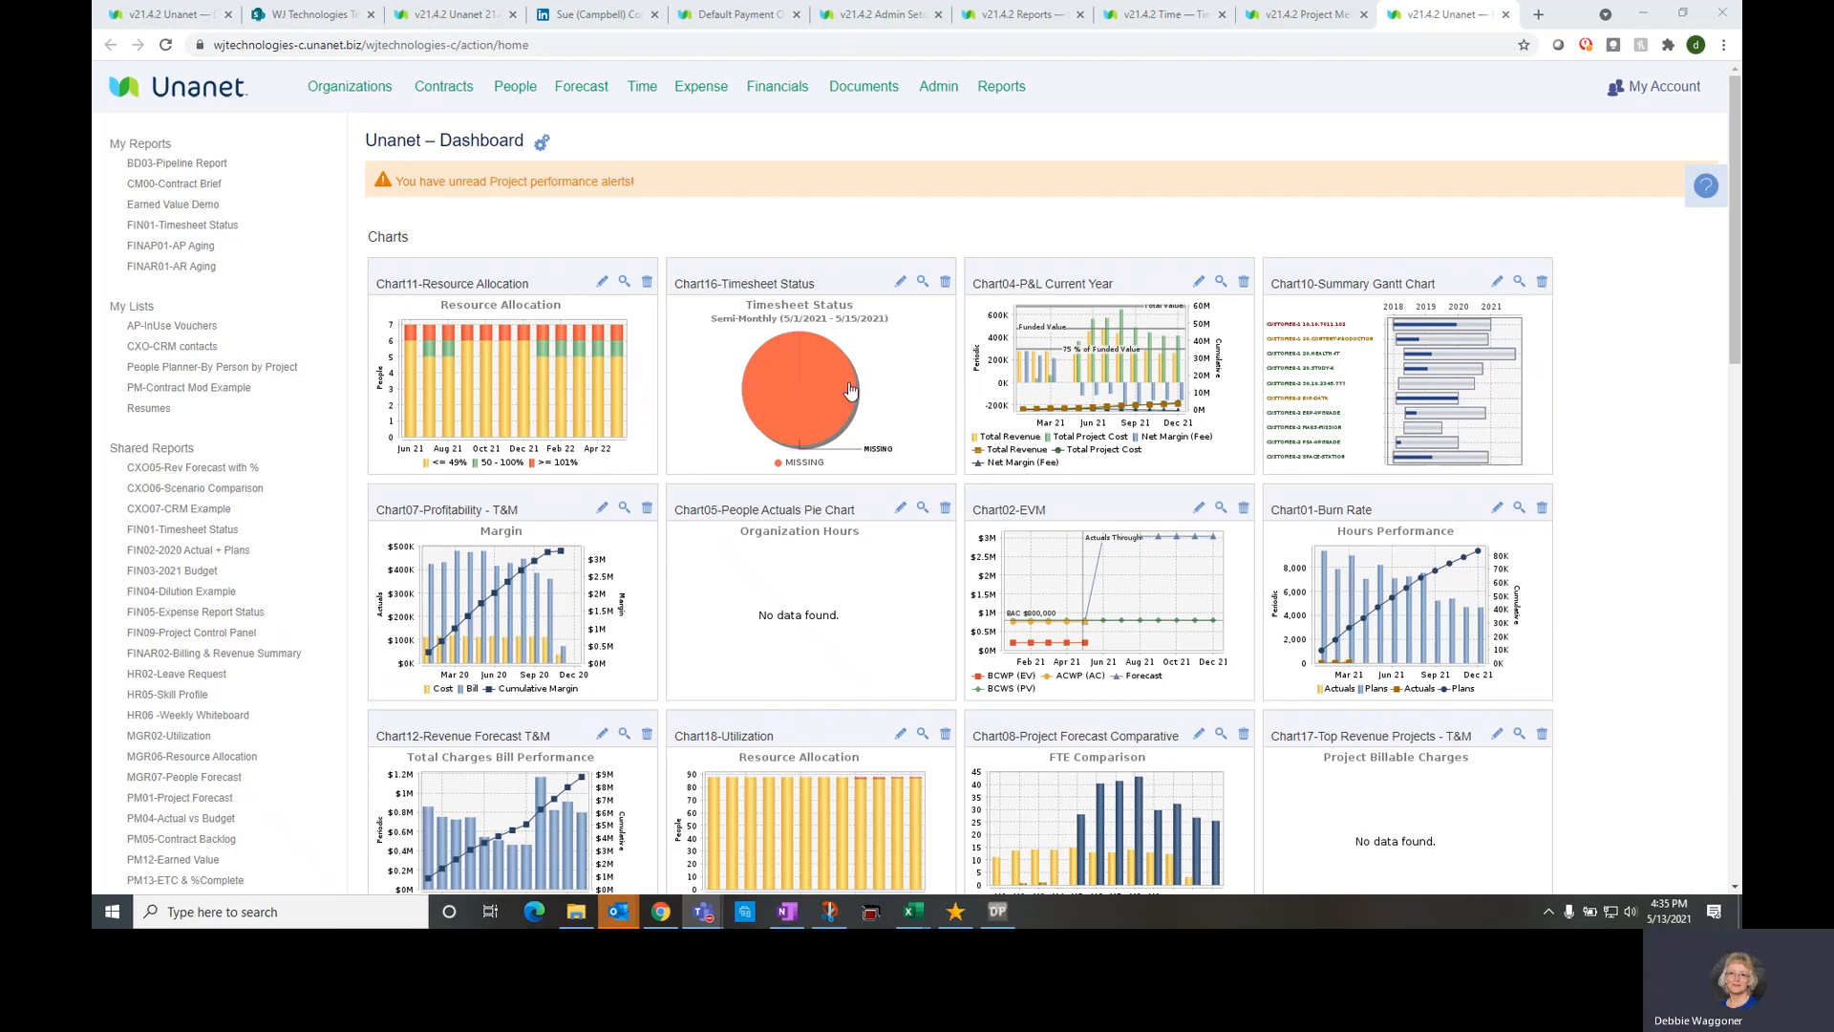
Open the Default JSR cost report for editing in the accounting setup and move its Total Revenue element to the top
mouse_move(992, 91)
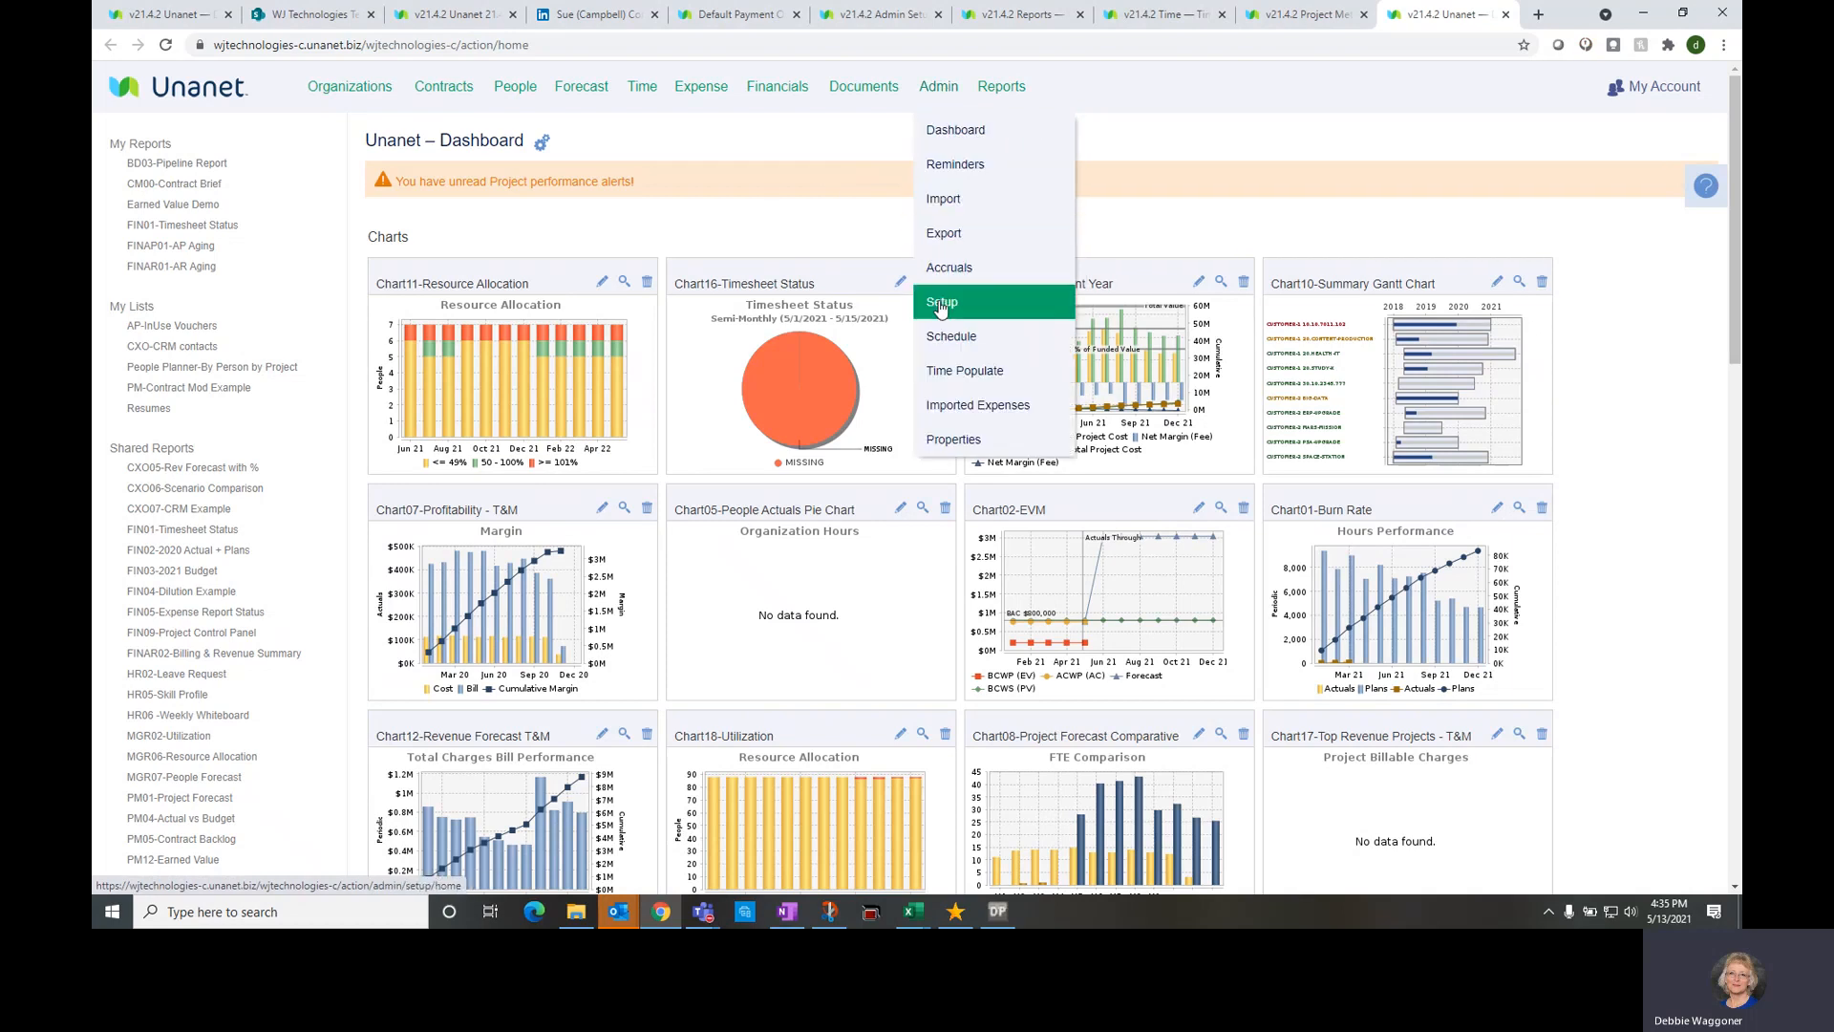
click(941, 304)
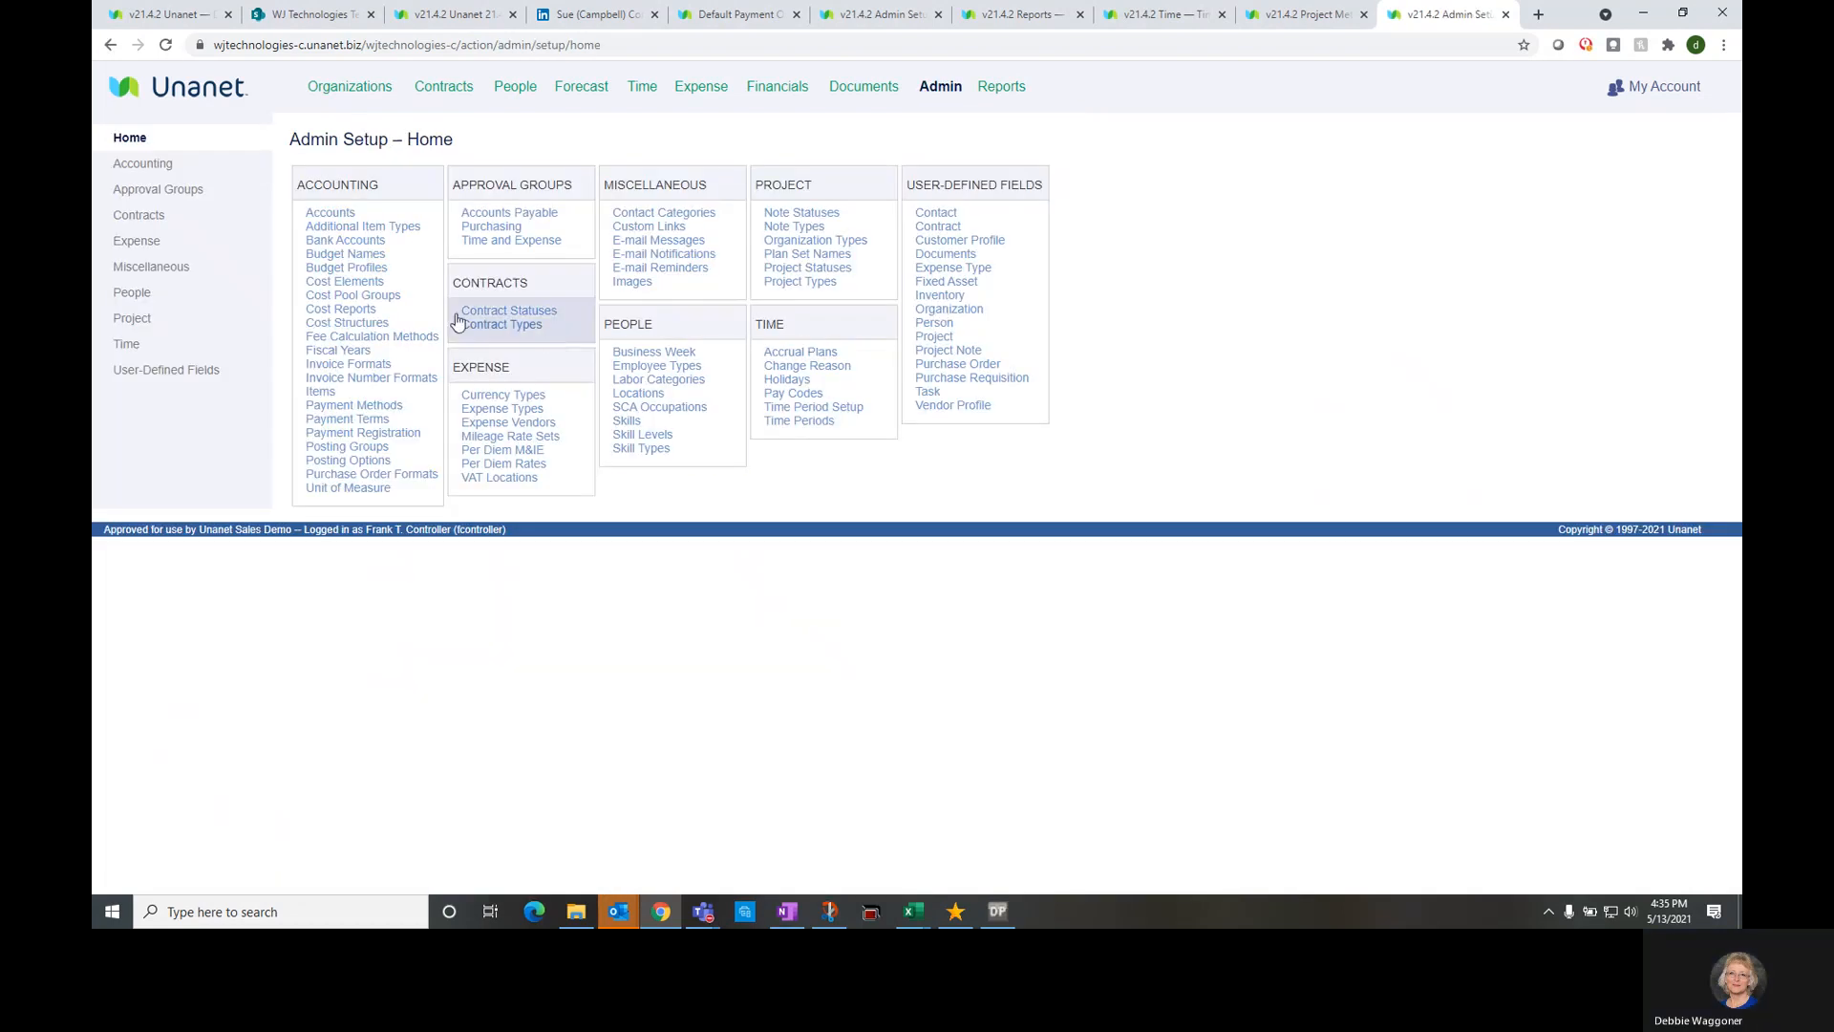
click(360, 310)
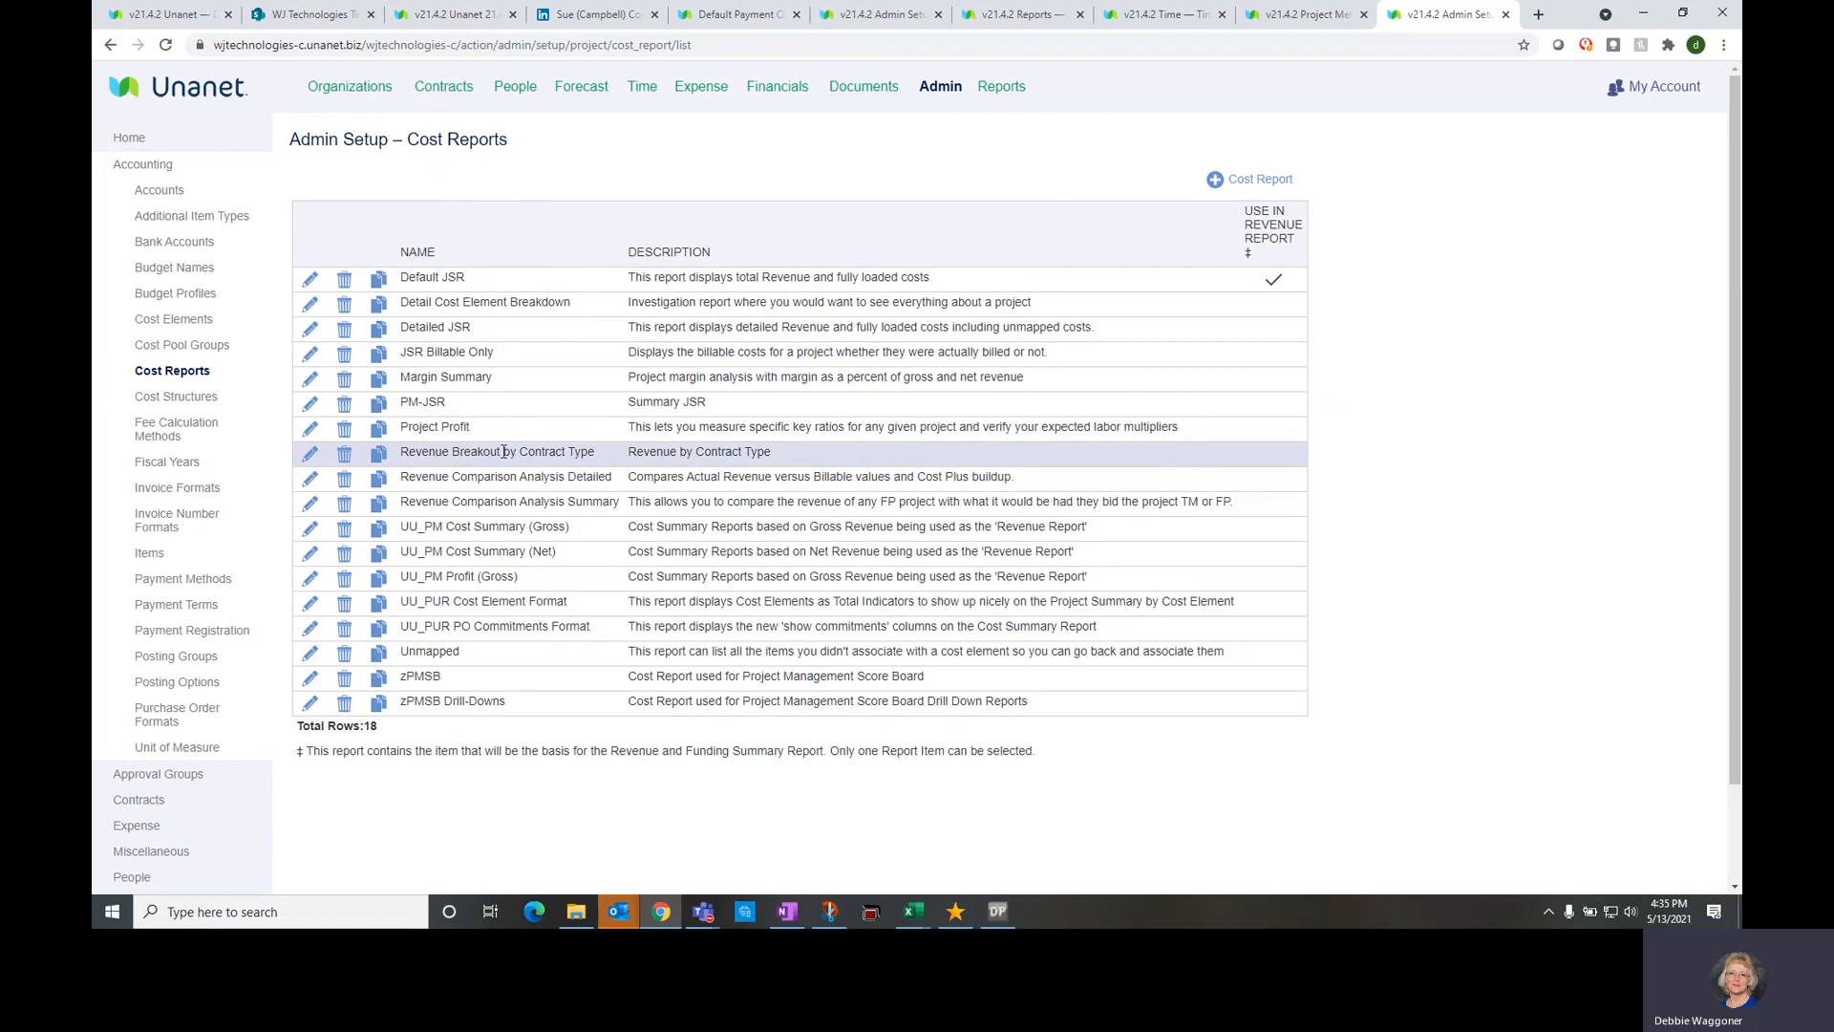
click(311, 280)
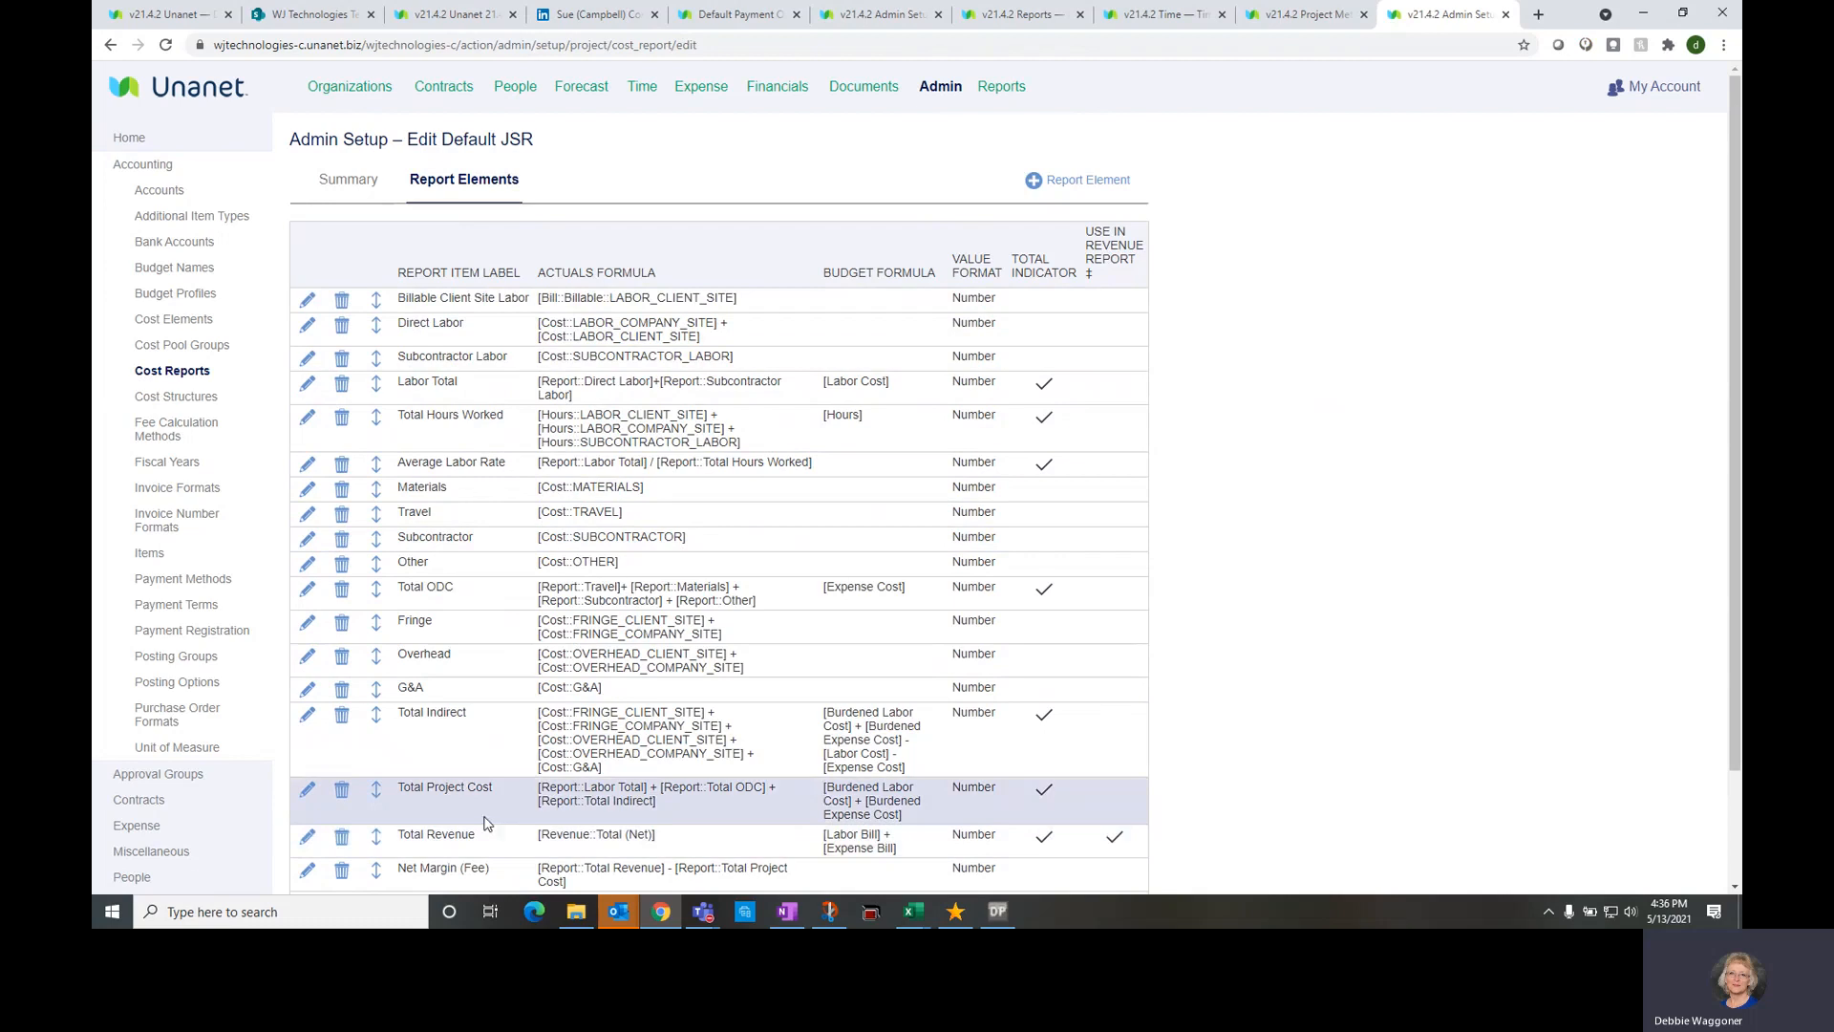
click(377, 840)
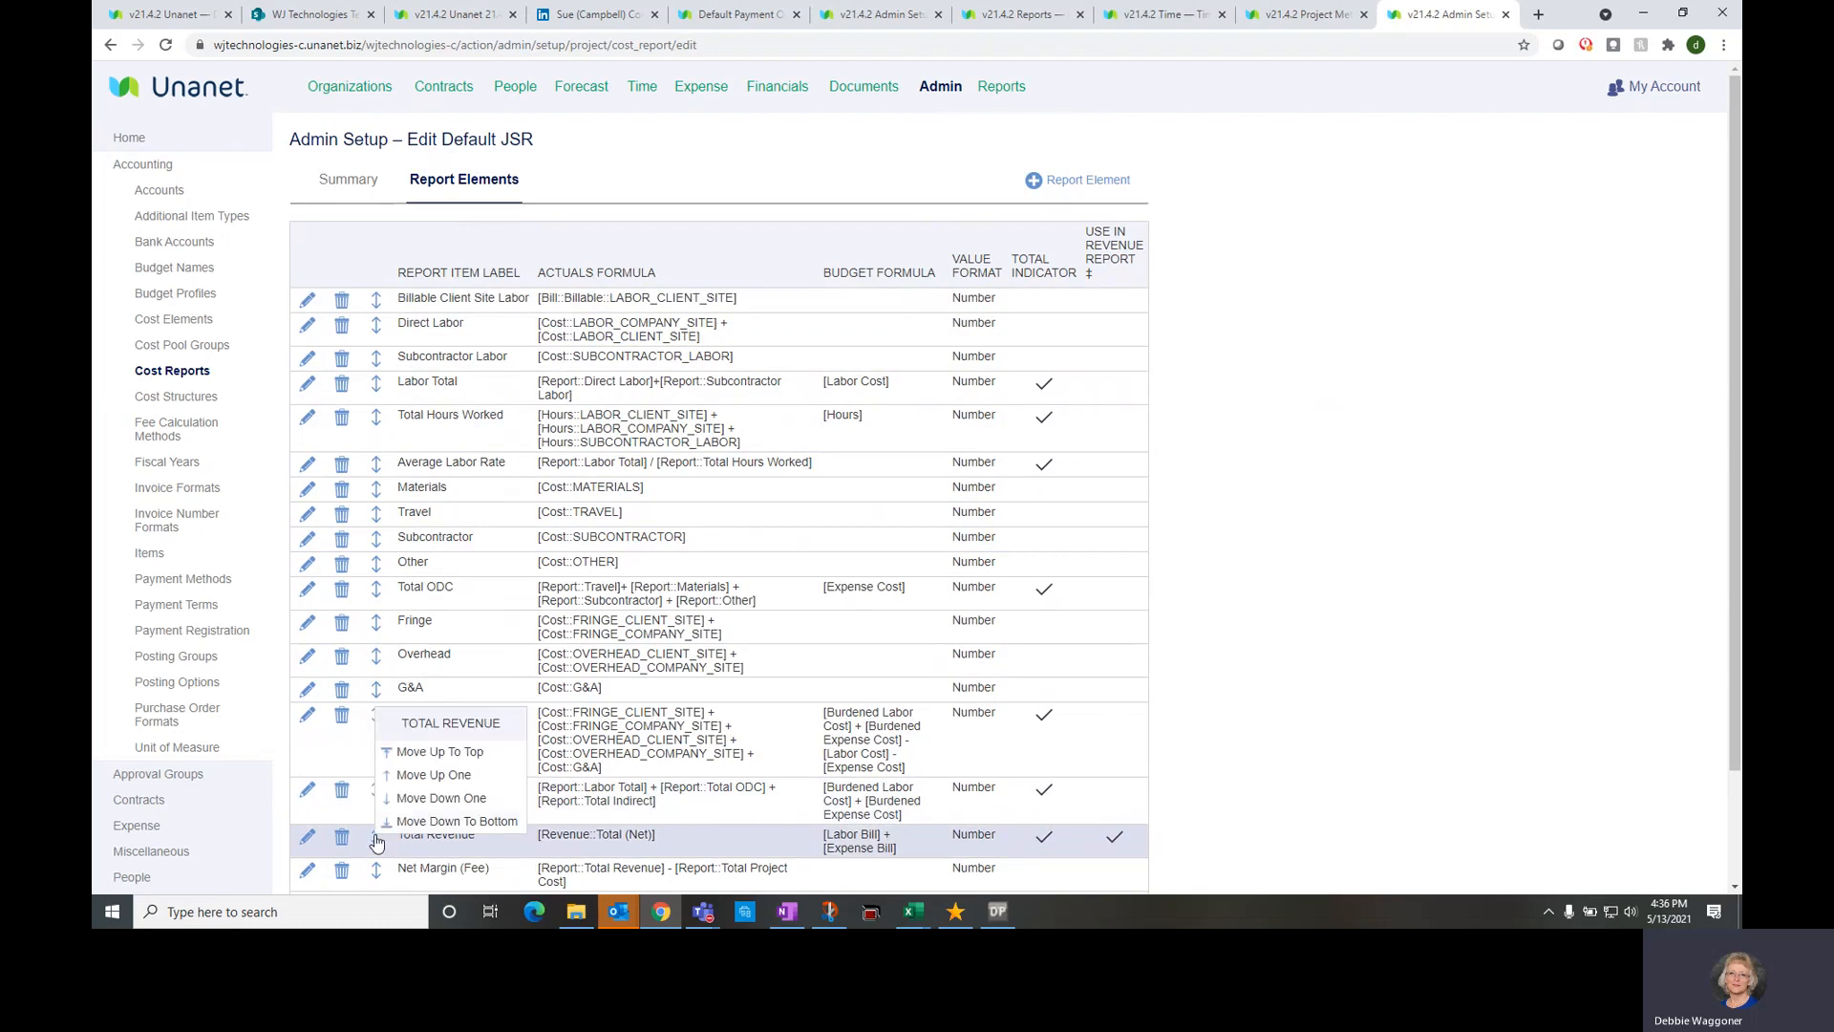
click(434, 752)
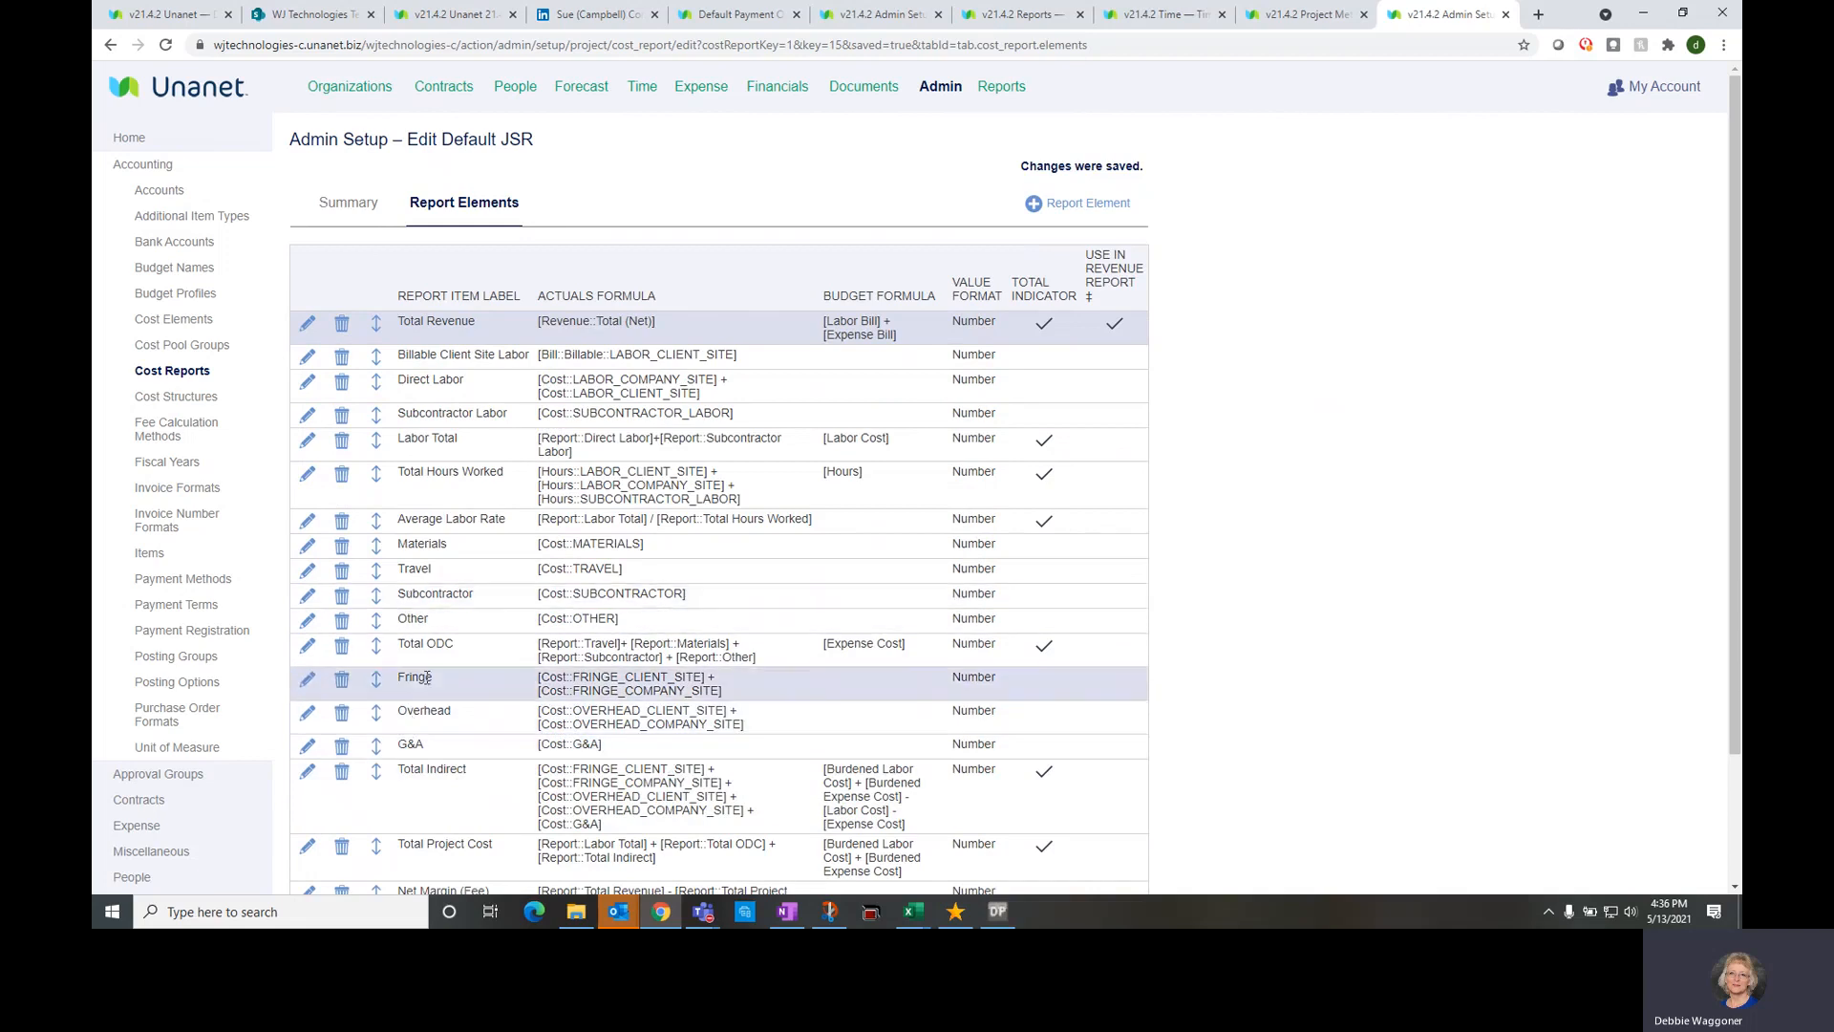
Examine the actuals formula of the Direct Labor report element and save the element as it is
scroll(430, 745, down, 3)
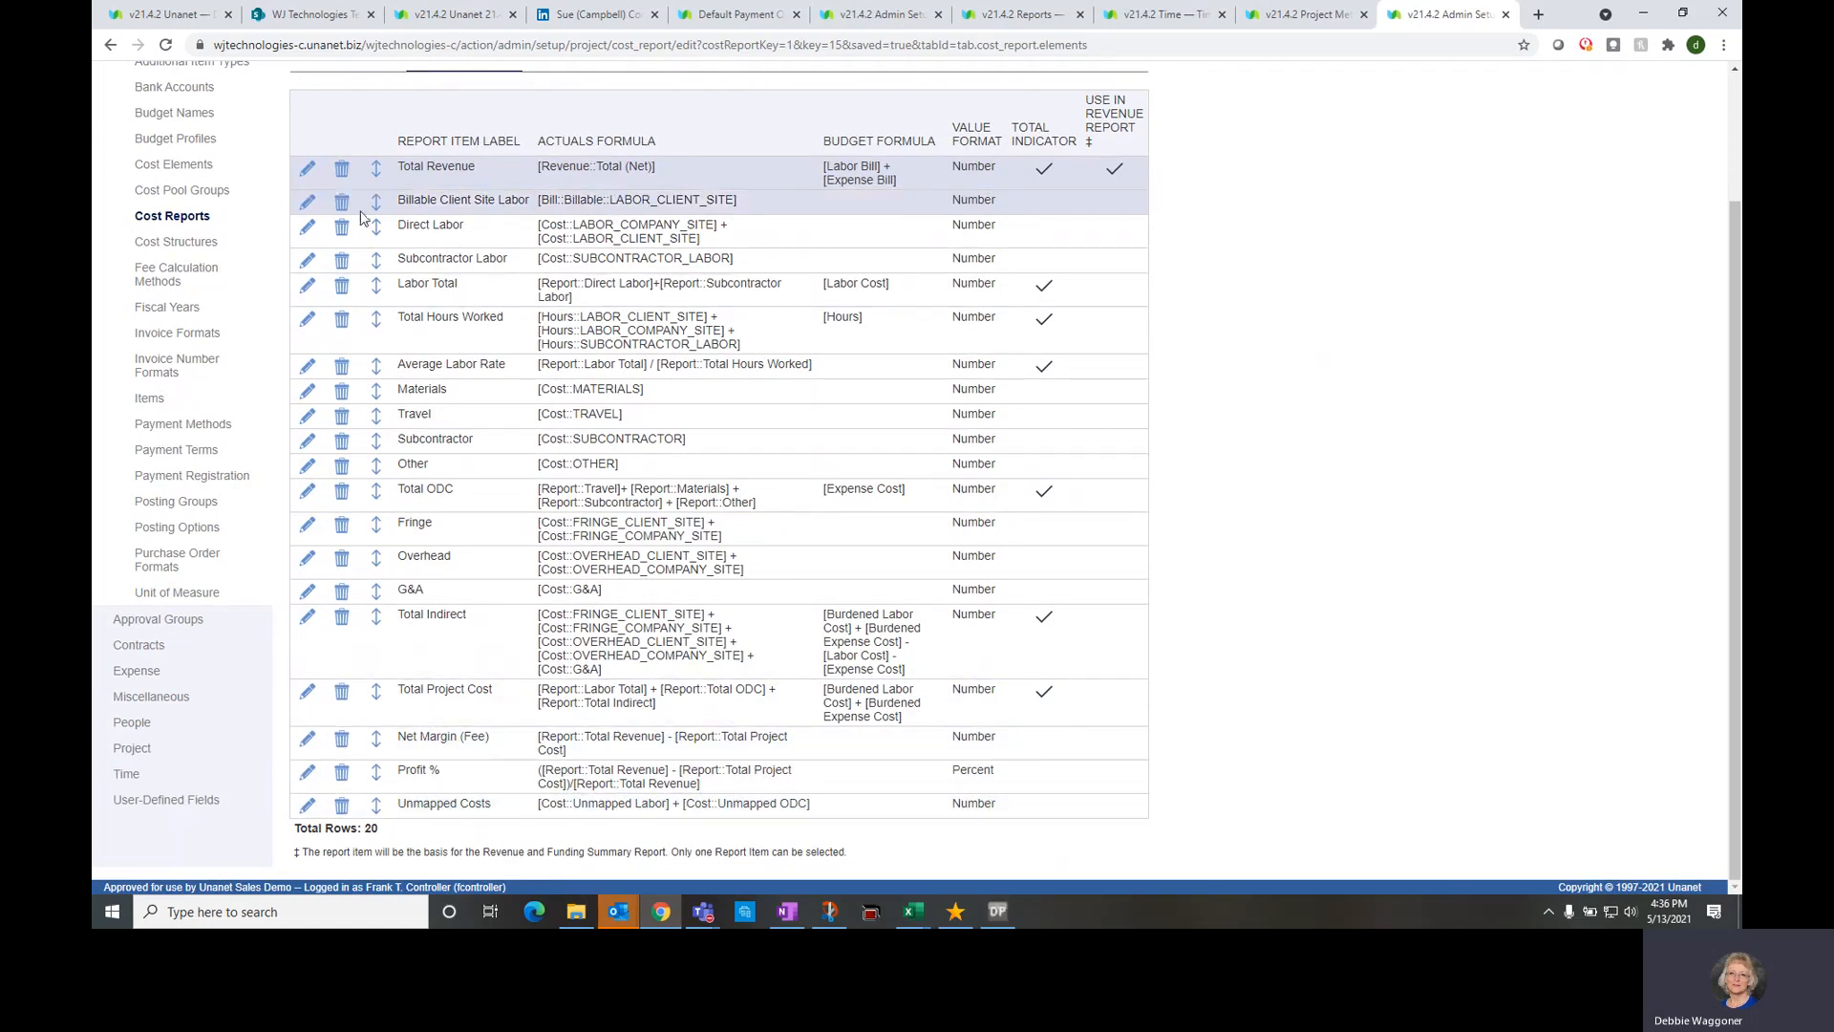
click(308, 229)
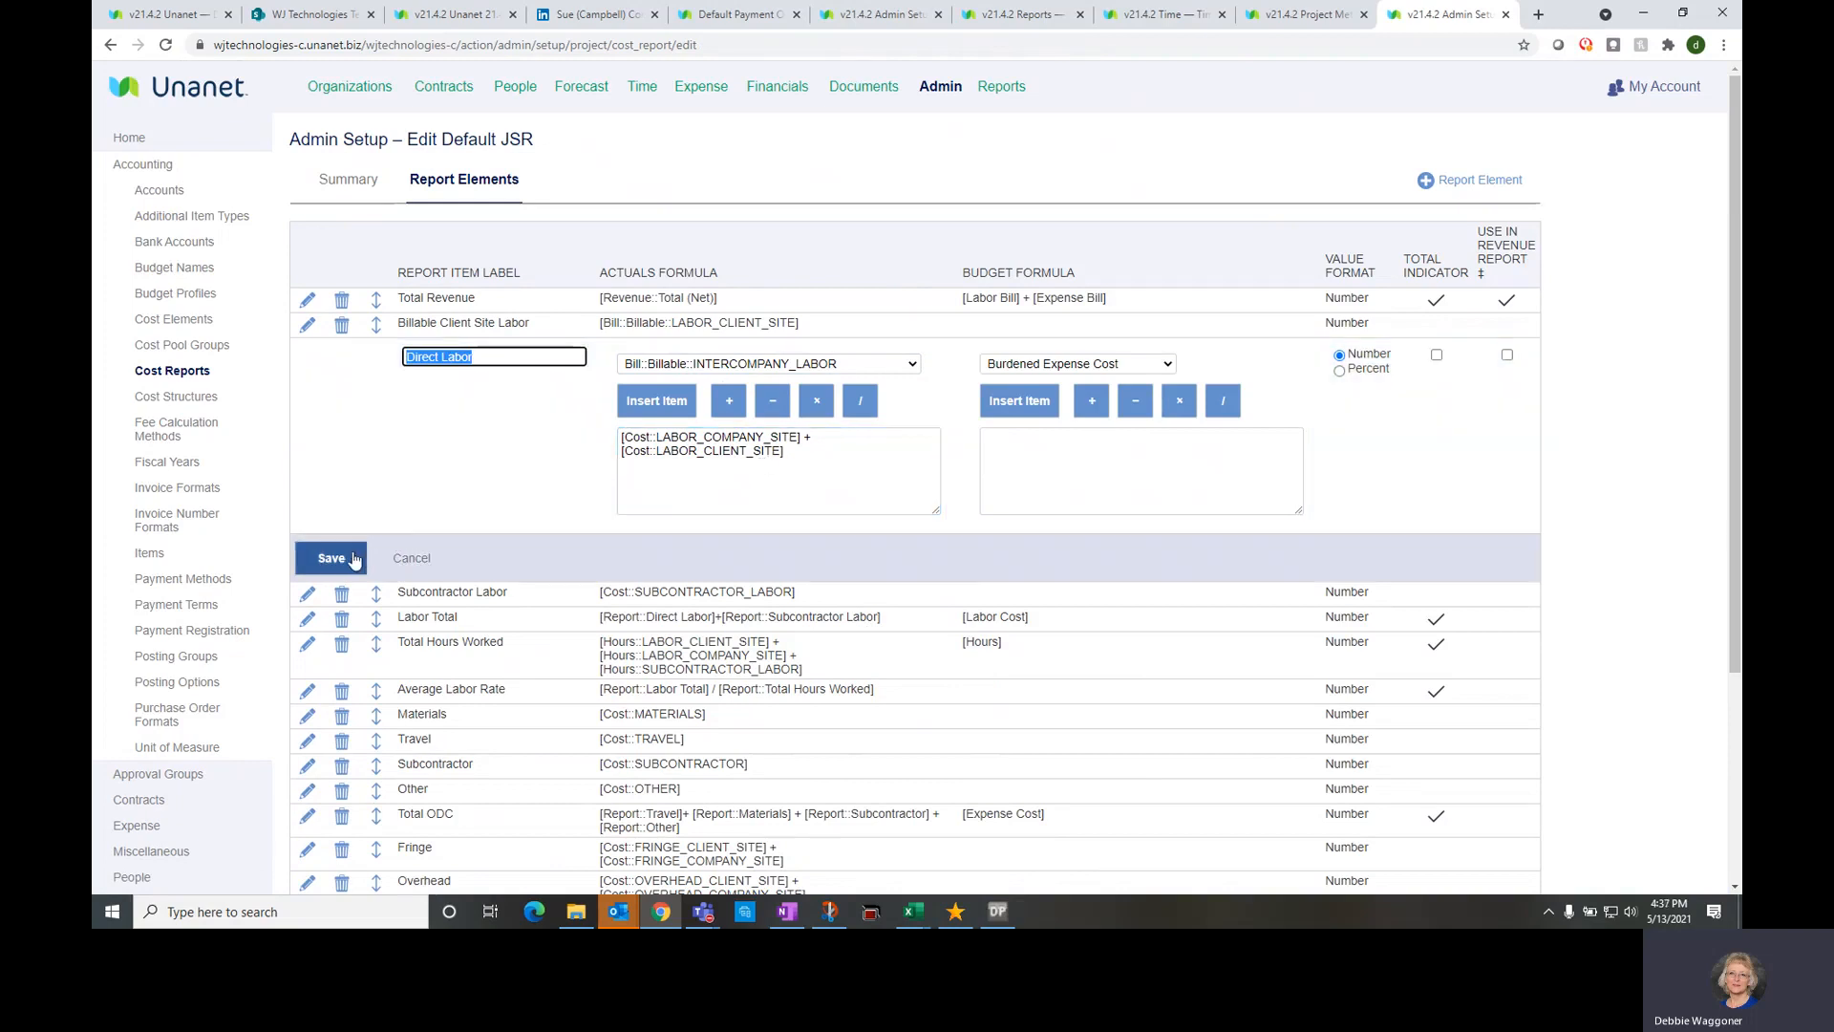
click(352, 559)
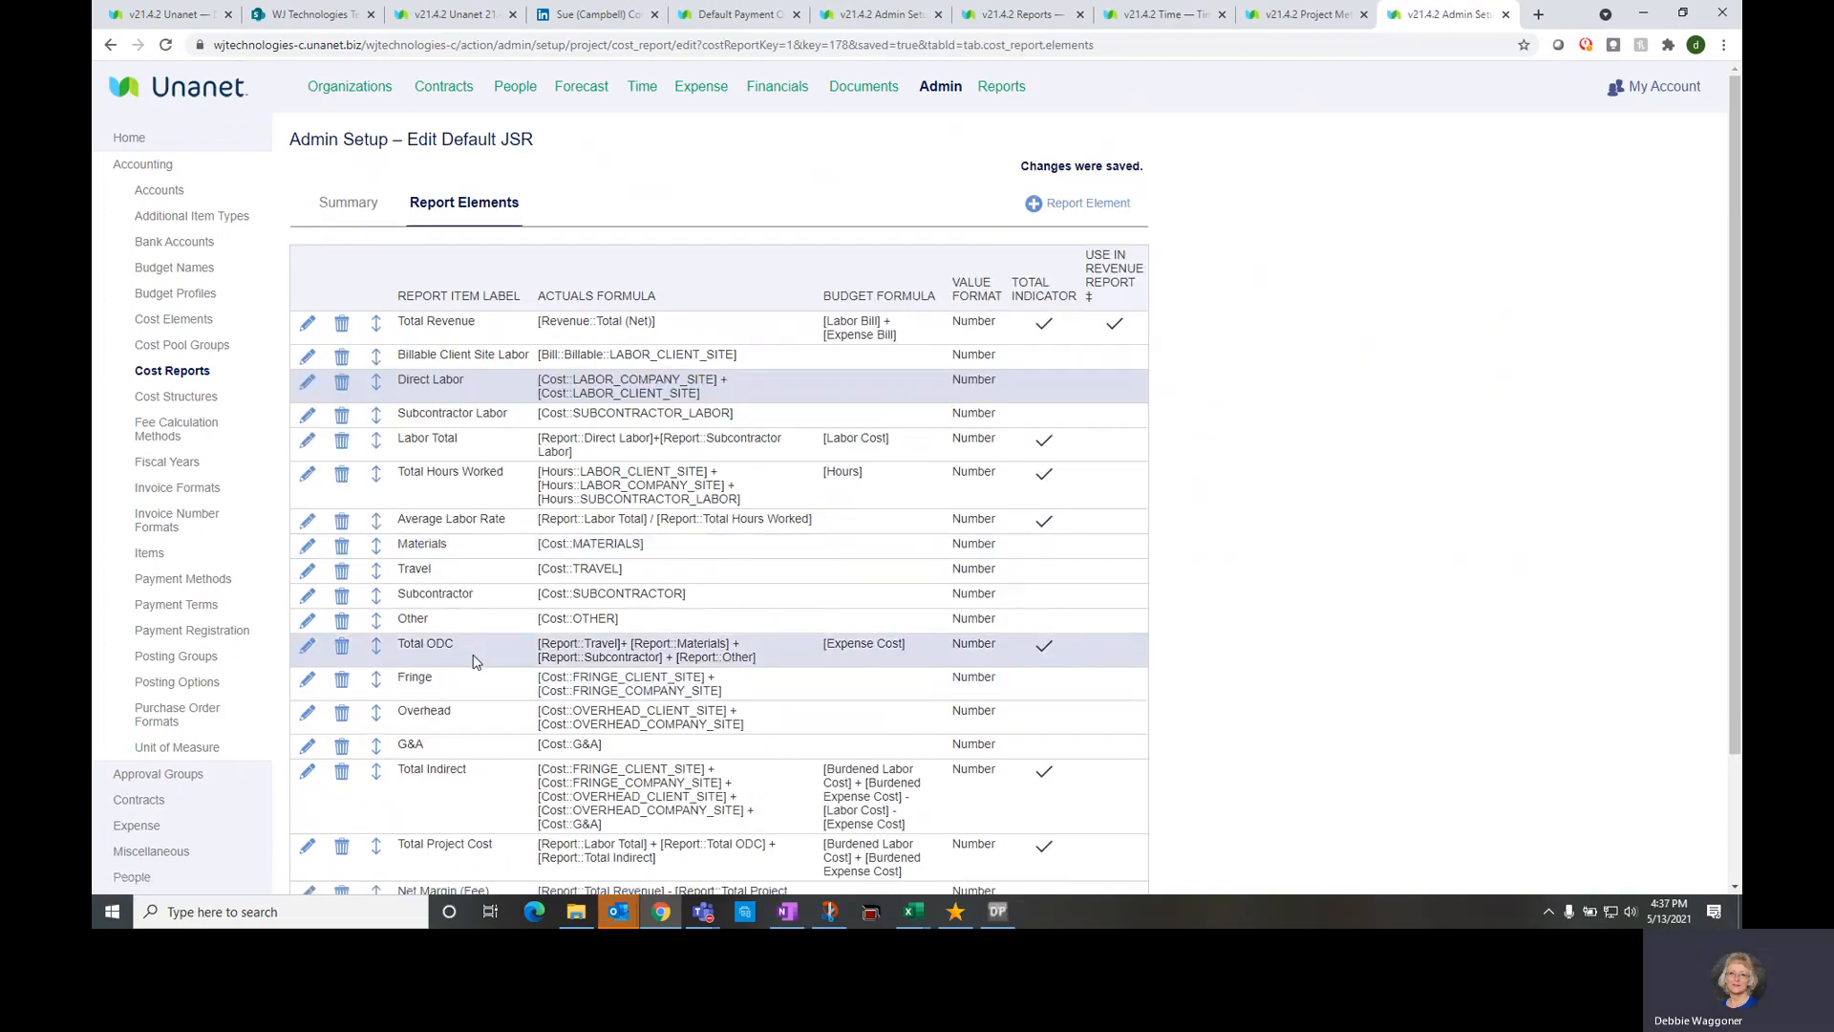
Examine the formula and value format of the Profit % report element and leave its editor without saving
scroll(475, 661, down, 2)
scroll(475, 661, down, 2)
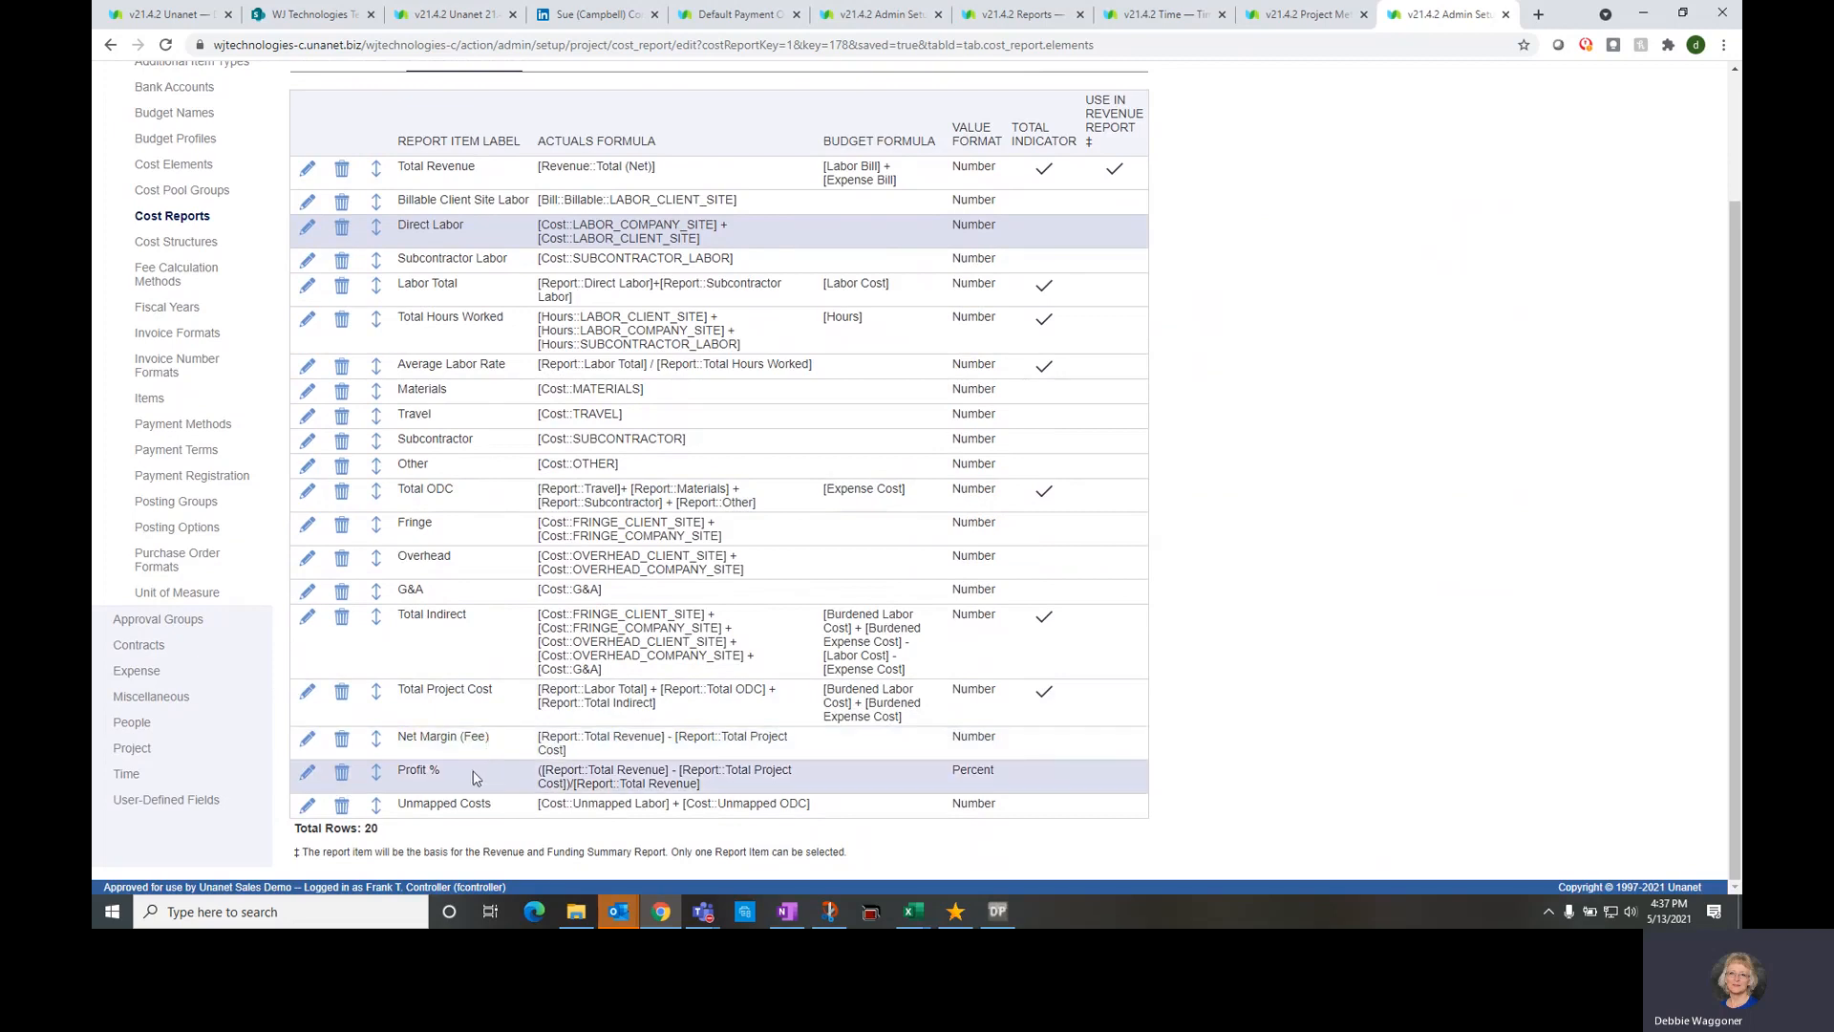
click(306, 773)
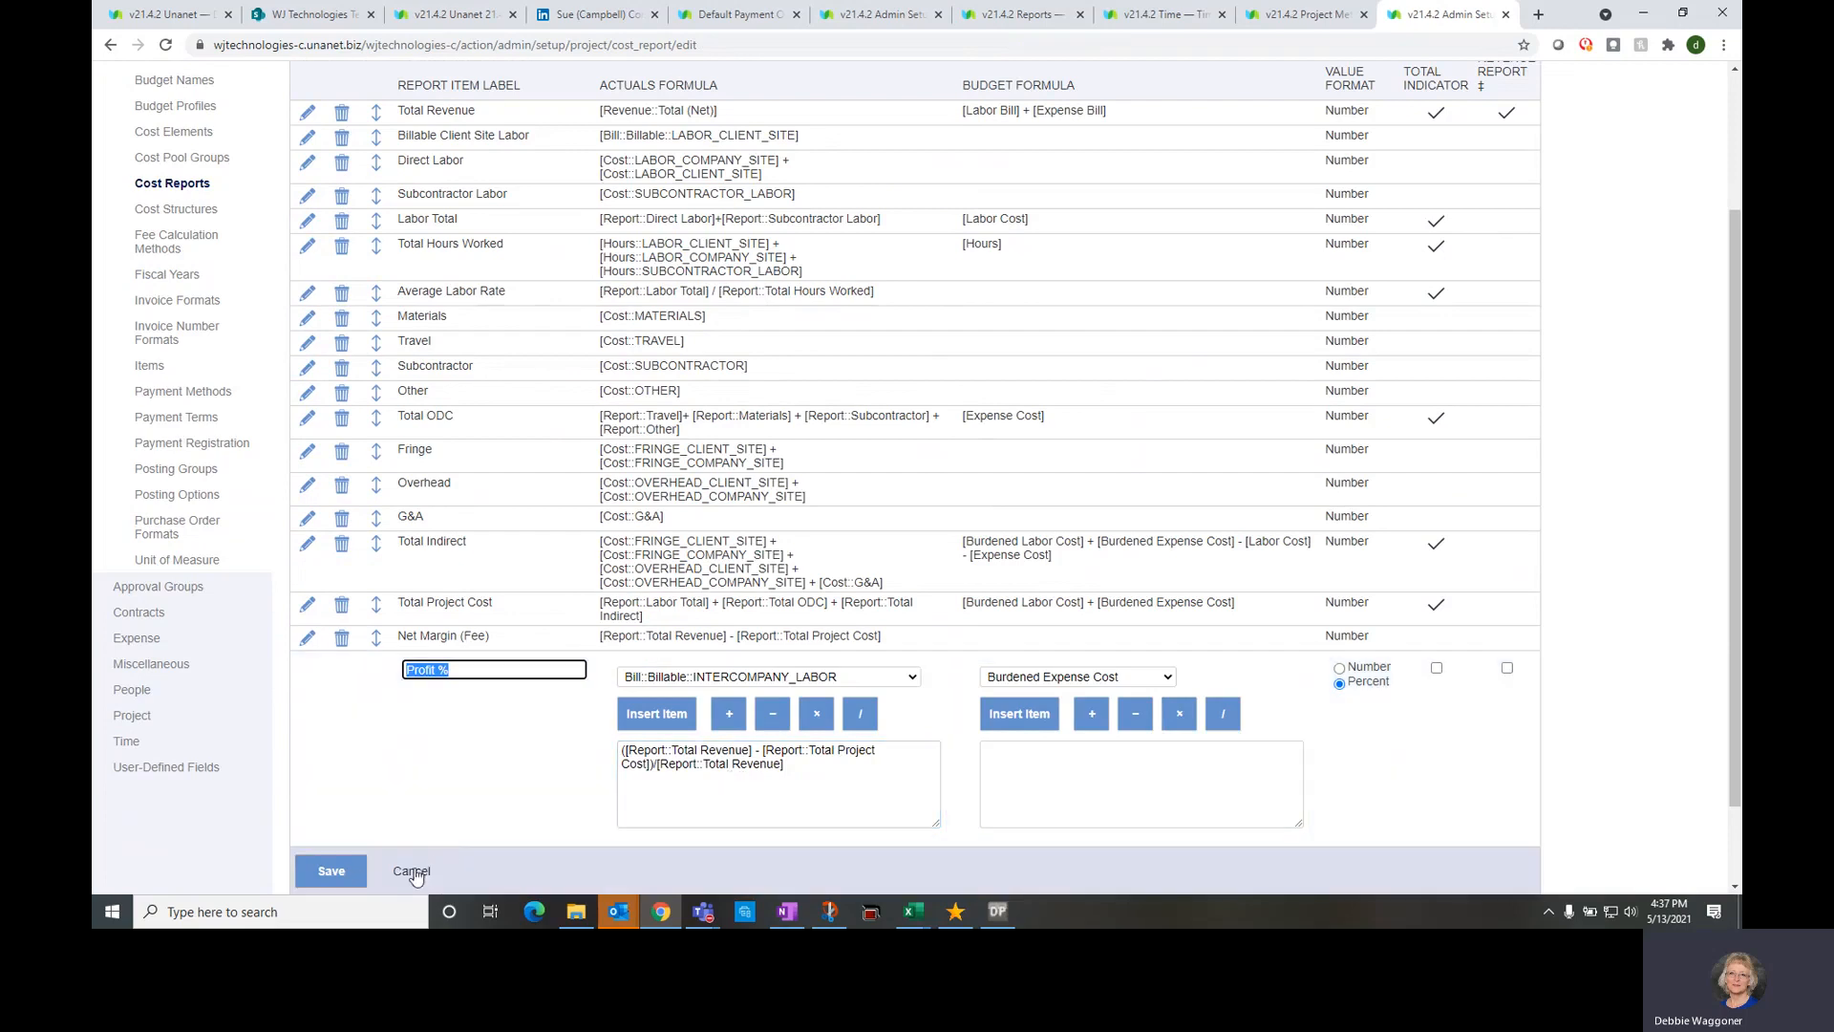
click(412, 870)
scroll(948, 263, up, 1)
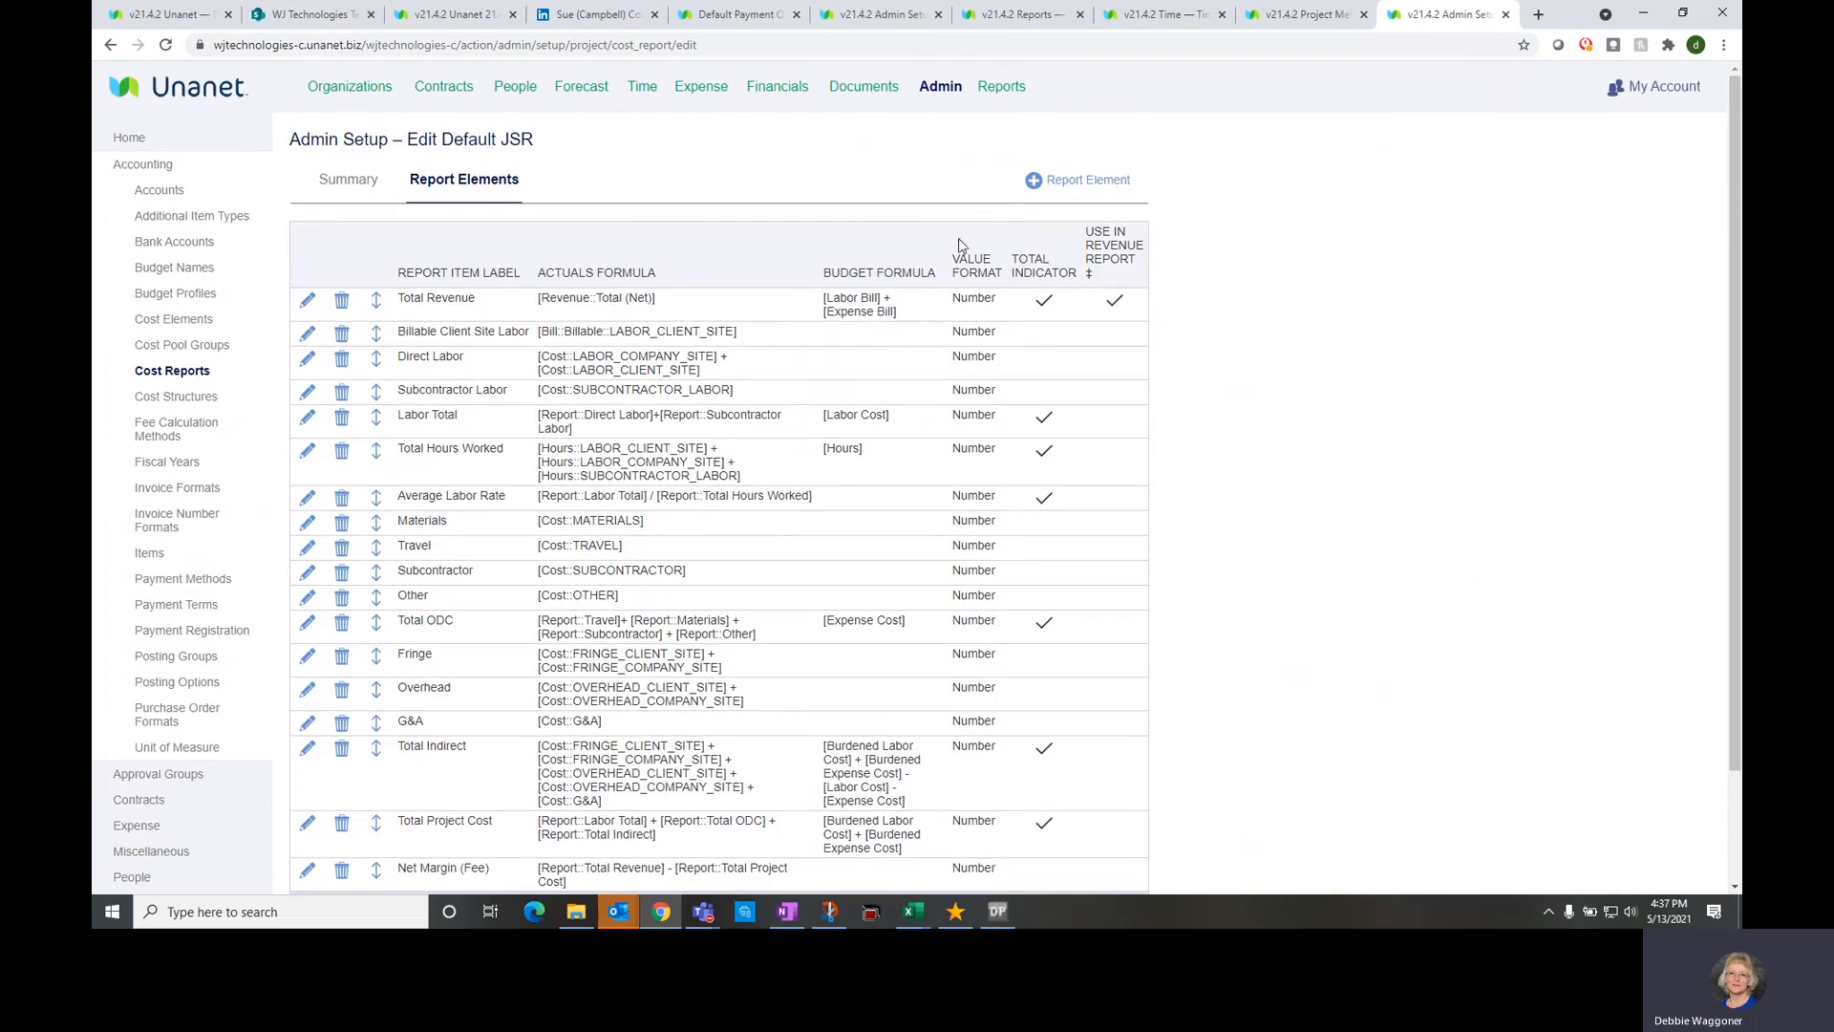
Open the criteria of the Project Cost Summary (JSR) report and choose Default JSR as the cost report
mouse_move(999, 95)
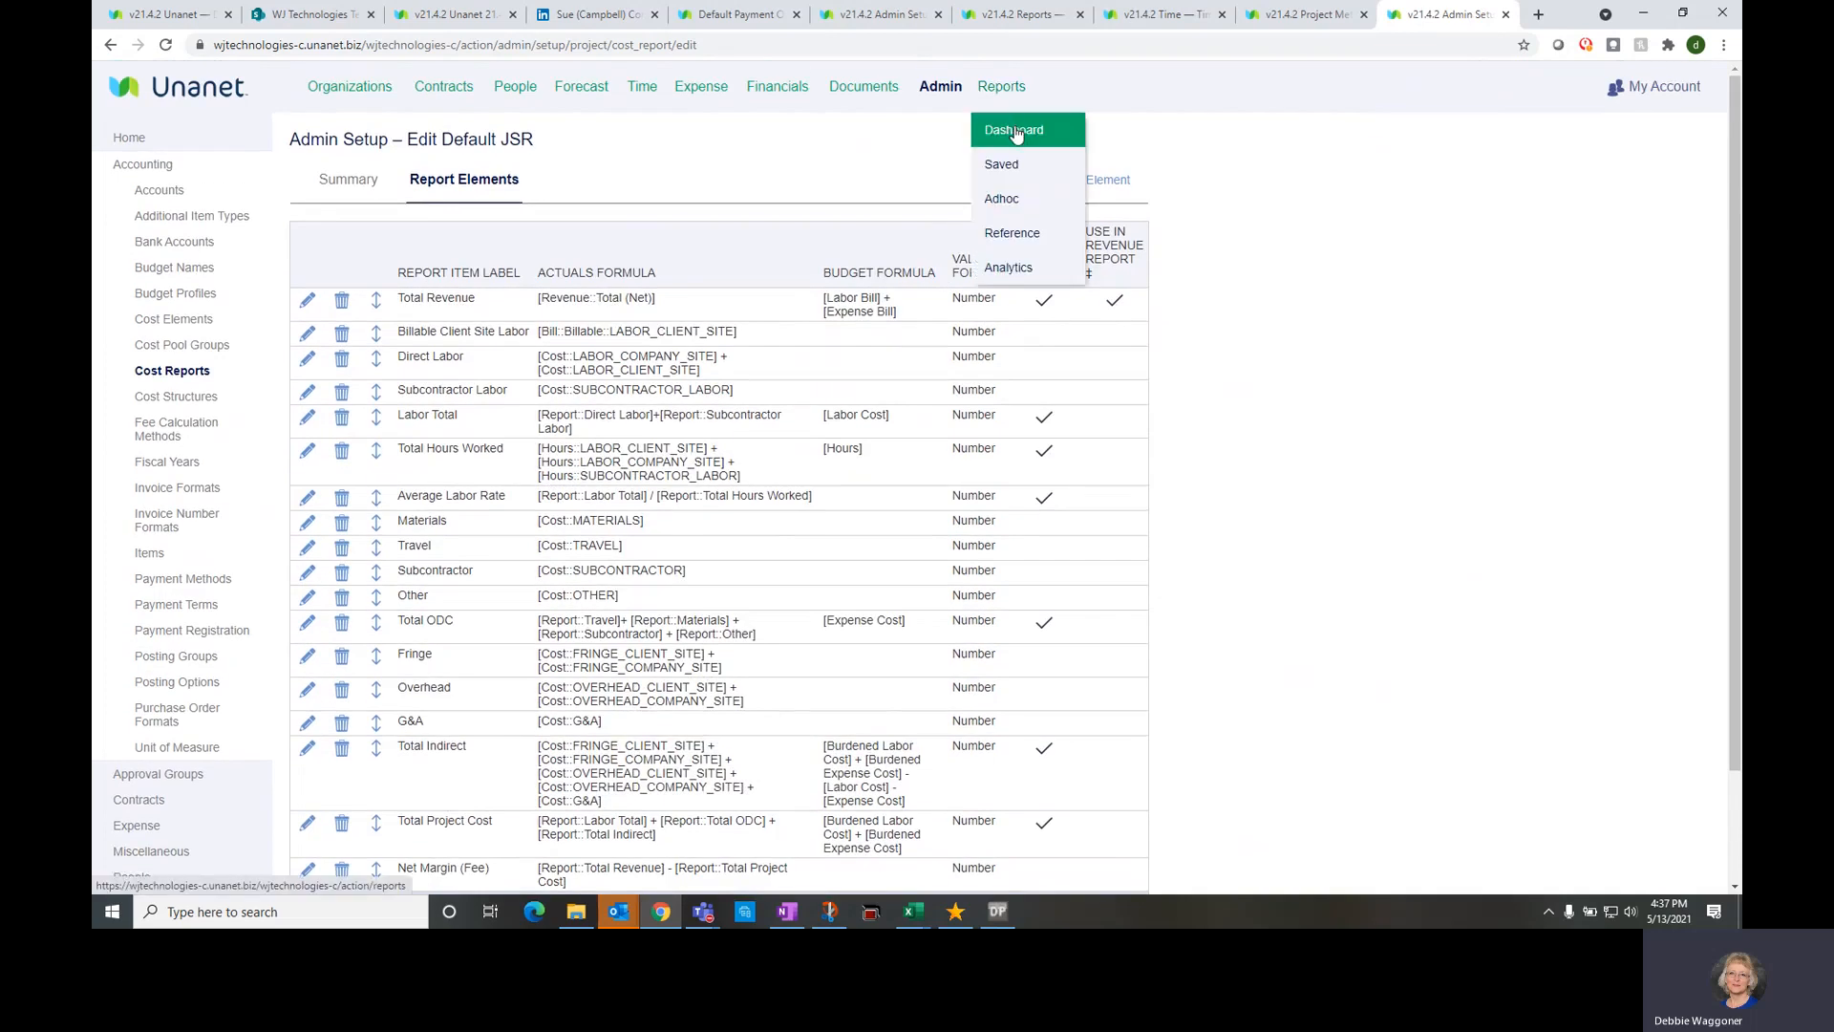
click(1013, 130)
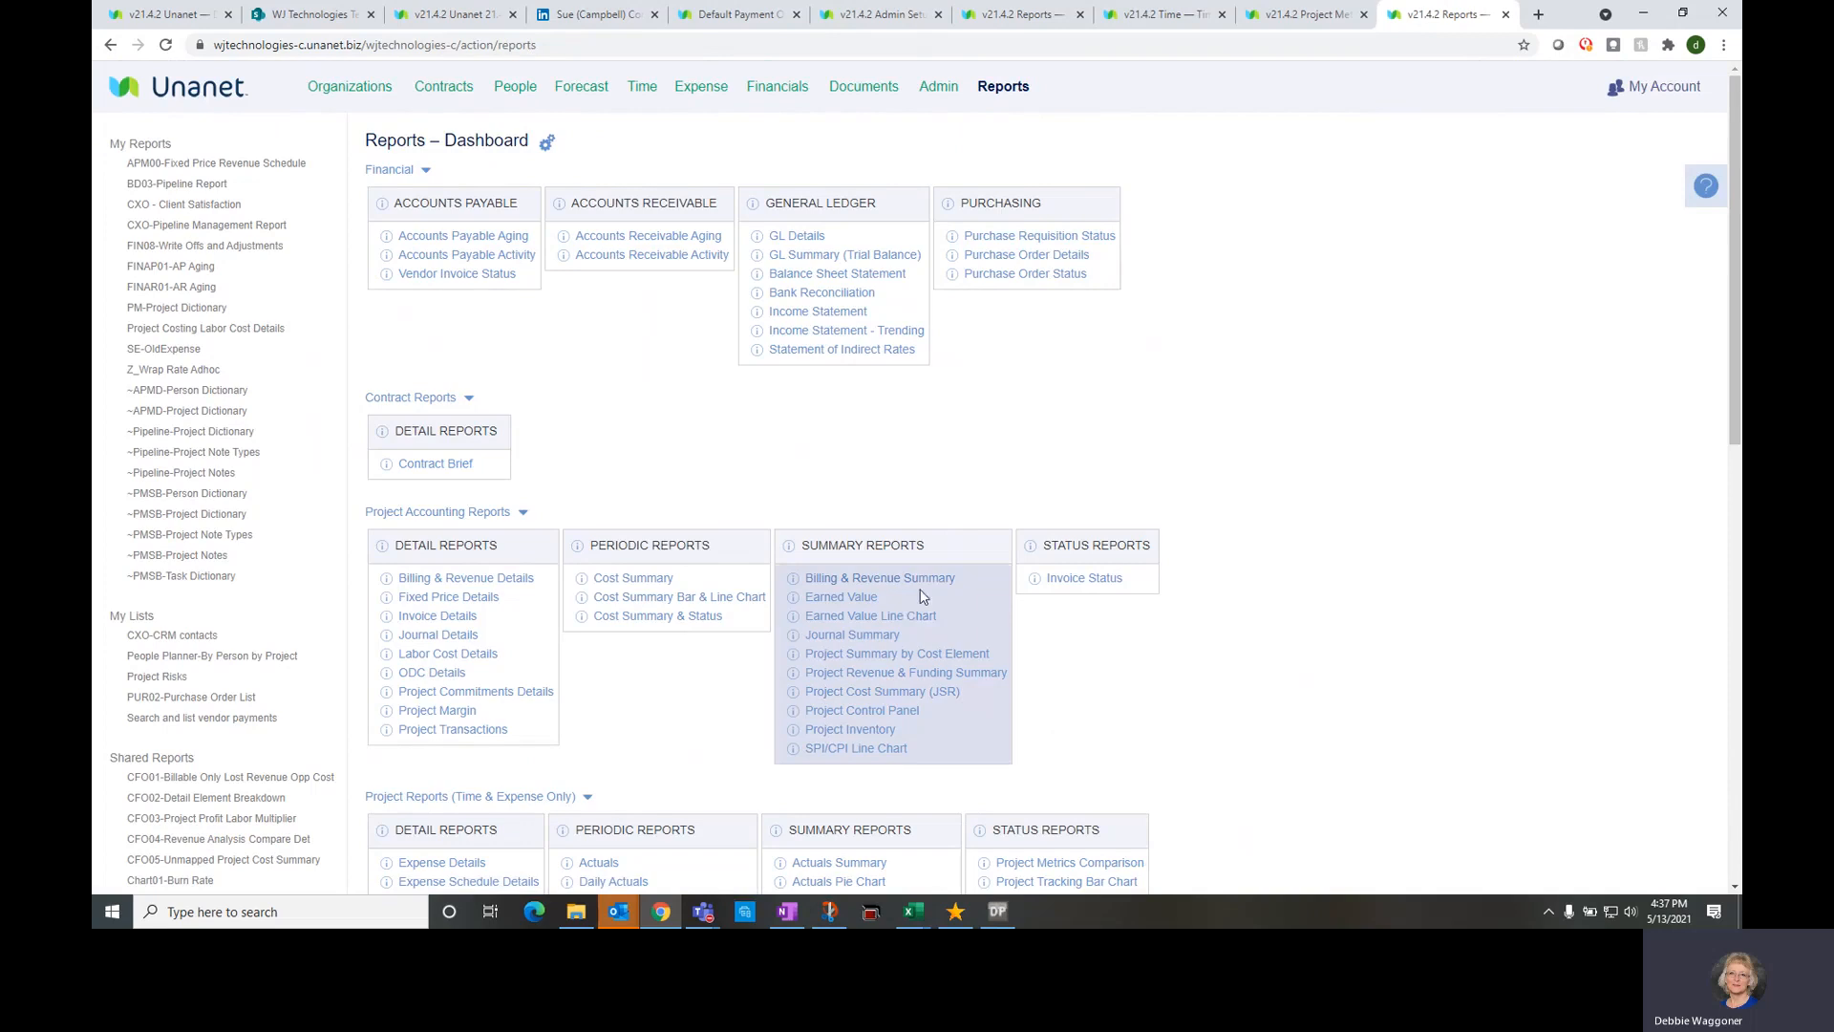
click(884, 695)
scroll(815, 648, down, 1)
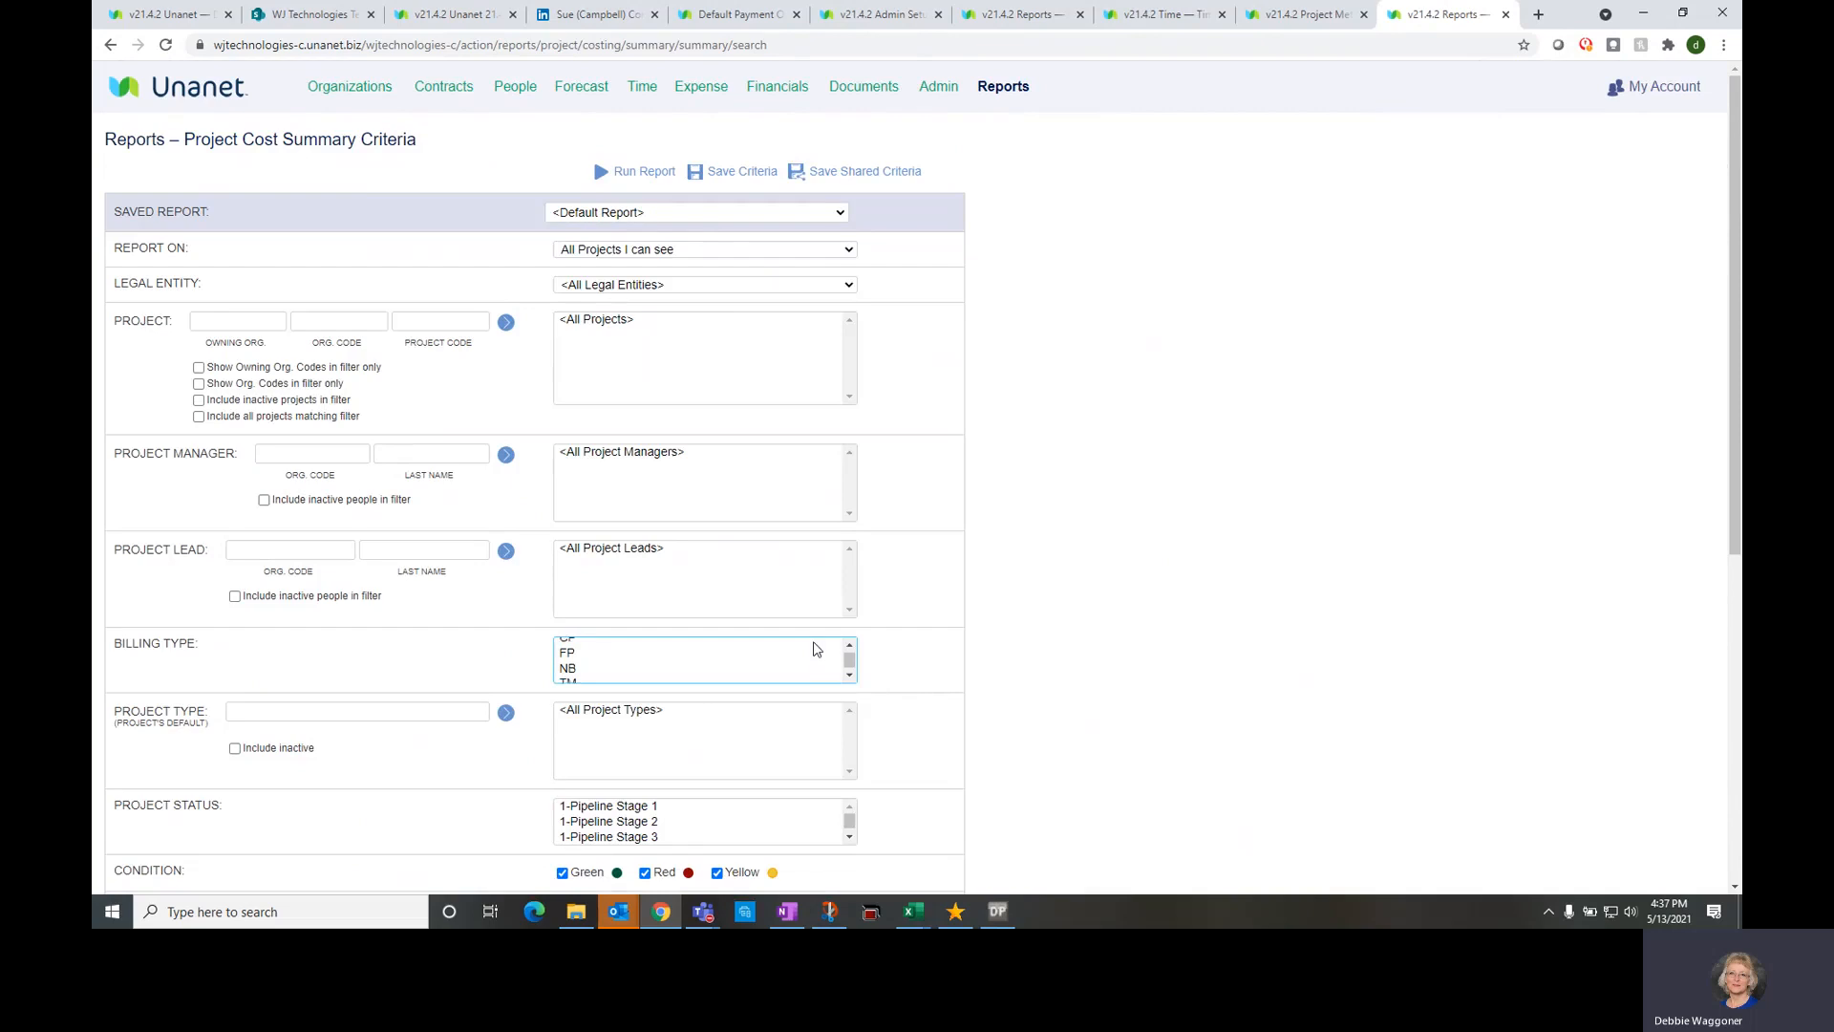
scroll(917, 622, down, 2)
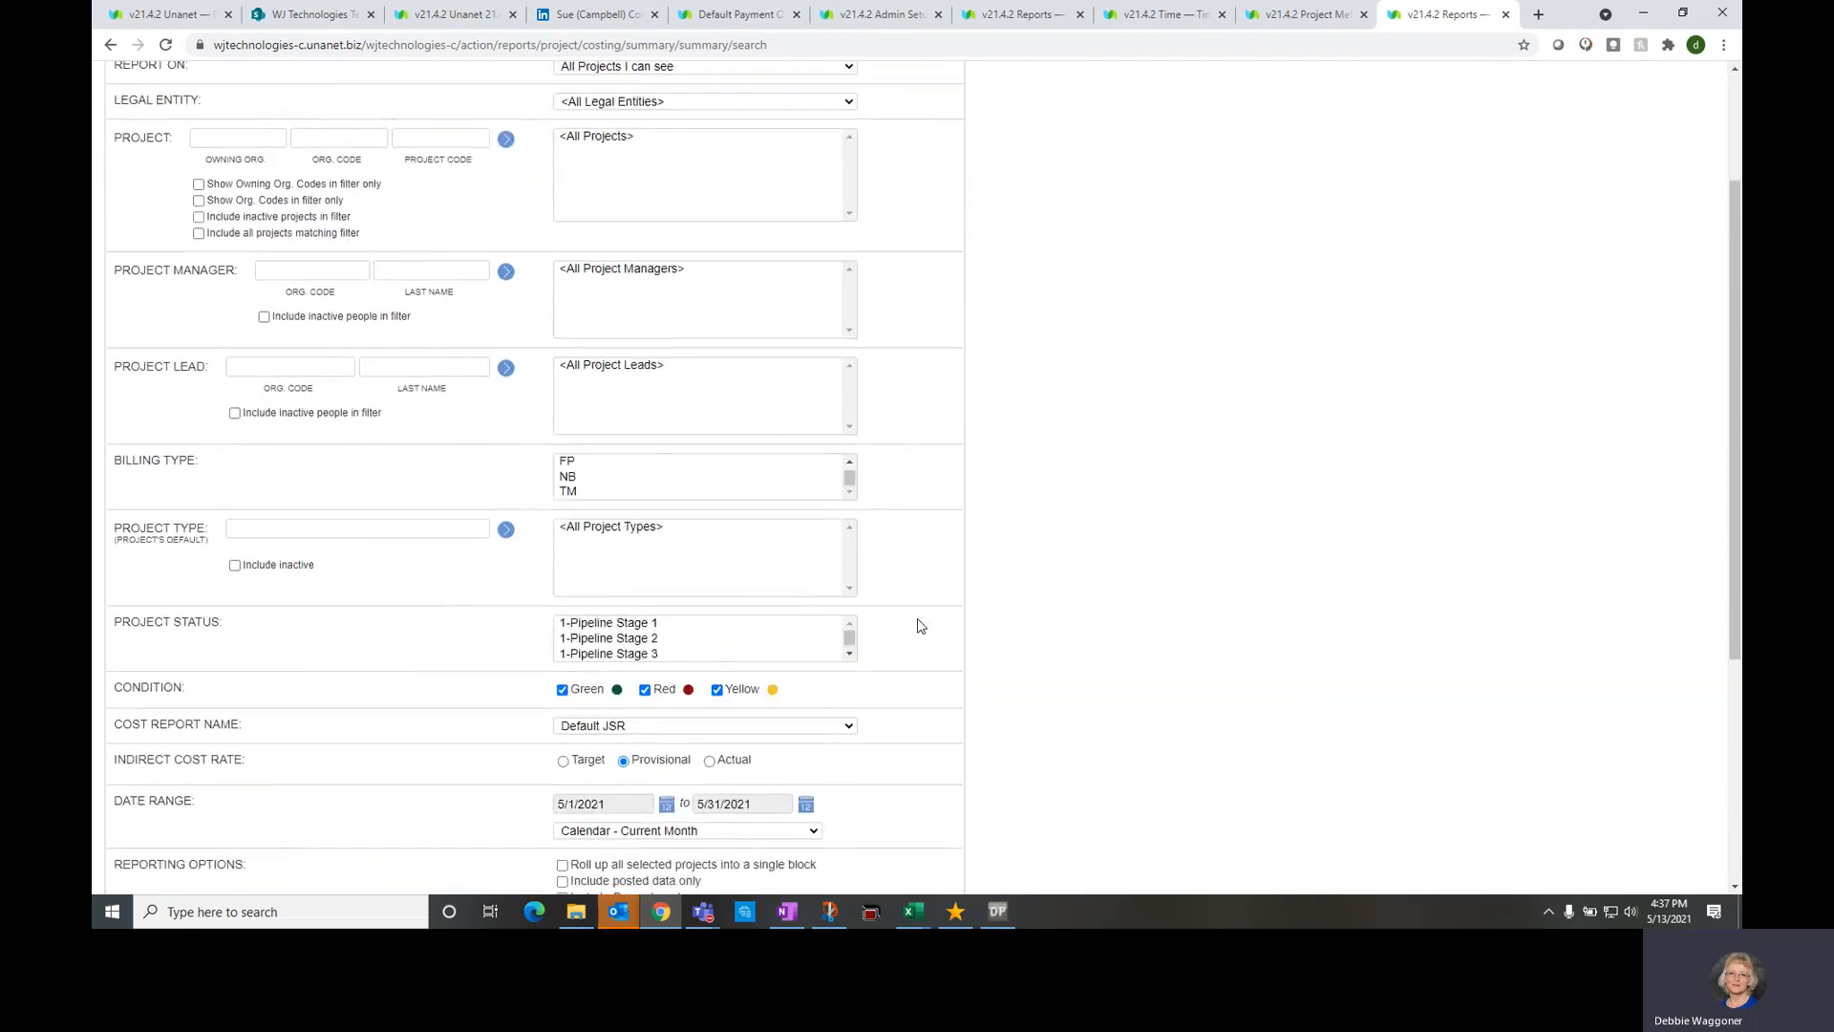
scroll(920, 625, down, 1)
click(846, 650)
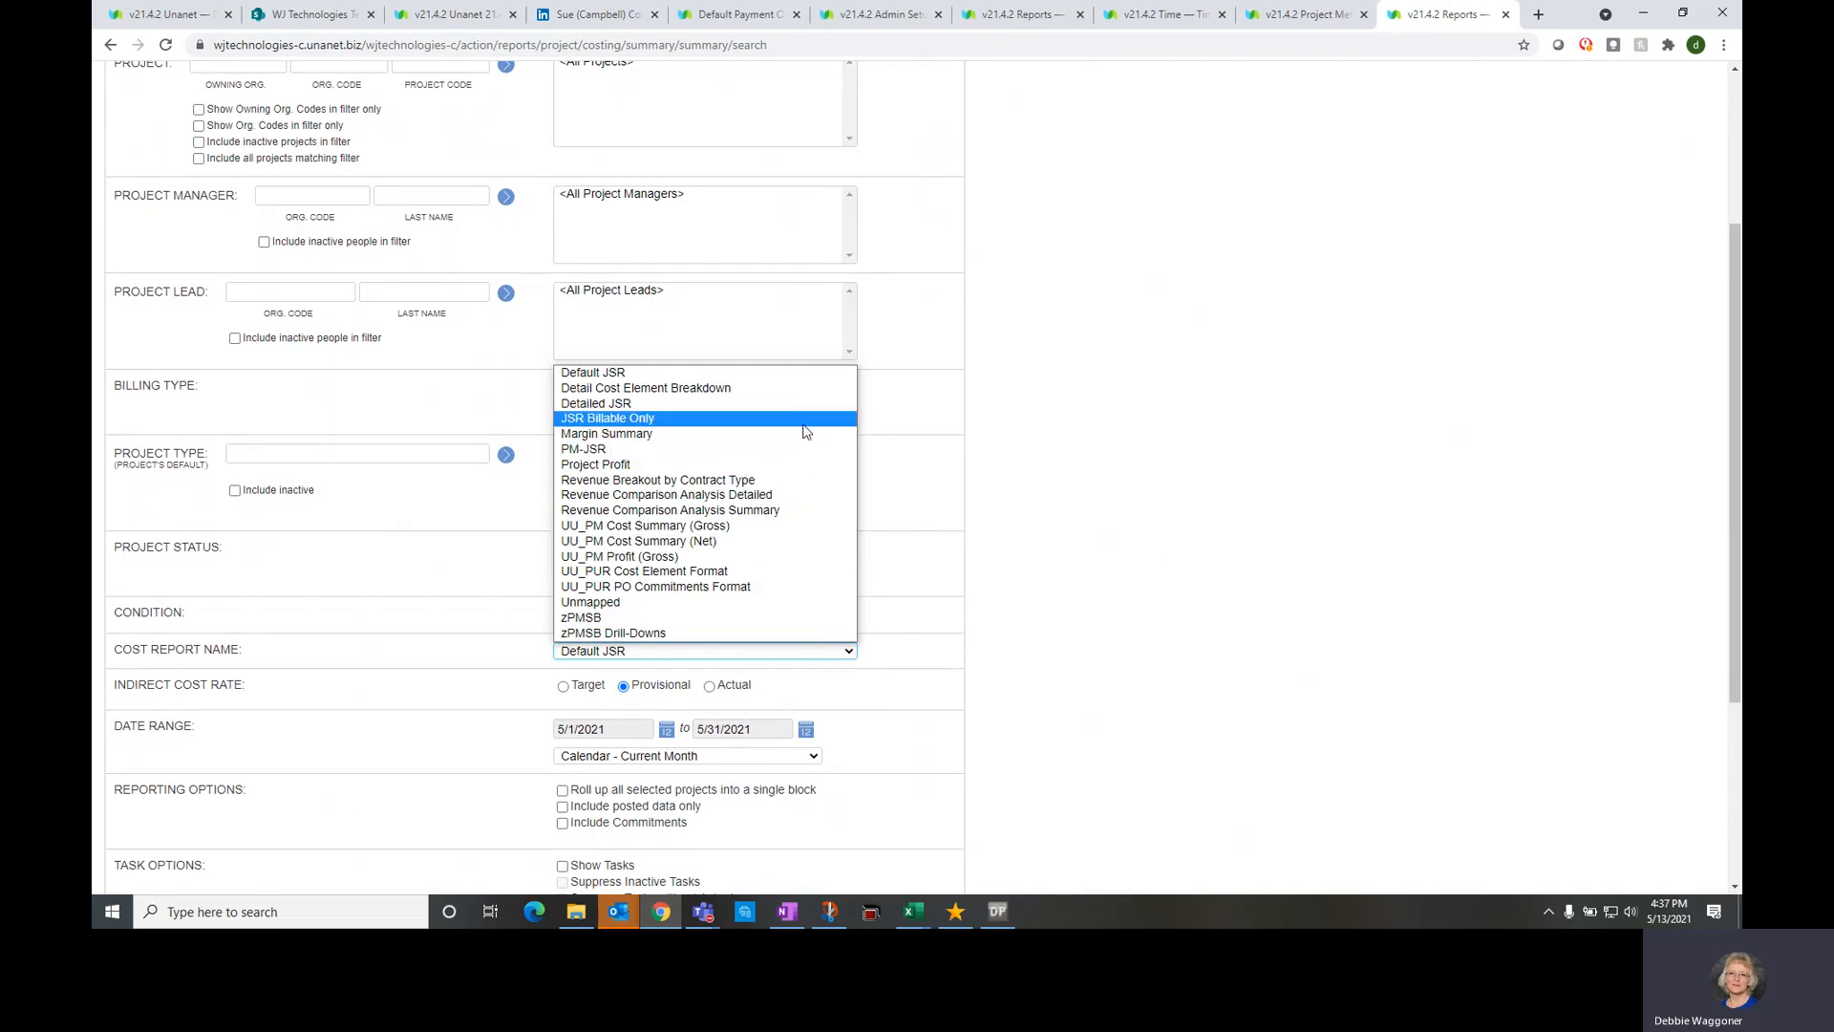
click(784, 380)
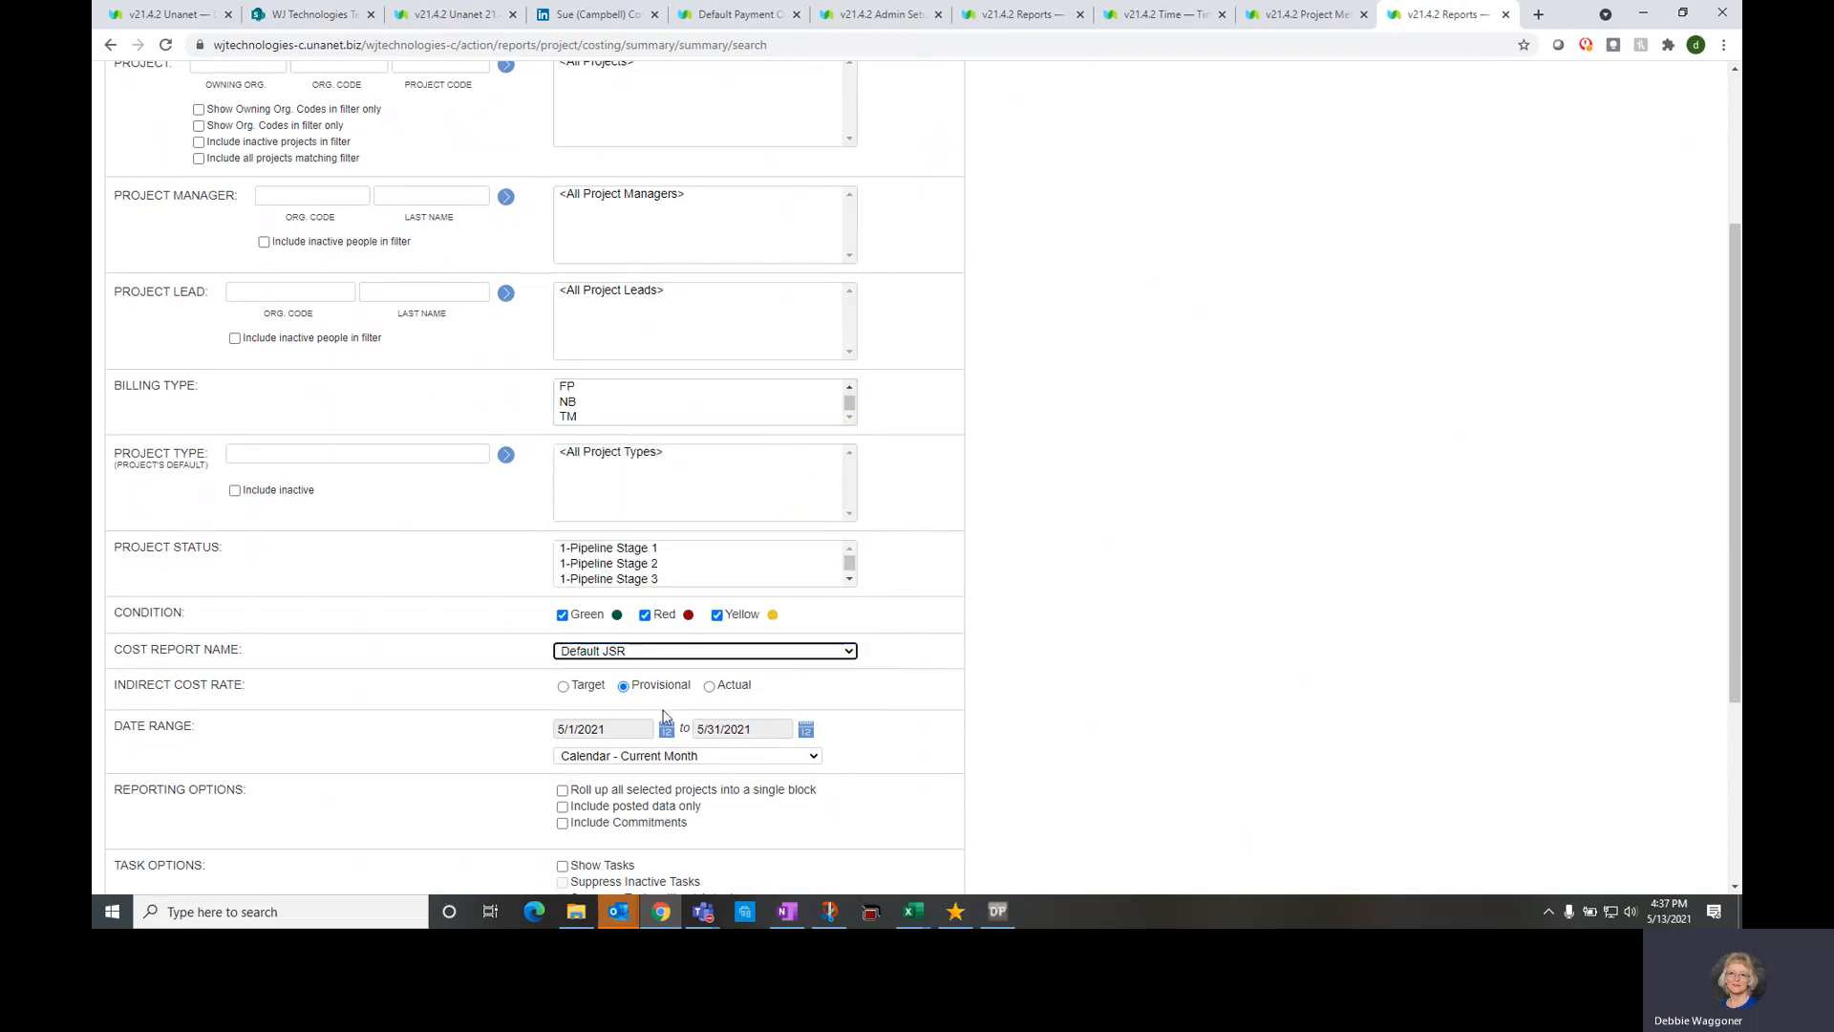
Run the report for the date range Calendar - Previous Year and highlight the first project's Total Revenue figures
click(659, 758)
scroll(658, 730, down, 1)
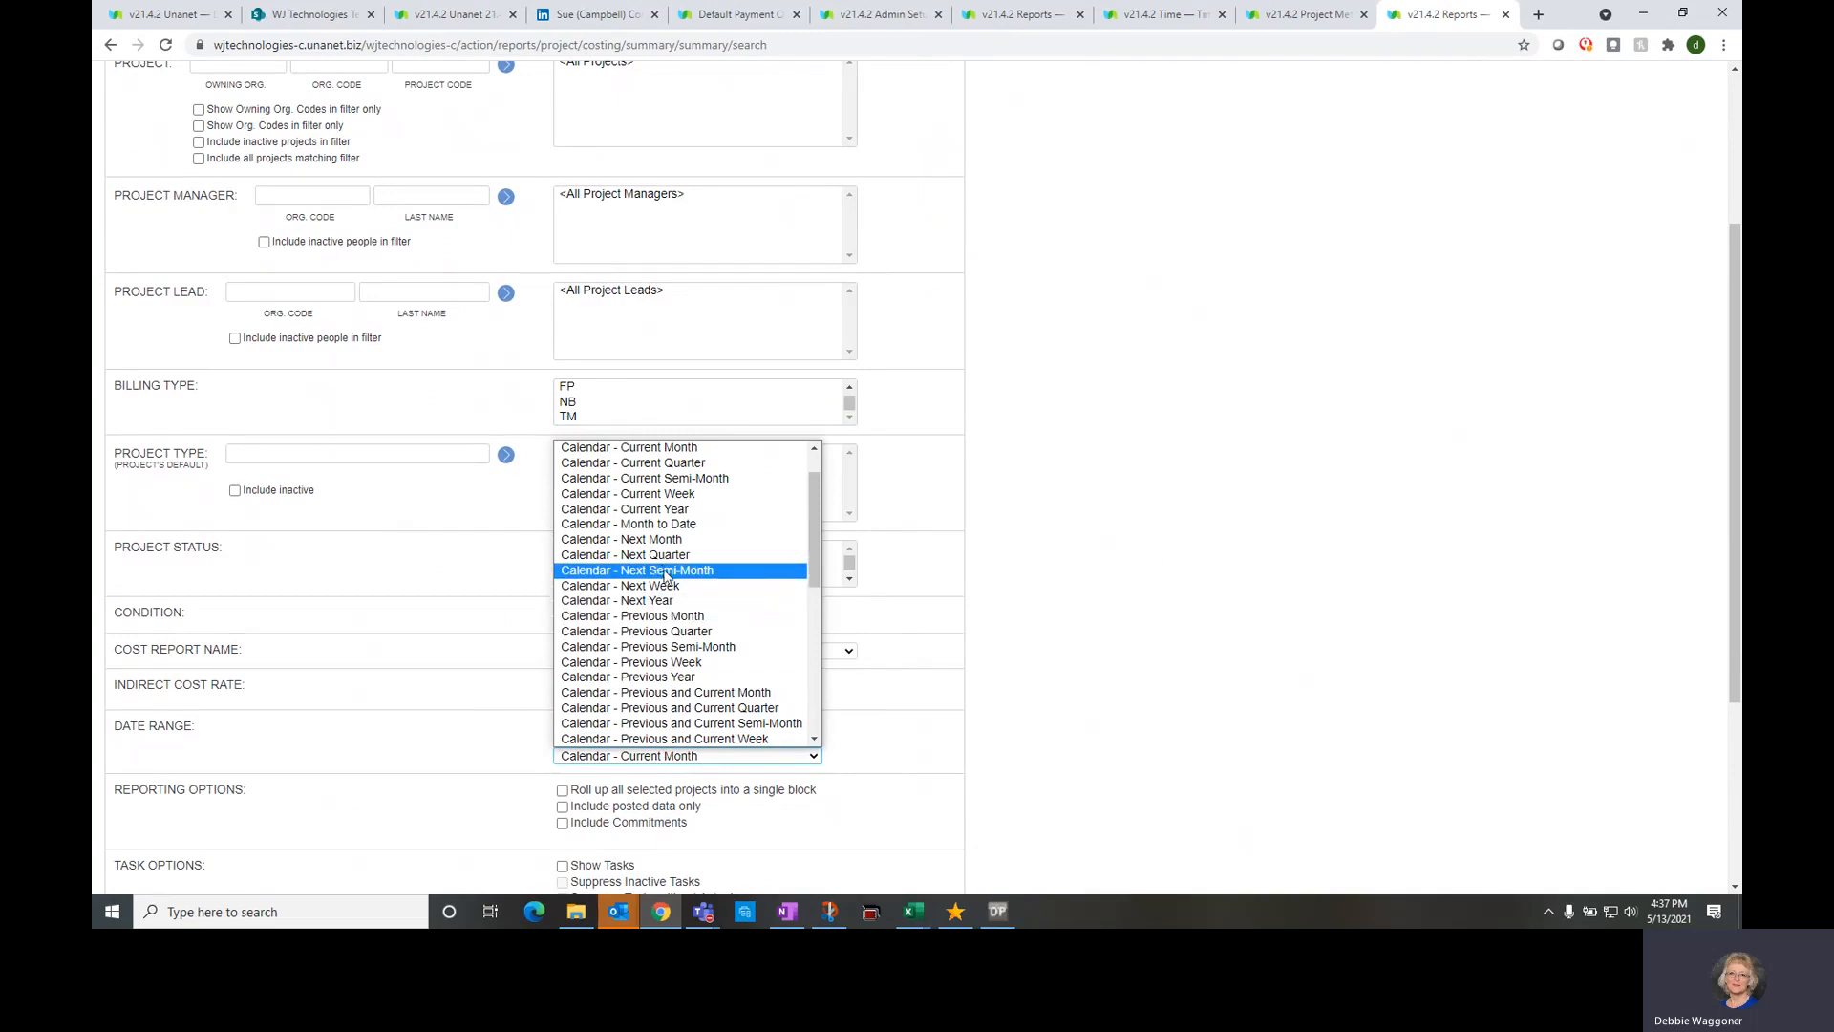
click(667, 676)
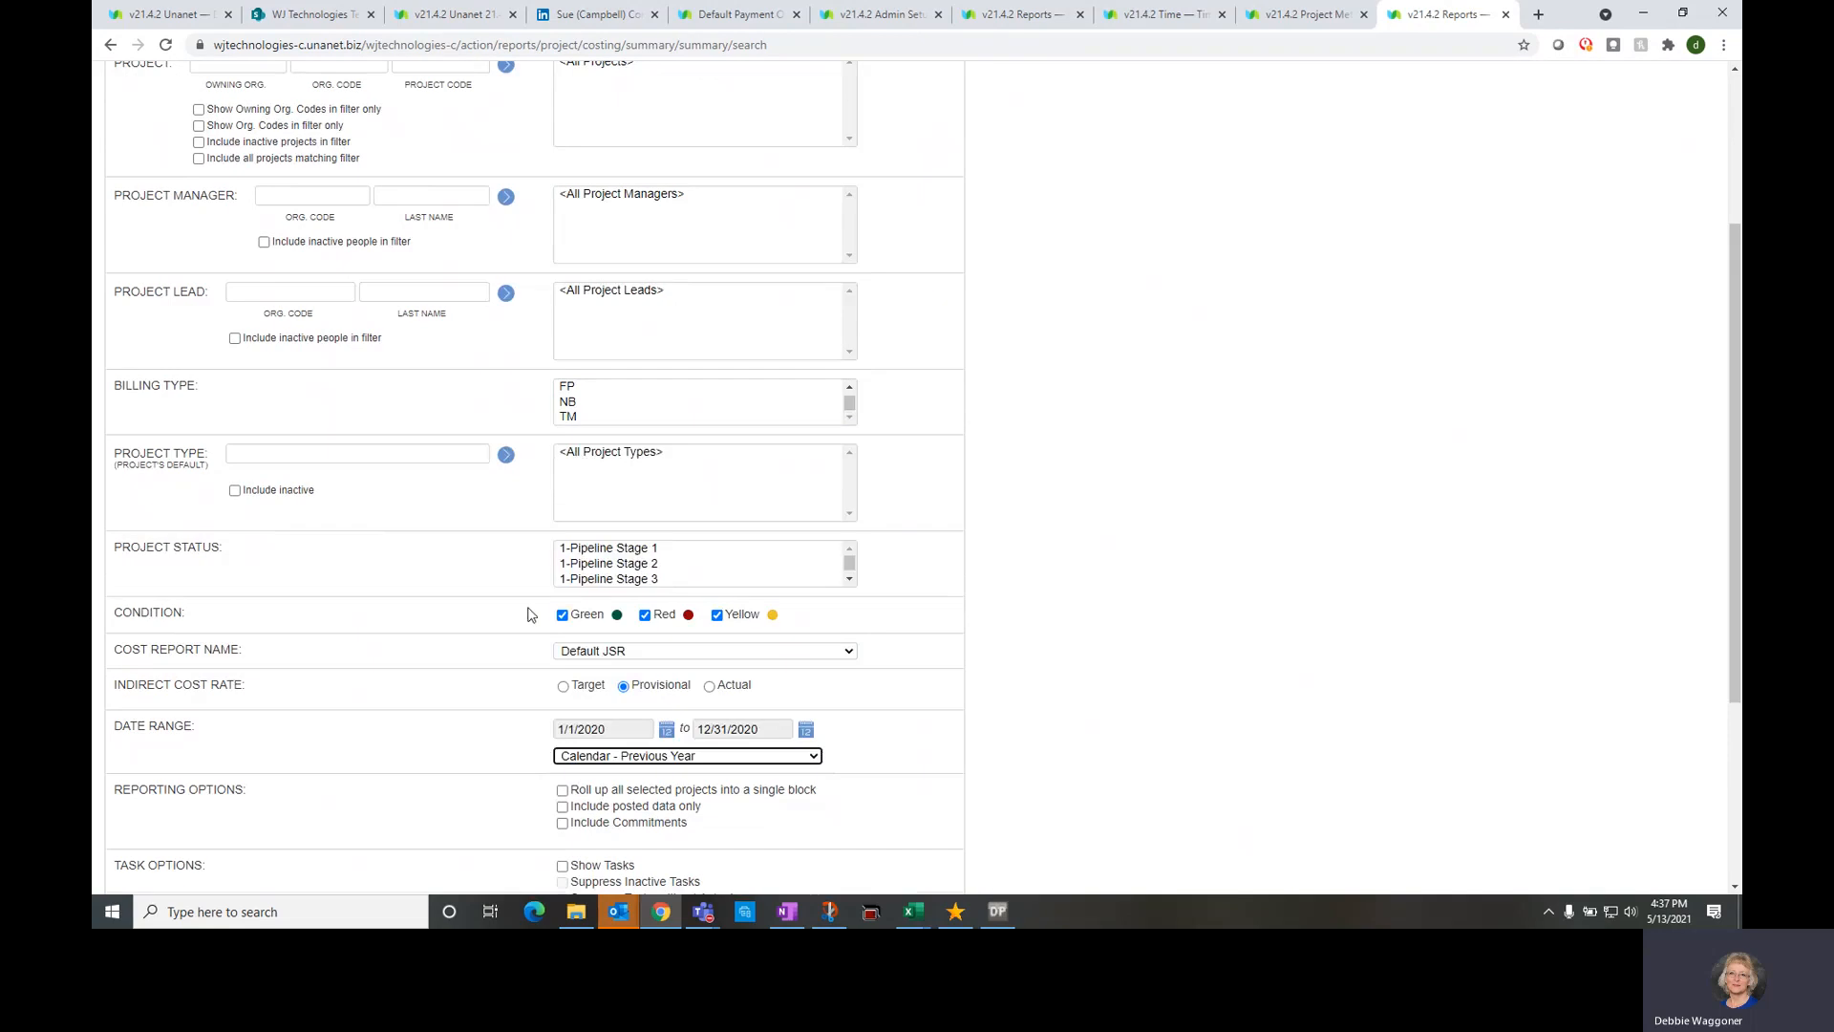
scroll(521, 573, up, 3)
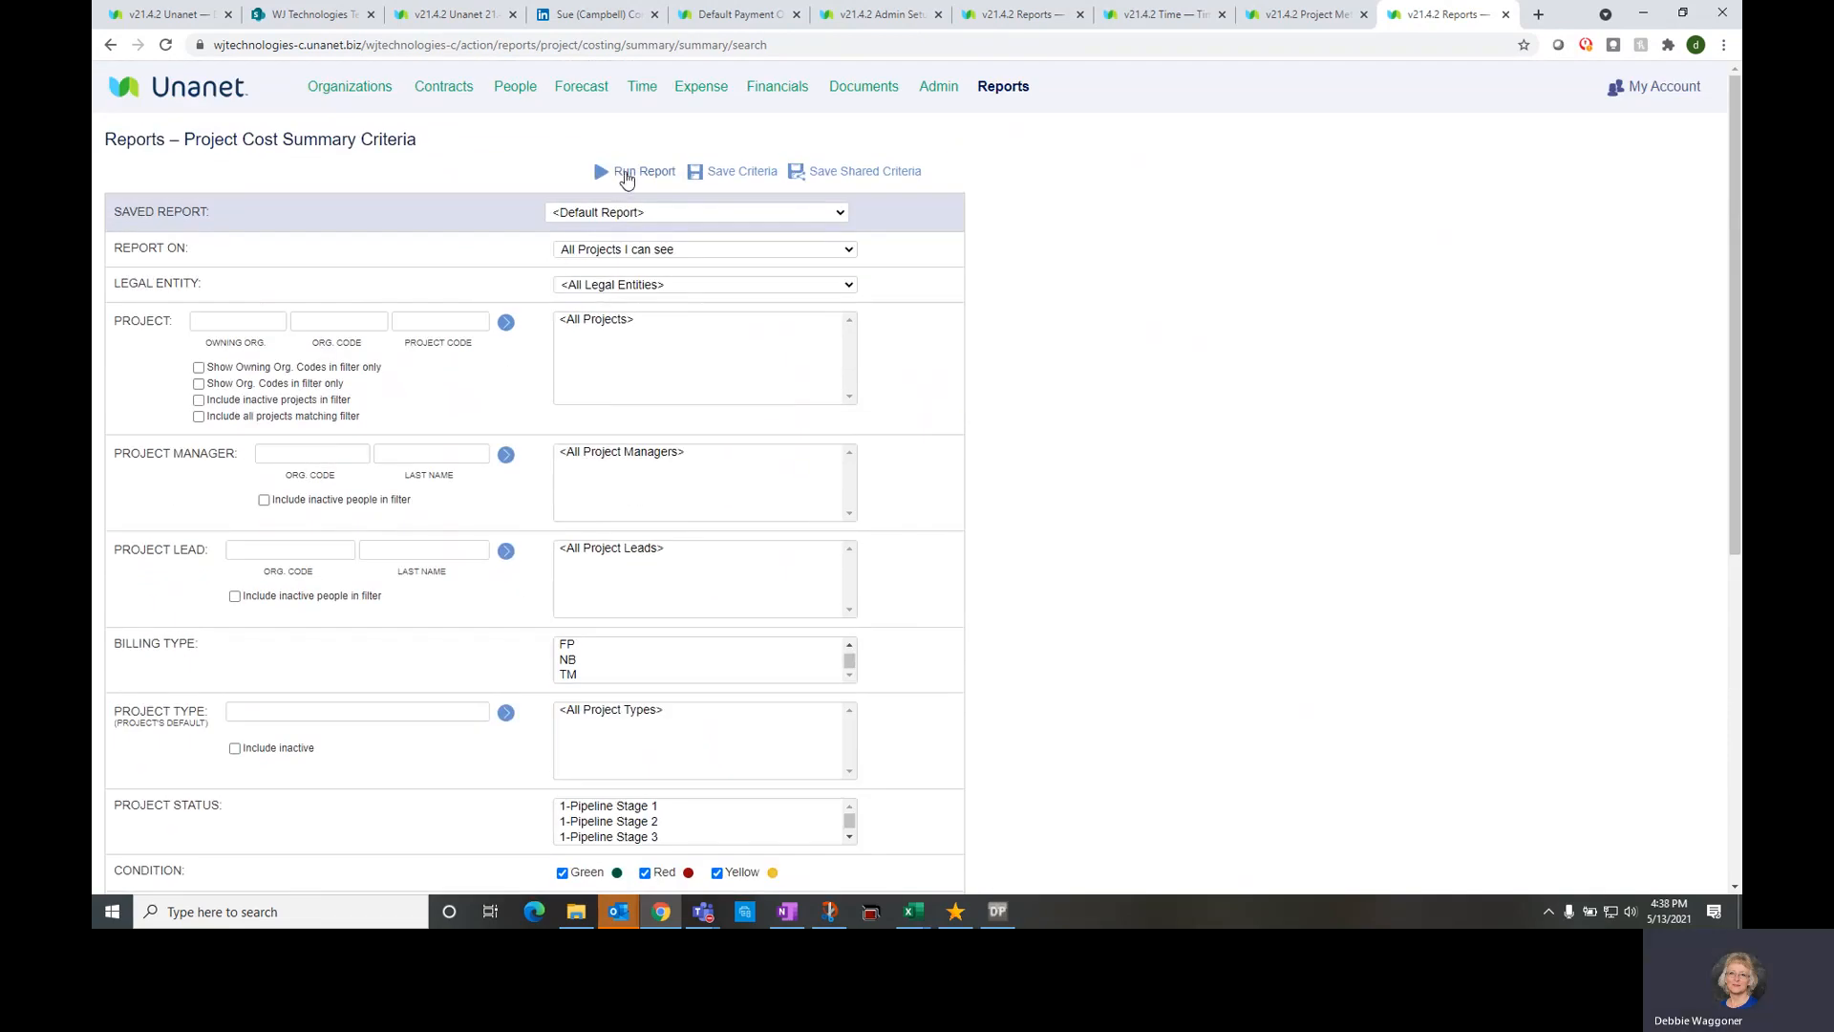
click(625, 179)
click(657, 383)
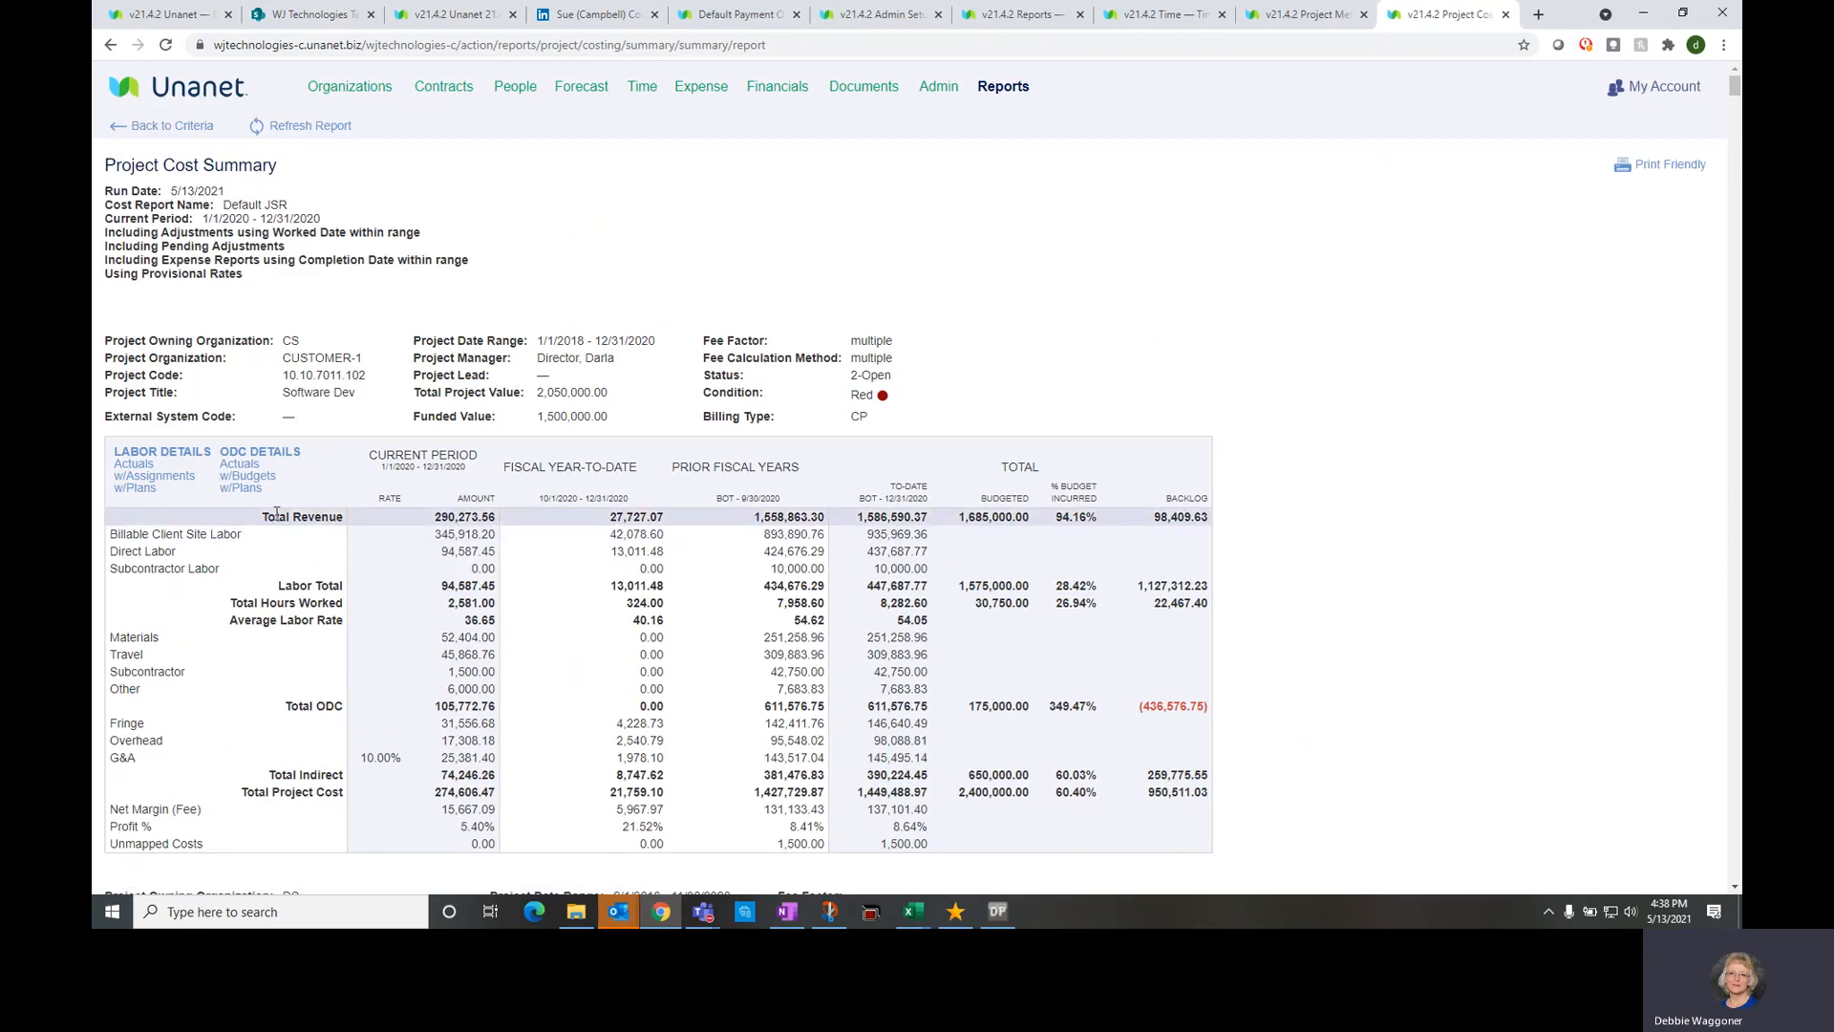
drag(266, 514, 834, 516)
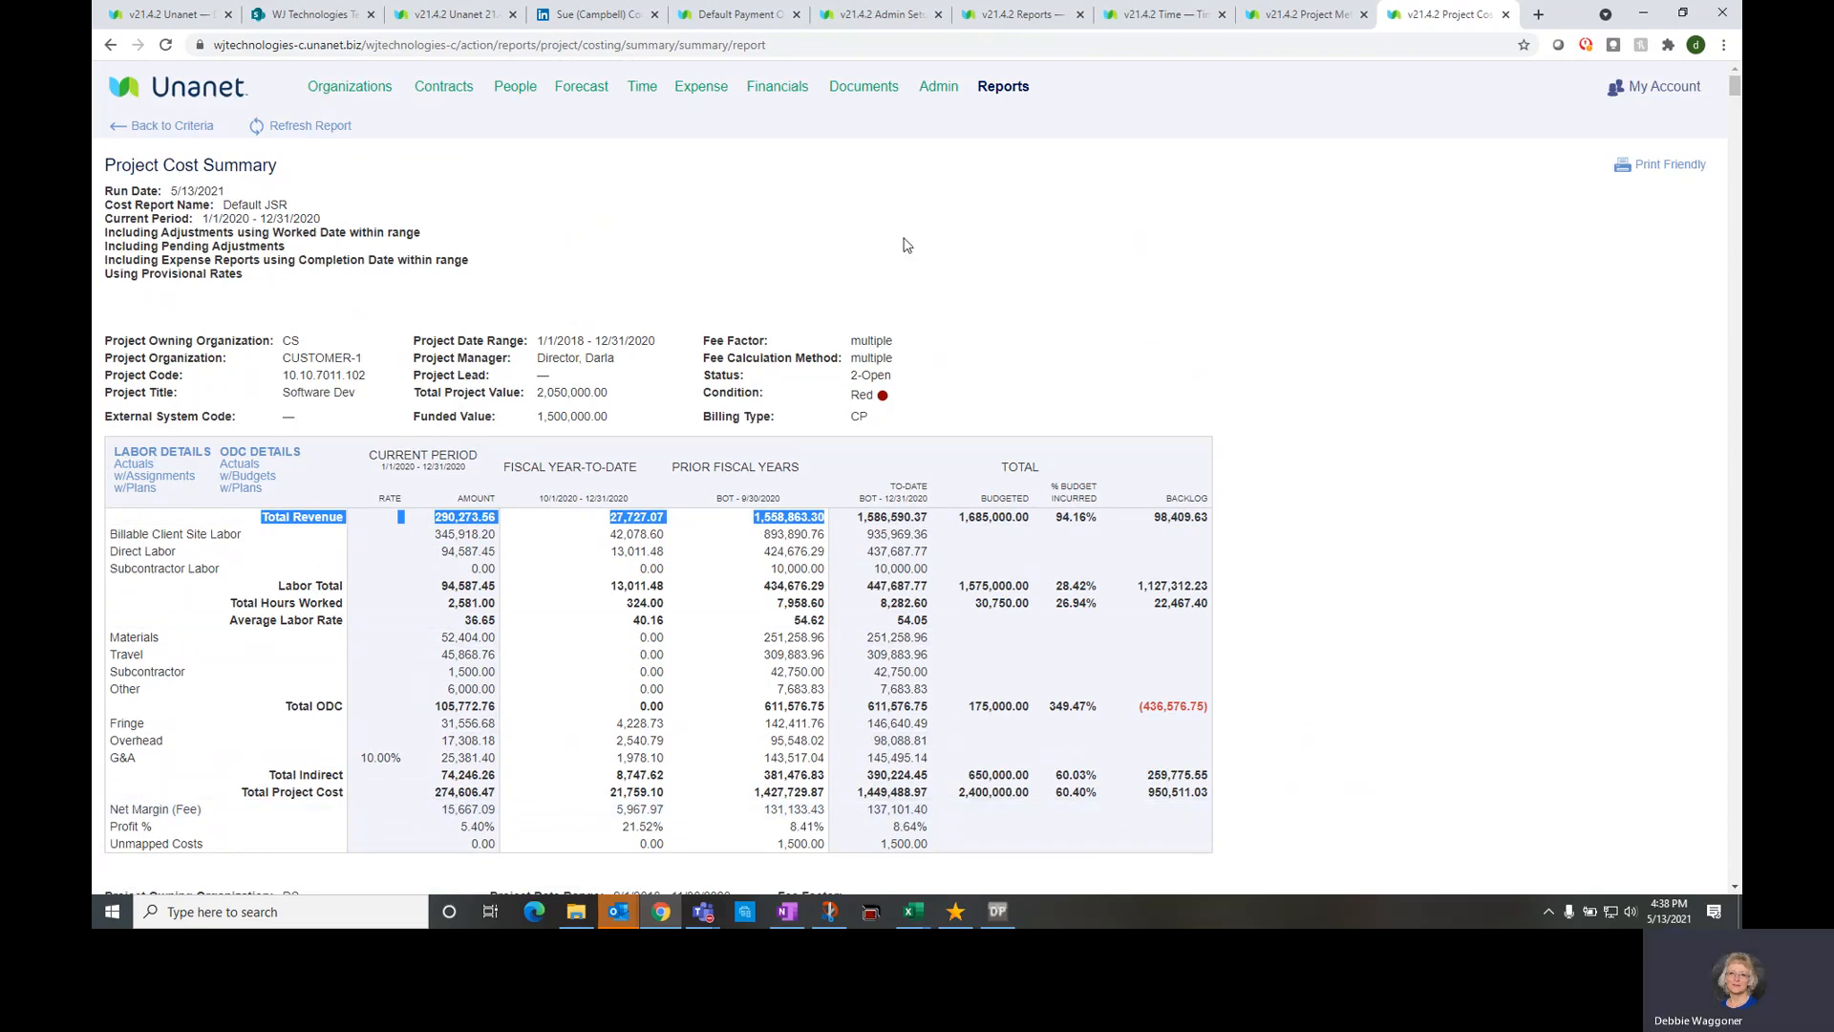
Open the Project Summary by Cost Element report criteria and review the available cost report names
mouse_move(985, 95)
click(1003, 131)
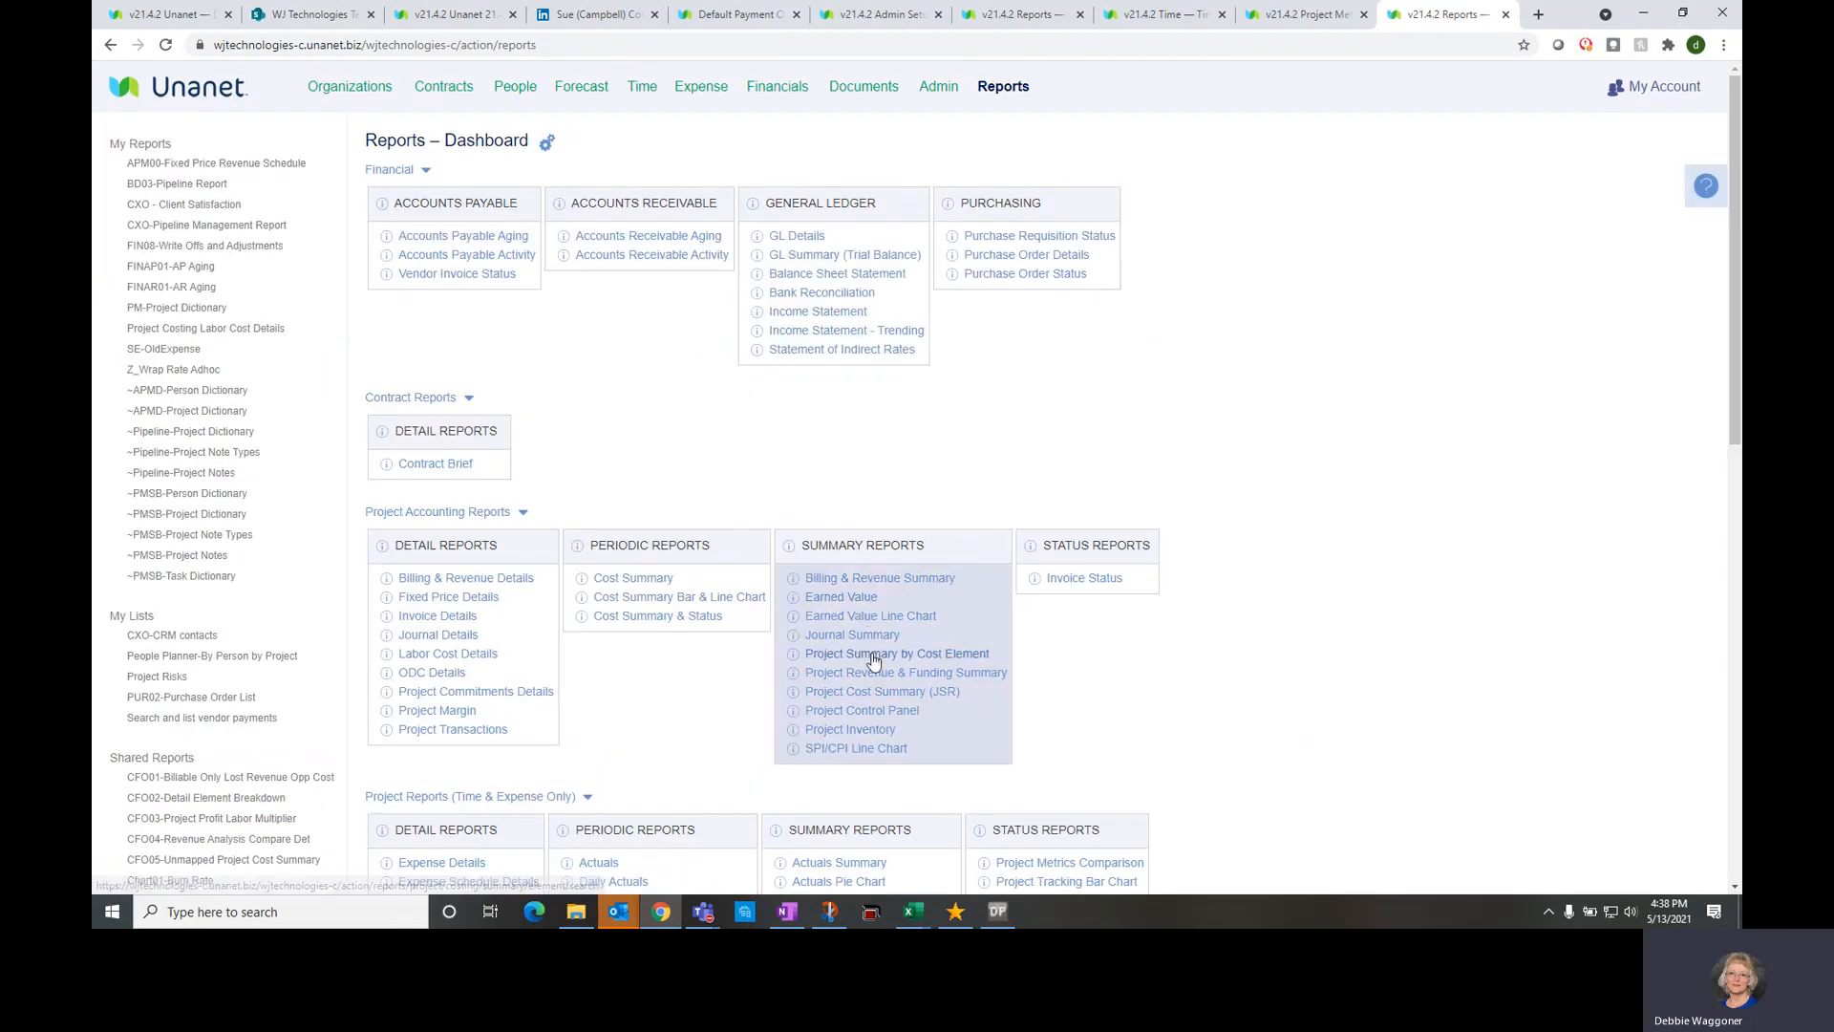
click(875, 659)
scroll(867, 655, down, 2)
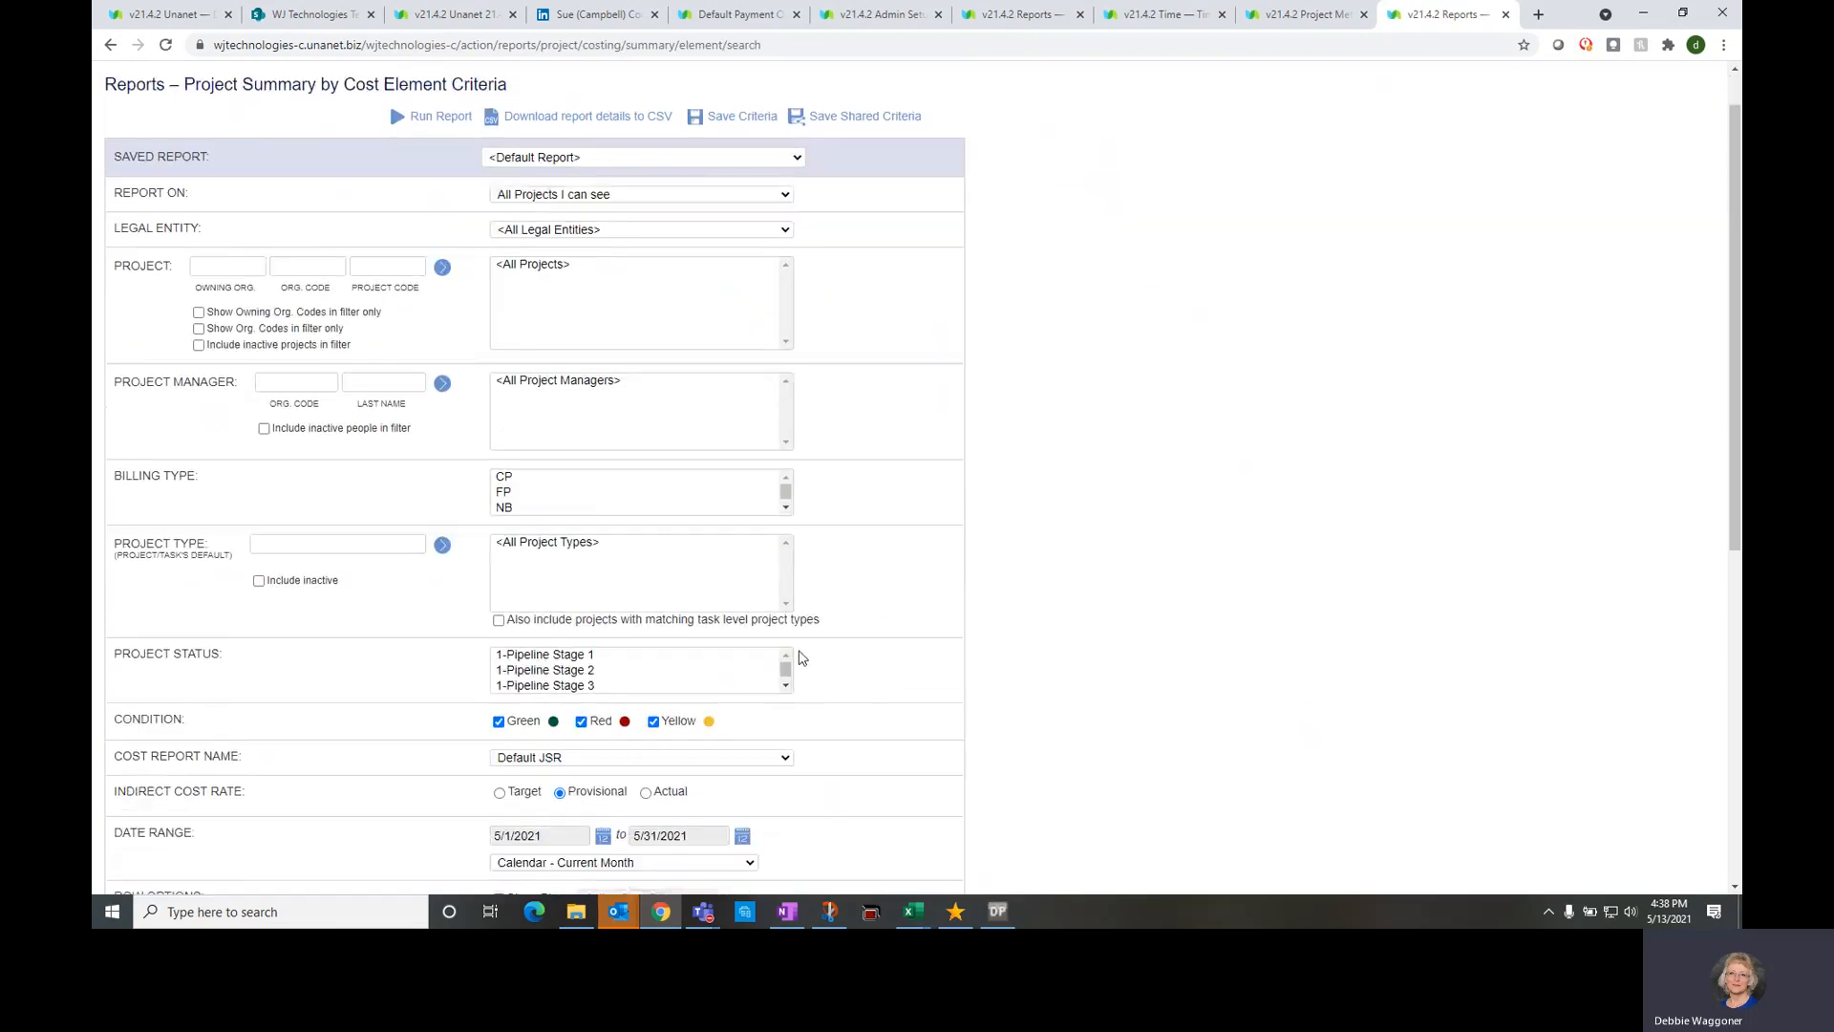
click(789, 728)
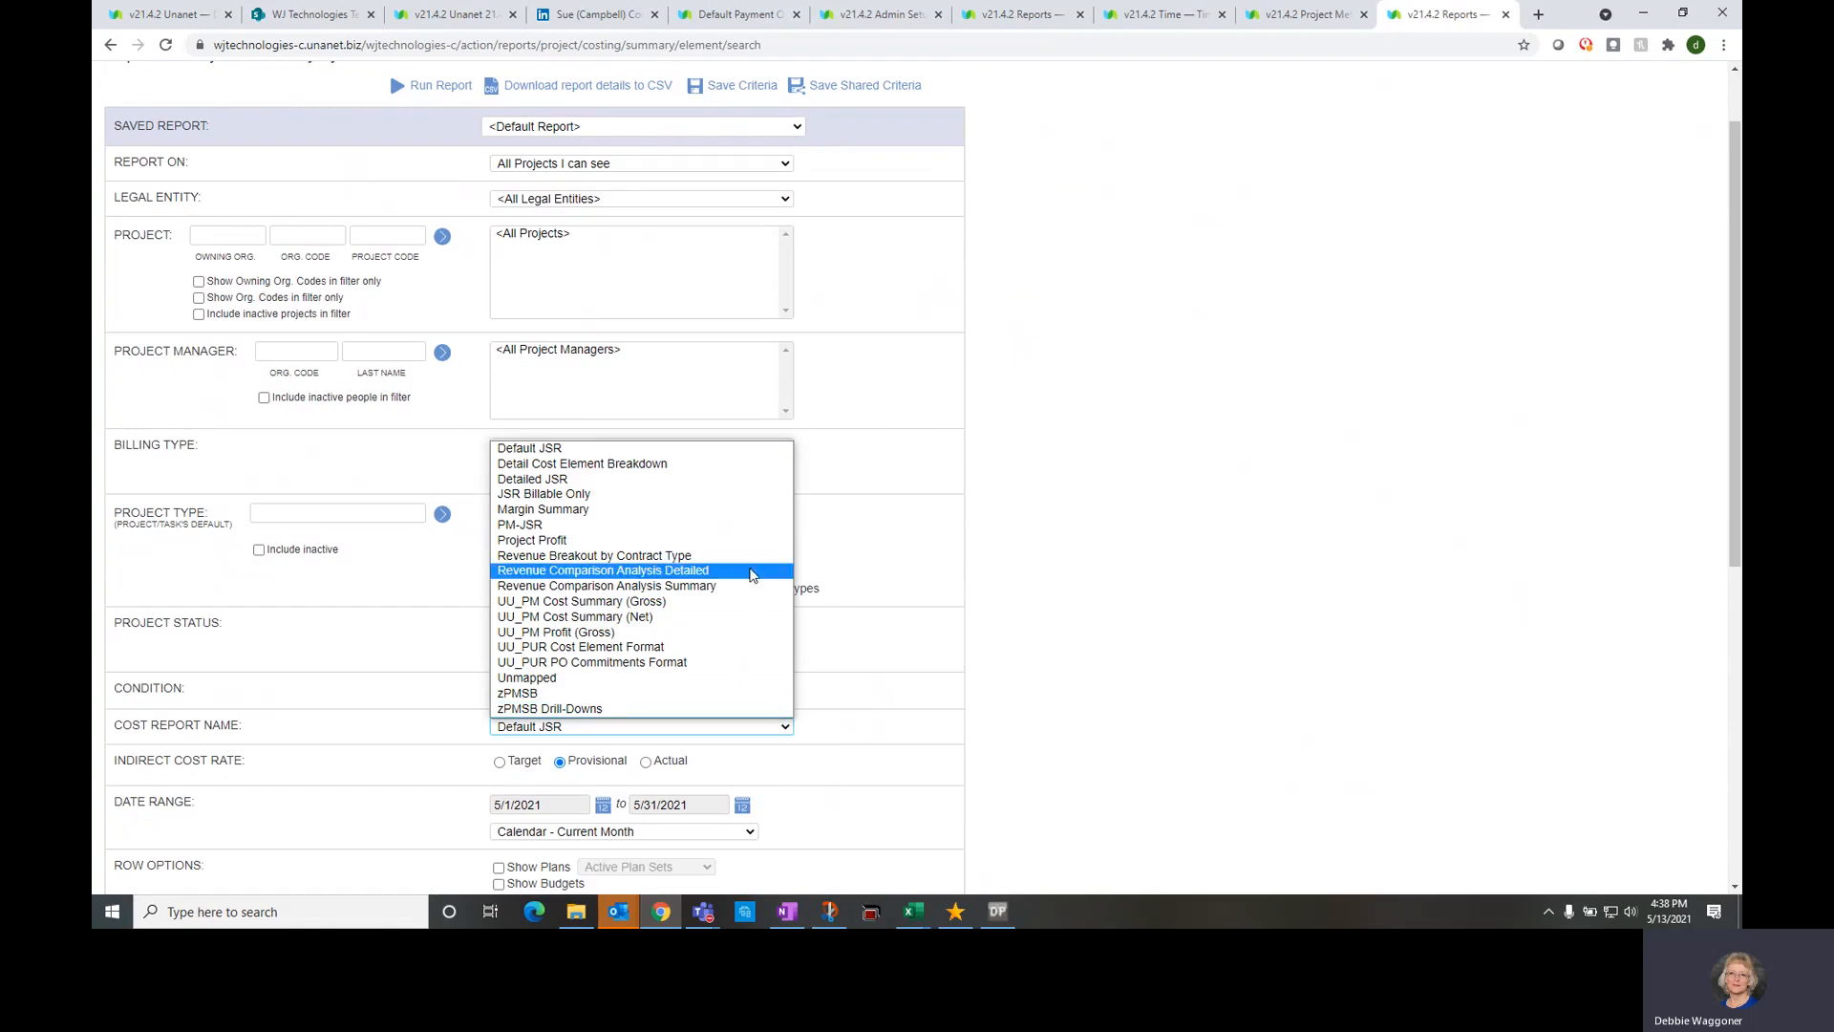
click(855, 541)
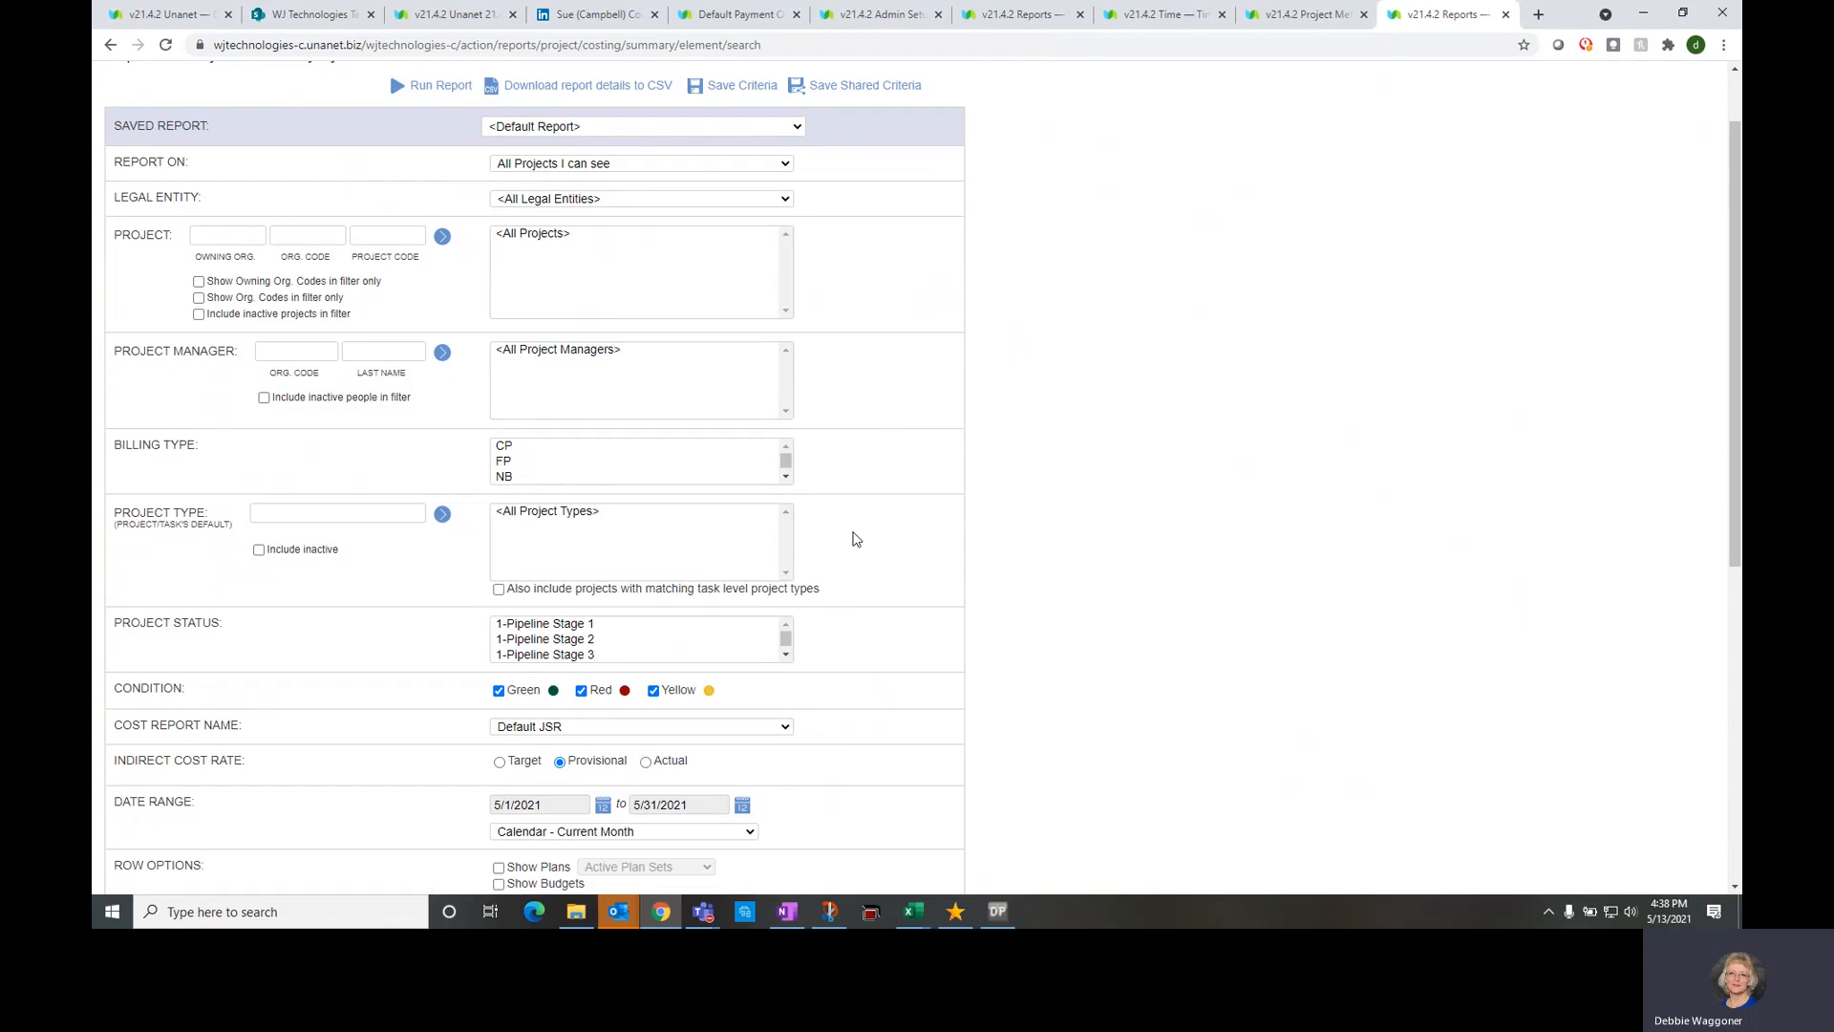
Open the list of cost reports in the accounting section of the admin setup
scroll(856, 540, up, 1)
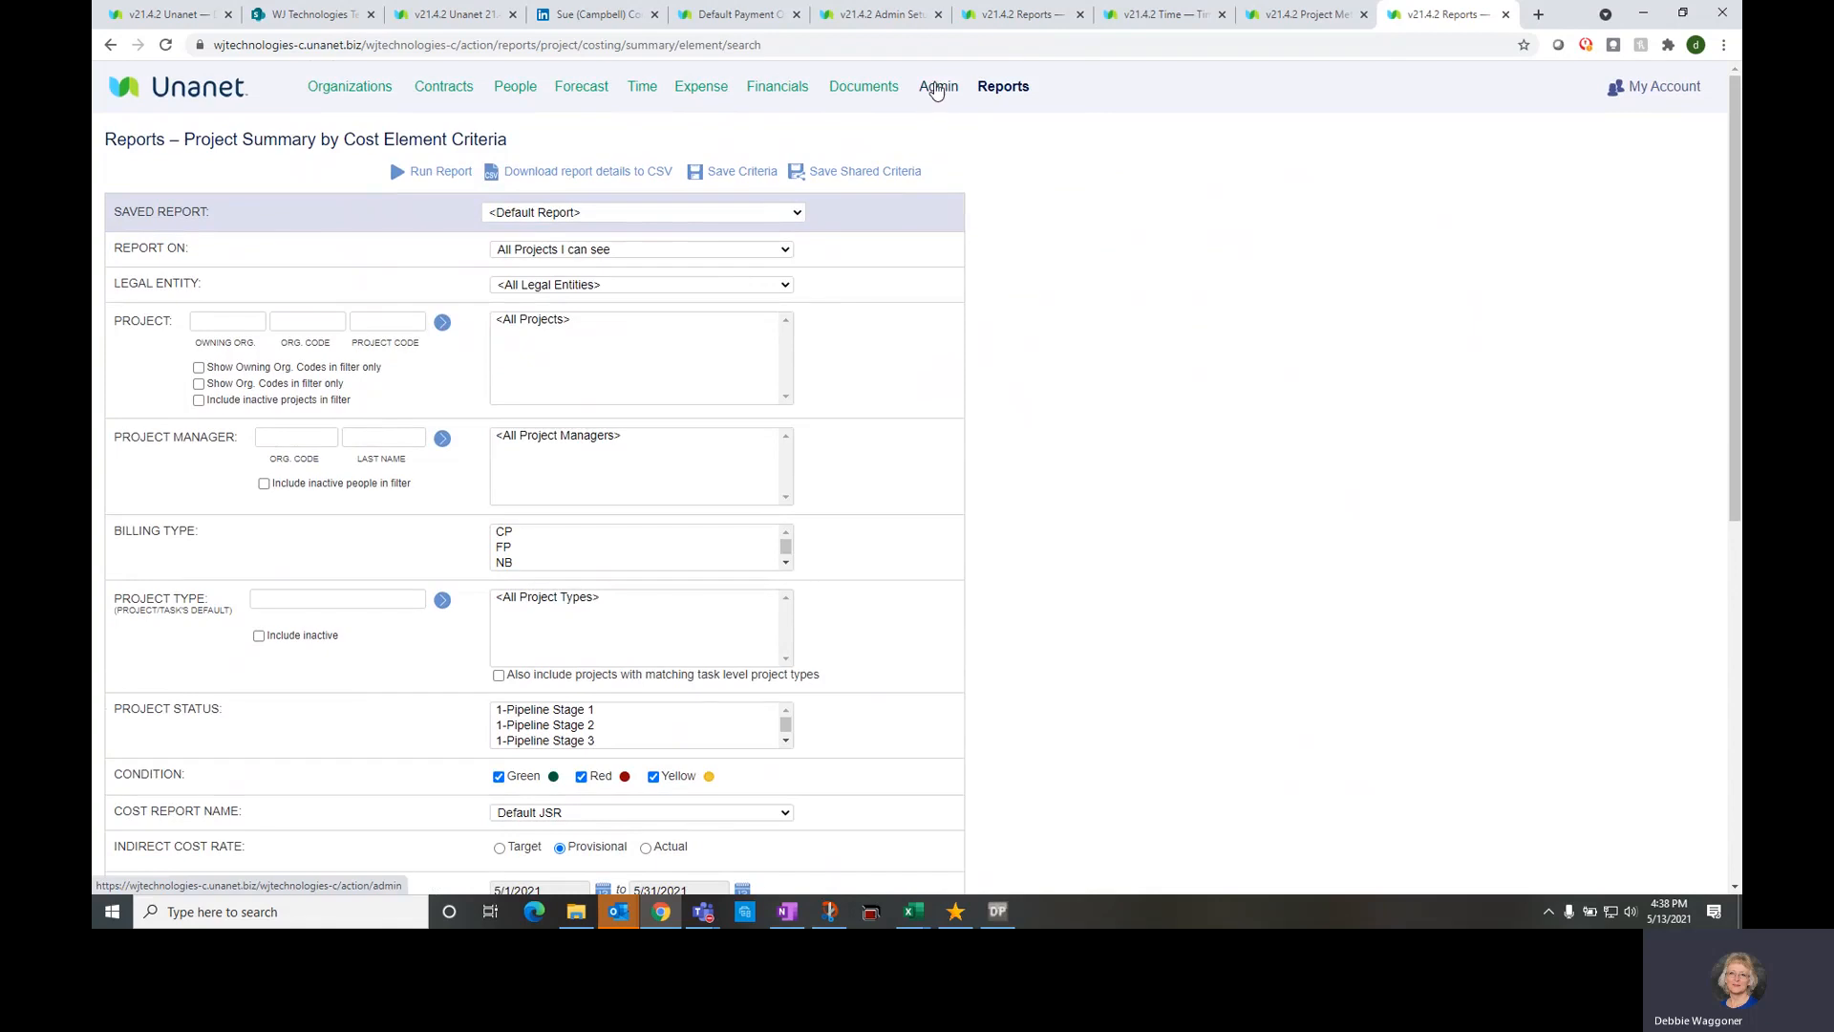
mouse_move(936, 89)
click(940, 310)
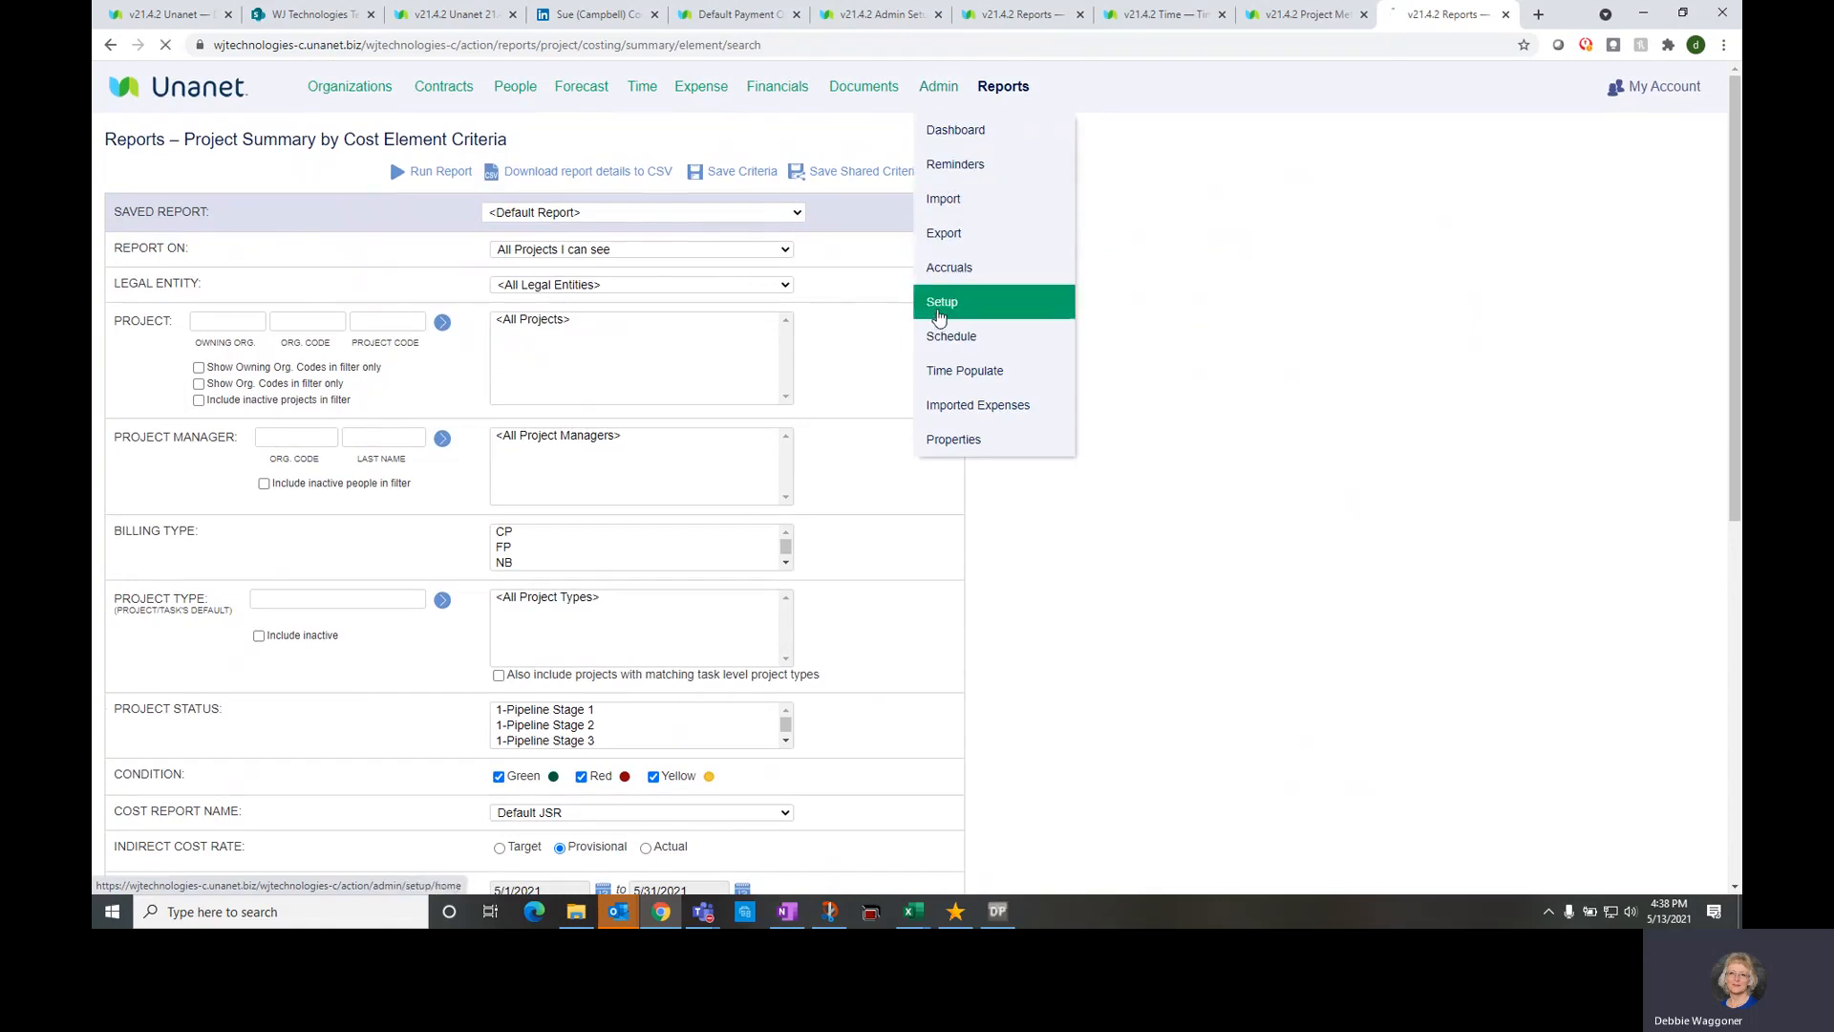
click(353, 312)
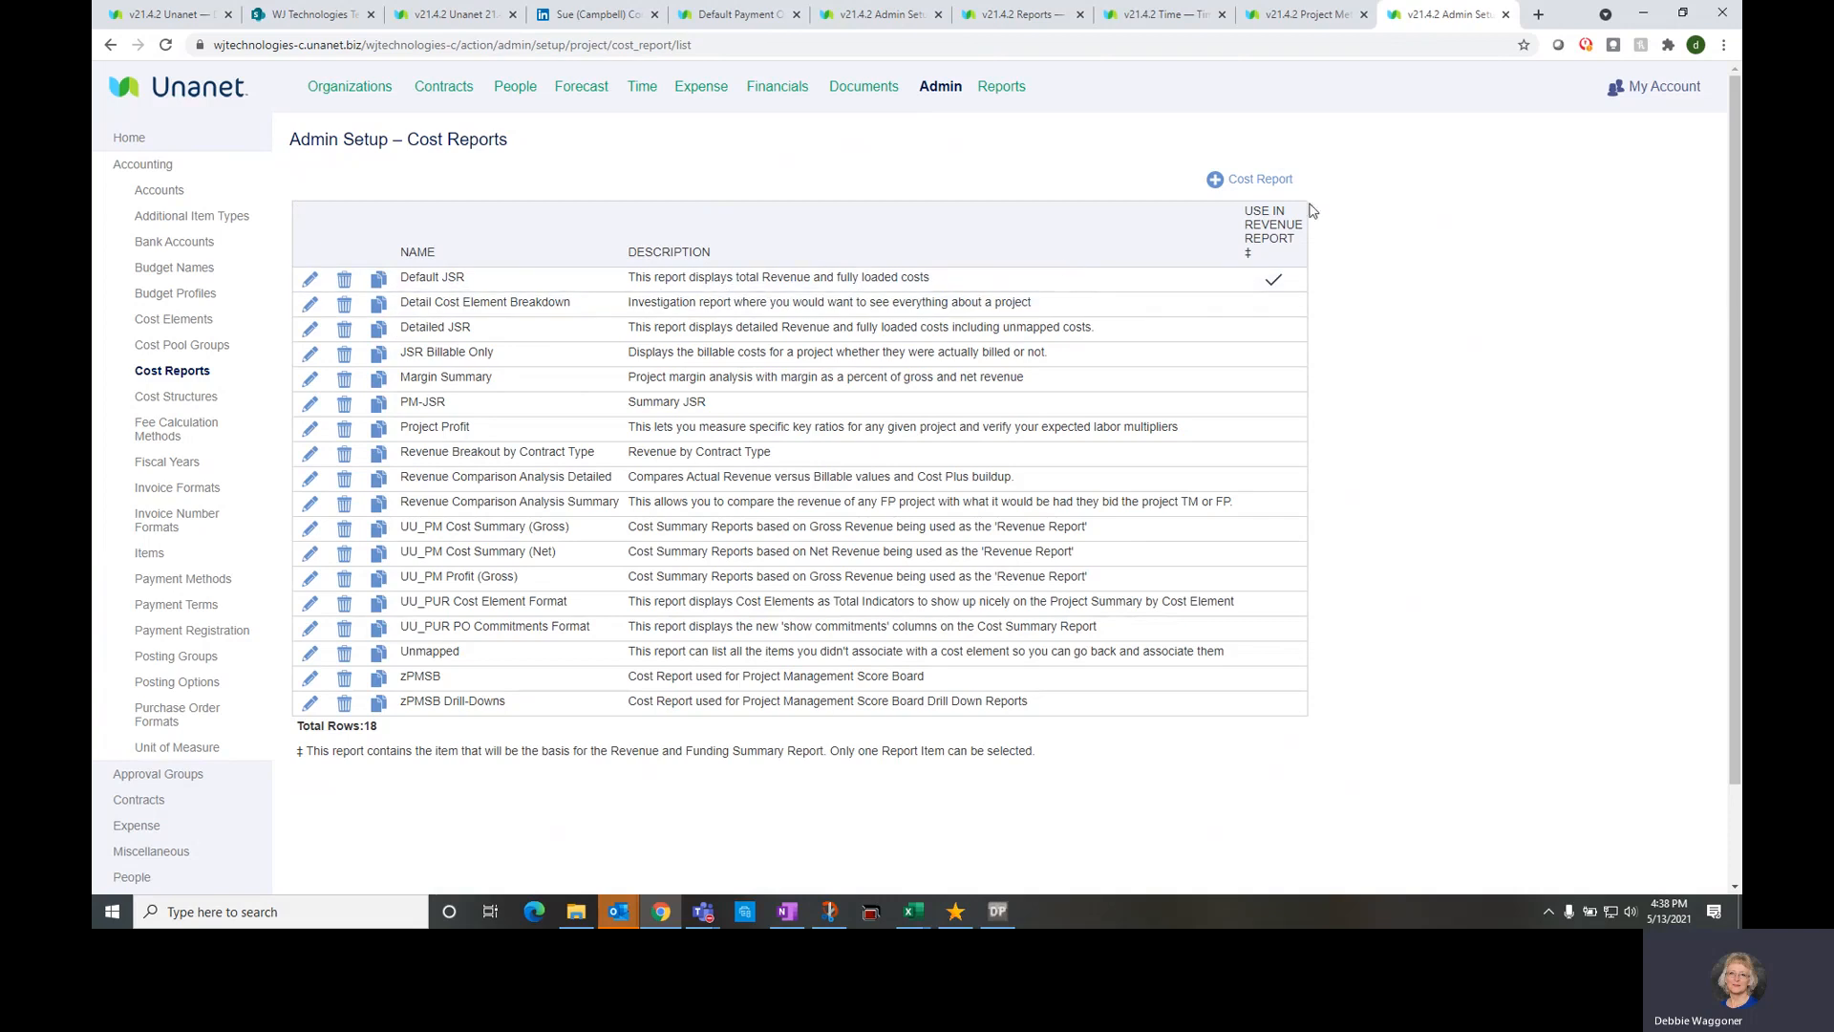
Create and save a cost report named Net Revenue with the description "How we got from Gross Revenue to Net Revenue"
click(1259, 180)
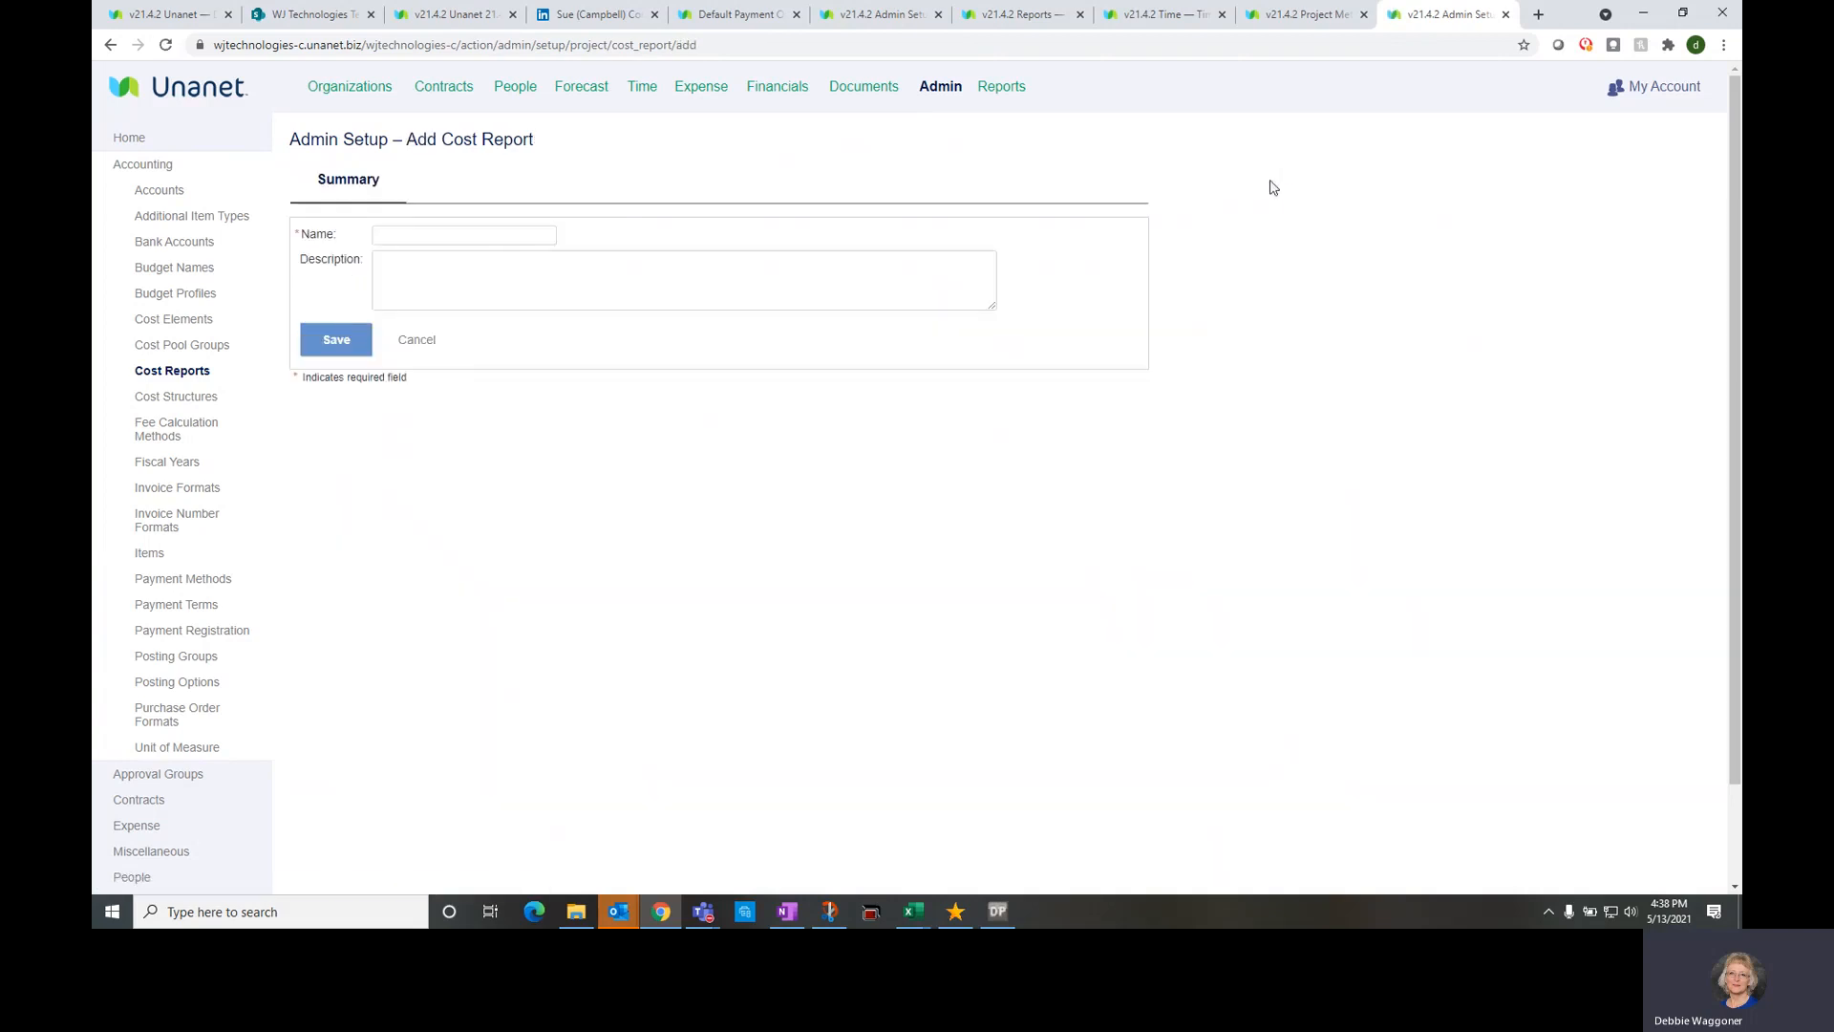
click(433, 234)
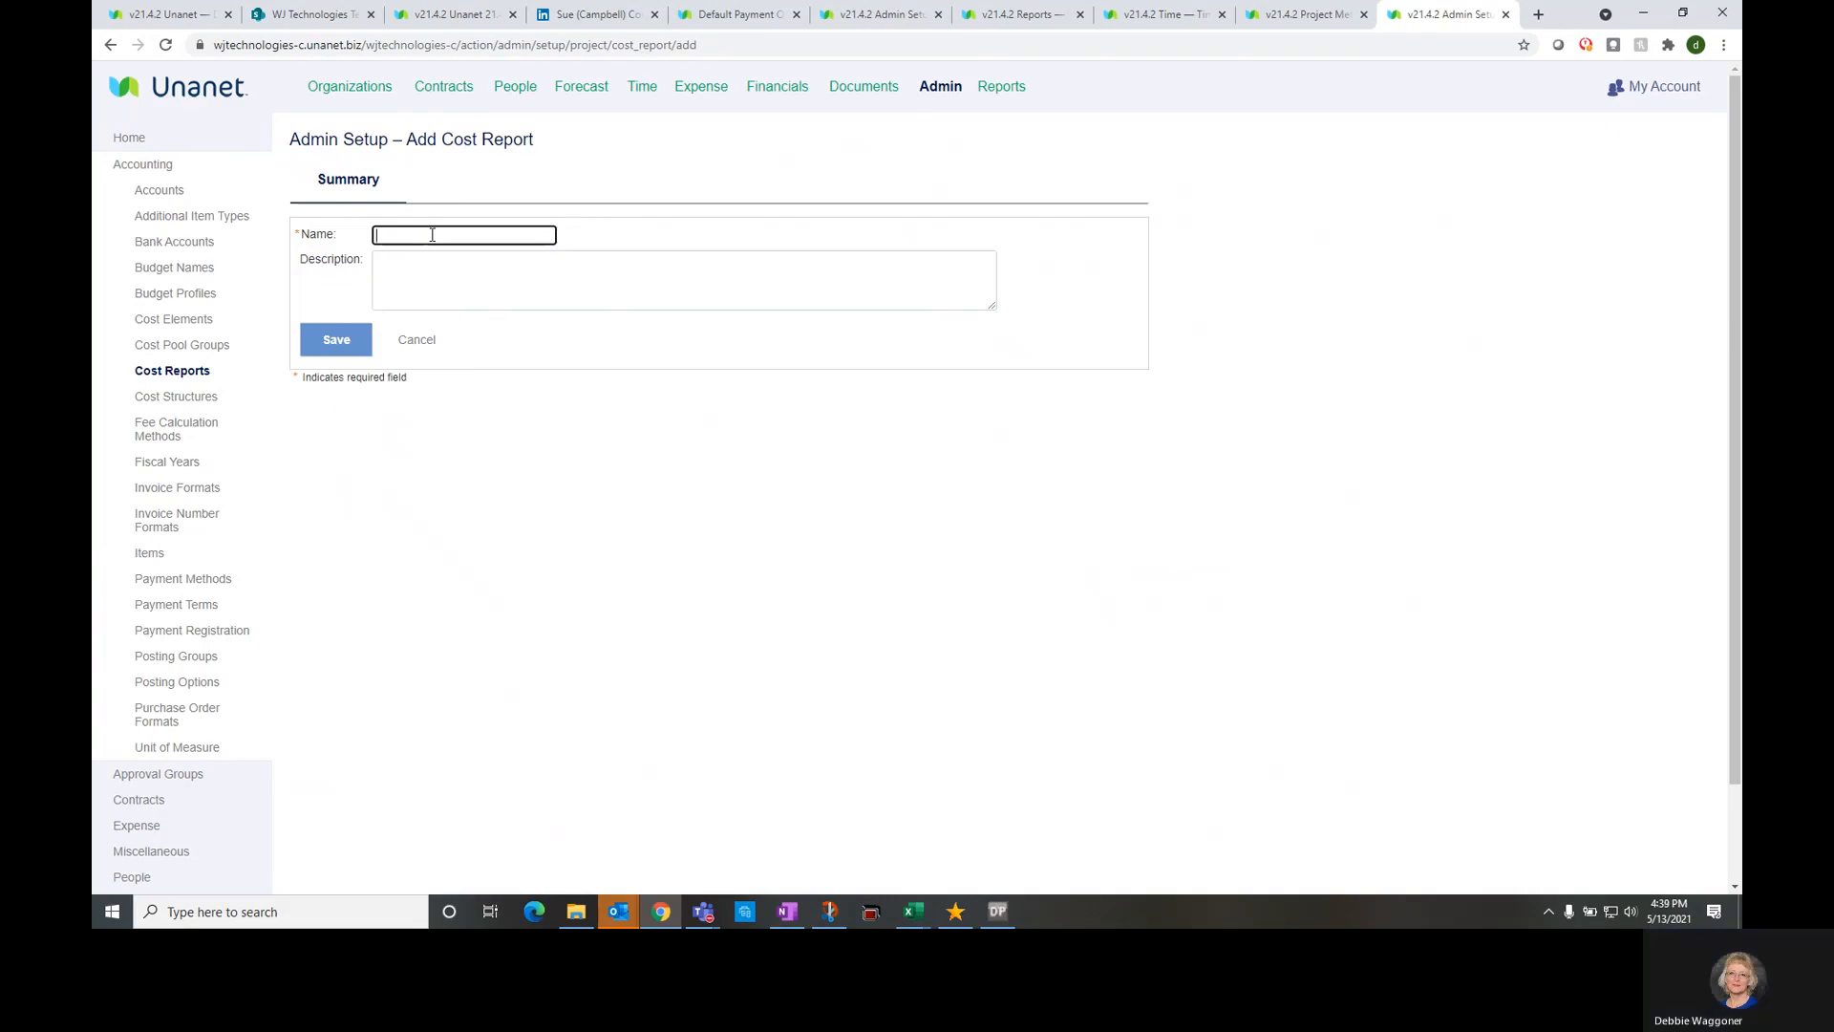
text(Net Revenue)
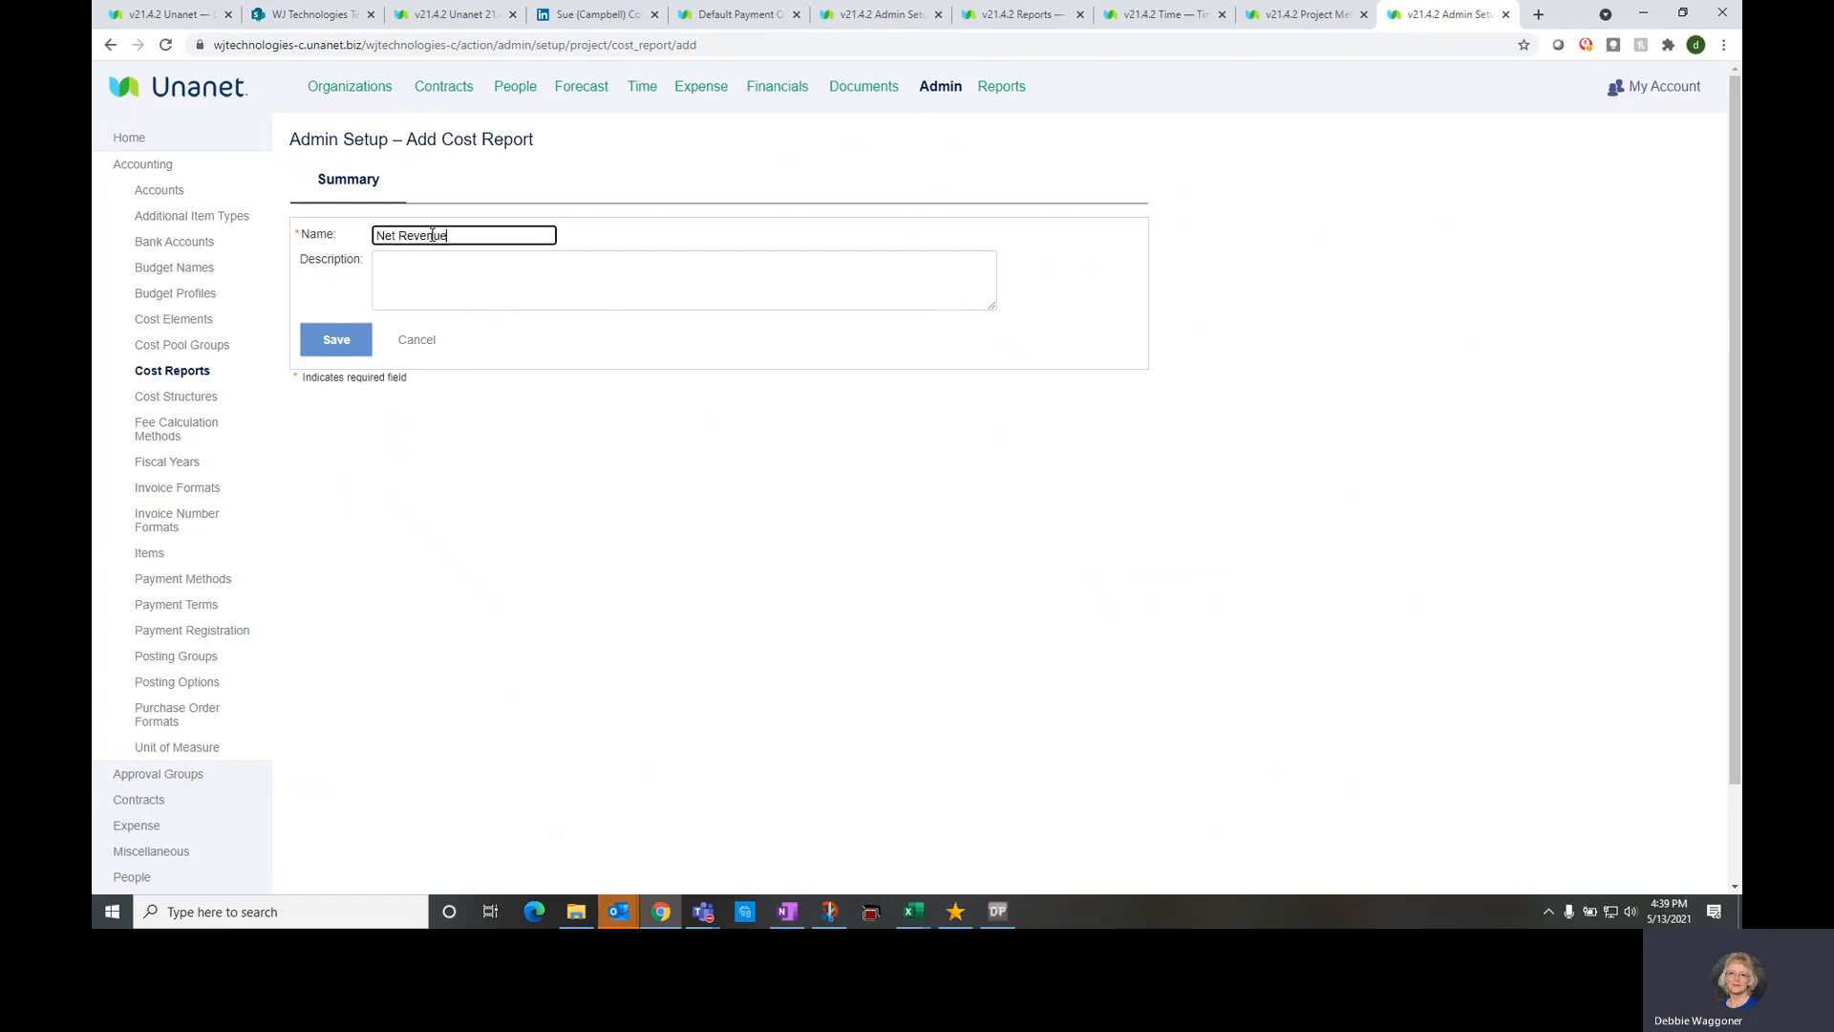
click(439, 261)
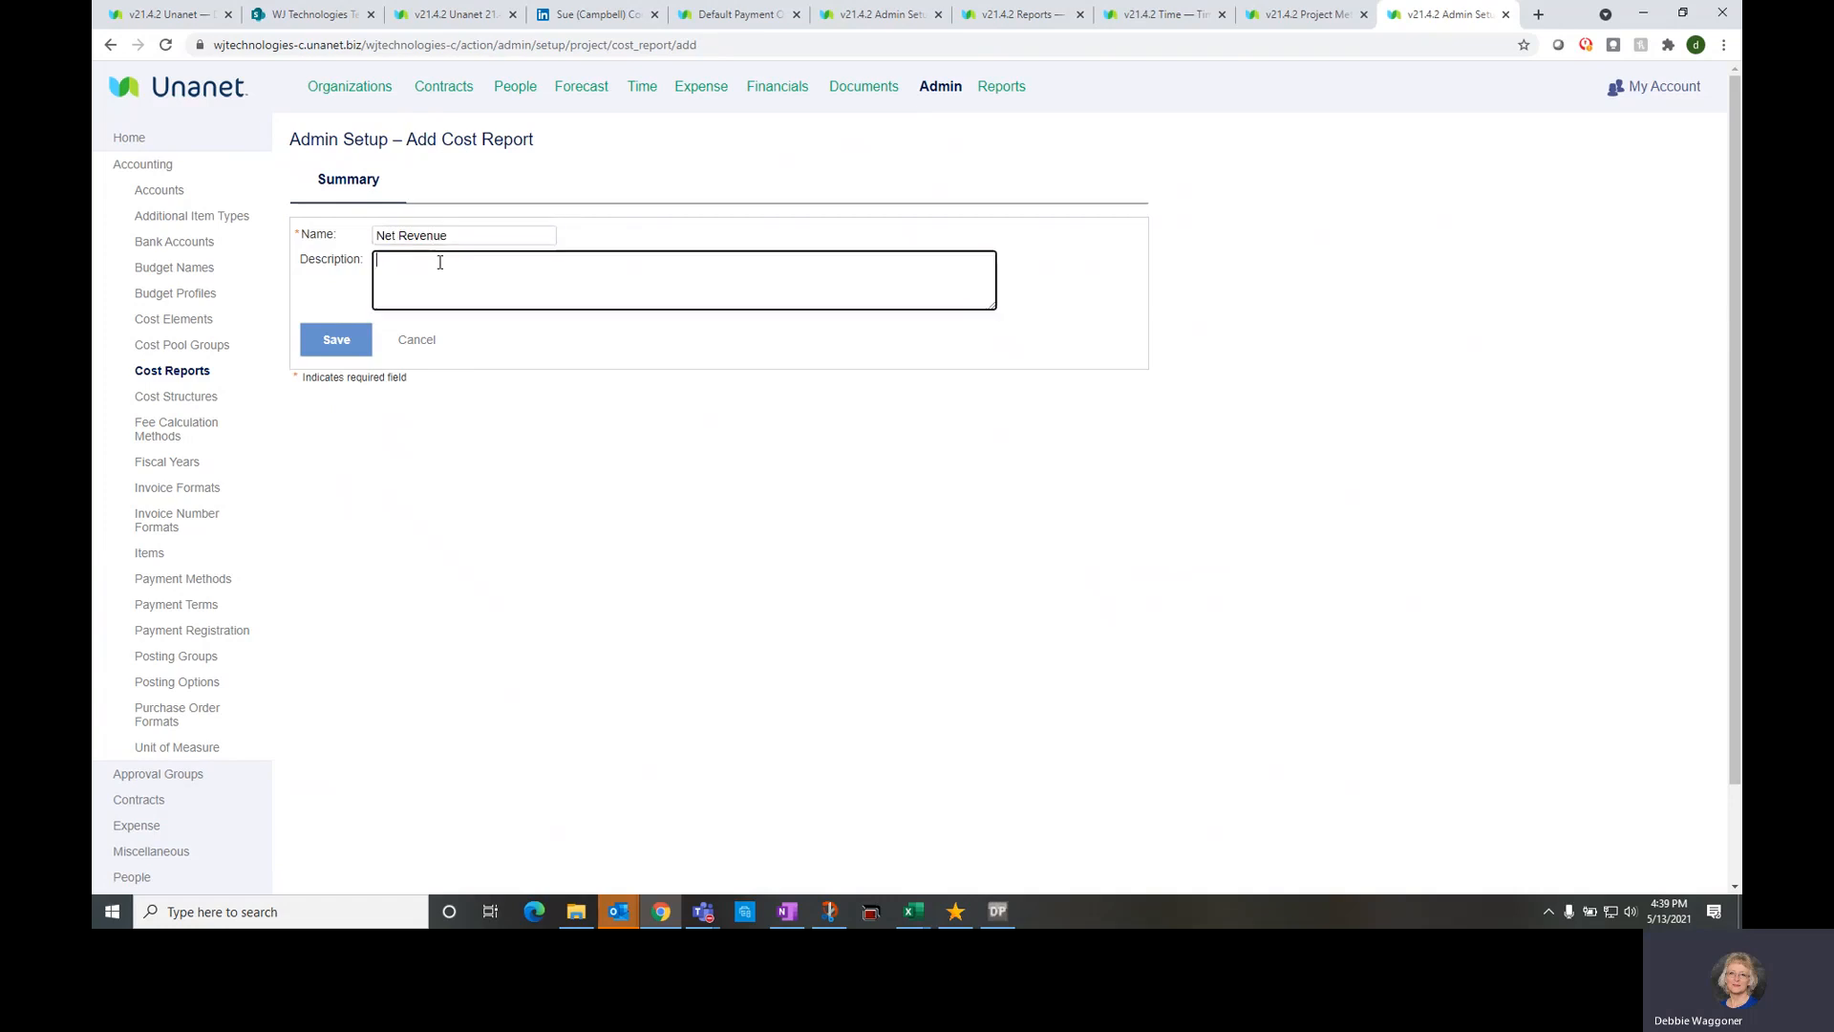
text(How we )
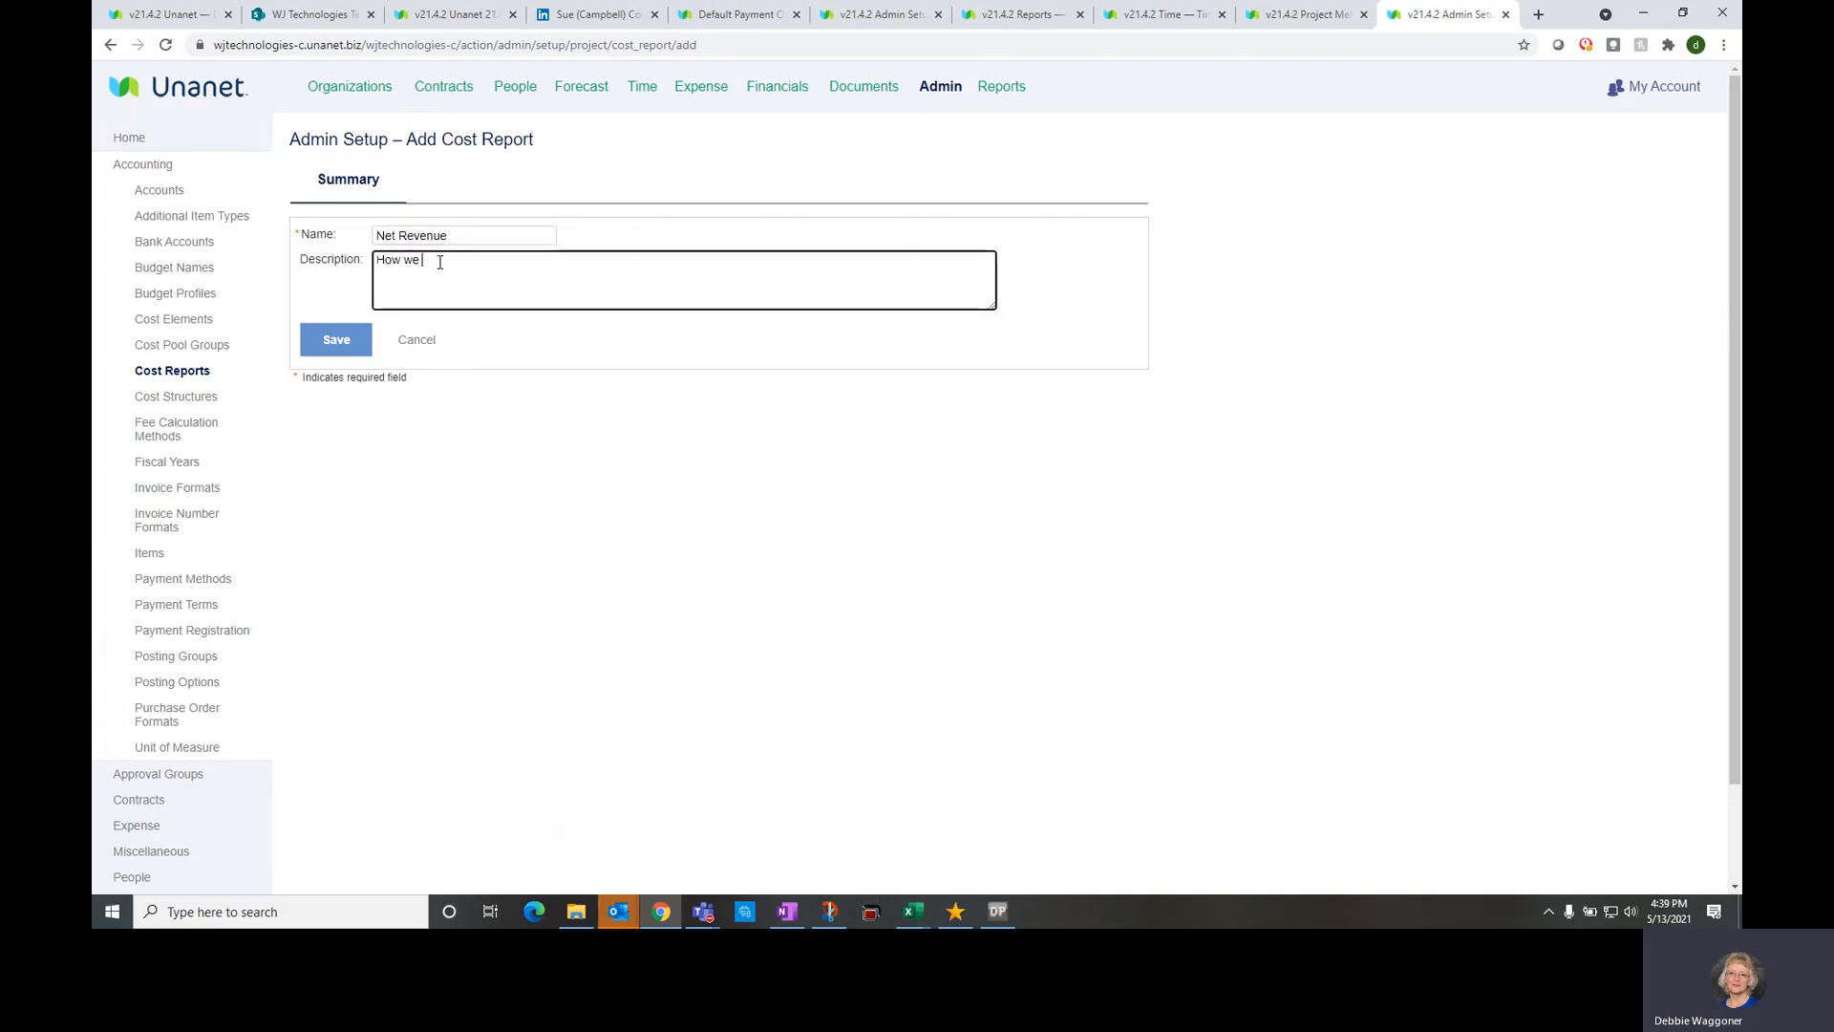
text(got from G)
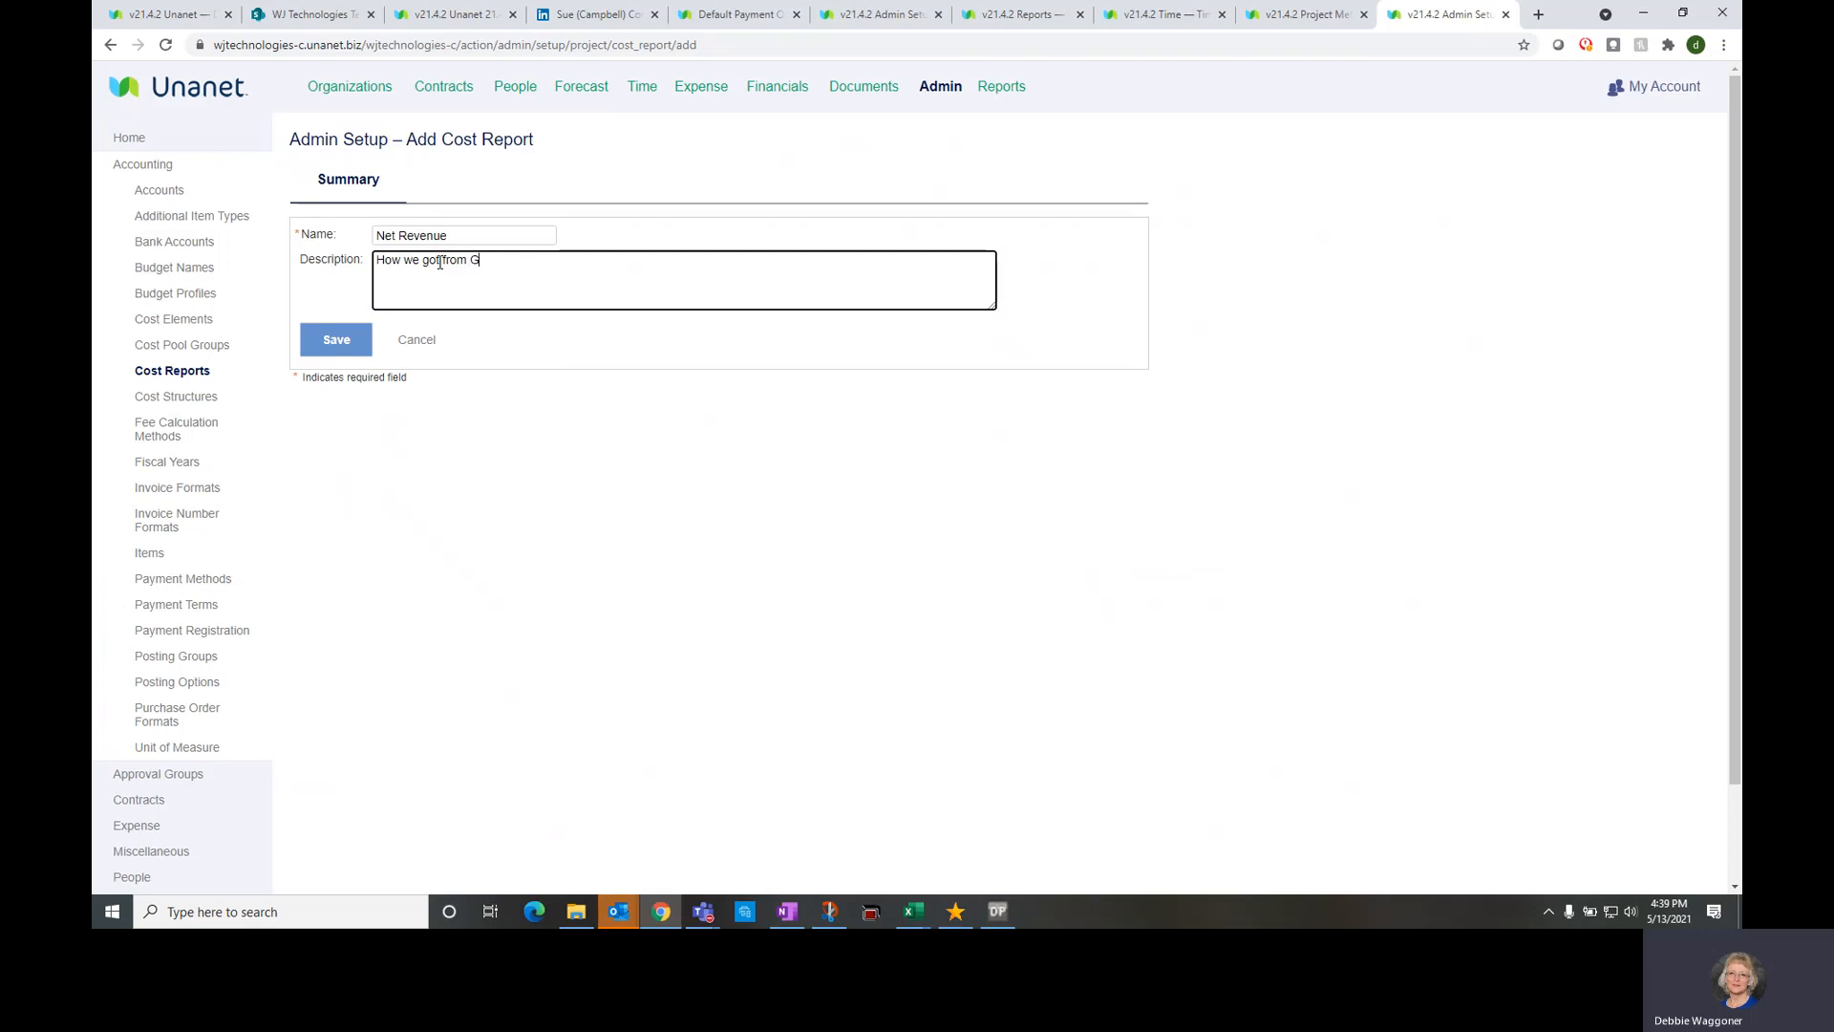
text(ross Revebnue to Net Revenue)
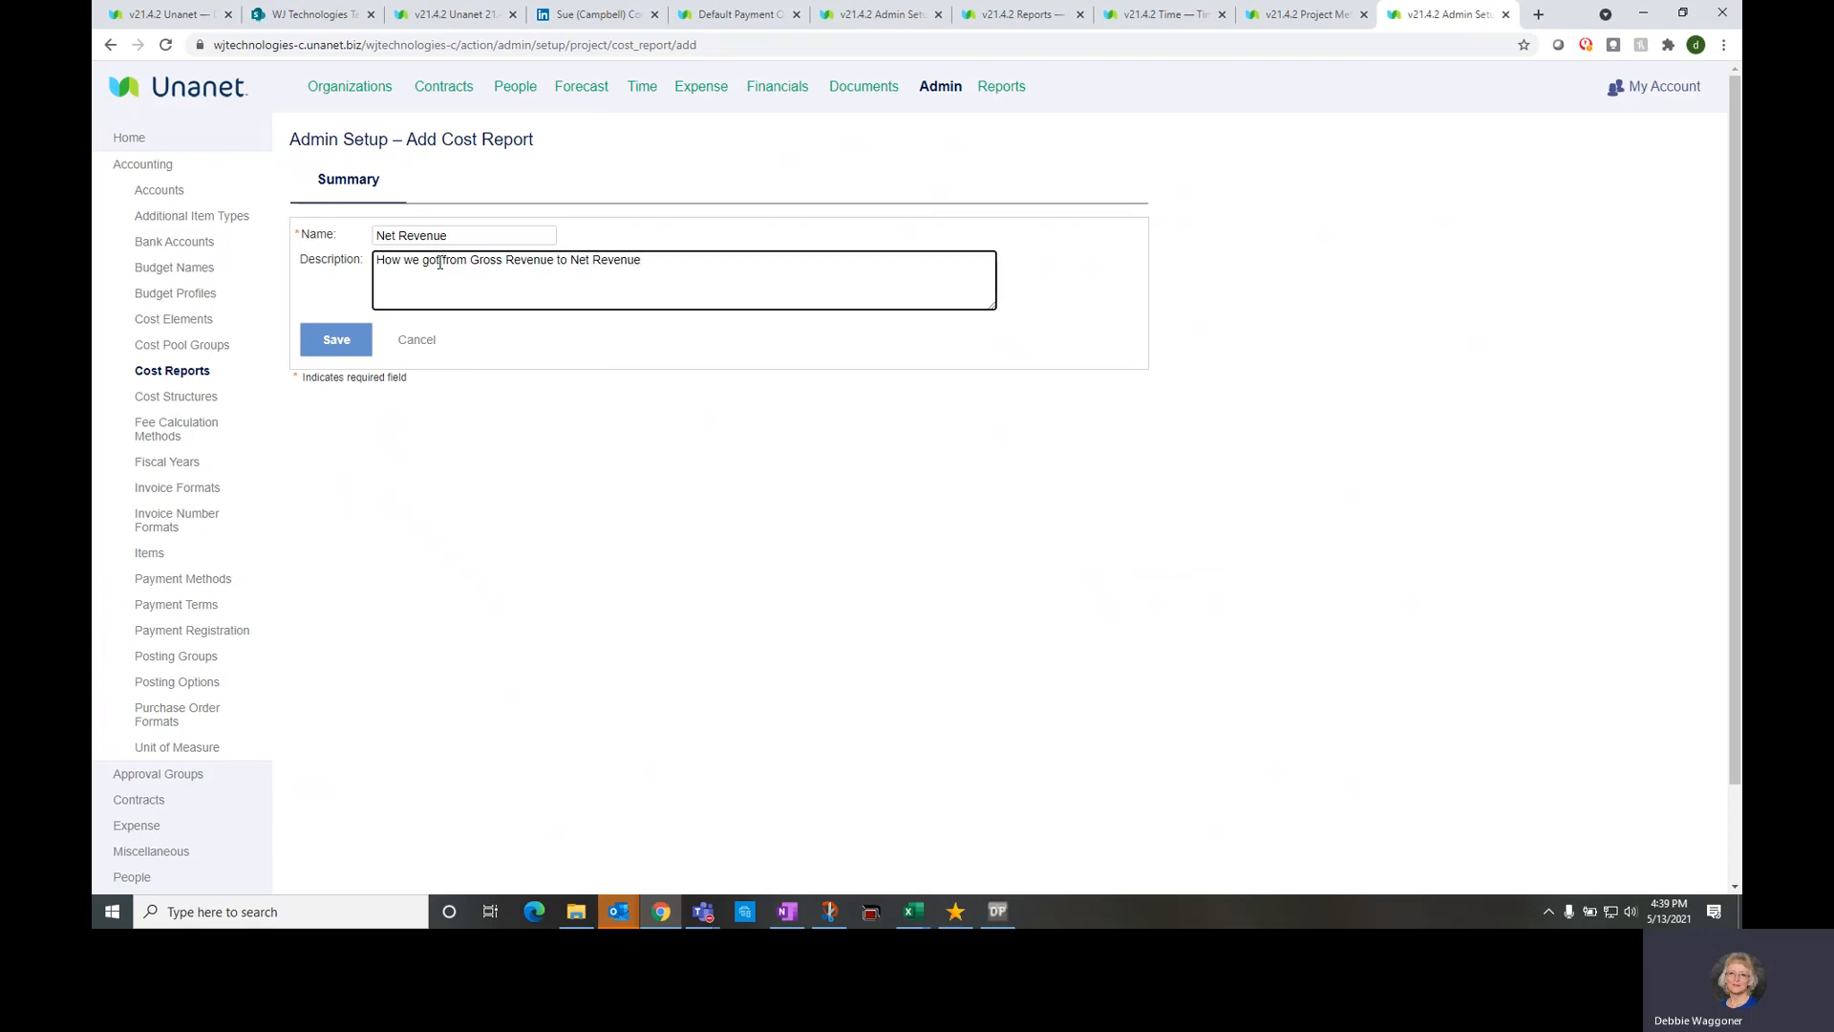
click(350, 346)
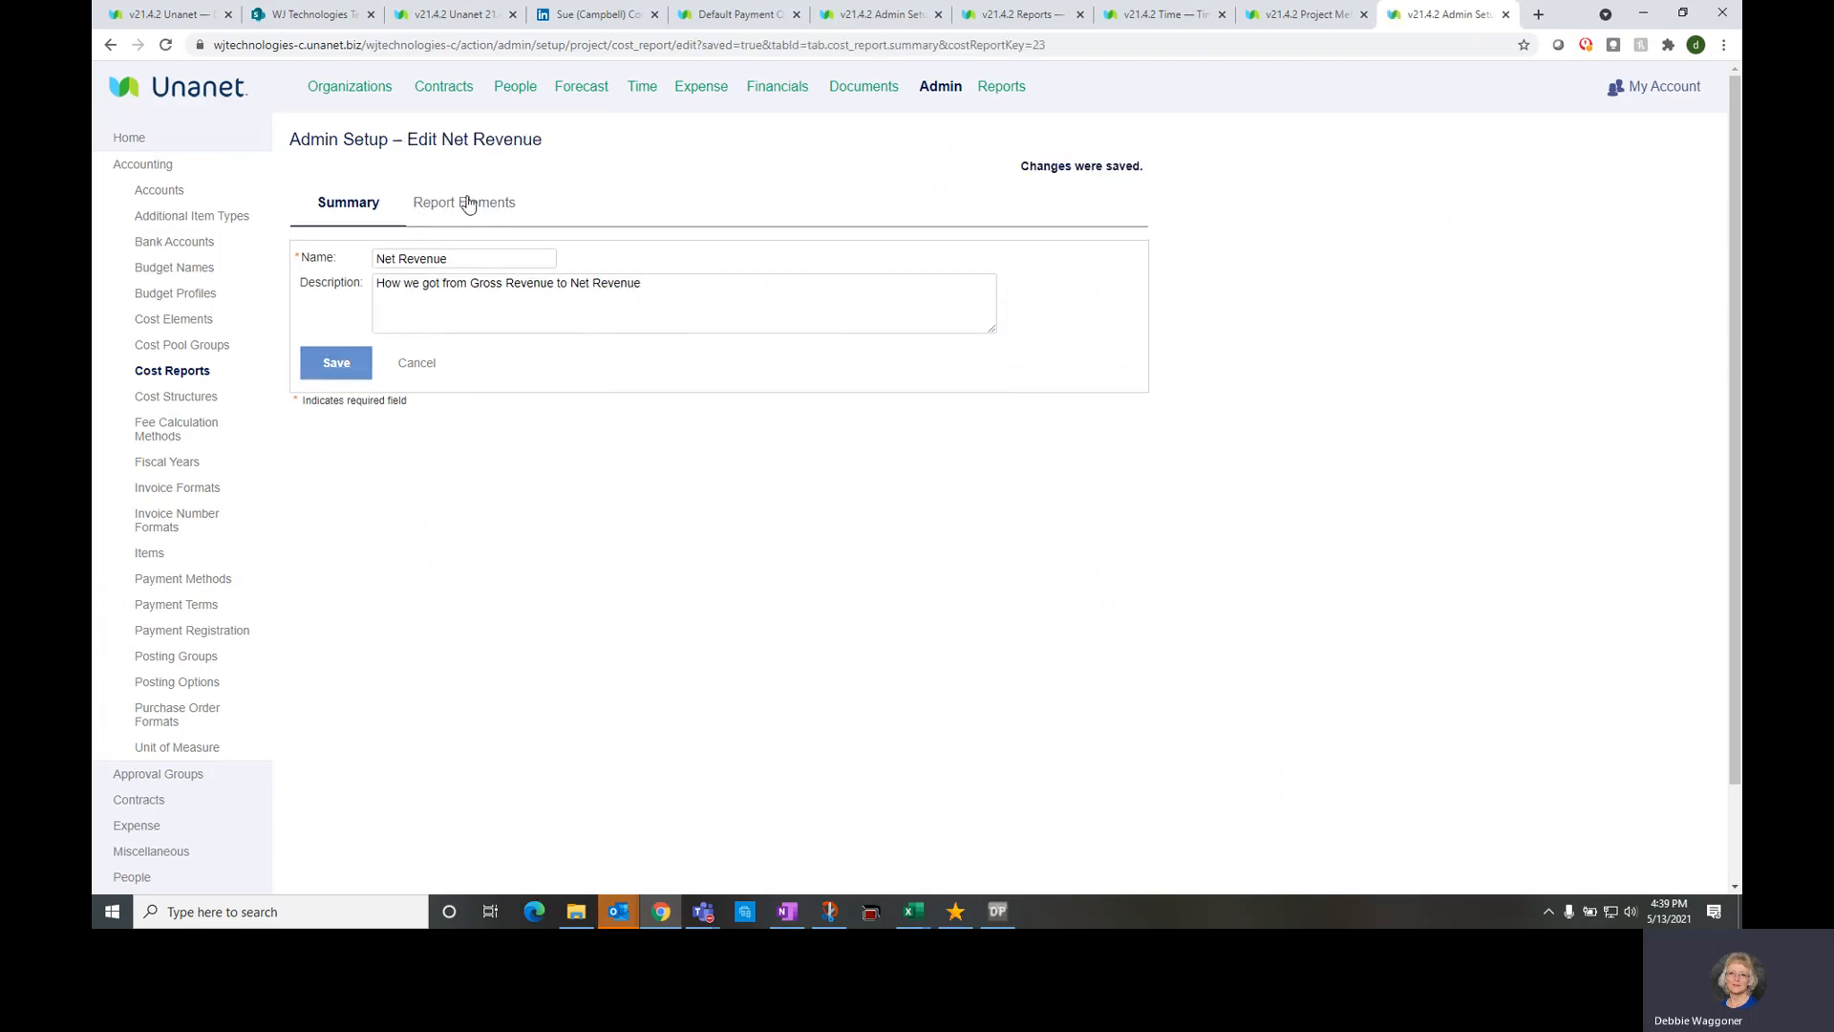
Start a report element labelled Gross Revenue in the Net Revenue report and insert Revenue::CP (Gross) into its actuals formula
click(472, 206)
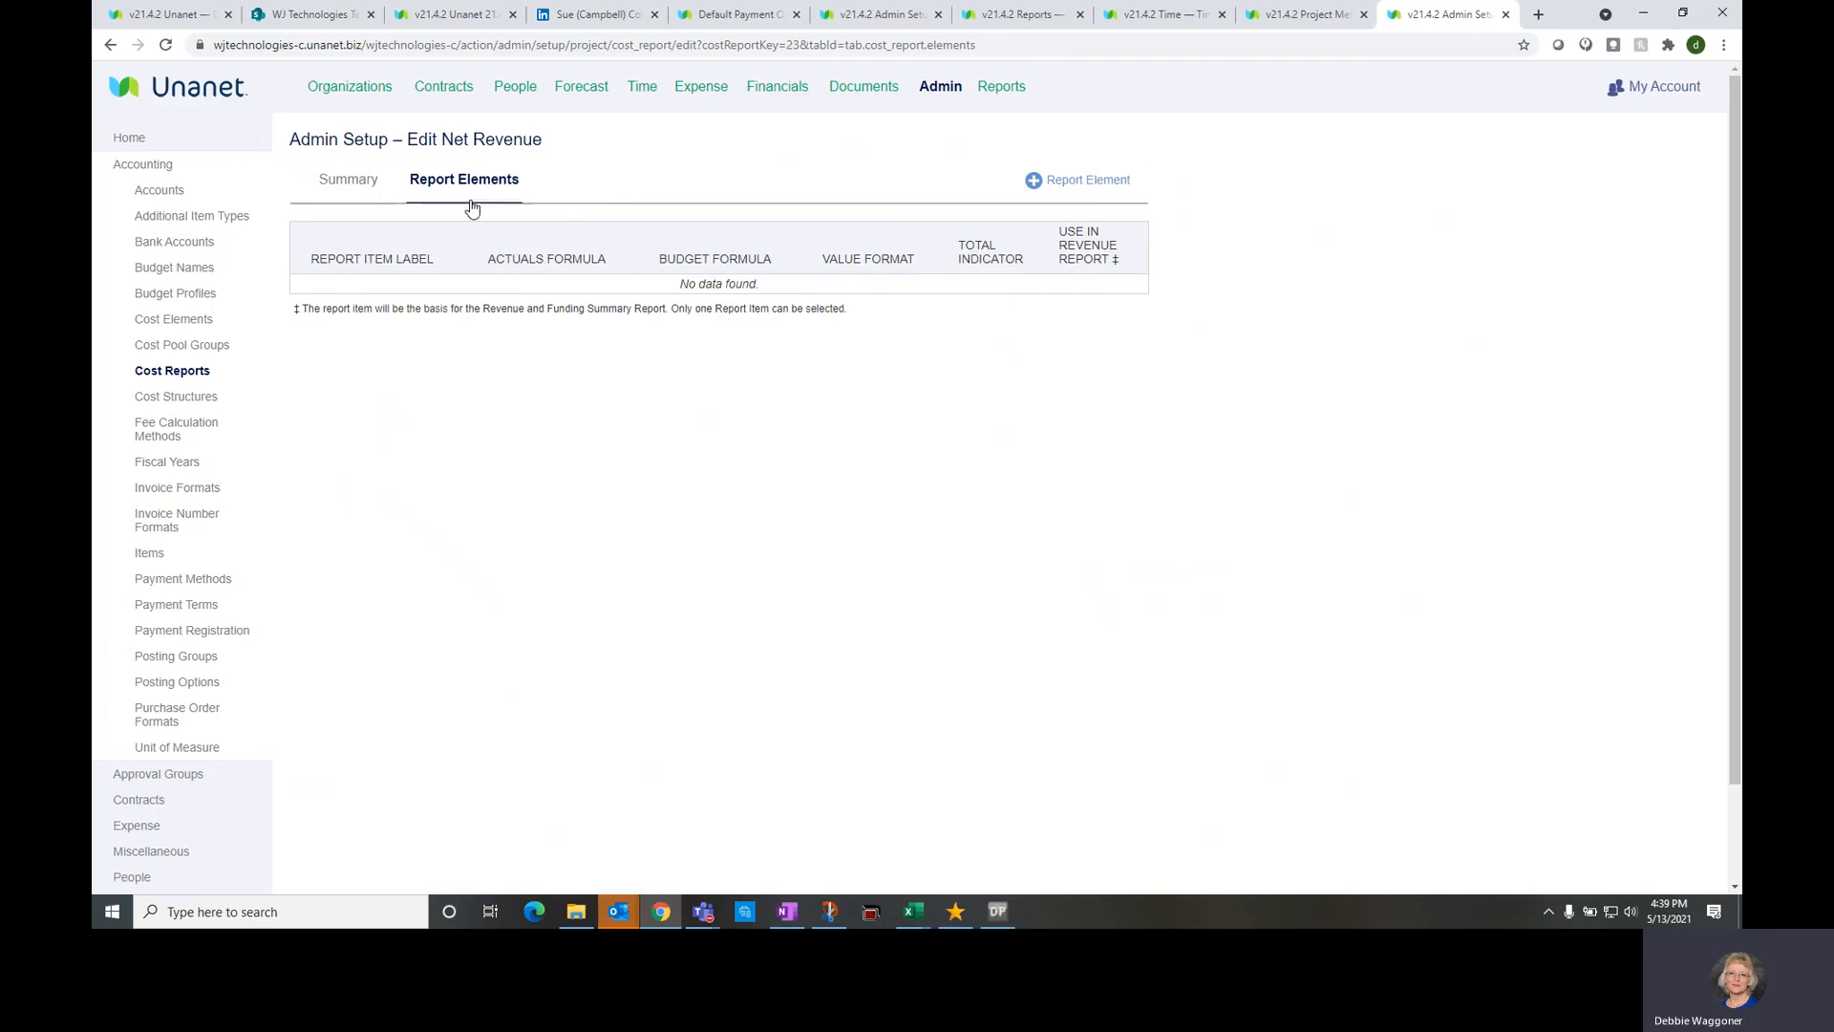
click(1084, 188)
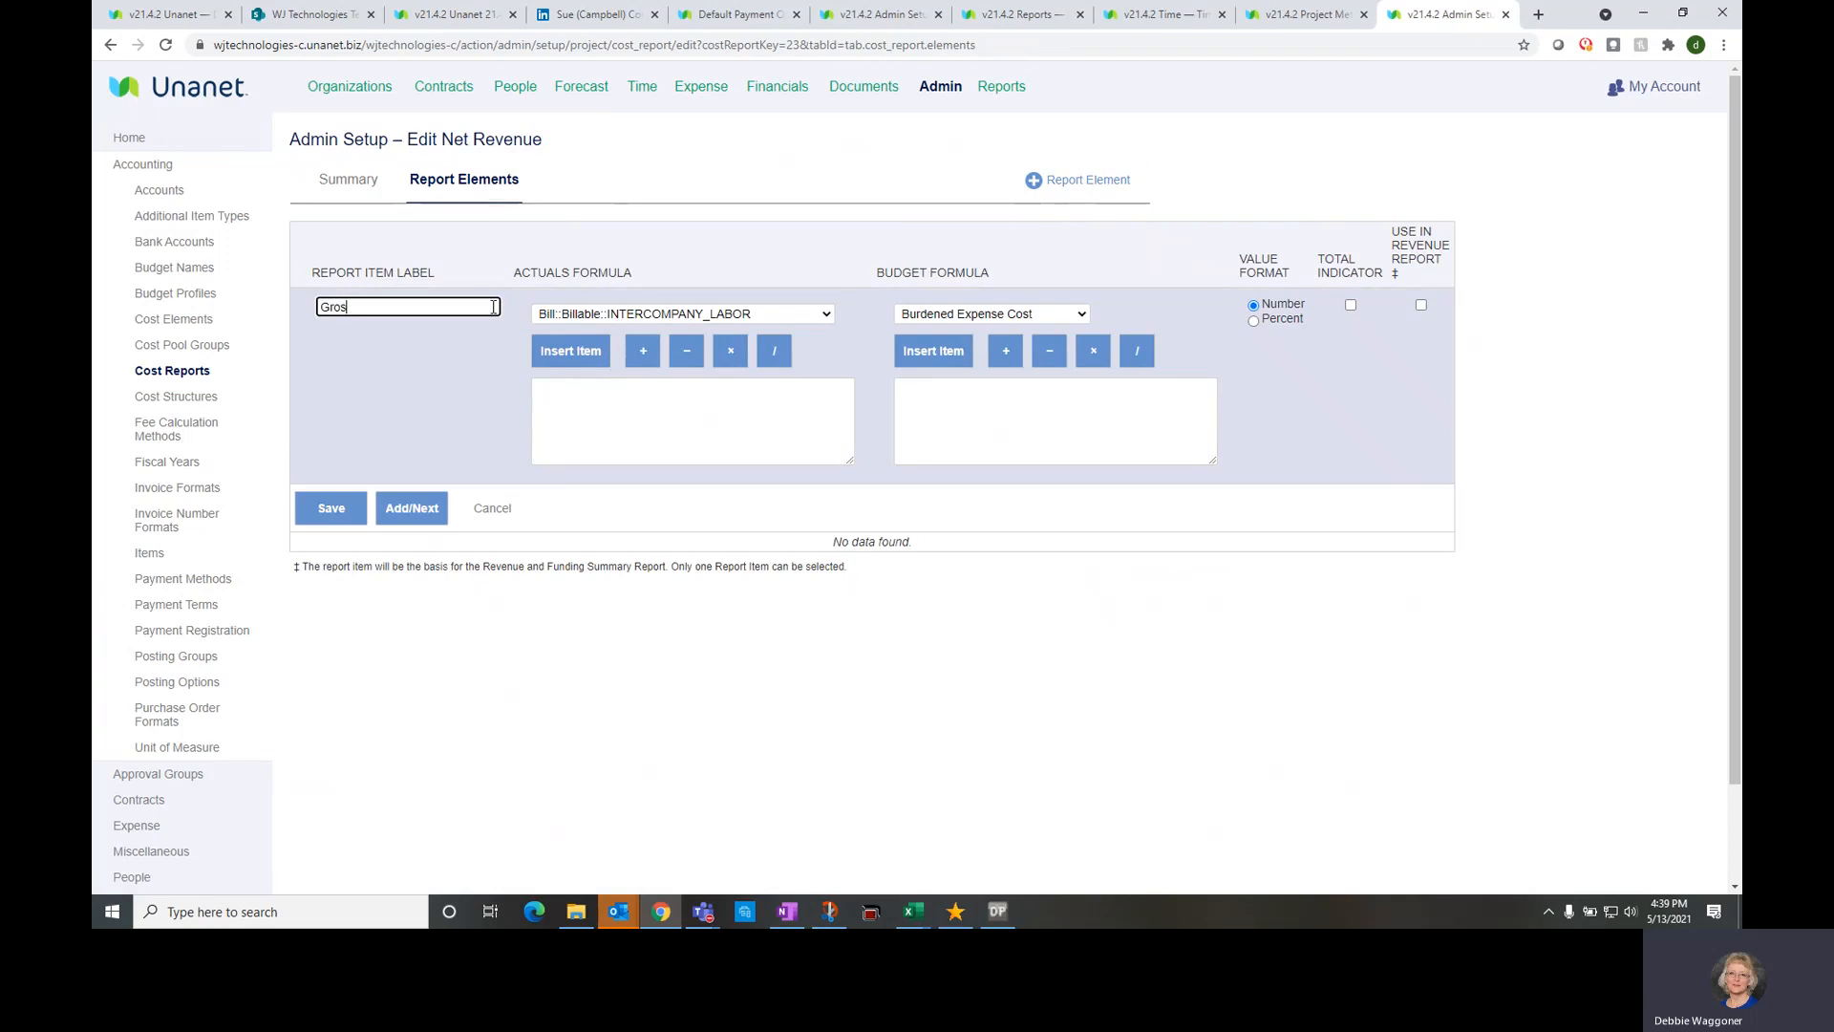
text(Gross Revenue)
click(818, 315)
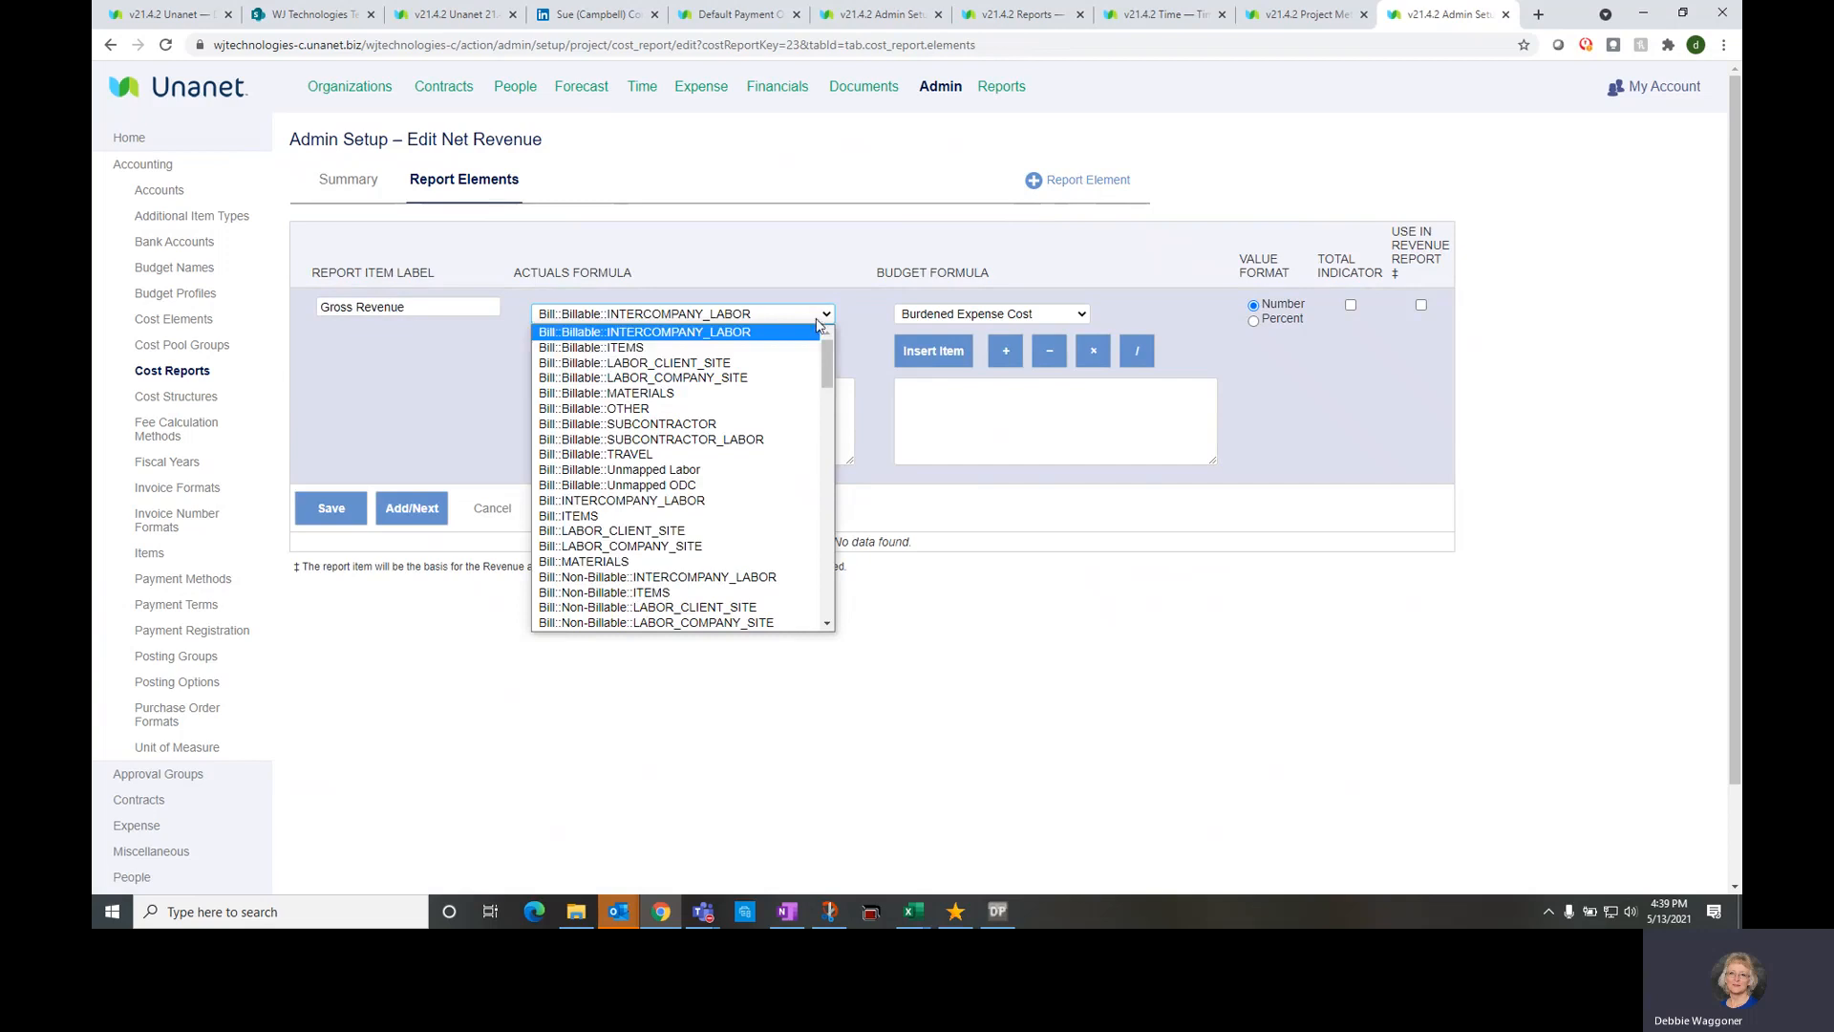
drag(827, 351, 778, 586)
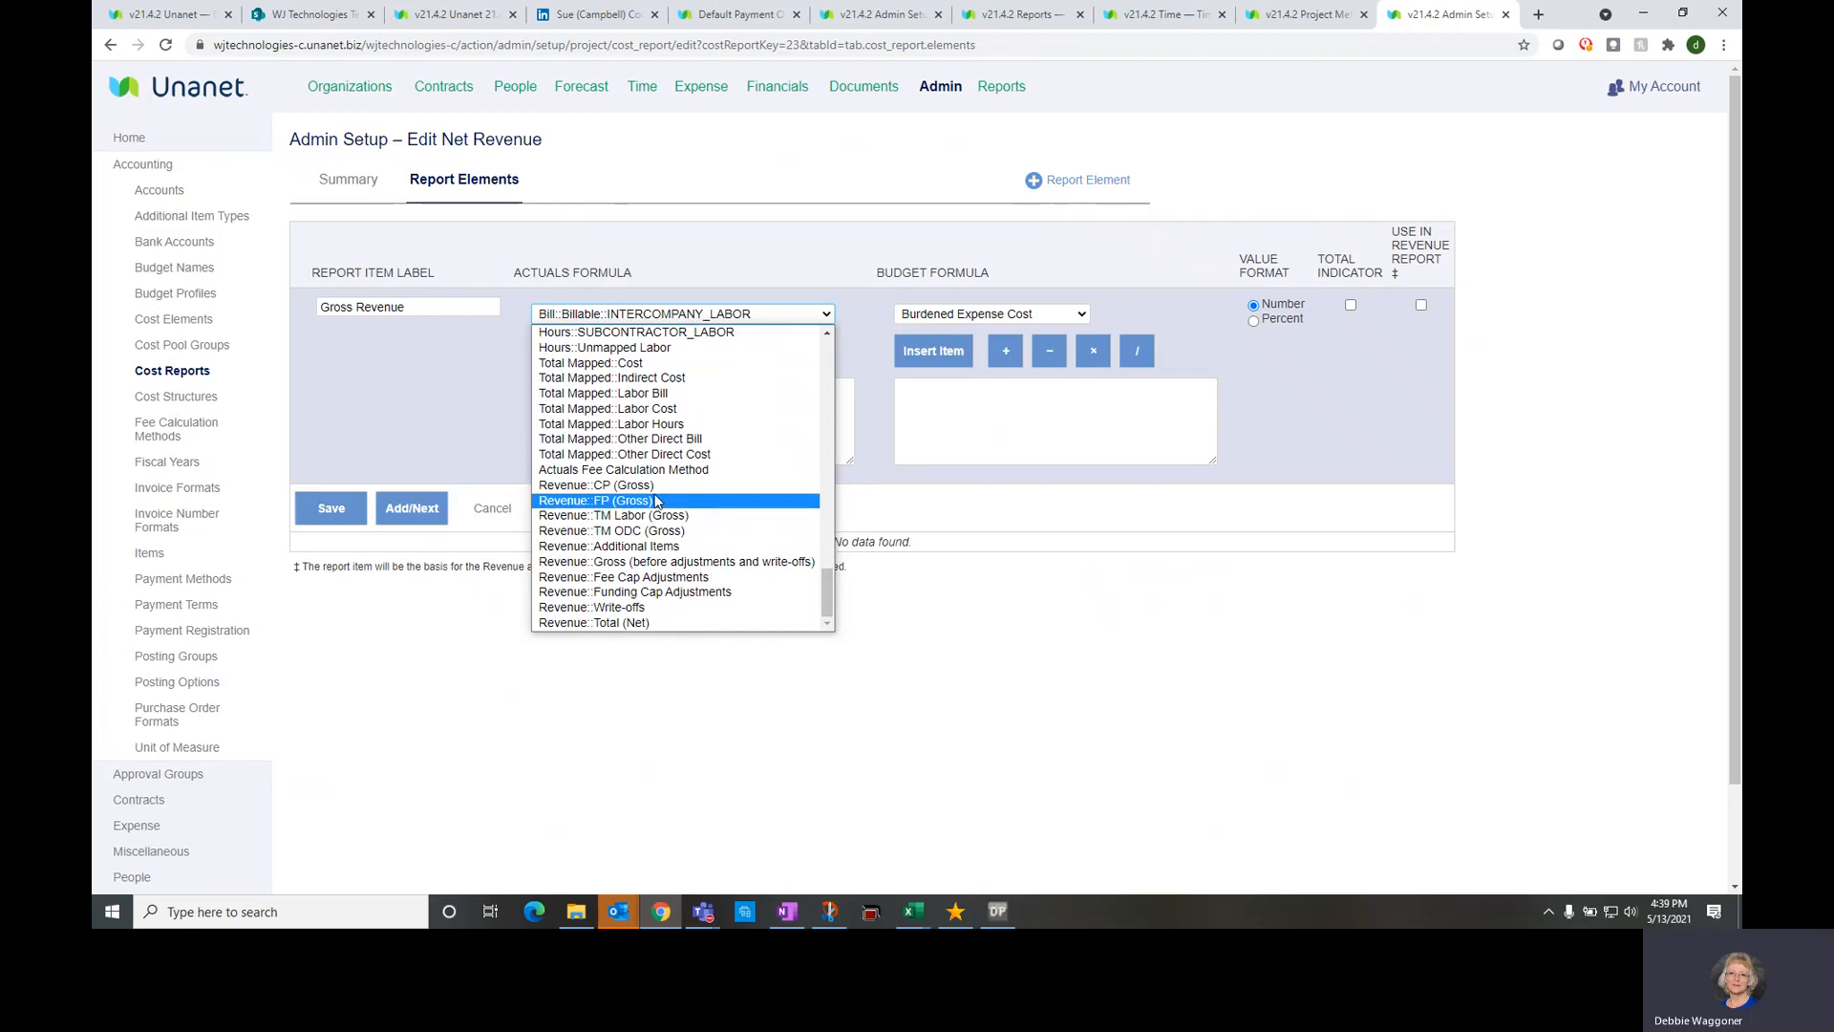
click(647, 486)
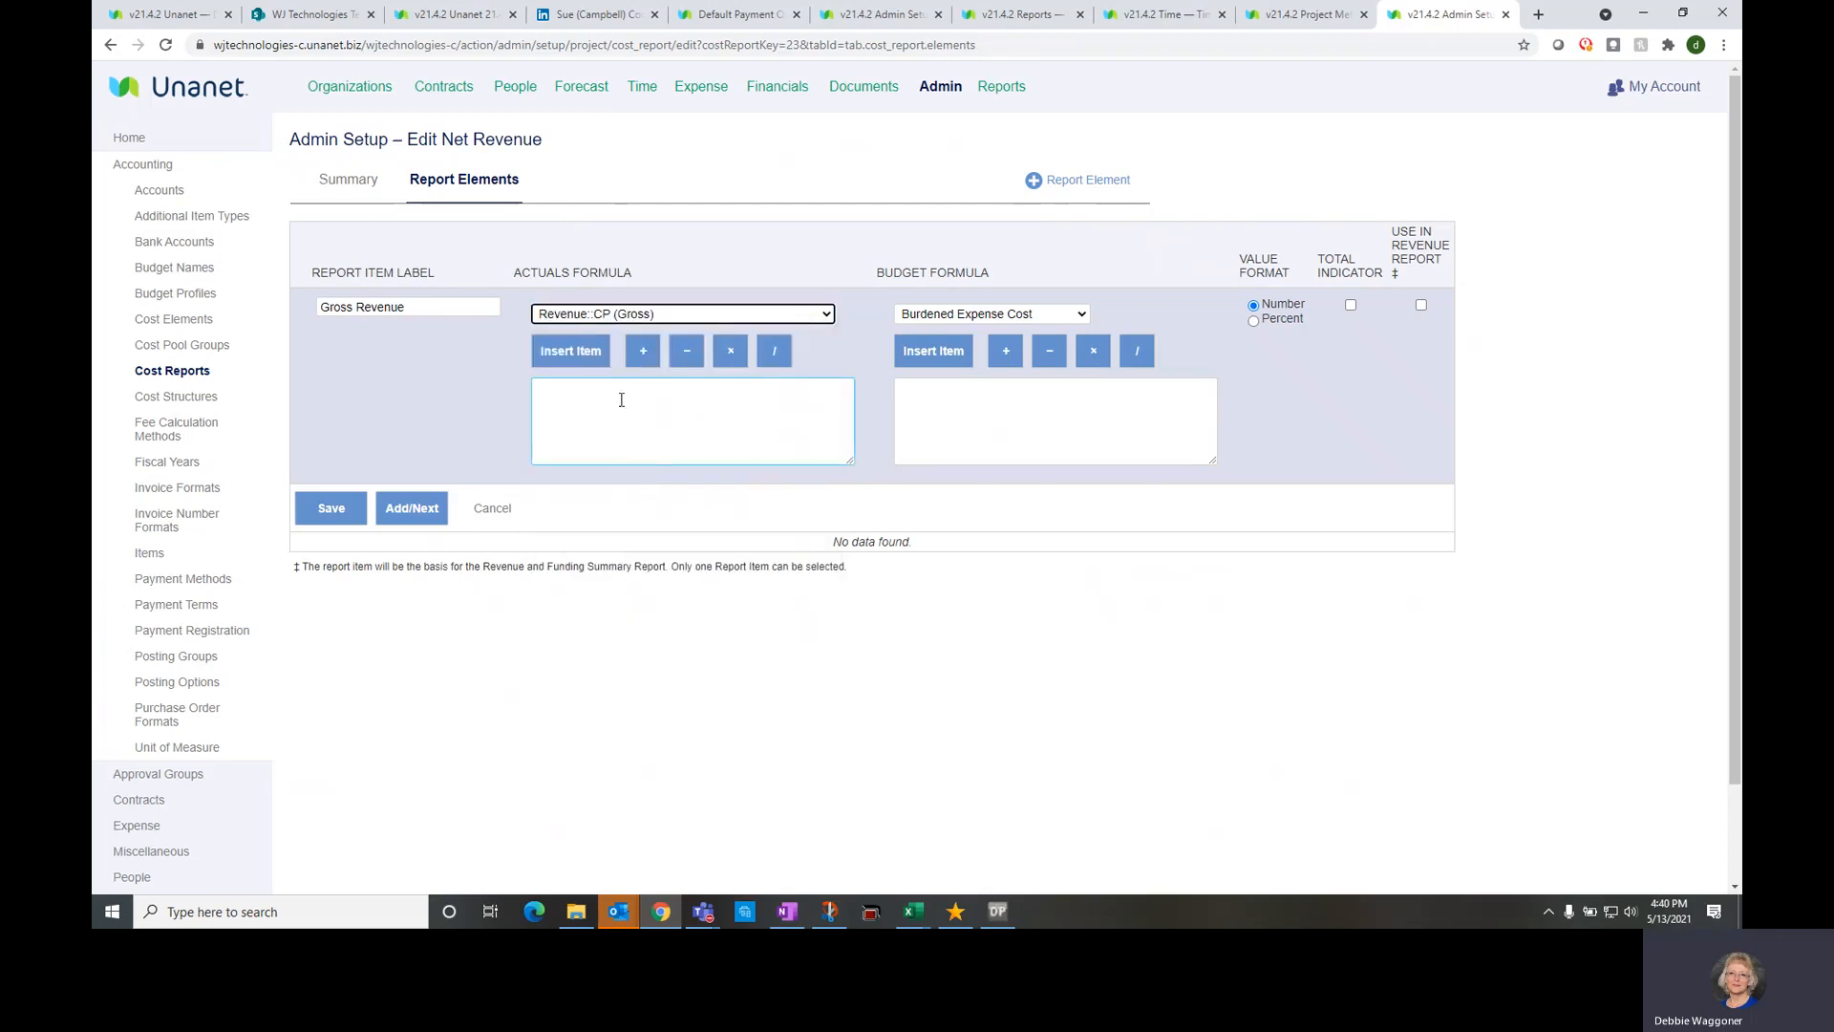
click(592, 358)
Add Revenue::FP (Gross) and Revenue::TM Labor (Gross) to the Gross Revenue actuals formula as further summands
click(643, 352)
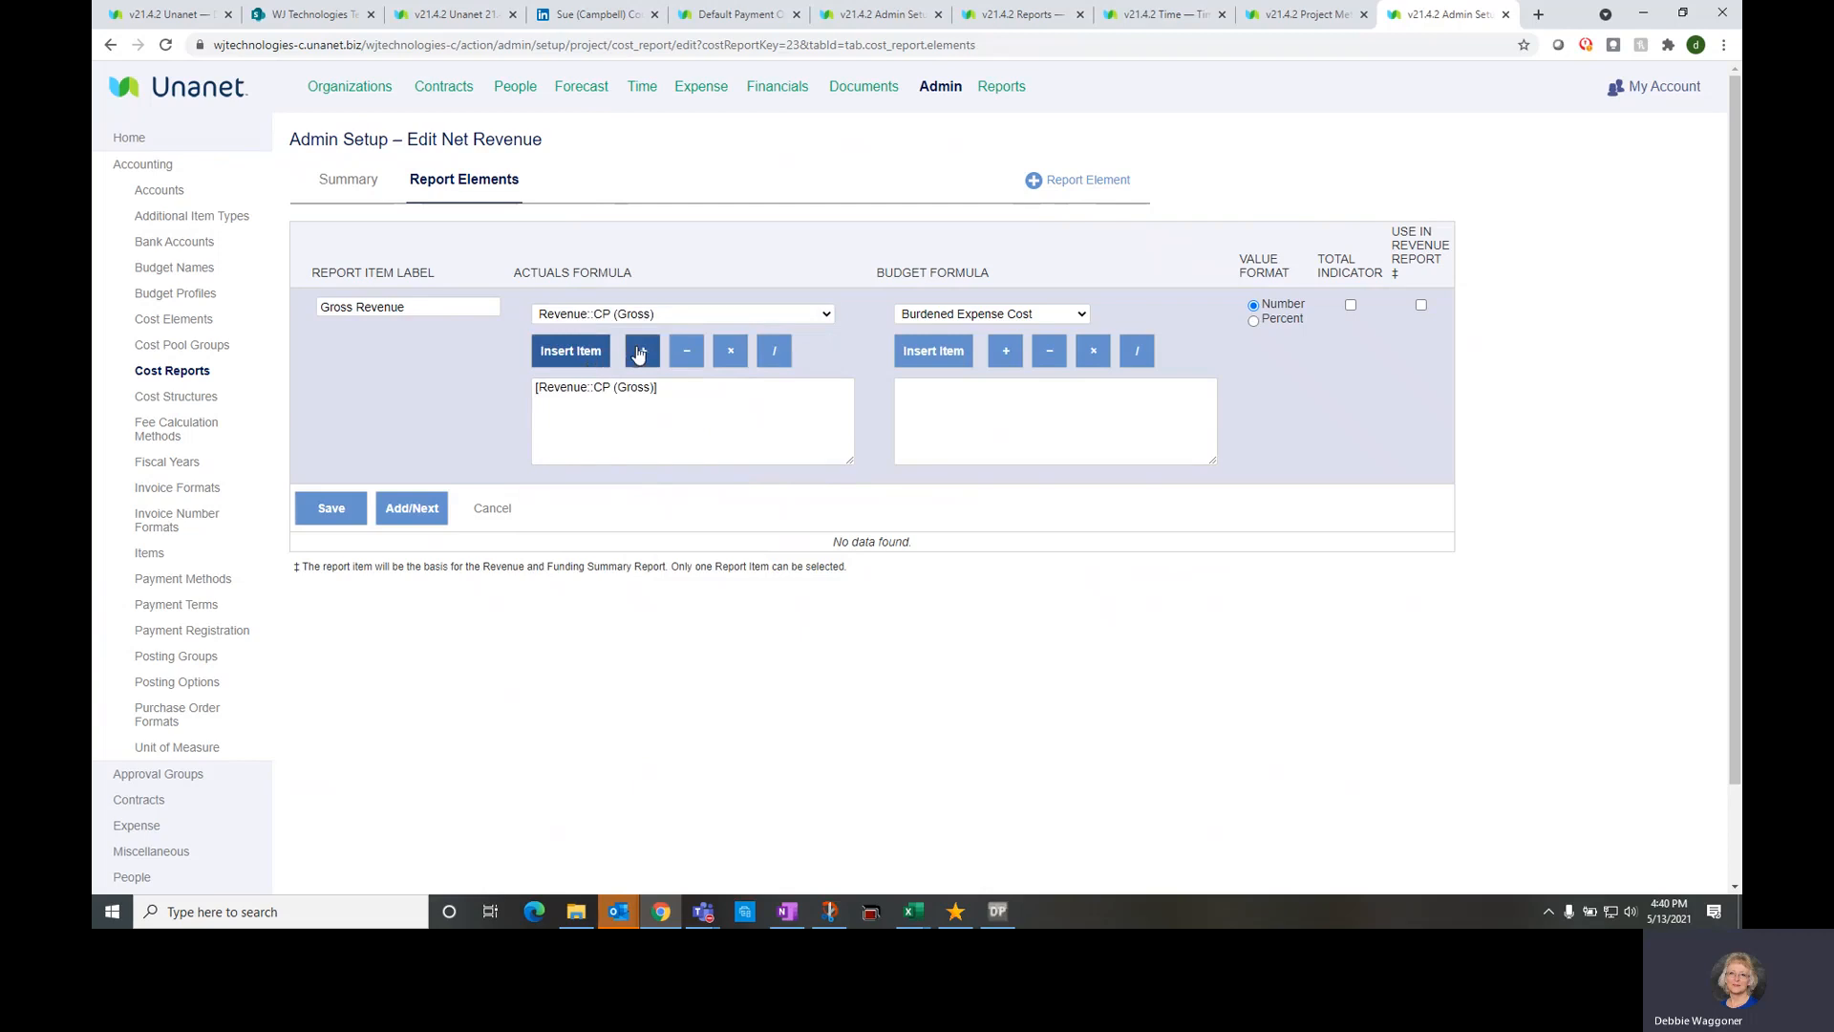
click(654, 315)
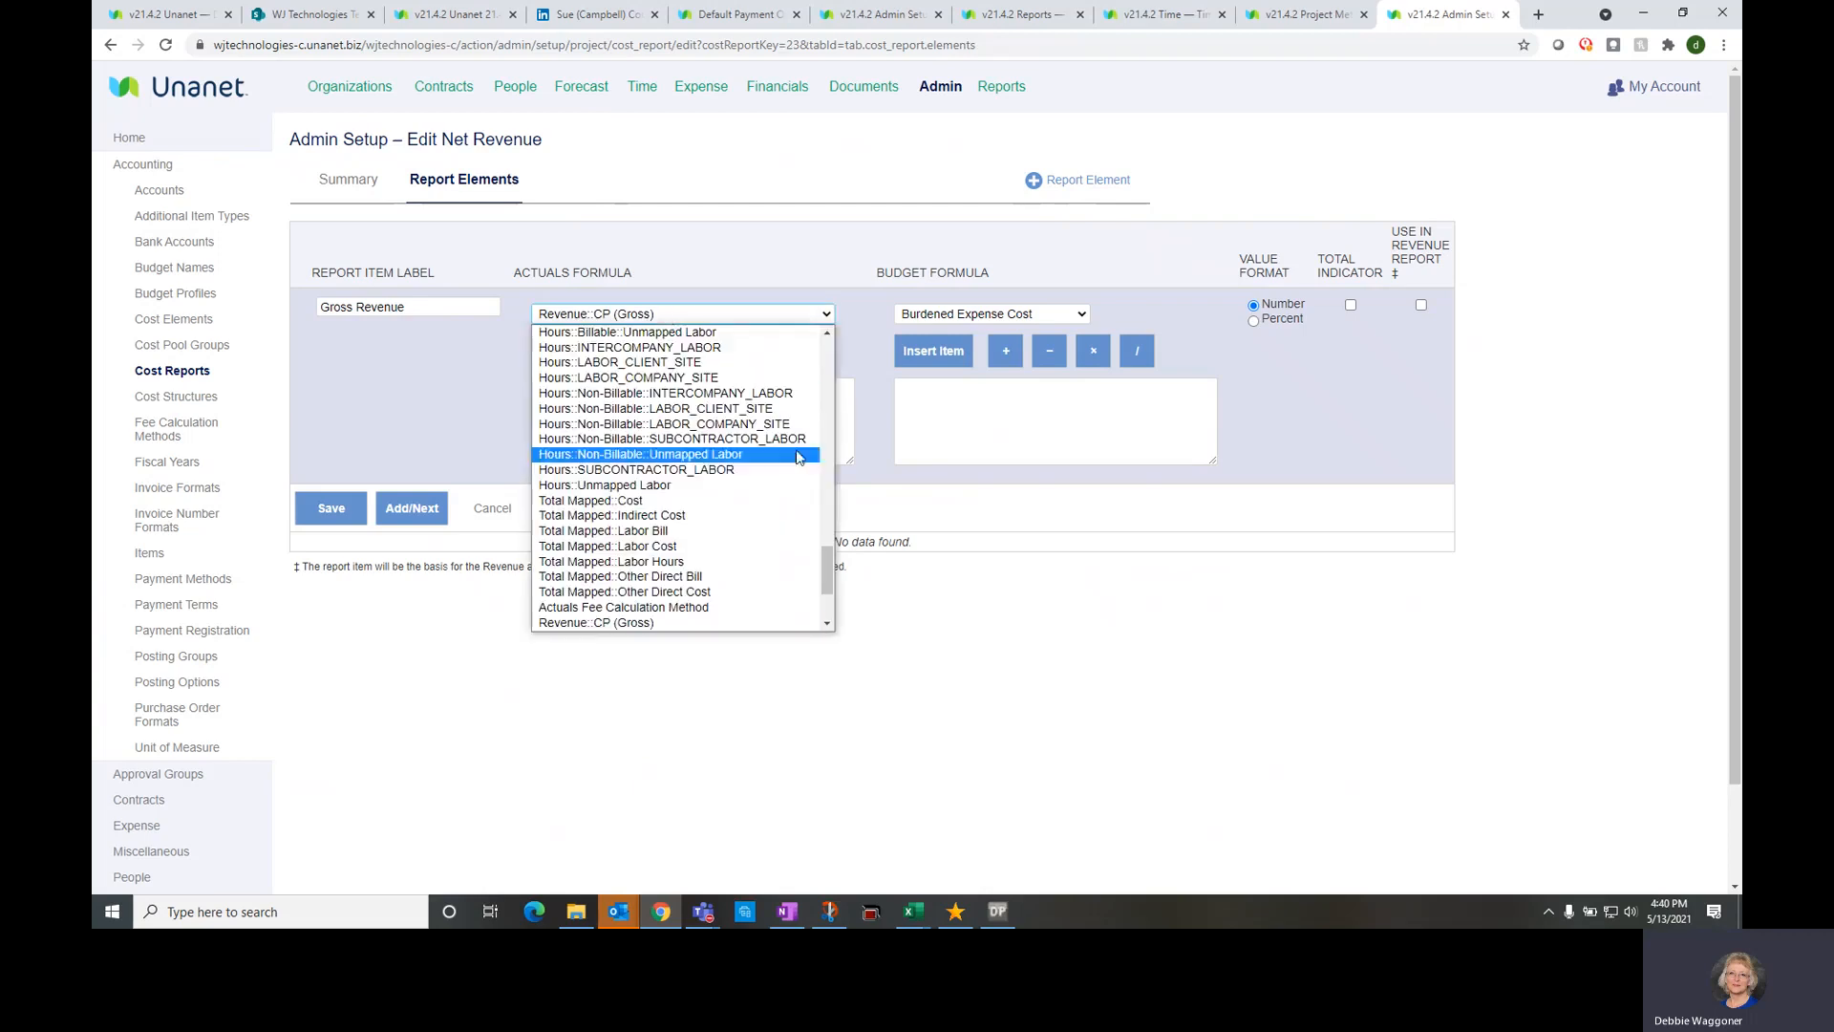
scroll(800, 543, down, 2)
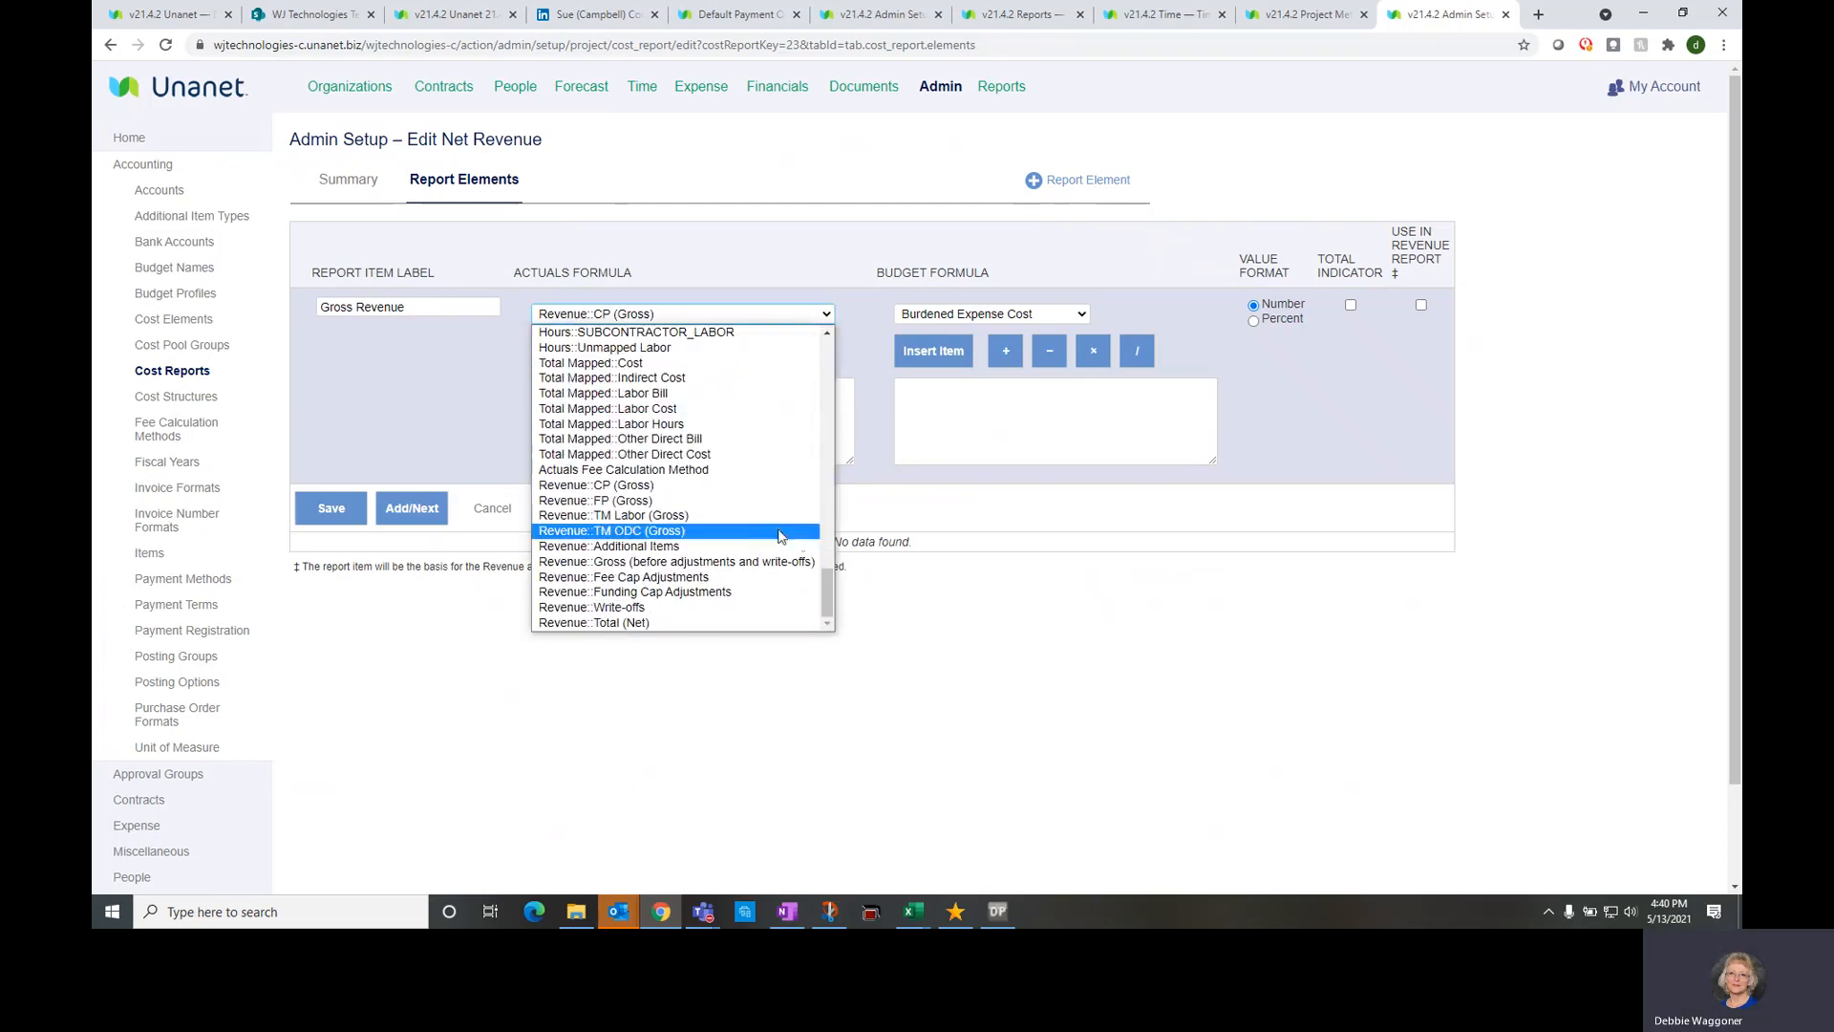
click(671, 507)
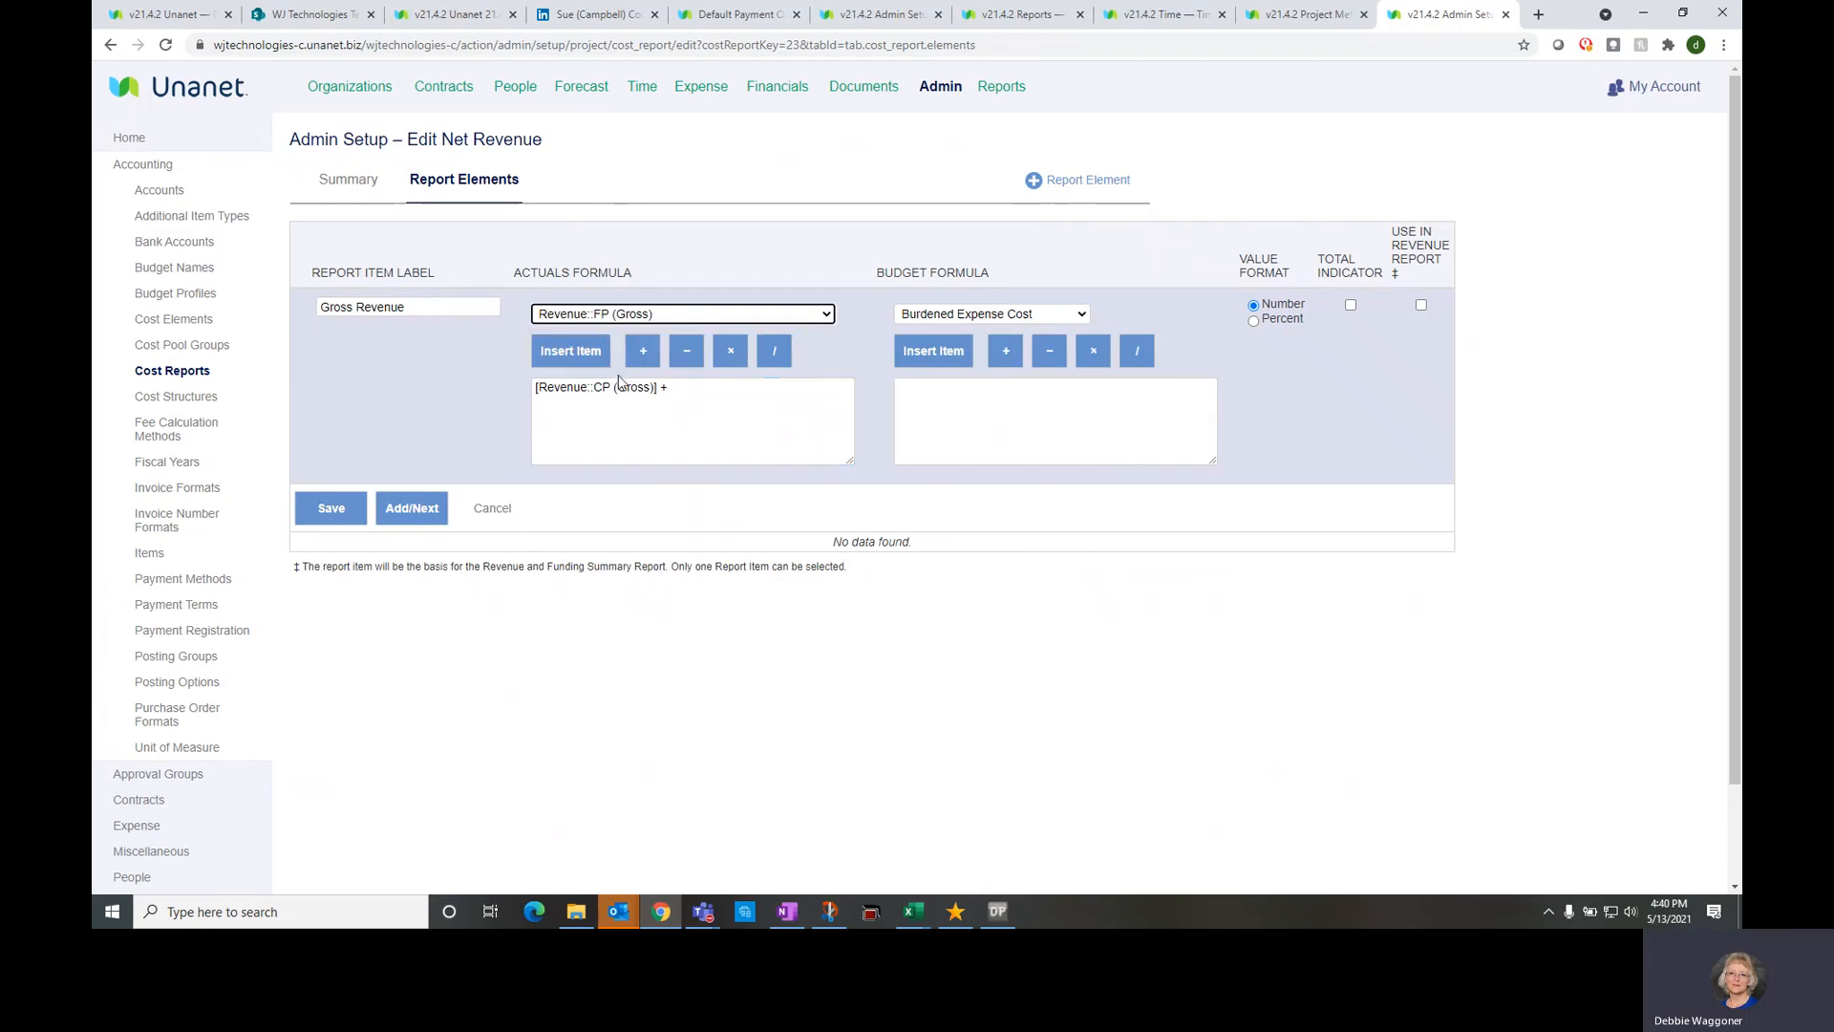
click(592, 353)
click(643, 351)
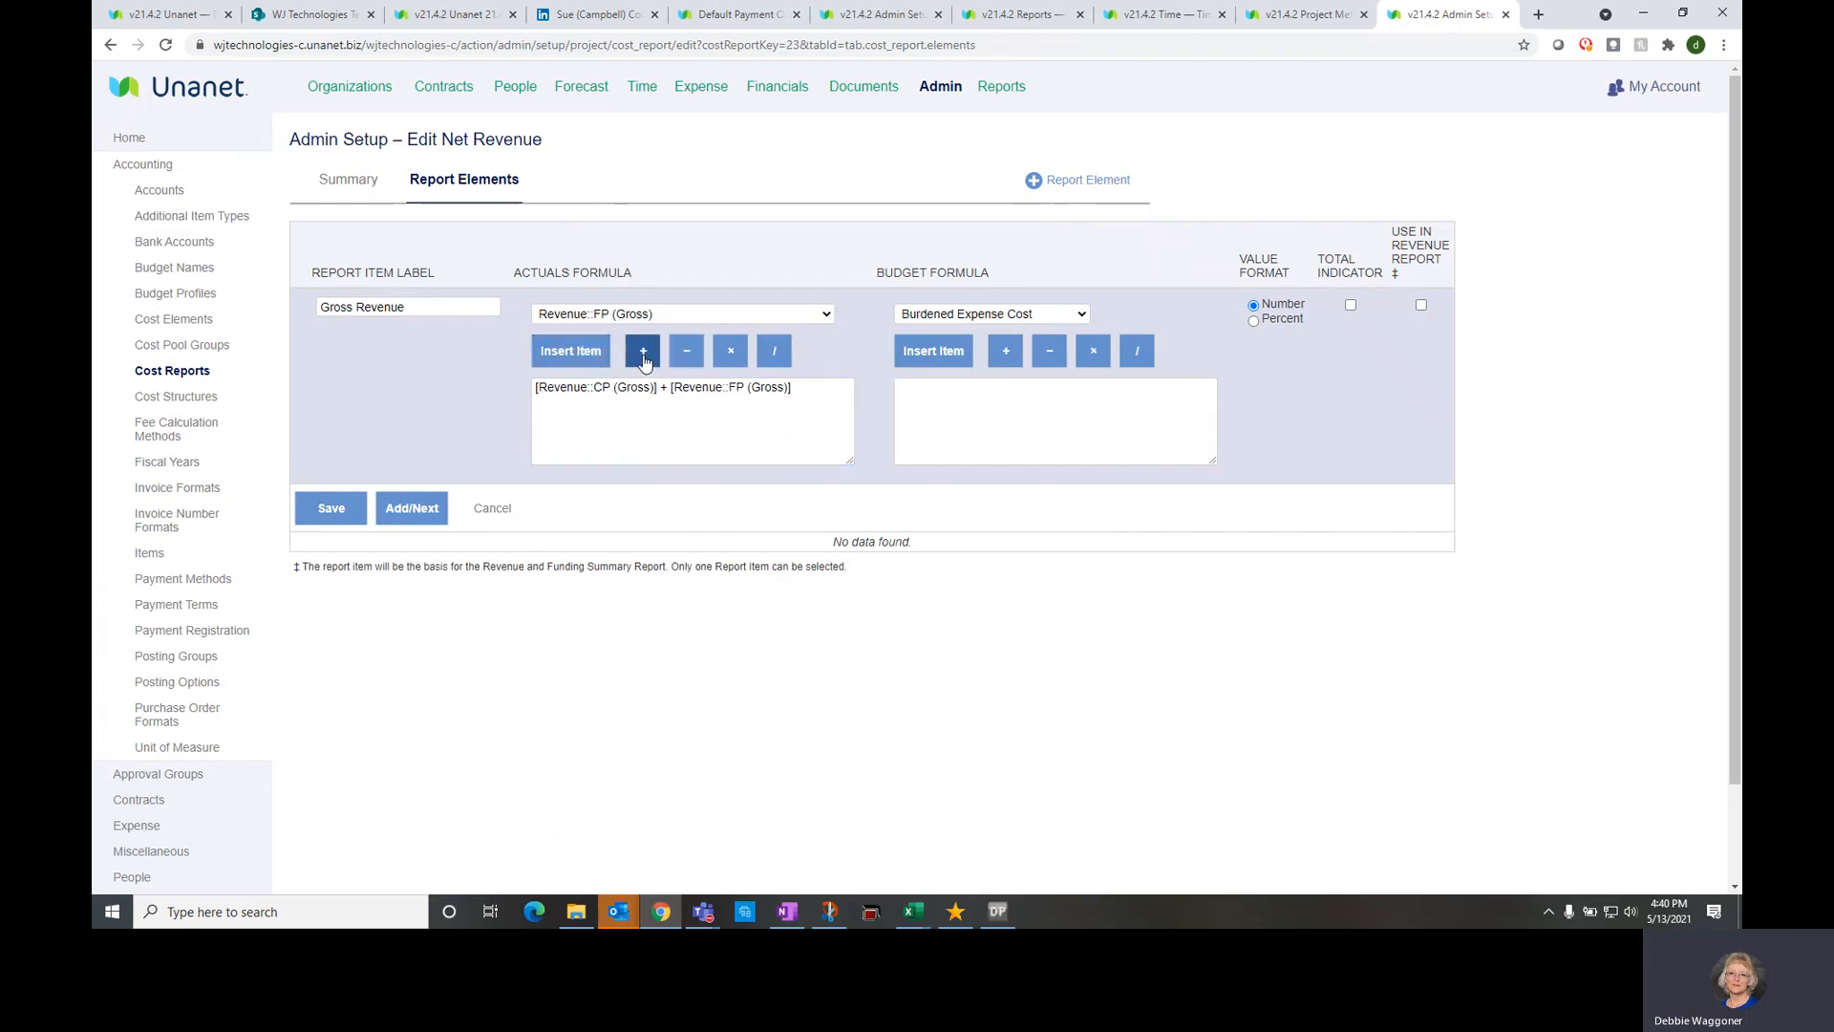
click(669, 313)
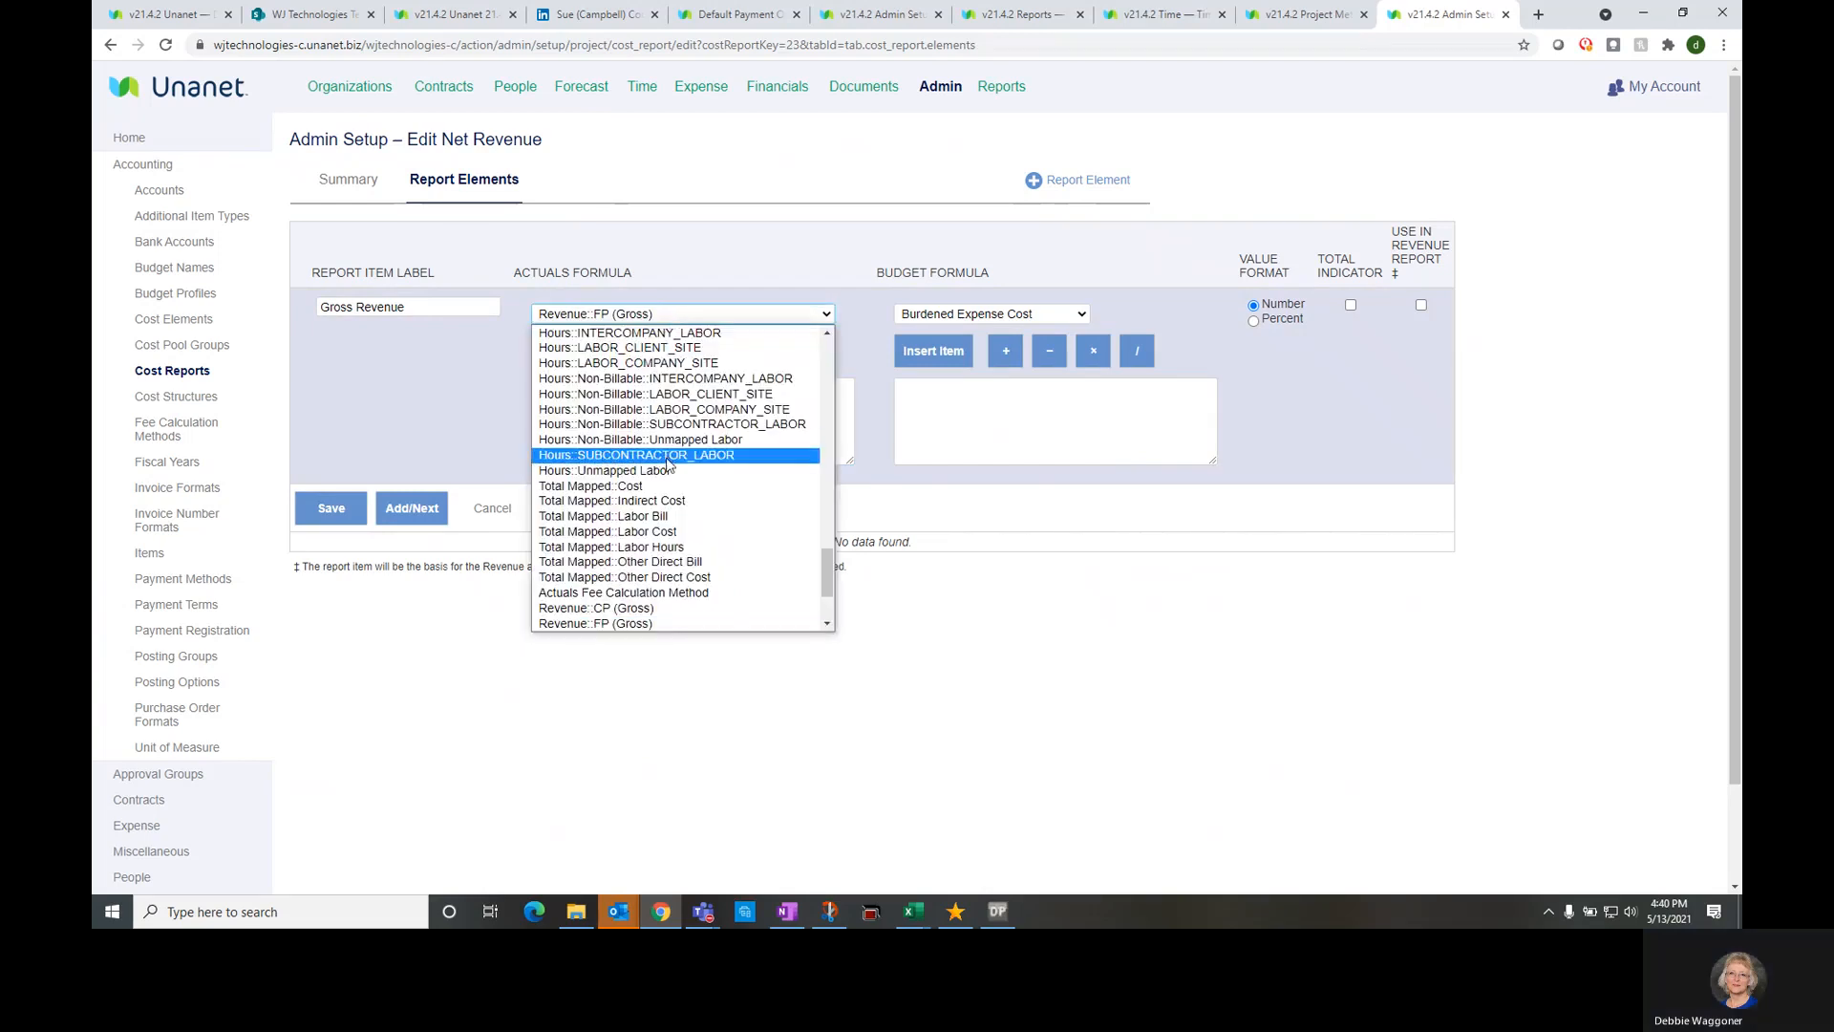
scroll(646, 517, down, 3)
click(646, 516)
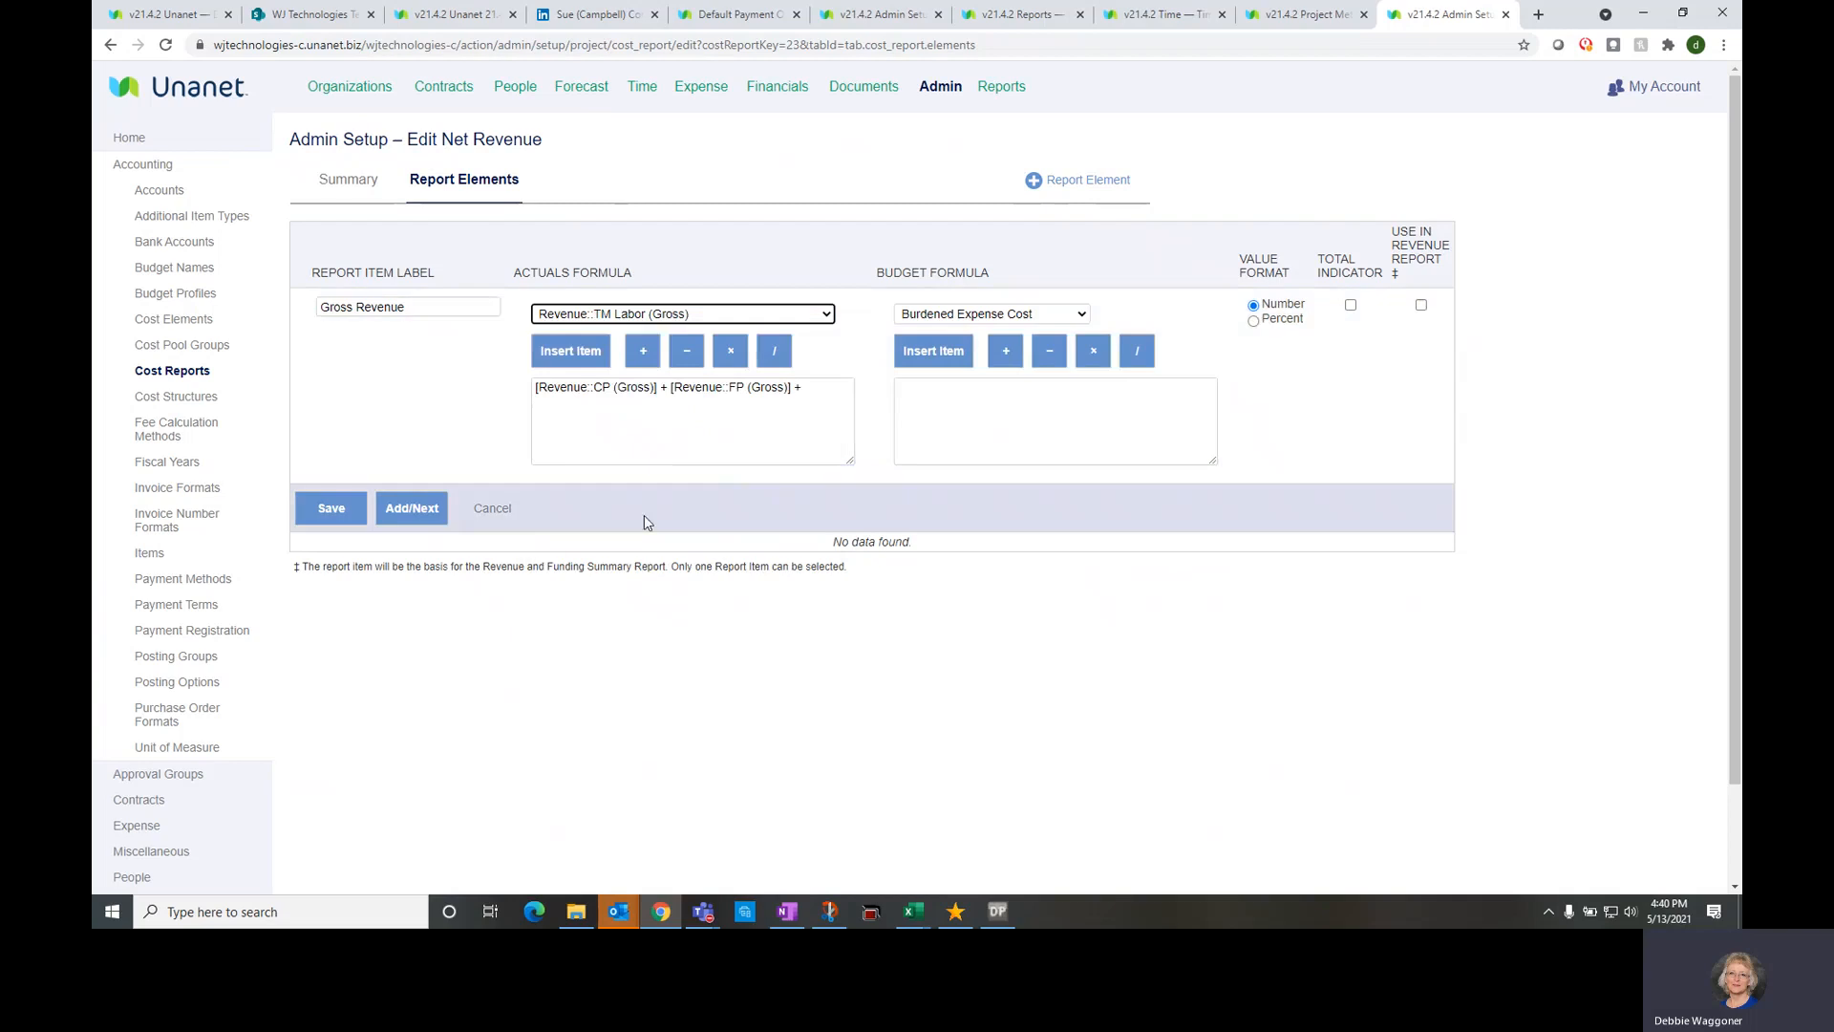
click(593, 355)
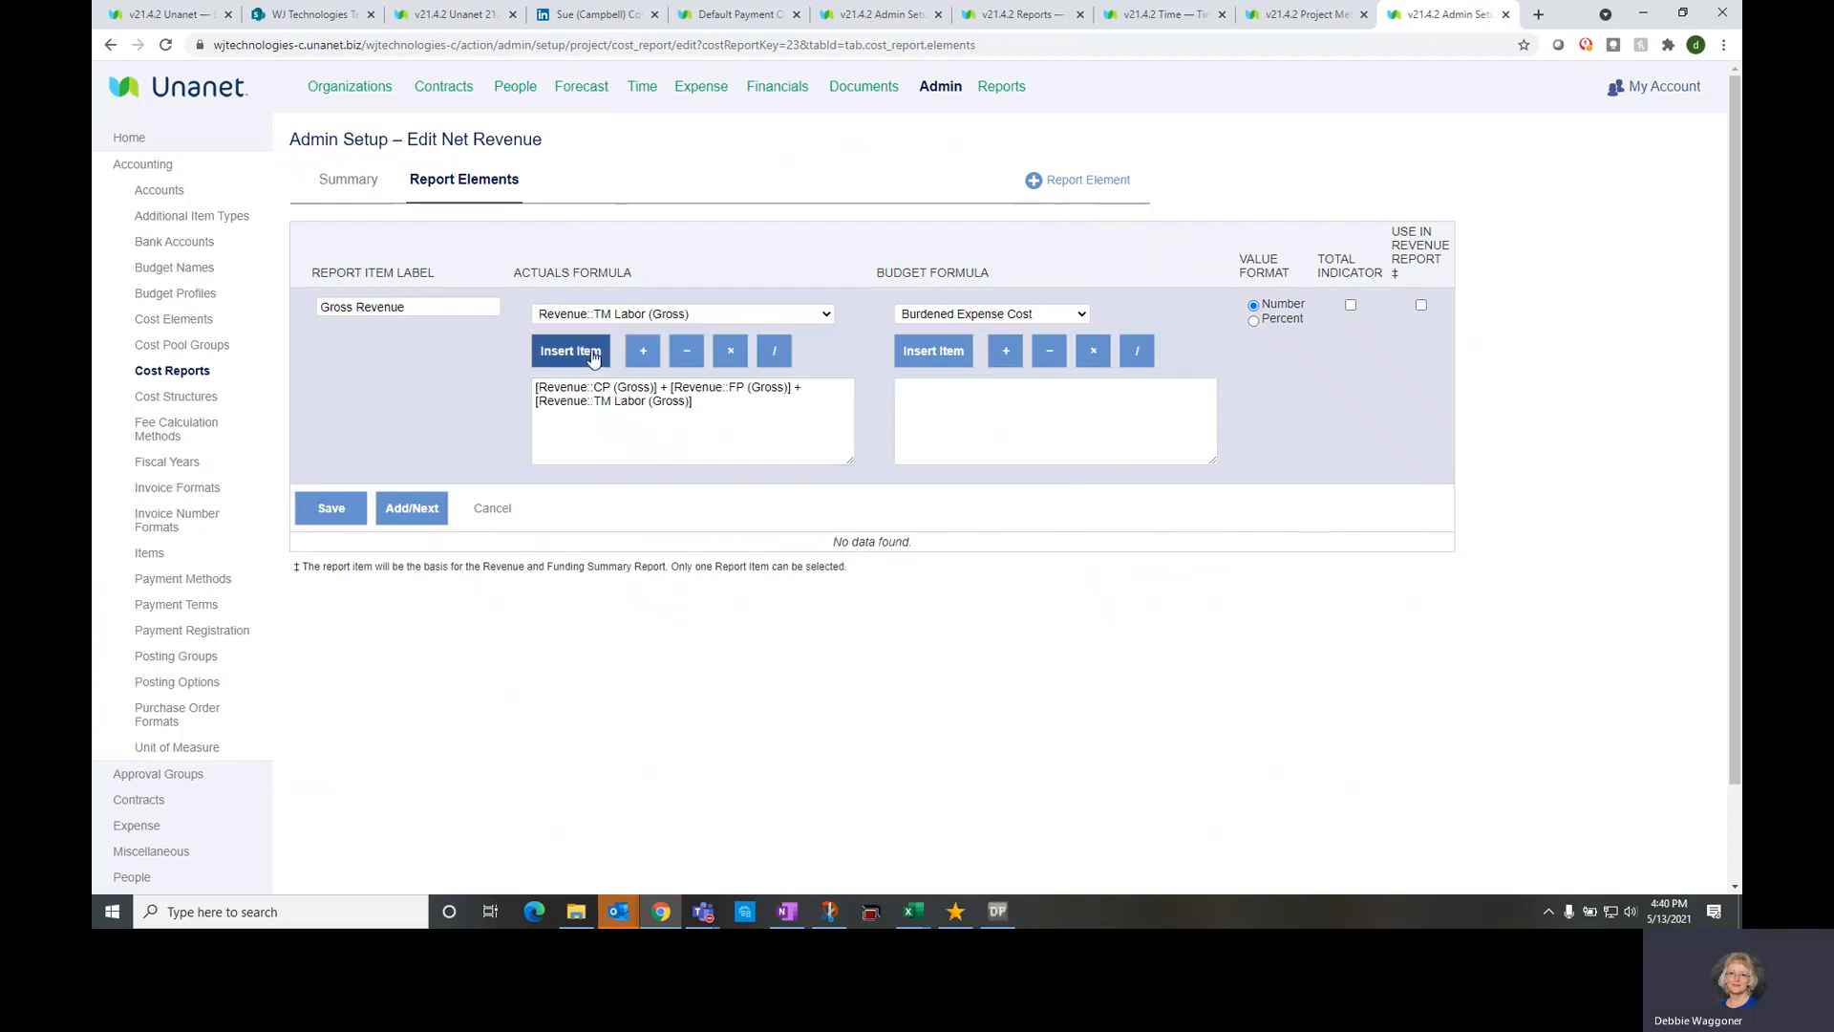
Add Revenue::TM ODC (Gross) to the sum in the actuals formula and save the Gross Revenue element
click(643, 354)
click(686, 315)
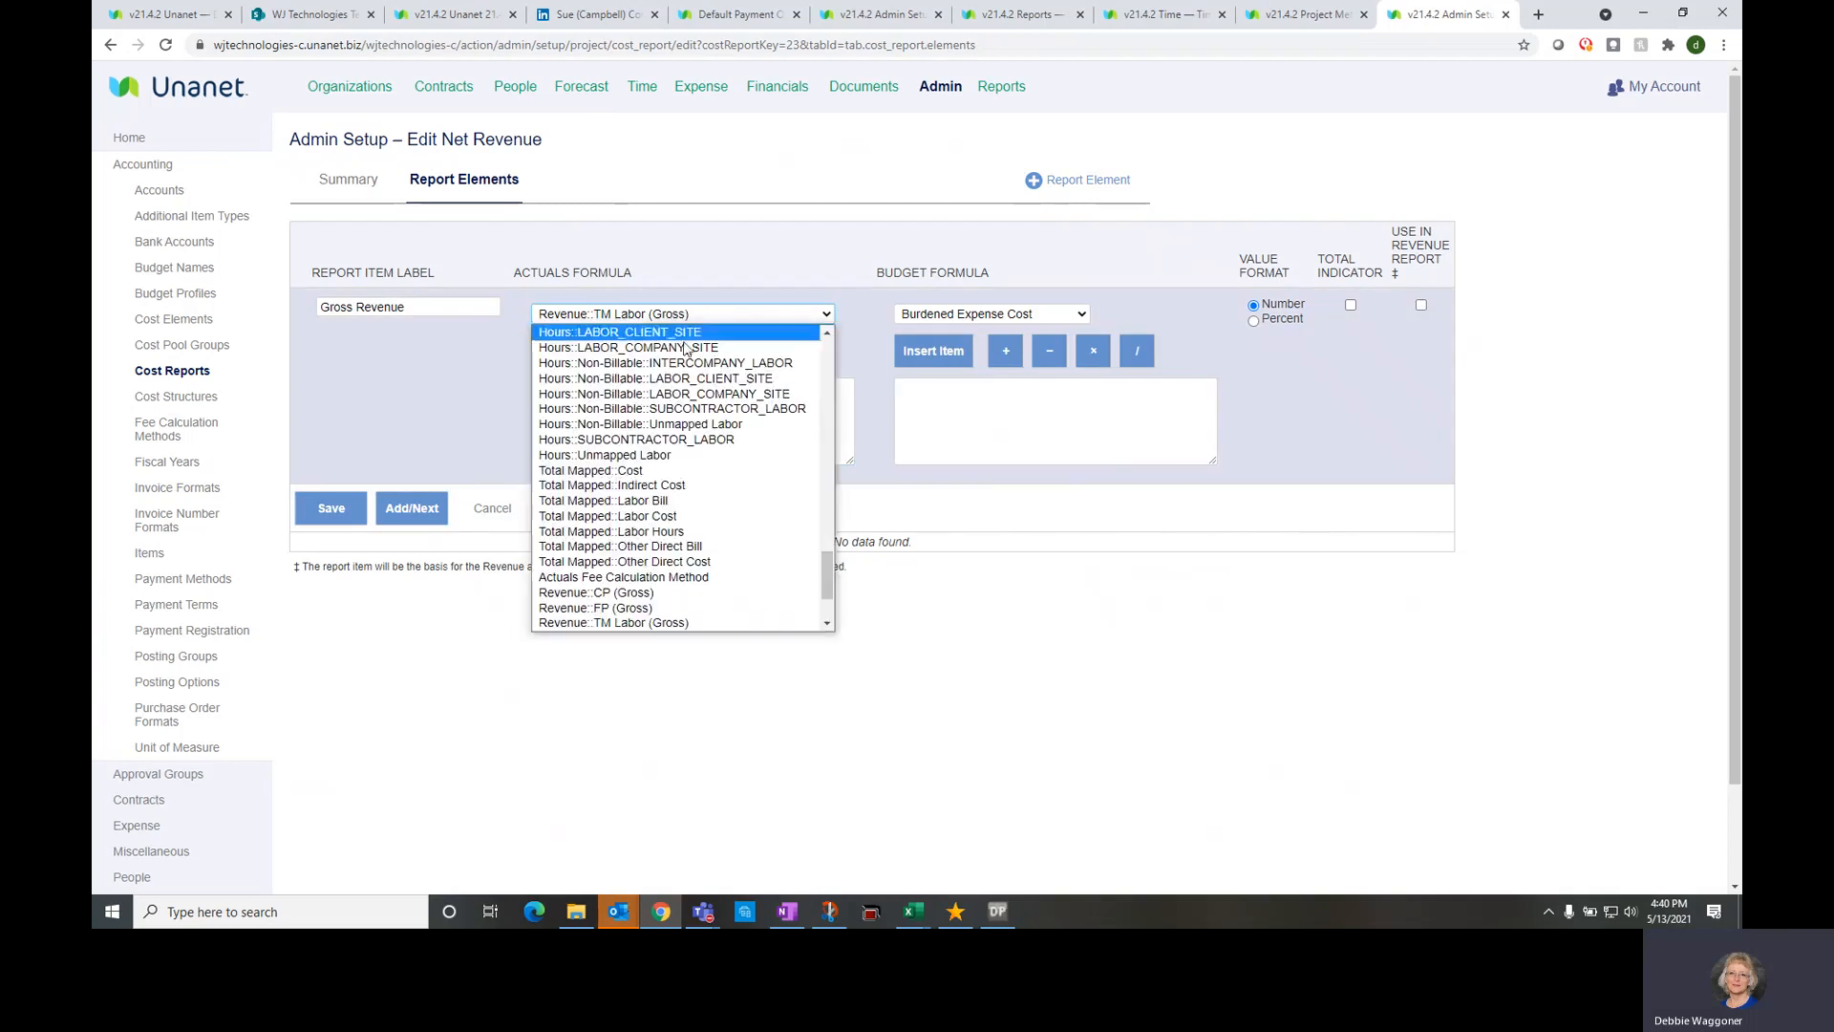
scroll(700, 498, down, 5)
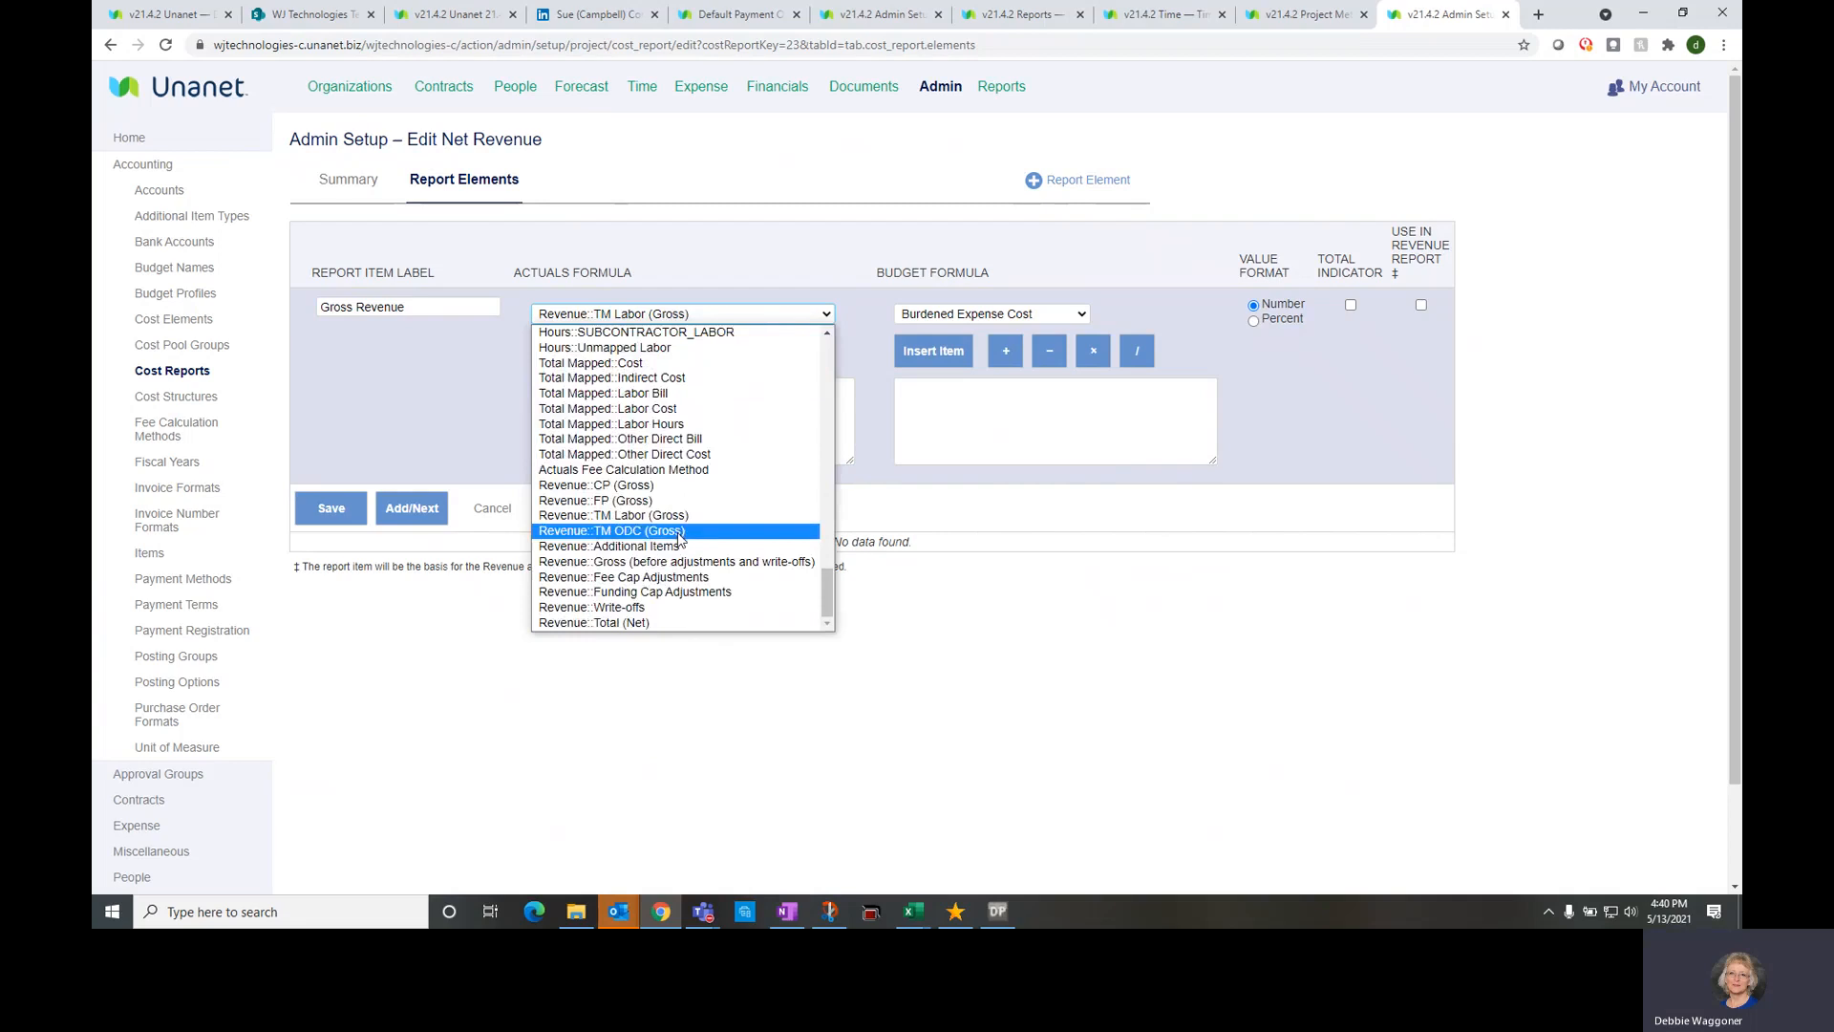
click(678, 531)
click(570, 351)
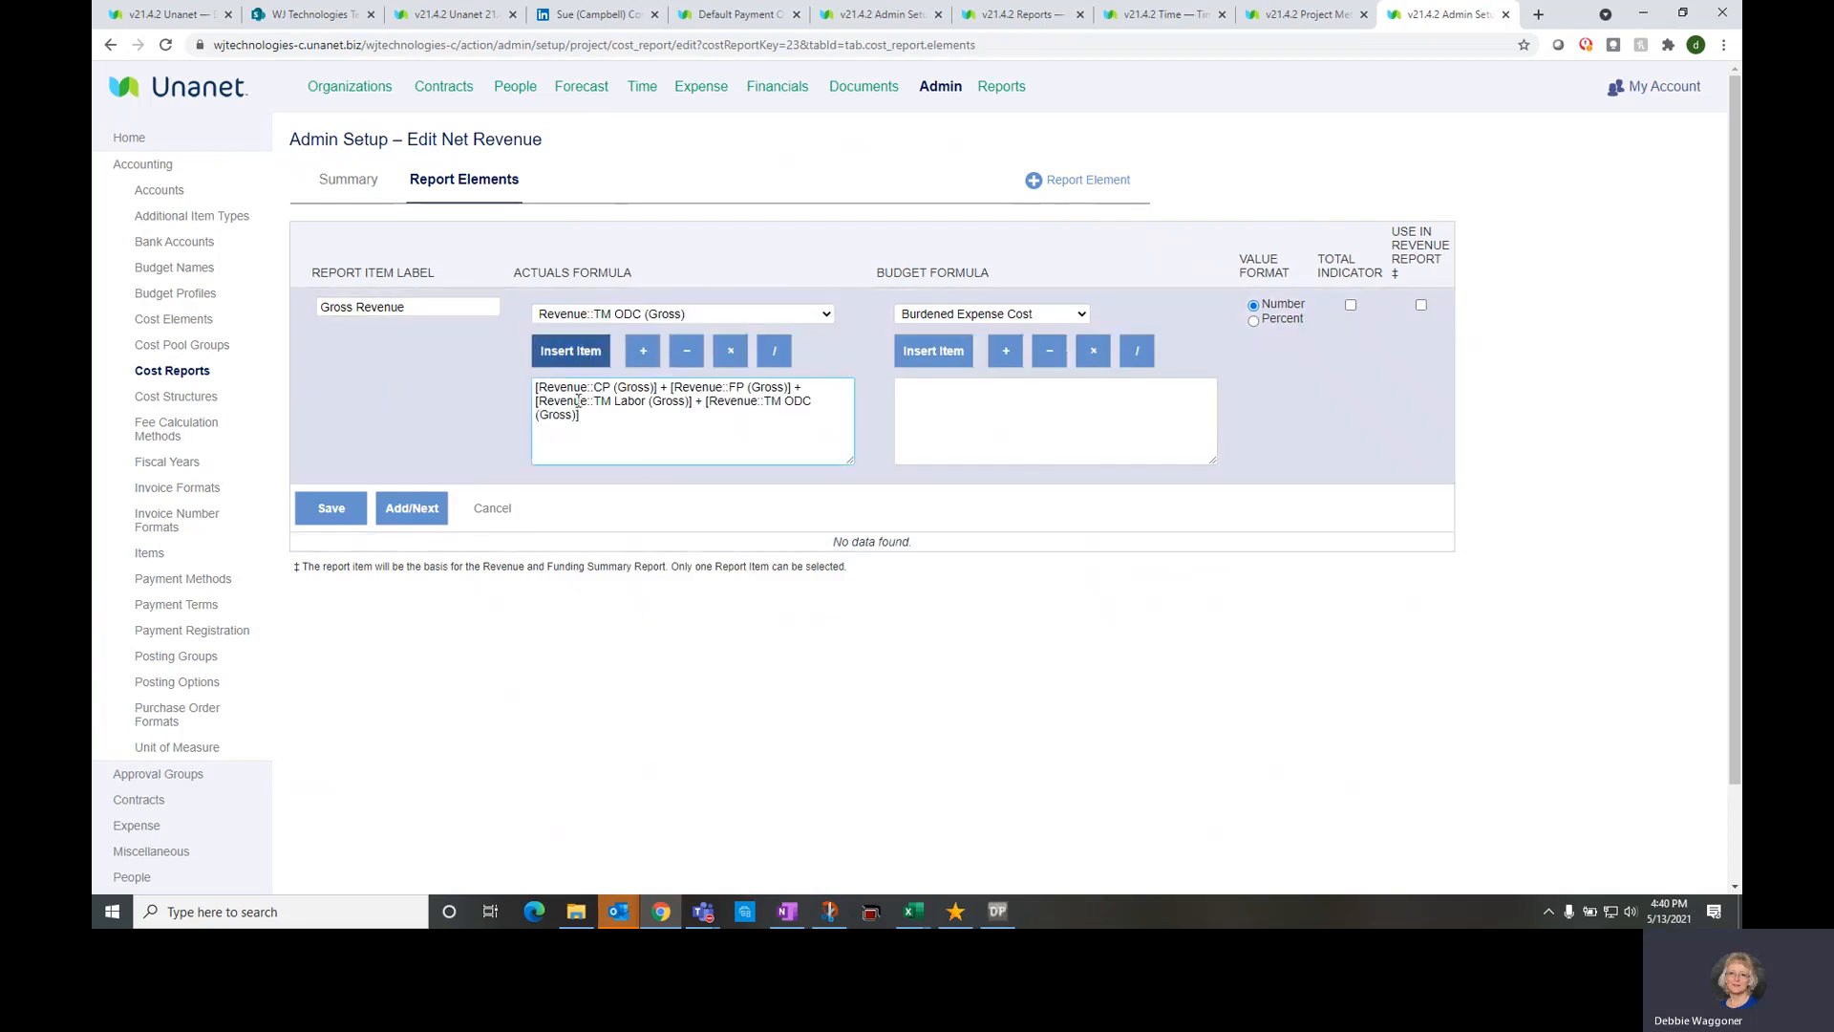
click(324, 509)
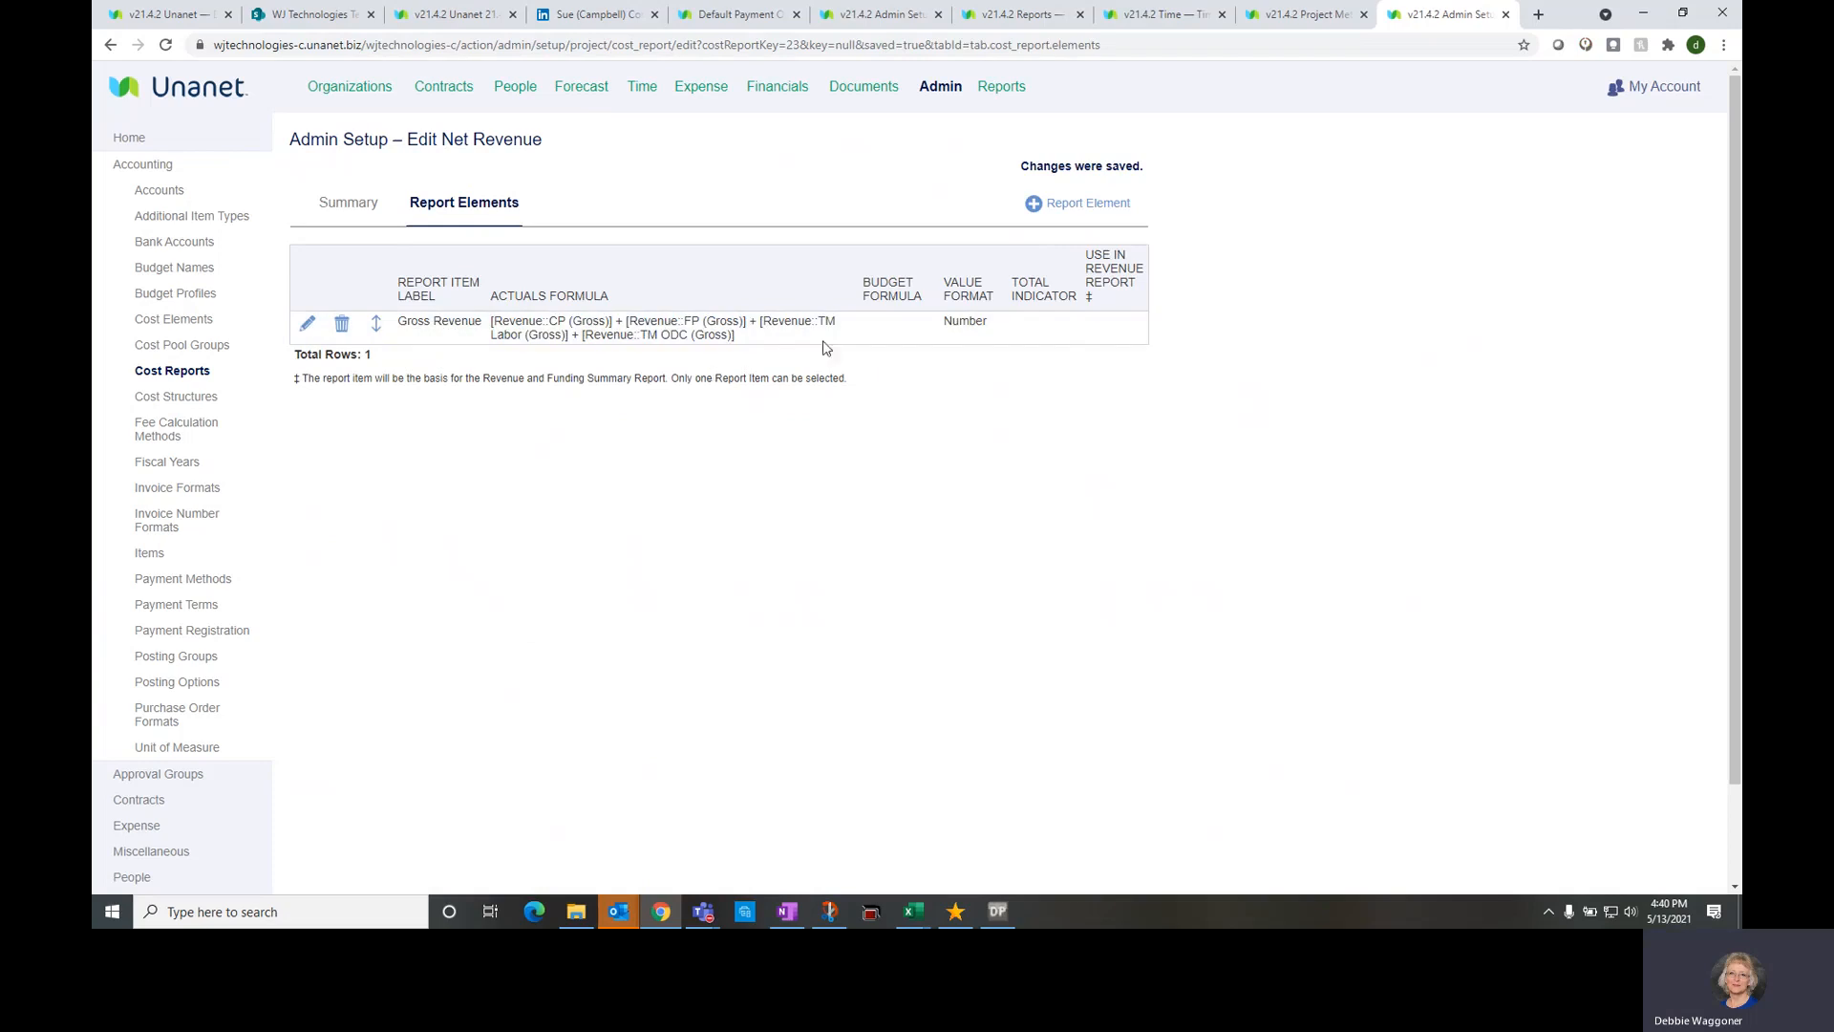
Add and save a report element labelled Fee Cap Adjustments with Revenue::Fee Cap Adjustments as its actuals formula
click(1076, 208)
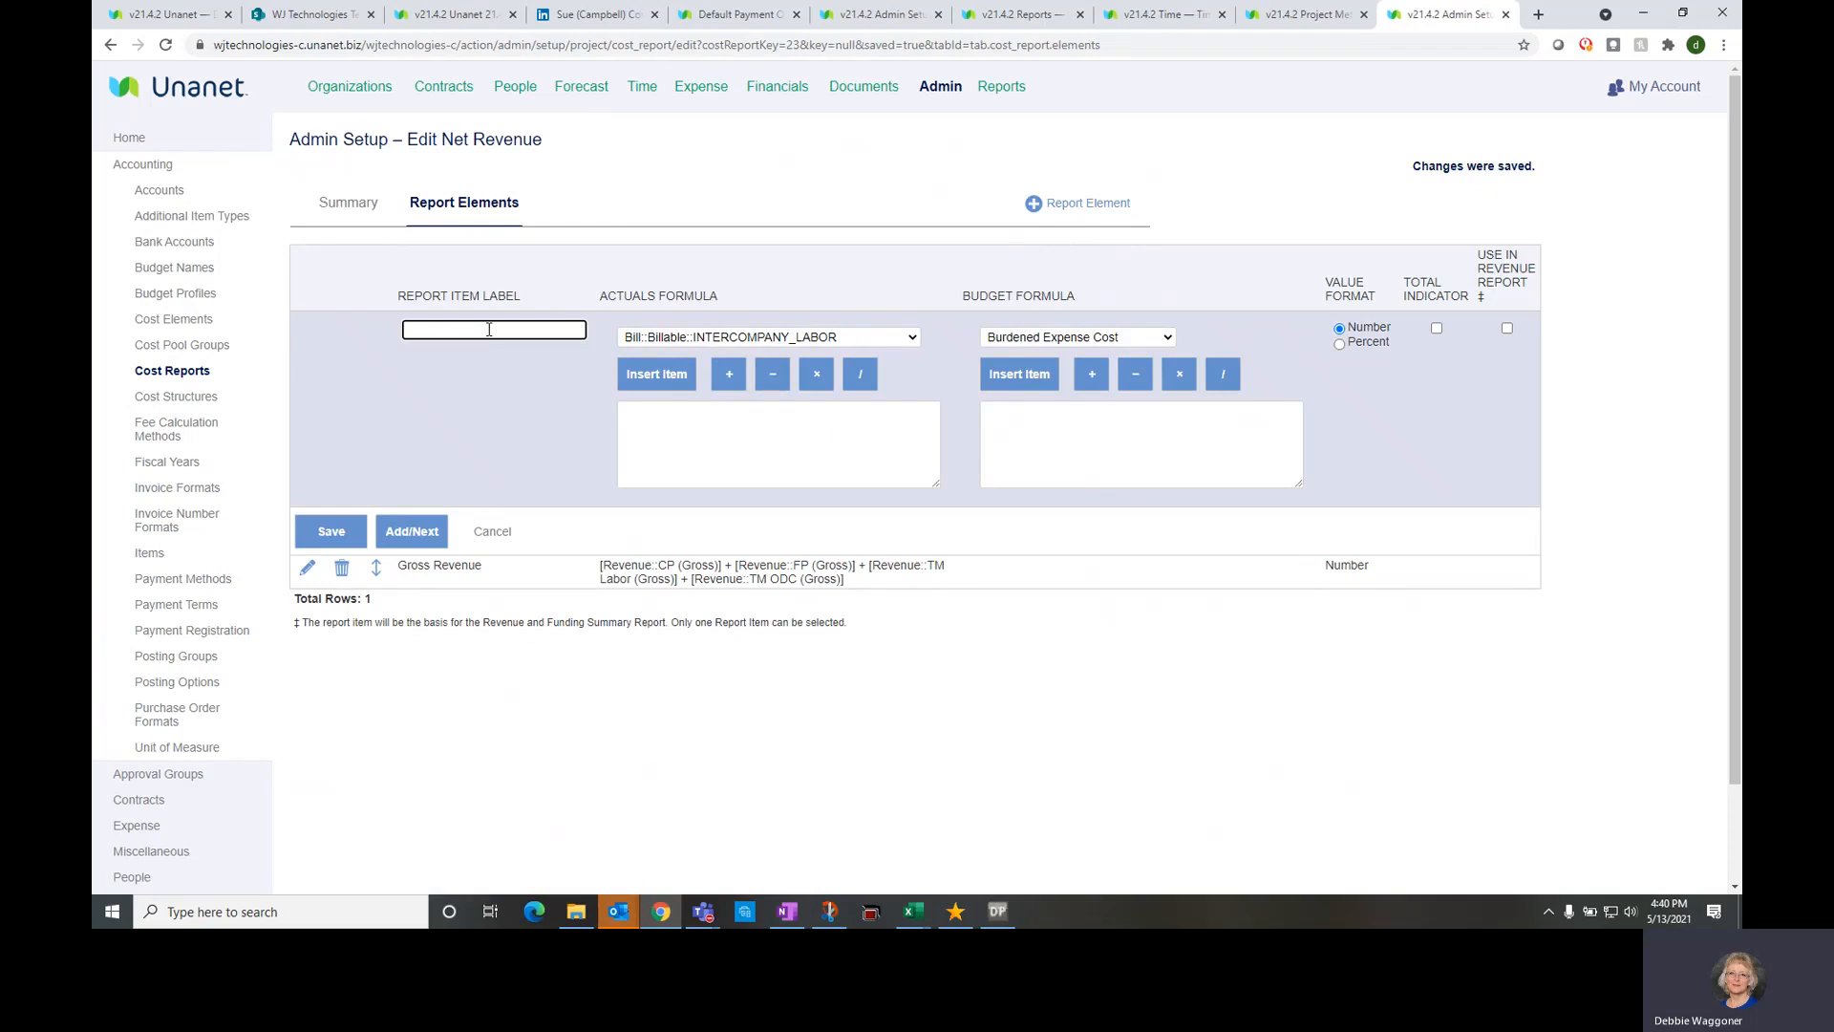
text(Fee Cap Adjustments)
click(707, 339)
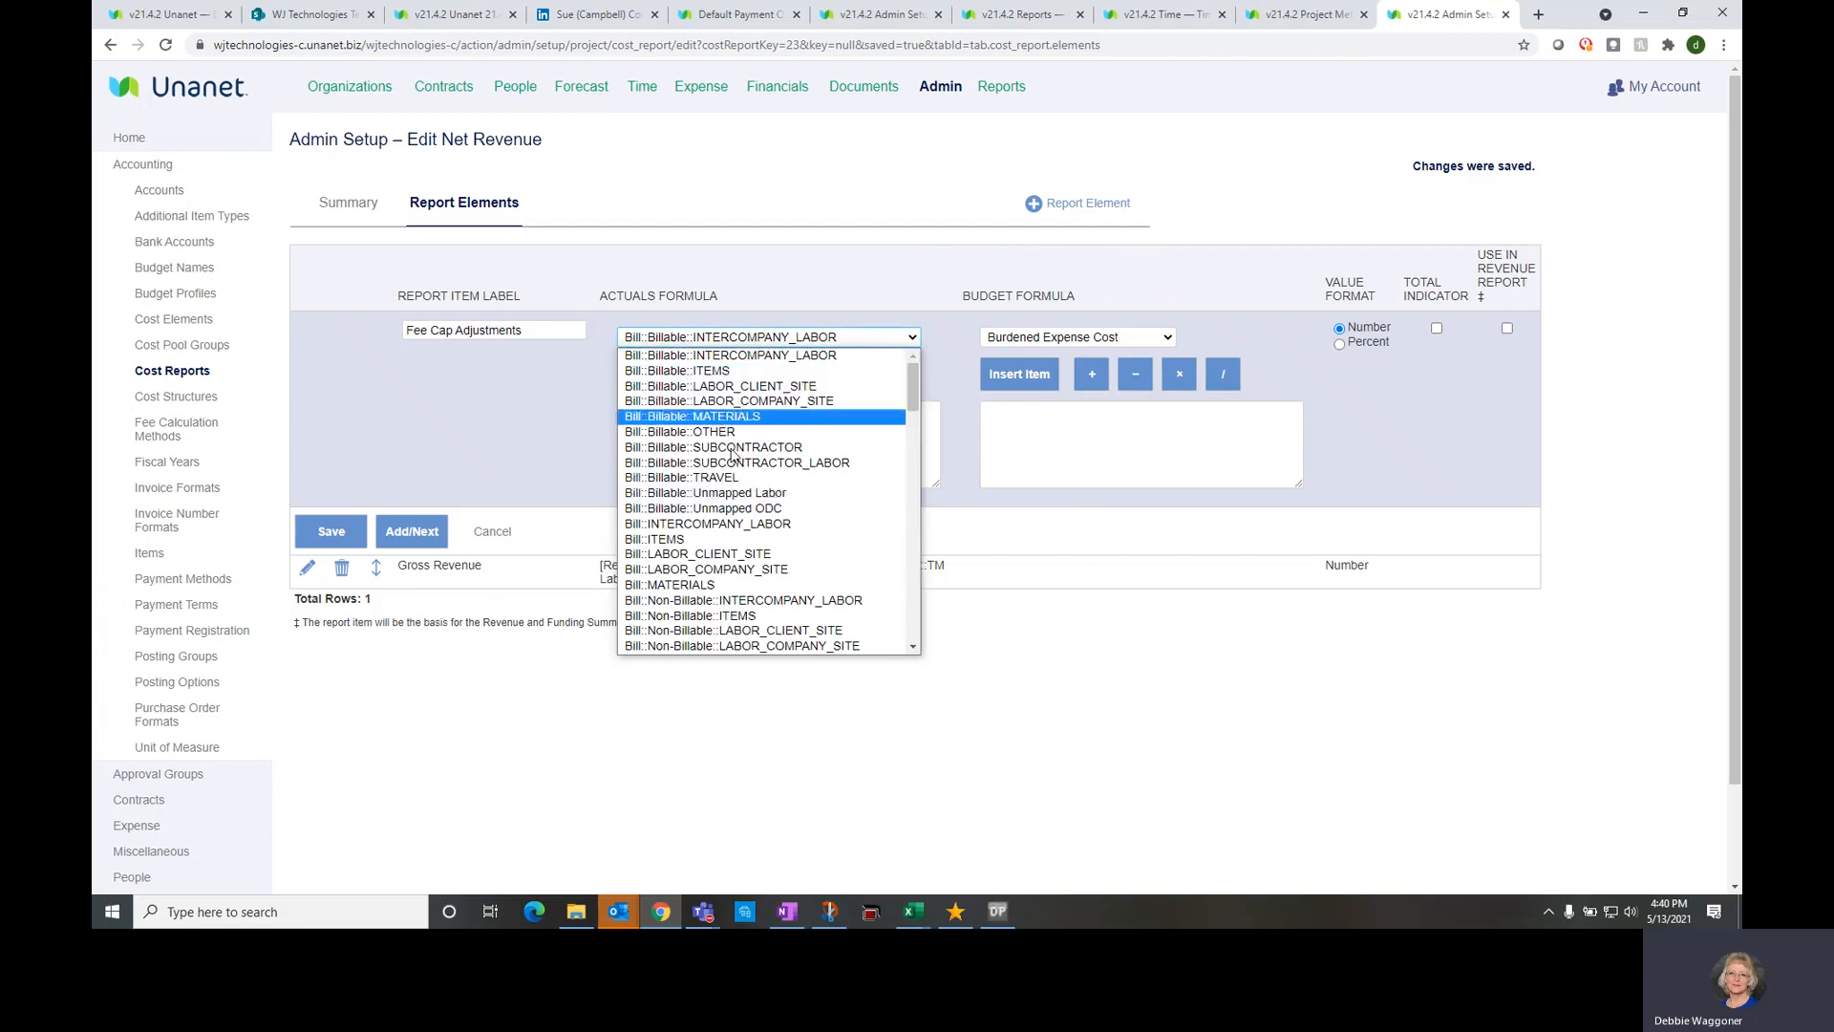
drag(913, 387, 913, 633)
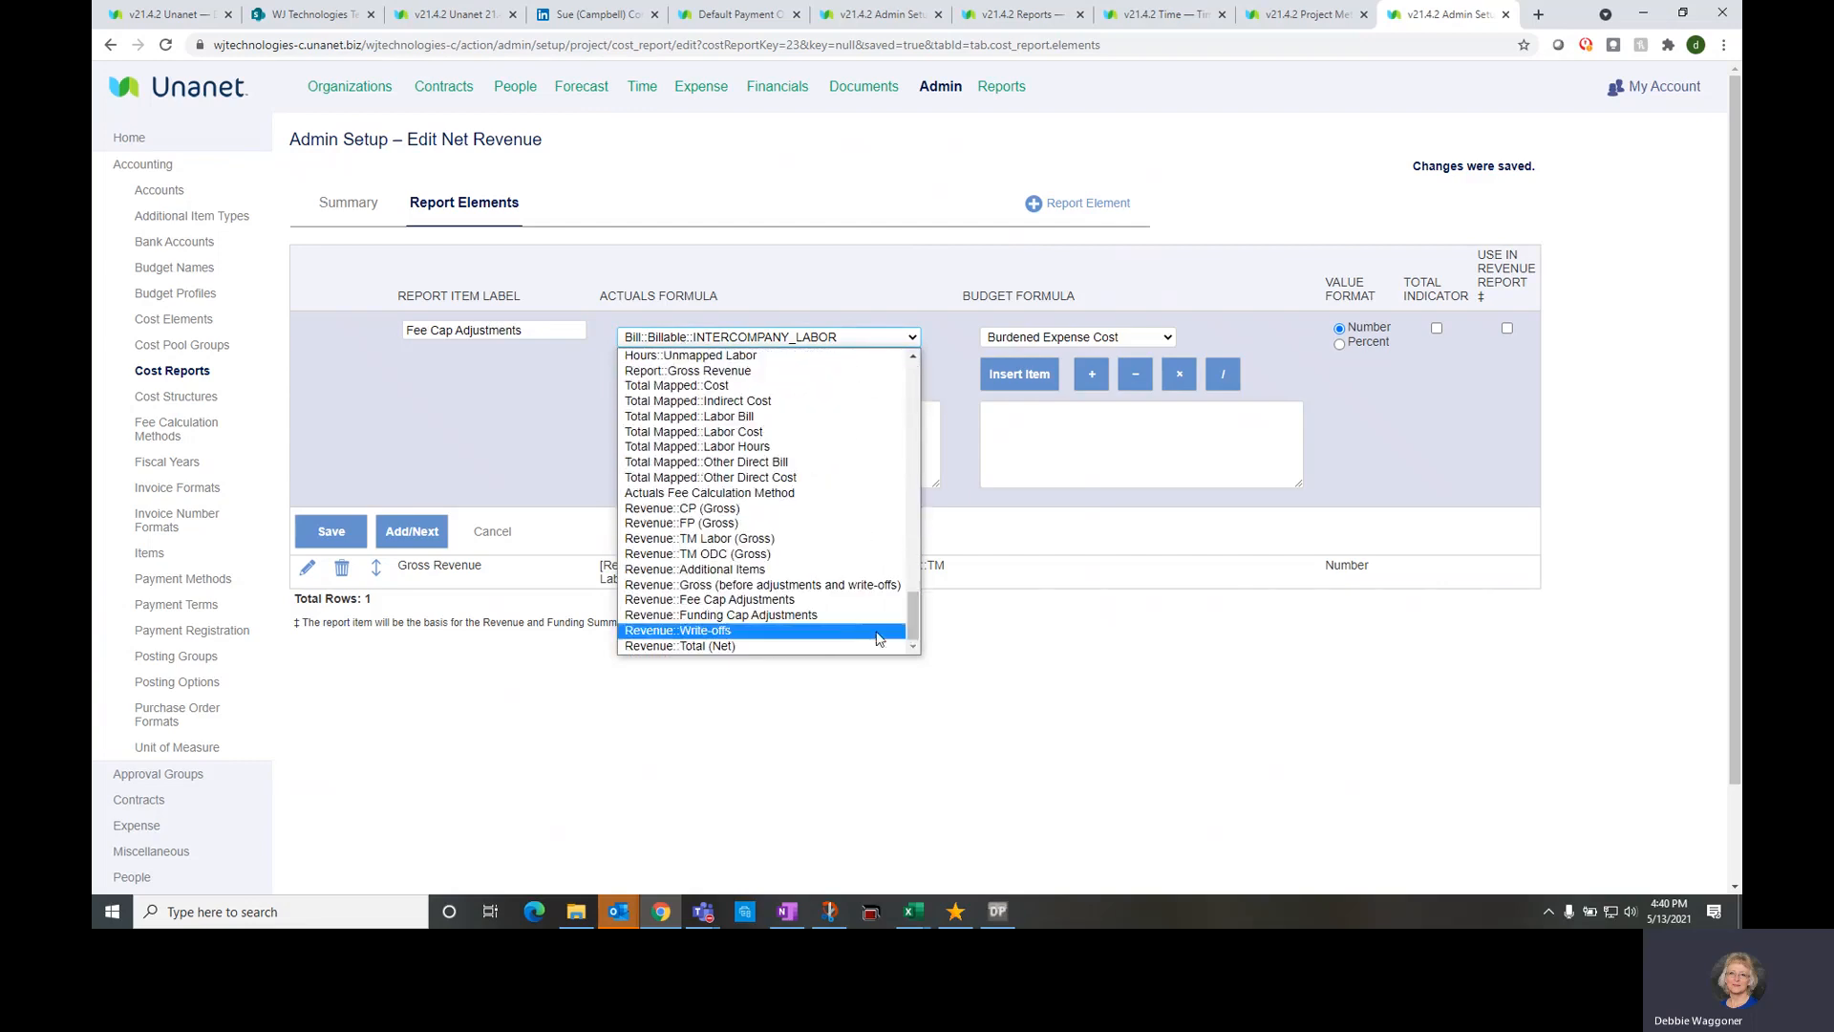
click(821, 600)
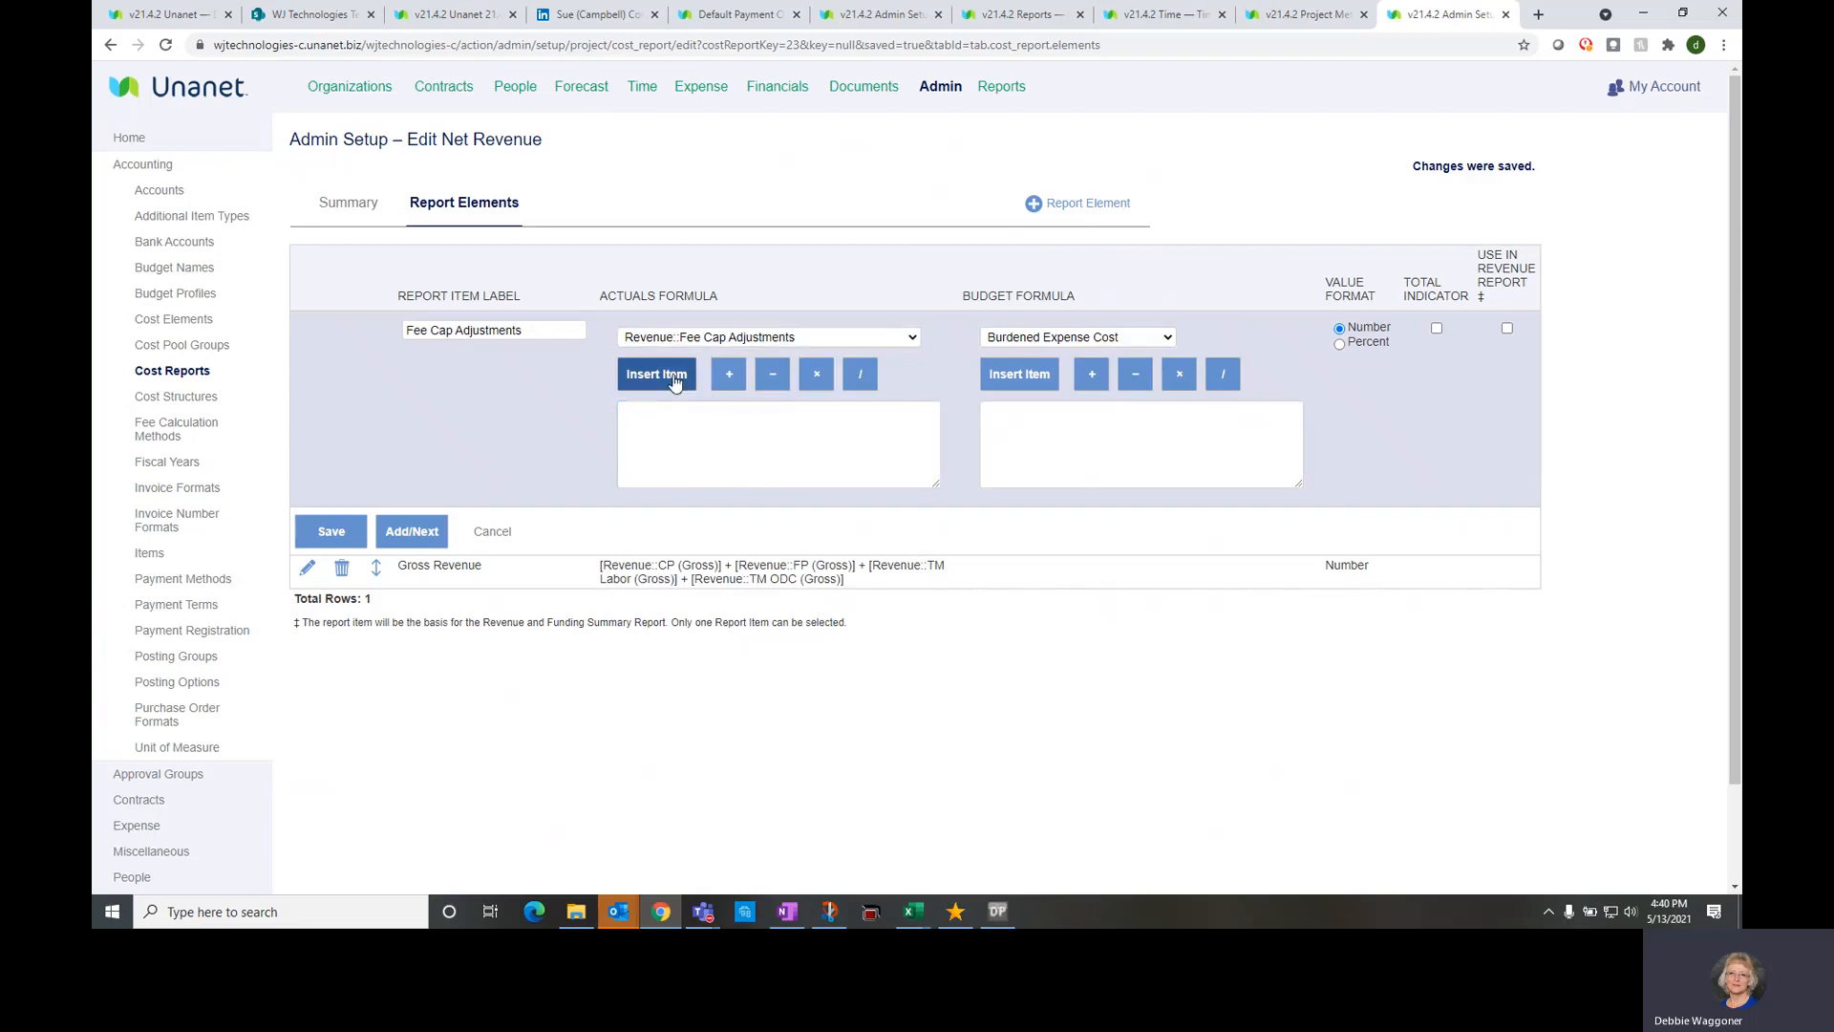
click(674, 377)
click(342, 531)
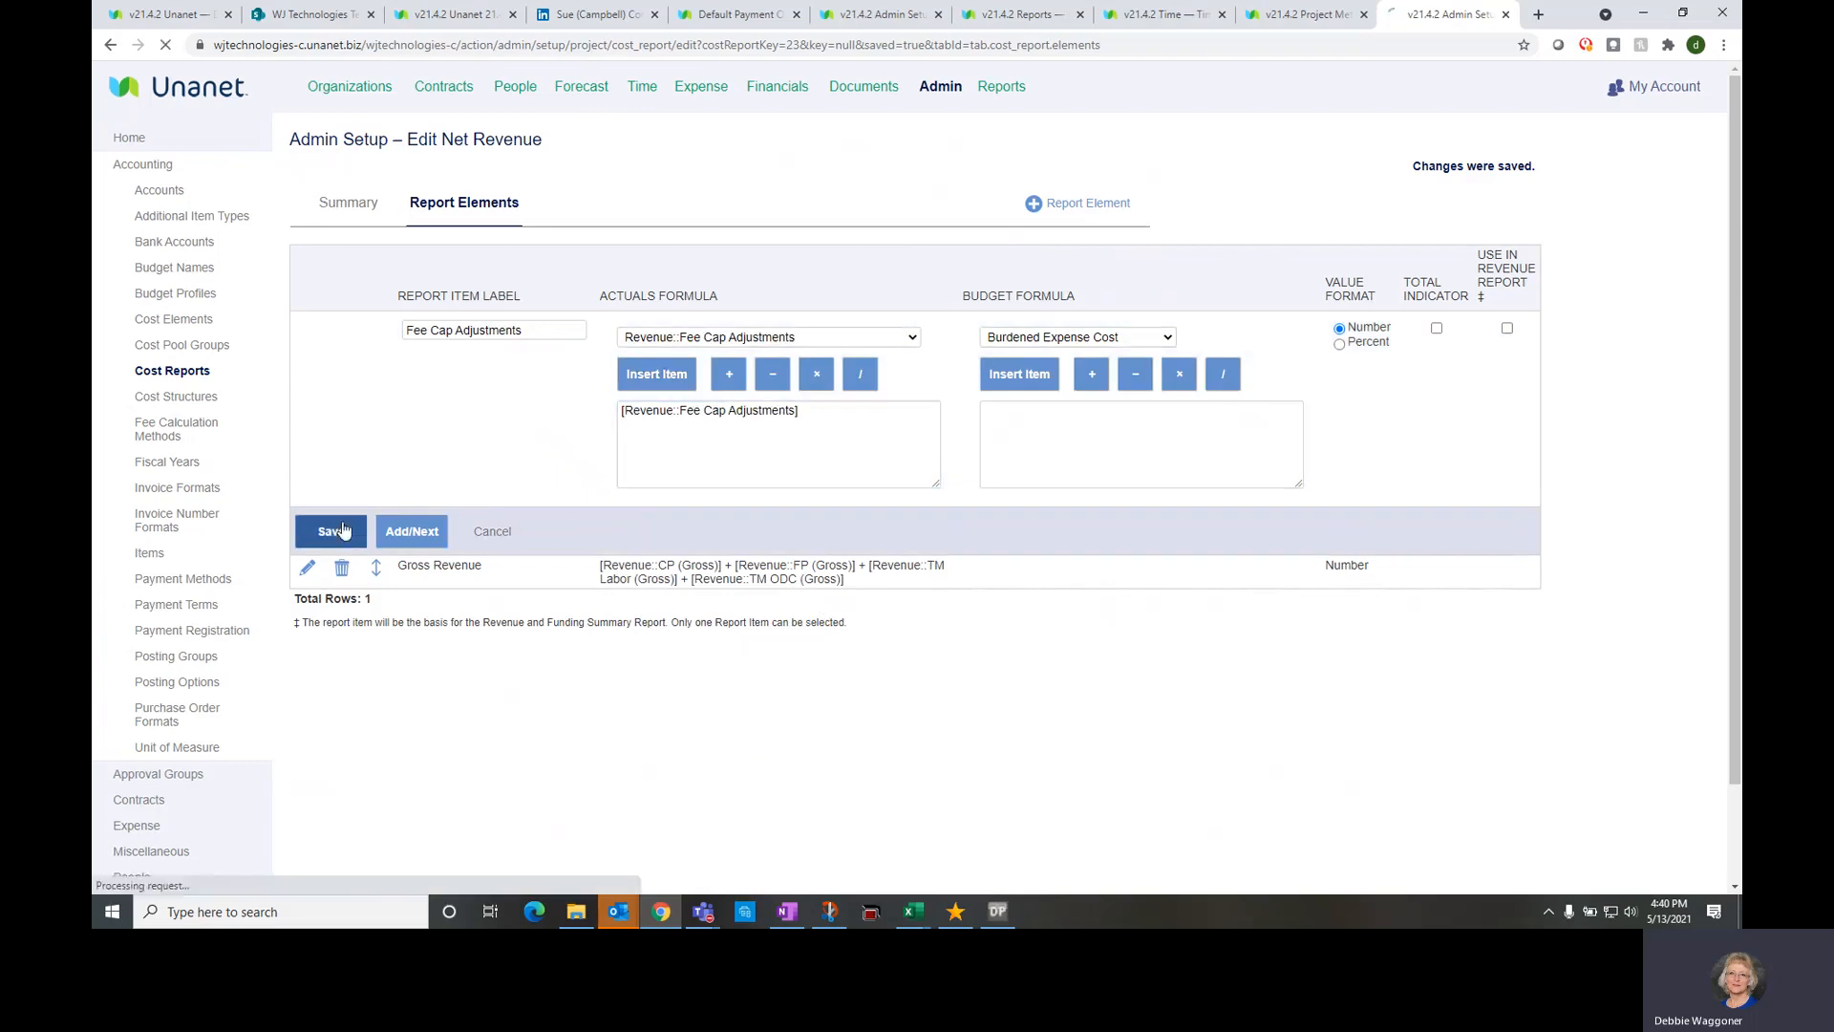
Add a report element labelled Funding Cap Adjustments with actuals formula Revenue::Funding Cap Adjustments, saving it and opening a blank entry for another element
click(1065, 205)
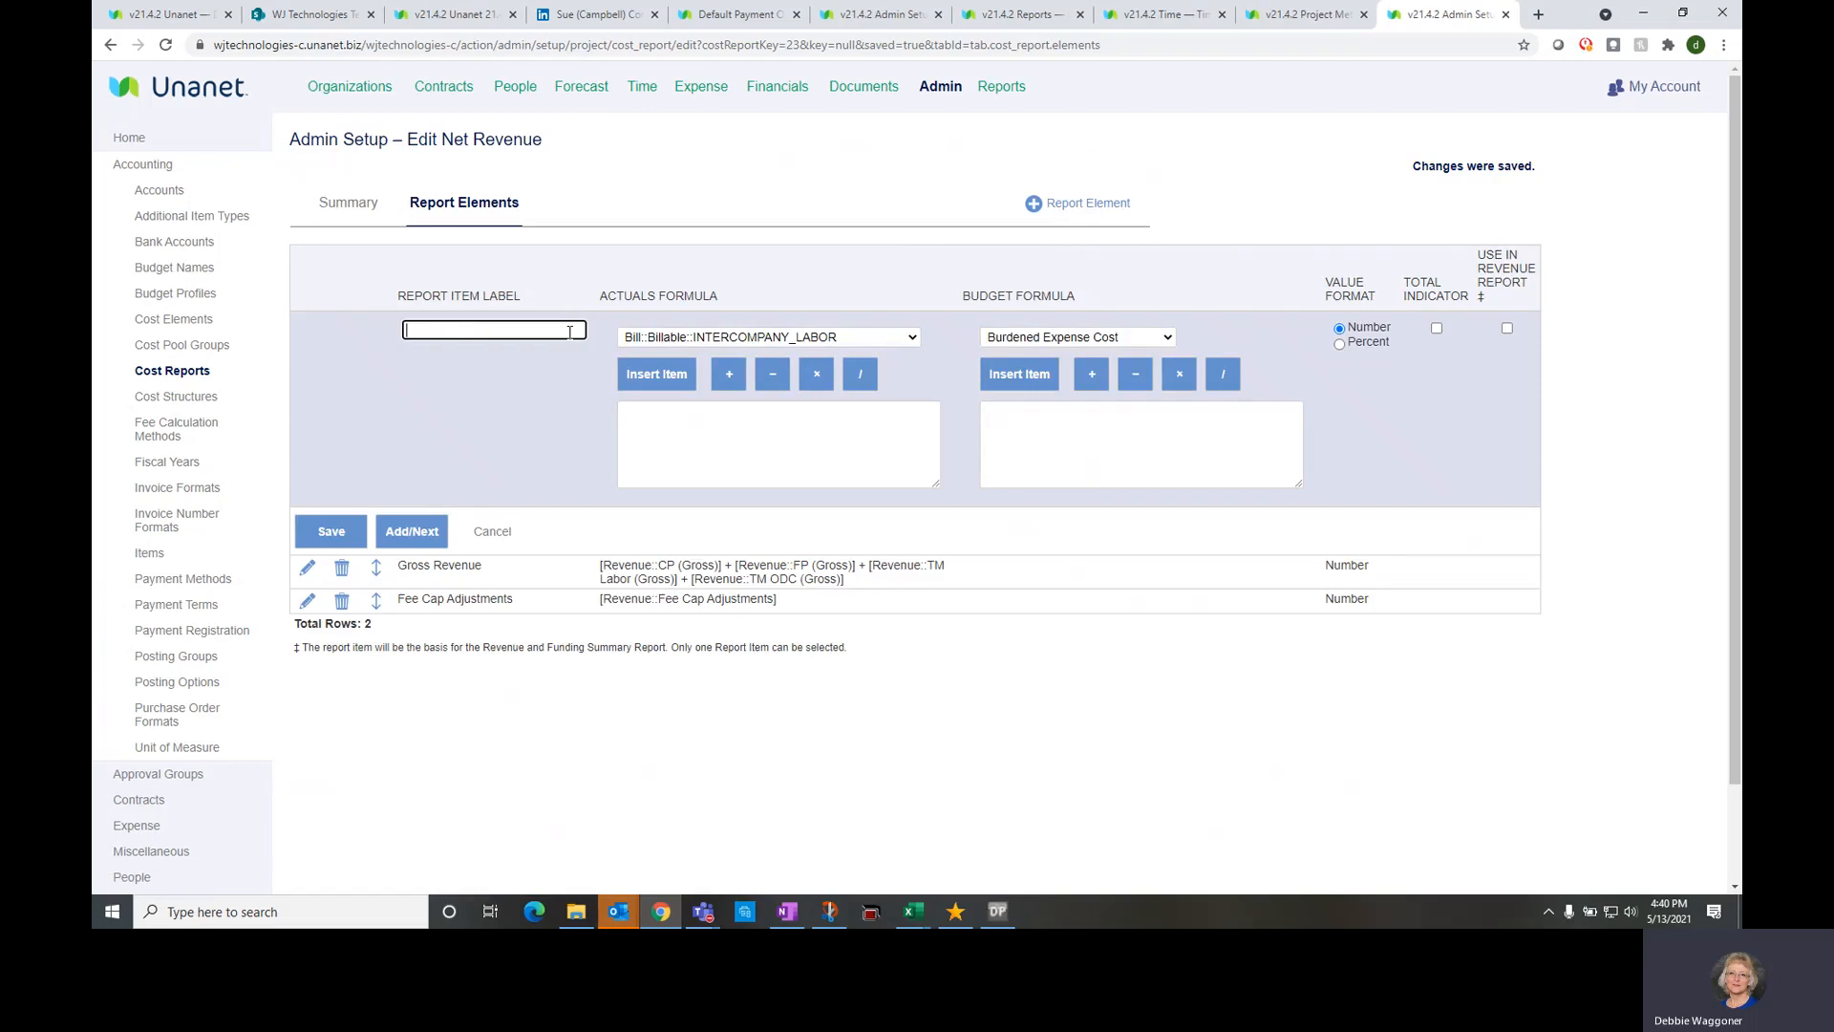
text(Funding Cap Adjustments)
click(780, 339)
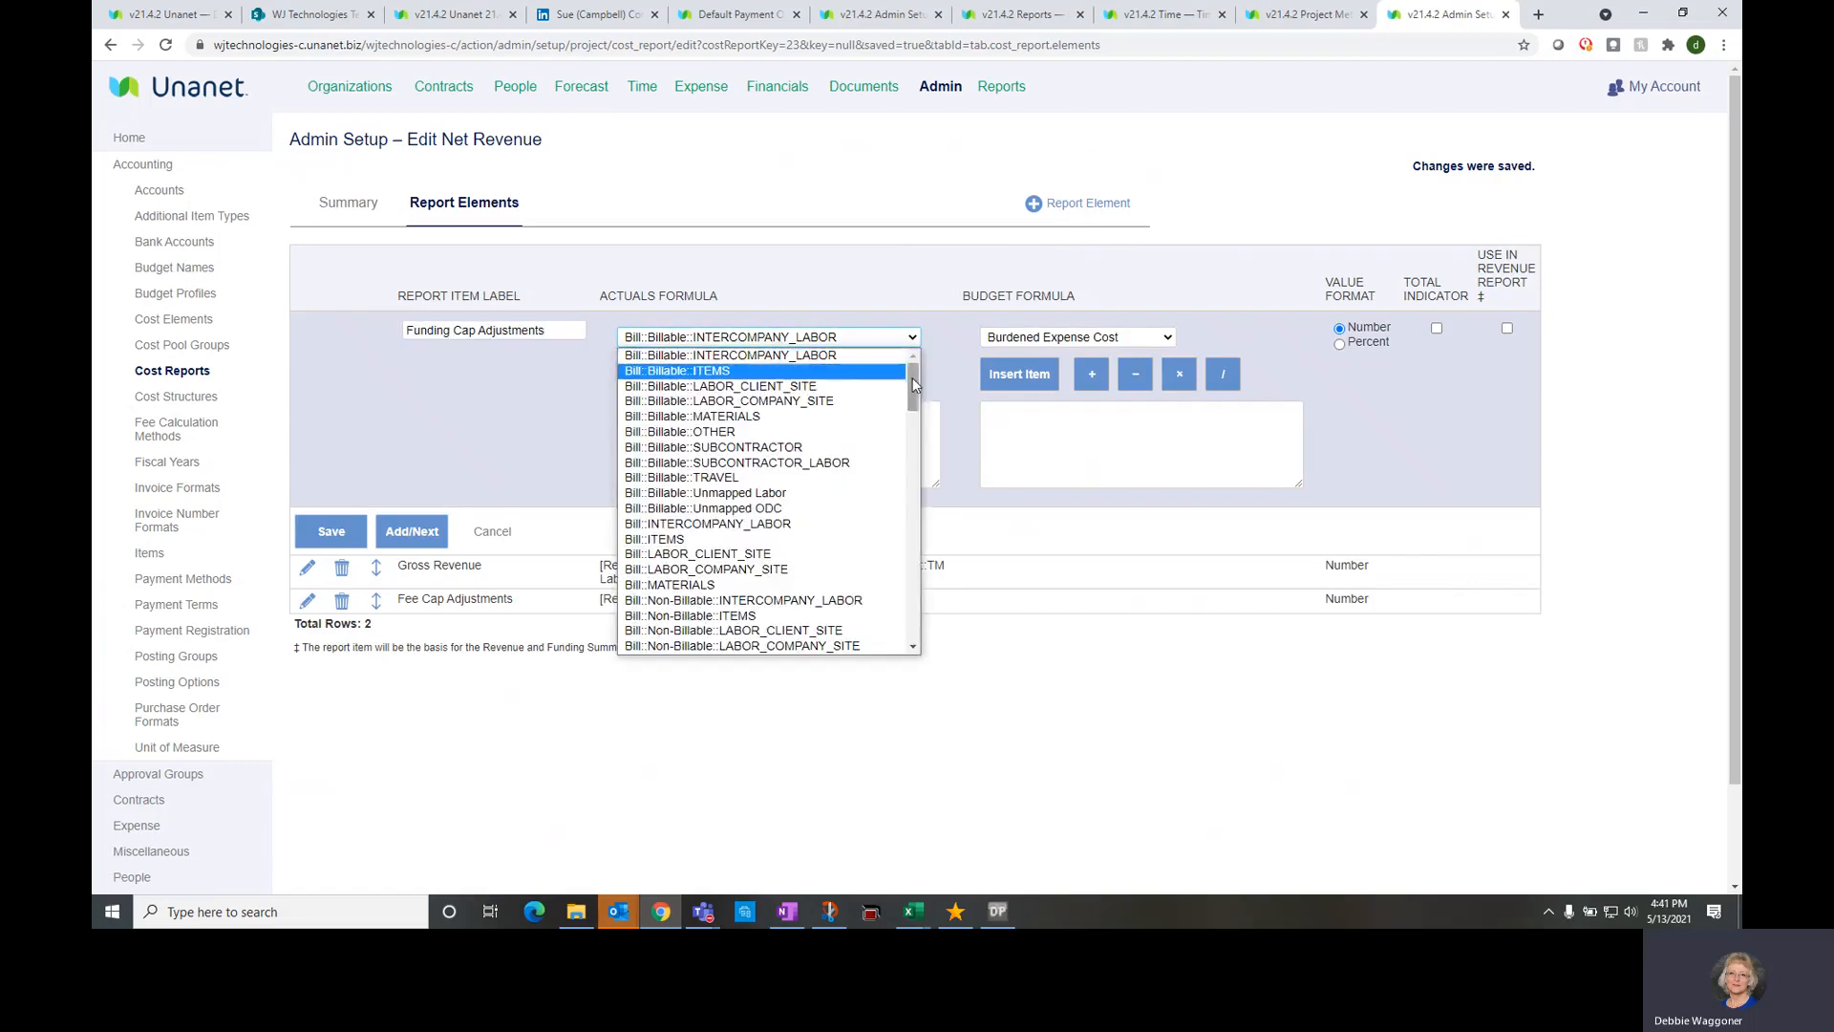
scroll(888, 622, down, 10)
click(848, 616)
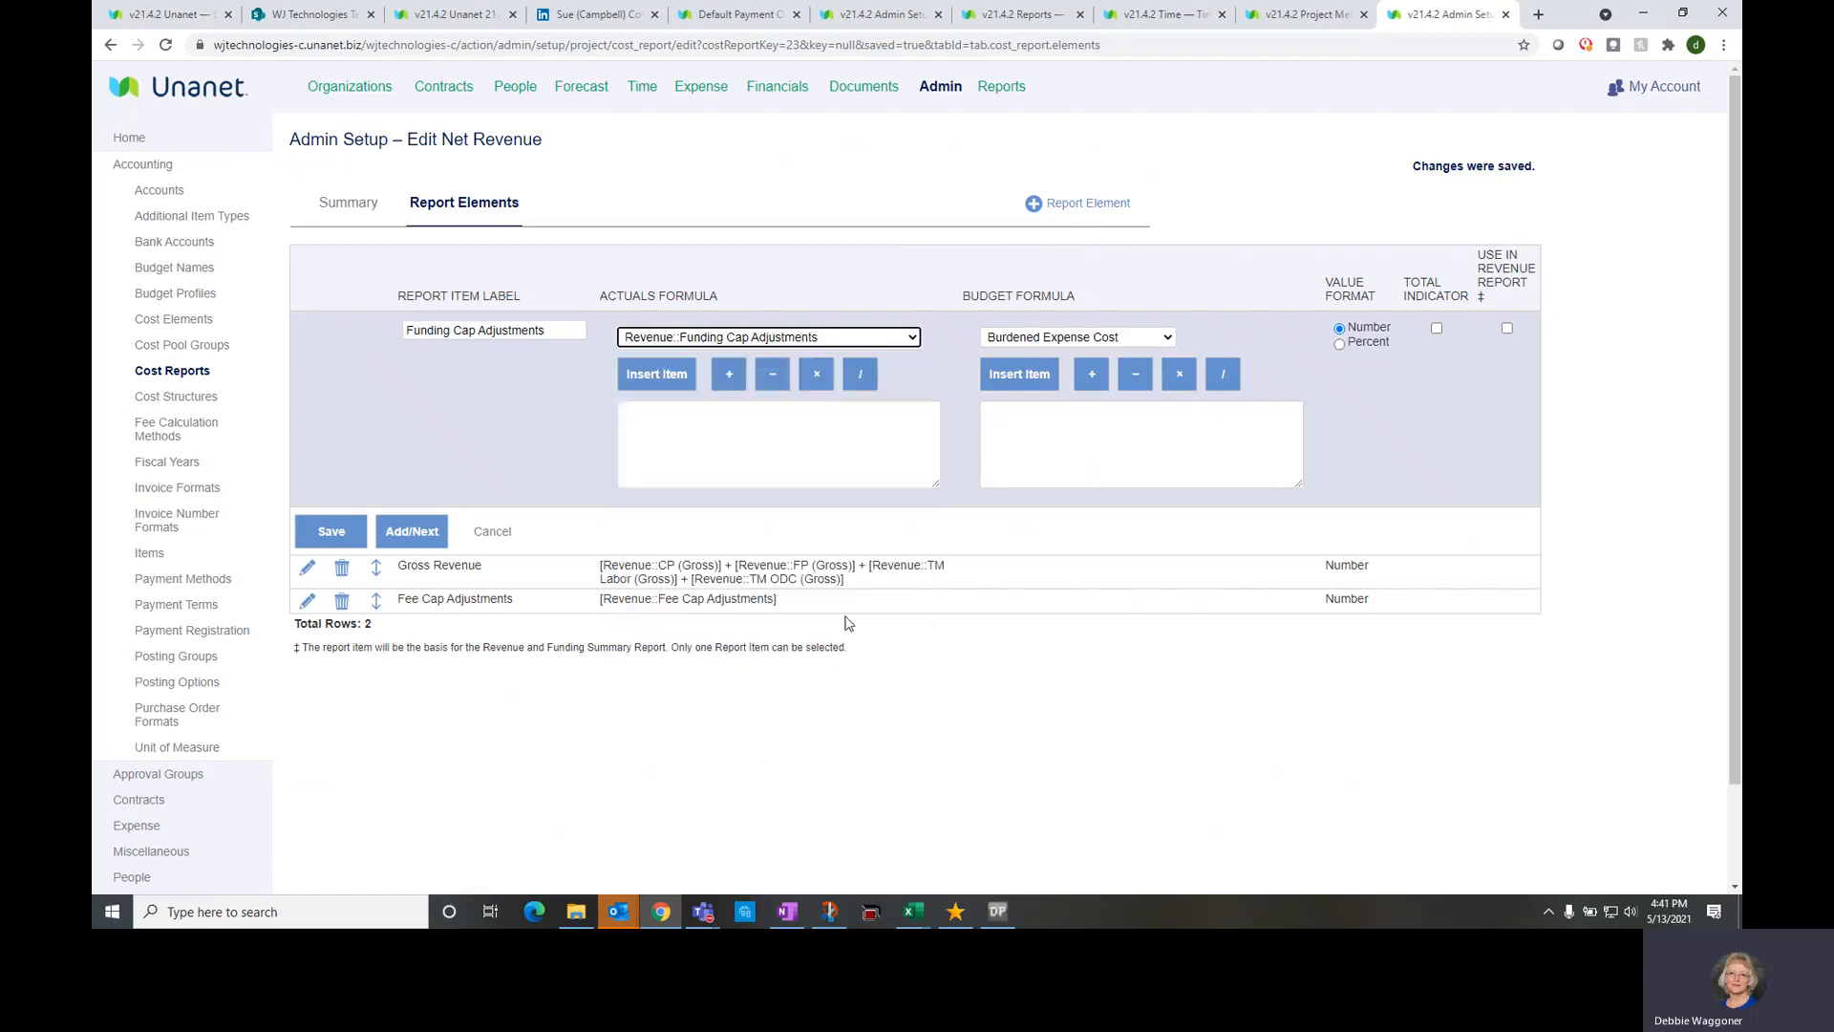
click(671, 380)
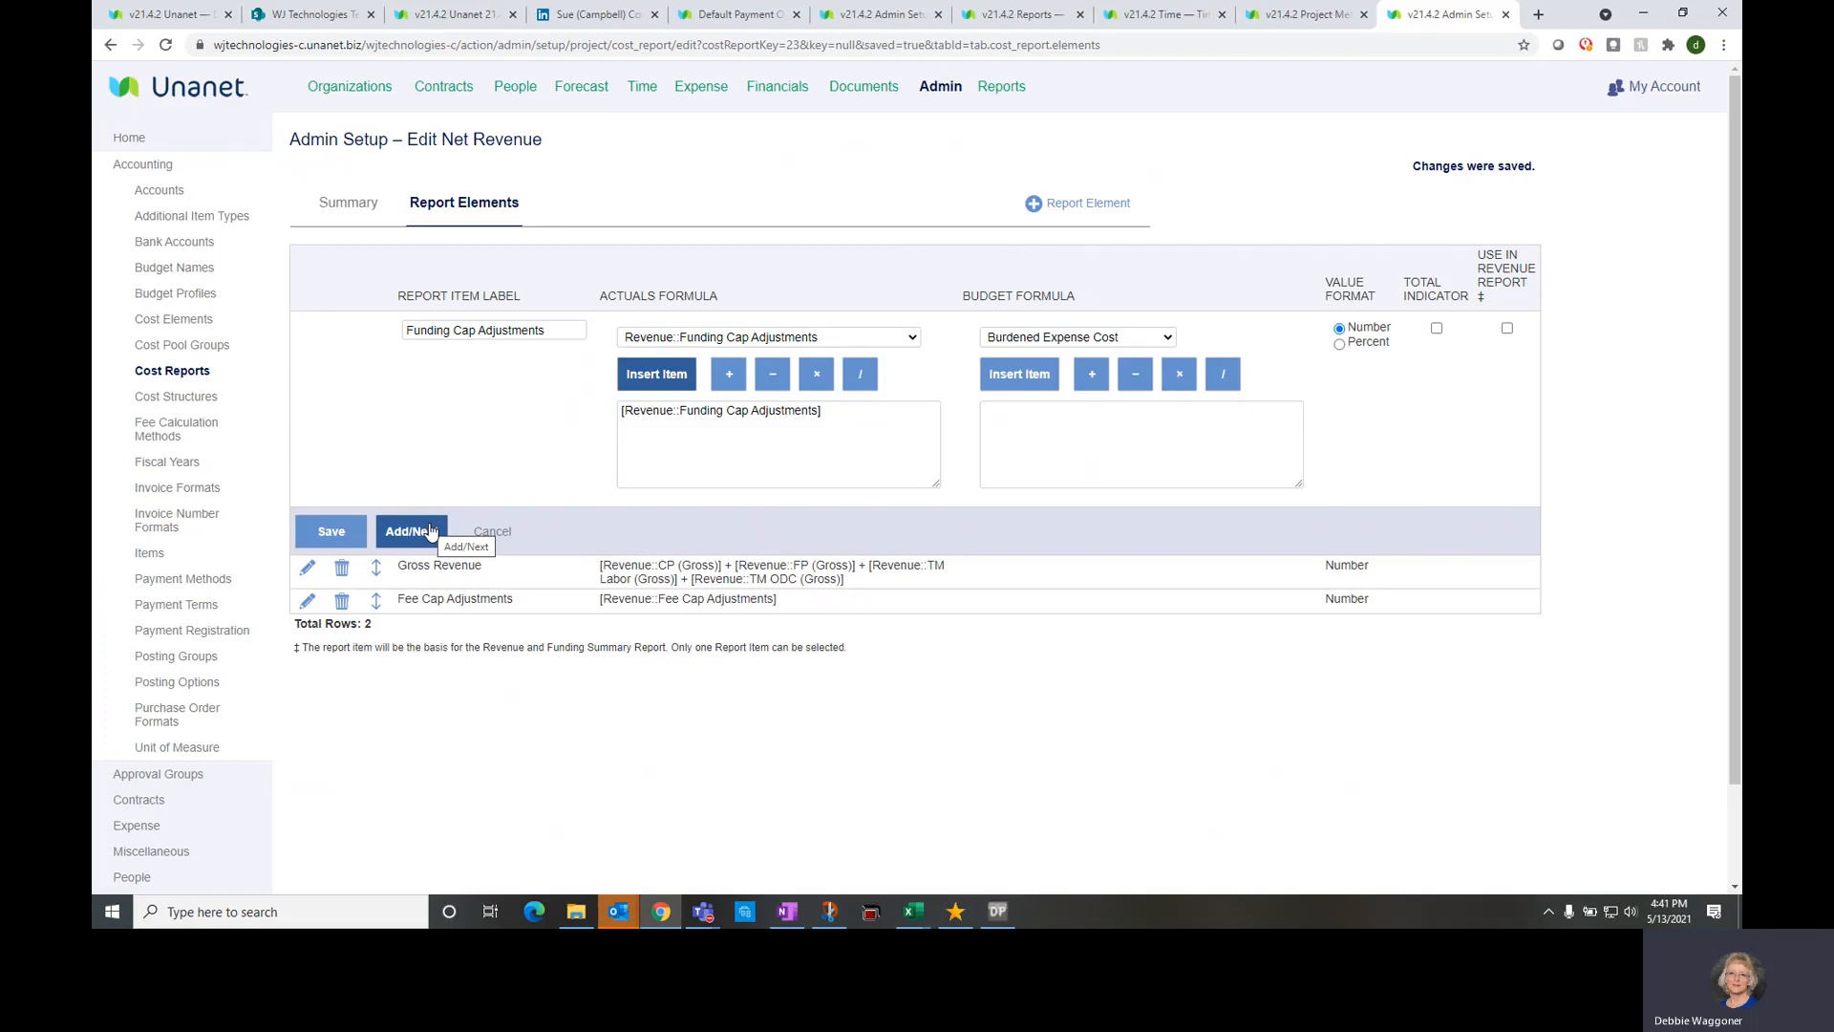
click(429, 530)
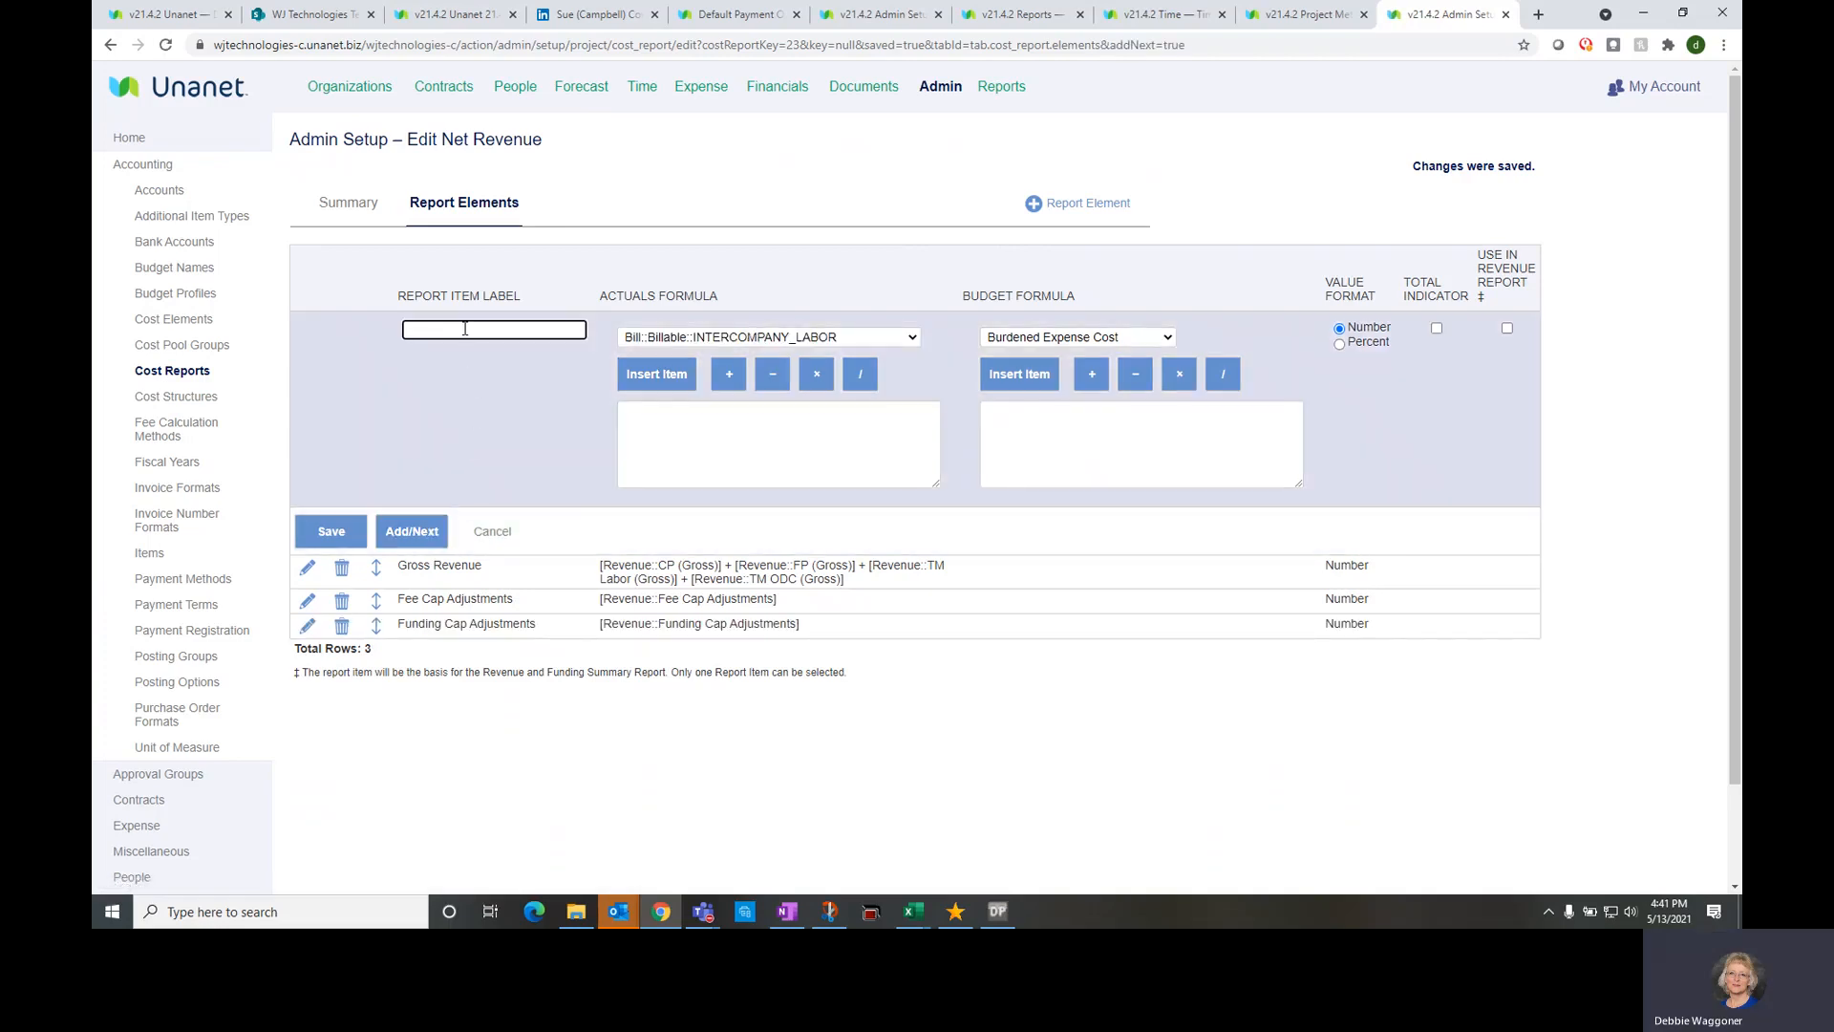
Add and save a report element labelled Write Offs with Revenue::Write-offs as its actuals formula
text(Write Offs)
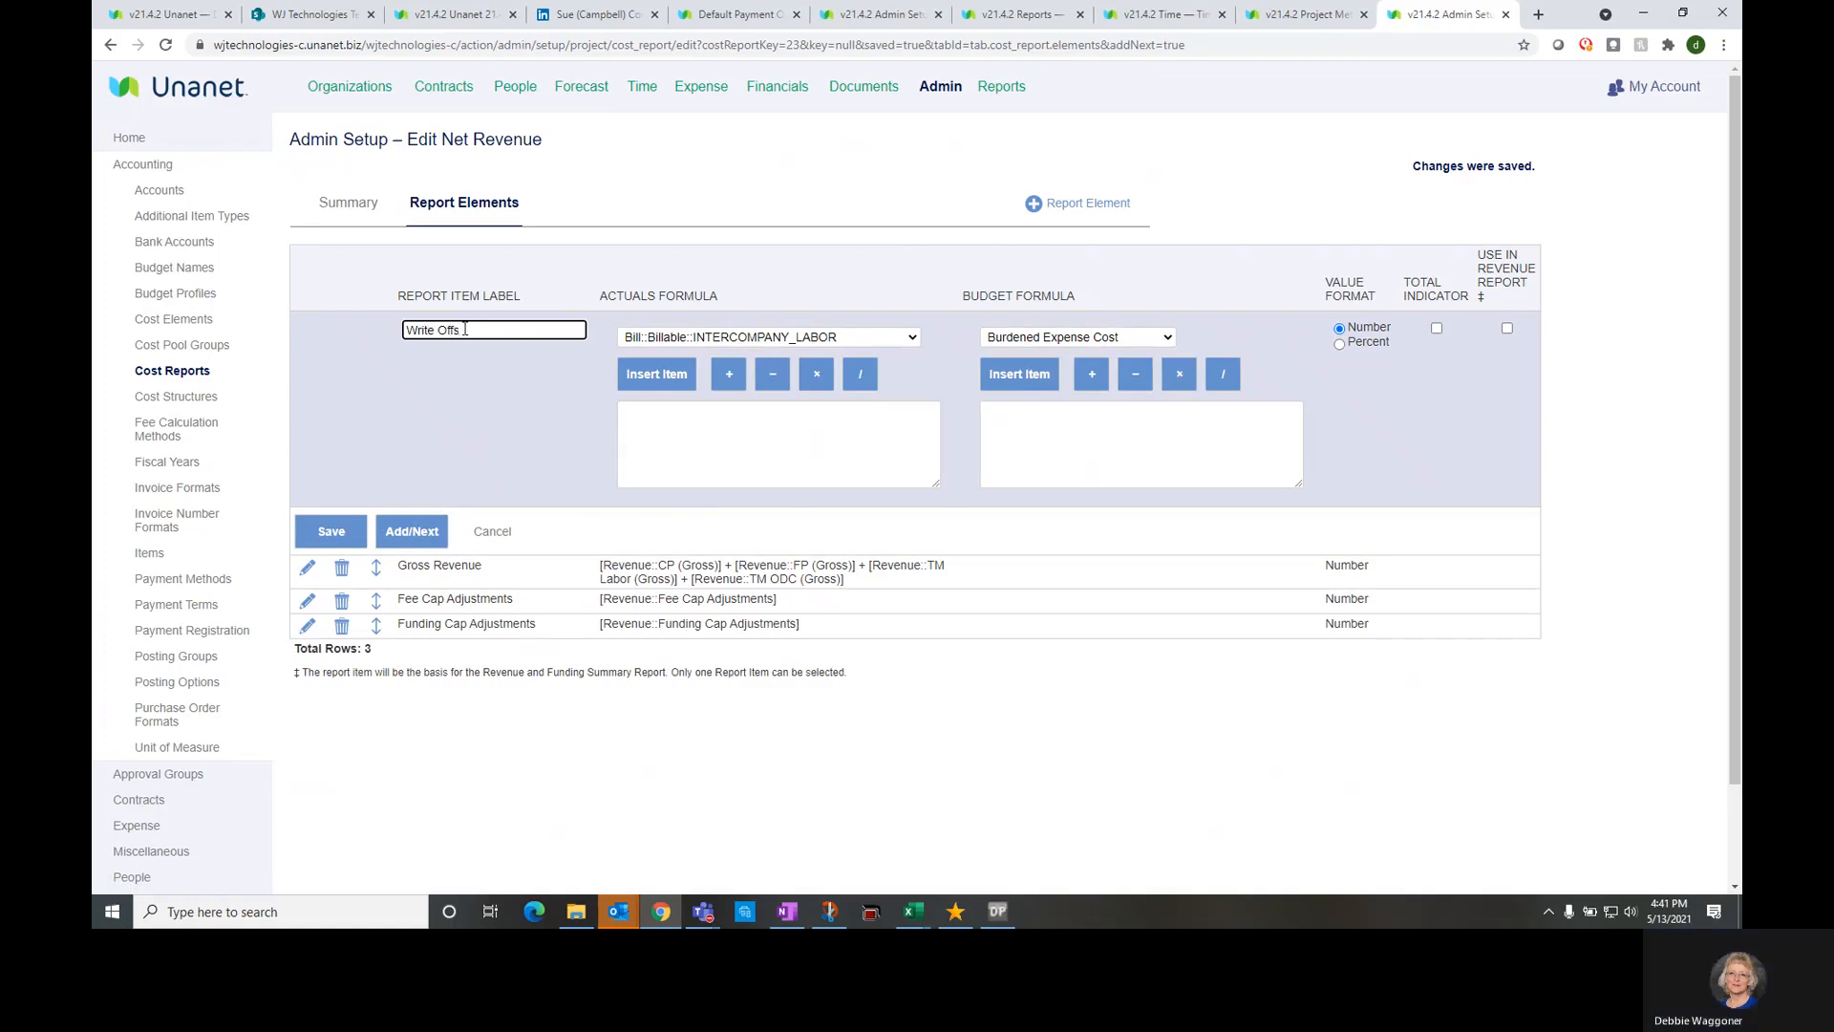
click(668, 337)
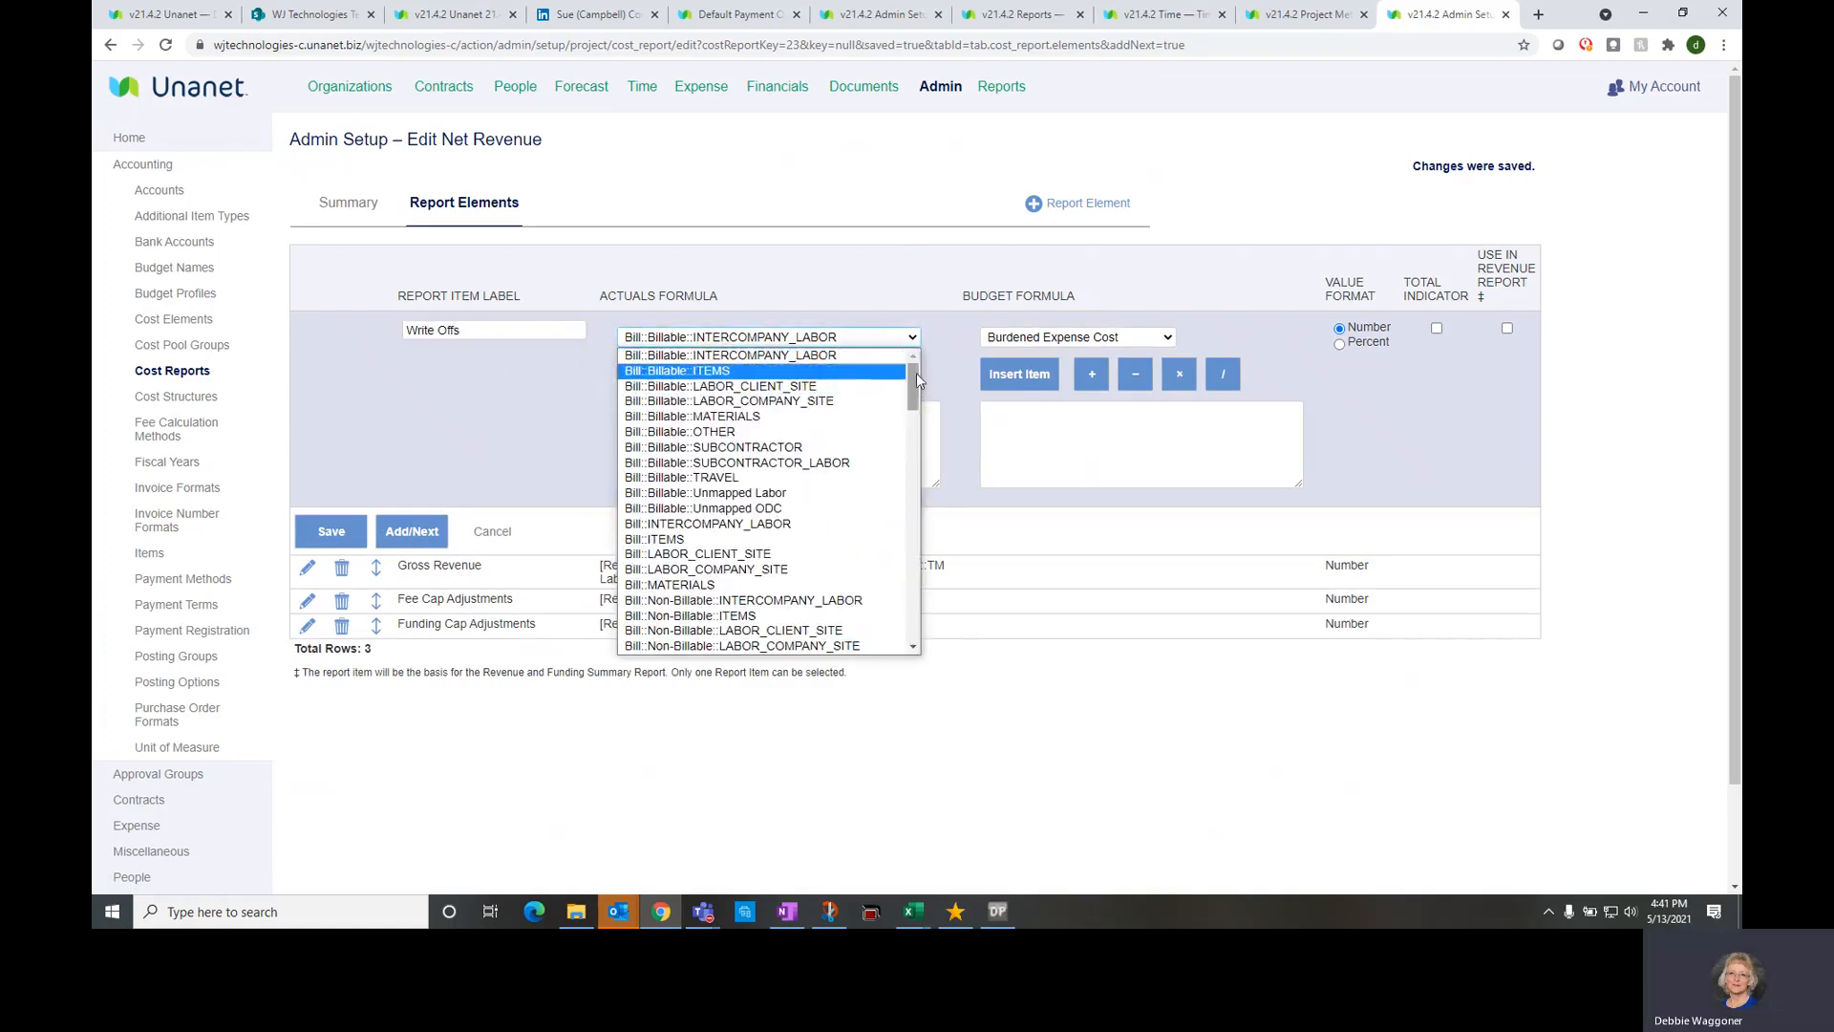
drag(914, 377, 915, 610)
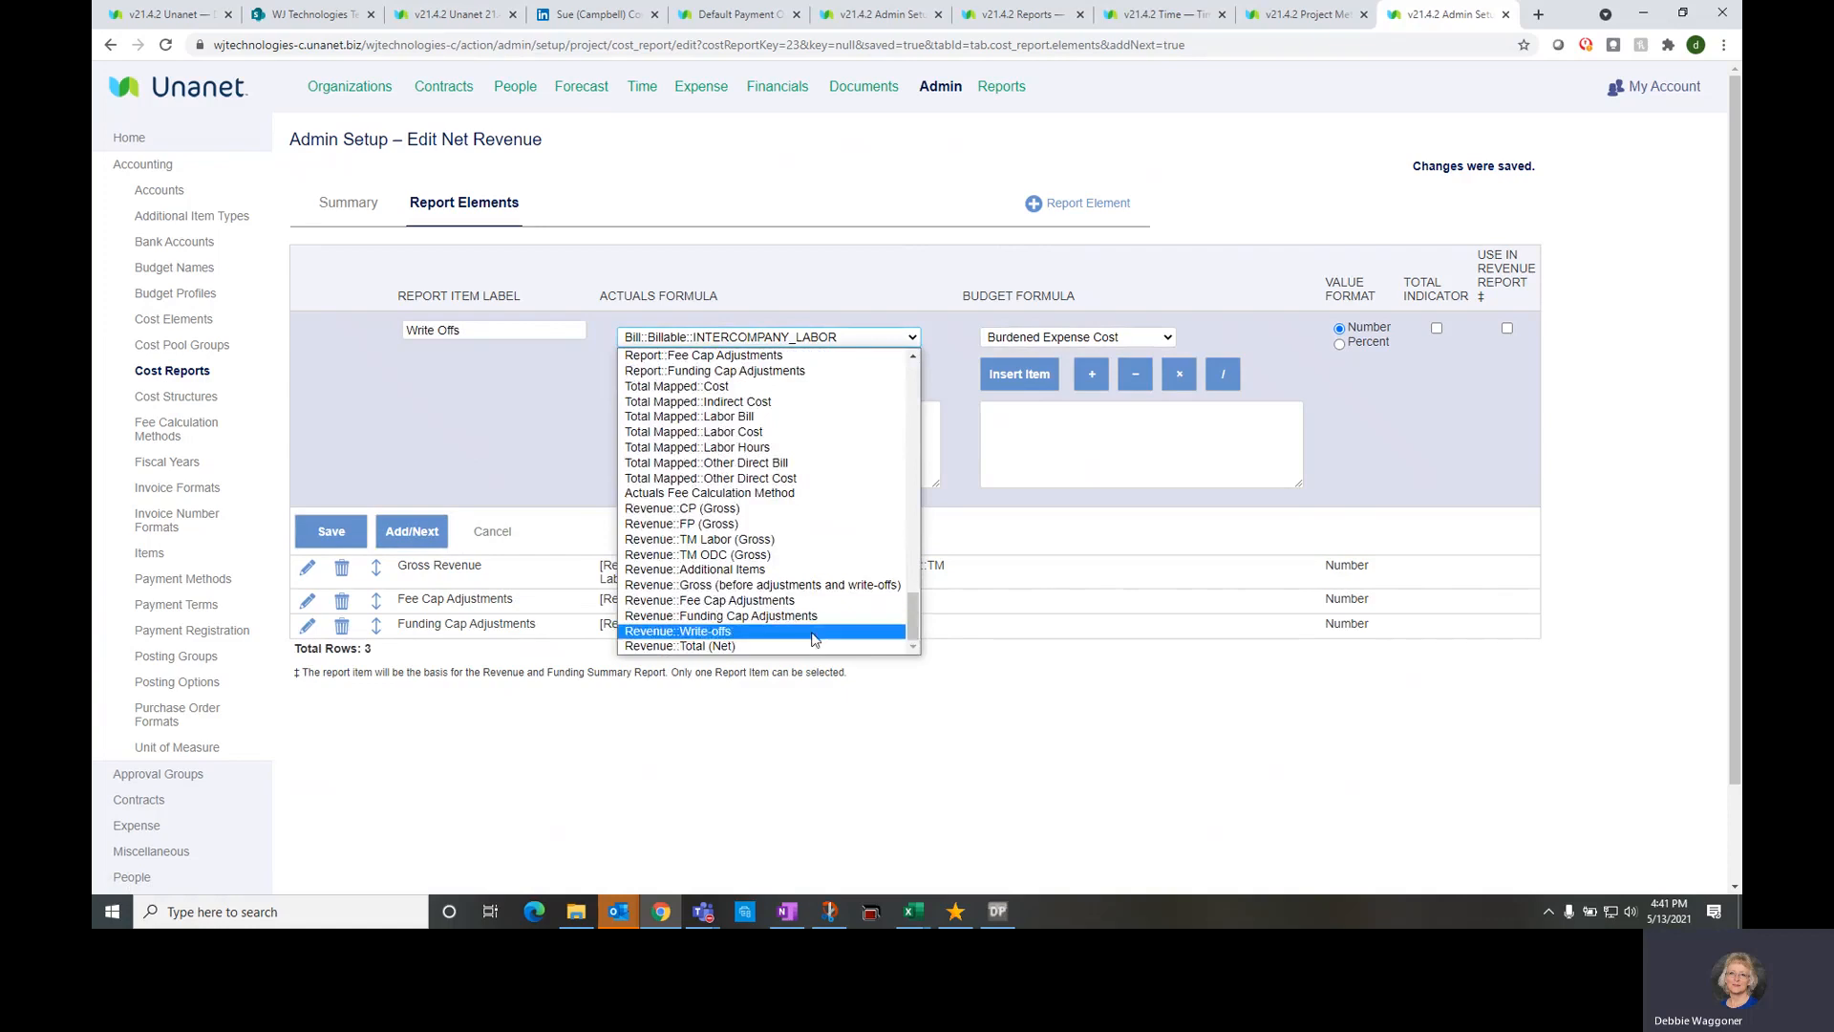
click(860, 631)
click(673, 375)
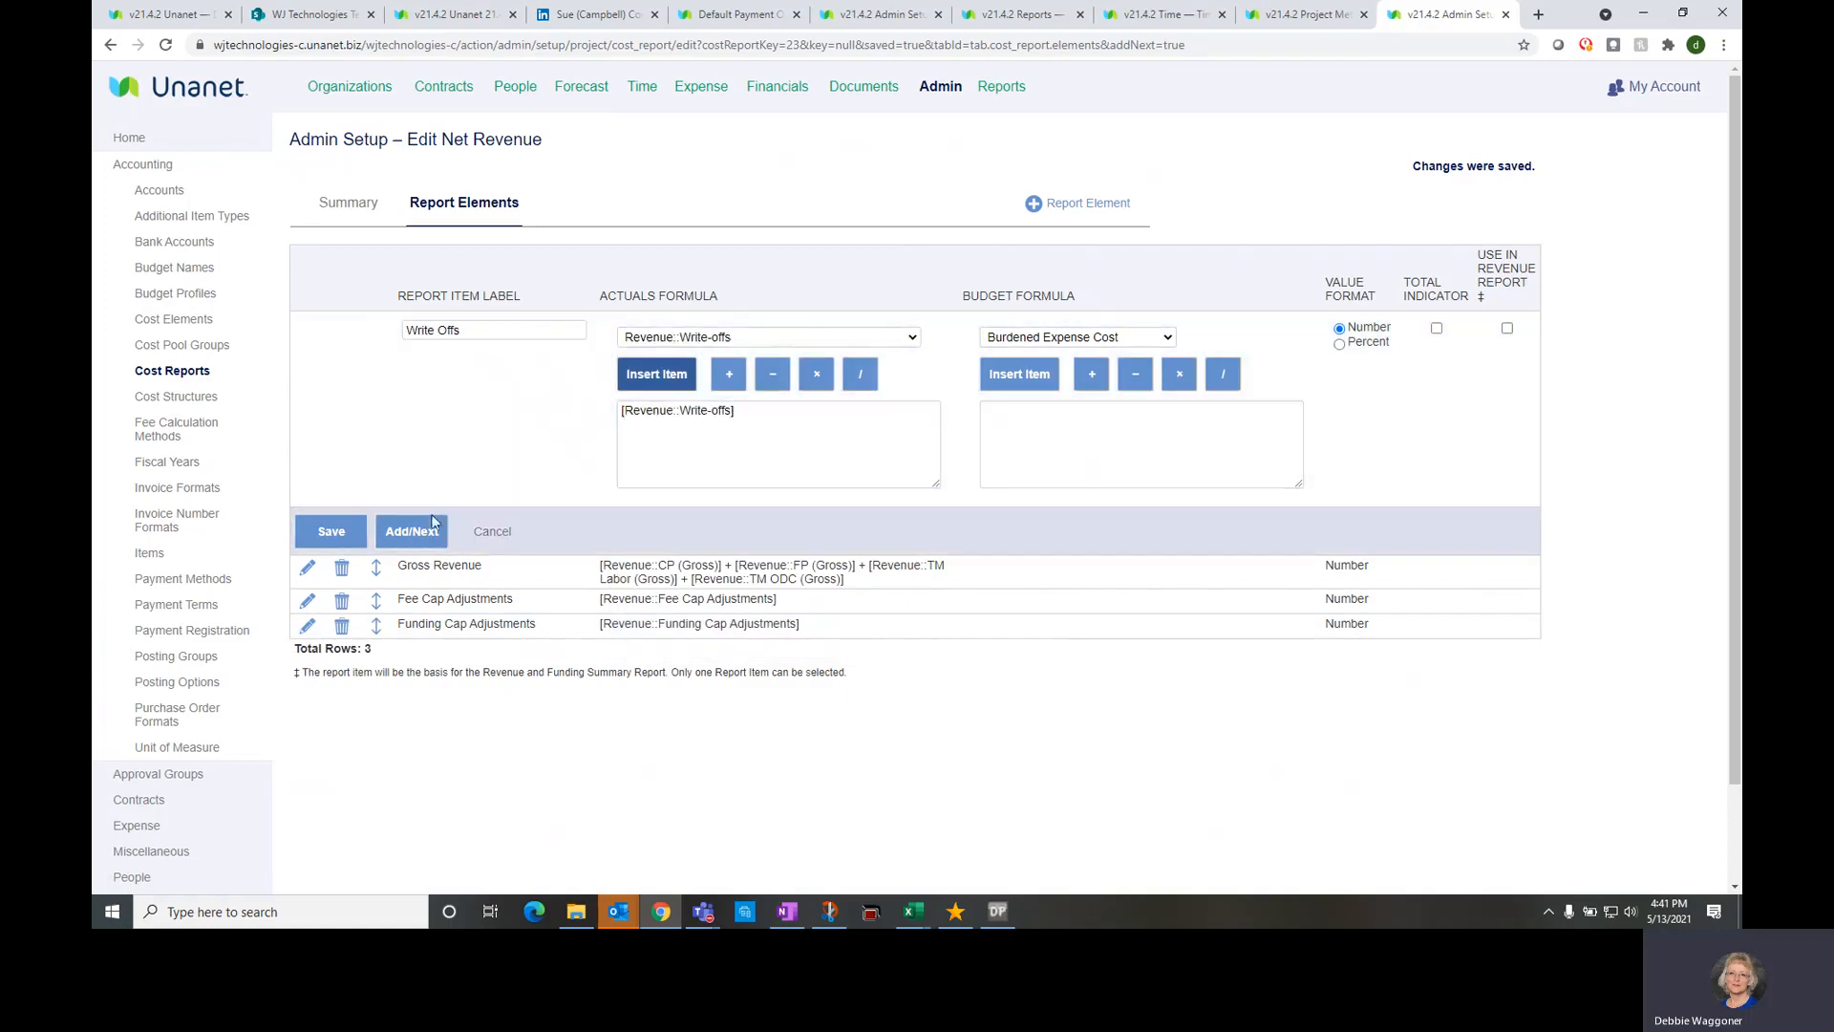
click(431, 529)
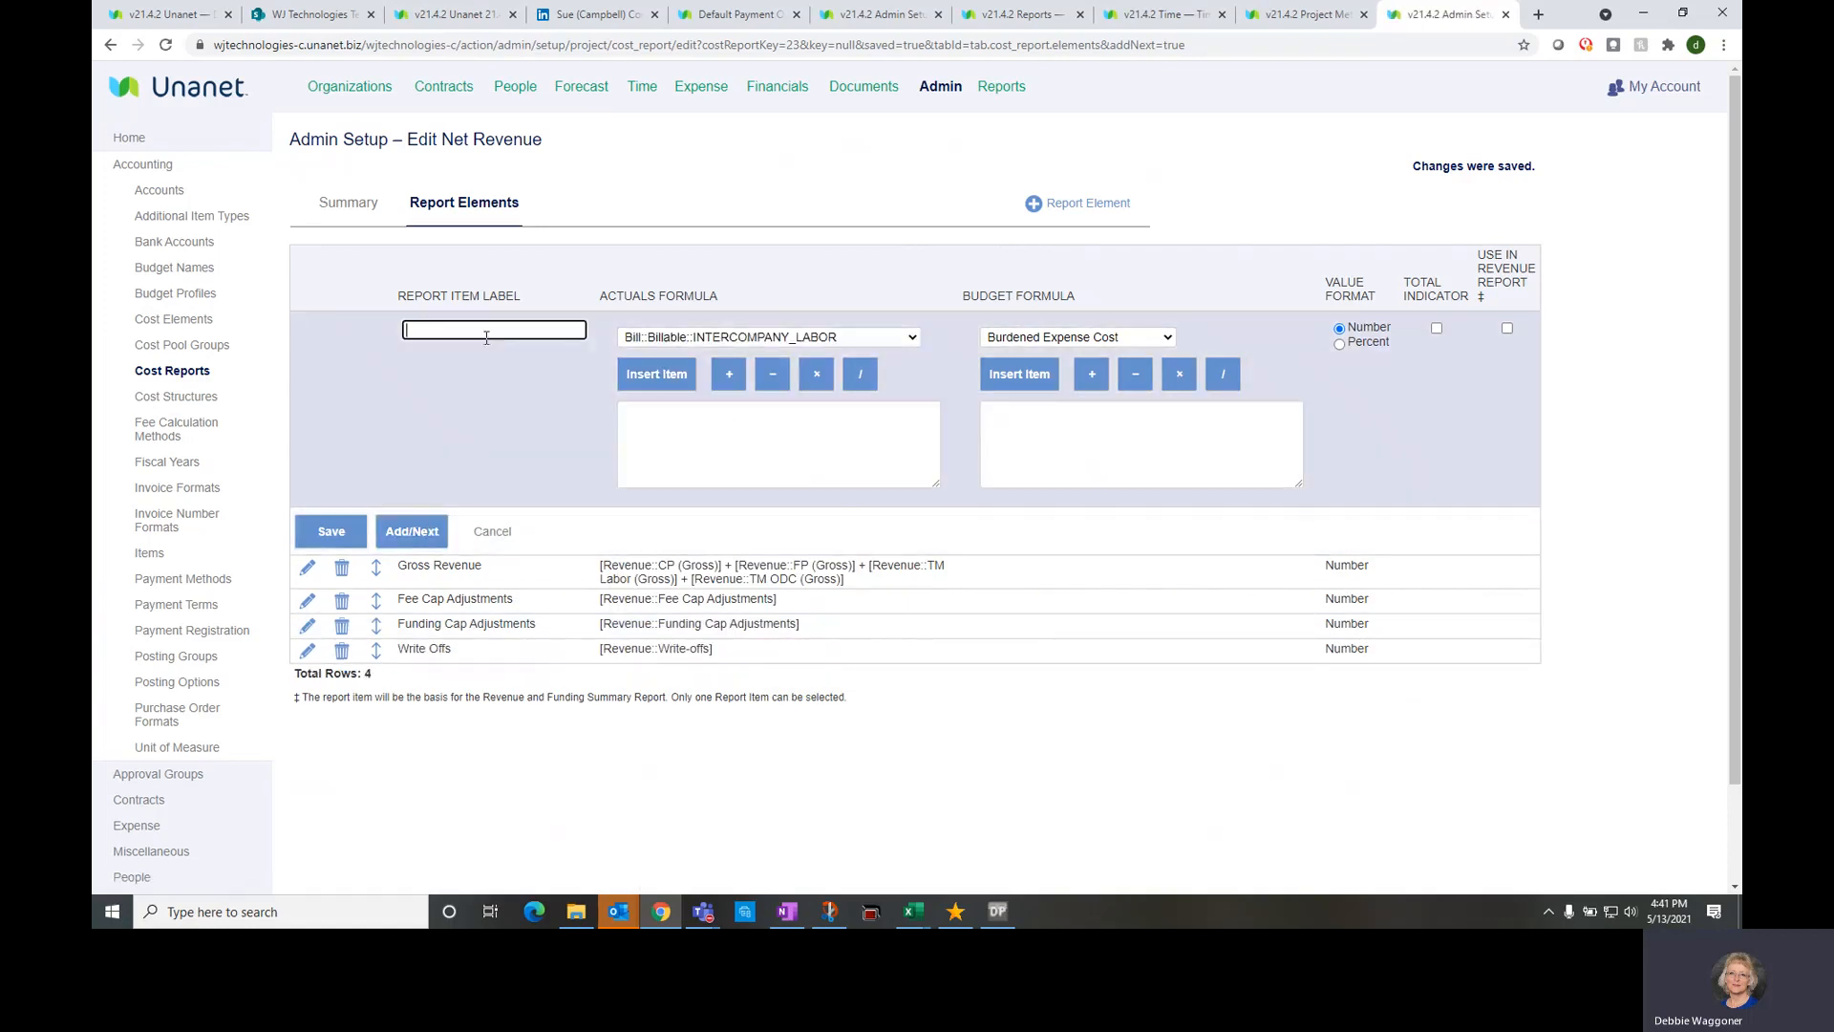
text(Net Revenue)
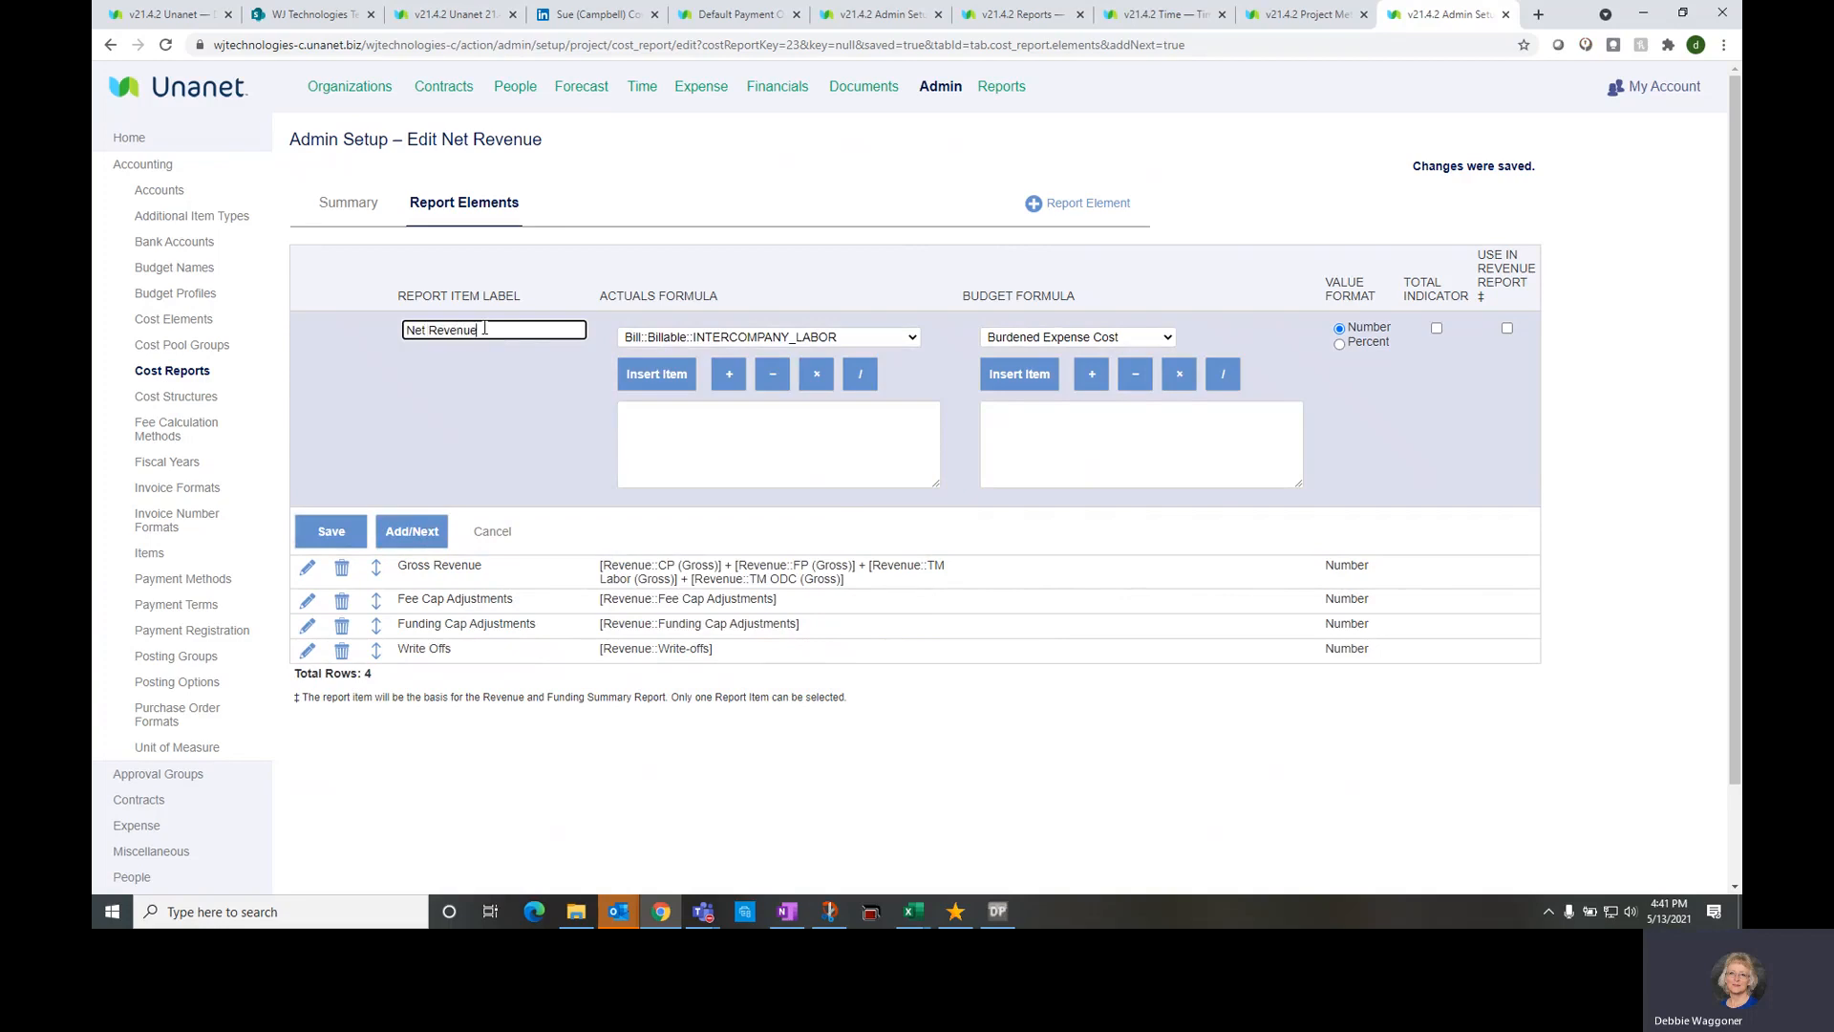
click(683, 342)
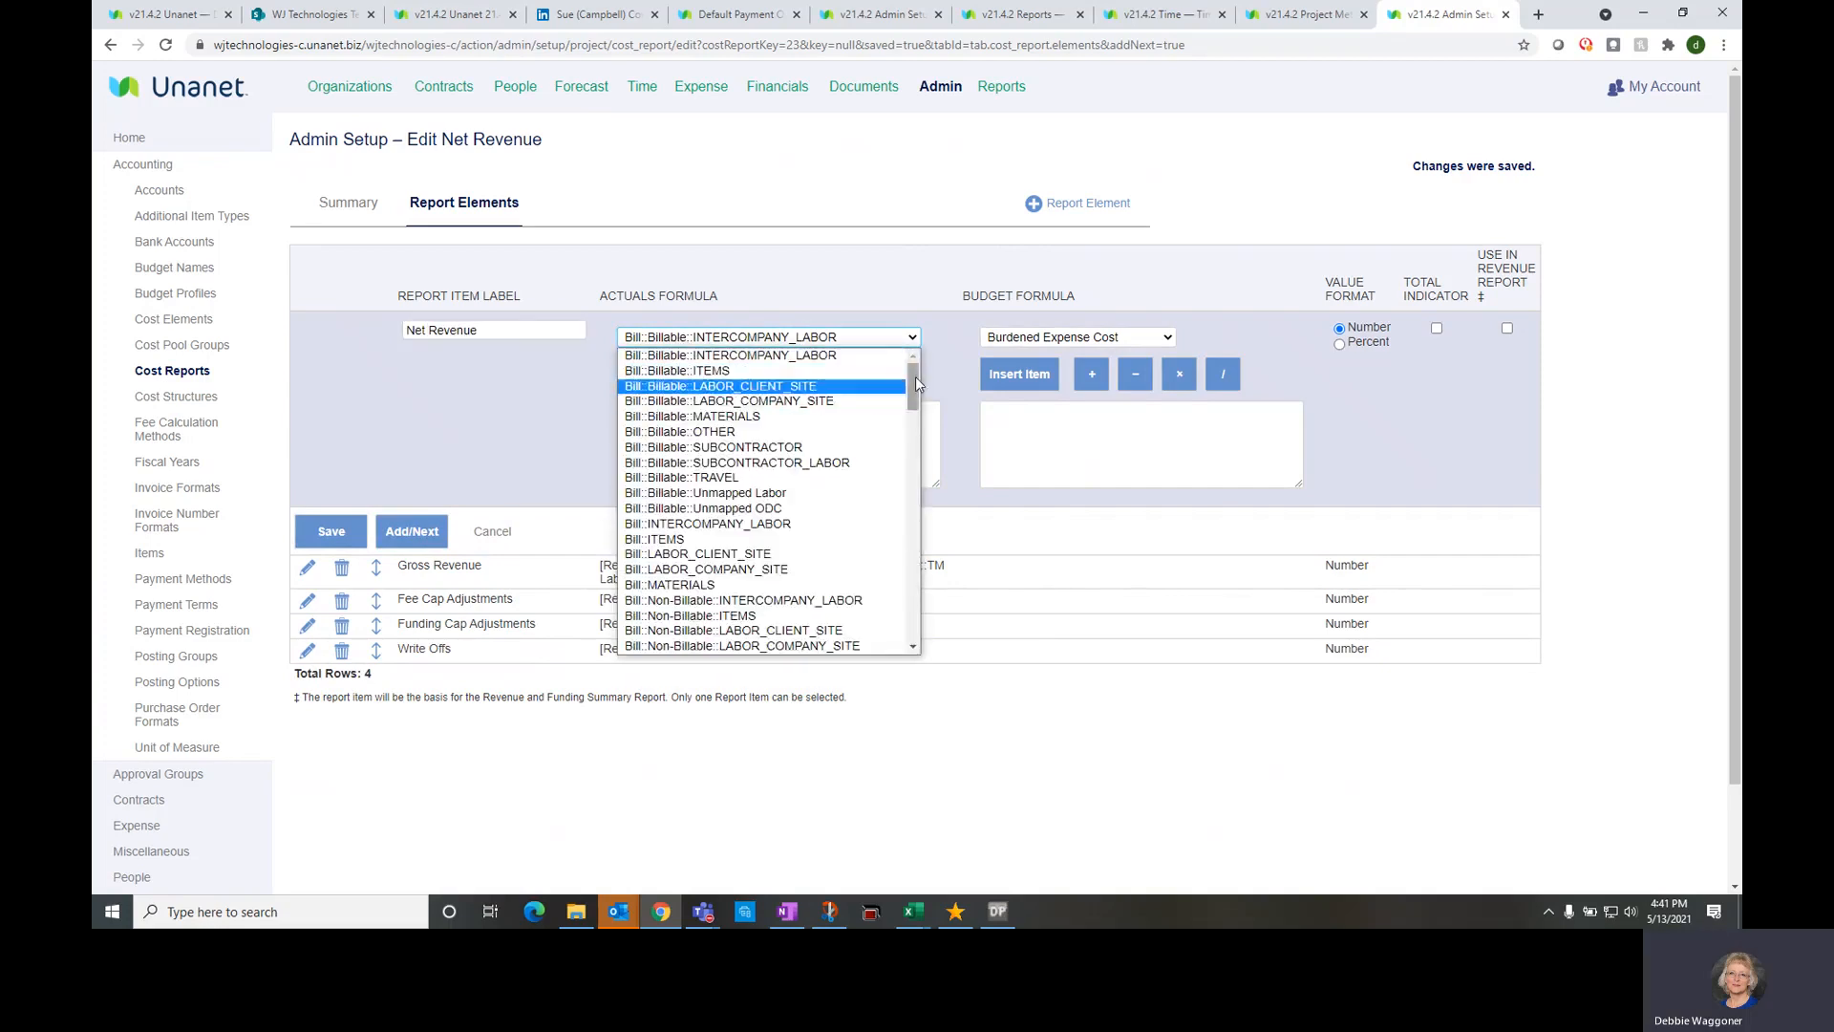
drag(912, 401, 908, 638)
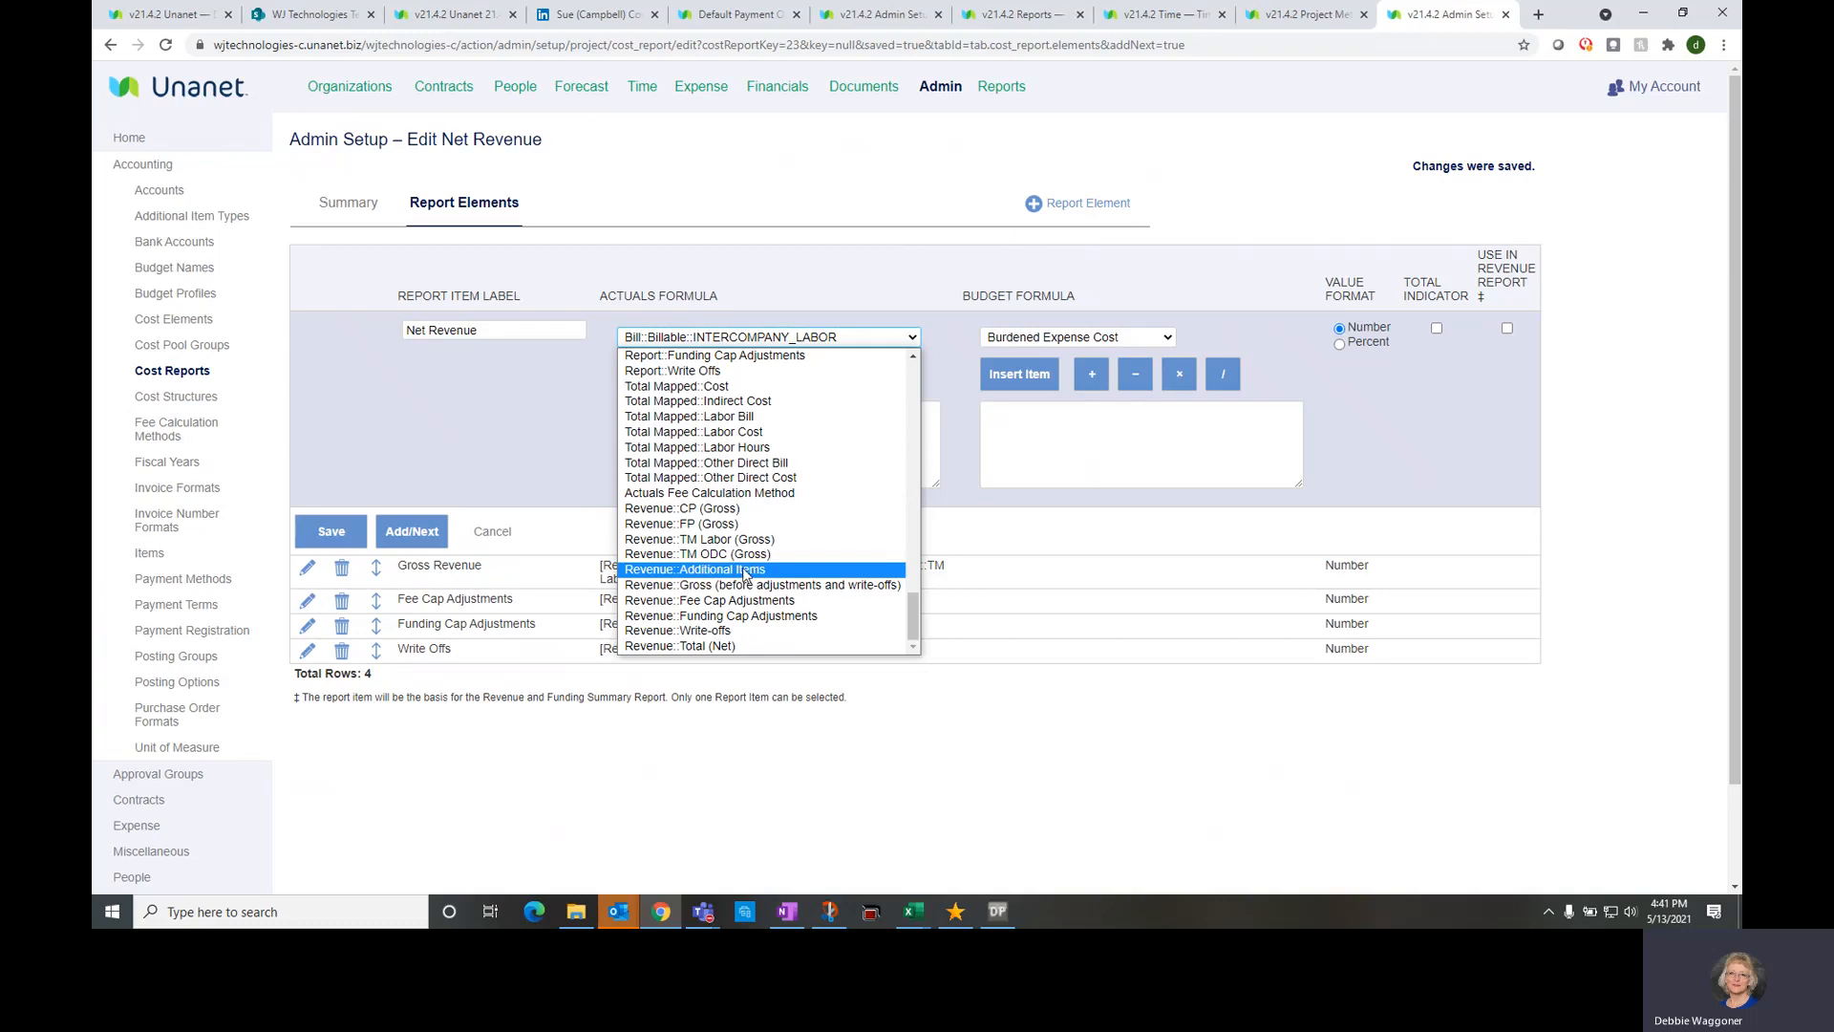
click(490, 329)
Label the new report element Additional Items, use Revenue::Additional Items as its actuals formula, and save it
drag(490, 330, 406, 341)
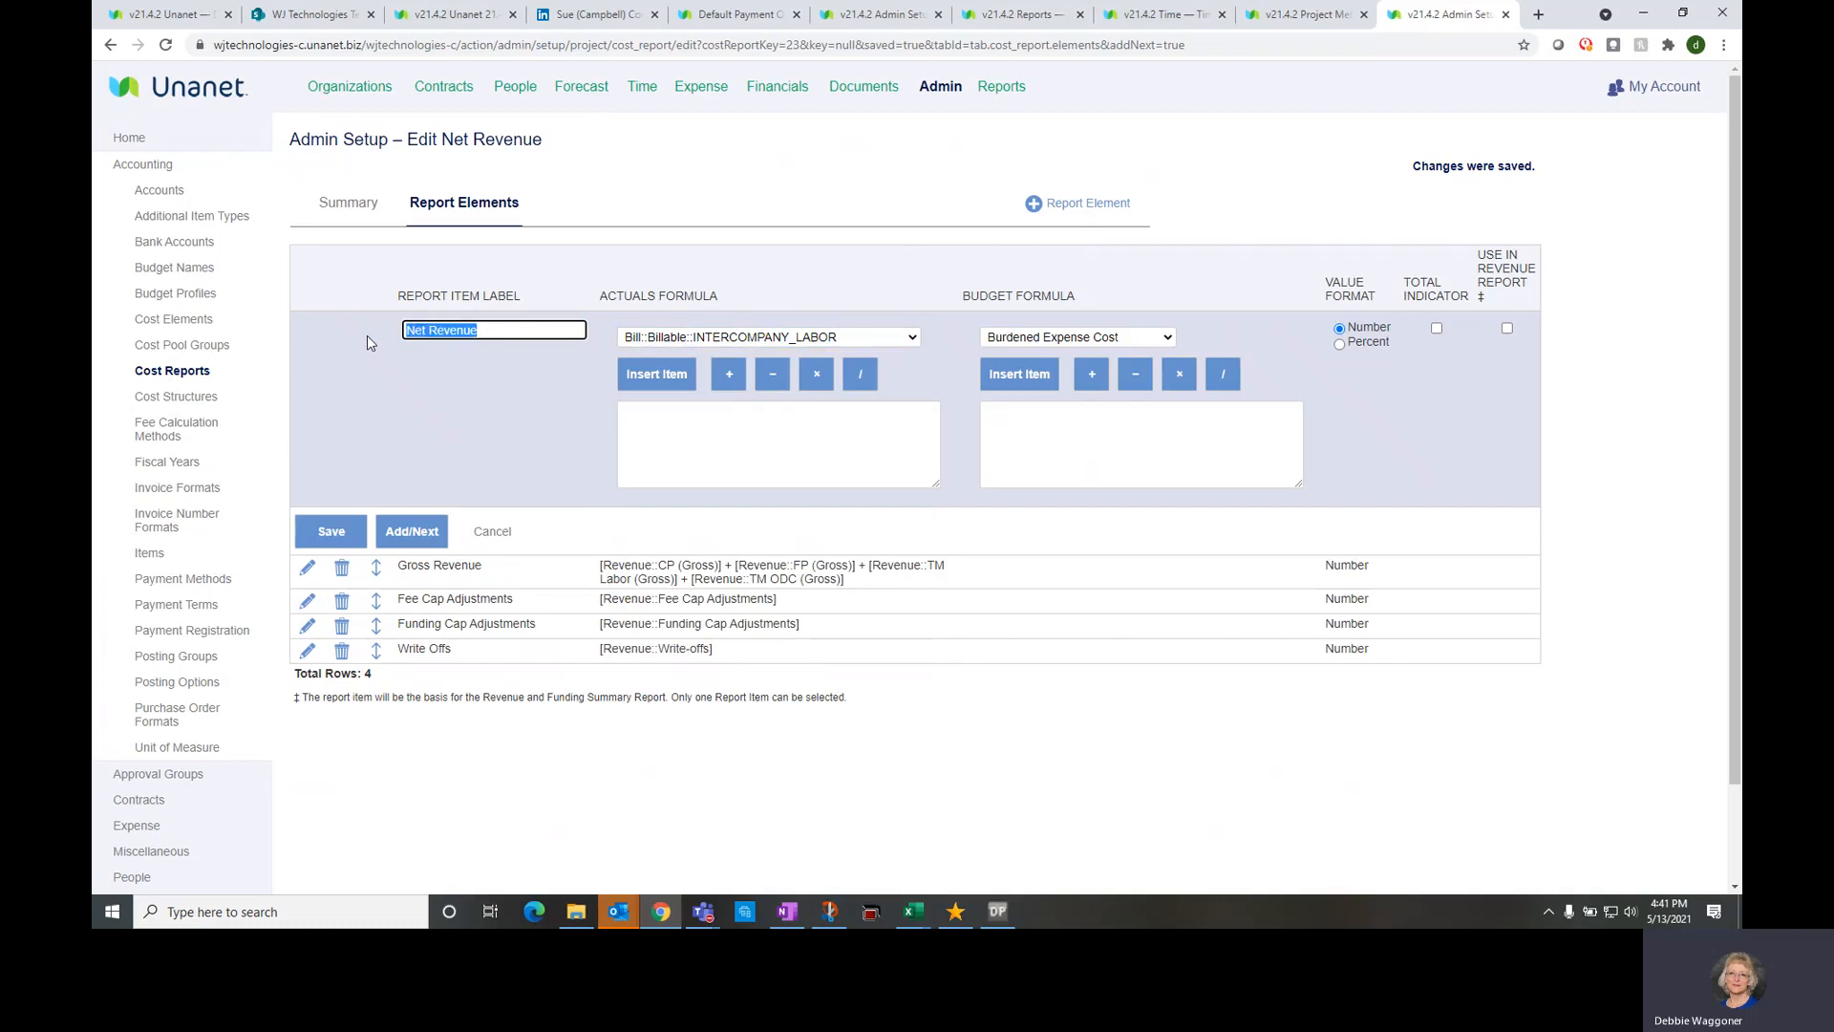
text(Additional Items)
click(627, 341)
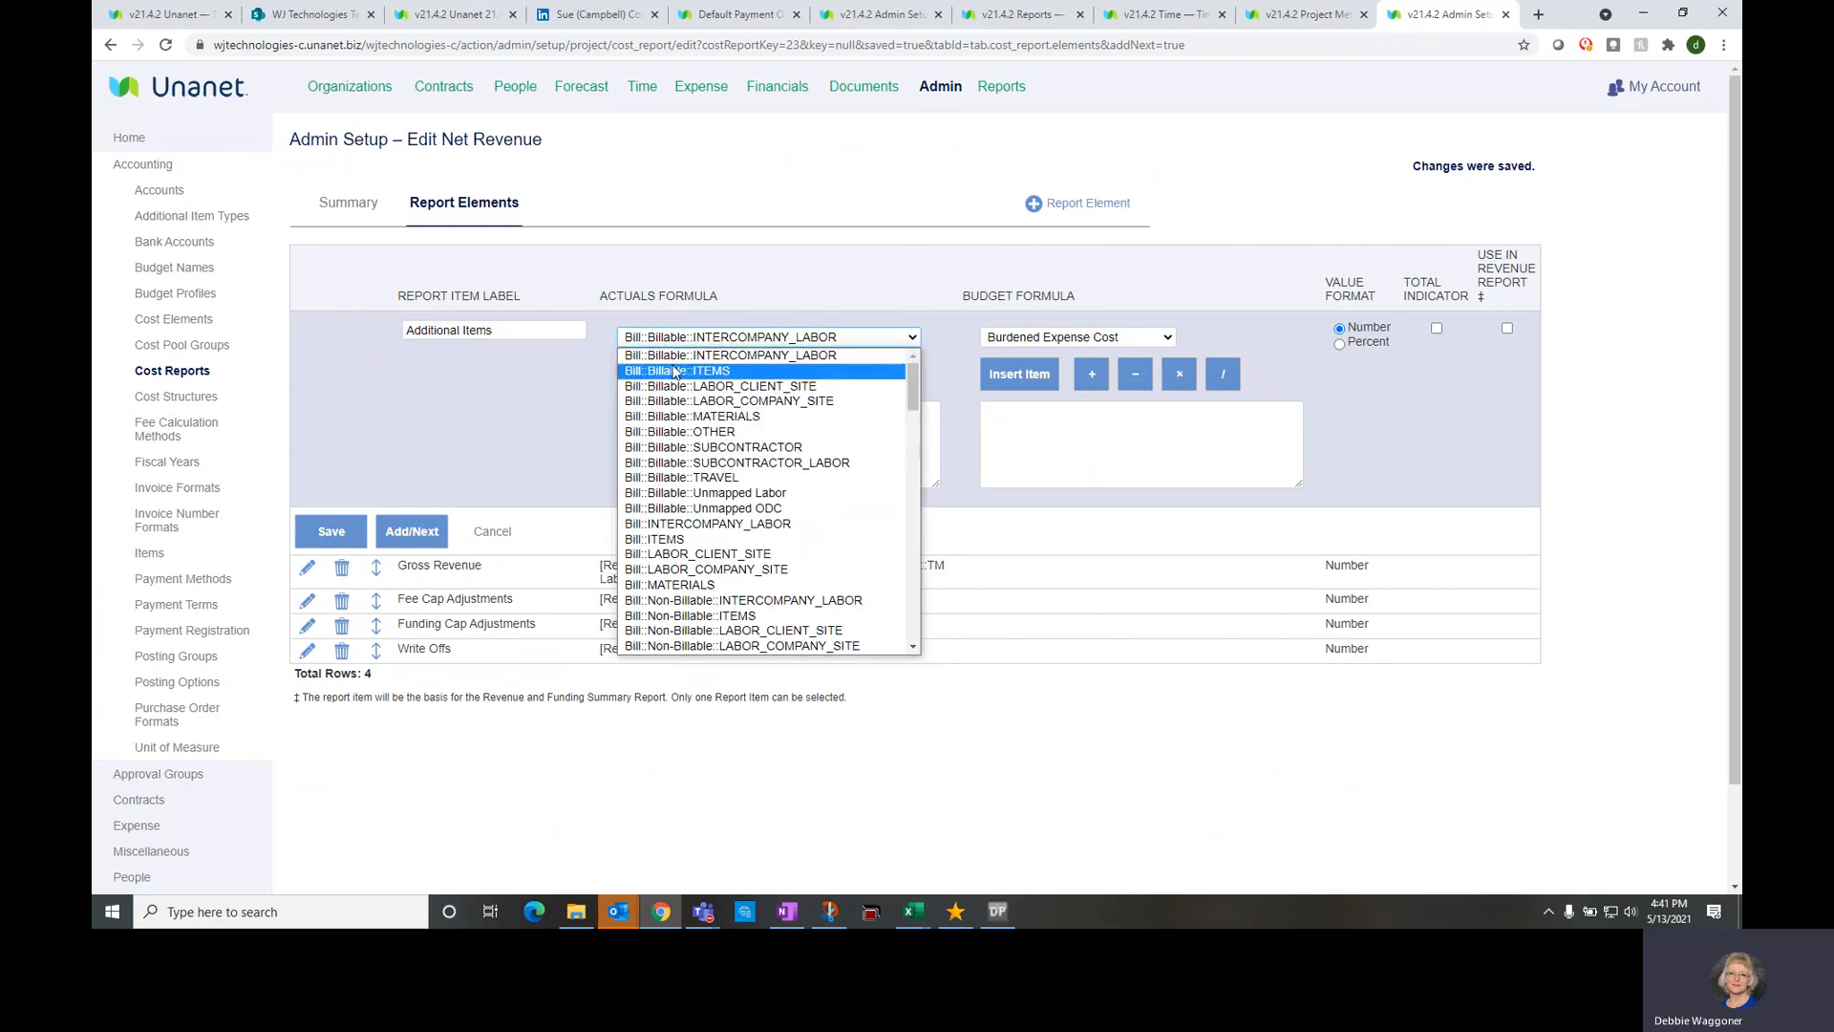
drag(911, 376, 910, 611)
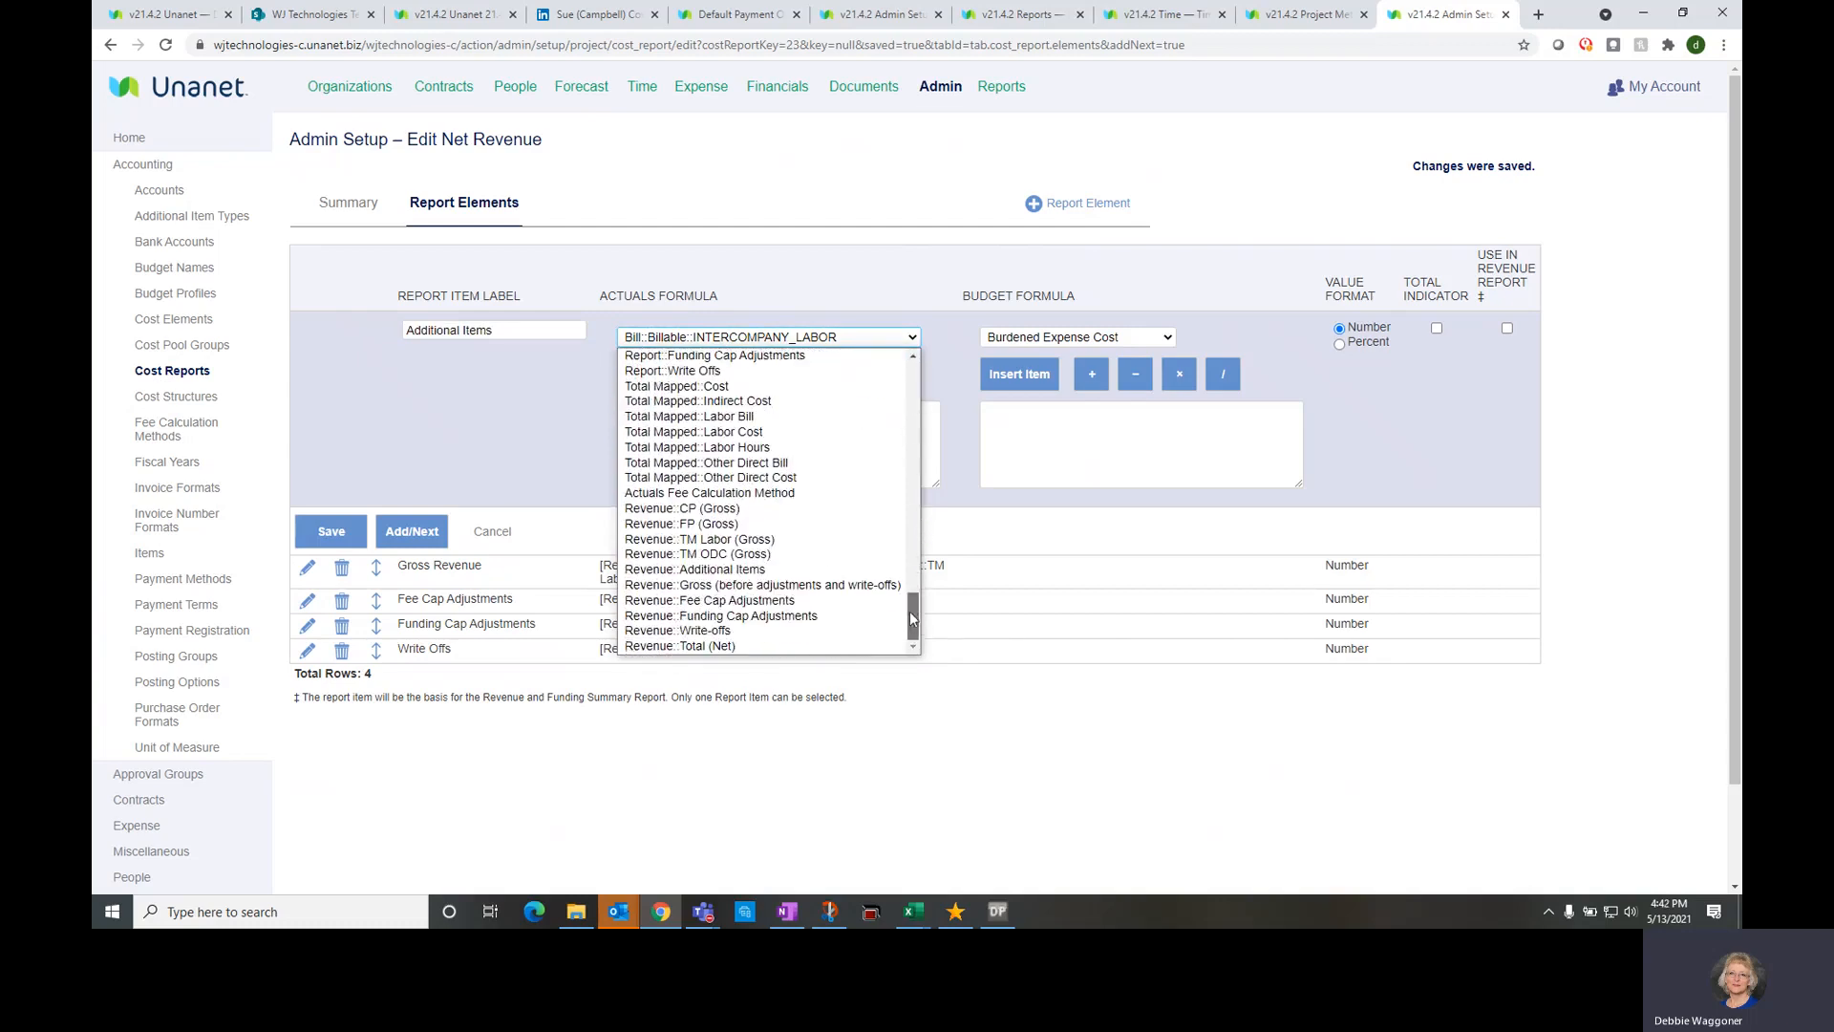
click(785, 575)
click(667, 382)
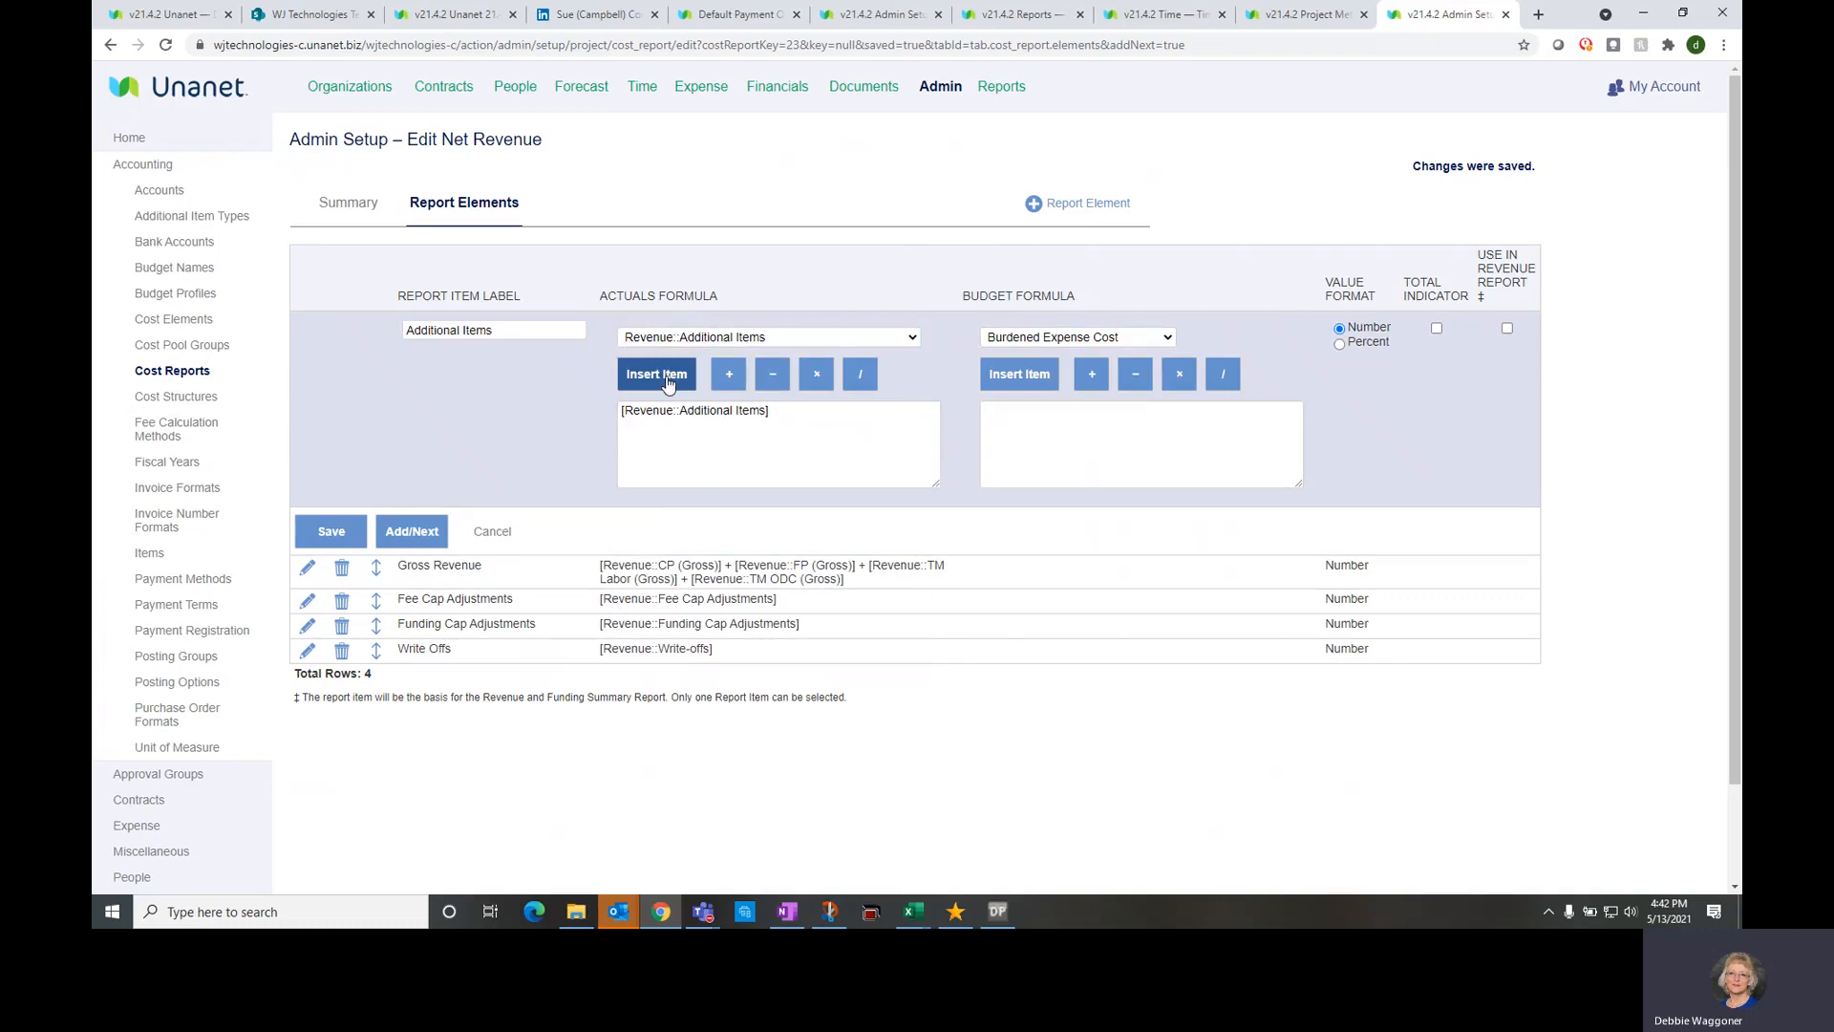
click(412, 531)
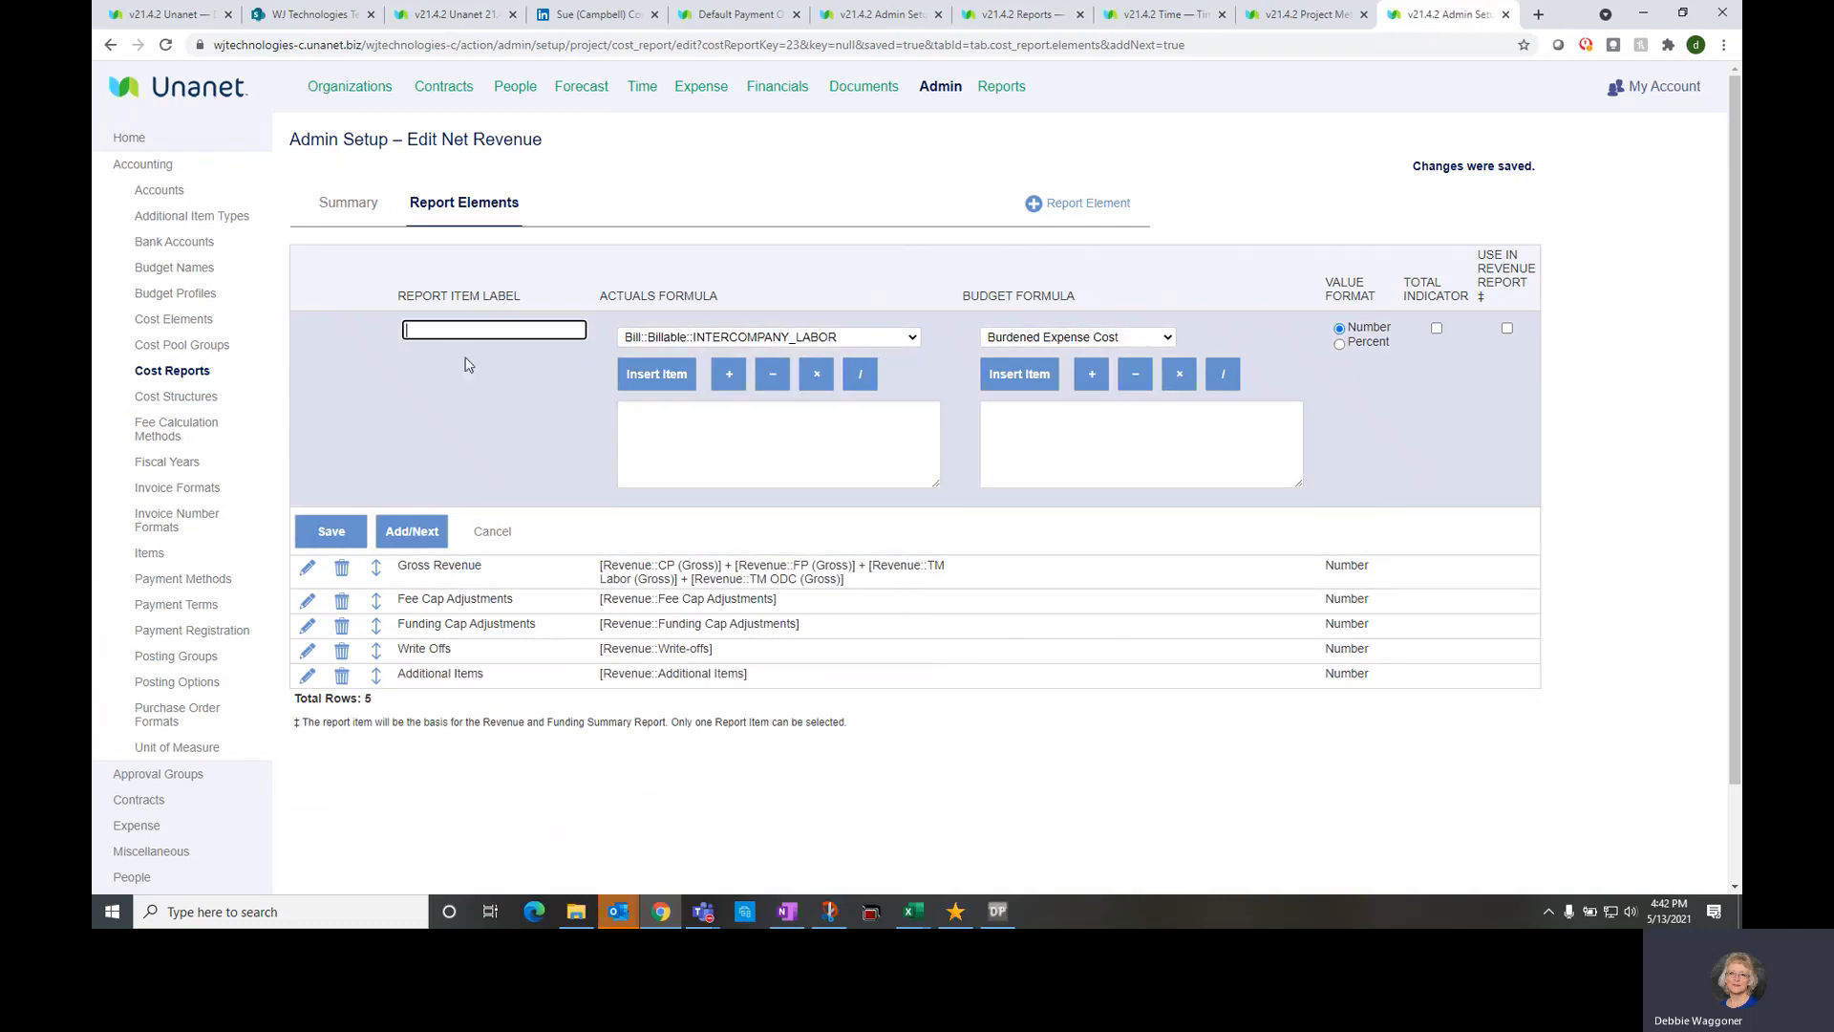
Add a final report element labelled Net Revenue with actuals formula Revenue::Total (Net) and save it
text(Net Revenue)
click(894, 340)
drag(910, 373, 909, 626)
scroll(900, 632, down, 15)
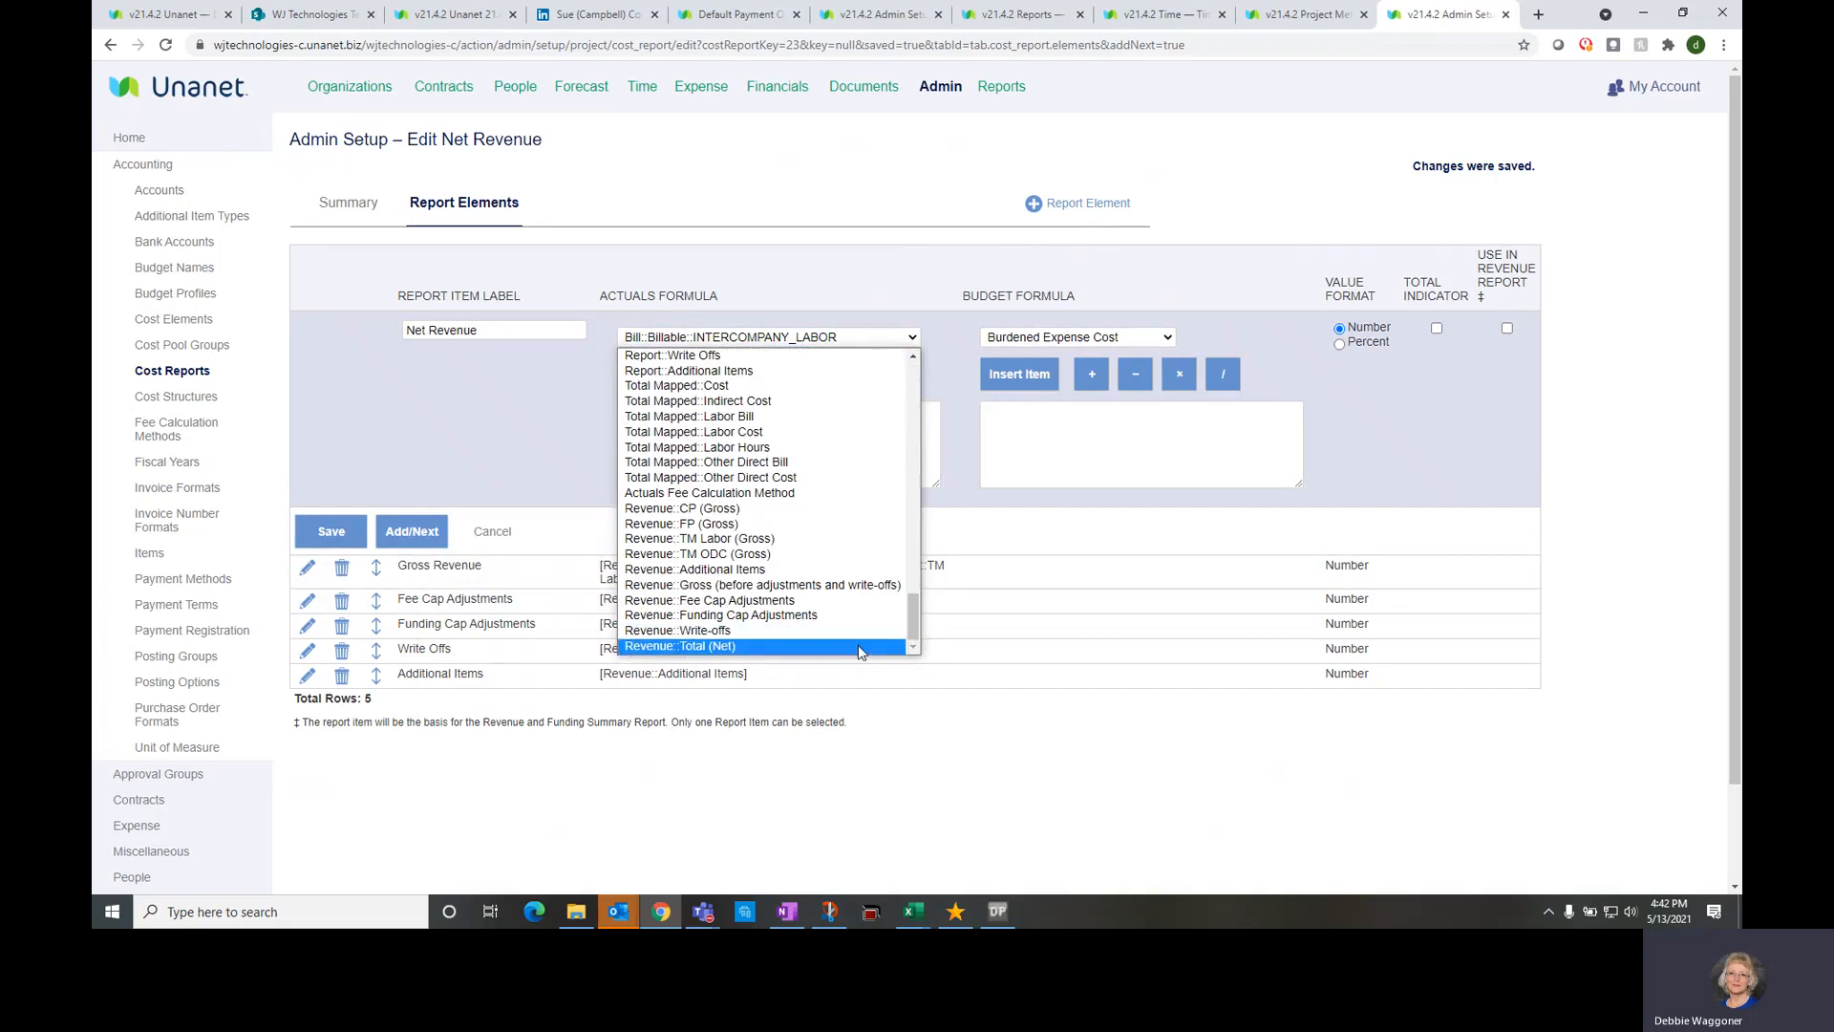
click(860, 650)
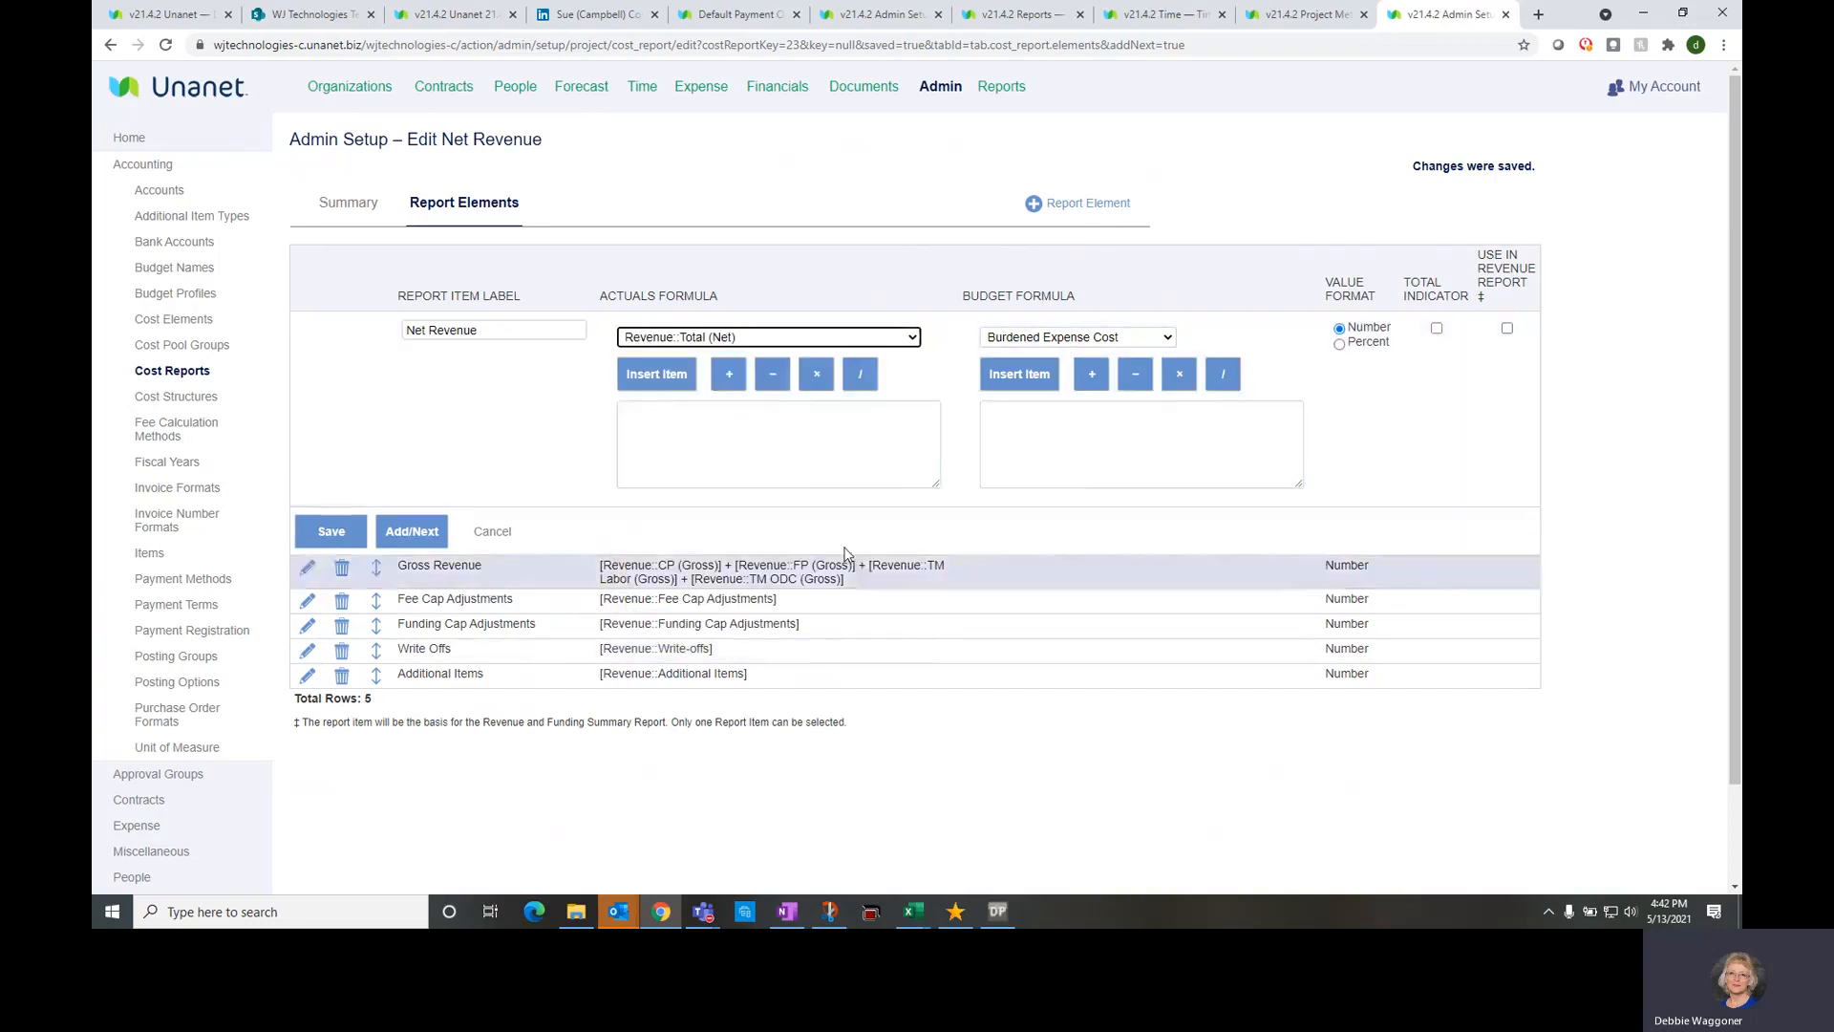
click(677, 379)
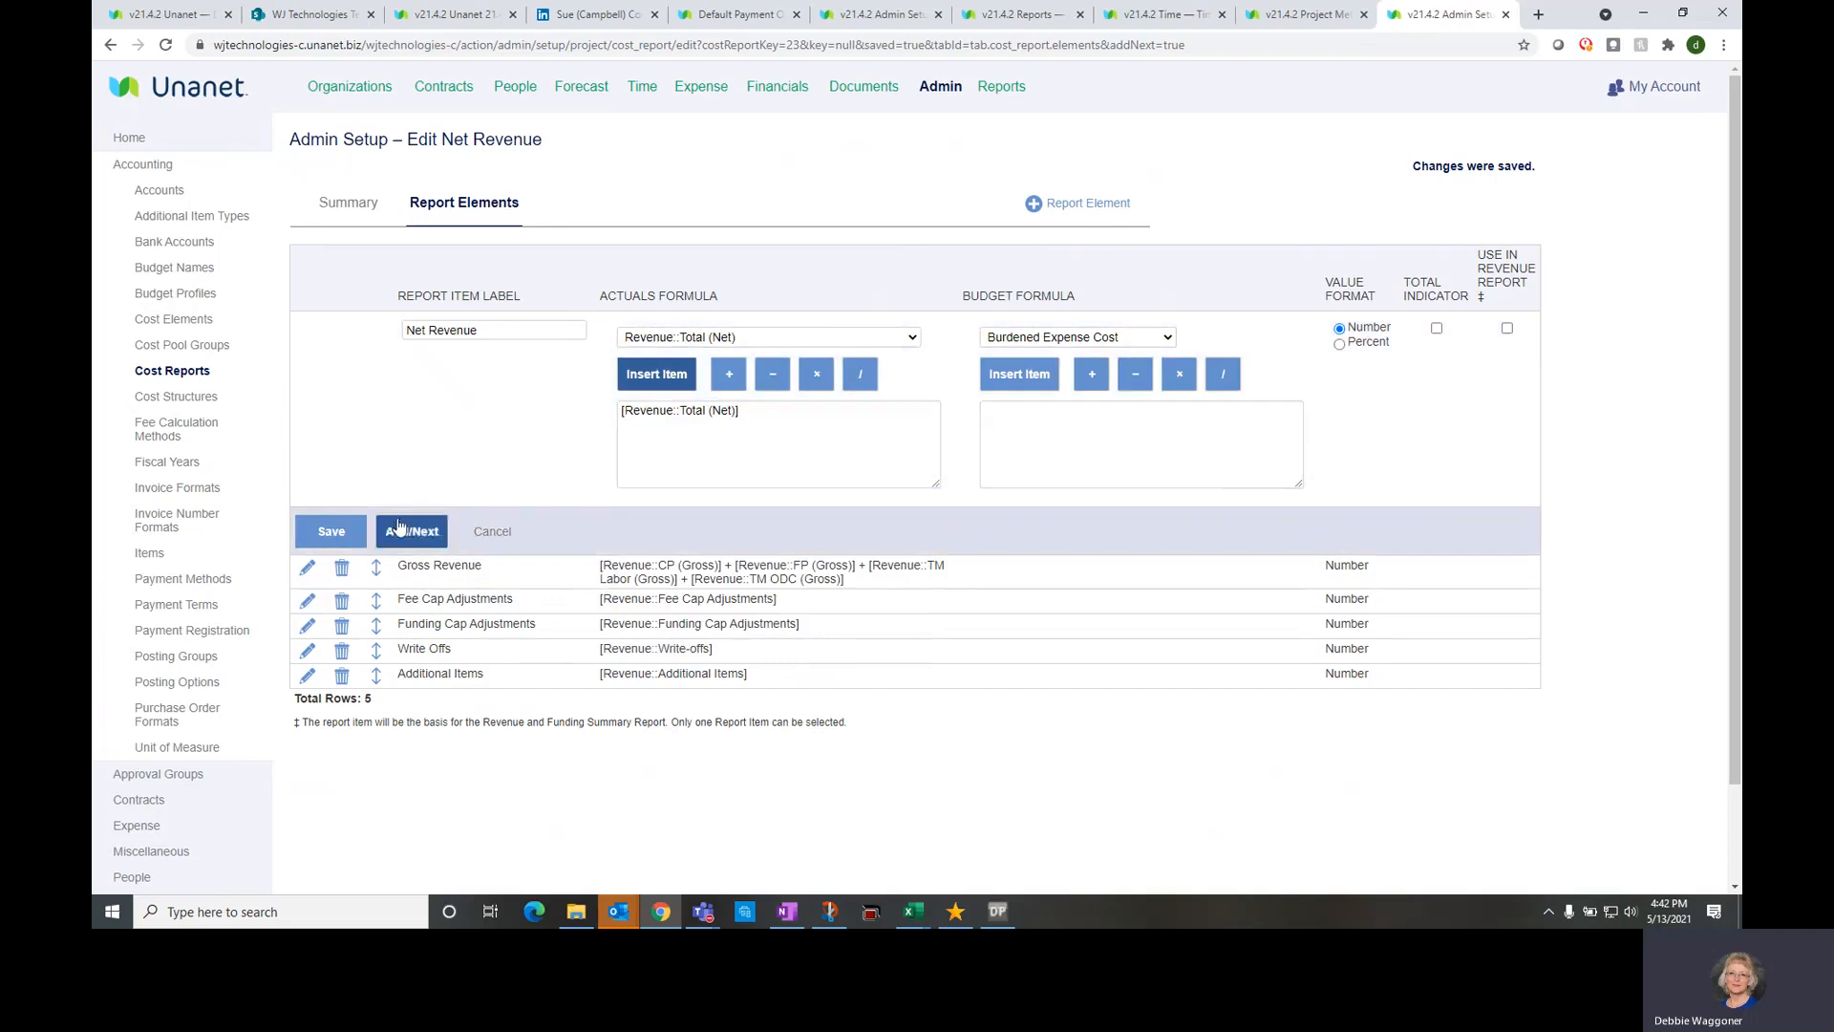
click(336, 530)
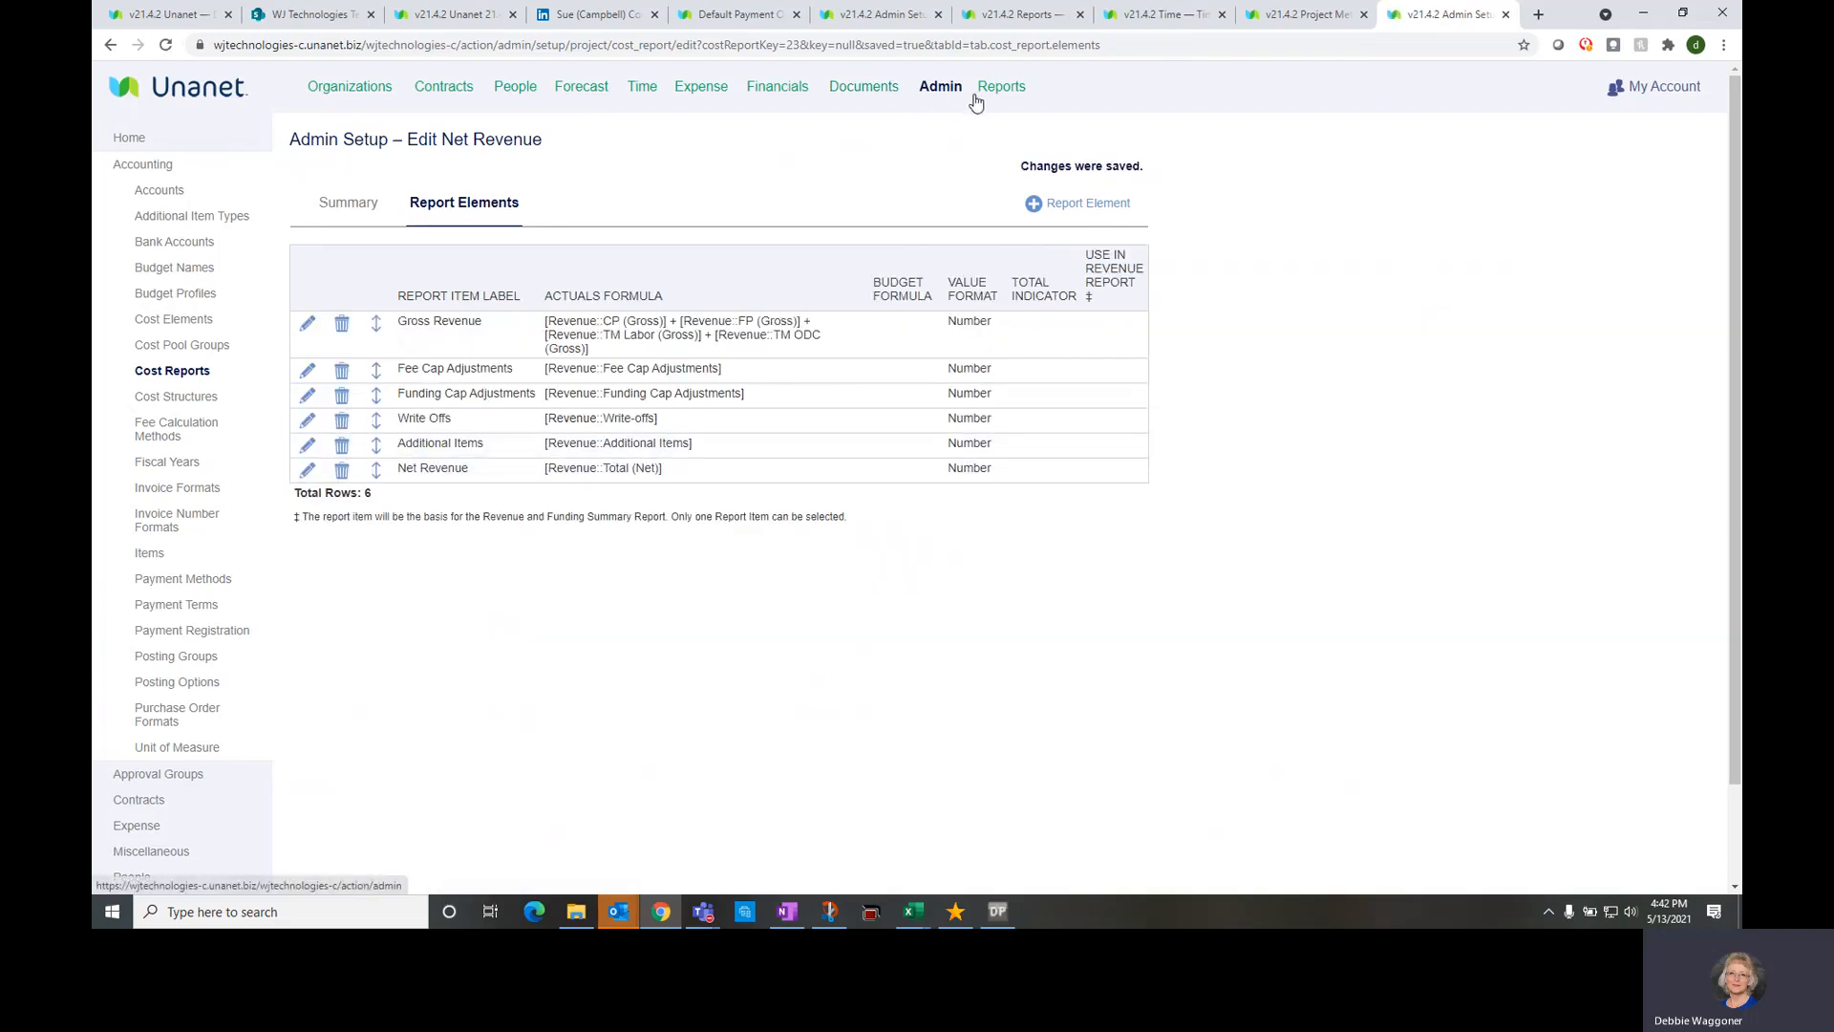
Open the criteria for the Project Cost Summary (JSR) report from the reports dashboard
mouse_move(996, 86)
click(995, 128)
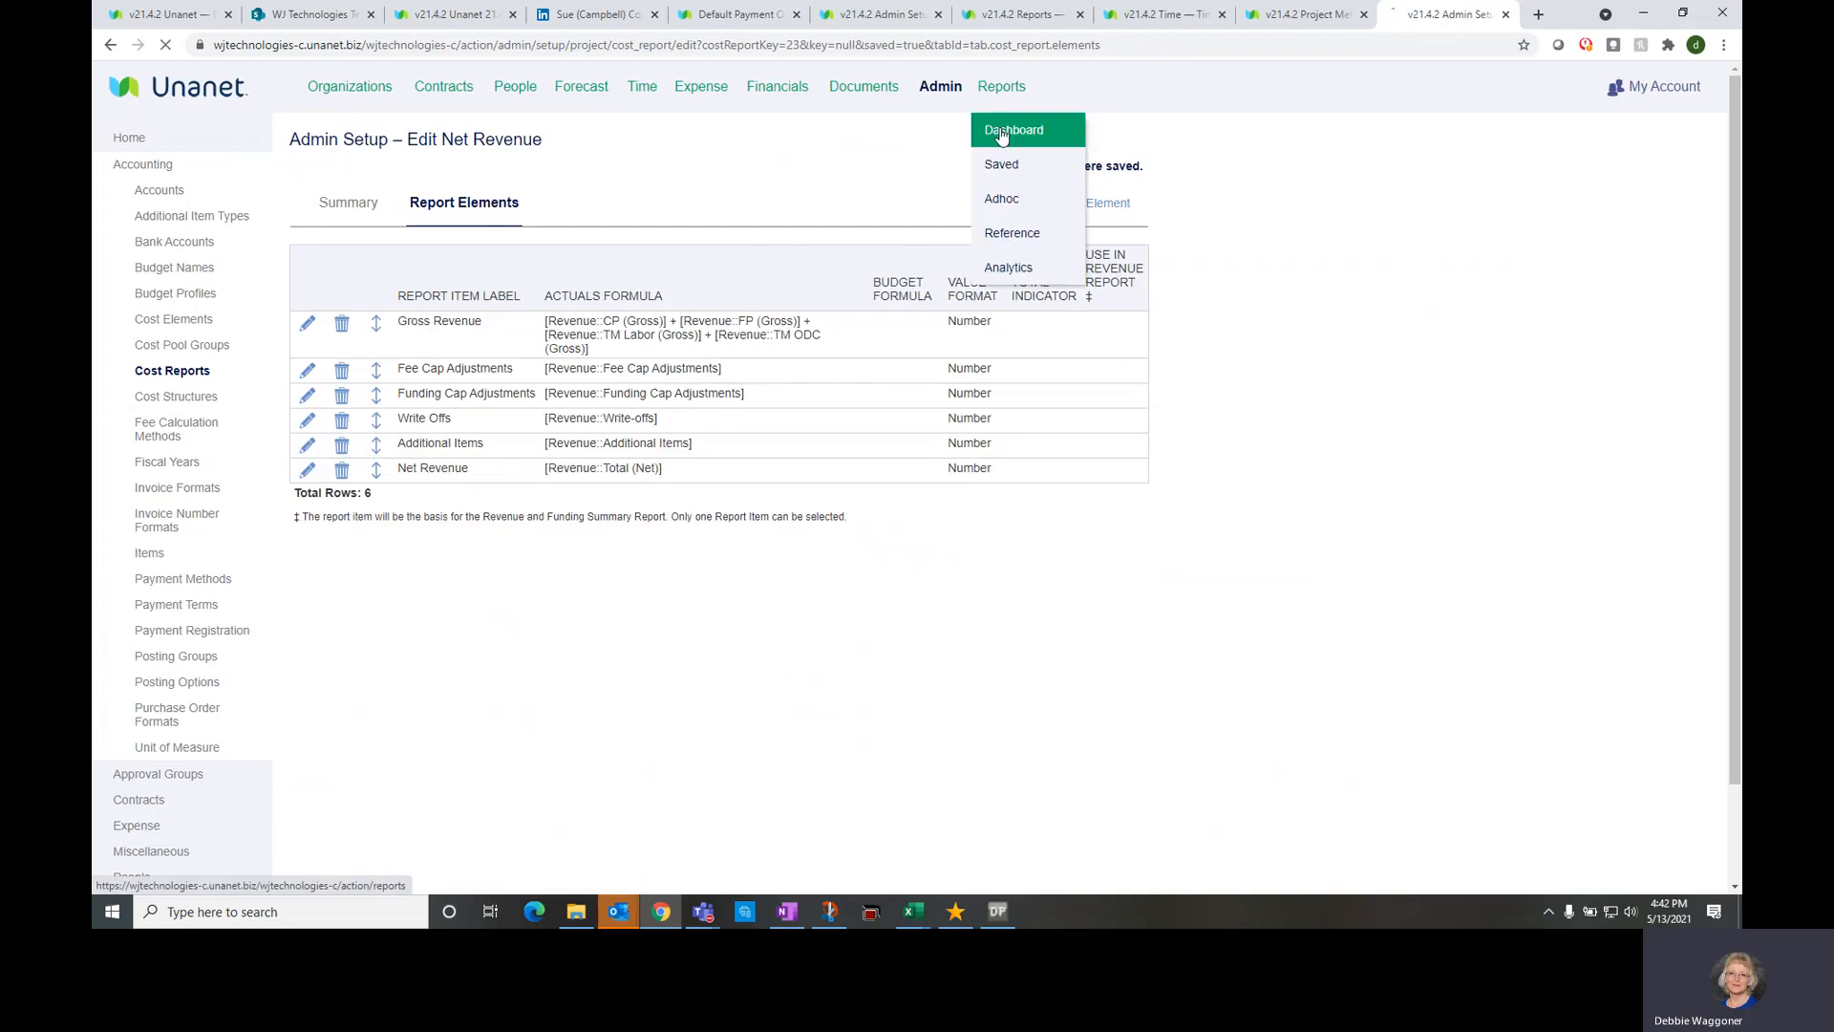
click(900, 697)
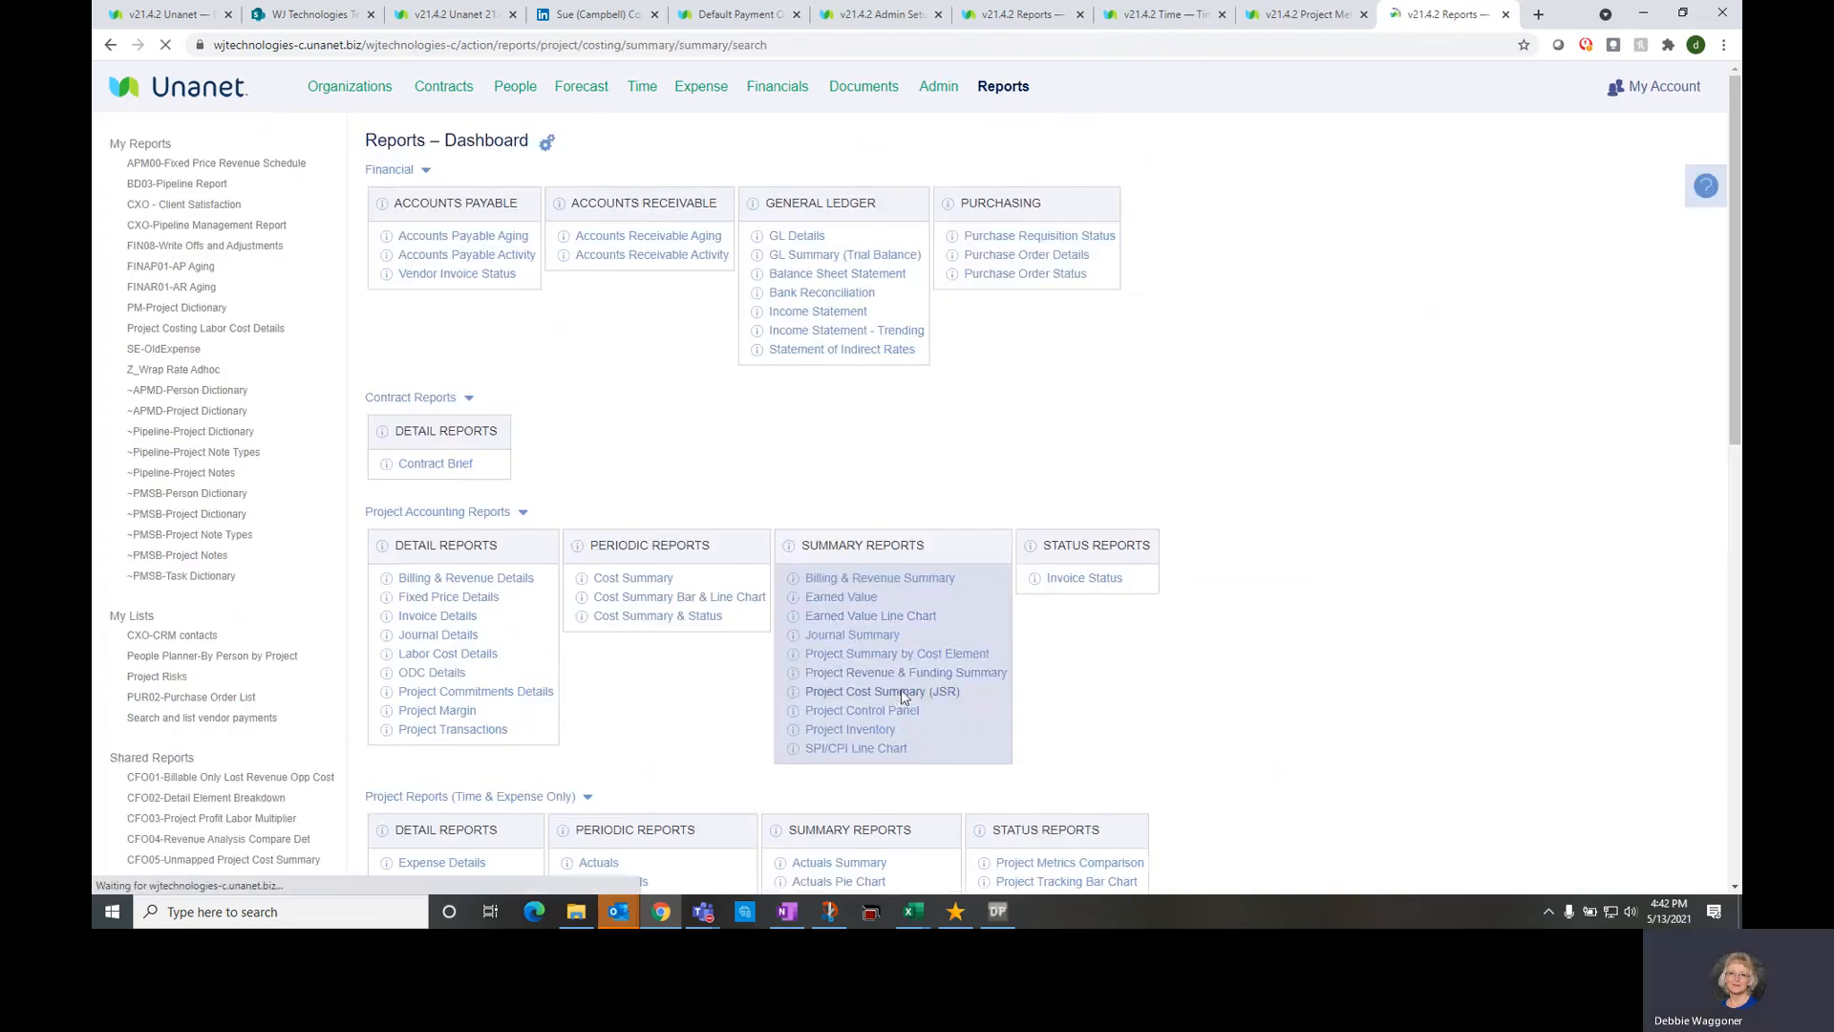
Filter the report's projects by project code % and select a single business development project for CUSTOMER-1
click(454, 320)
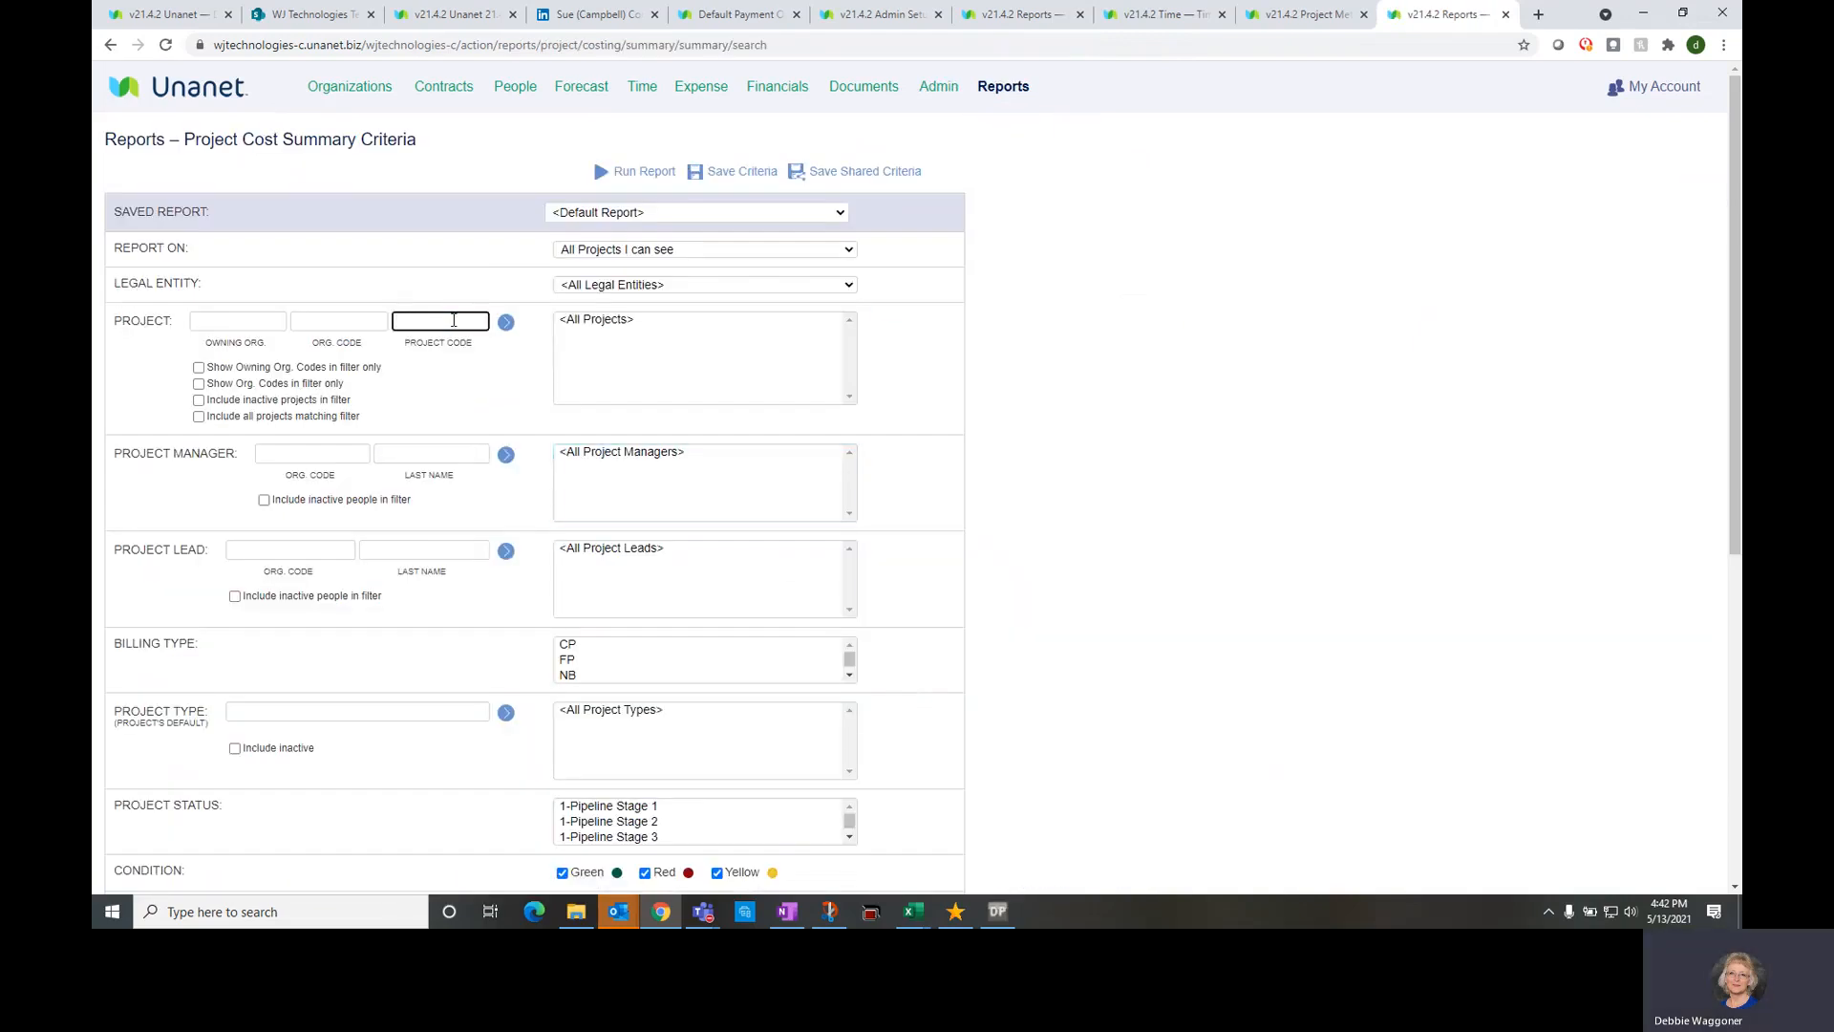
text(%)
click(505, 322)
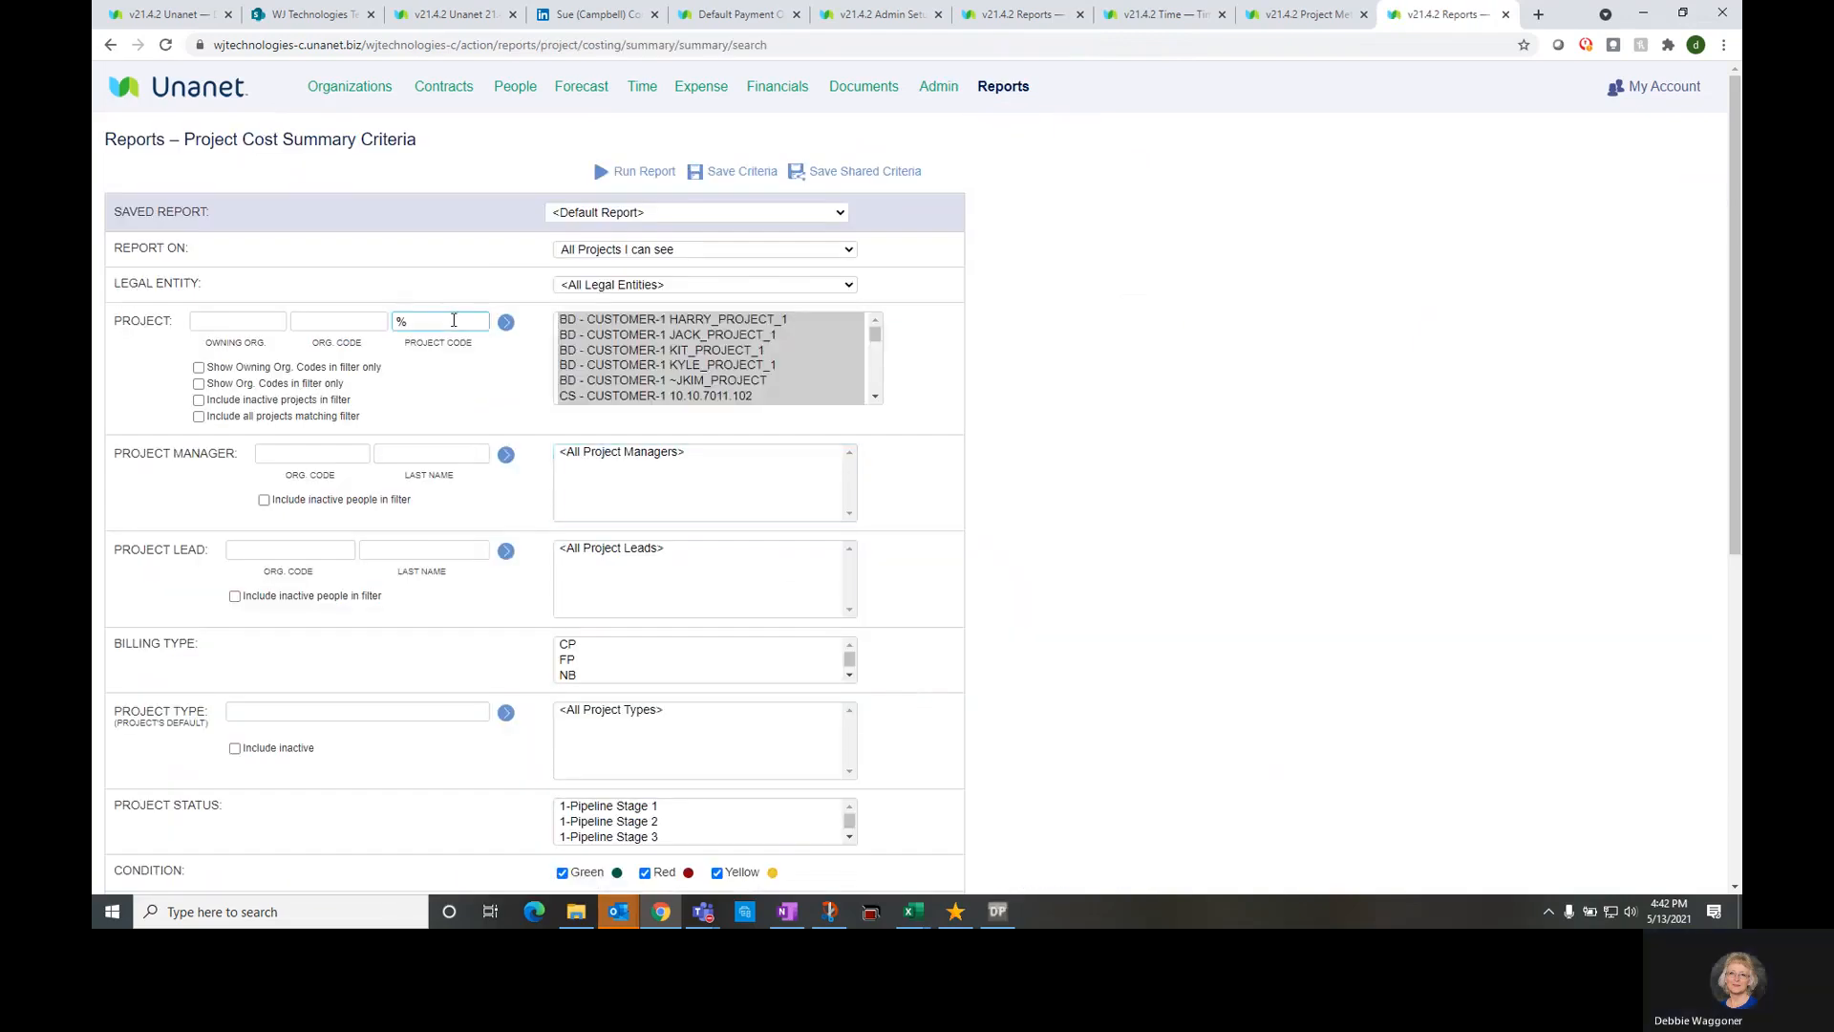
click(667, 367)
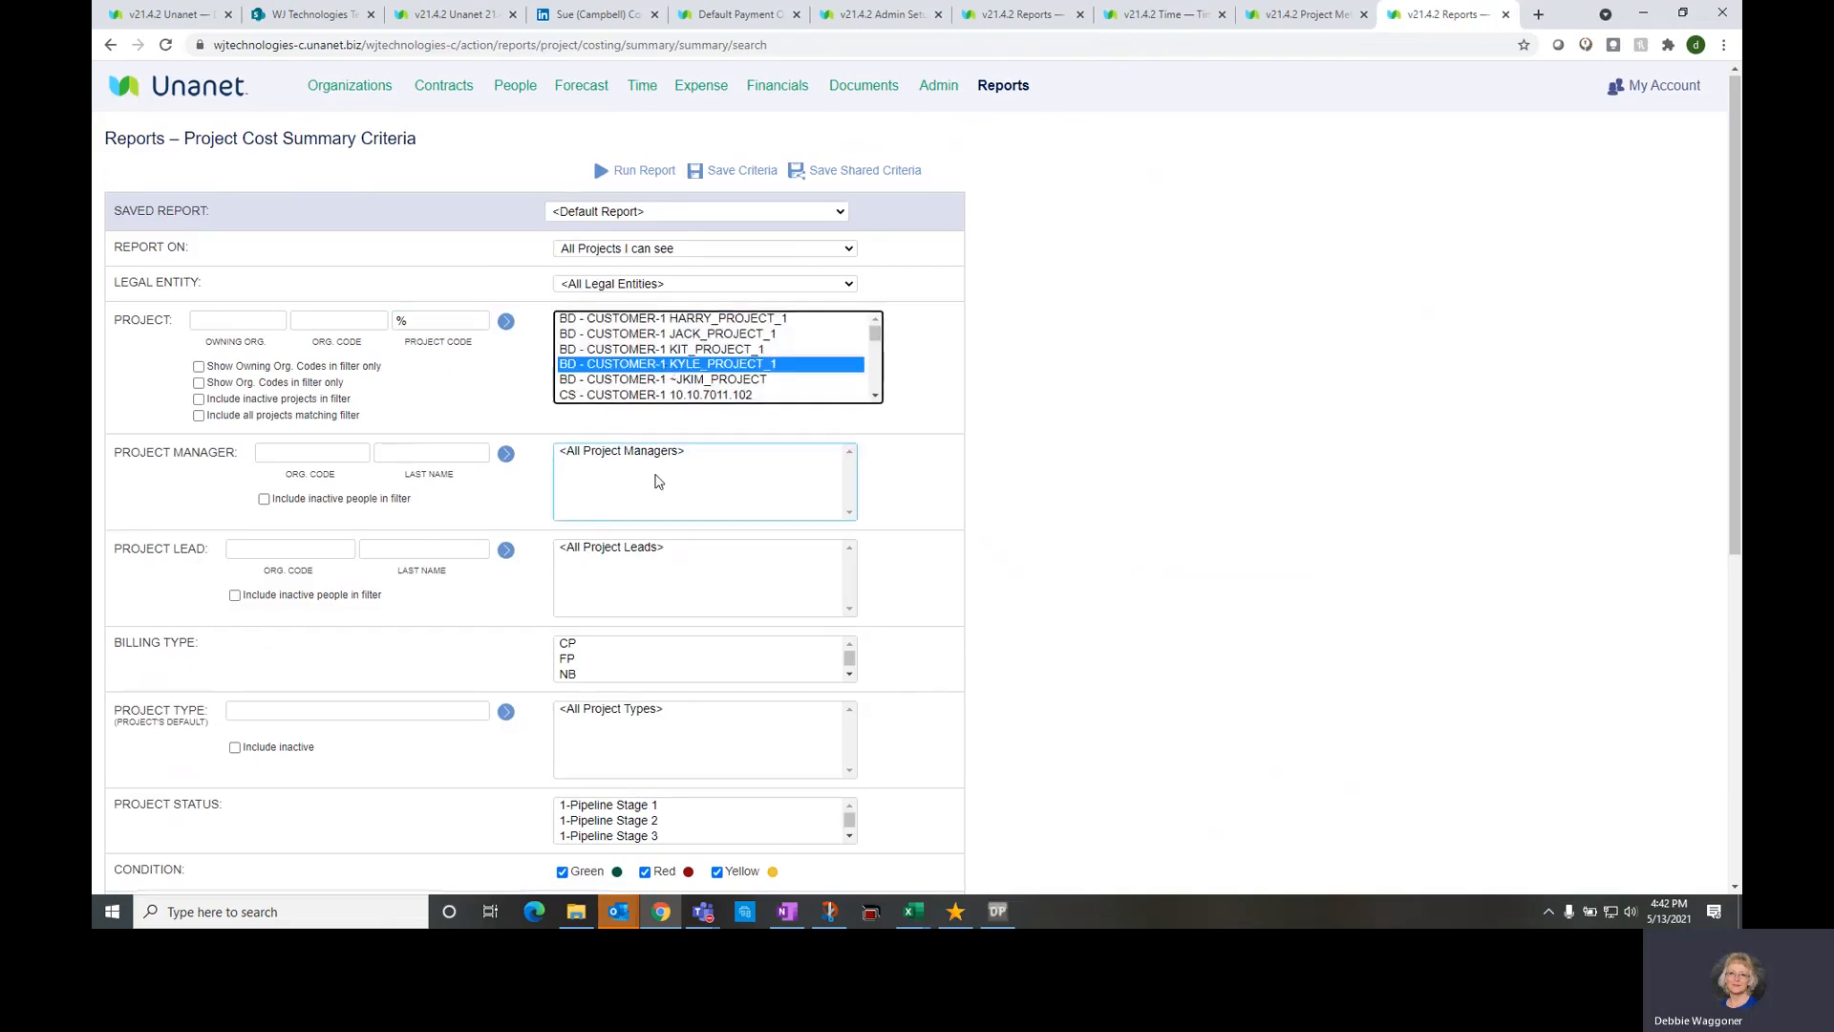
Base the report on the Net Revenue cost report and use the Actual indirect cost rate
scroll(656, 473, down, 5)
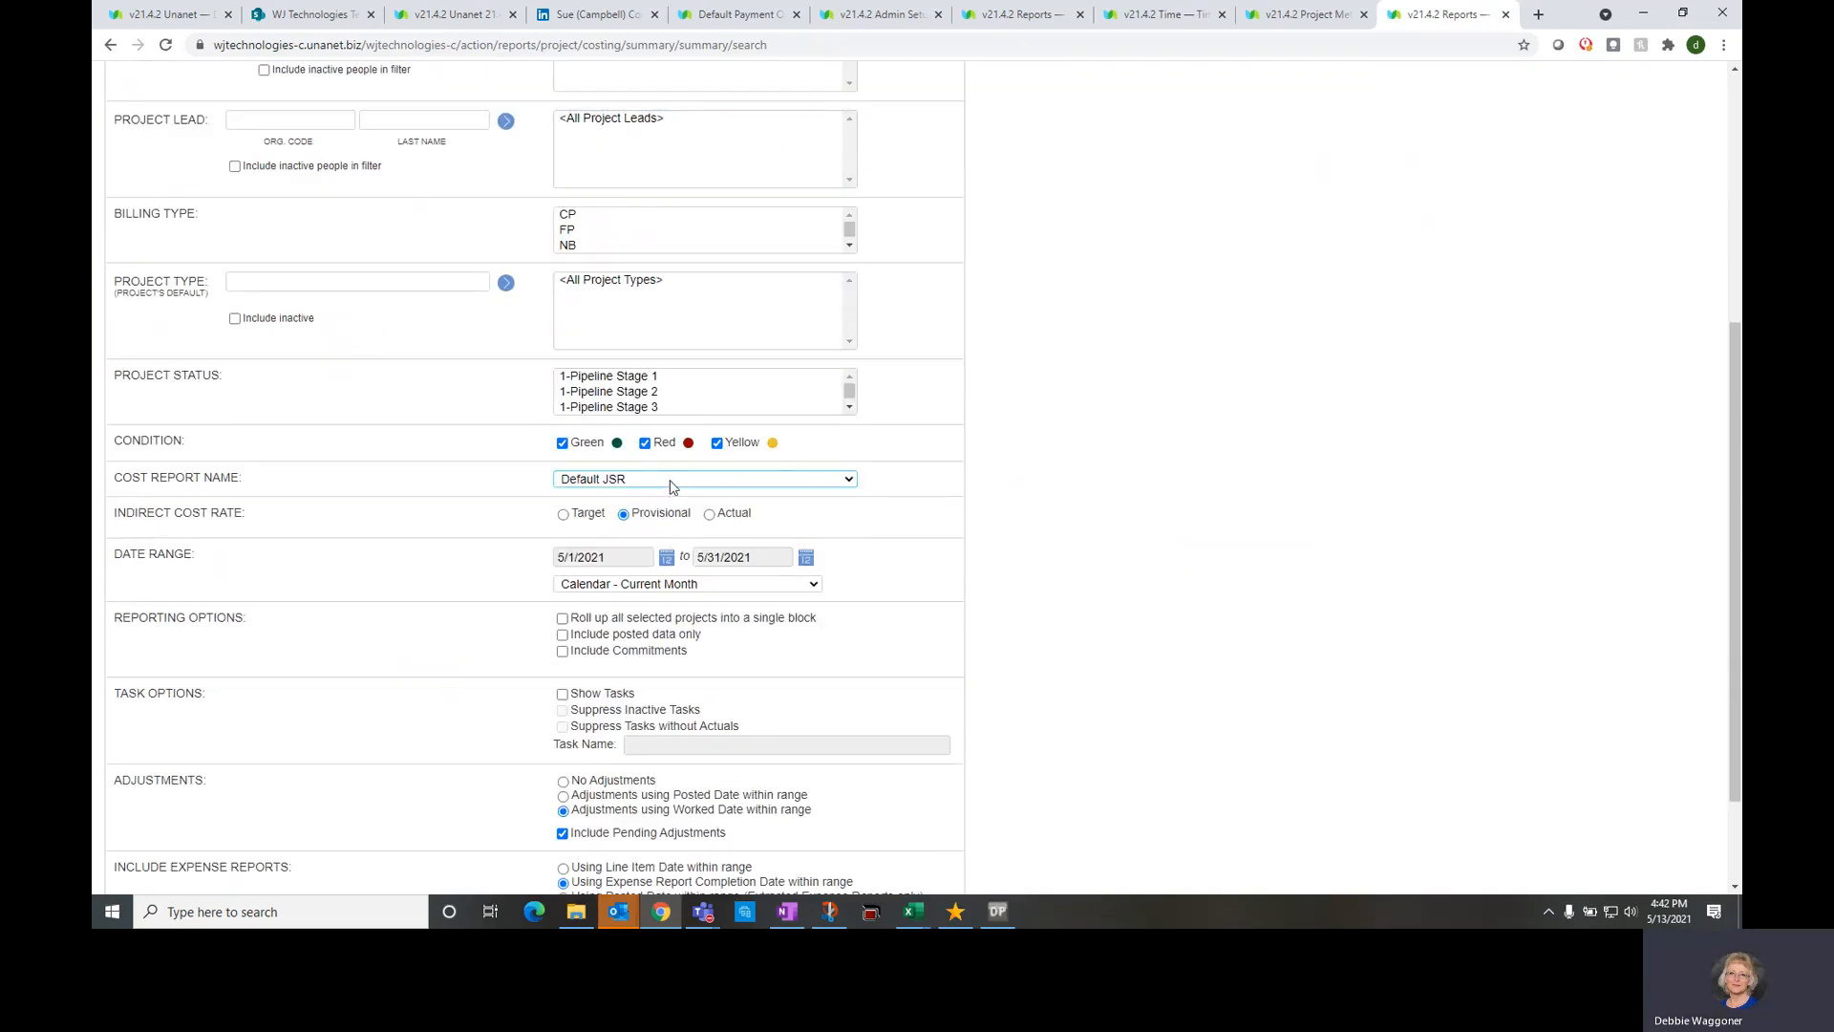
click(671, 480)
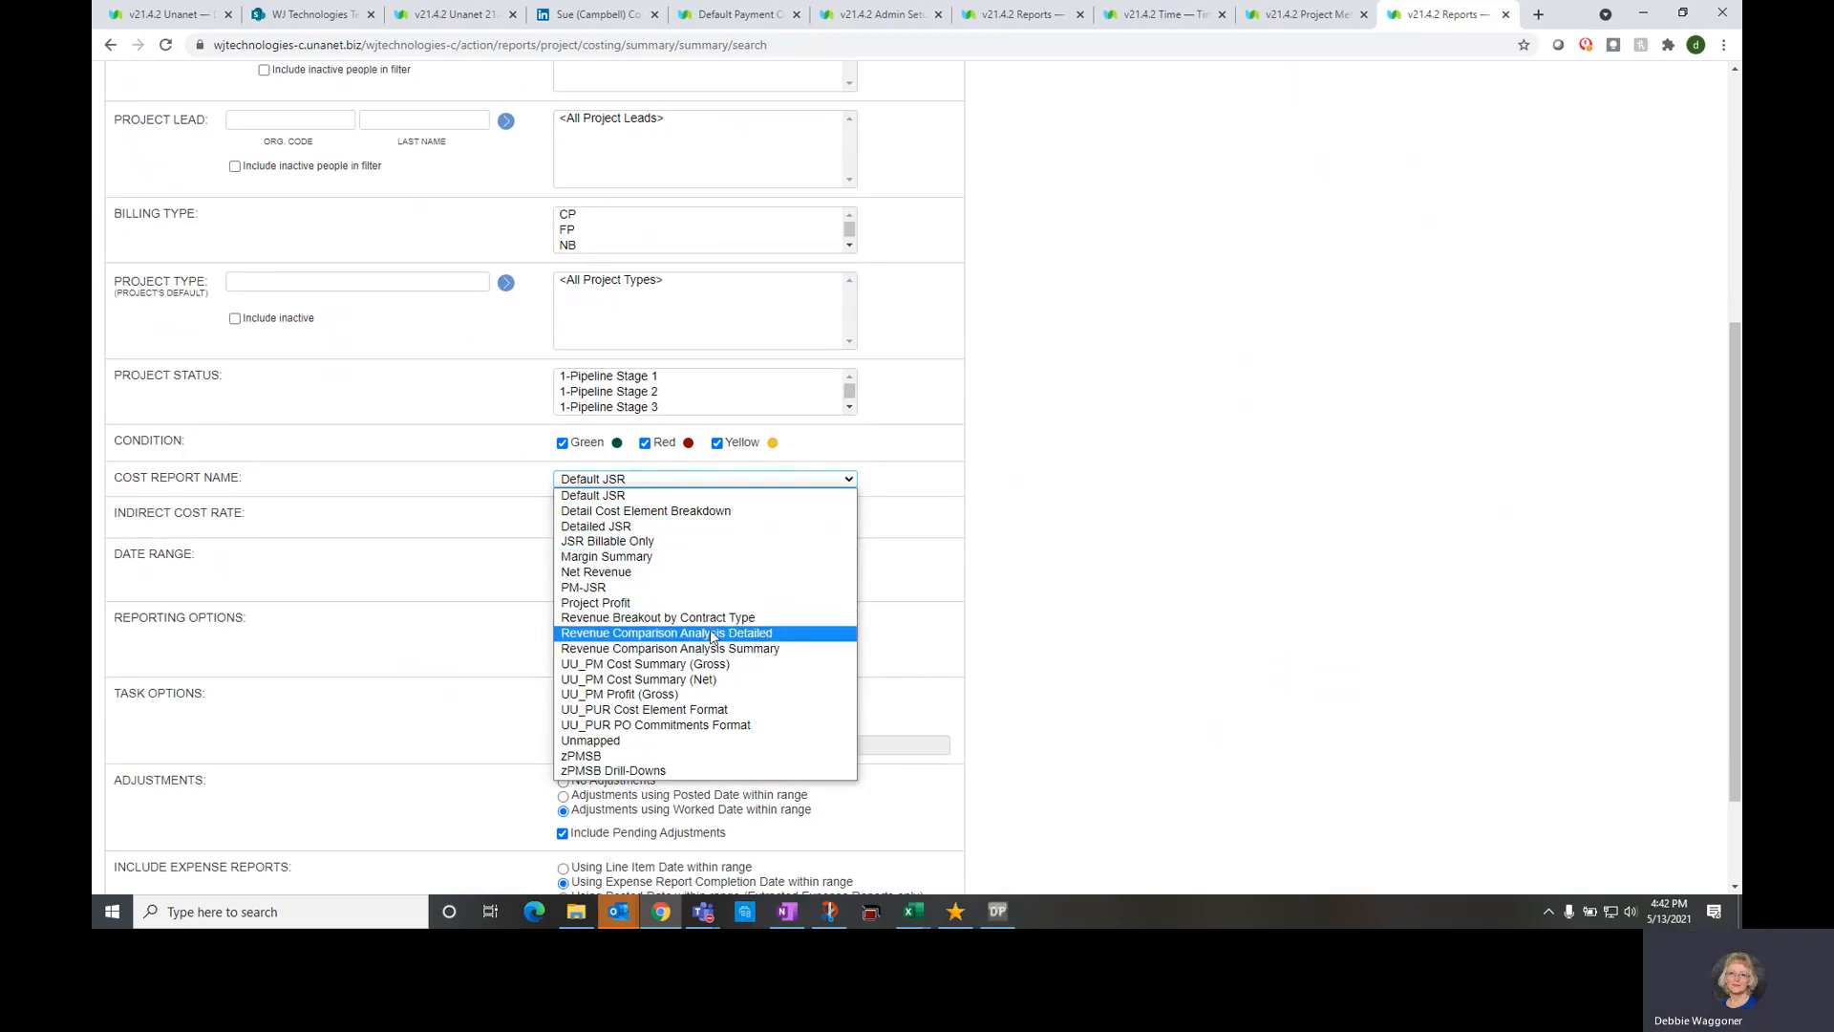
click(705, 573)
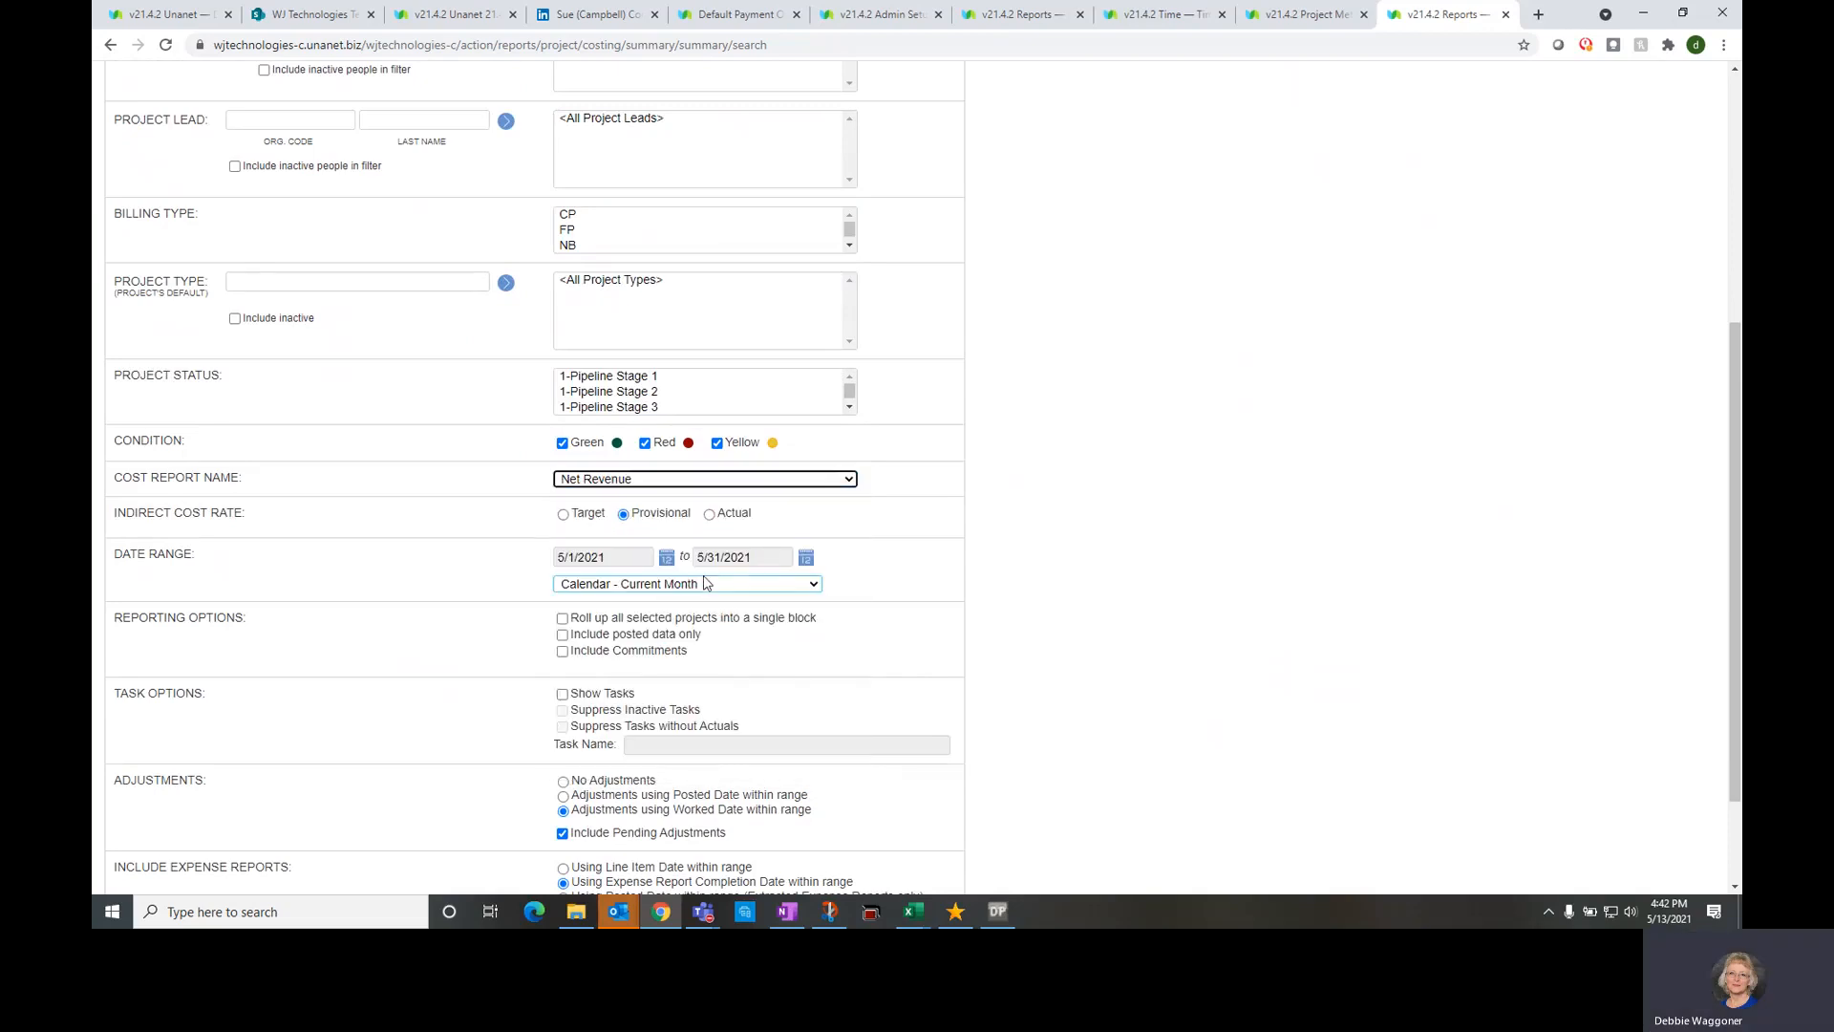
click(709, 515)
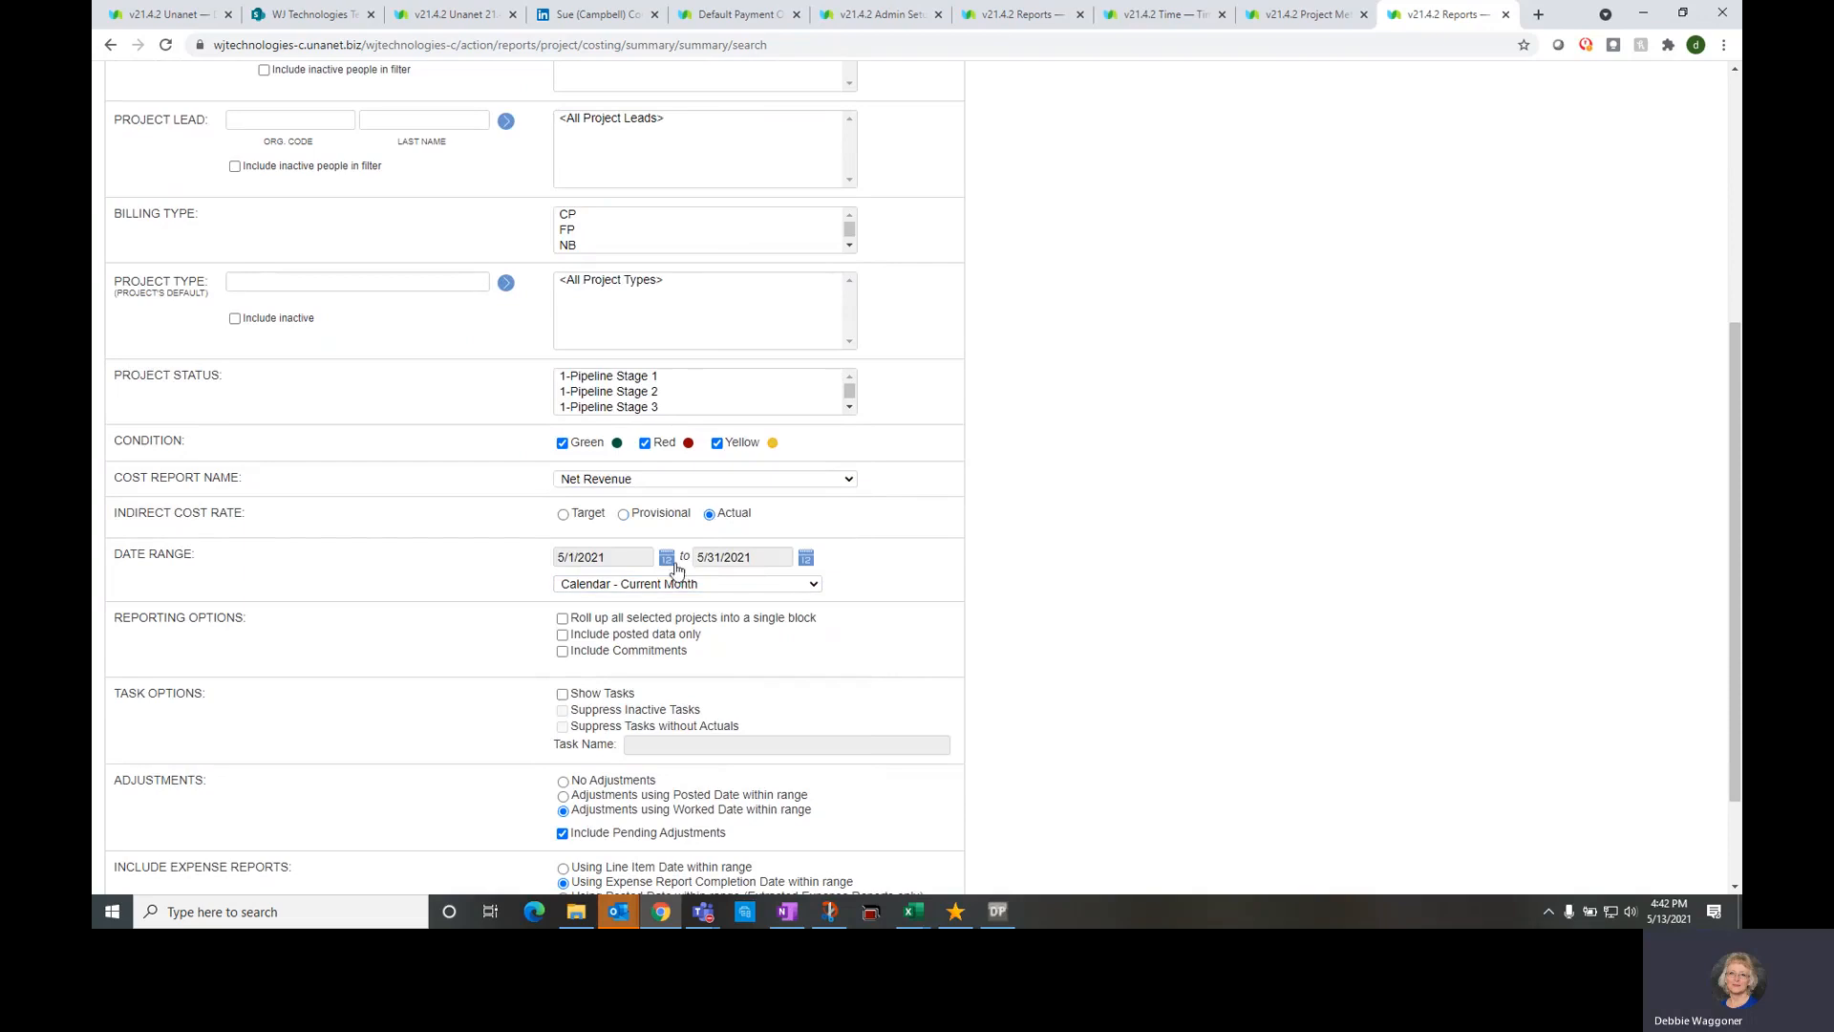
Set the date range to Calendar - Previous Year, include posted data only, and run the report
click(666, 584)
scroll(683, 563, down, 2)
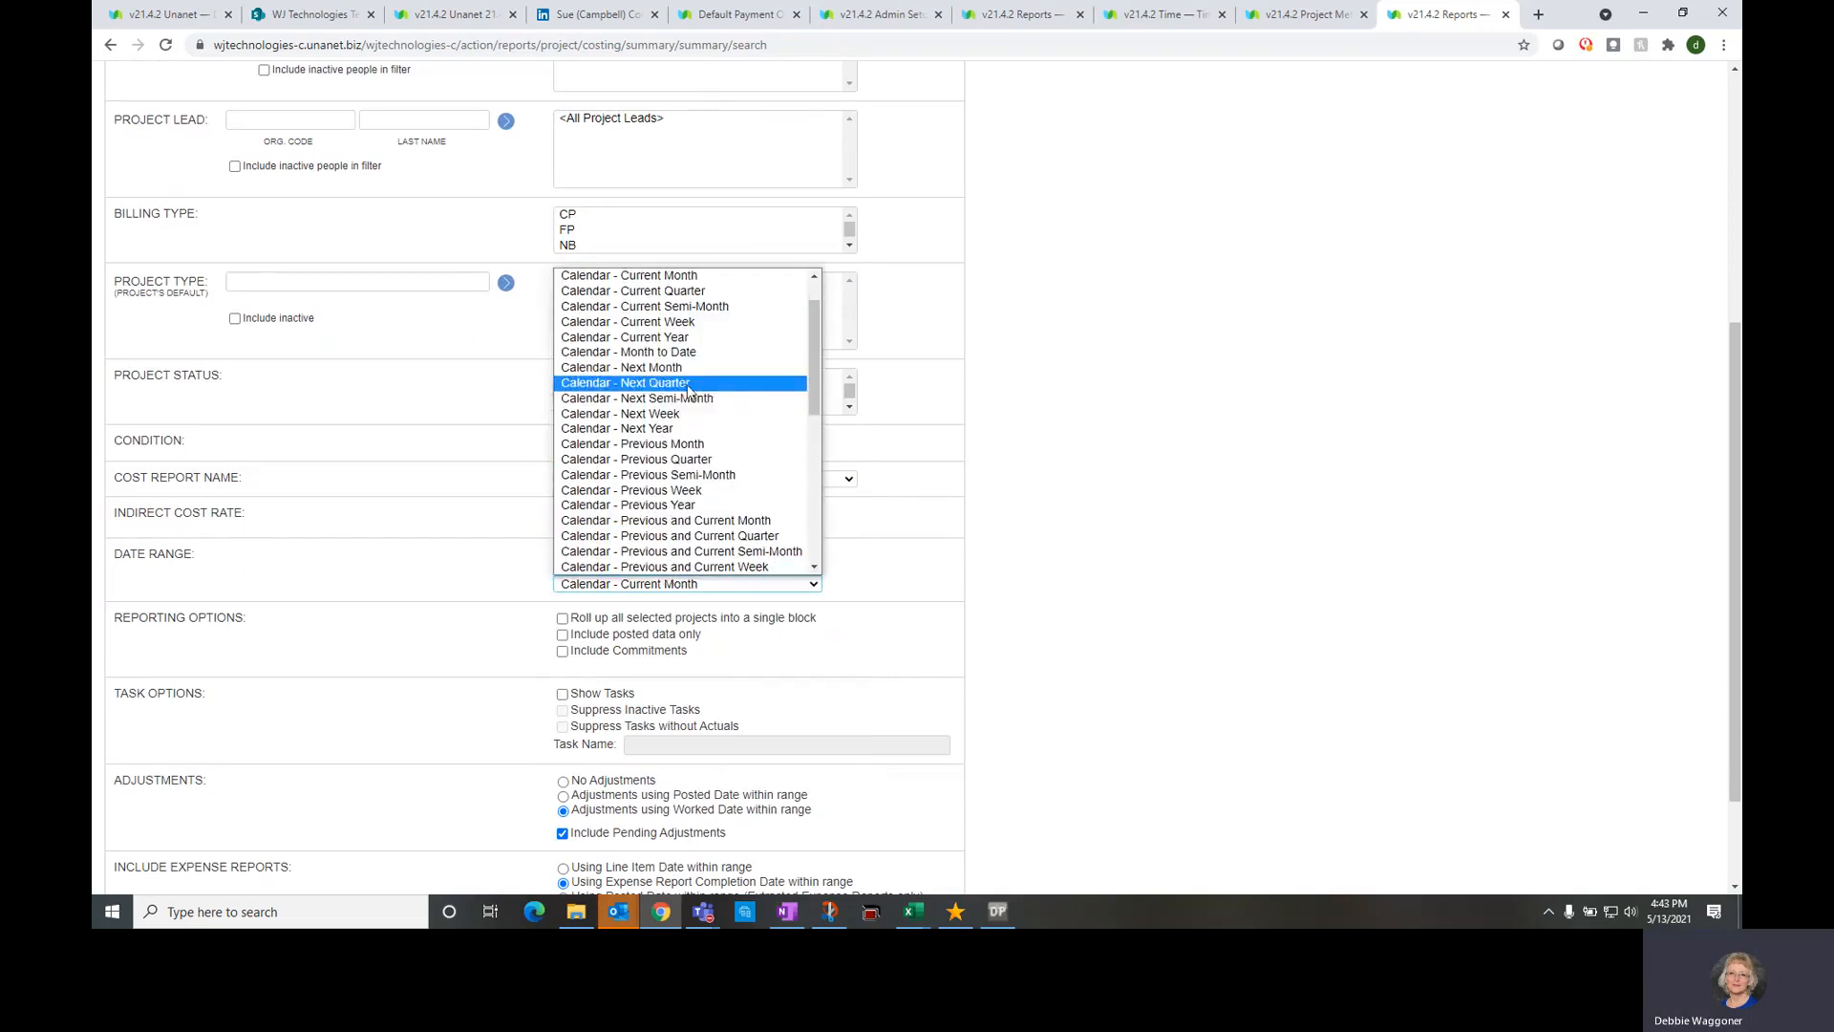
click(701, 506)
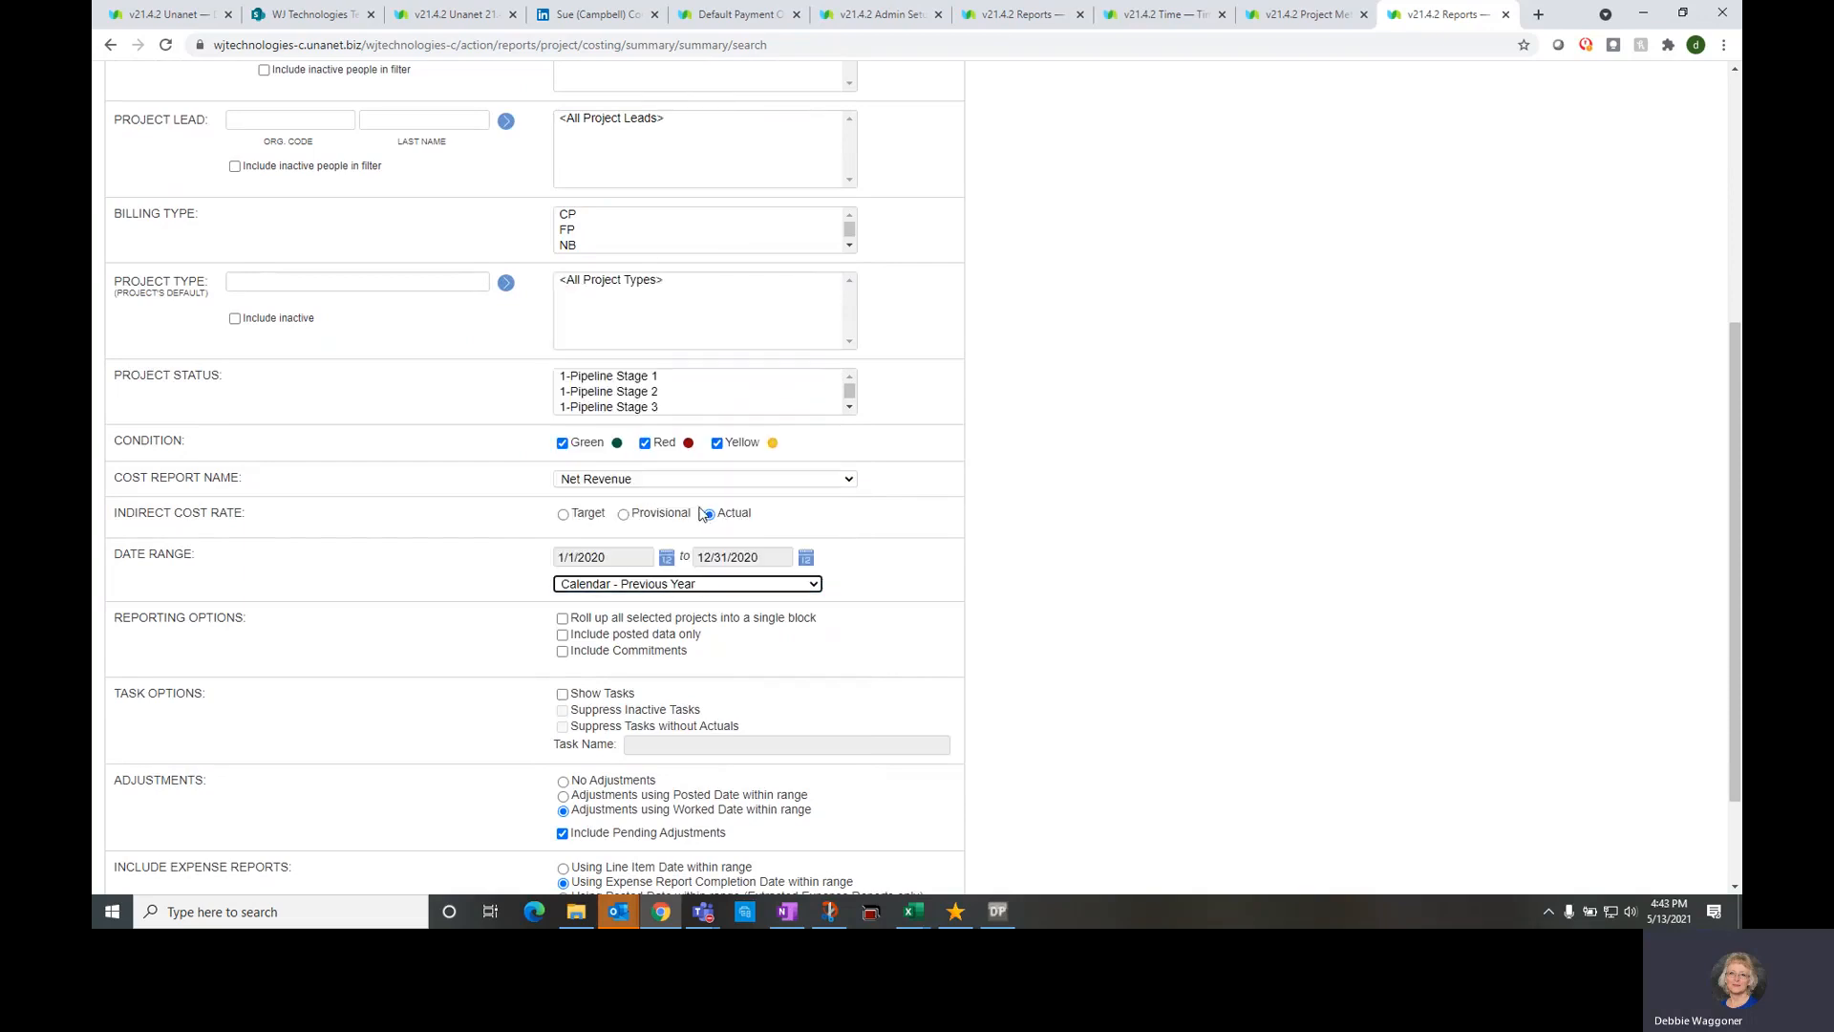
click(566, 635)
scroll(572, 638, down, 2)
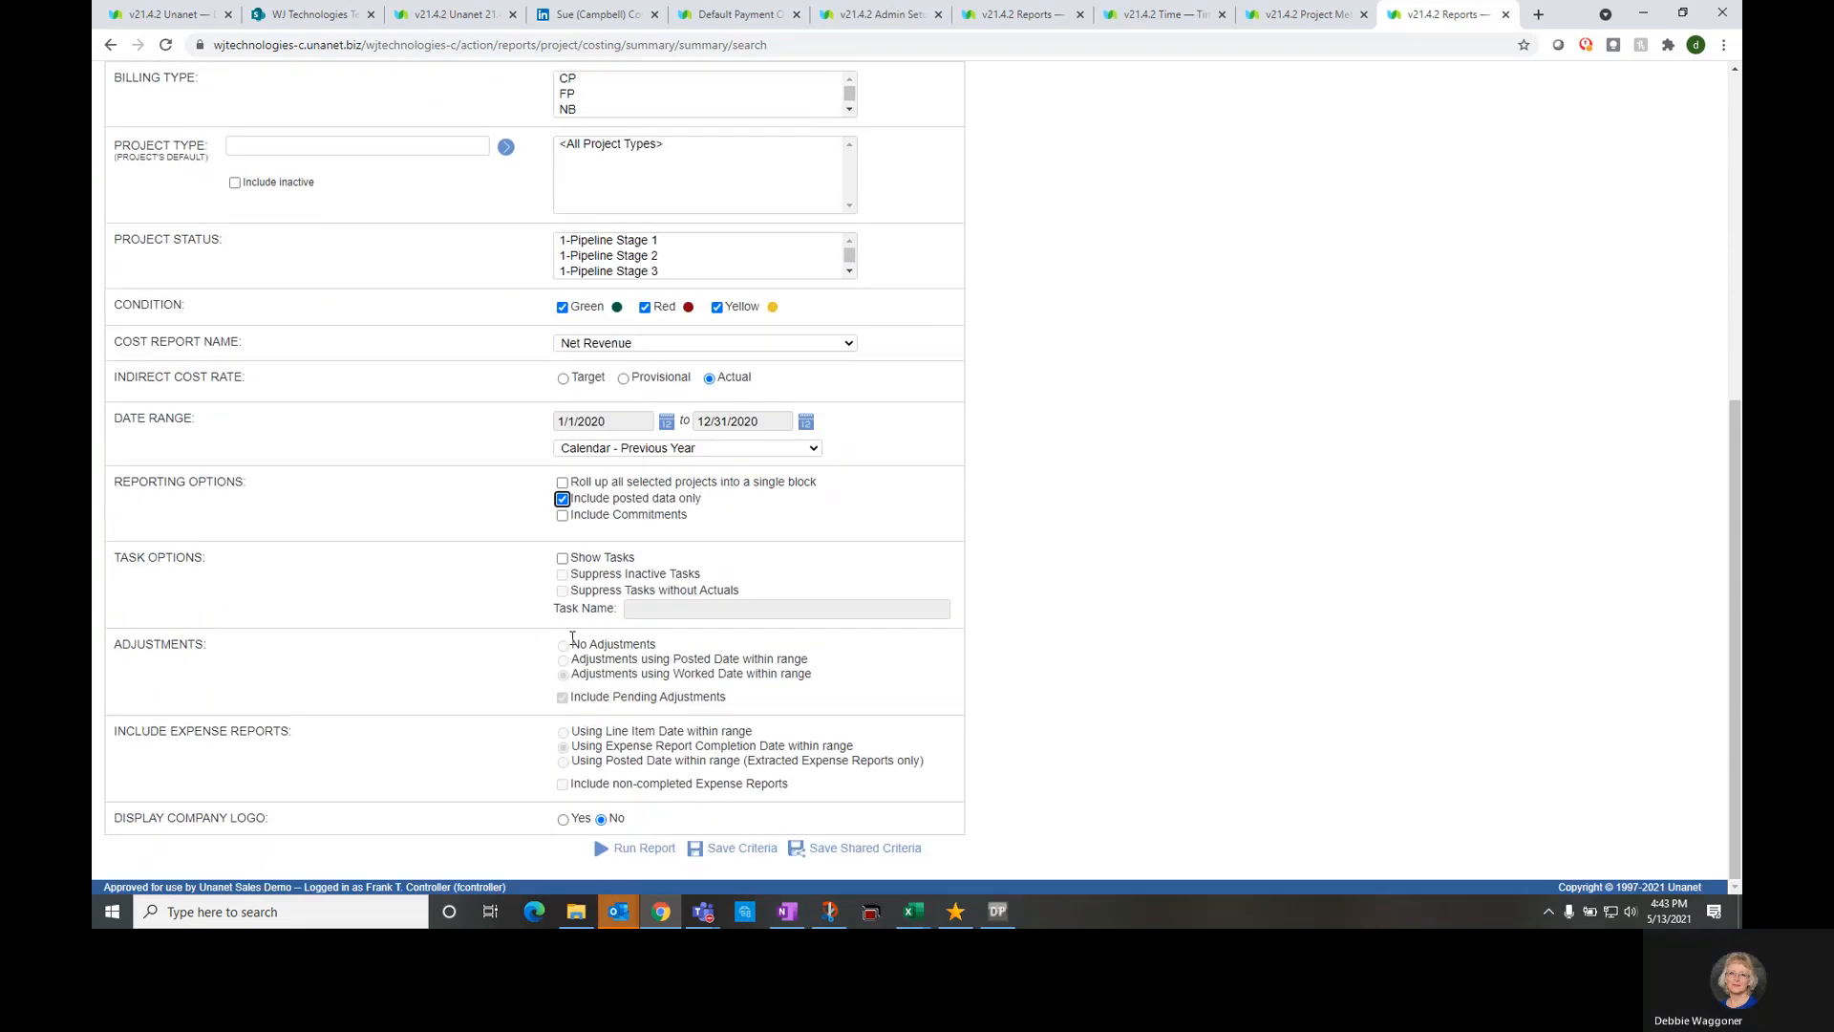
click(654, 848)
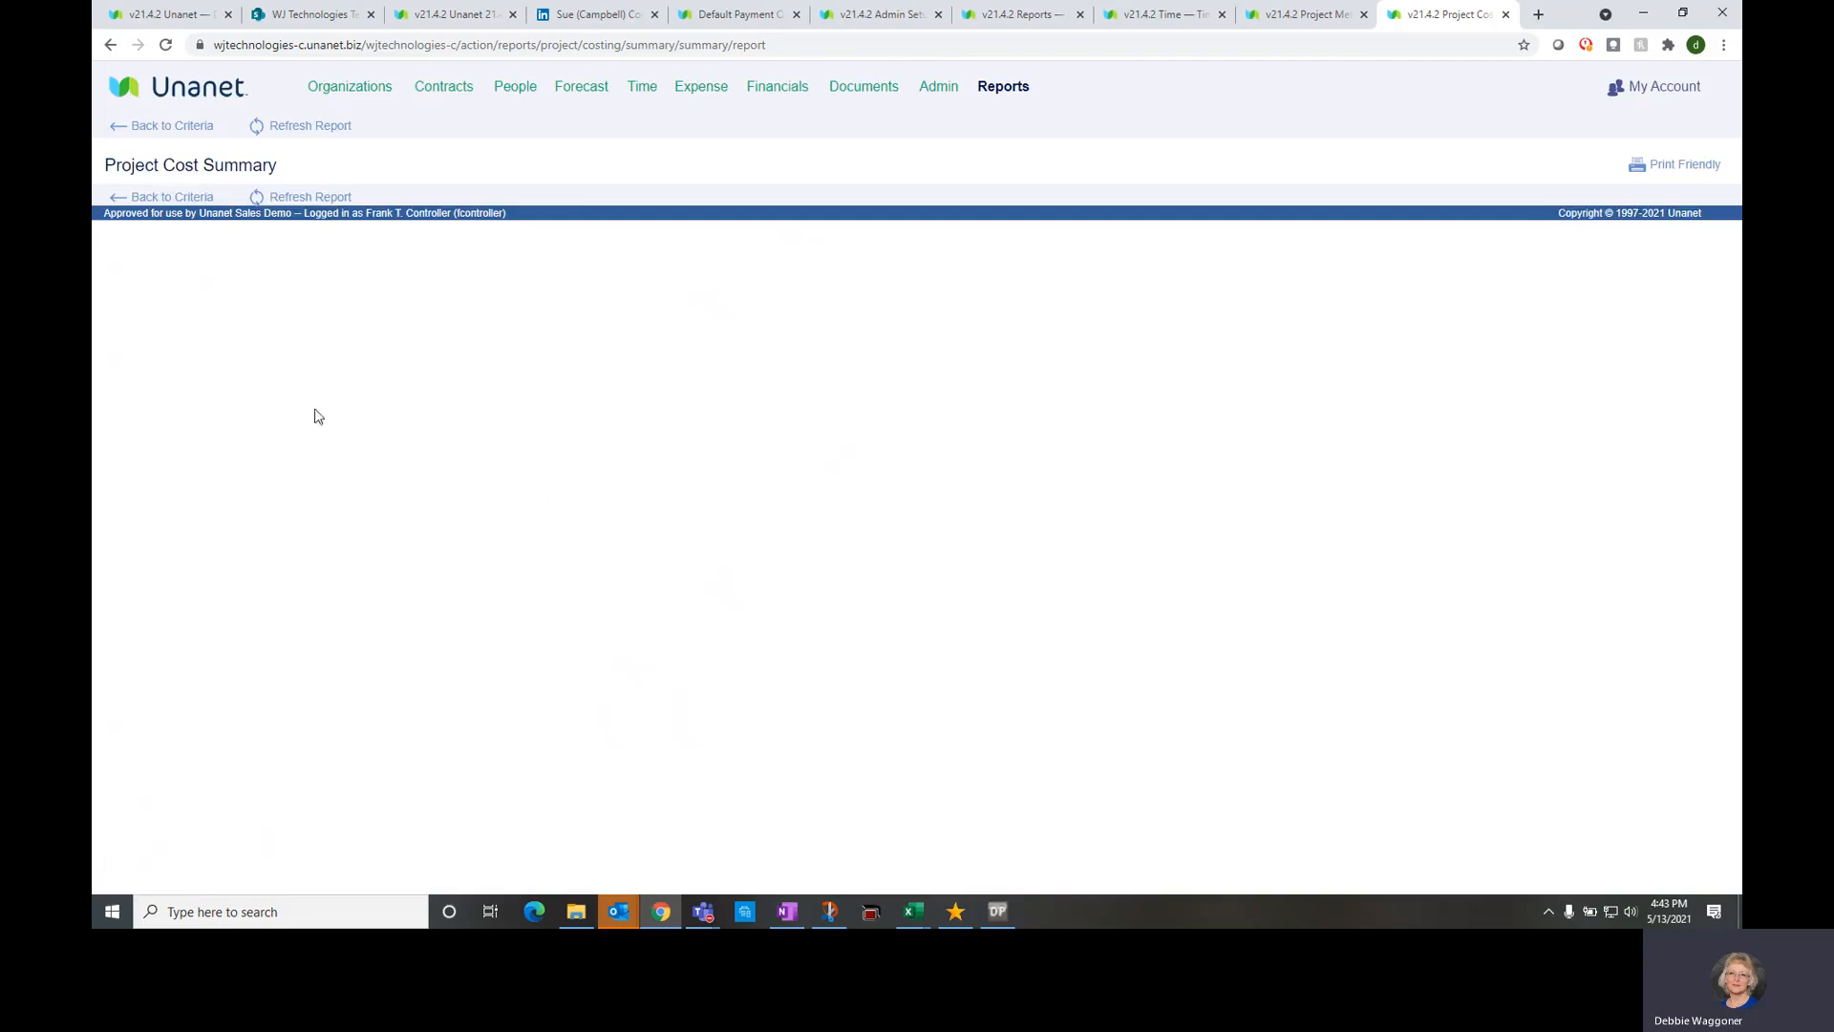
Clear the project code filter in the report criteria, rerun the report, and review each project's write-offs, additional items and net revenue
click(191, 196)
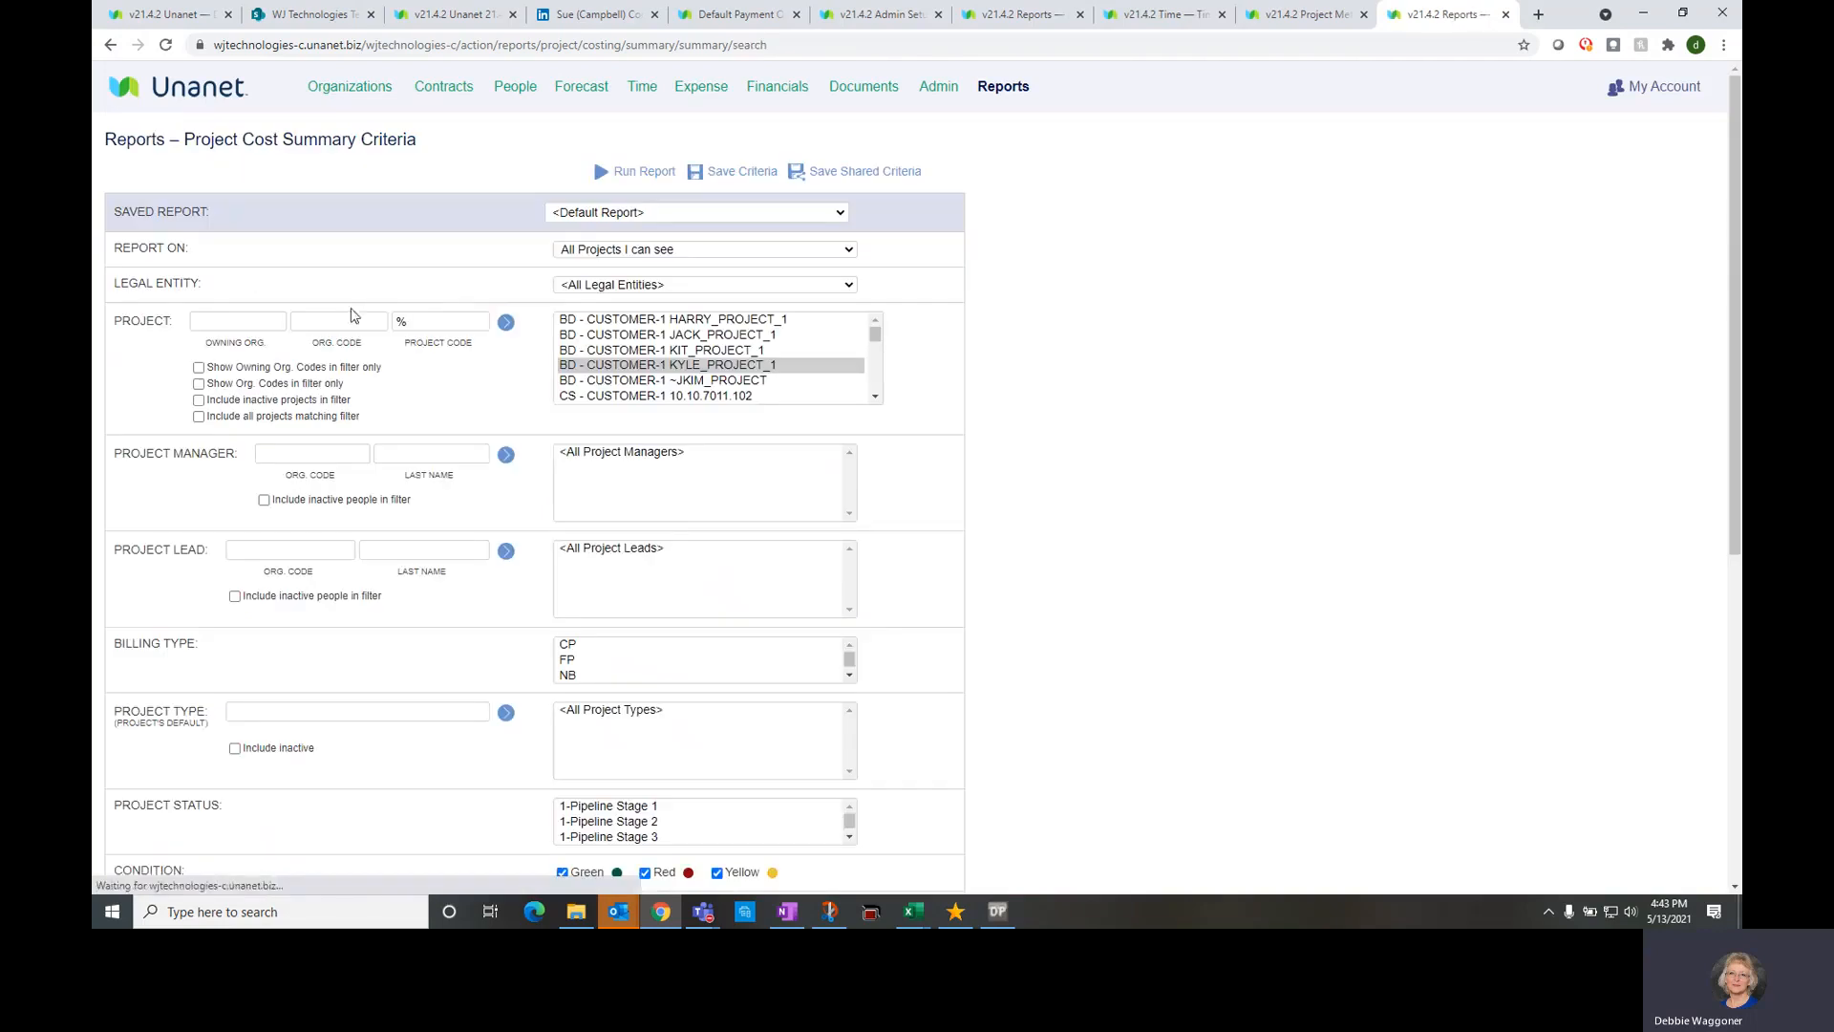
click(448, 322)
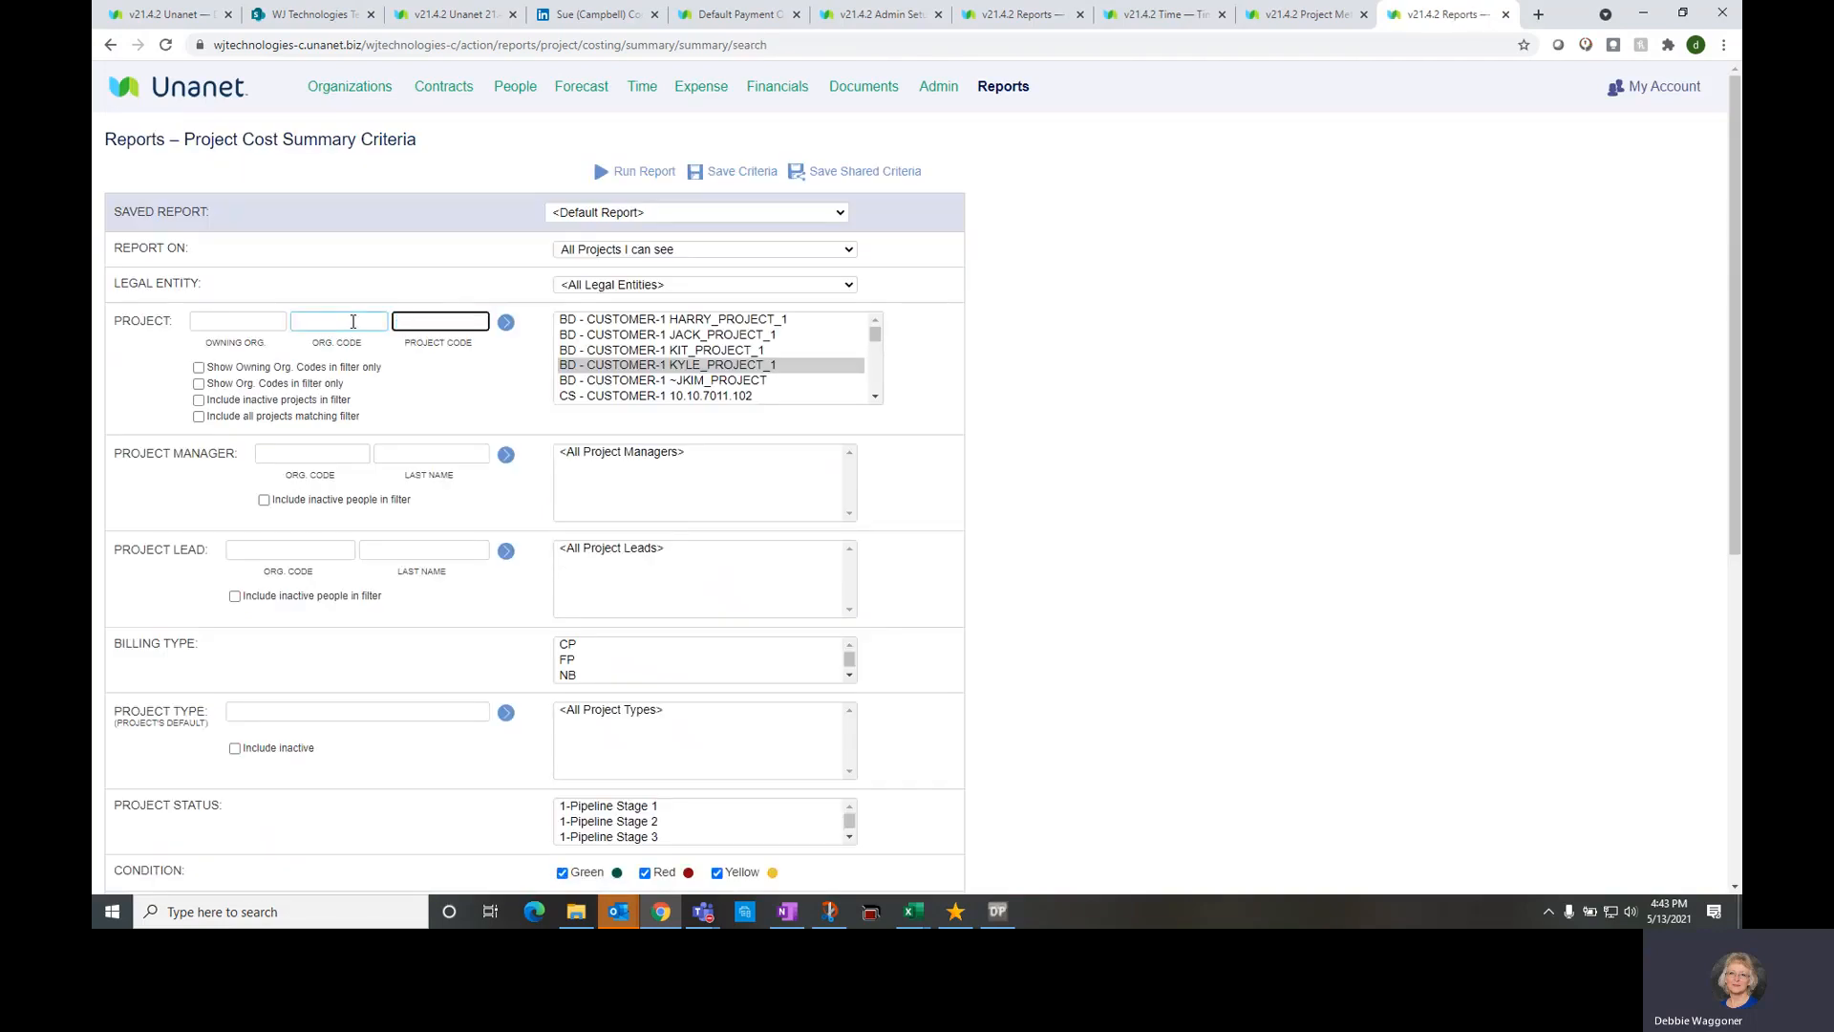
click(625, 173)
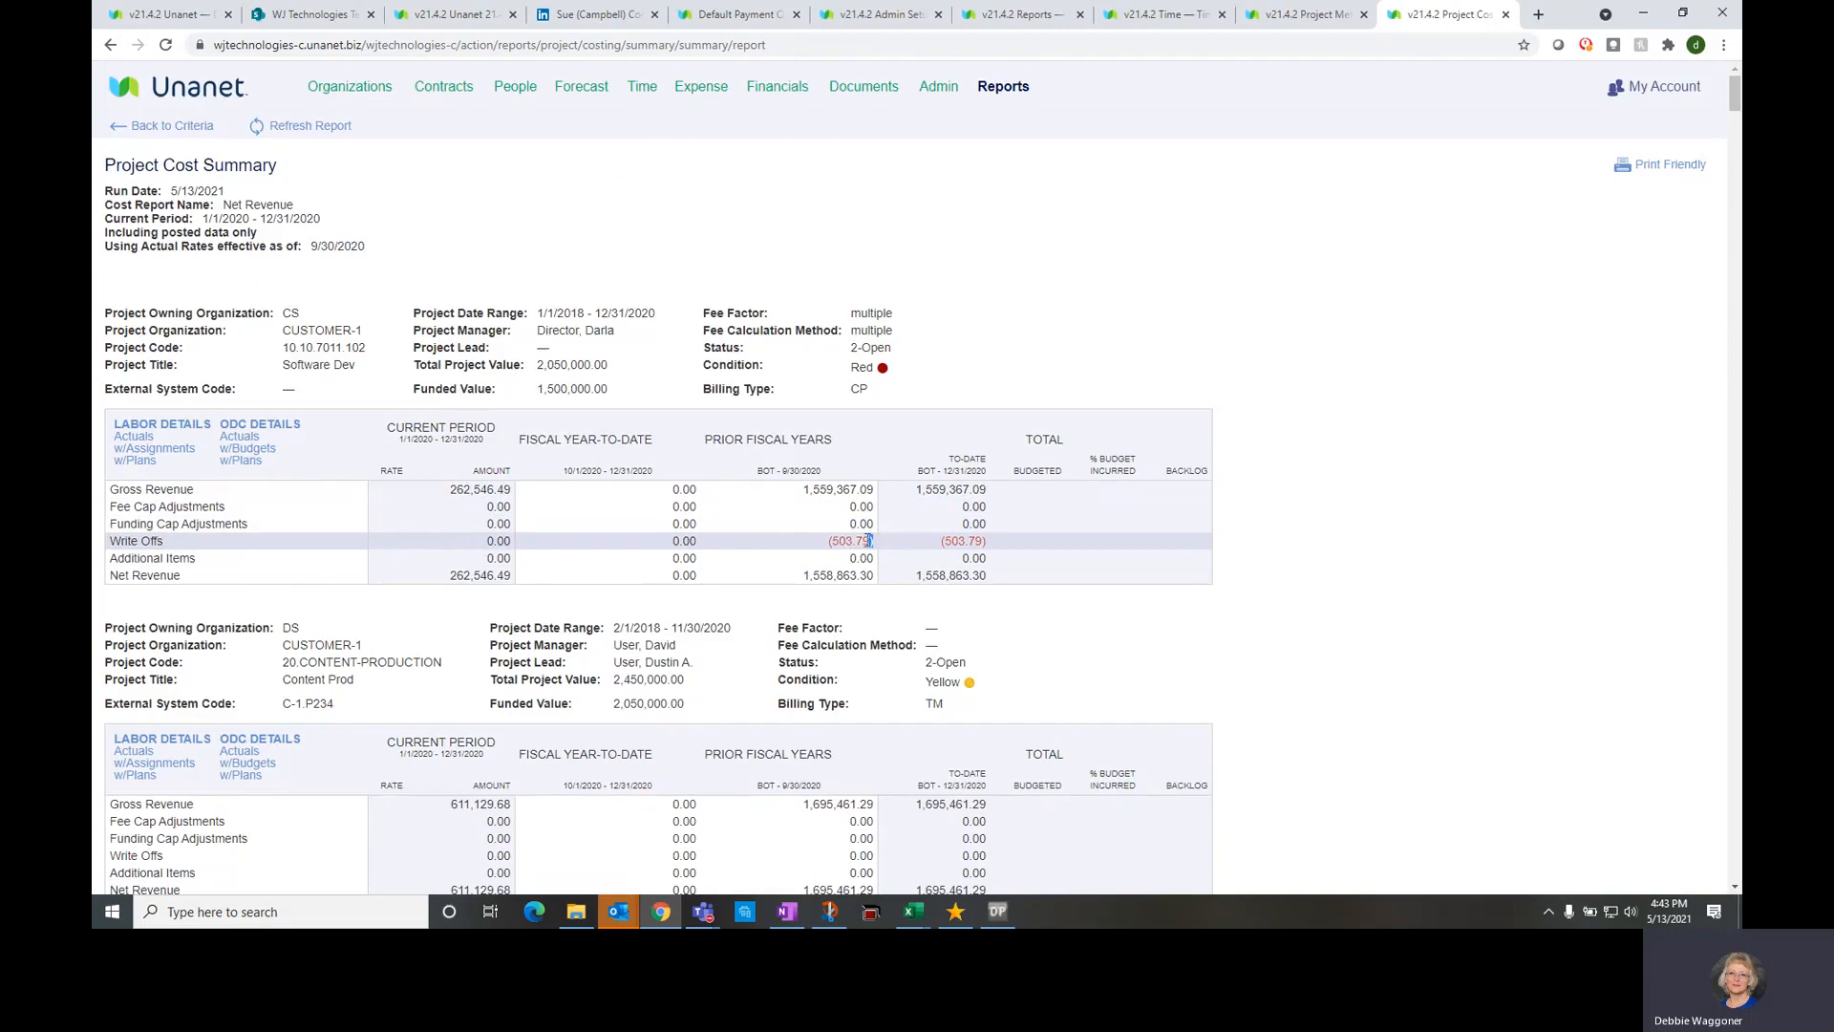
drag(873, 541, 829, 542)
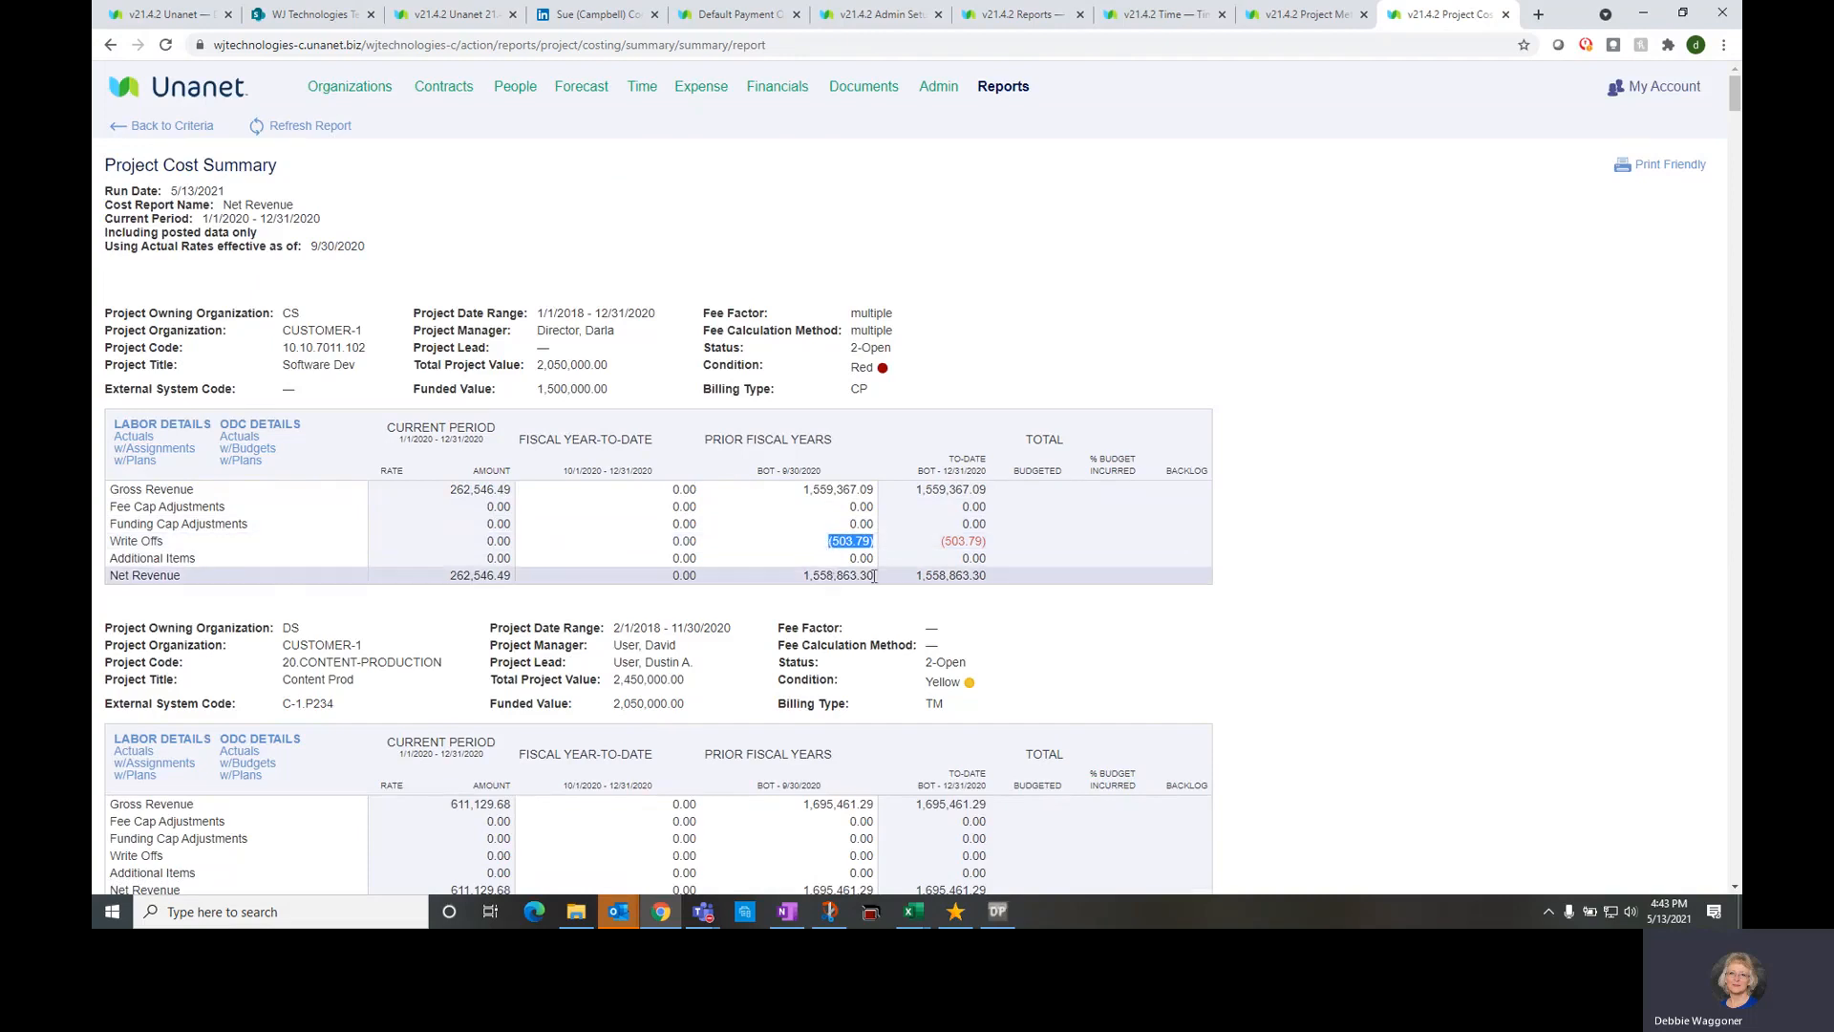
scroll(874, 575, down, 7)
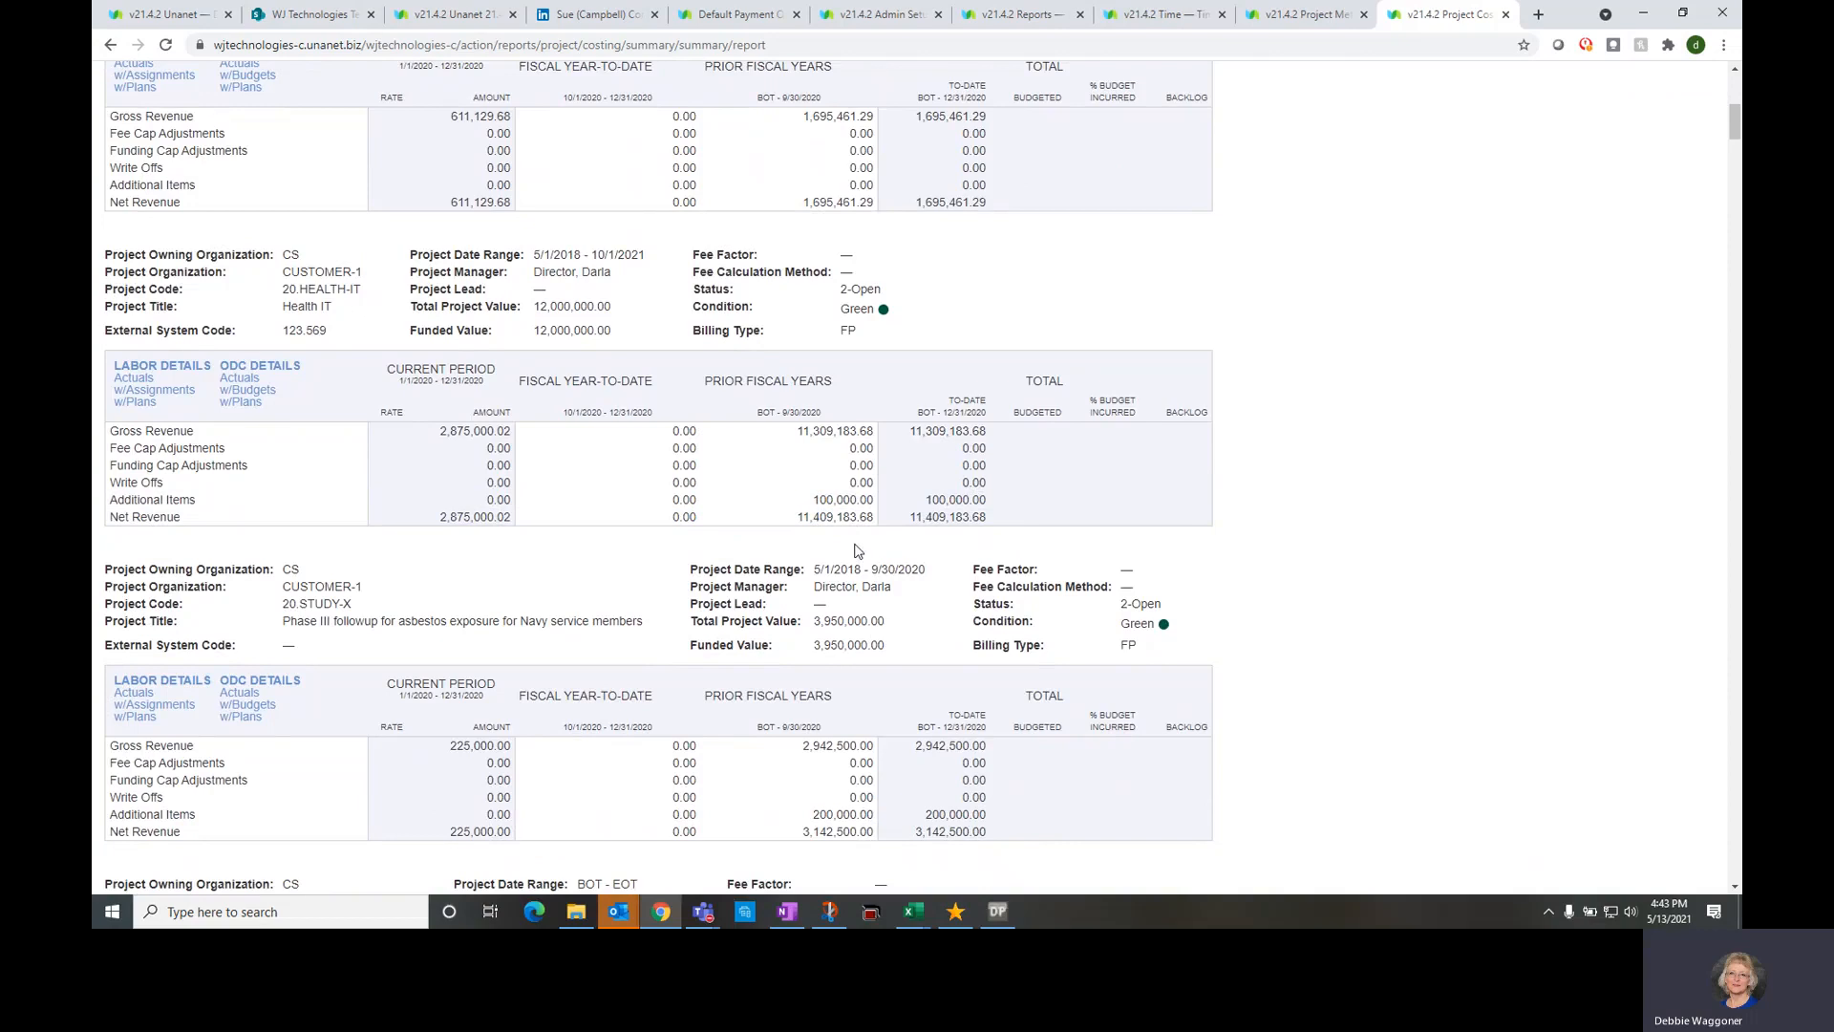
Examine how additional items and write-offs affect net revenue for the remaining CUSTOMER-1 and CUSTOMER-2 projects in the Project Cost Summary
scroll(829, 688, down, 1)
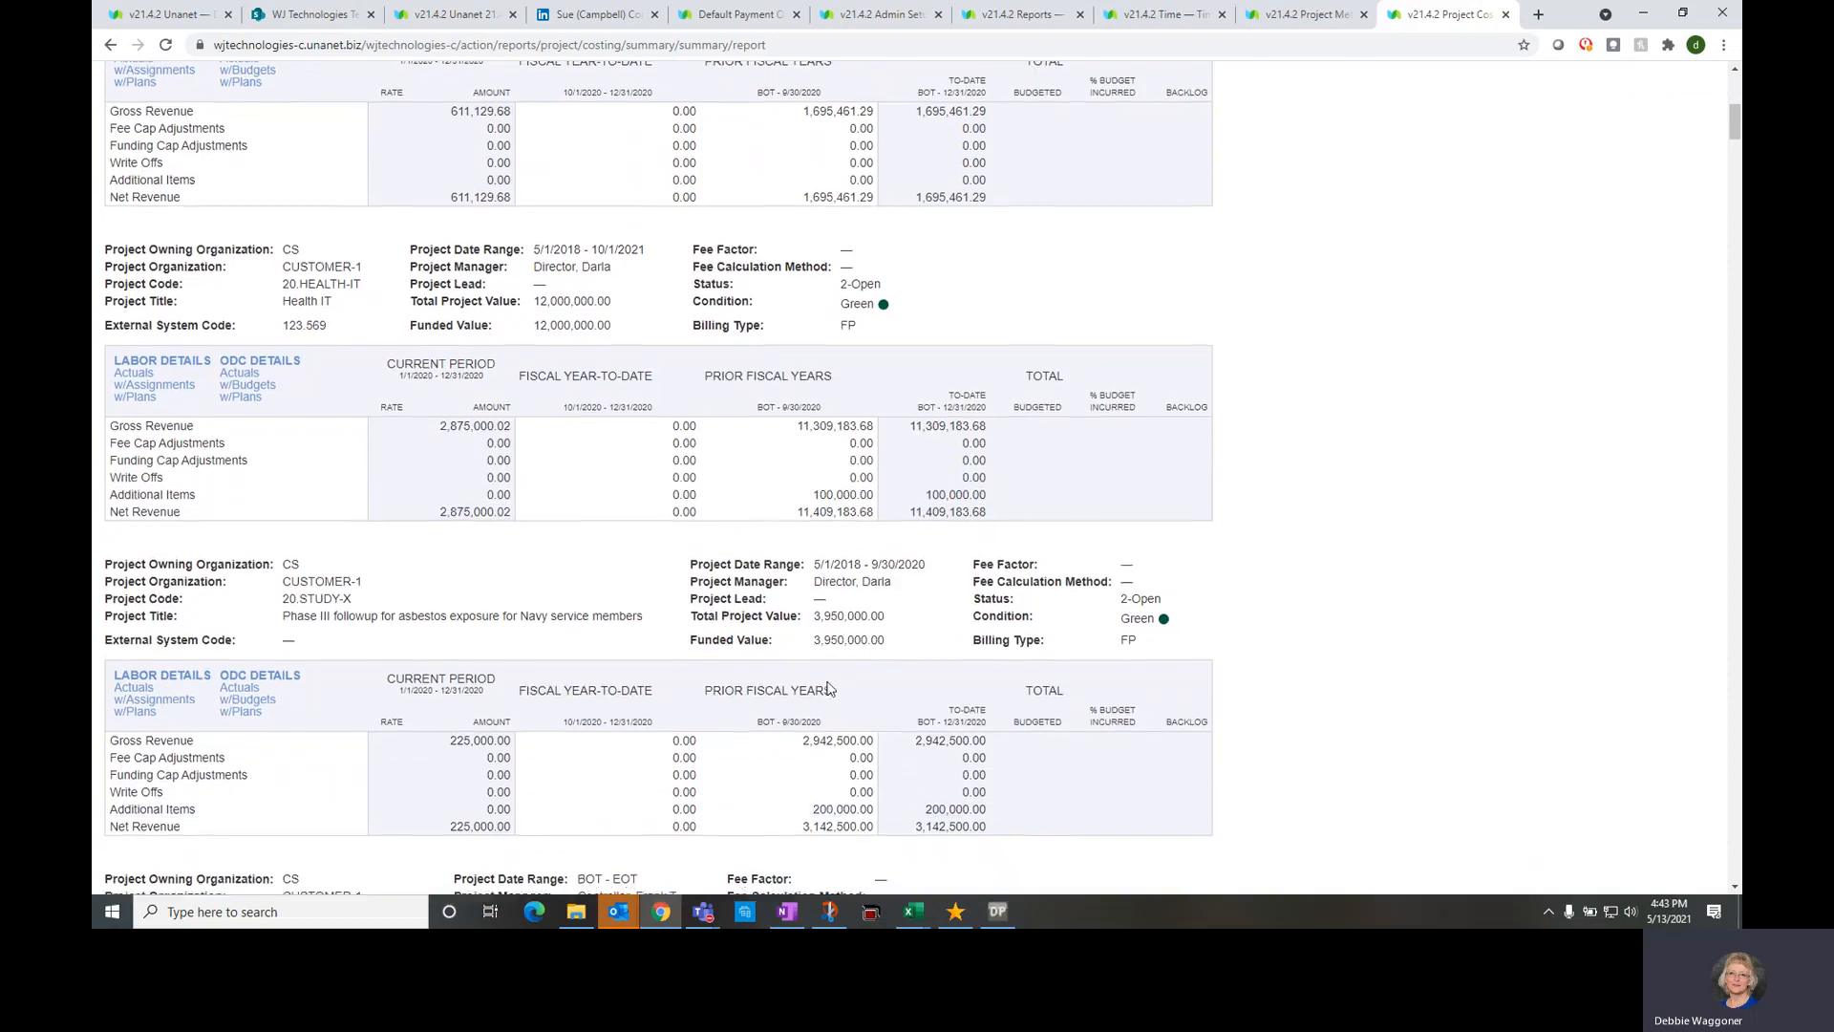
scroll(829, 687, down, 15)
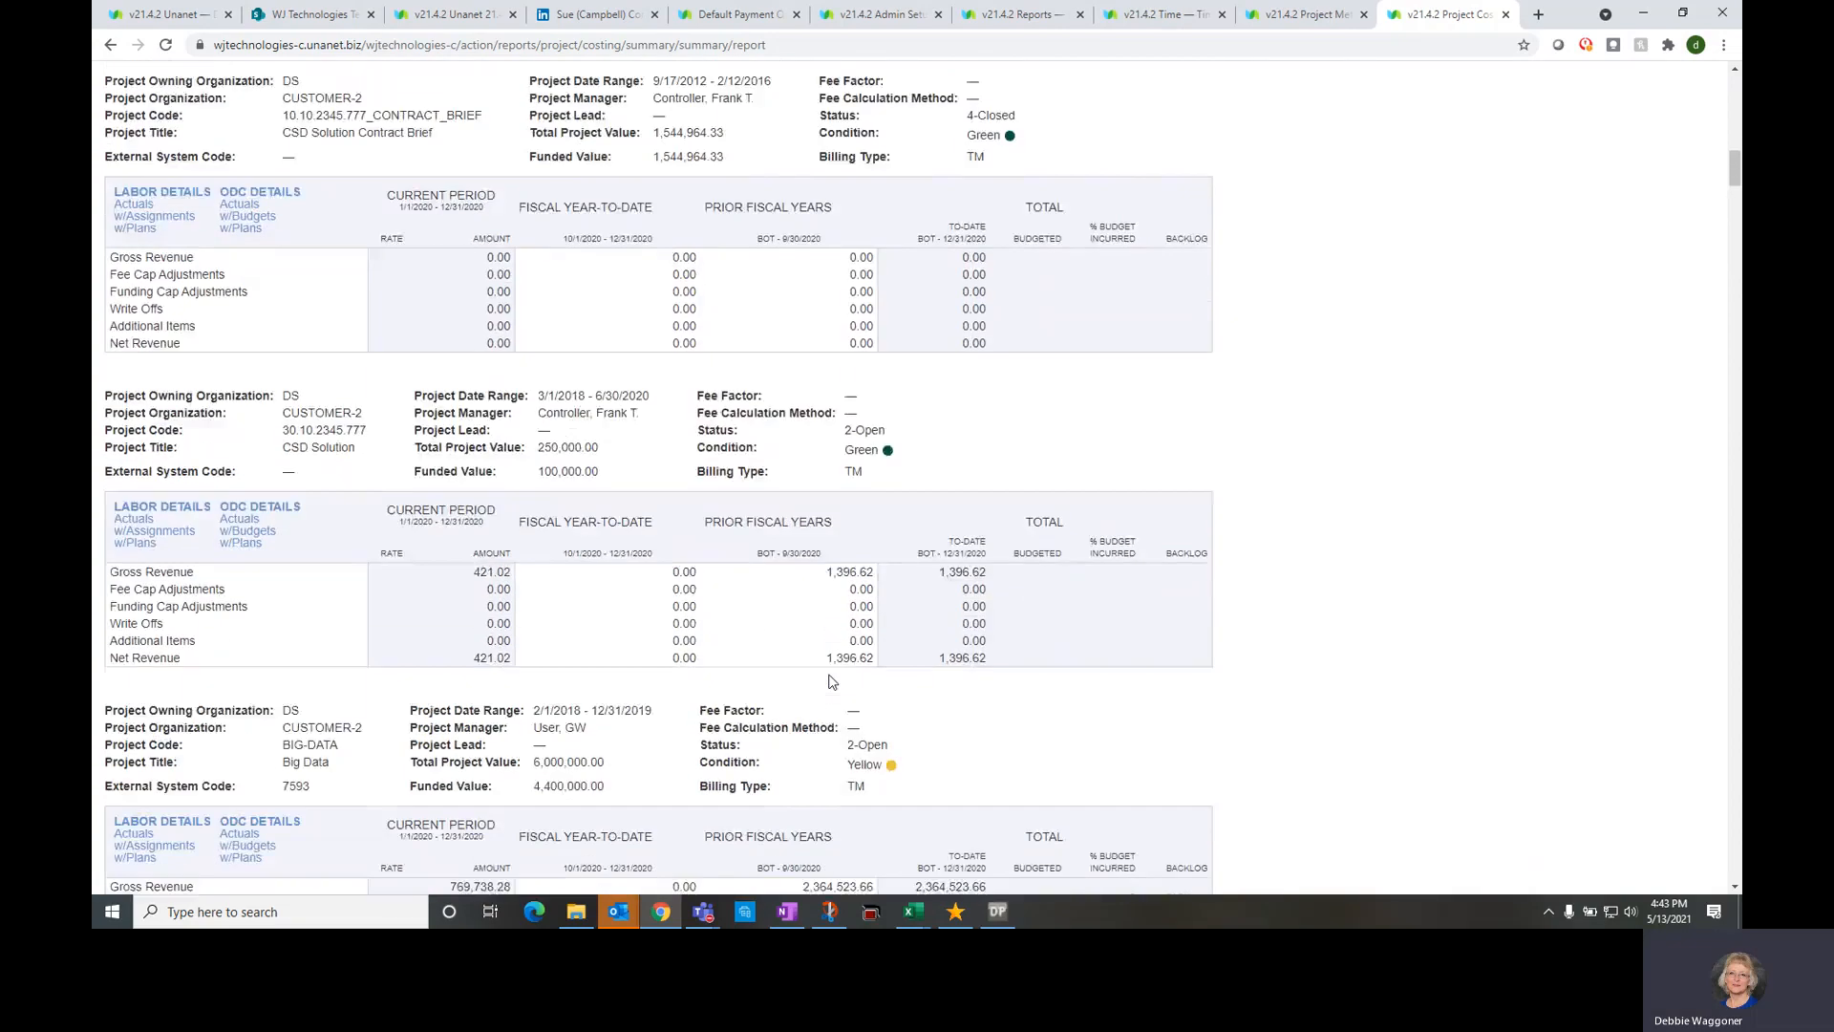
scroll(829, 681, down, 5)
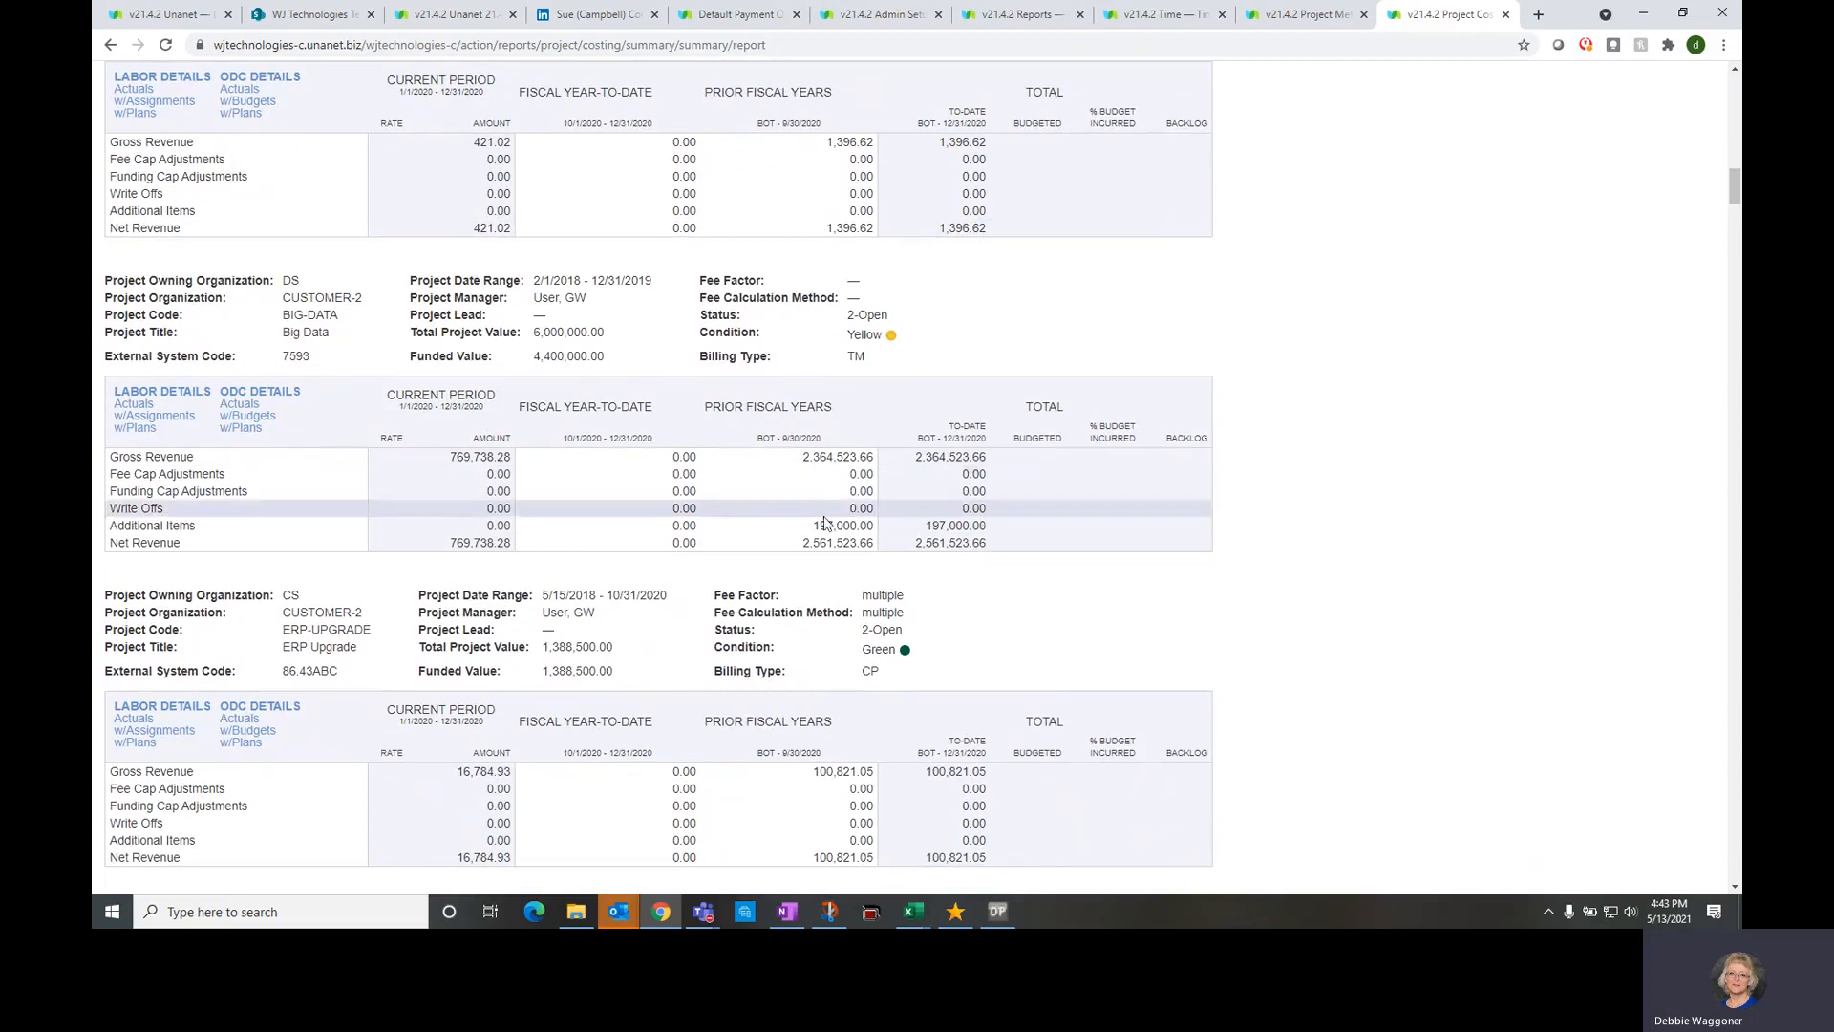
scroll(827, 535, down, 5)
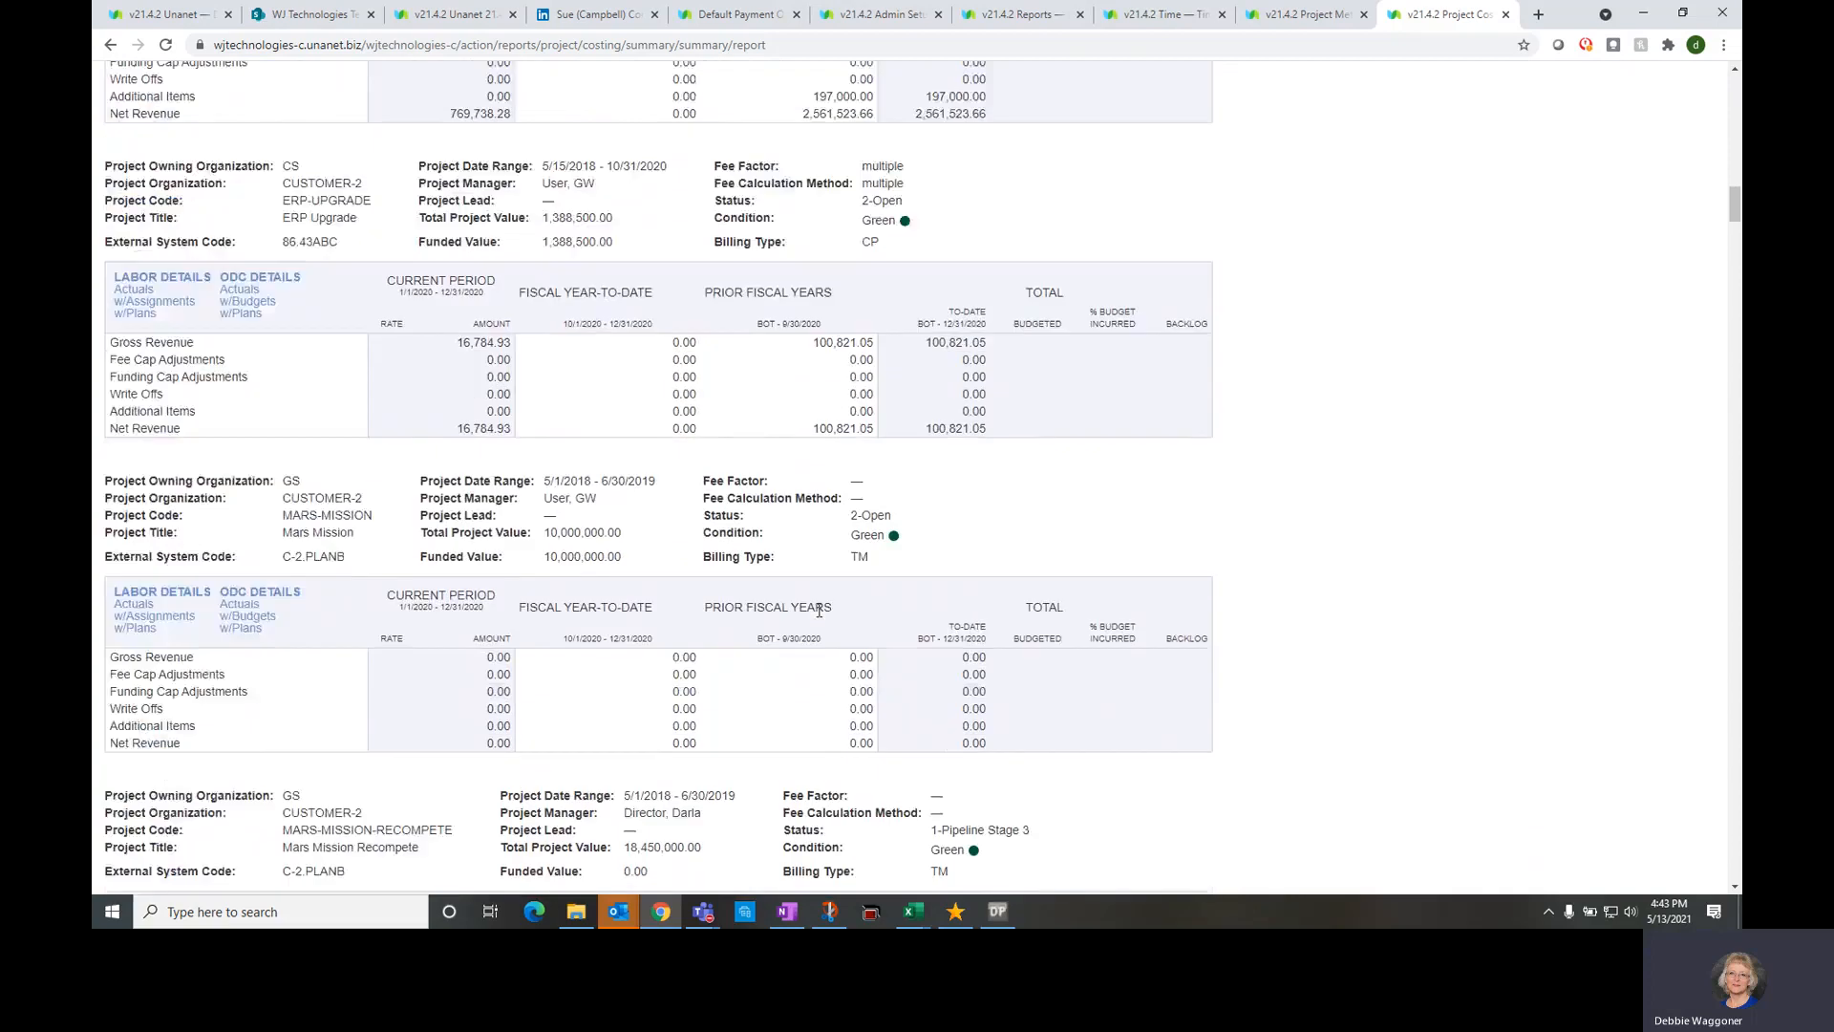
scroll(819, 610, down, 6)
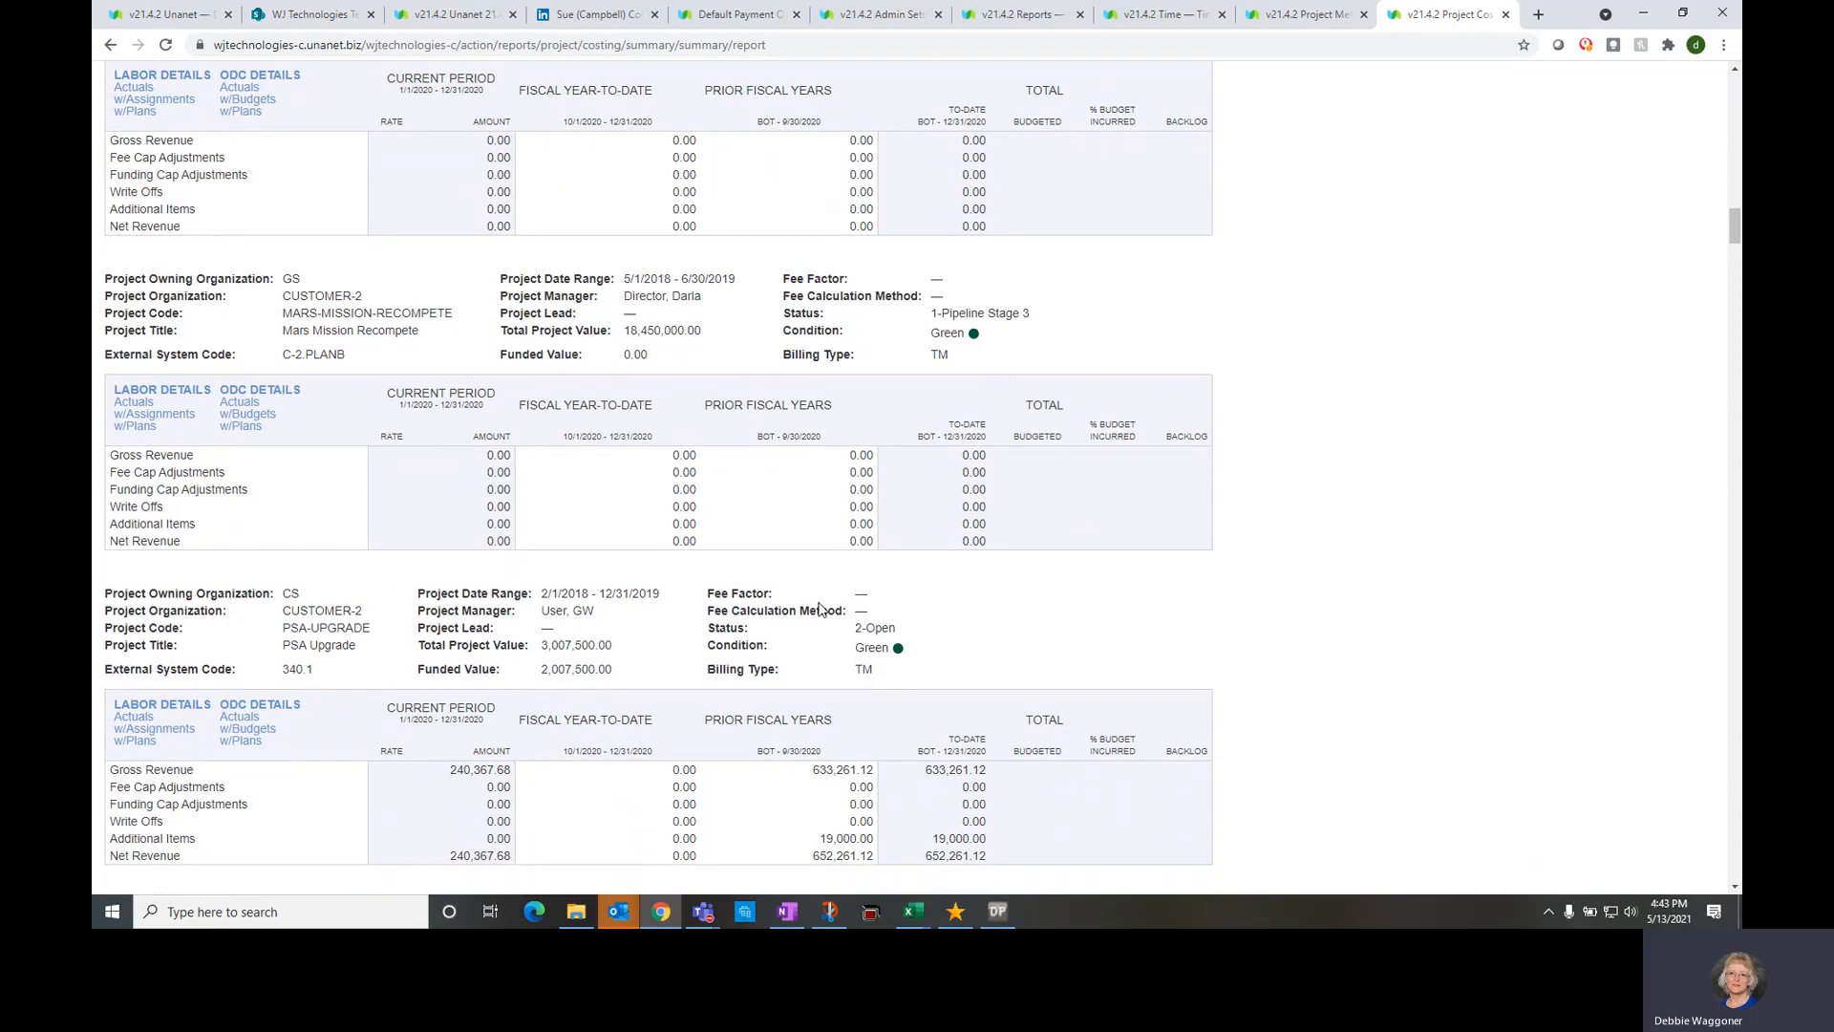
scroll(840, 535, up, 10)
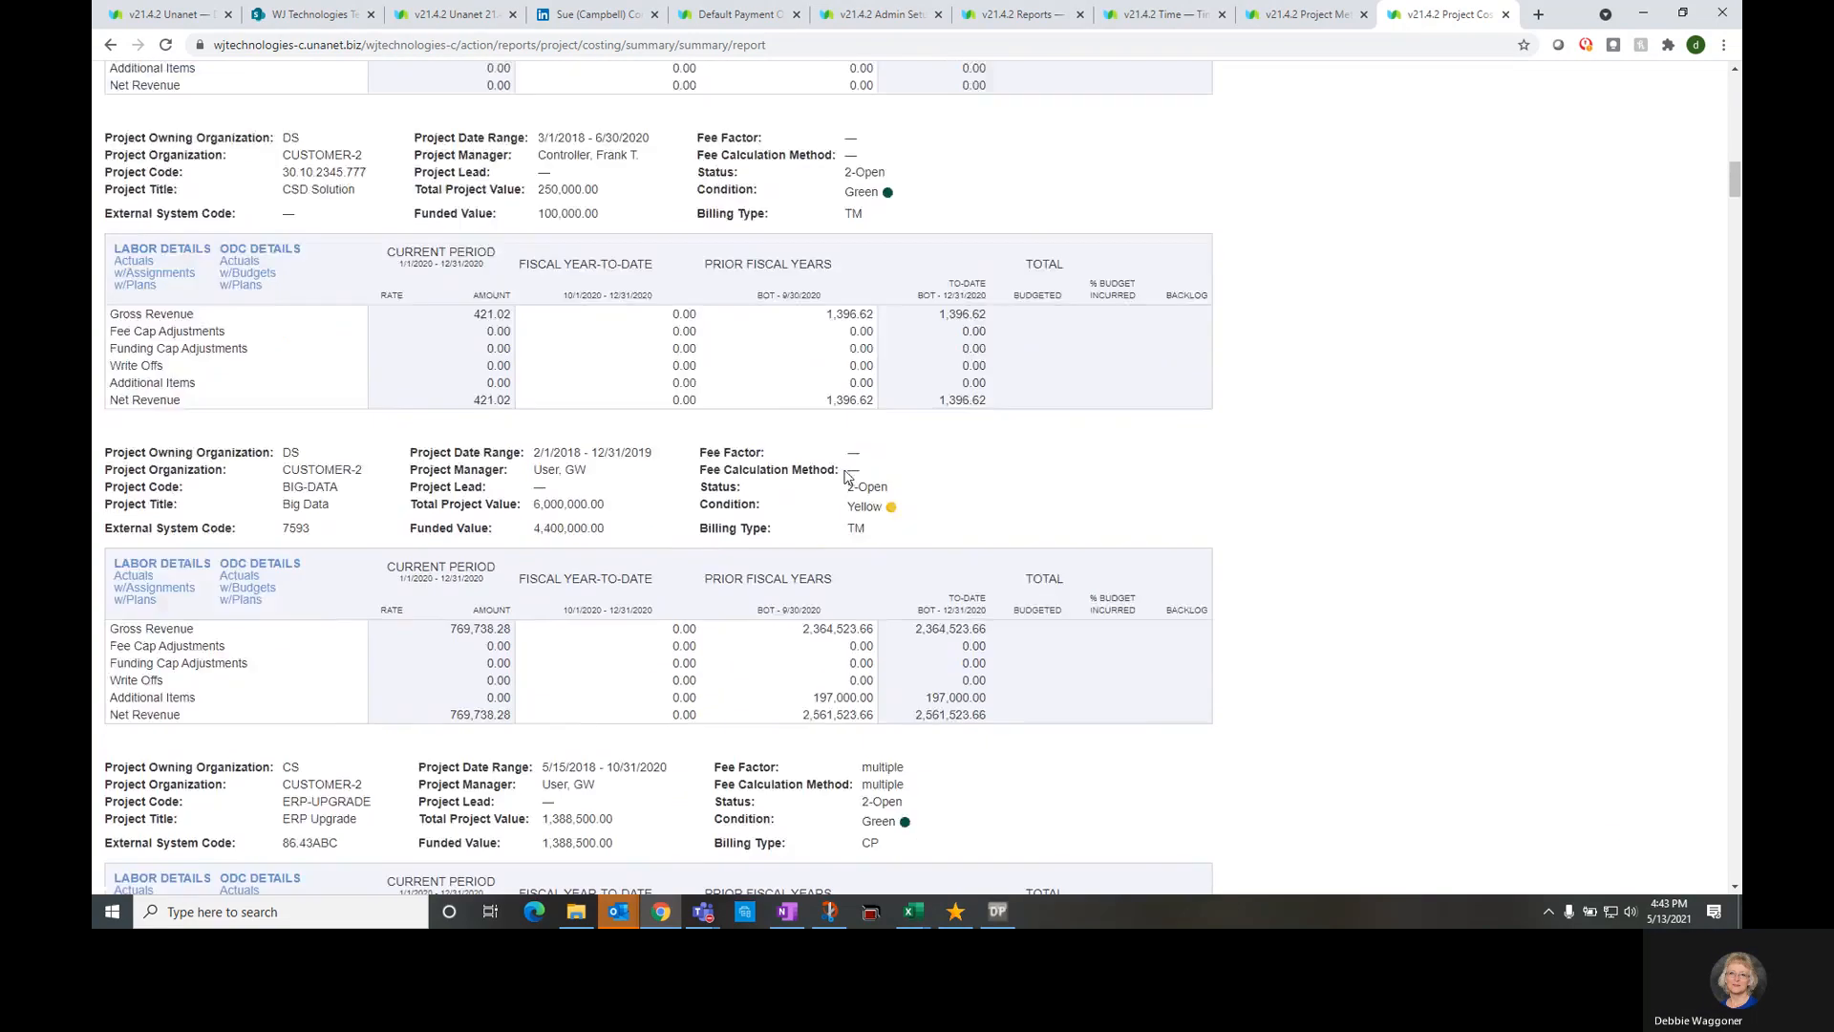
scroll(846, 478, up, 15)
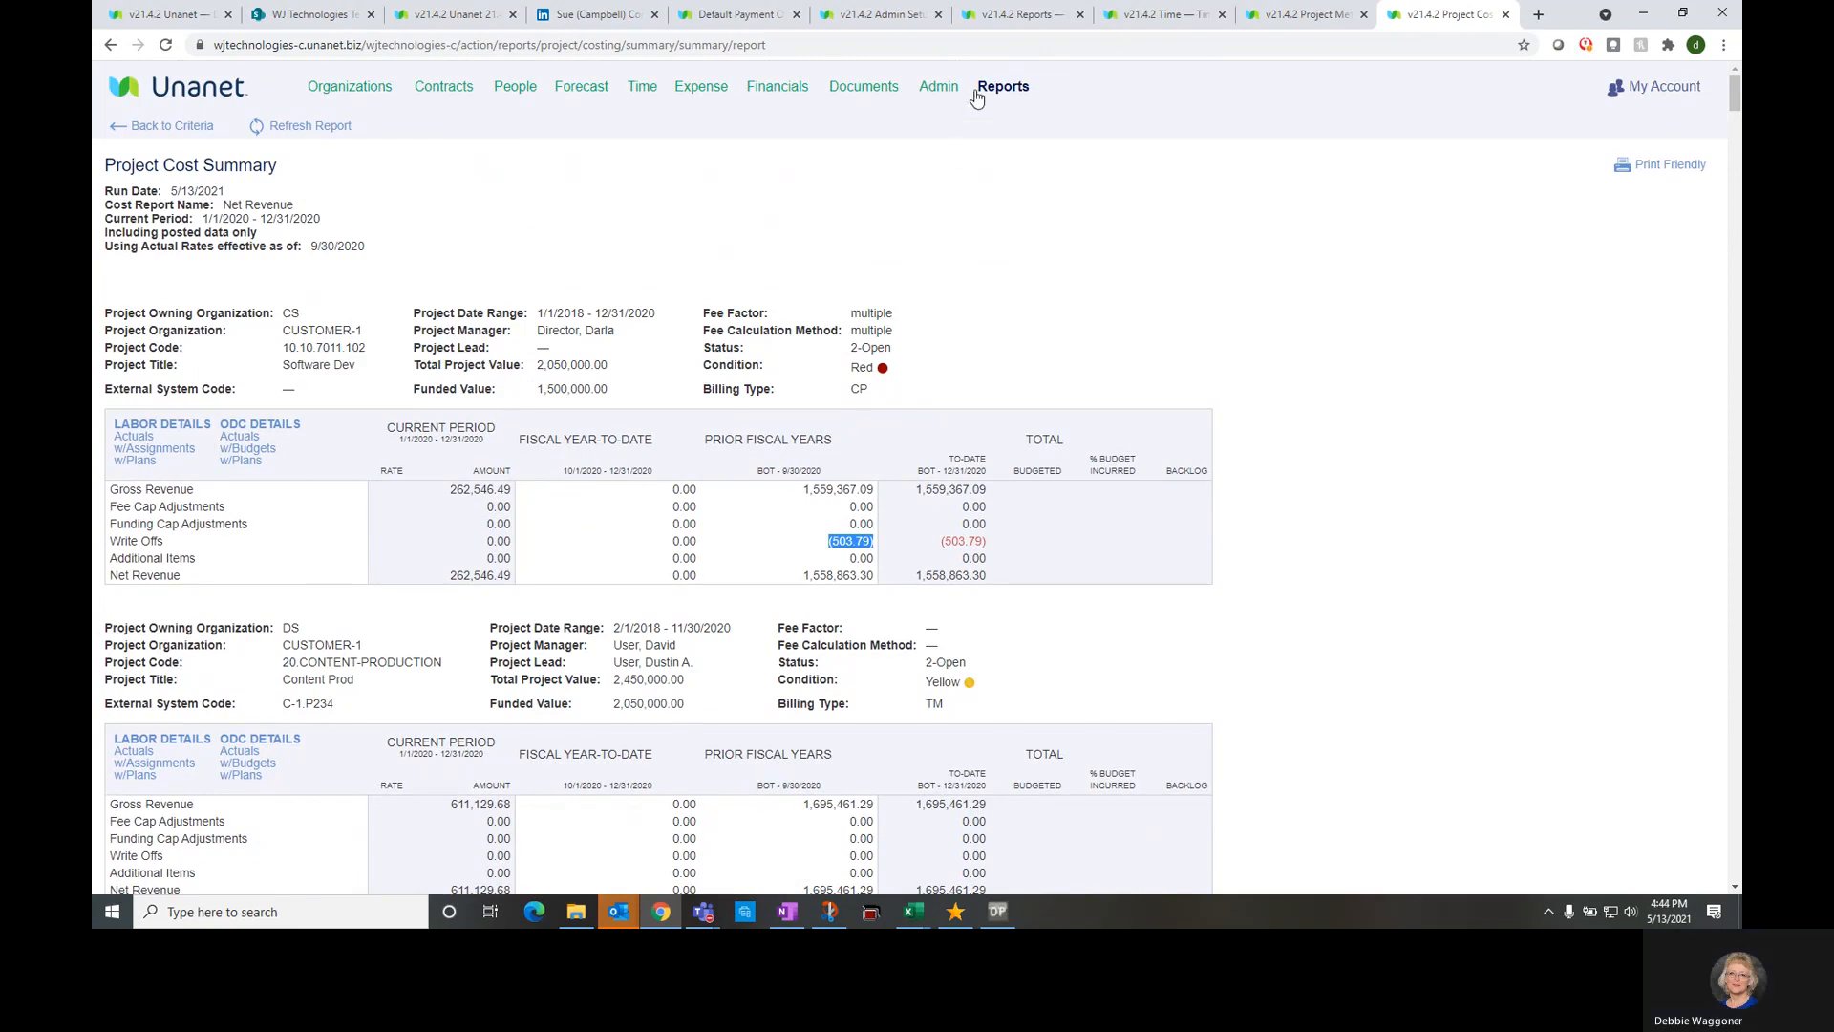
Create and save a new cost report in the admin setup, named Summary JSR with the description "Top level JSR"
mouse_move(941, 90)
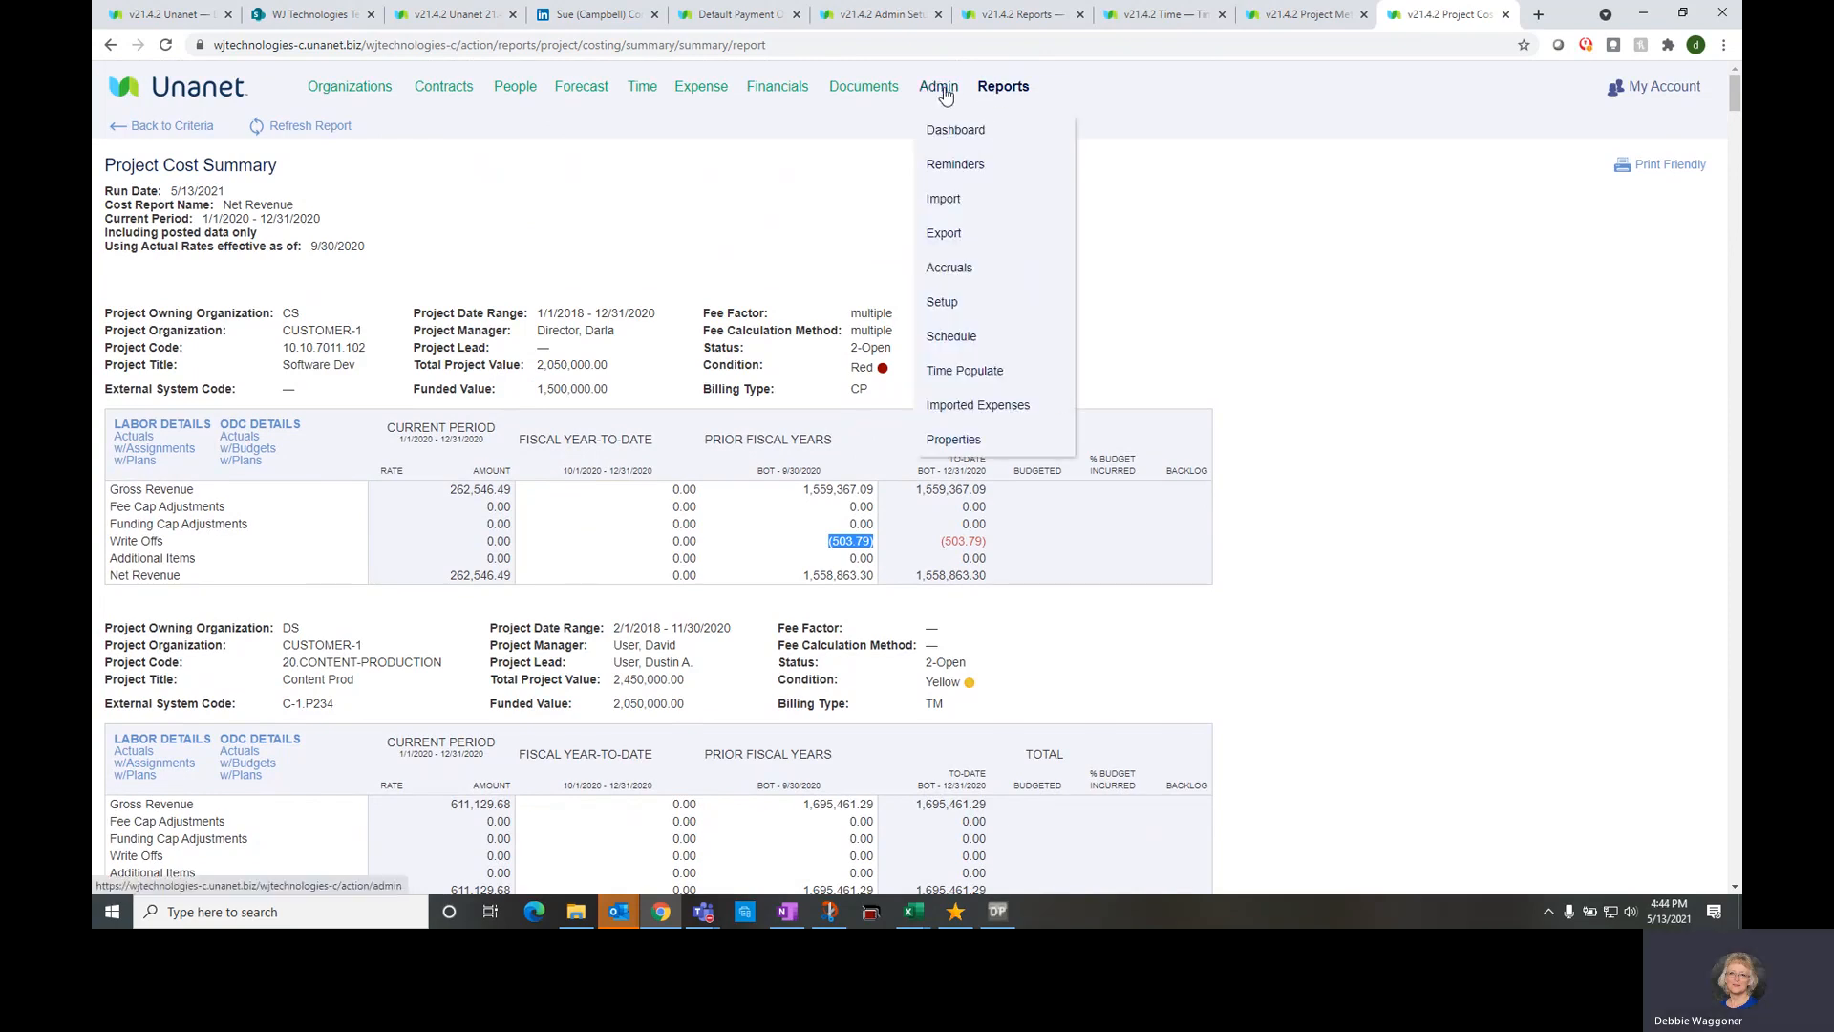
click(932, 306)
click(362, 321)
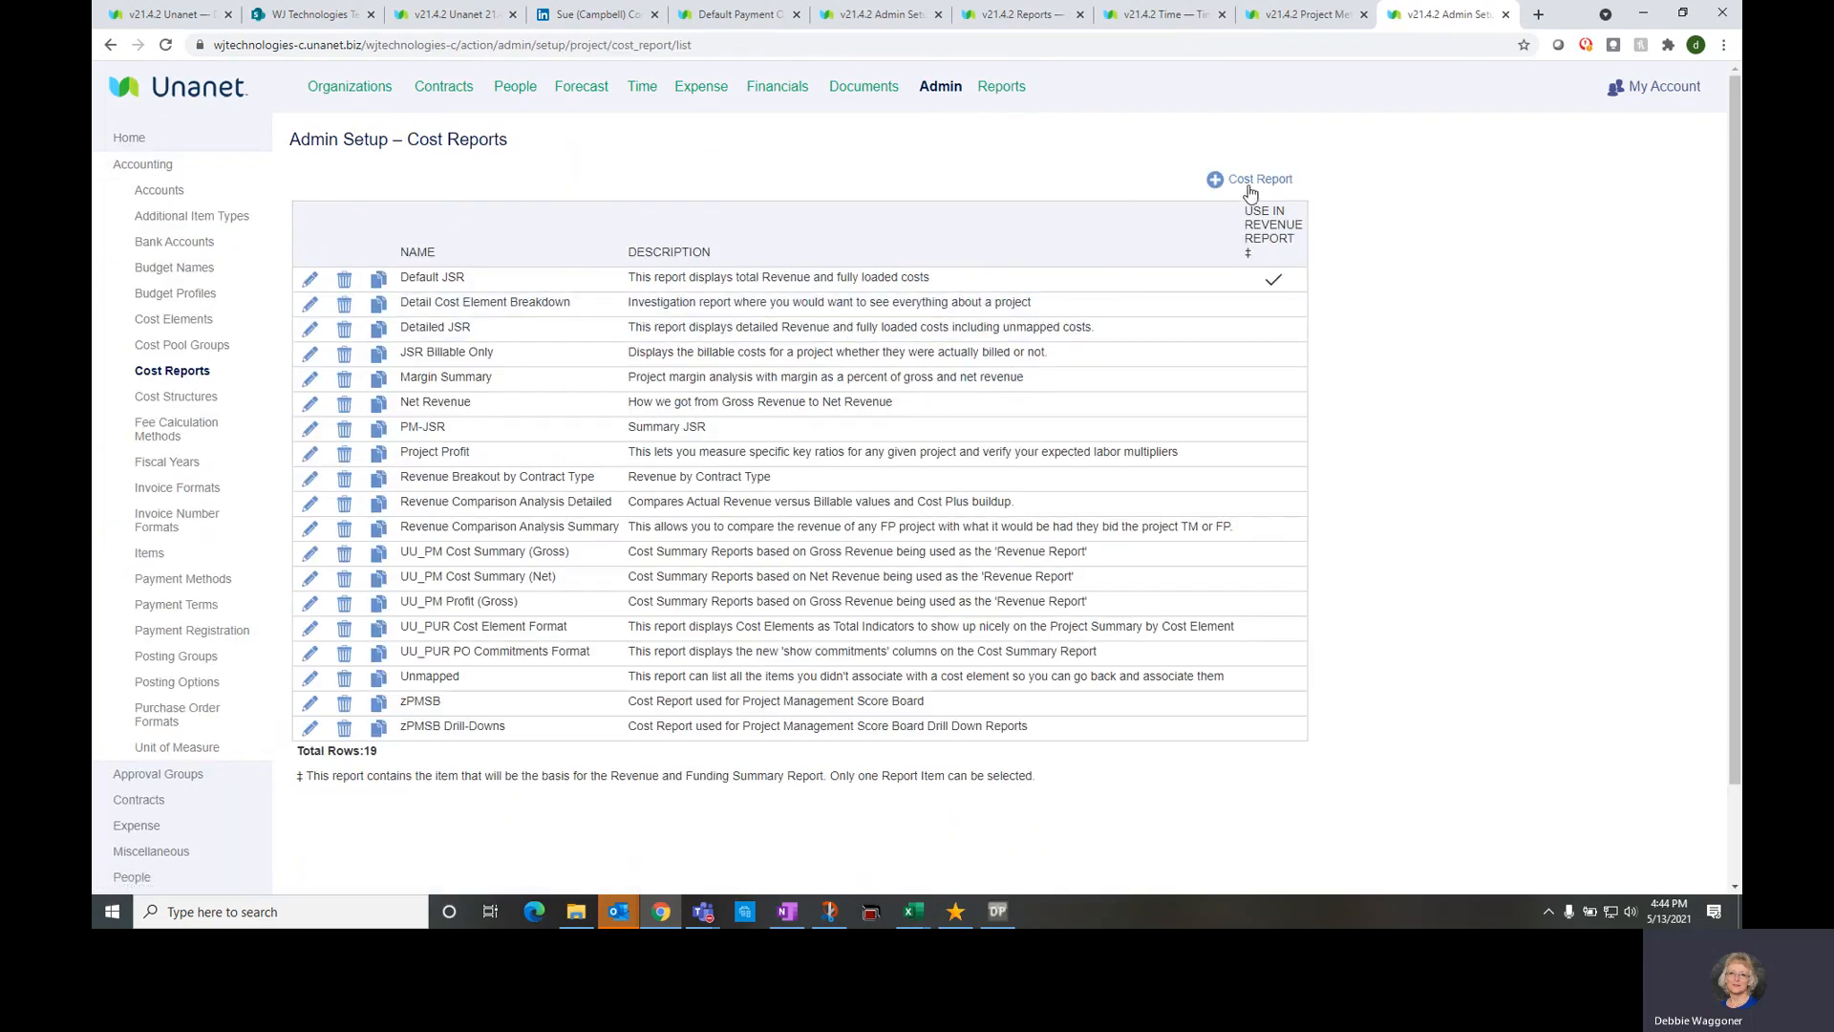
click(1259, 181)
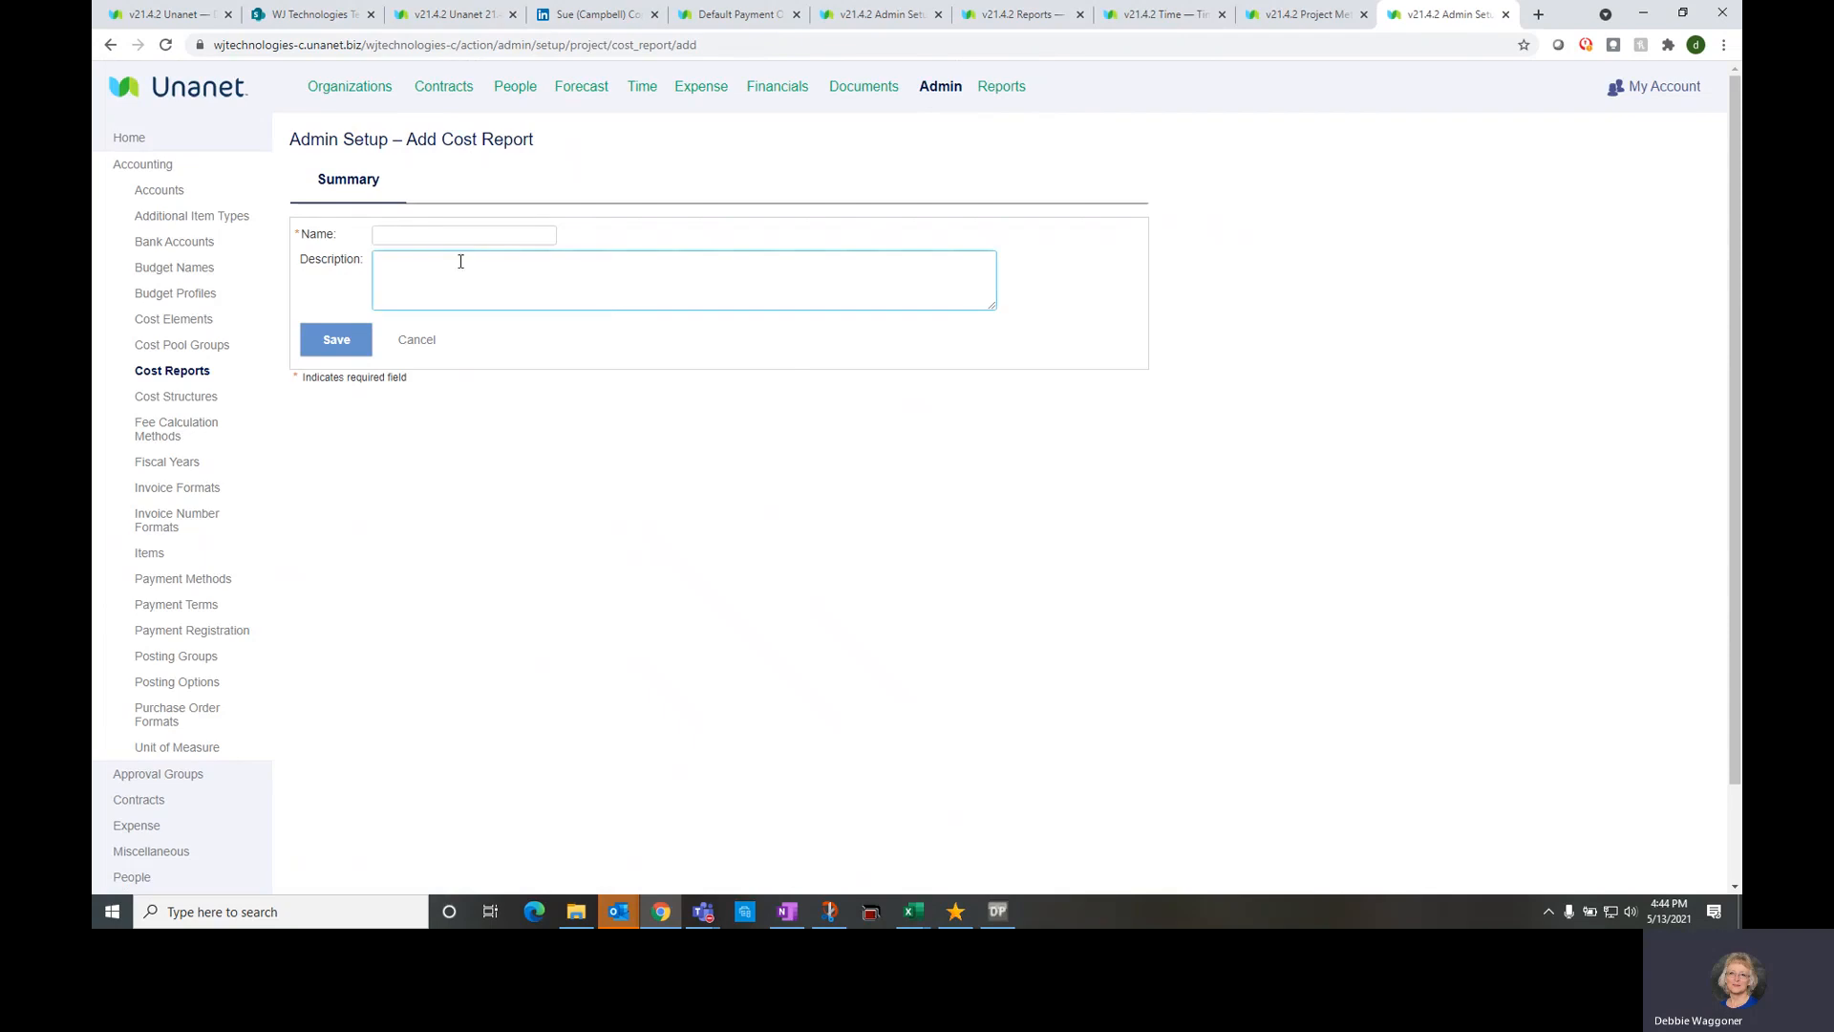
click(445, 235)
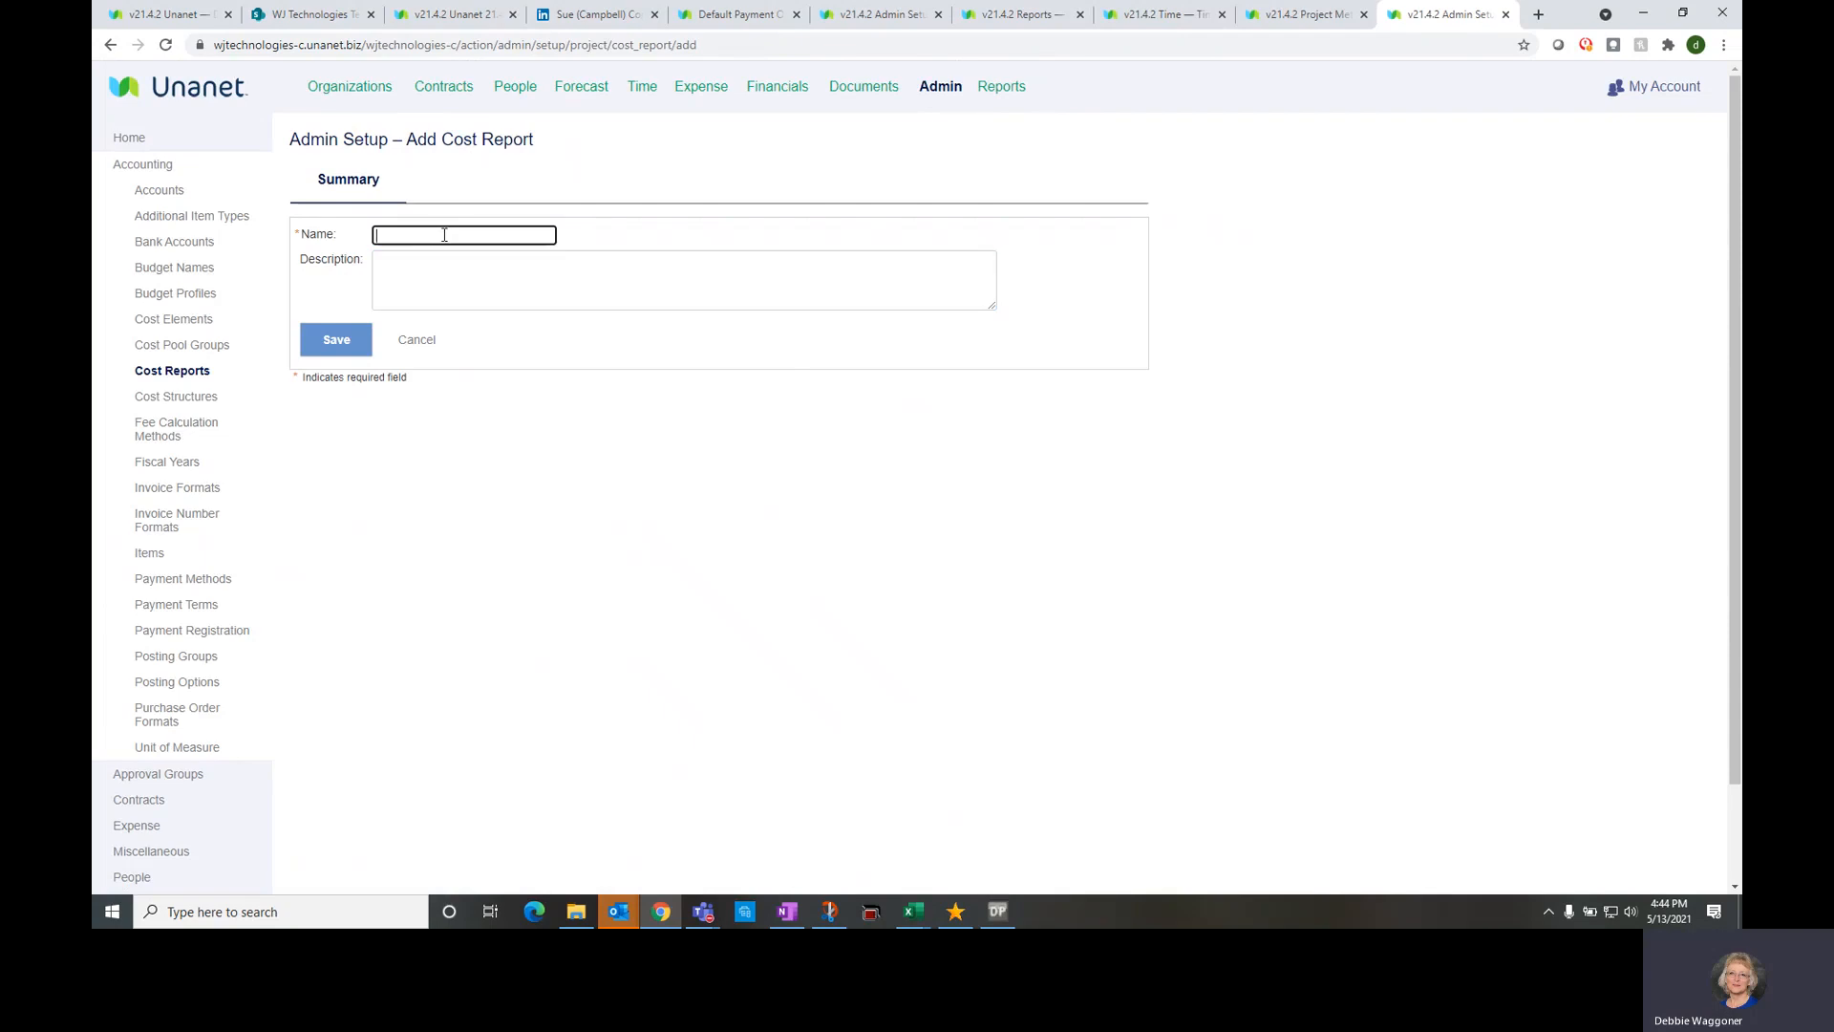
text(Summary JSR)
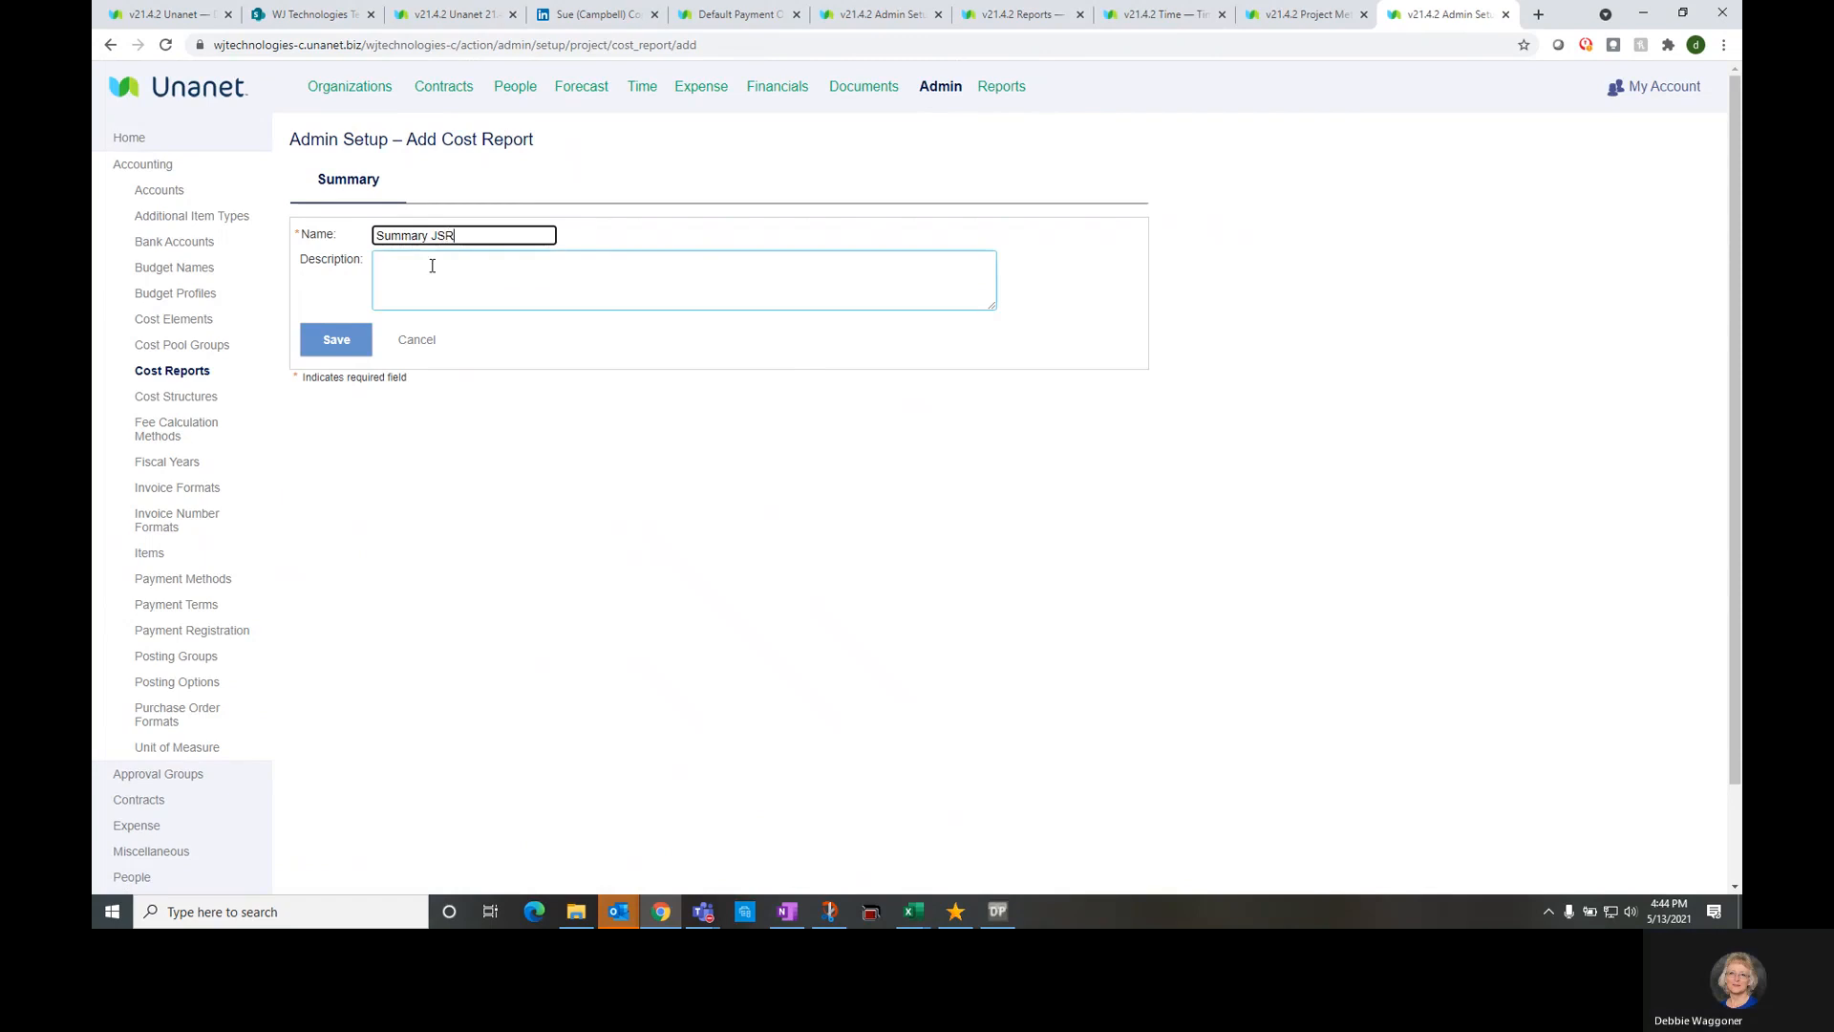
click(432, 264)
text(T)
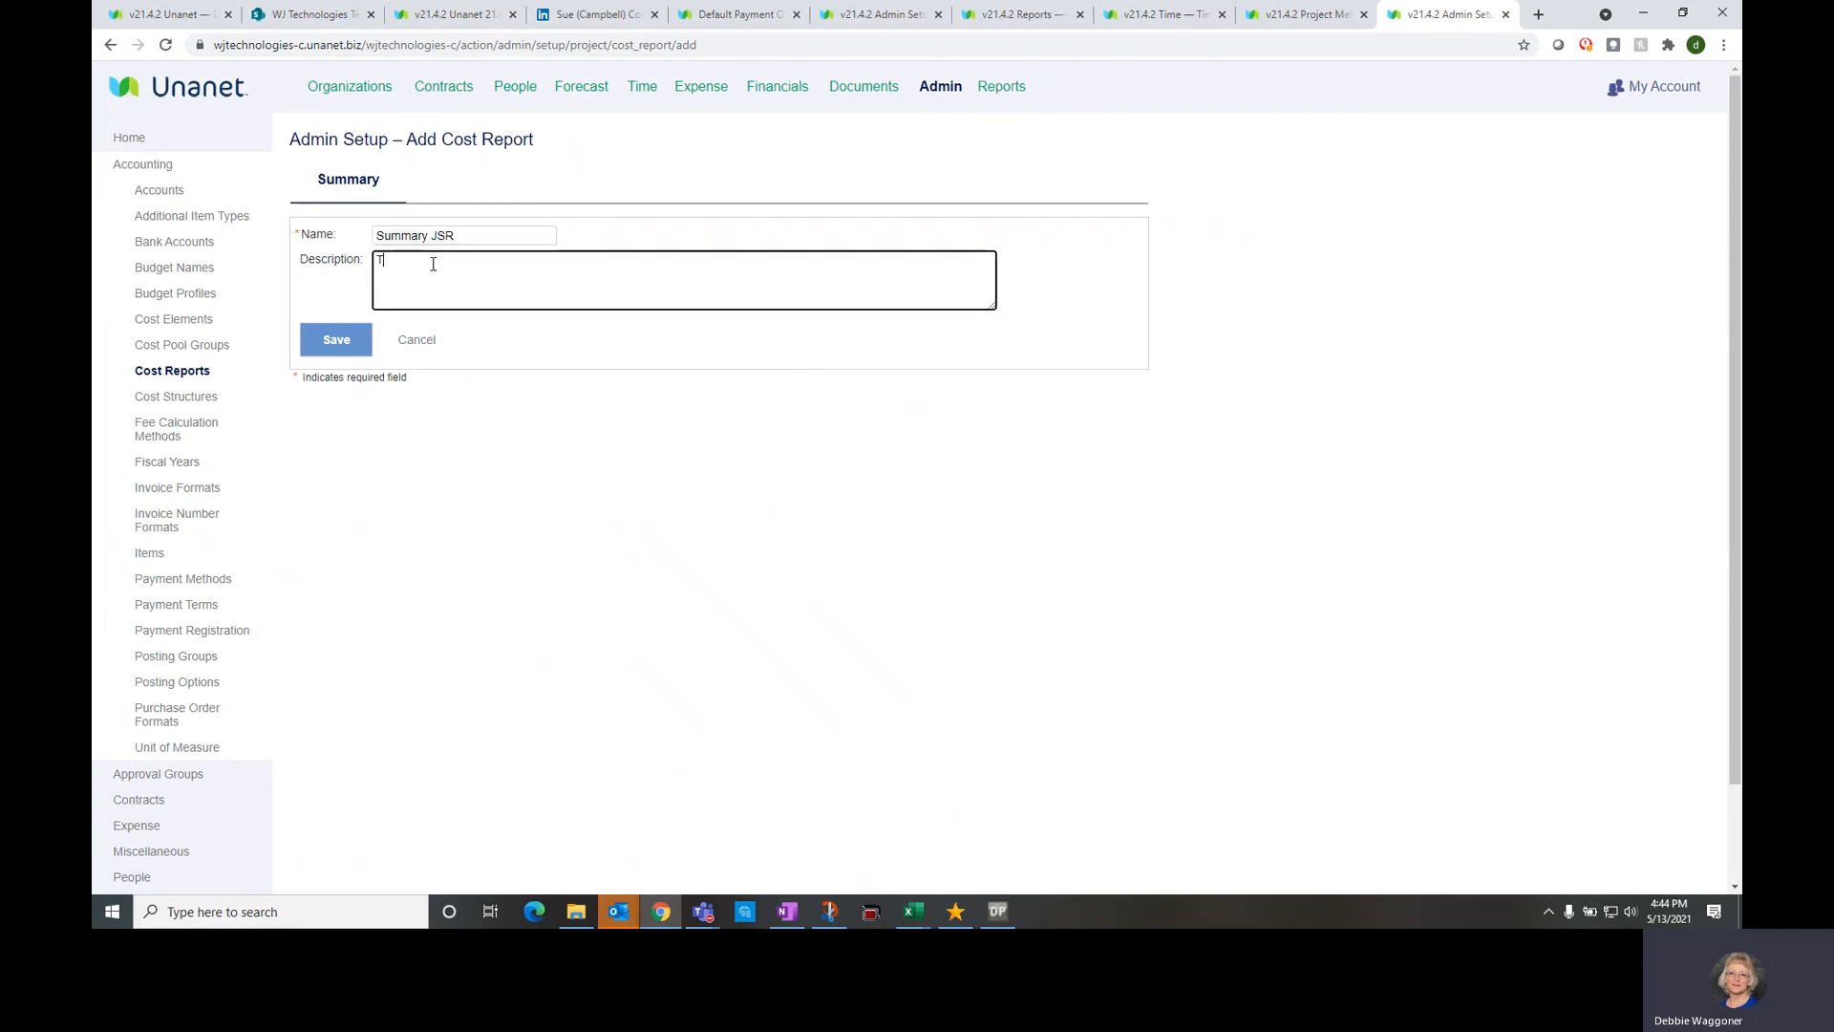
text(op level JSR)
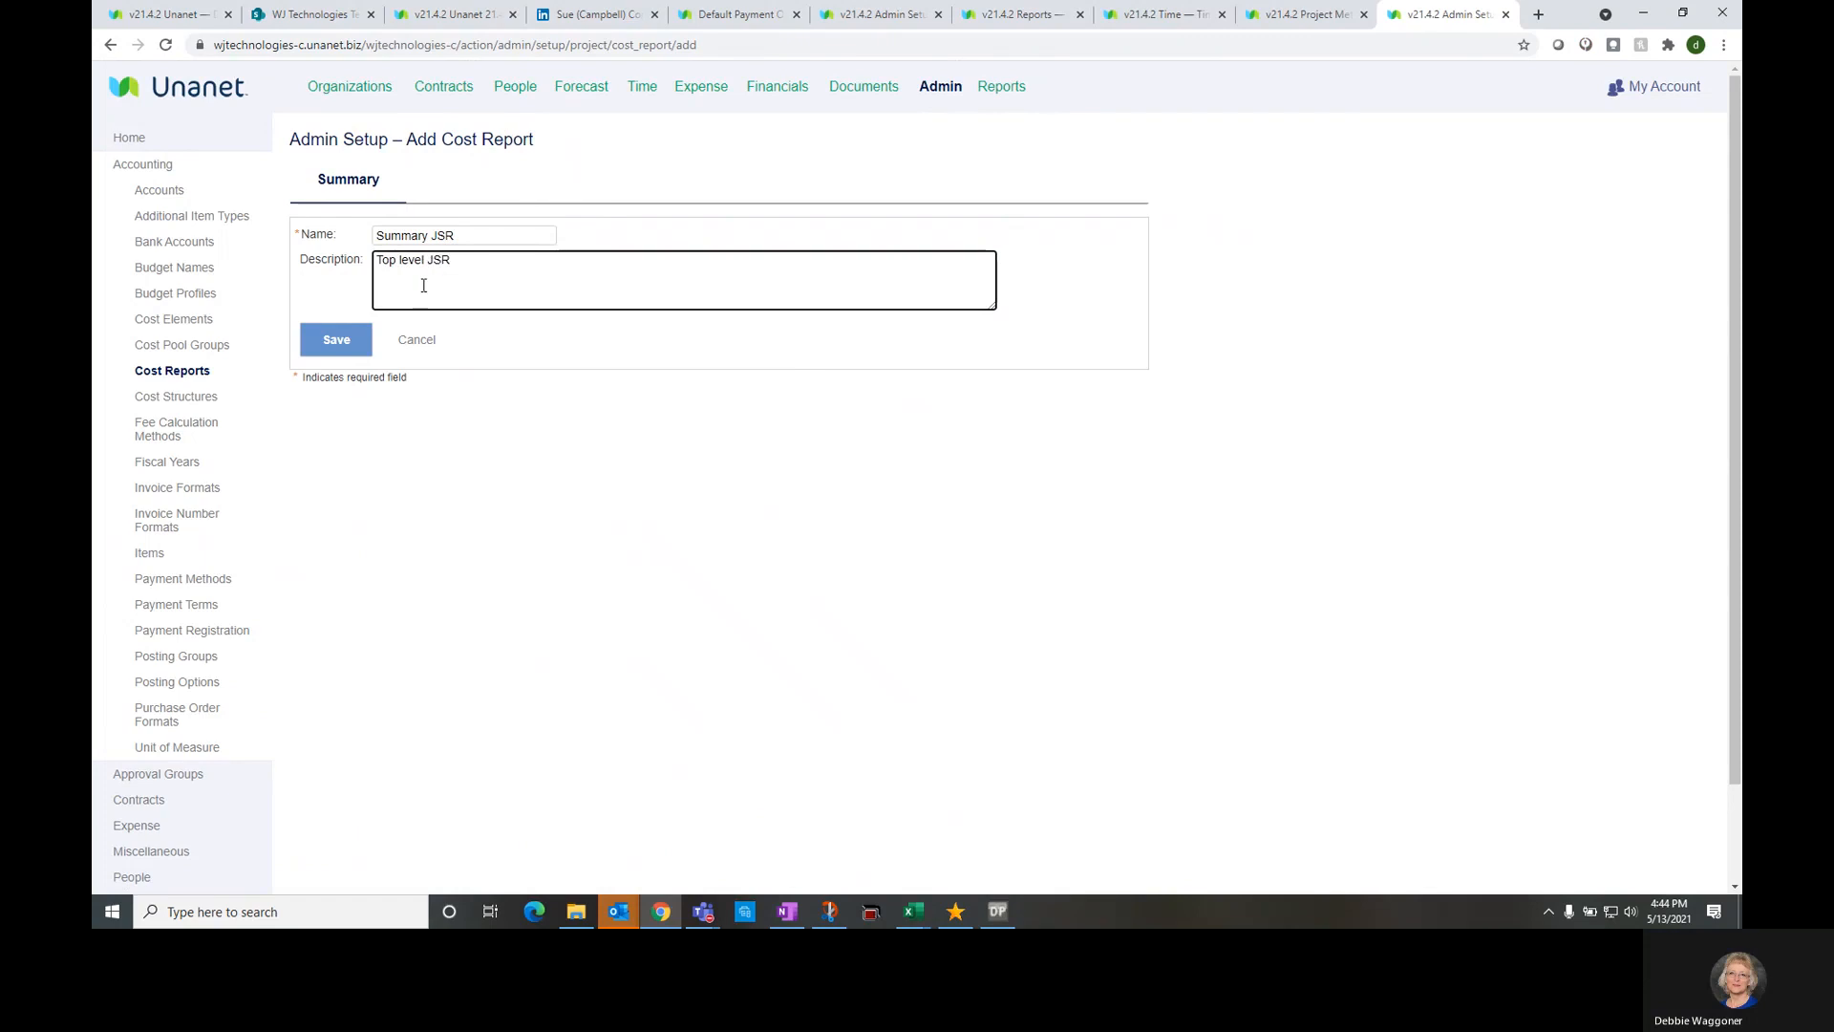
click(334, 340)
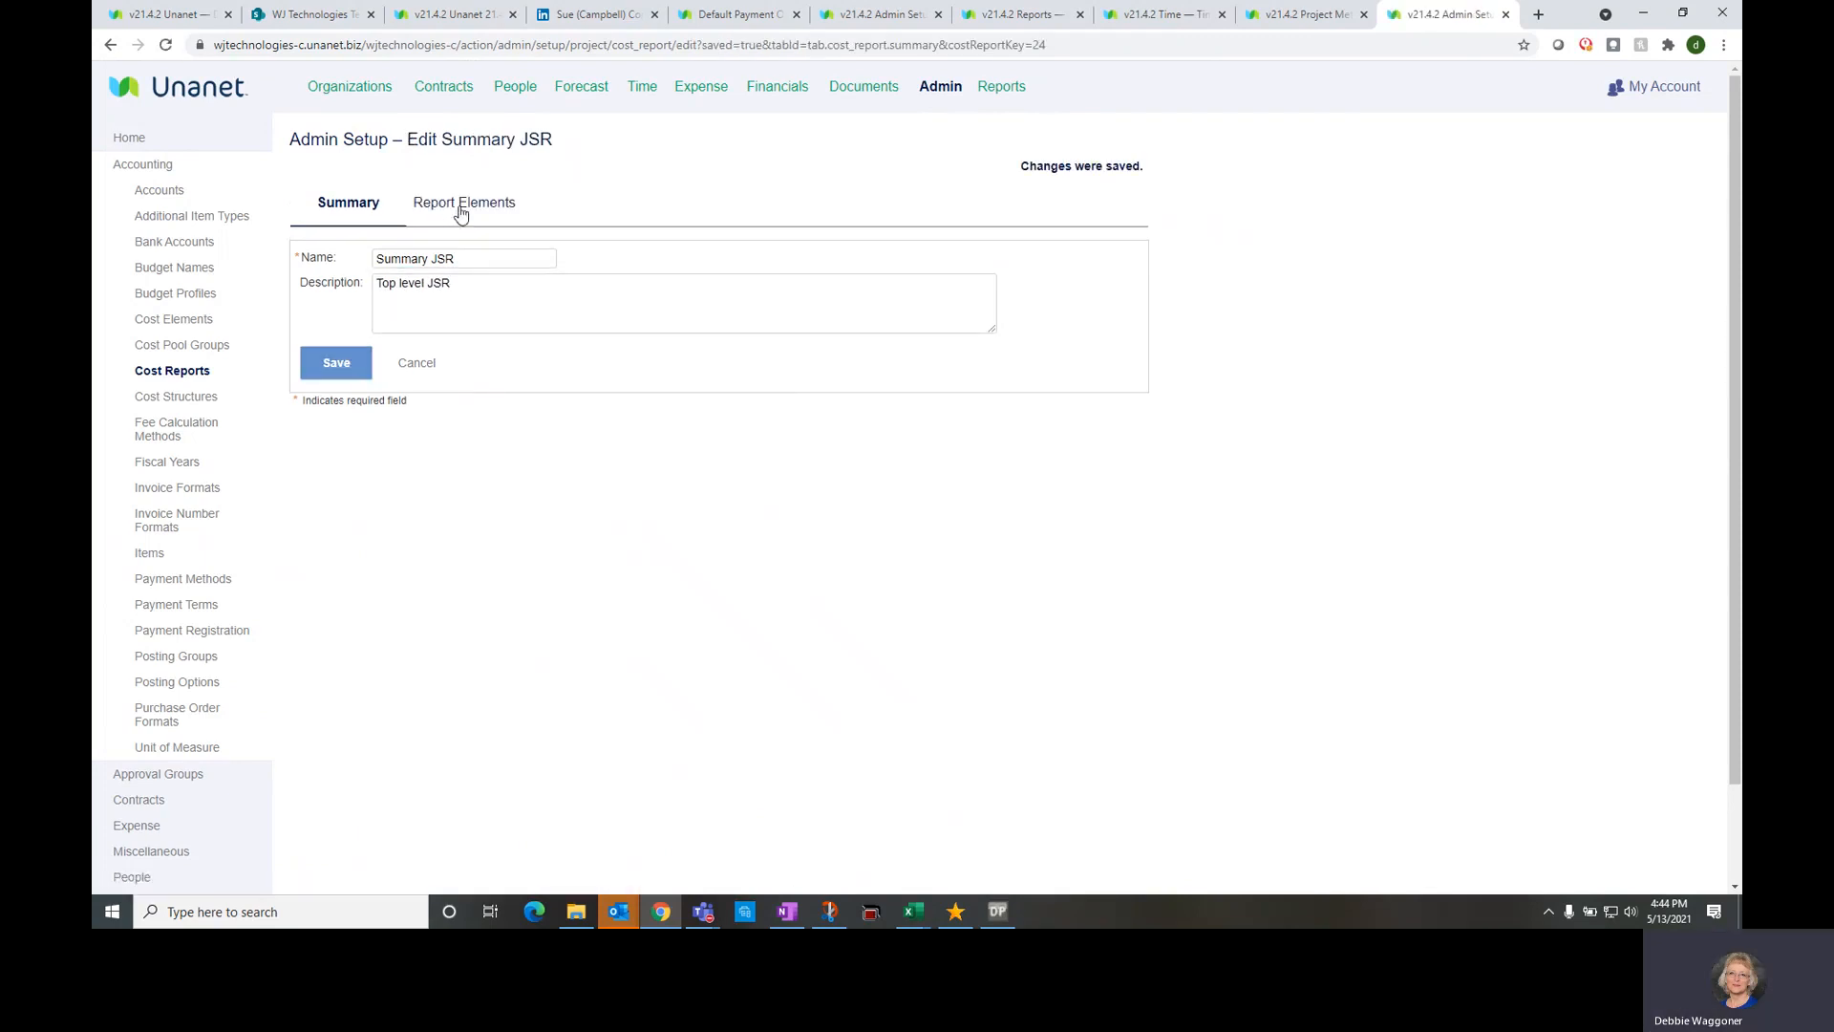
Add a Total Revenue report element to Summary JSR with the actuals formula [Revenue::Total (Net)]
click(460, 208)
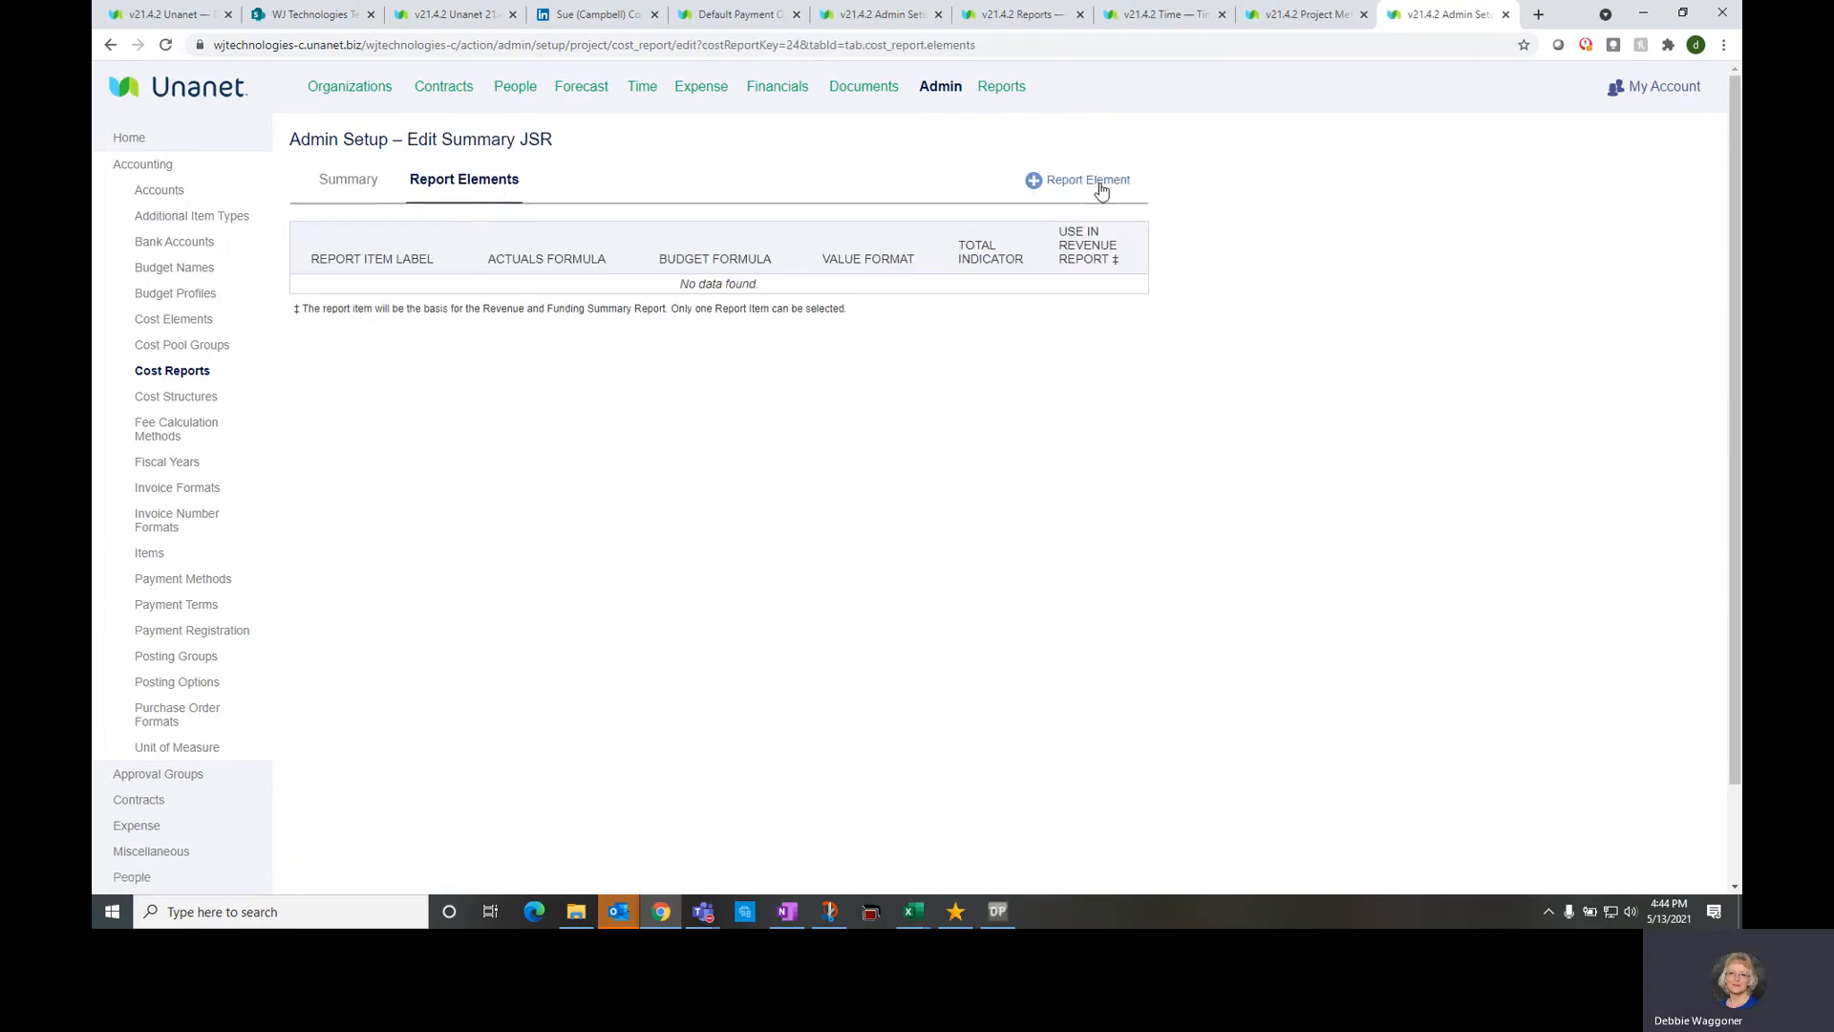
click(1101, 191)
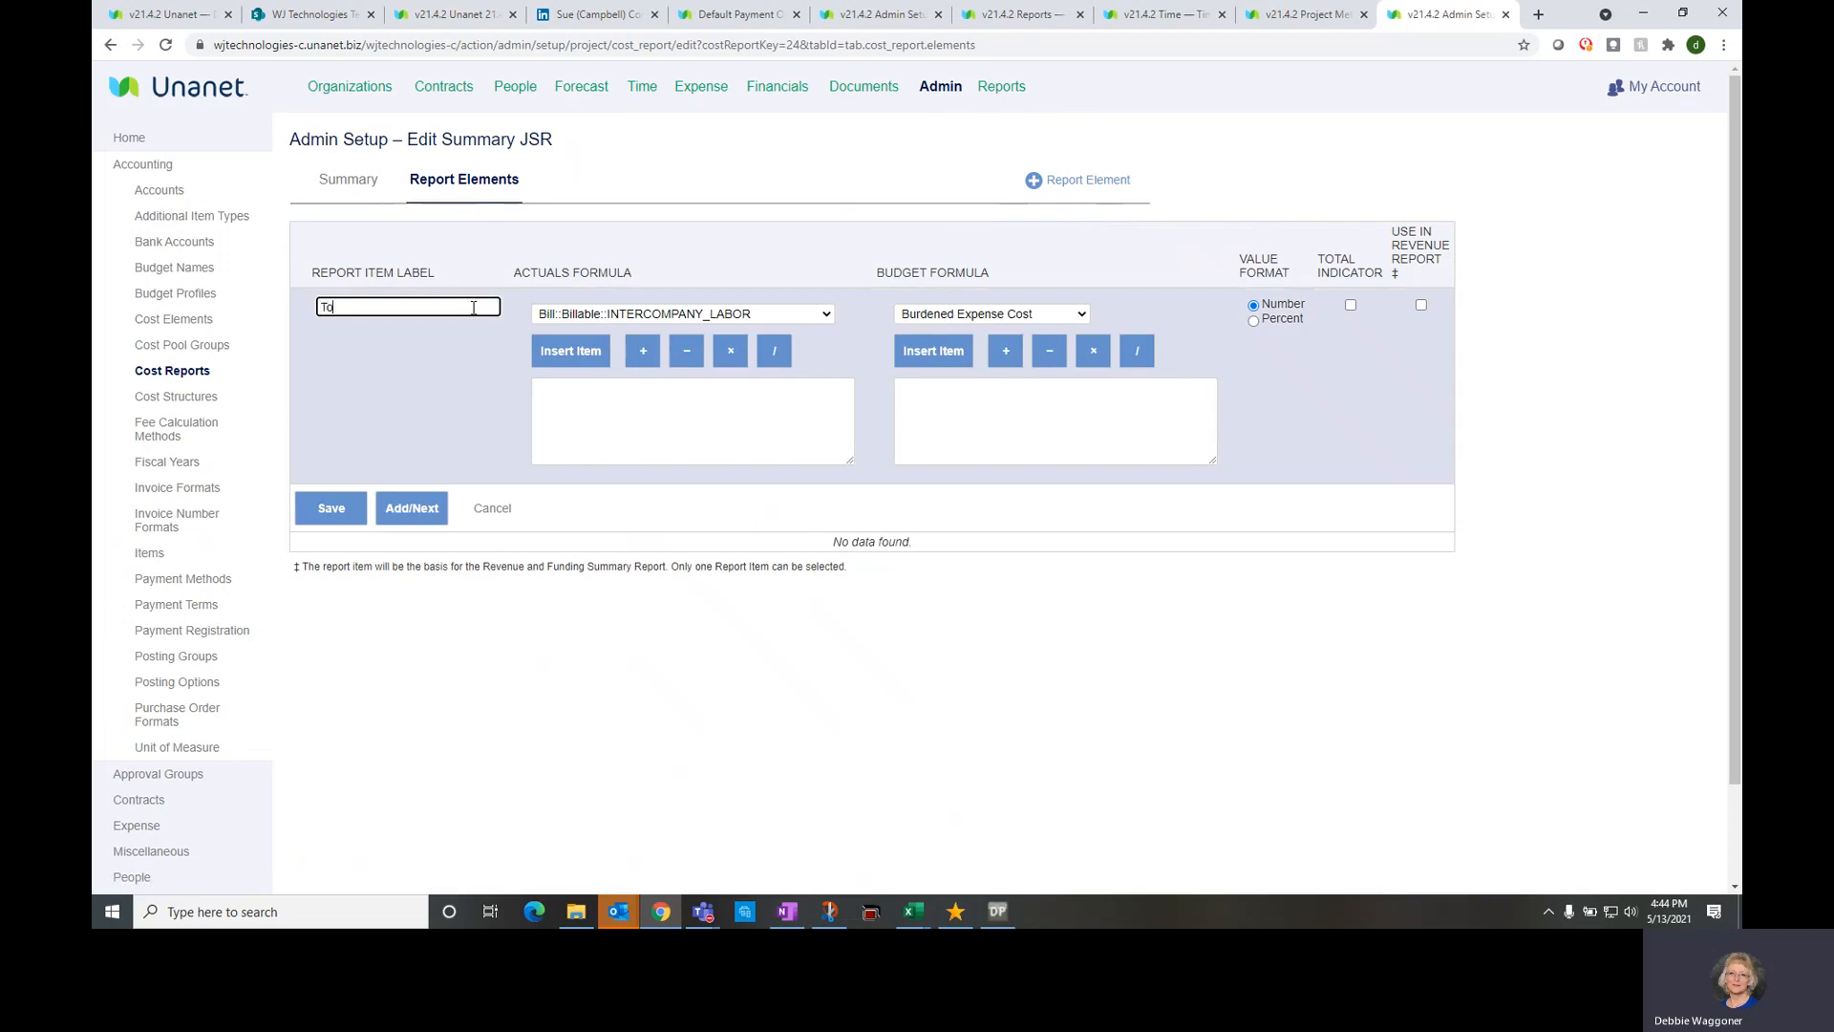
text(Total Revenue)
click(556, 314)
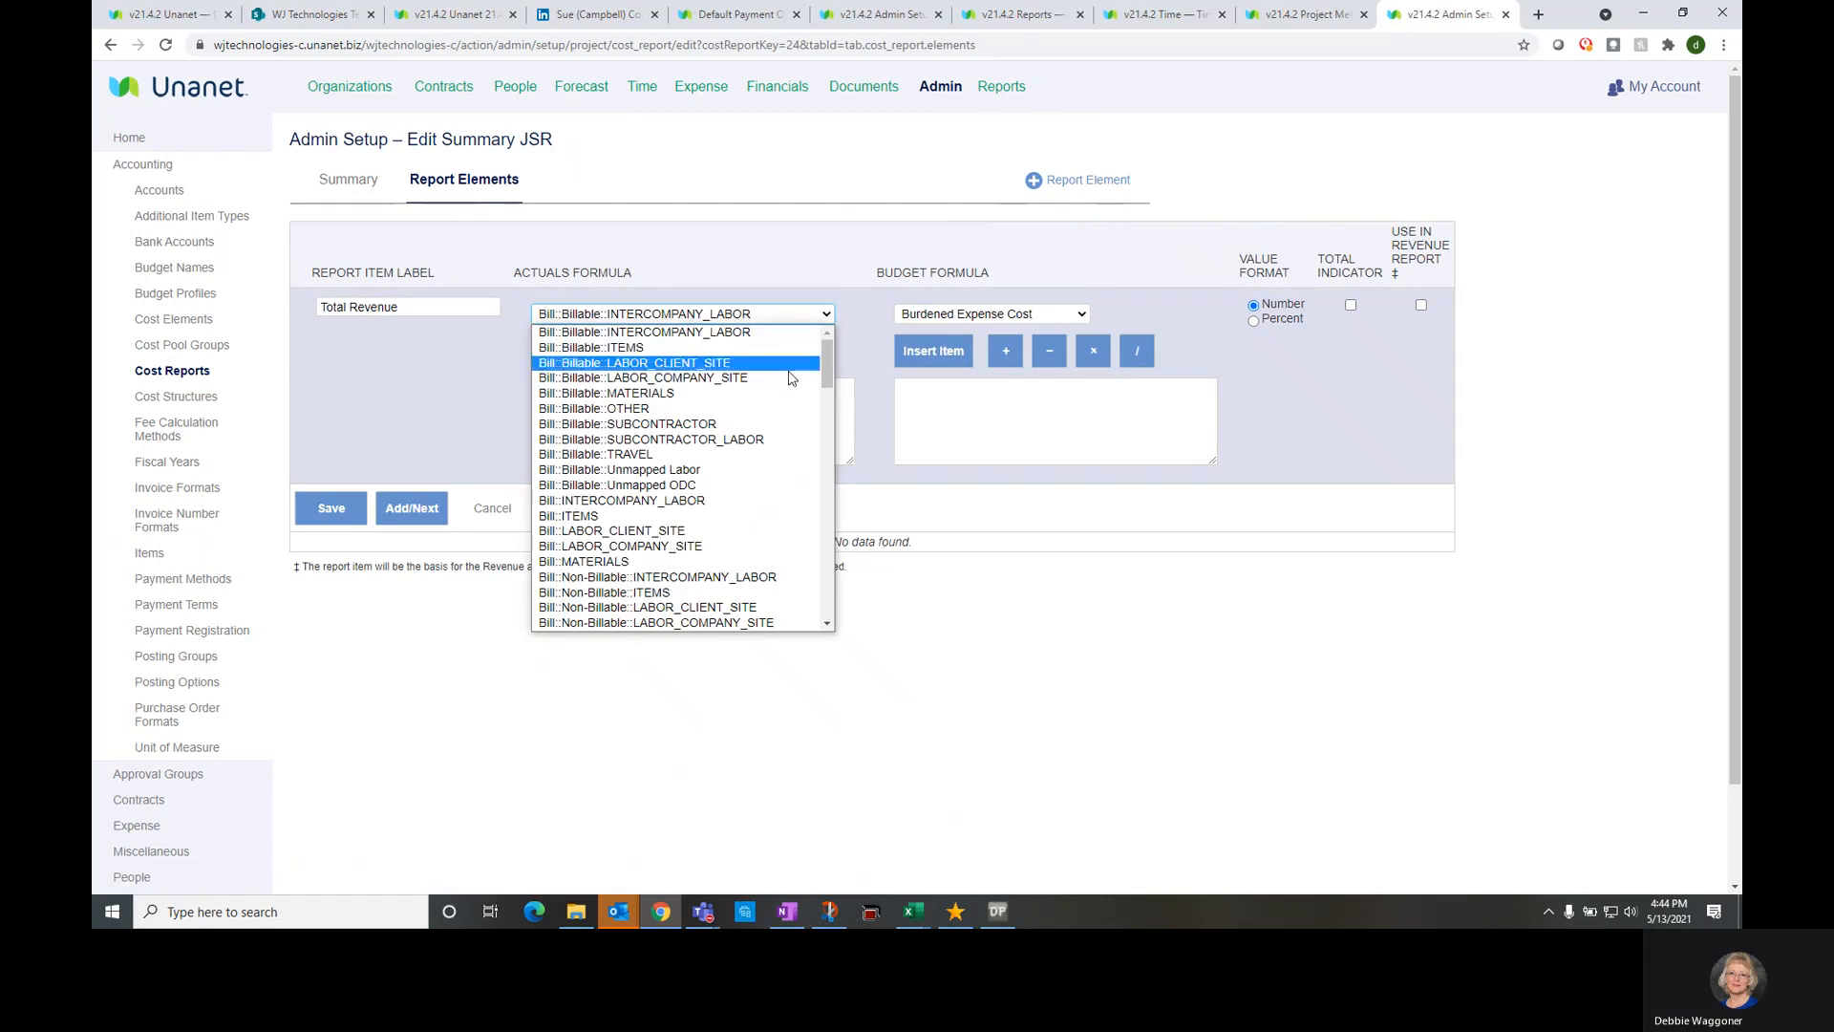
drag(827, 371, 812, 599)
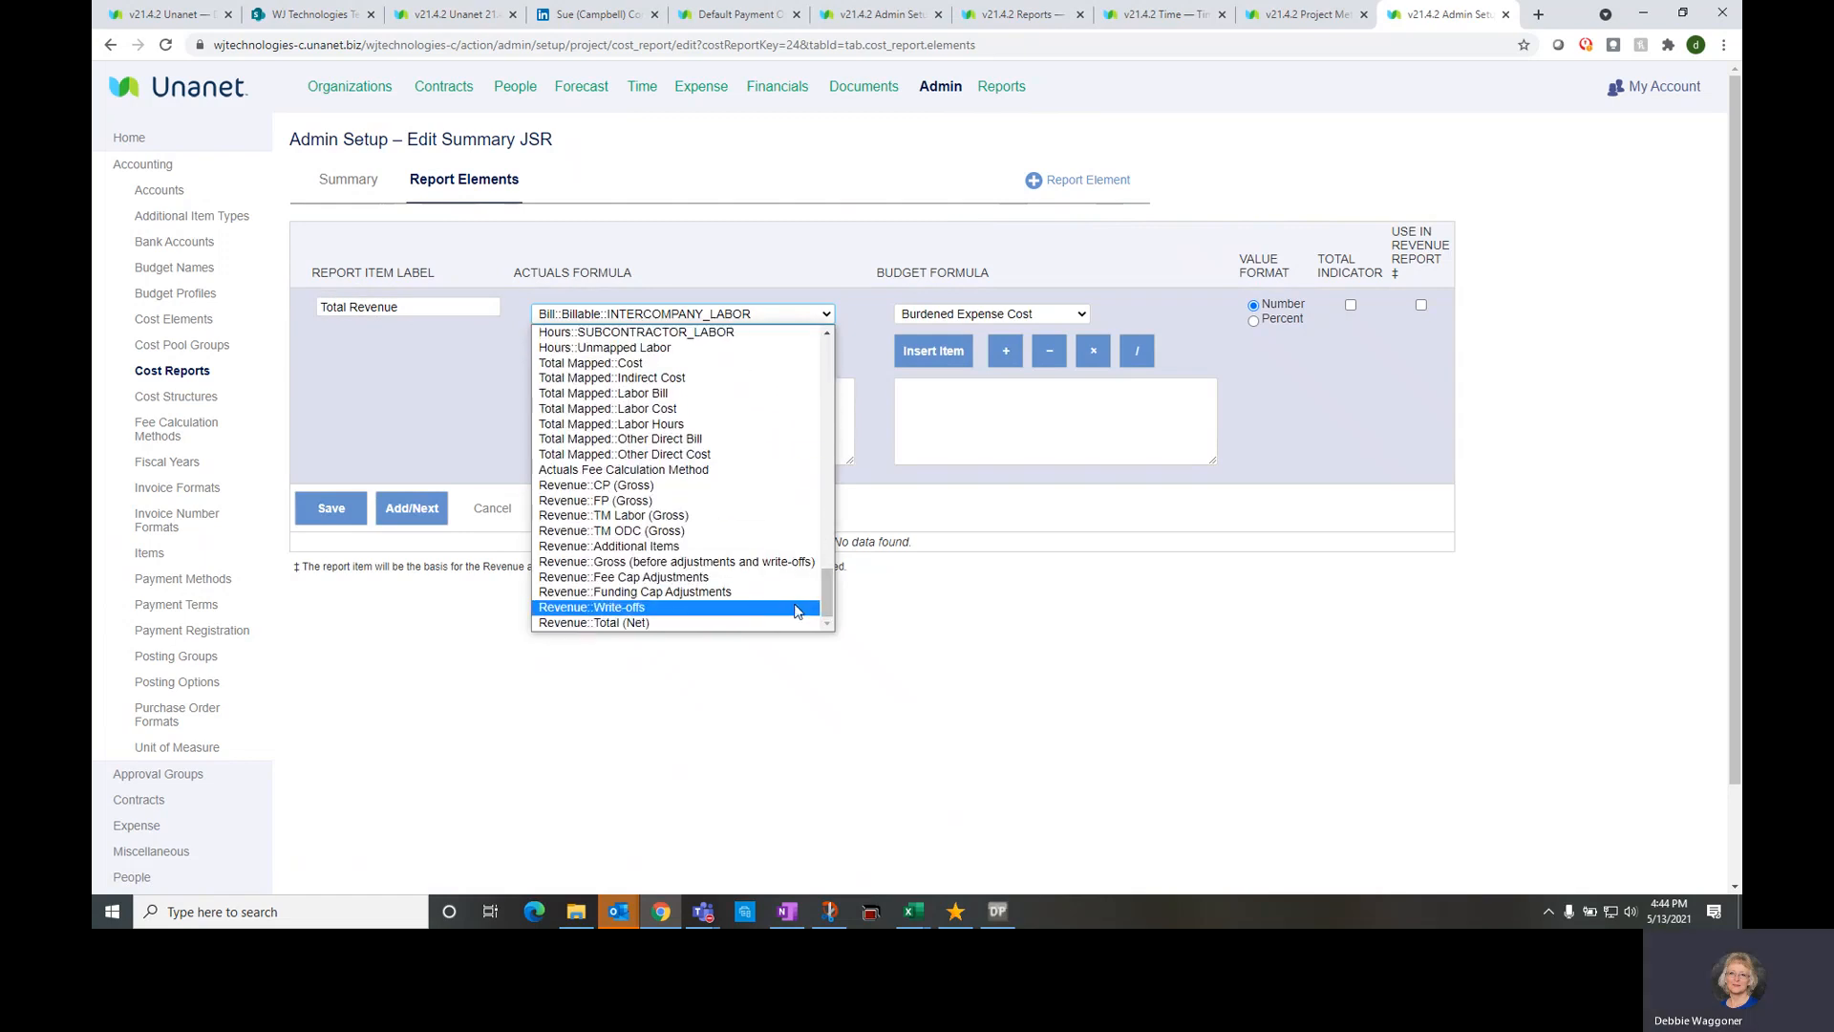
click(754, 622)
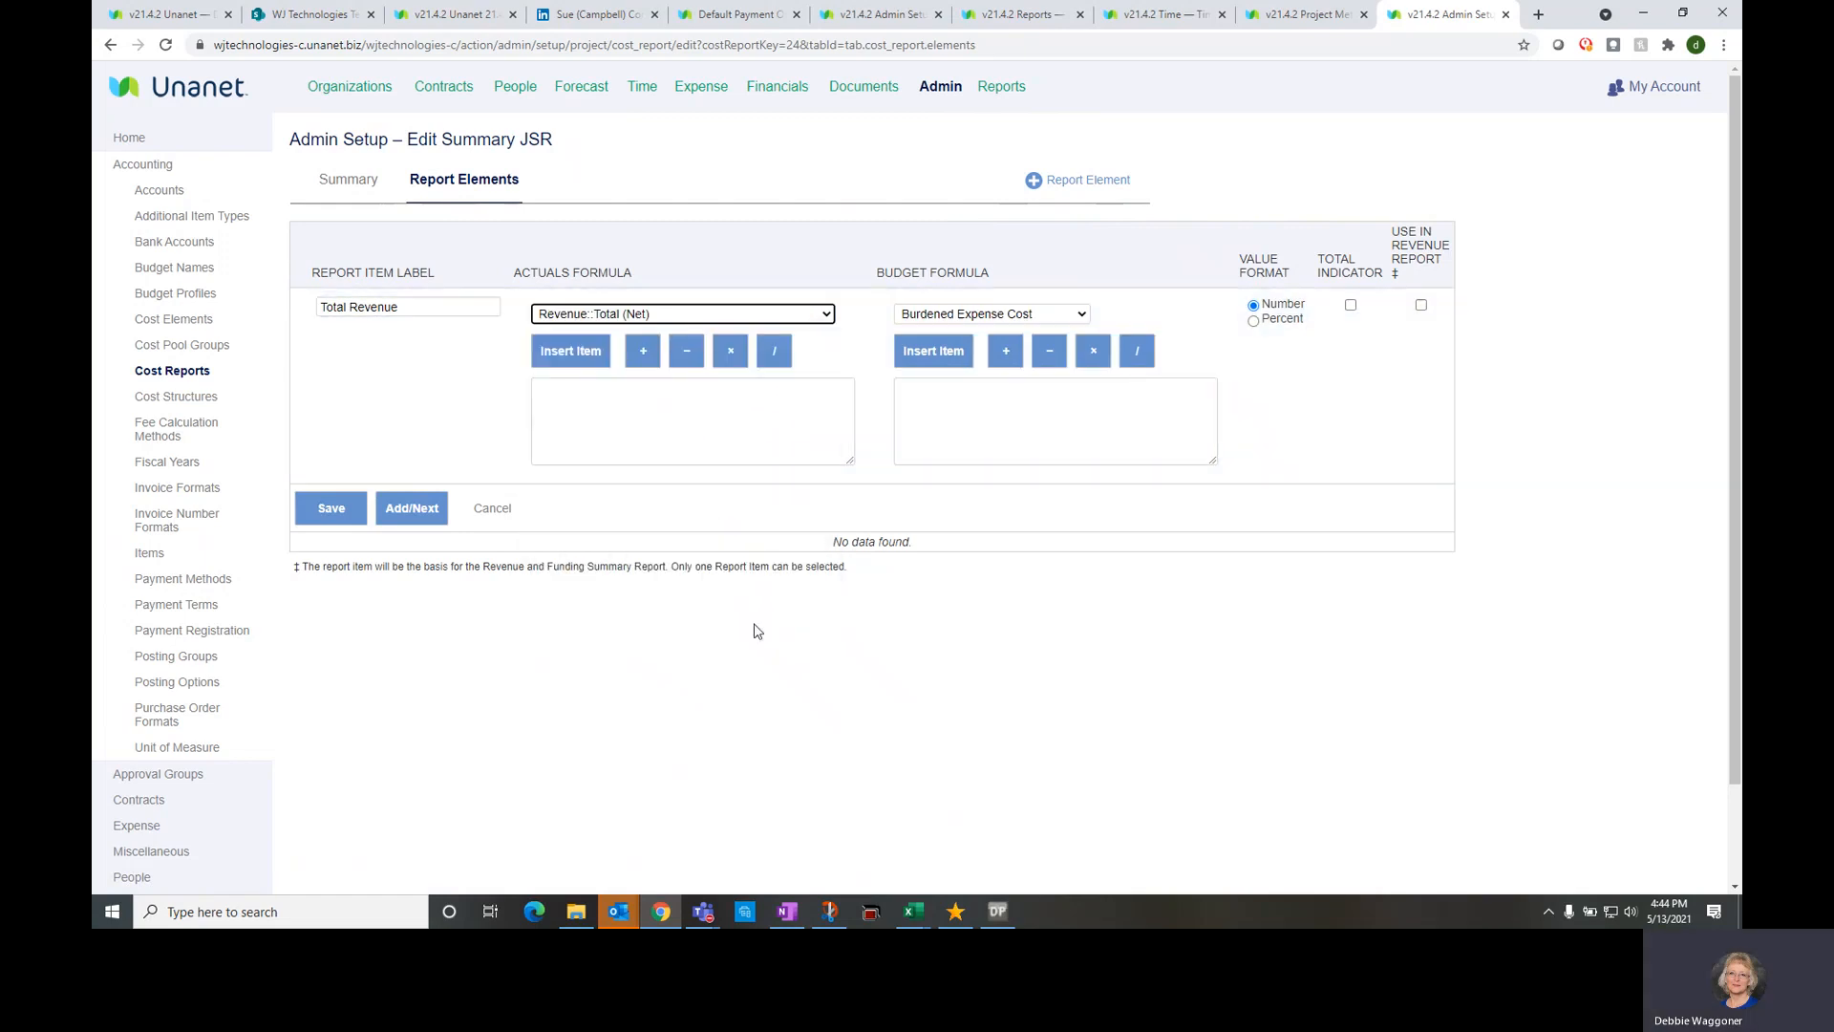
click(571, 351)
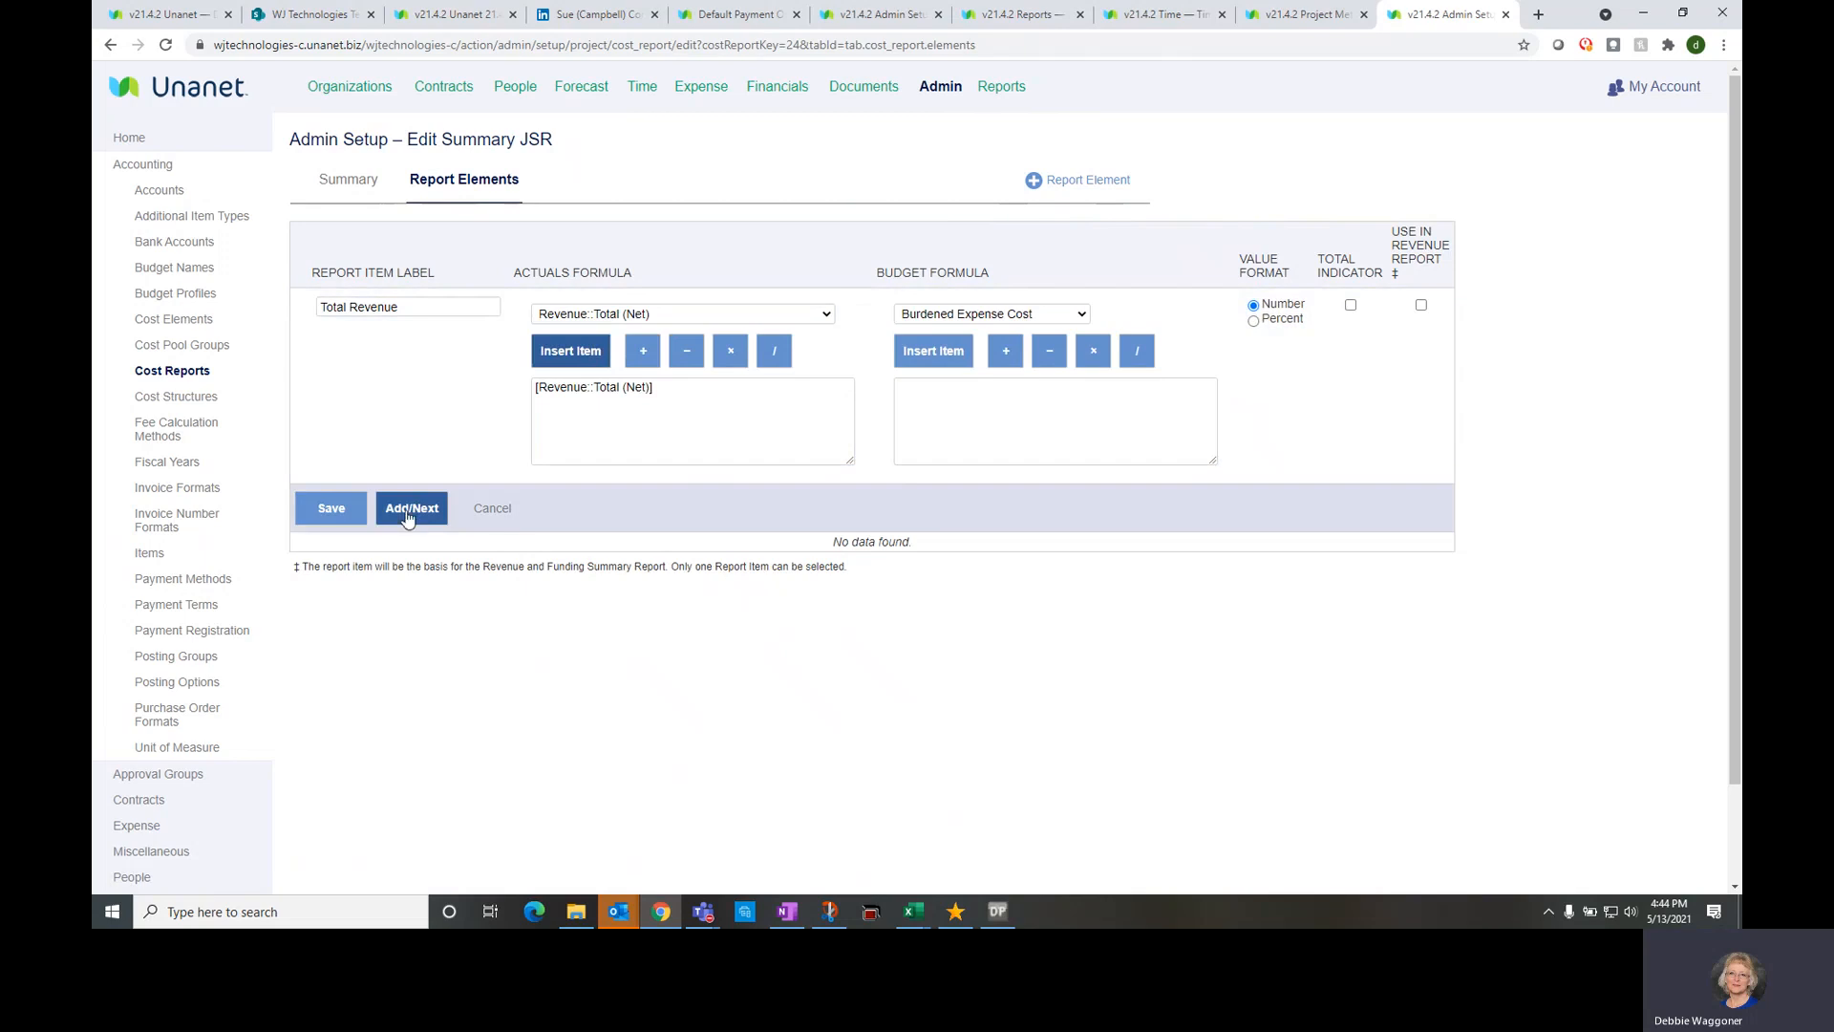
click(410, 509)
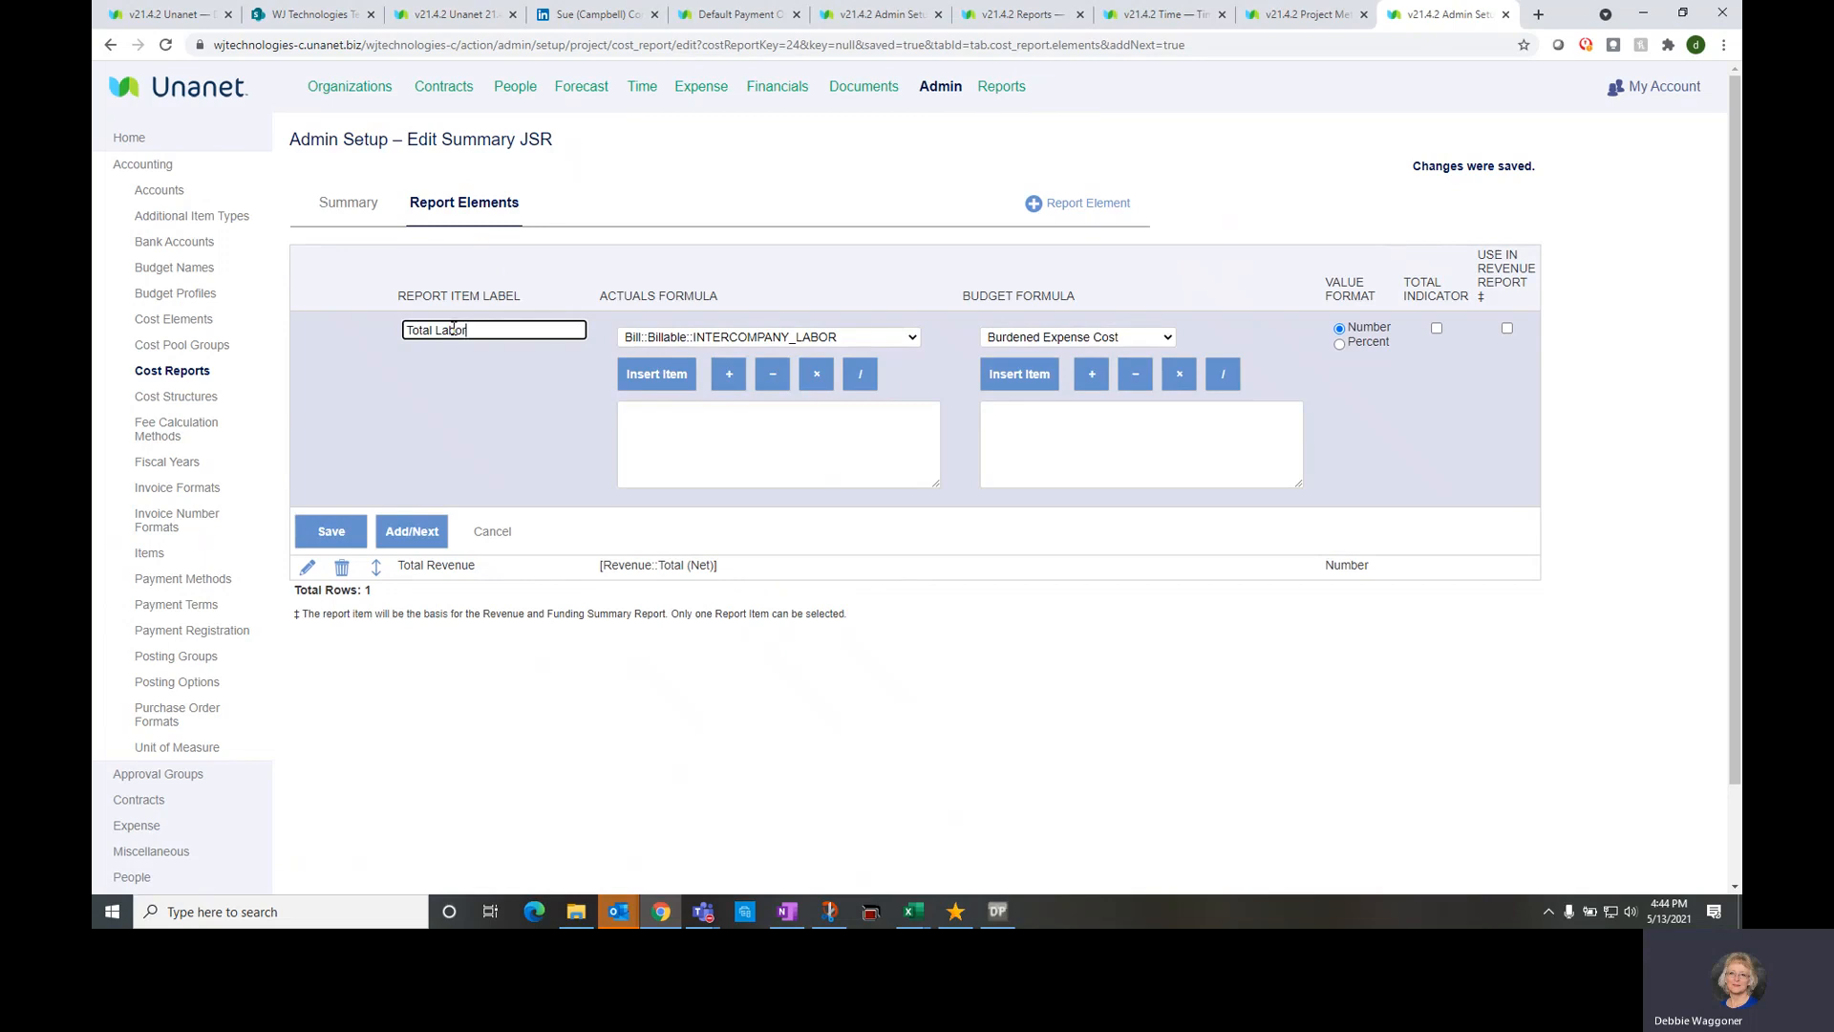
Add a Total Labor report element with the actuals formula [Total Mapped::Labor Cost]
click(666, 342)
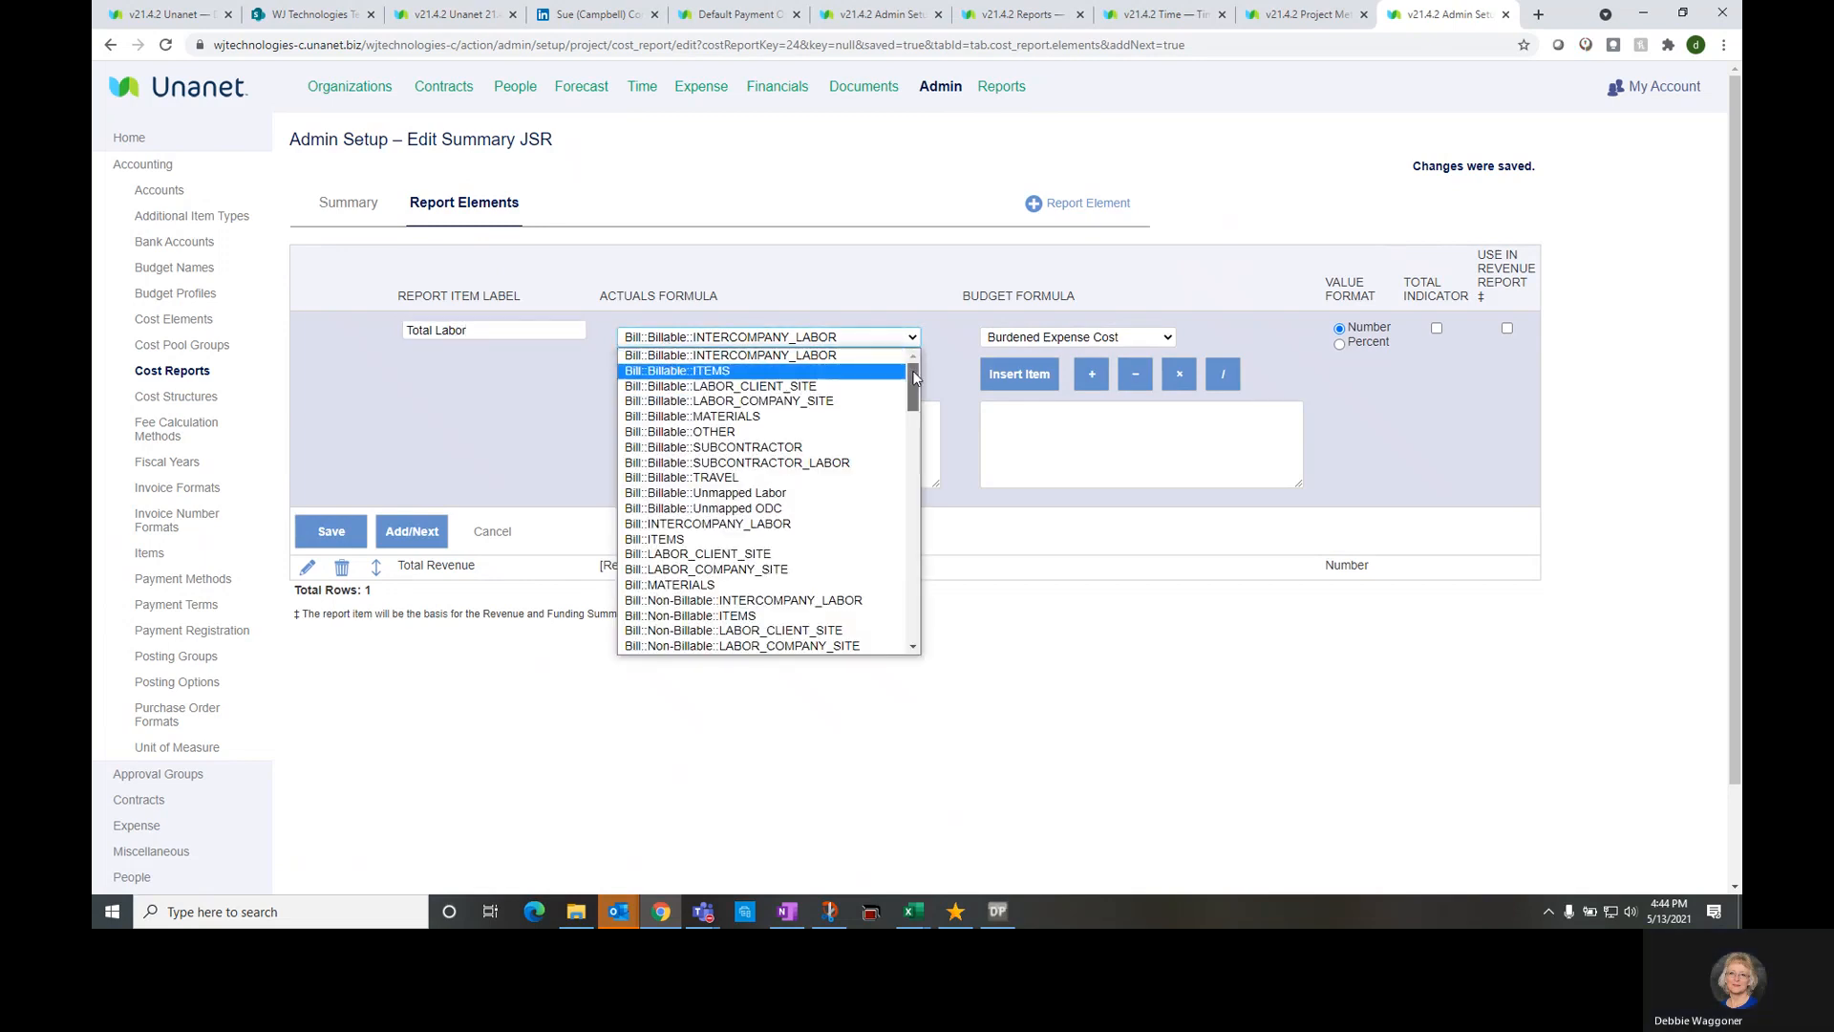
drag(914, 382, 893, 520)
scroll(892, 532, down, 6)
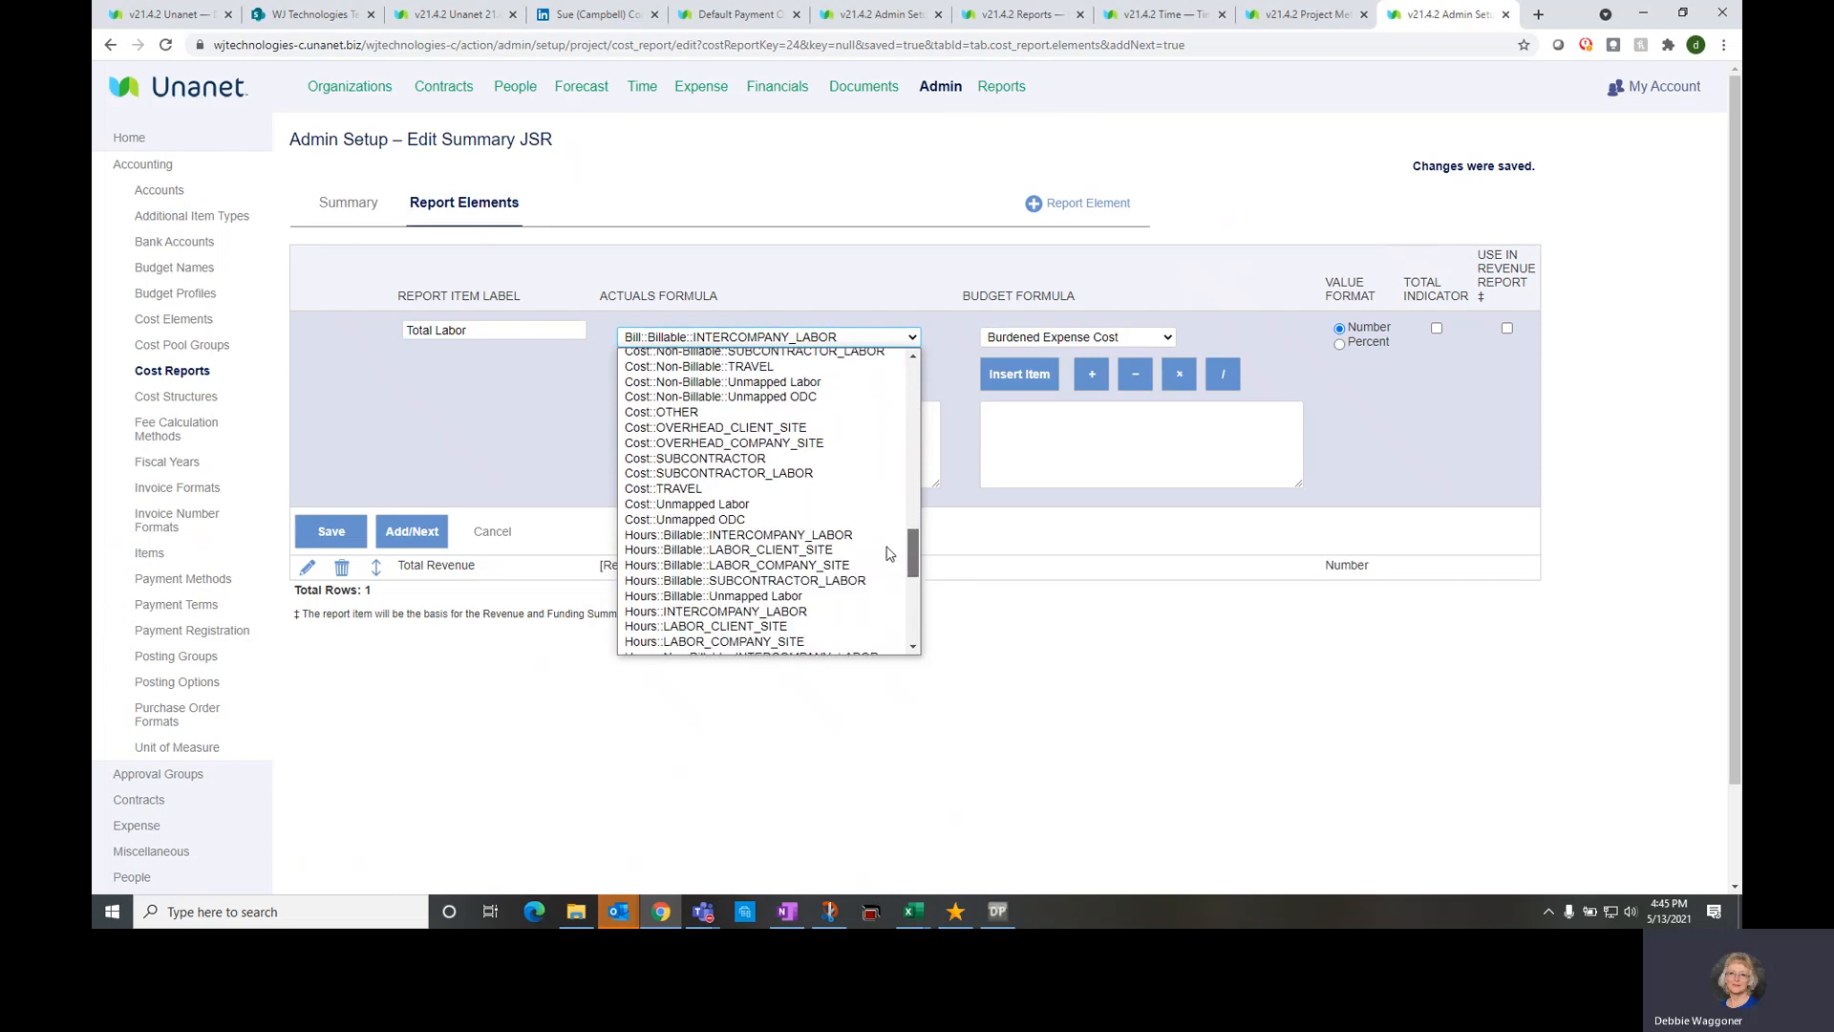
scroll(888, 576, down, 3)
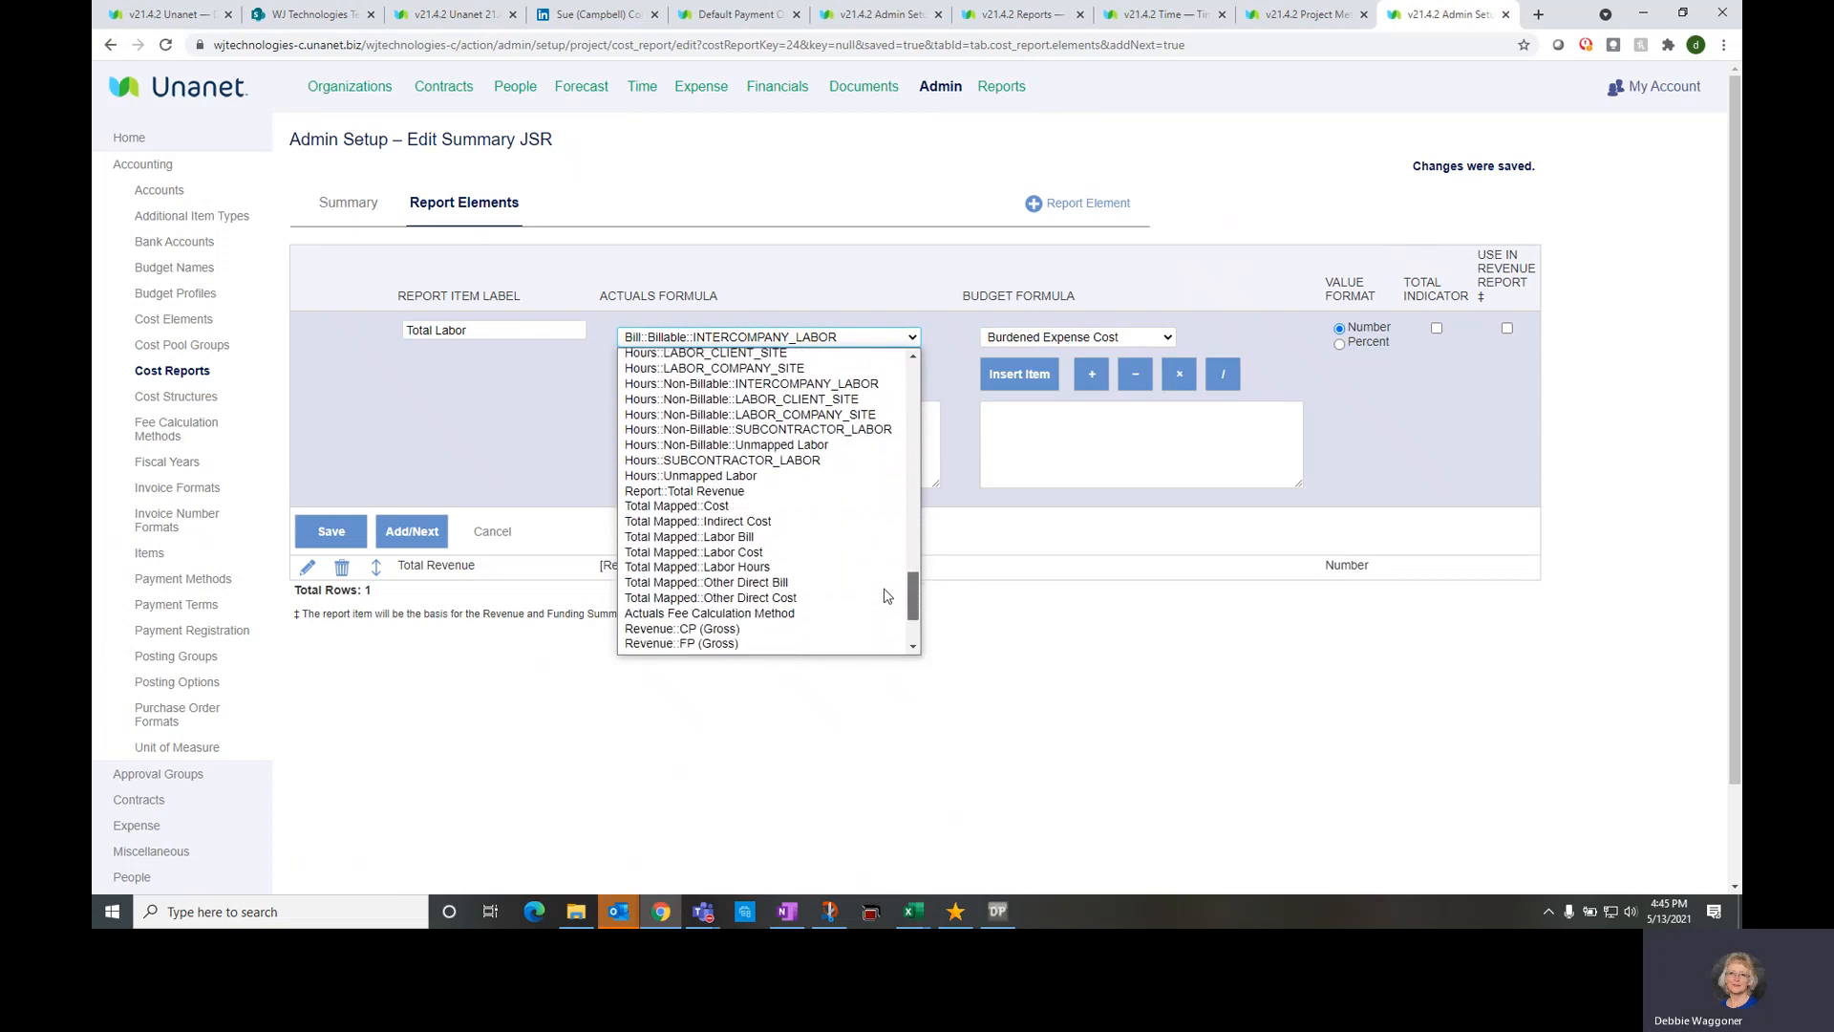
click(724, 552)
click(673, 373)
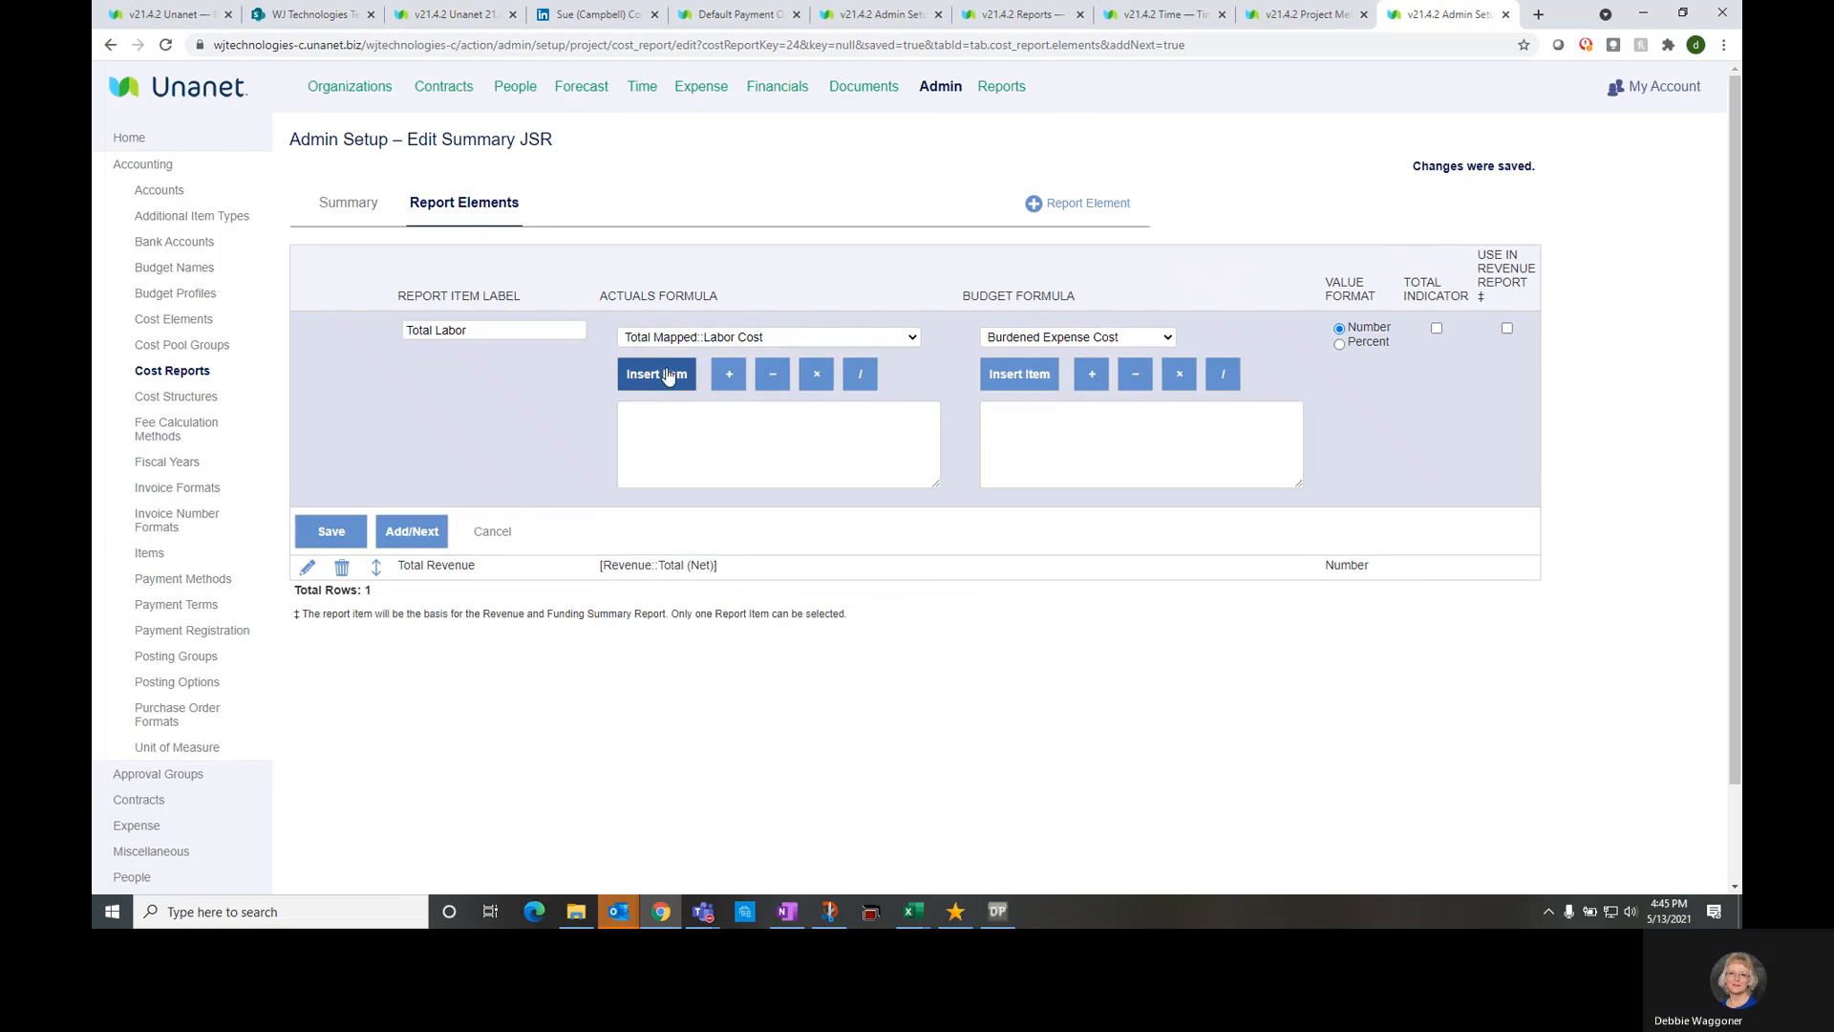
click(412, 531)
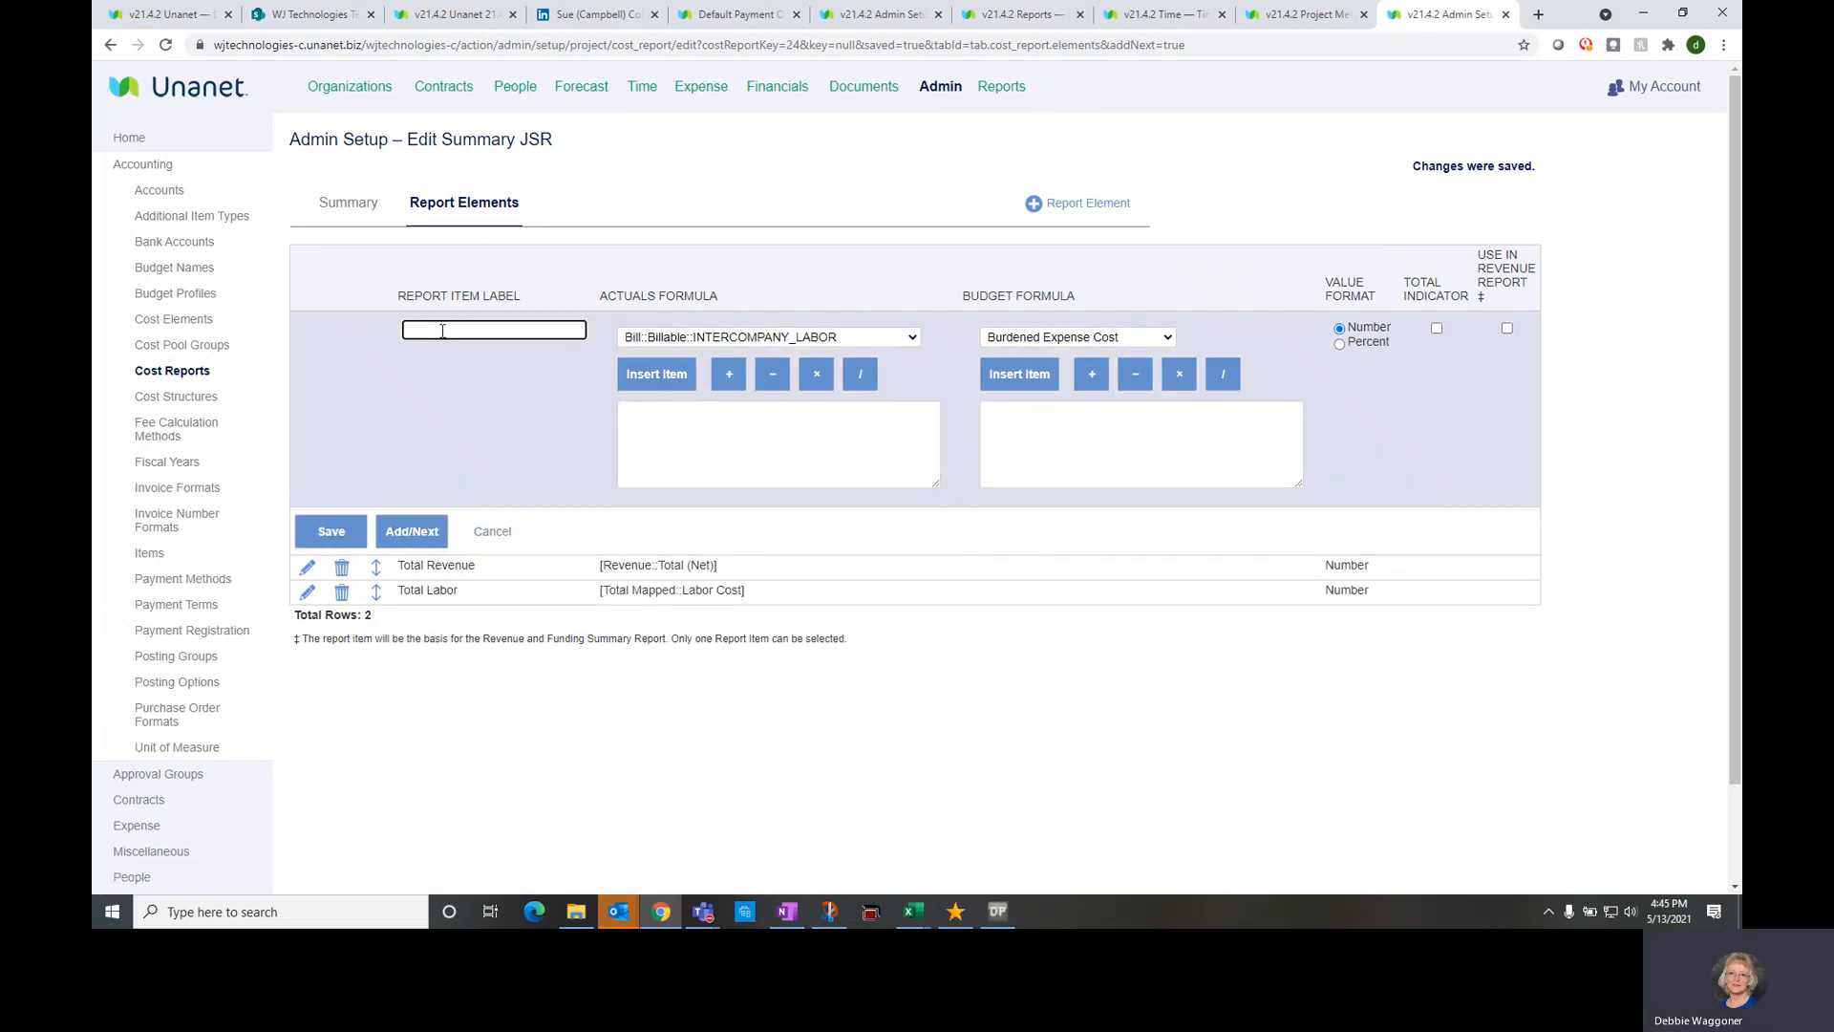
Add a Total ODCs report element with the actuals formula [Total Mapped::Other Direct Cost]
text(Total C)
click(860, 337)
drag(915, 386, 933, 598)
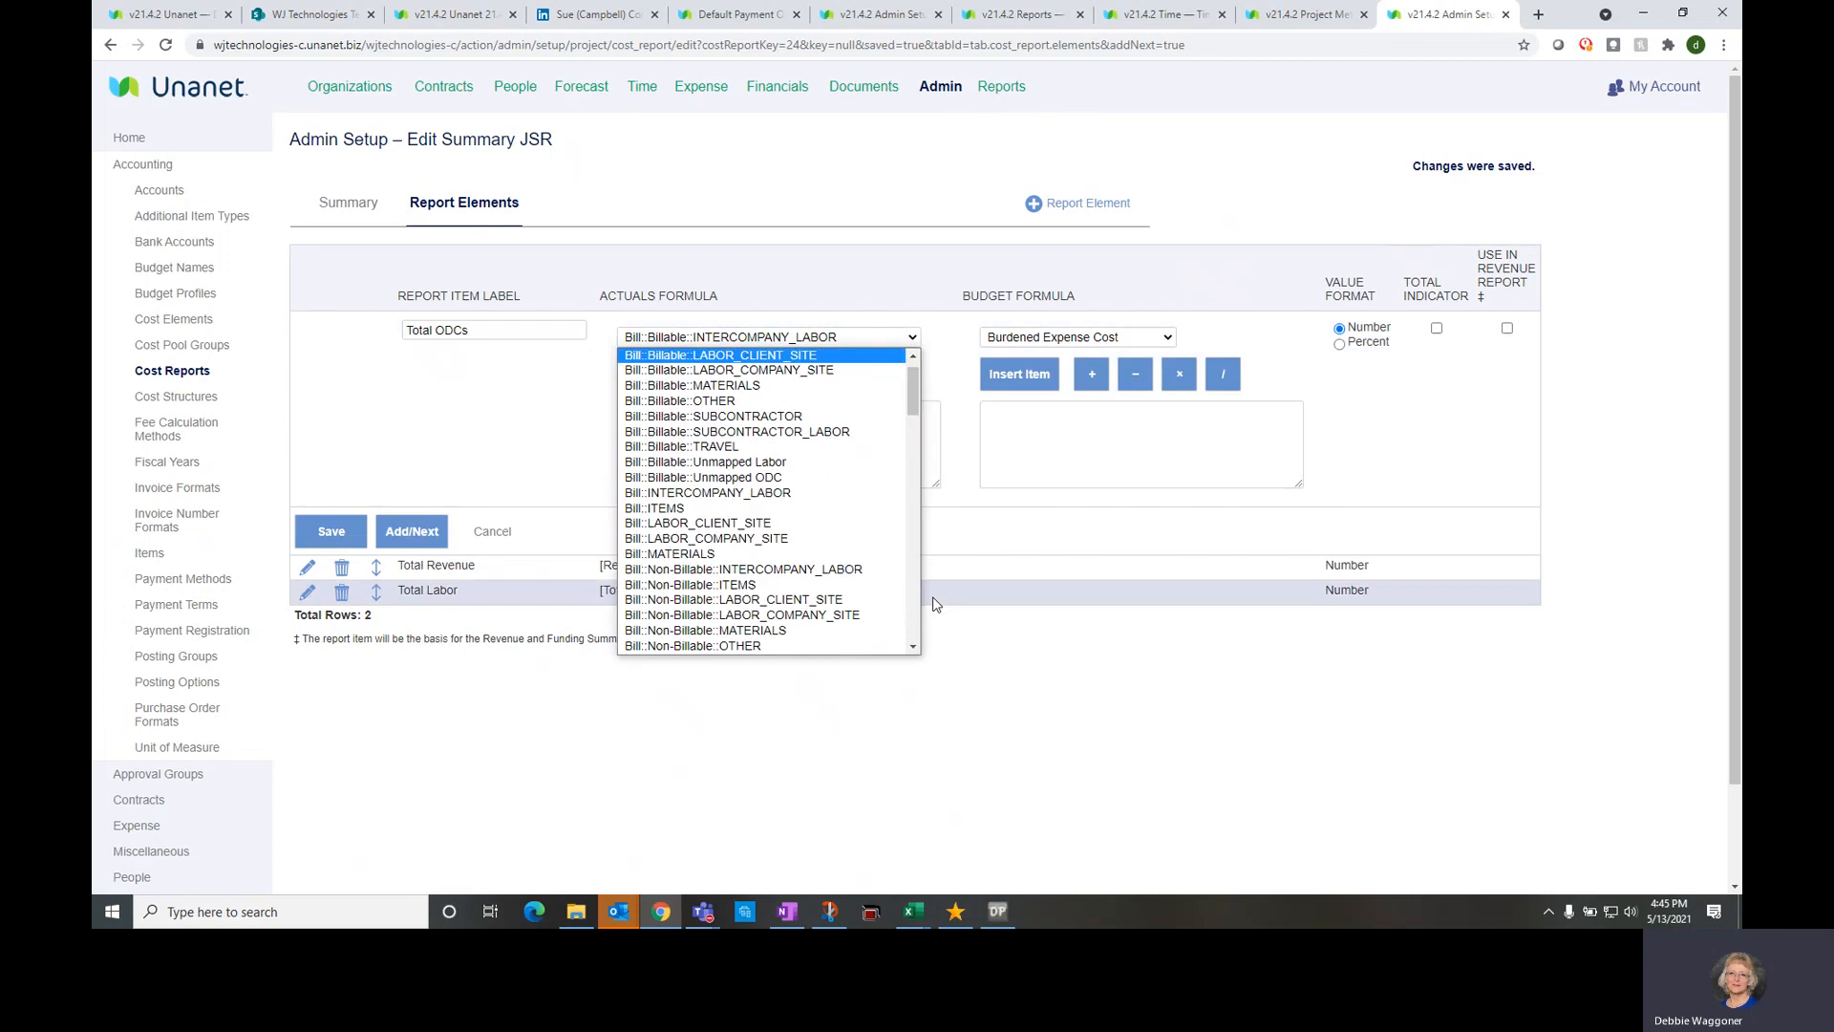
drag(908, 402, 912, 612)
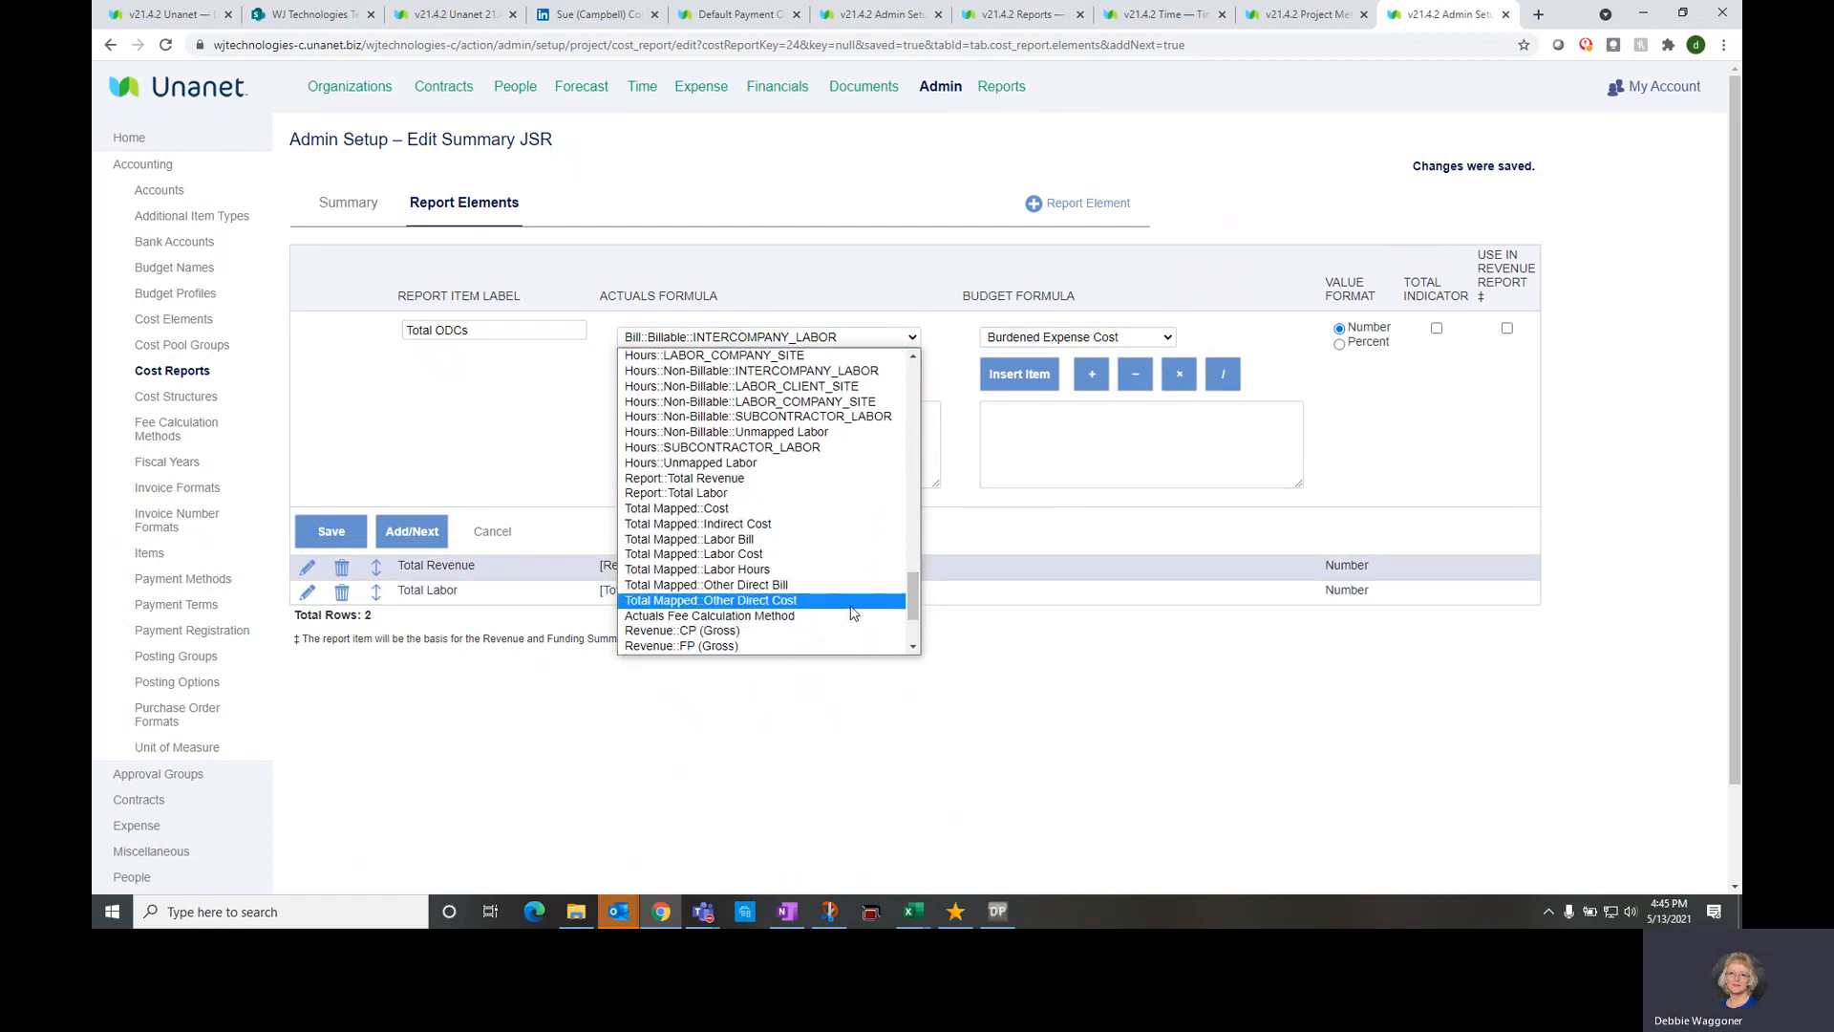
click(770, 603)
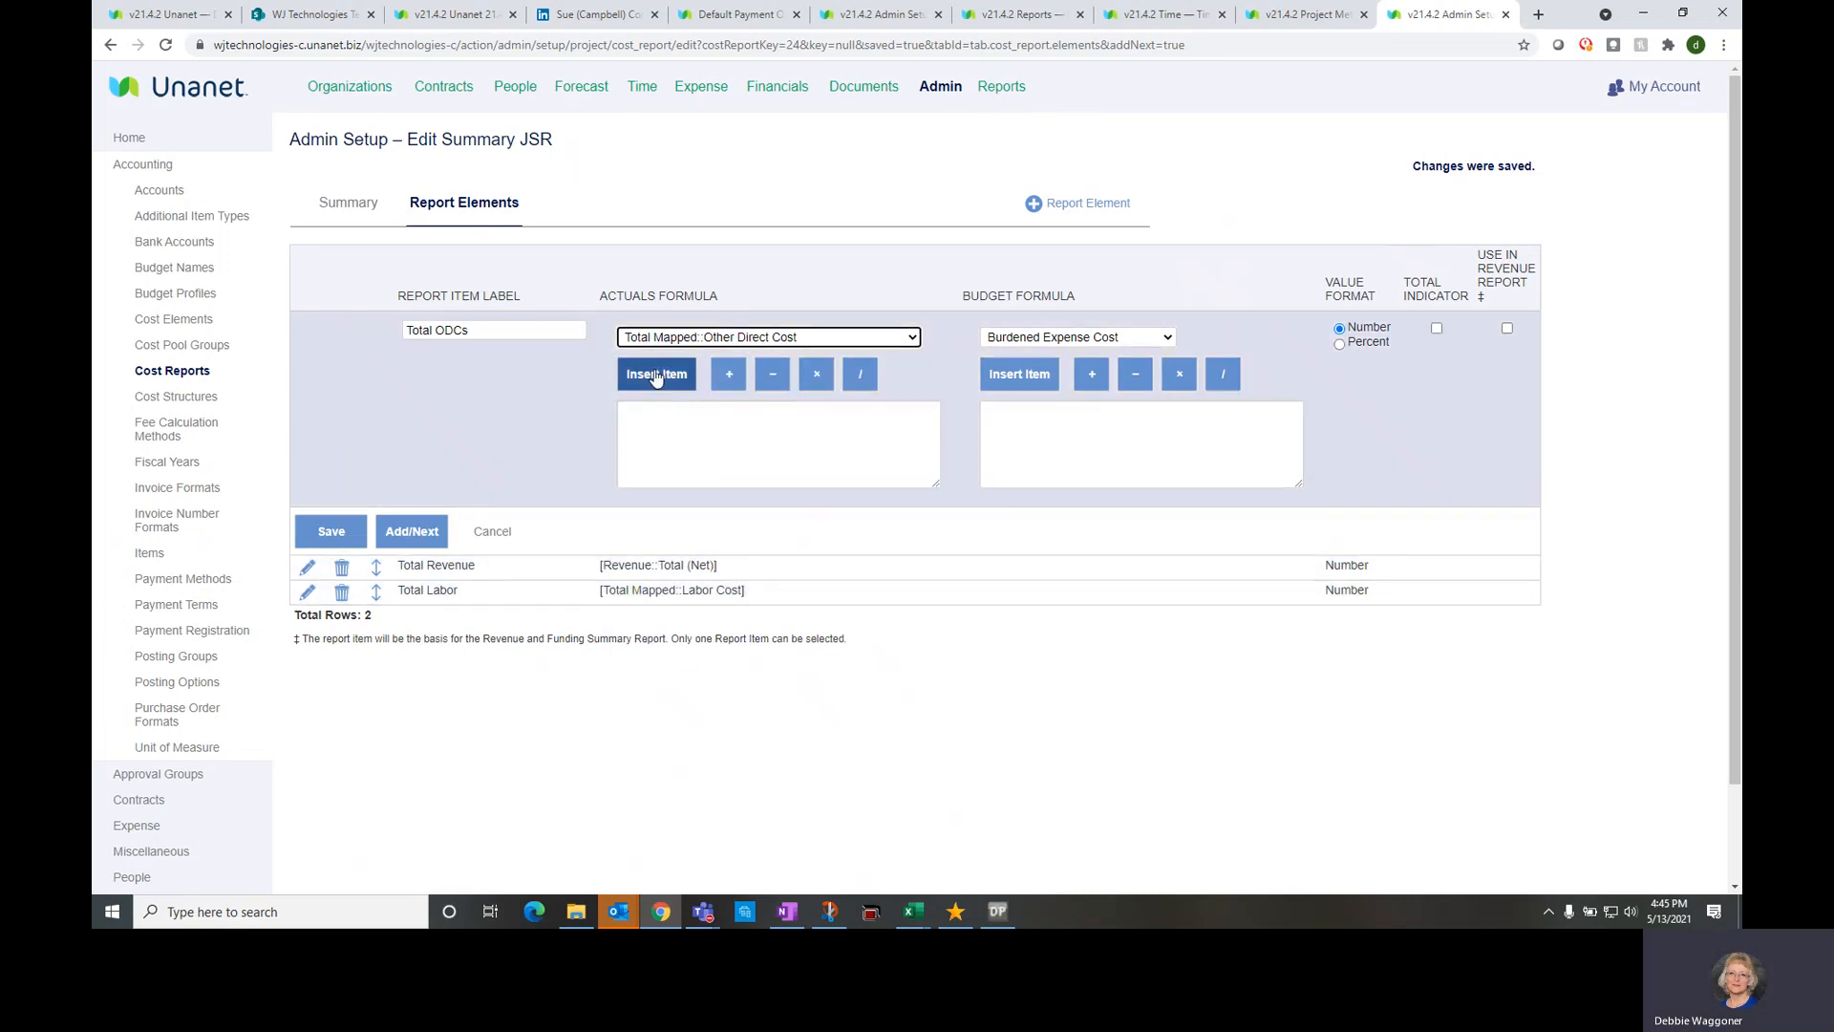
click(655, 376)
click(420, 531)
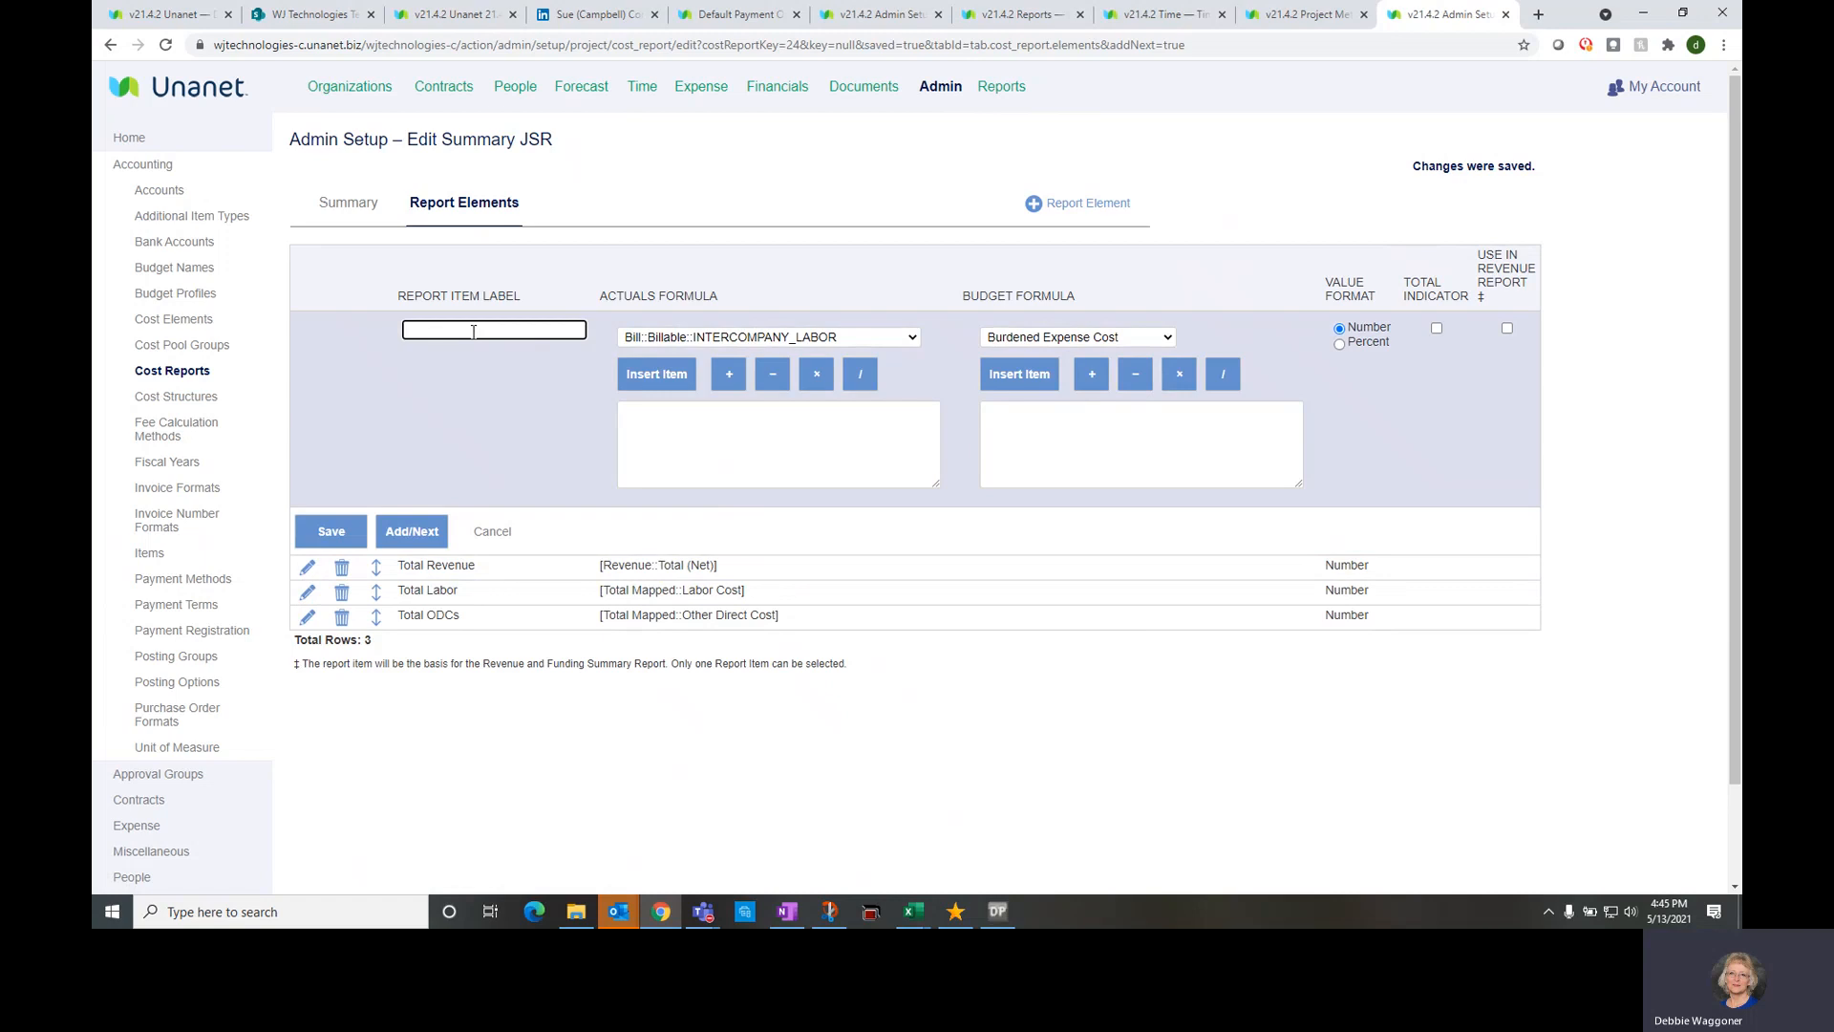
Add a Total Indirects report element with the actuals formula [Total Mapped::Indirect Cost]
text(Total Indirects)
click(745, 337)
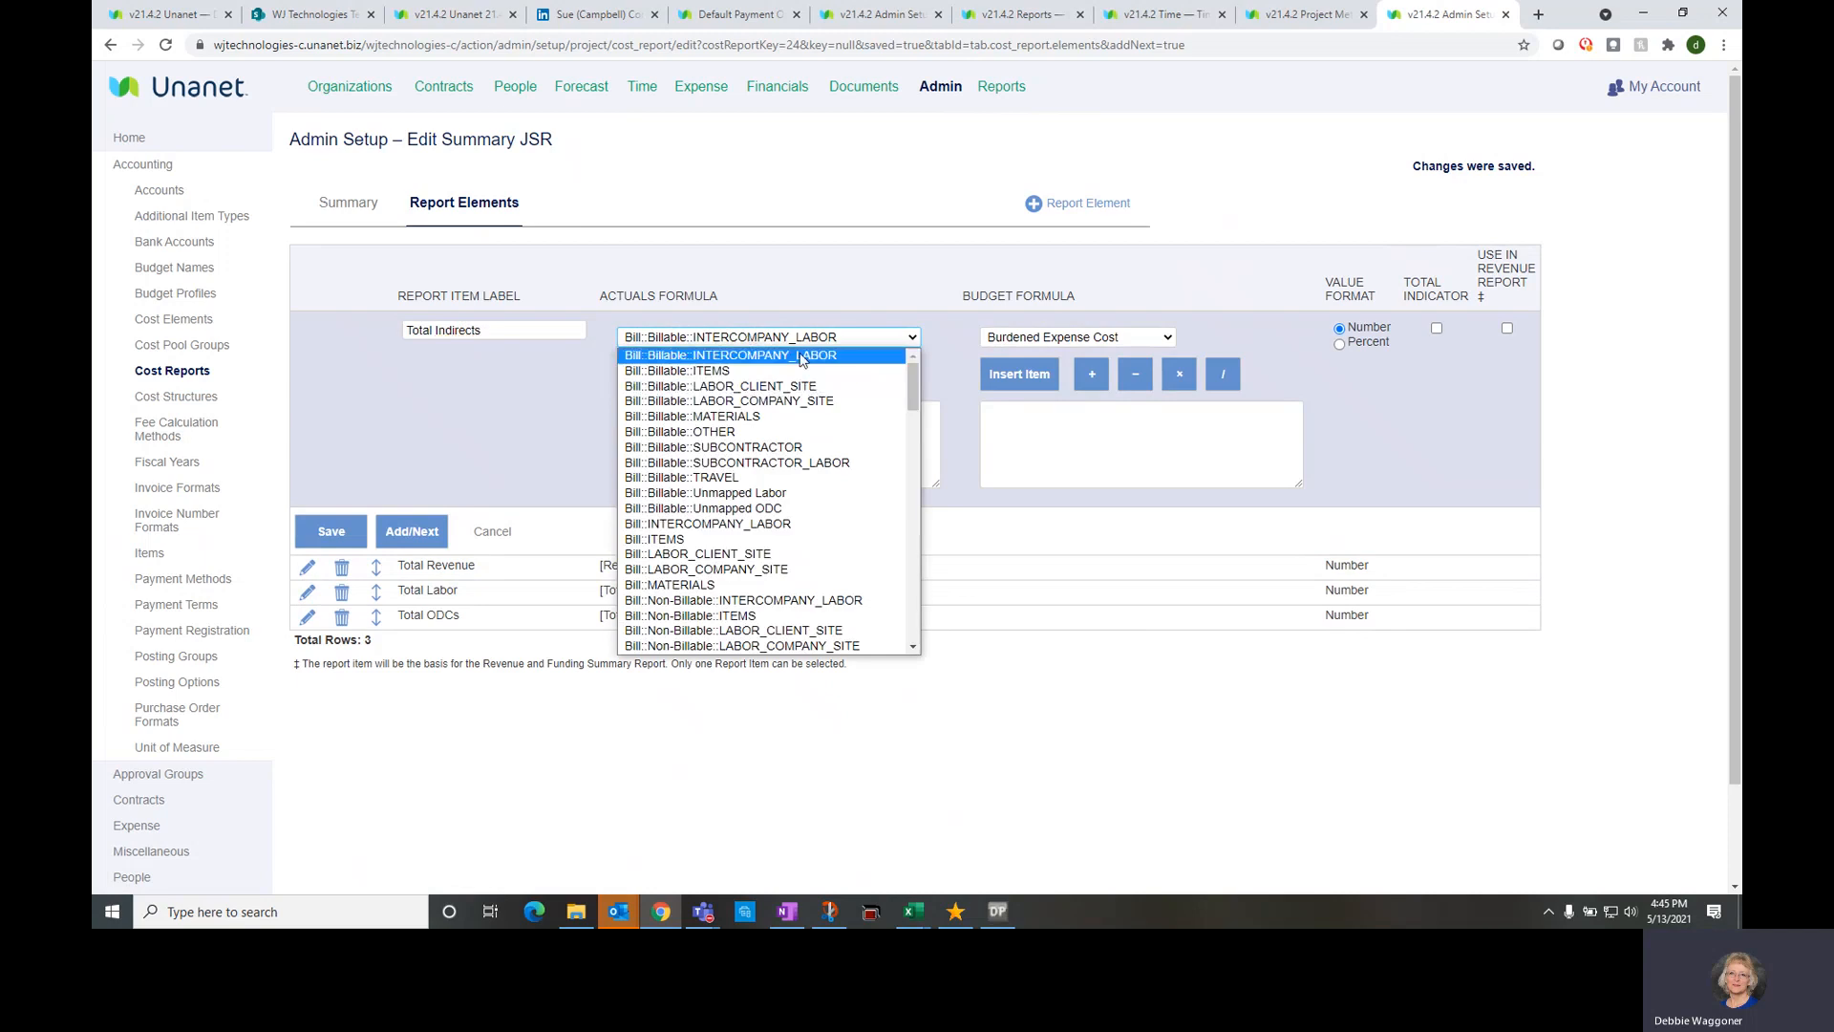
drag(907, 382, 927, 592)
drag(913, 392, 913, 606)
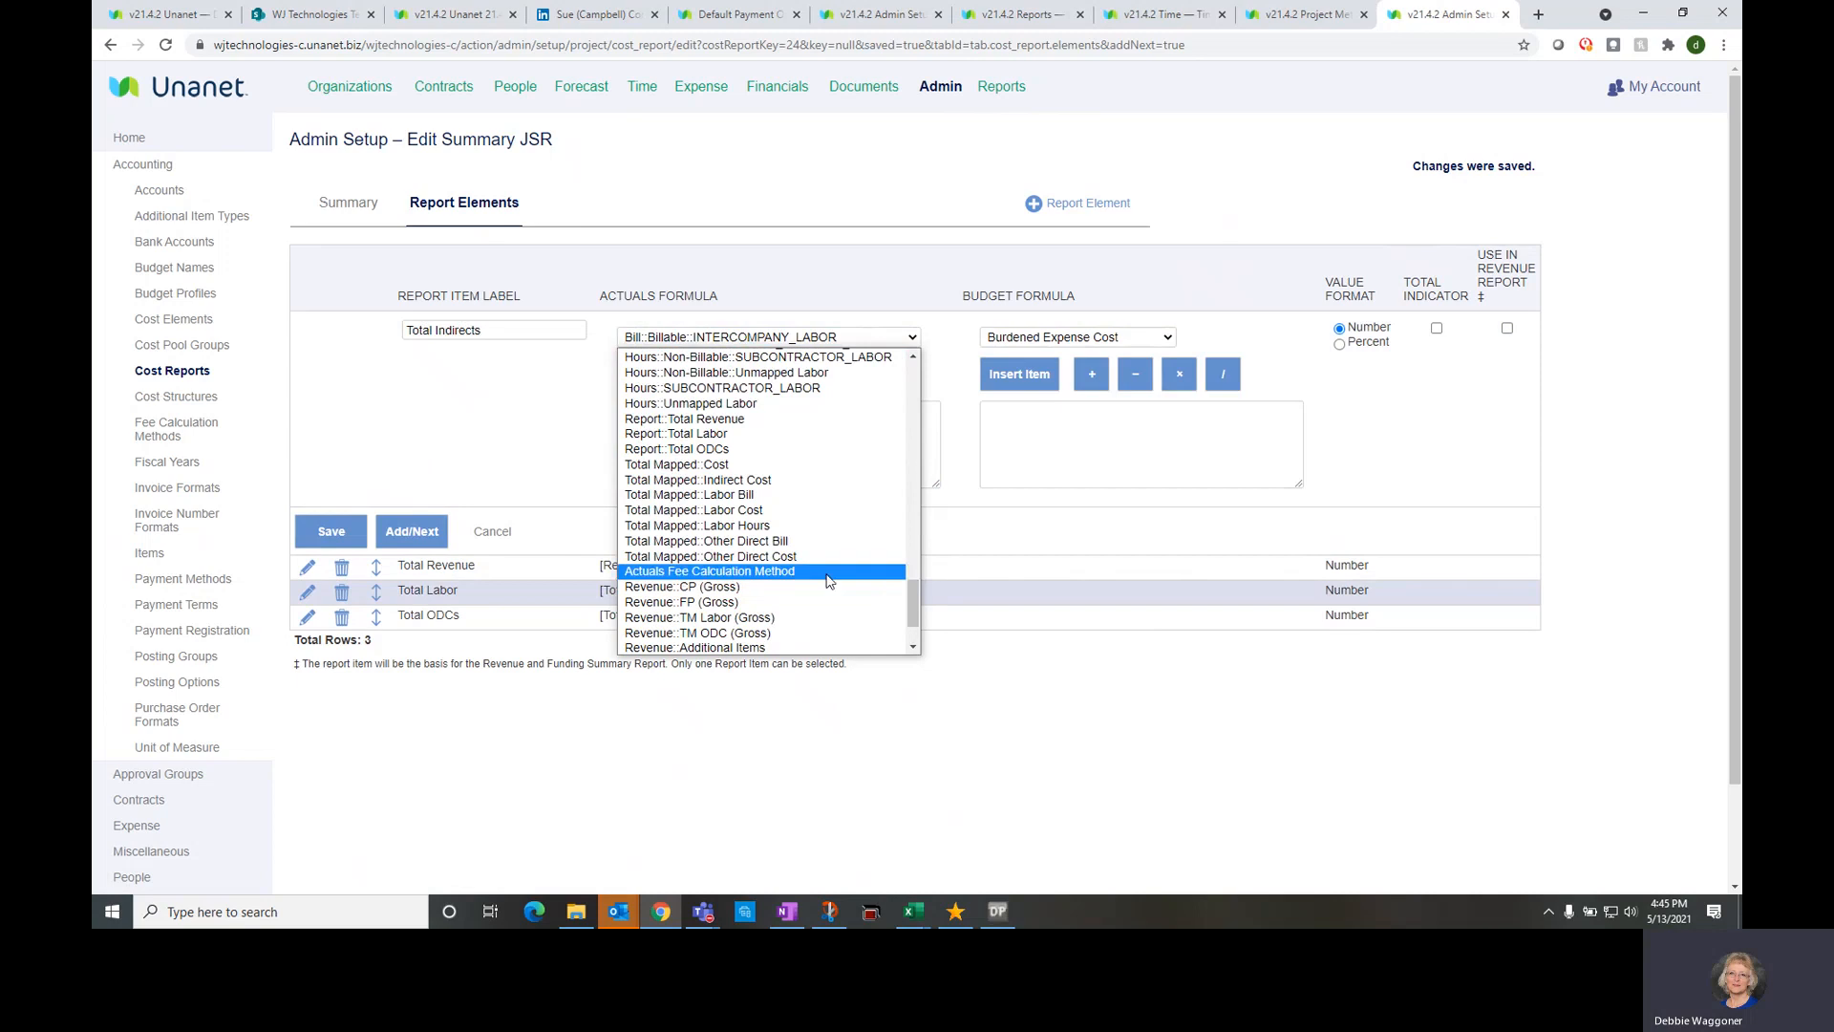
click(771, 479)
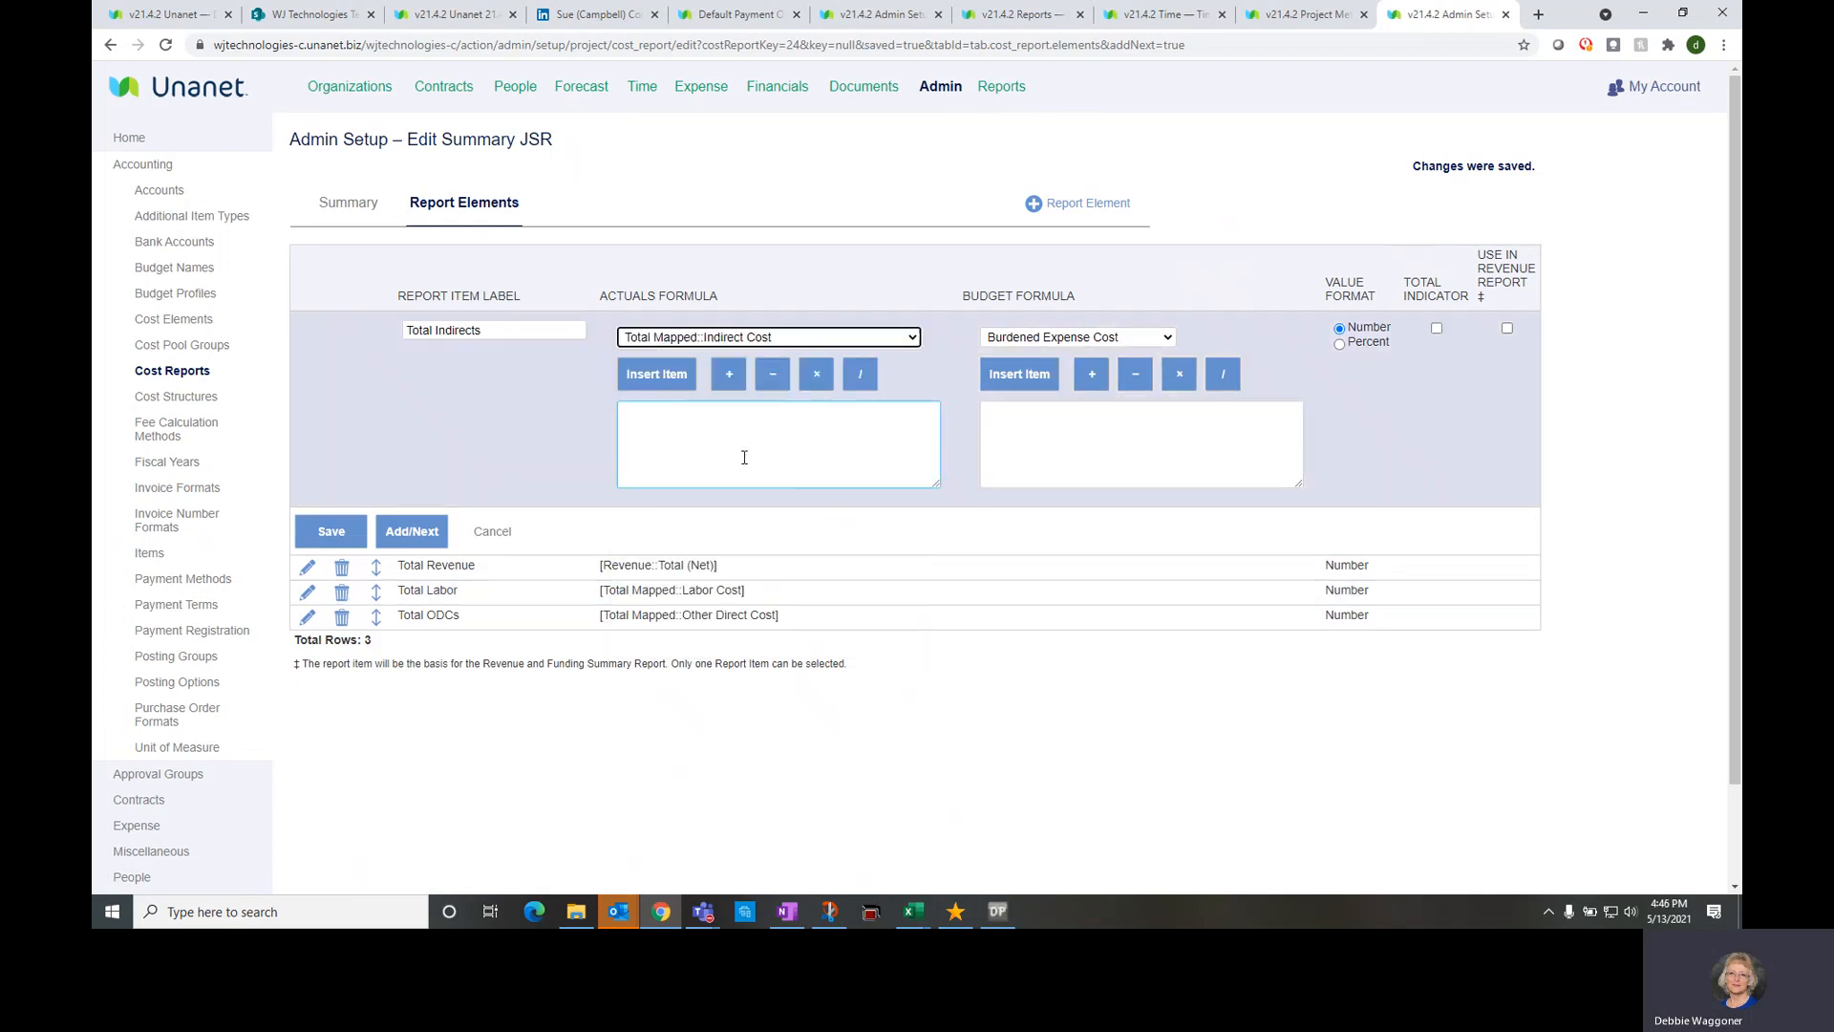
click(659, 375)
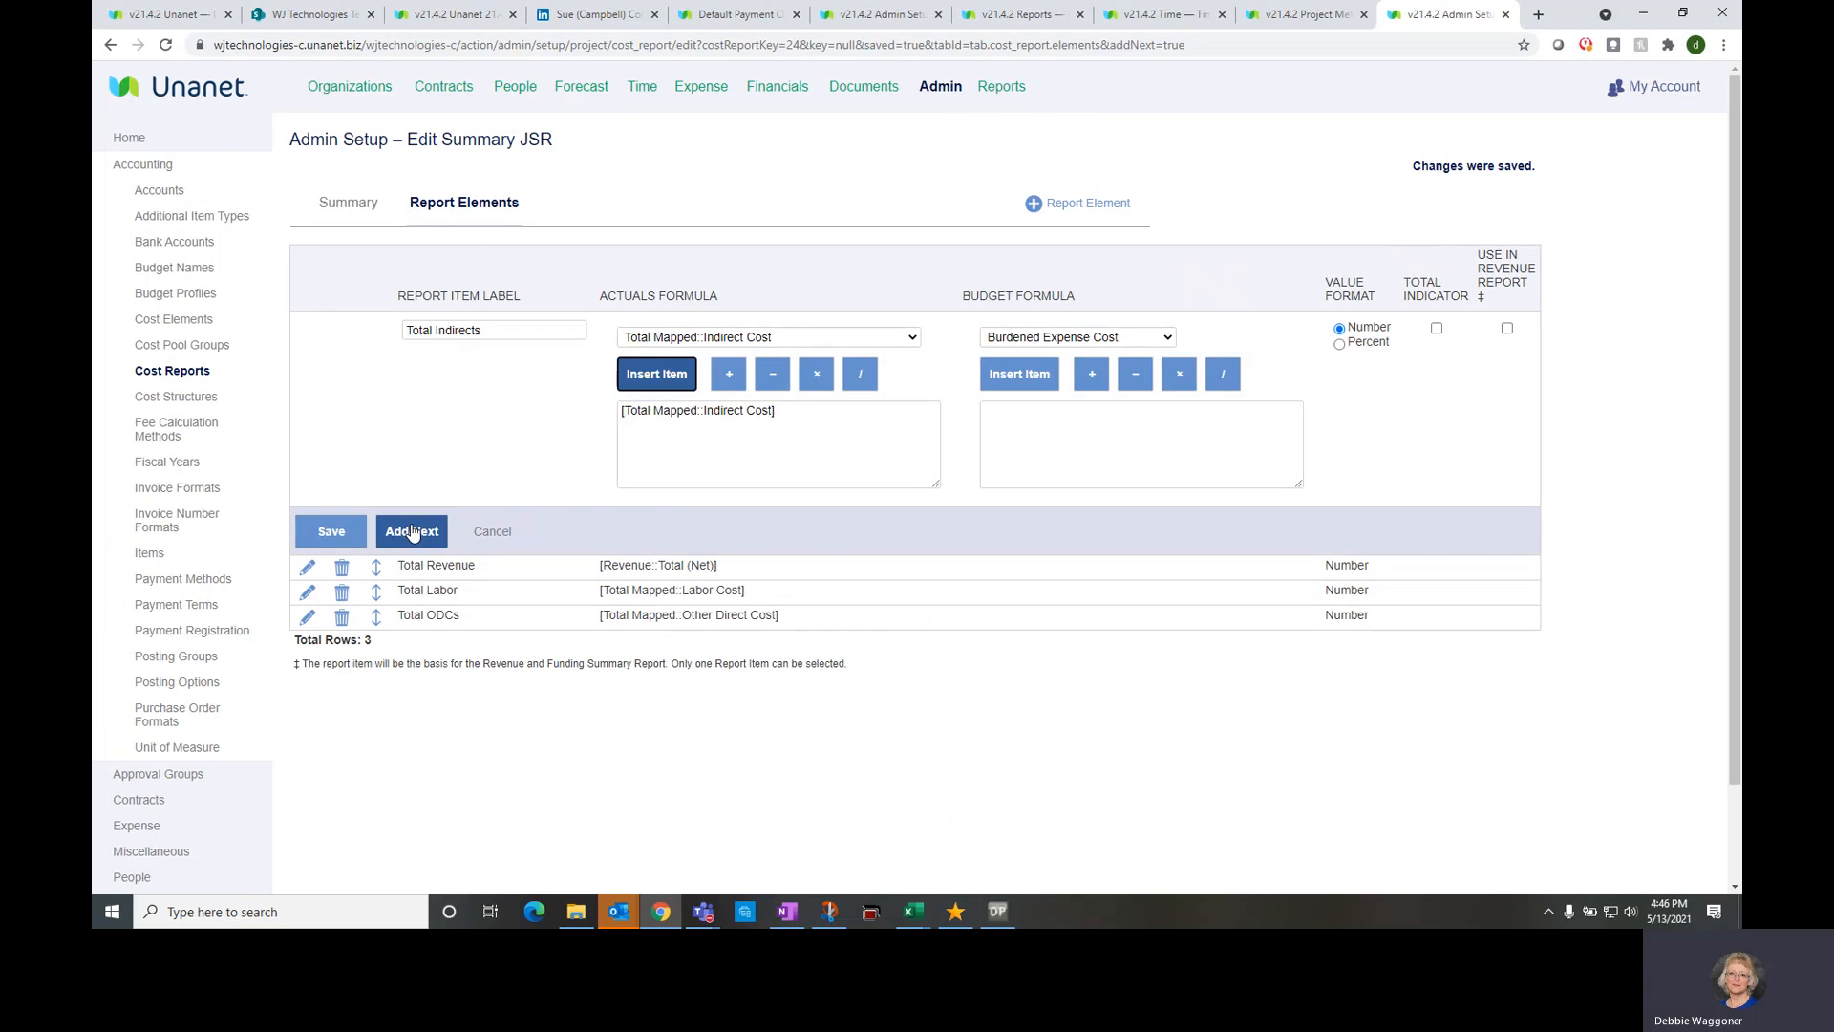
click(412, 531)
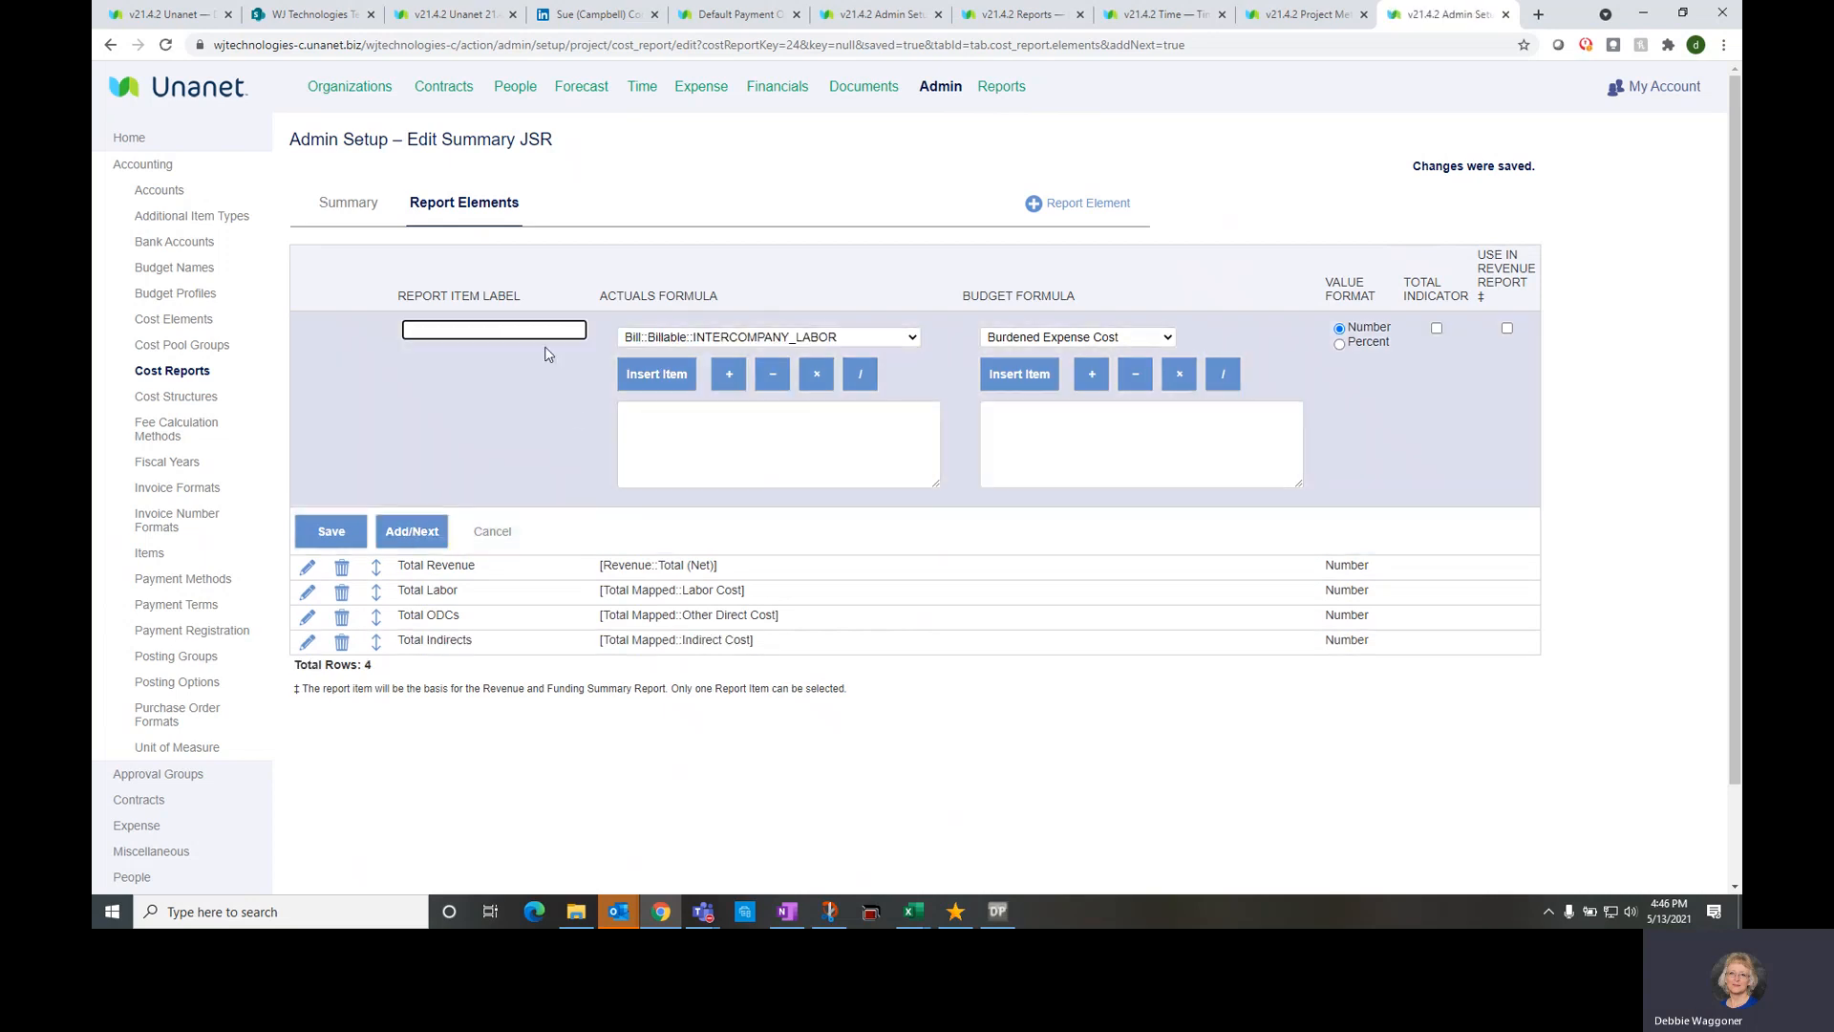
Add a Total Project Cost report element with the actuals formula [Total Mapped::Cost]
text(Total Project Cost)
click(739, 340)
click(739, 339)
drag(910, 374, 913, 611)
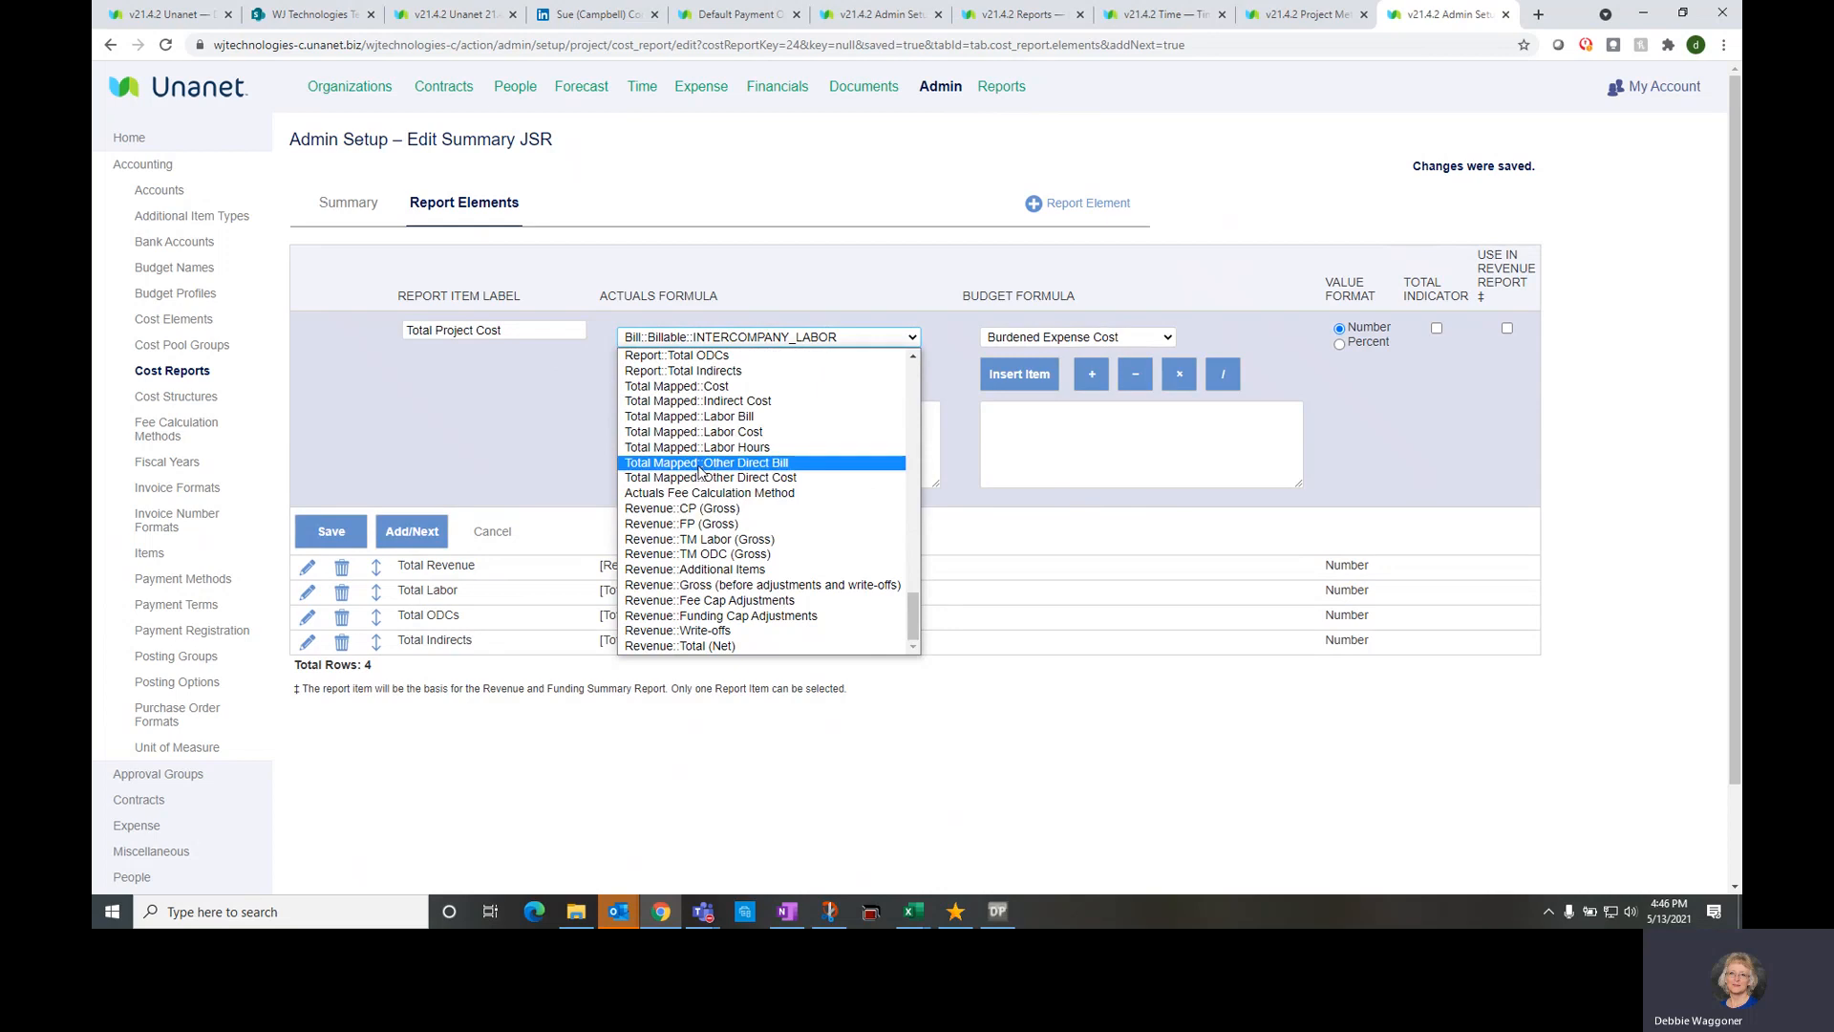
click(702, 387)
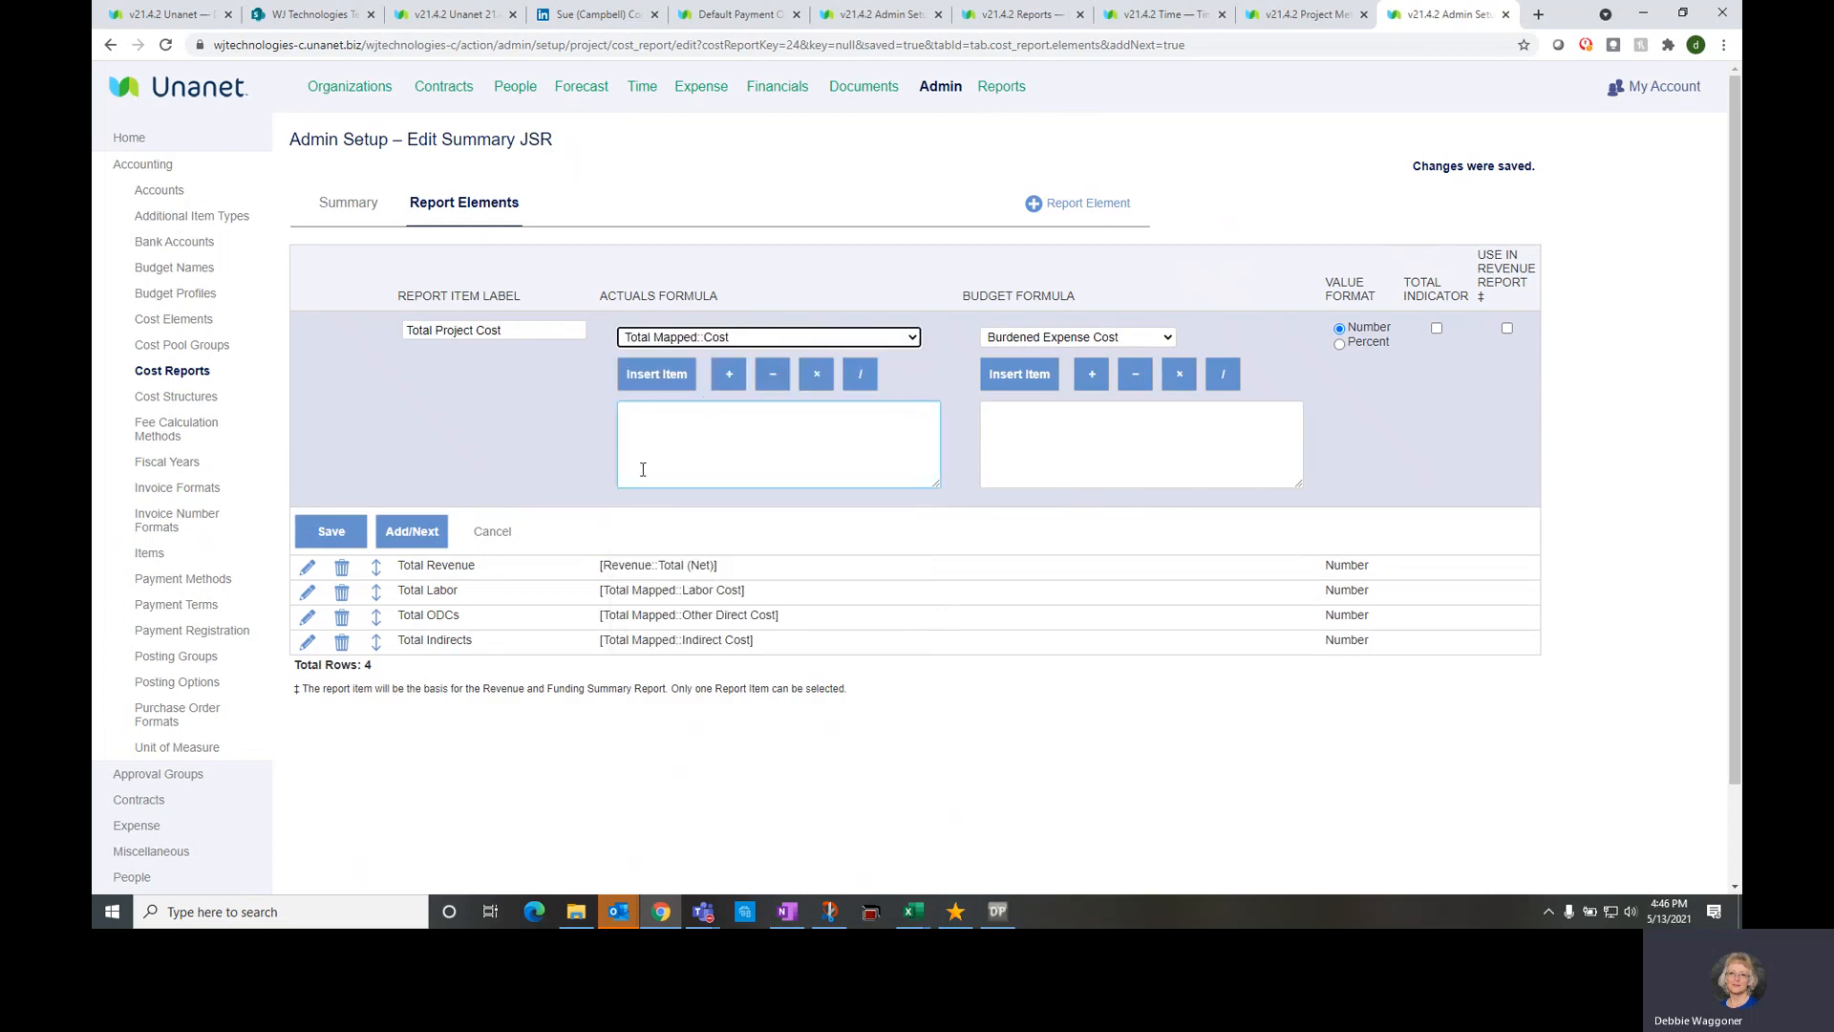
click(656, 374)
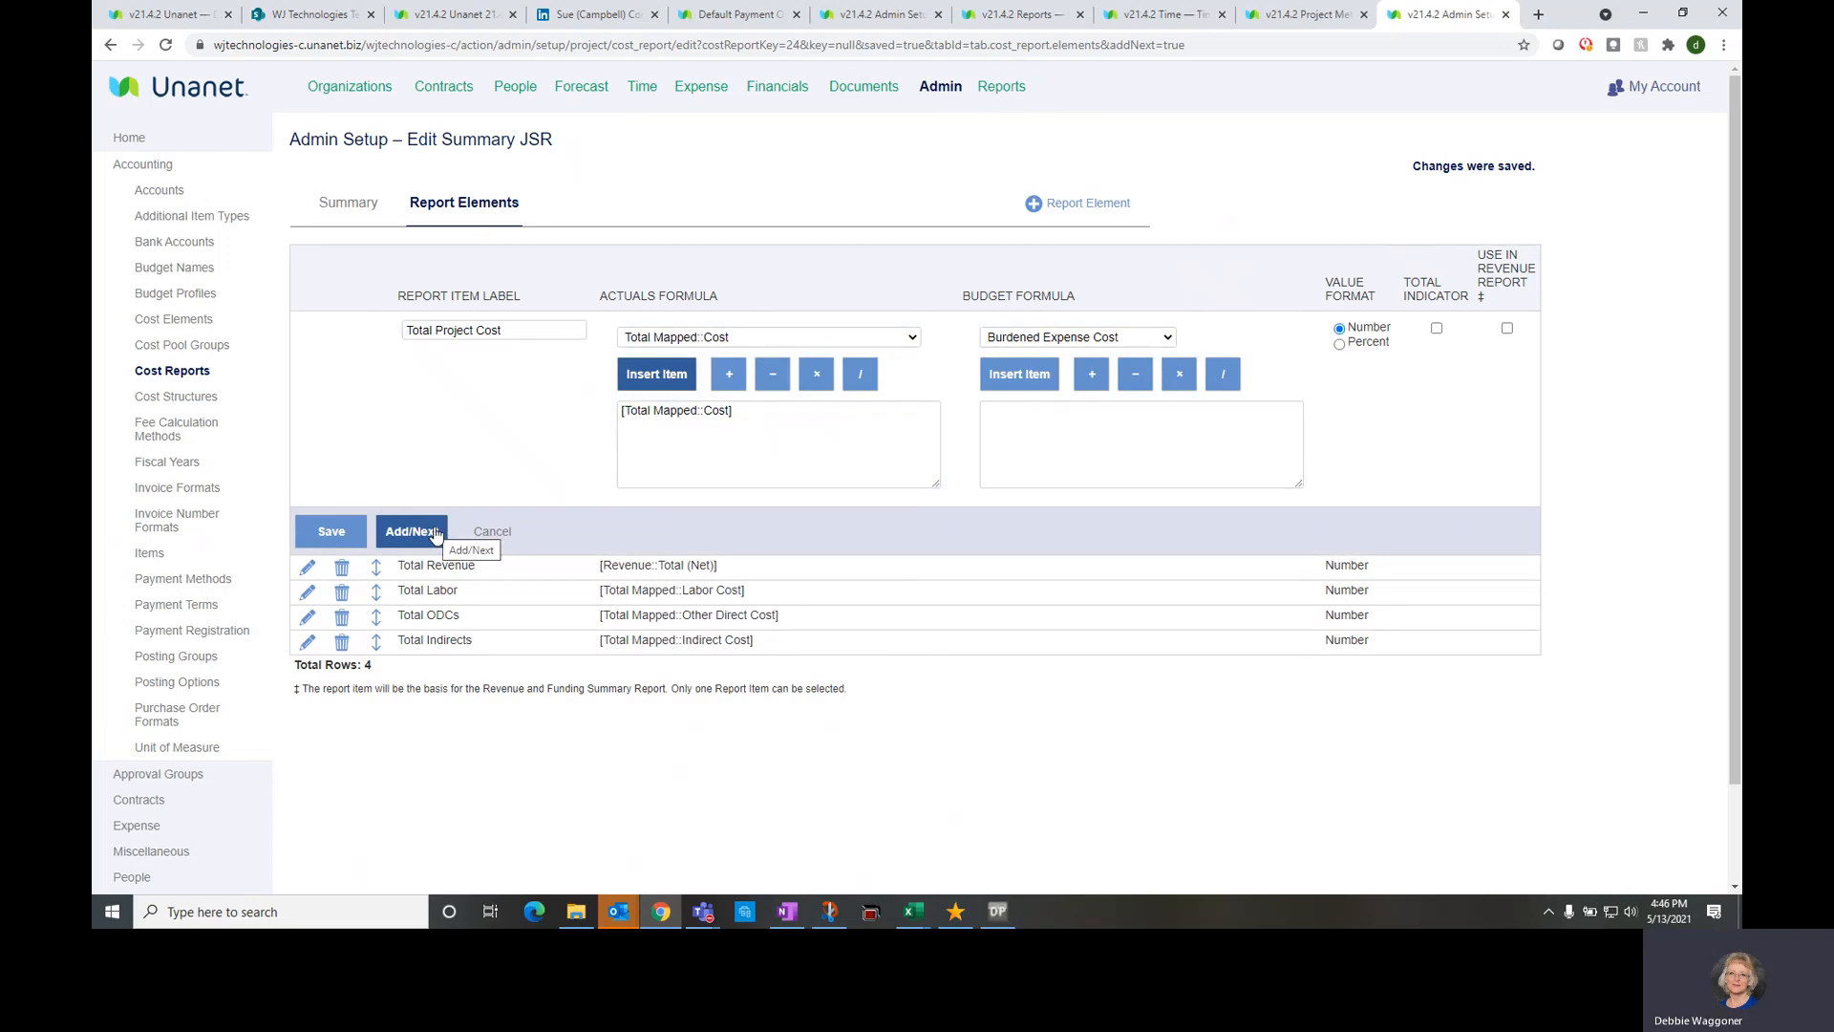
click(412, 531)
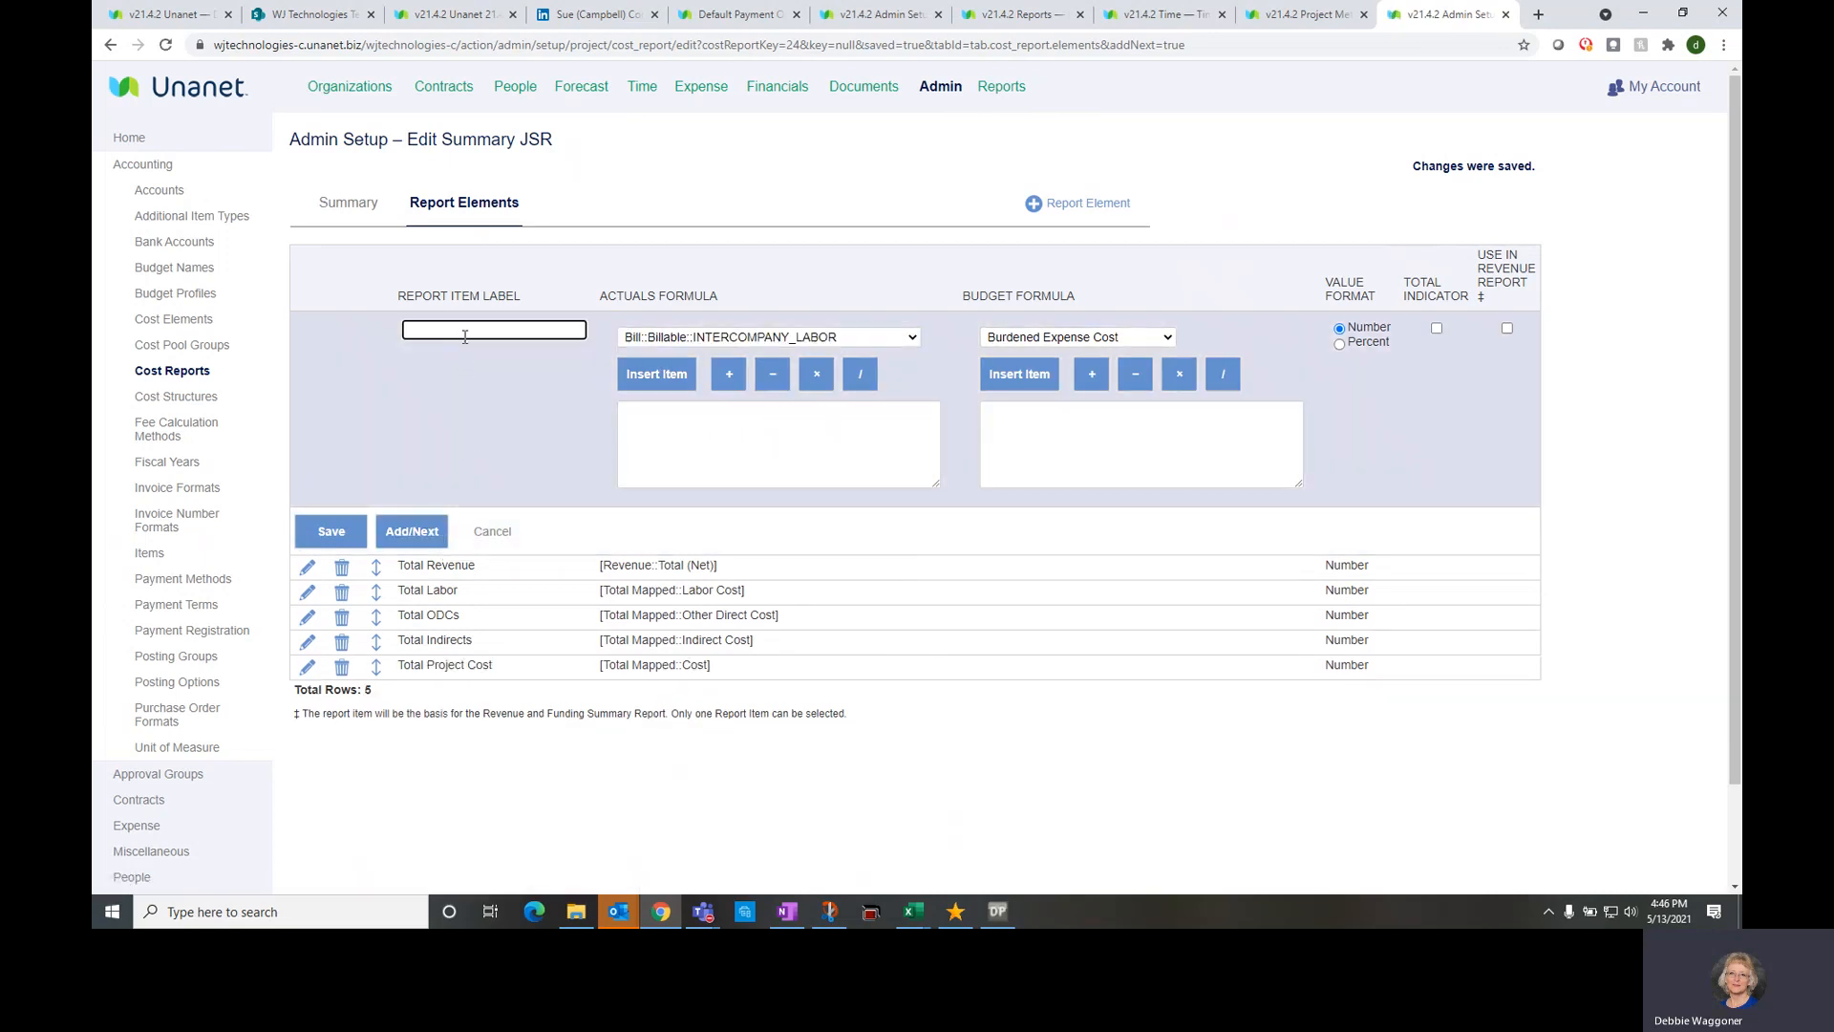
Label a new report element Profit, start its actuals formula with [Revenue::Total (Net)] and a minus operator, and try to save it
text(Profit)
click(700, 339)
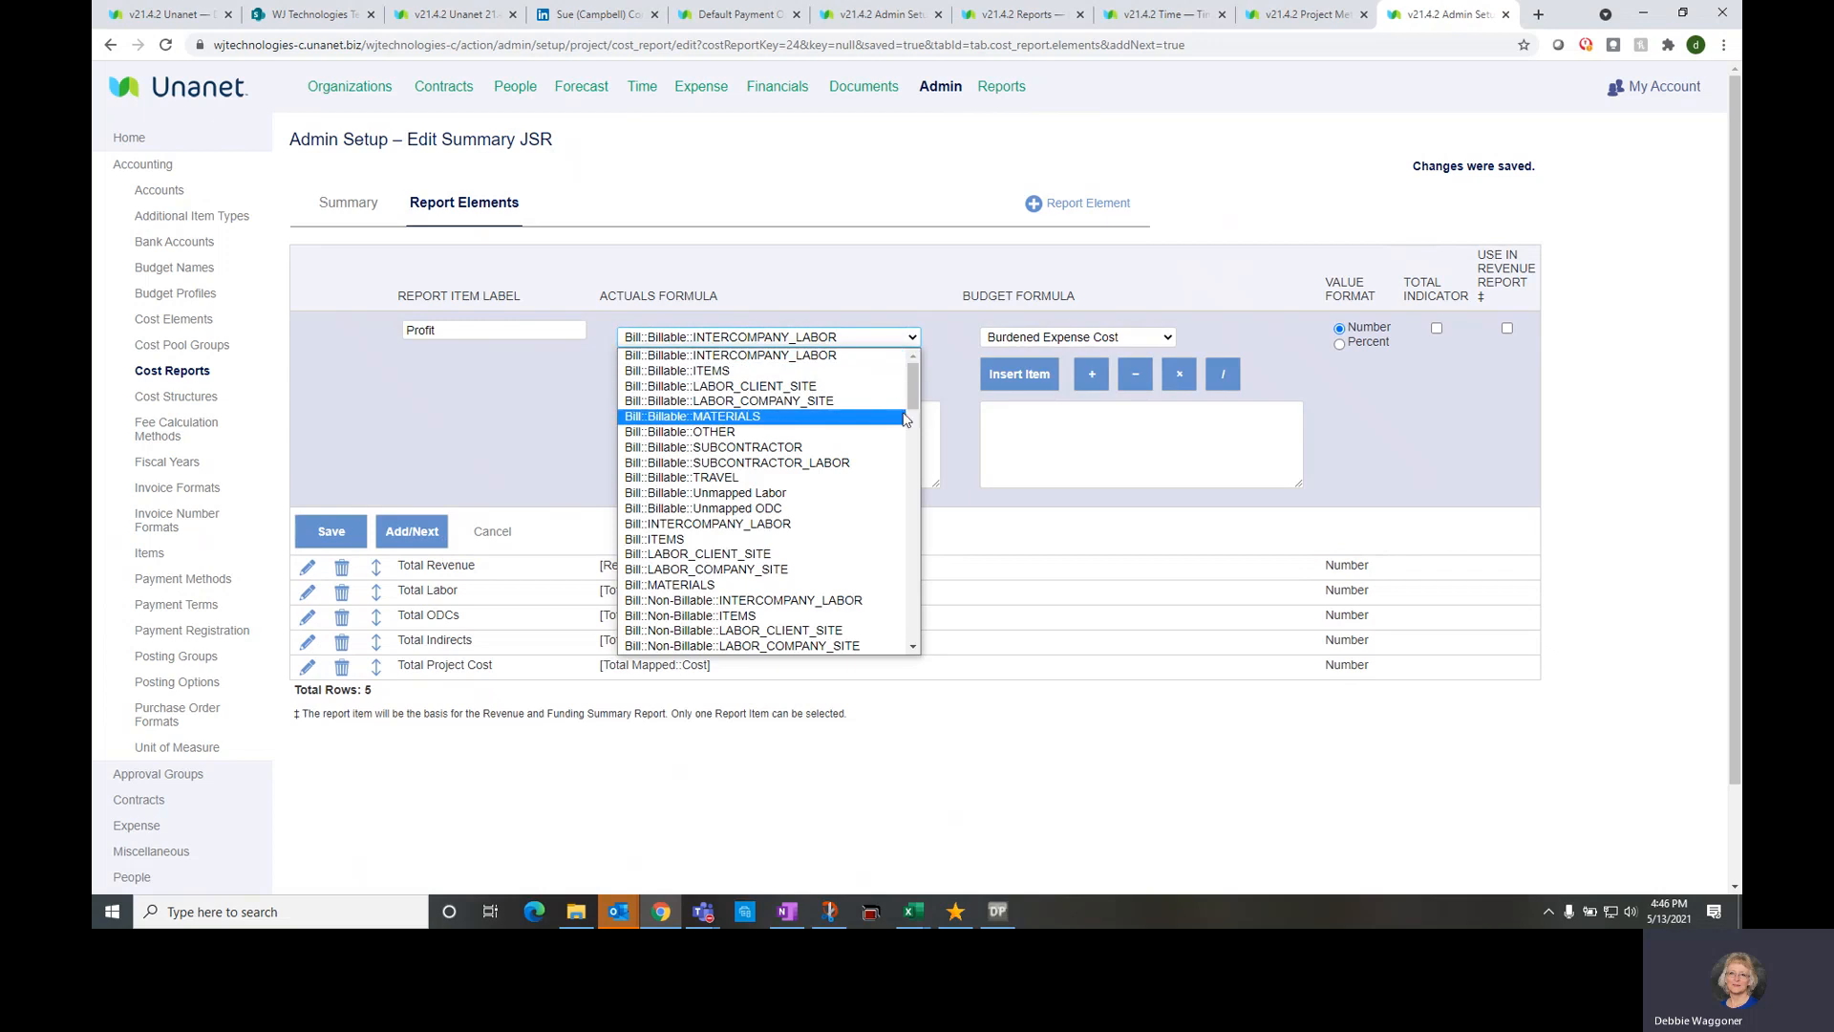
drag(916, 396, 910, 630)
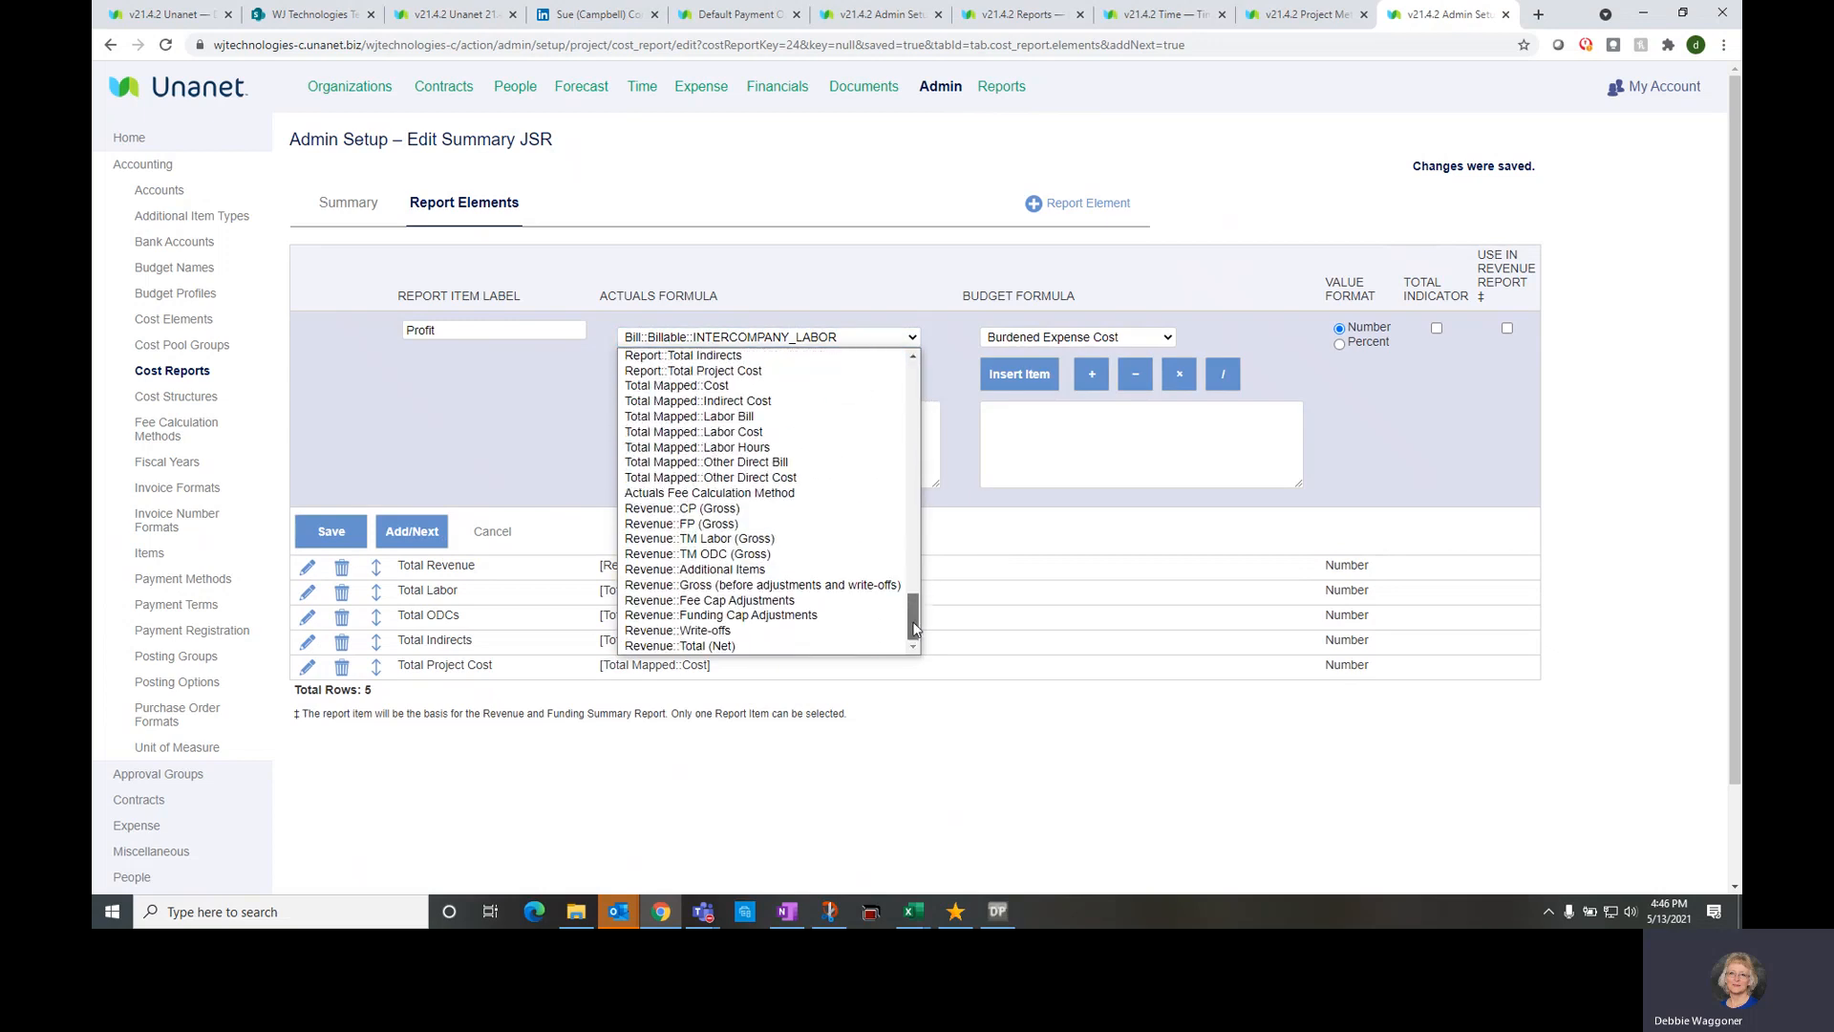
click(839, 647)
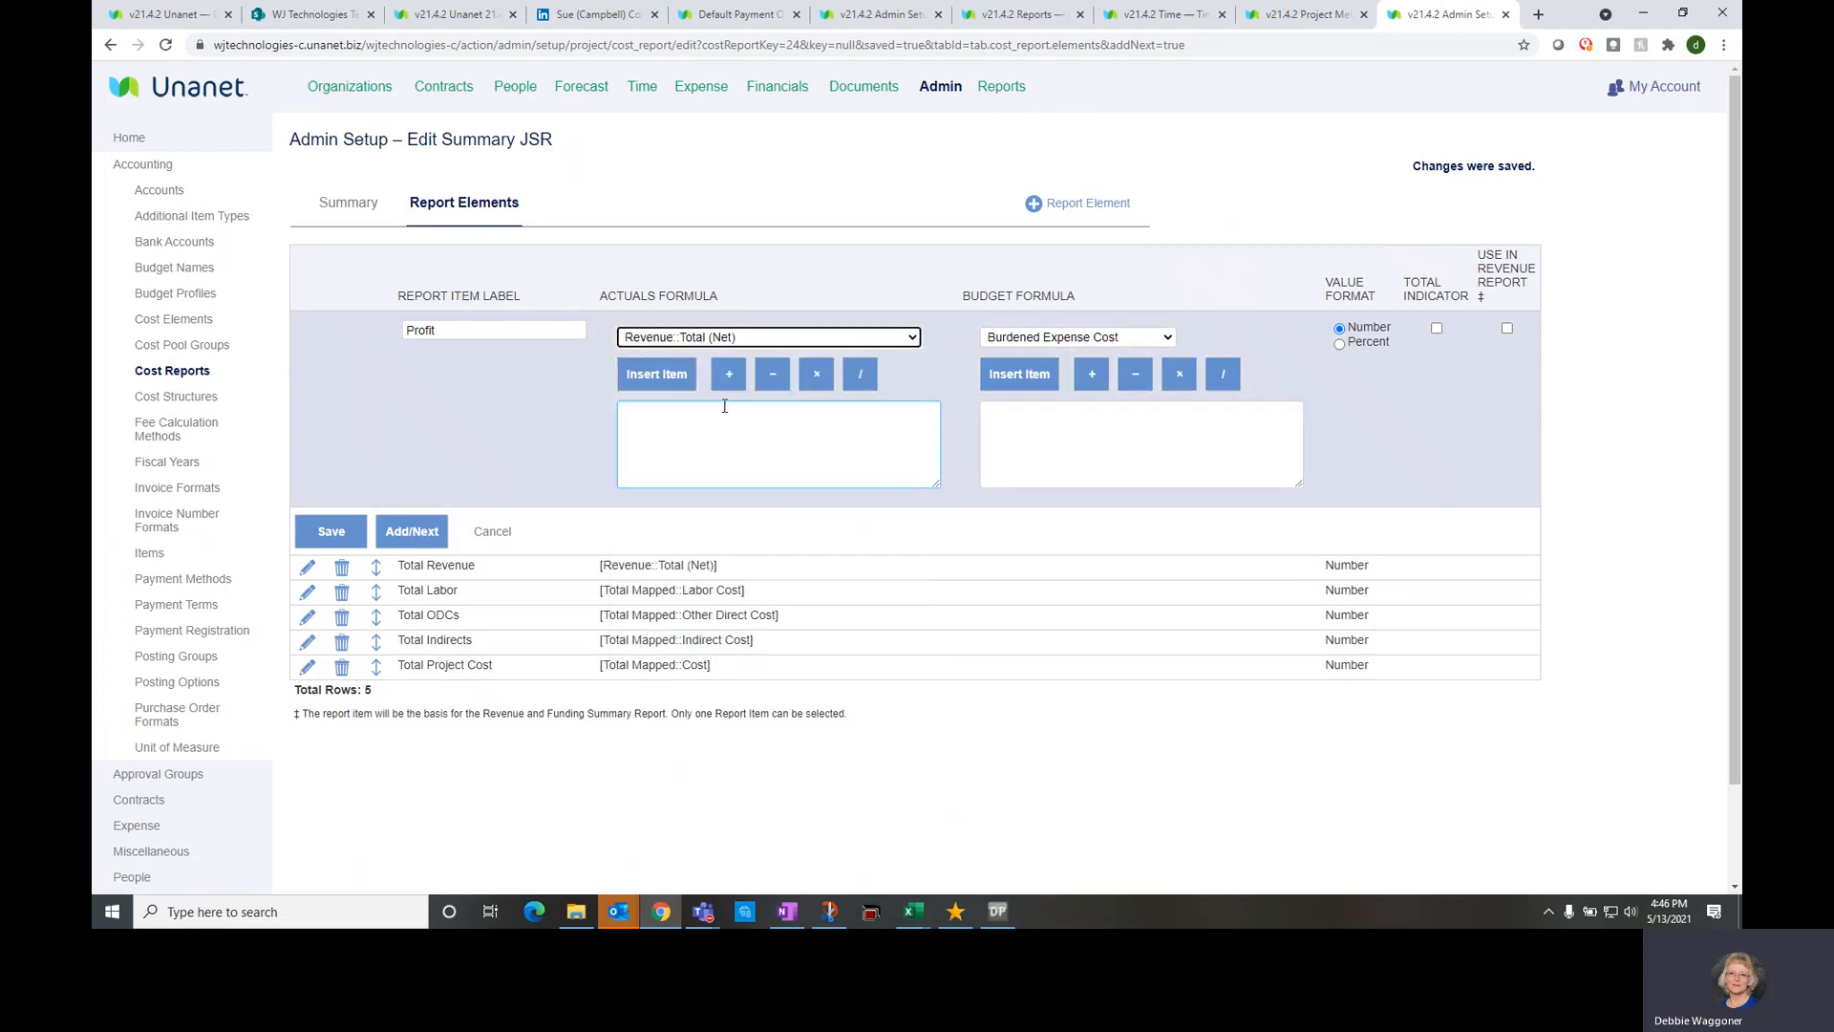
click(659, 373)
click(773, 375)
click(778, 336)
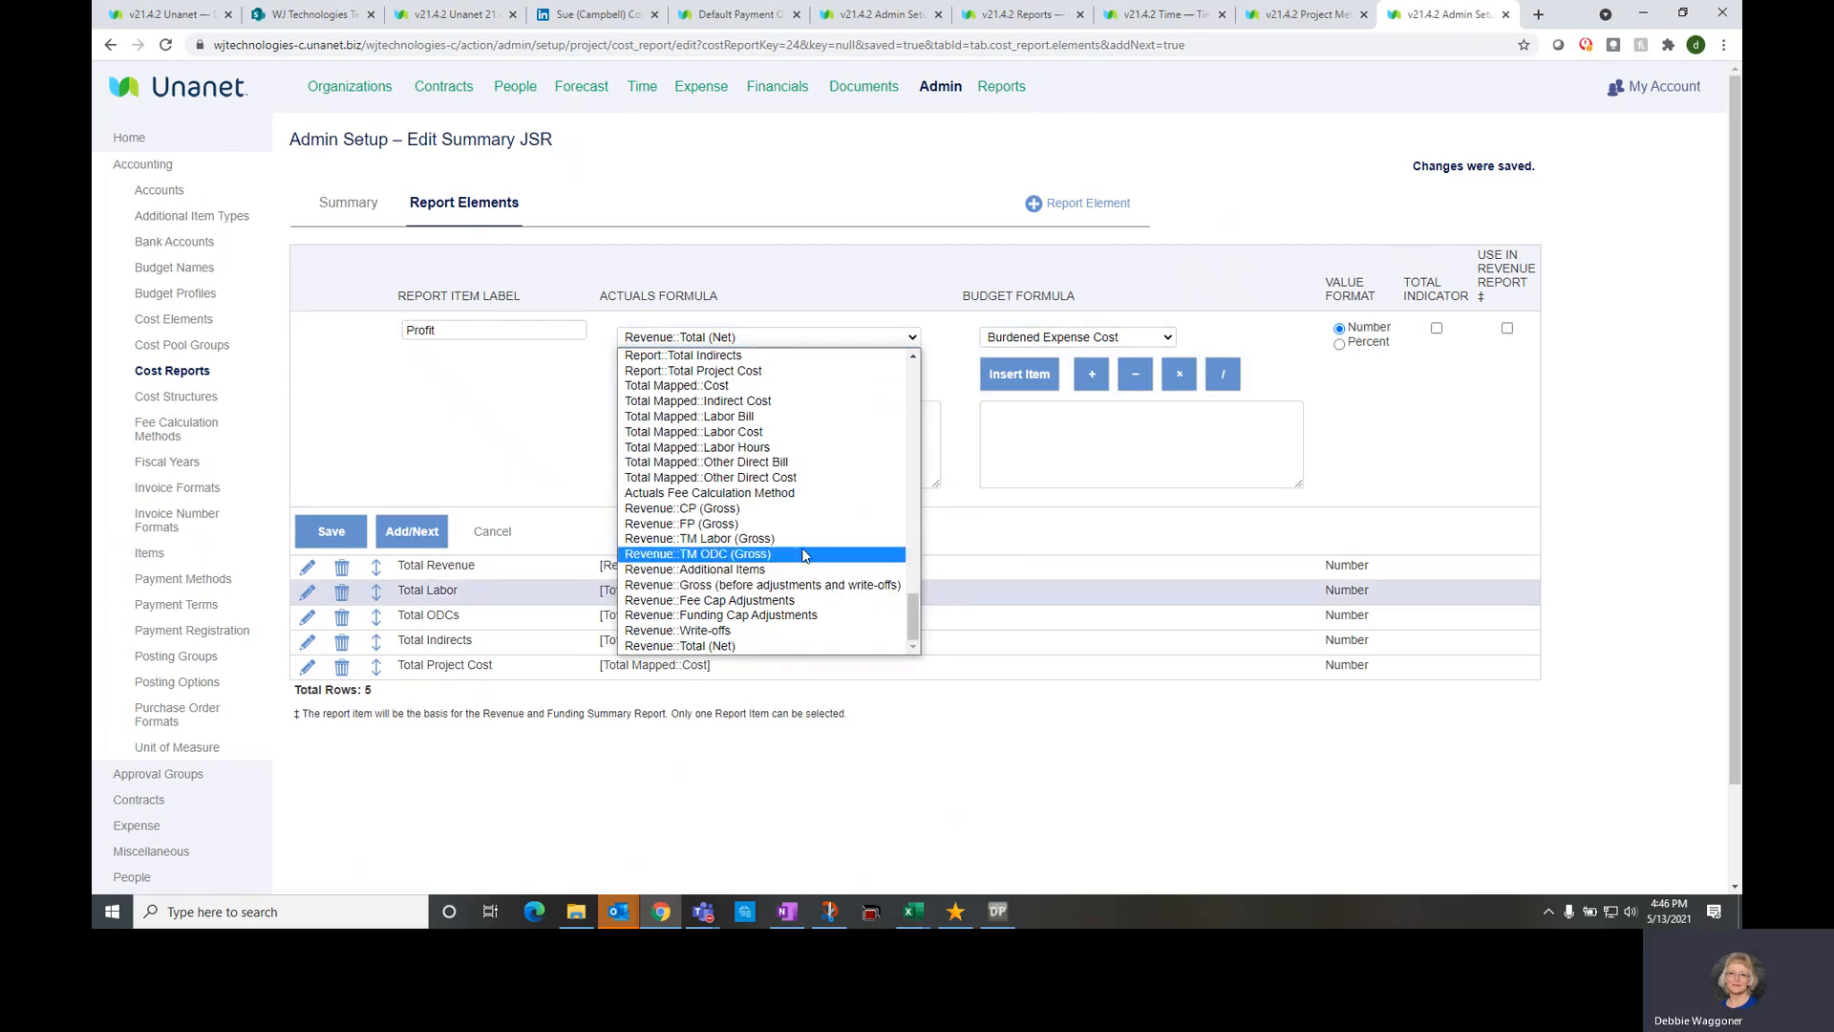
click(742, 386)
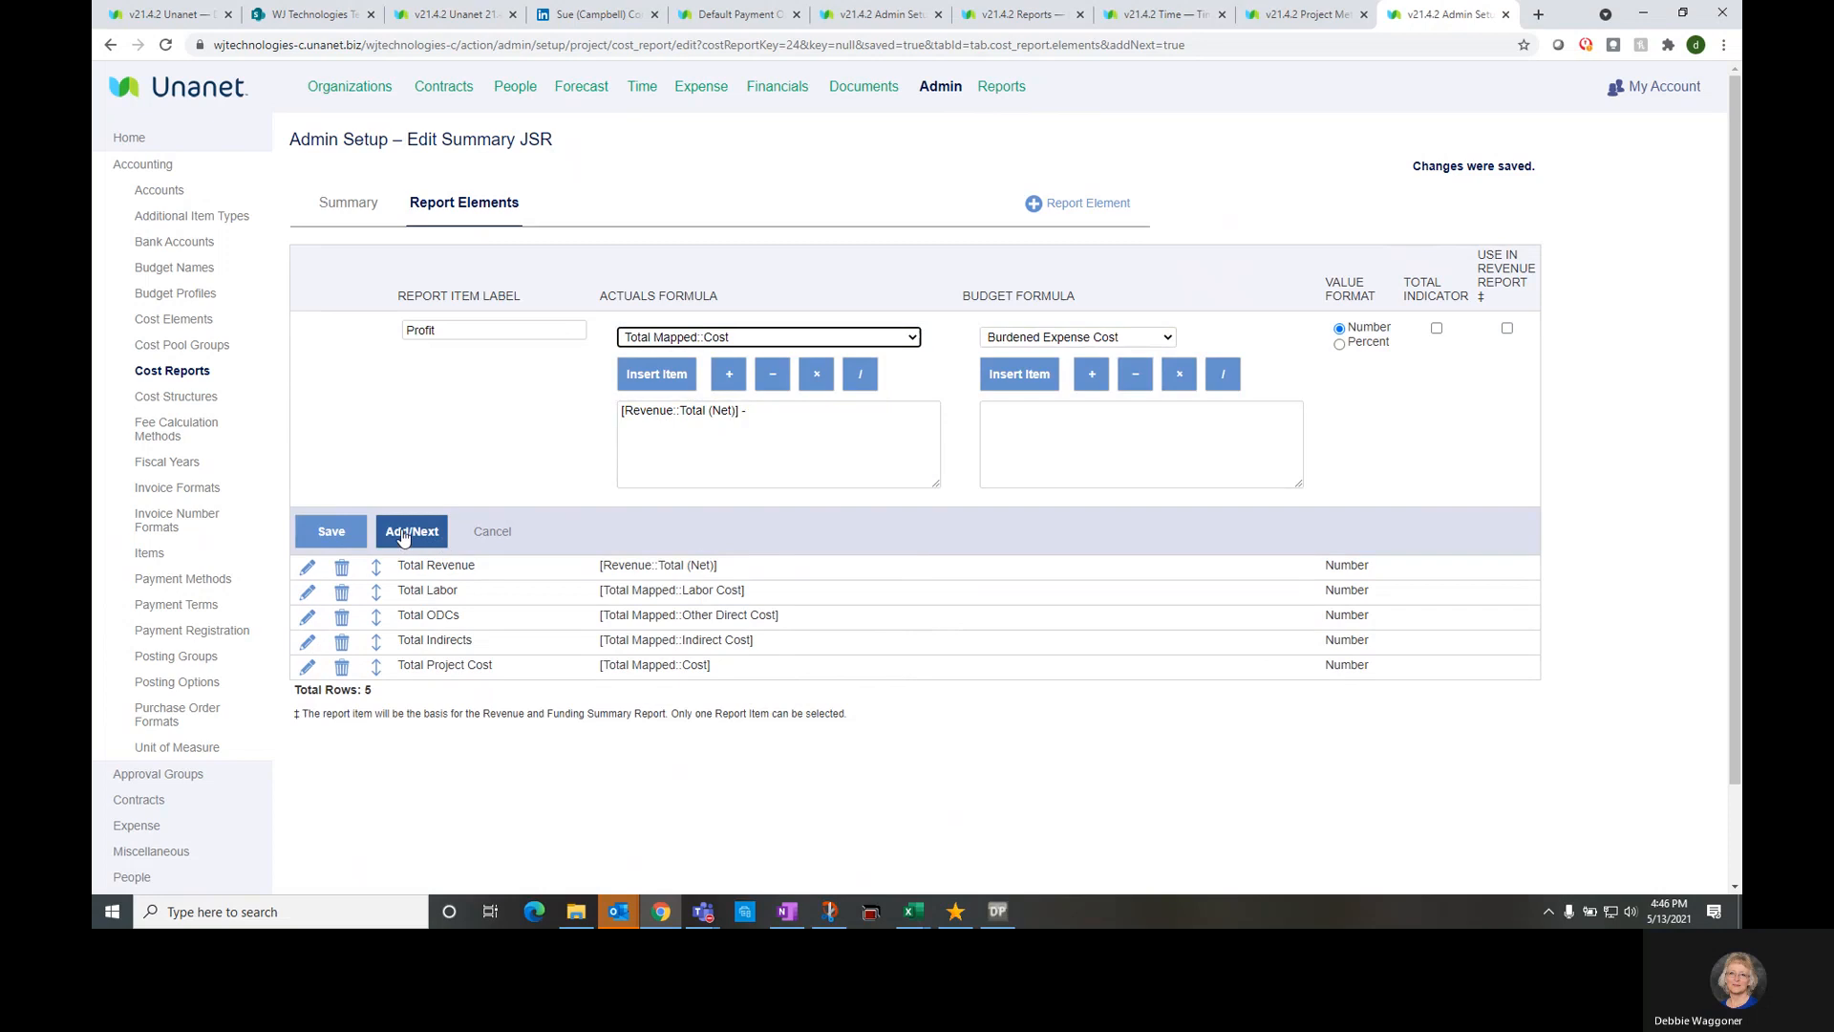
click(410, 531)
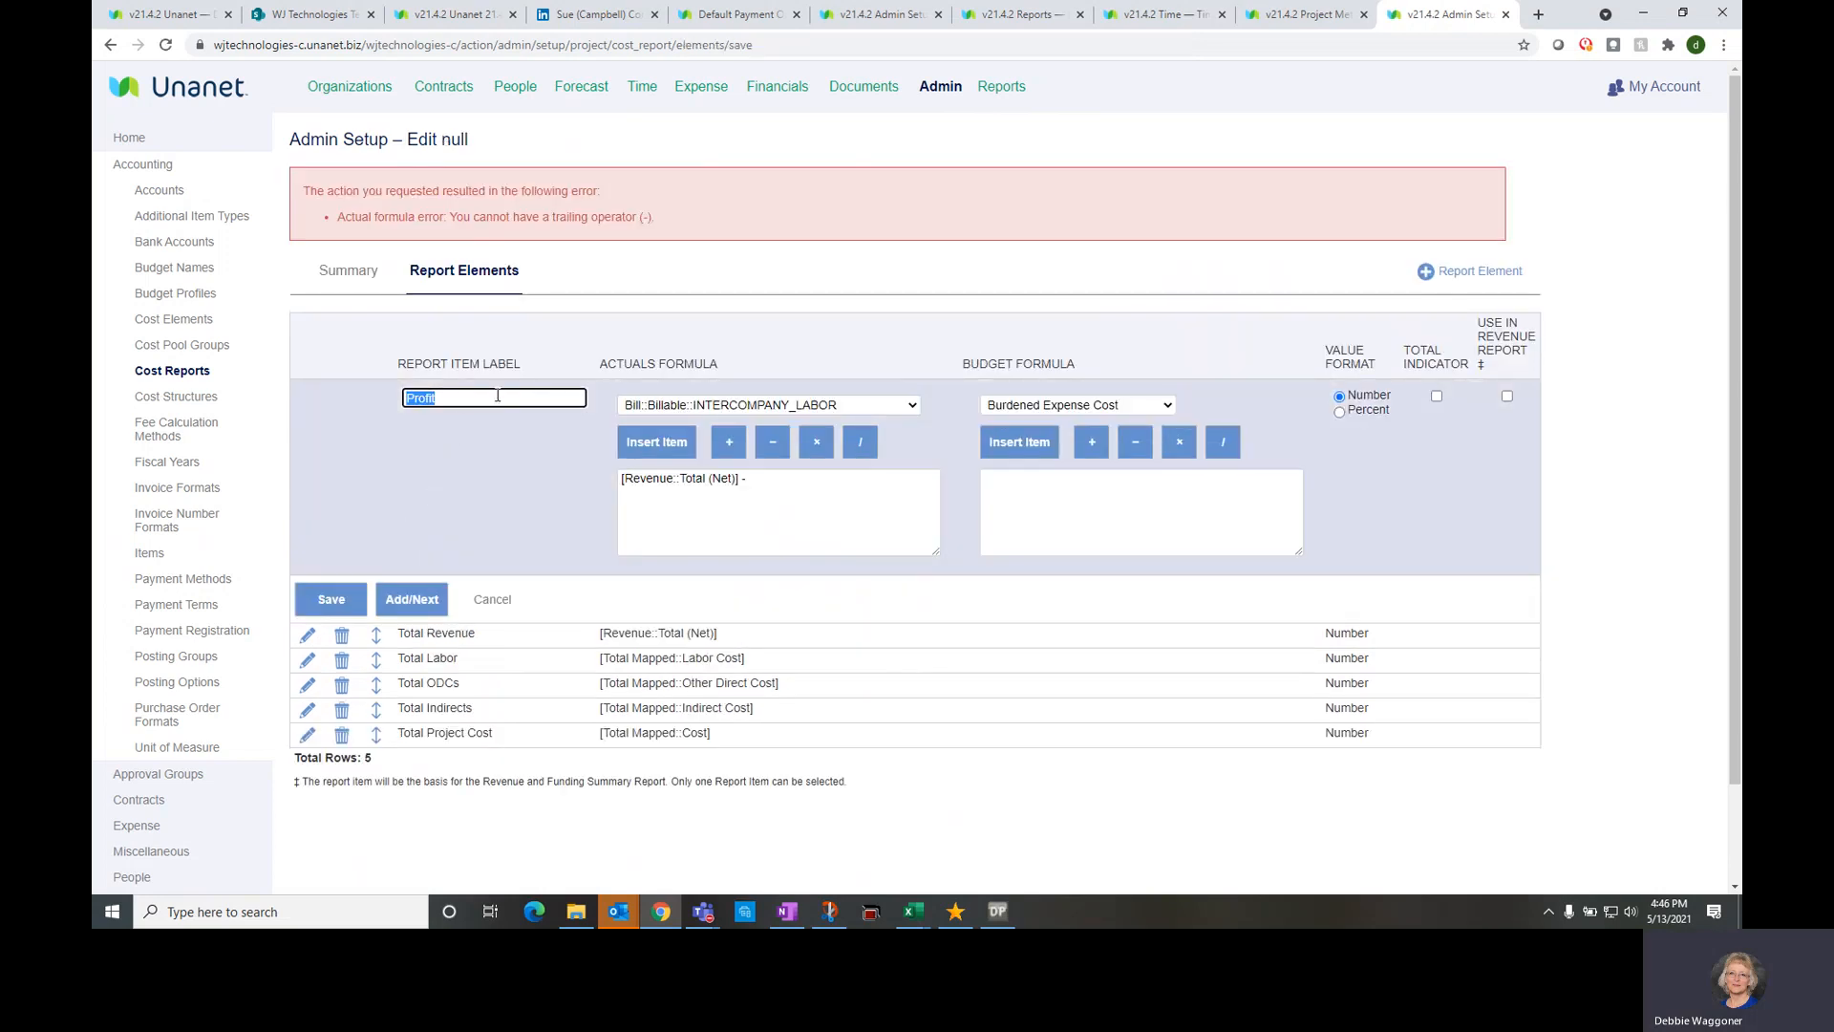
Insert the Total Mapped::Cost item into the Profit element's actuals formula
click(789, 409)
drag(912, 441, 923, 659)
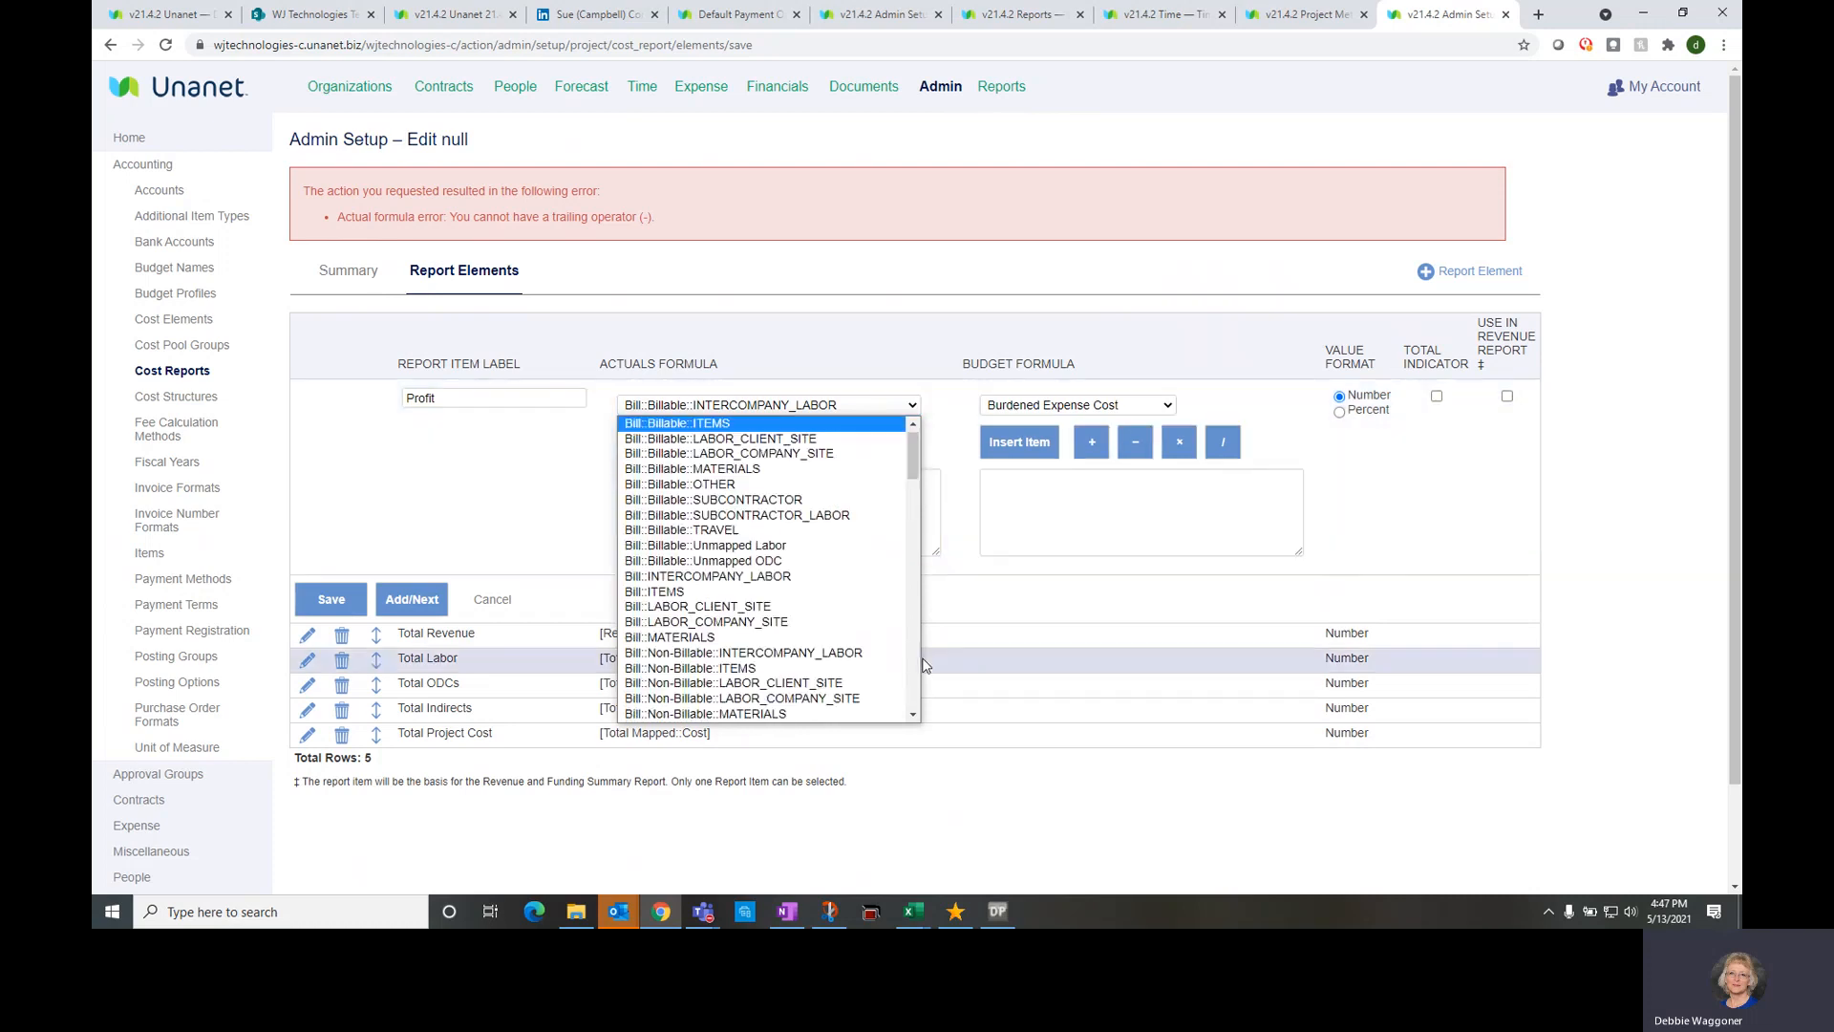
click(916, 531)
drag(916, 525, 912, 659)
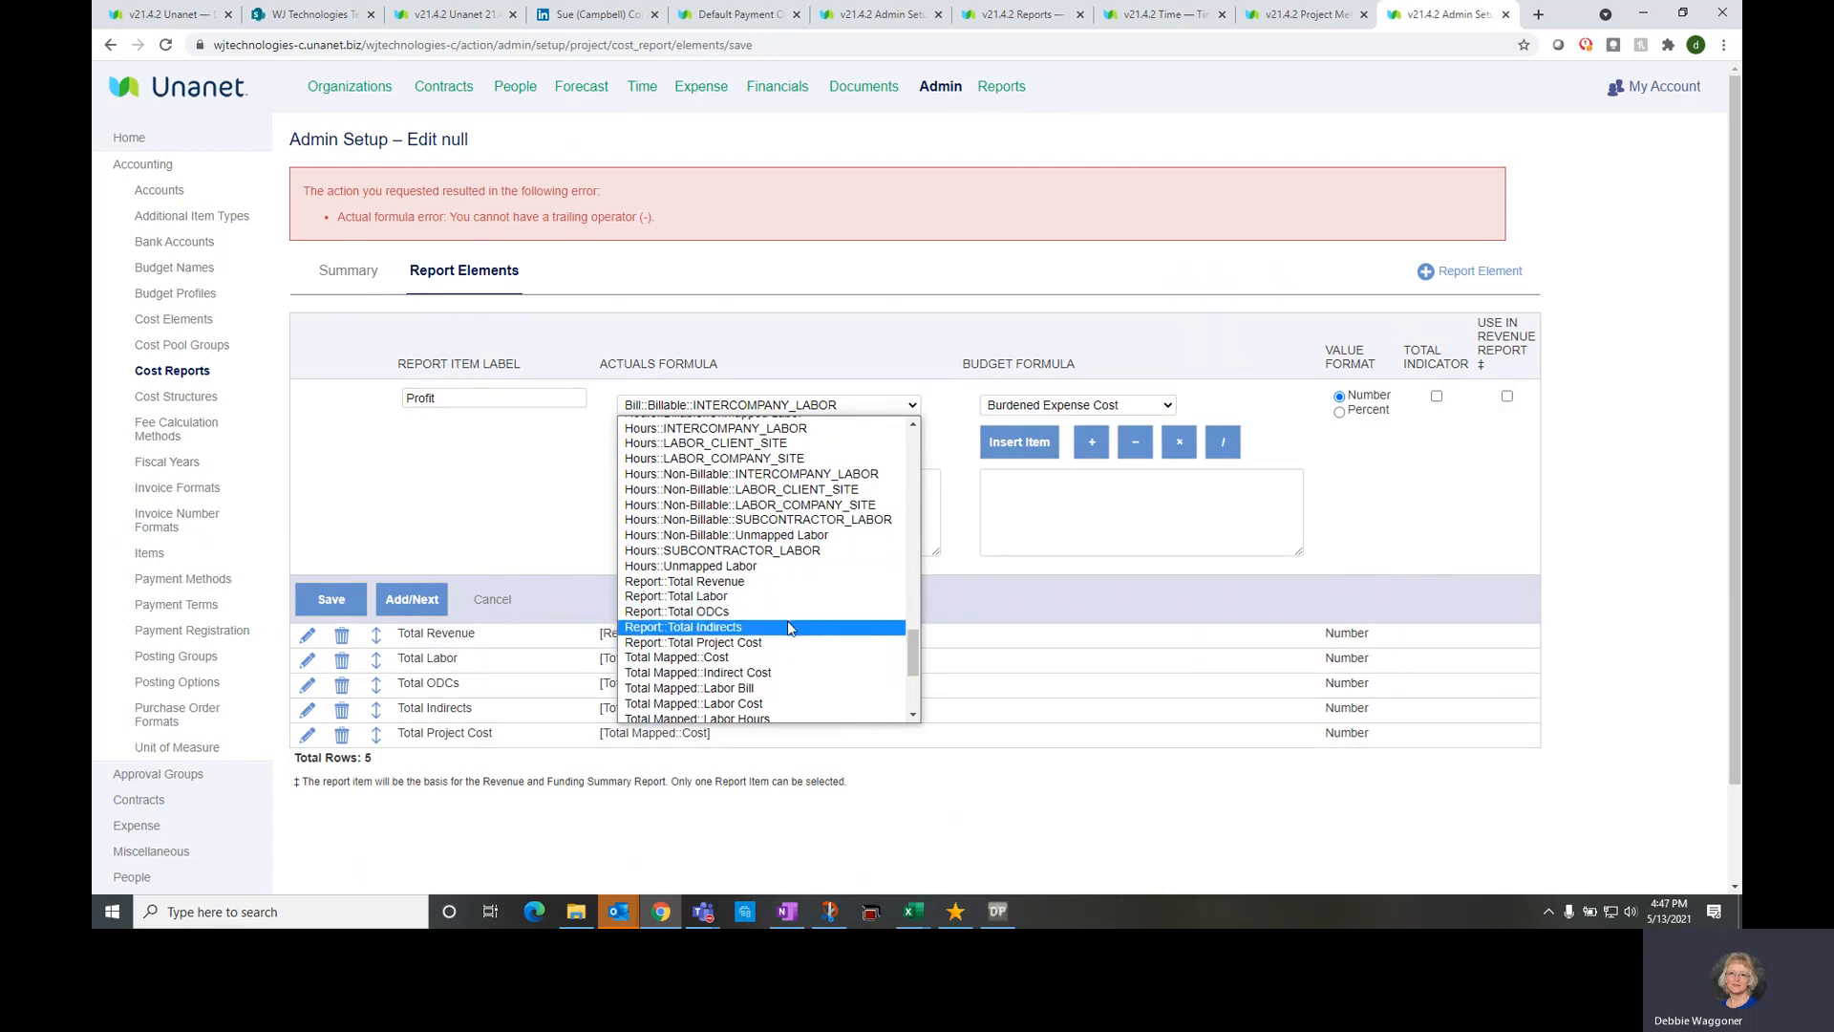
click(778, 653)
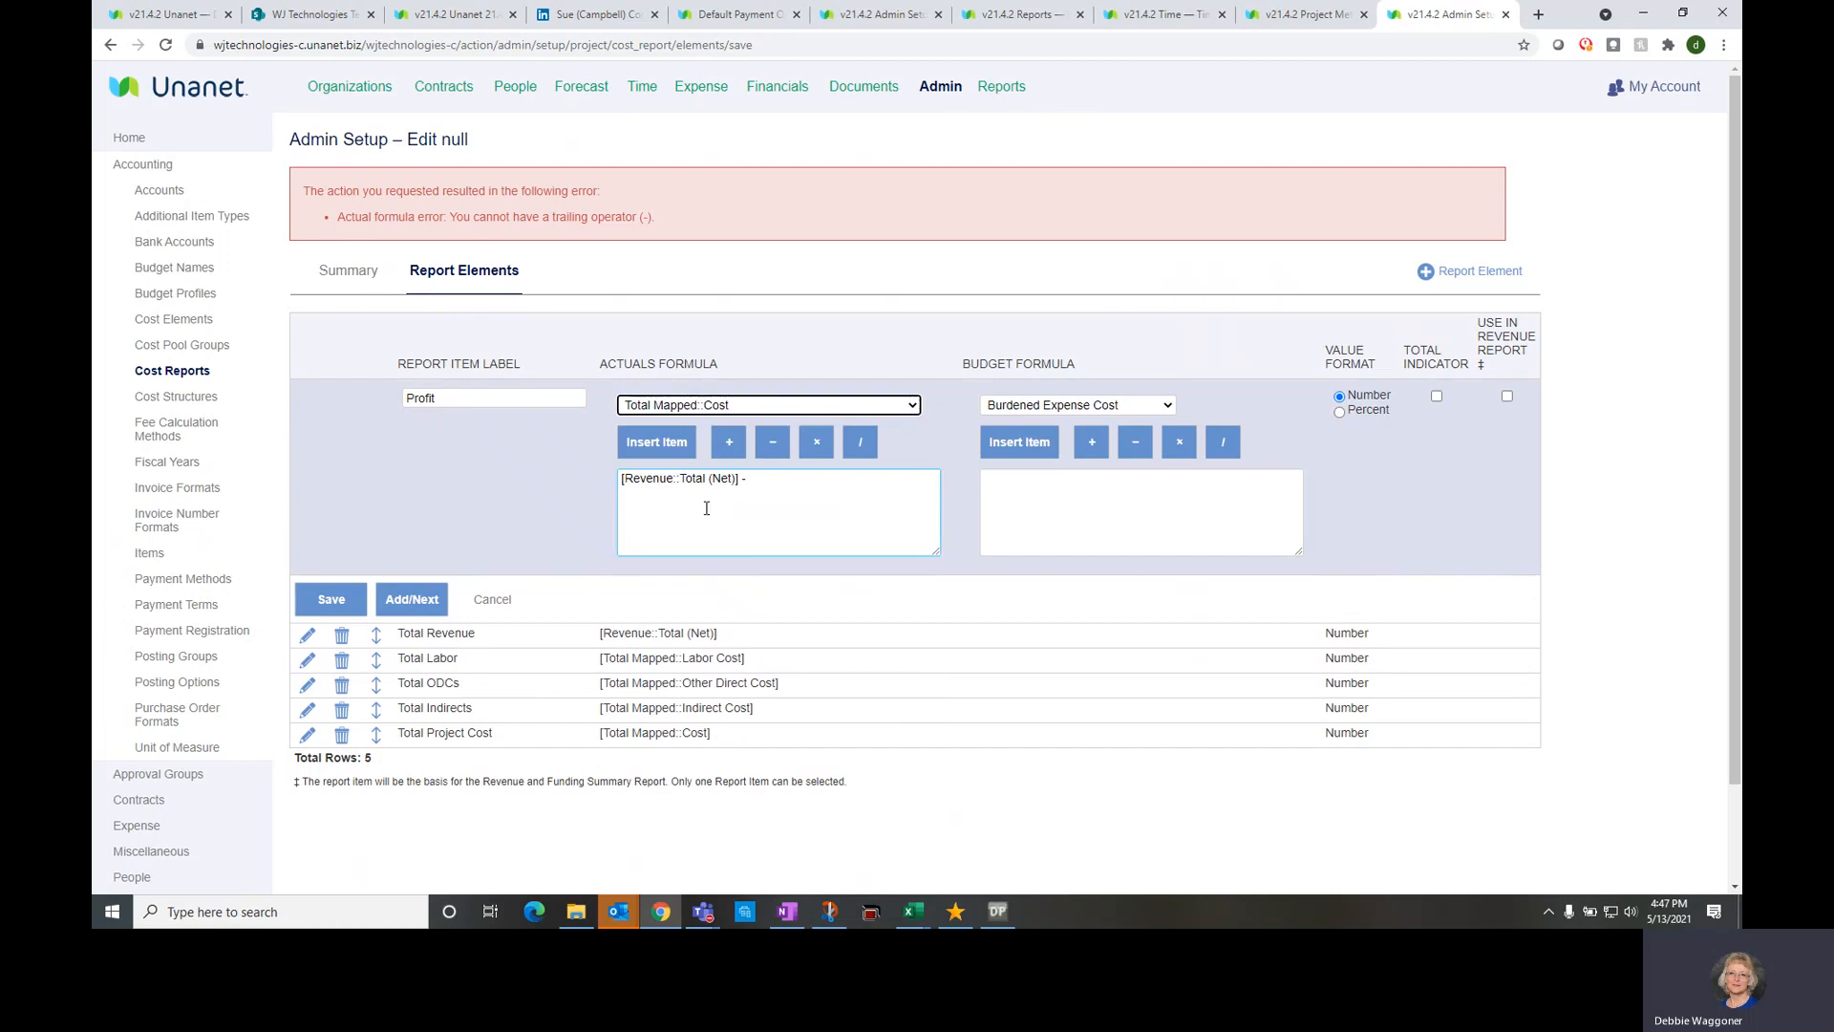
click(656, 442)
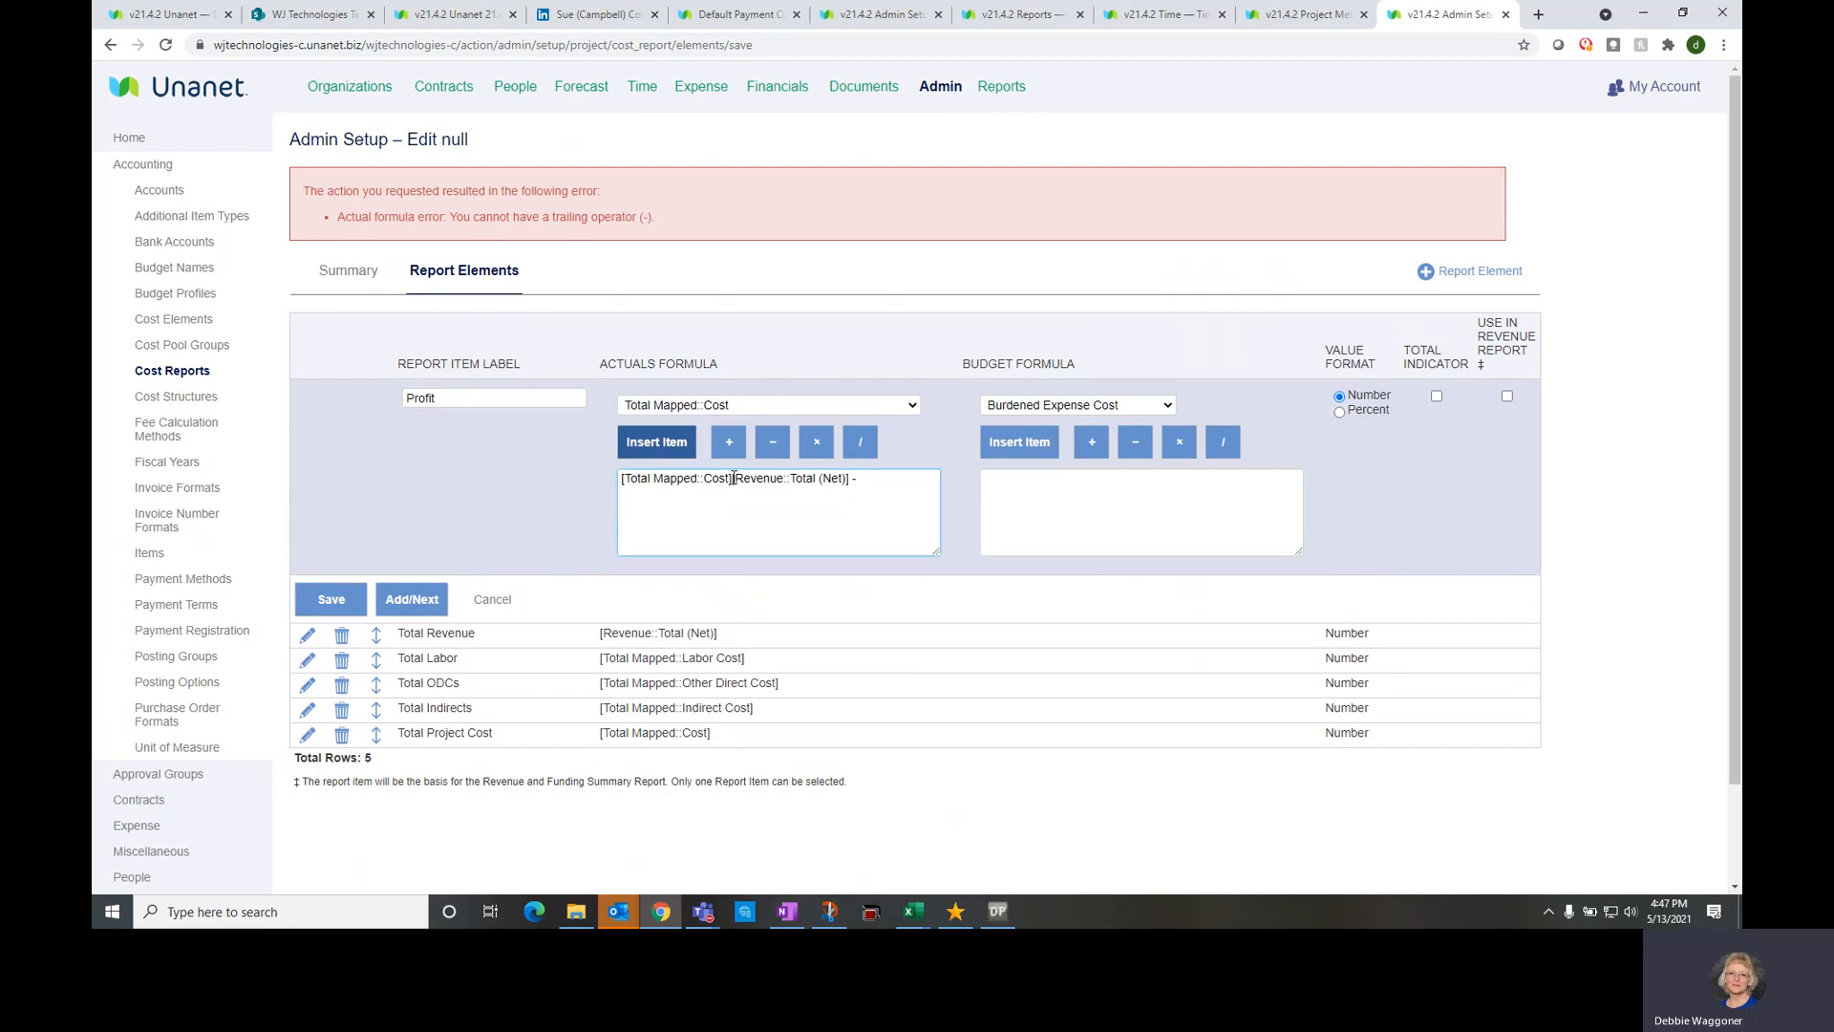
Reorder the Profit actuals formula to [Revenue::Total (Net)]-[Total Mapped::Cost] and save the element, continuing to a new one
click(733, 478)
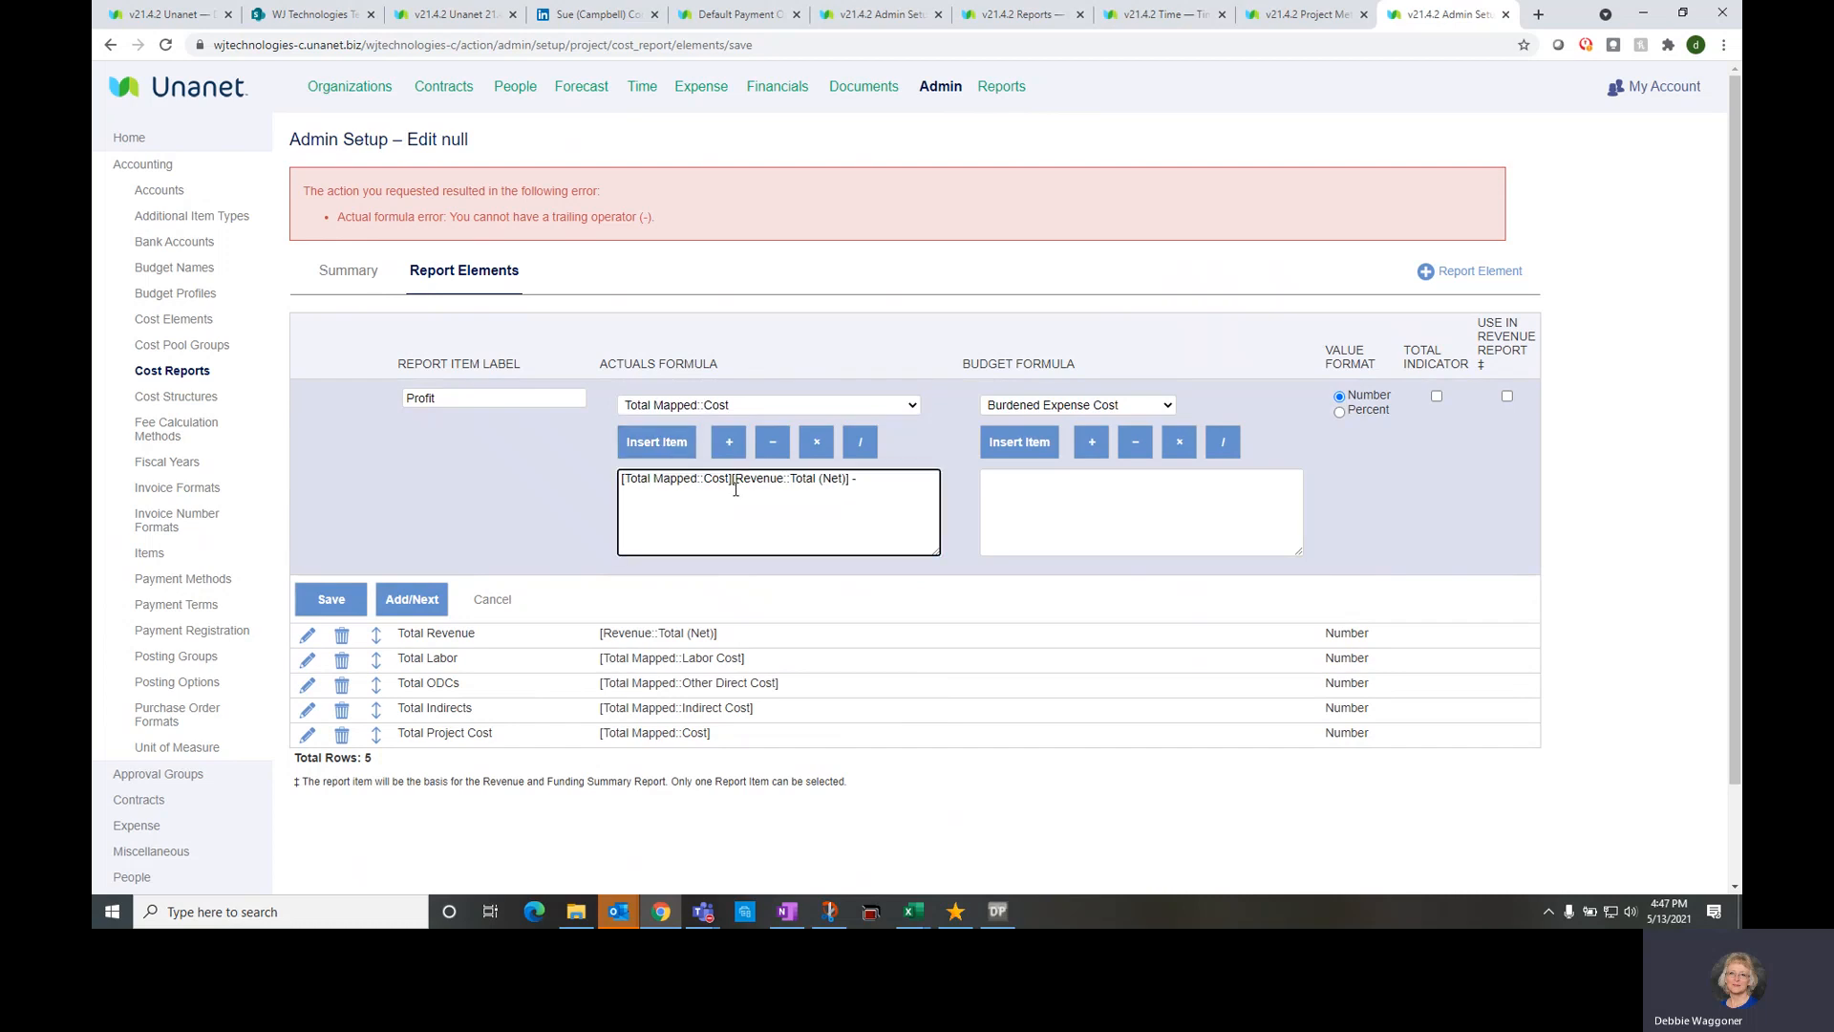
text(-)
drag(857, 480, 736, 475)
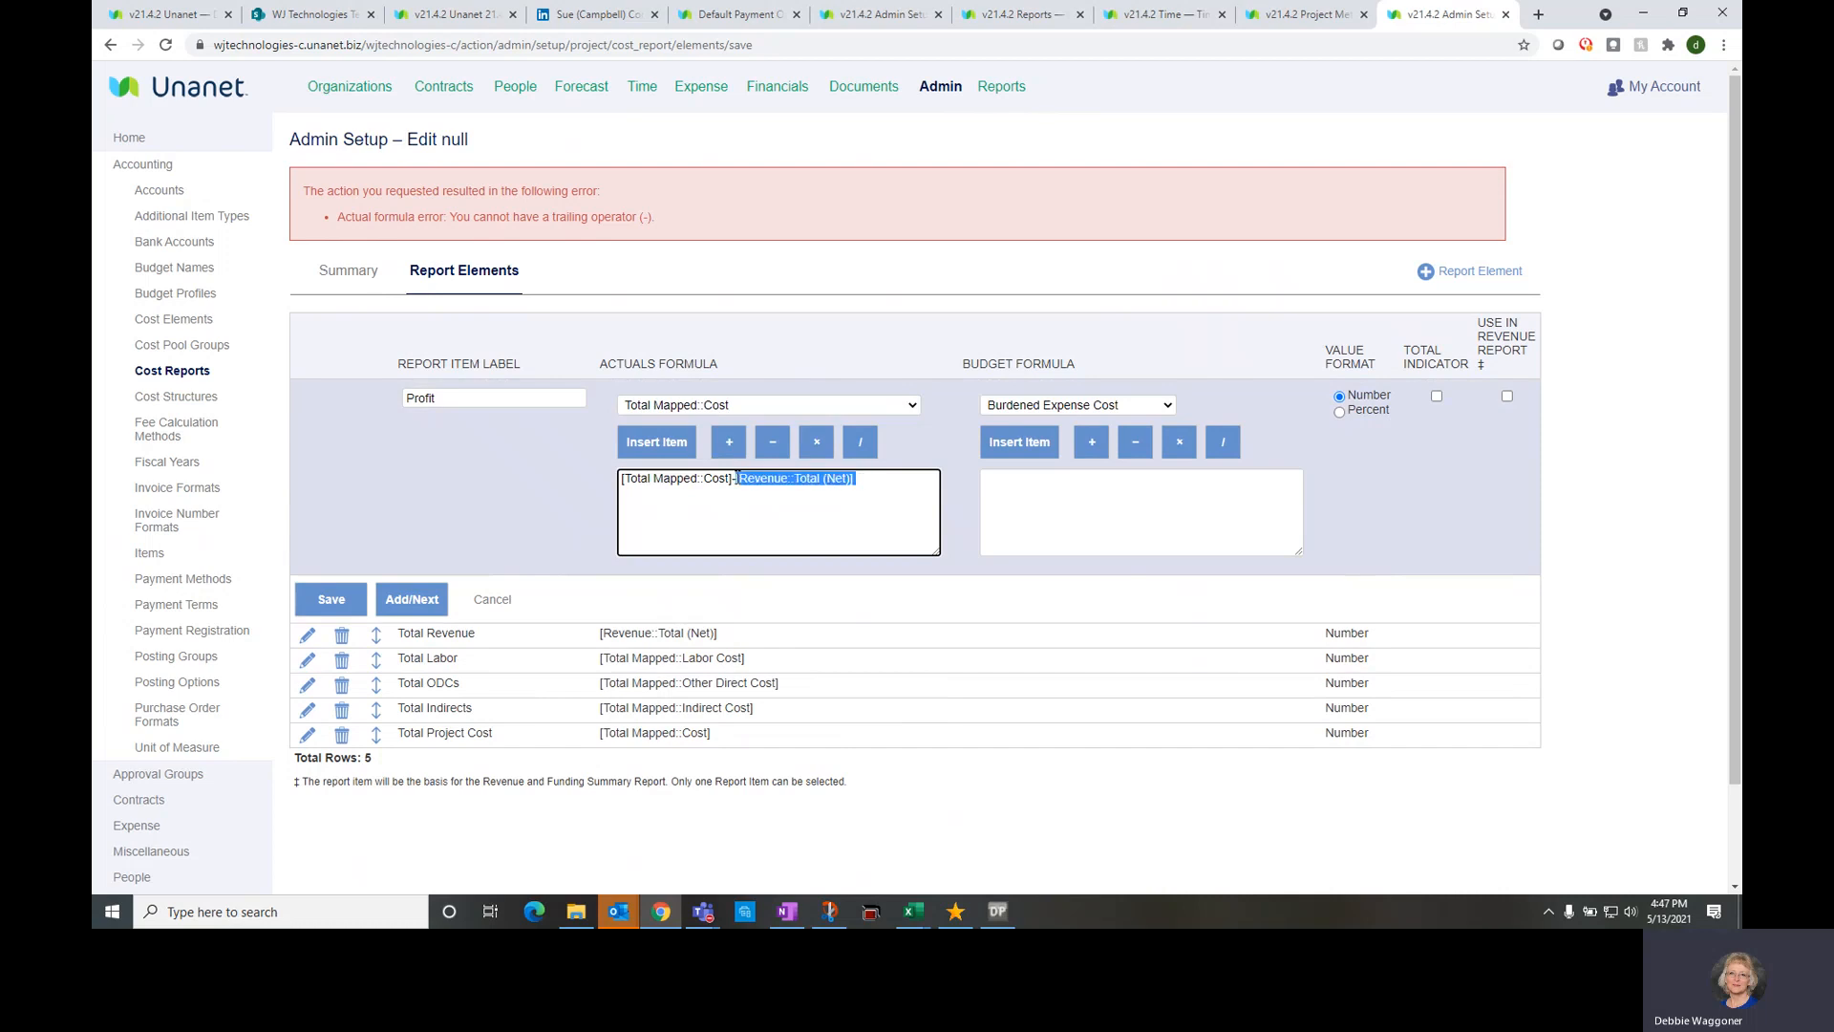
right_click(747, 480)
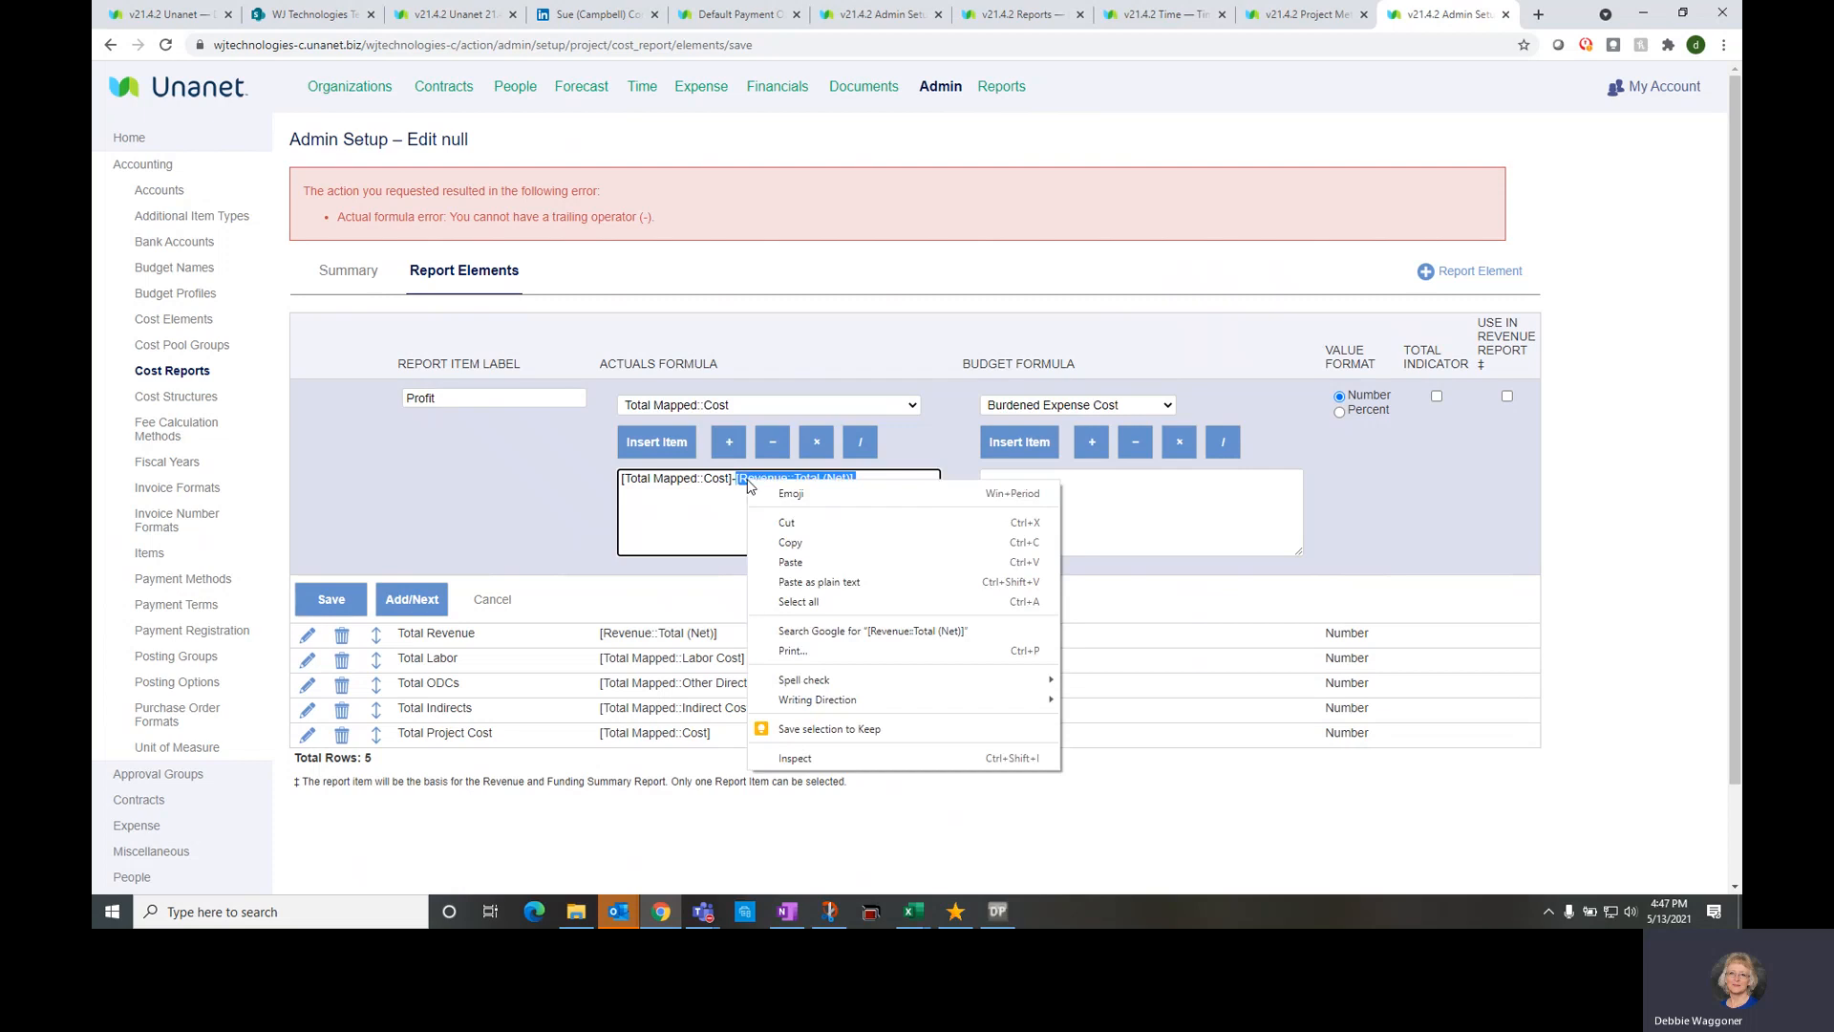
click(791, 523)
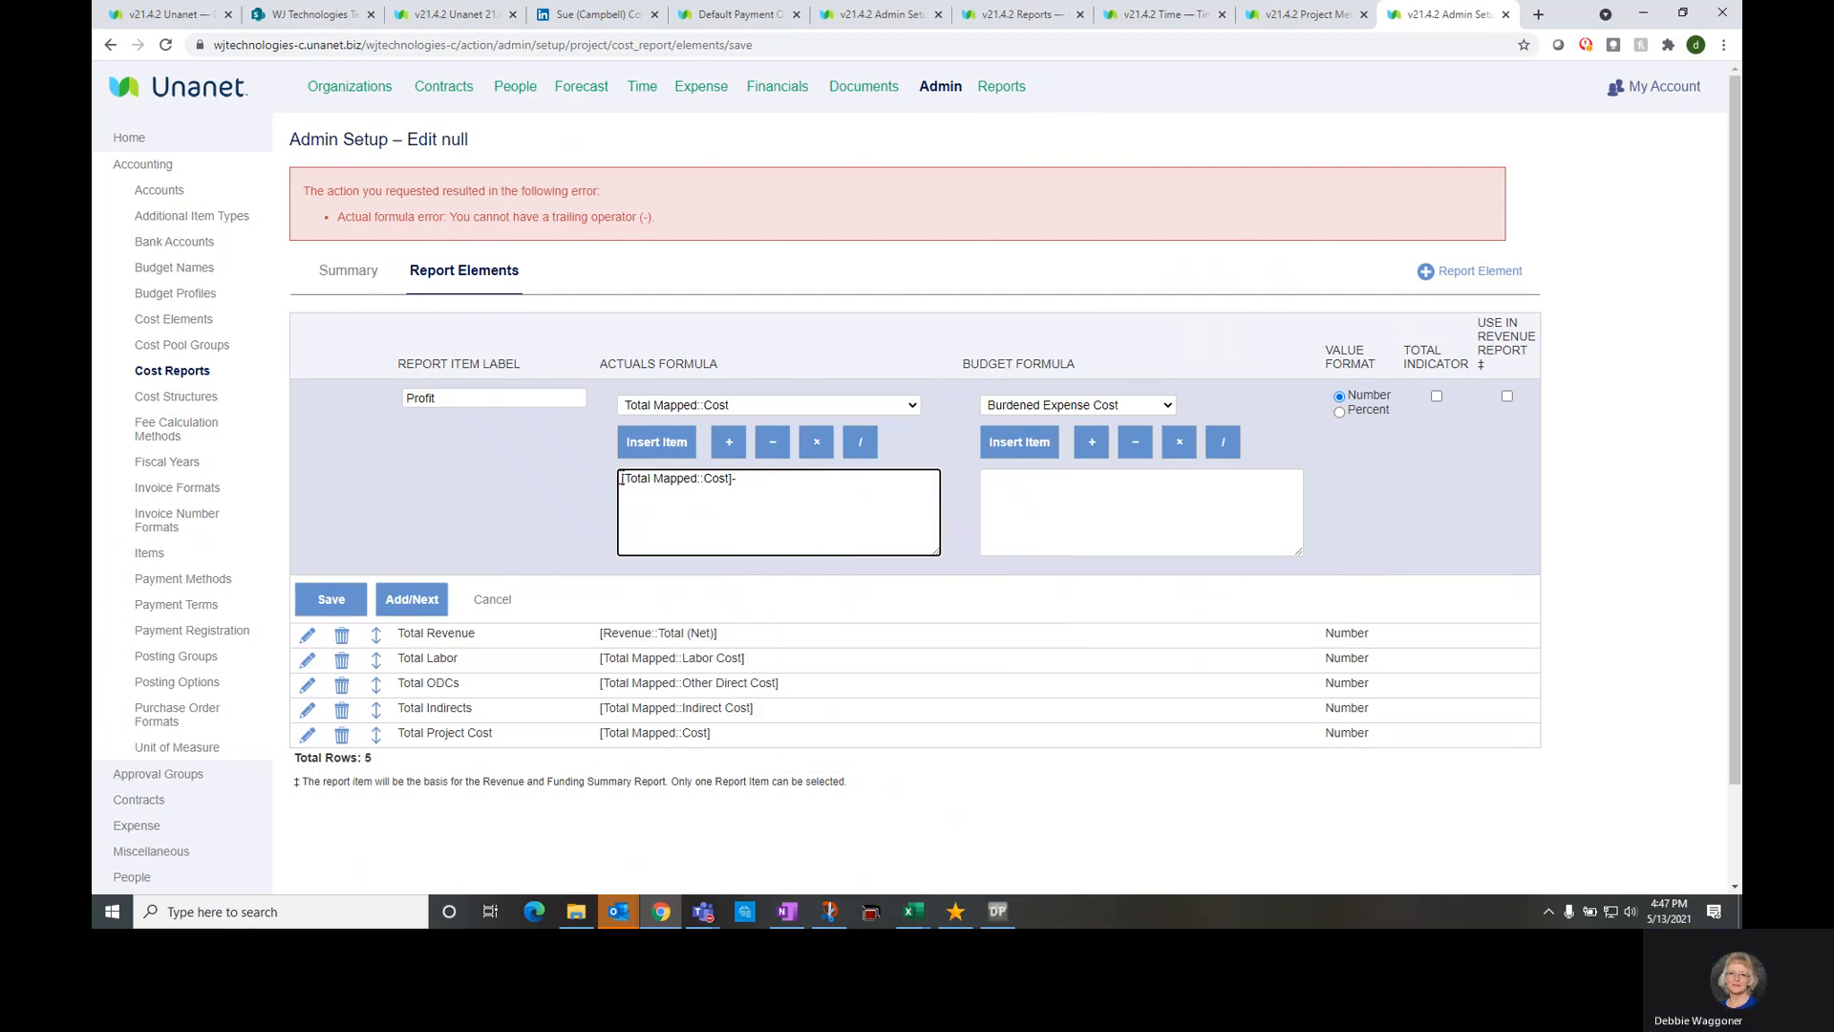
key(ctrl+v)
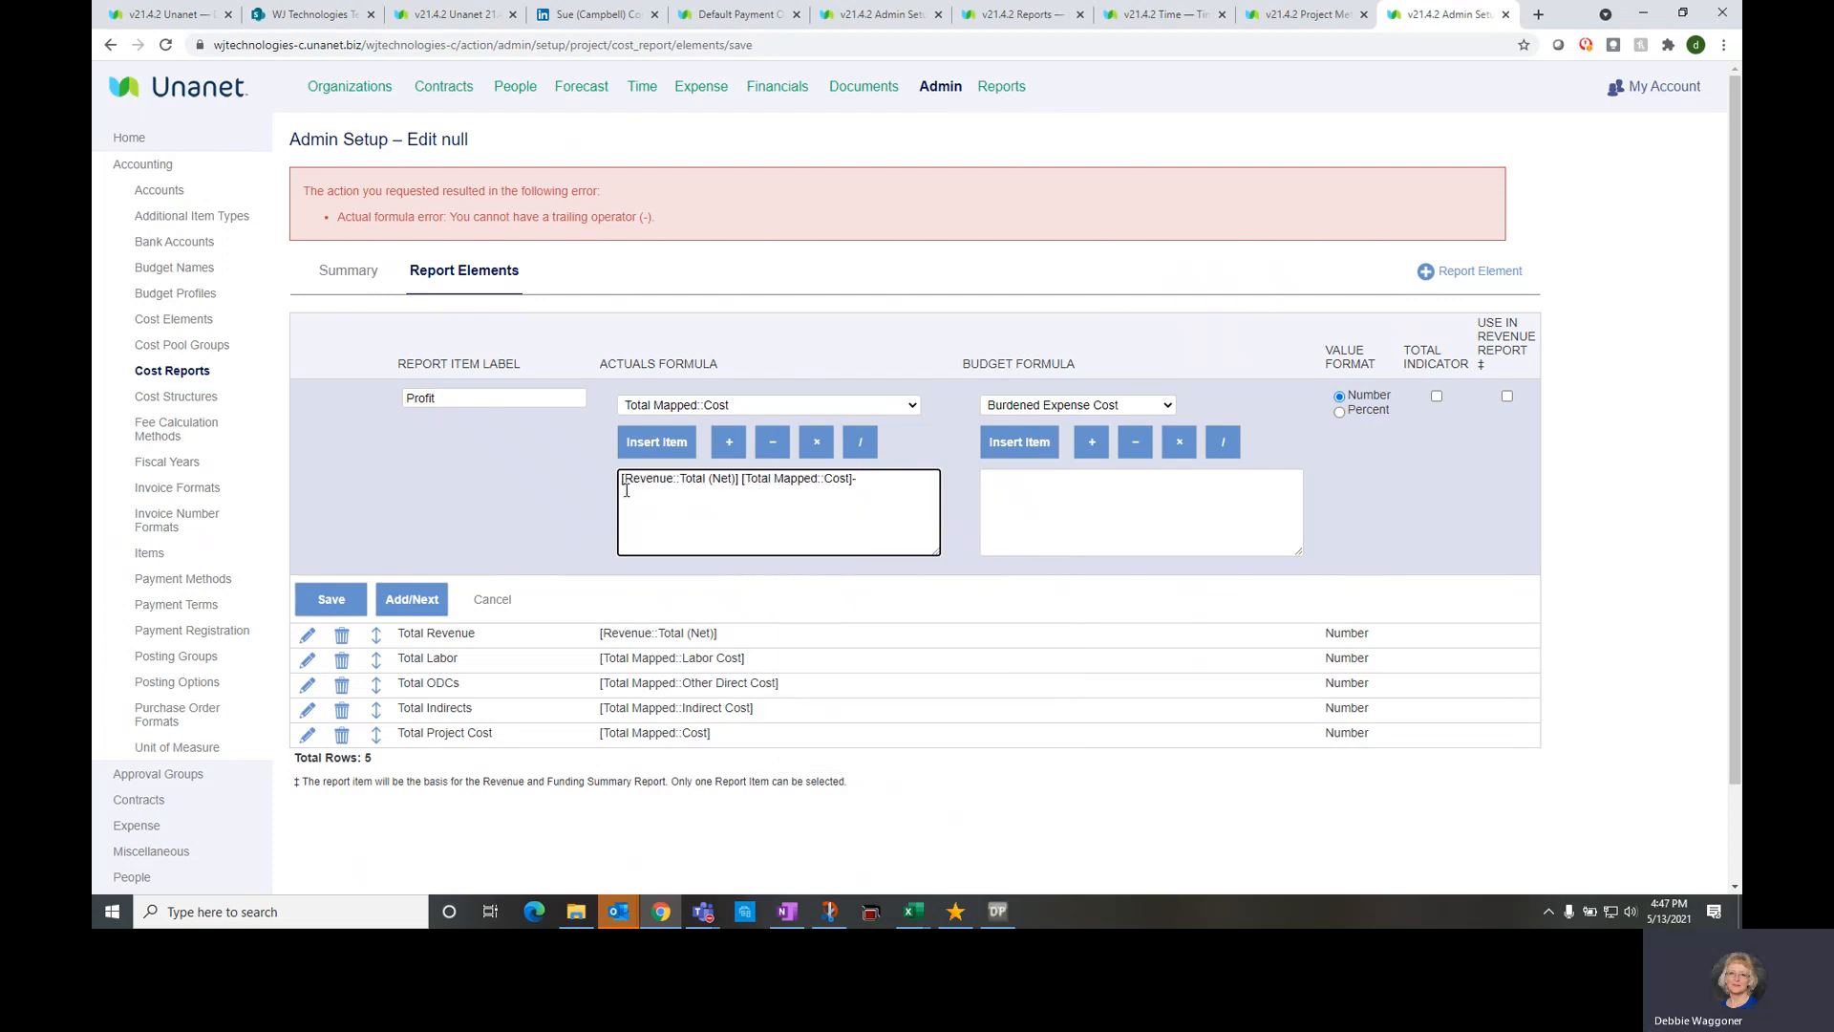
text(-)
key(BackSpace)
key(BackSpace)
key(BackSpace)
text(]-)
click(433, 600)
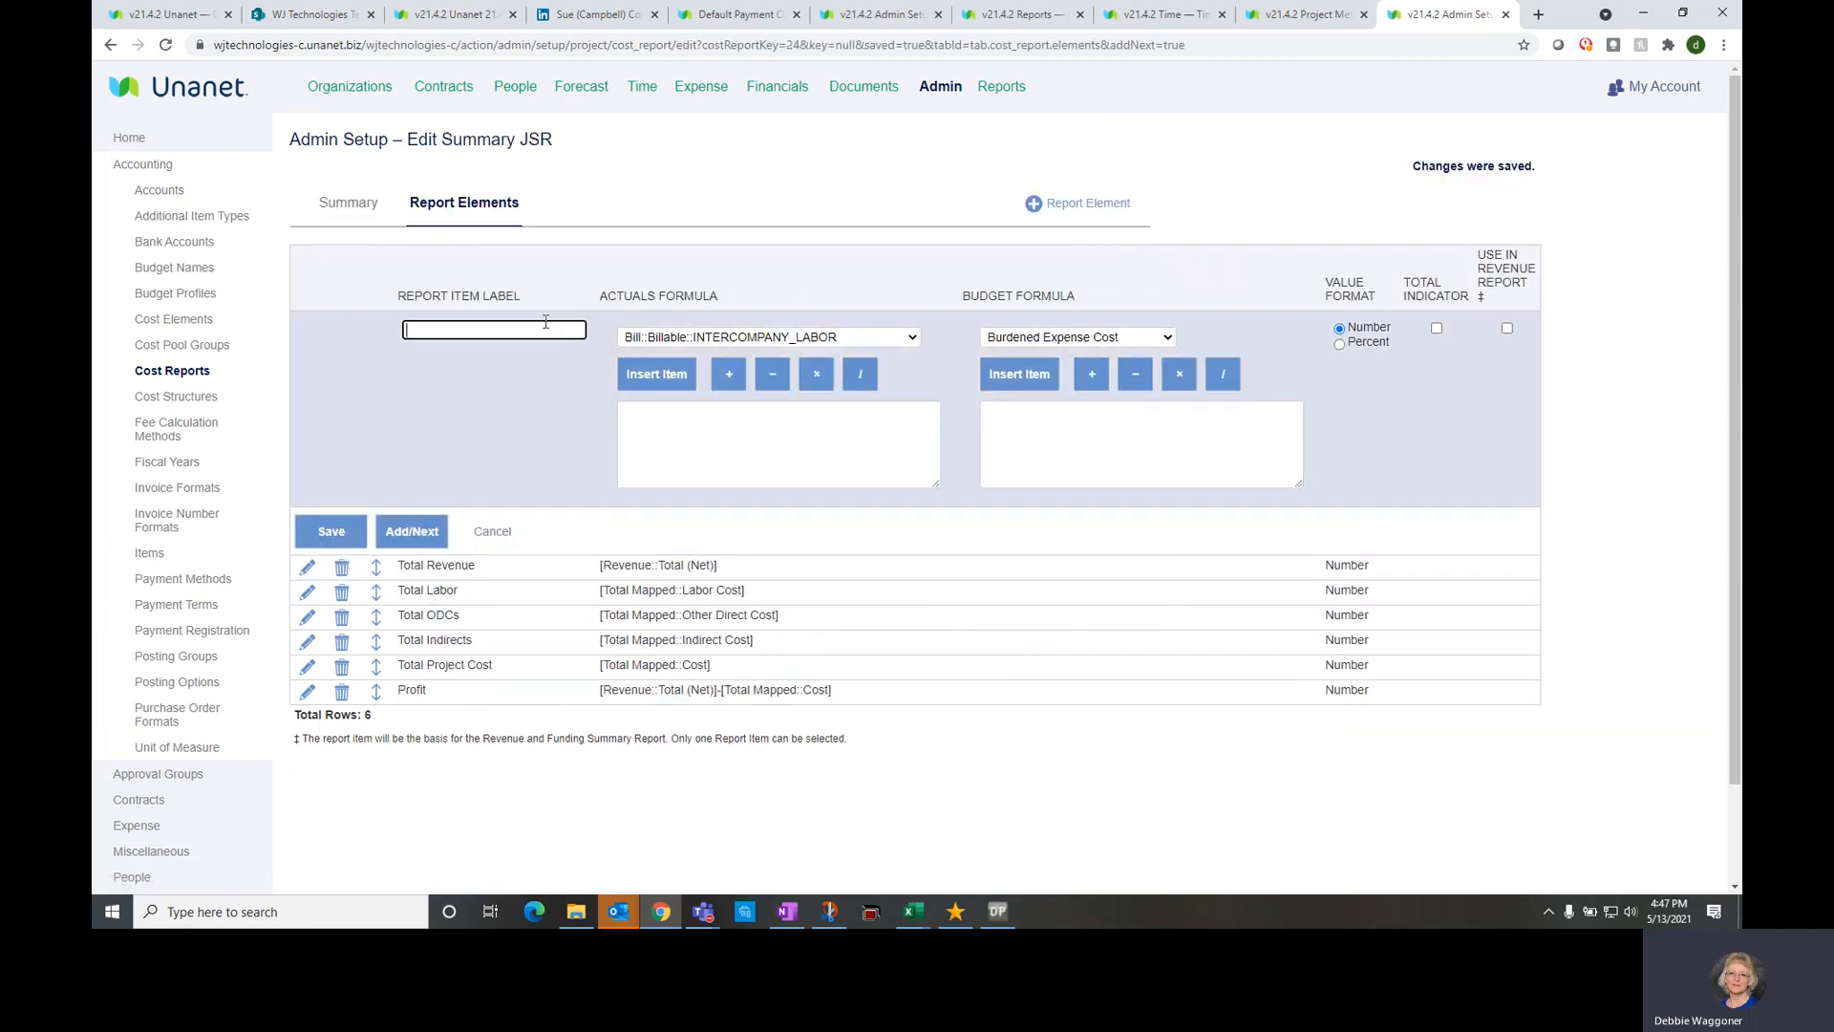
Label the new report element Total Profit %
text(Total Profit %)
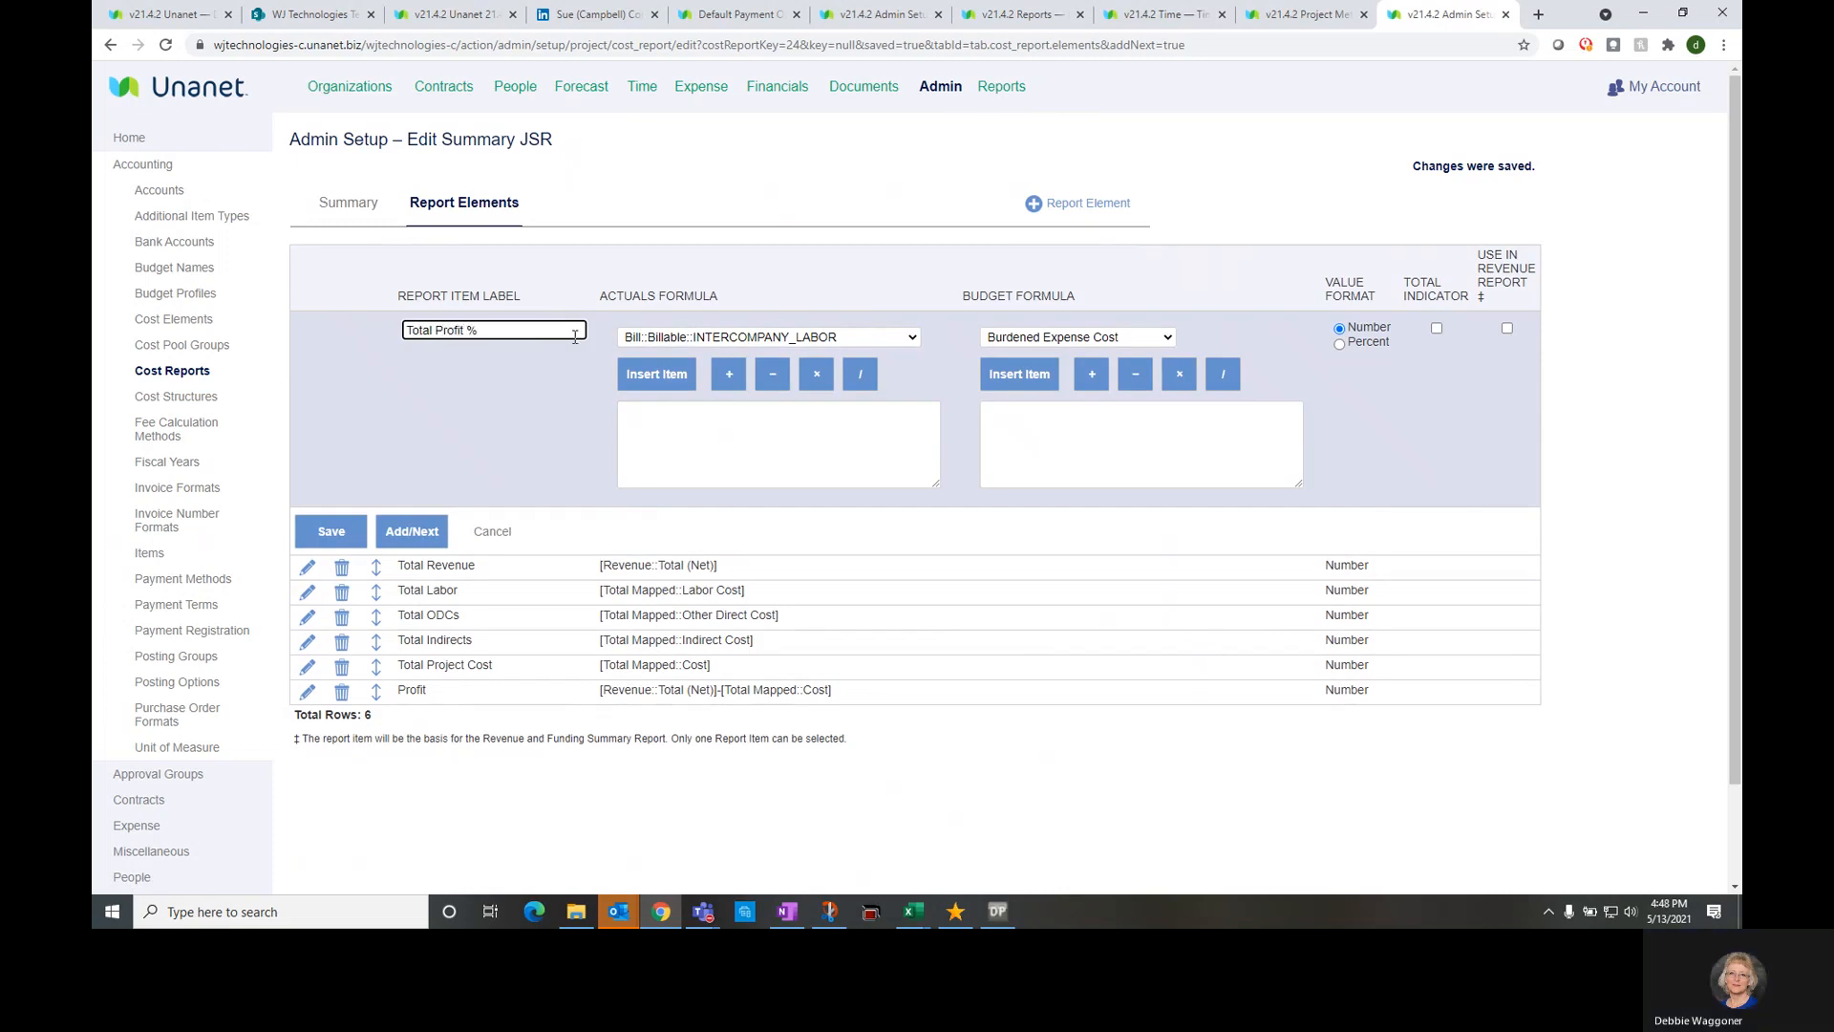
key(Tab)
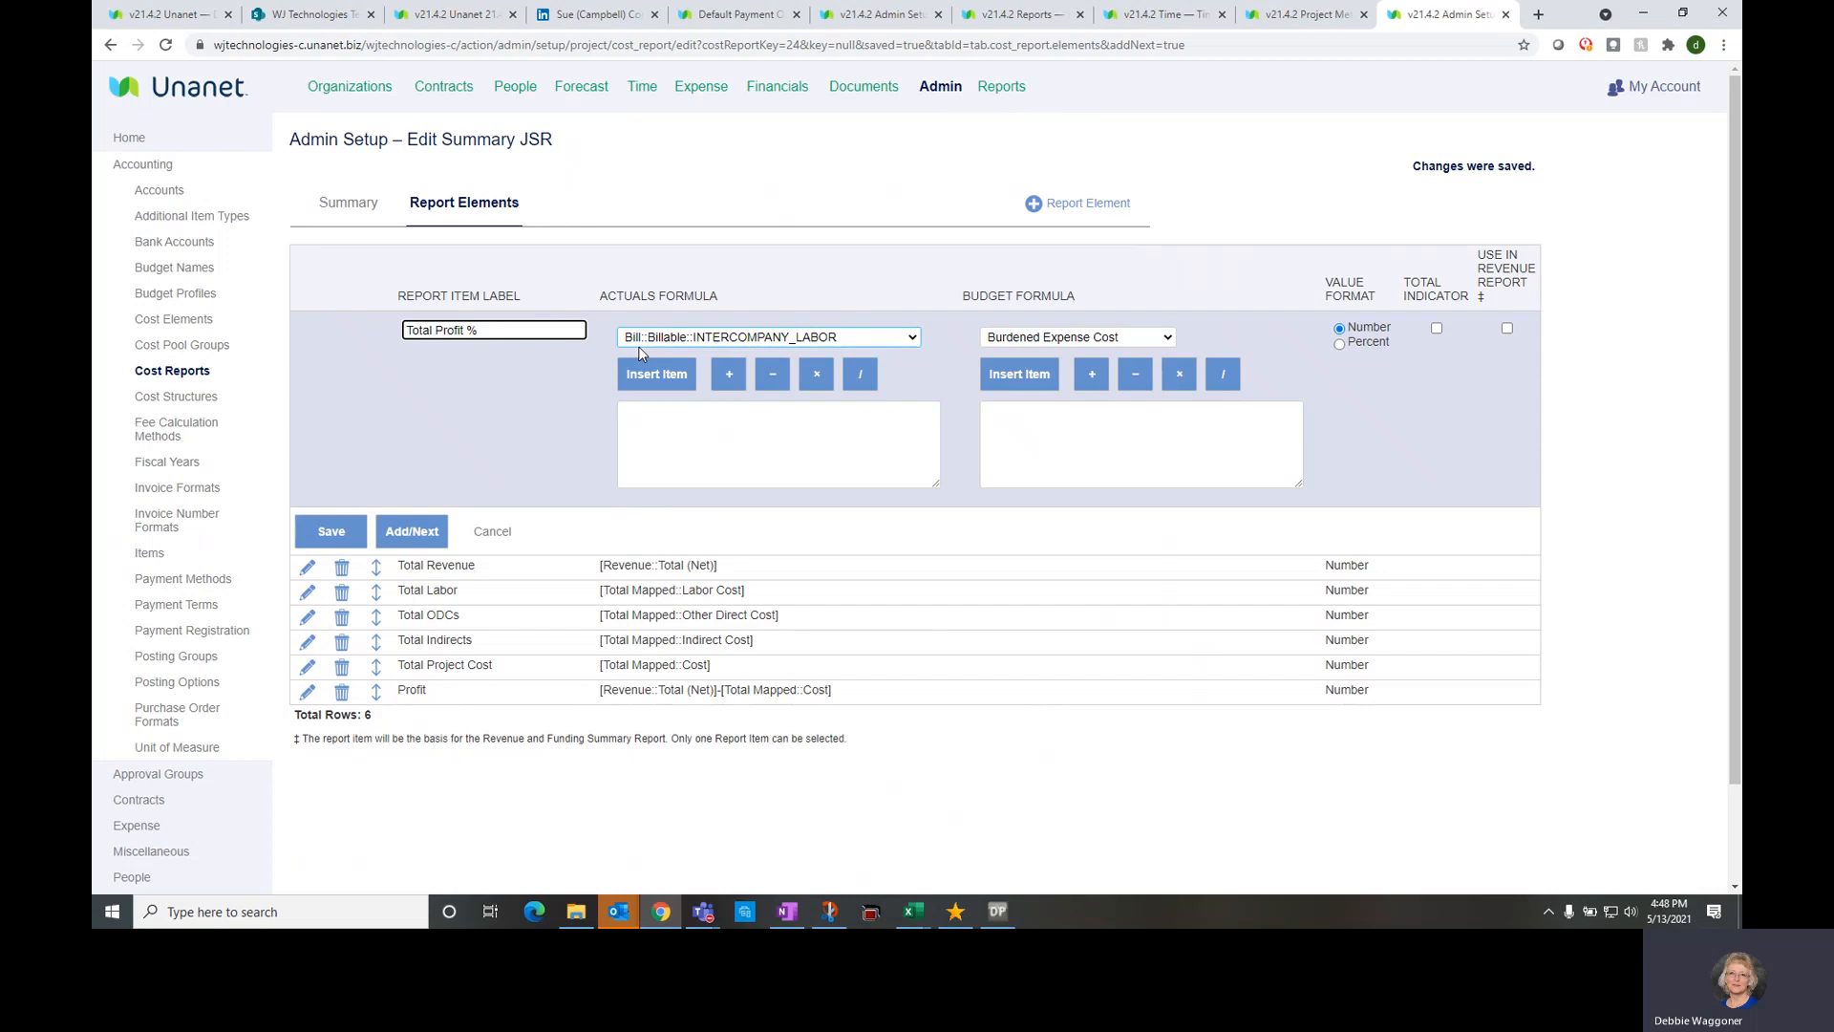
Start the Total Profit % element's actuals formula with [Revenue::Total (Net)] followed by a minus operator
click(776, 340)
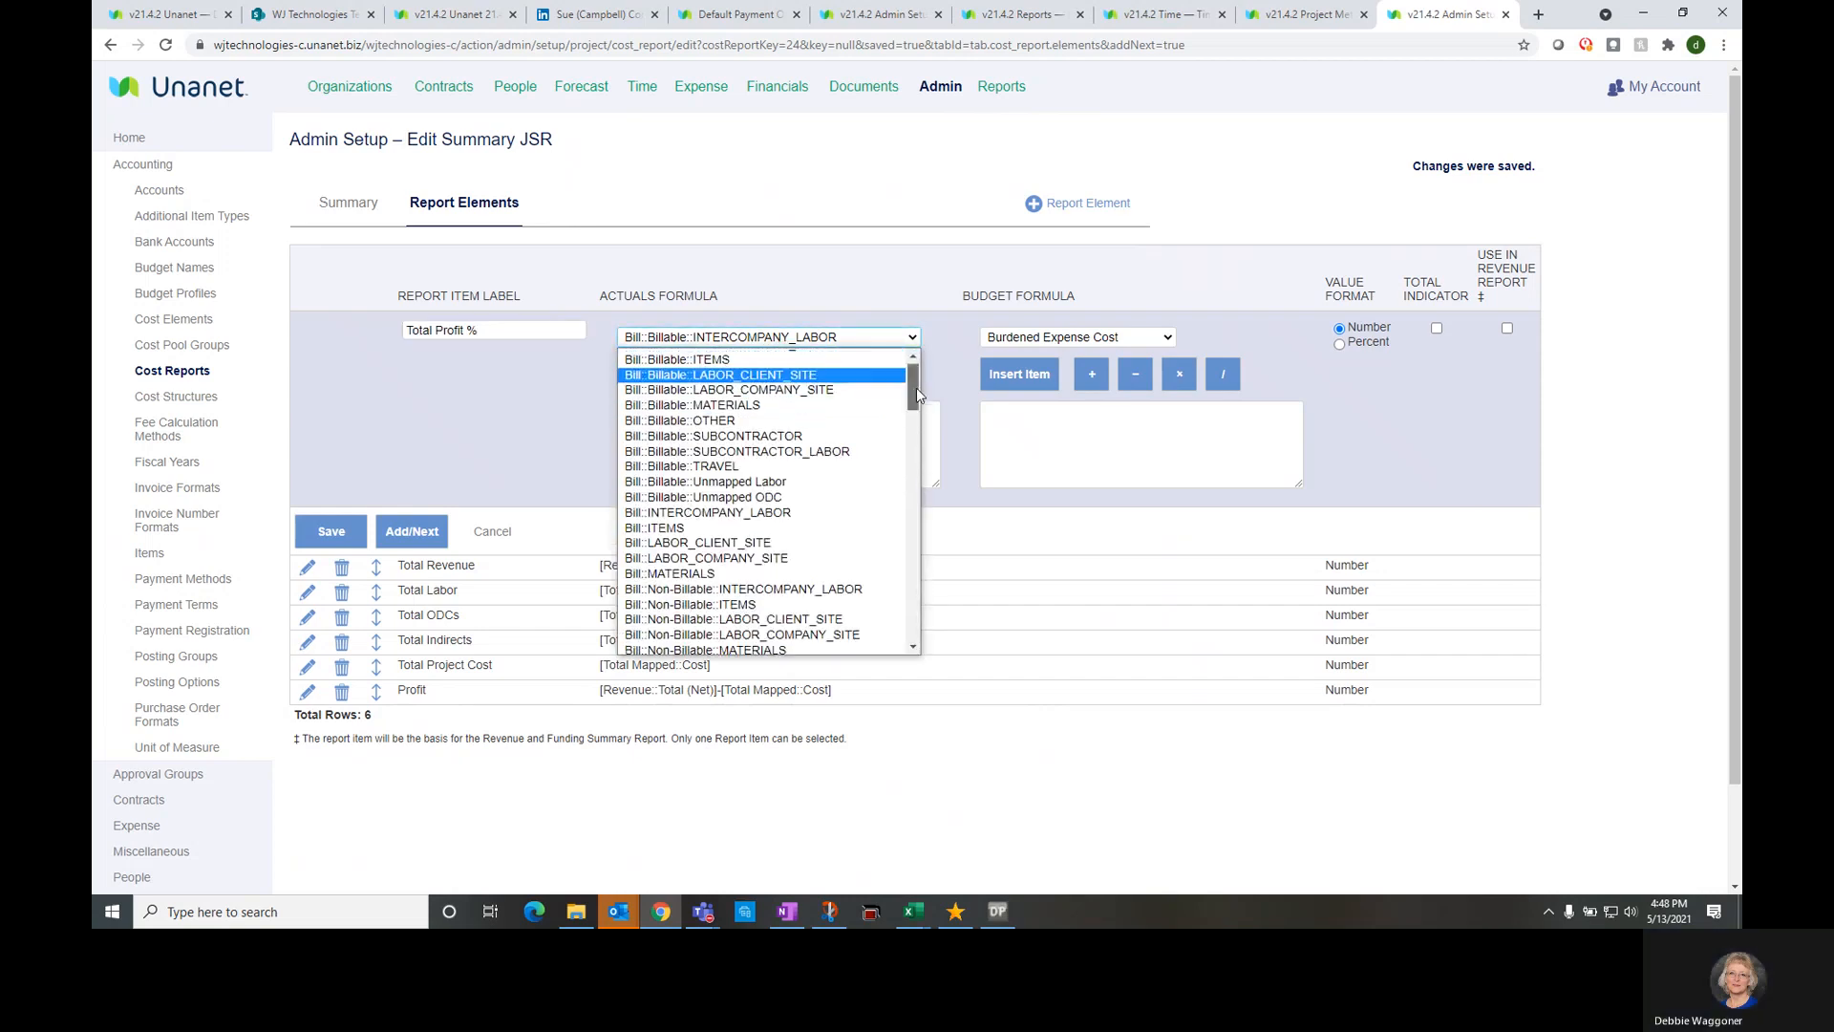
drag(915, 387, 923, 601)
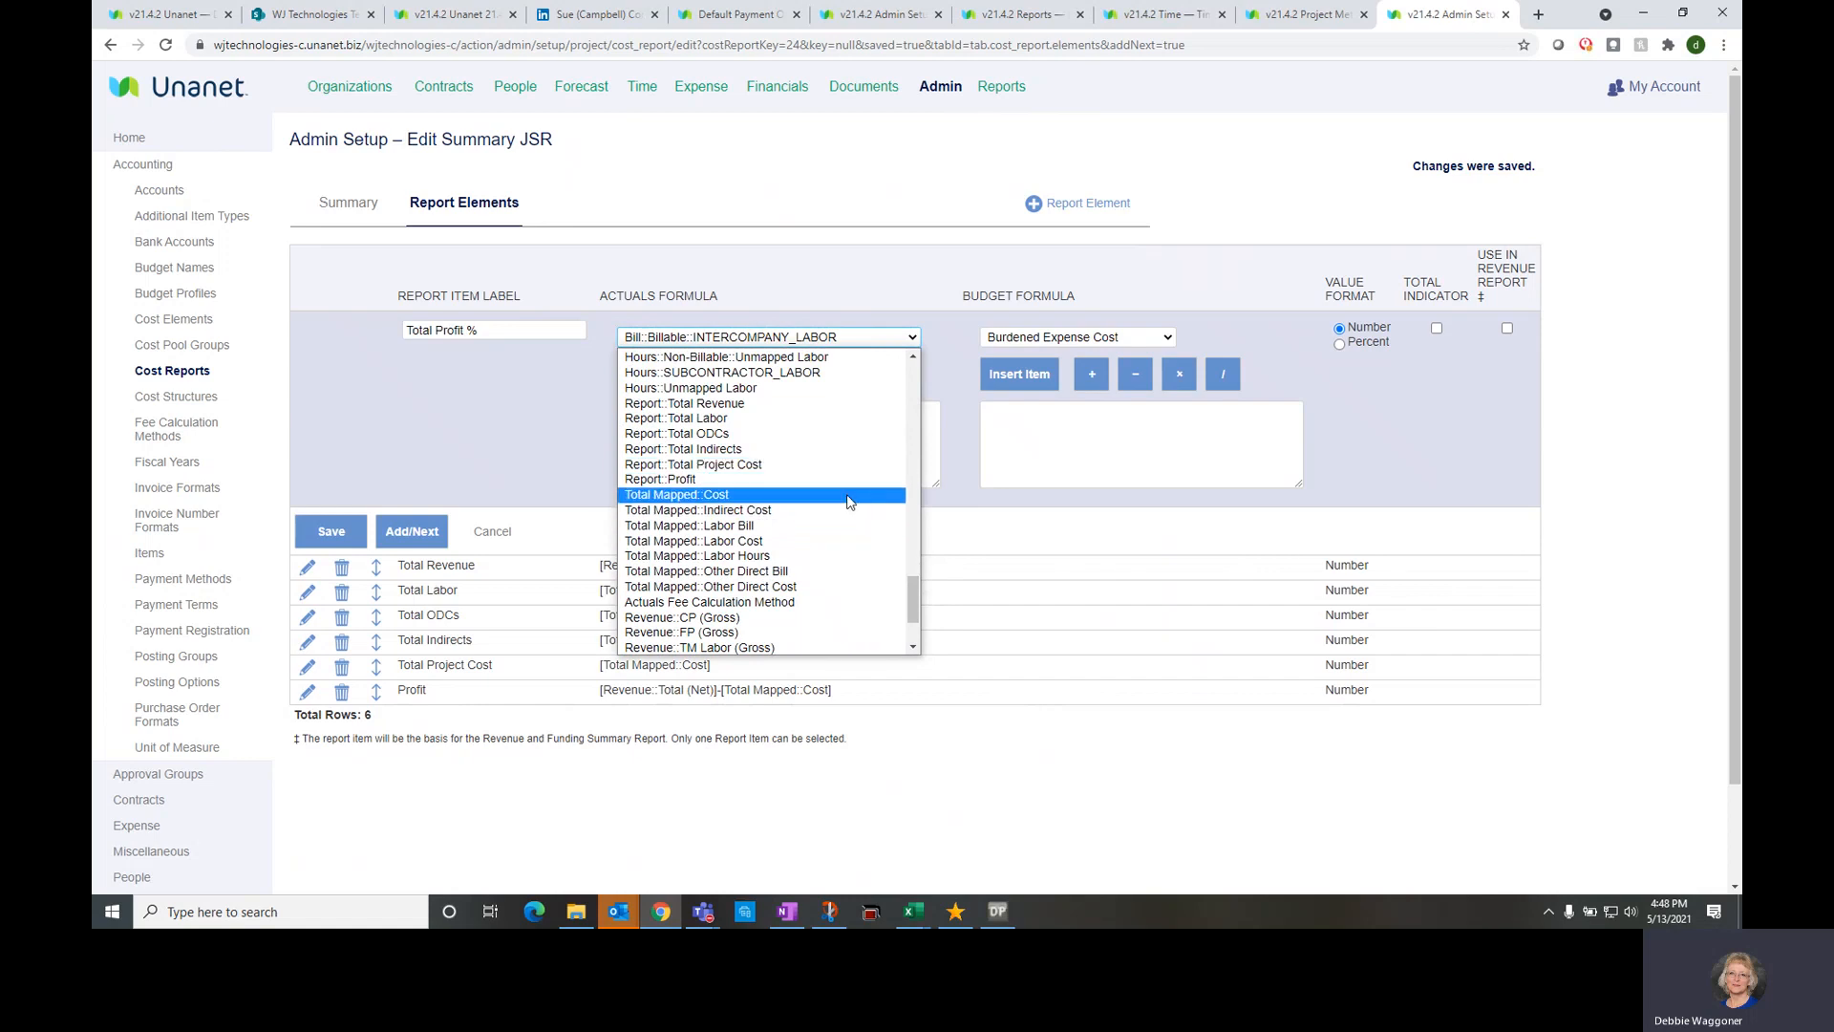
scroll(850, 502, down, 2)
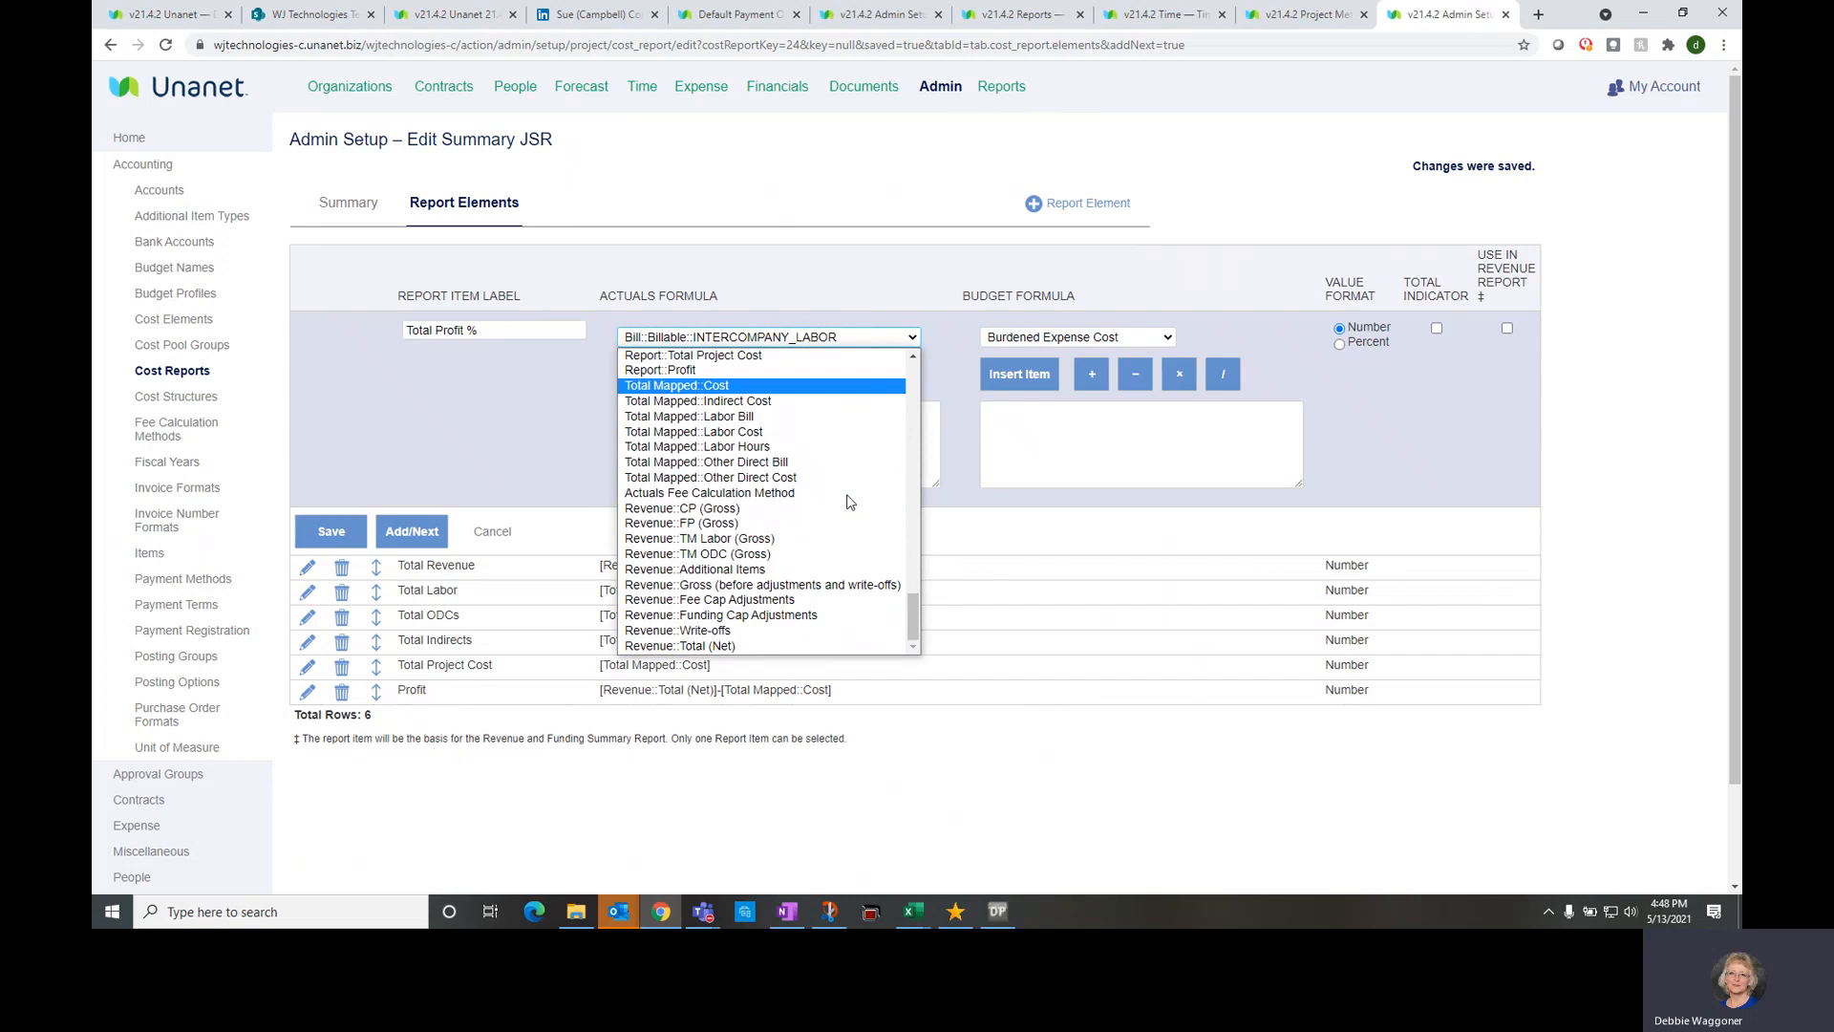
scroll(851, 501, up, 7)
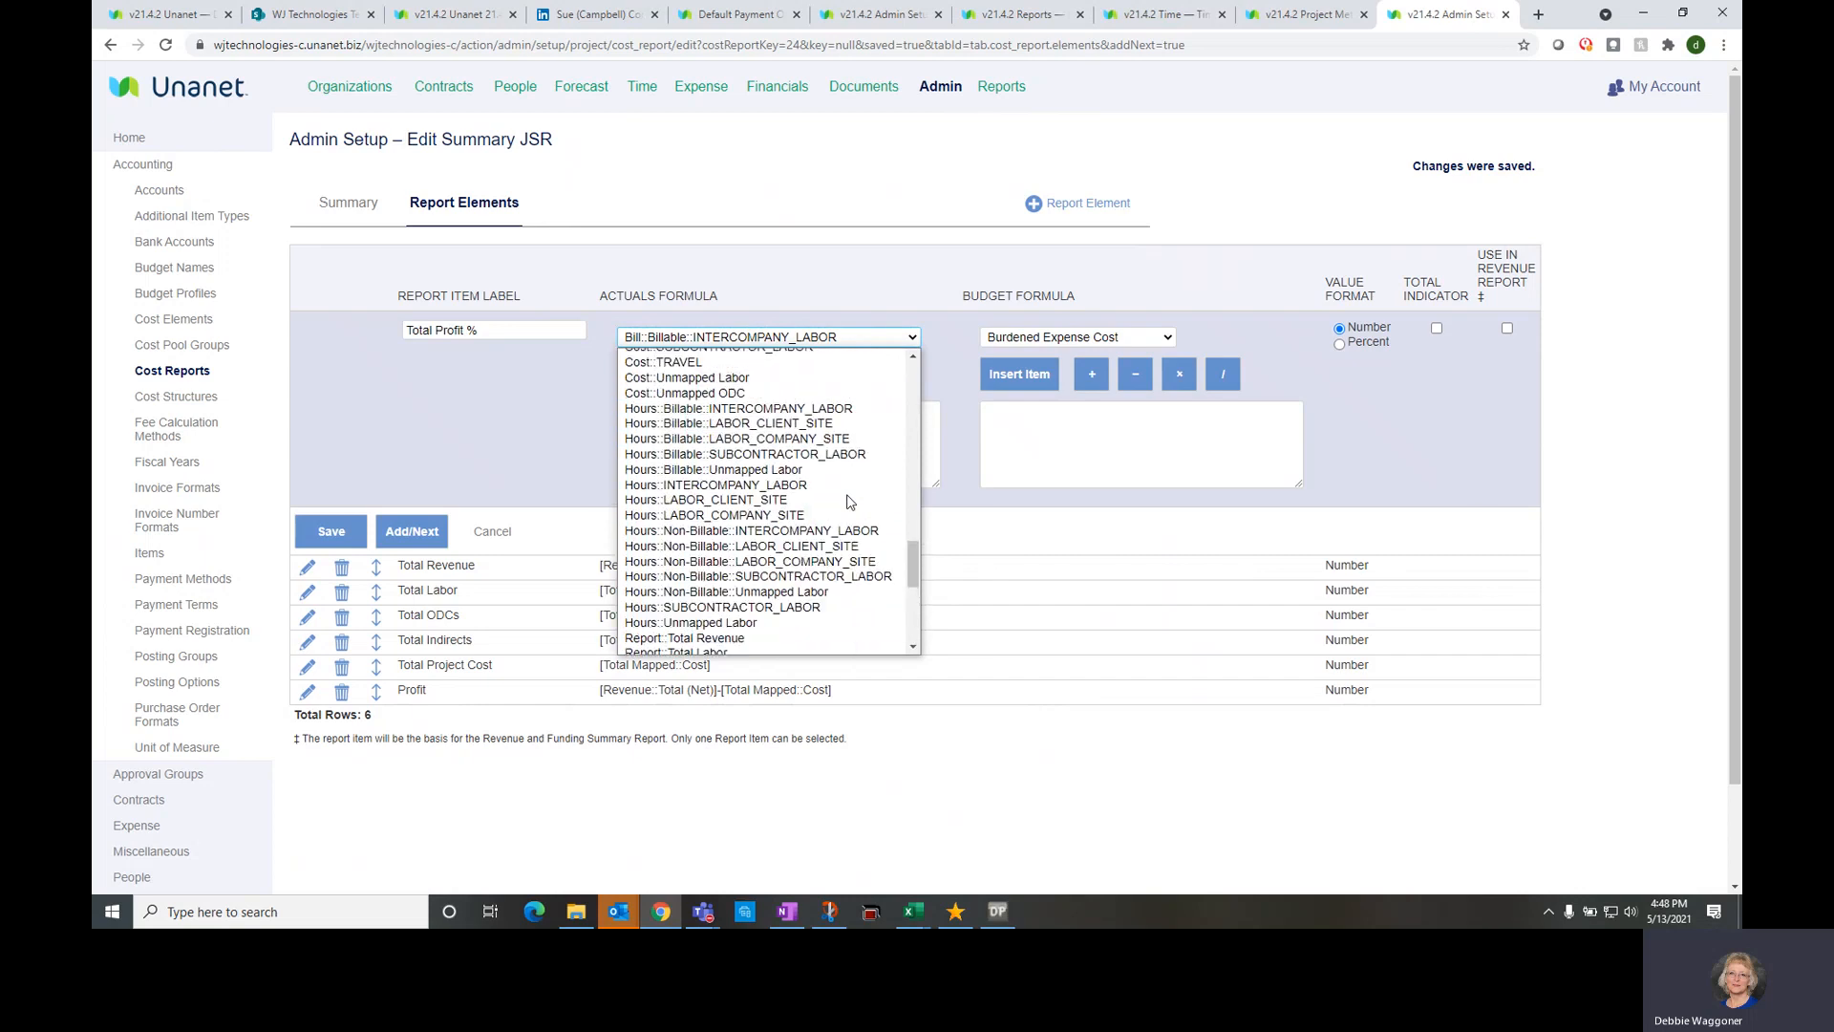
scroll(850, 501, down, 4)
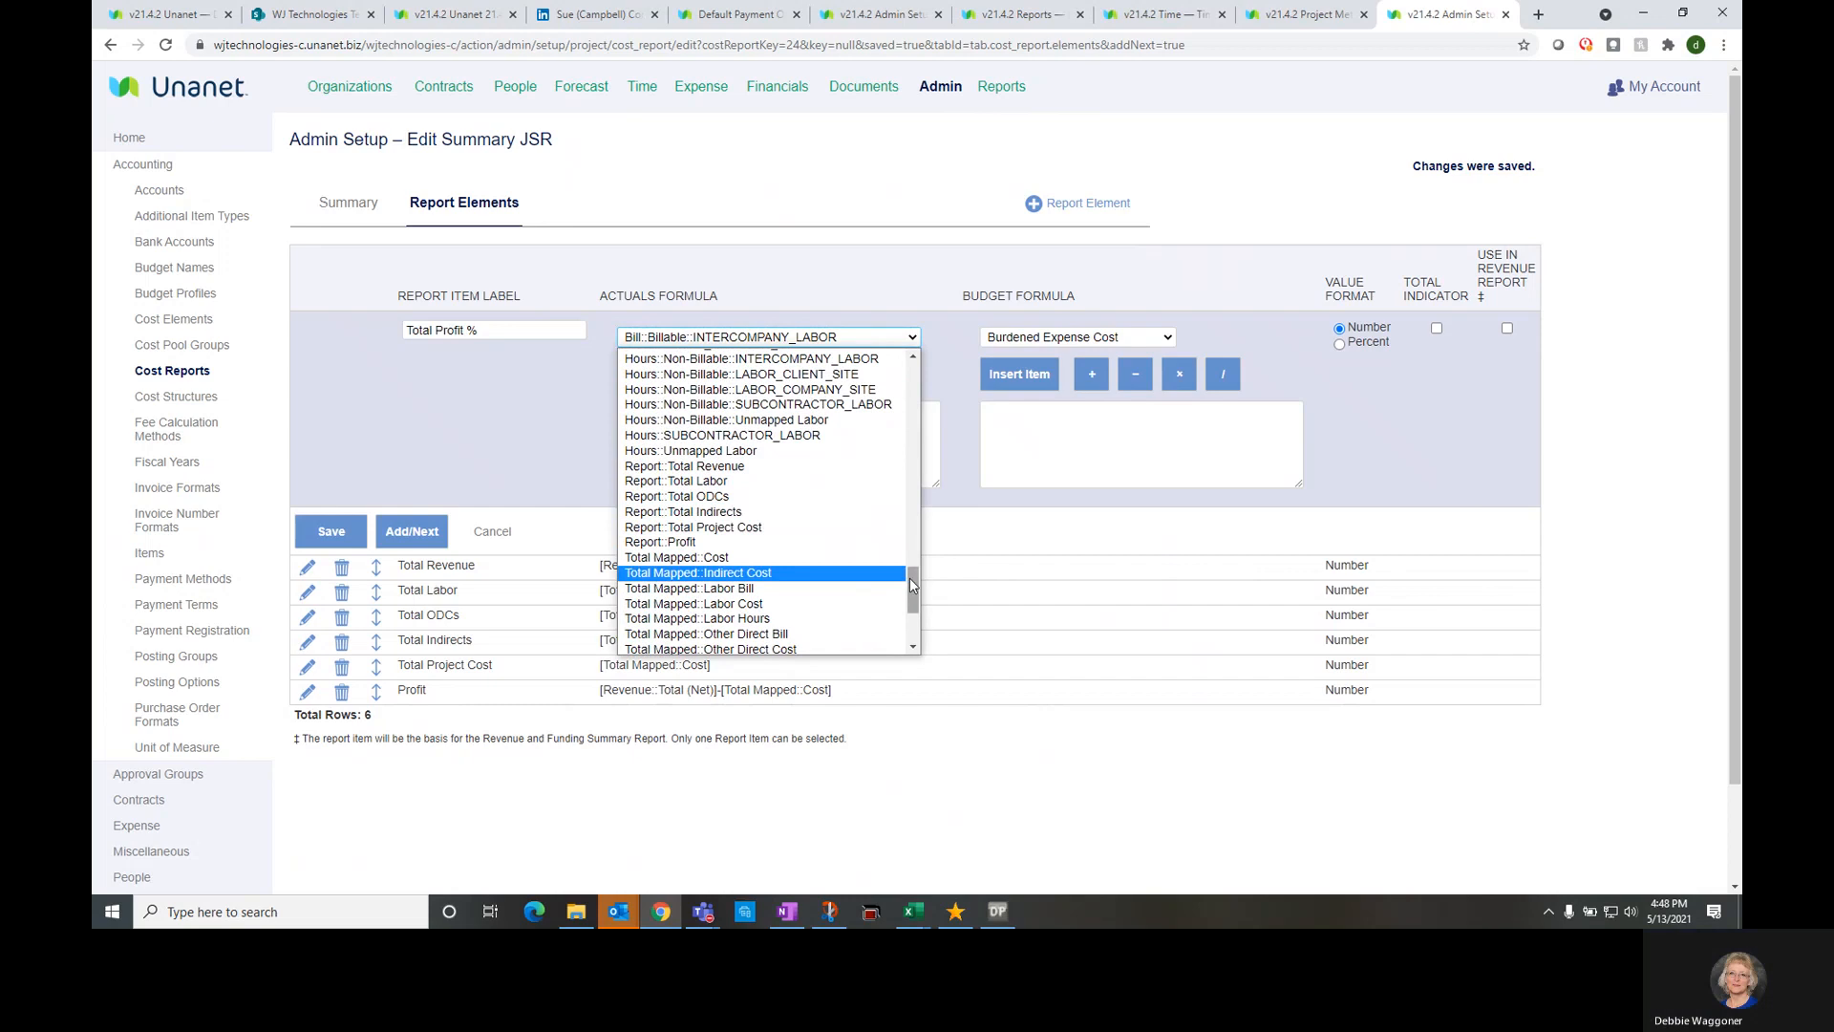
drag(910, 578, 906, 616)
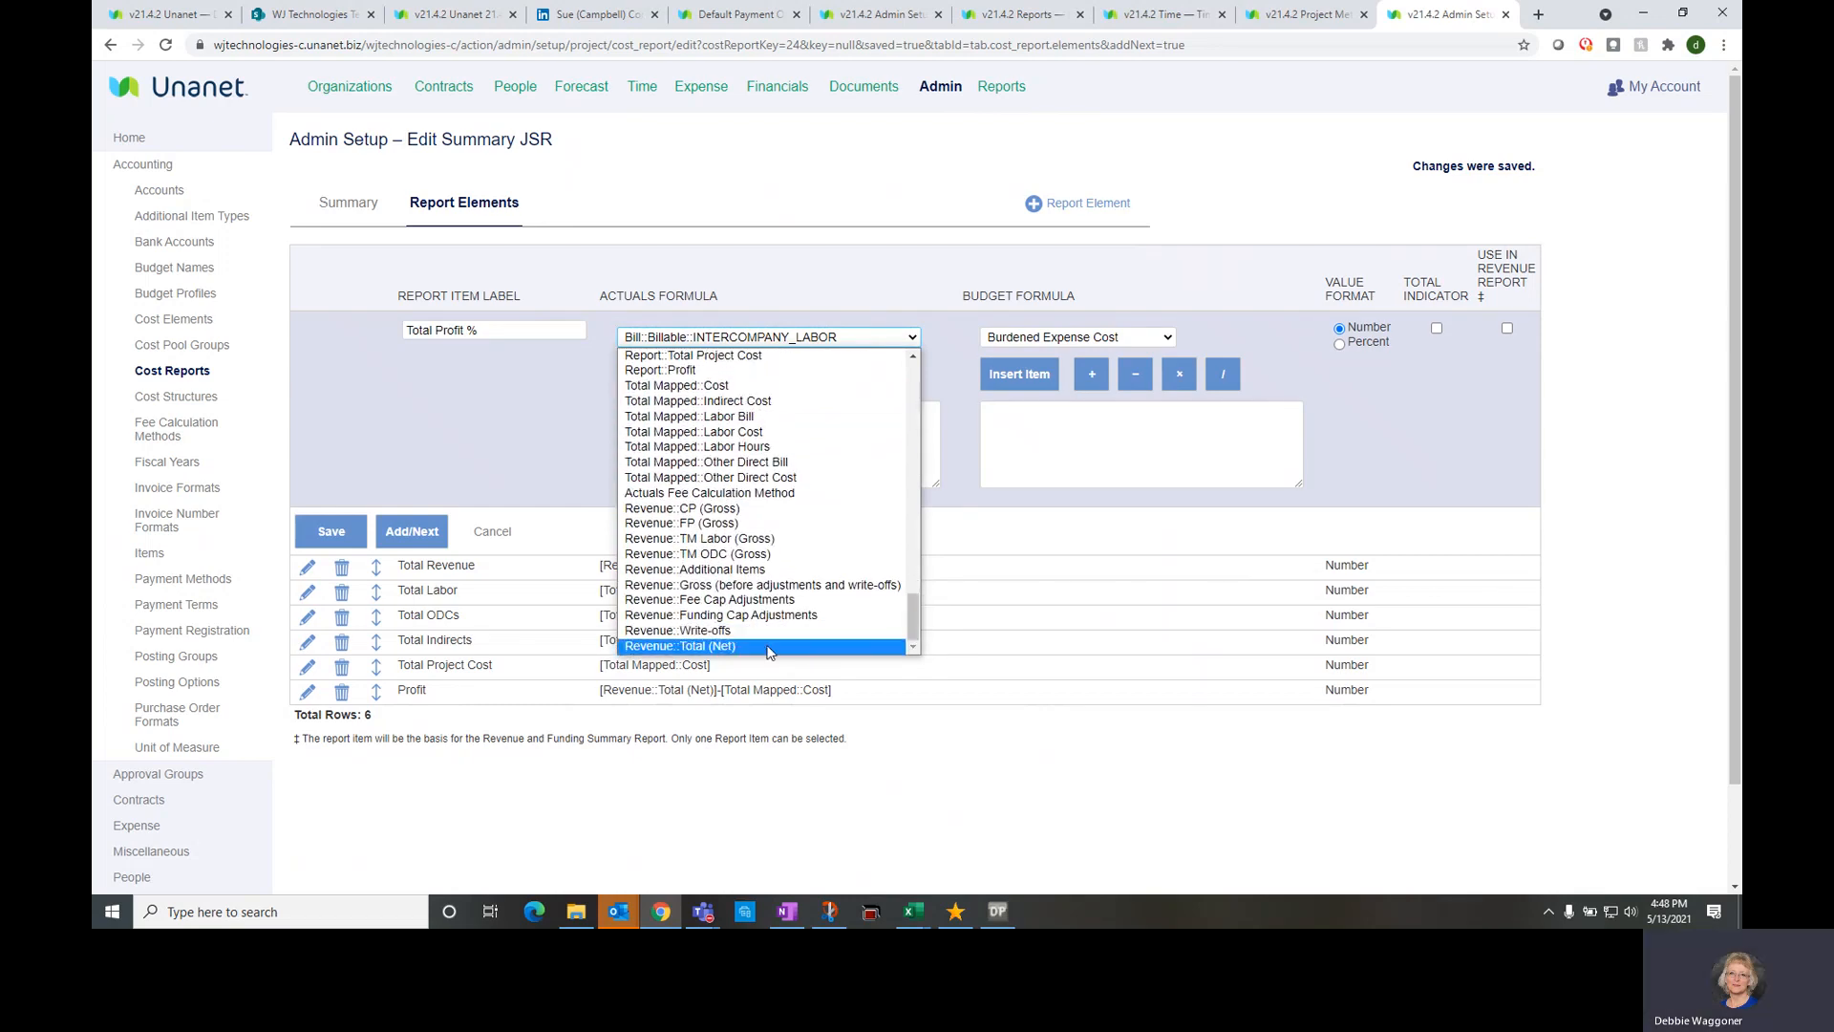
click(730, 642)
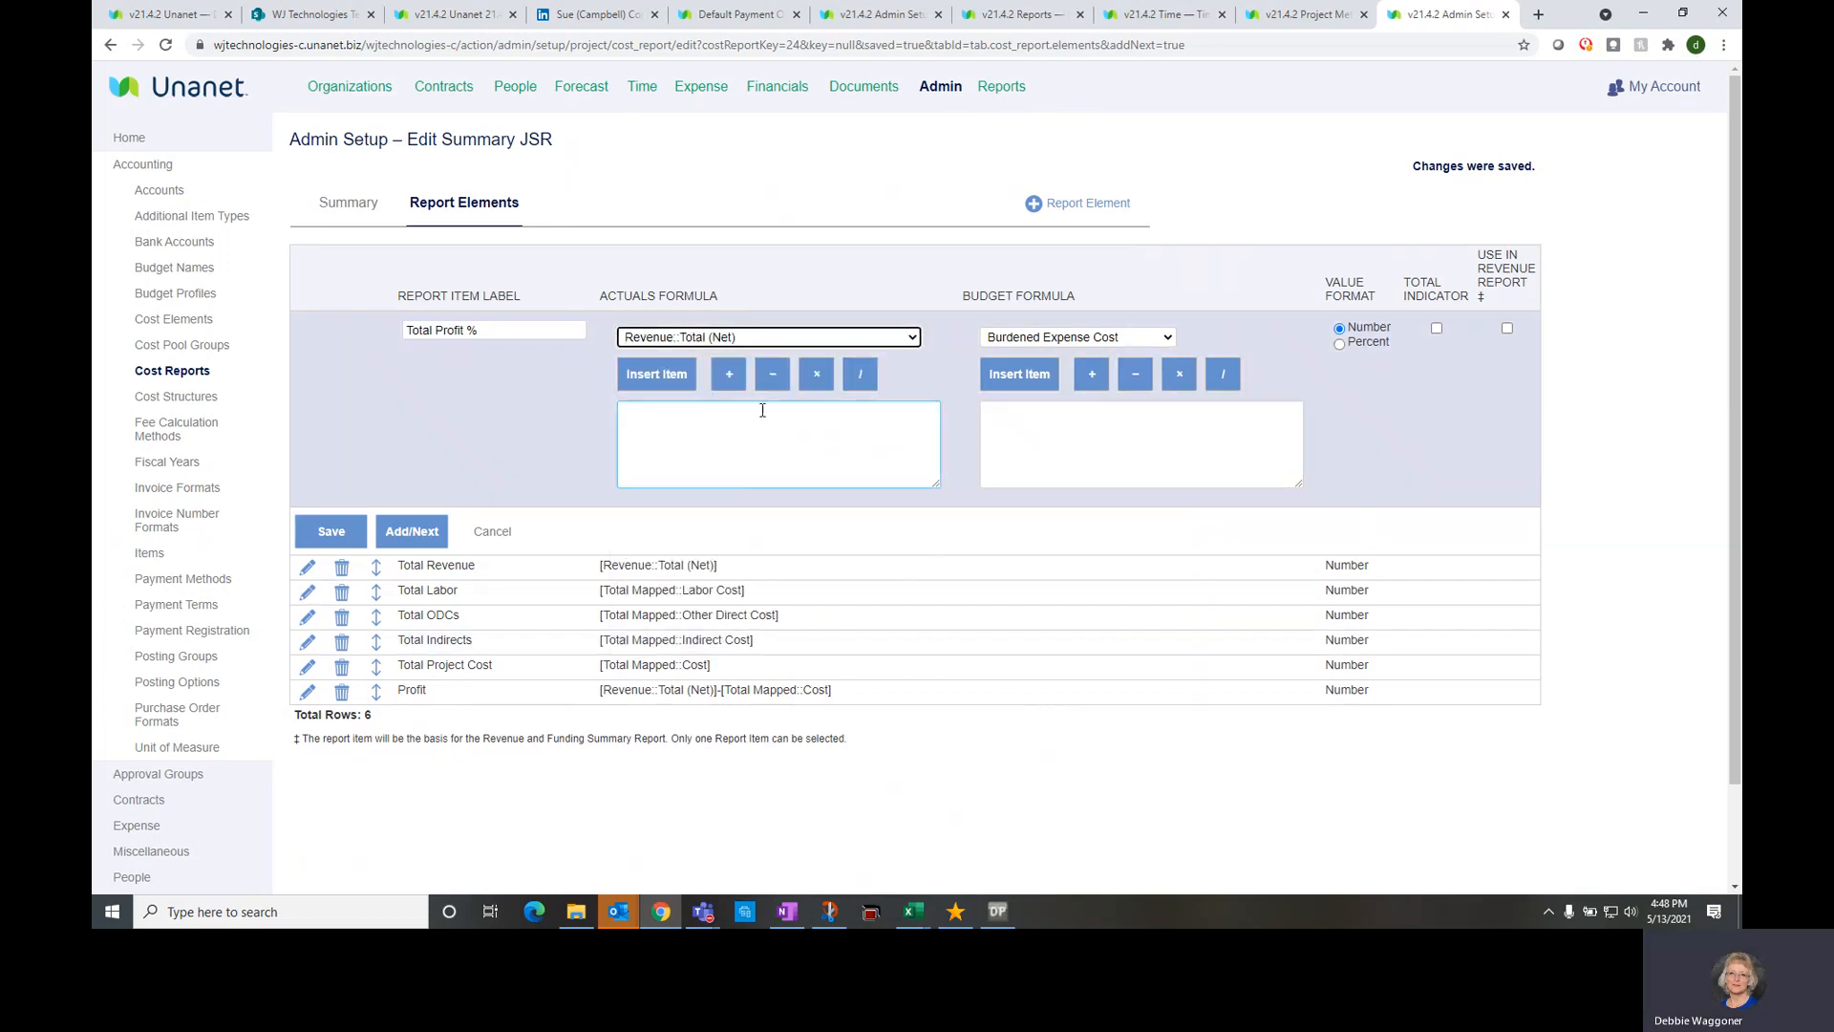
click(678, 377)
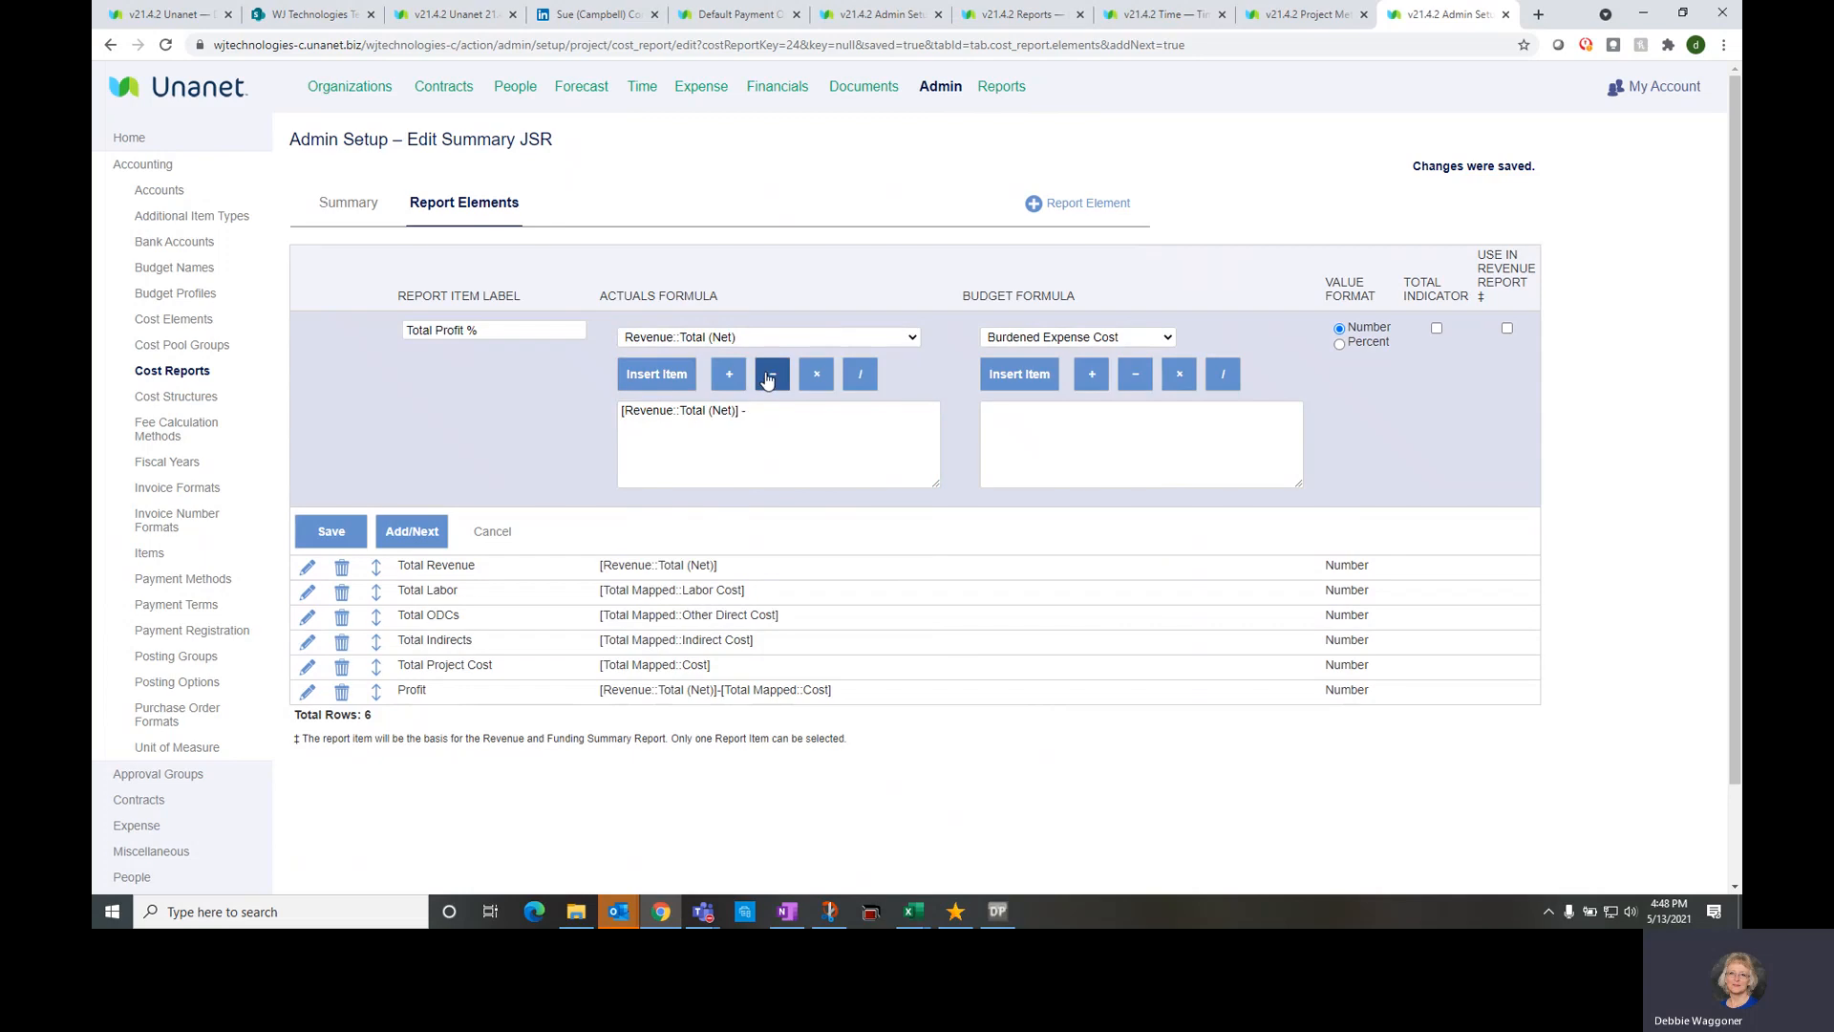
click(773, 375)
Insert [Total Mapped::Cost] after the minus operator in the actuals formula and enclose the difference in parentheses
click(752, 337)
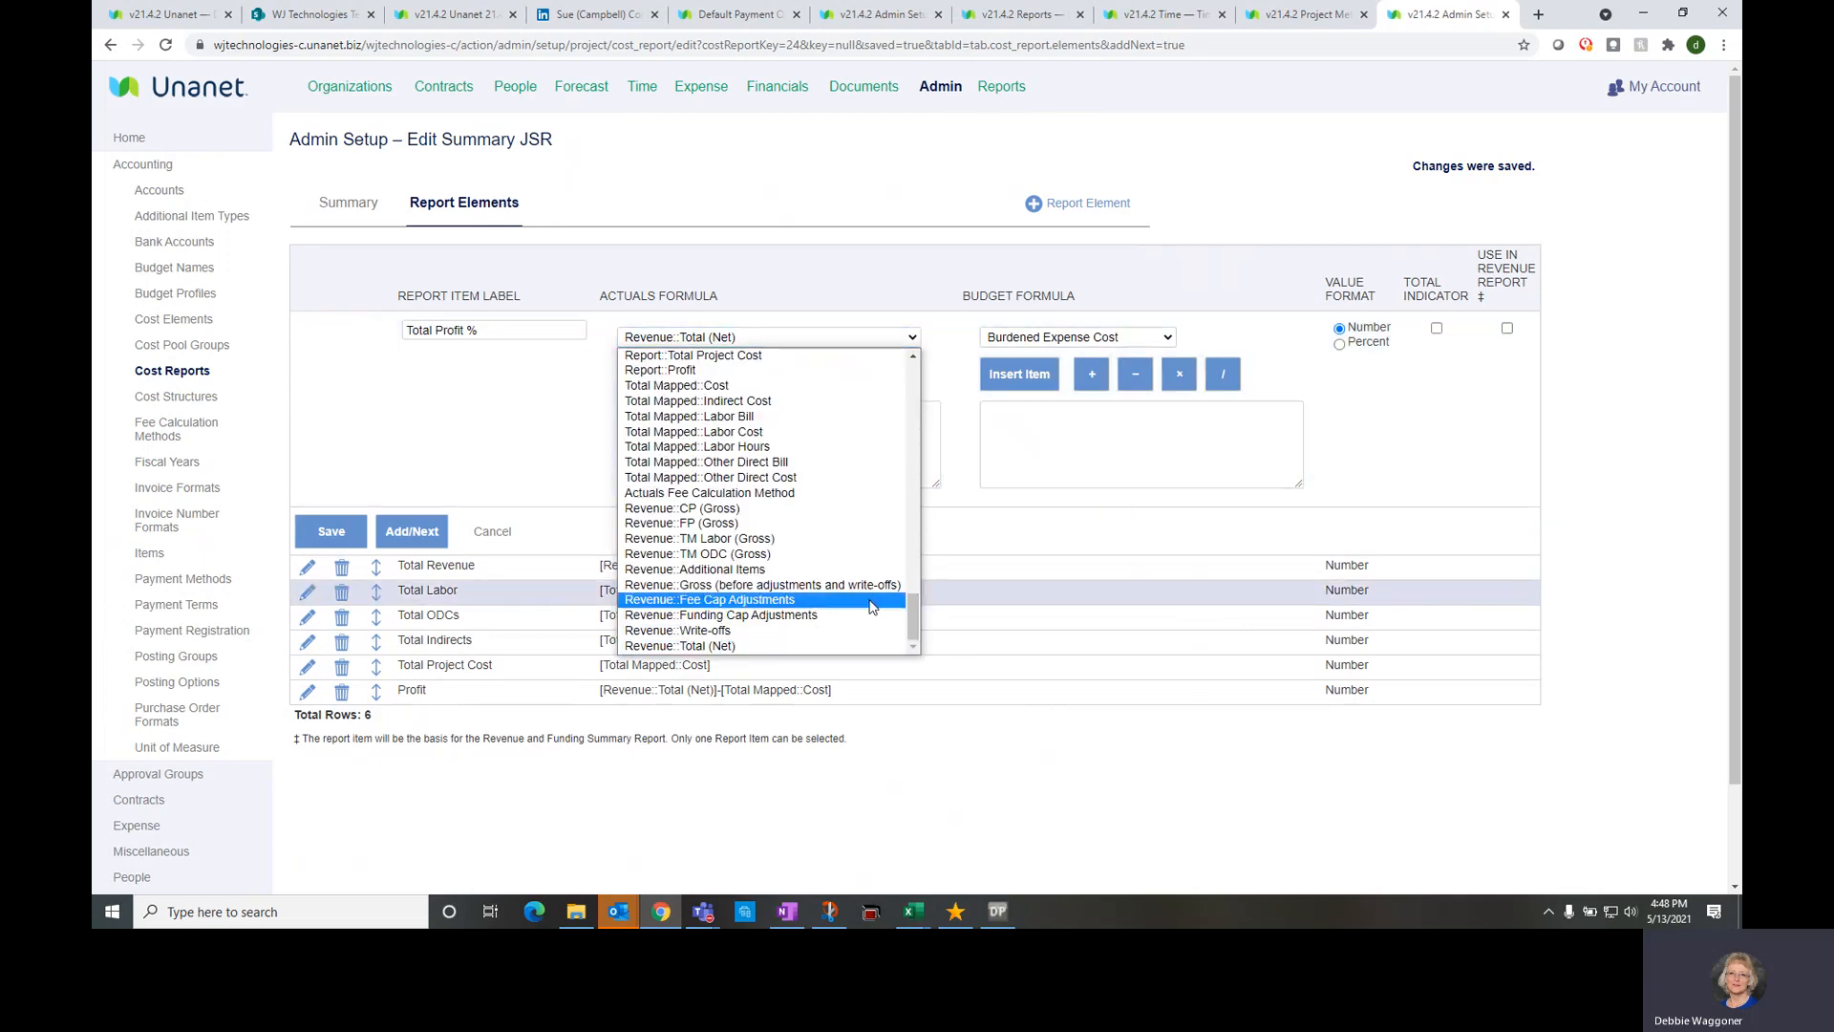
click(734, 386)
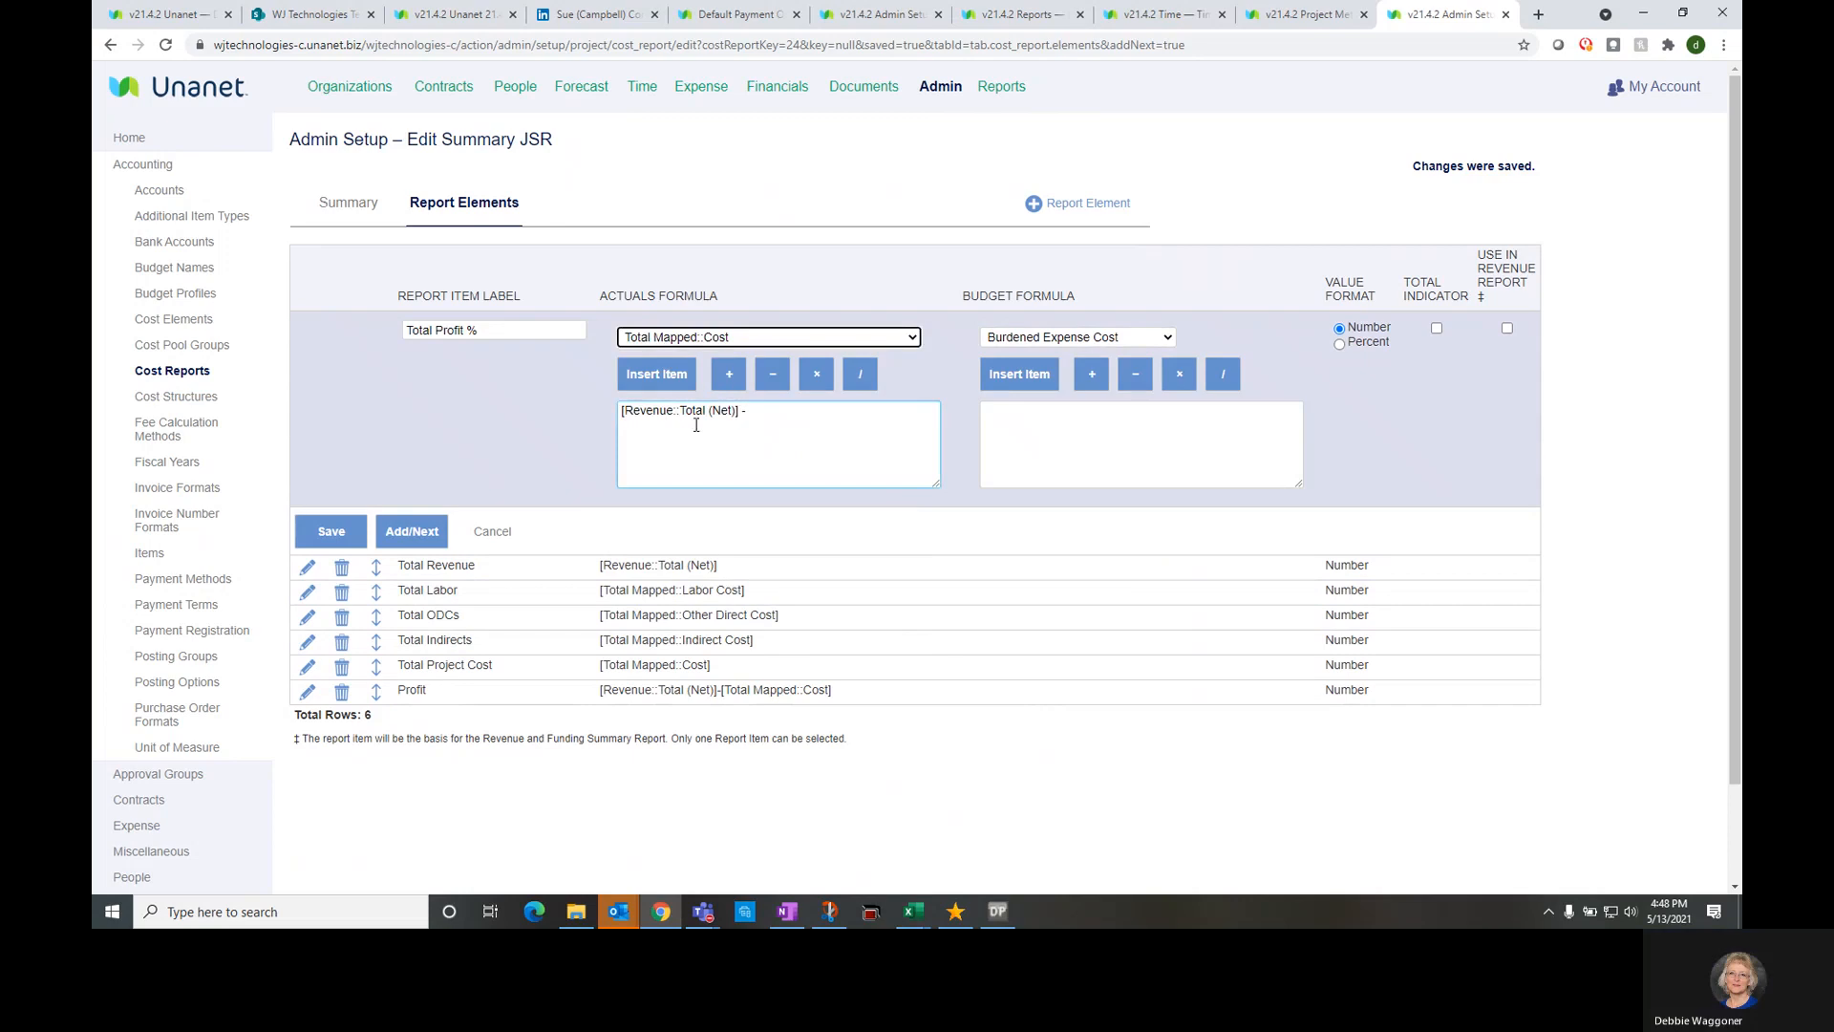
click(676, 379)
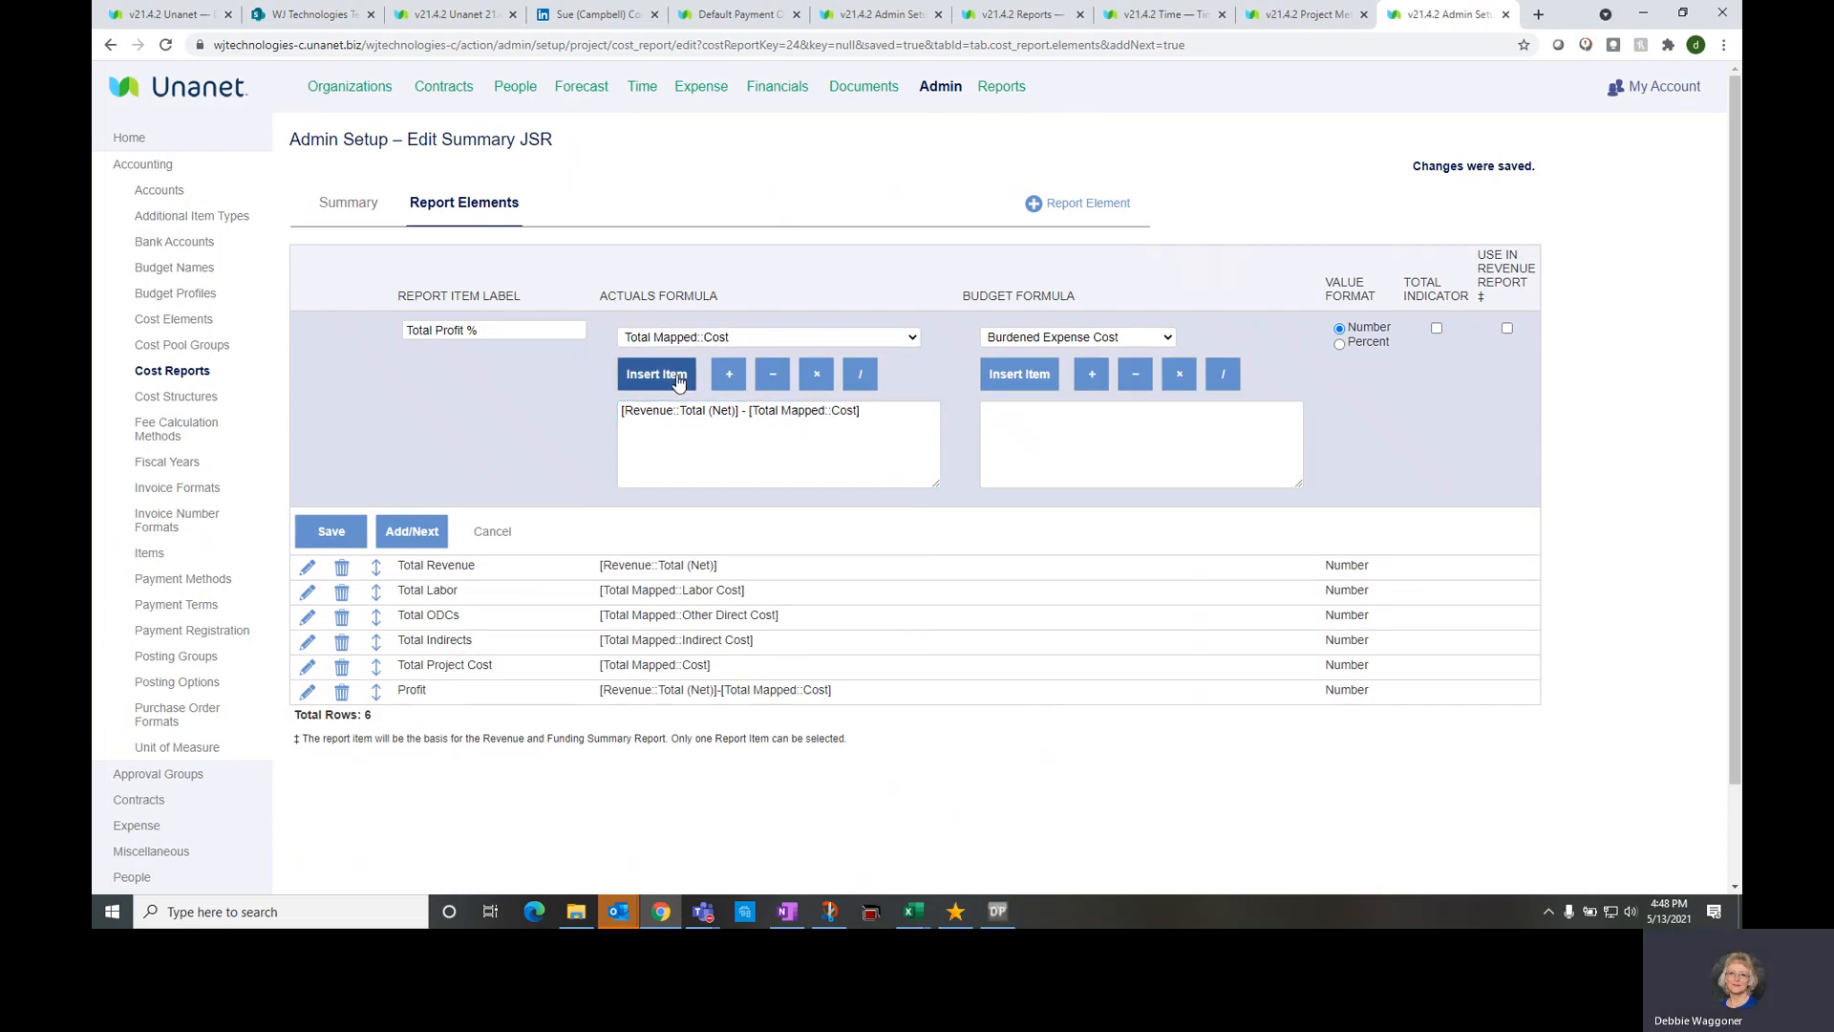
click(623, 412)
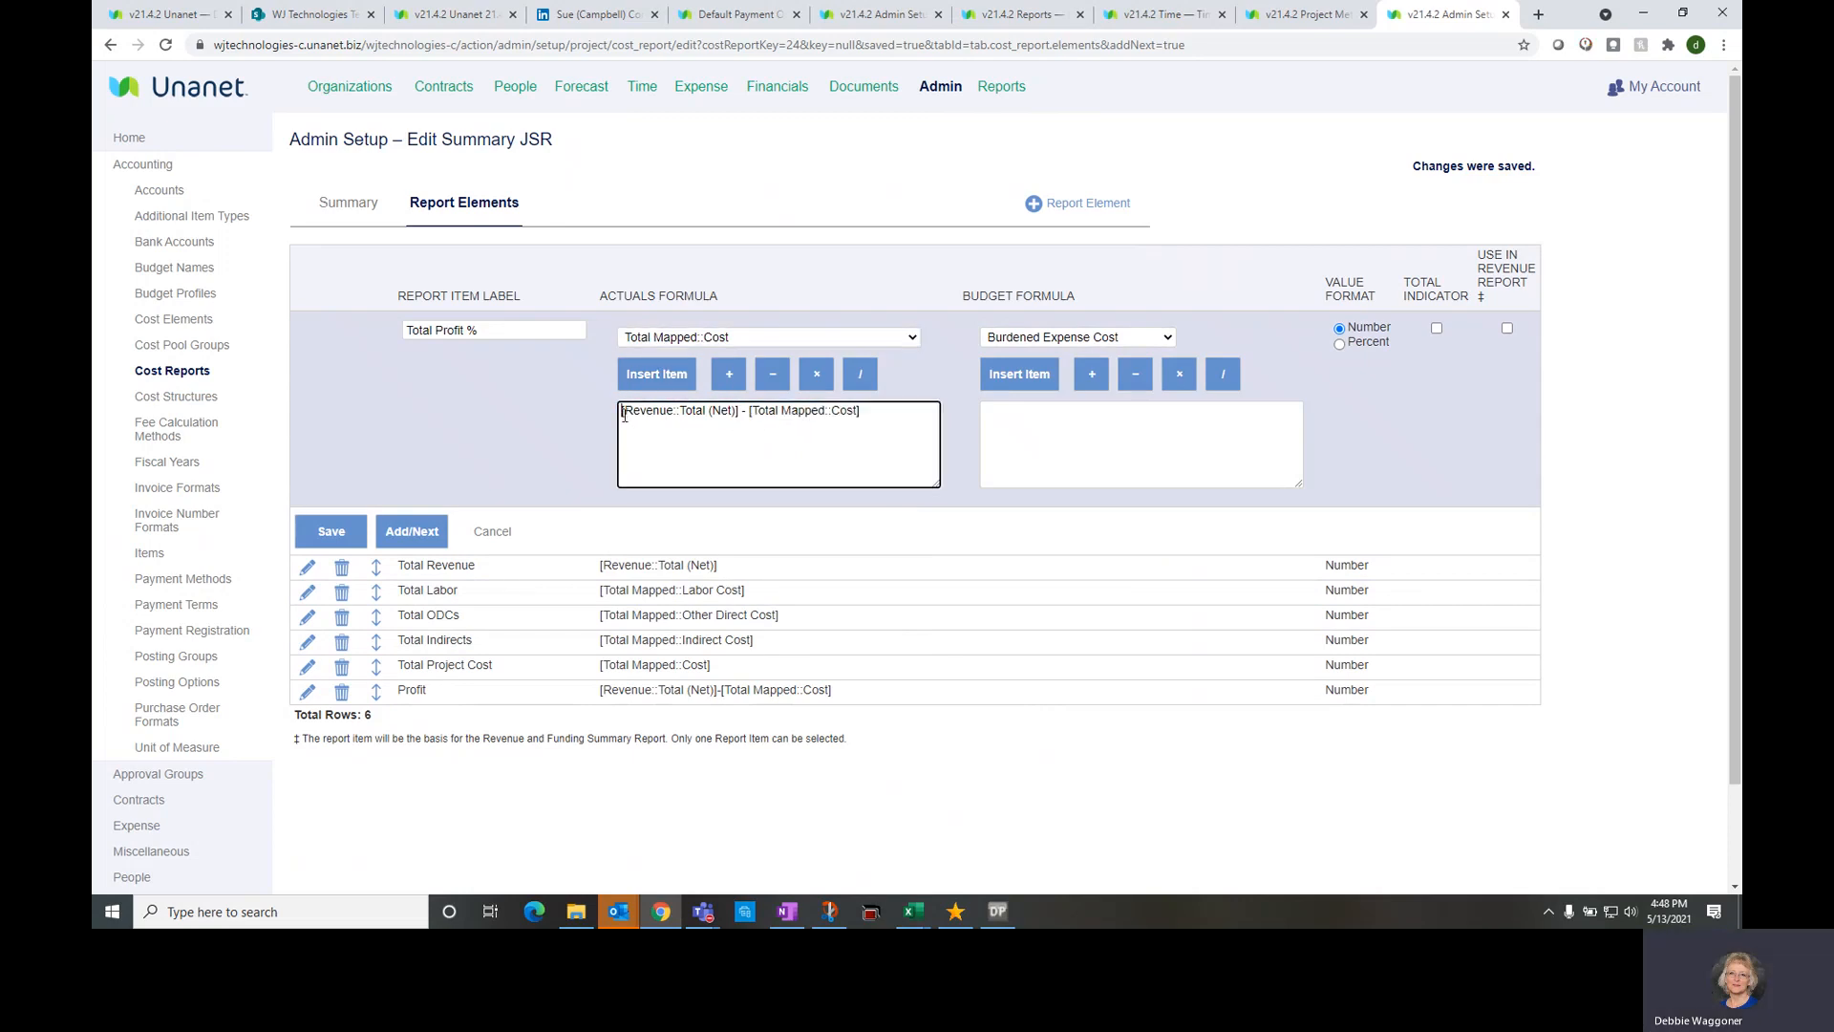
text(()
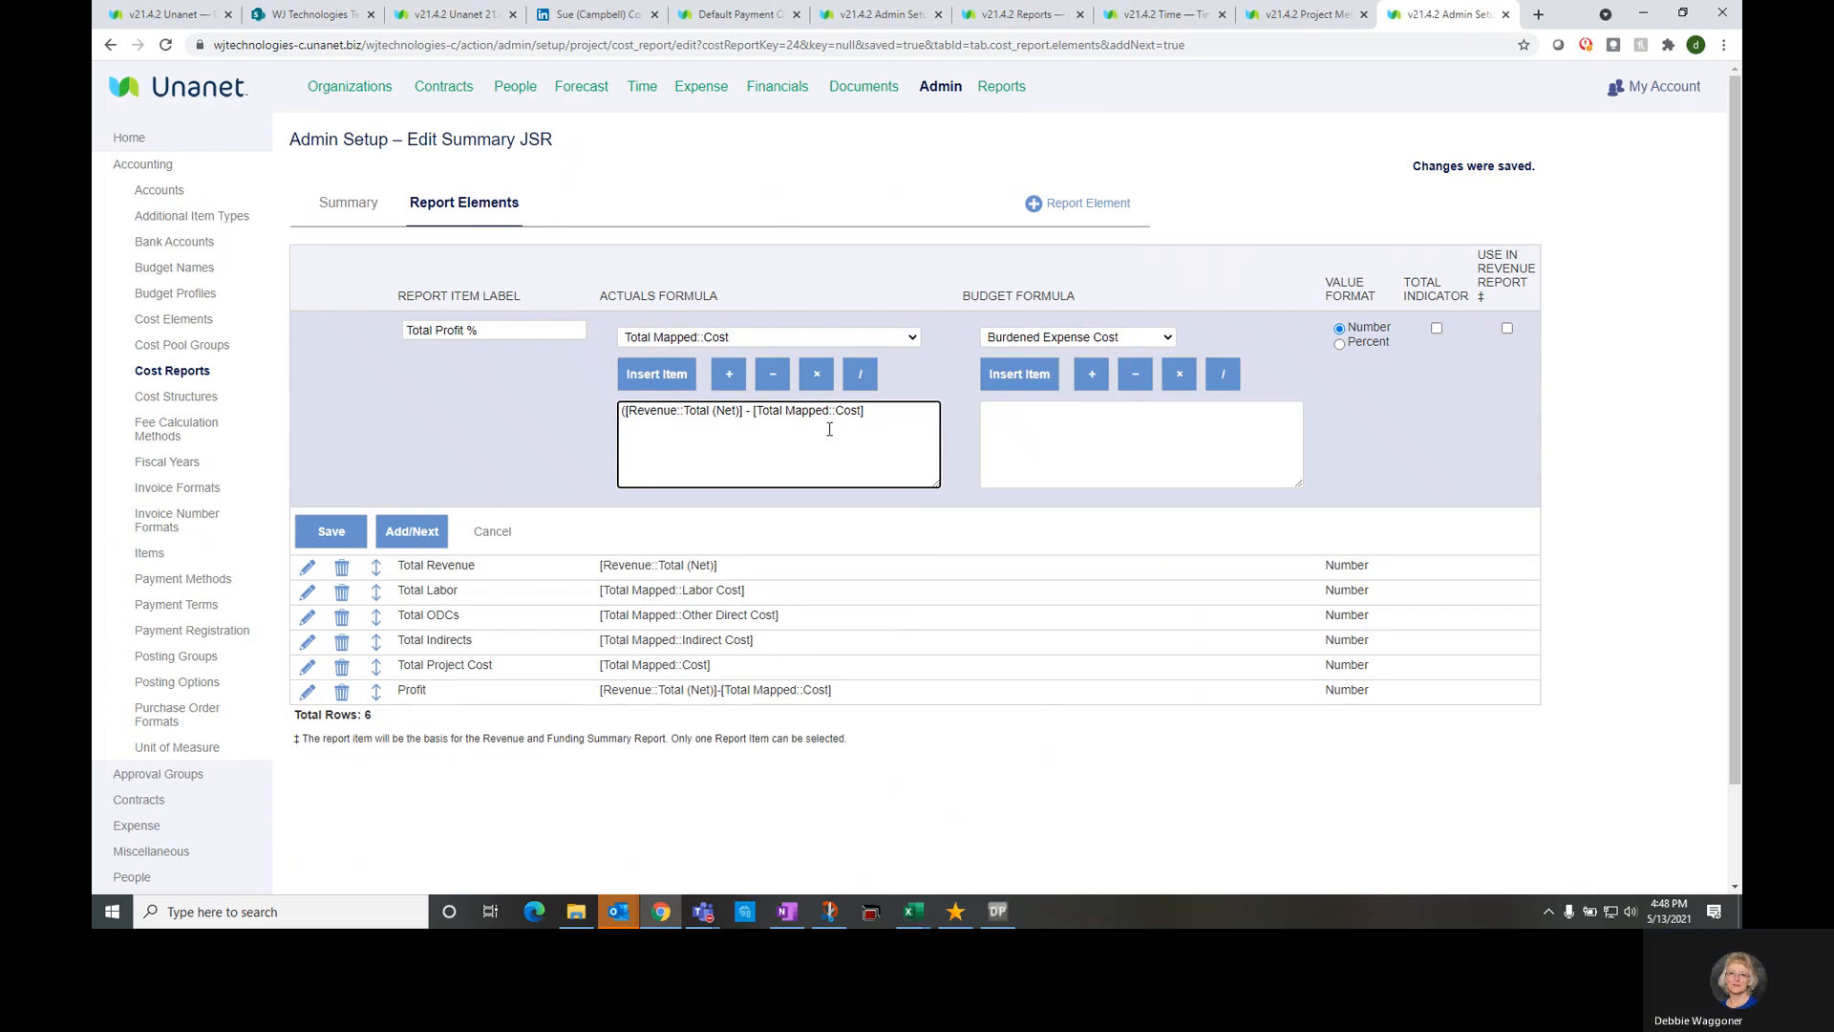
click(875, 412)
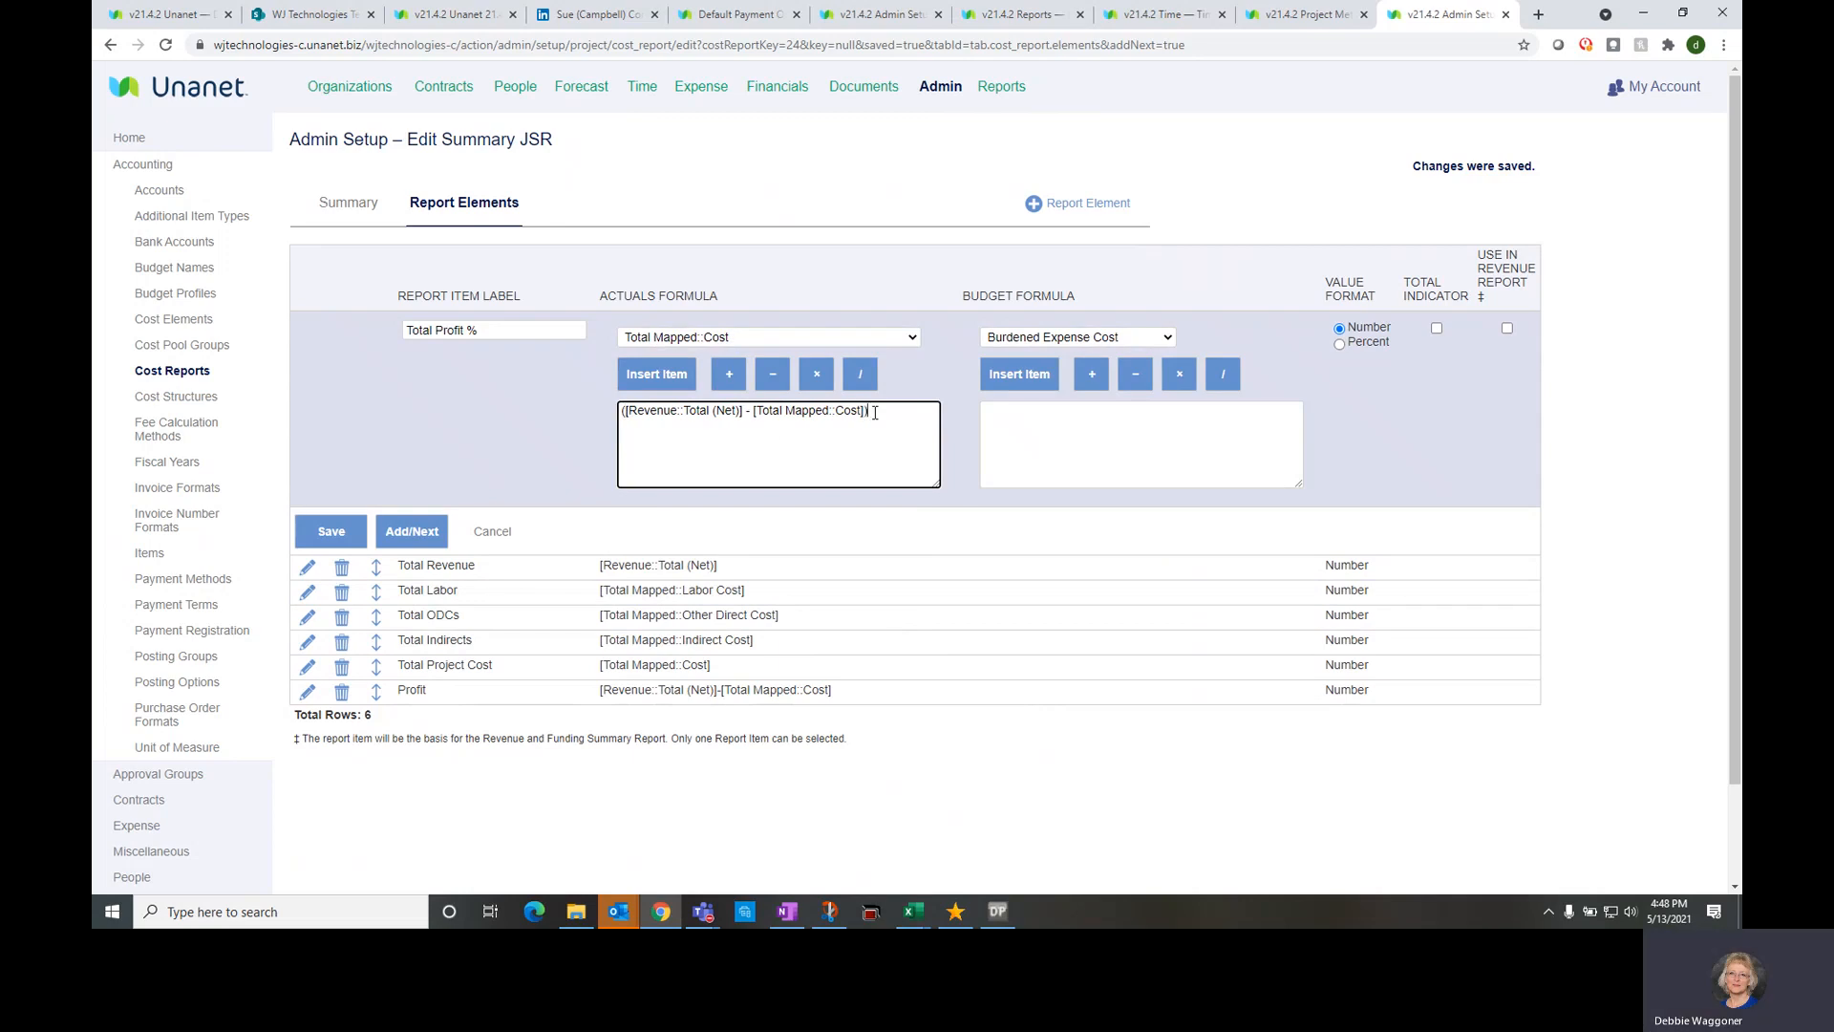
text())
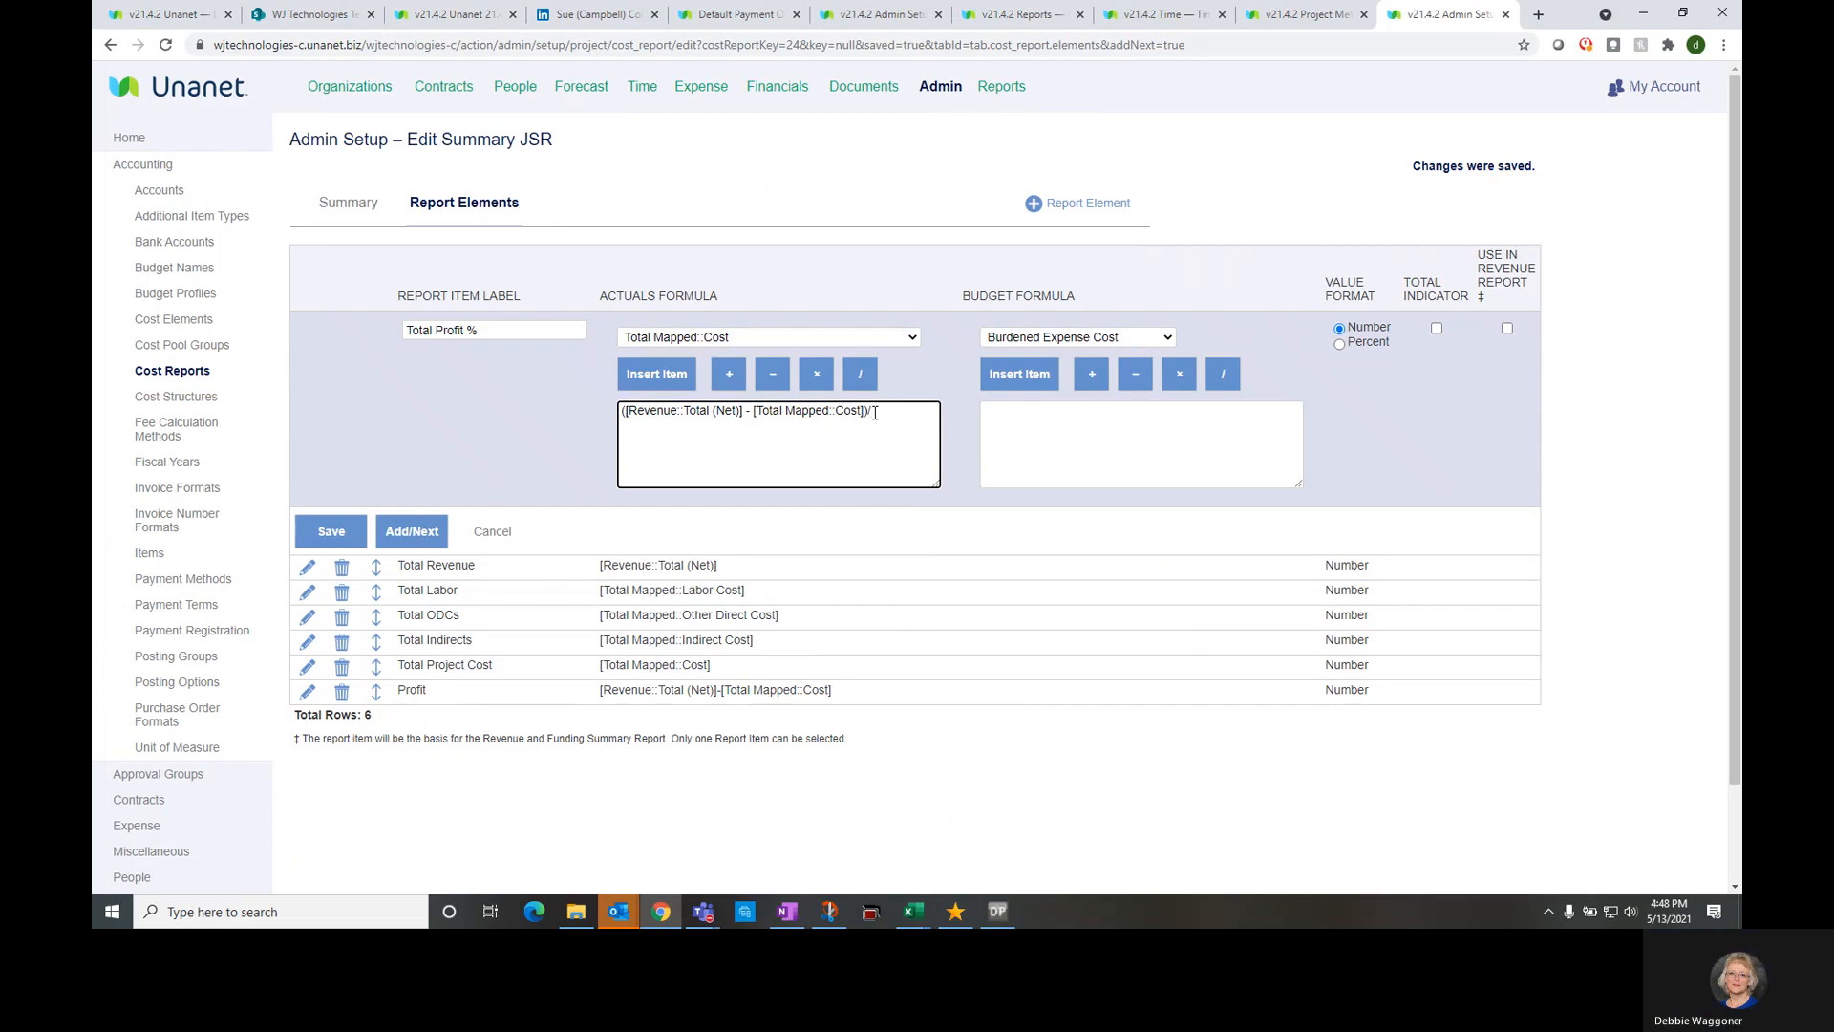
Divide the parenthesised difference in the actuals formula by [Revenue::Total (Net)]
text(/)
key(BackSpace)
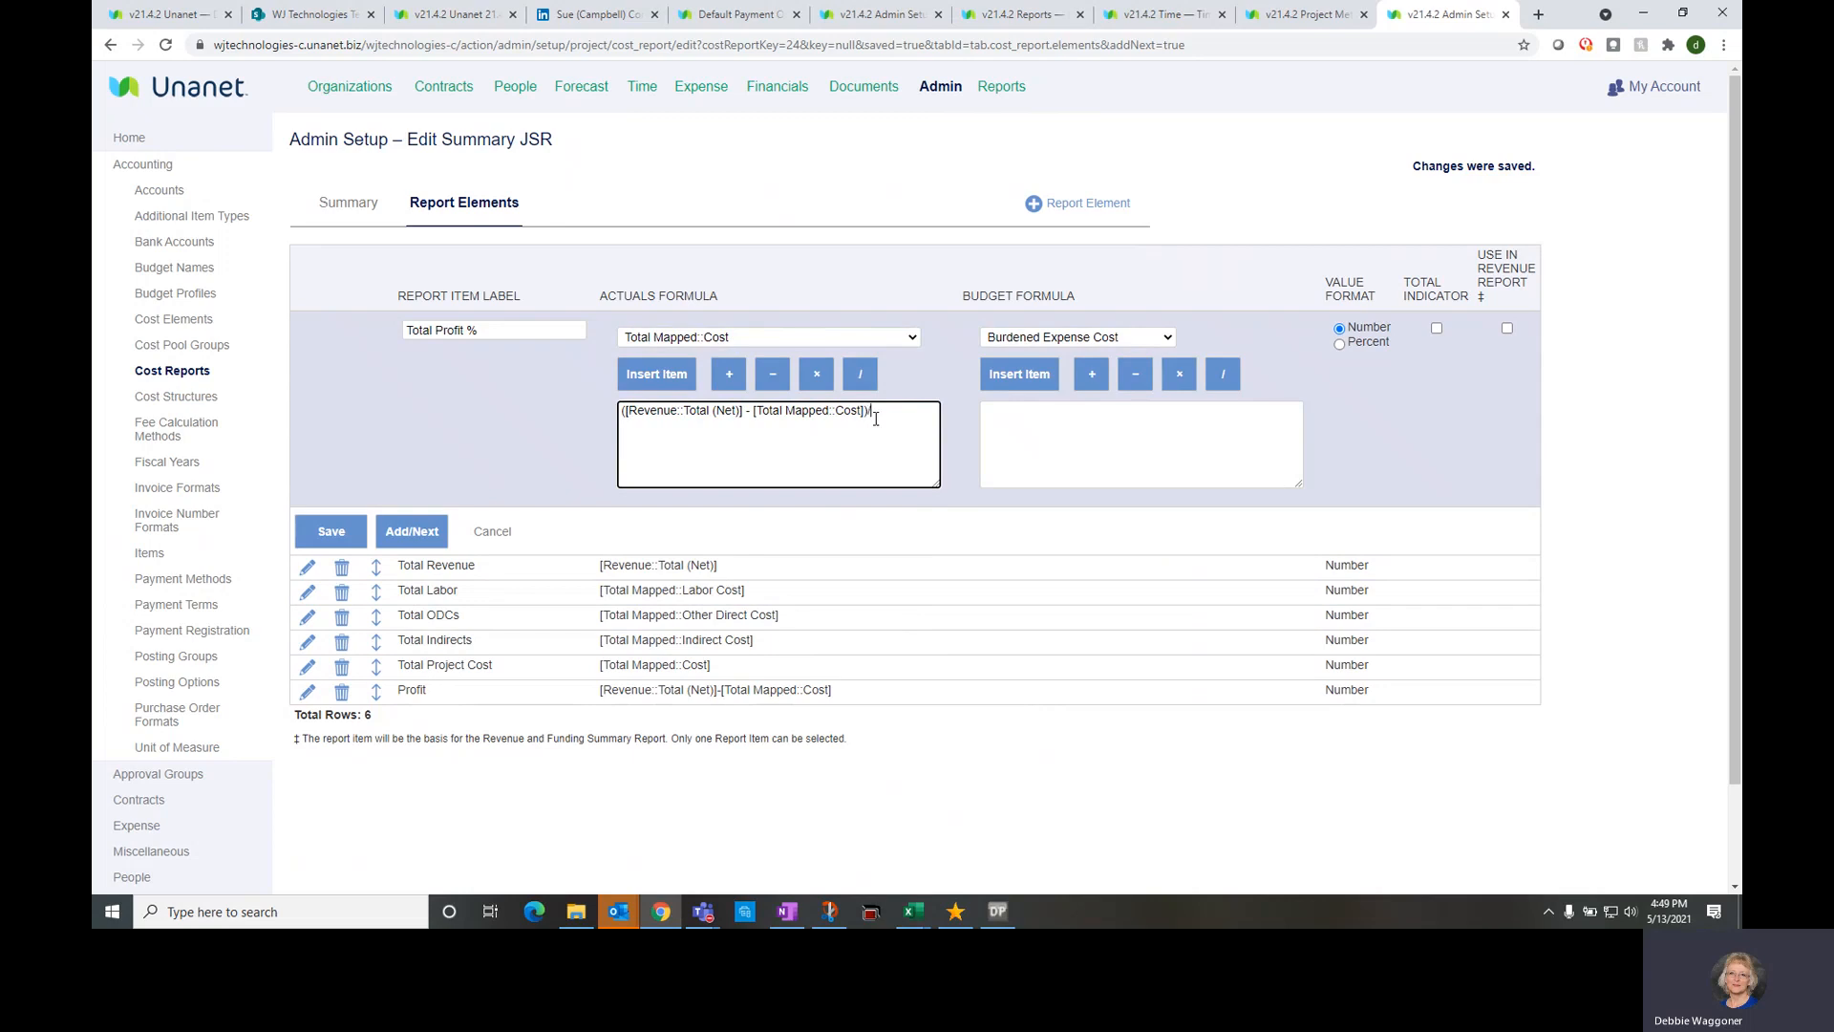
click(726, 337)
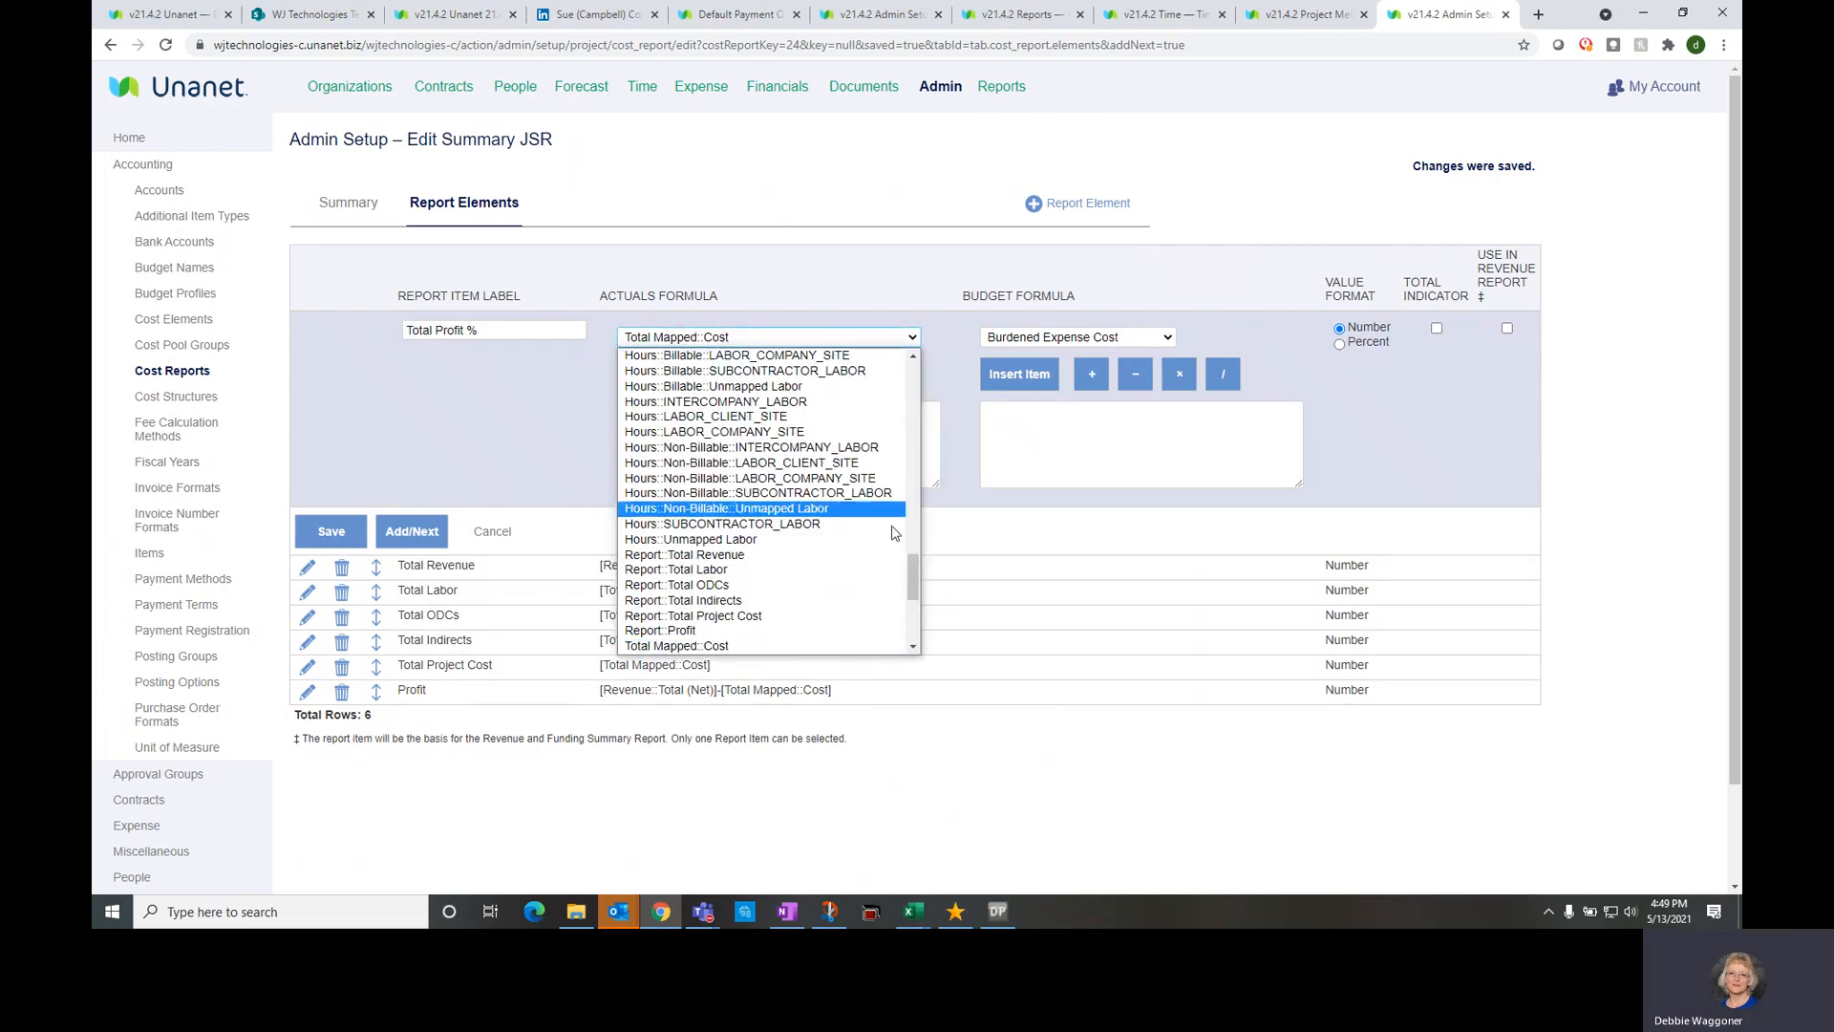
drag(915, 571, 915, 611)
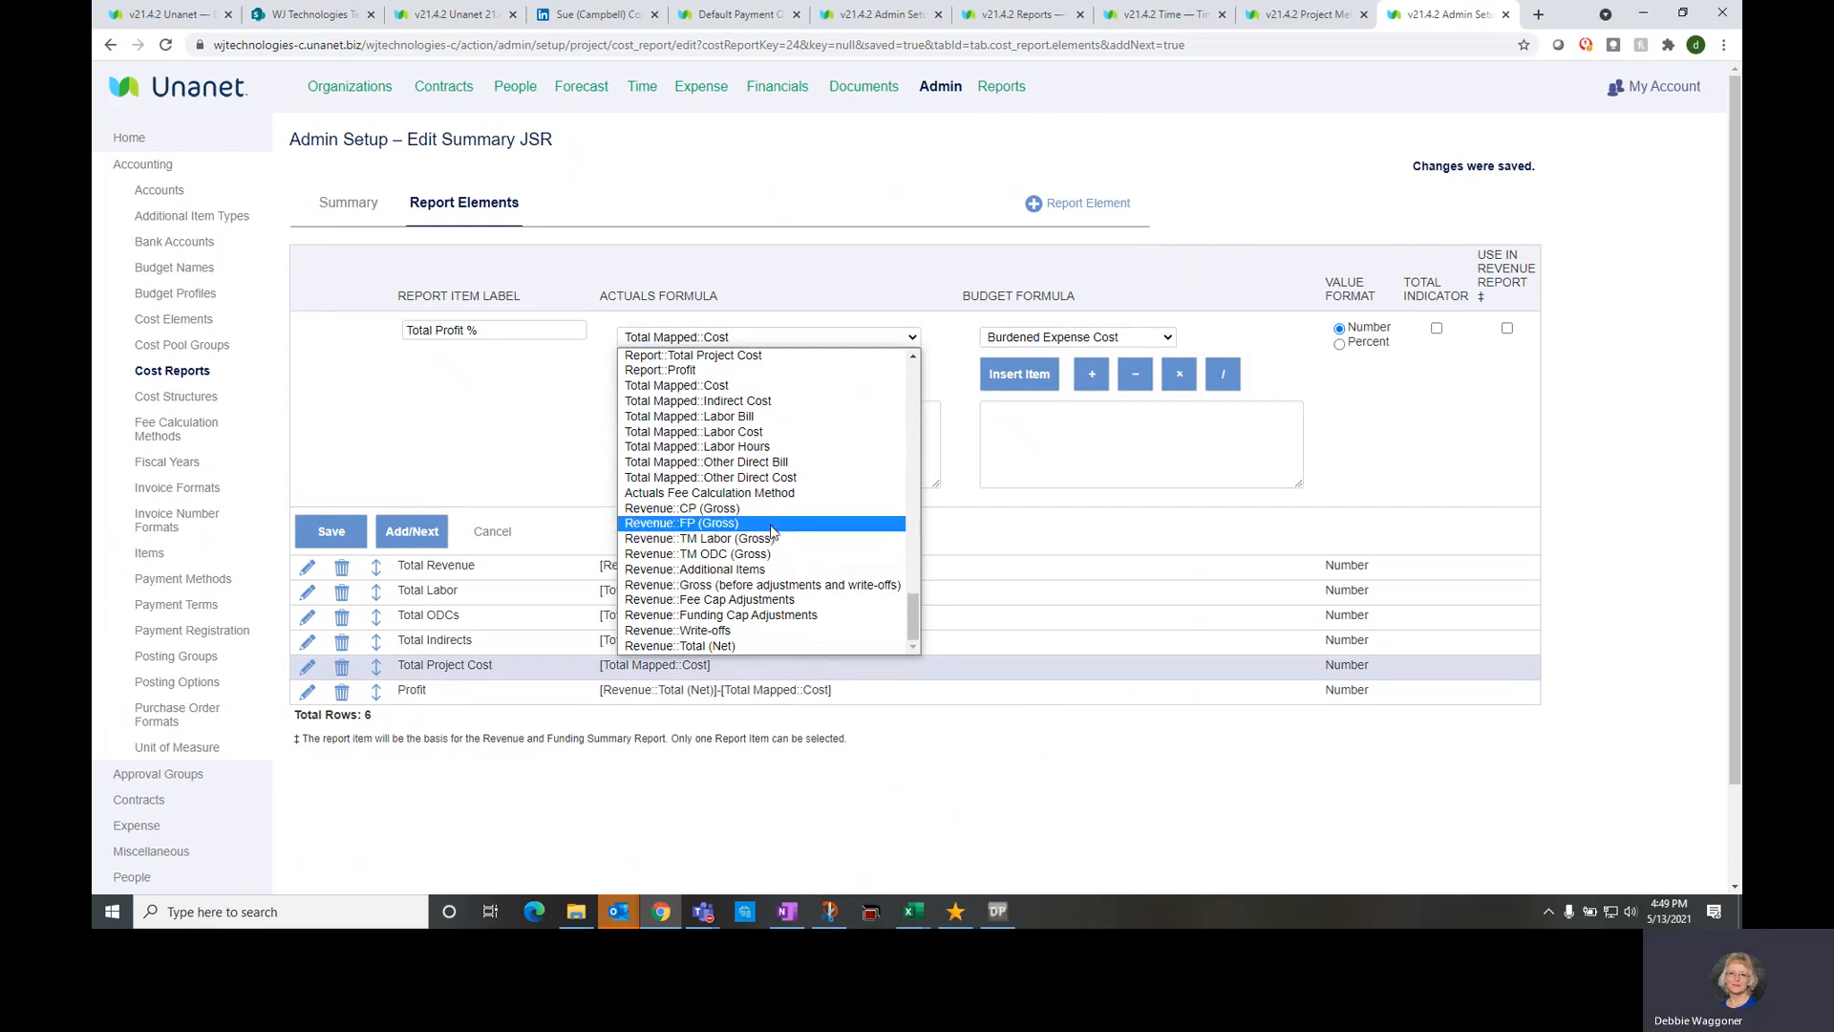
click(728, 647)
click(666, 376)
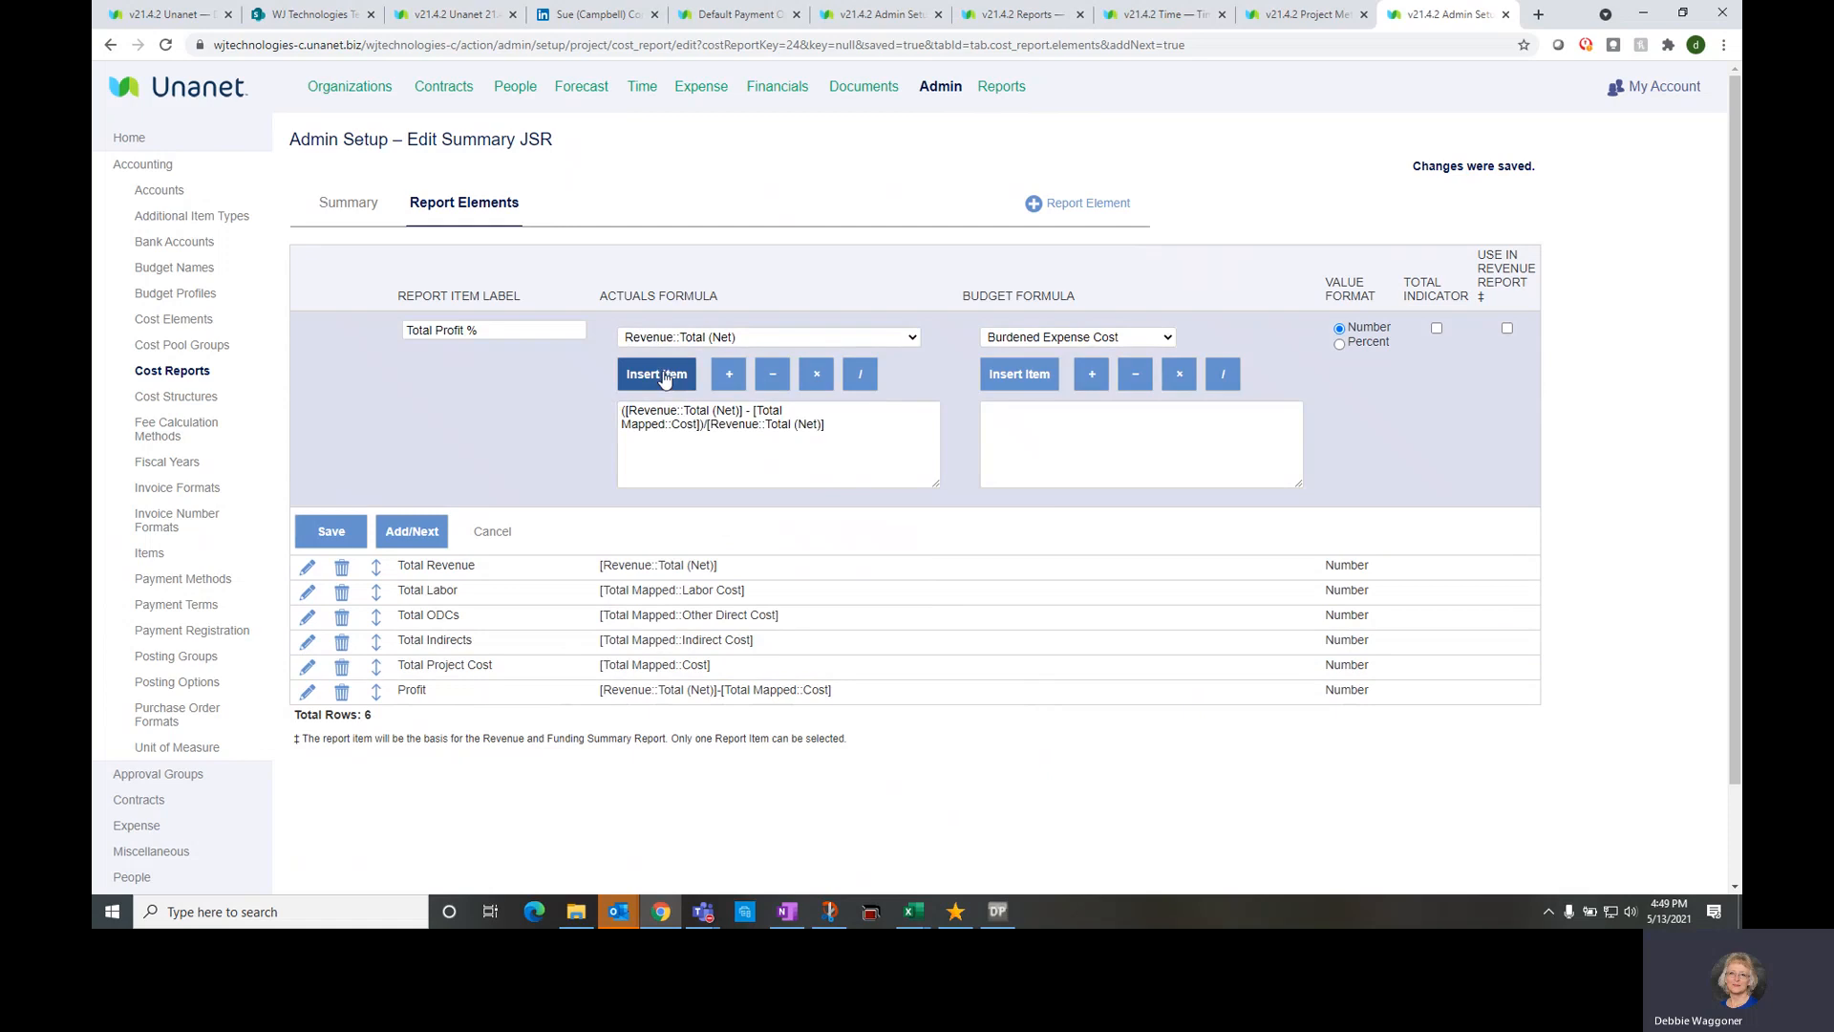
Remove the entire actuals formula from the Total Profit % element
click(664, 435)
drag(747, 409, 621, 409)
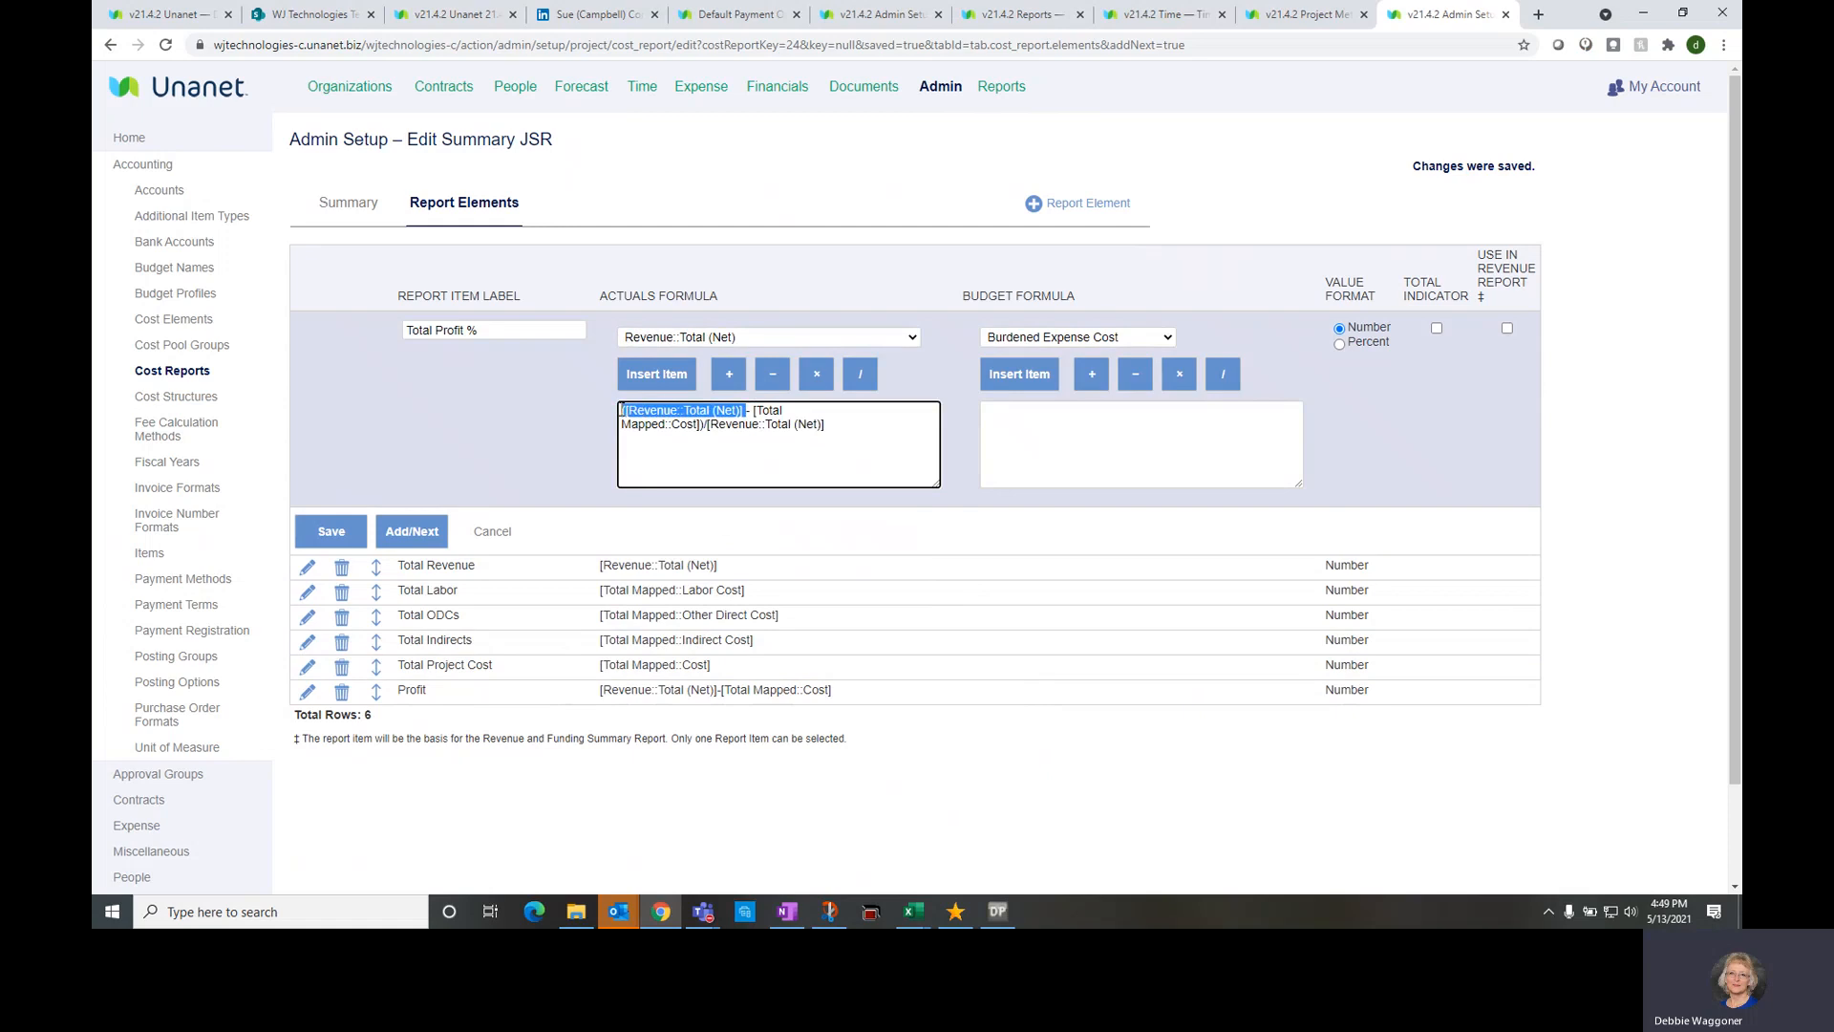
right_click(640, 411)
click(678, 459)
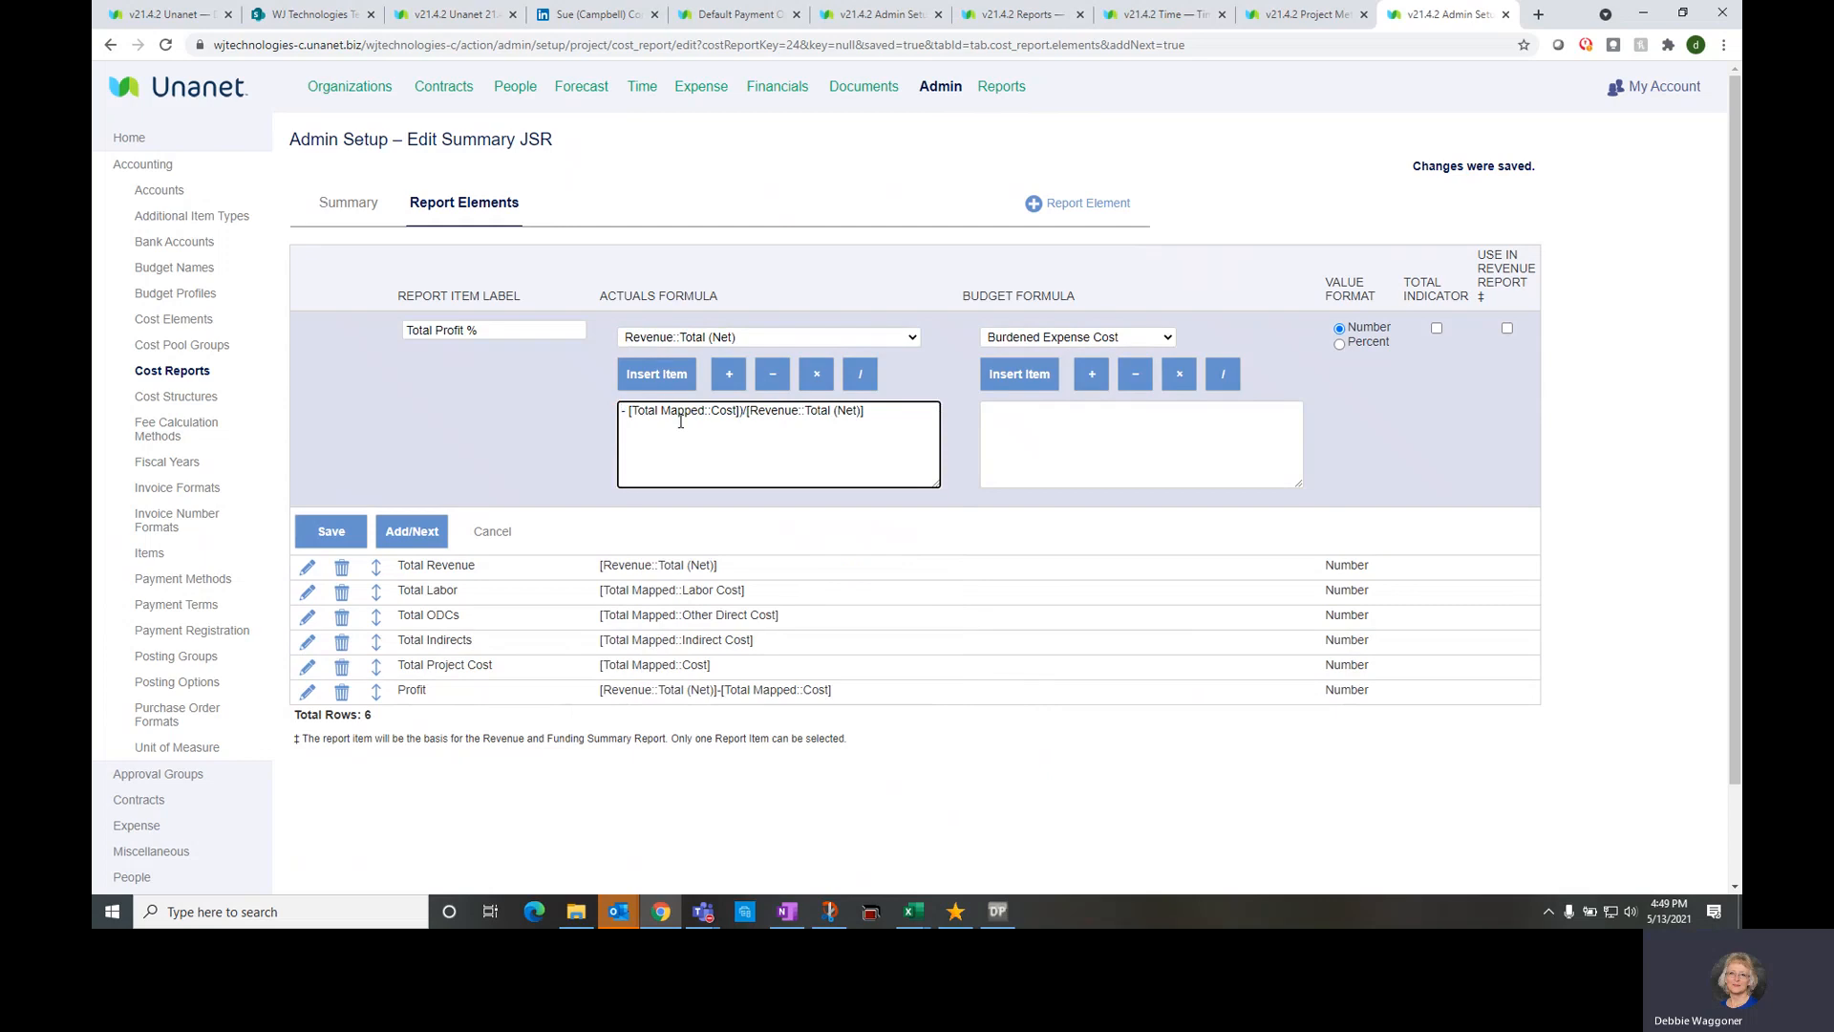
key(Delete)
key(Delete)
key(Delete)
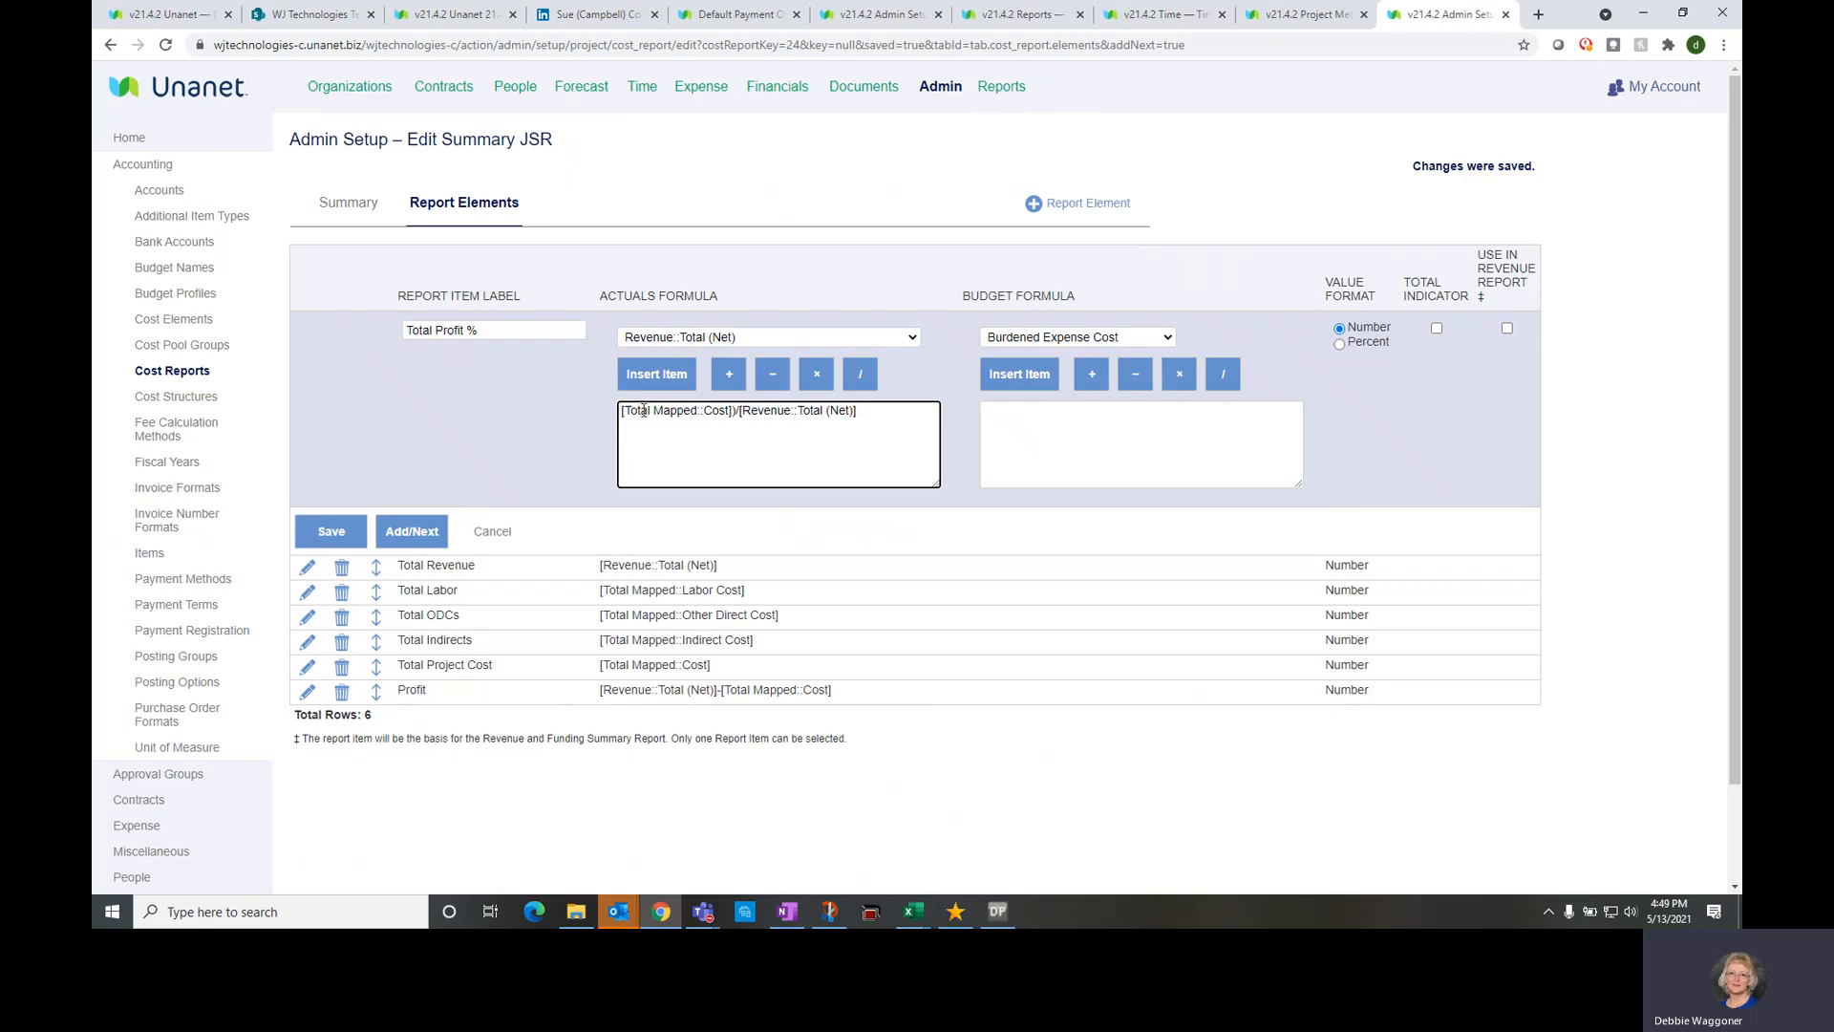
drag(881, 412, 576, 412)
key(Delete)
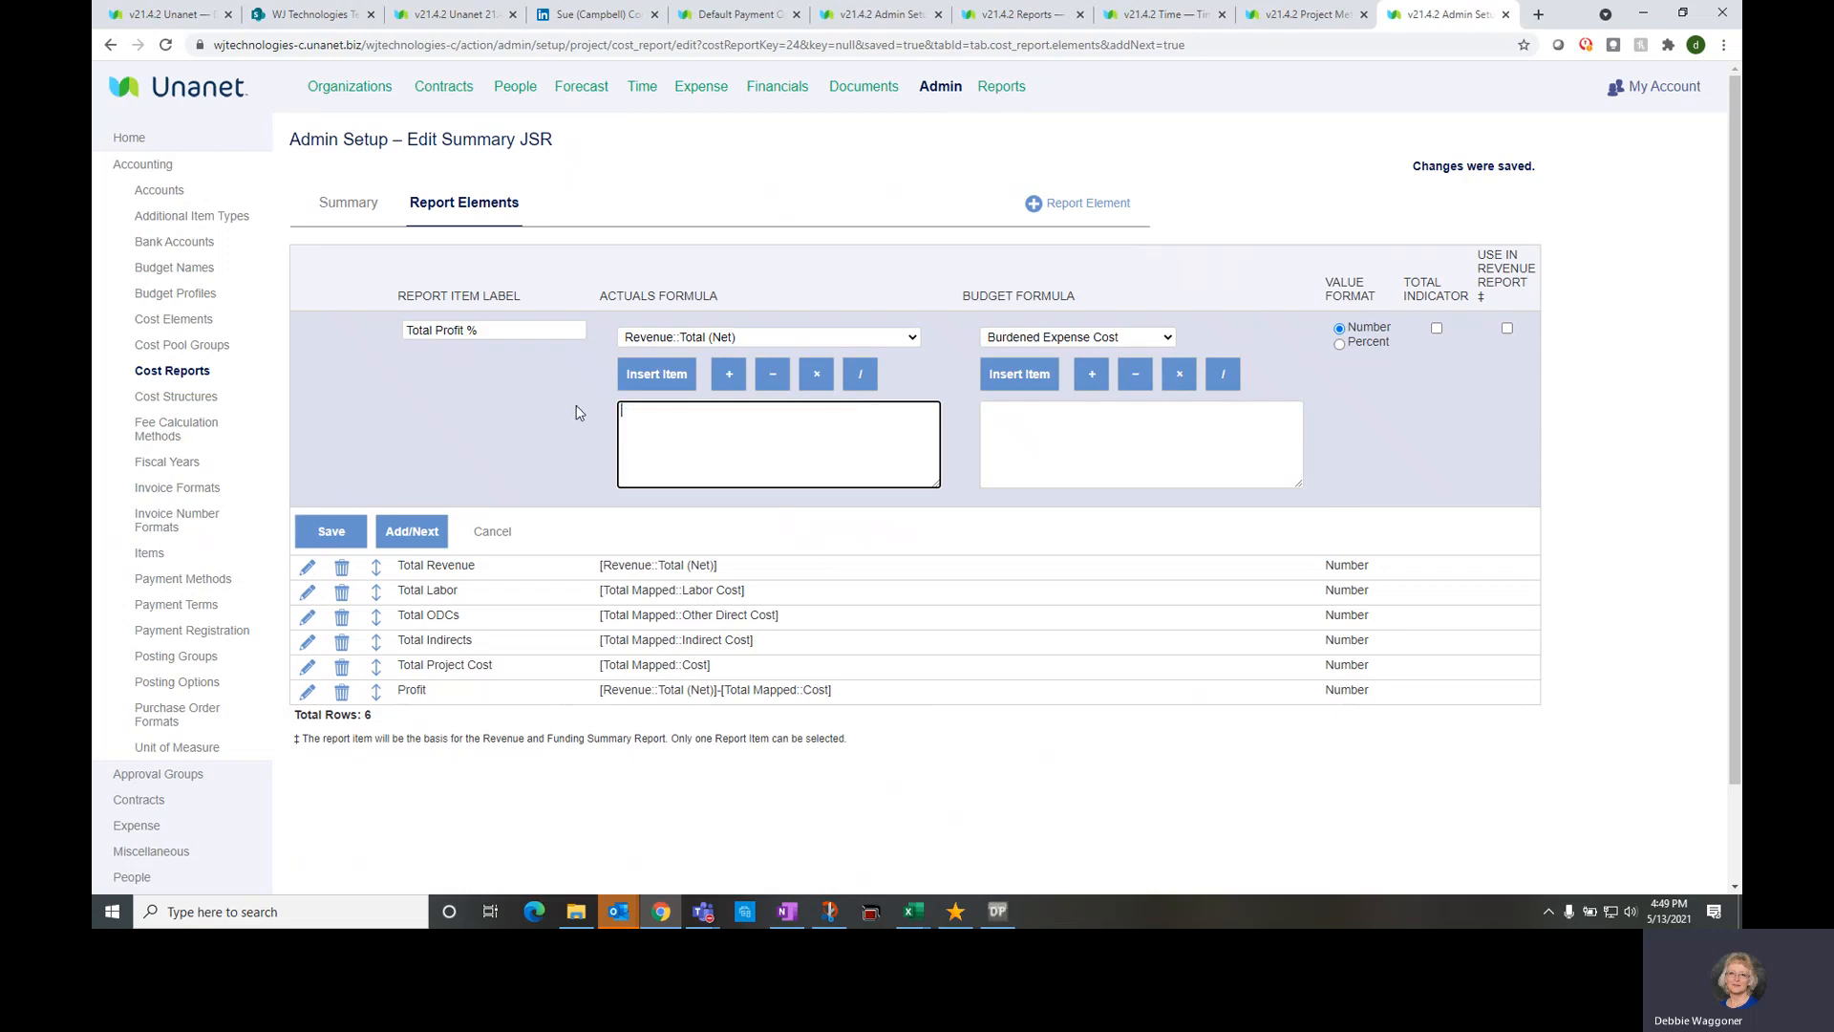
Insert Revenue::Total (Net), a minus operator and Total Mapped::Cost into the empty Total Profit % actuals formula
click(777, 339)
click(715, 655)
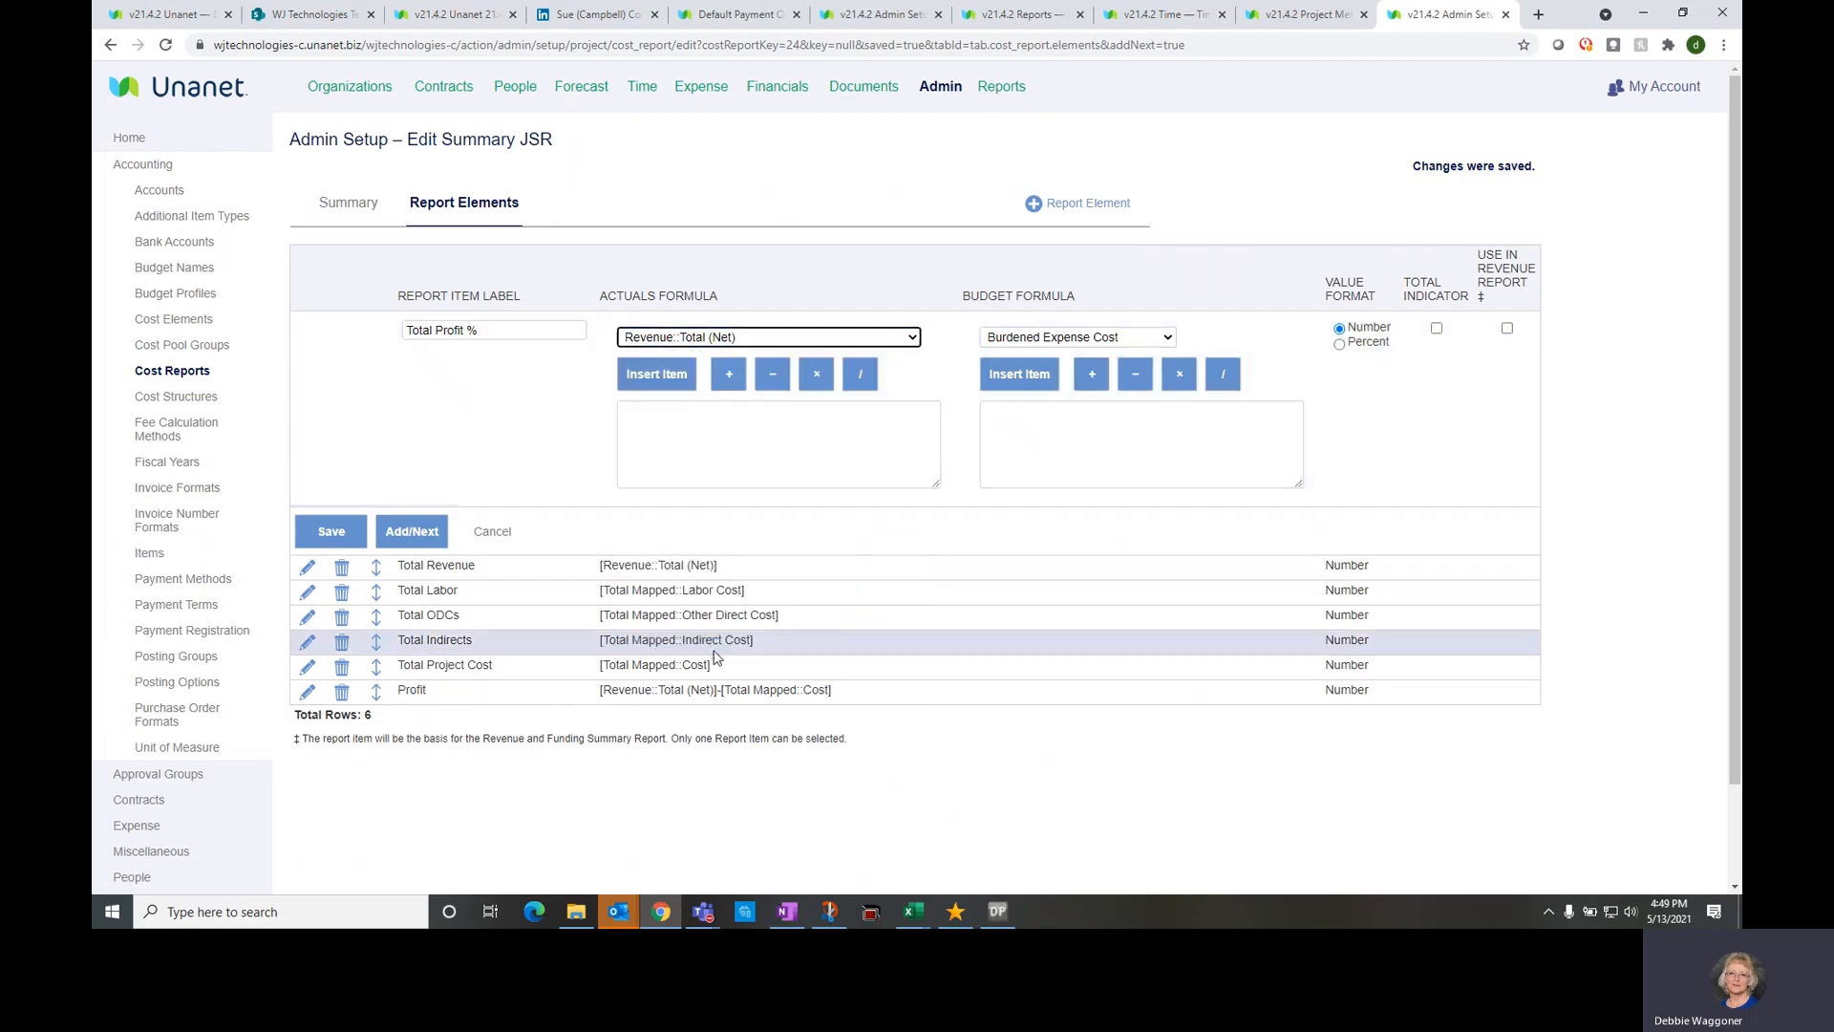
click(655, 373)
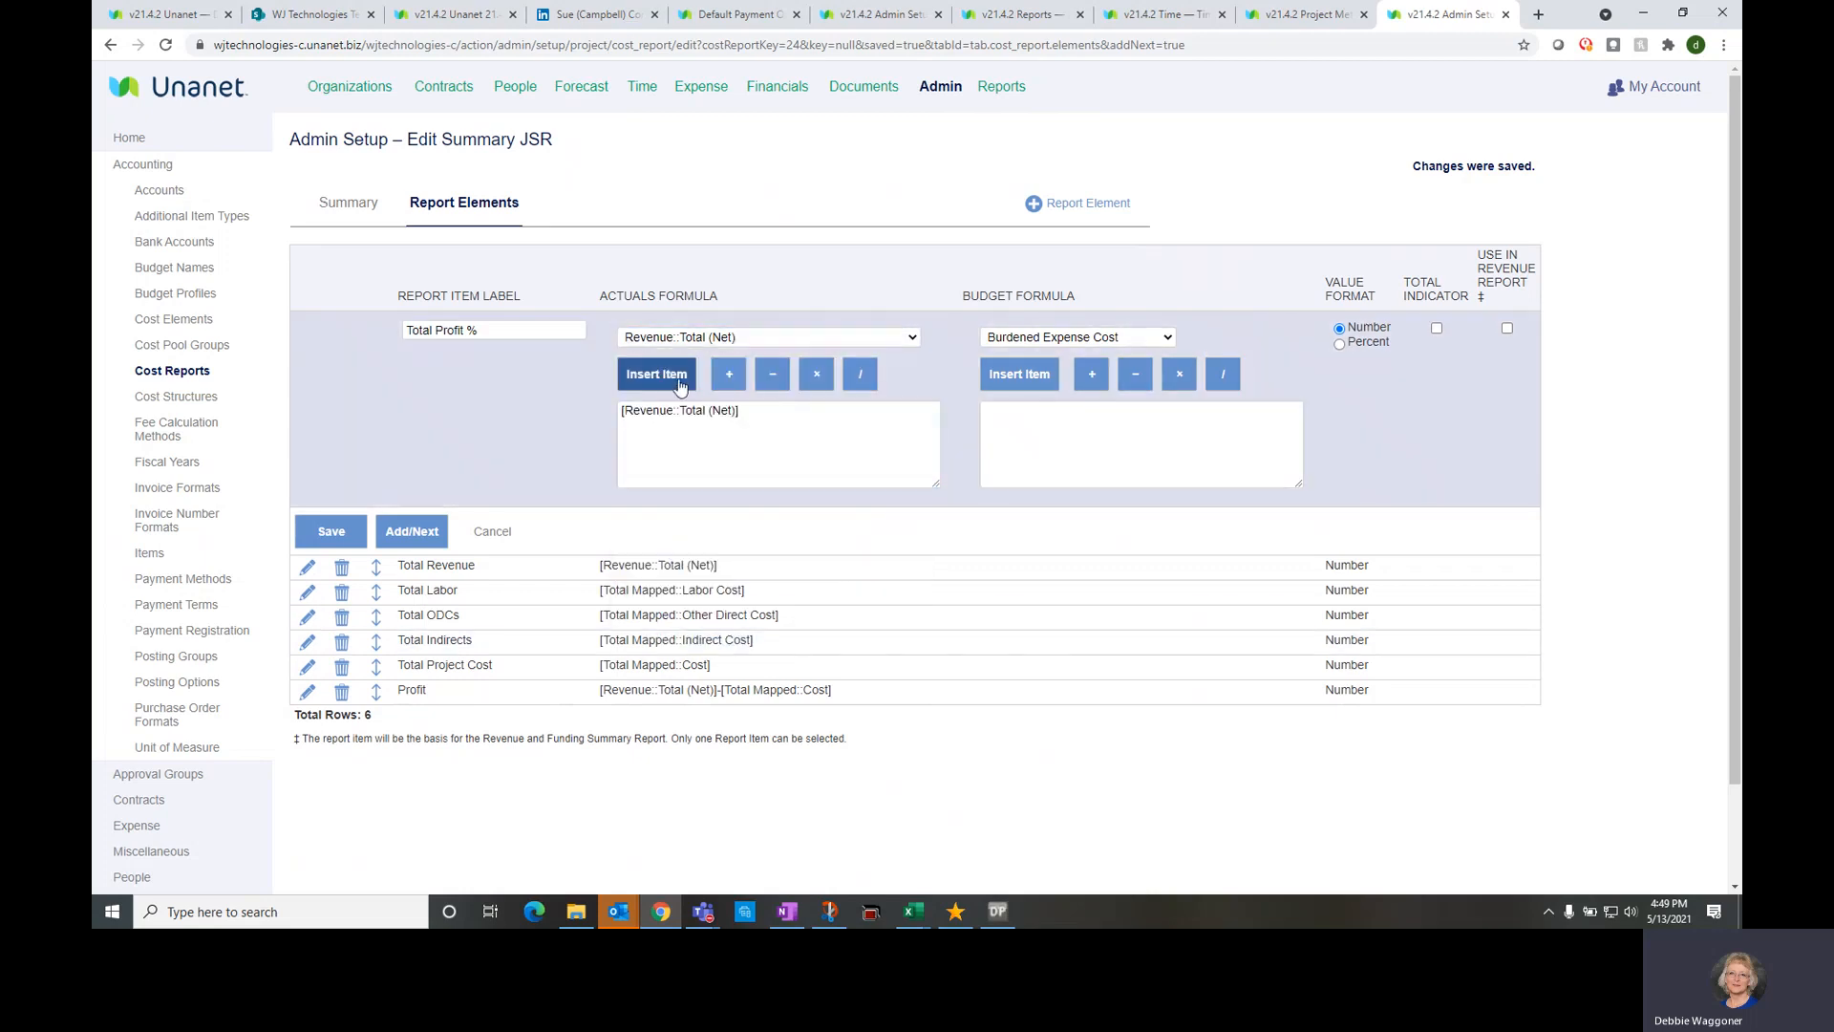
click(772, 379)
click(768, 337)
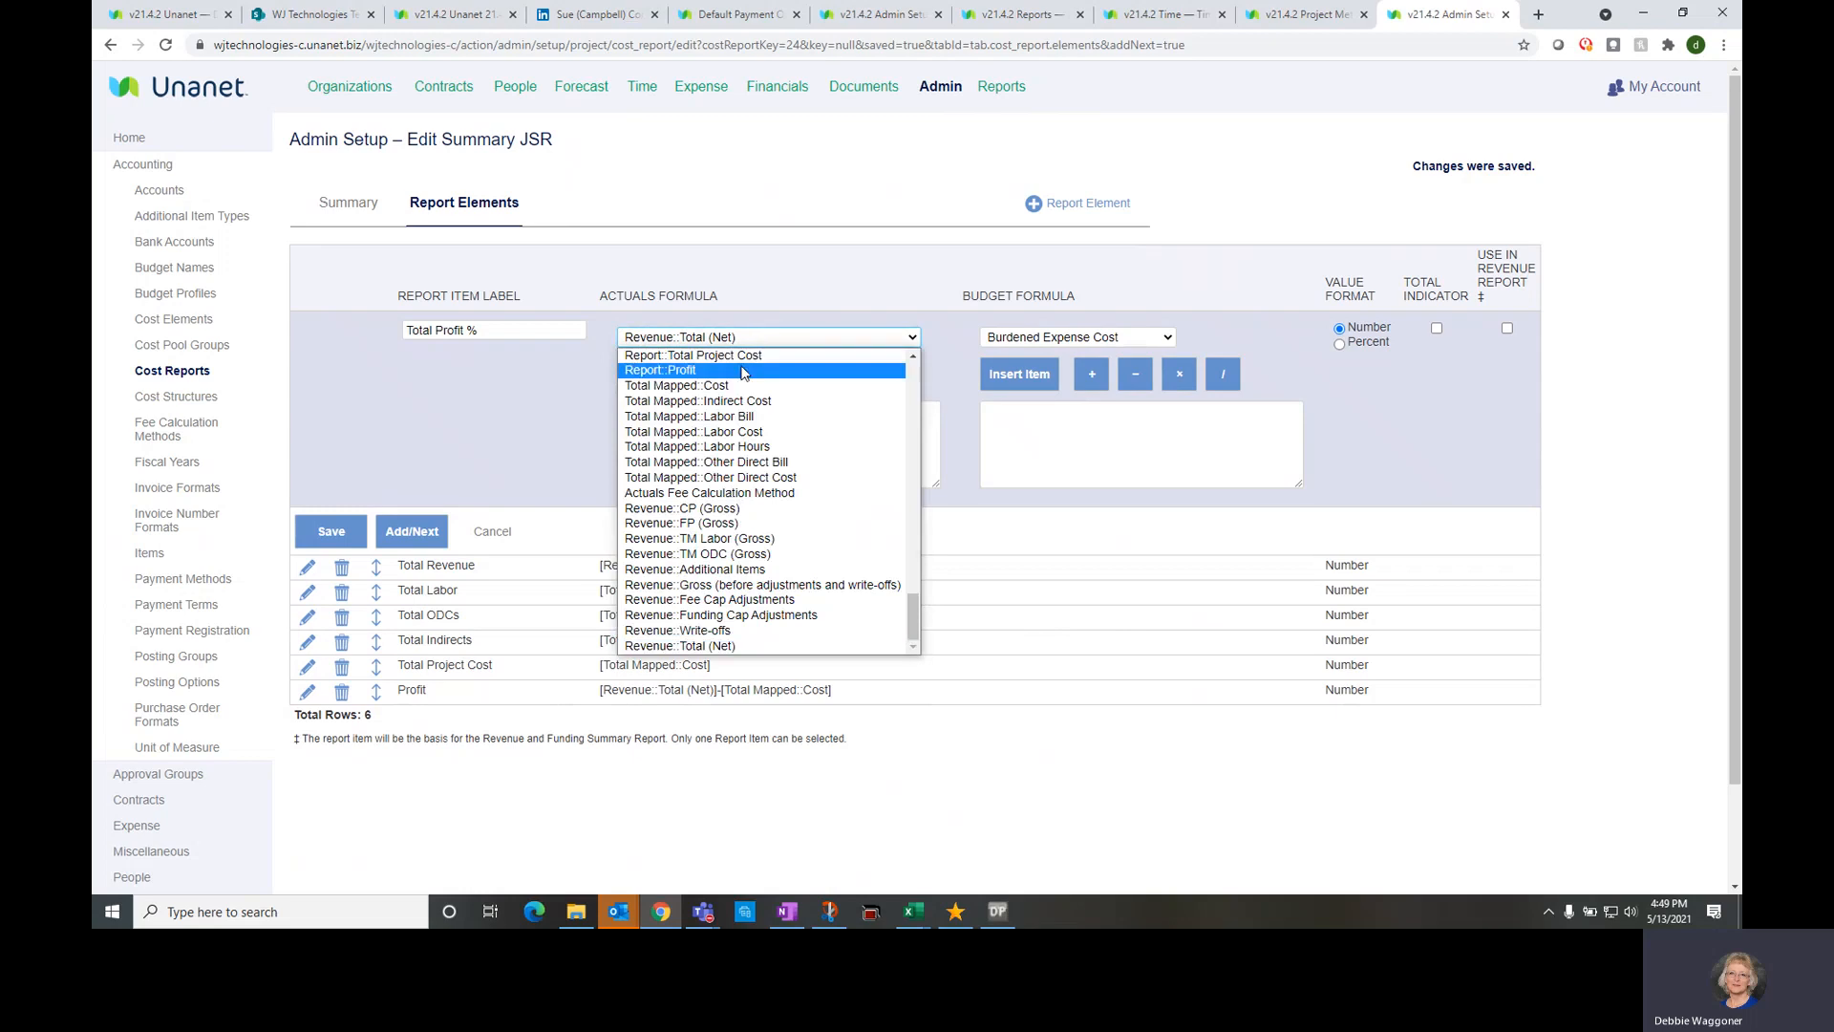
click(726, 384)
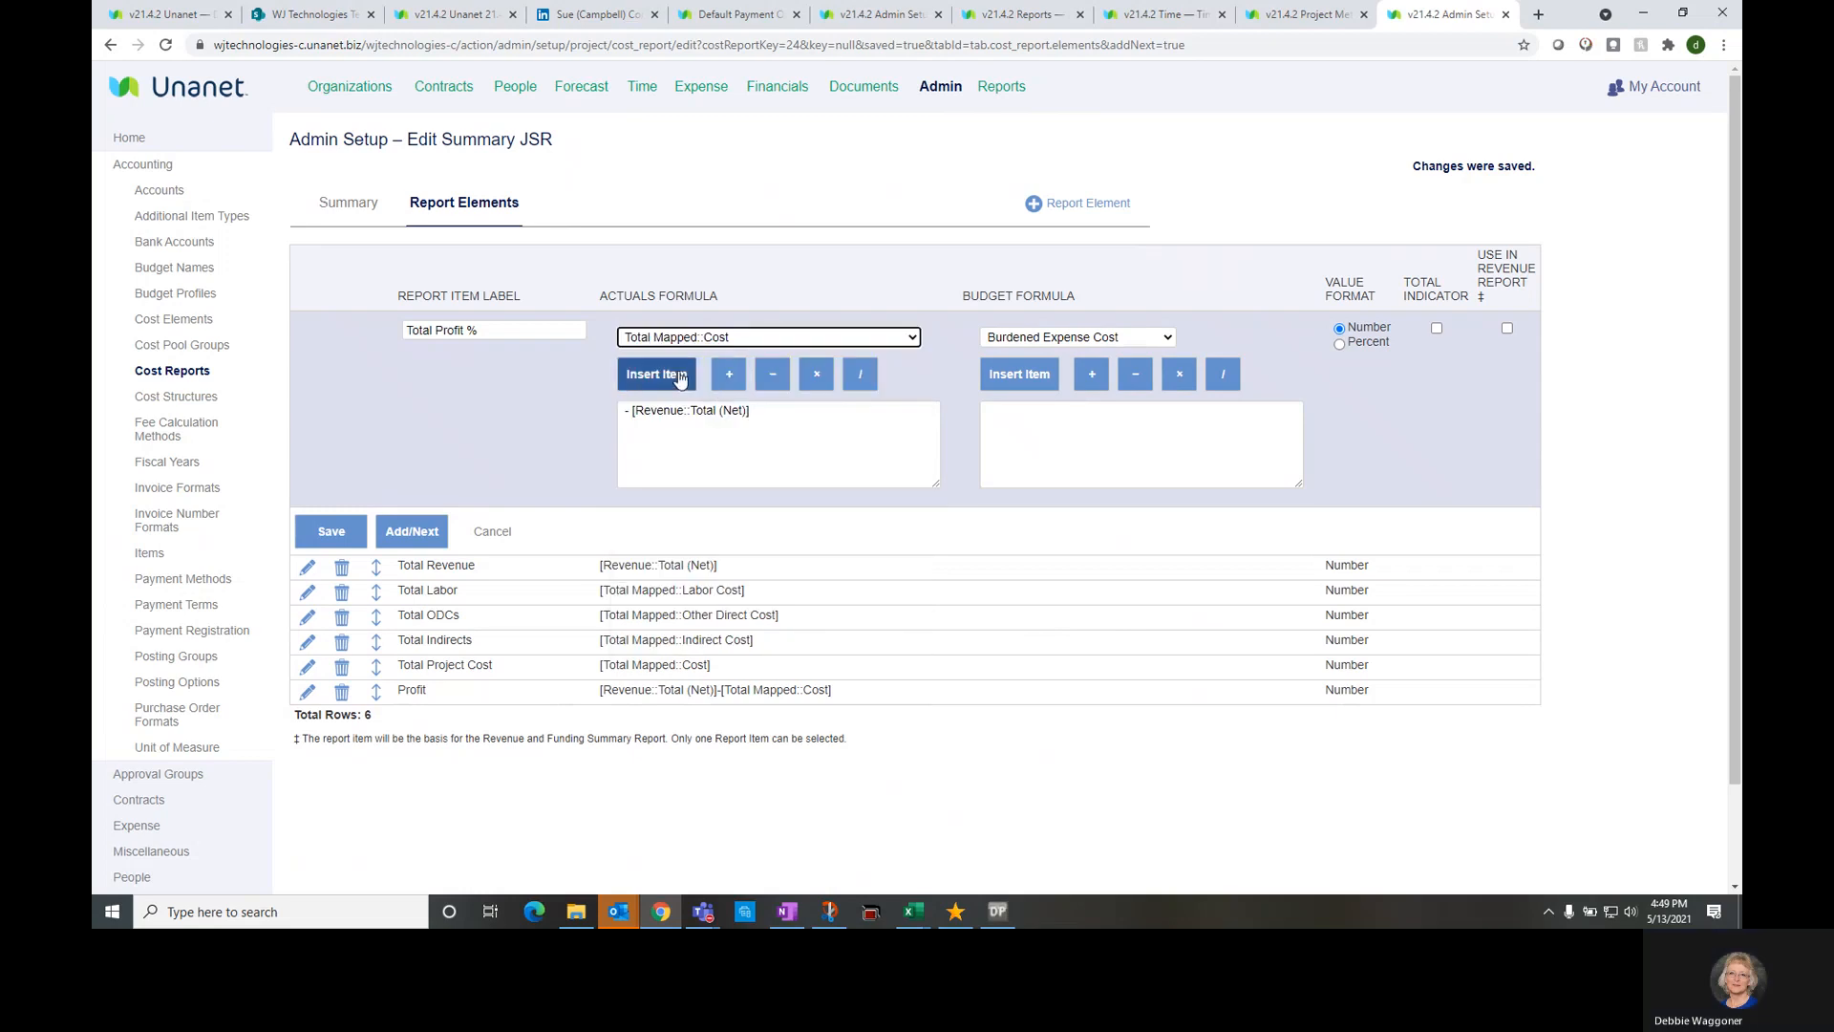
click(656, 373)
Reorder the Total Profit % actuals formula to [Revenue::Total (Net)]-[Total Mapped::Cost], without the trailing minus
click(684, 408)
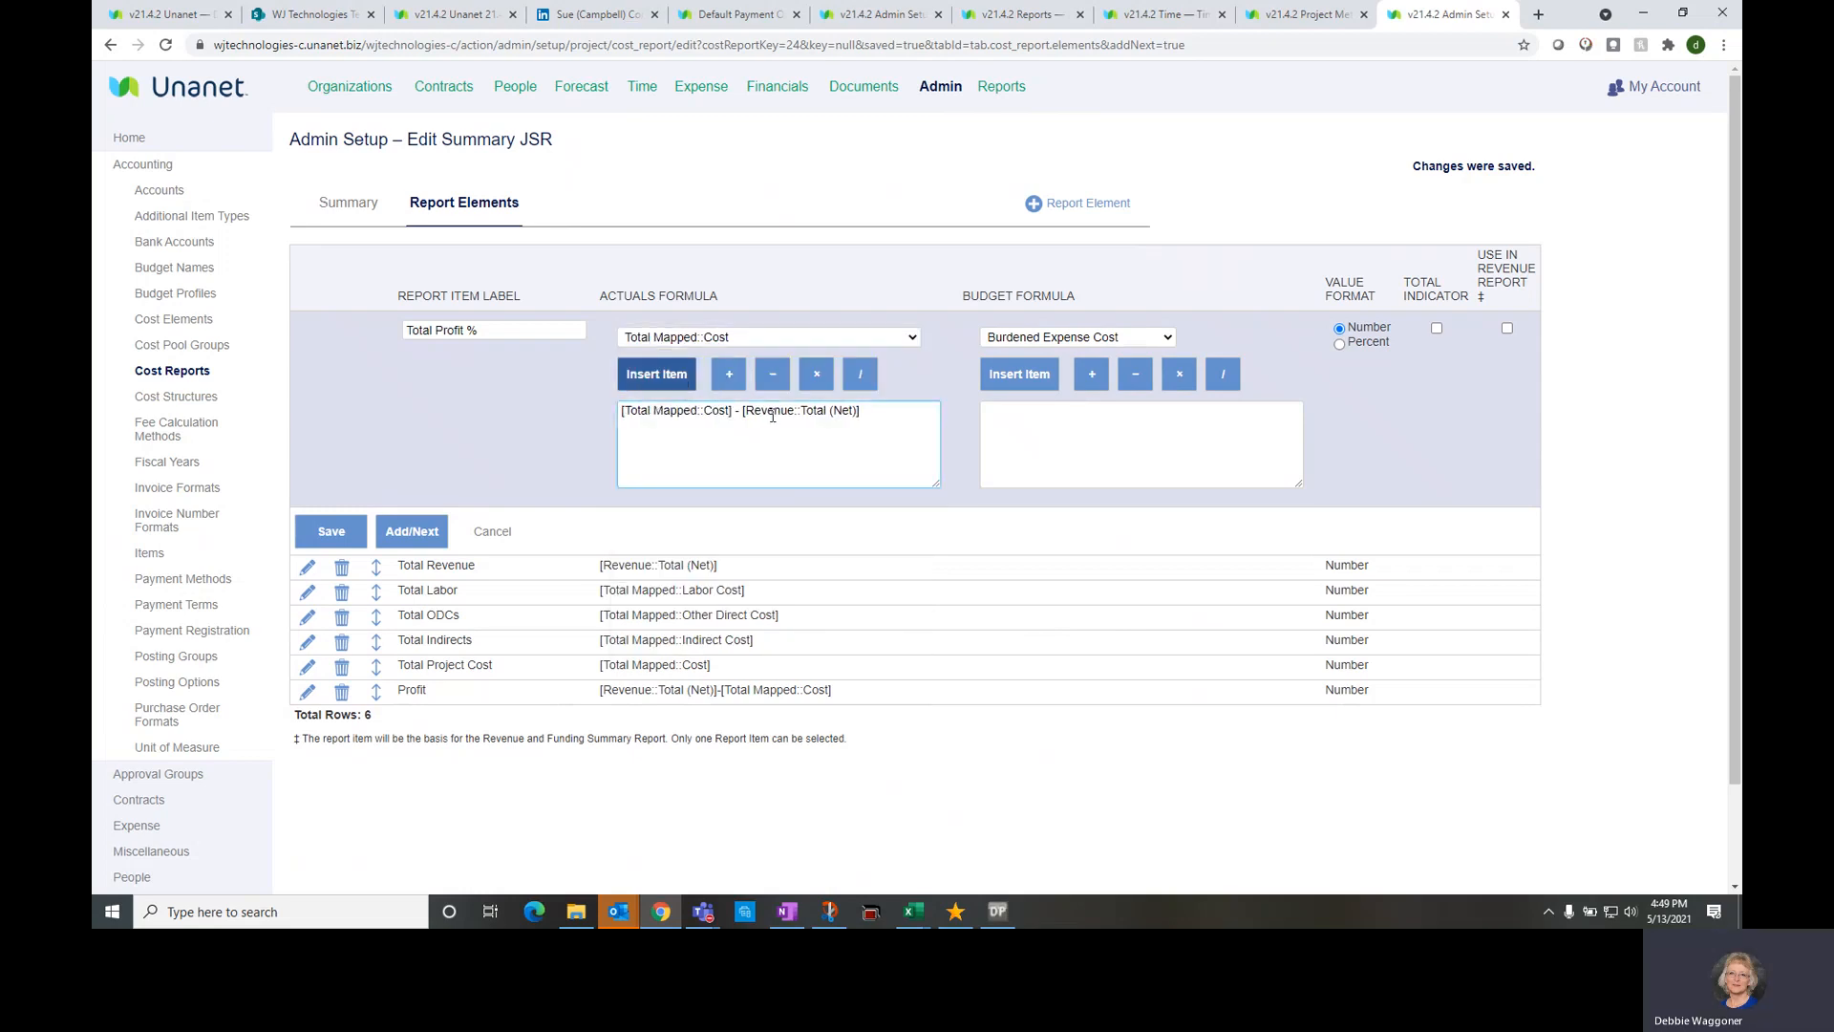
drag(866, 413, 740, 413)
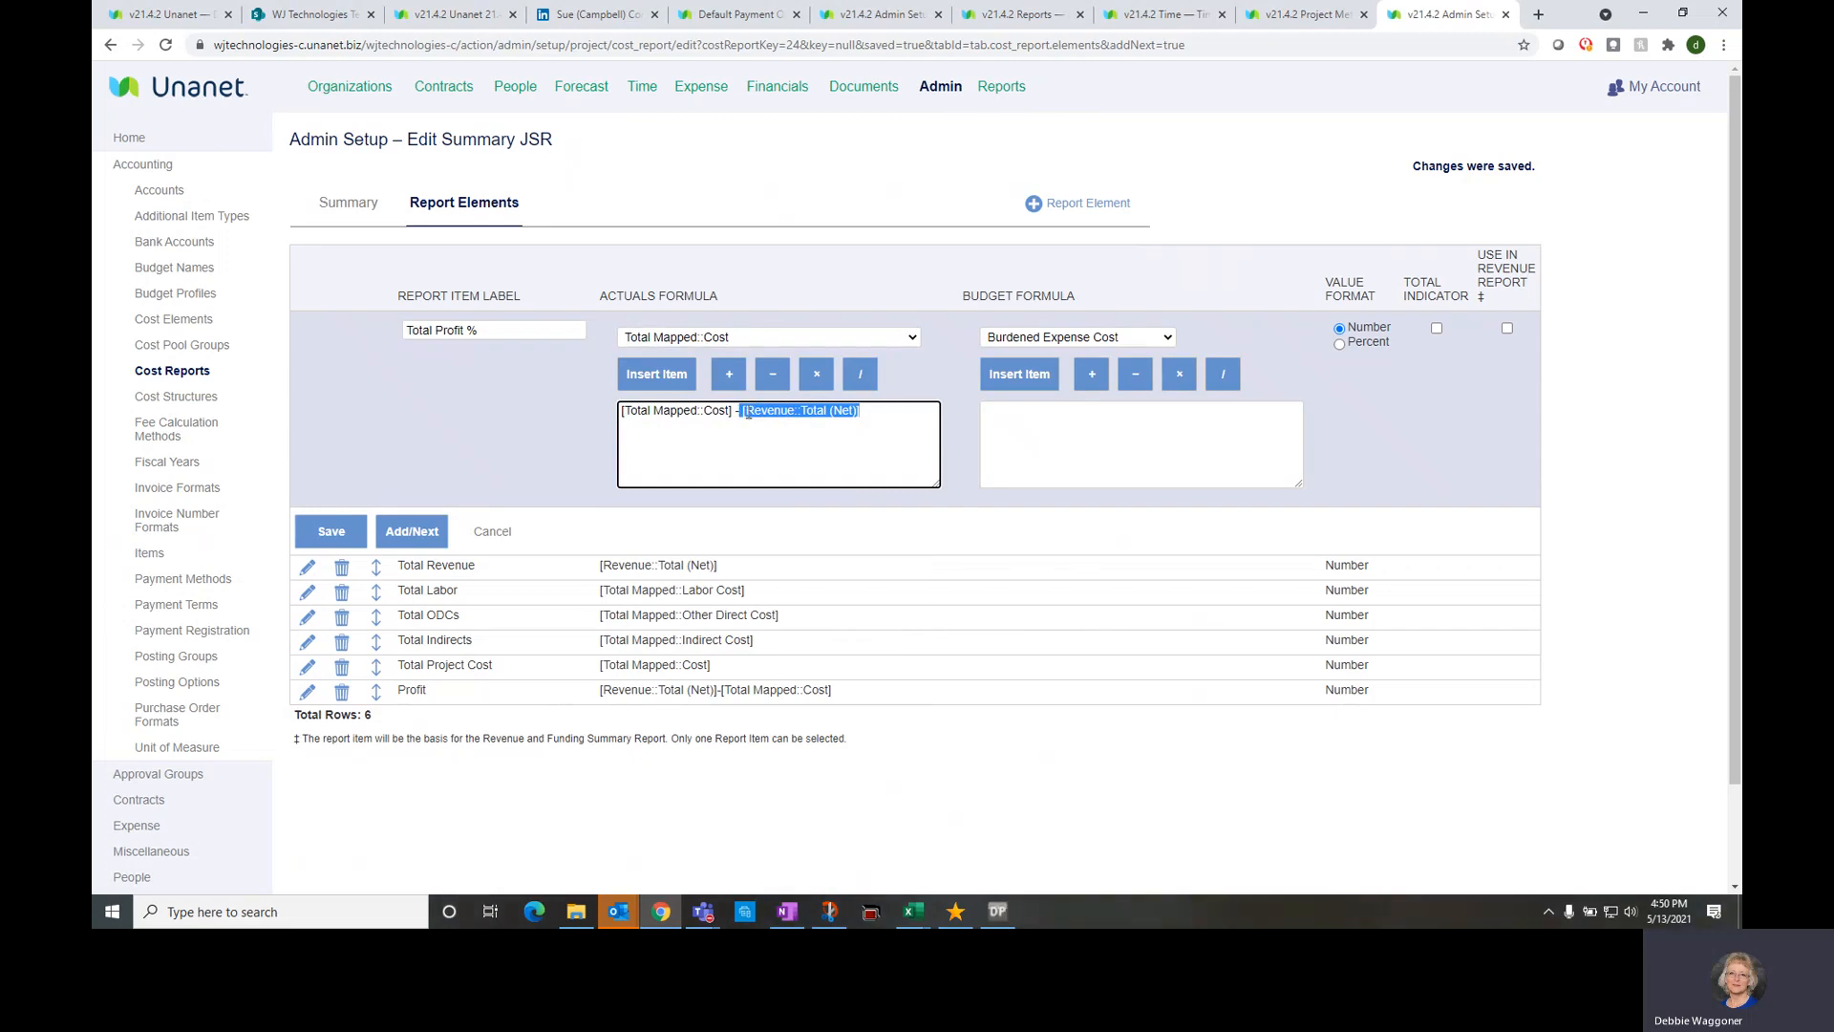
right_click(743, 412)
click(785, 457)
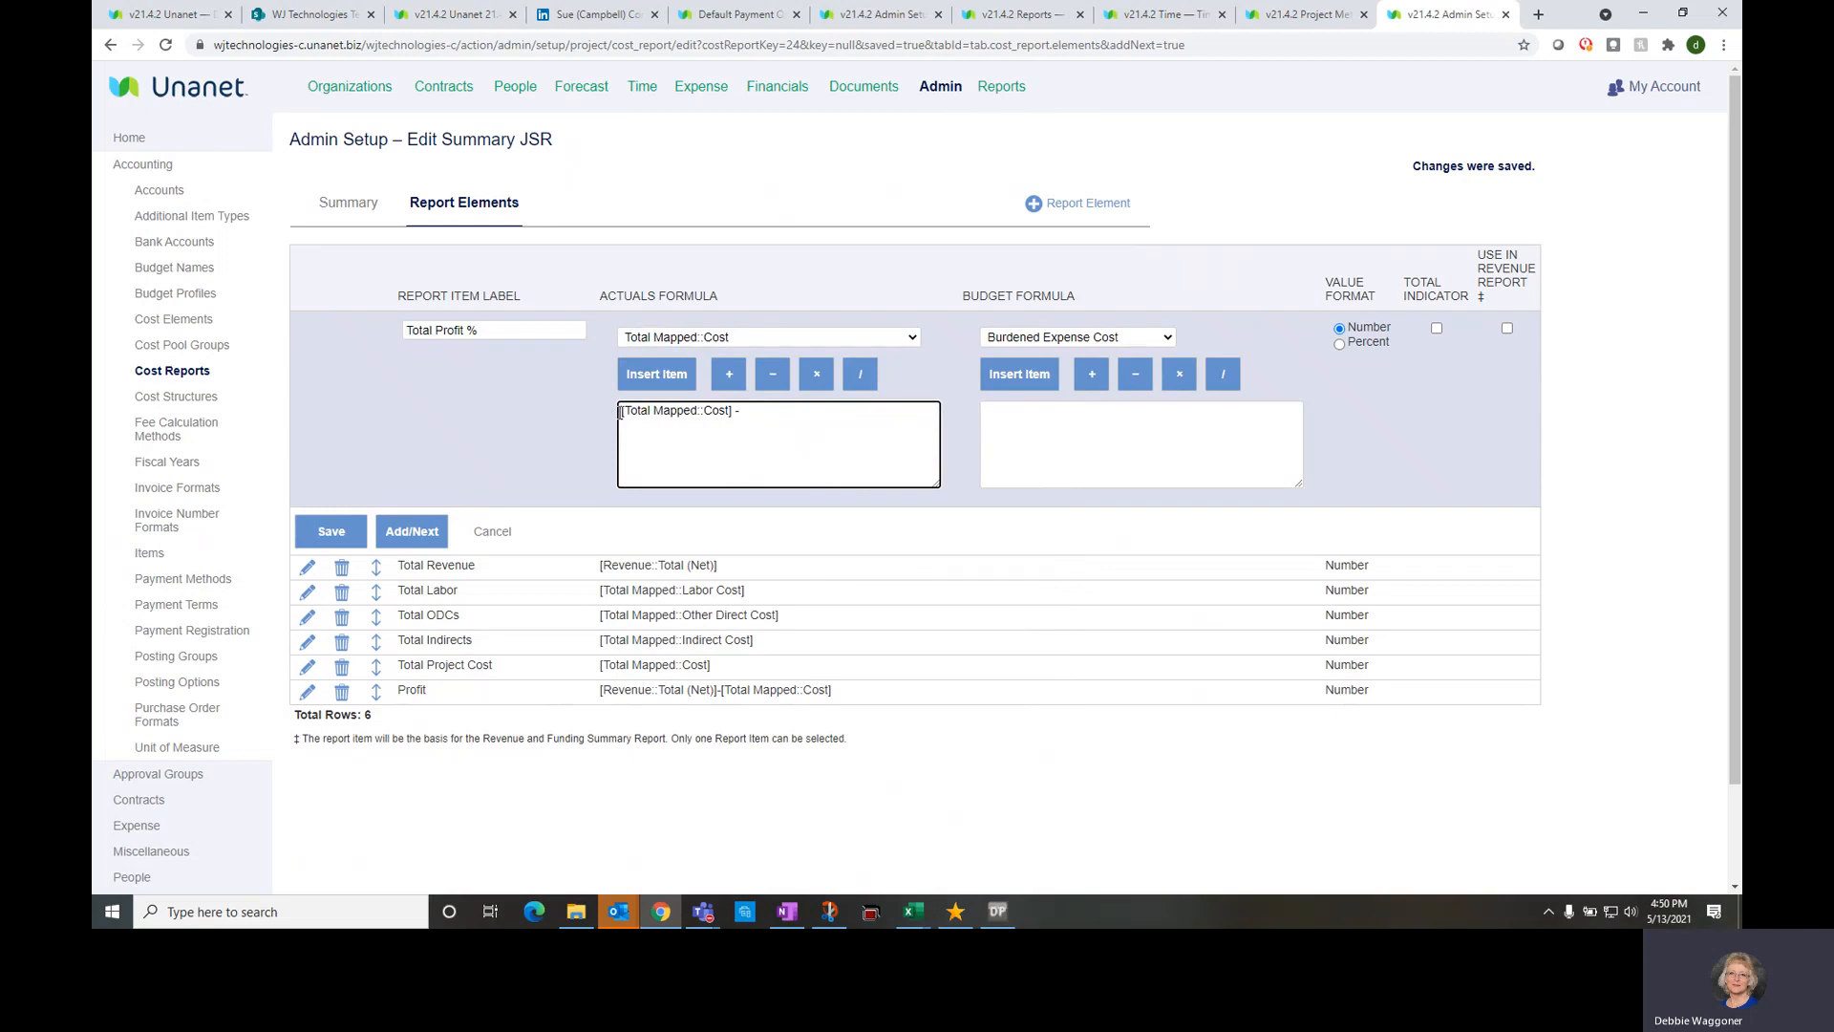
click(621, 411)
key(ctrl+v)
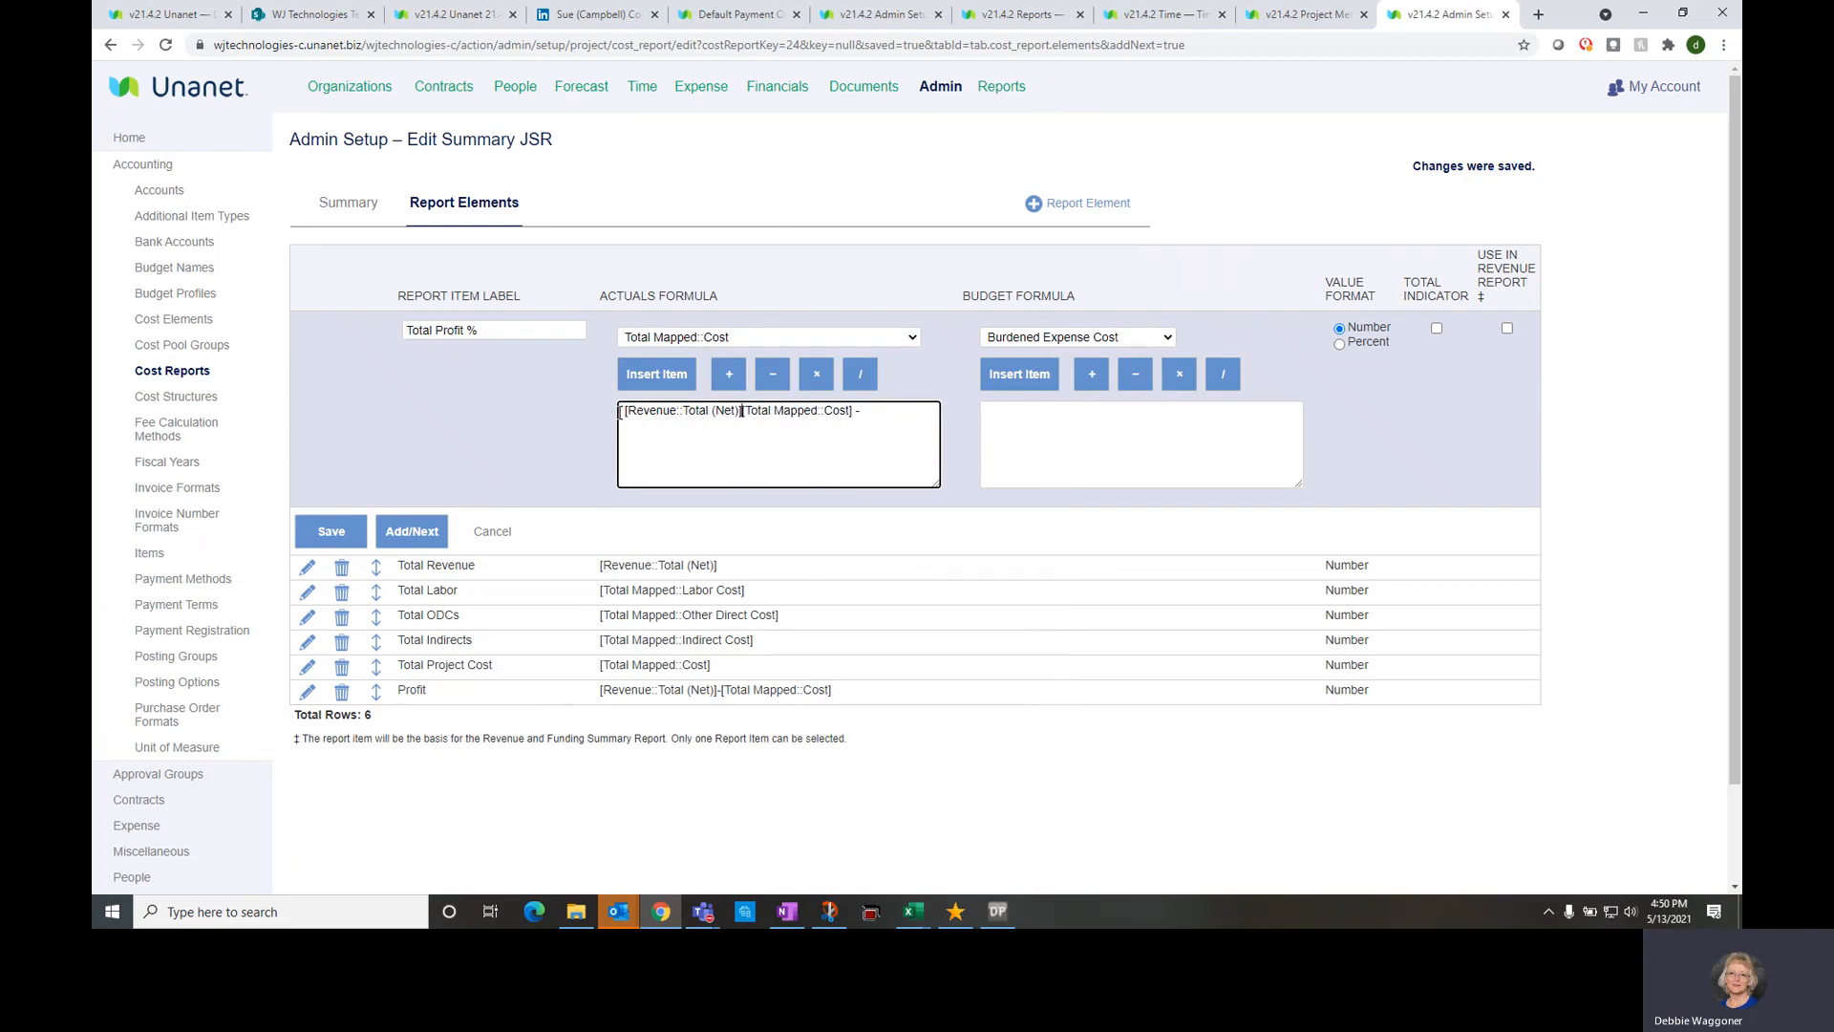
text(-)
click(857, 414)
Enclose the difference in the Total Profit % actuals formula in parentheses and append a division operator after it
click(624, 410)
text(()
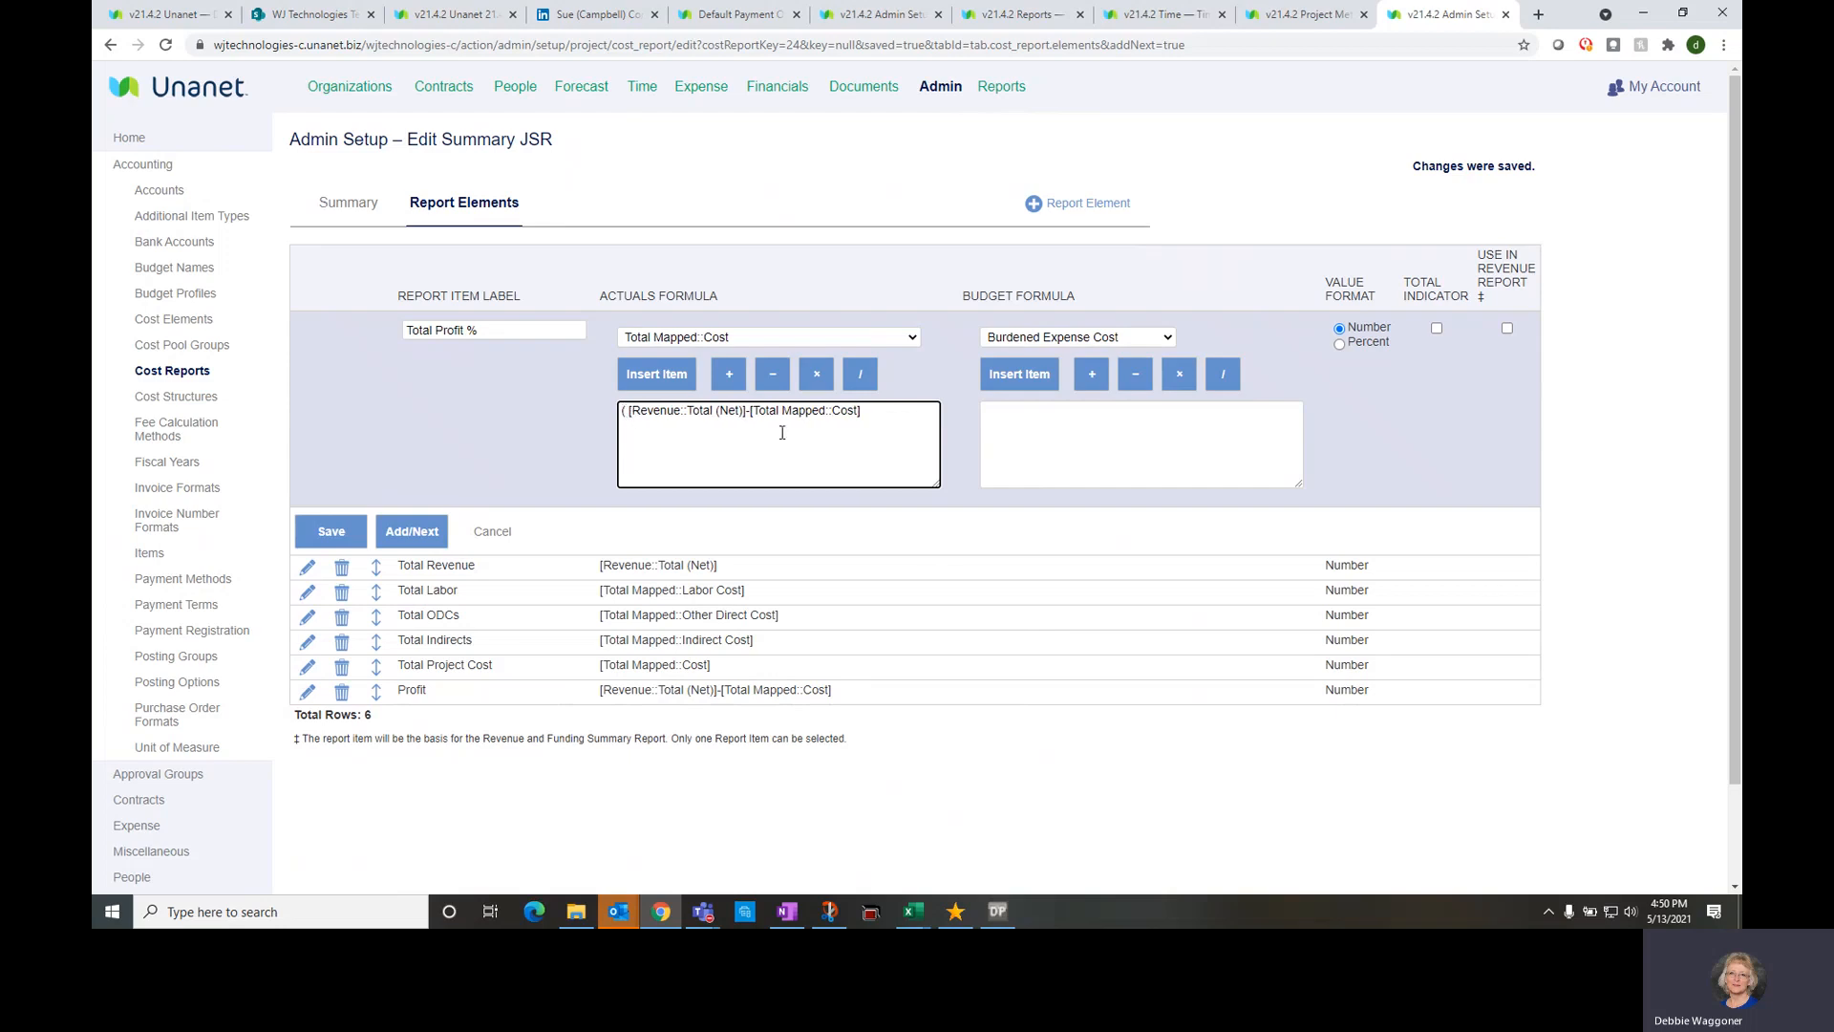
click(863, 418)
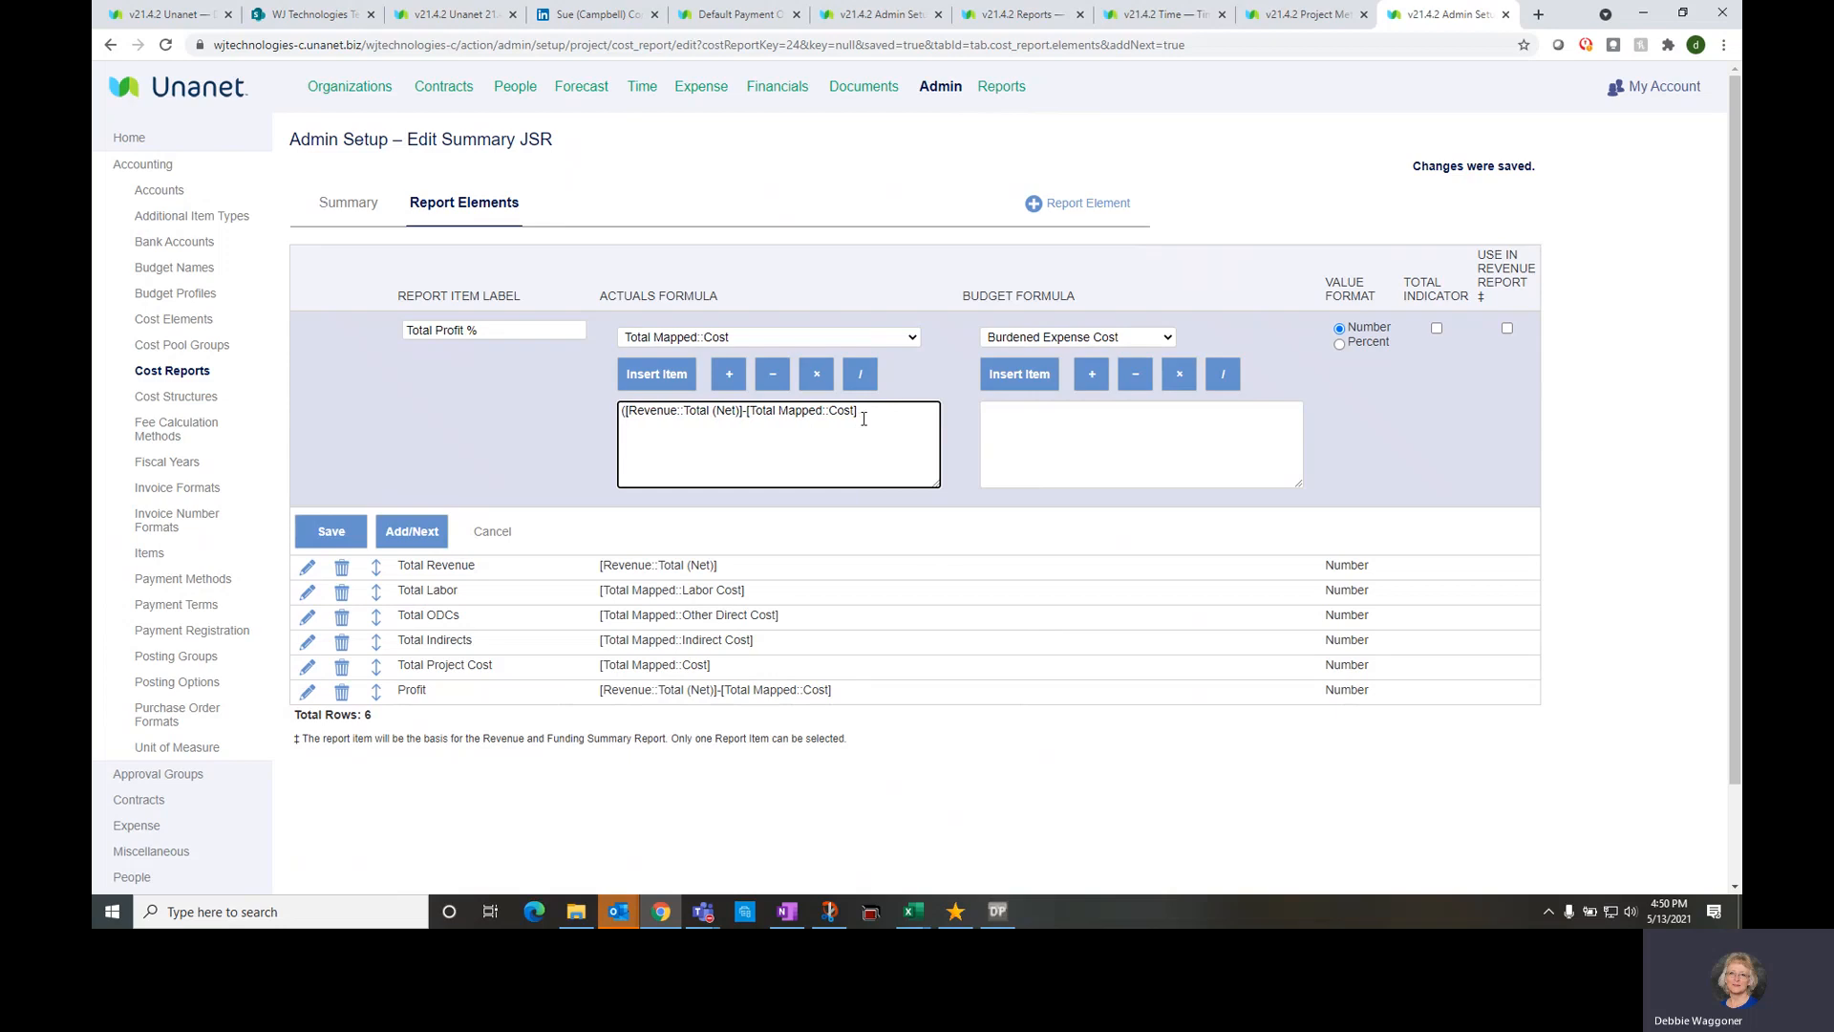
text()/)
Insert Revenue::Total (Net) as the divisor in the actuals formula, and save the Total Profit % element with a new blank element started
click(831, 339)
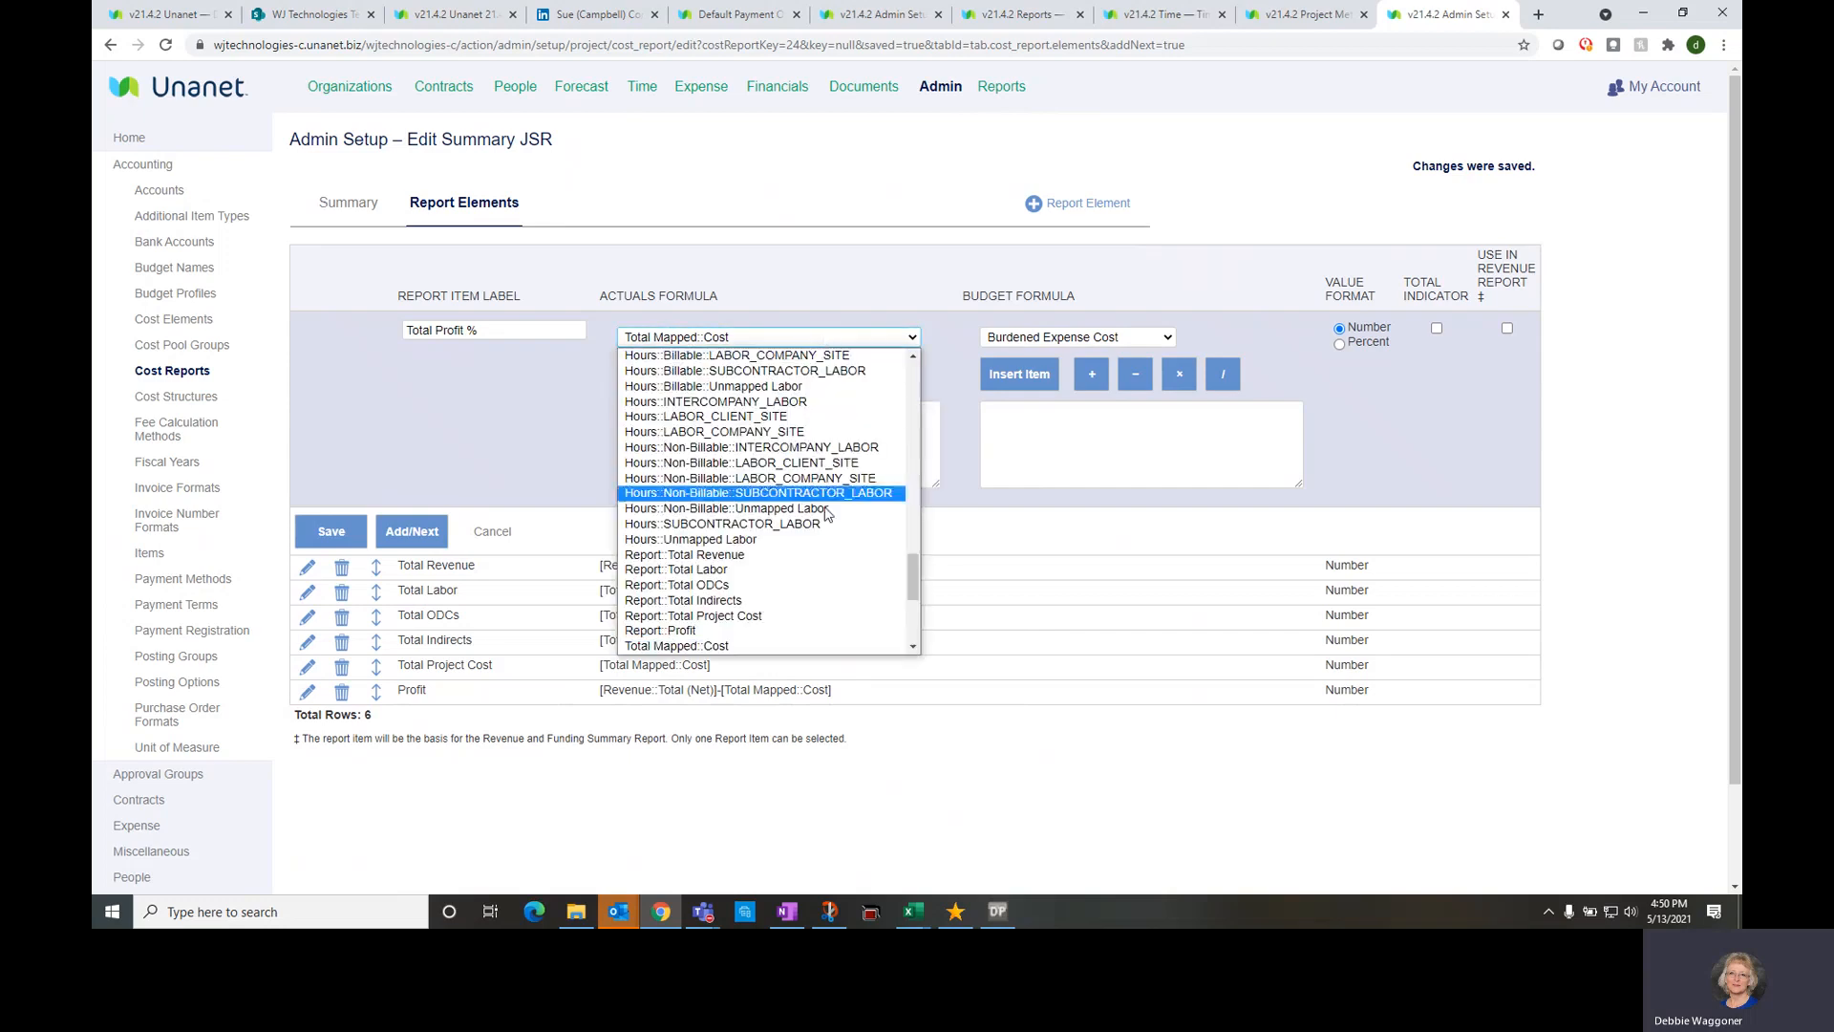
scroll(767, 624, down, 3)
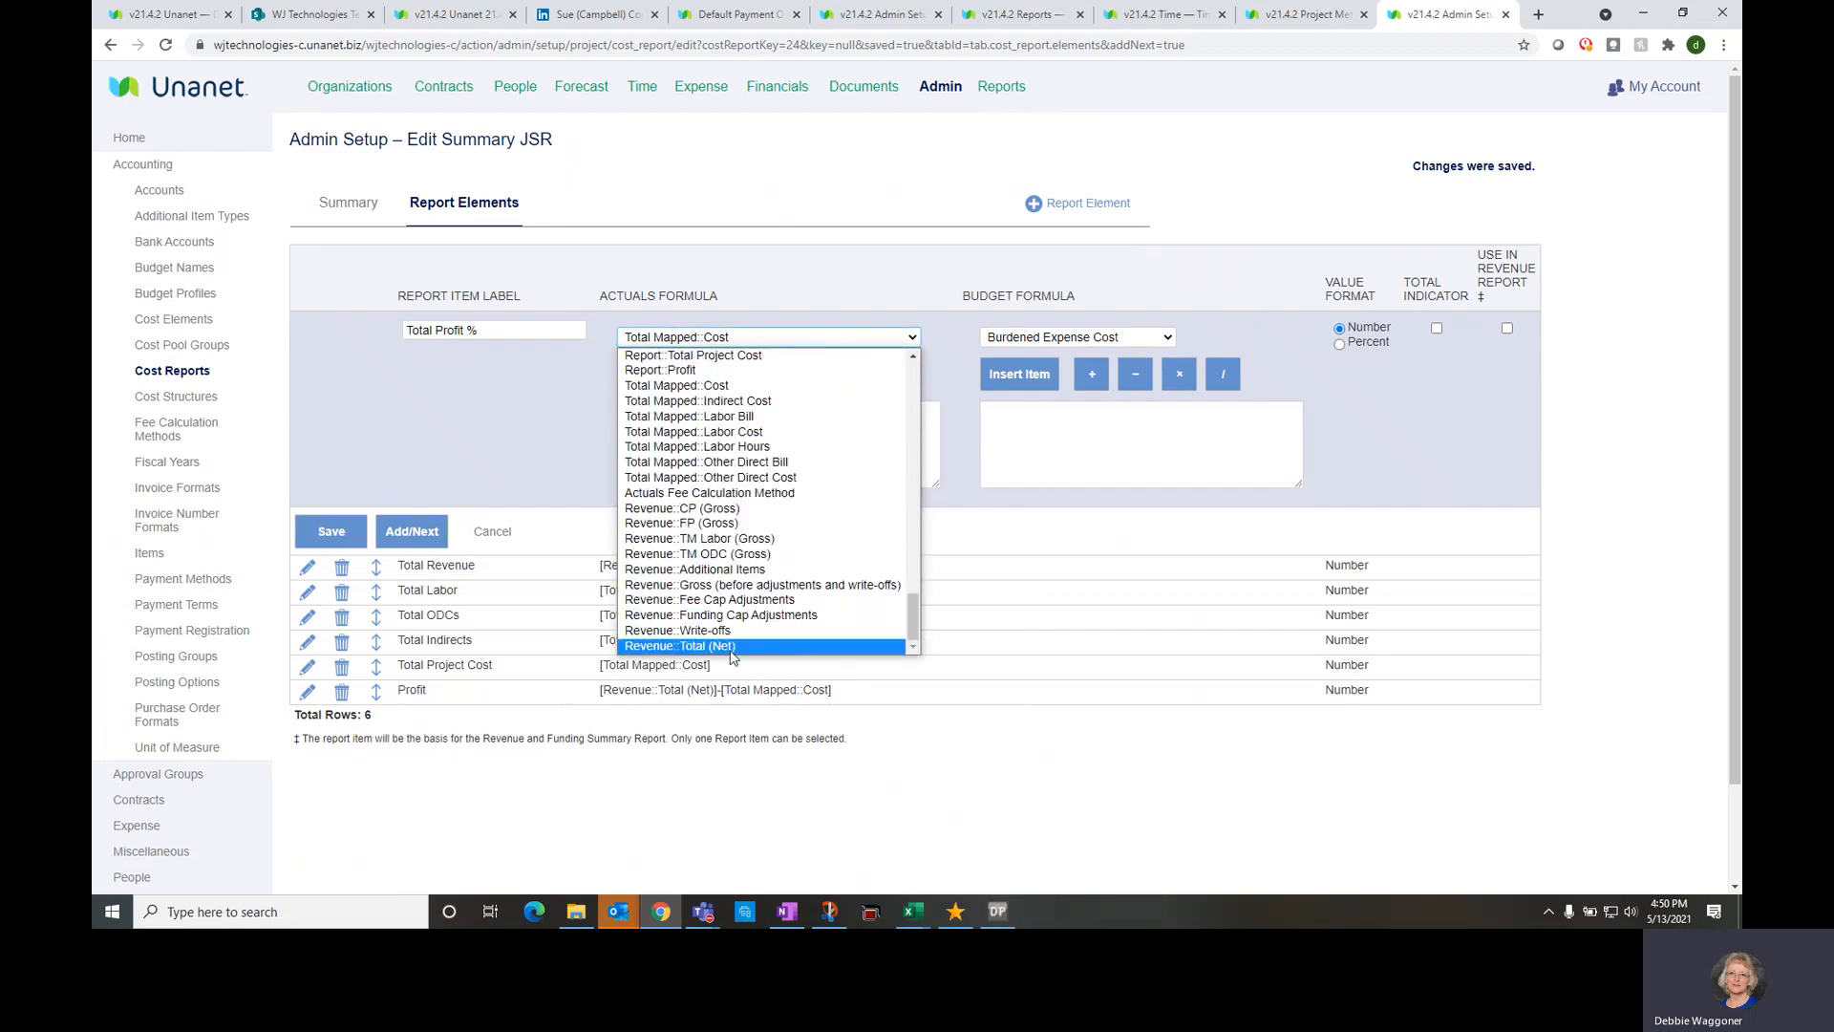
click(732, 648)
click(657, 375)
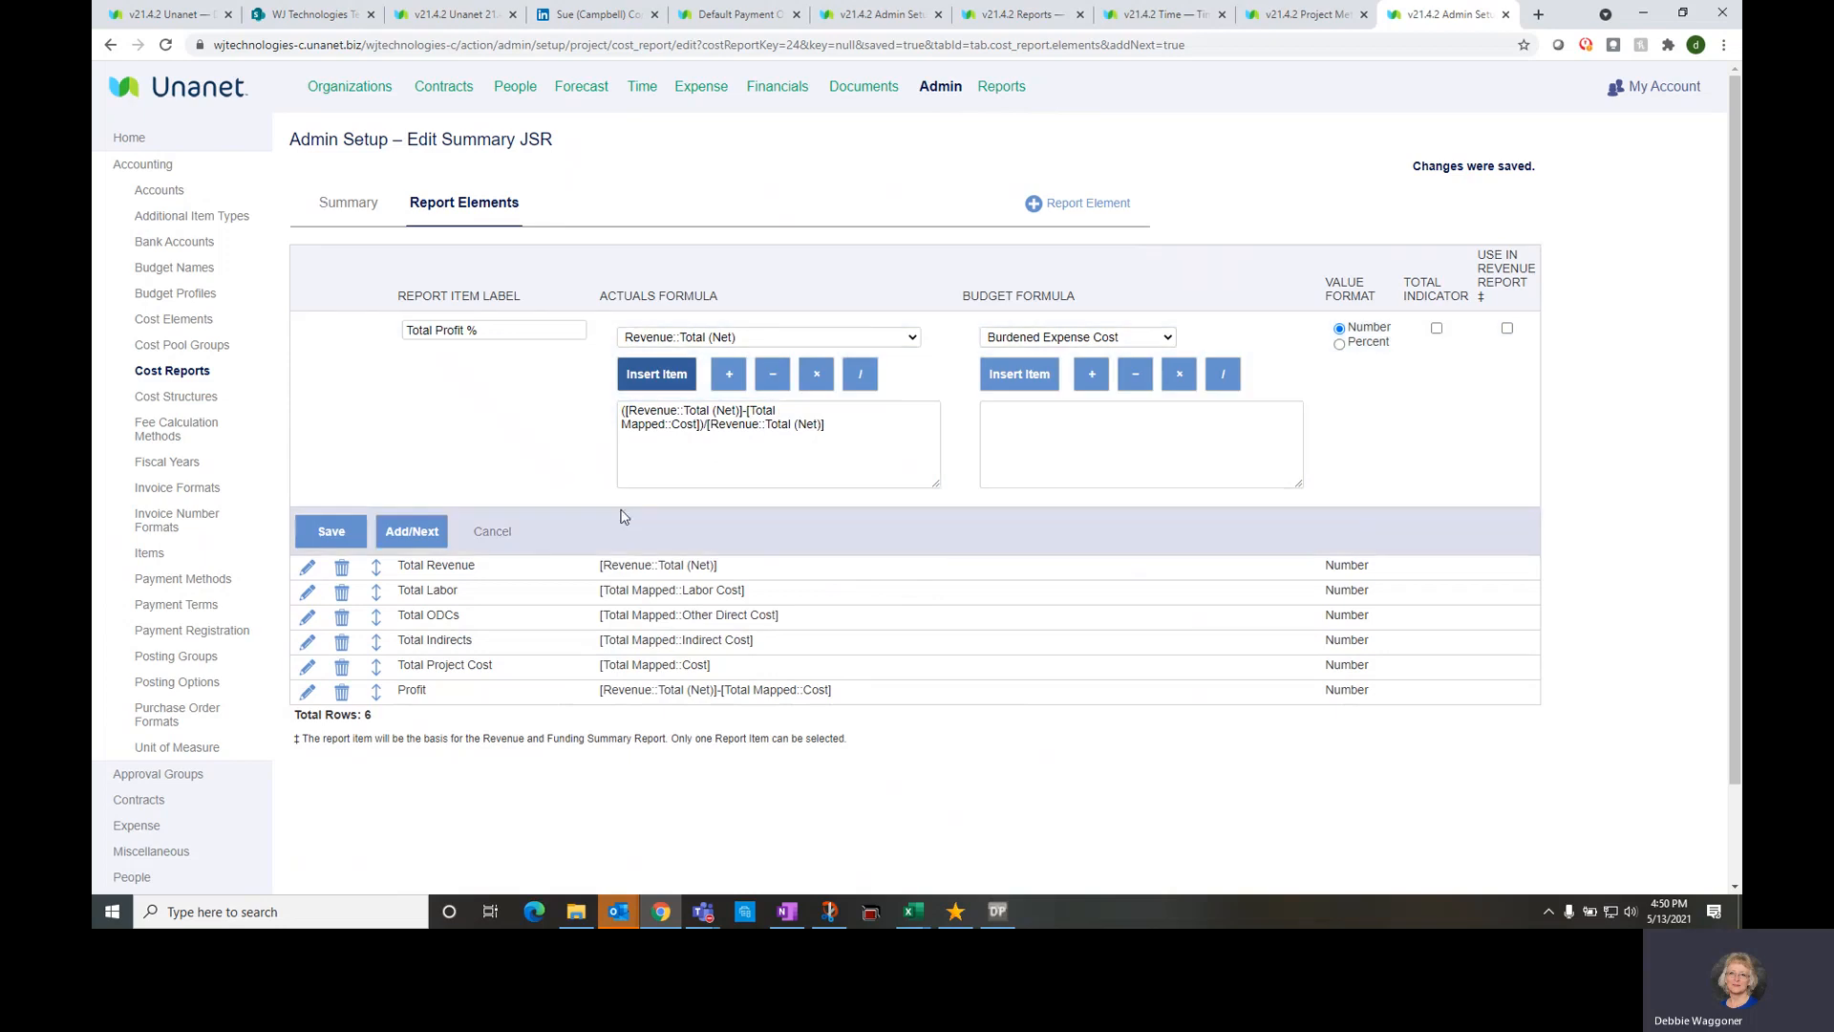
click(421, 535)
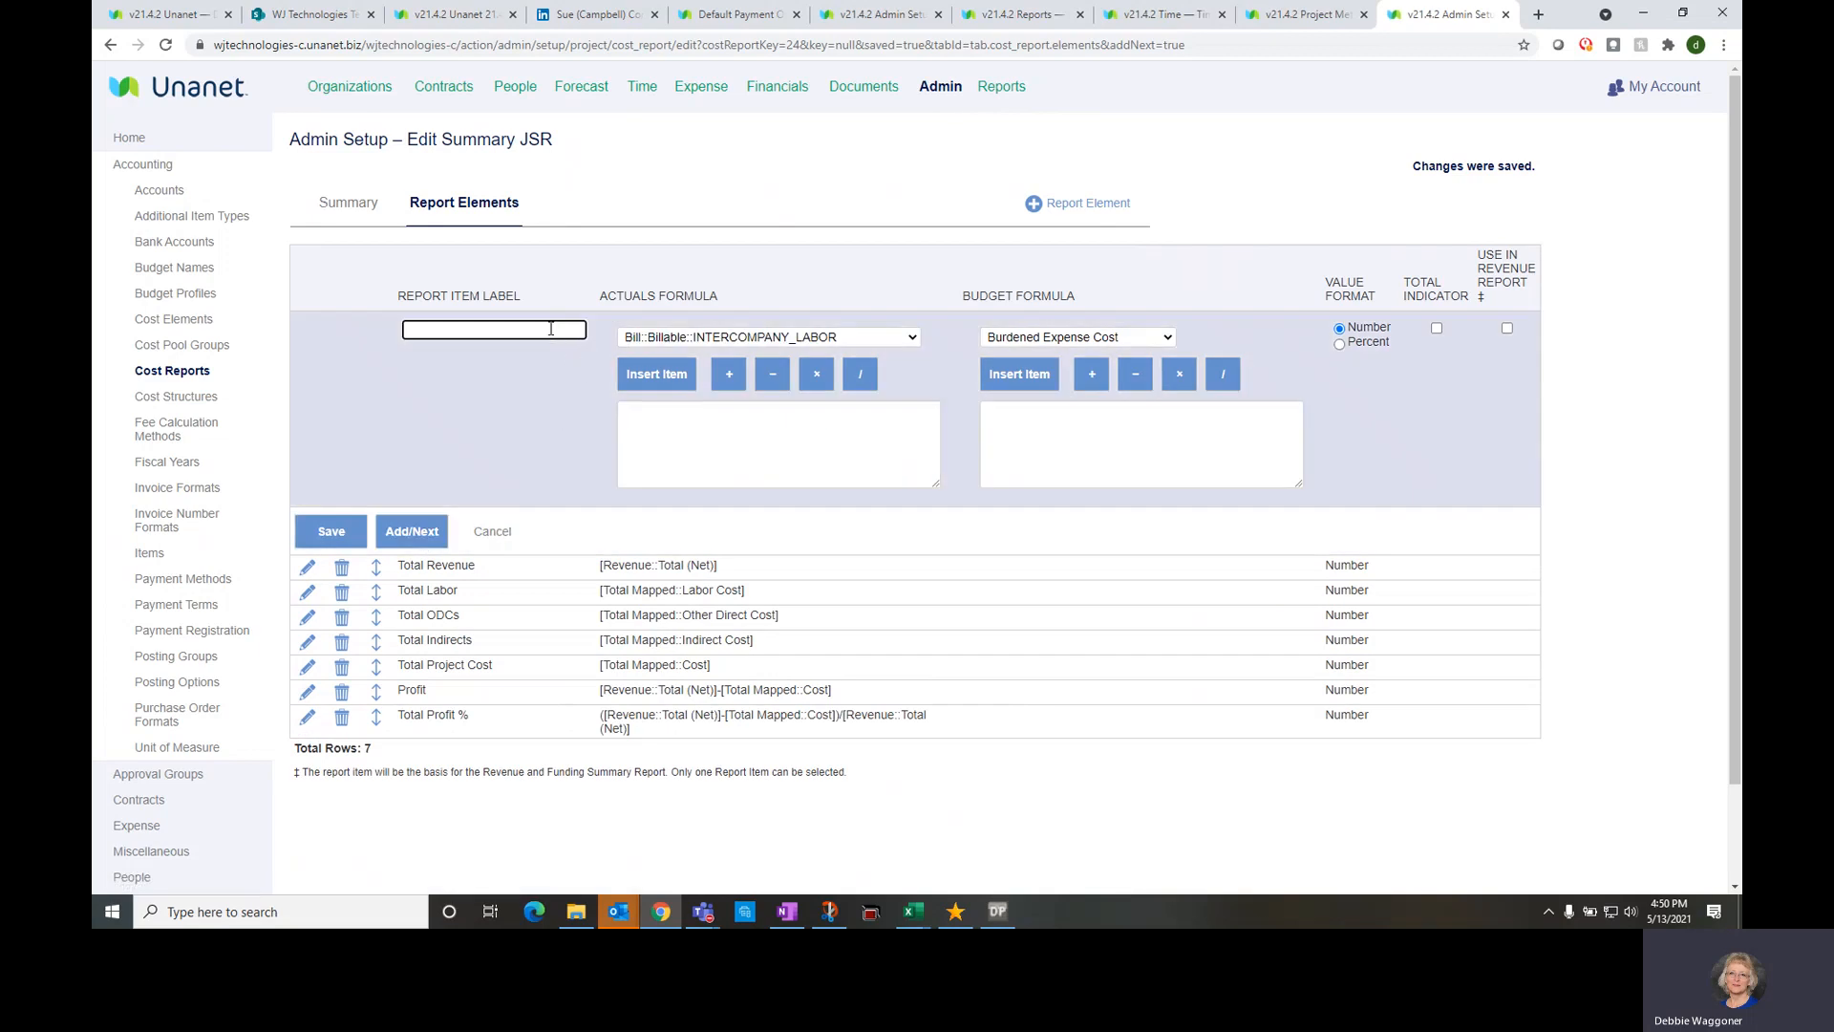
Label the new report element Total Hours and look through the available actuals formula items for the hours entries
text(Total Hours)
click(730, 336)
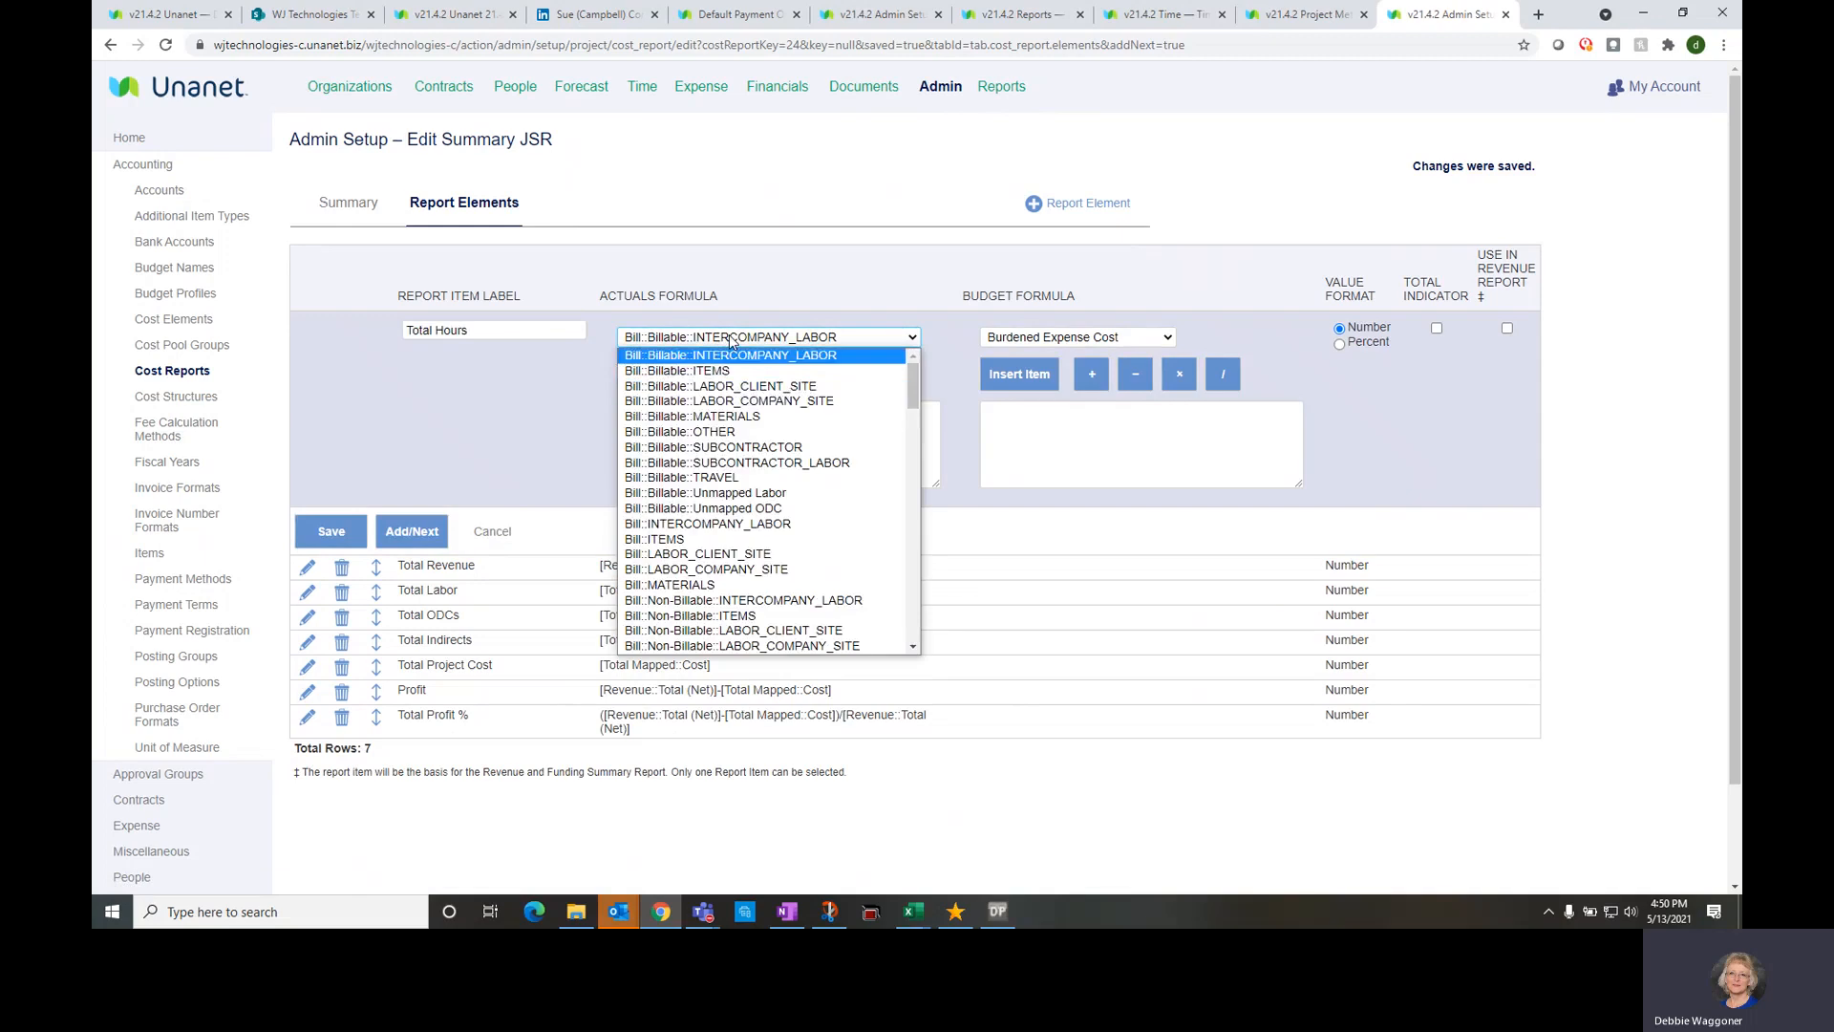
drag(912, 386, 910, 619)
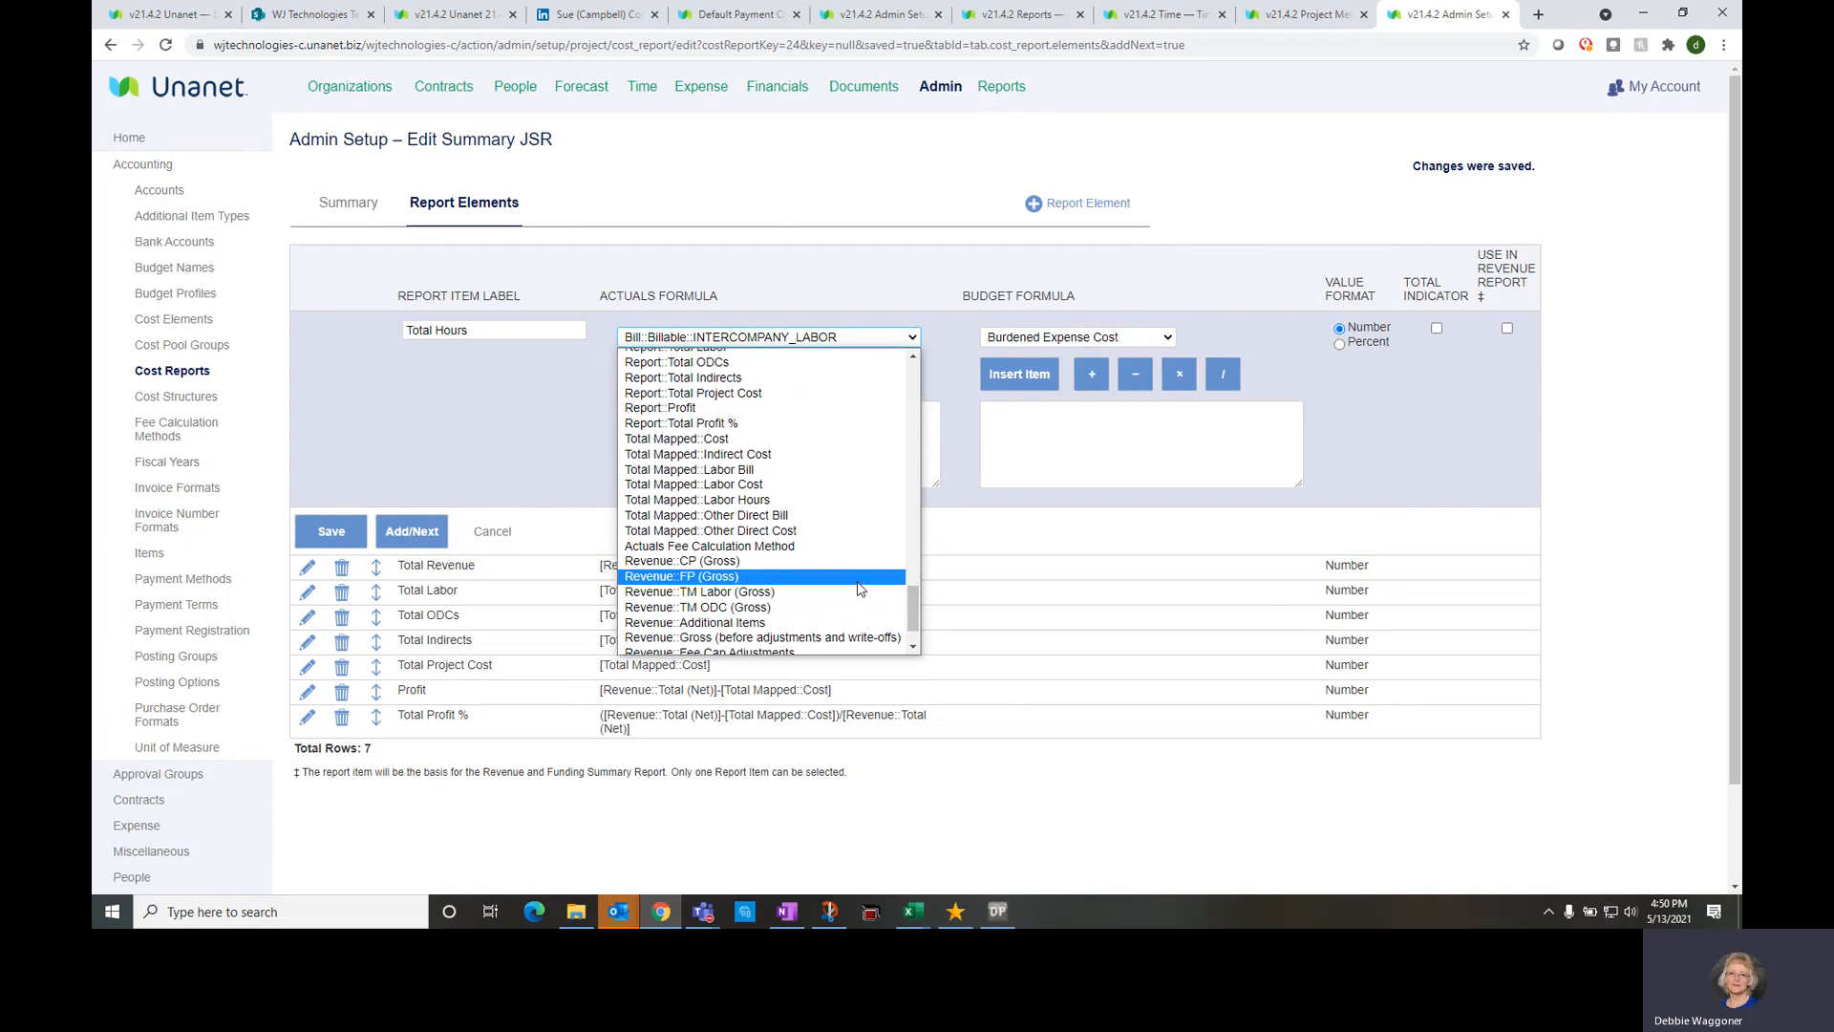
scroll(859, 590, down, 2)
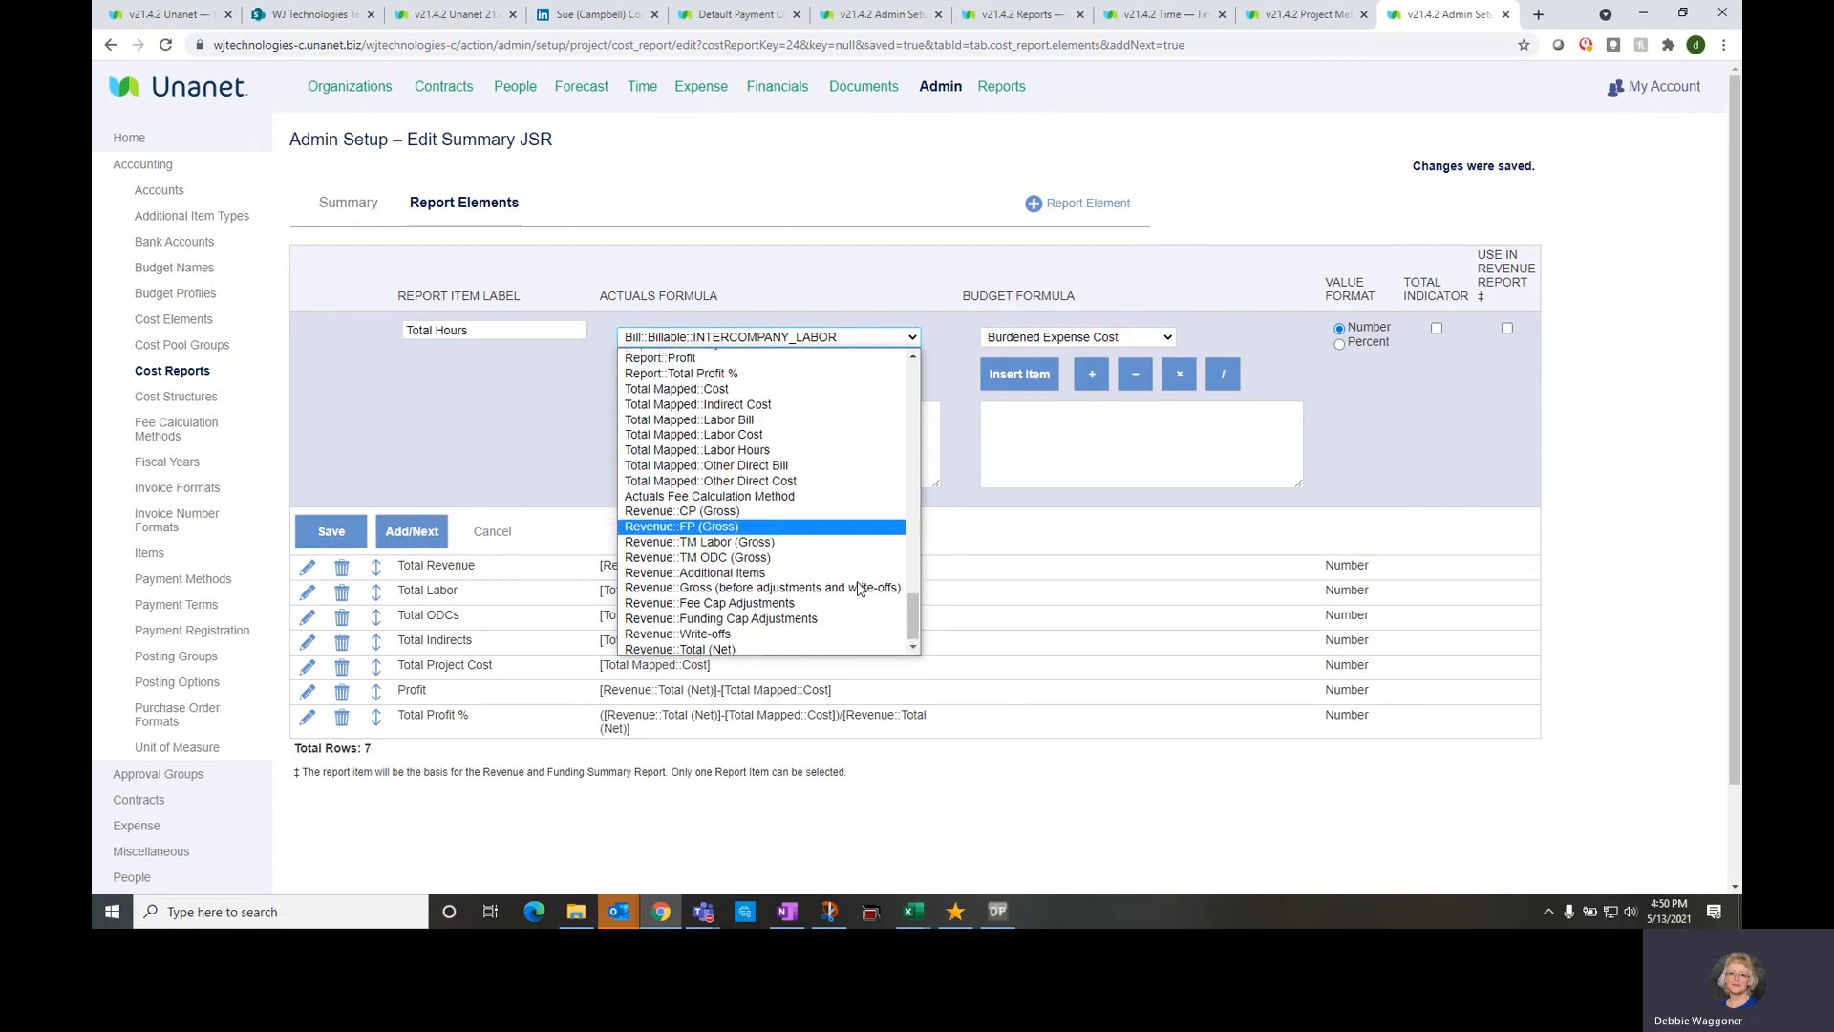
scroll(858, 590, up, 4)
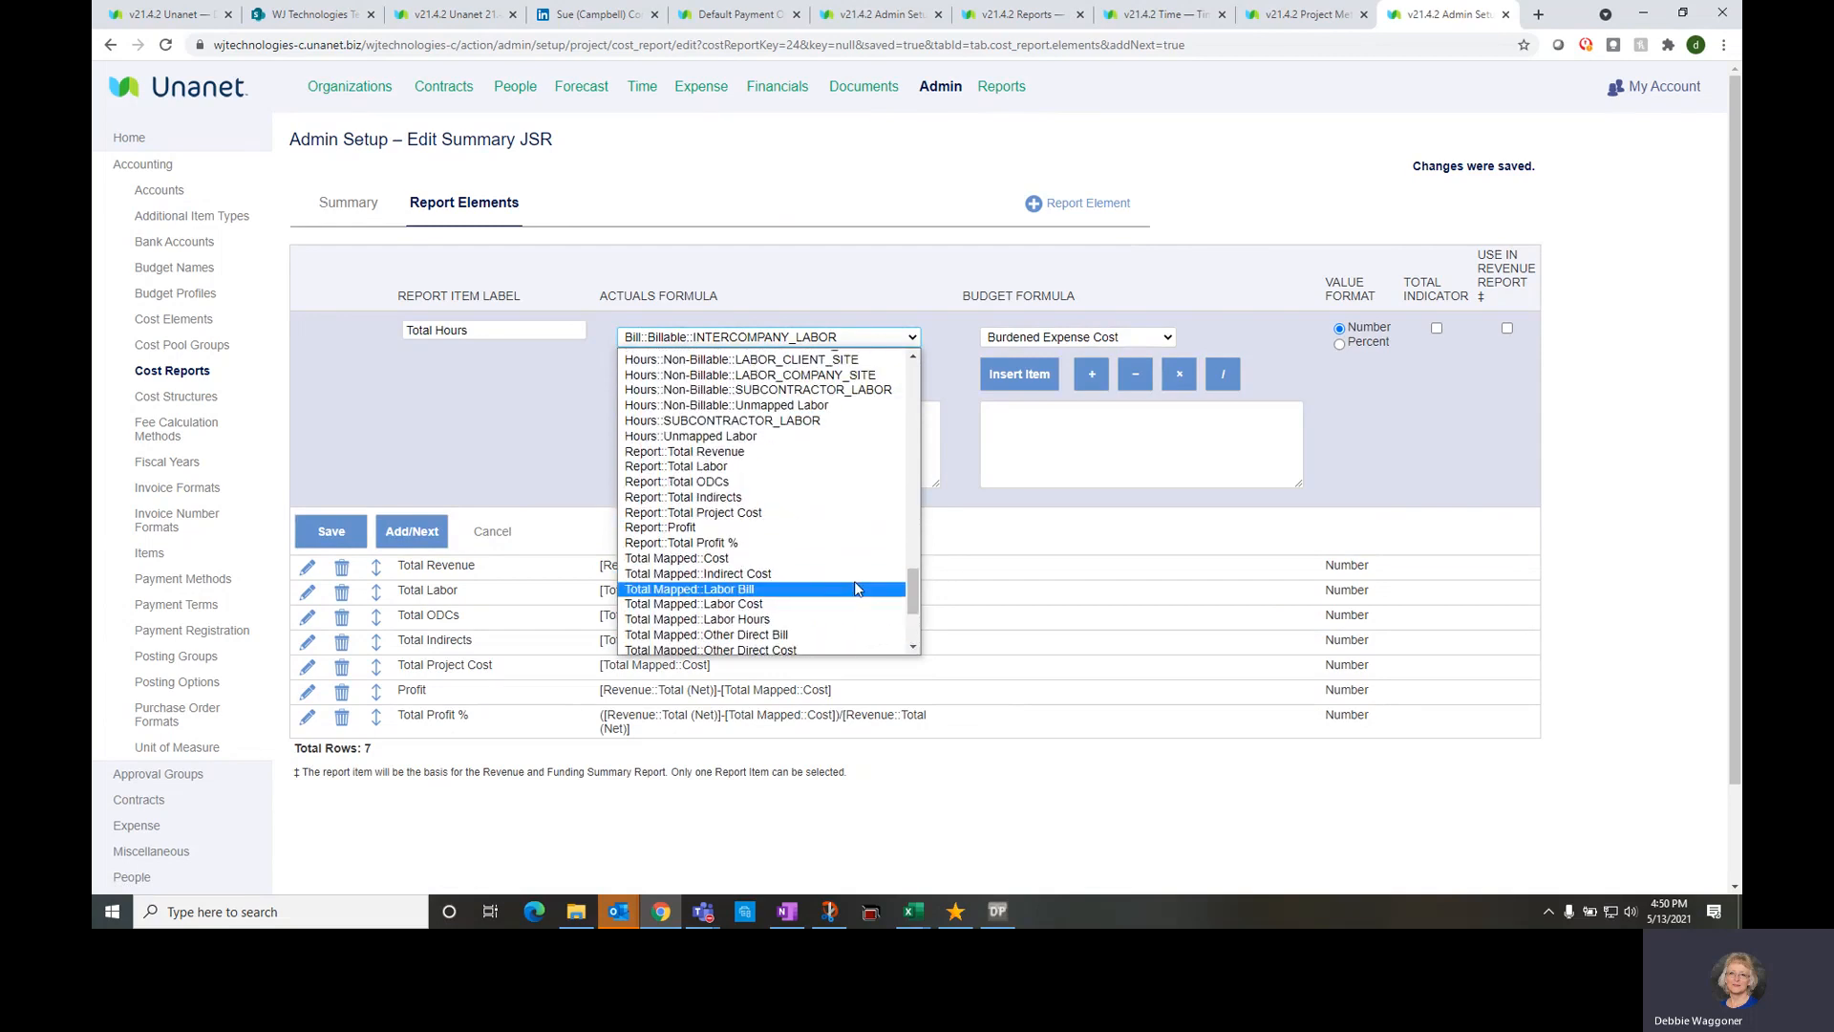
scroll(857, 588, up, 4)
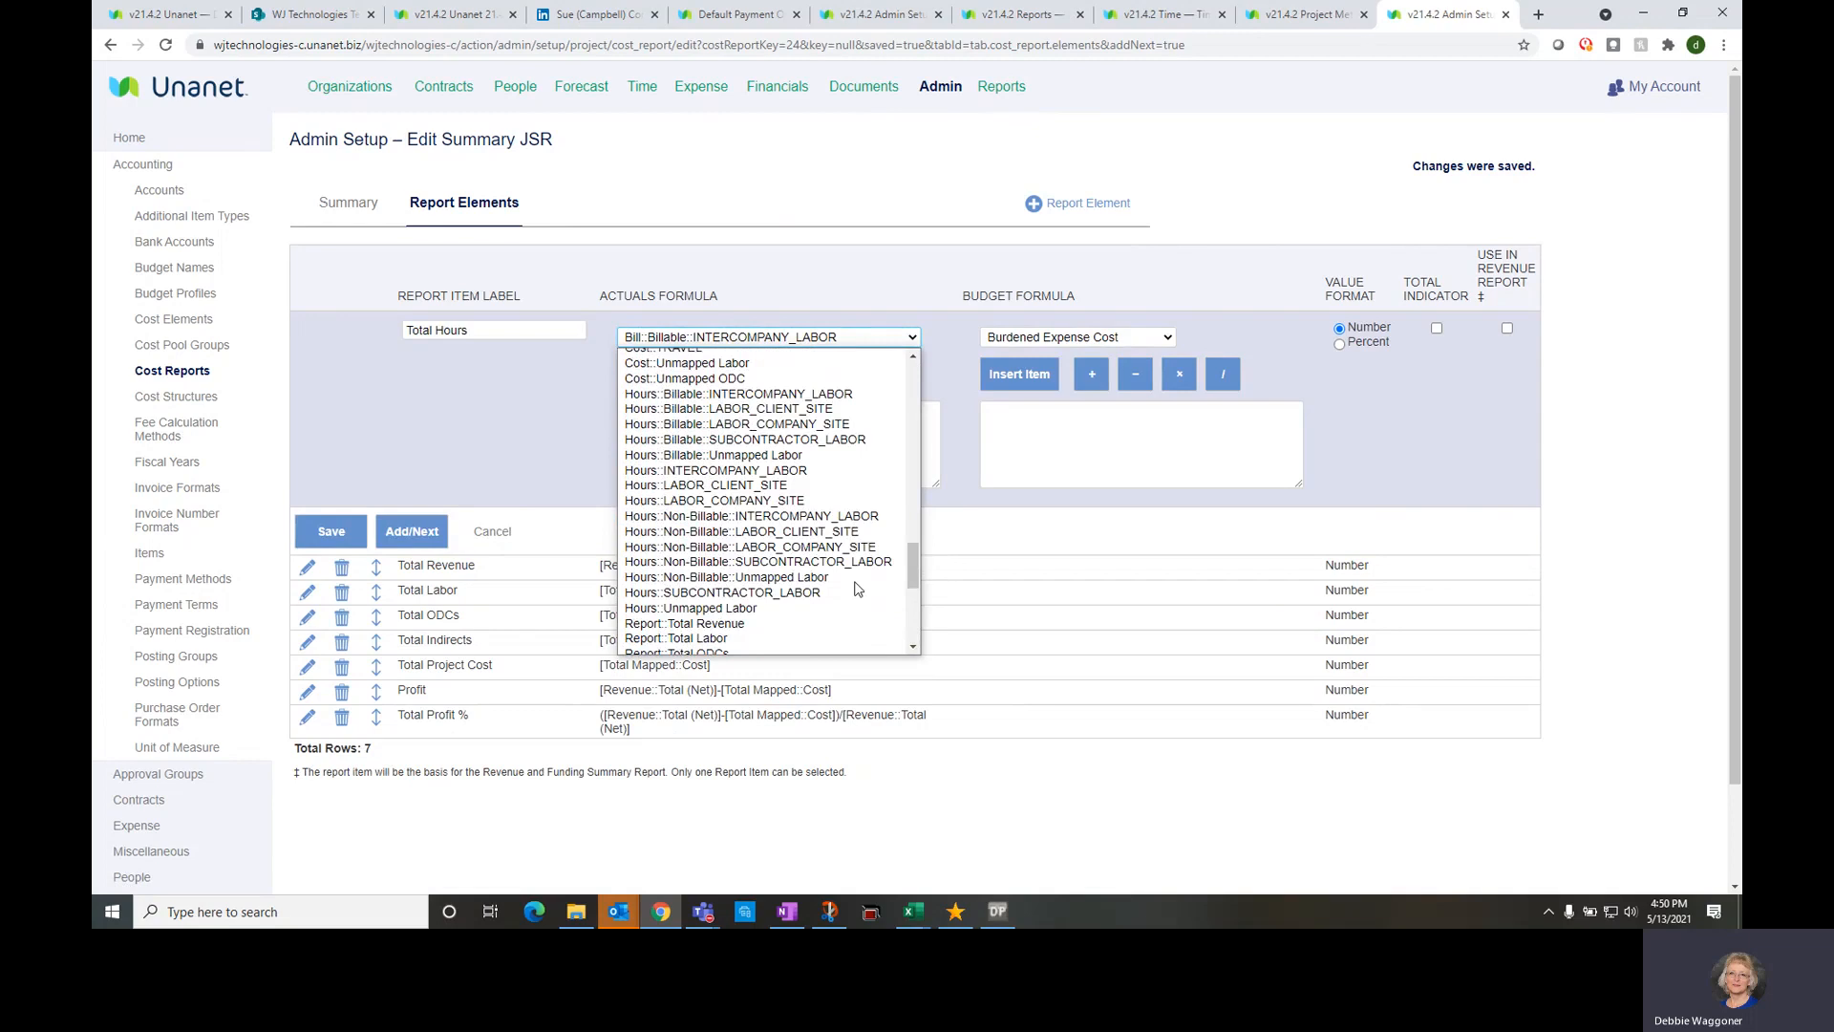
scroll(857, 588, down, 4)
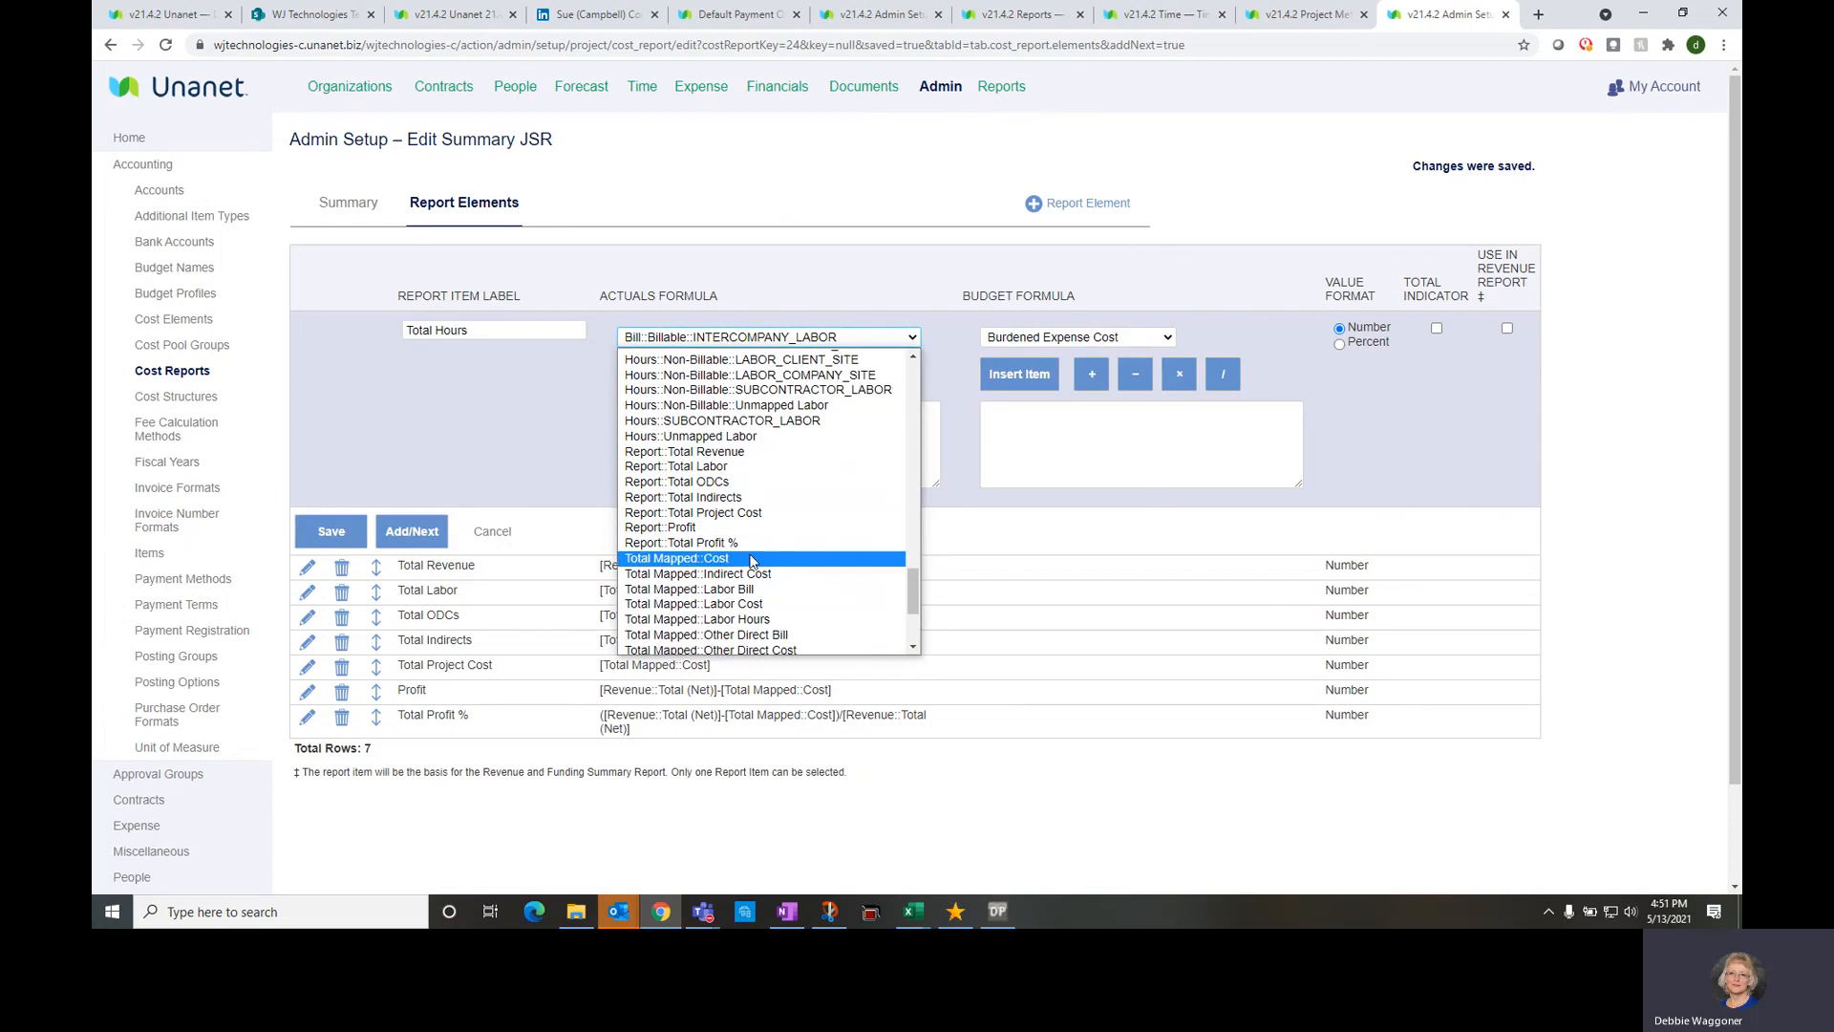
scroll(755, 501, up, 4)
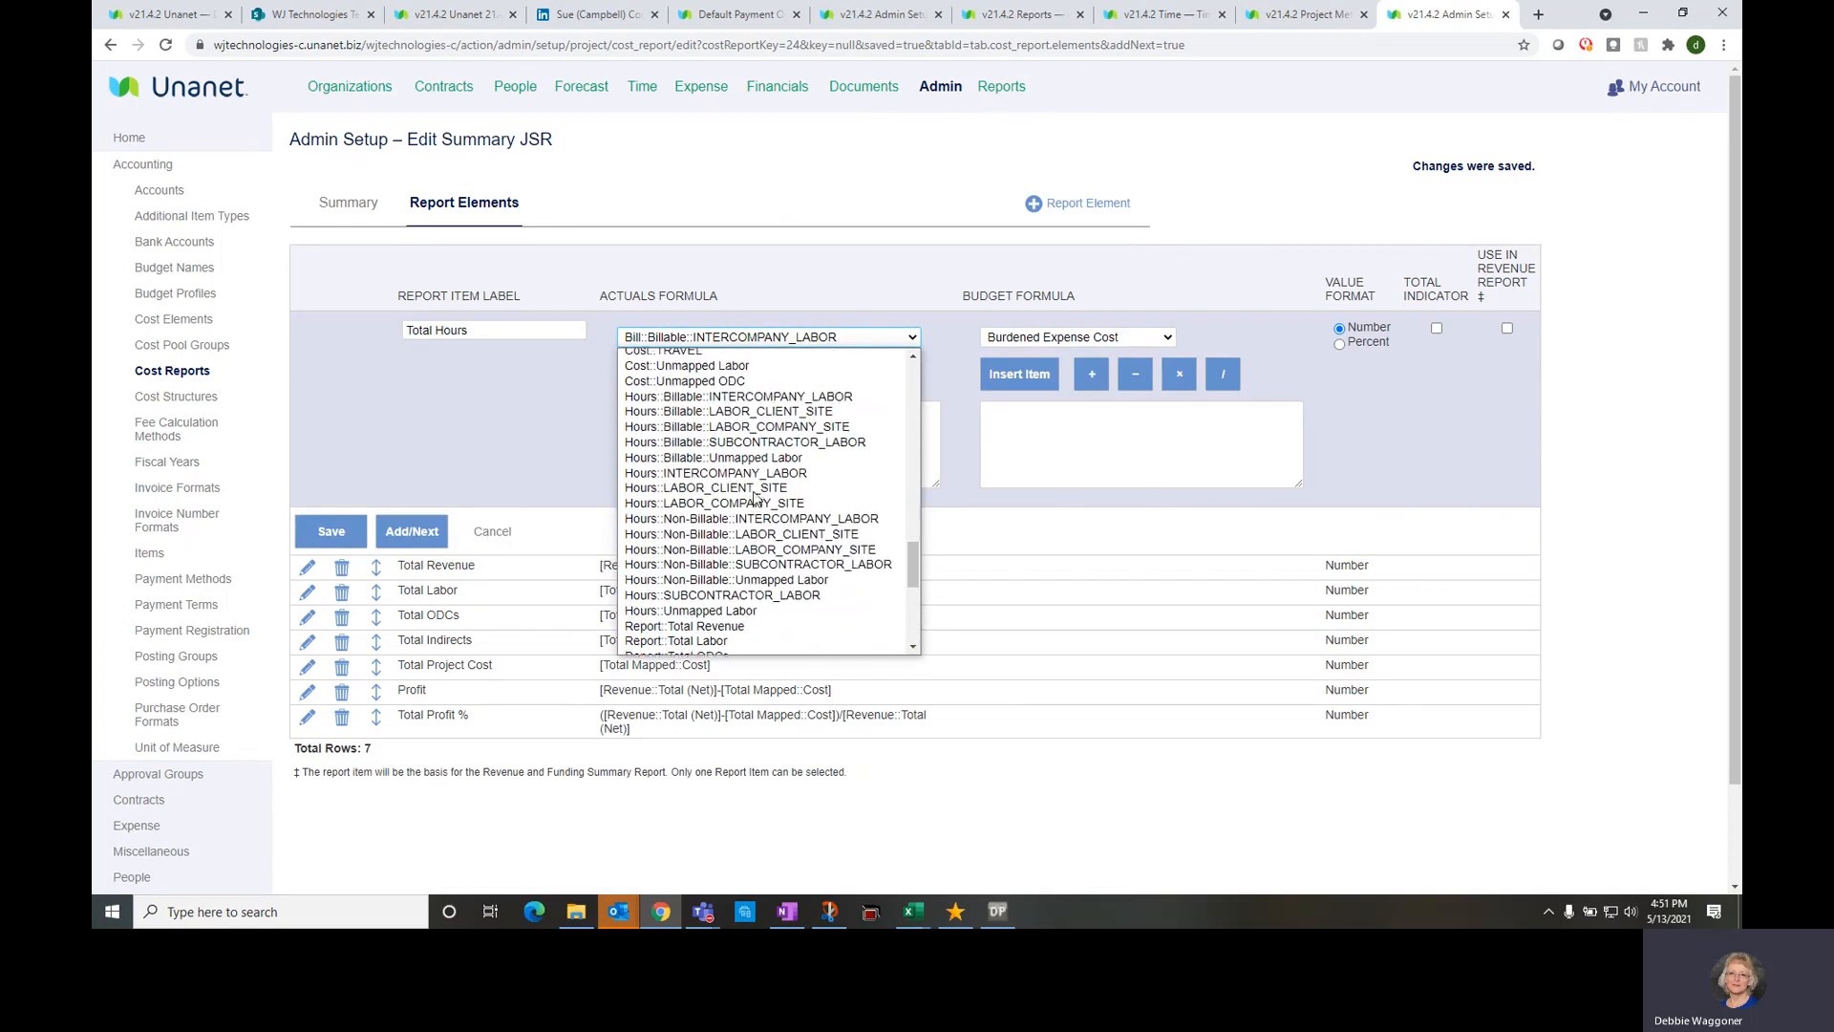
Set the actuals formula of the Total Hours report item to [Total Mapped::Labor Hours] and save the item
scroll(754, 497, up, 2)
scroll(755, 496, down, 2)
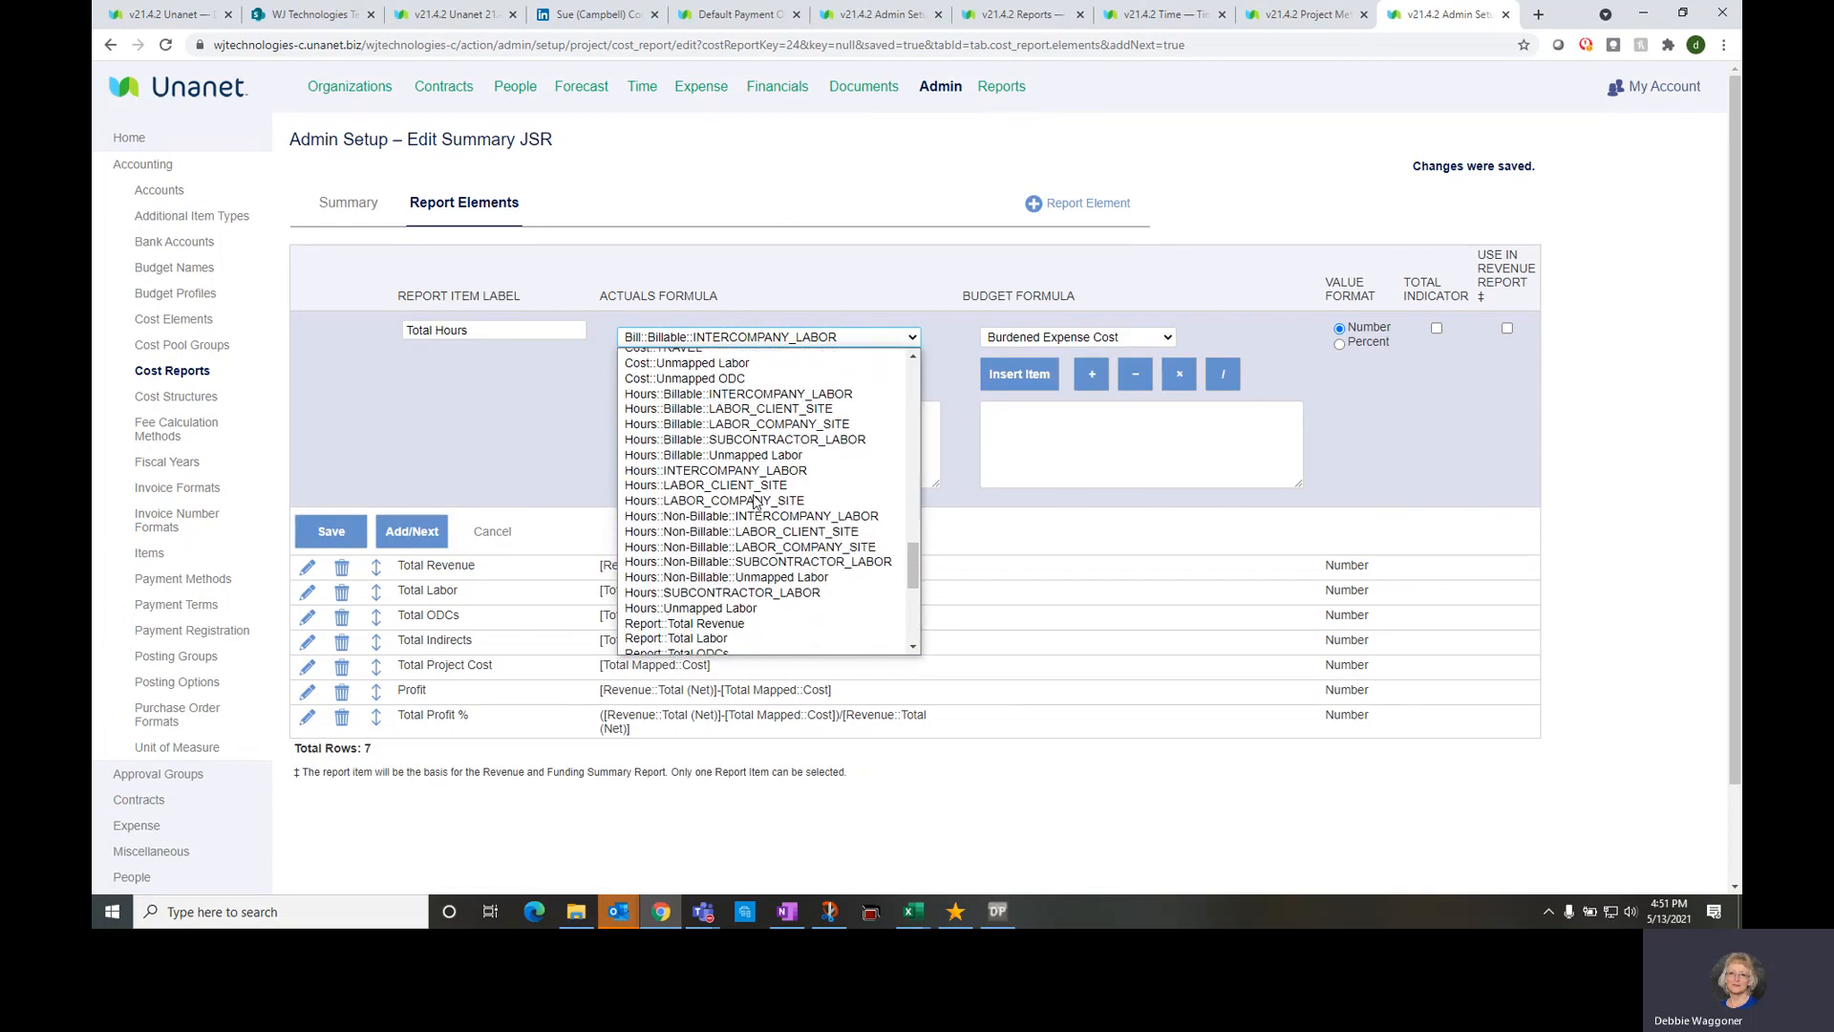
scroll(754, 502, down, 4)
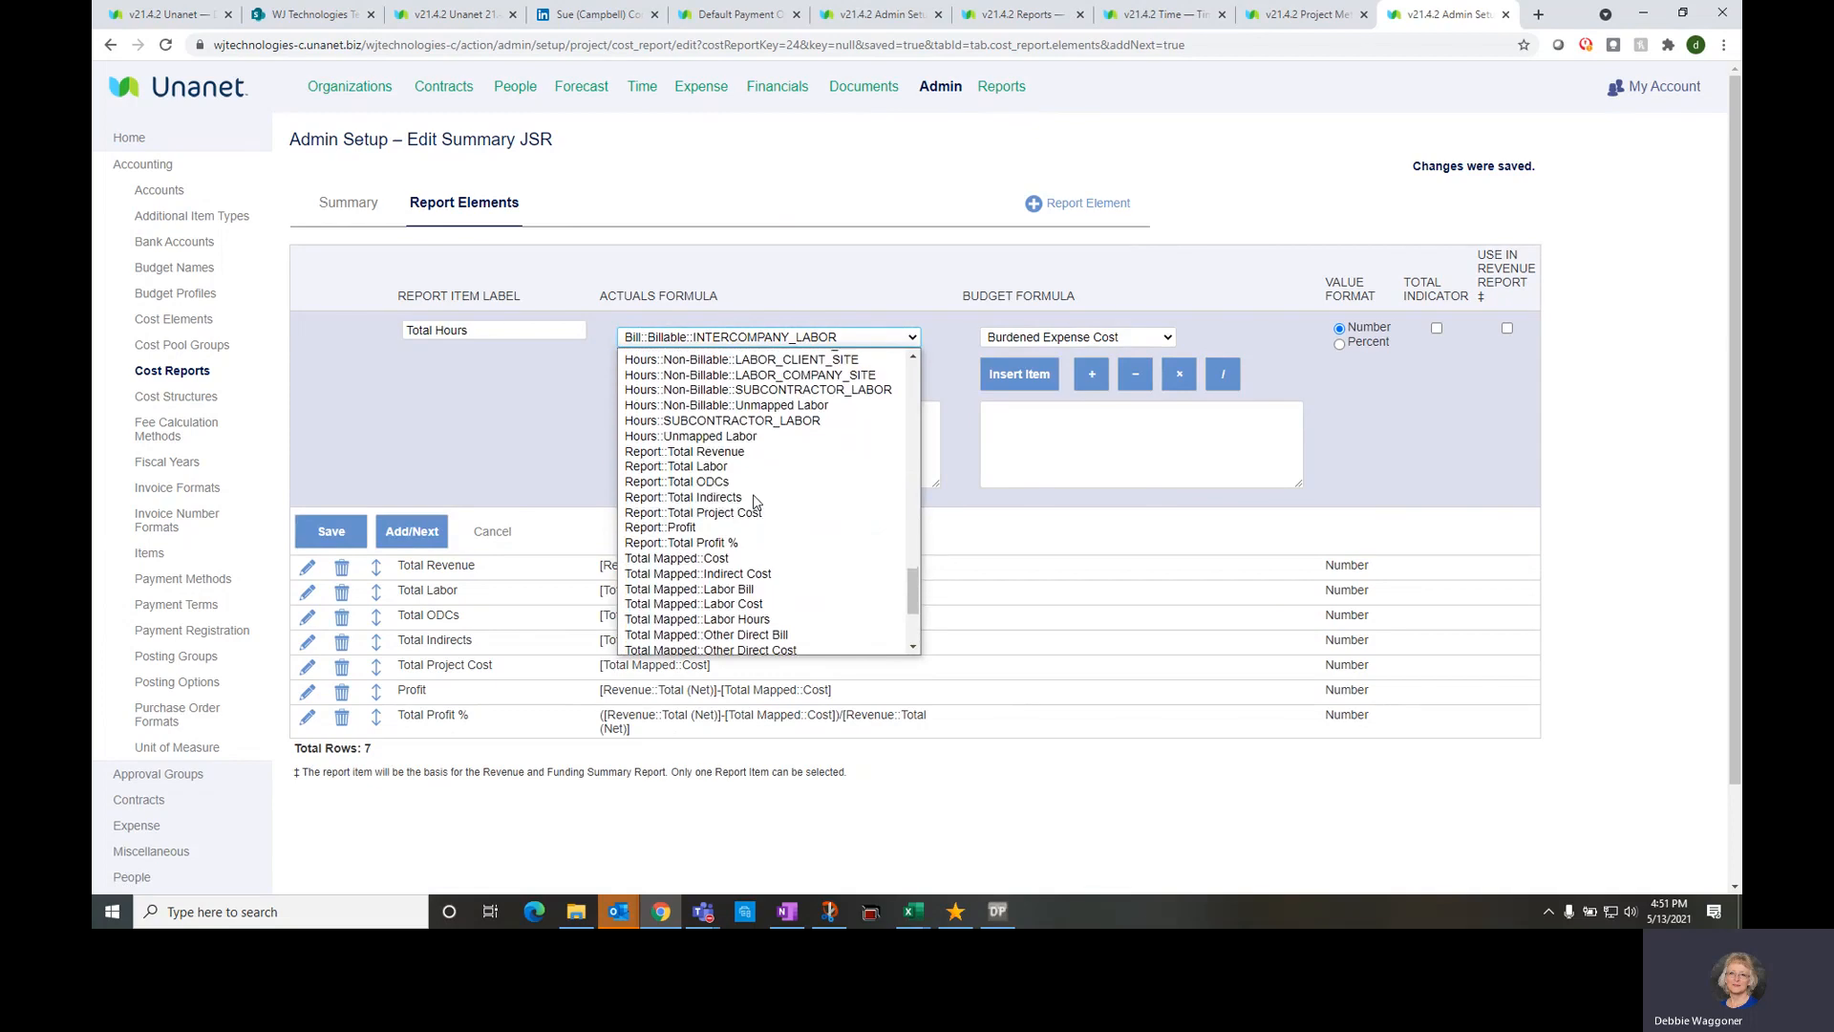
scroll(761, 523, down, 4)
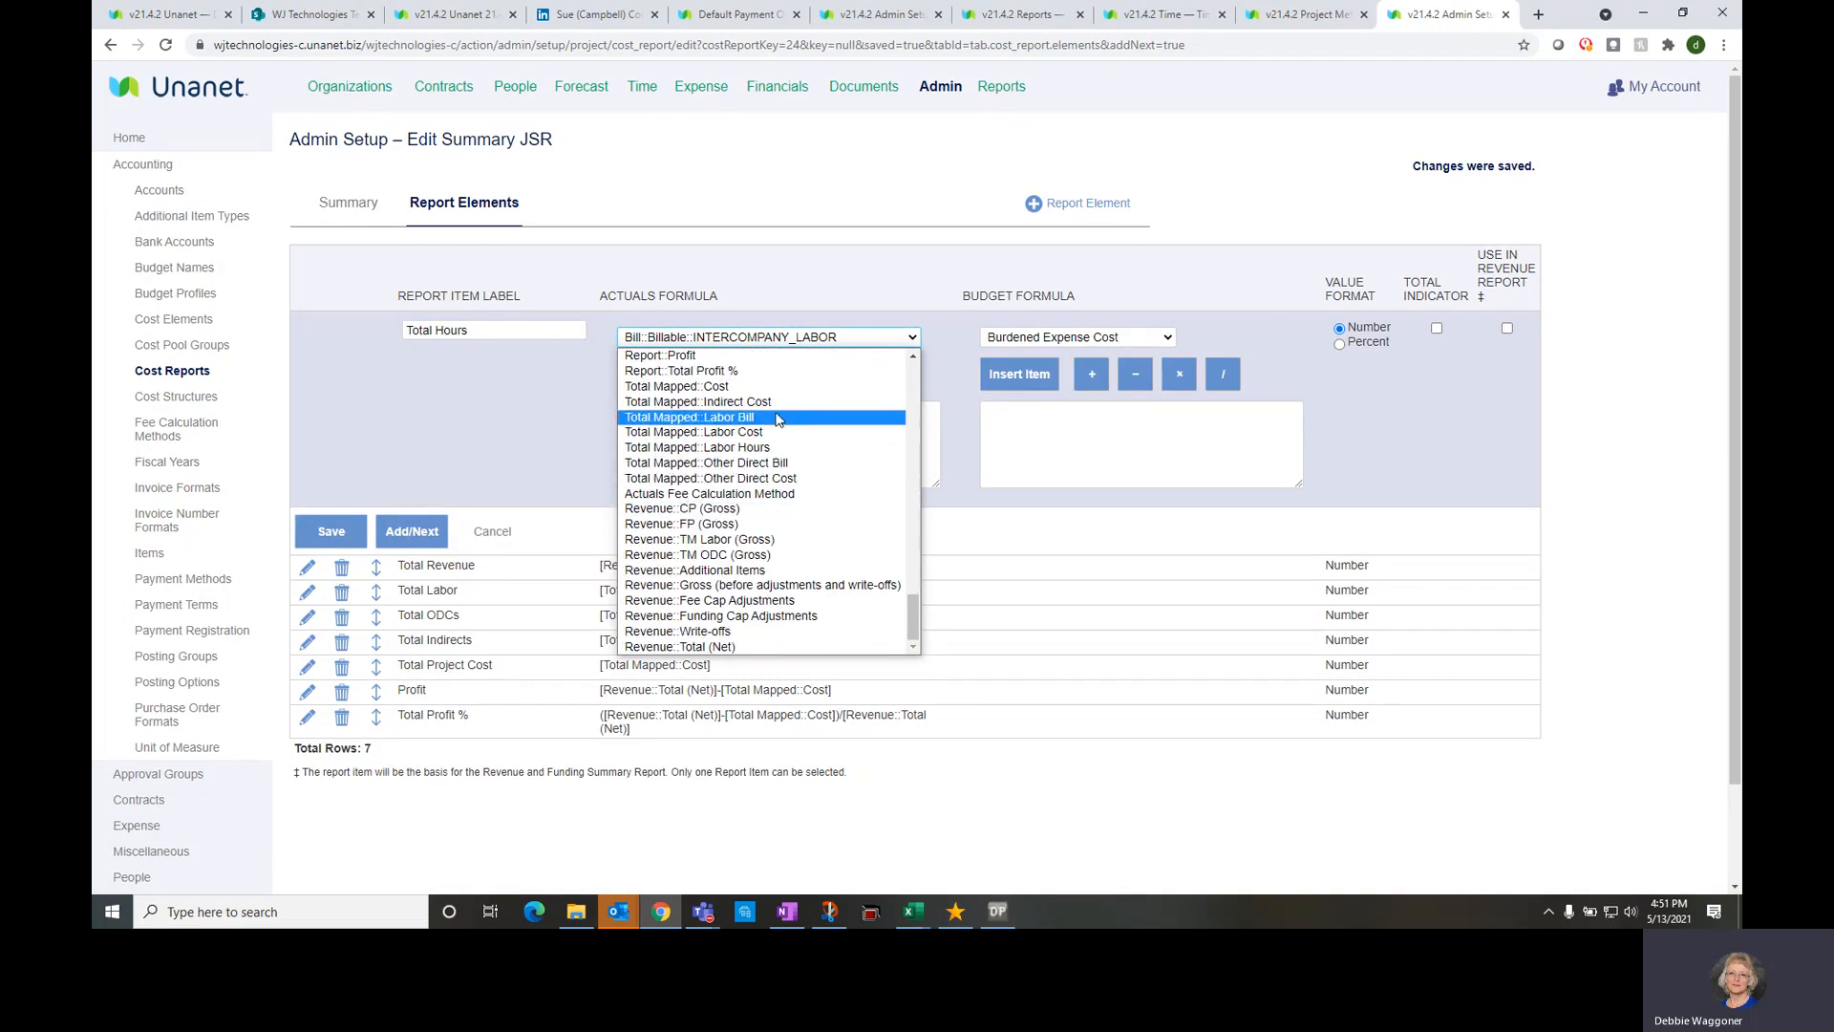
scroll(778, 478, up, 7)
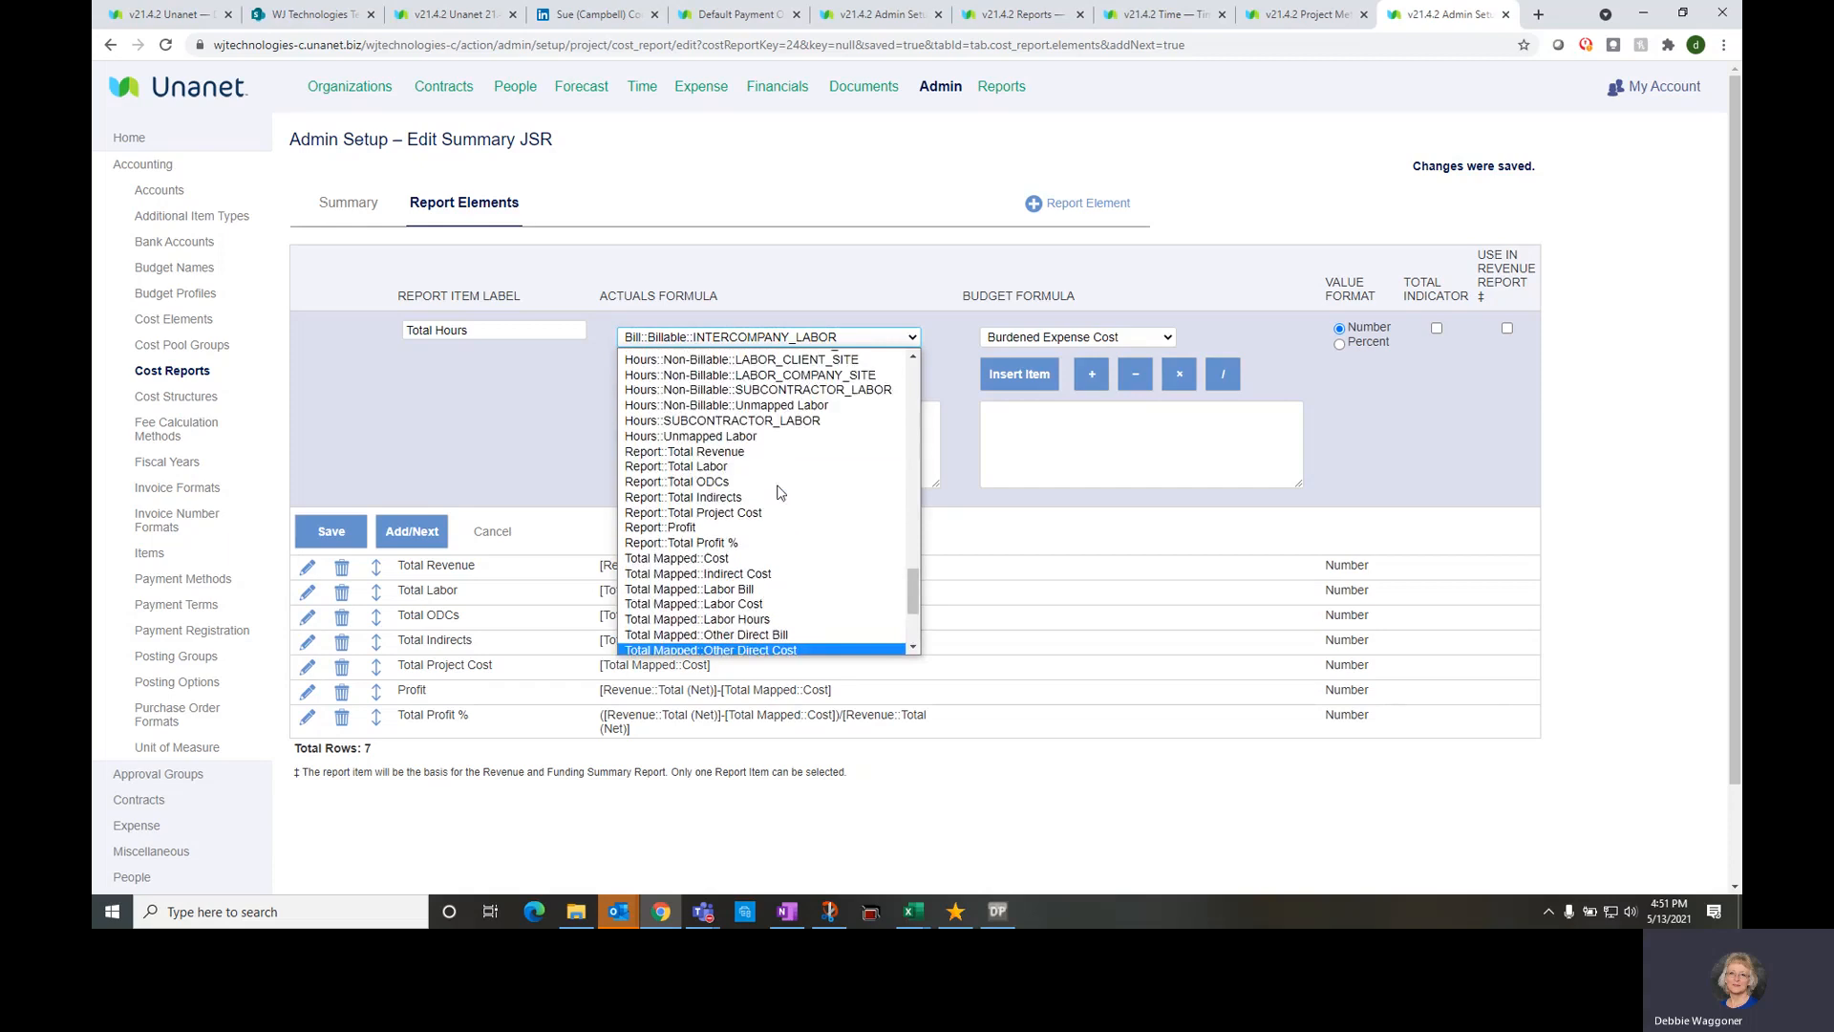
scroll(779, 492, up, 1)
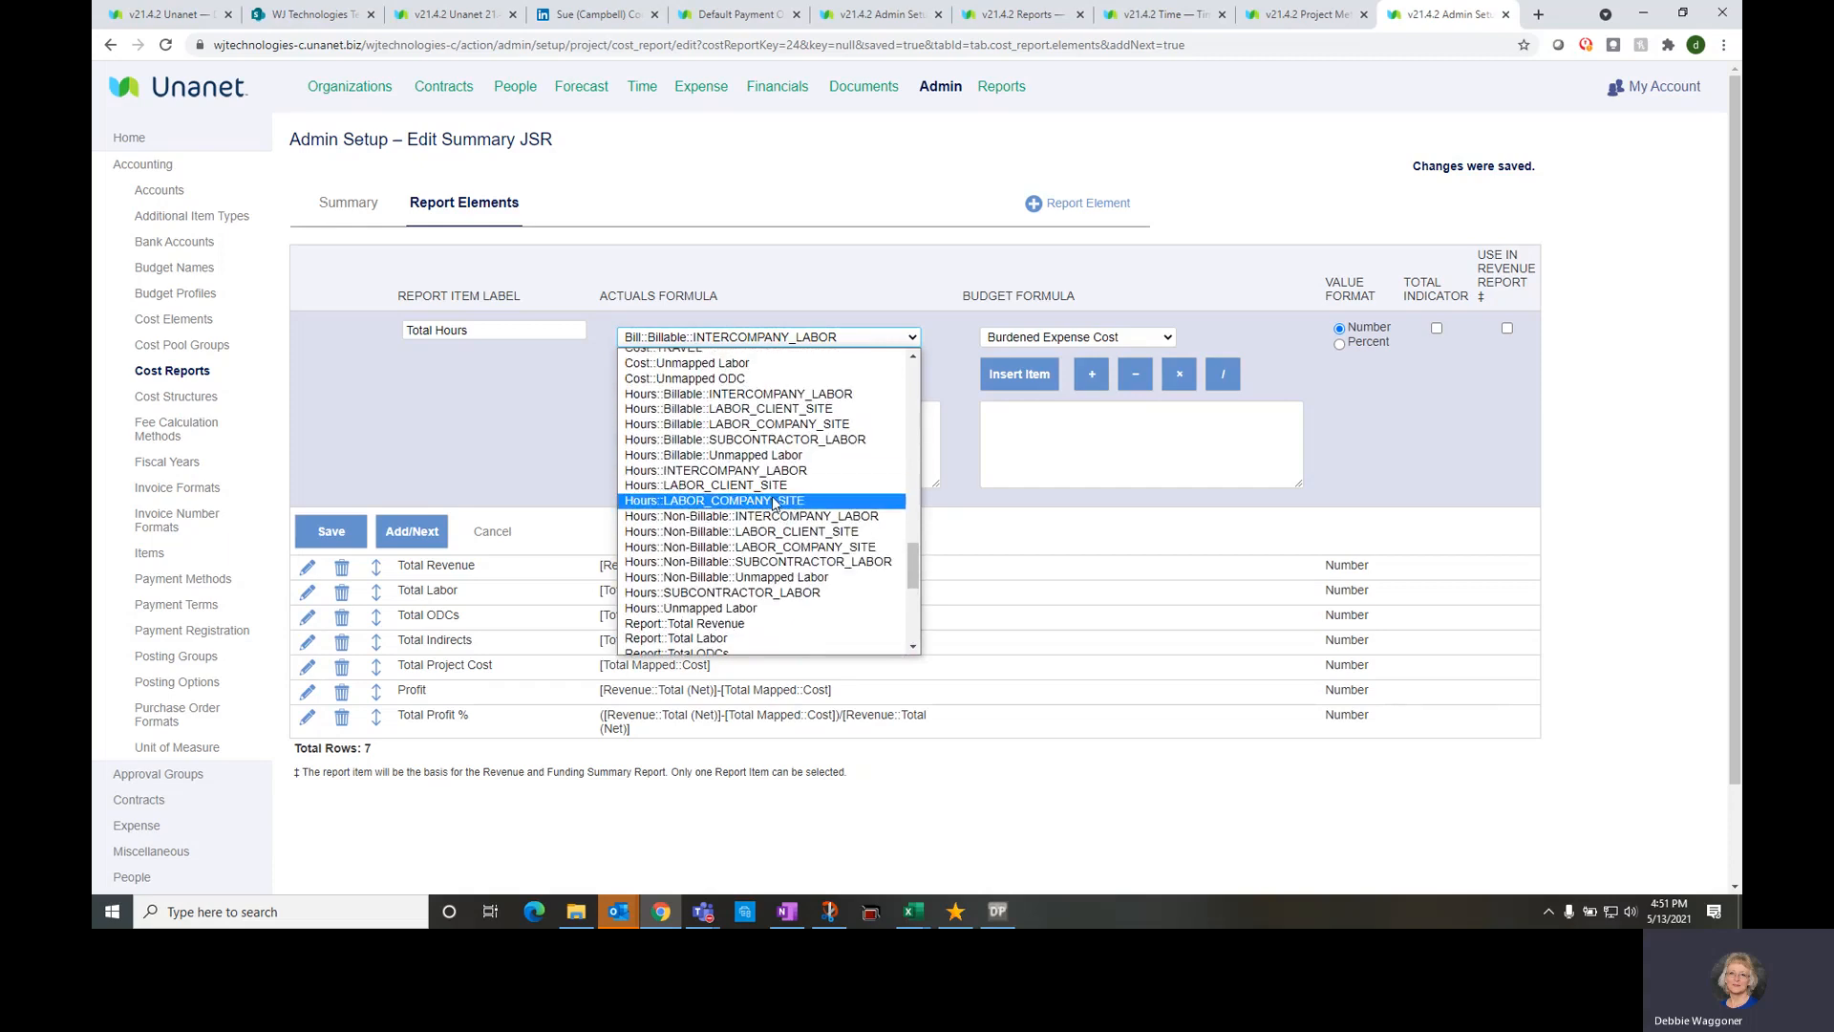
scroll(773, 504, up, 4)
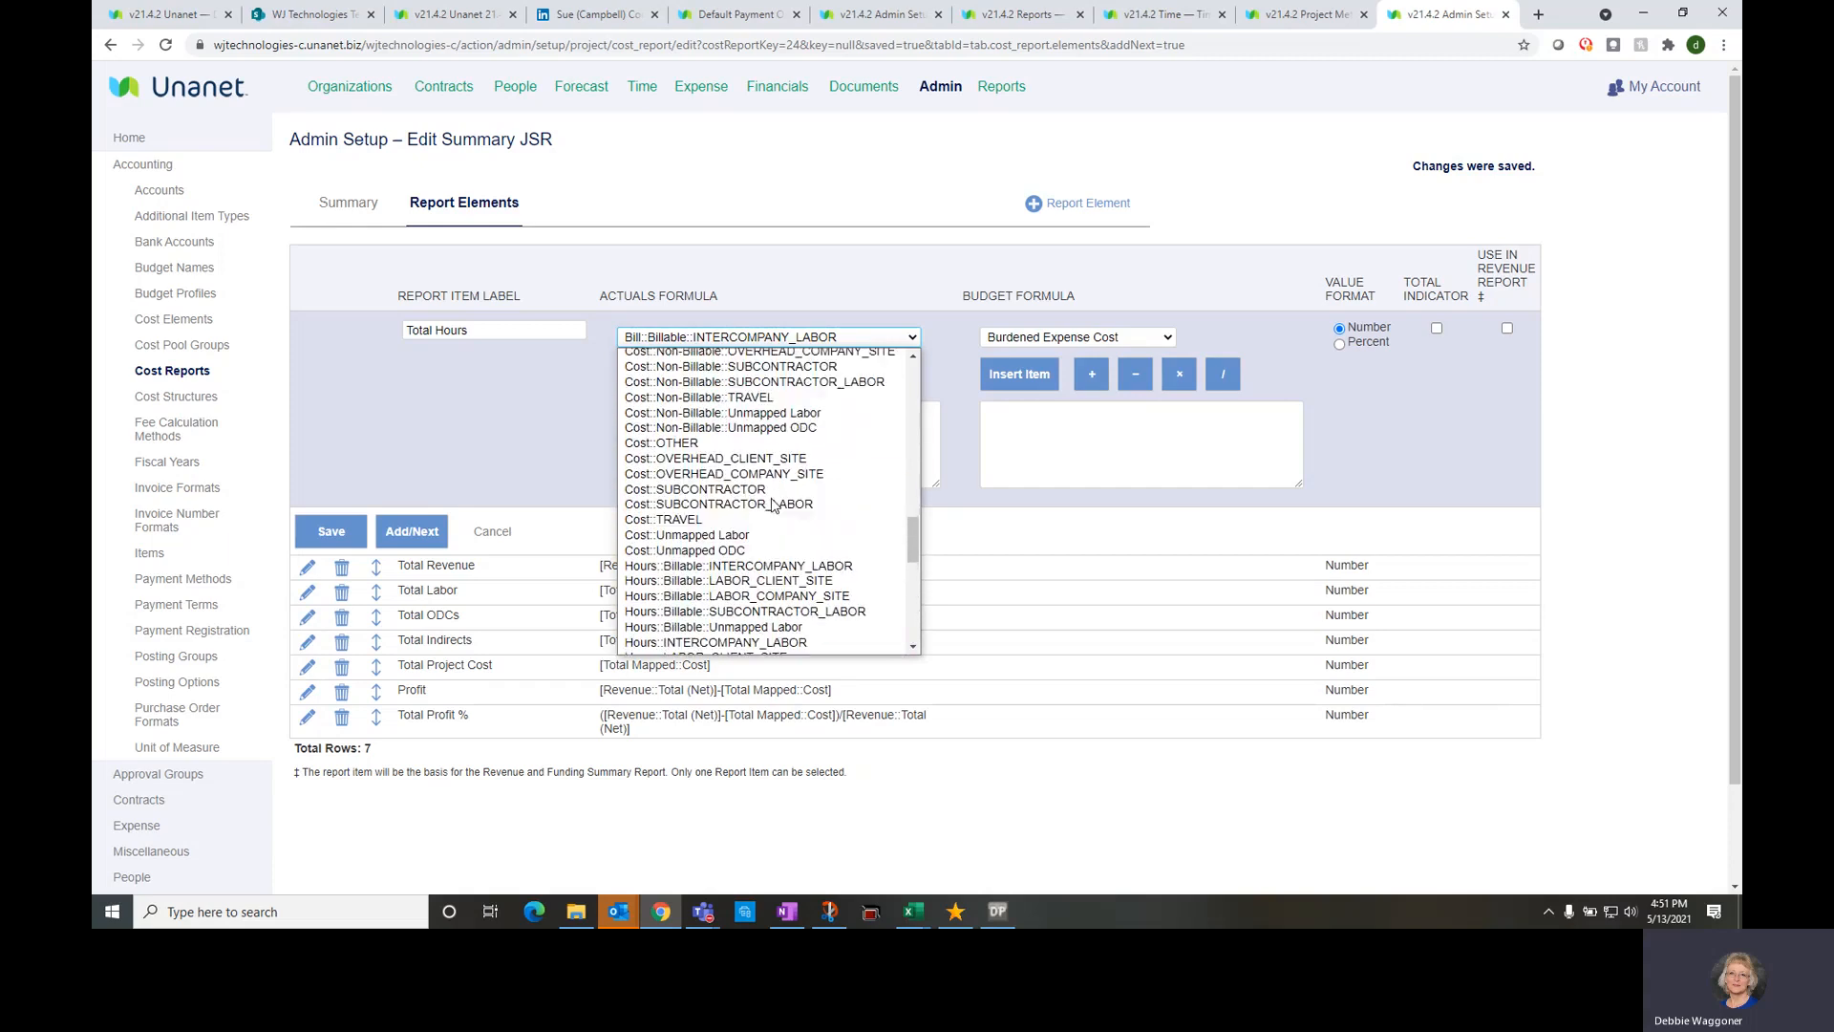
scroll(774, 504, up, 10)
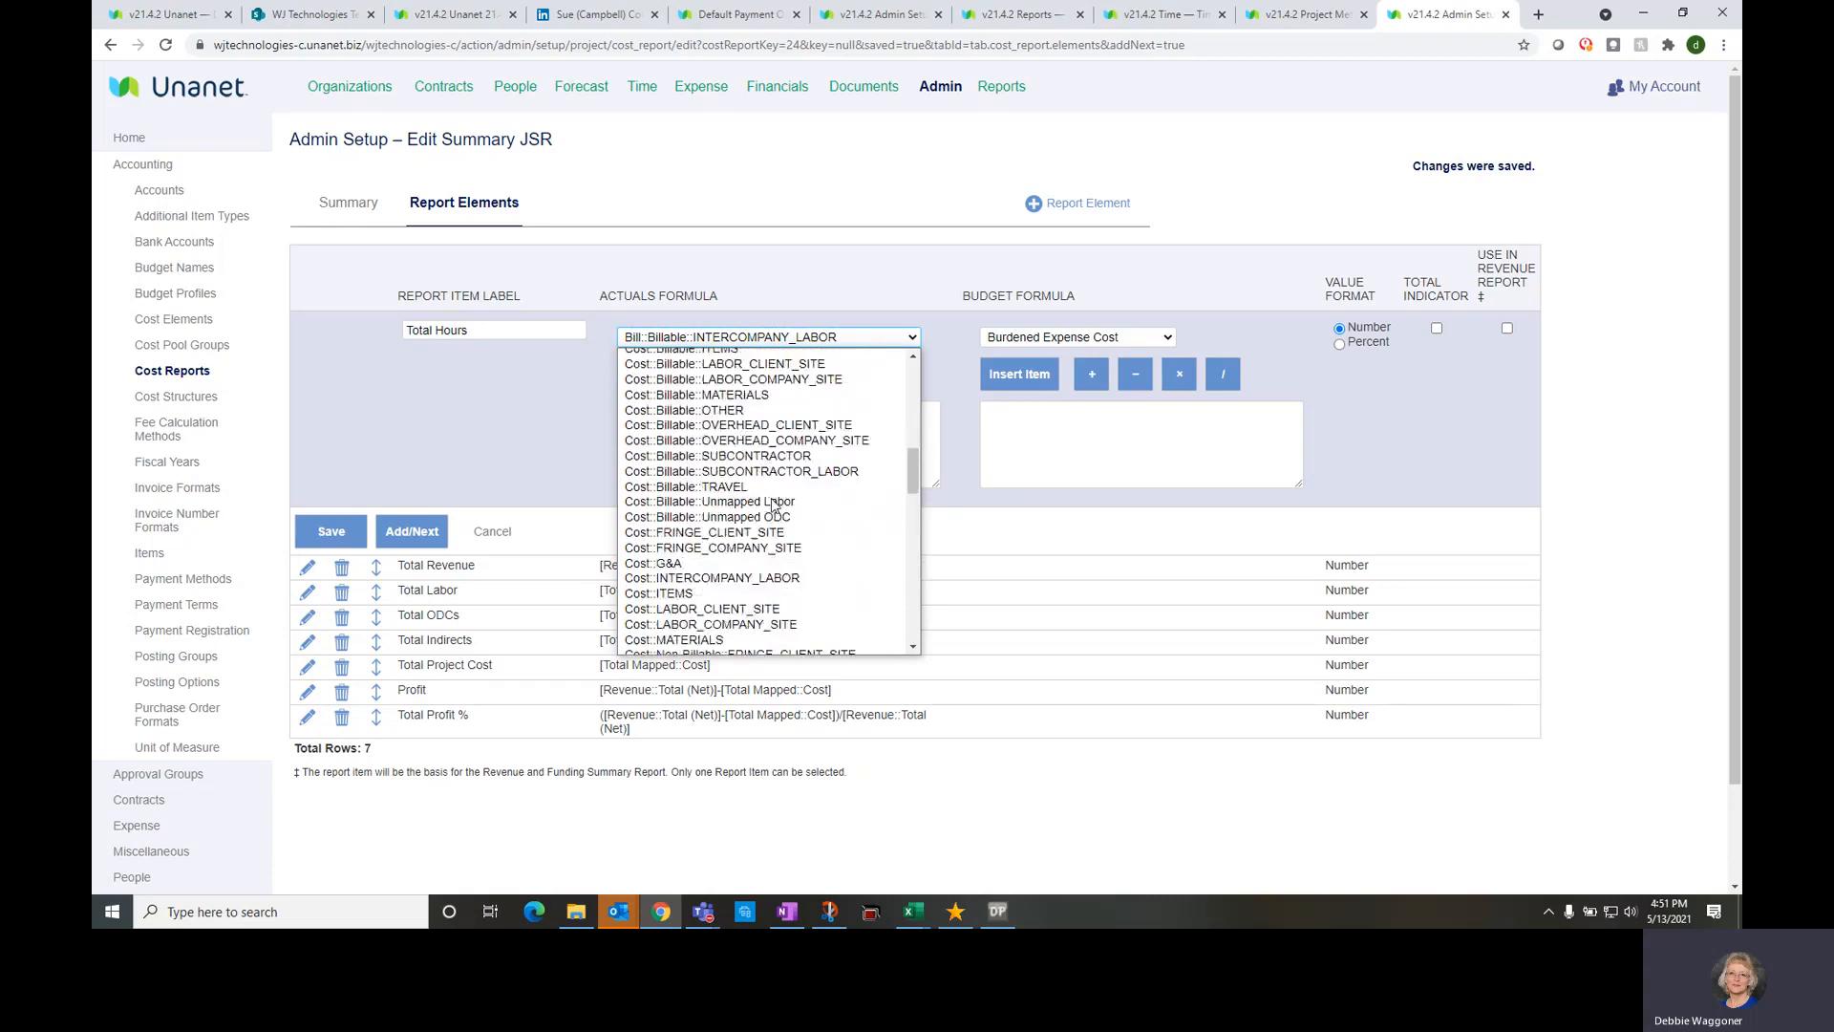
scroll(773, 504, down, 19)
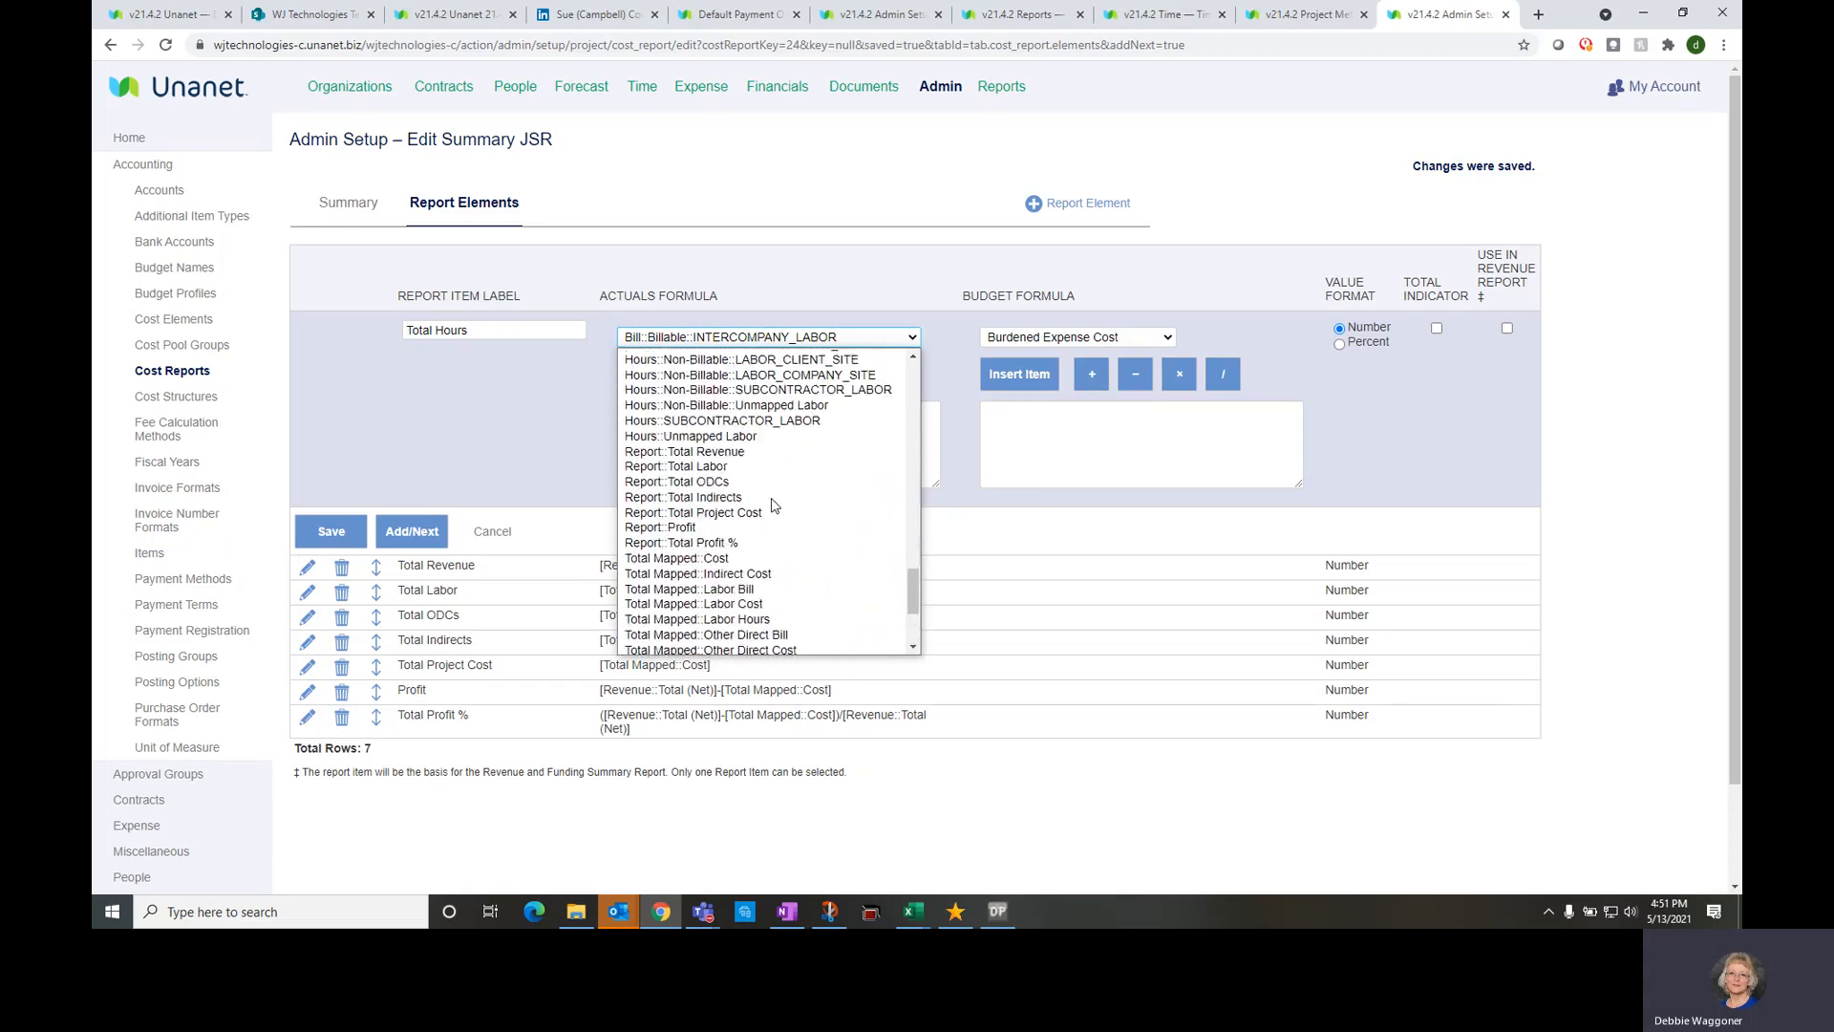
scroll(774, 504, down, 4)
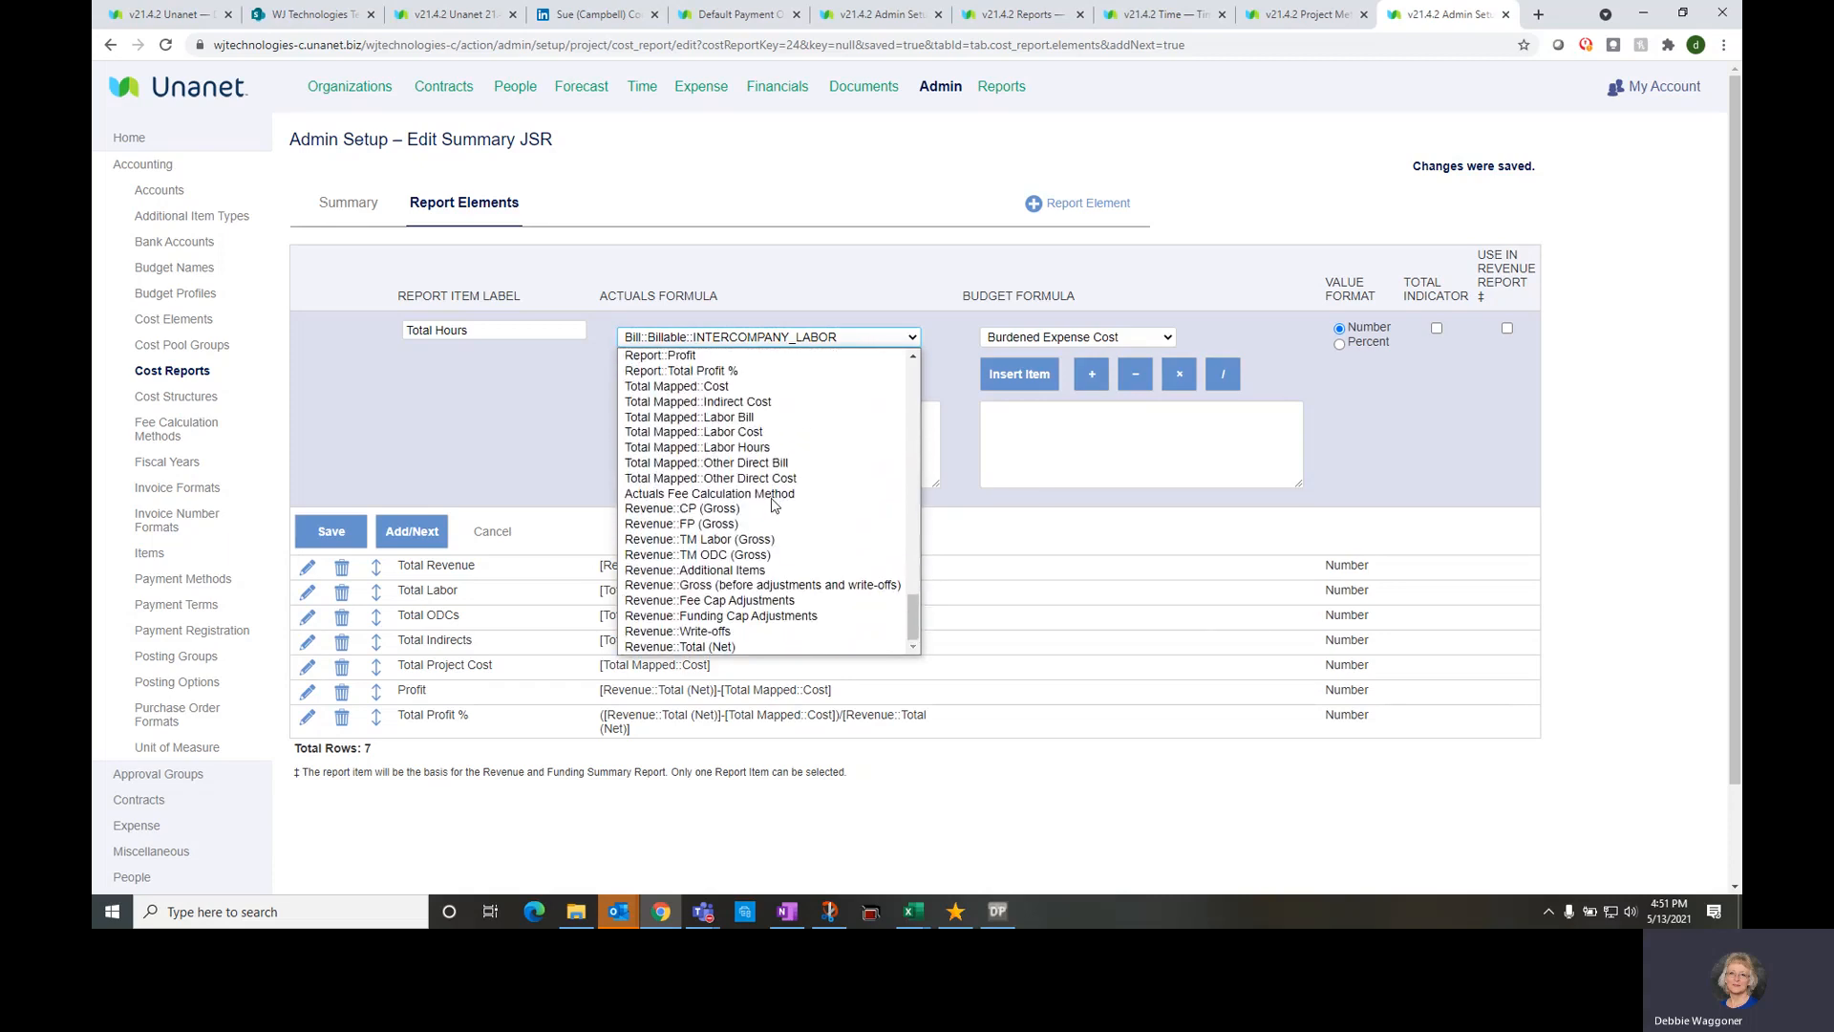
click(700, 448)
click(656, 373)
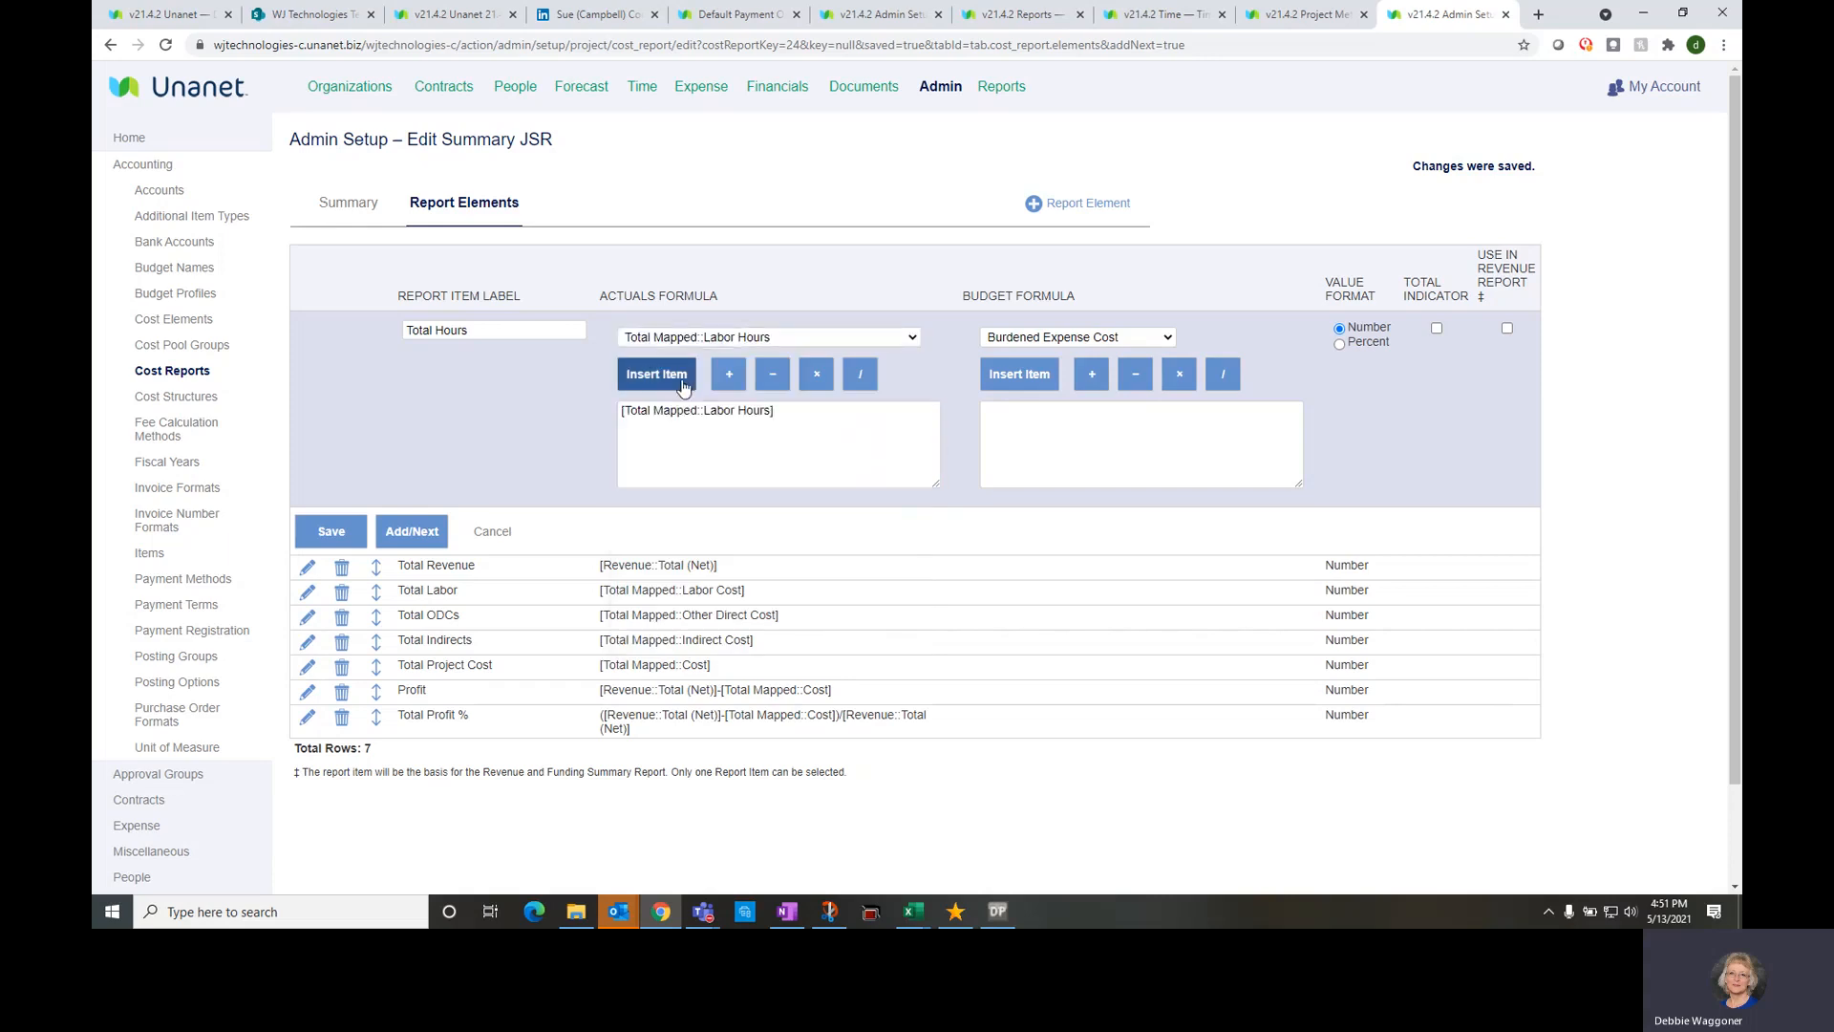
click(346, 532)
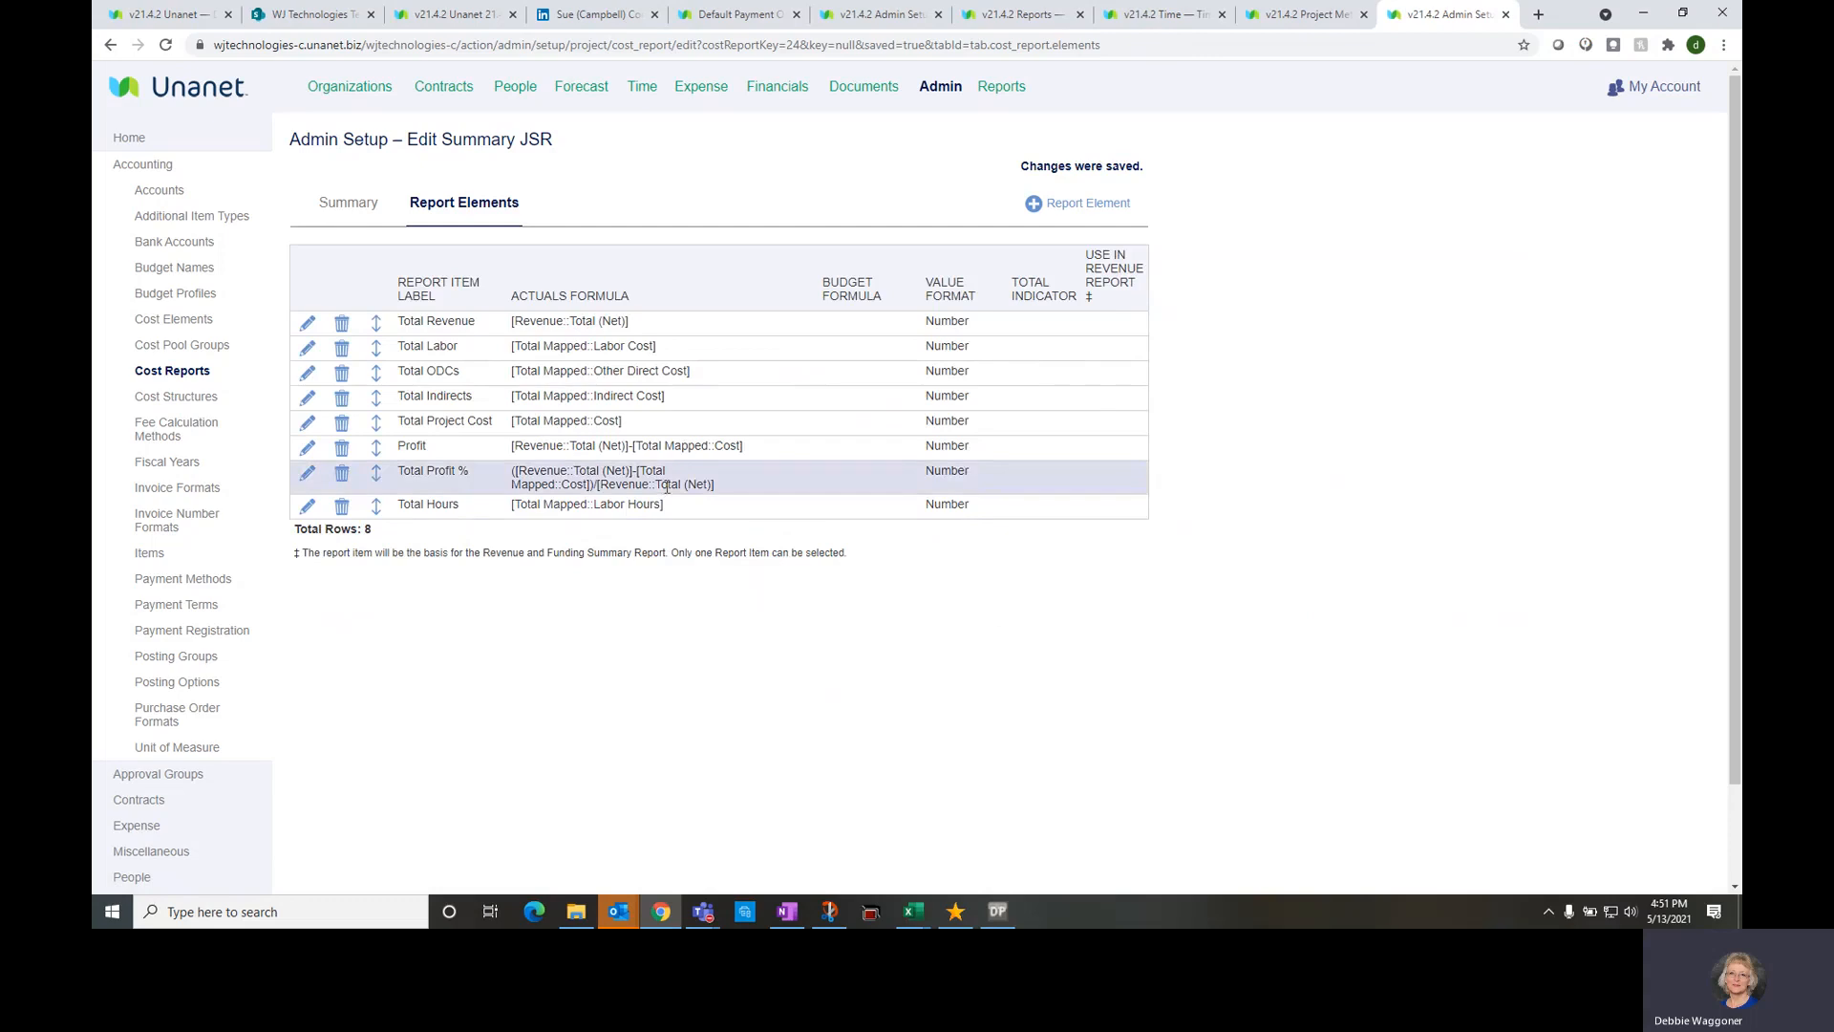
Open the Project Cost Summary (JSR) report criteria and choose Project Profit as the cost report
click(1002, 88)
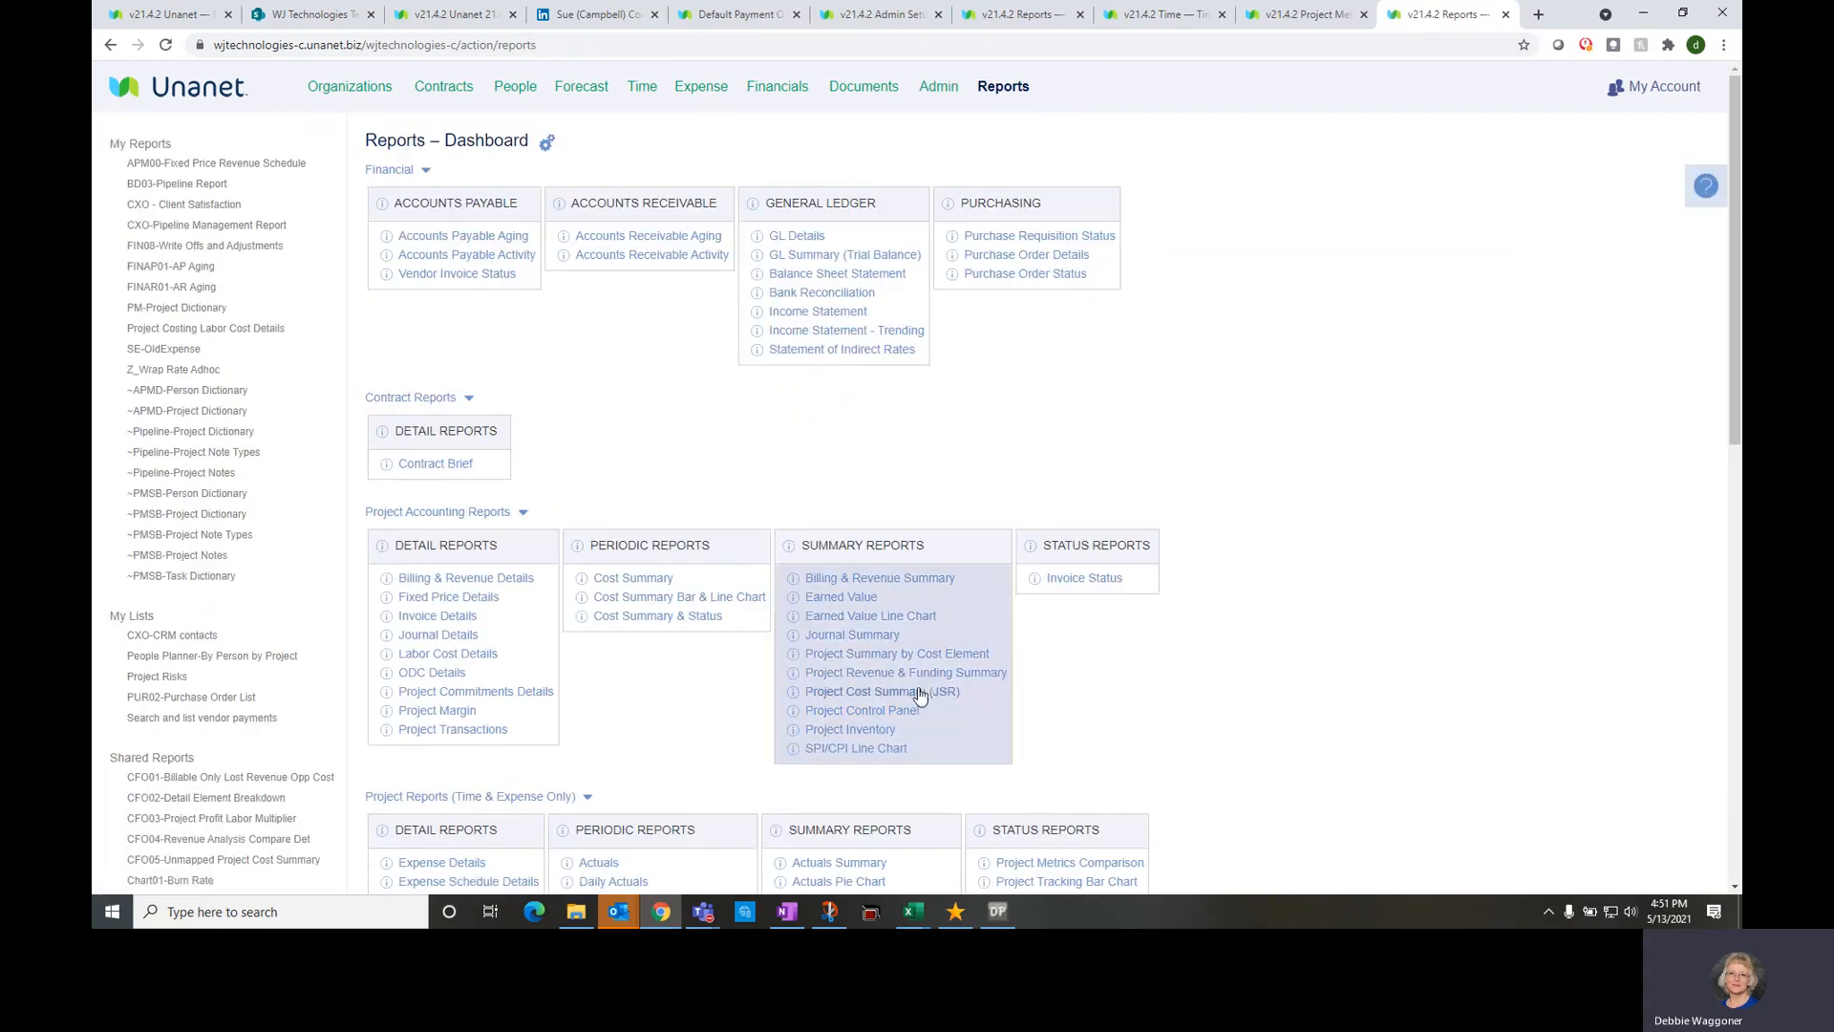
click(899, 694)
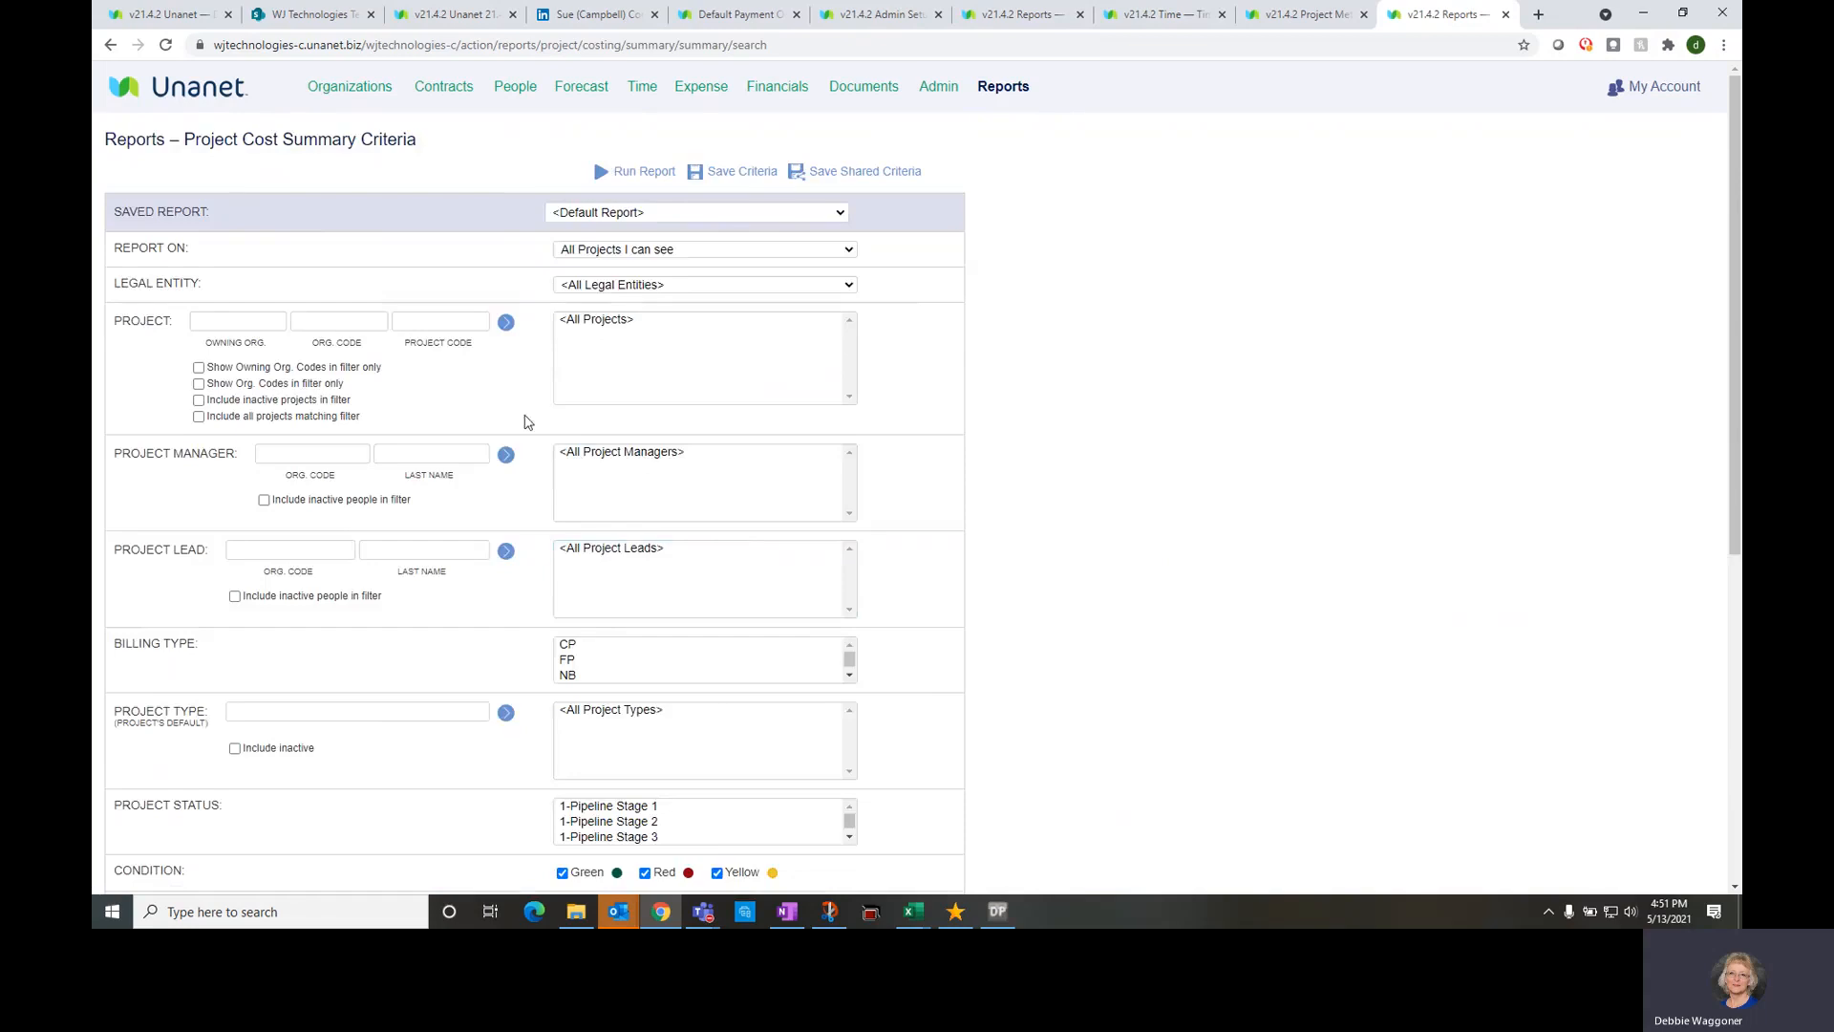
scroll(523, 417, down, 4)
click(709, 567)
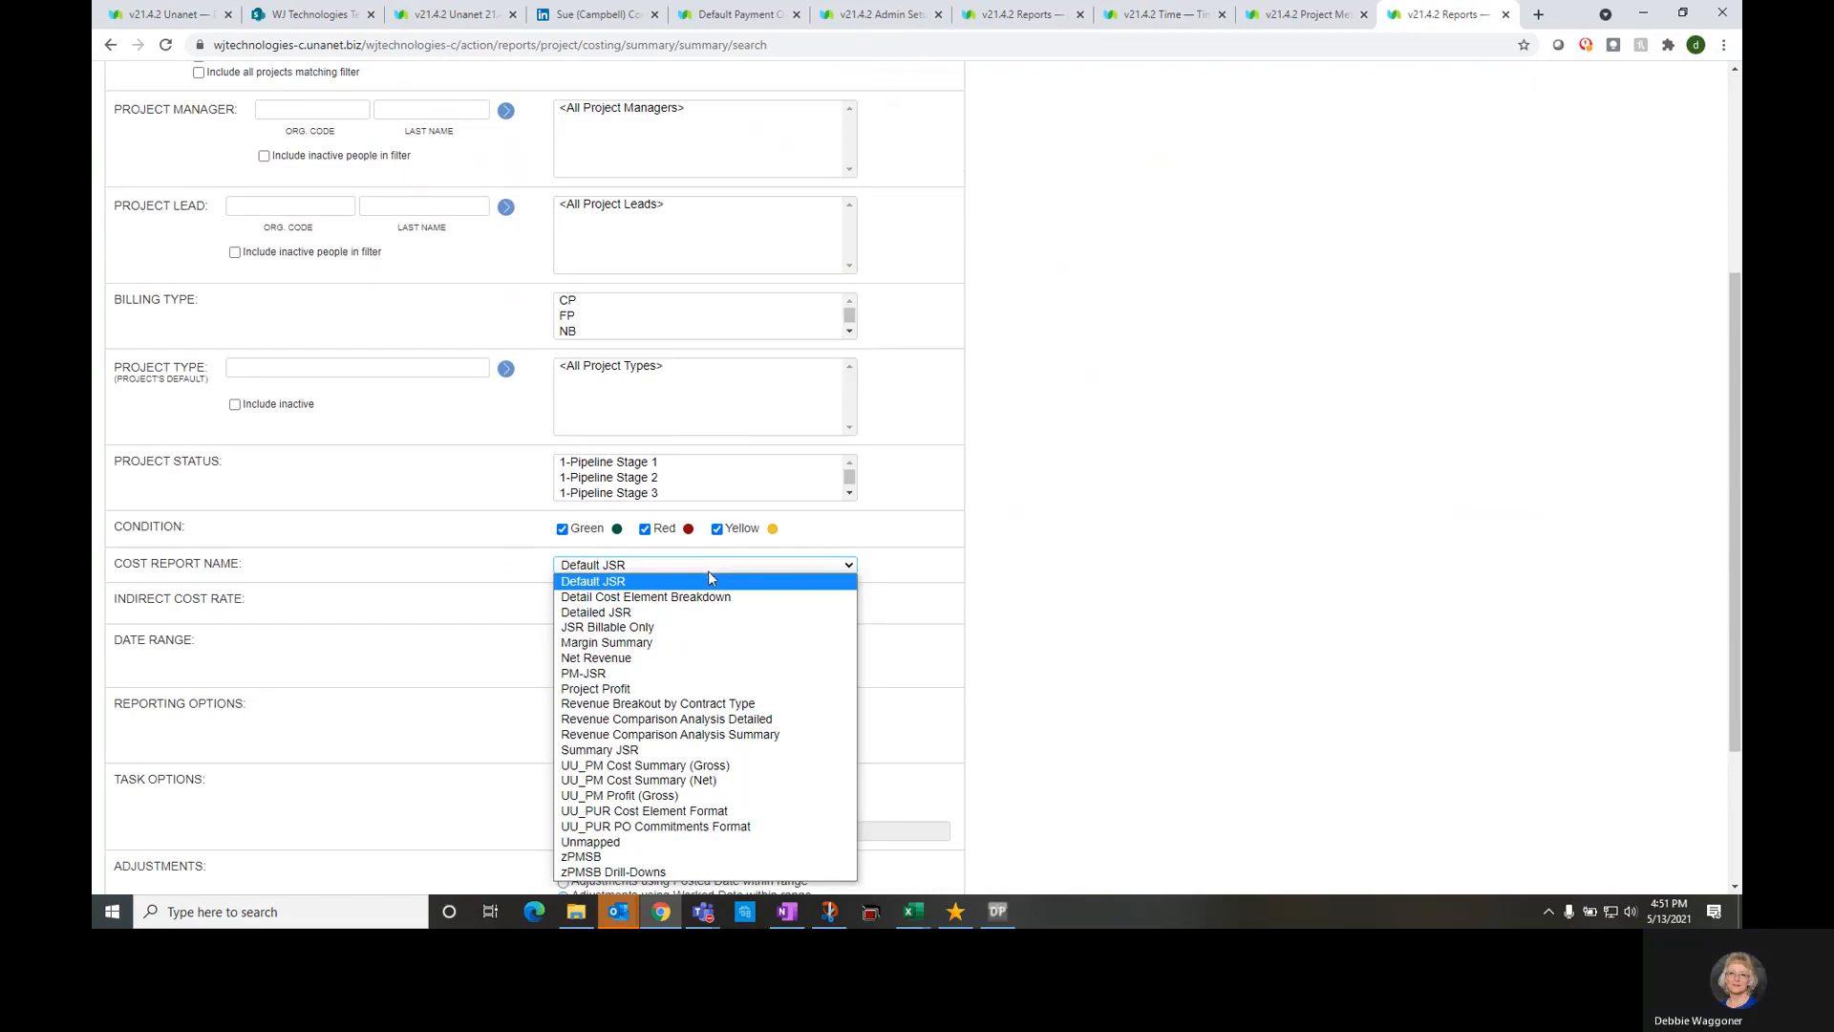
click(684, 689)
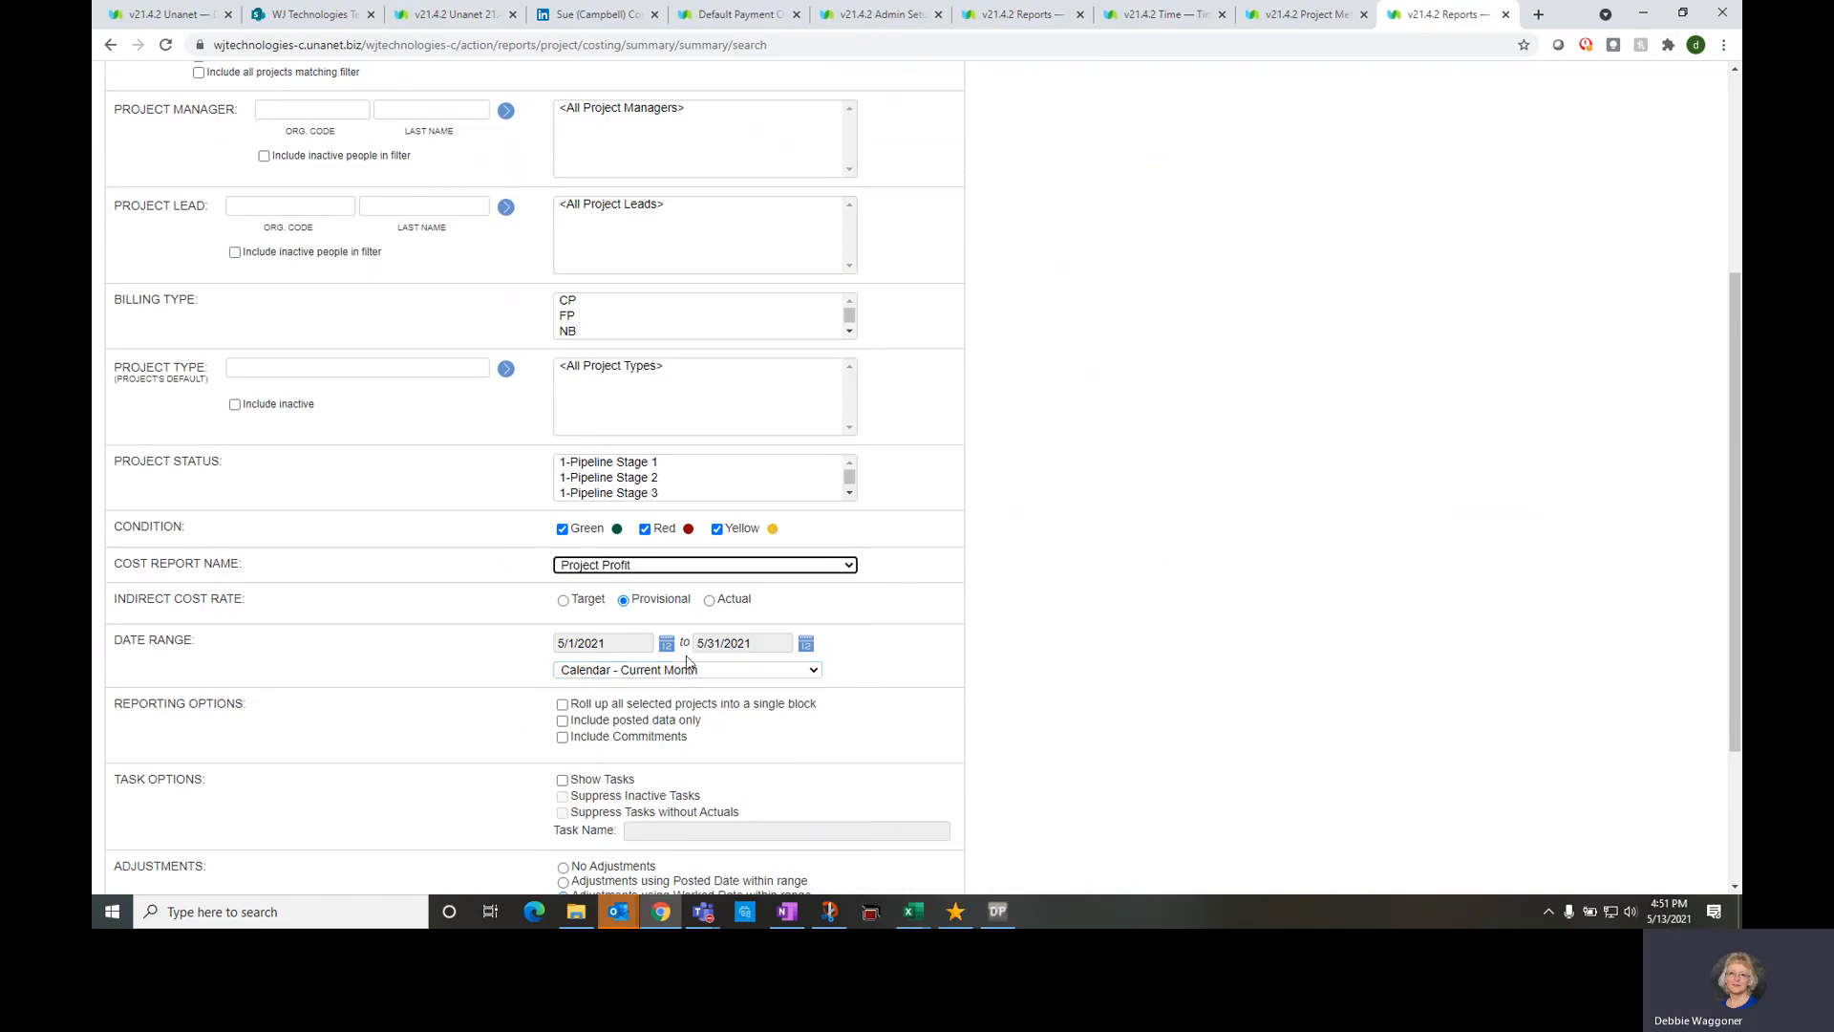
Set the indirect cost rate to Actual and the date range to Calendar - Previous Year
click(709, 600)
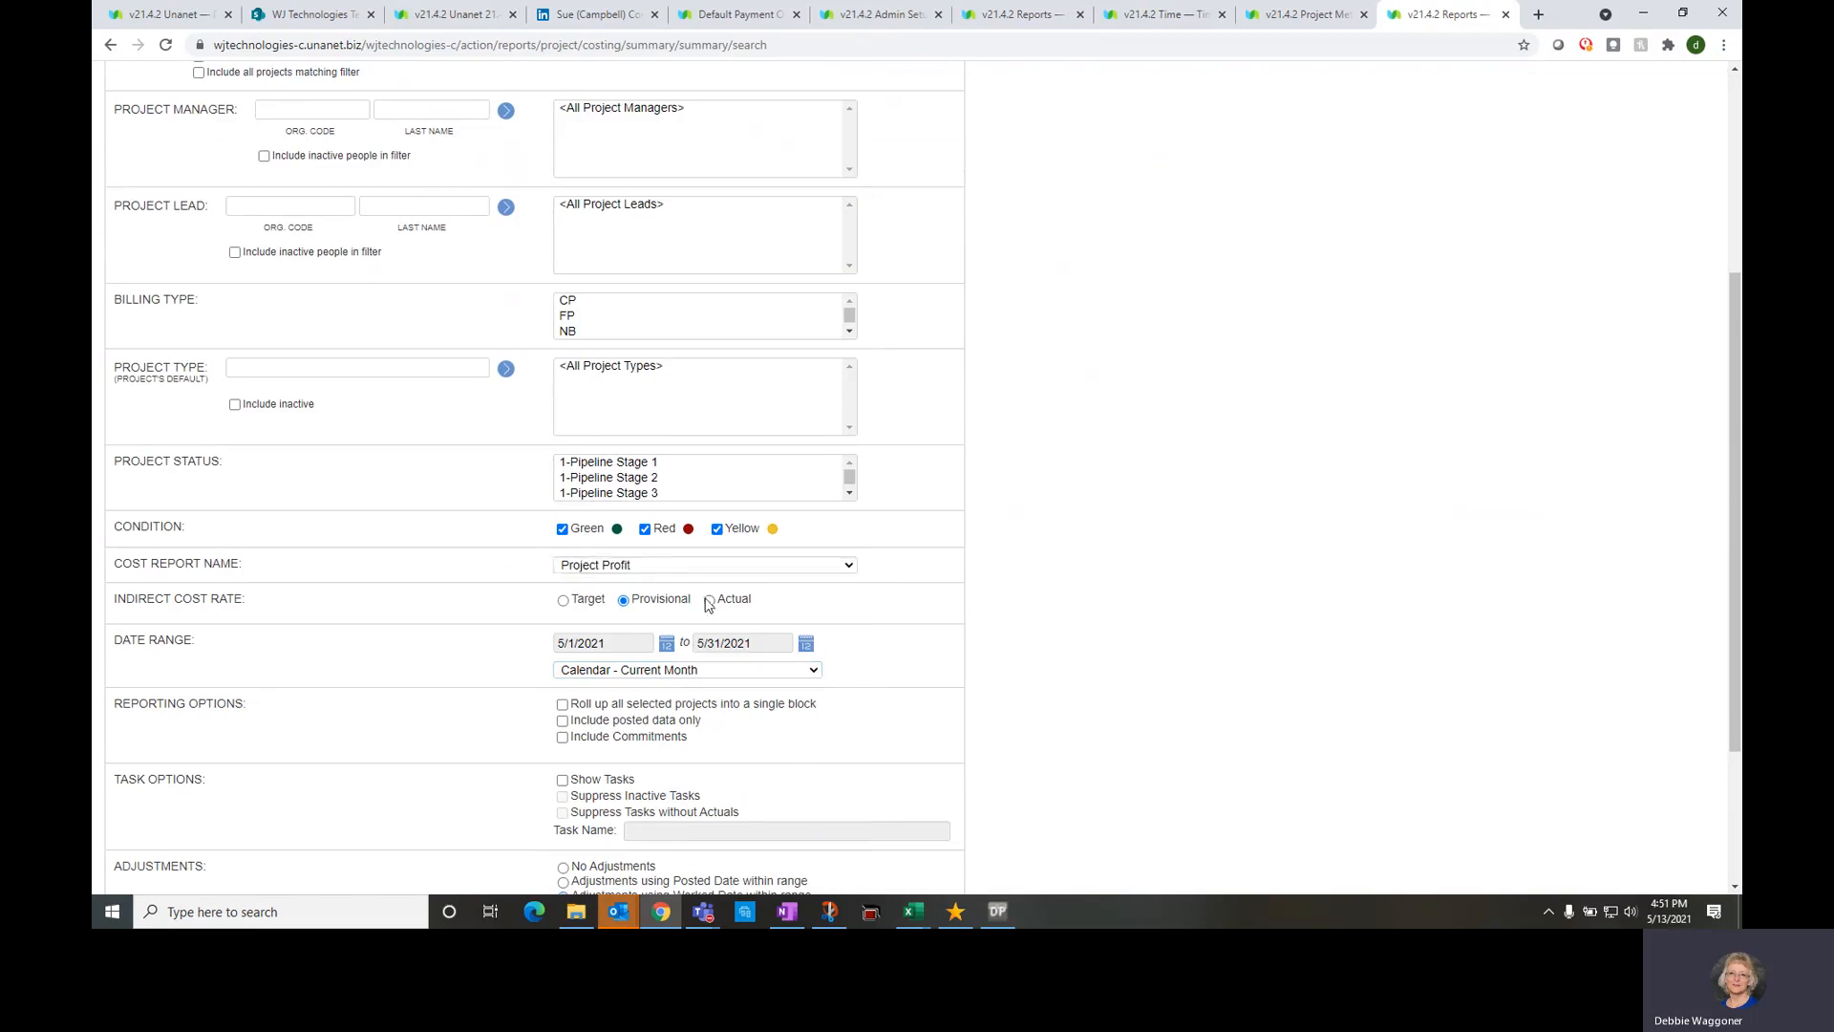
click(684, 671)
scroll(684, 649, down, 1)
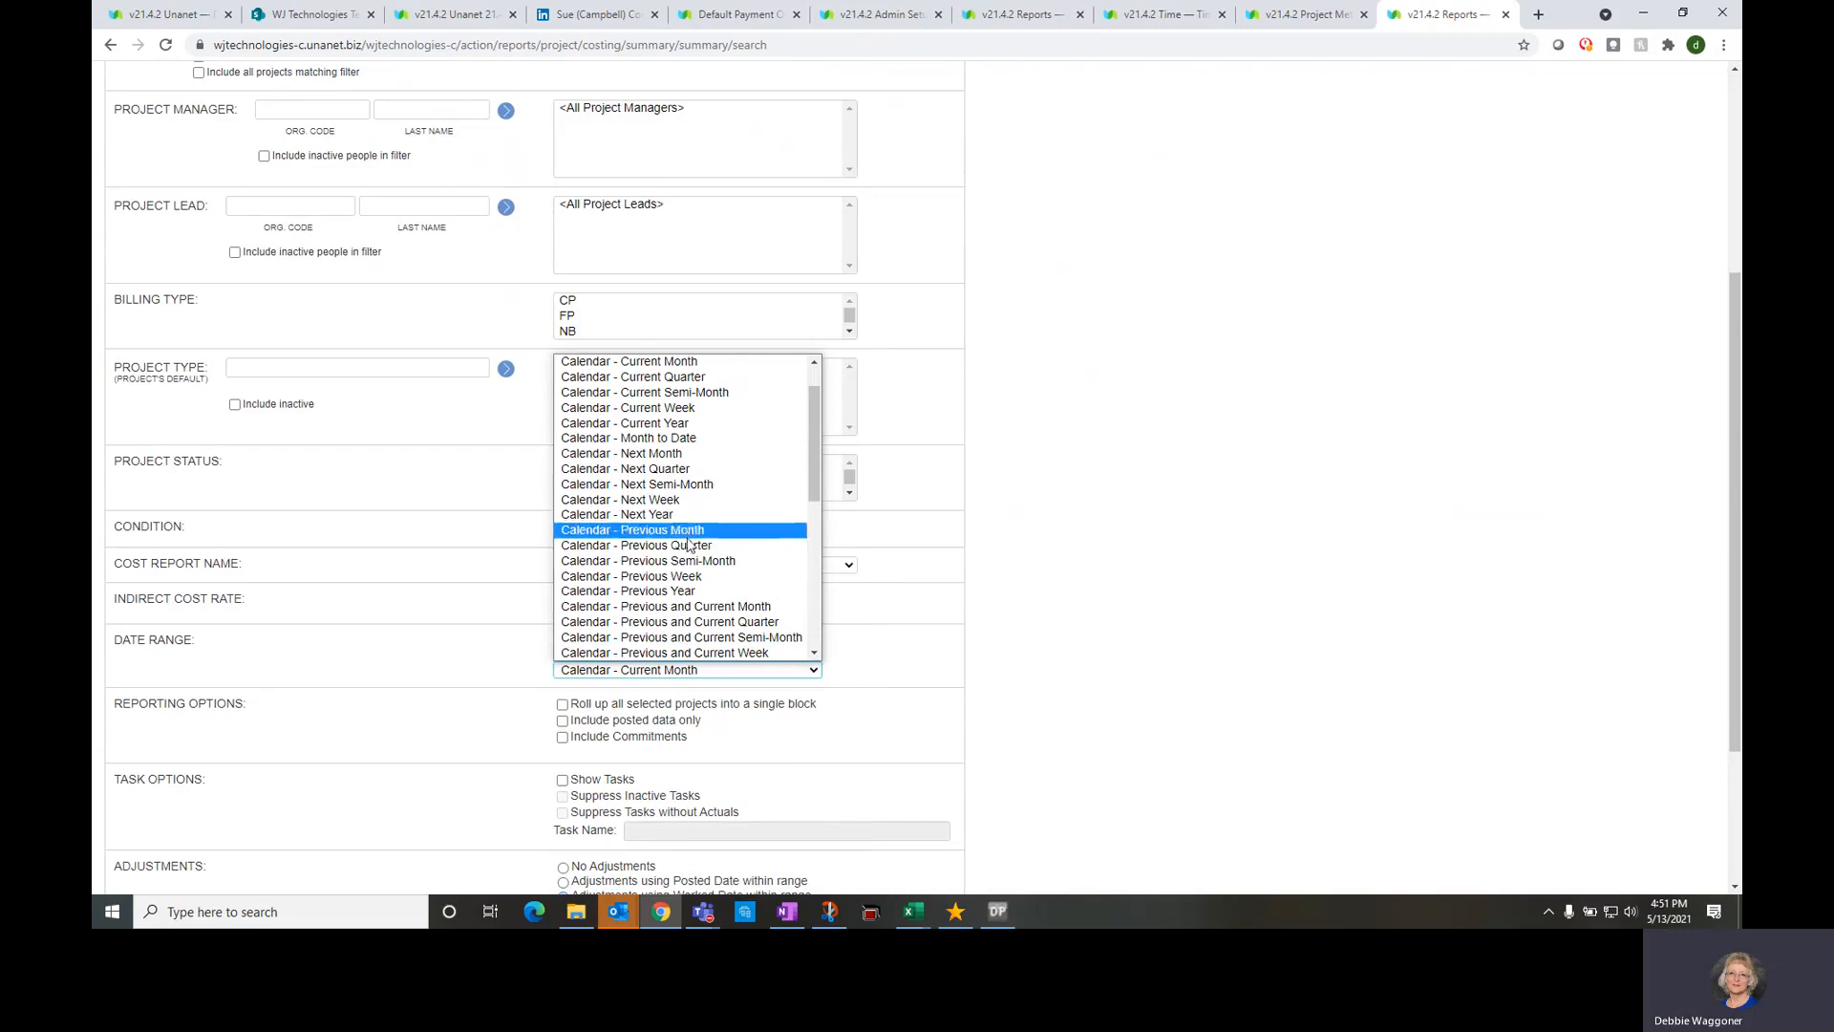
click(688, 590)
scroll(688, 601, down, 1)
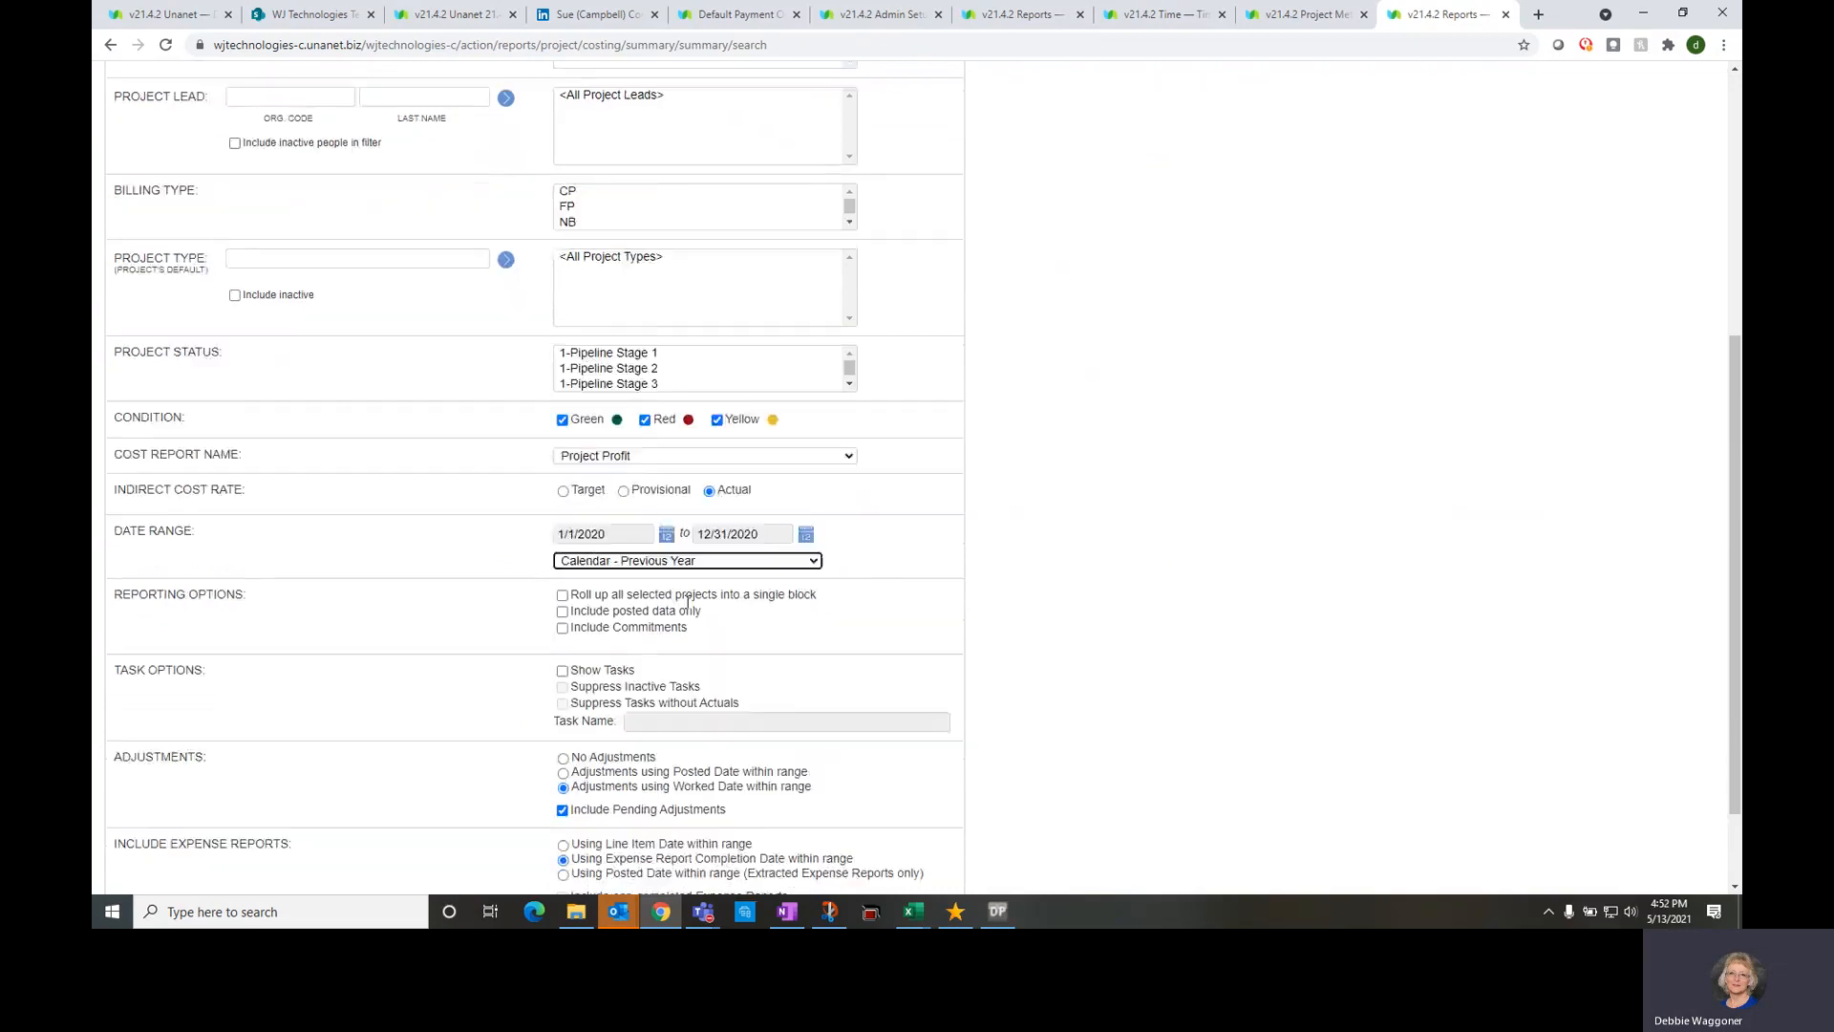
Restrict the report to posted data only and run it
scroll(688, 602, down, 1)
click(562, 547)
scroll(592, 837, down, 1)
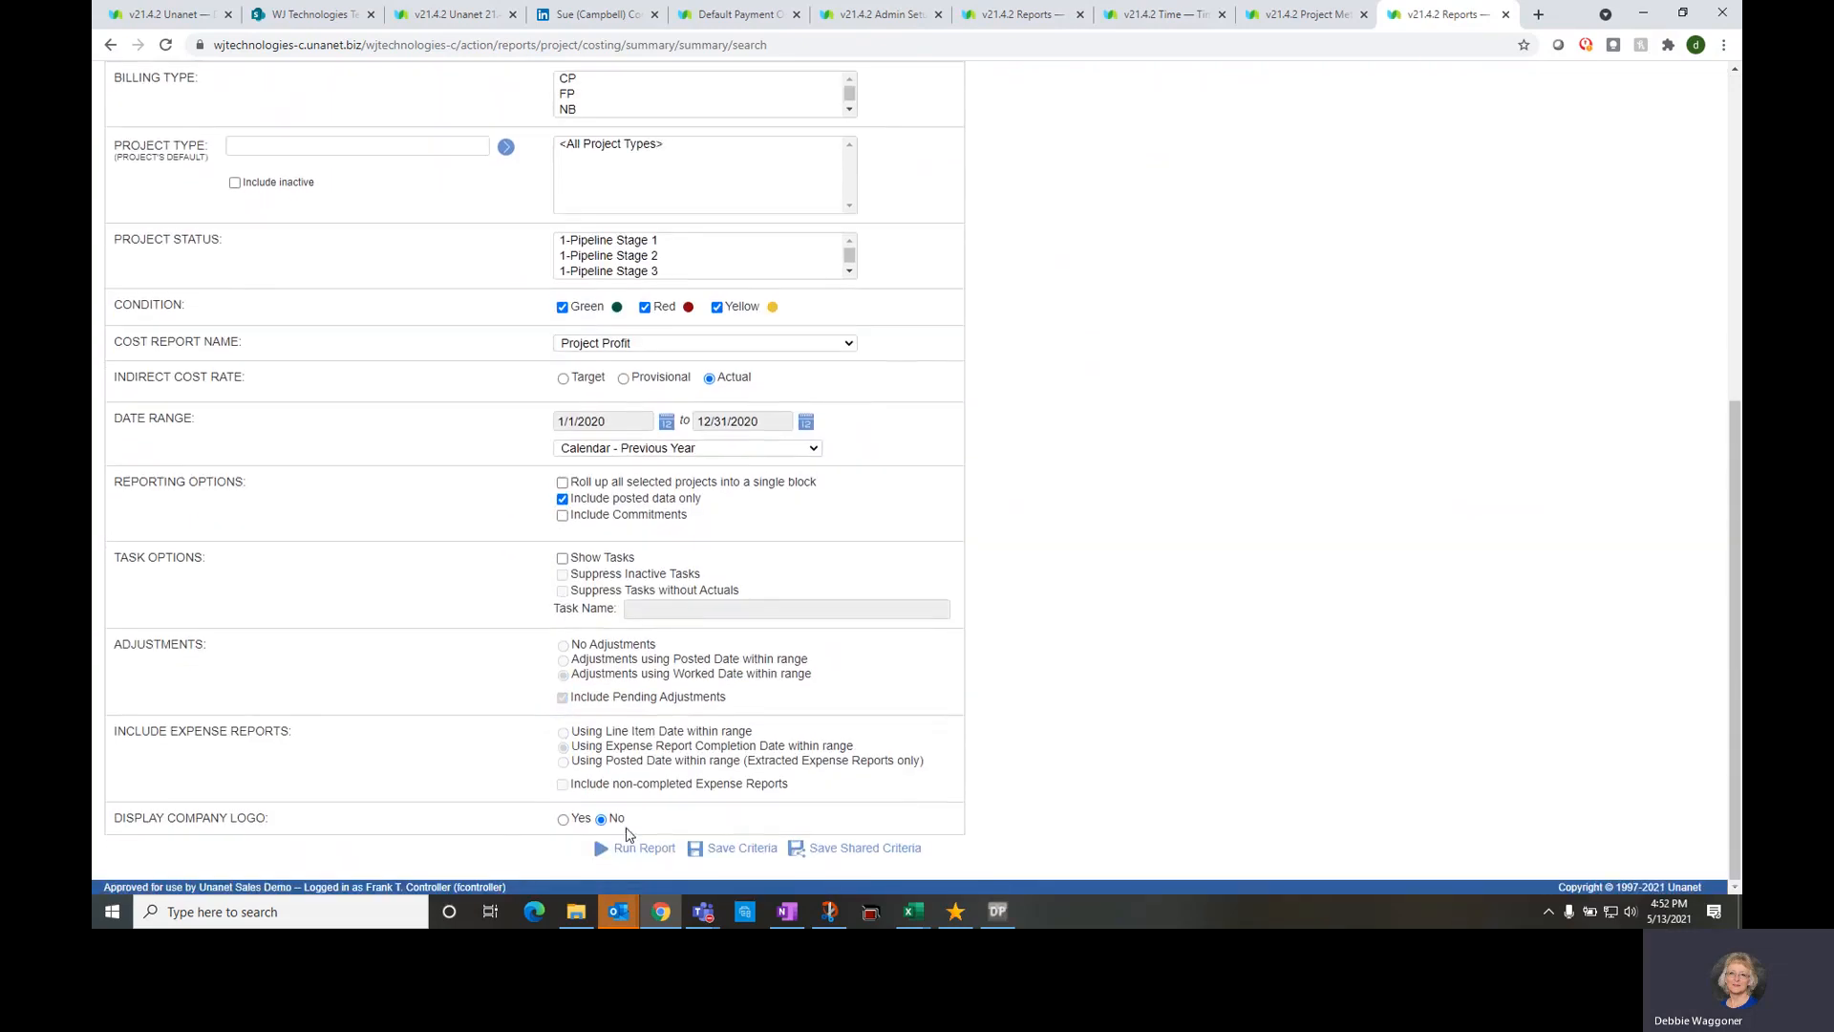
click(642, 848)
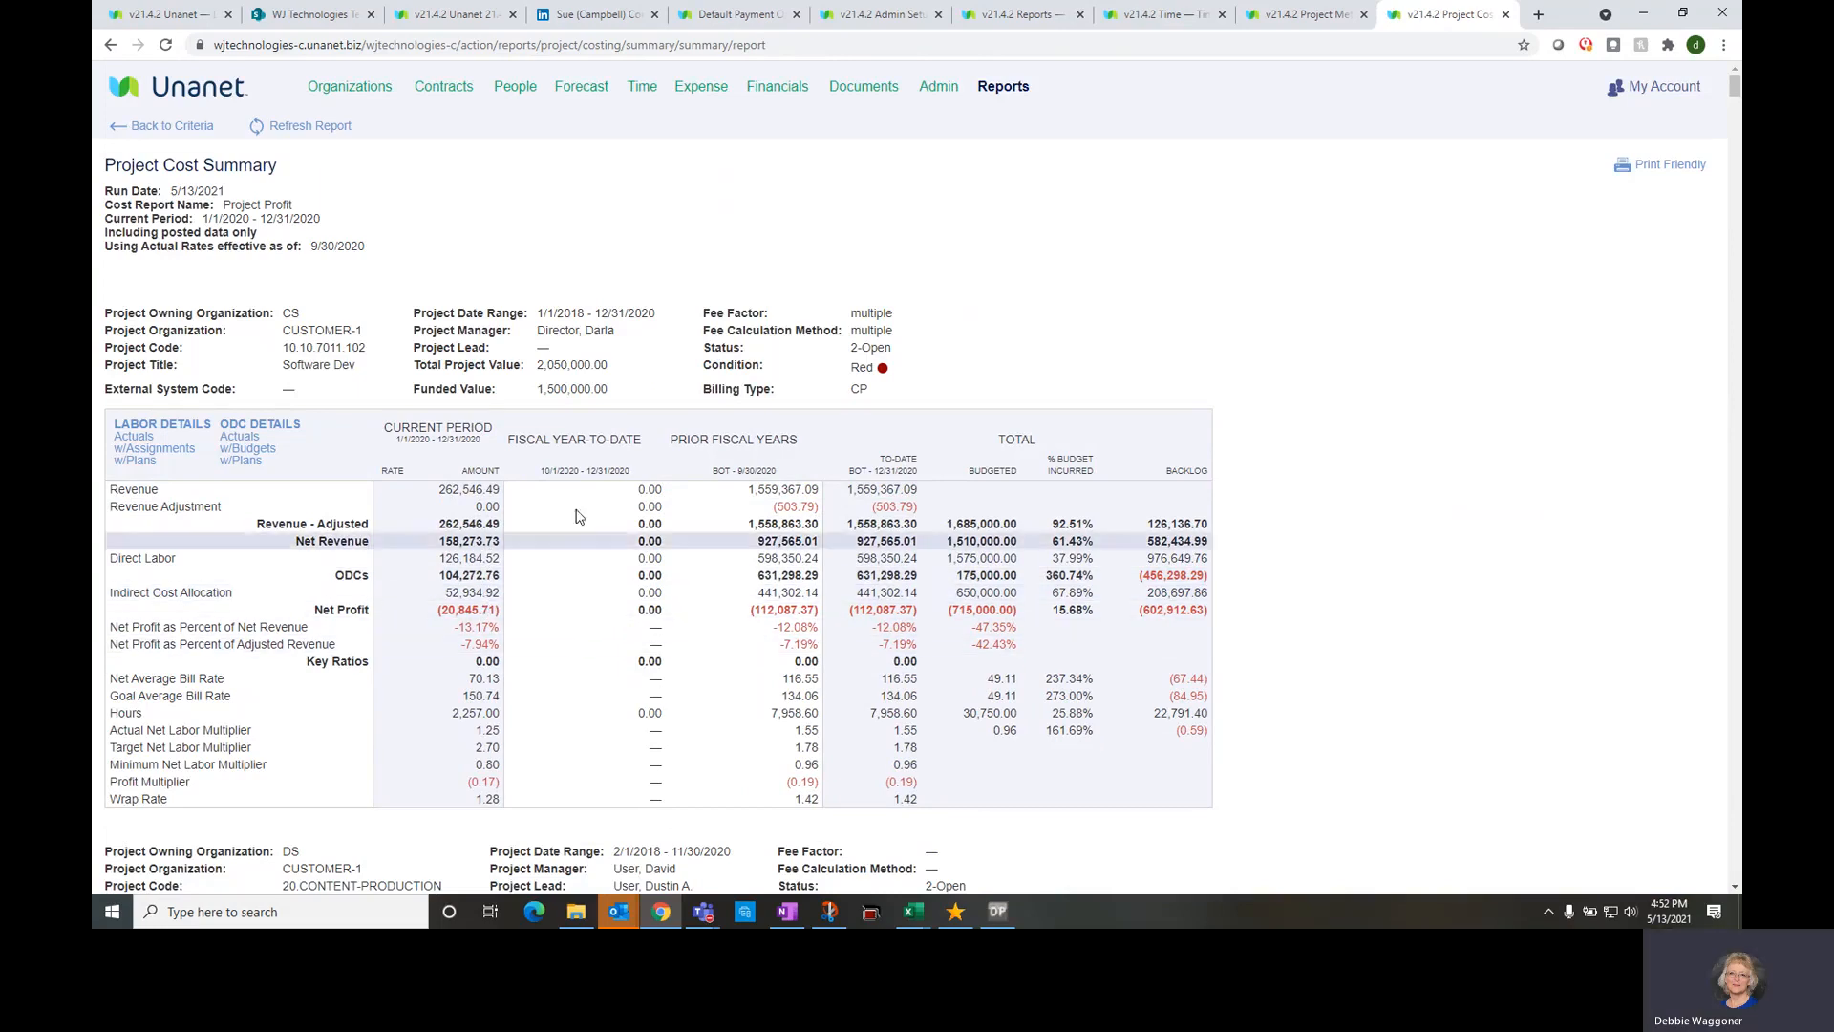
Return to the report criteria, change the cost report to Summary JSR and run the report
click(187, 127)
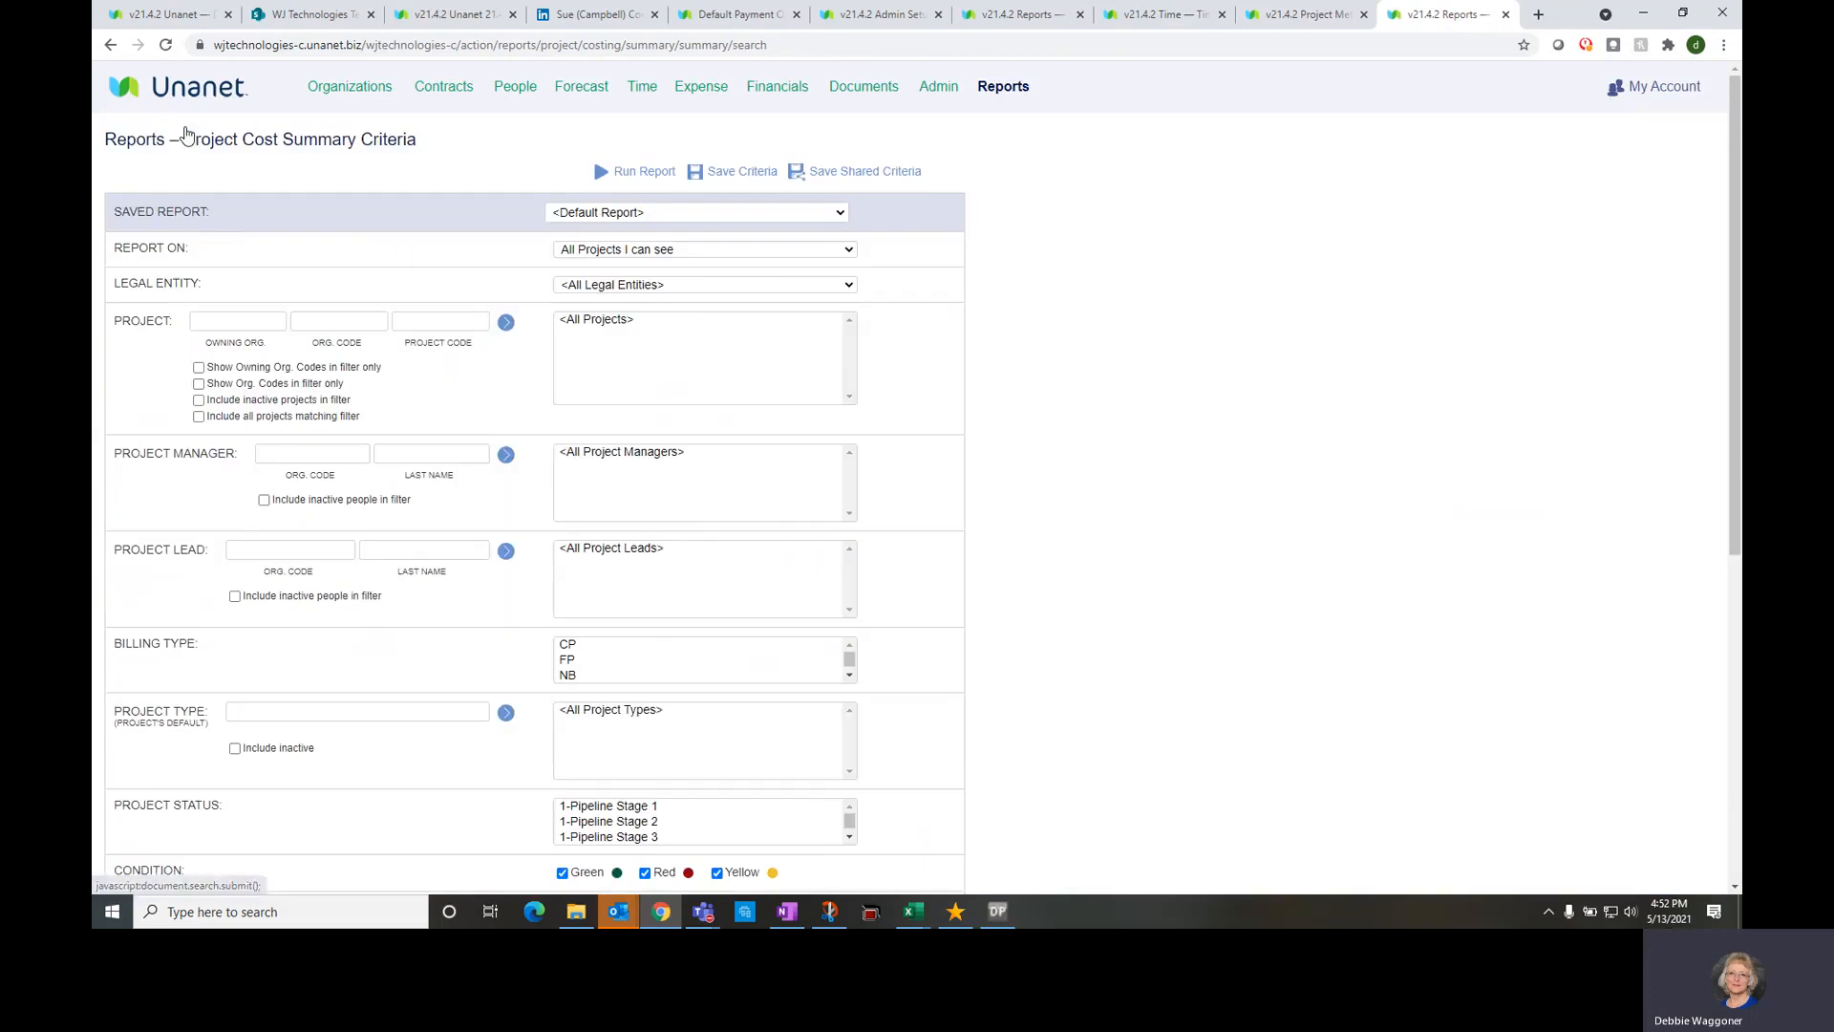
scroll(524, 478, down, 3)
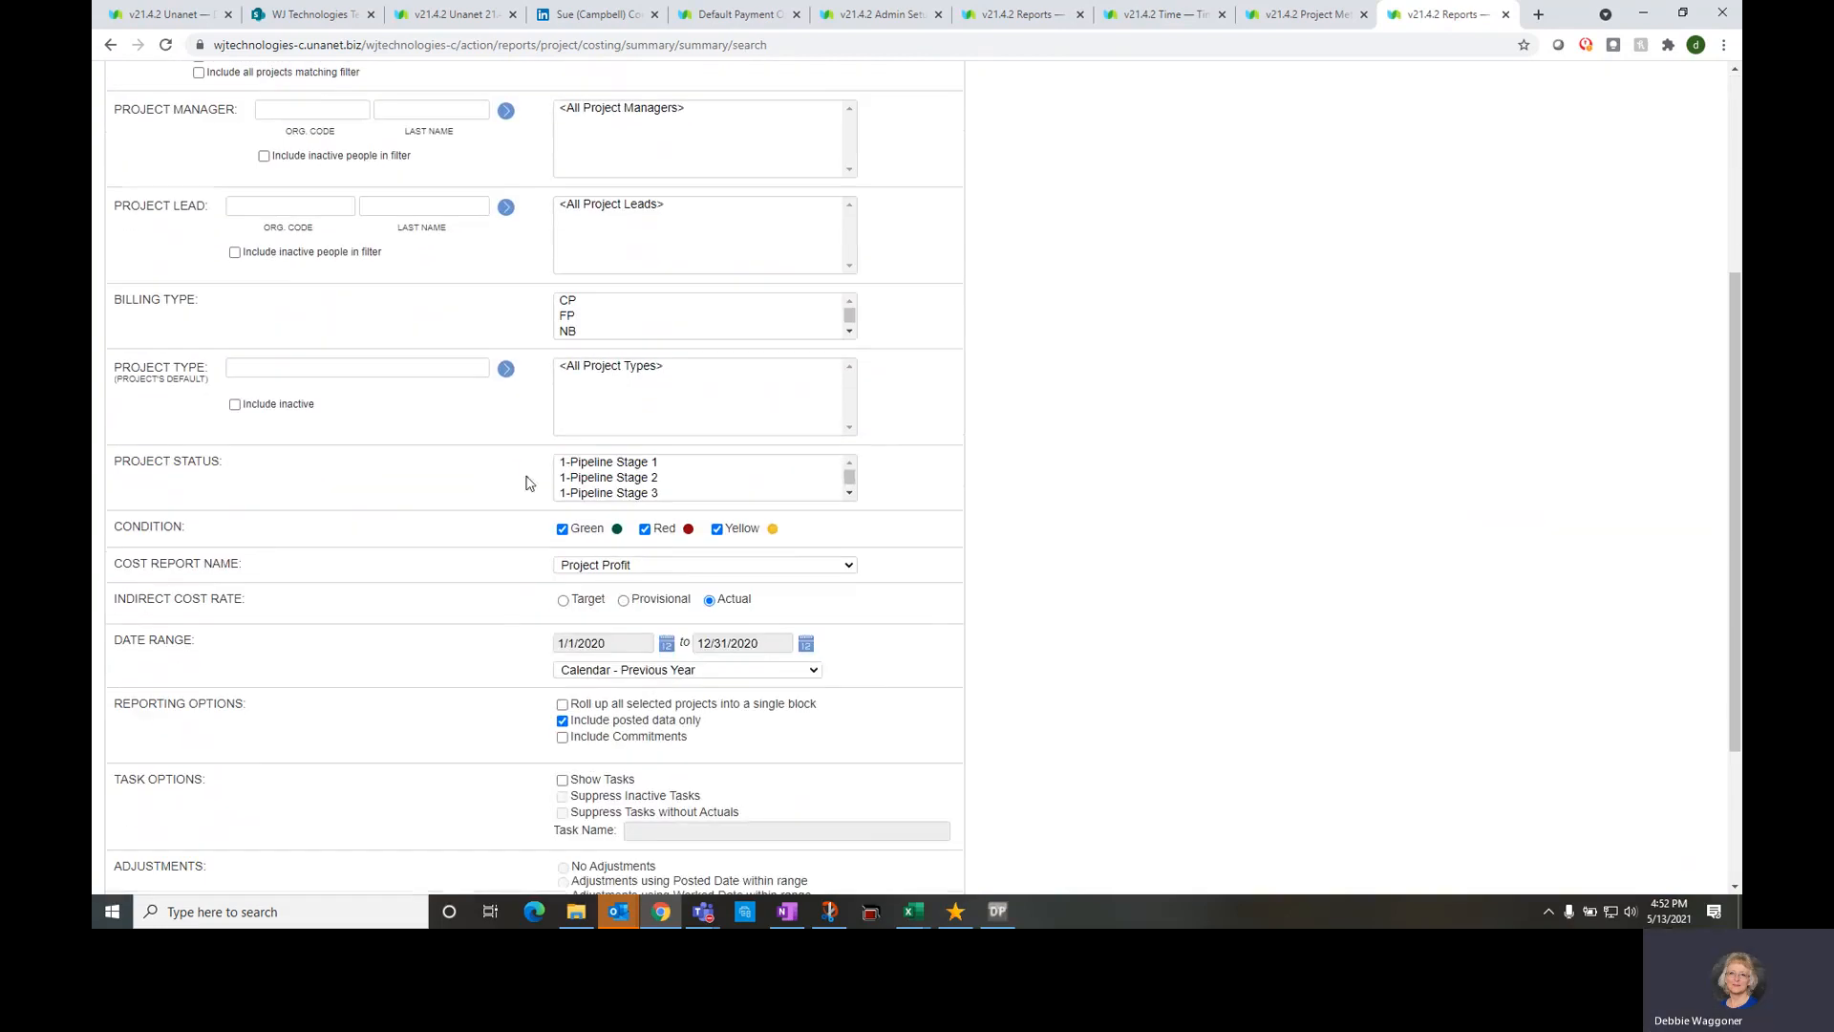
click(662, 564)
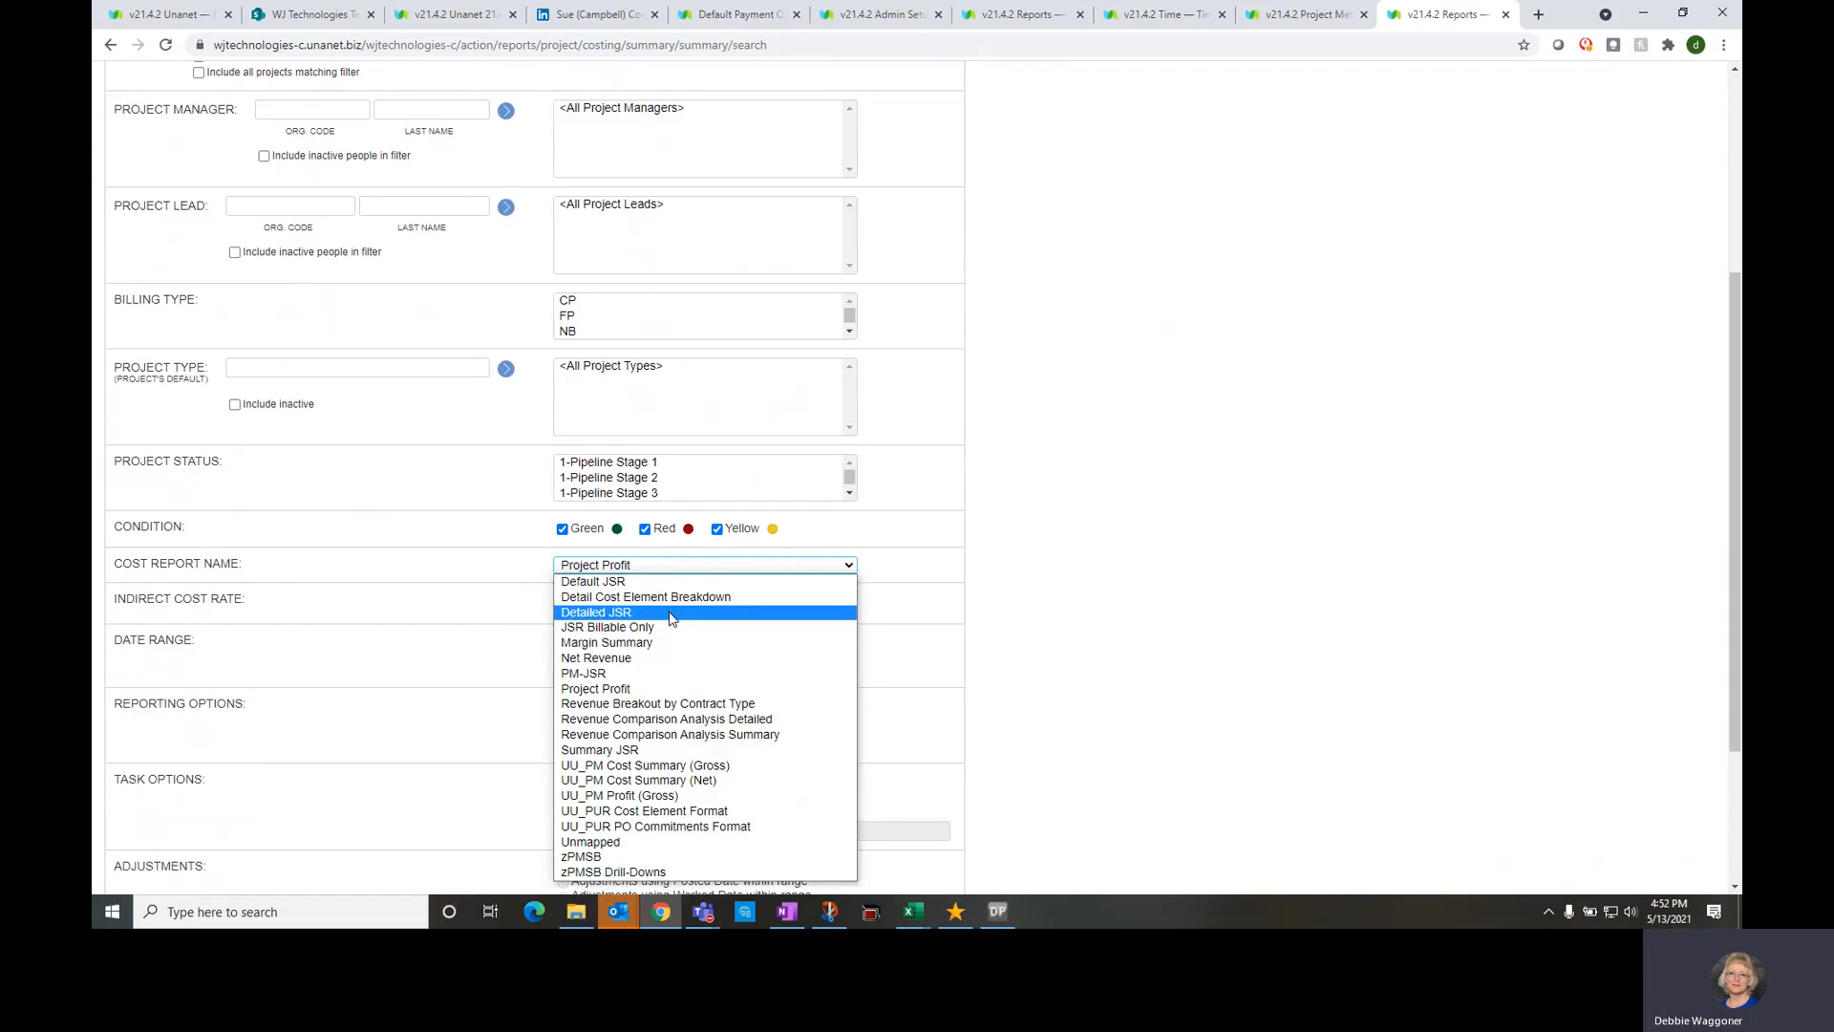
click(643, 750)
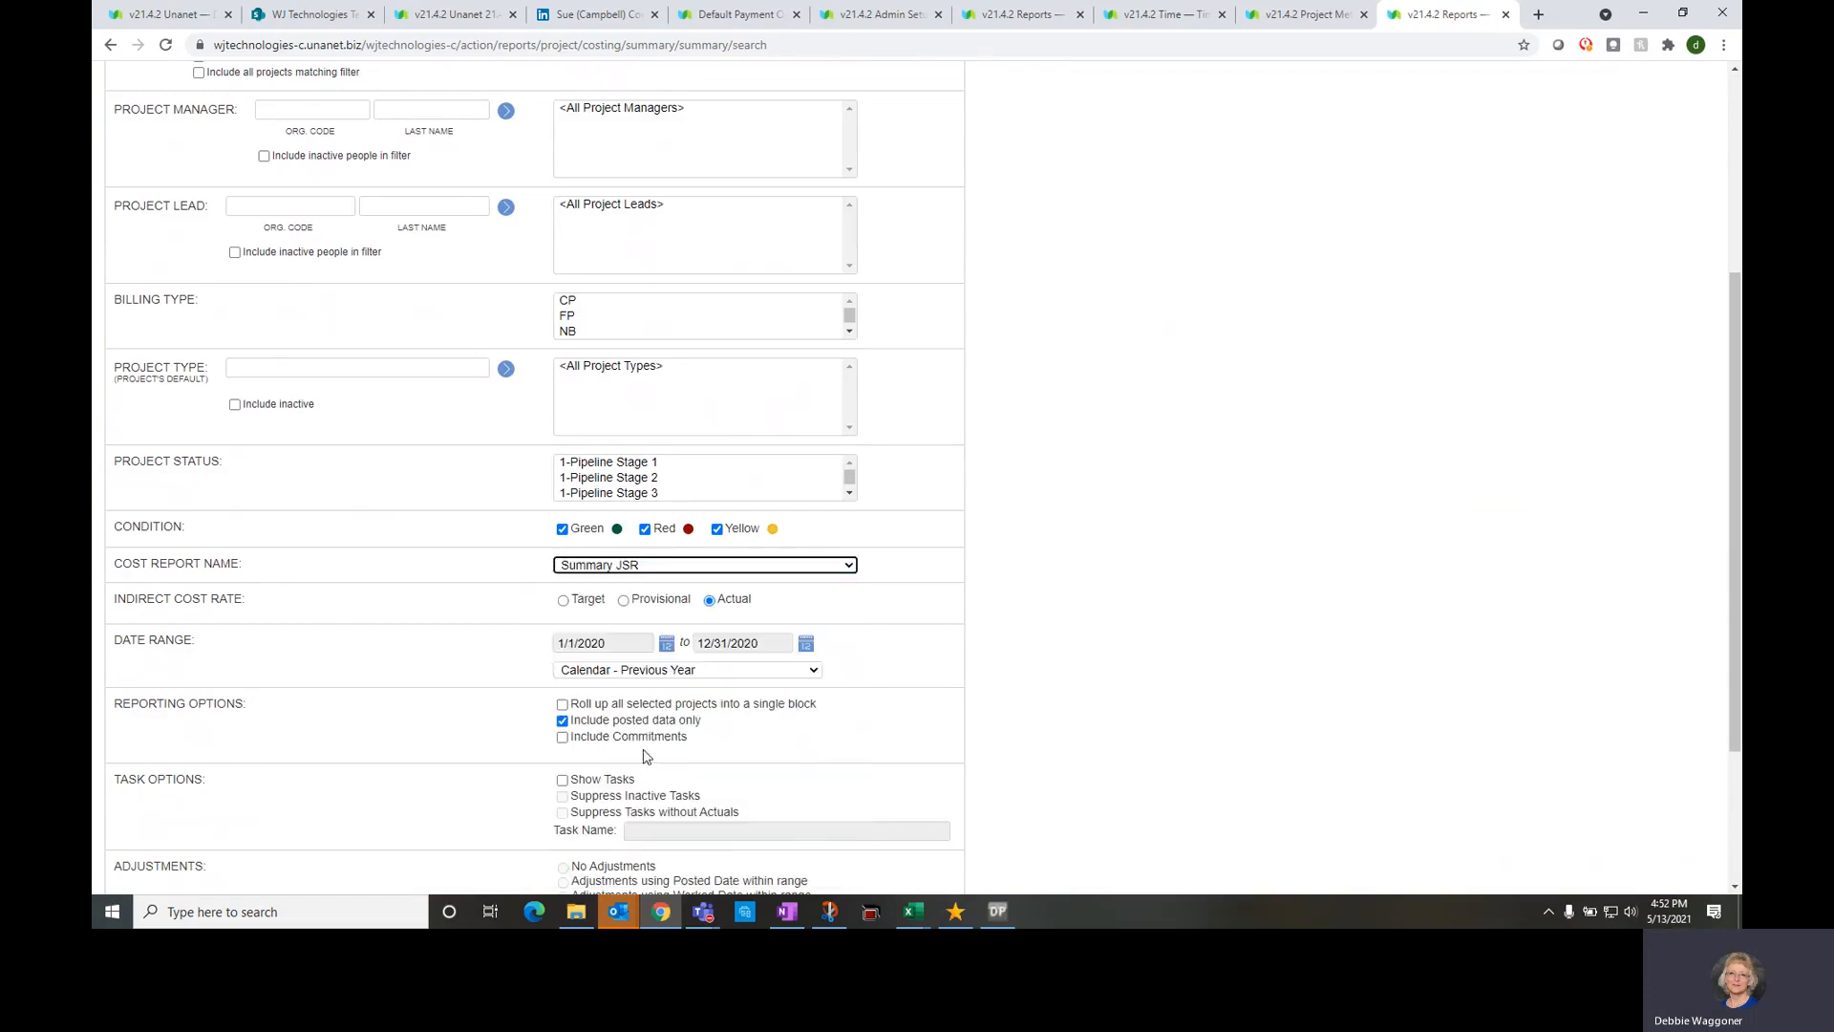
scroll(643, 755, up, 4)
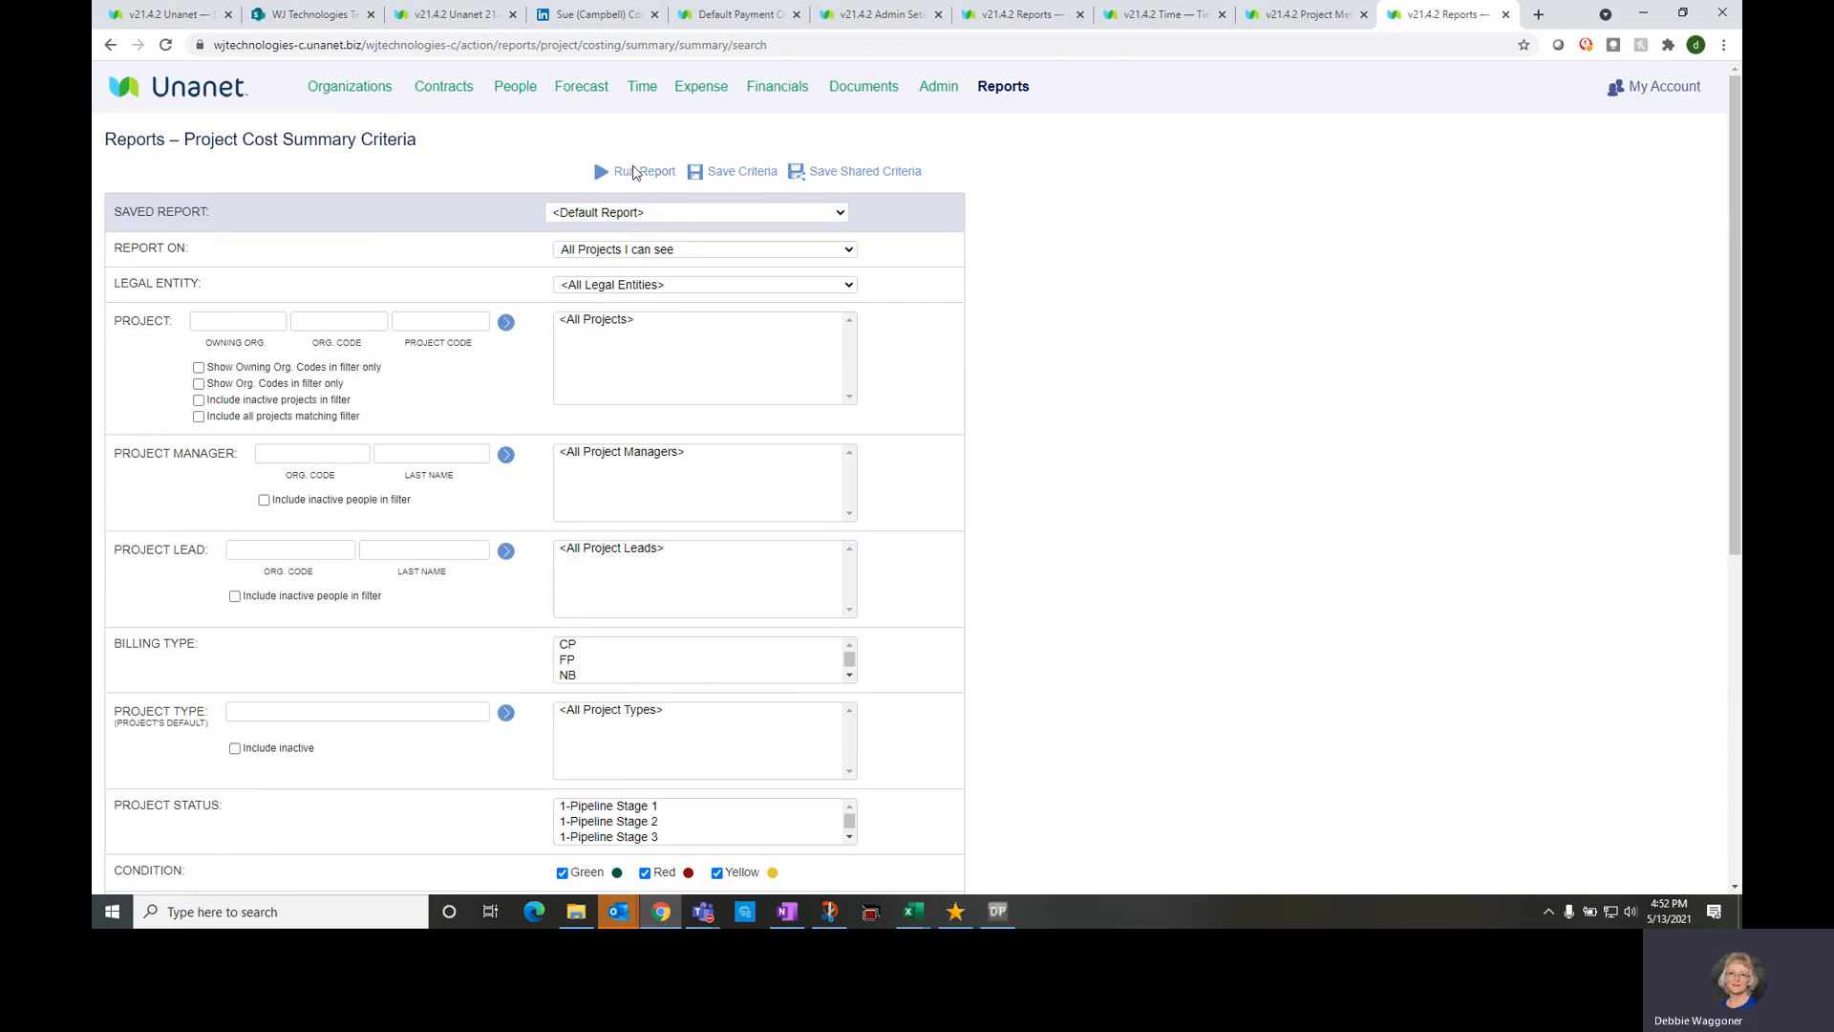
click(636, 174)
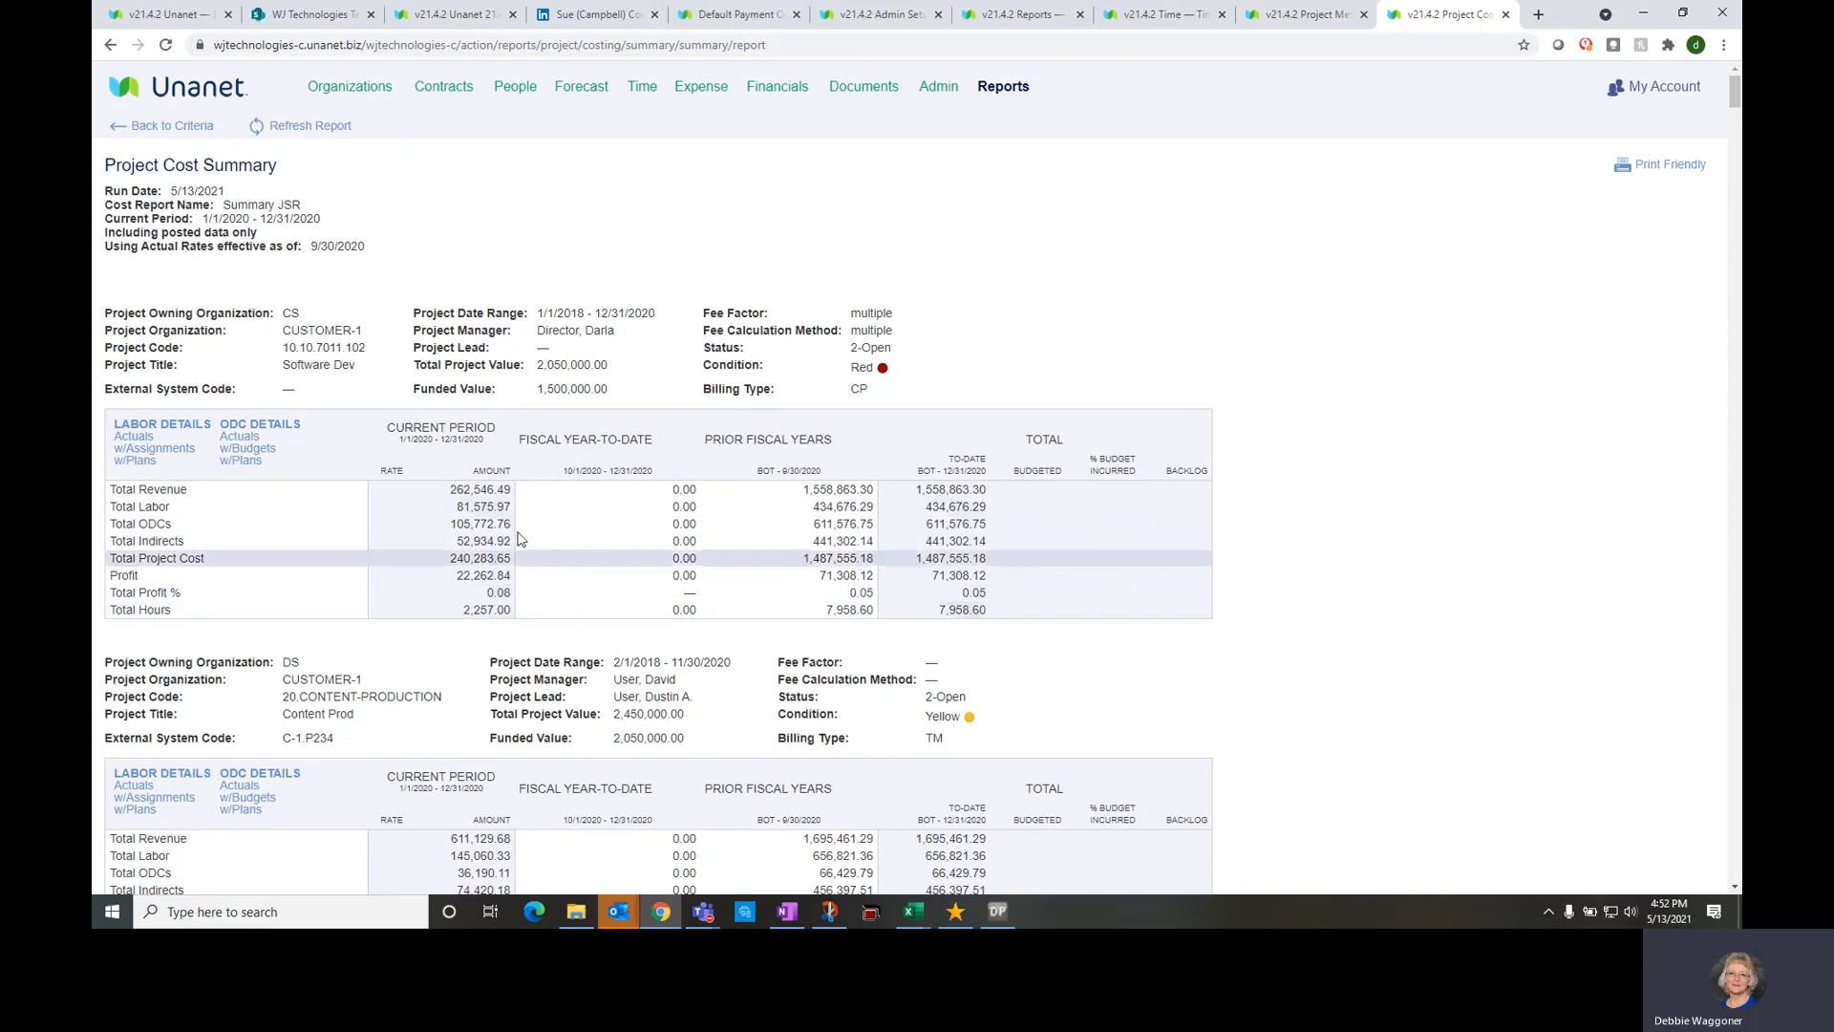
Open the Summary JSR cost report for editing in the admin accounting setup
mouse_move(940, 88)
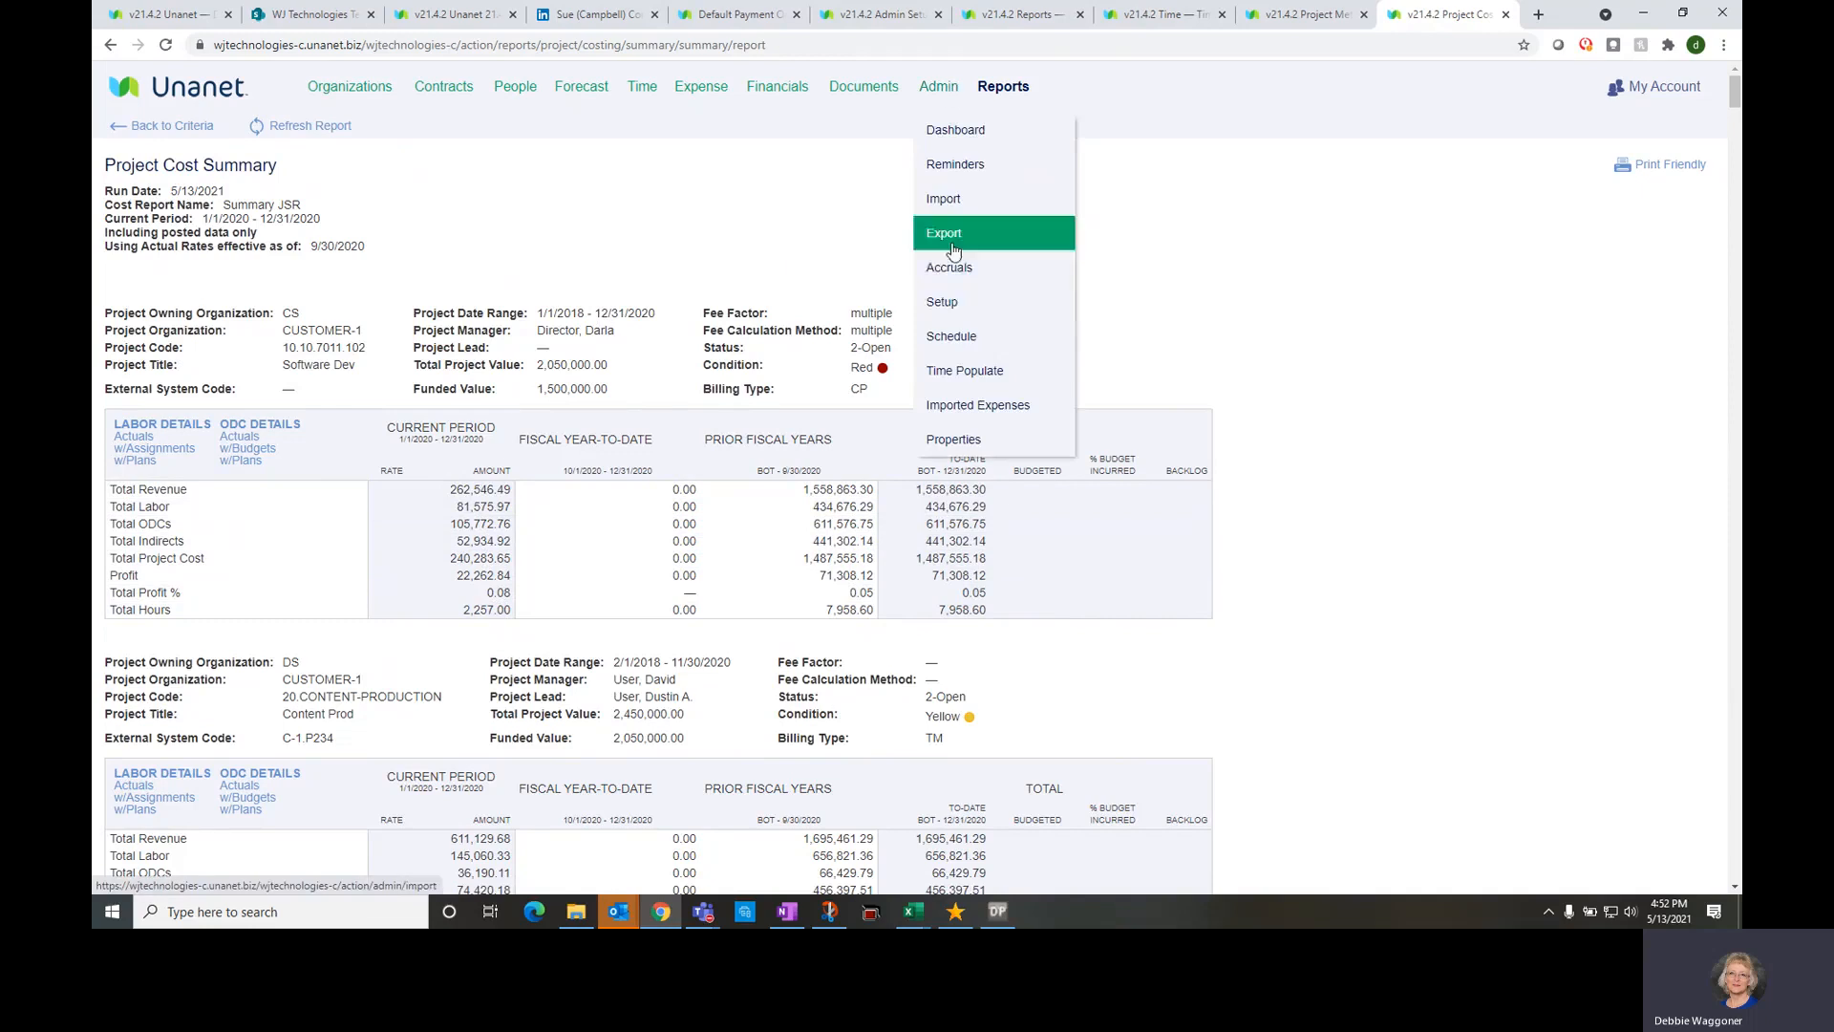
click(949, 311)
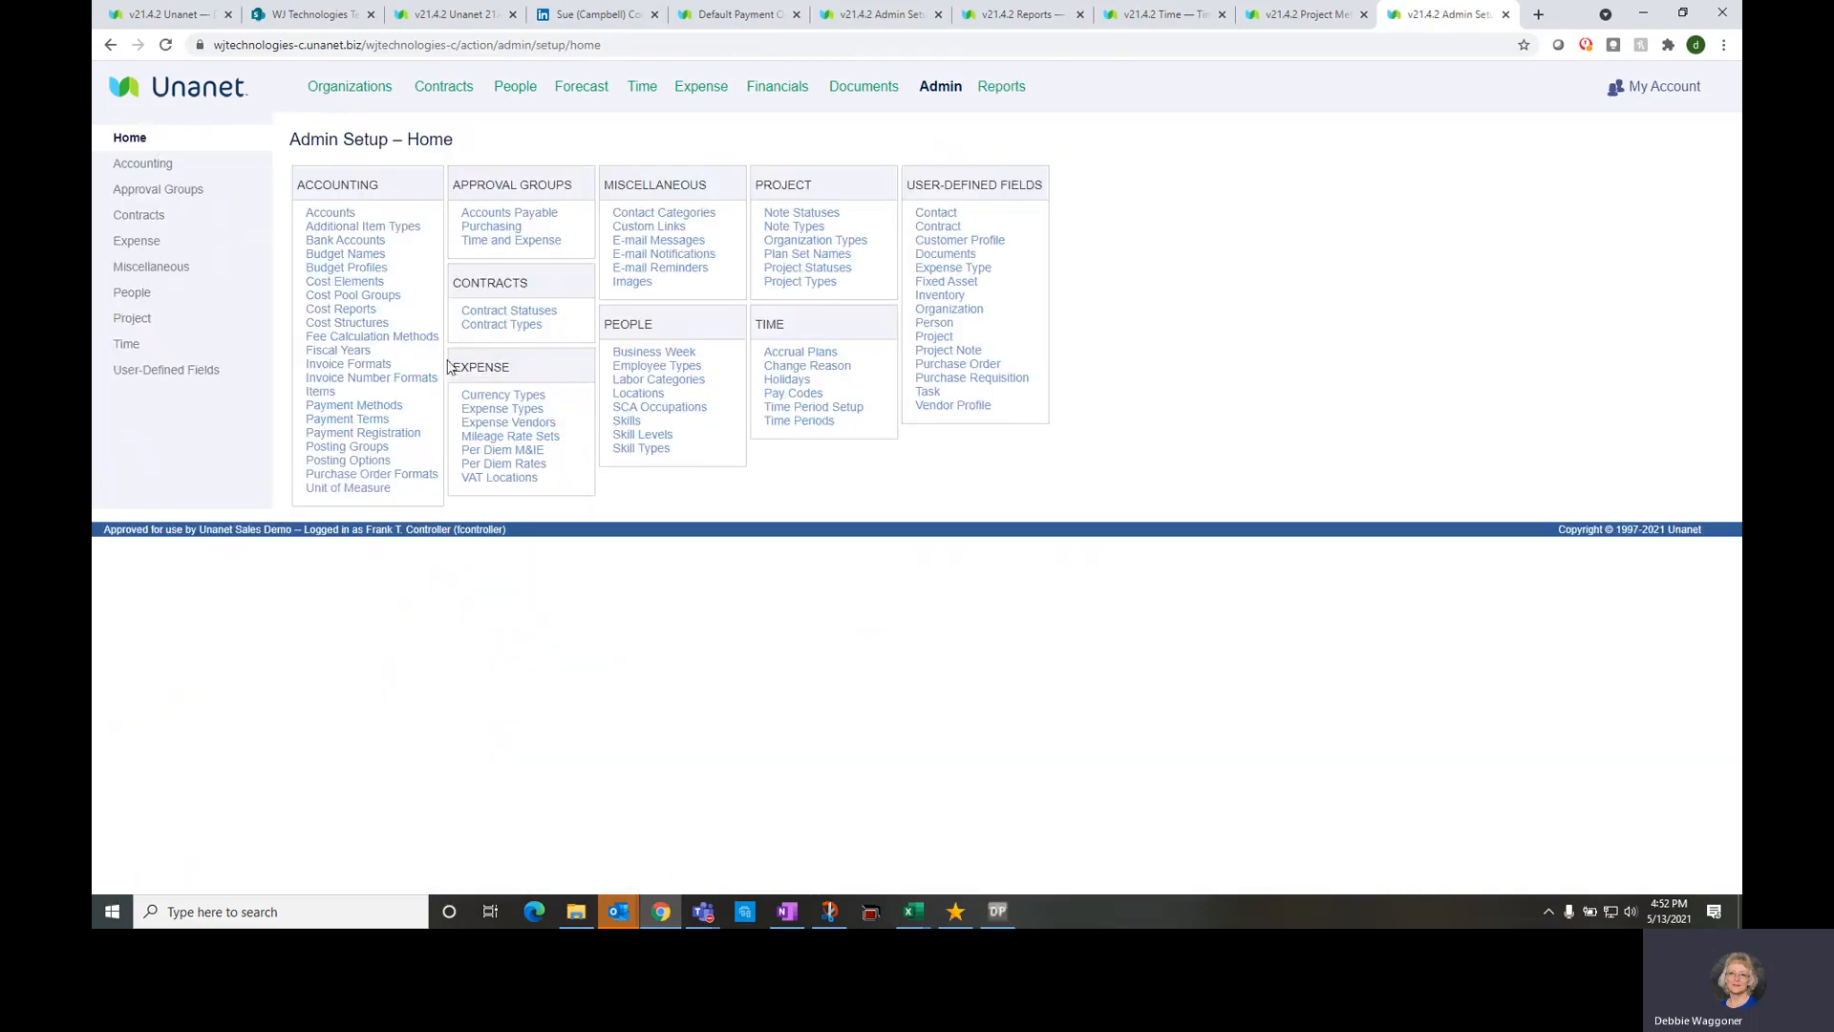
click(356, 310)
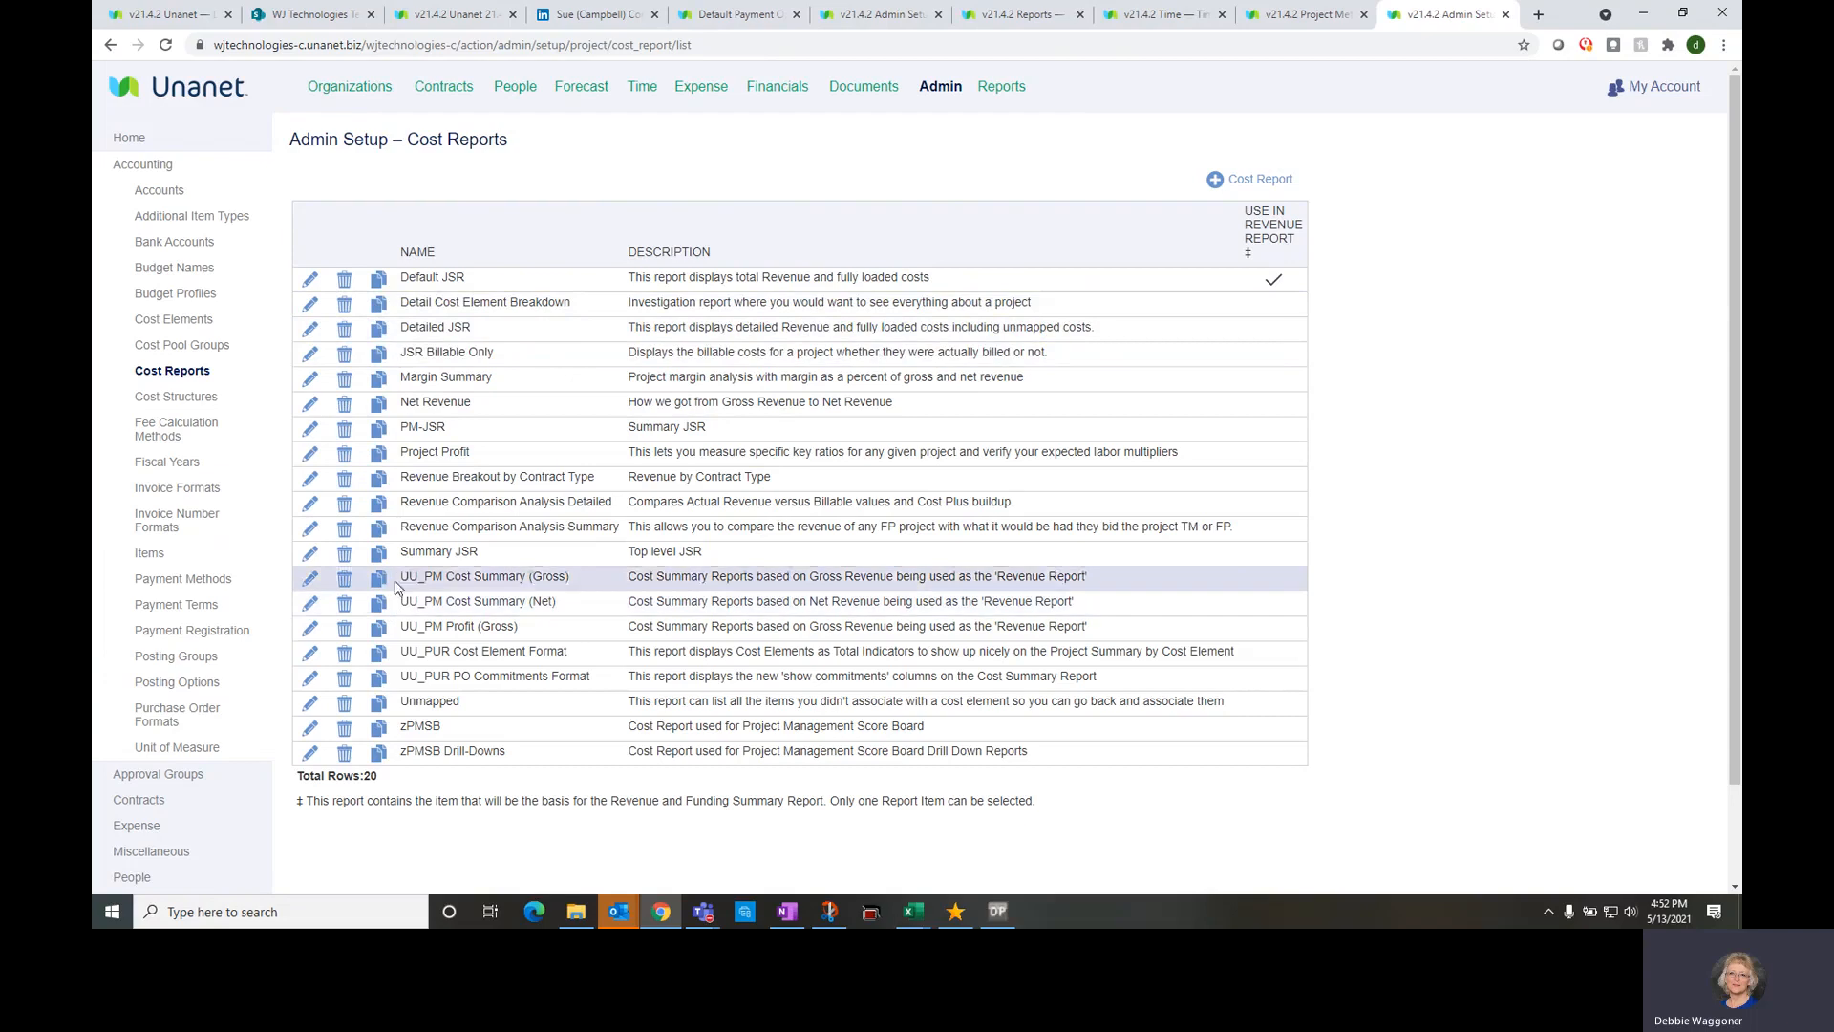
click(310, 555)
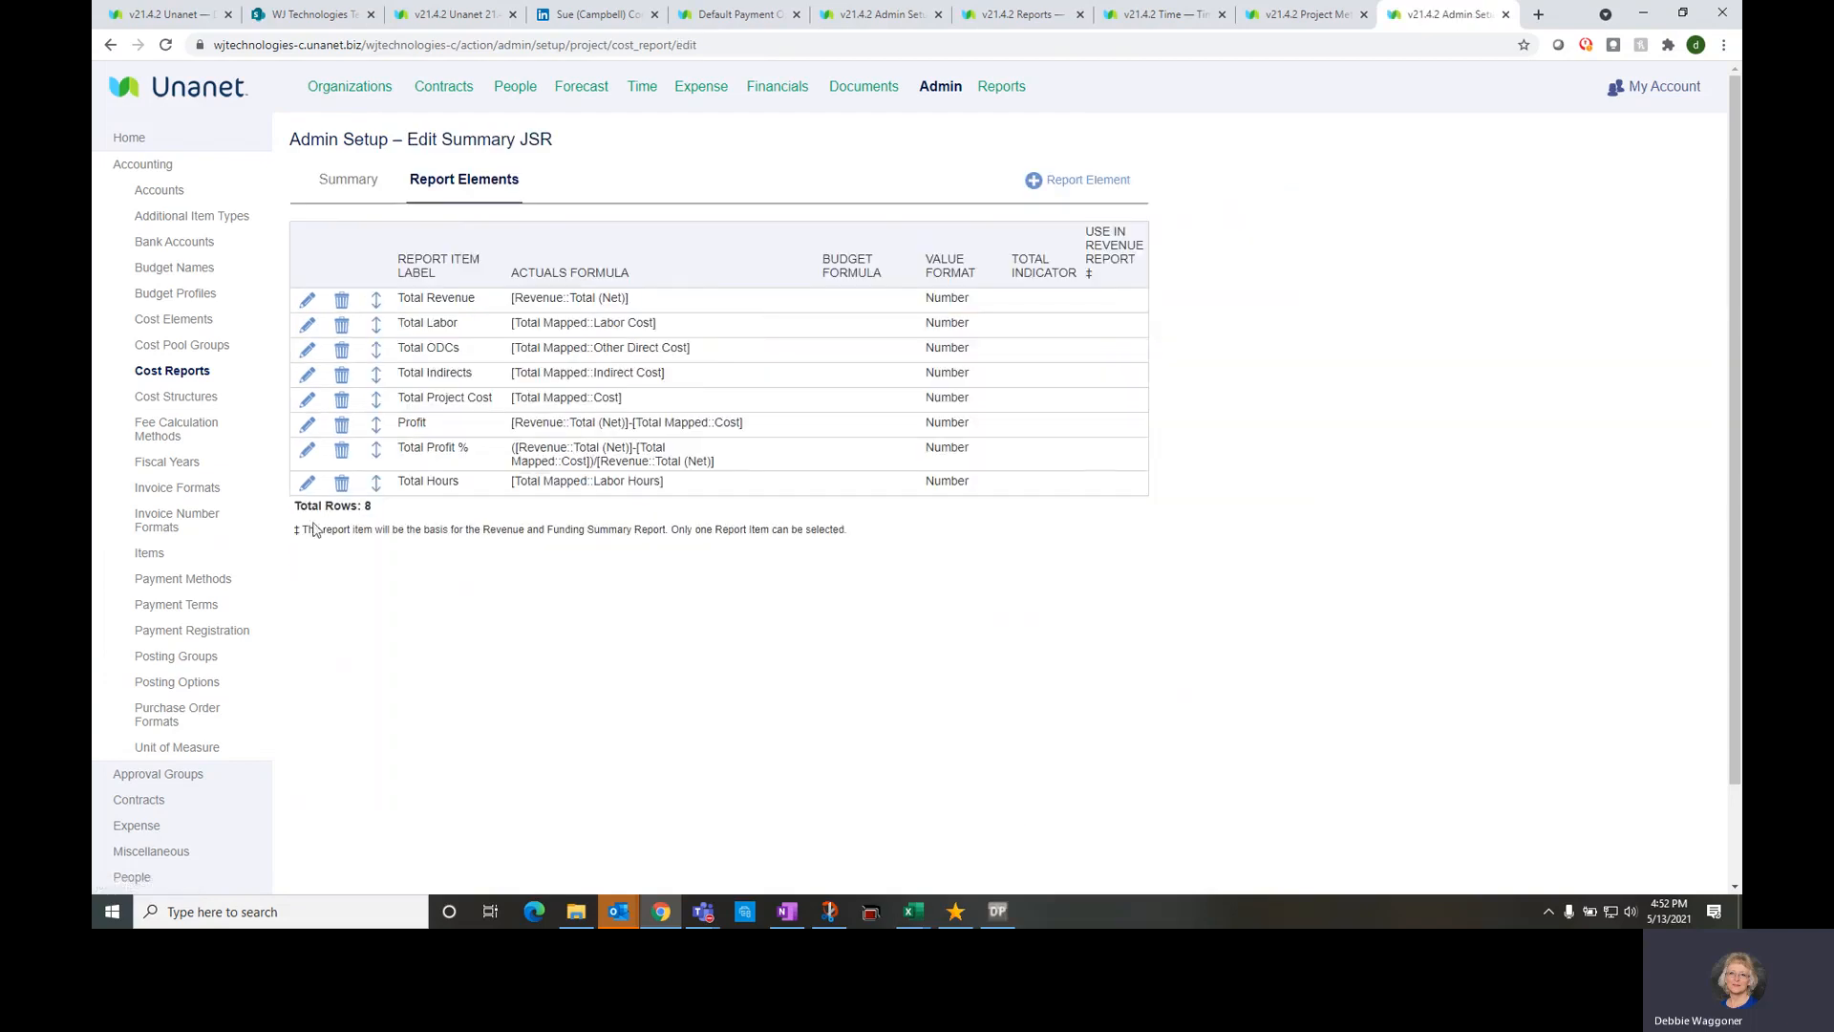
Change the value format of the Total Profit % report item to Percent and save it
click(304, 457)
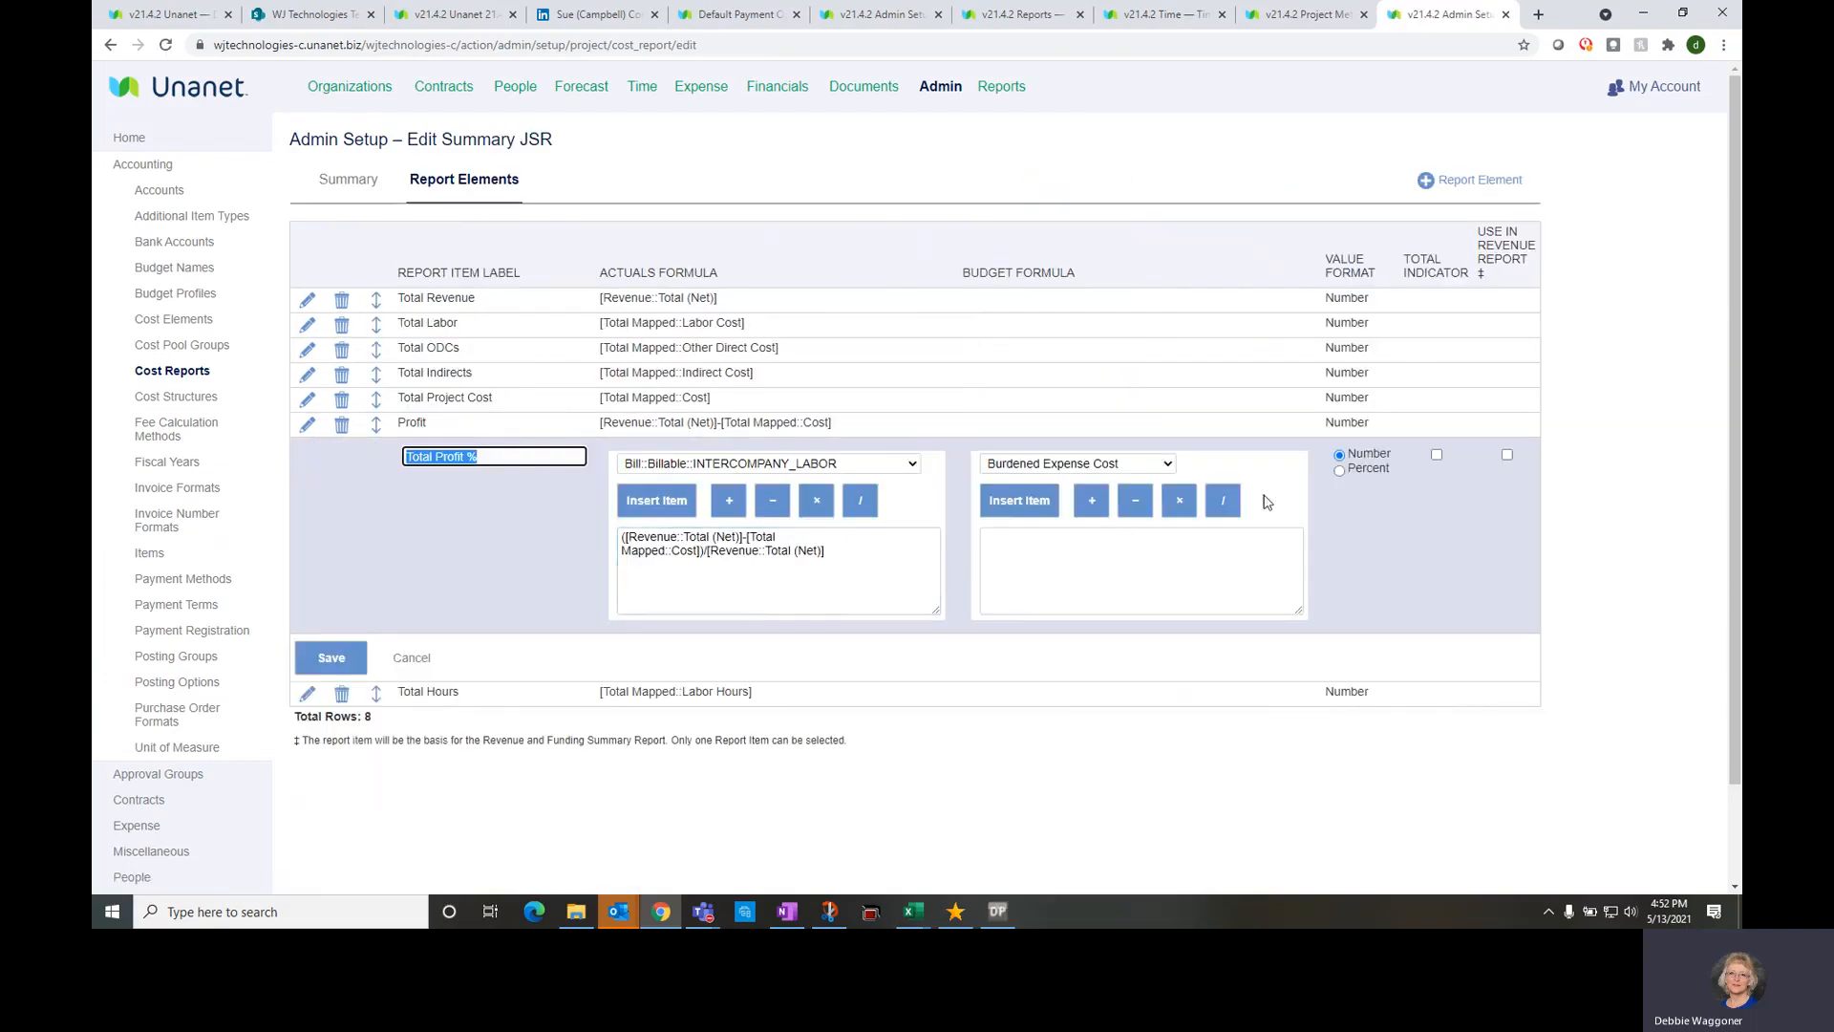
click(1339, 470)
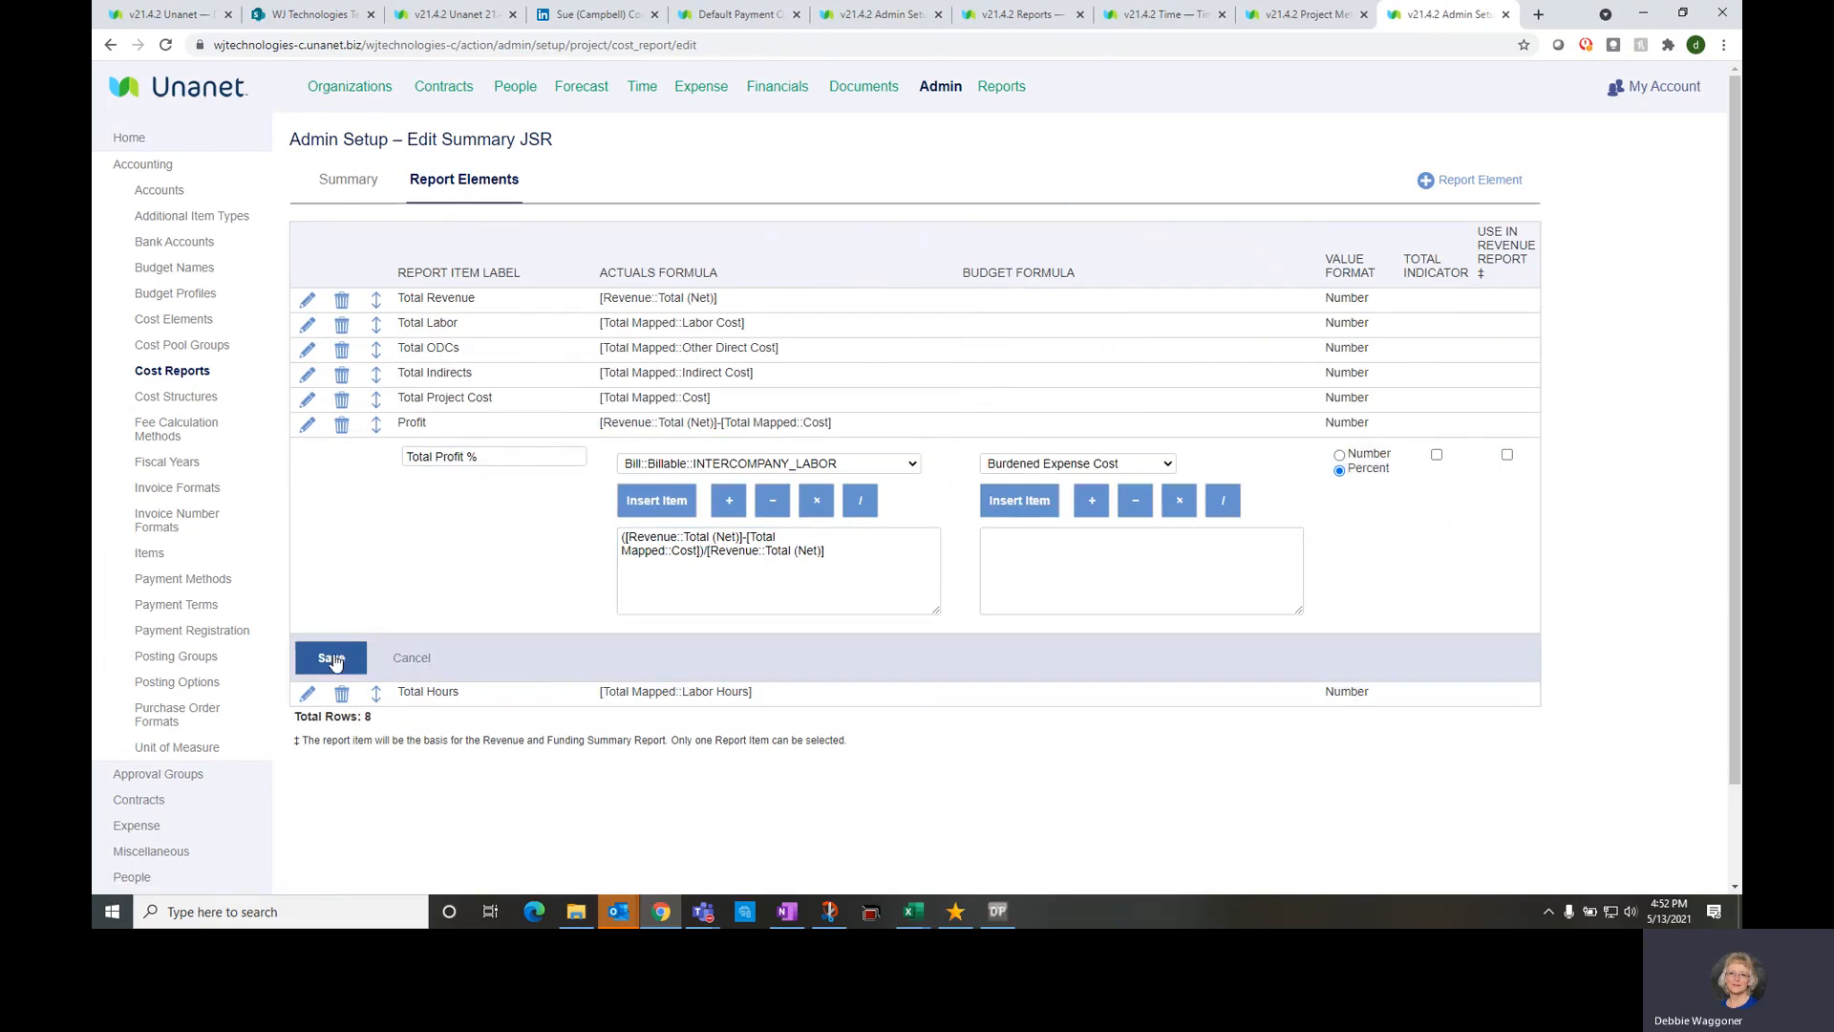
click(332, 659)
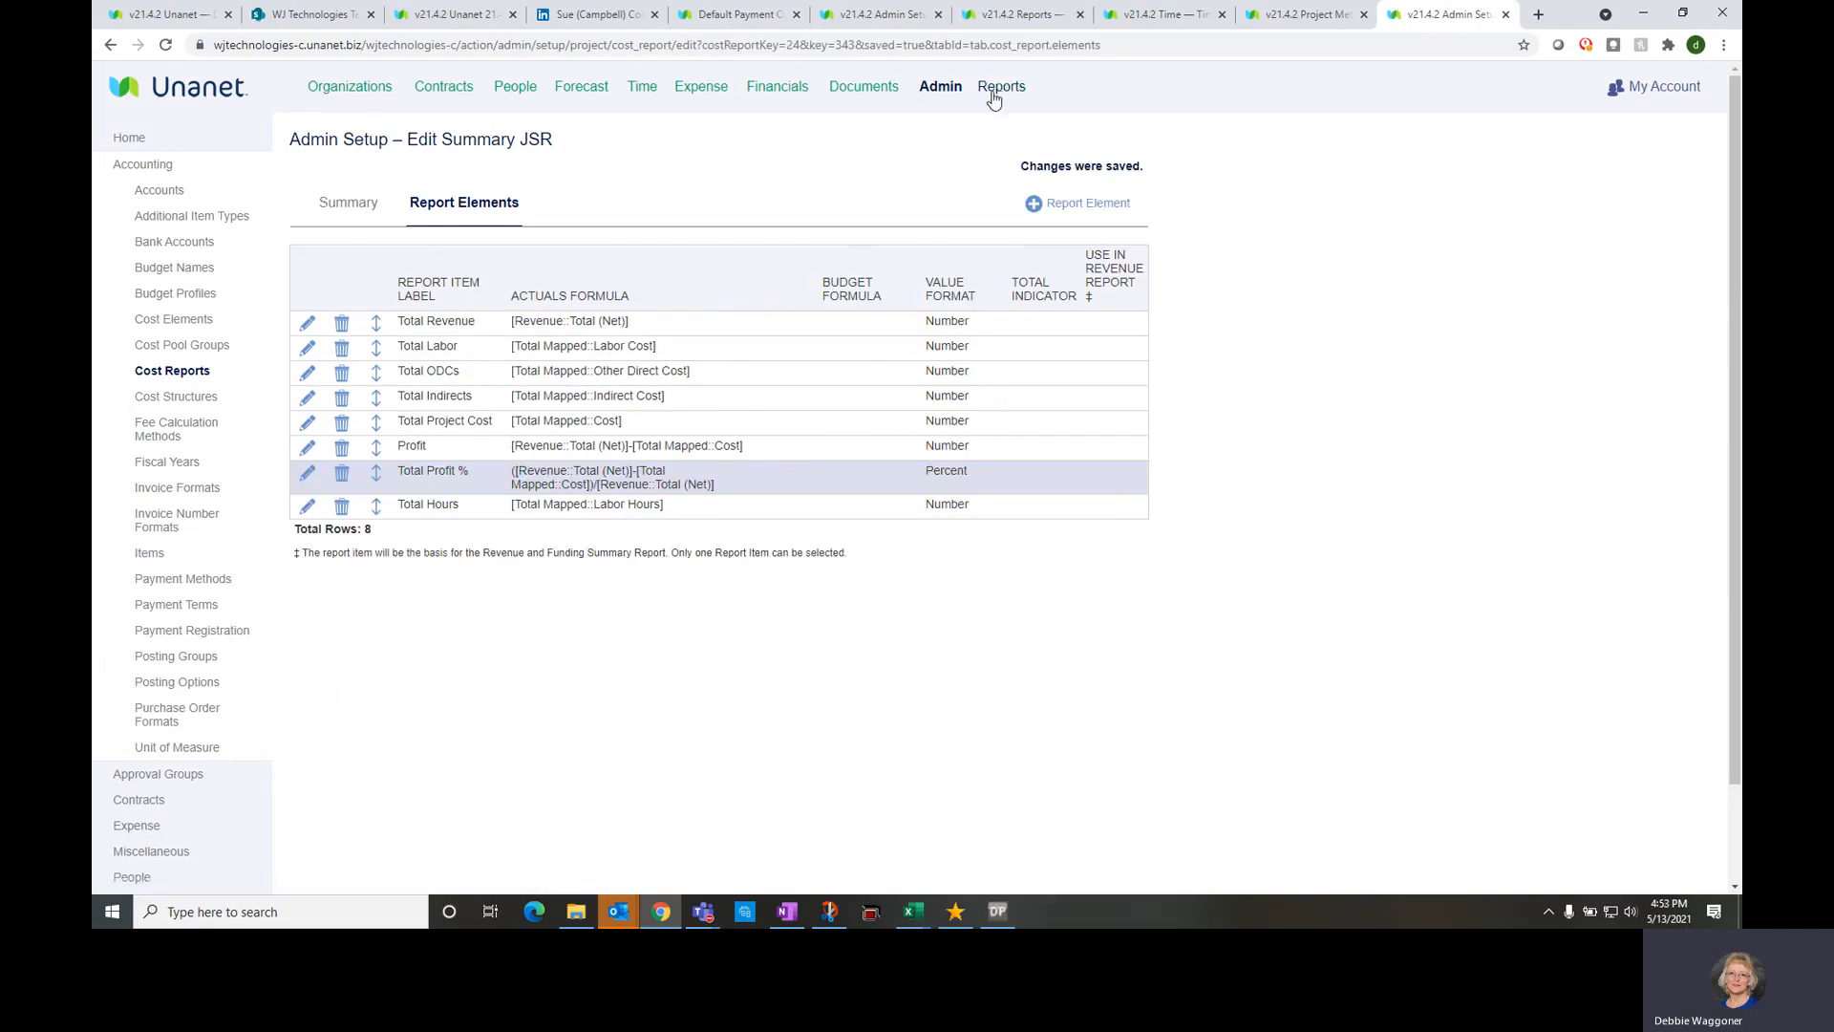
Open the Project Cost Summary report criteria and select Summary JSR as the cost report
click(1013, 129)
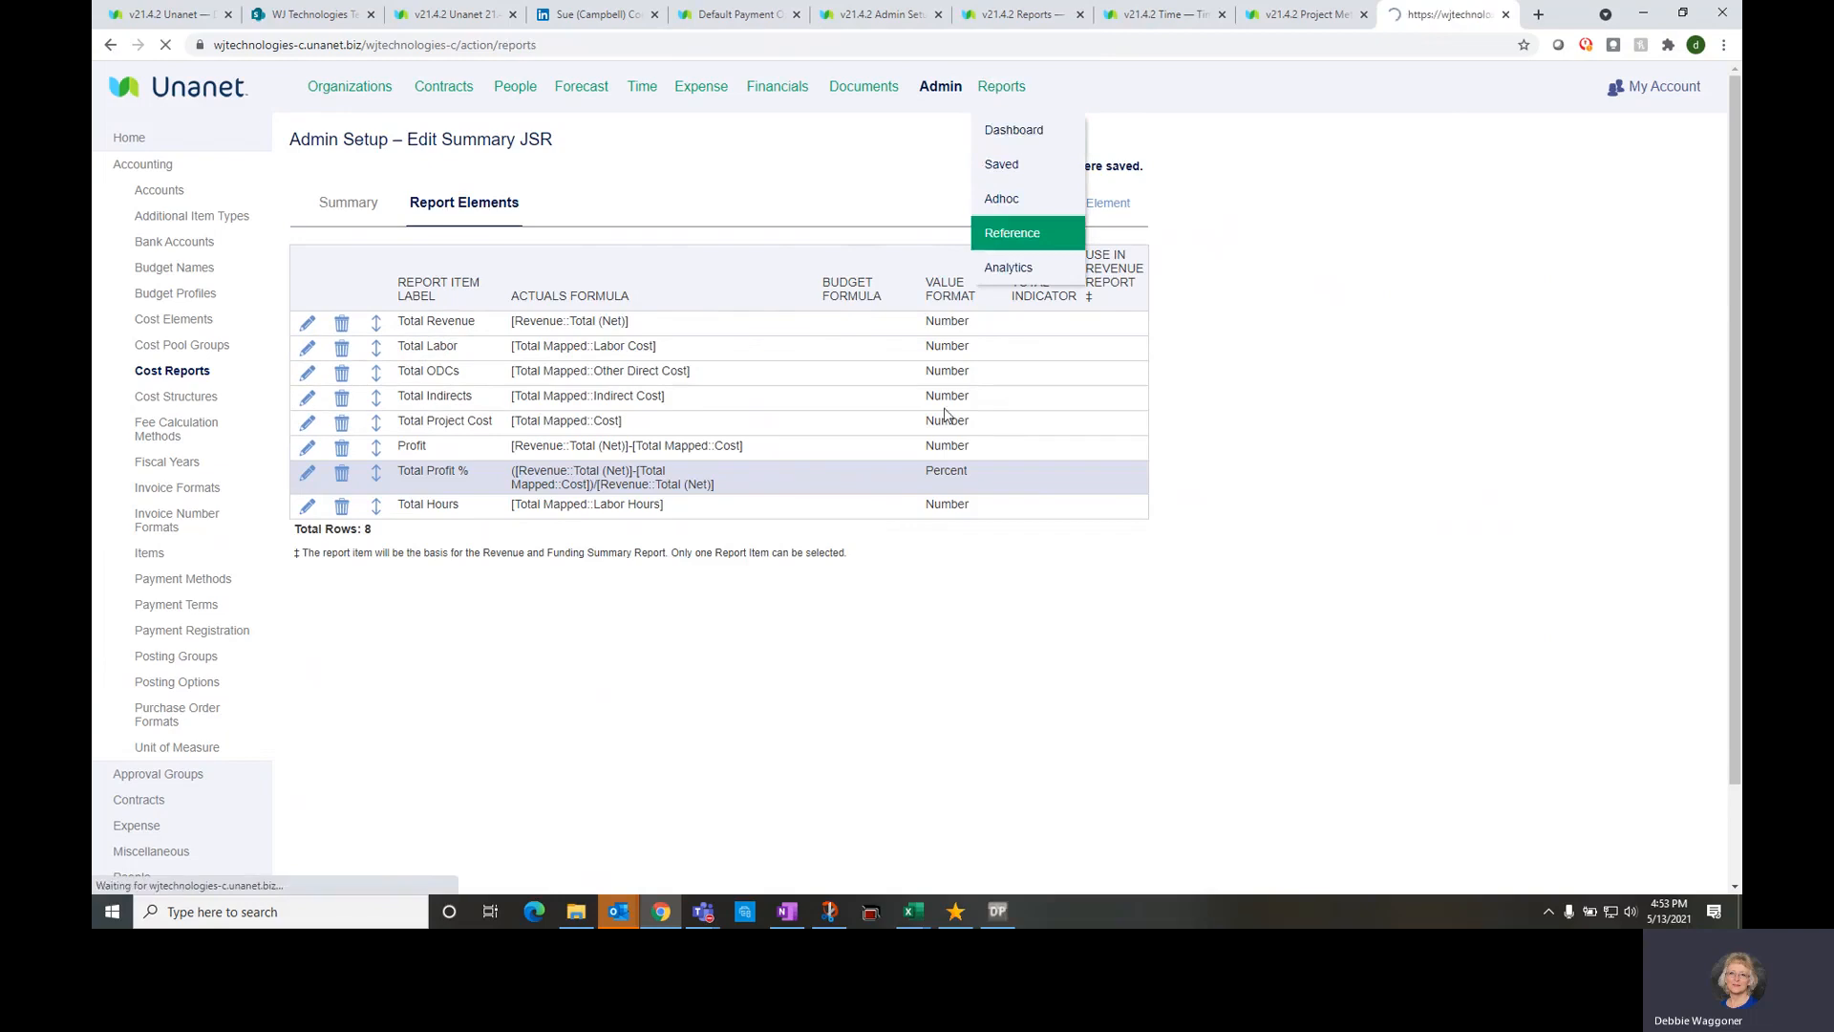
click(893, 692)
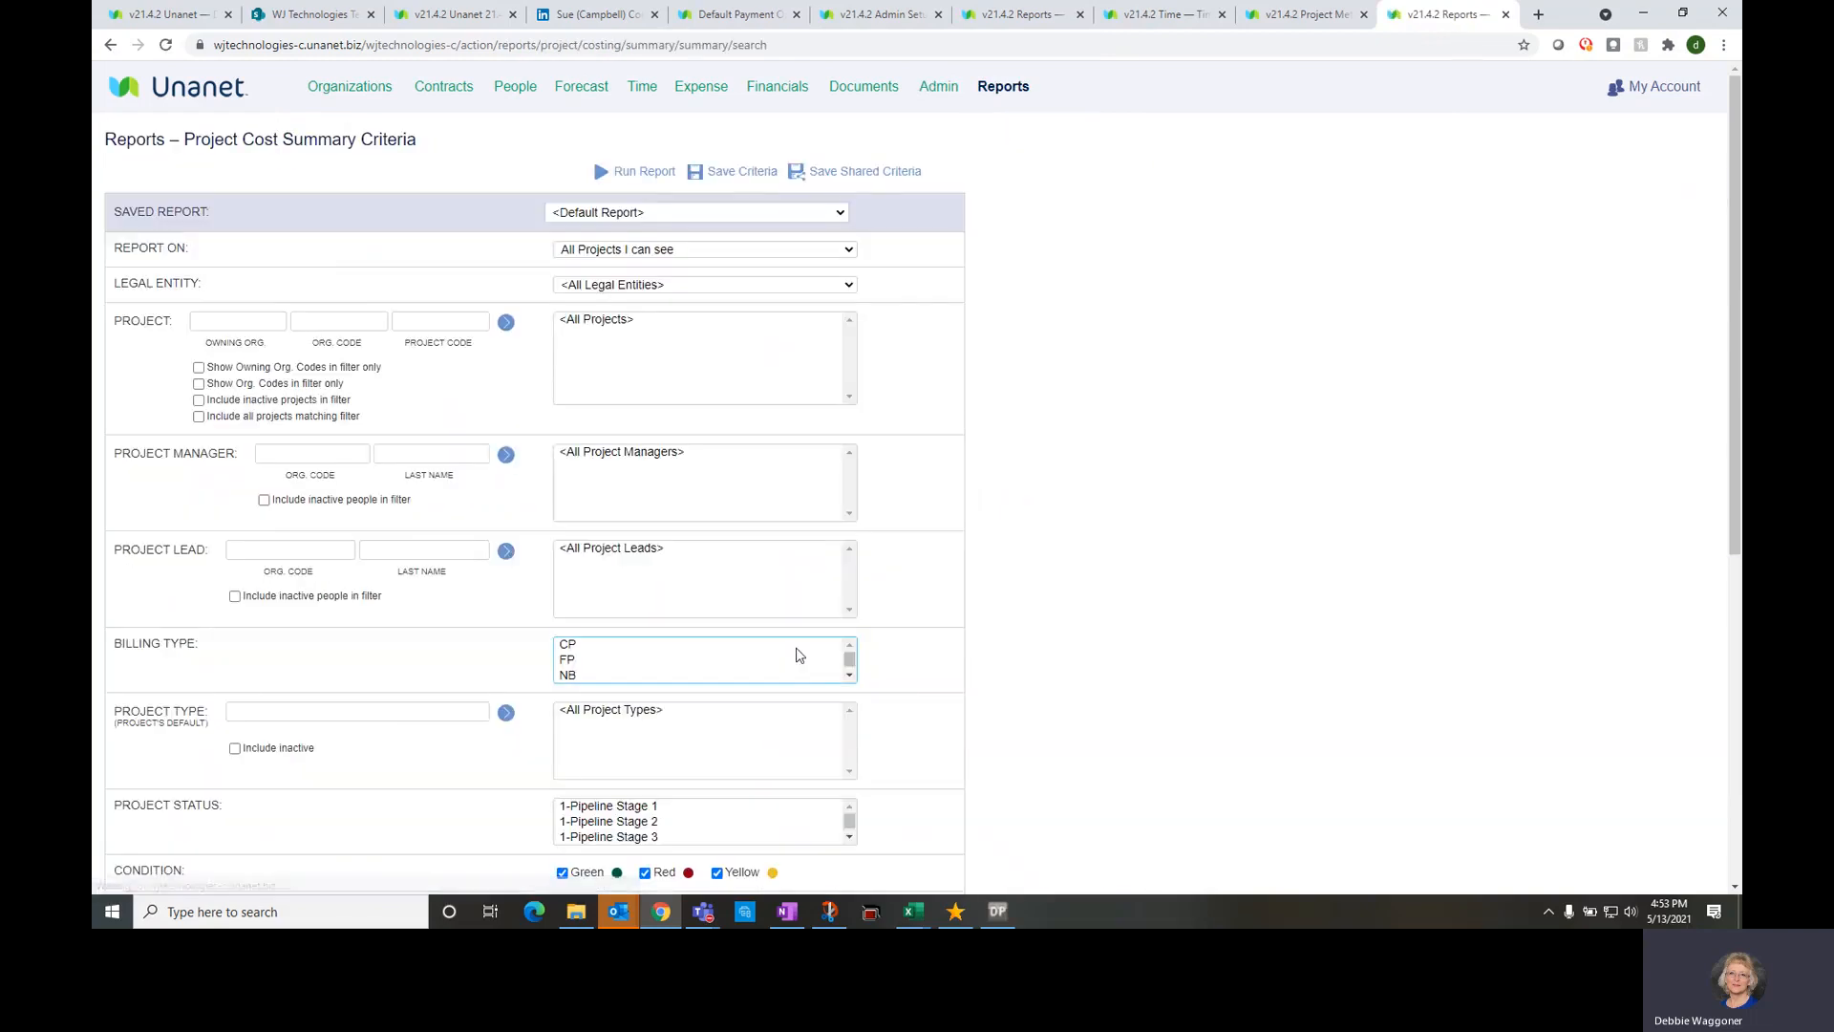
scroll(794, 652, down, 3)
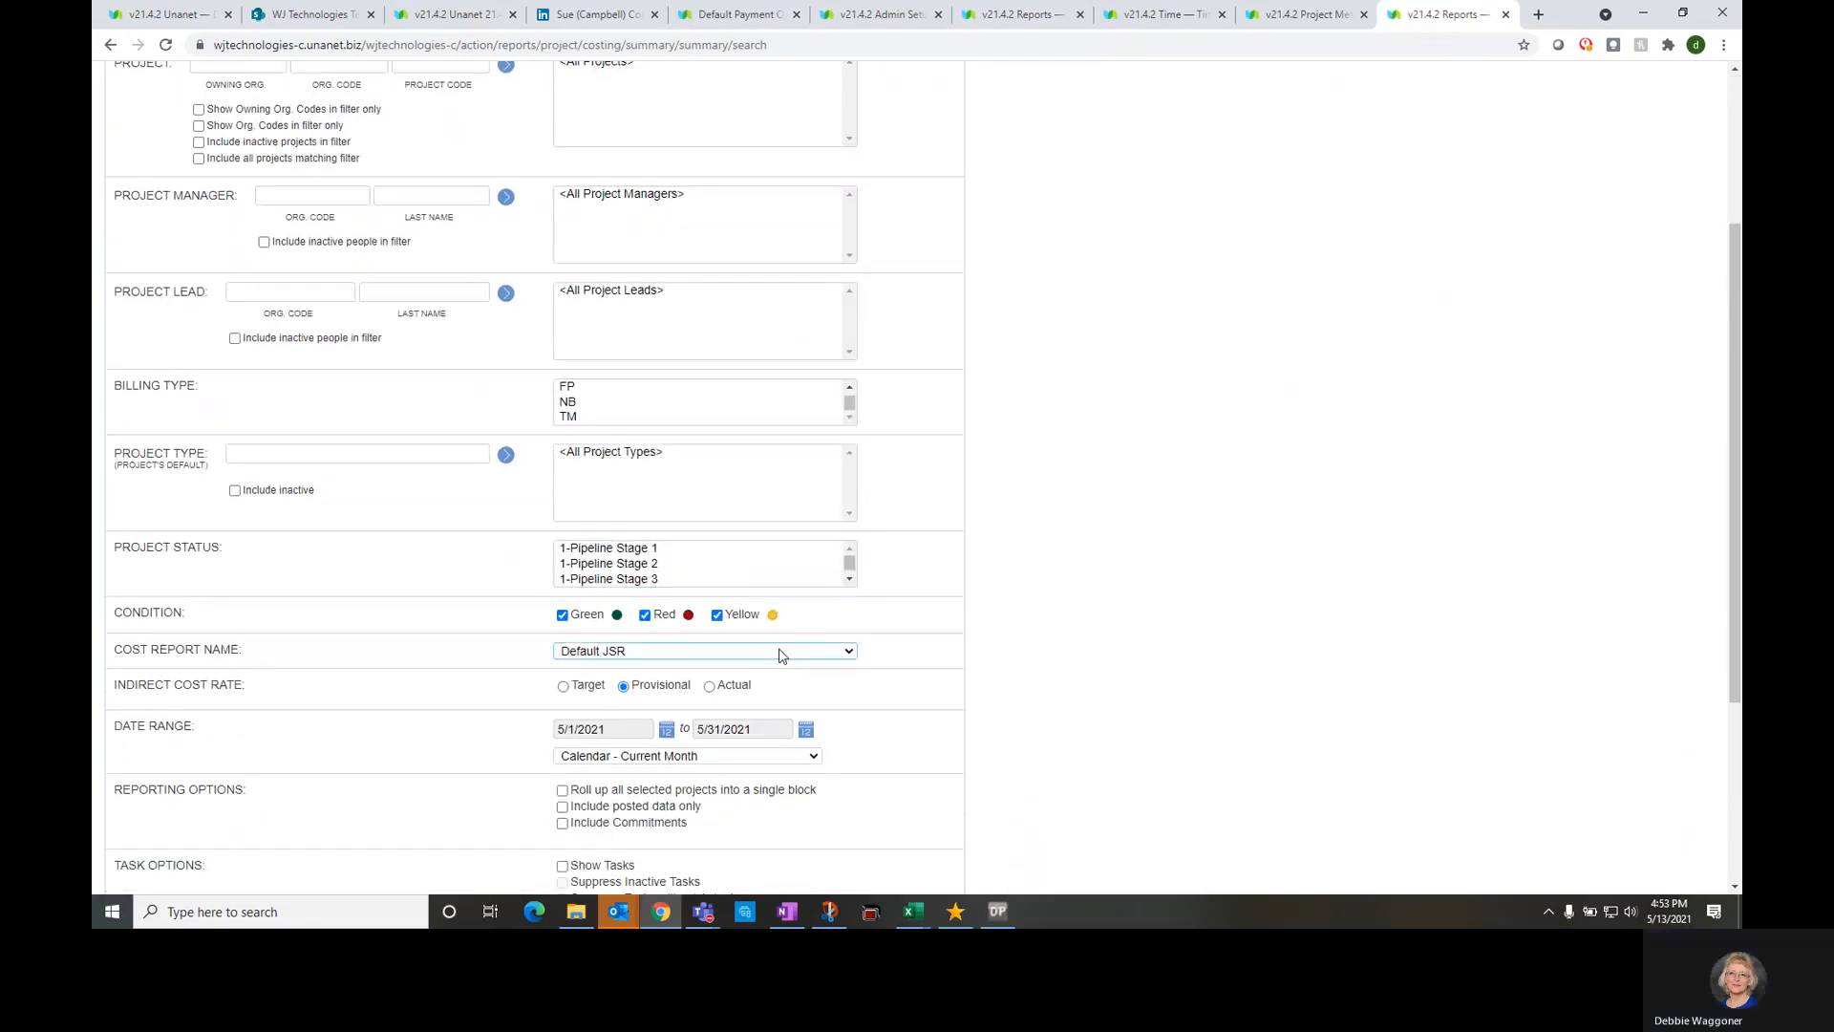
click(779, 650)
click(689, 511)
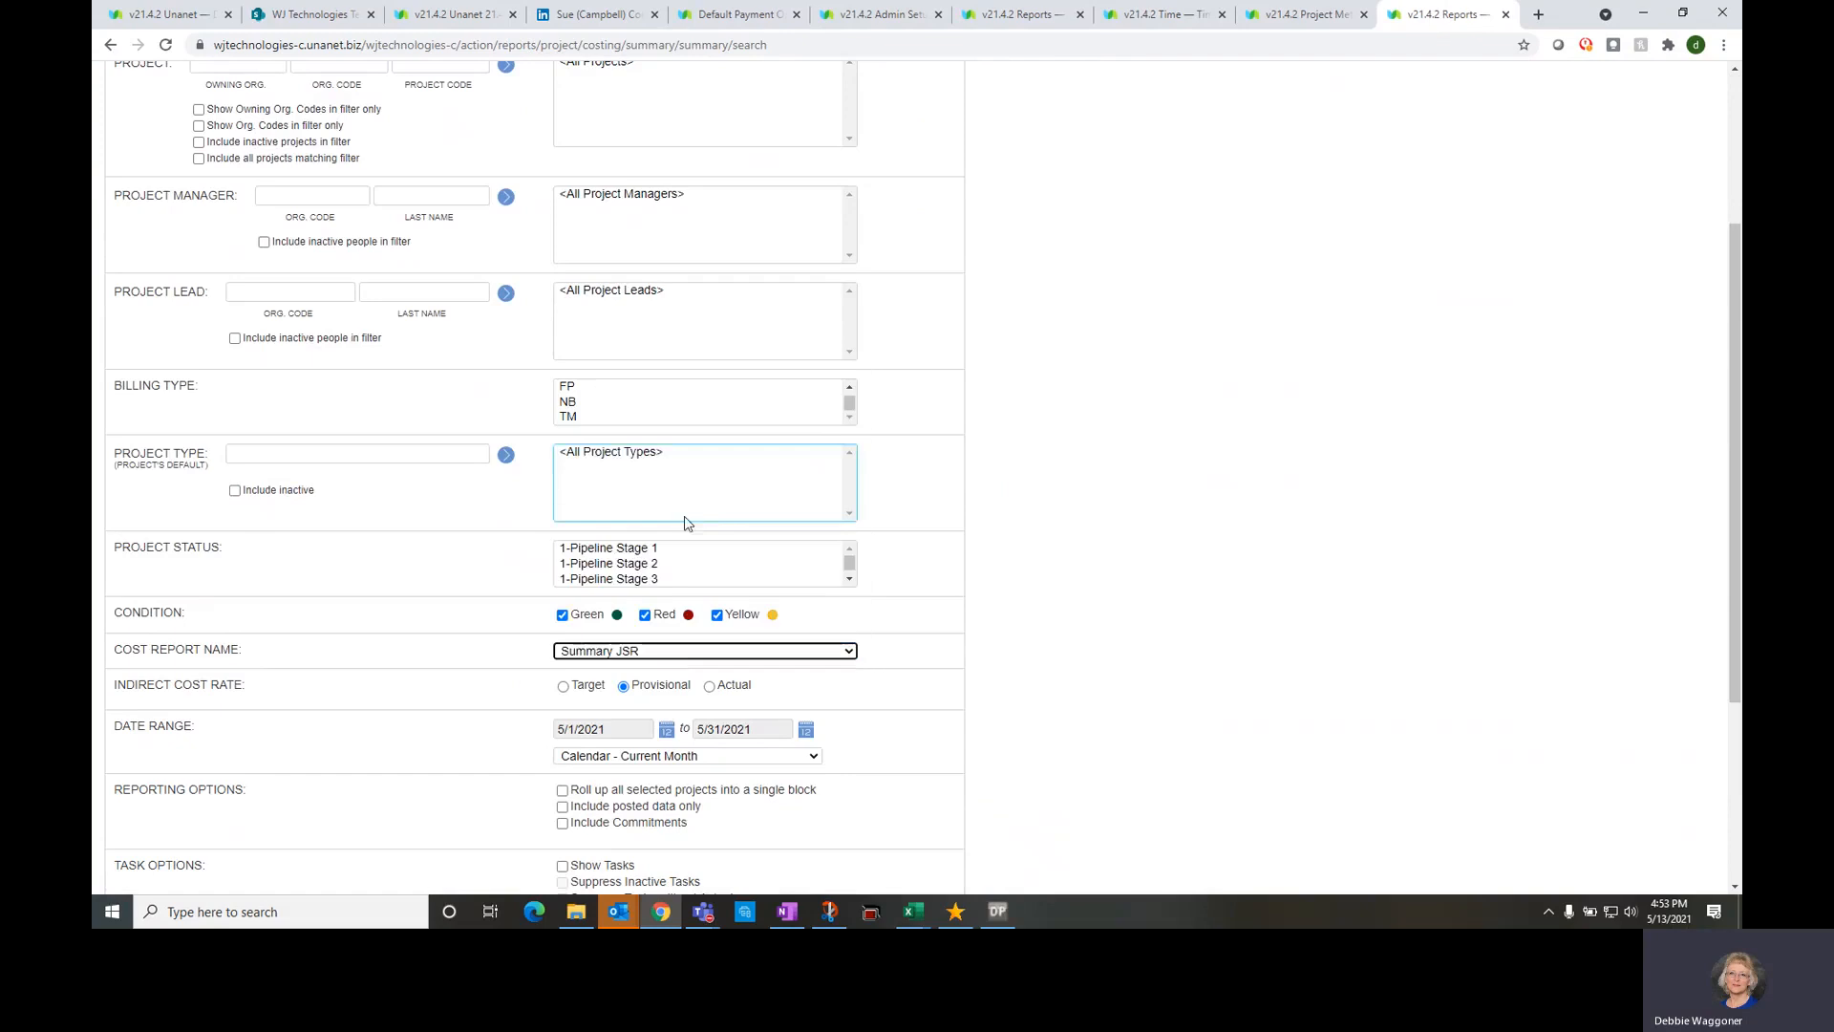
Set the date range to Calendar - Previous Year, use Actual indirect cost rates with posted data only, and run the report
click(668, 755)
scroll(666, 669, down, 2)
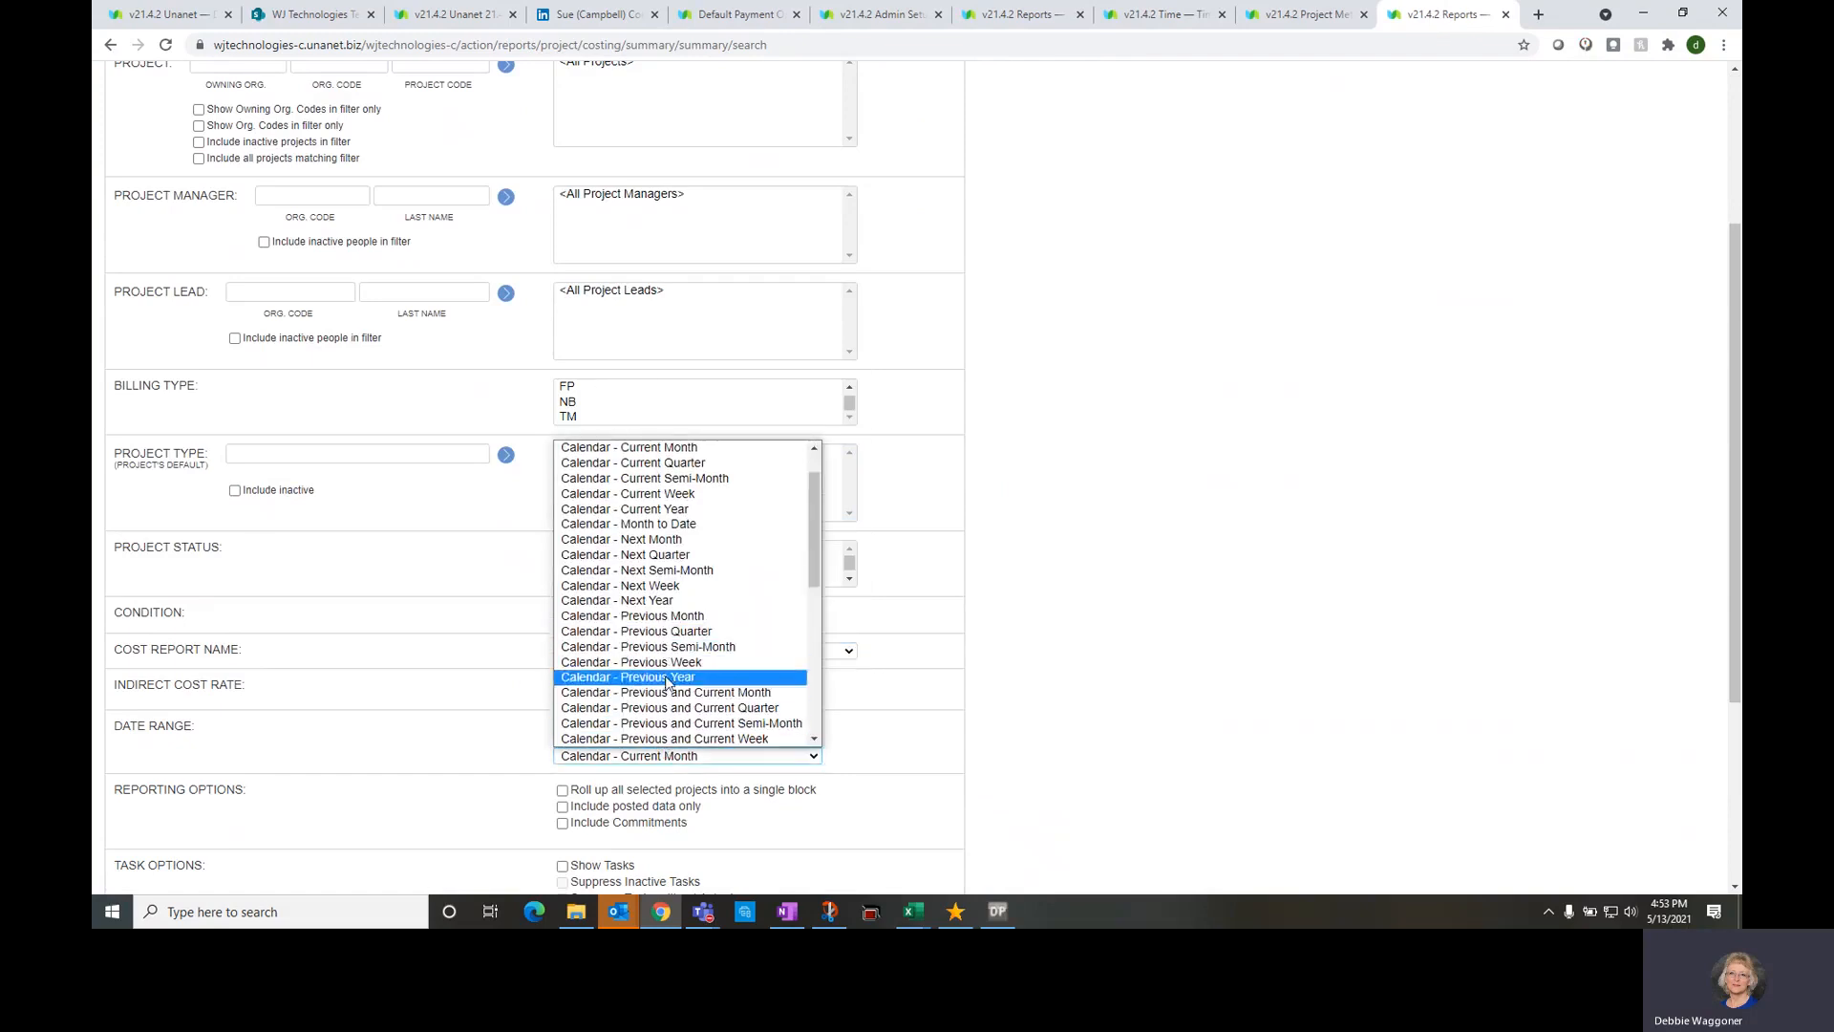
click(665, 676)
click(710, 686)
scroll(668, 687, down, 2)
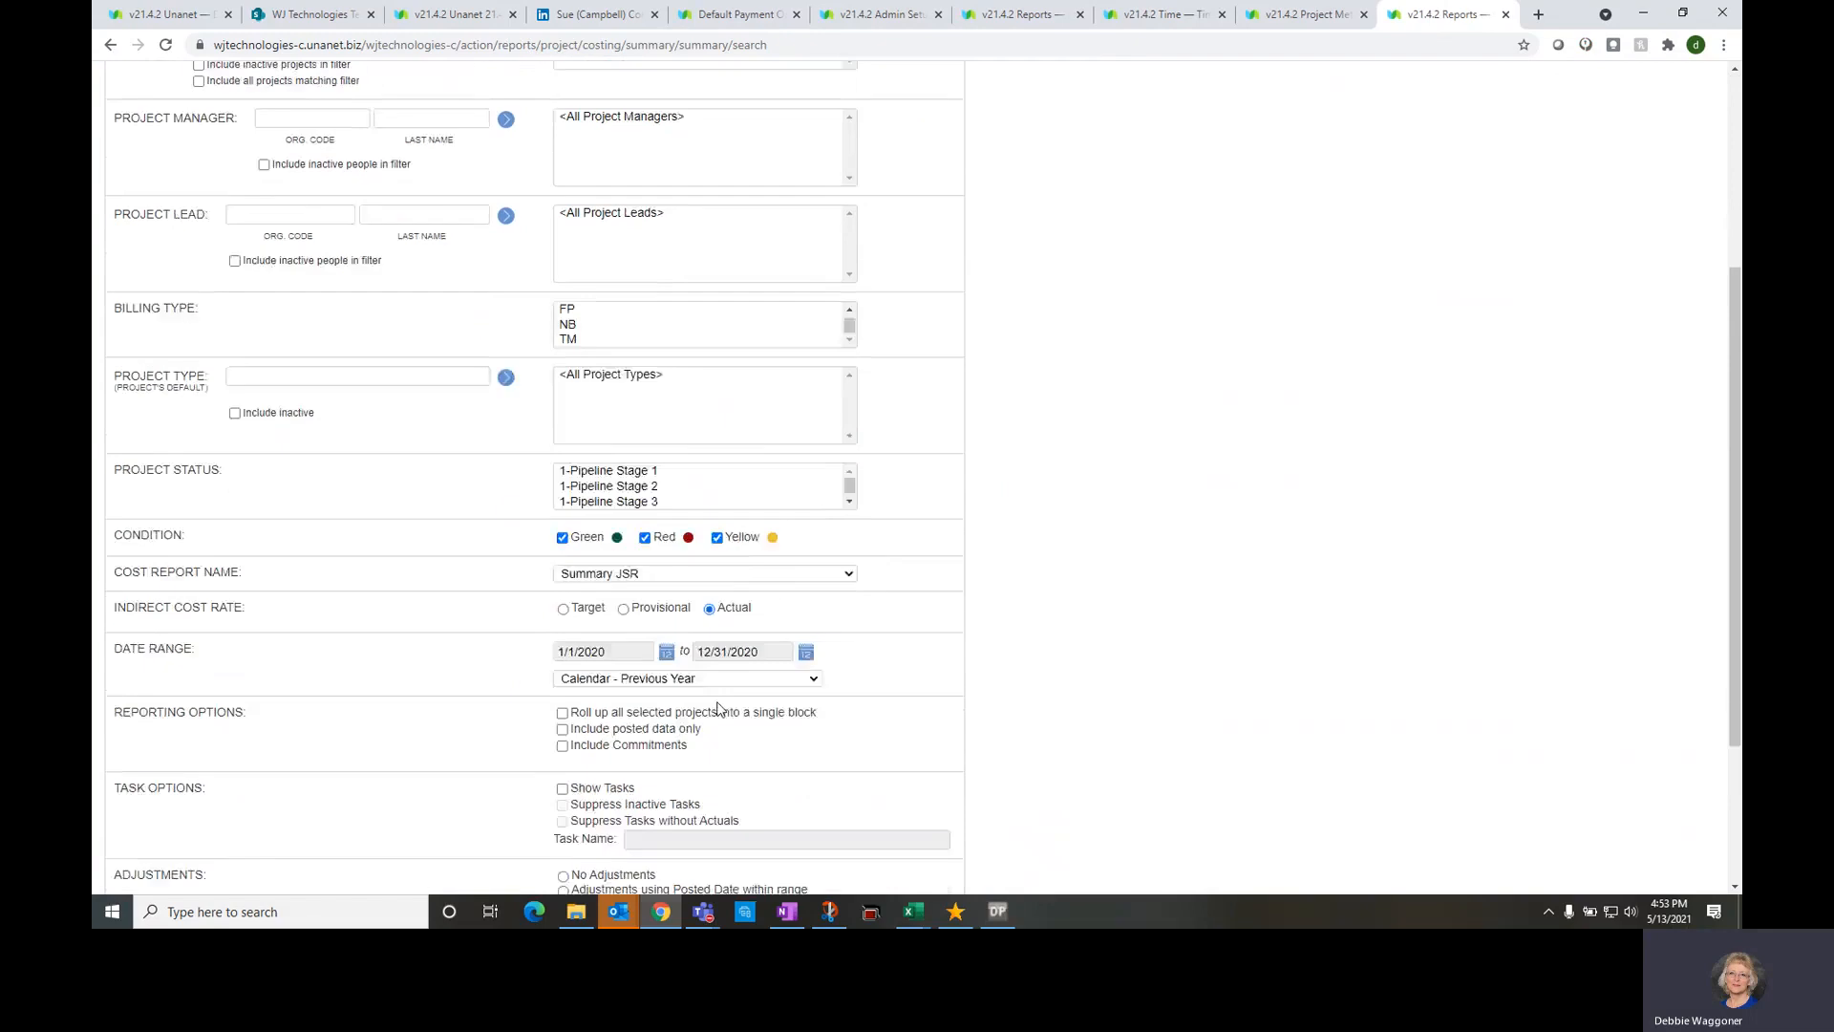
click(562, 633)
scroll(559, 666, down, 1)
scroll(559, 665, down, 2)
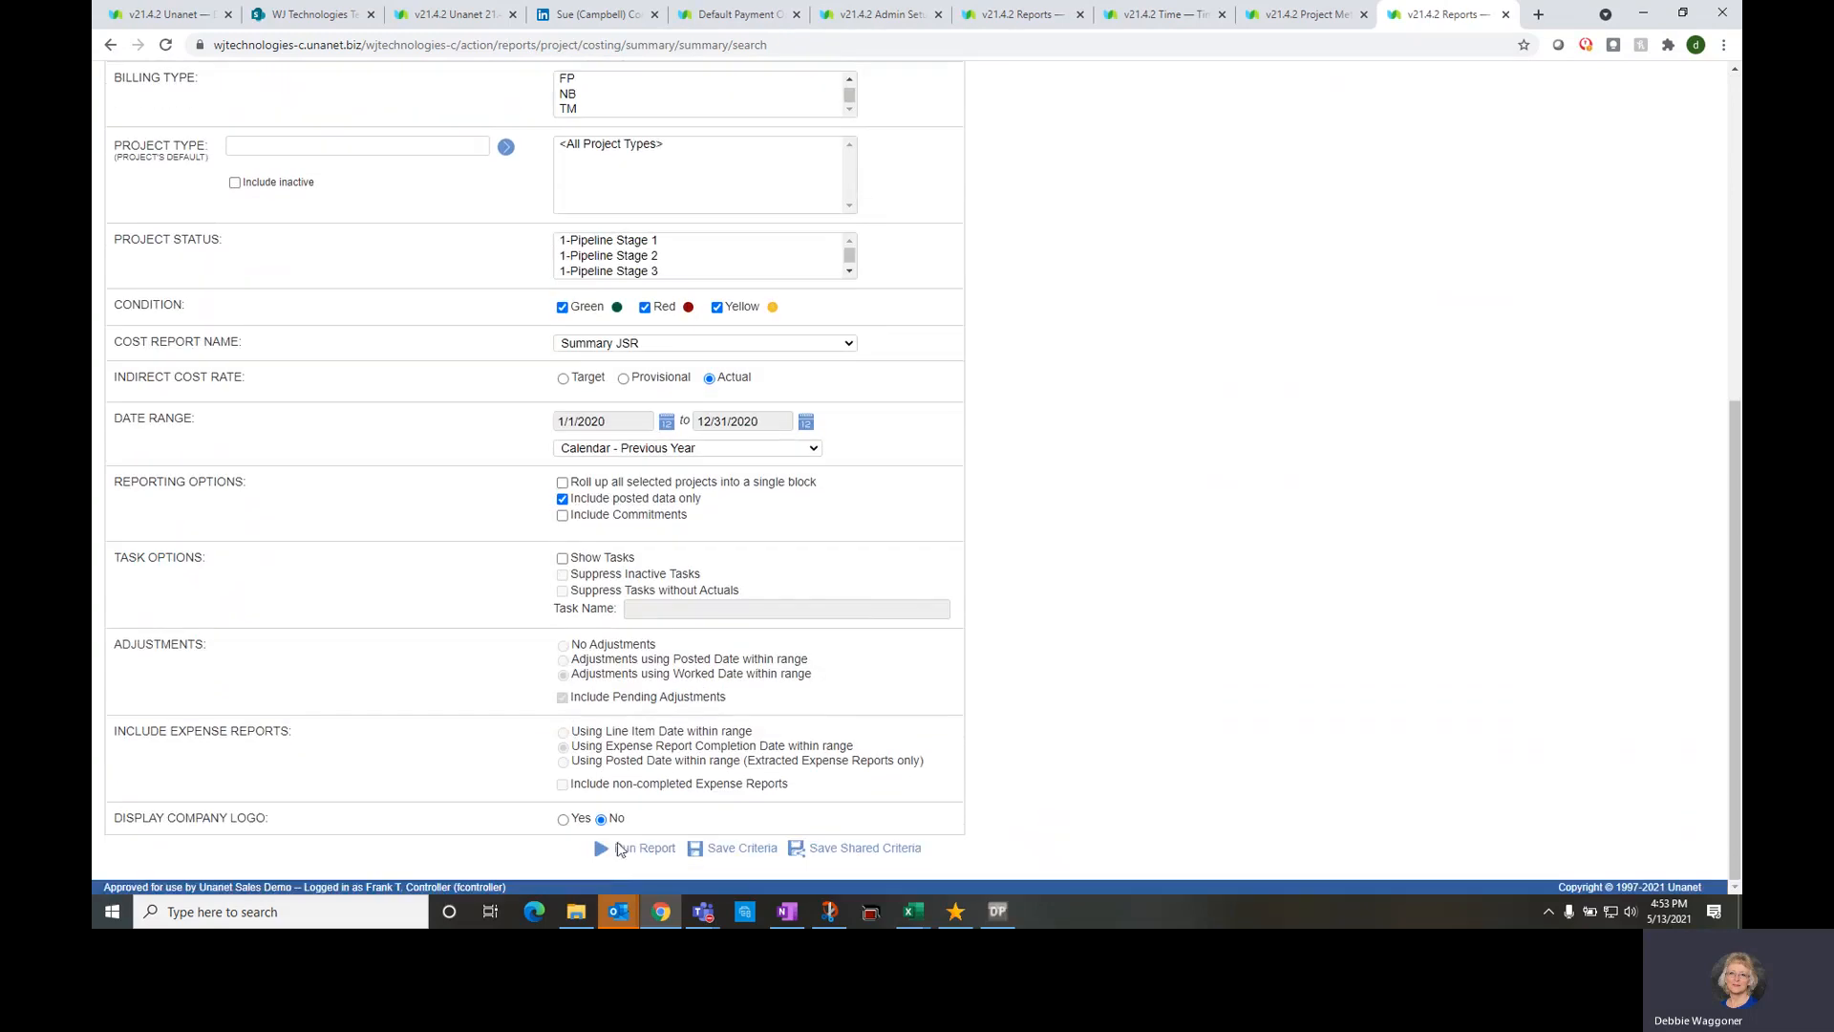
click(632, 847)
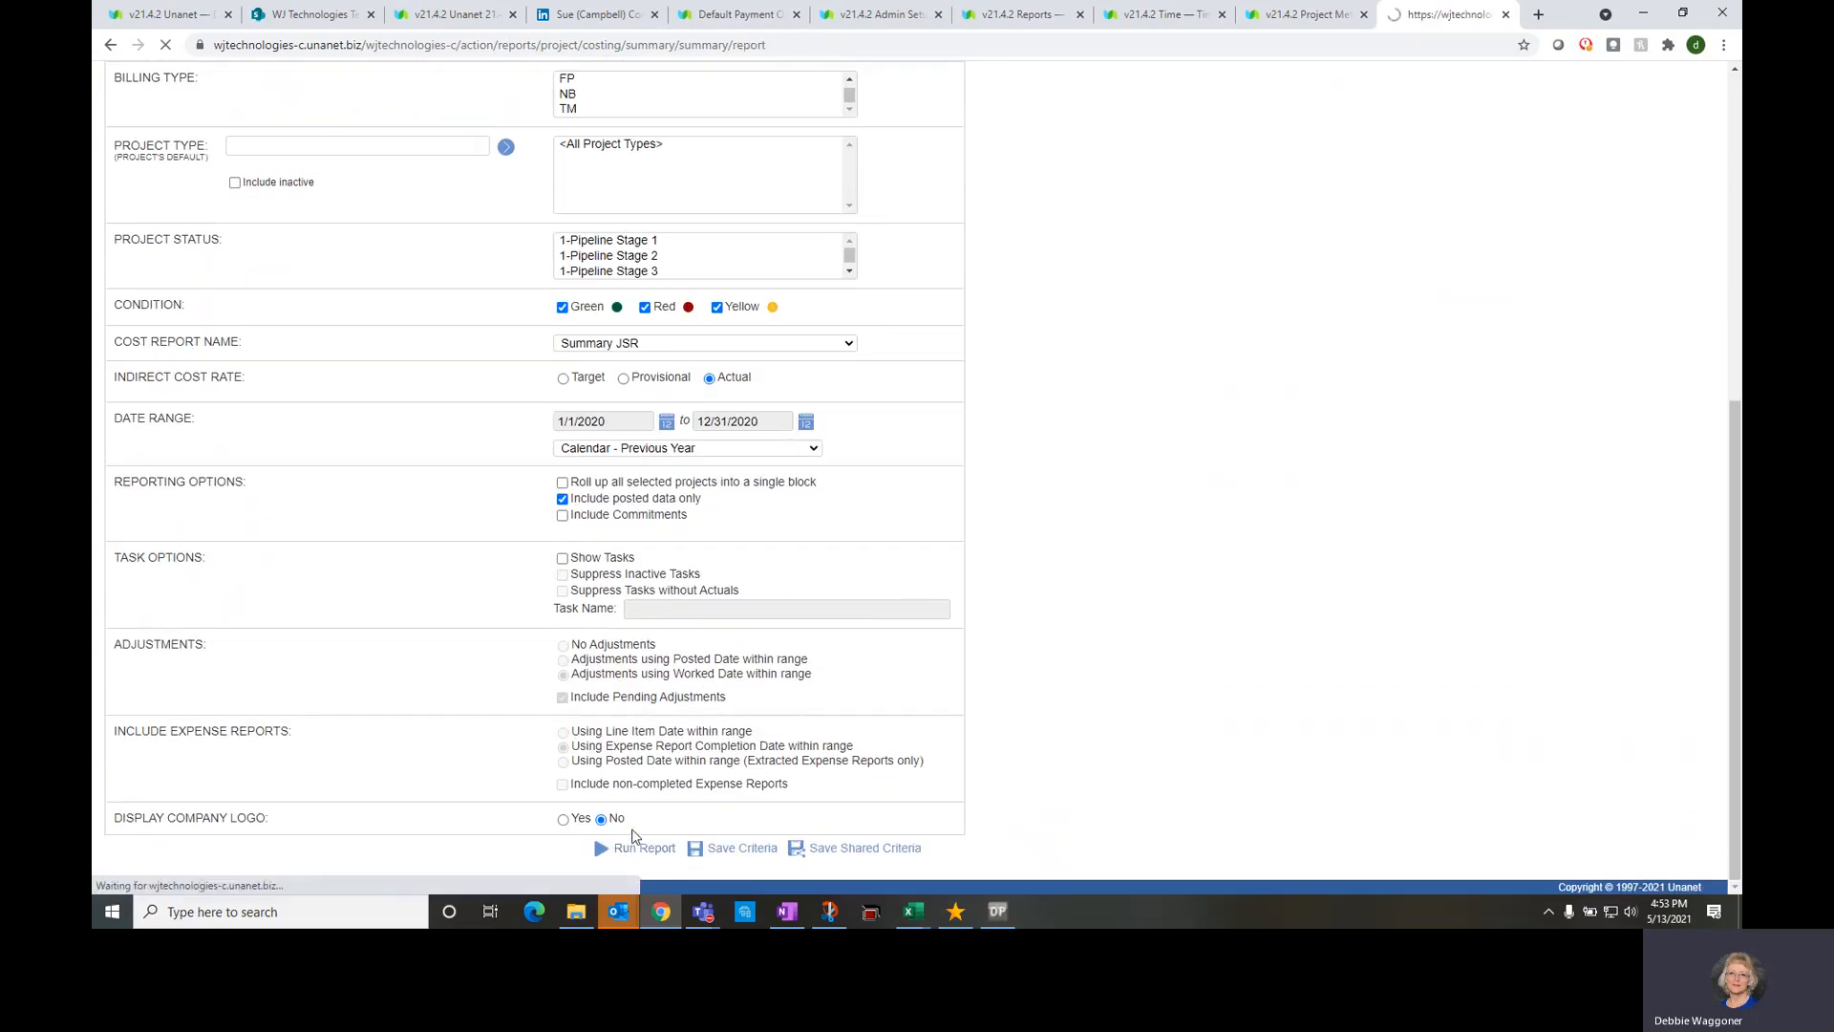
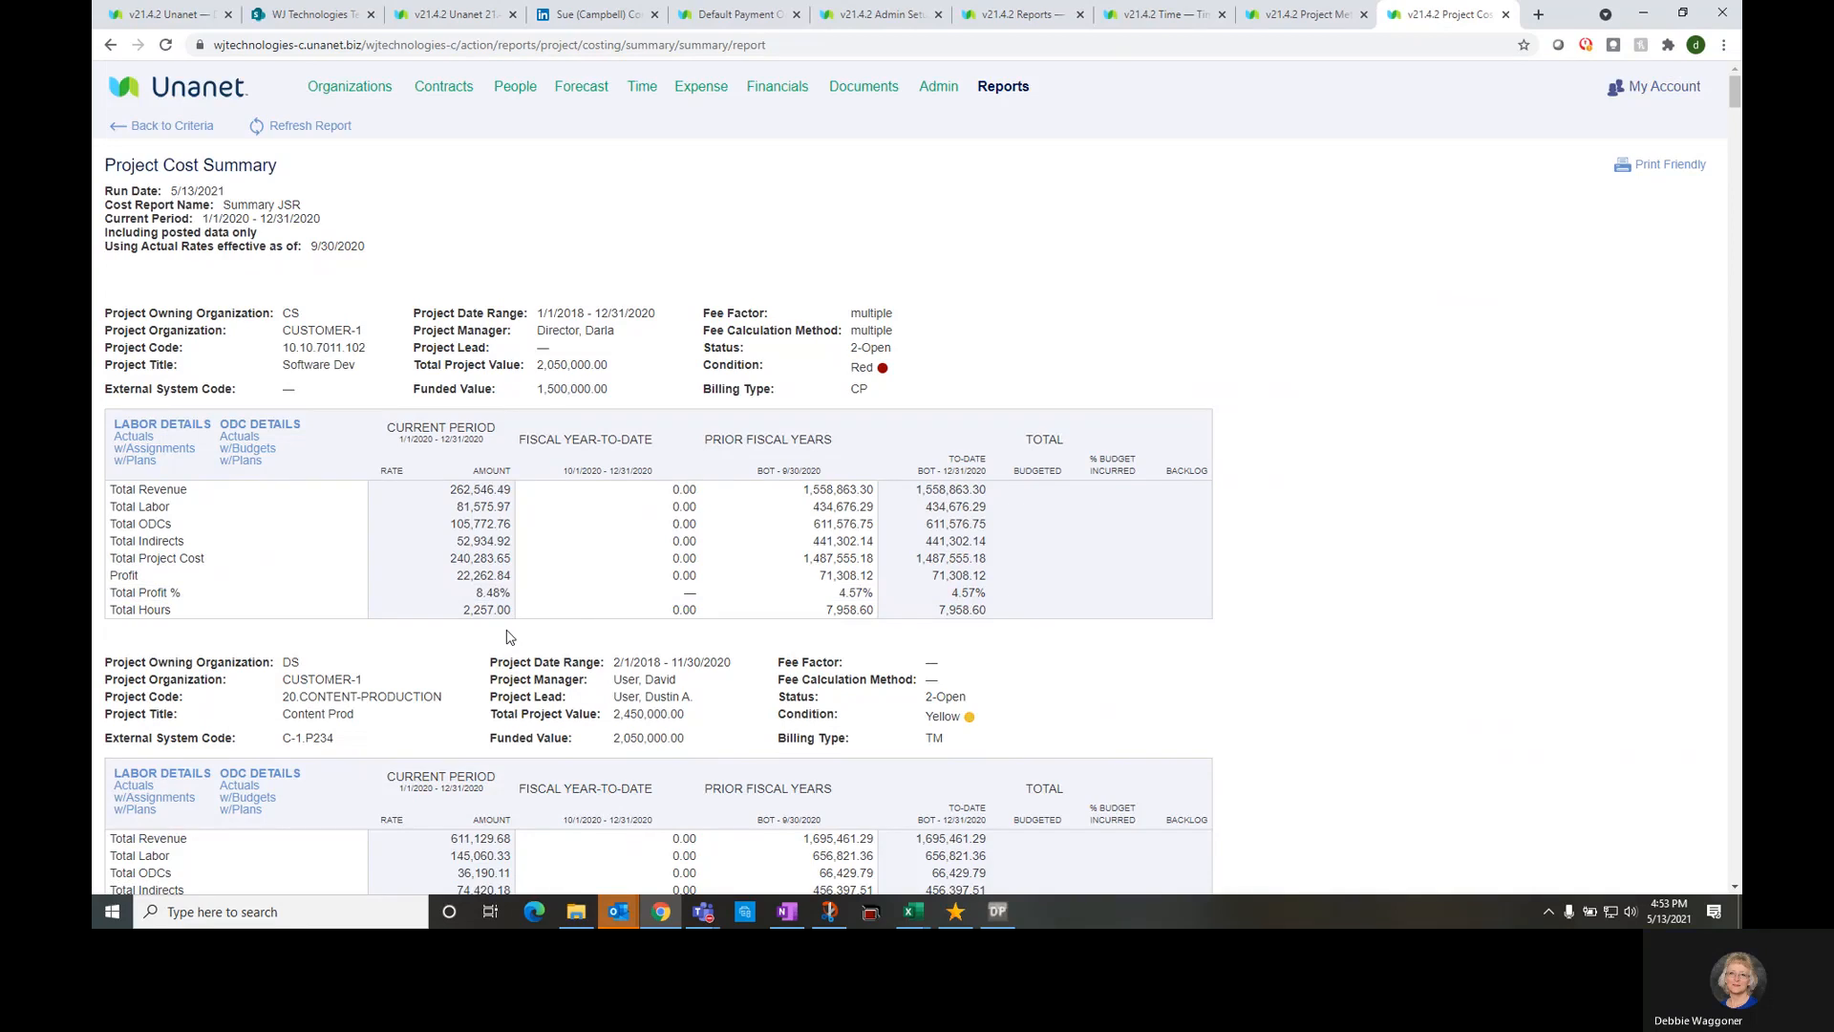
Add a new cost report named Detailed JSR in the admin accounting setup and save it
click(171, 126)
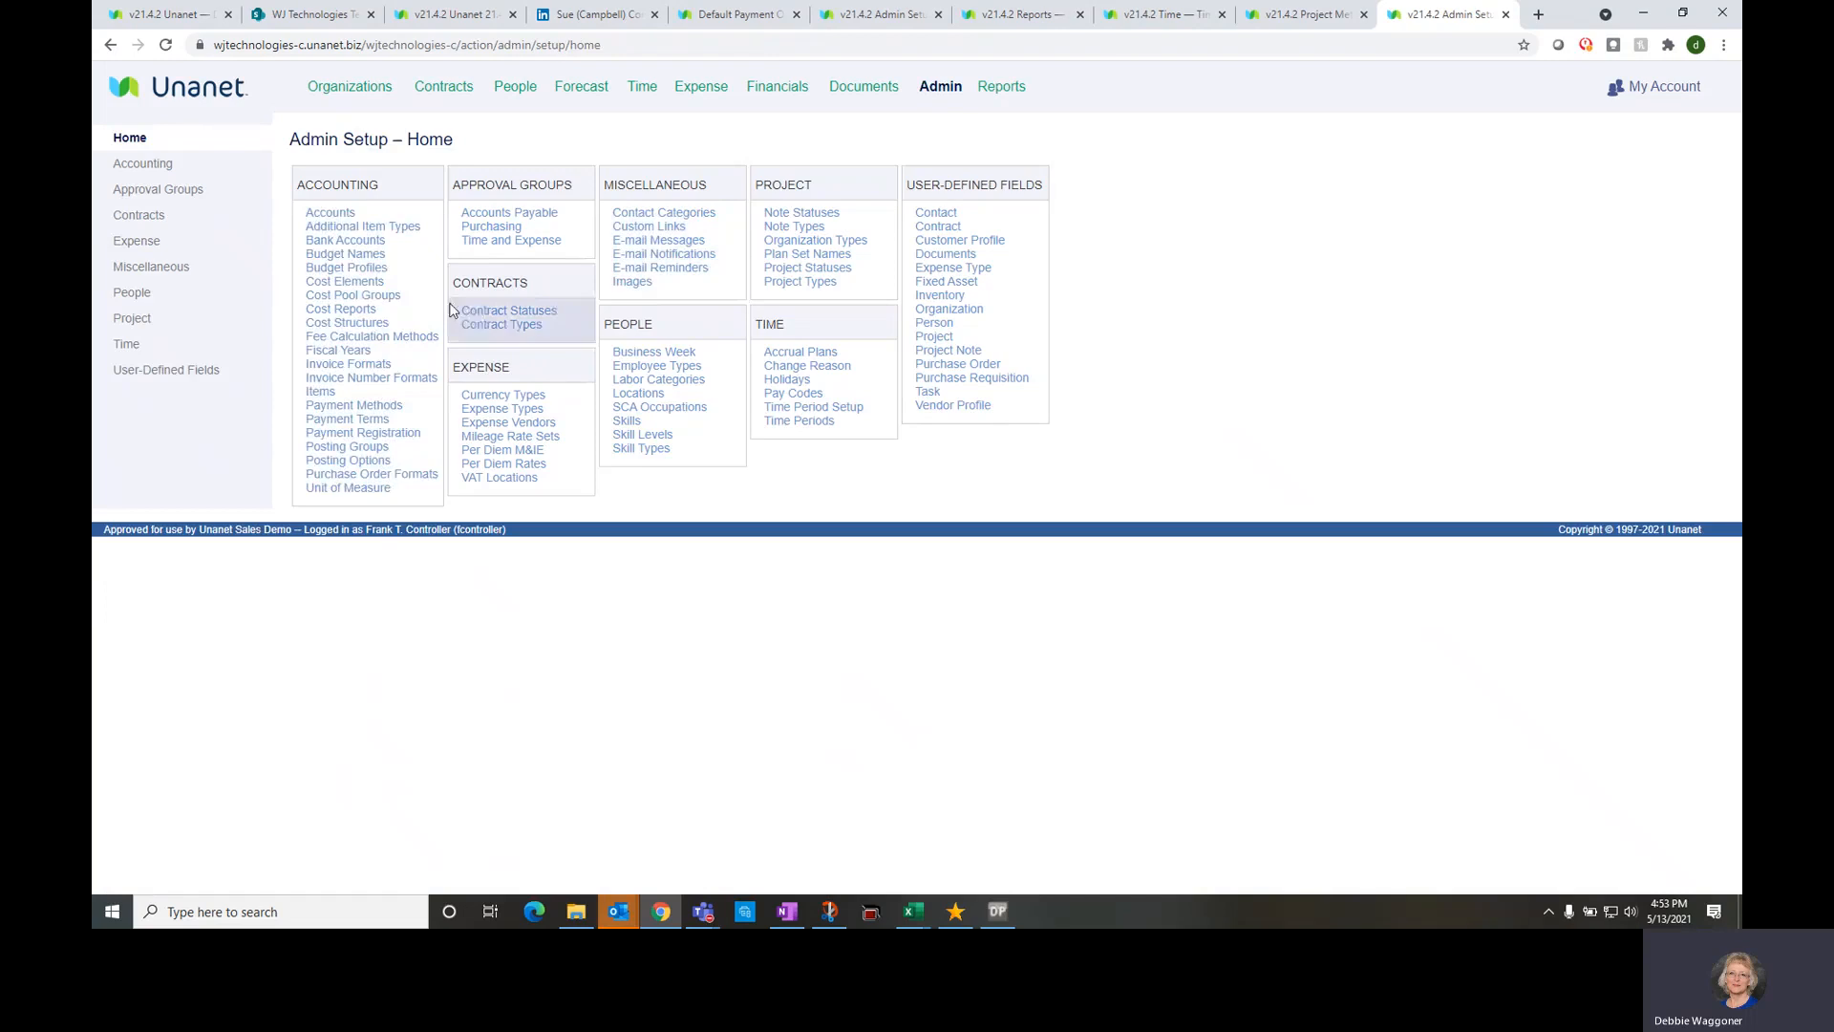
click(357, 310)
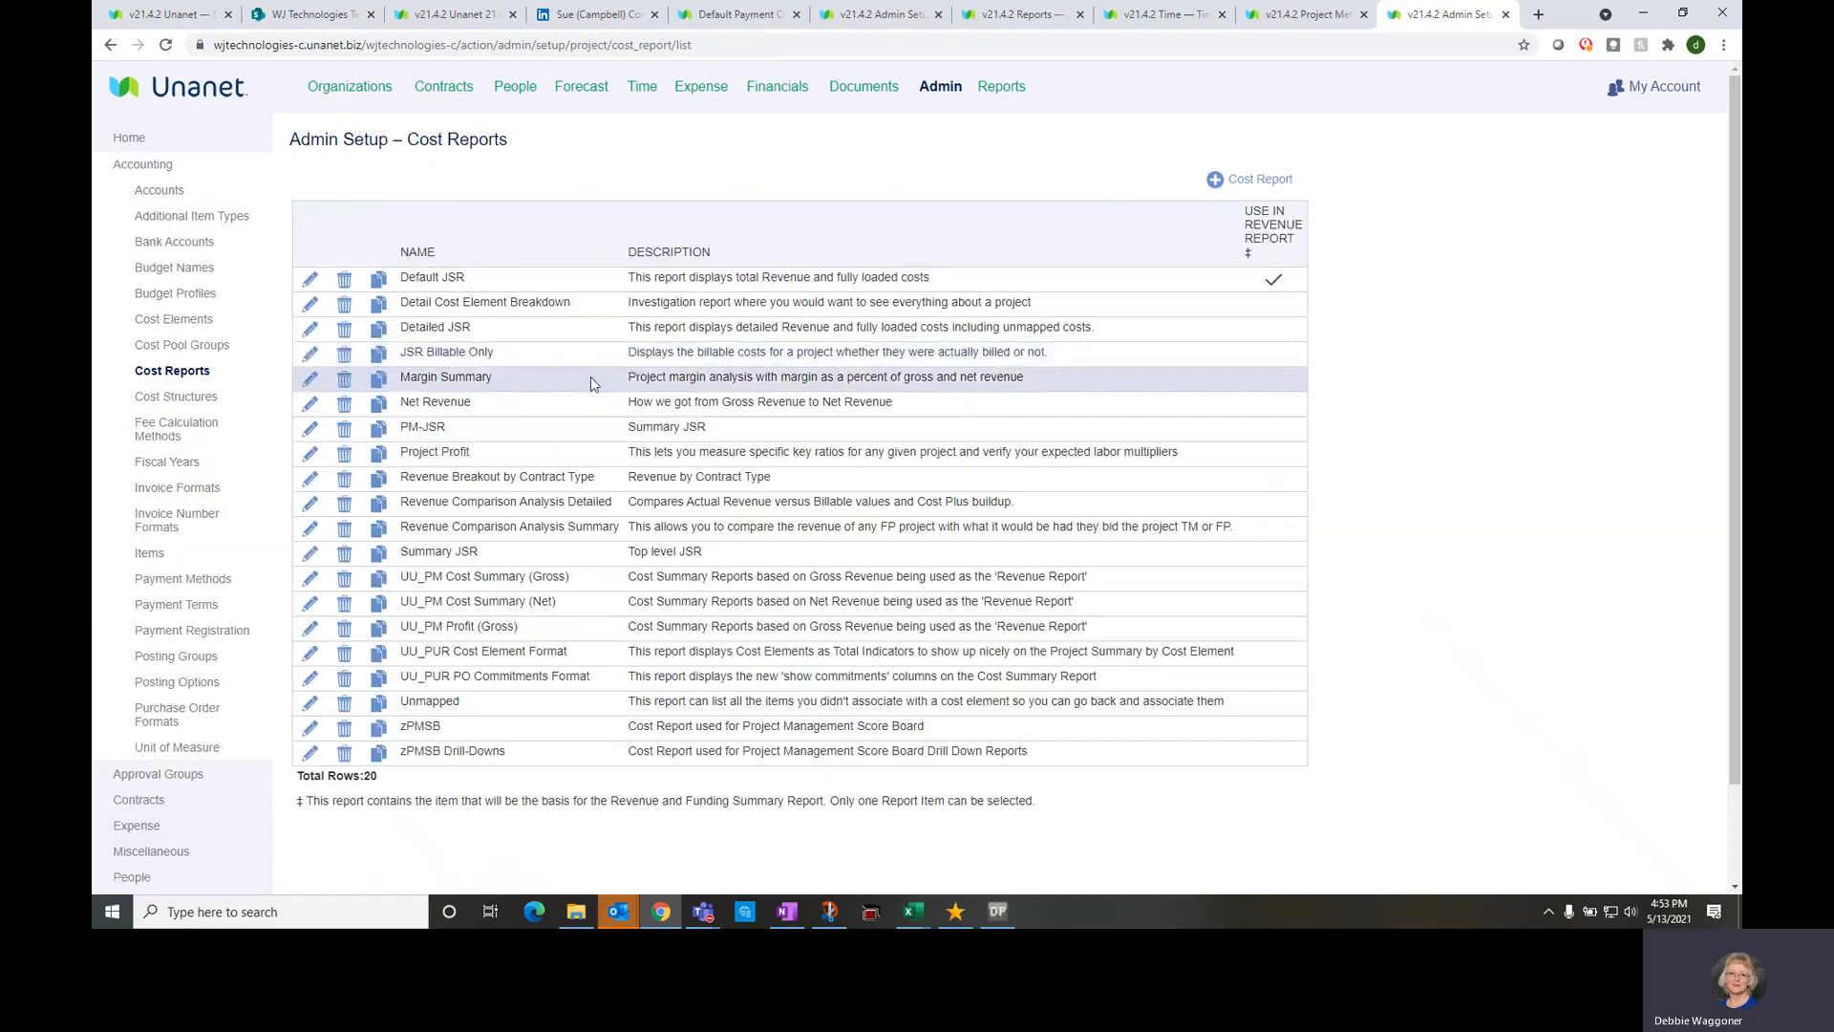
click(1238, 181)
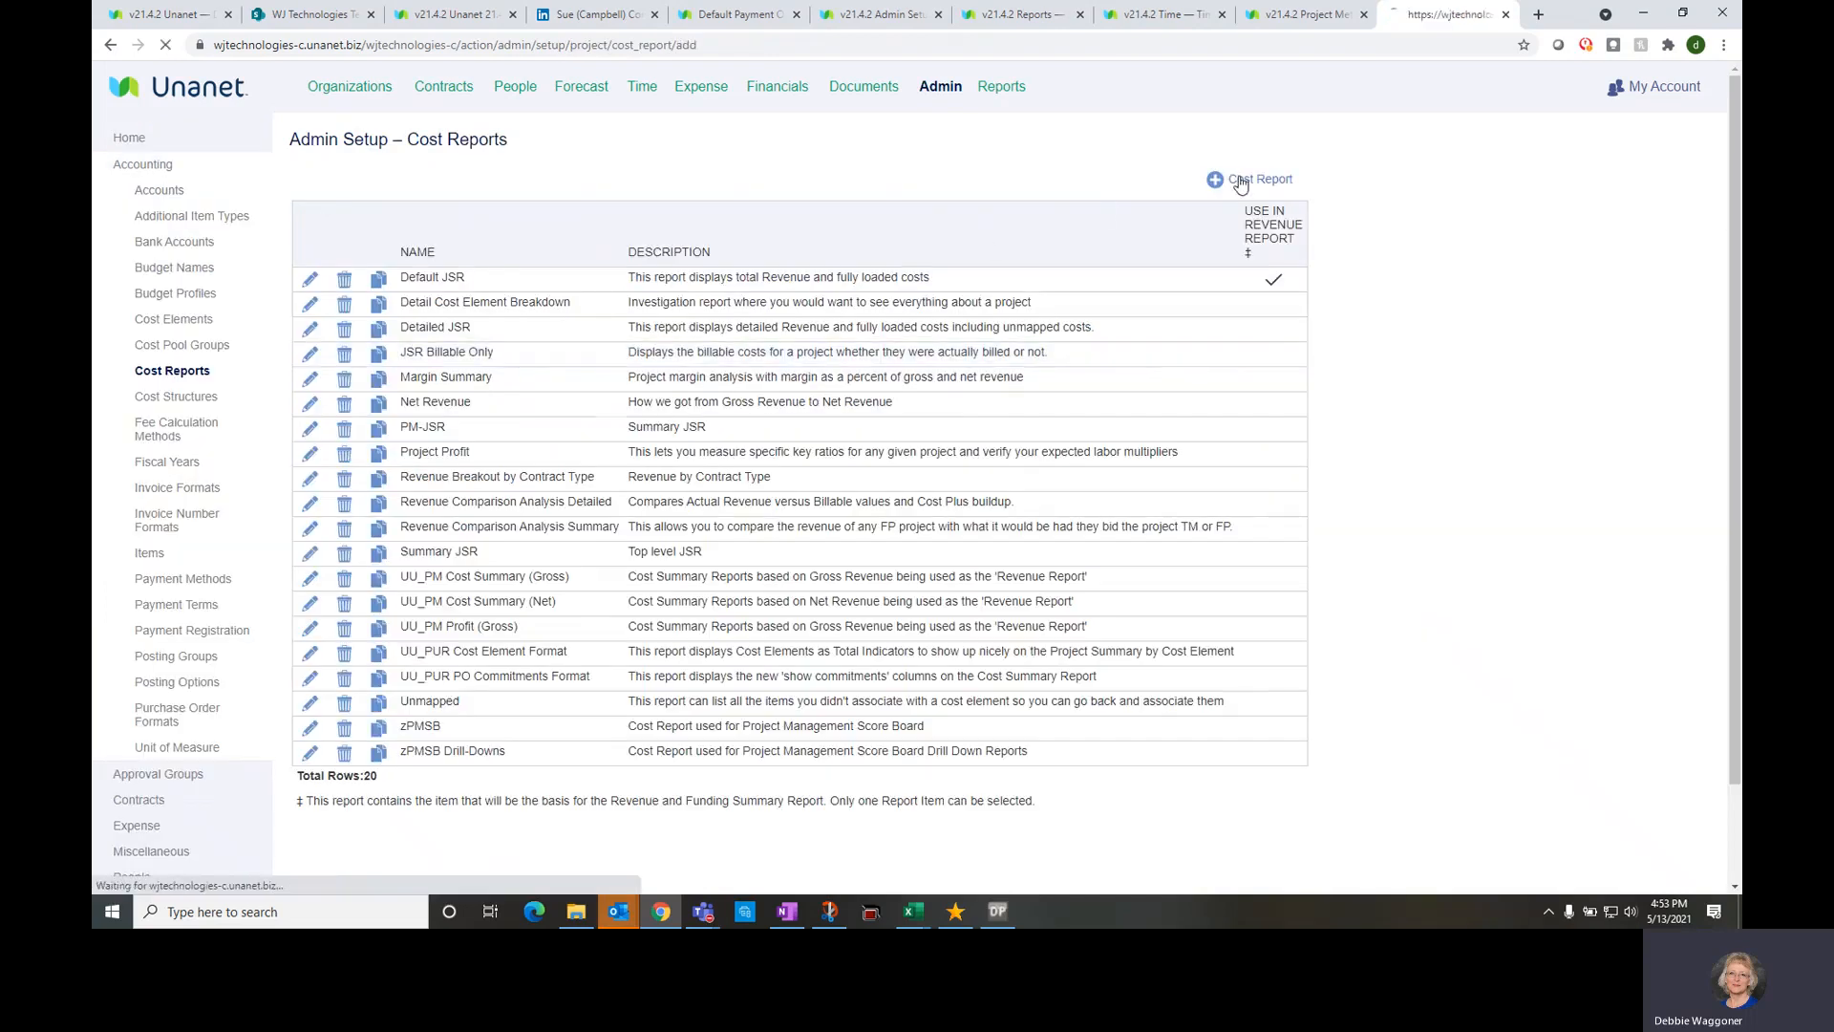
click(468, 237)
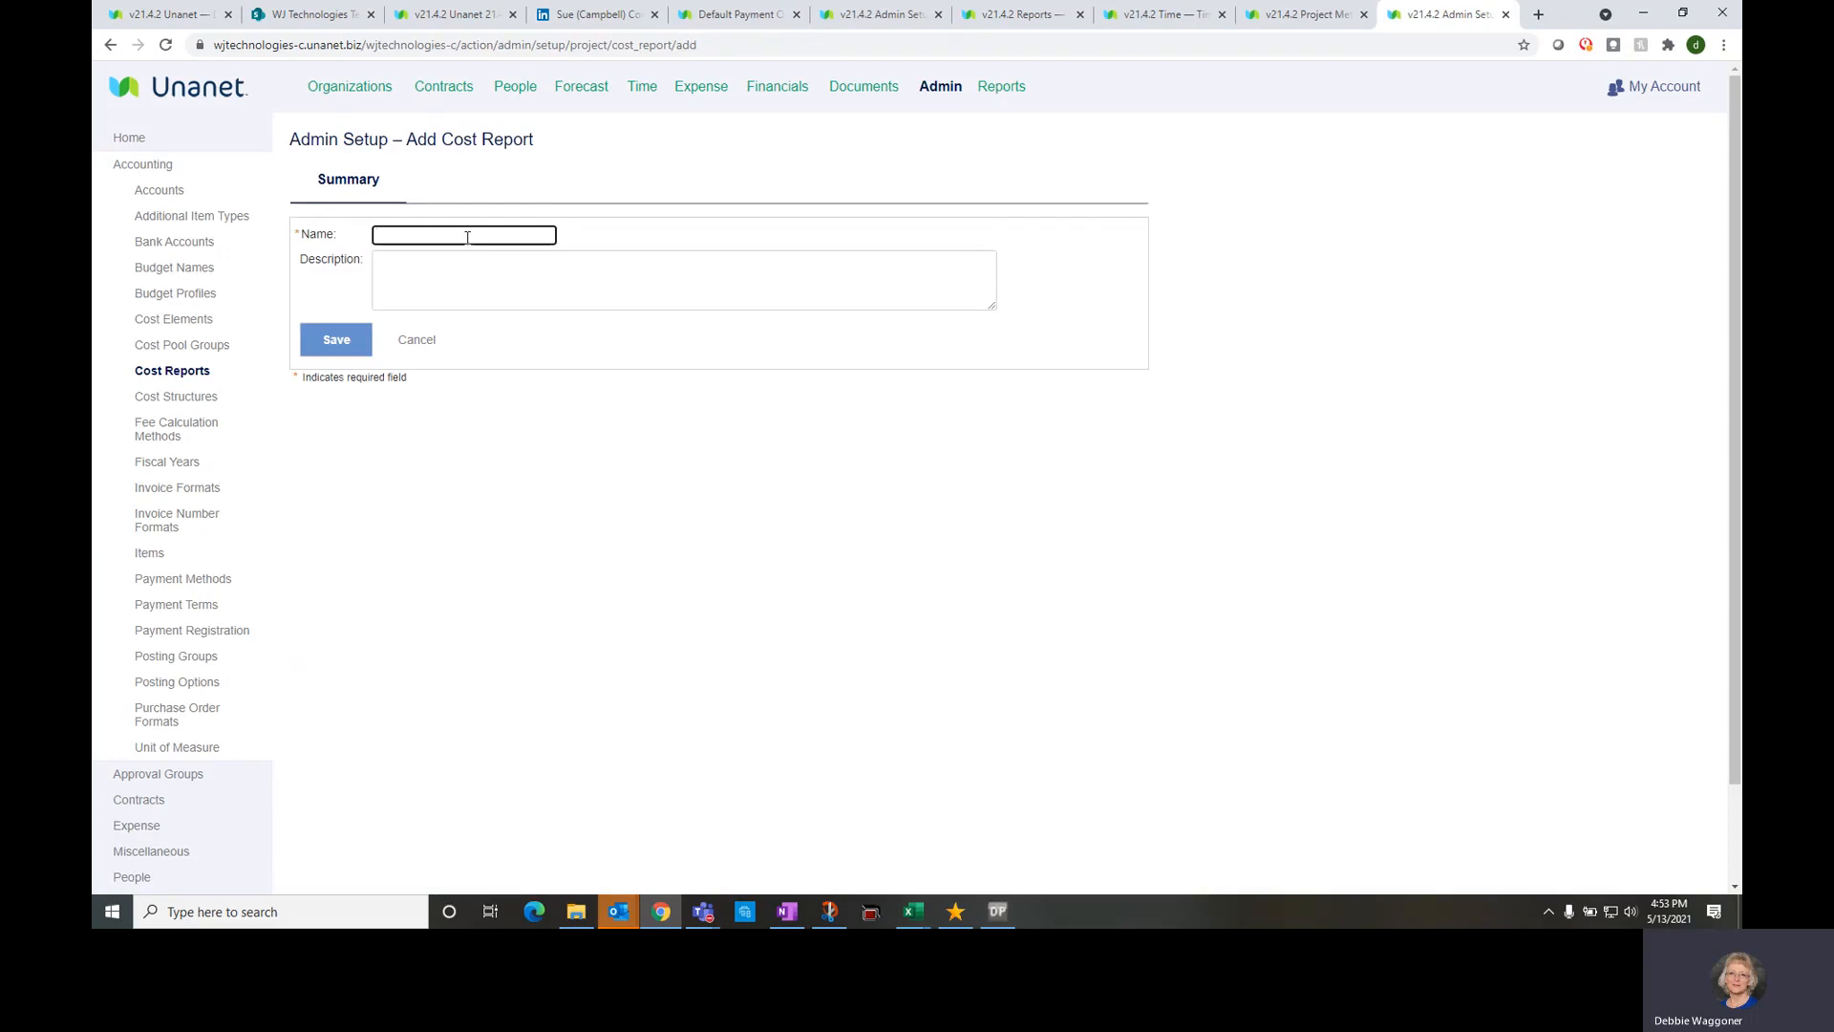
text(Detailed JSR)
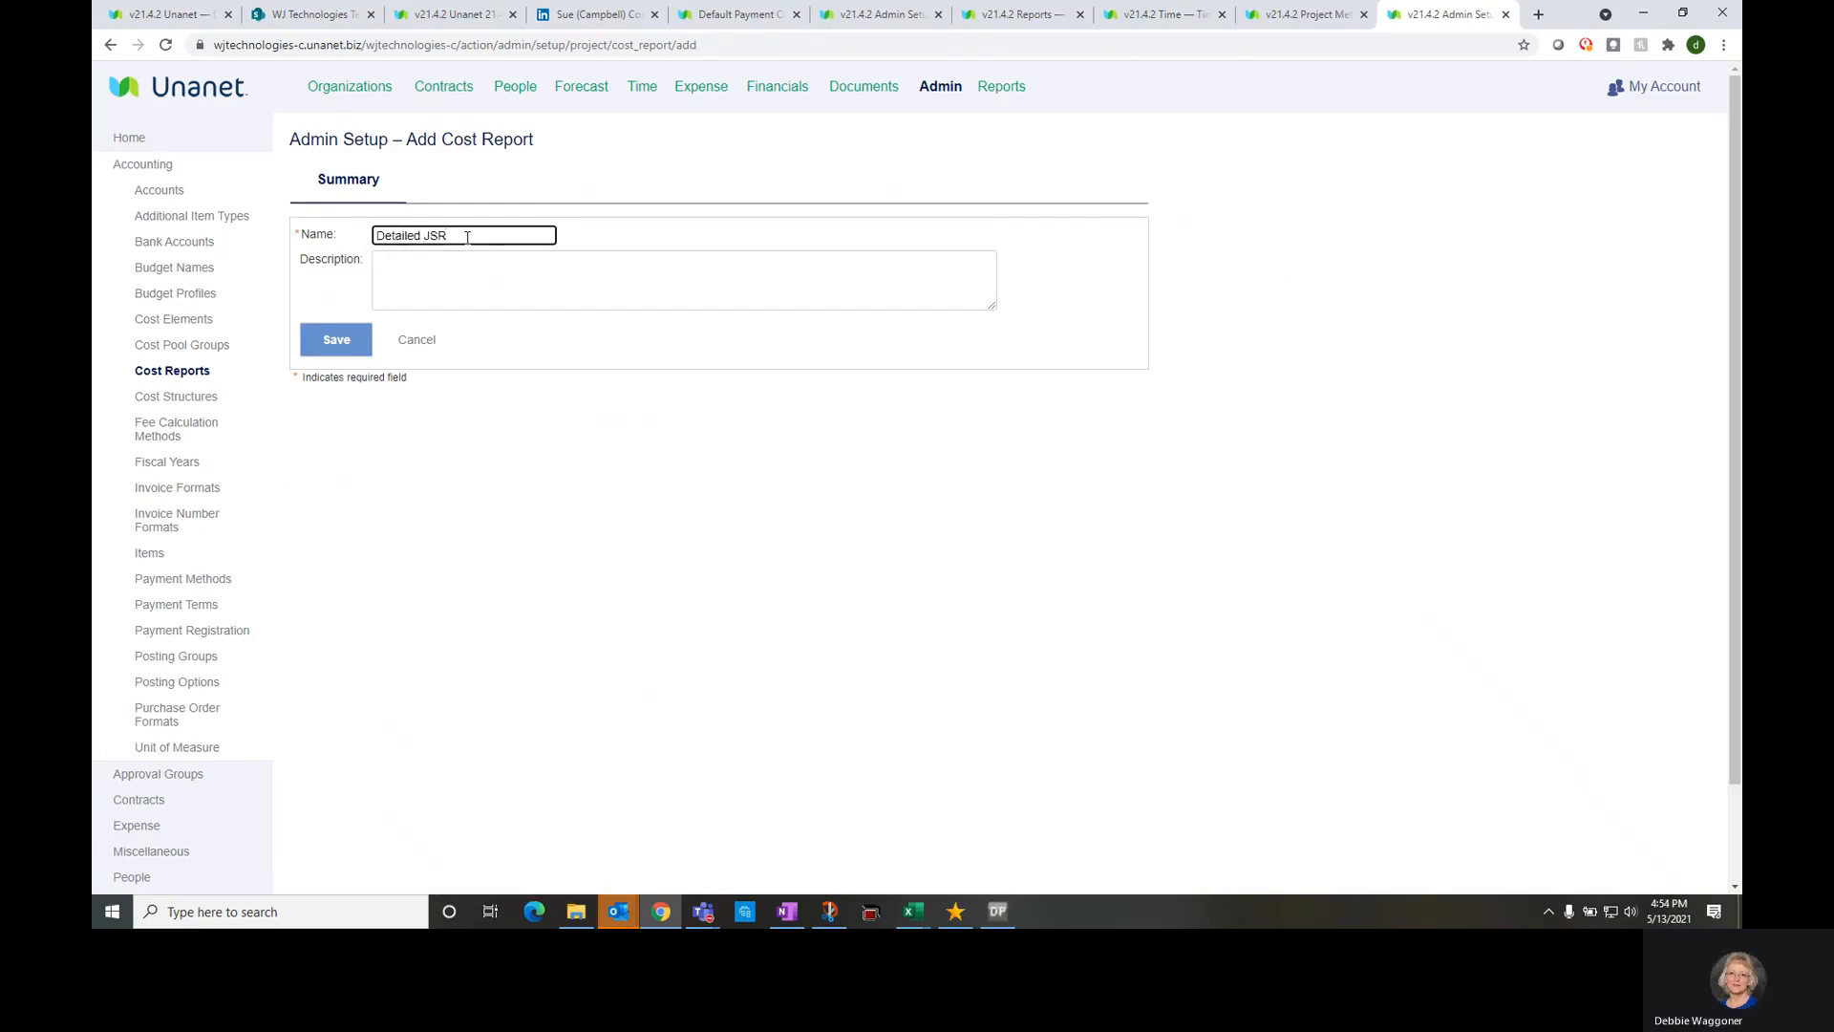
click(351, 347)
Start a new report element labelled Billable Labor in the Detailed JSR report and try to save it without a formula
click(455, 211)
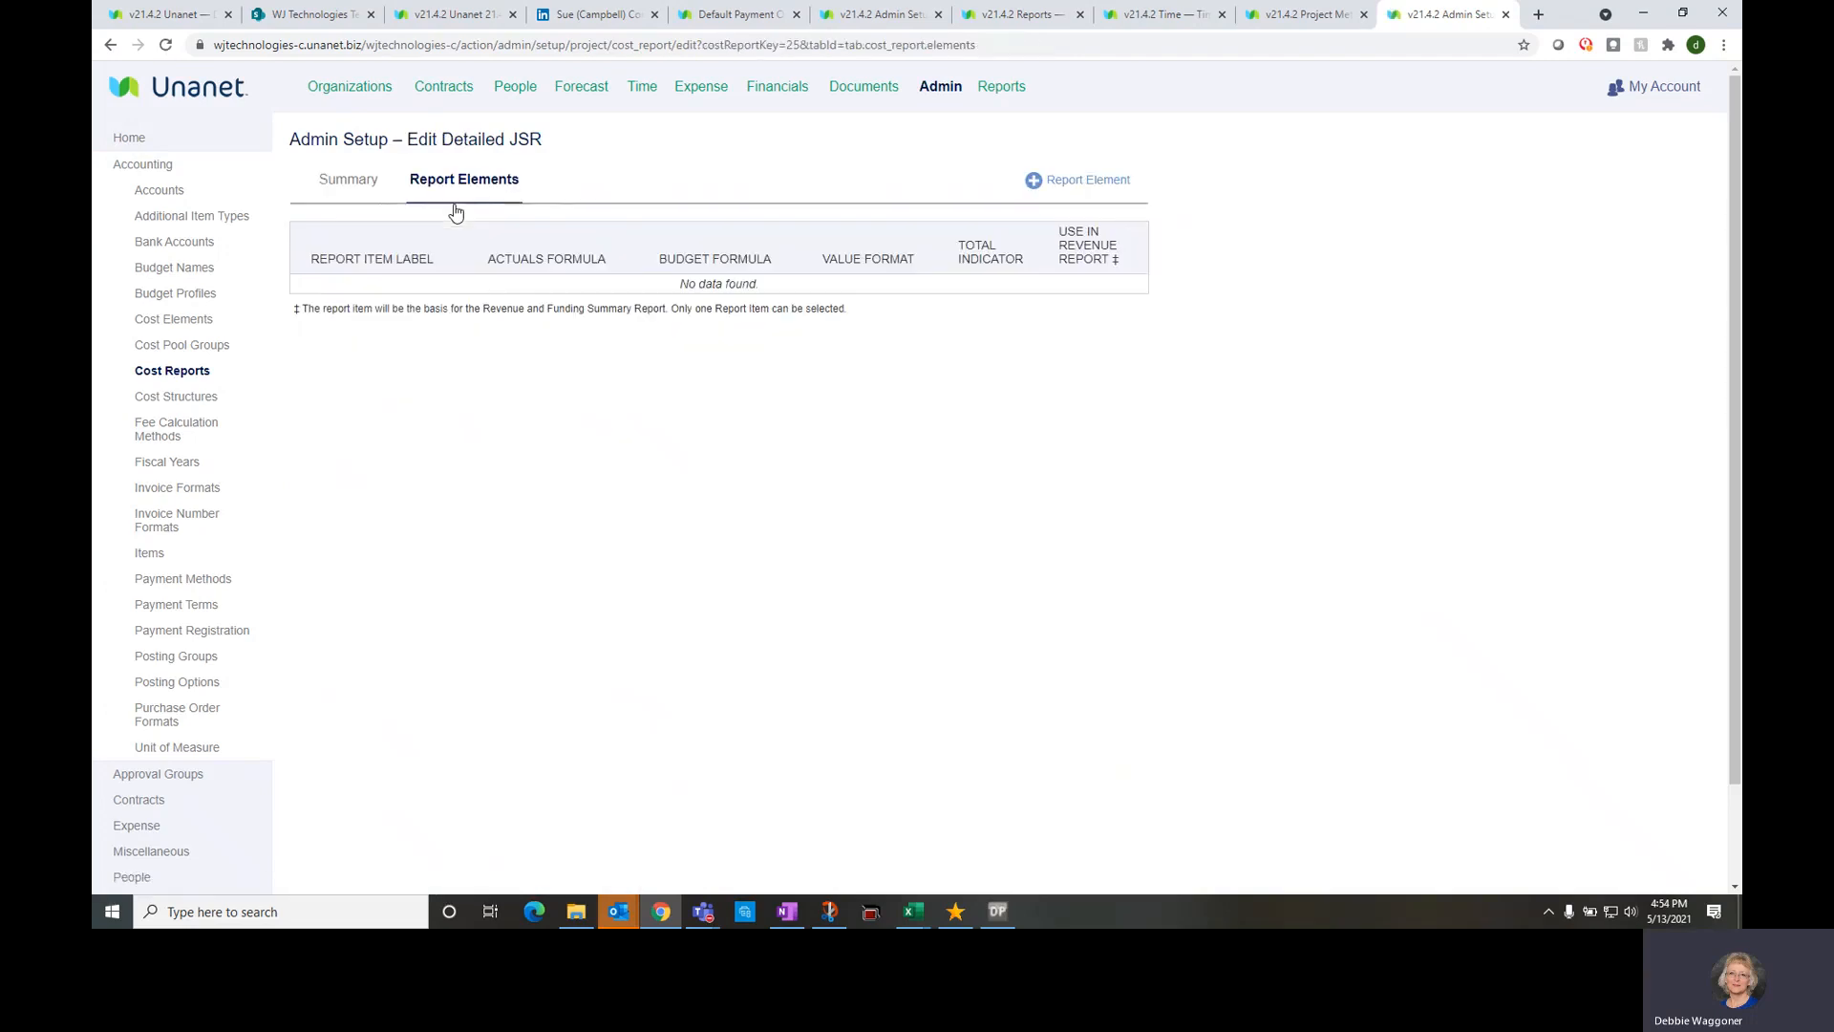
click(1060, 182)
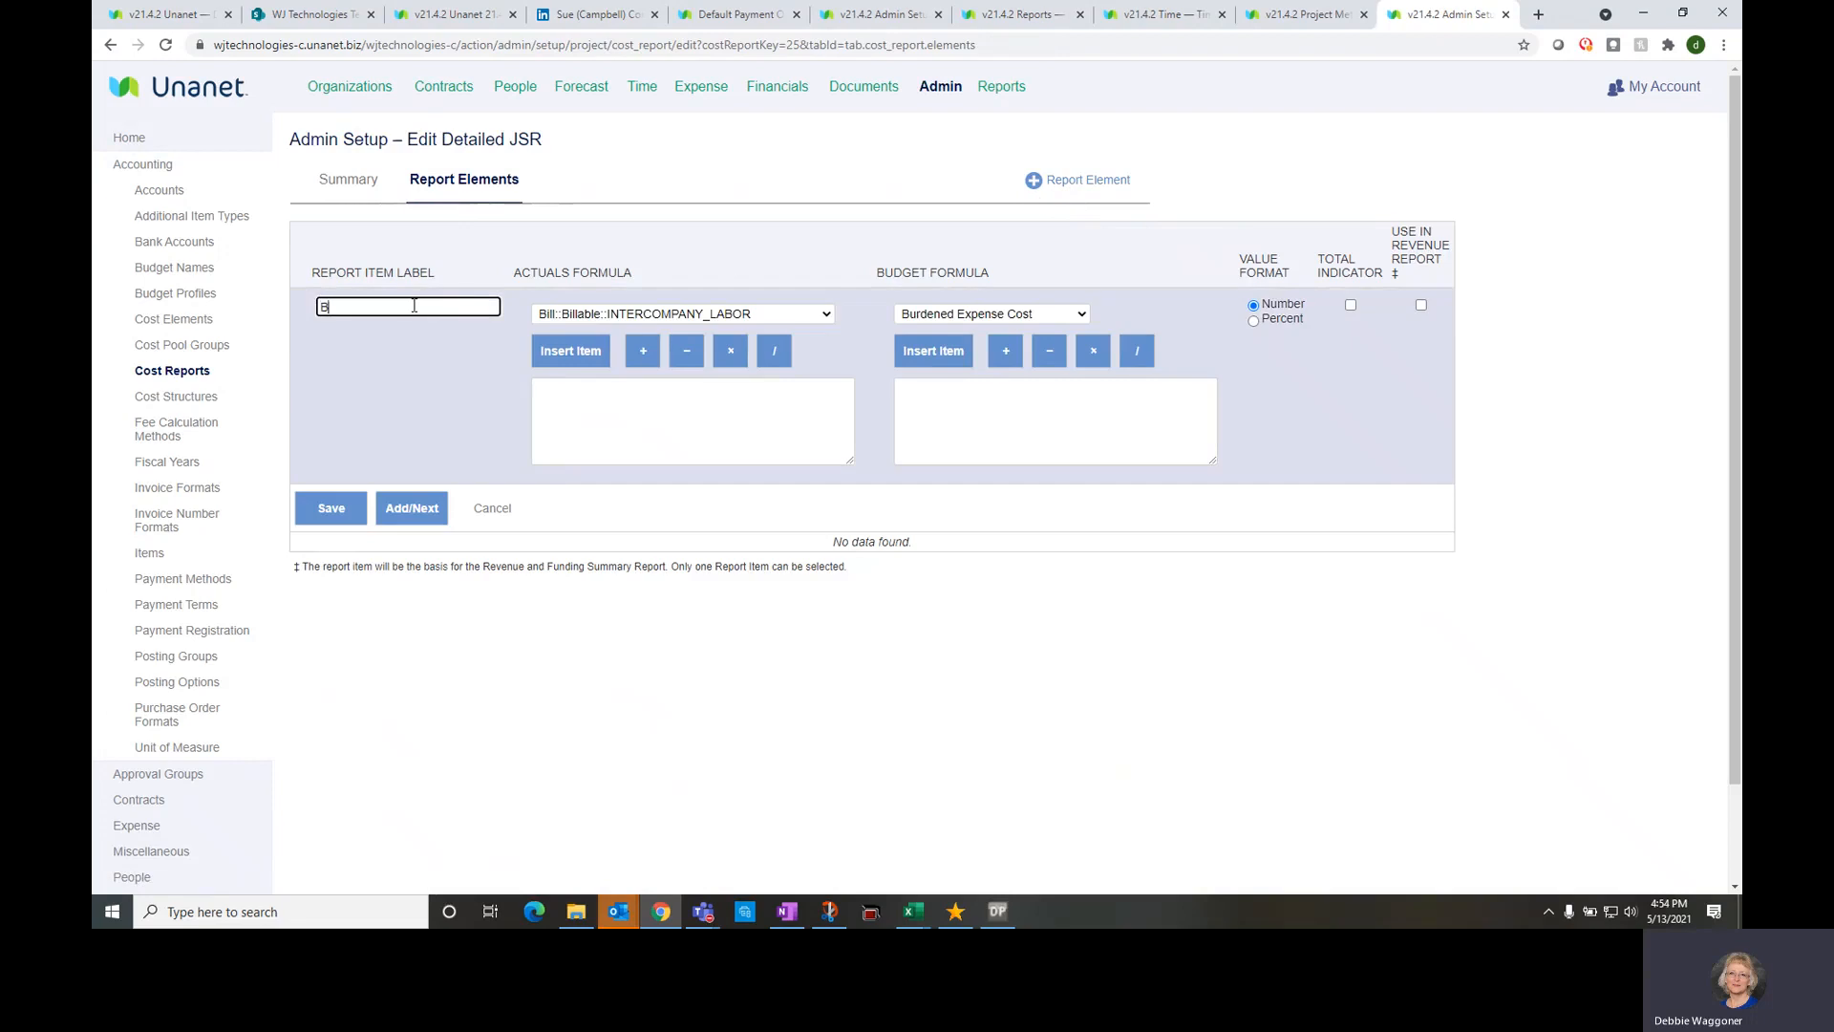
text(Billable Labor)
click(411, 507)
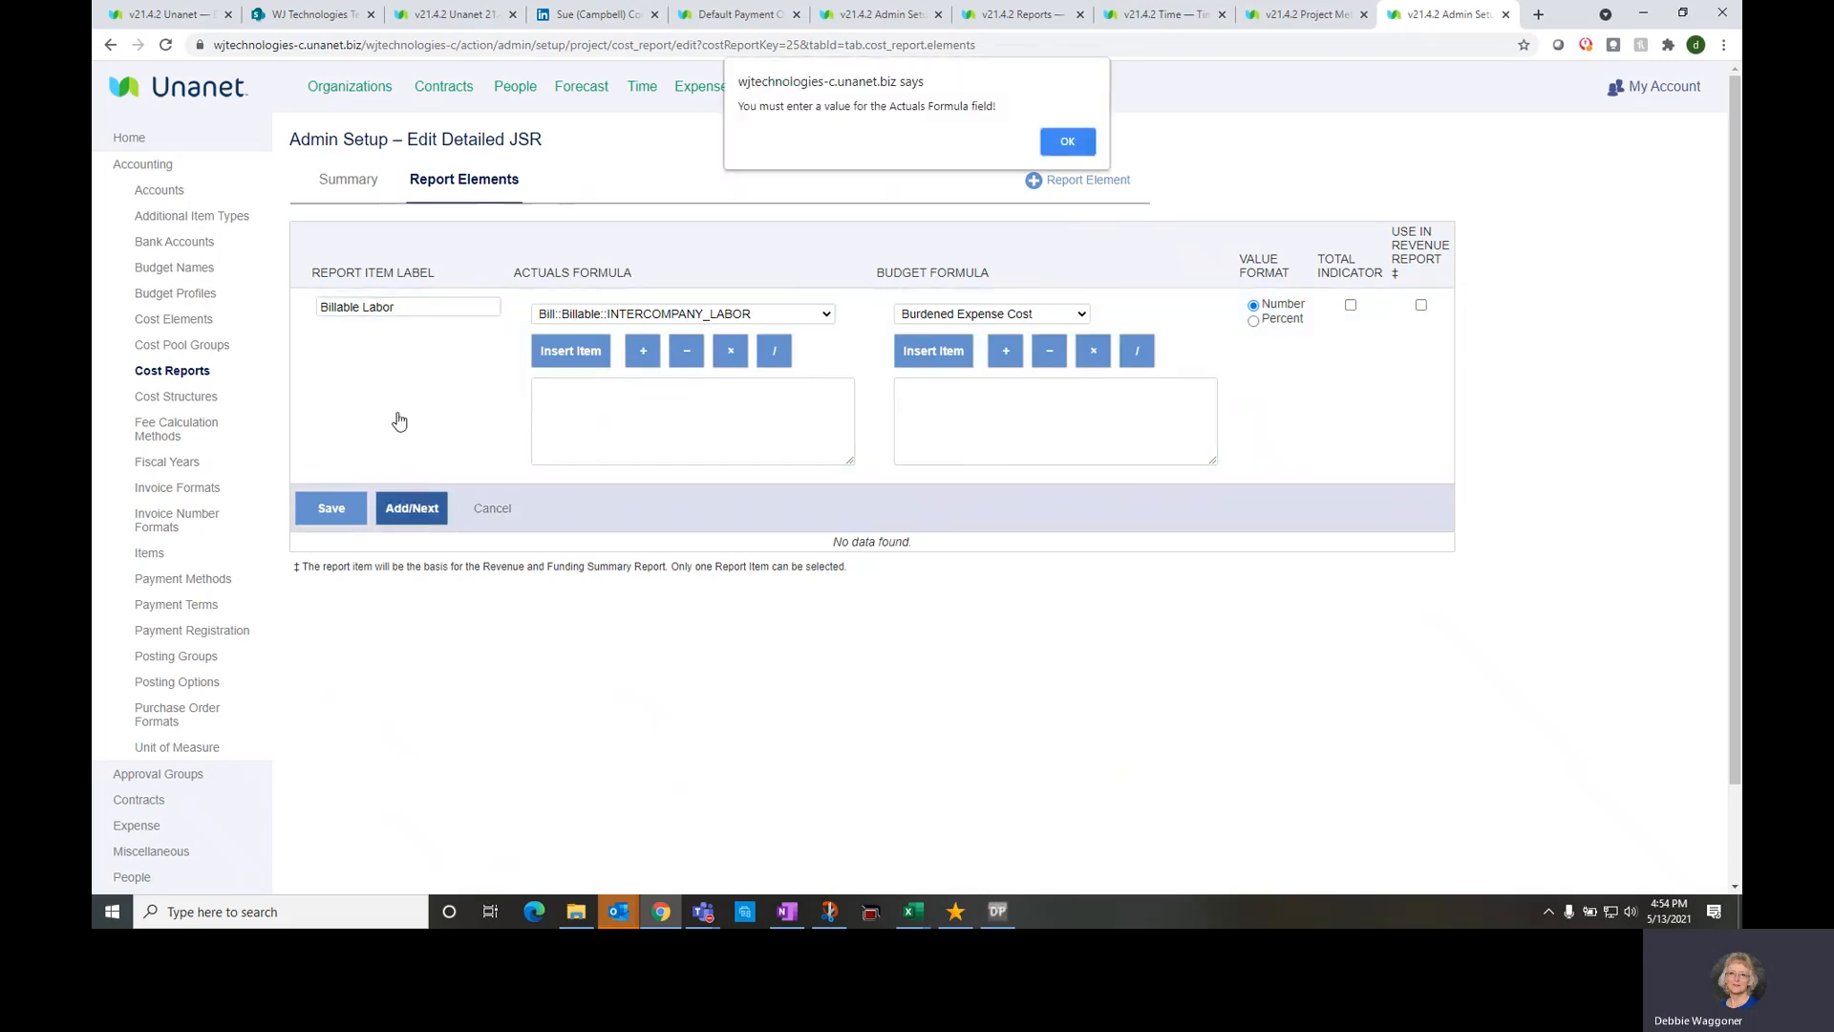
click(1060, 141)
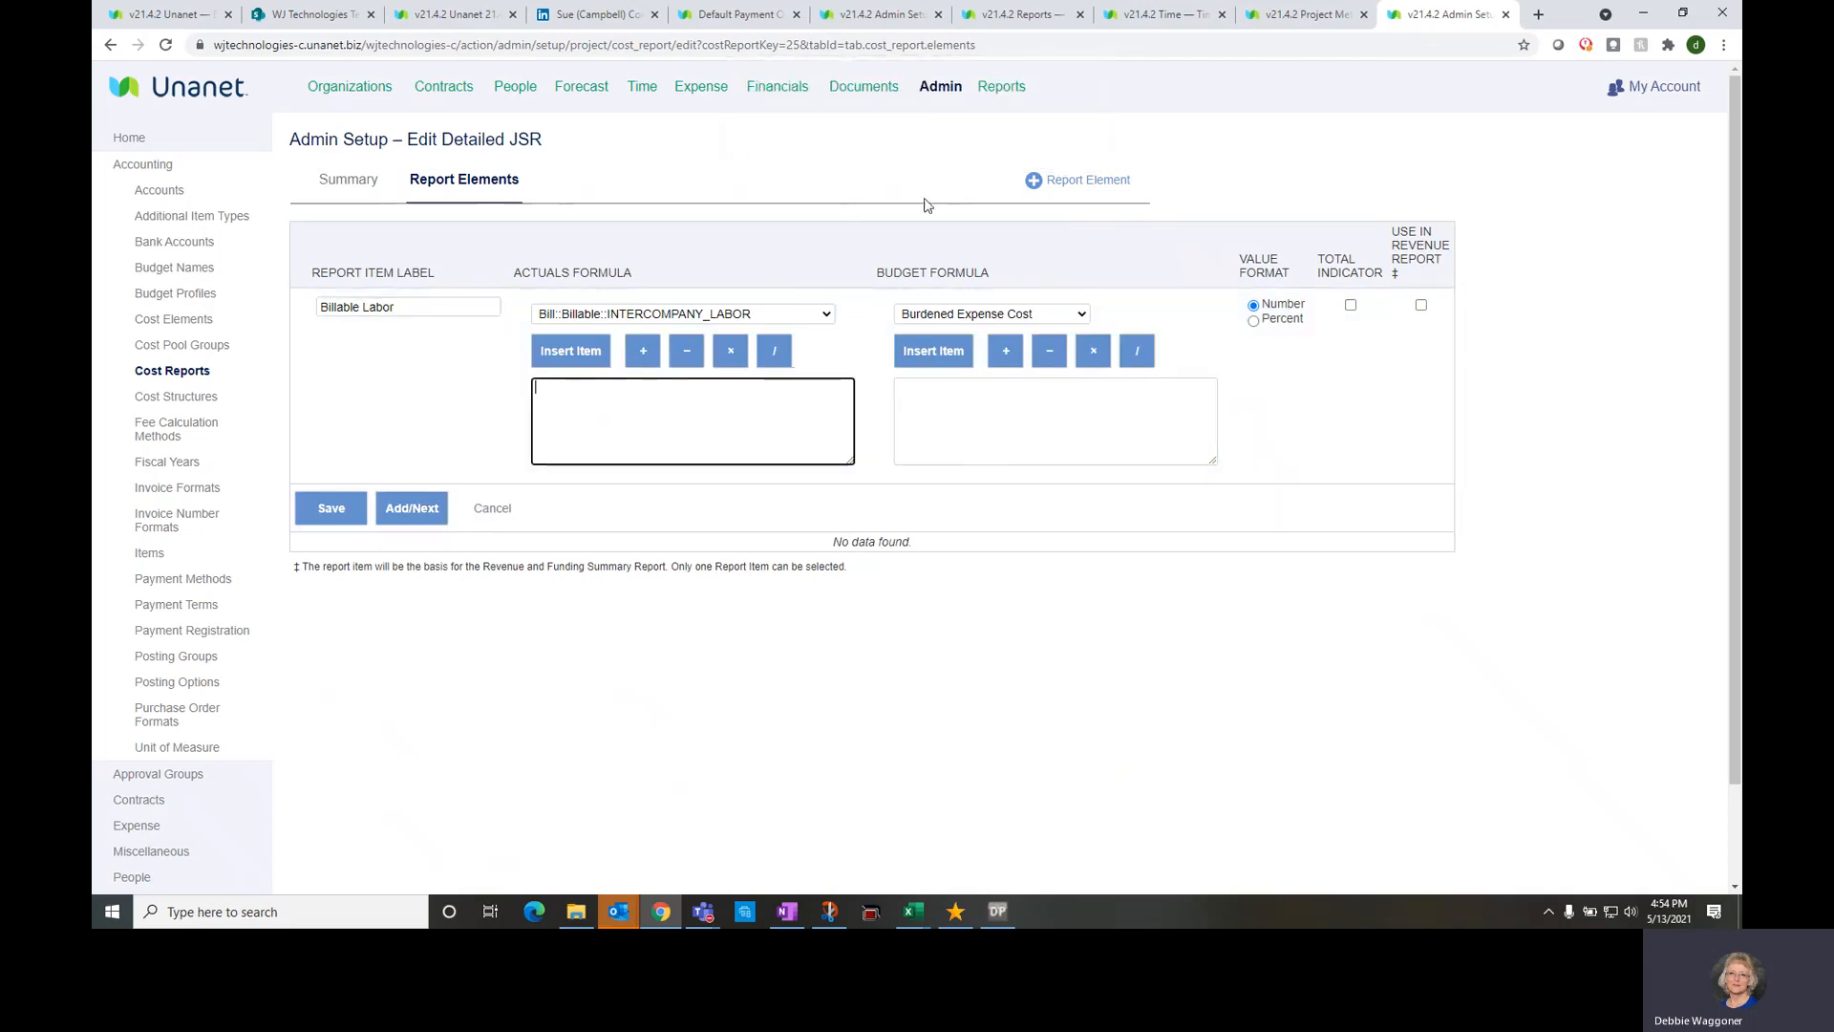
Set Billable Labor's actuals formula to [Bill::Billable::LABOR_COMPANY_SITE] + [Bill::Billable::LABOR_CLIENT_SITE] and save it, continuing to another element
click(771, 315)
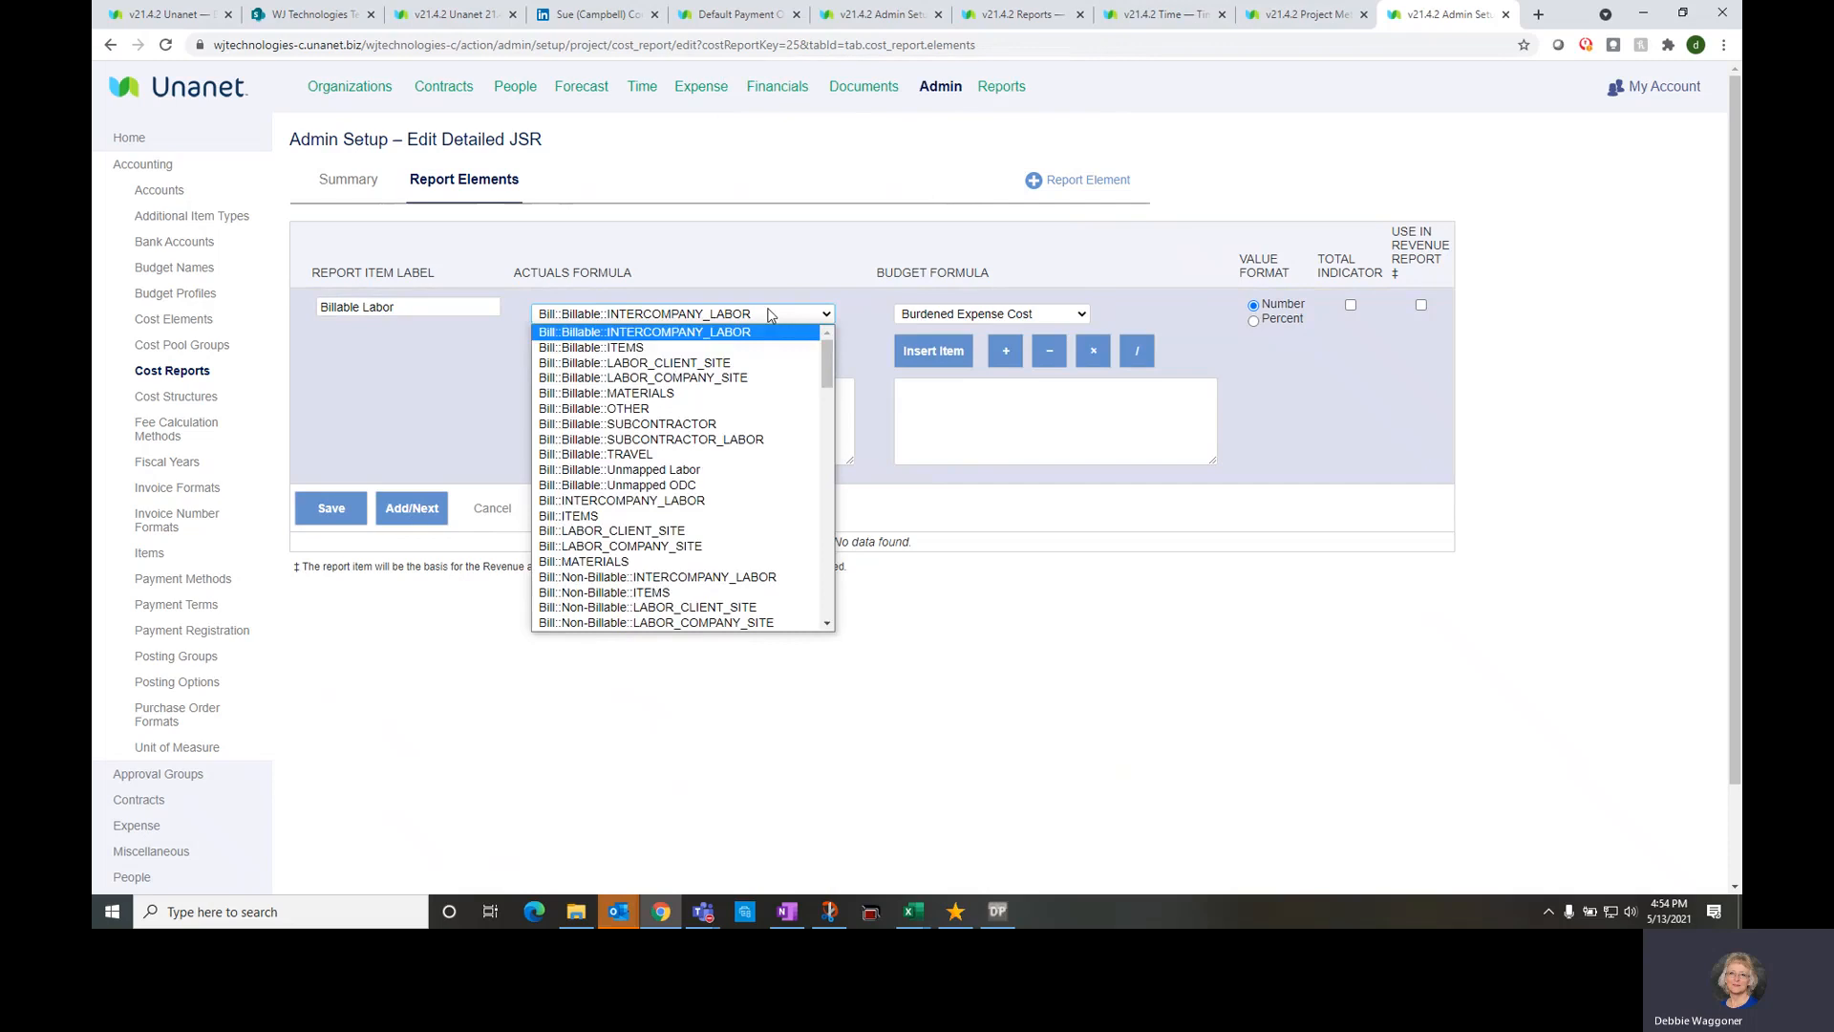
click(727, 364)
click(577, 356)
click(641, 351)
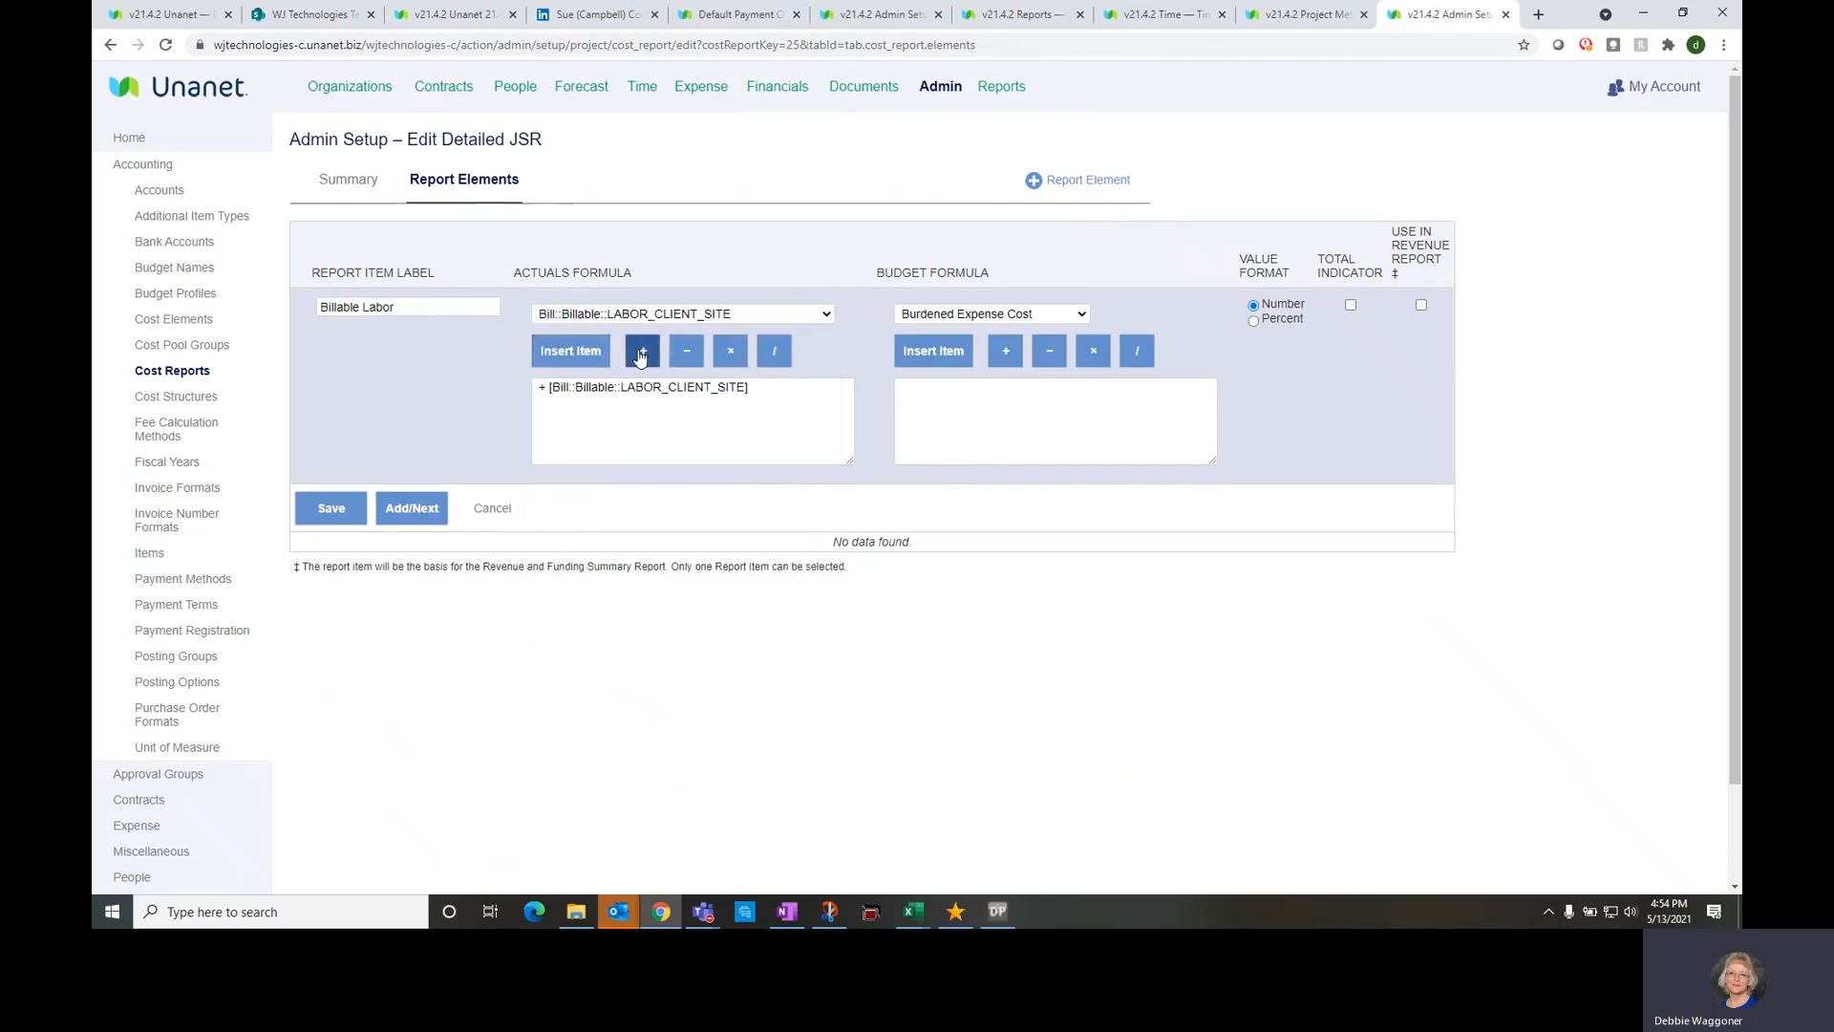
click(692, 318)
click(684, 378)
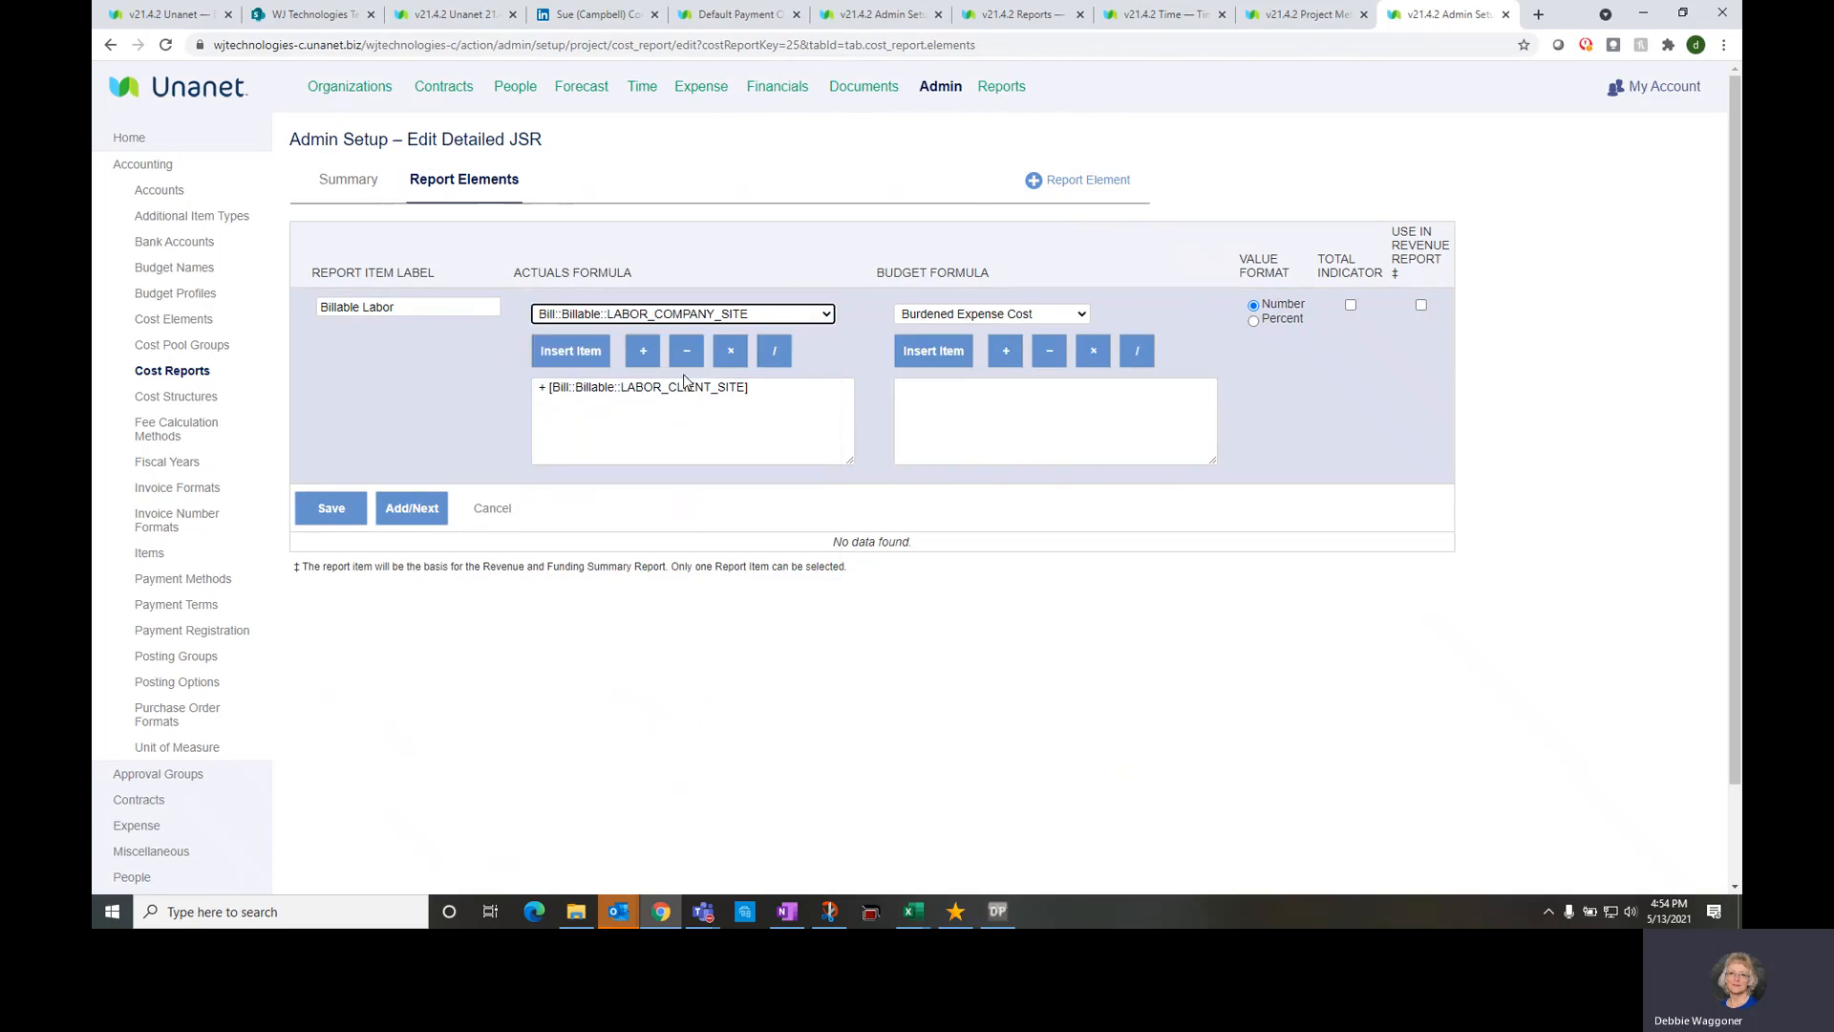
click(569, 356)
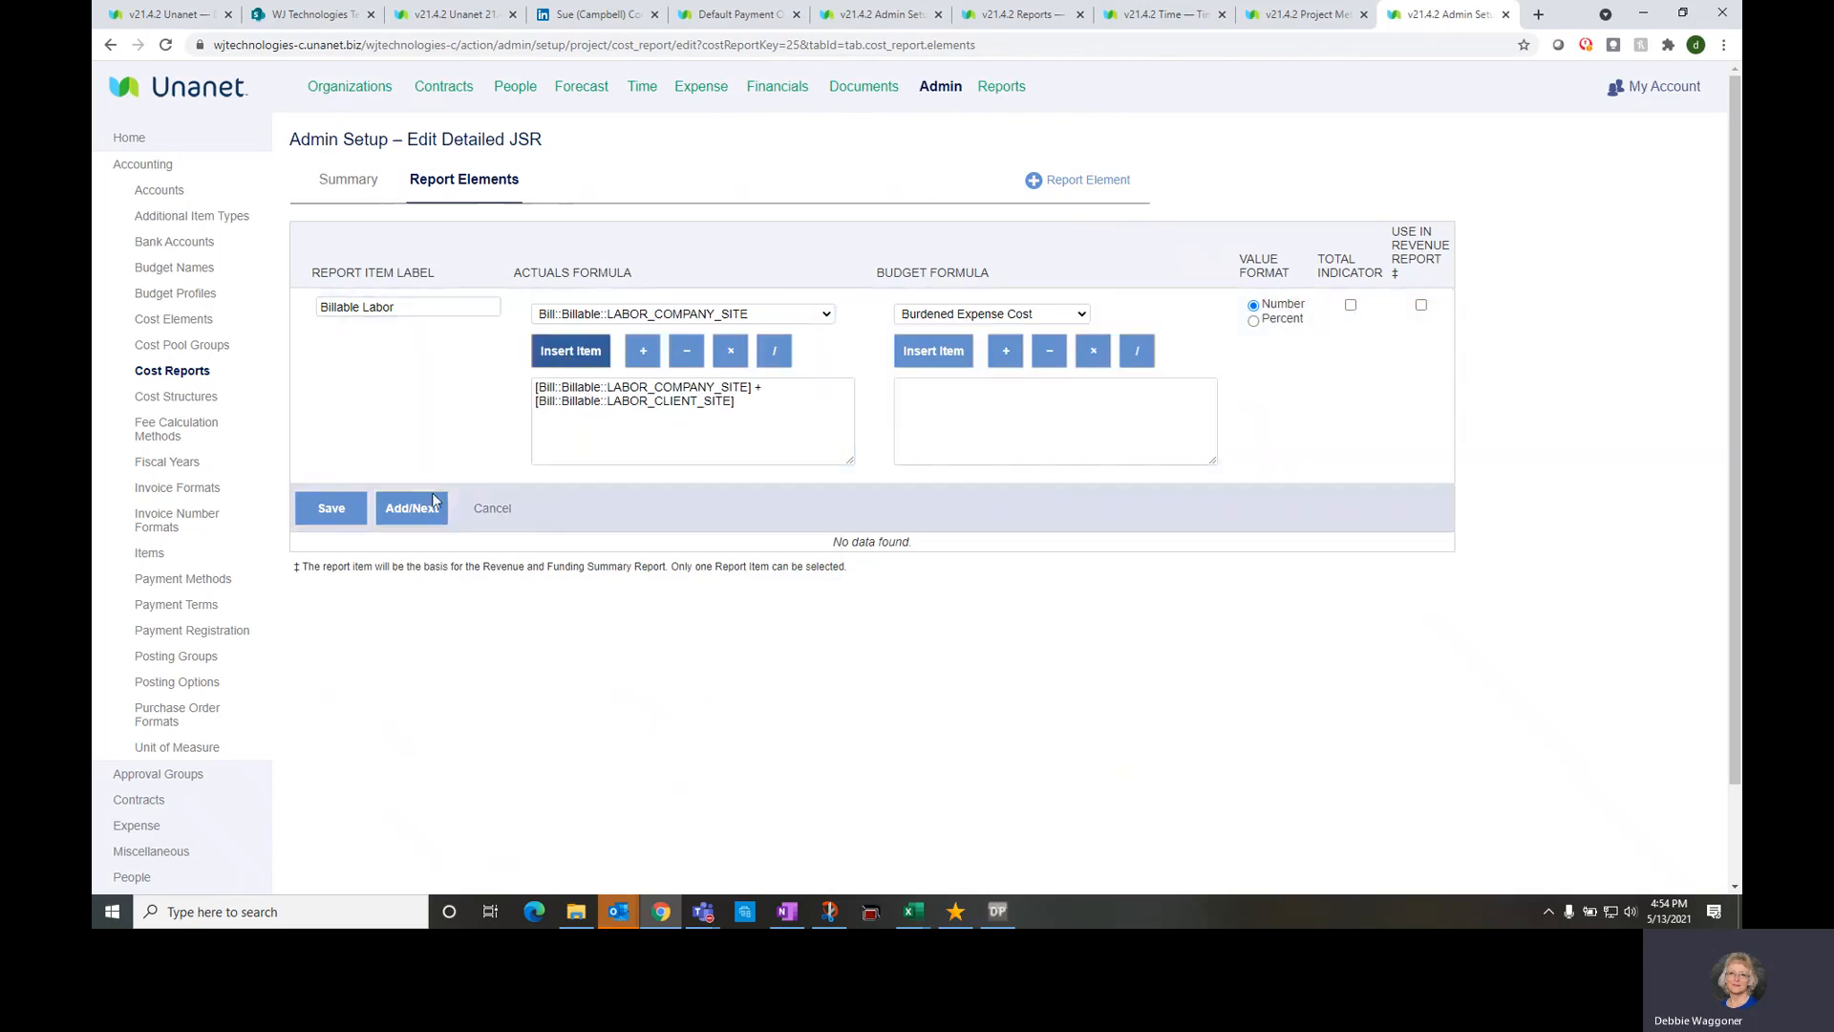
click(412, 508)
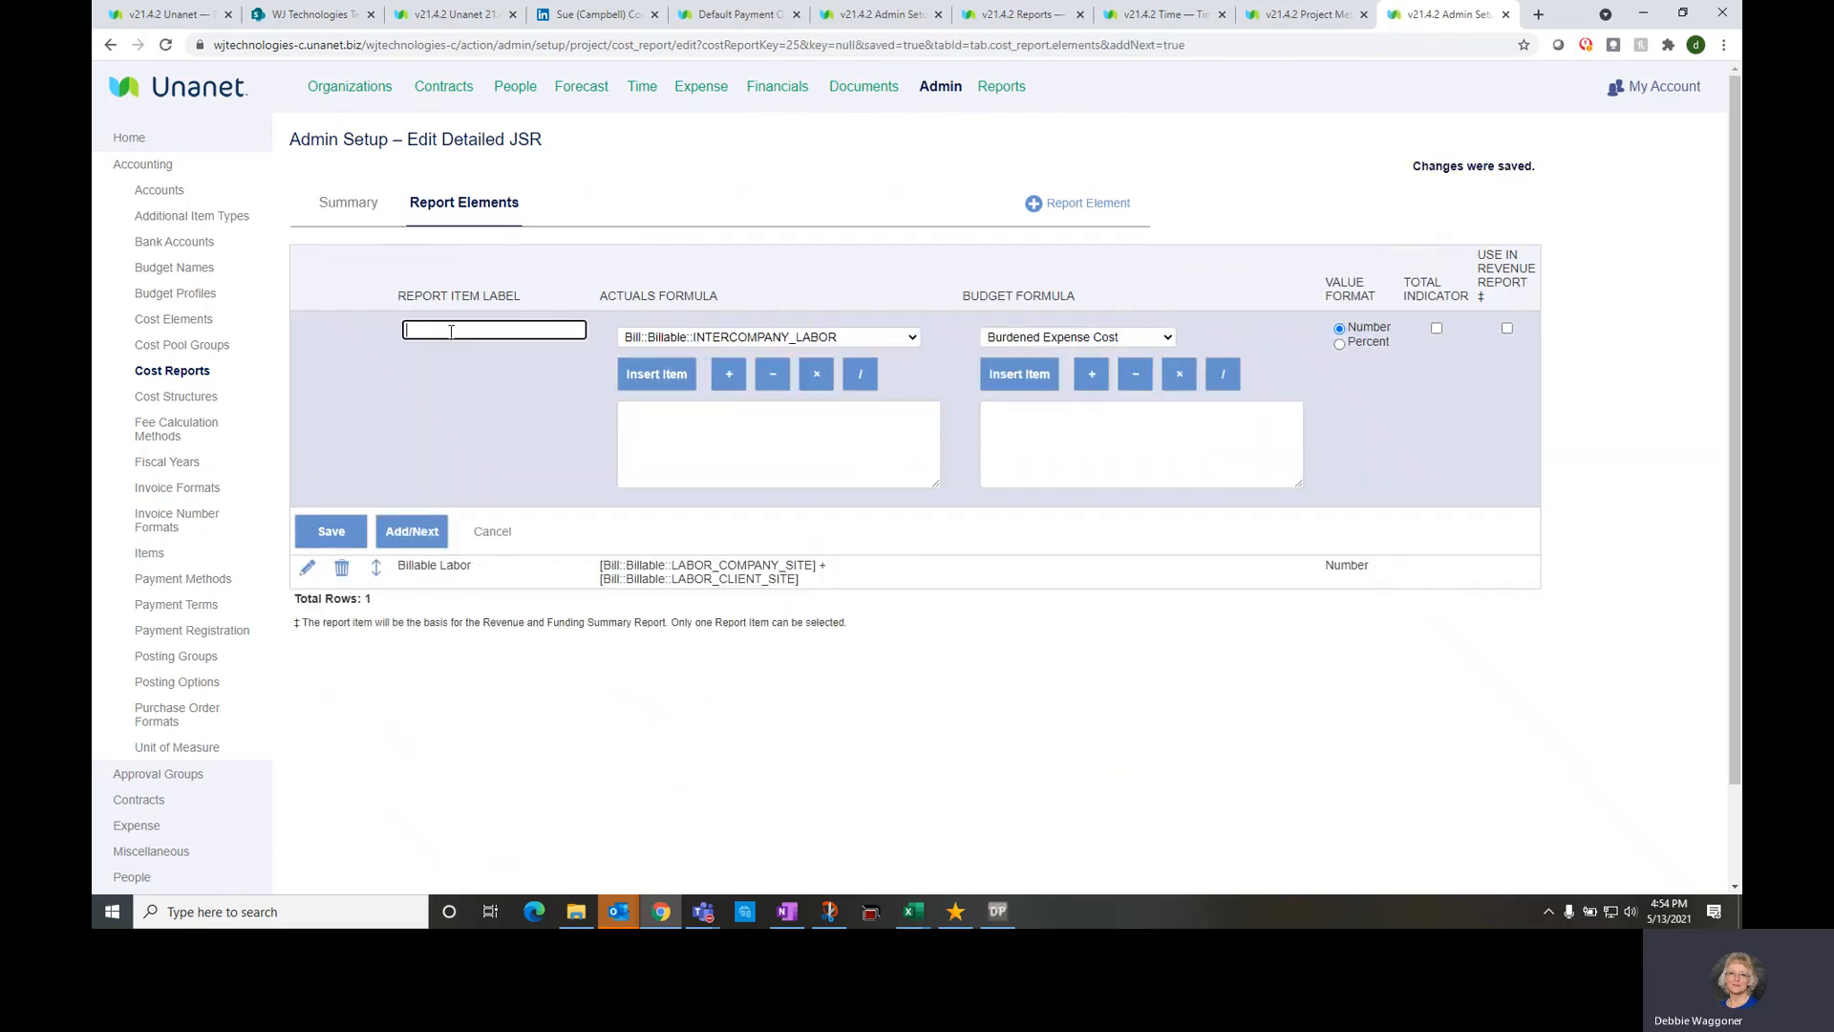
Add the report elements Billable Sub Labor with actuals formula [Bill::Billable::SUBCONTRACTOR_LABOR] and Billable Unmapped with [Bill::Billable::Unmapped Labor]
text(Billable Sub Labor)
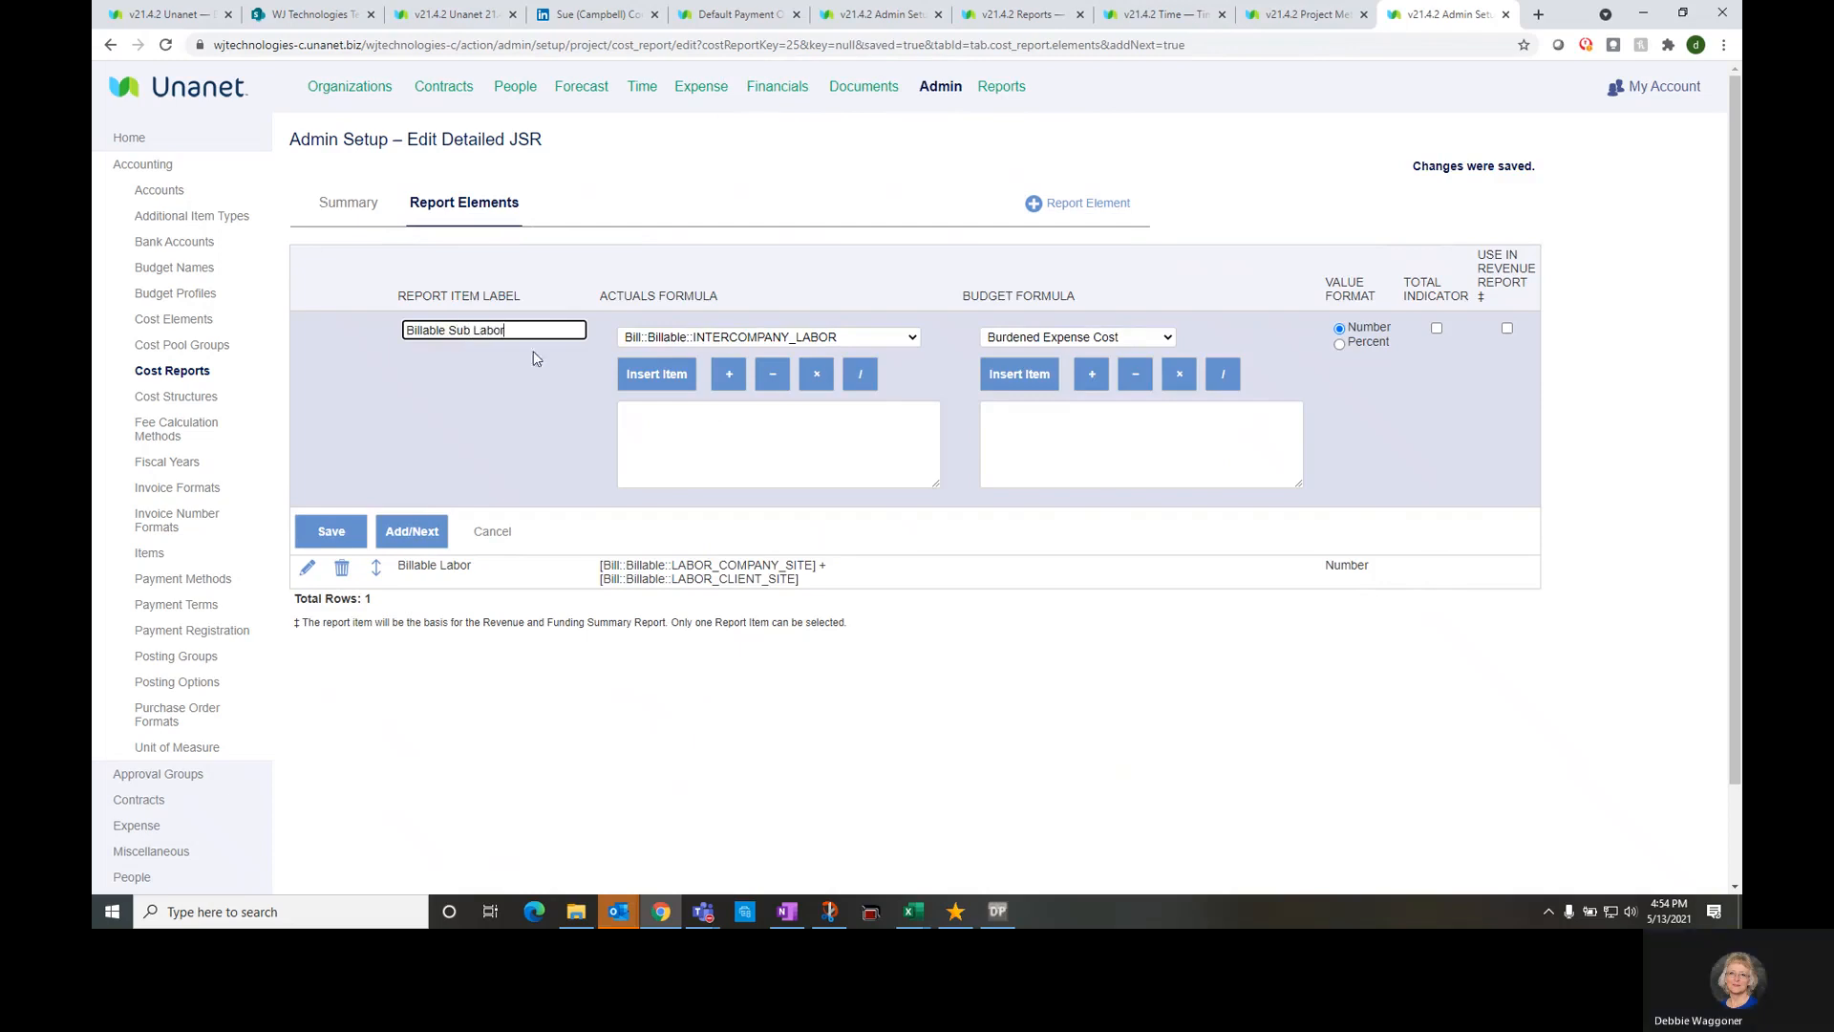
click(732, 339)
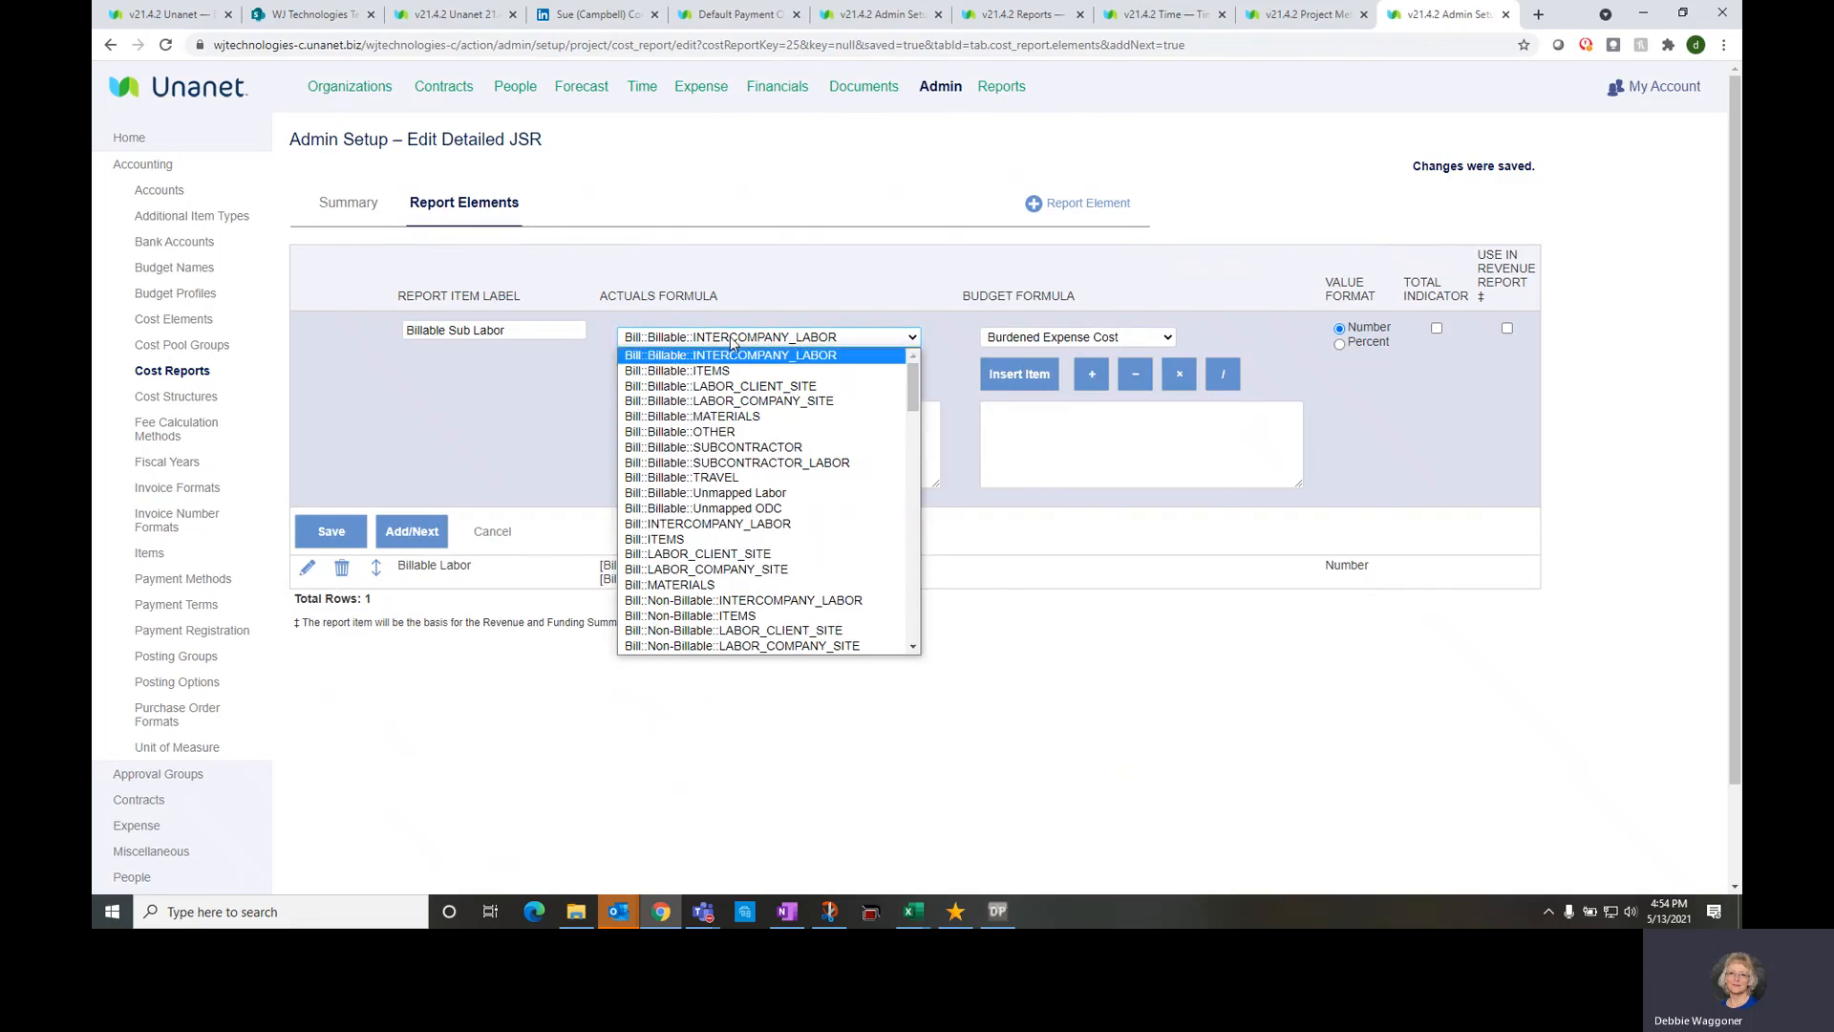
click(765, 465)
click(656, 374)
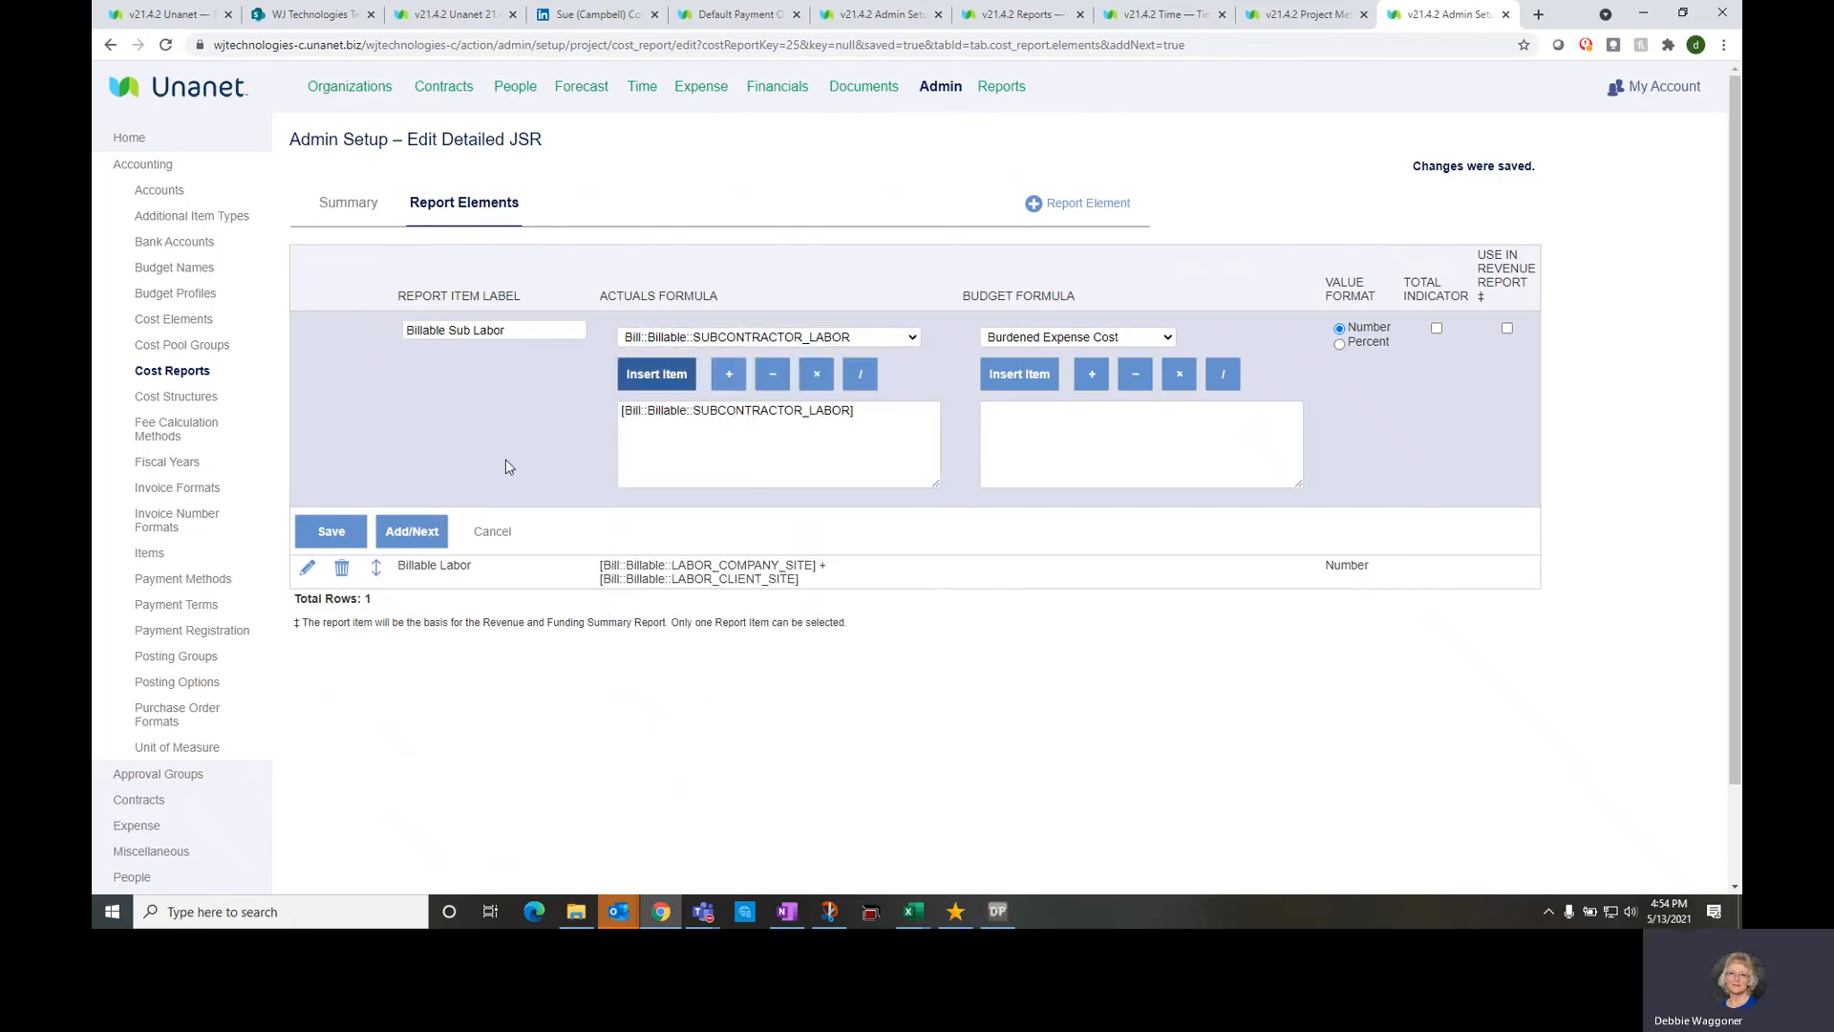
click(423, 530)
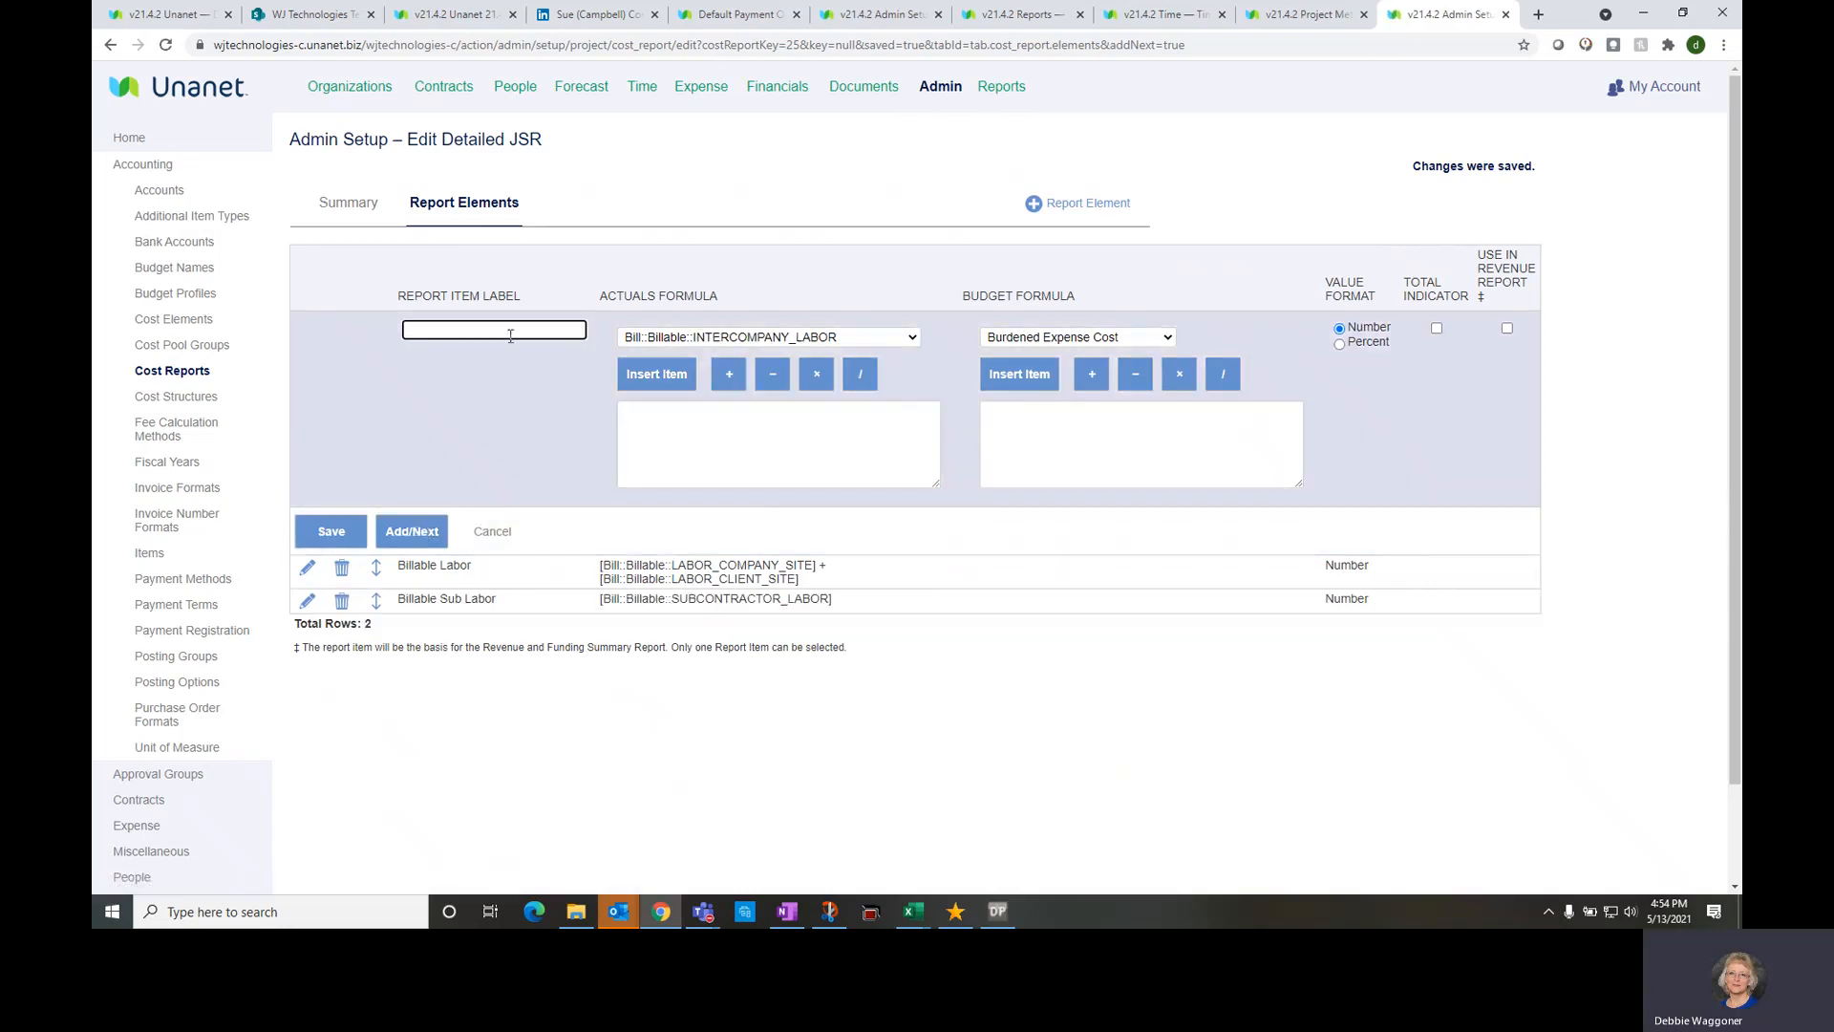
text(Billable Unmapped)
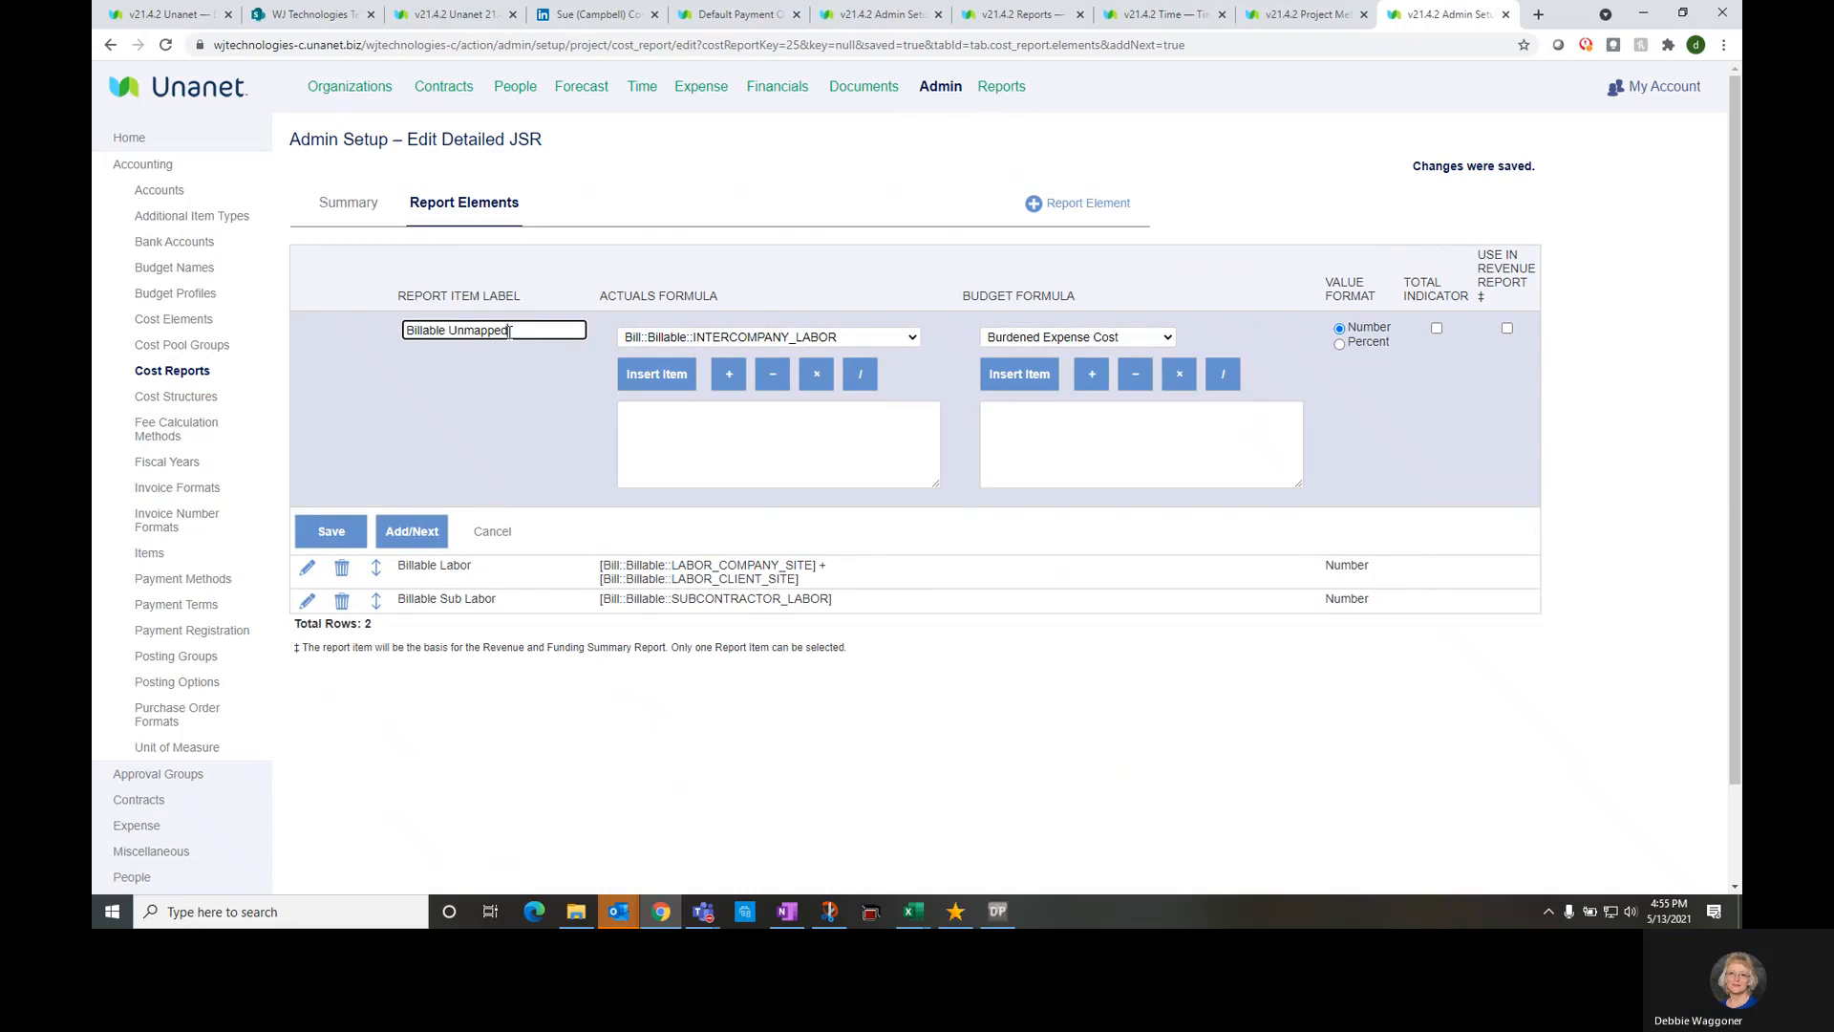
click(412, 531)
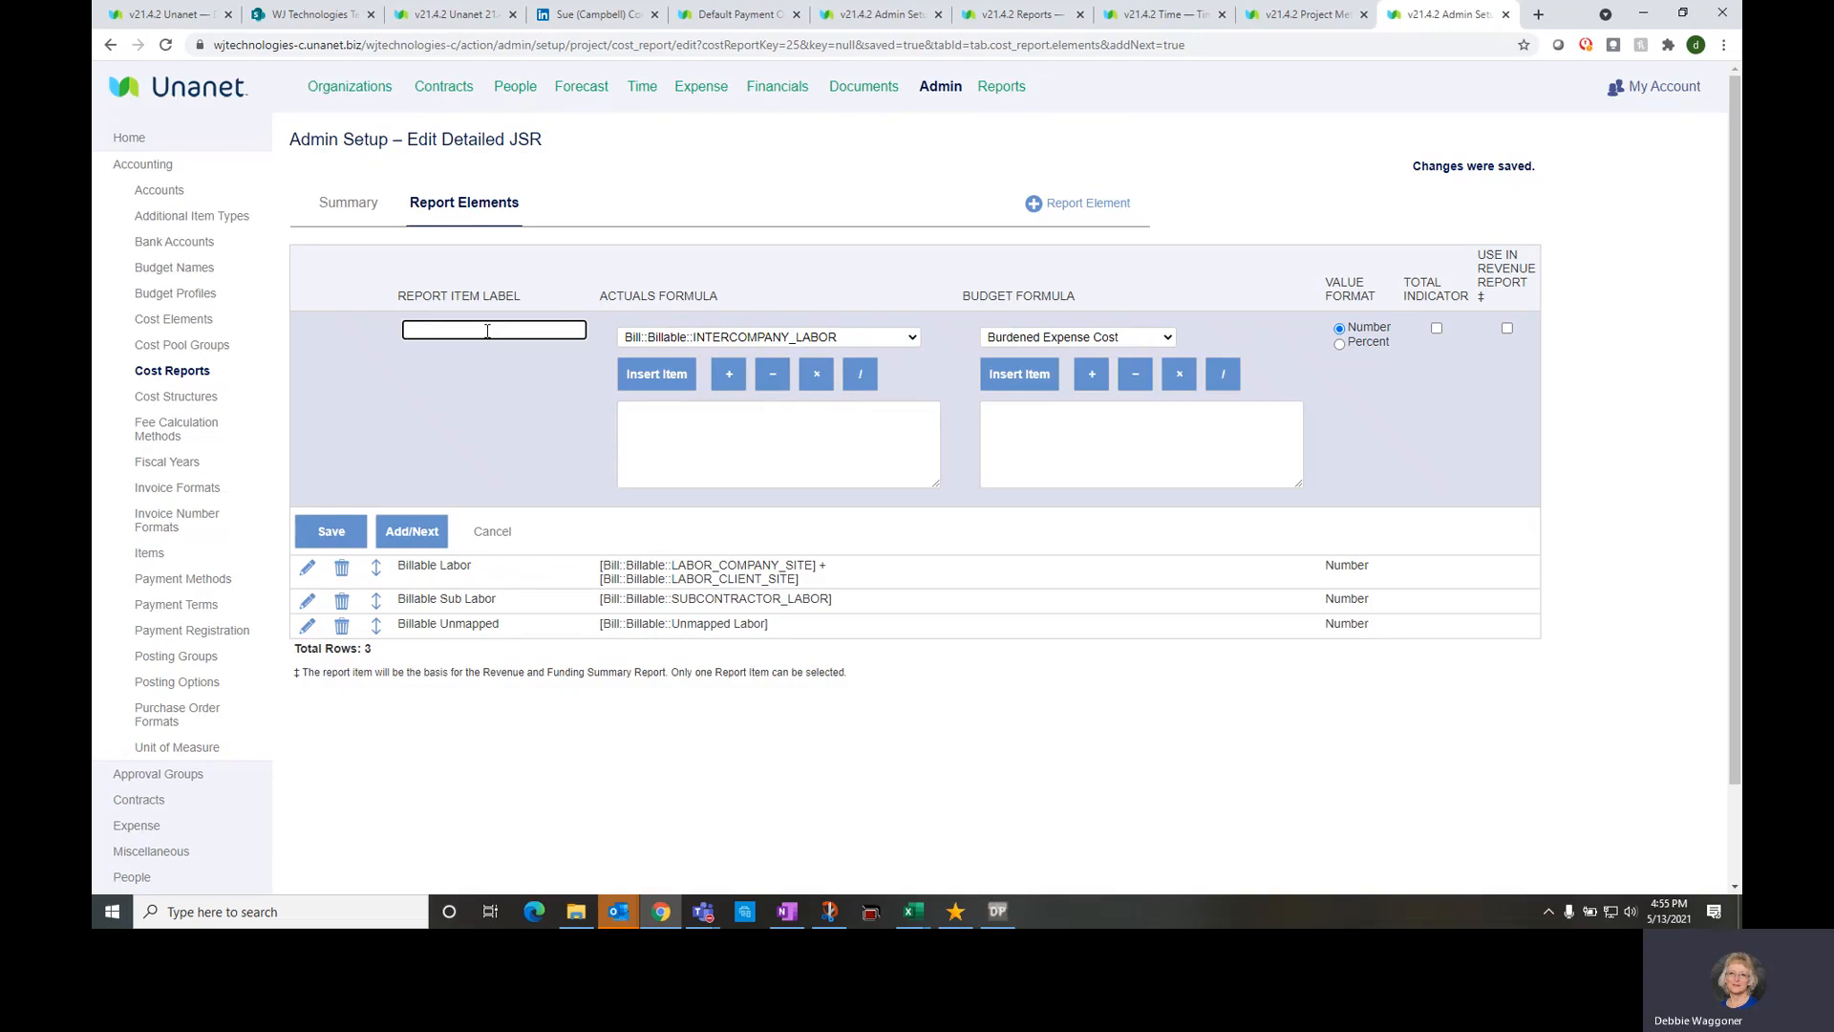
Add a report element labelled Non-billable Sub Labor with the actuals formula [Bill::Non-Billable::SUBCONTRACTOR_LABOR]
text(Non)
key(BackSpace)
text(-billable Sub Labor)
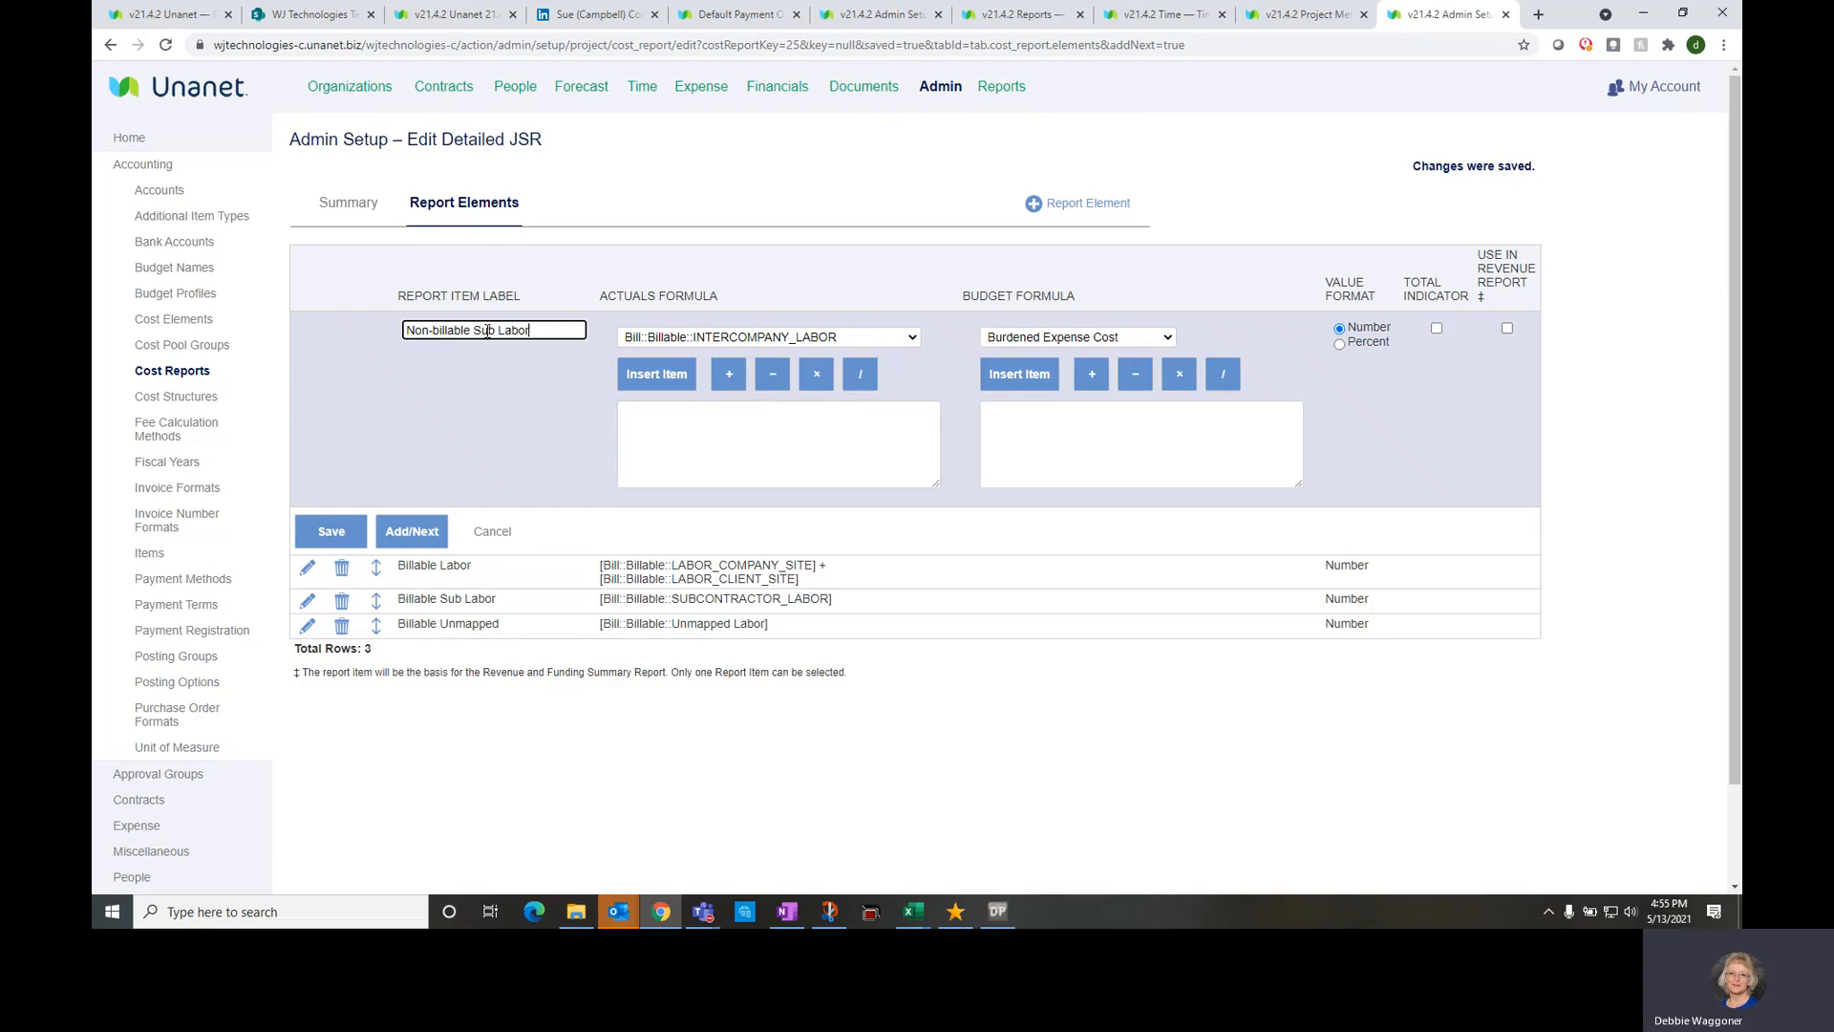
click(690, 338)
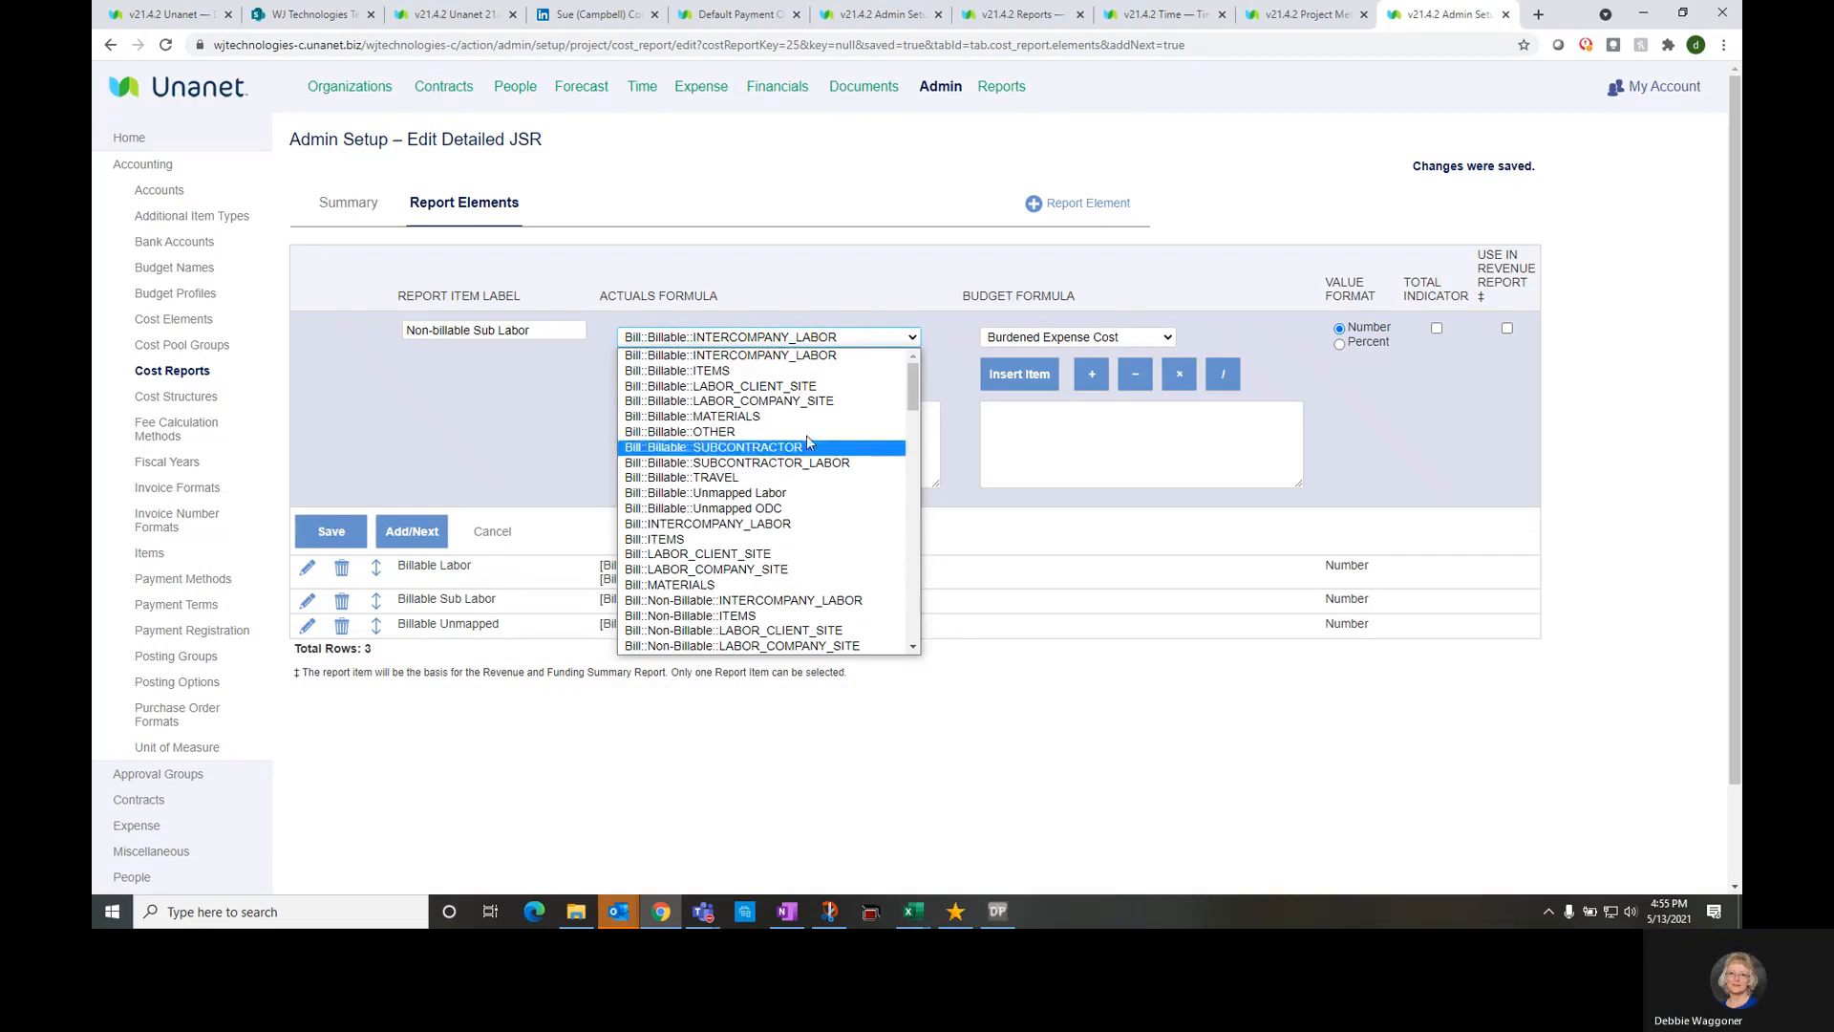
scroll(813, 523, down, 3)
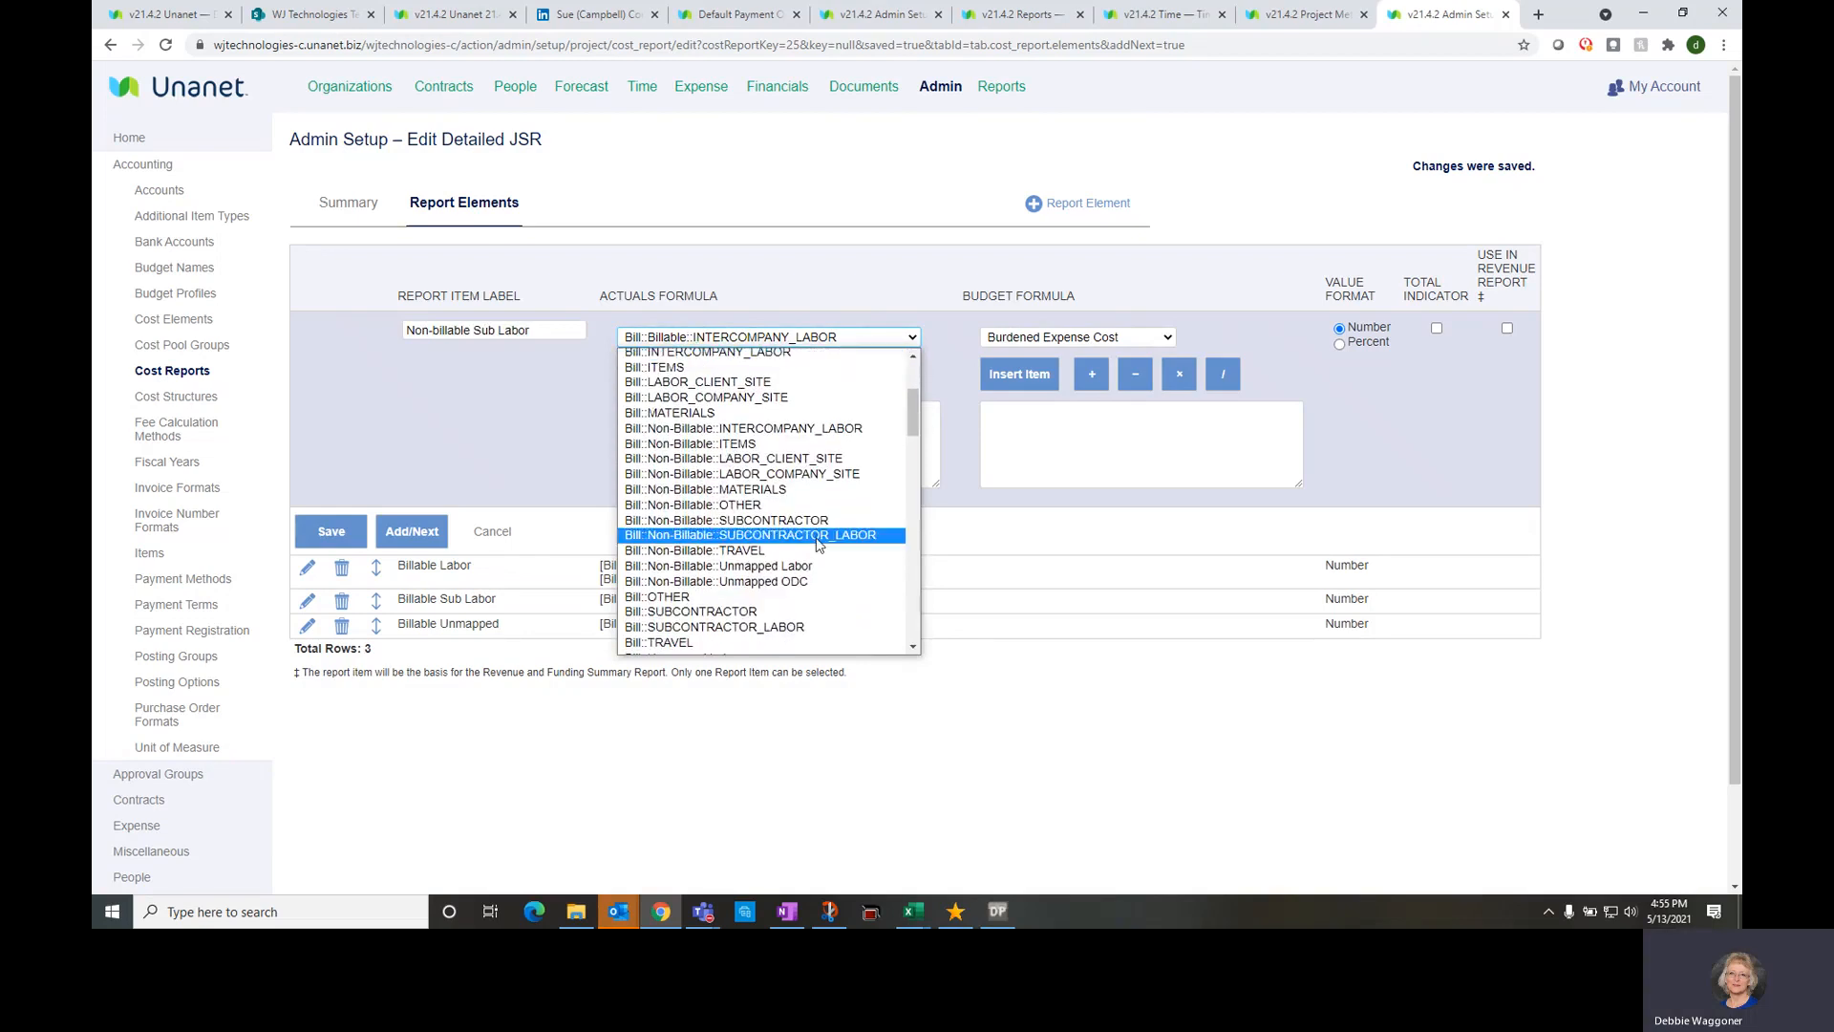
click(816, 535)
click(655, 379)
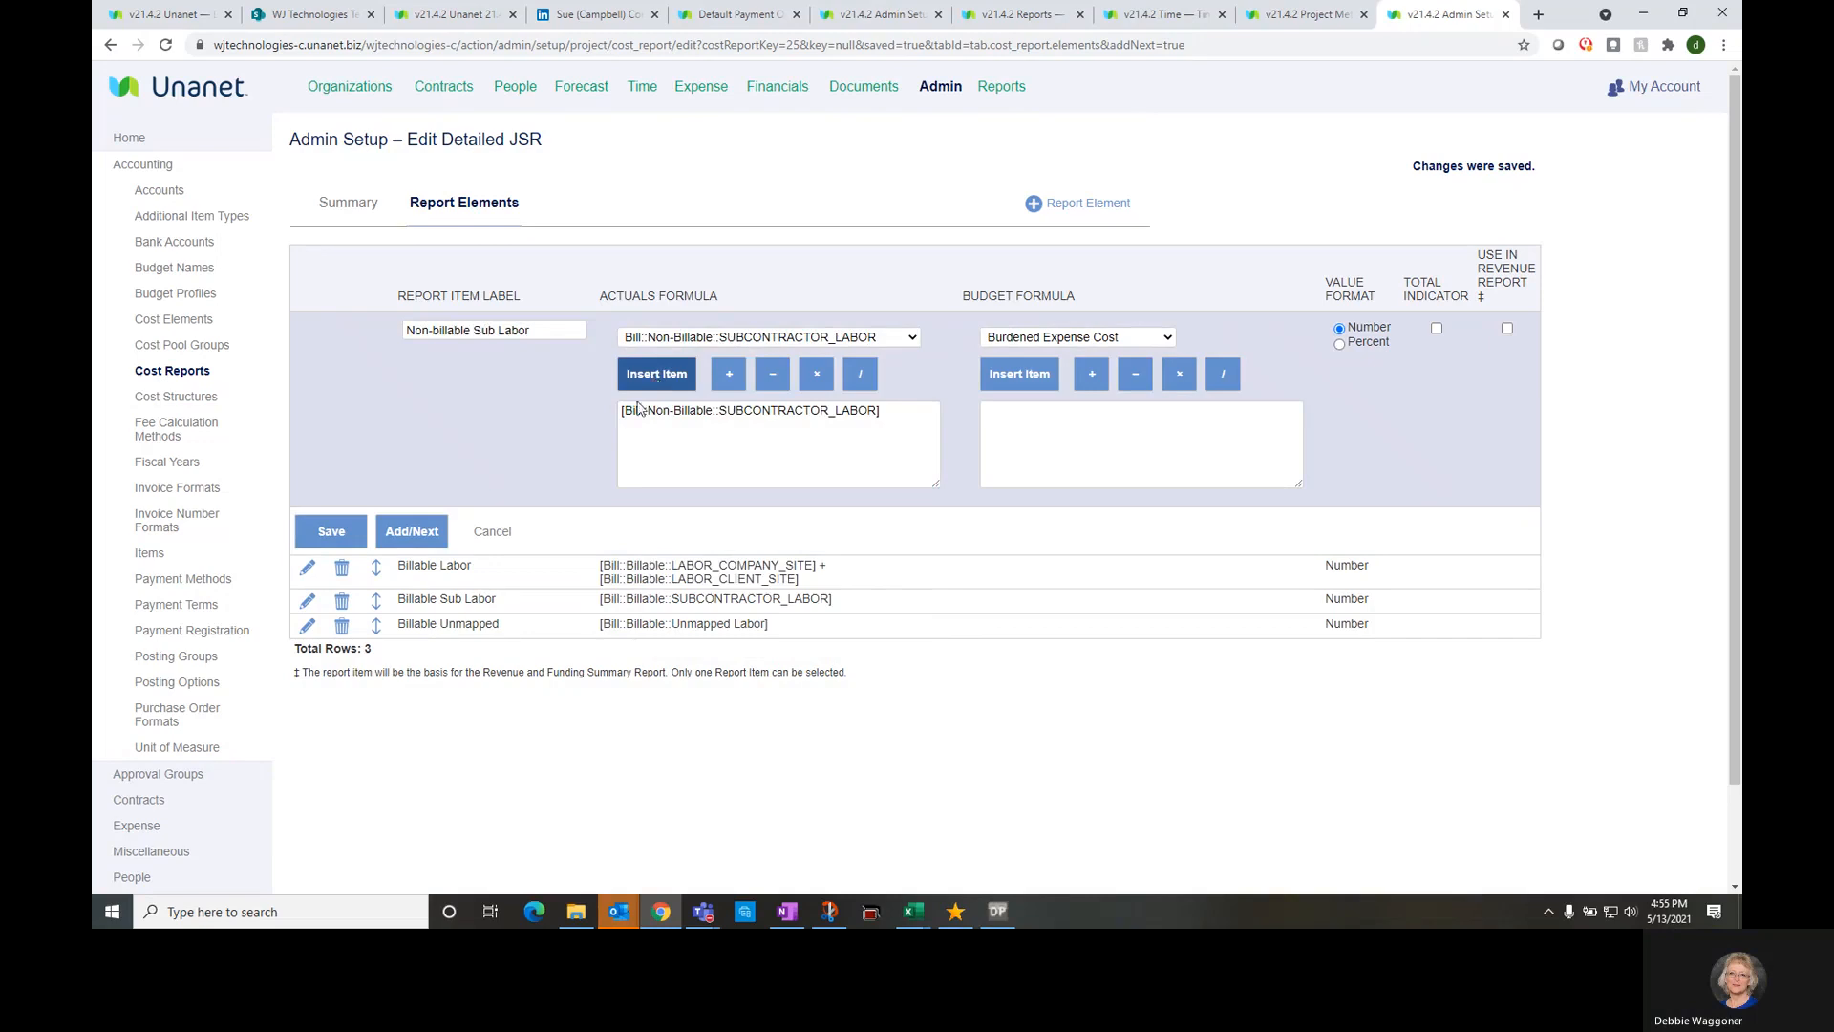
click(425, 534)
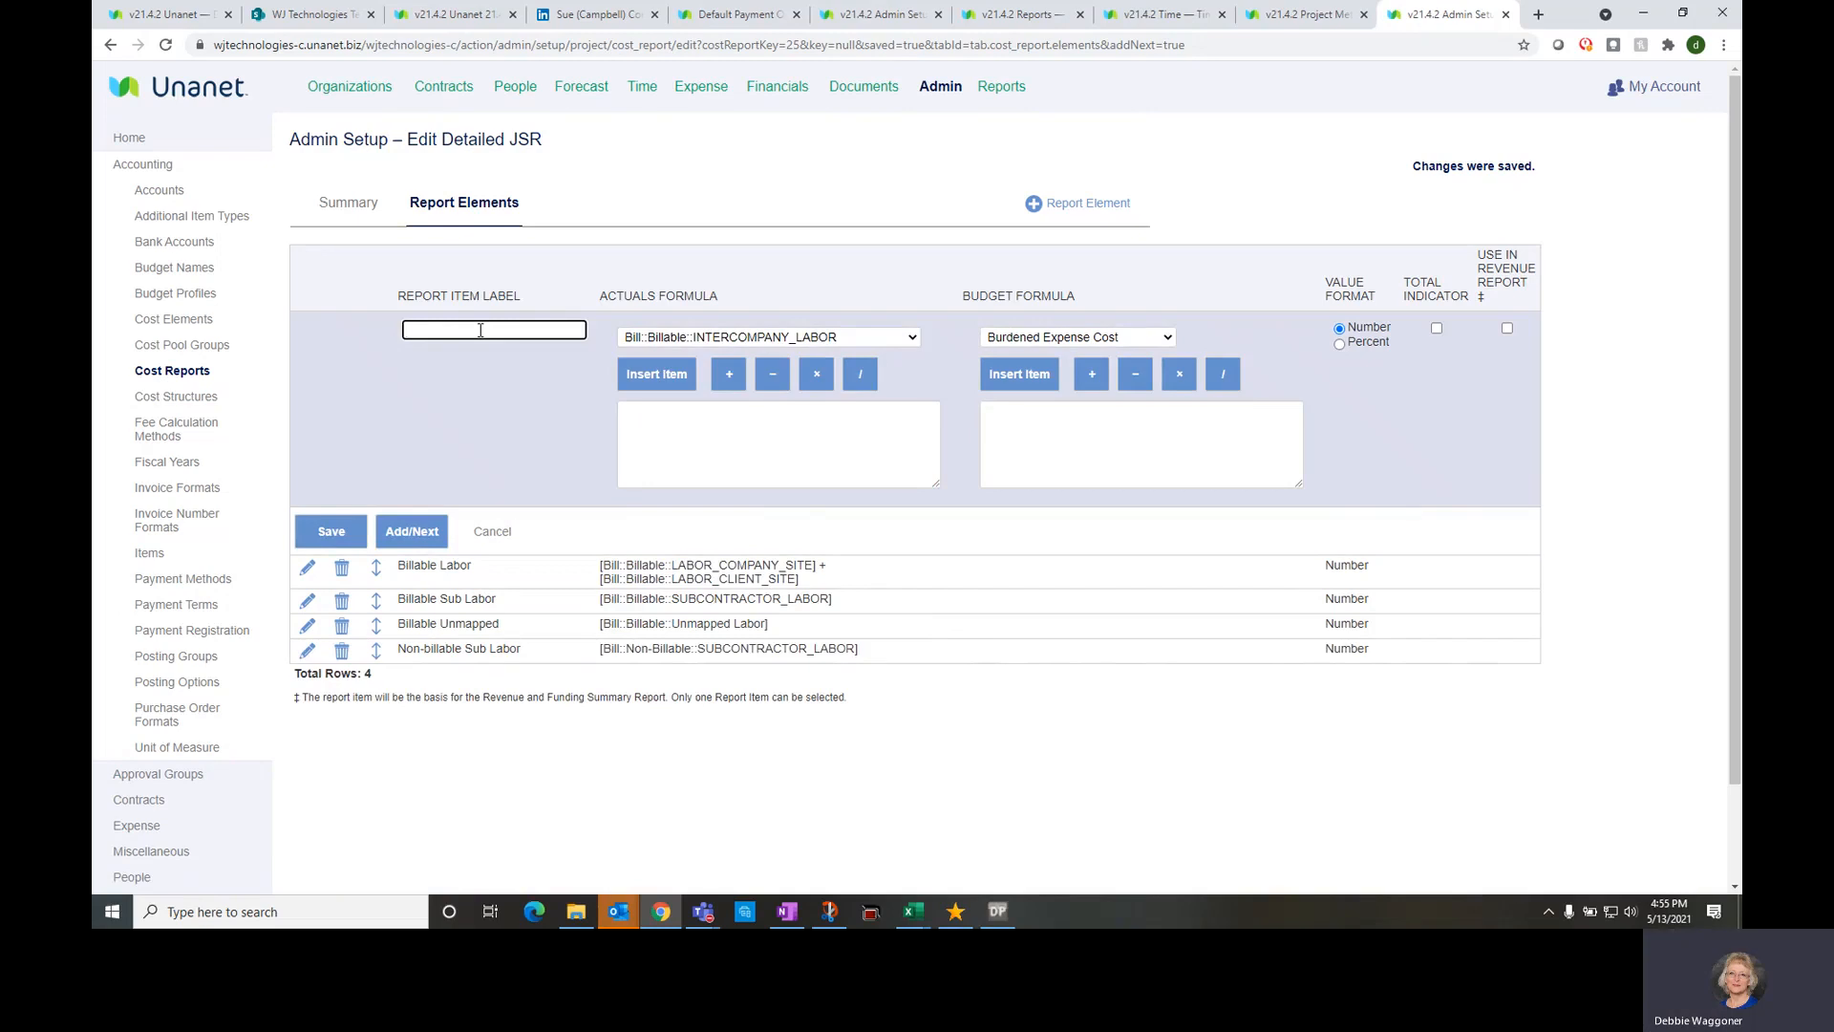
Add the report element Non-billable labor with actuals formula [Bill::Non-Billable::LABOR_CLIENT_SITE] + [Bill::Non-Billable::LABOR_COMPANY_SITE], continuing to another element
text(Non-billable labor)
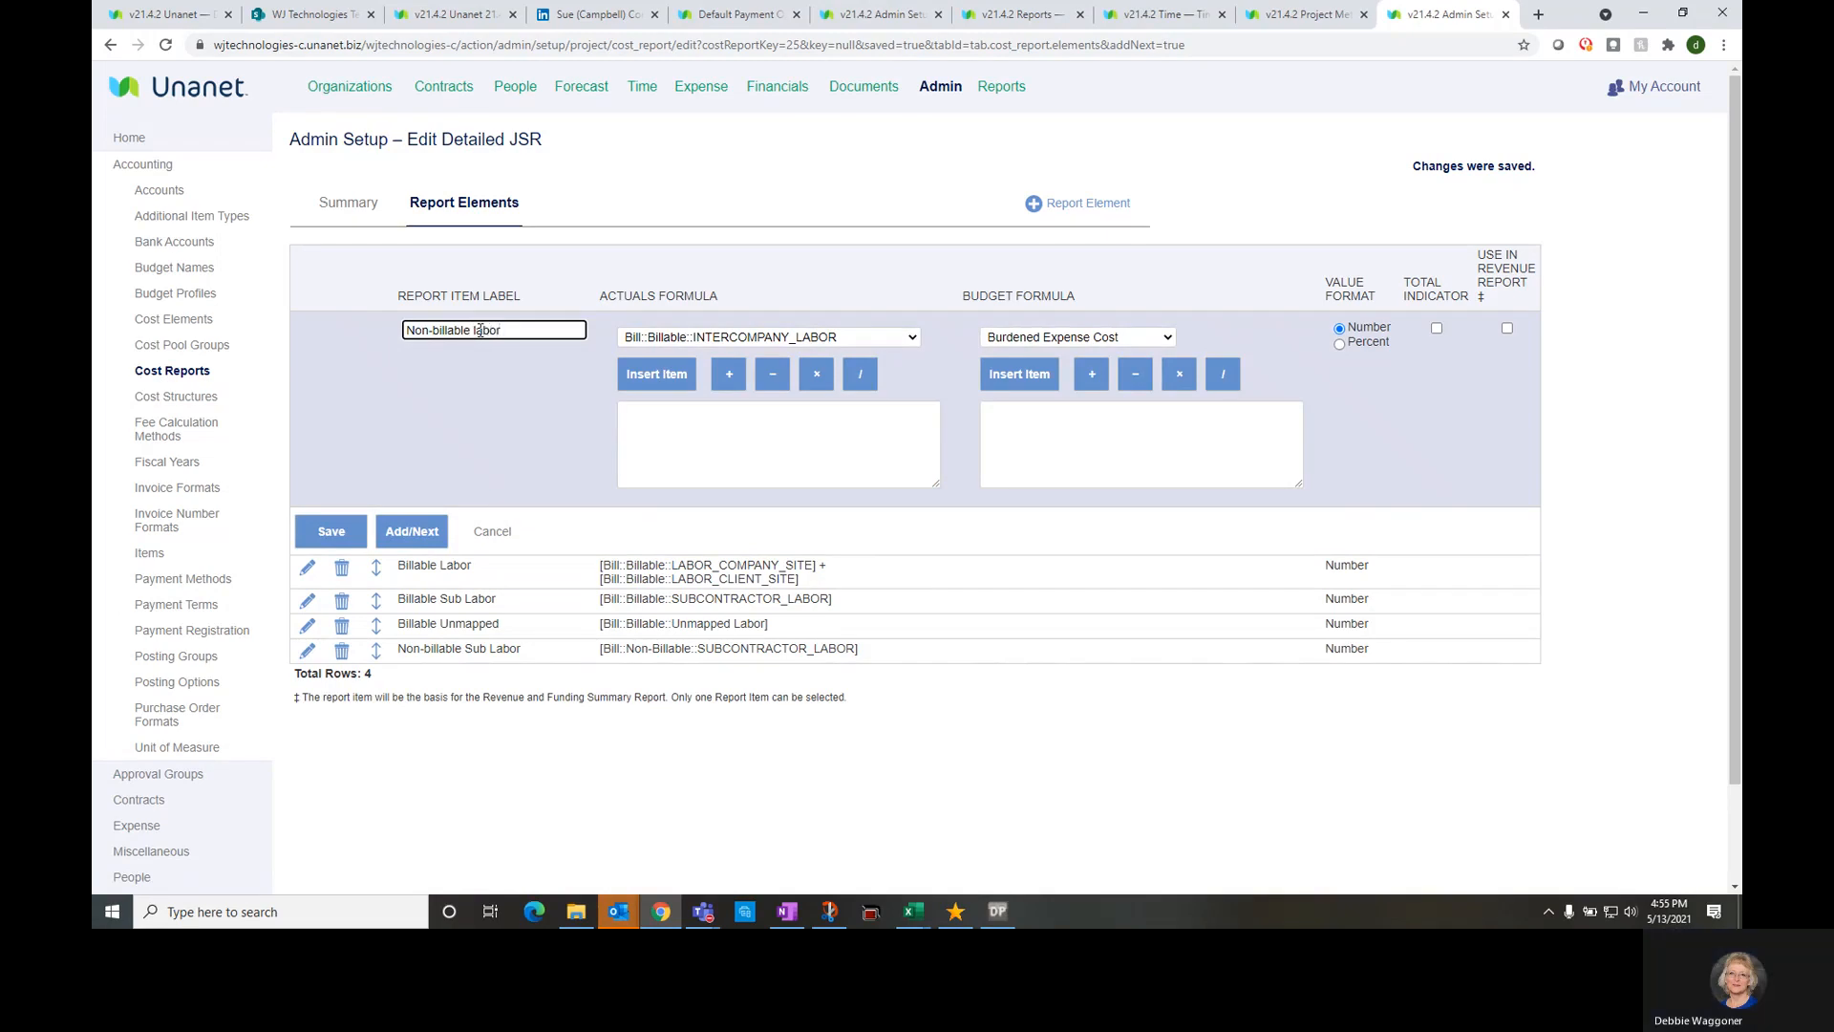
click(764, 337)
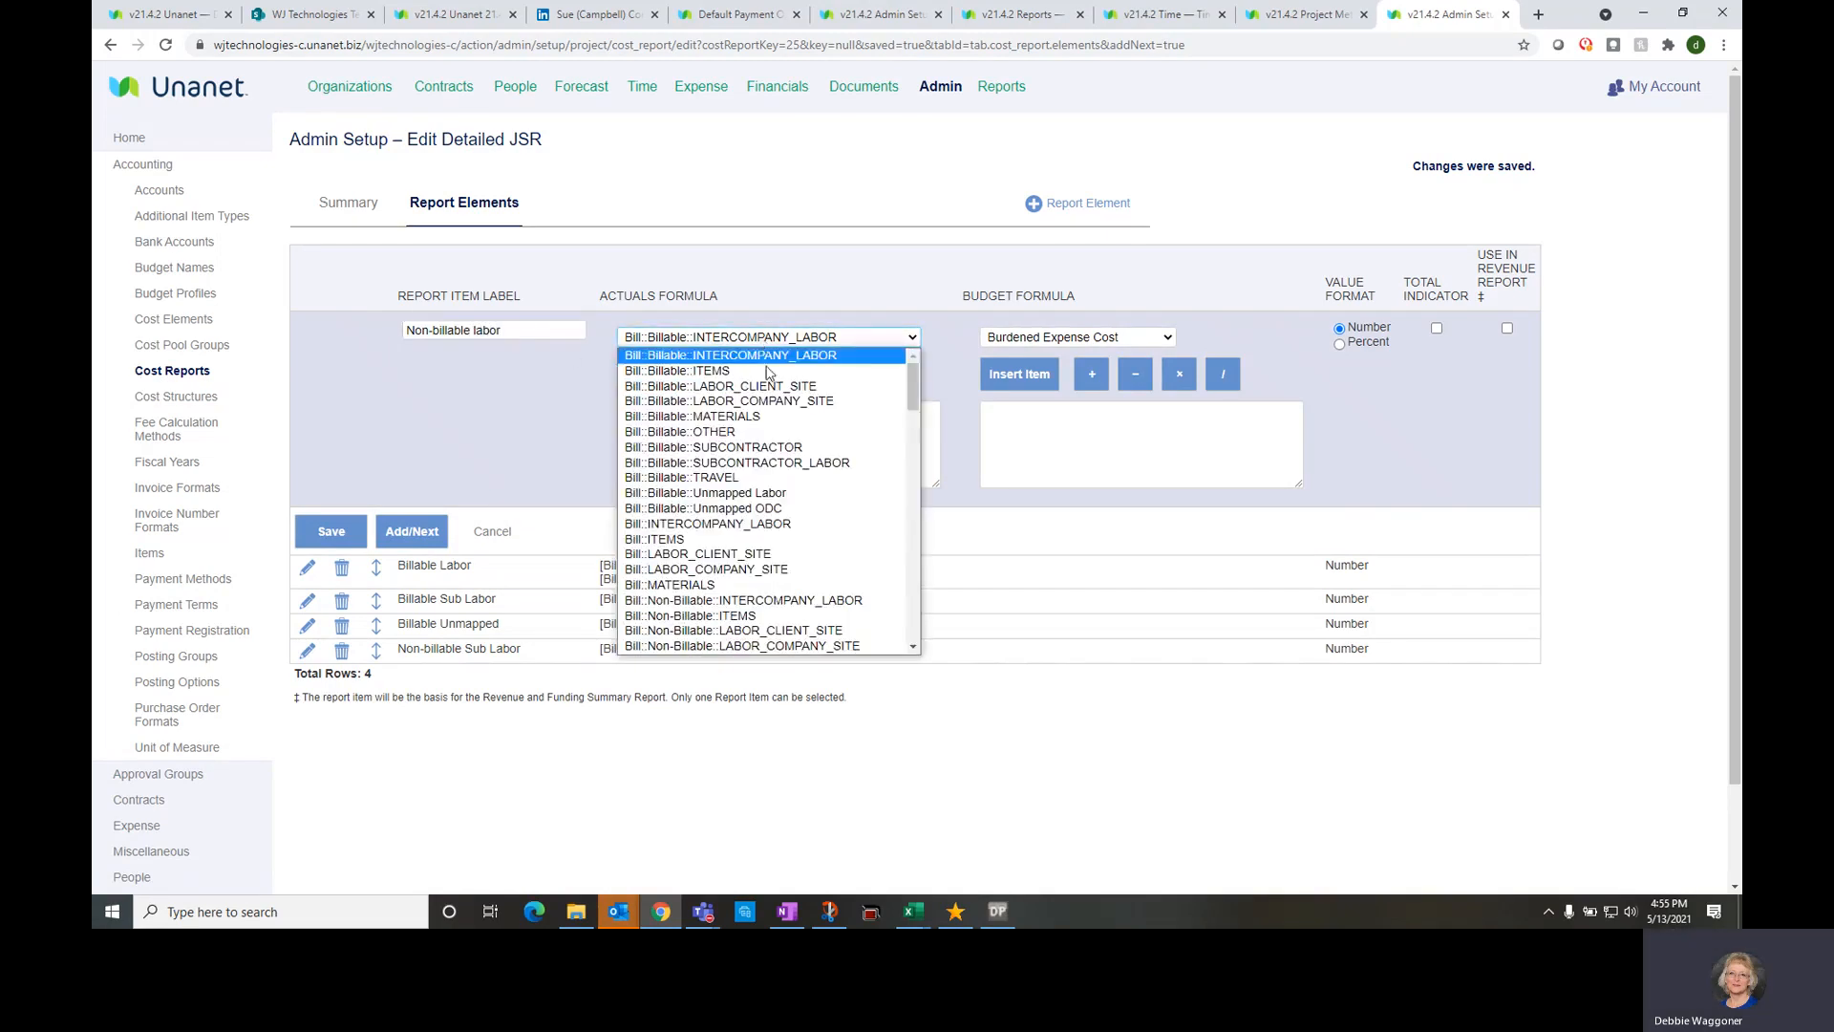
click(733, 630)
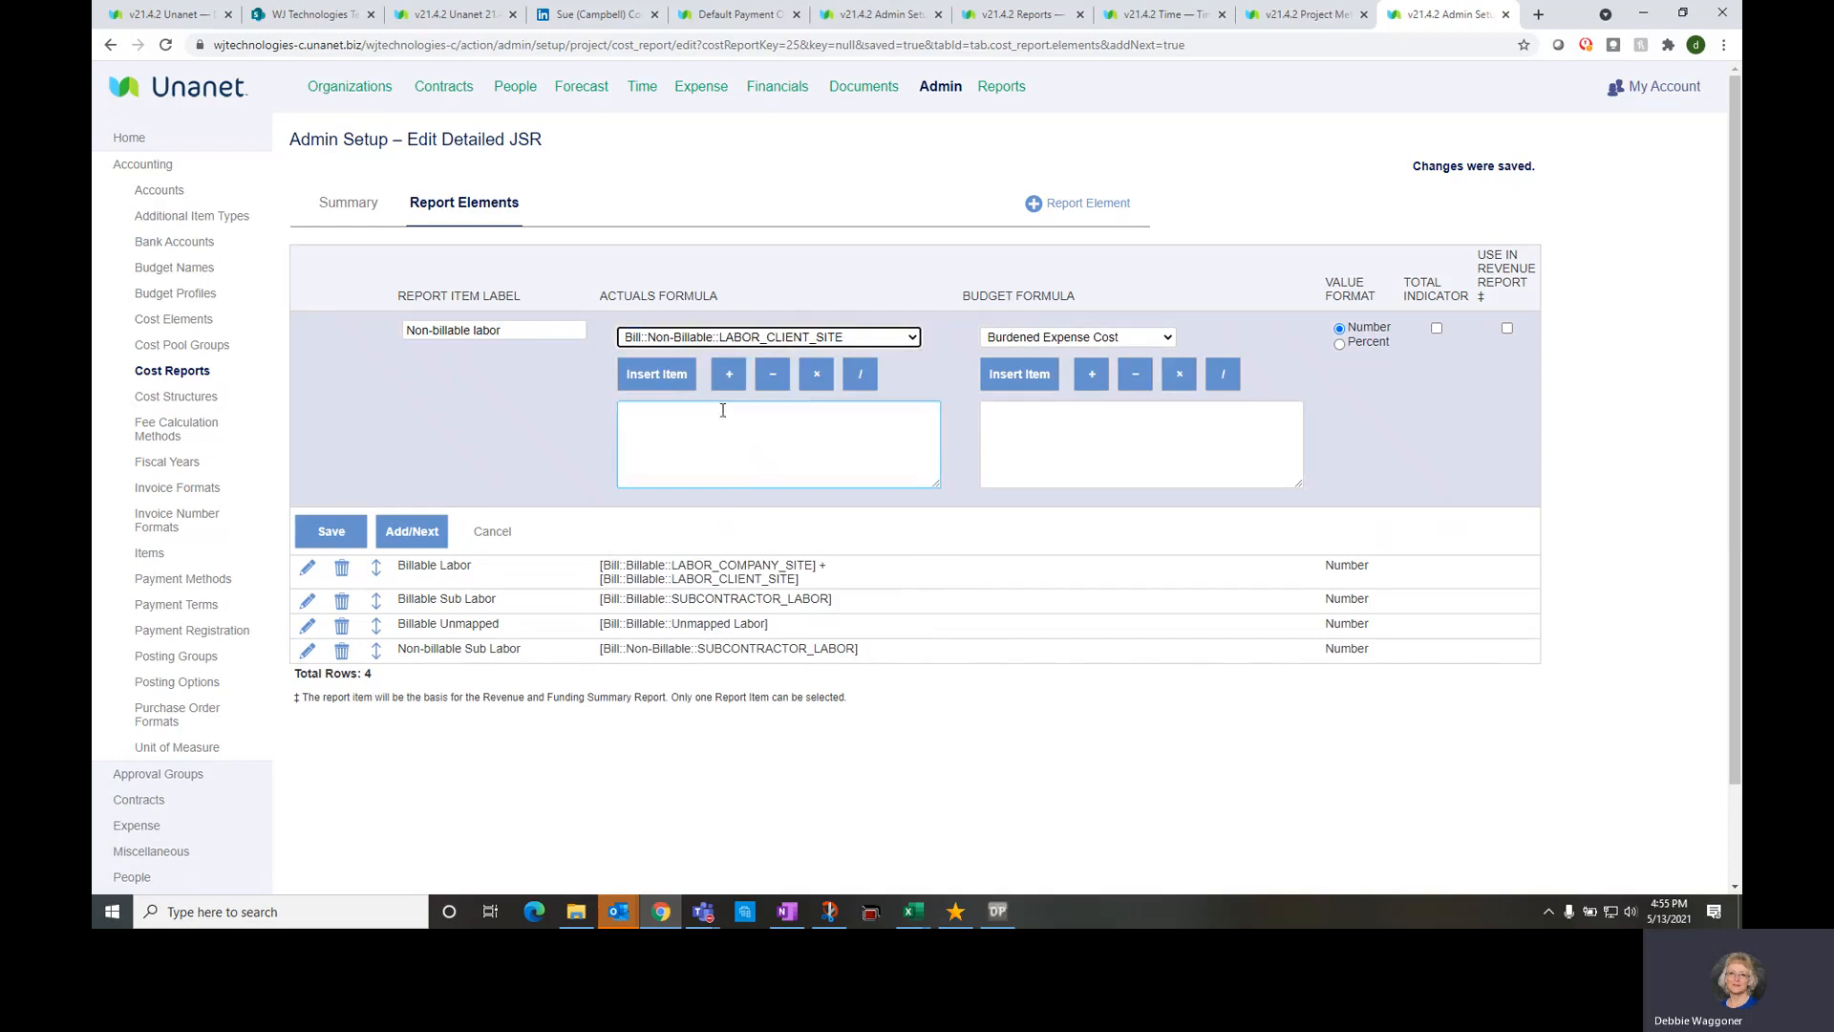
click(674, 385)
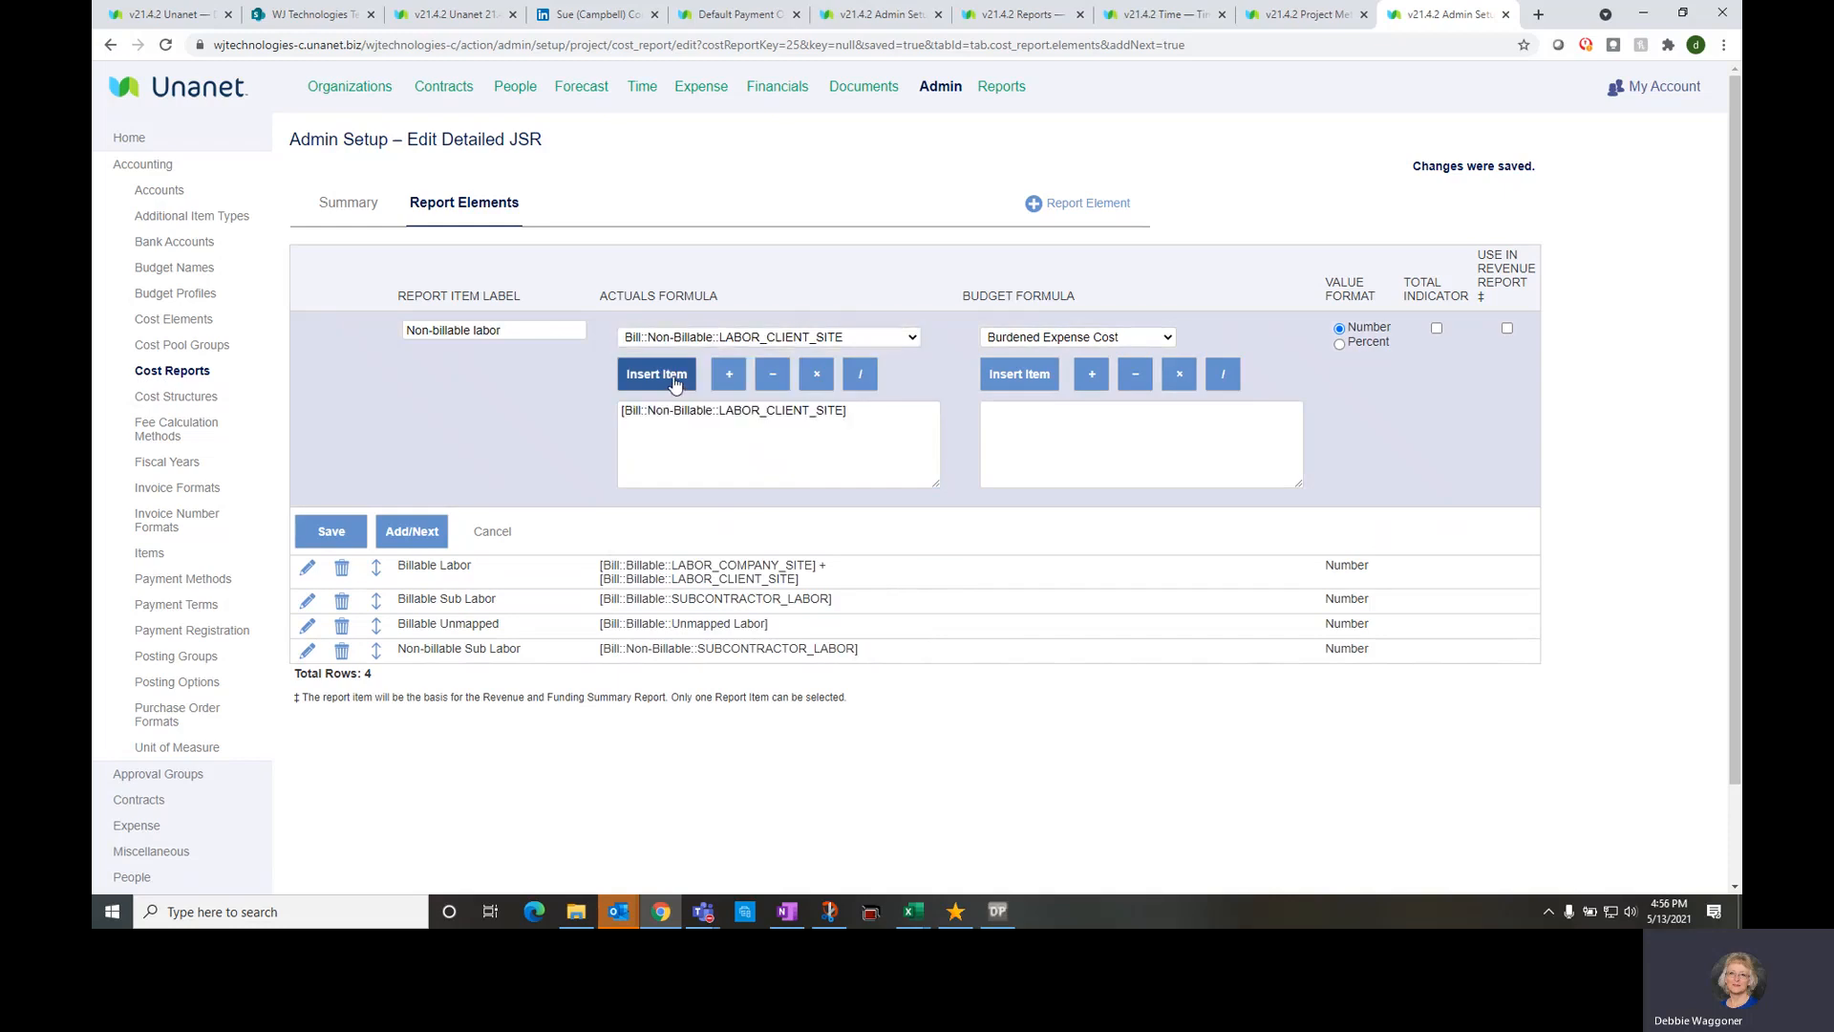
click(726, 375)
click(745, 337)
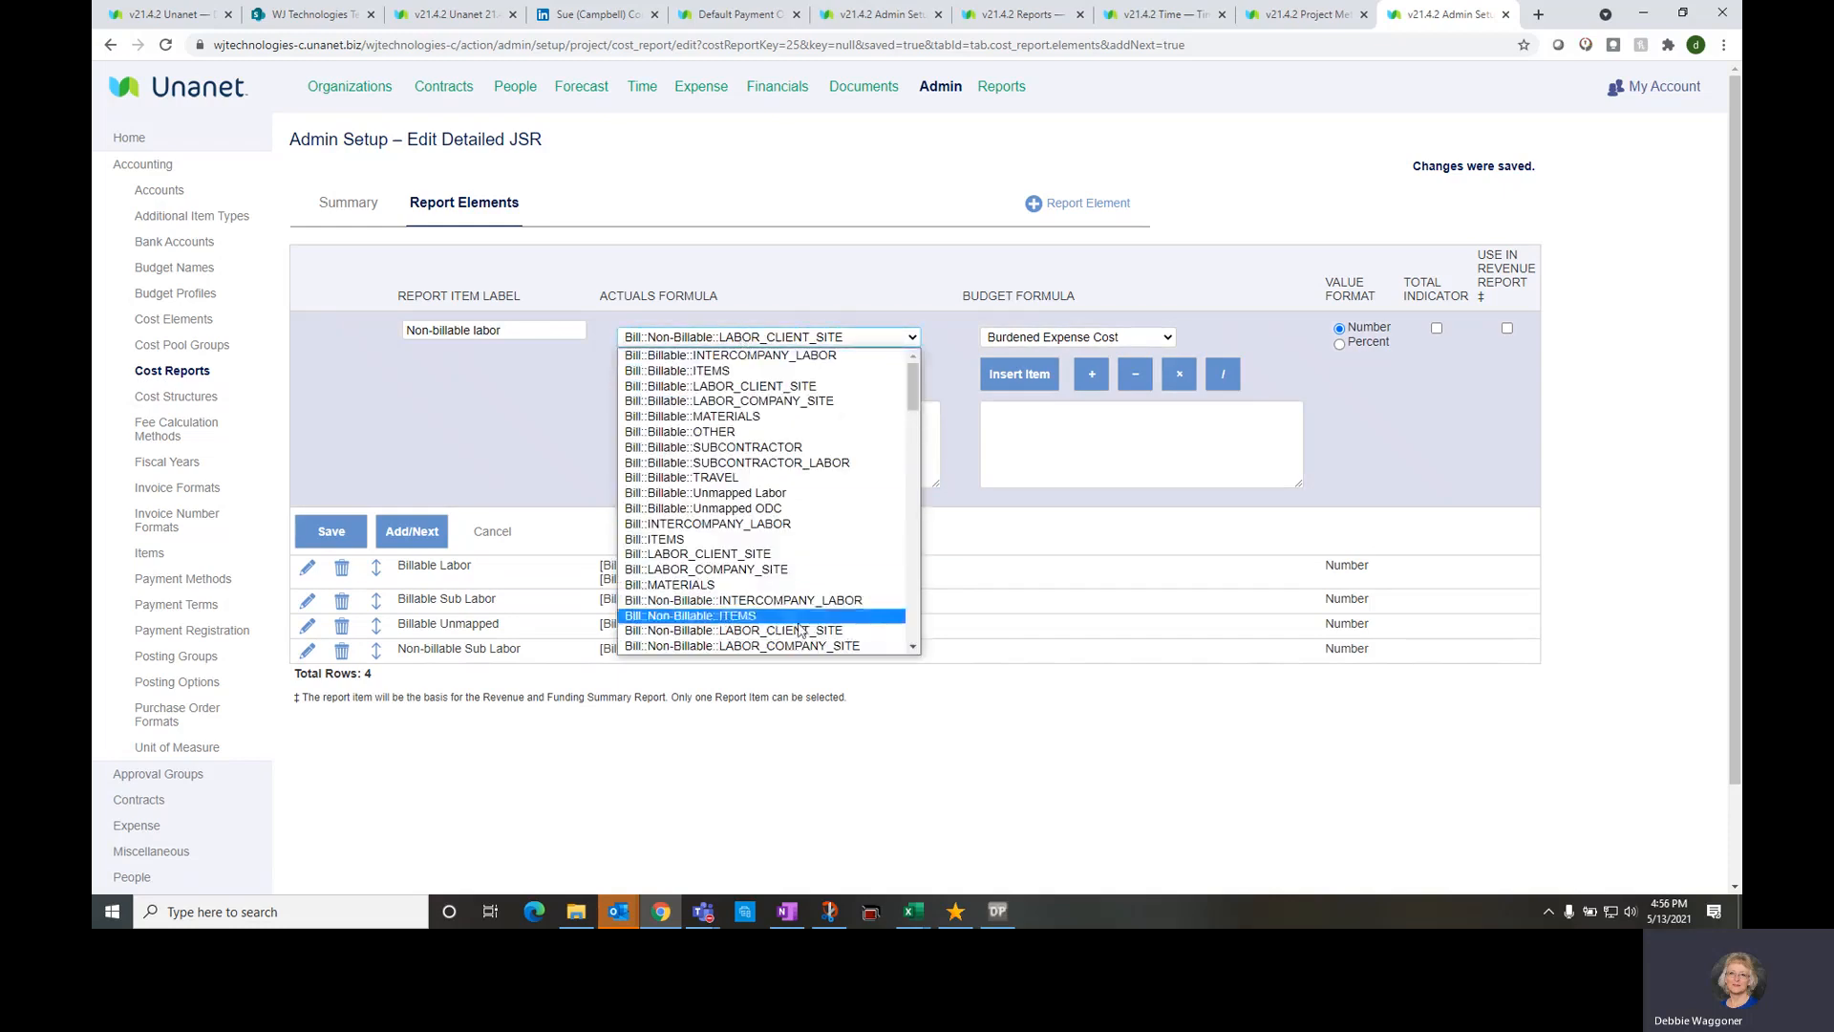
click(764, 645)
click(656, 374)
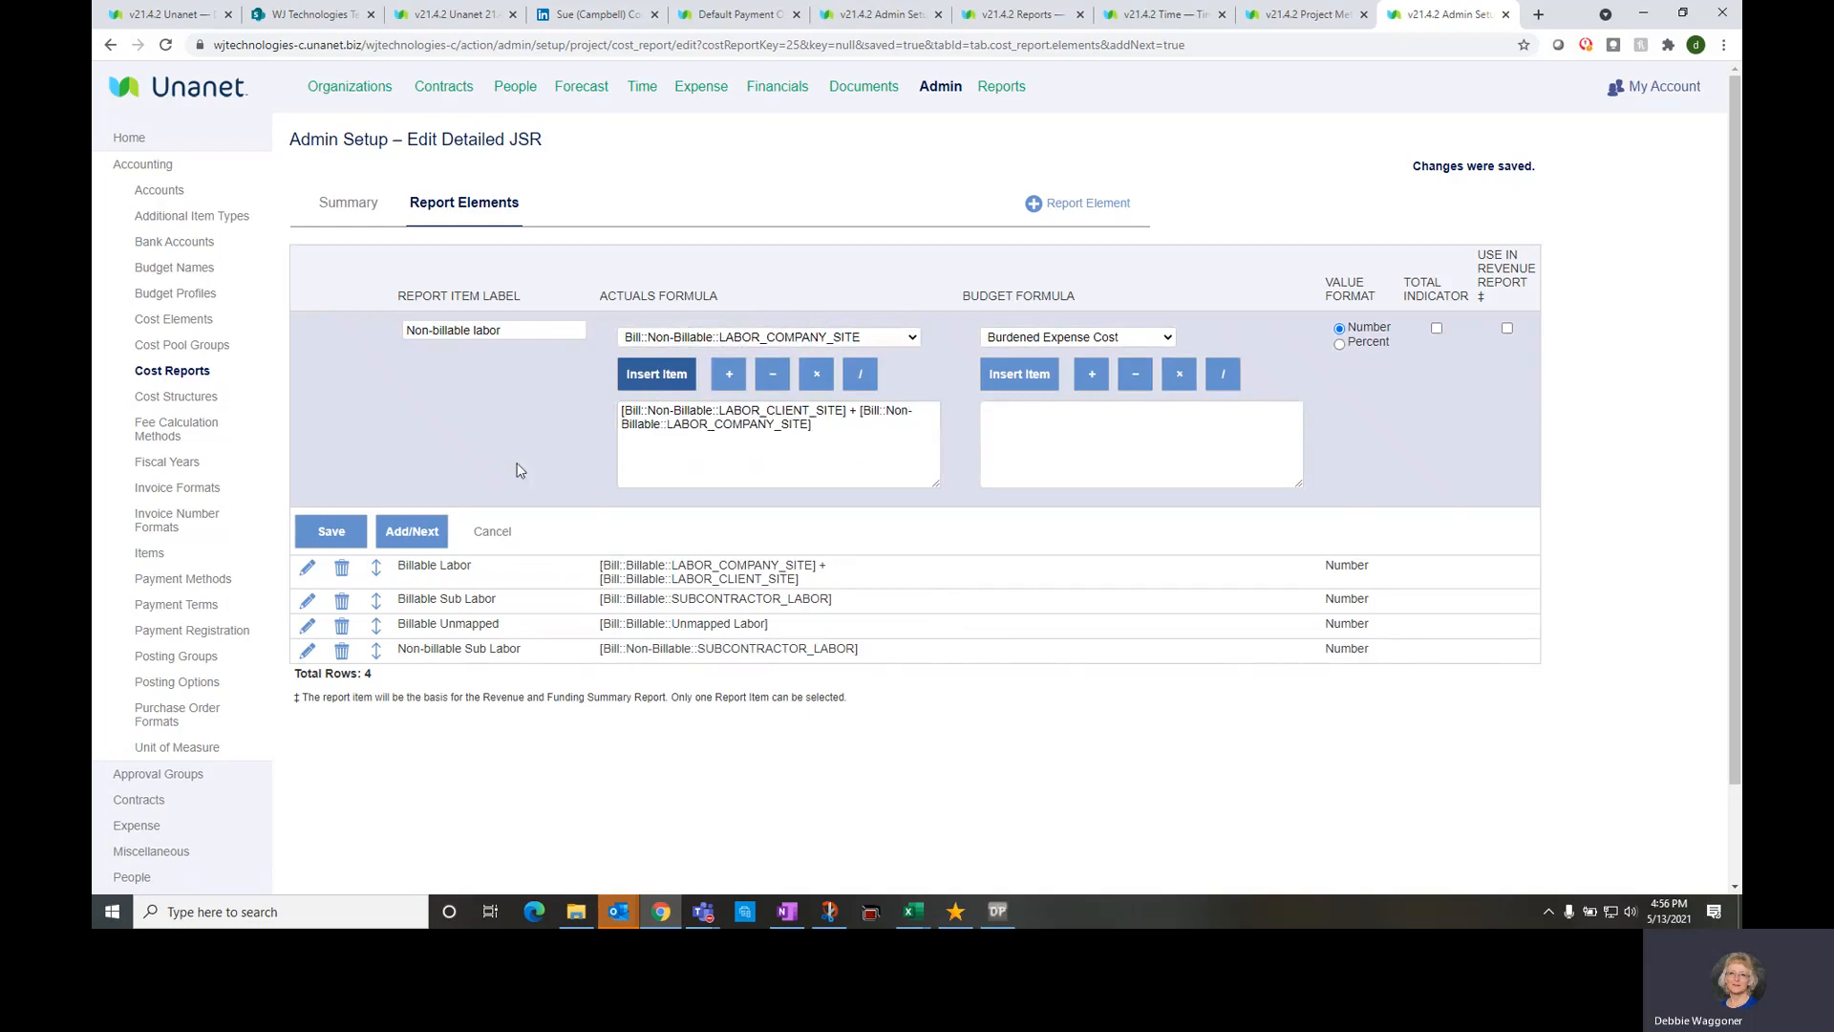
click(430, 532)
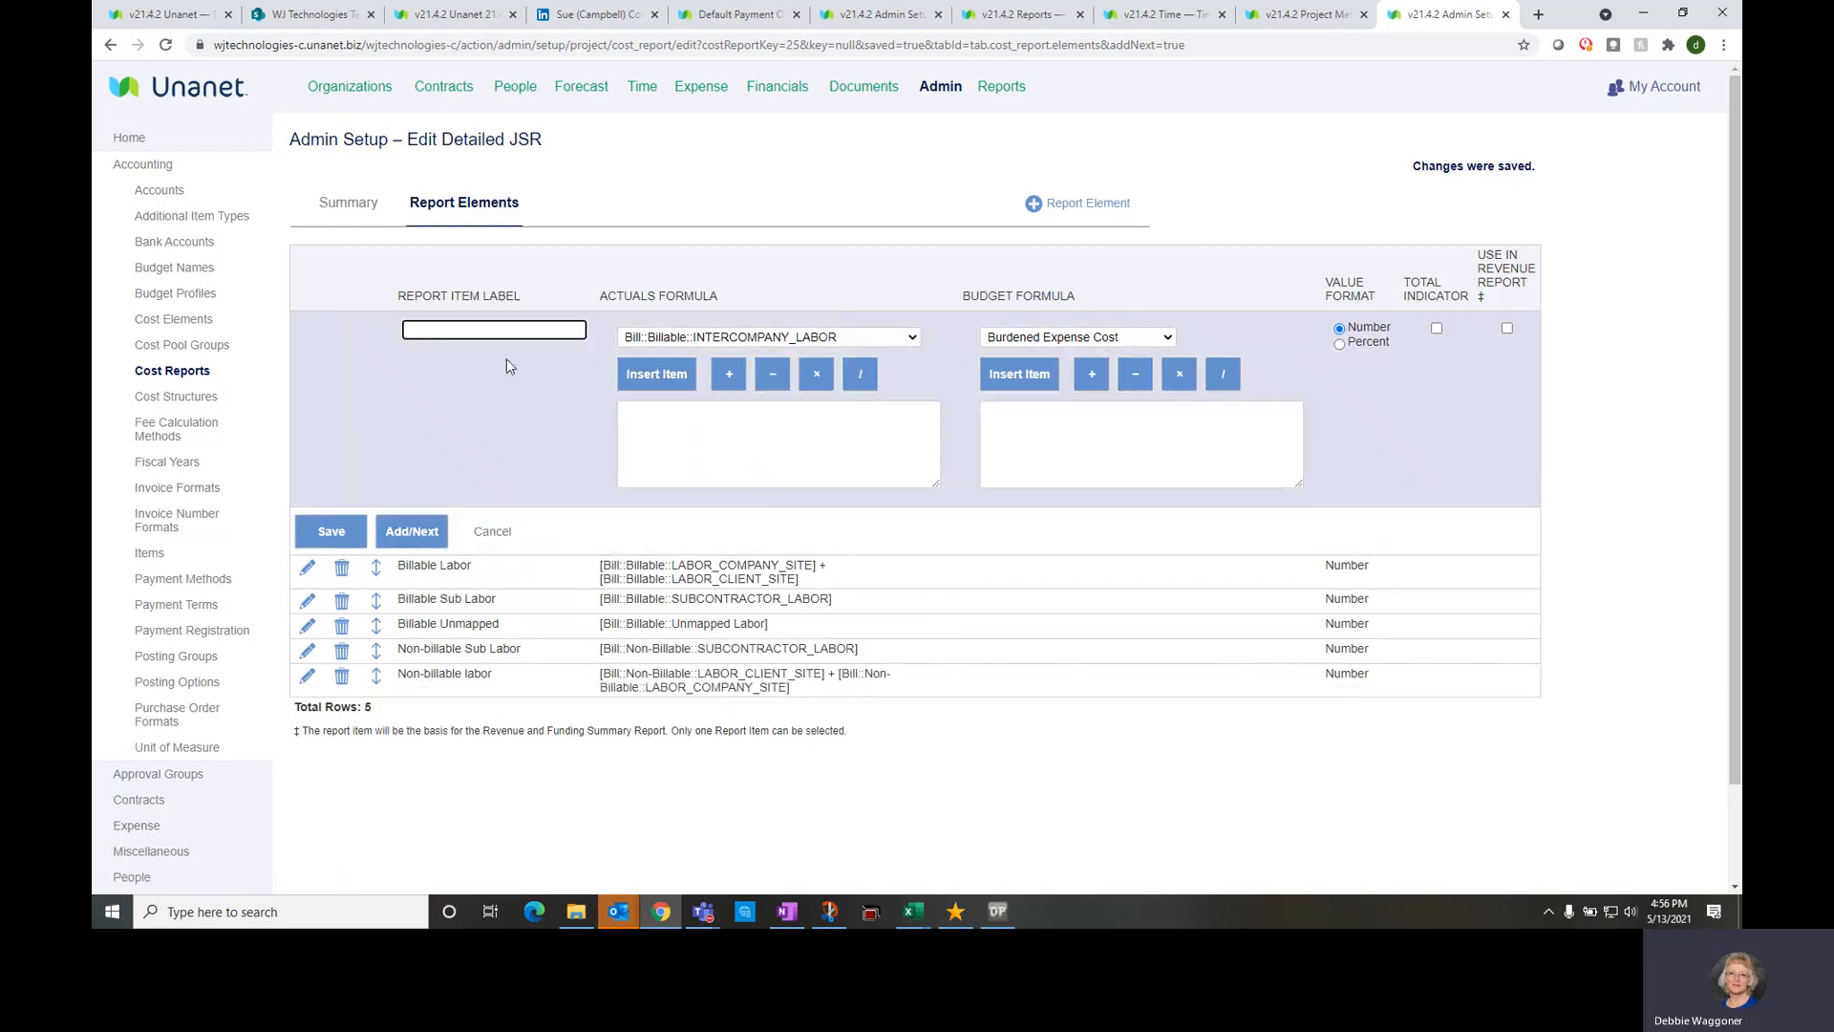
Add a report element labelled Non-billable Unmapped Labor with the actuals formula [Bill::Non-Billable::Unmapped Labor]
text(Non-billable Unmapped Labor)
click(665, 340)
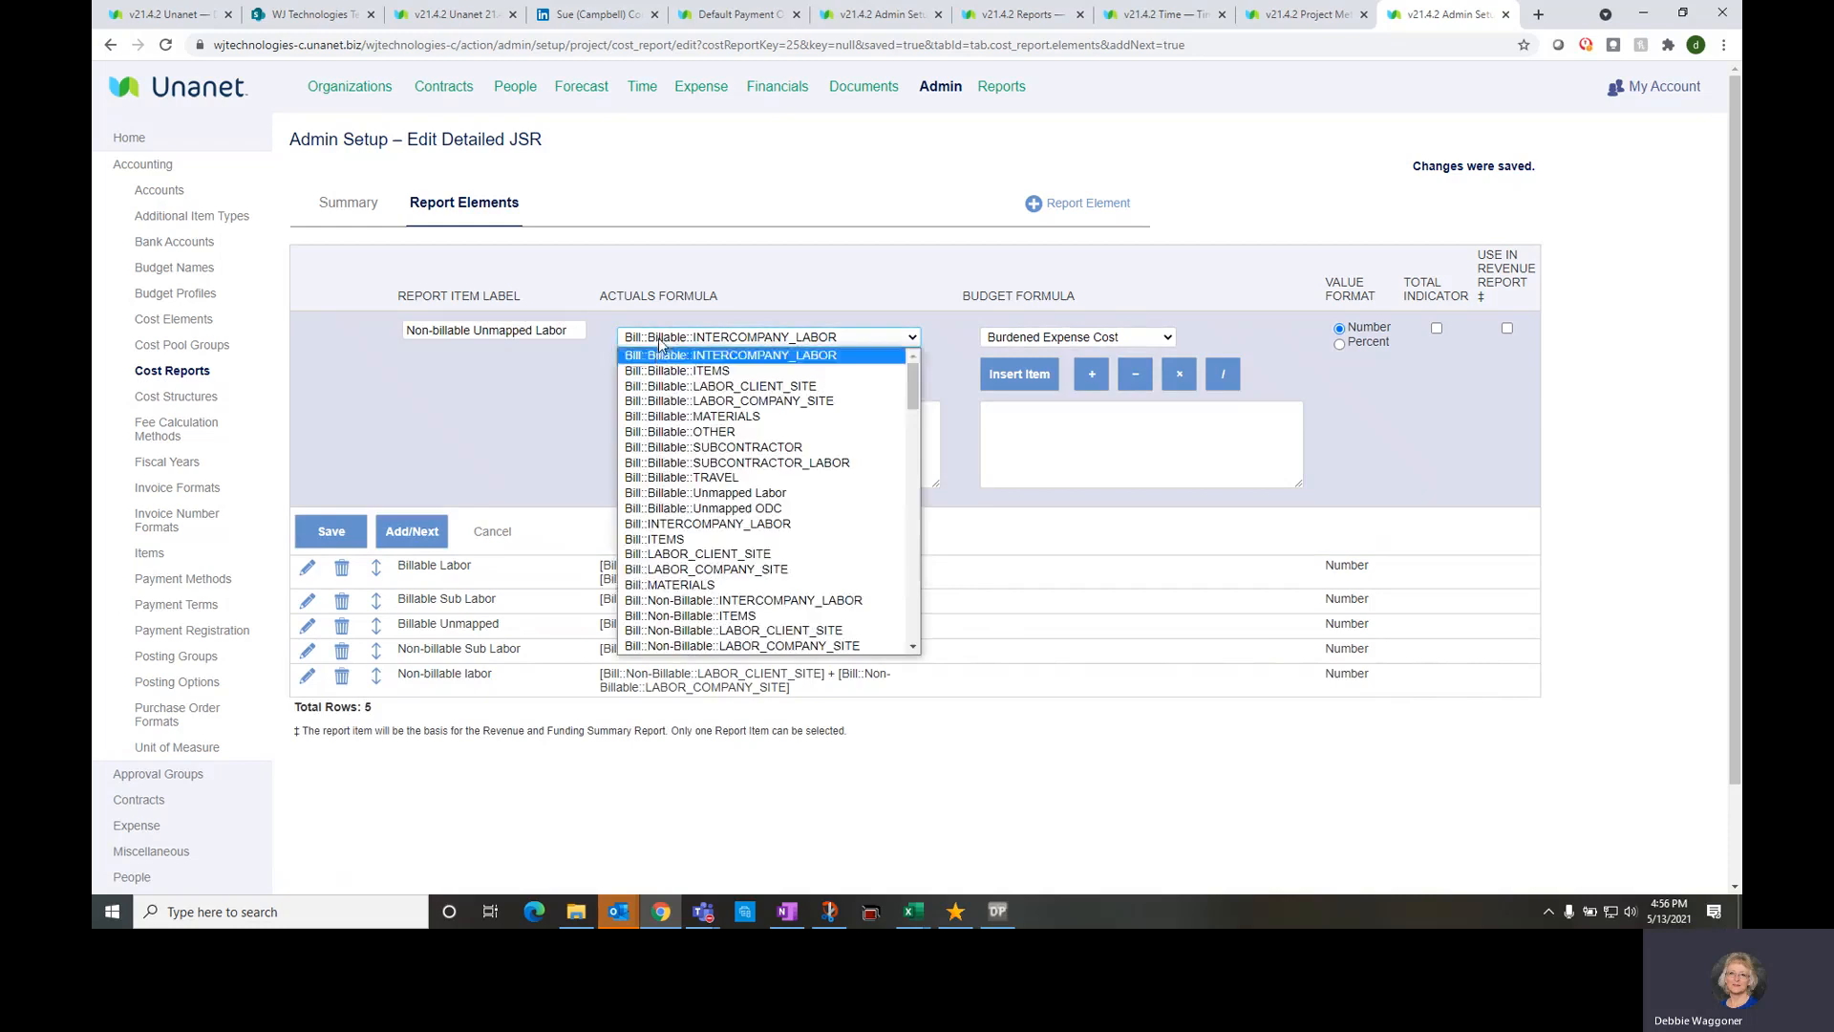
scroll(739, 590, down, 3)
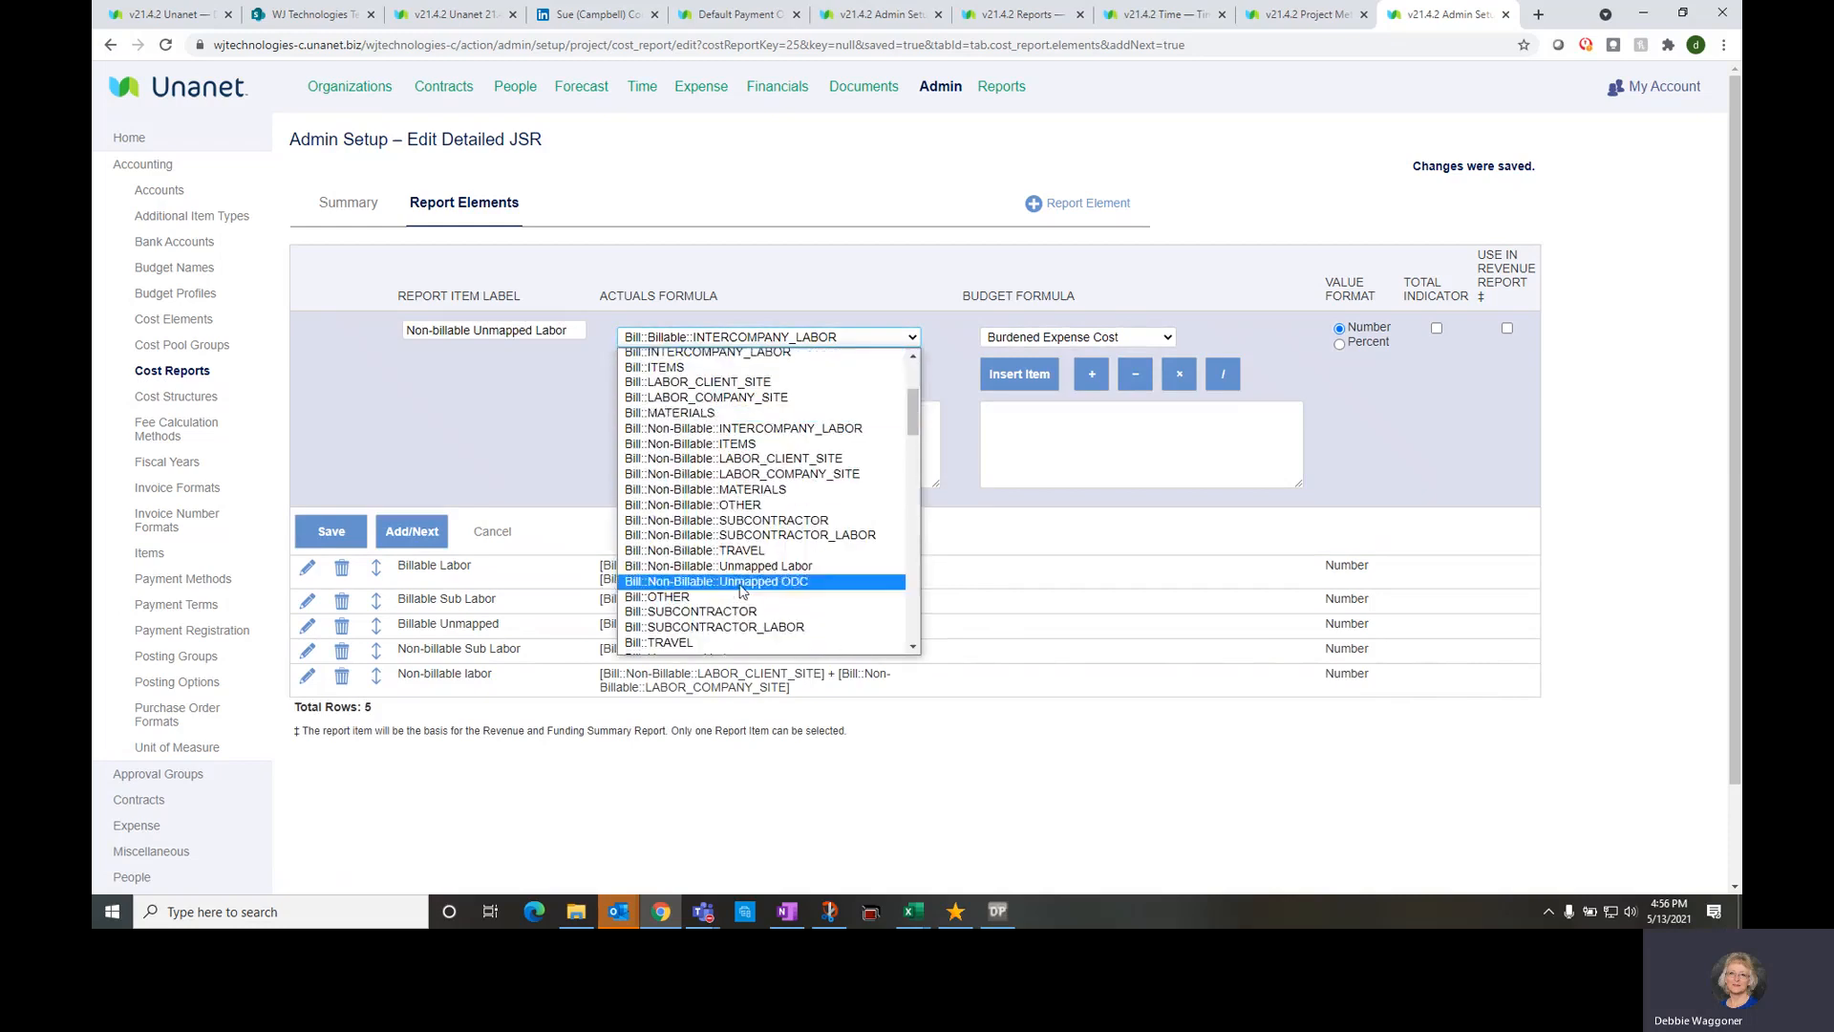
click(738, 576)
click(655, 374)
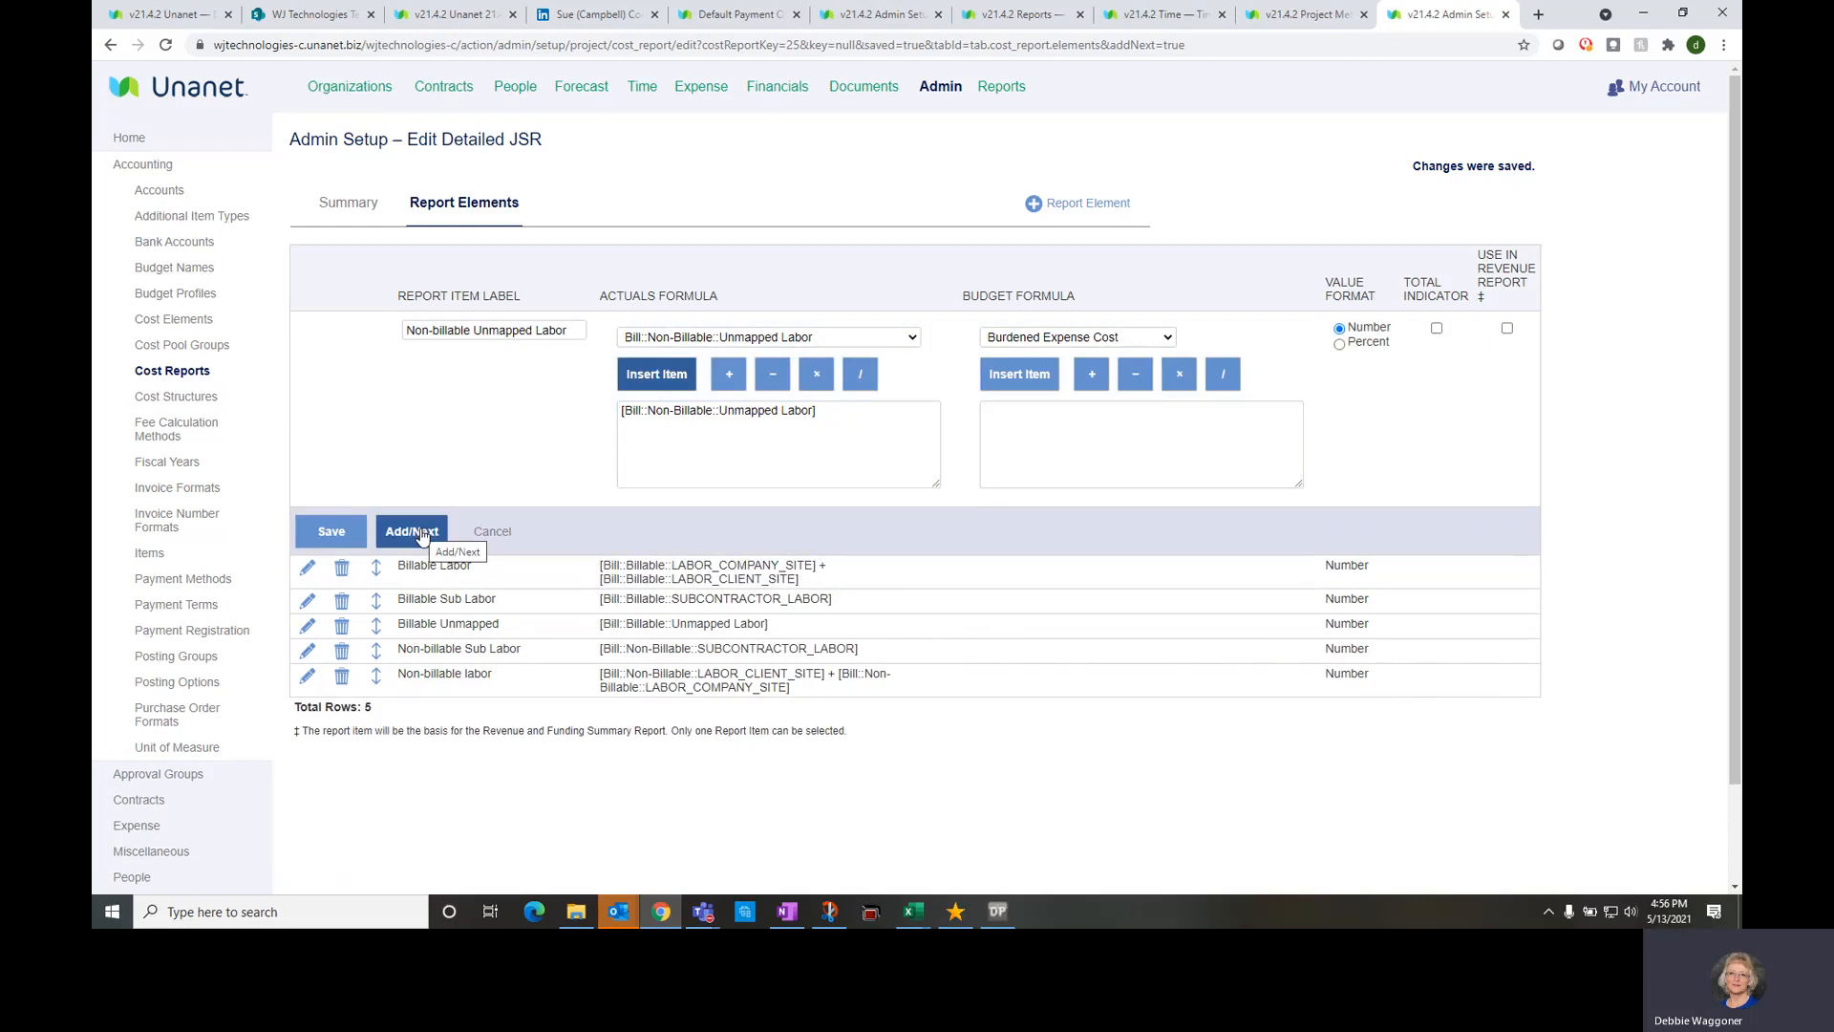
click(417, 532)
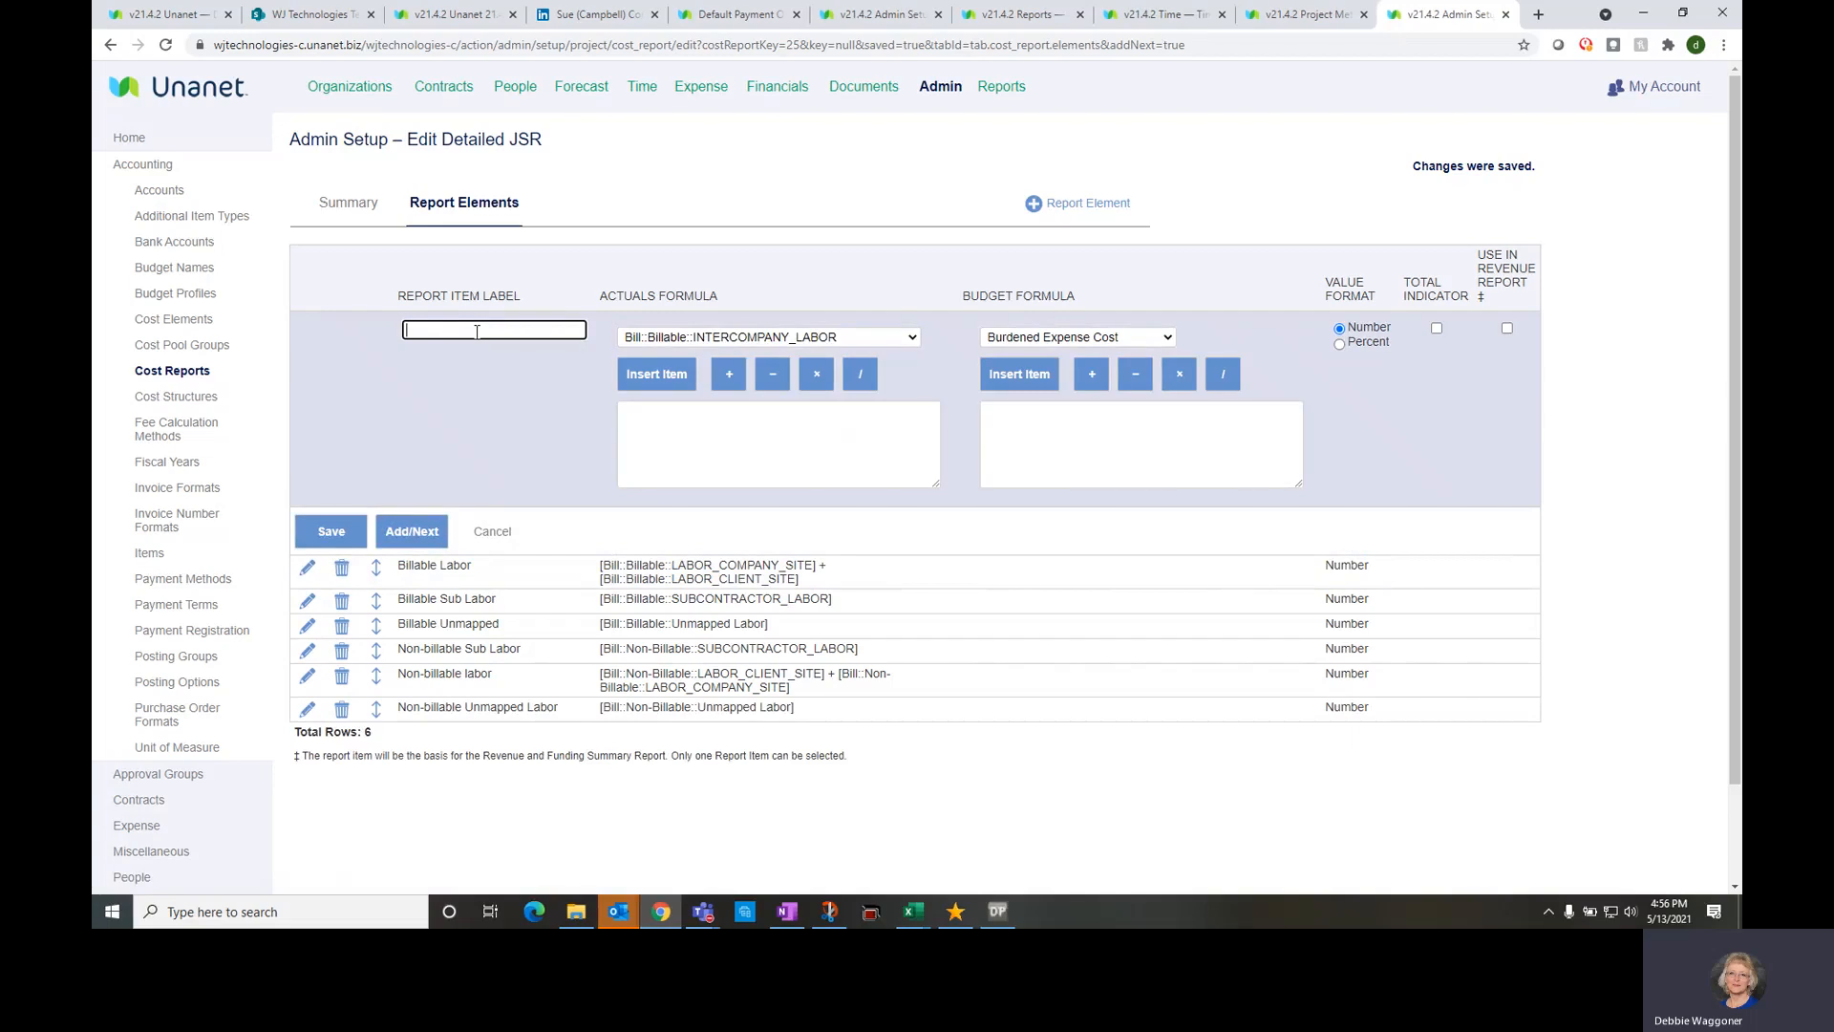
Add a report element labelled Billable ODC with the actuals formula [Total Mapped::Other Direct Bill]
text(Billable ODC)
click(688, 338)
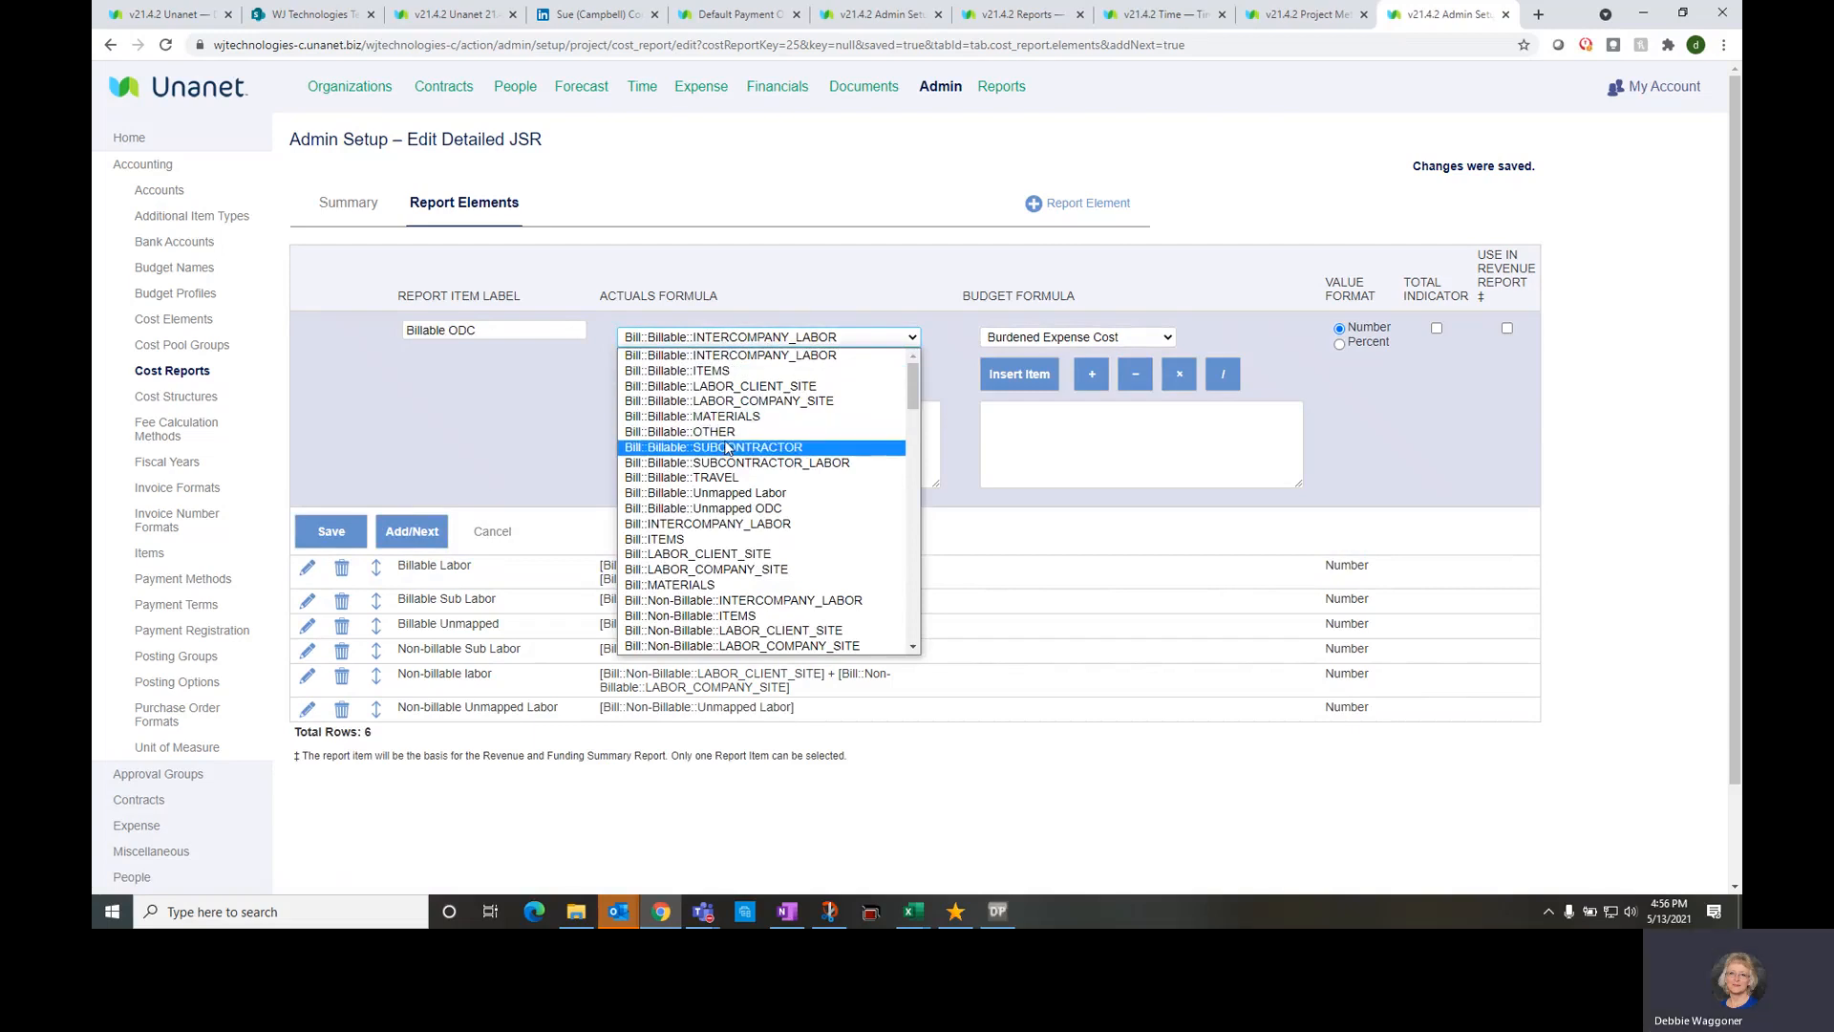
scroll(728, 447, down, 5)
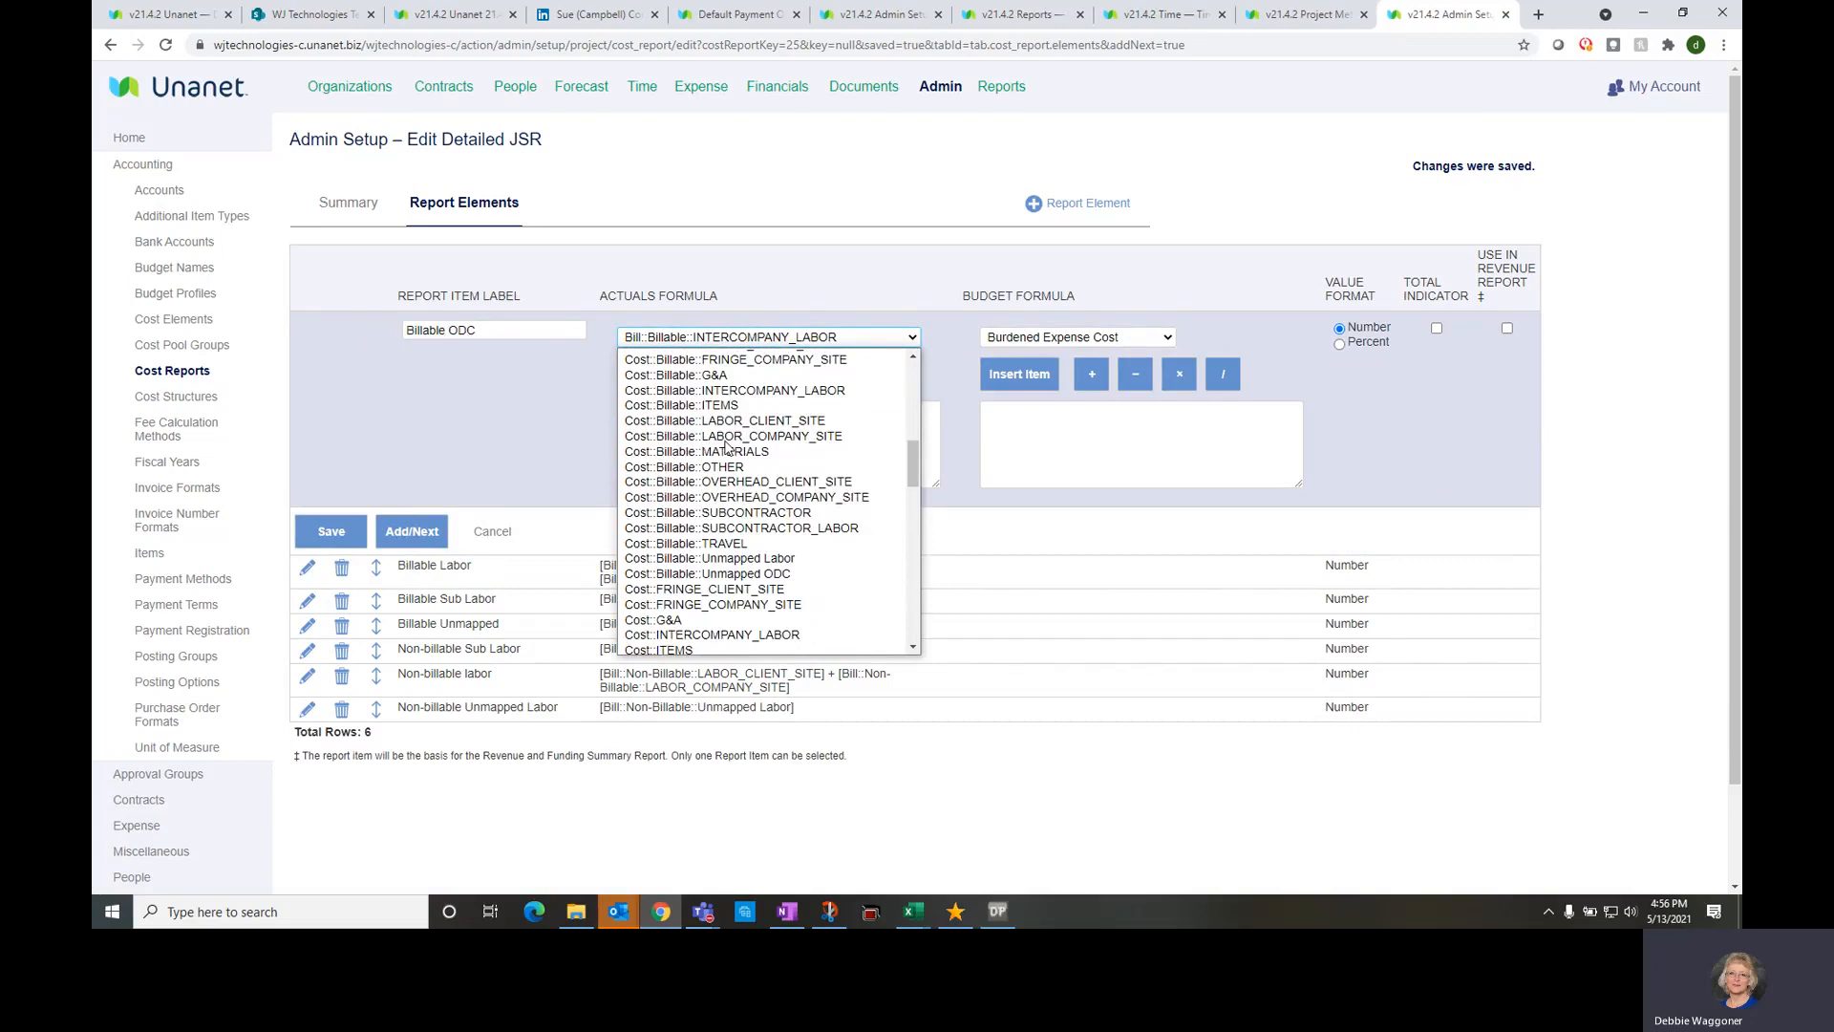
scroll(727, 447, down, 12)
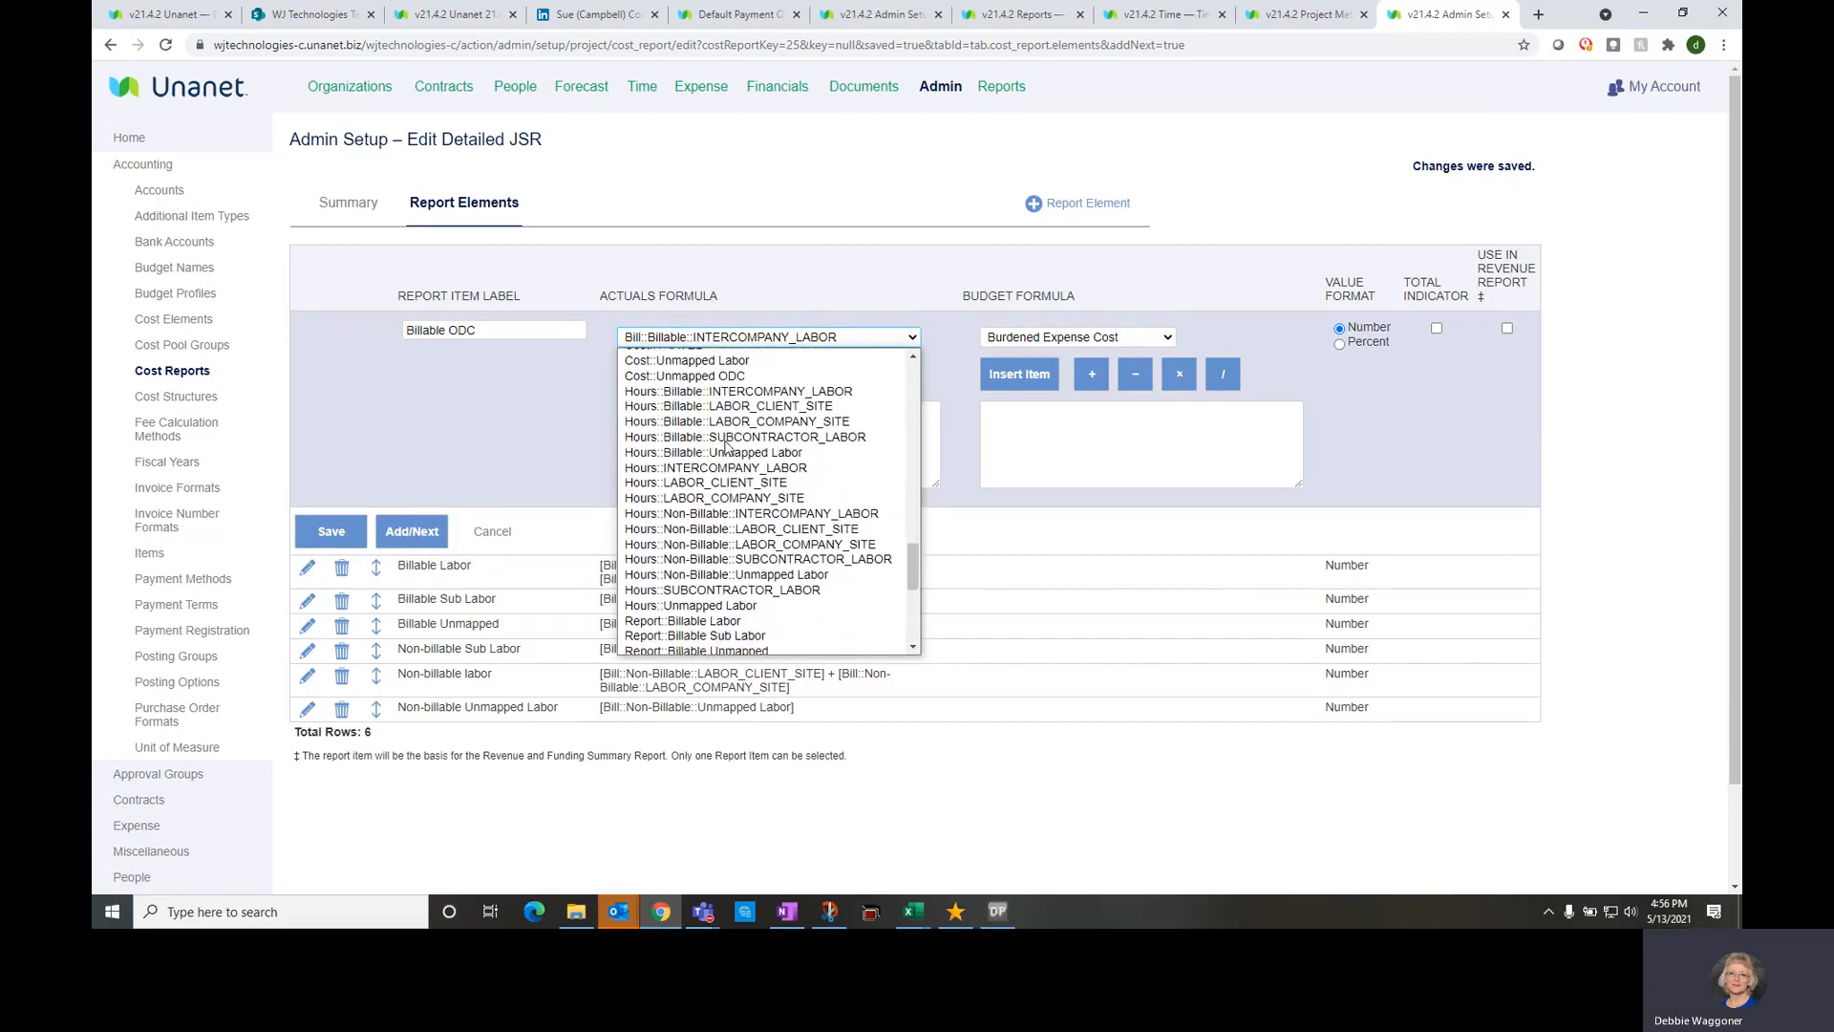
scroll(728, 447, down, 8)
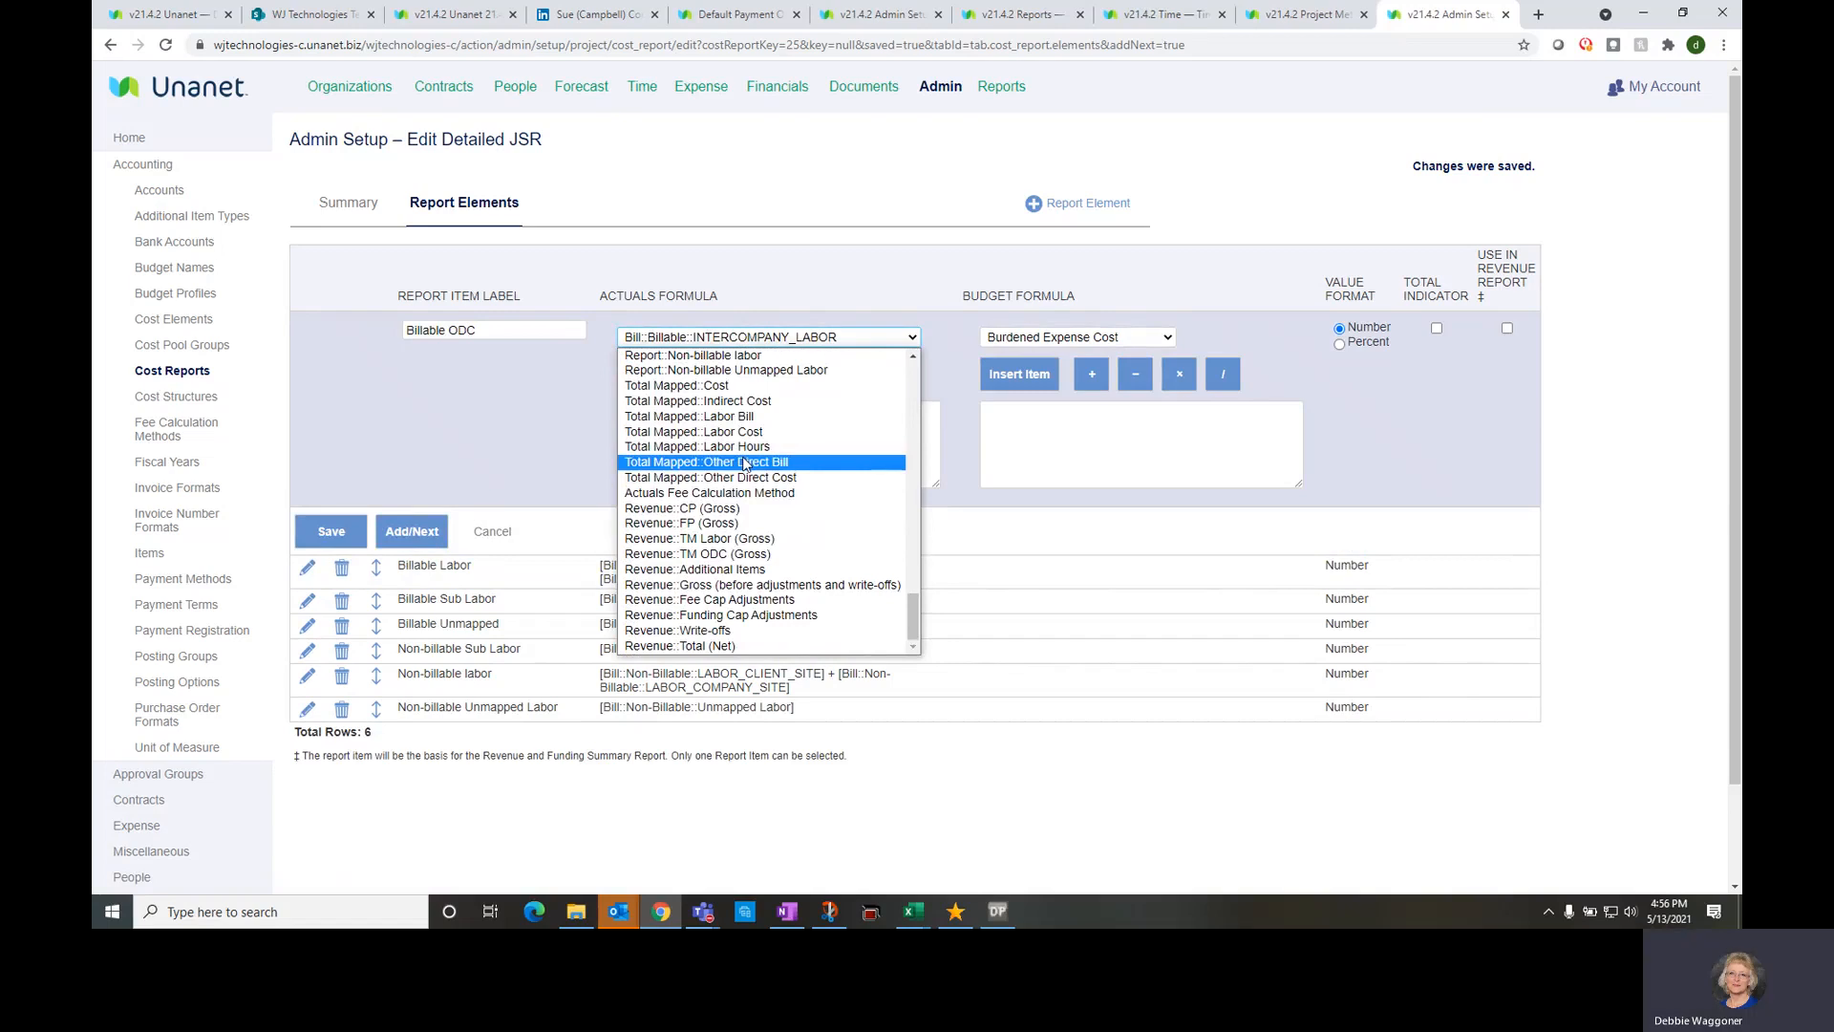
click(744, 464)
click(656, 373)
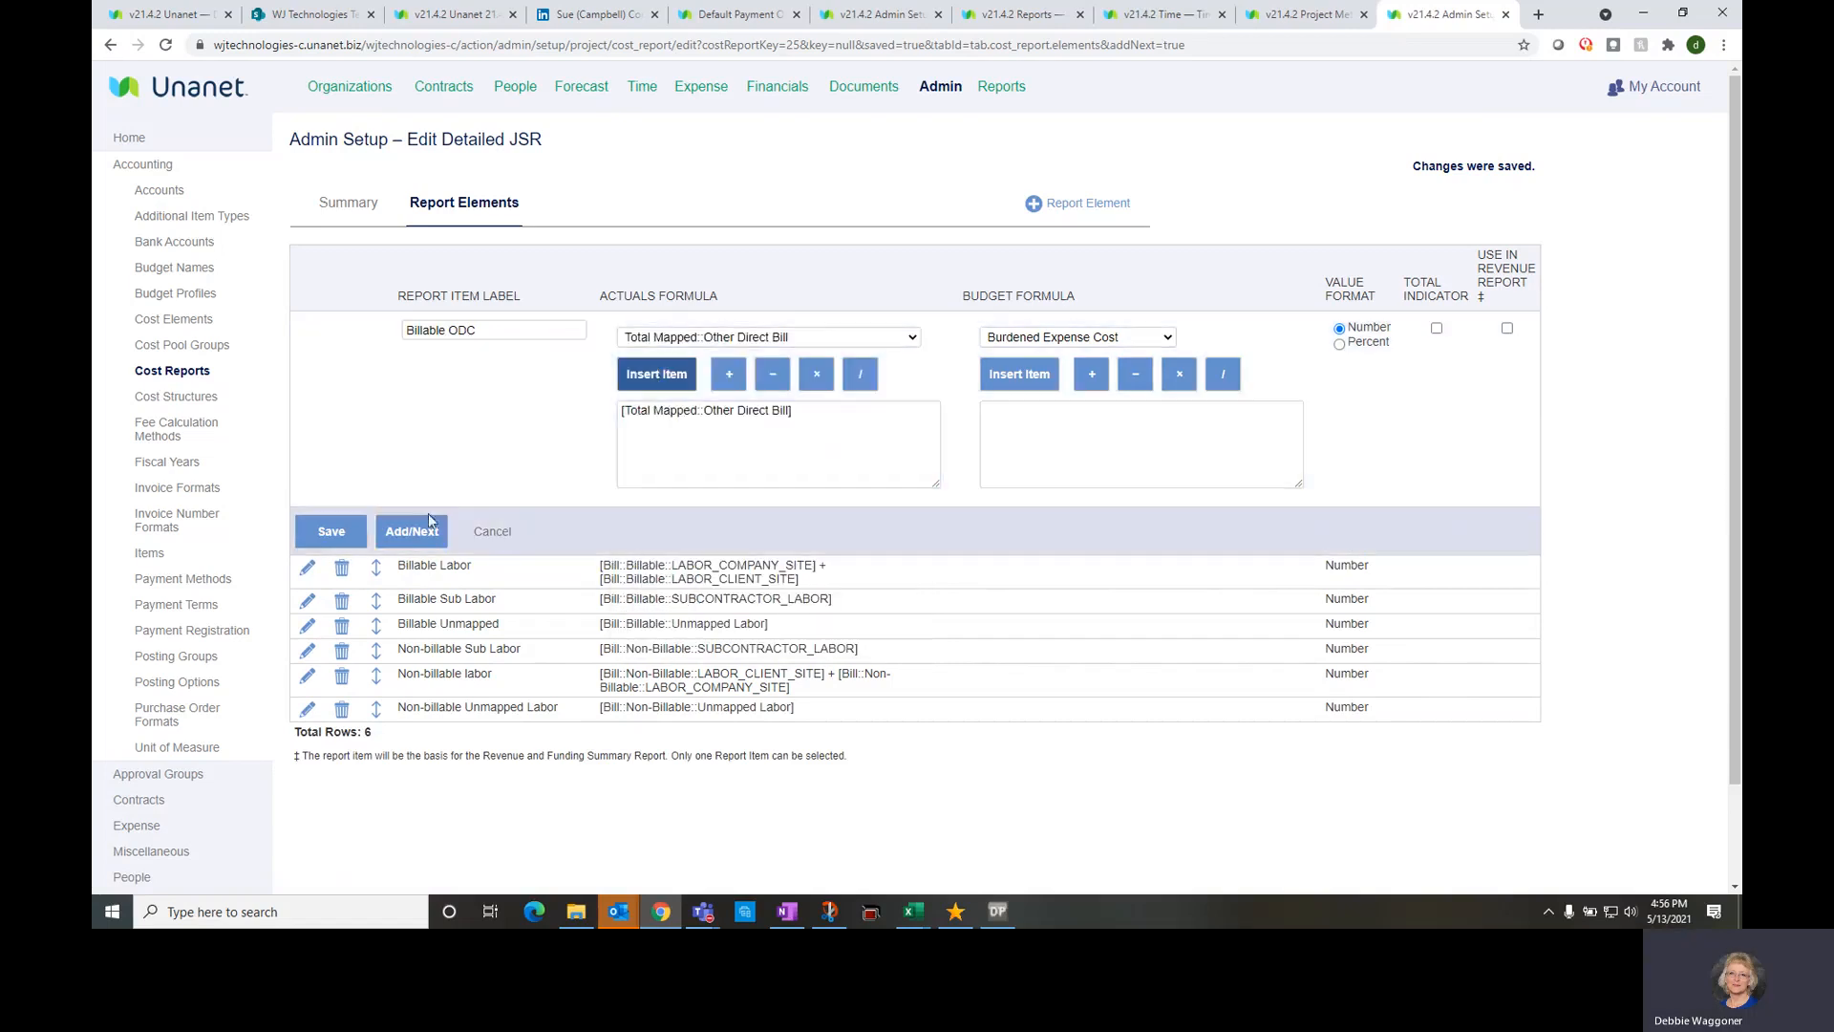
click(421, 530)
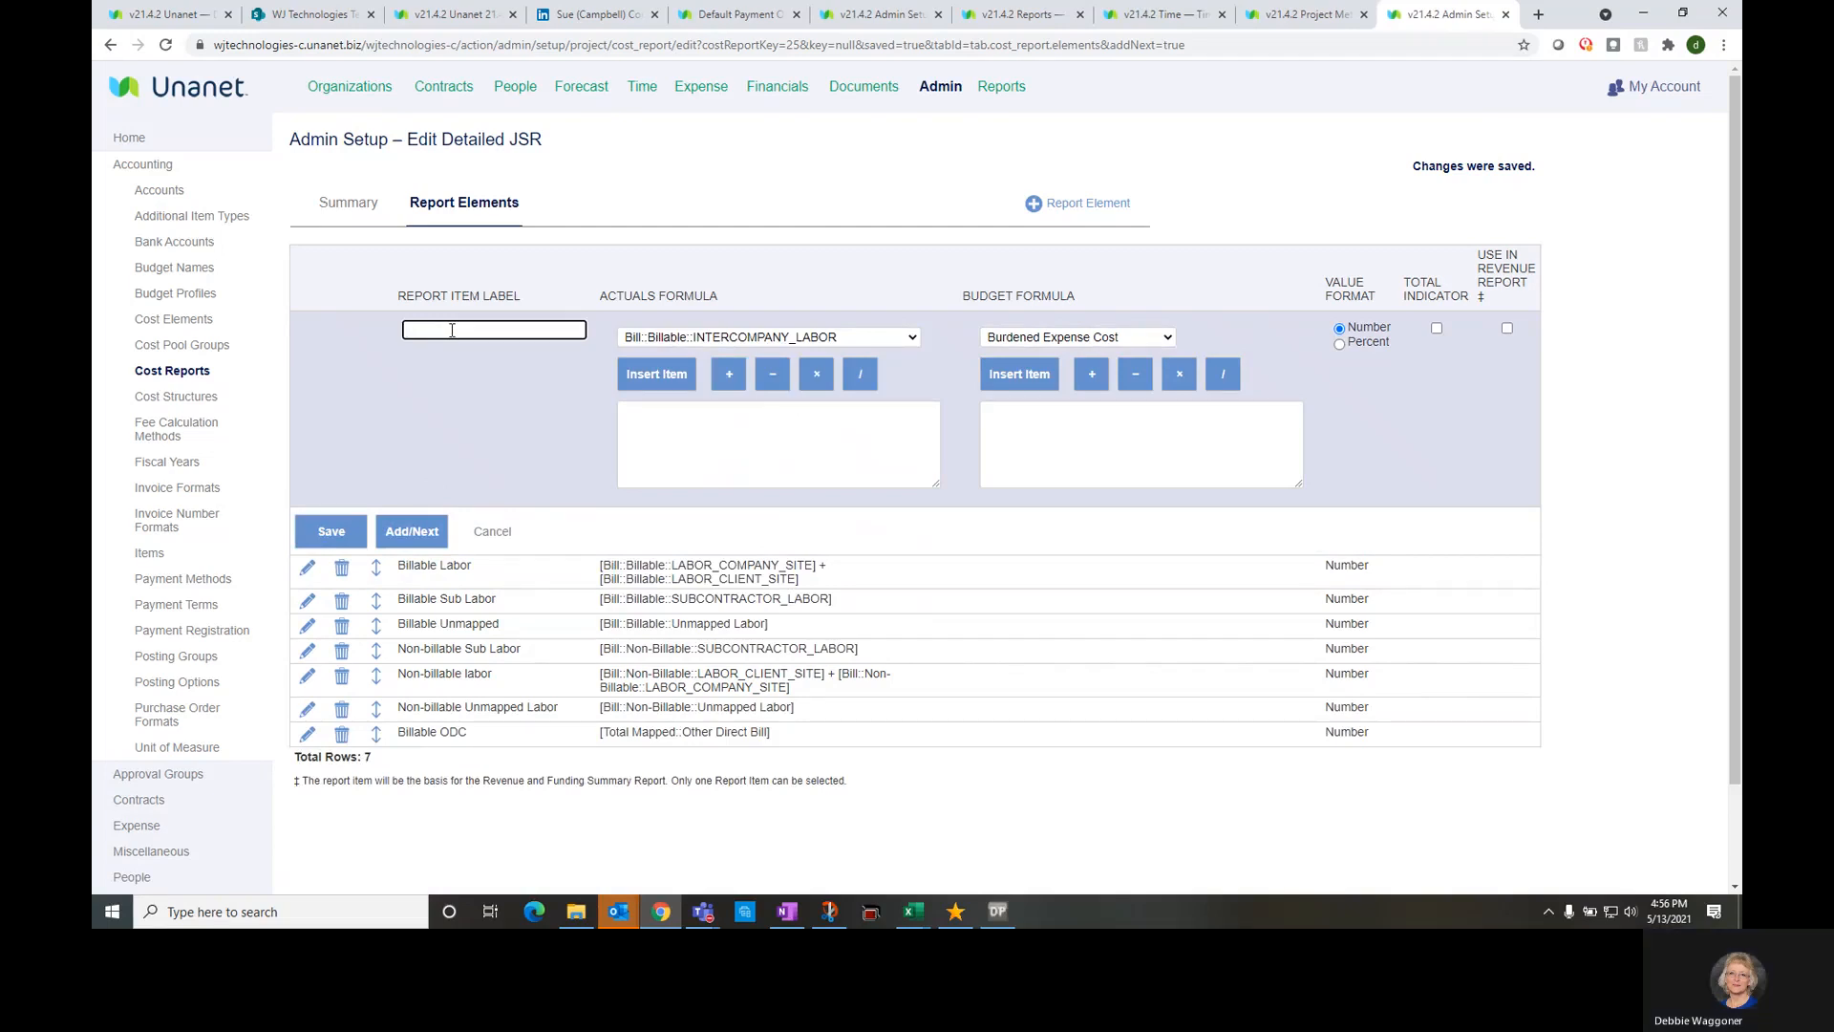
Add a report element labelled Billable Unmapped ODCs with the actuals formula [Bill::Non-Billable::Unmapped ODC]
text(Billable Unmap)
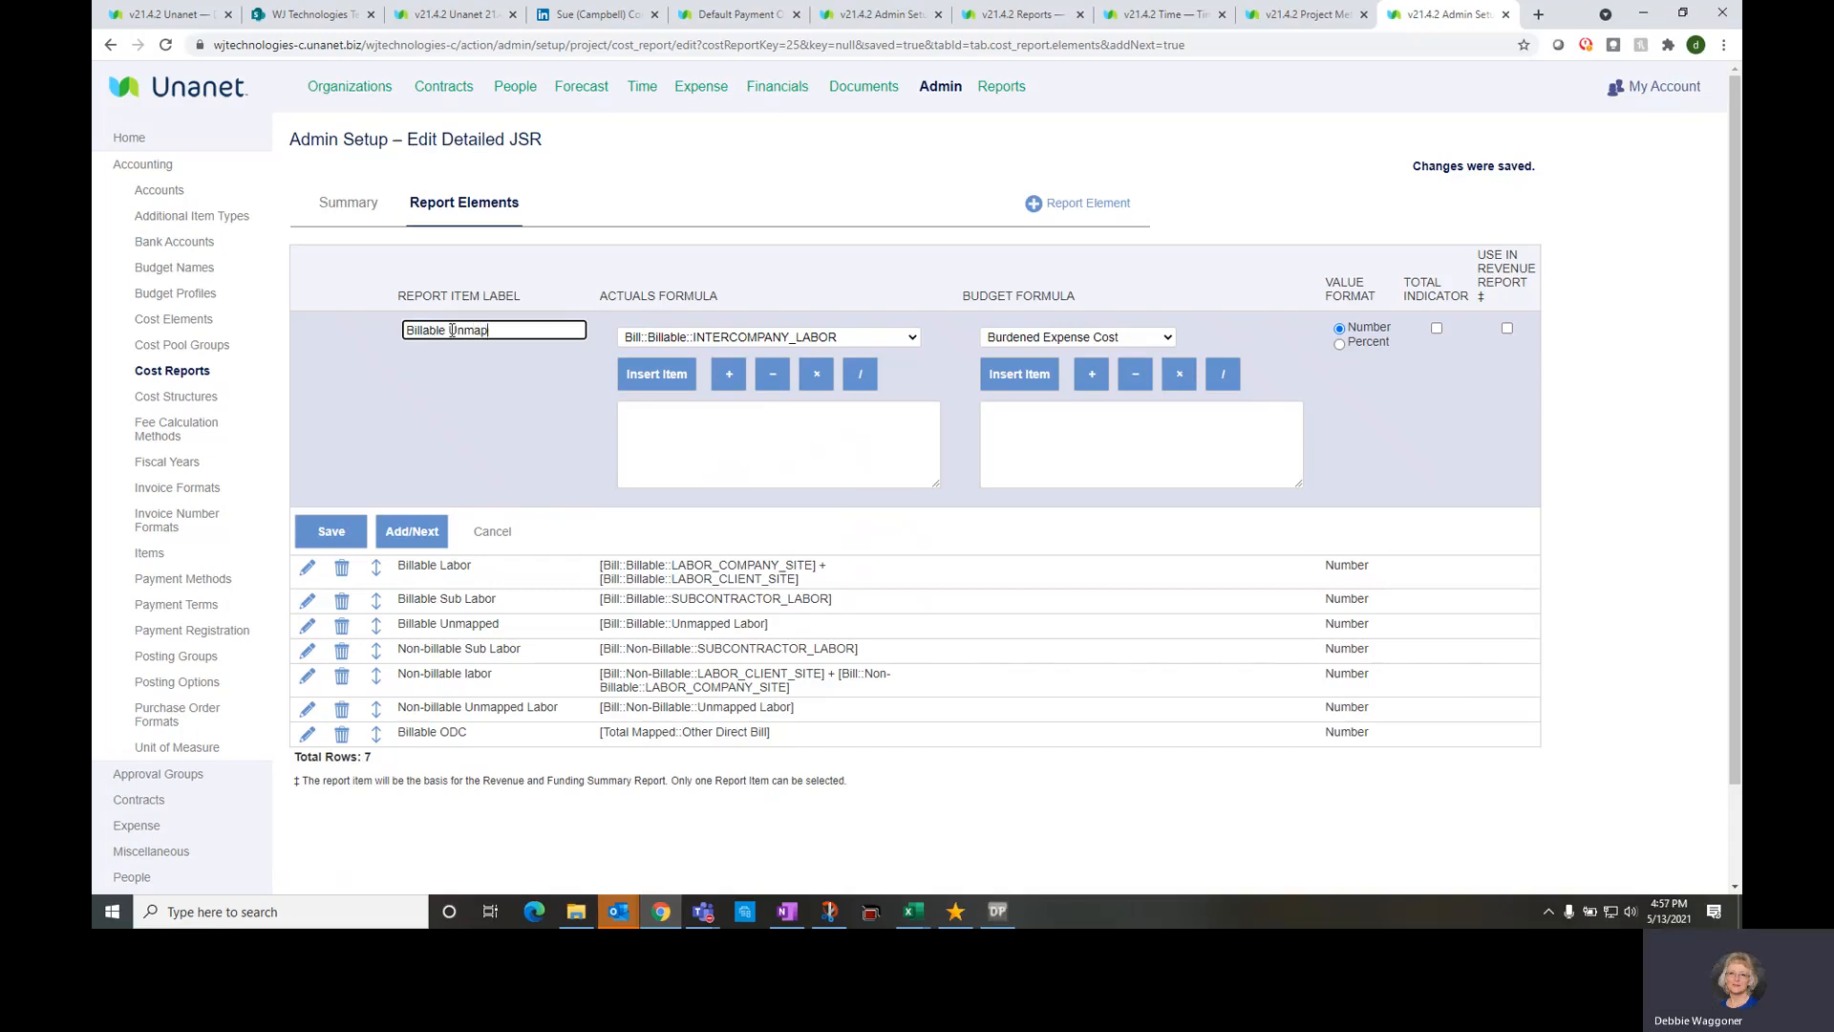
text(ped ODCs)
click(619, 339)
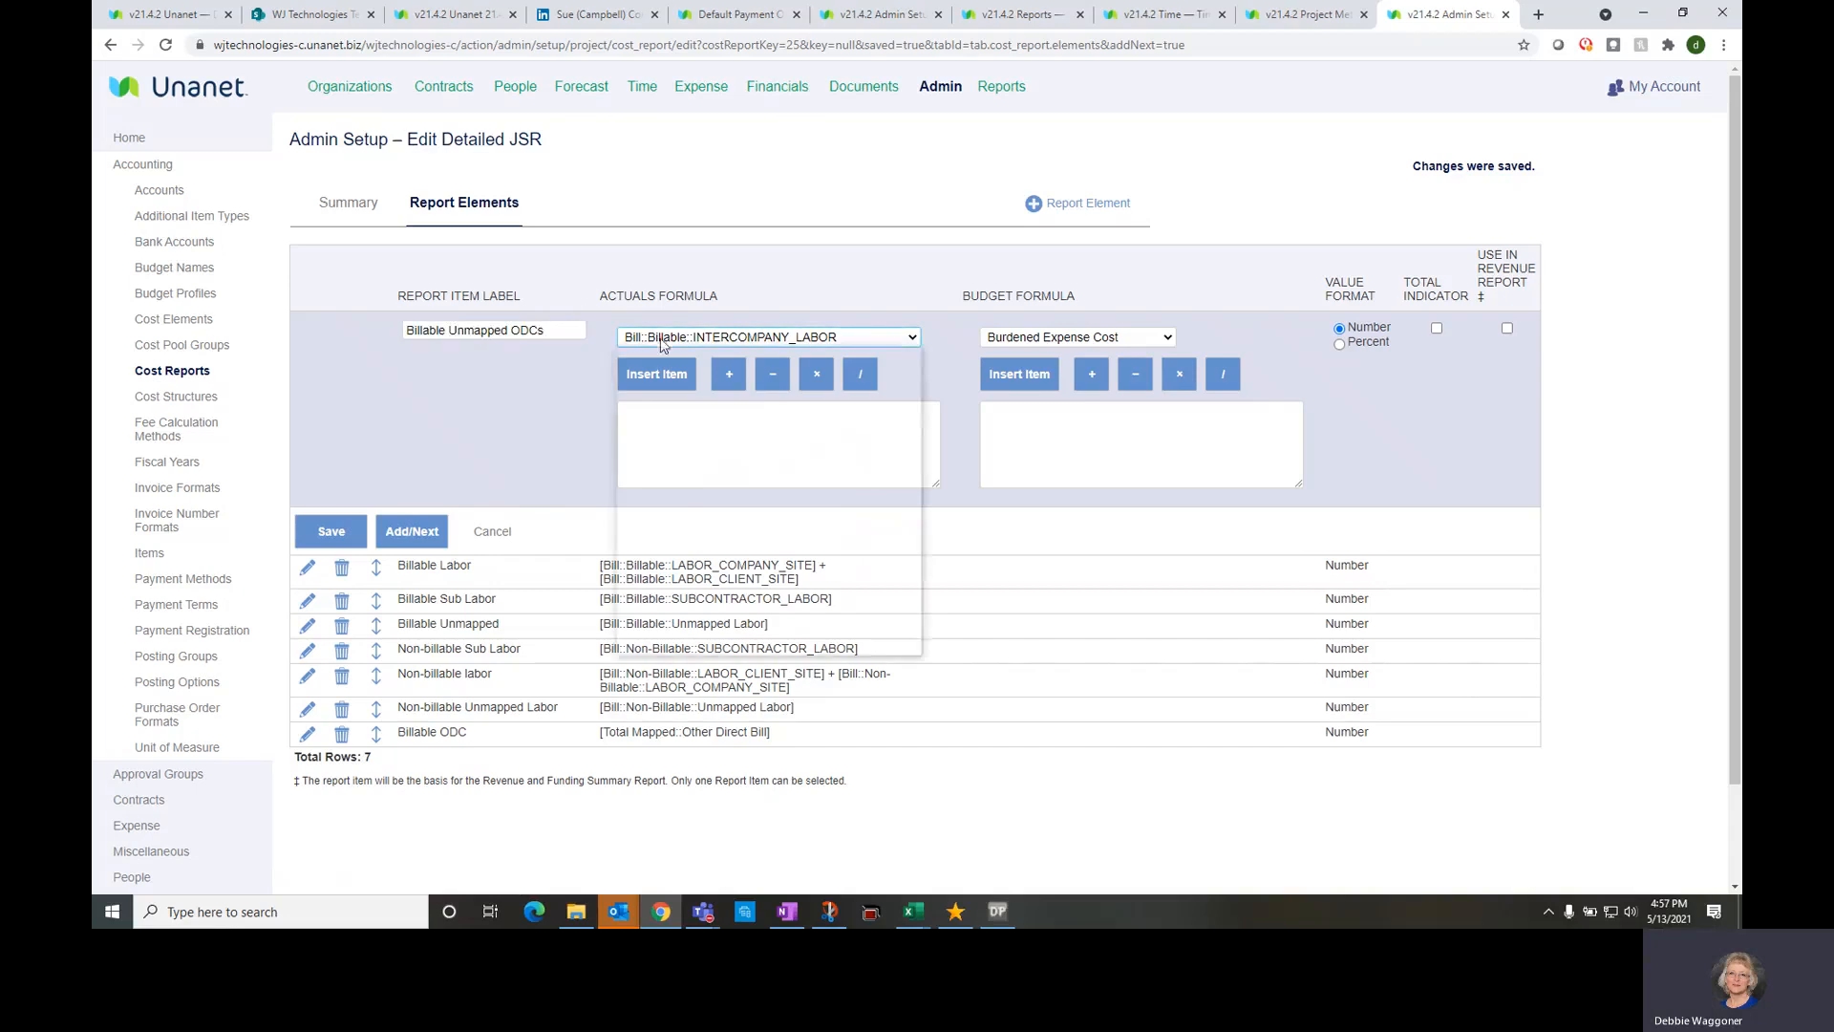
scroll(725, 497, down, 5)
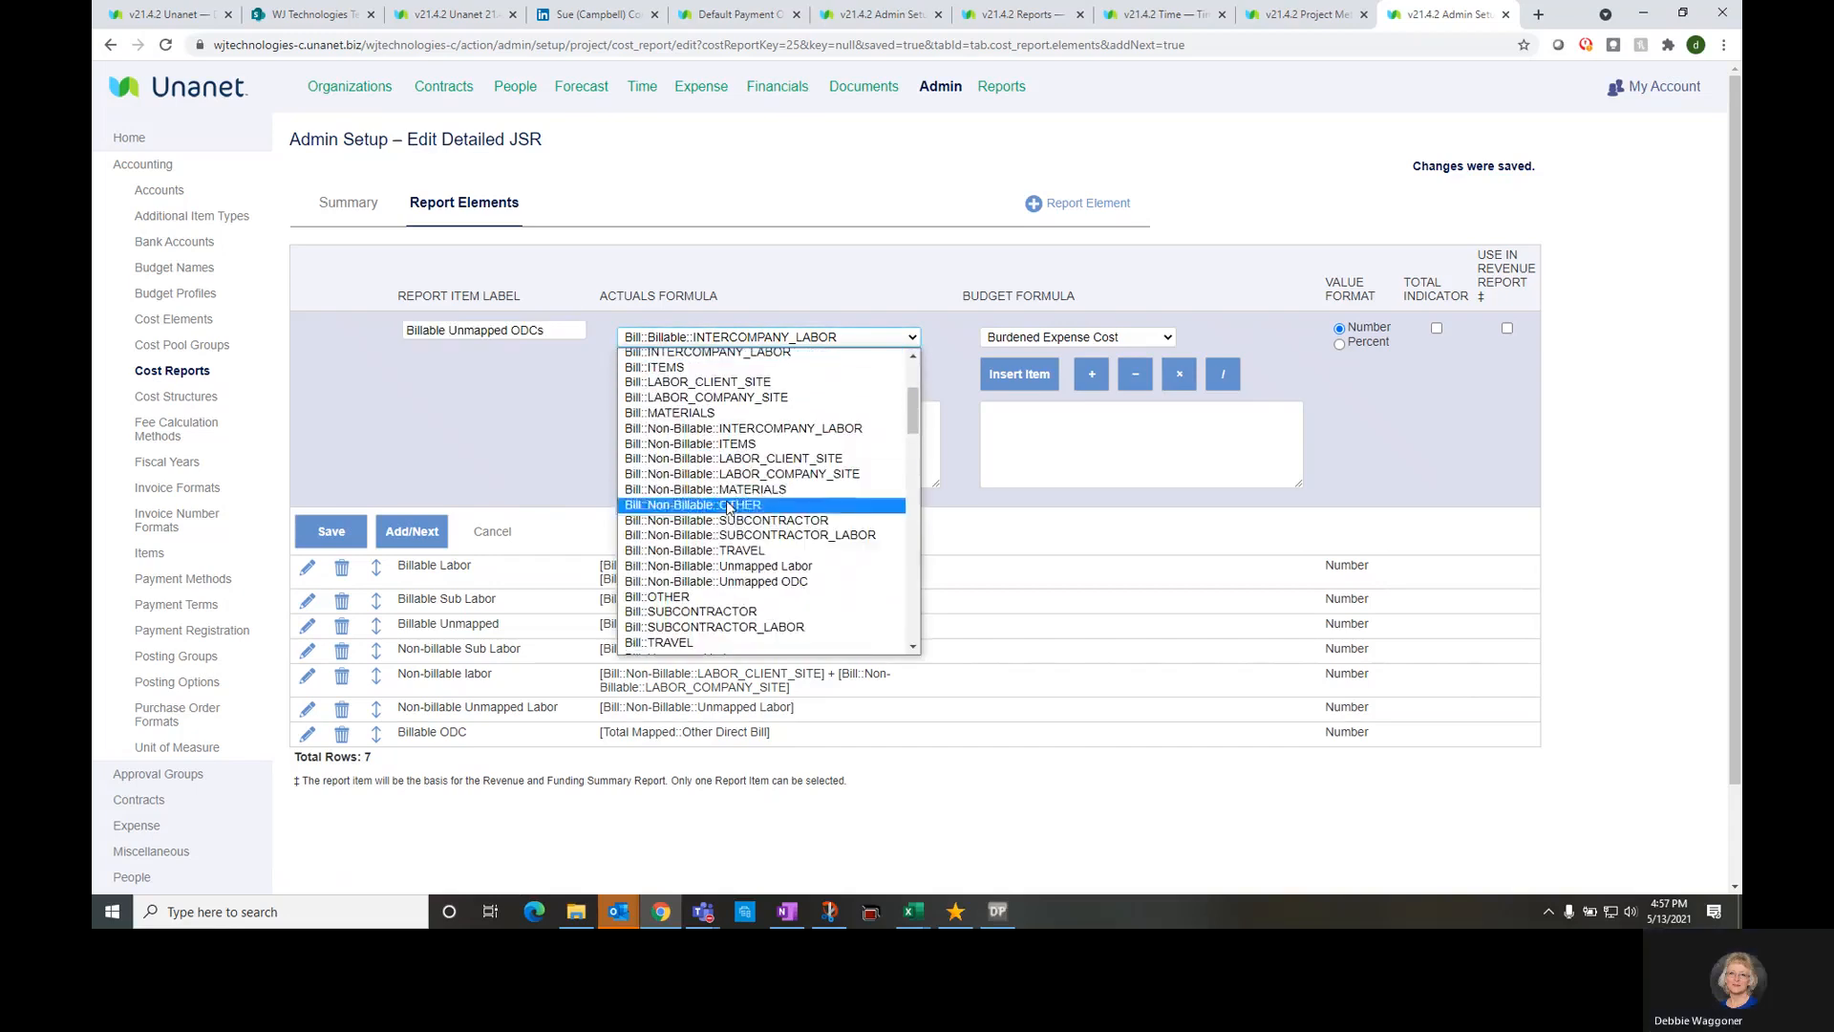
click(729, 581)
click(656, 374)
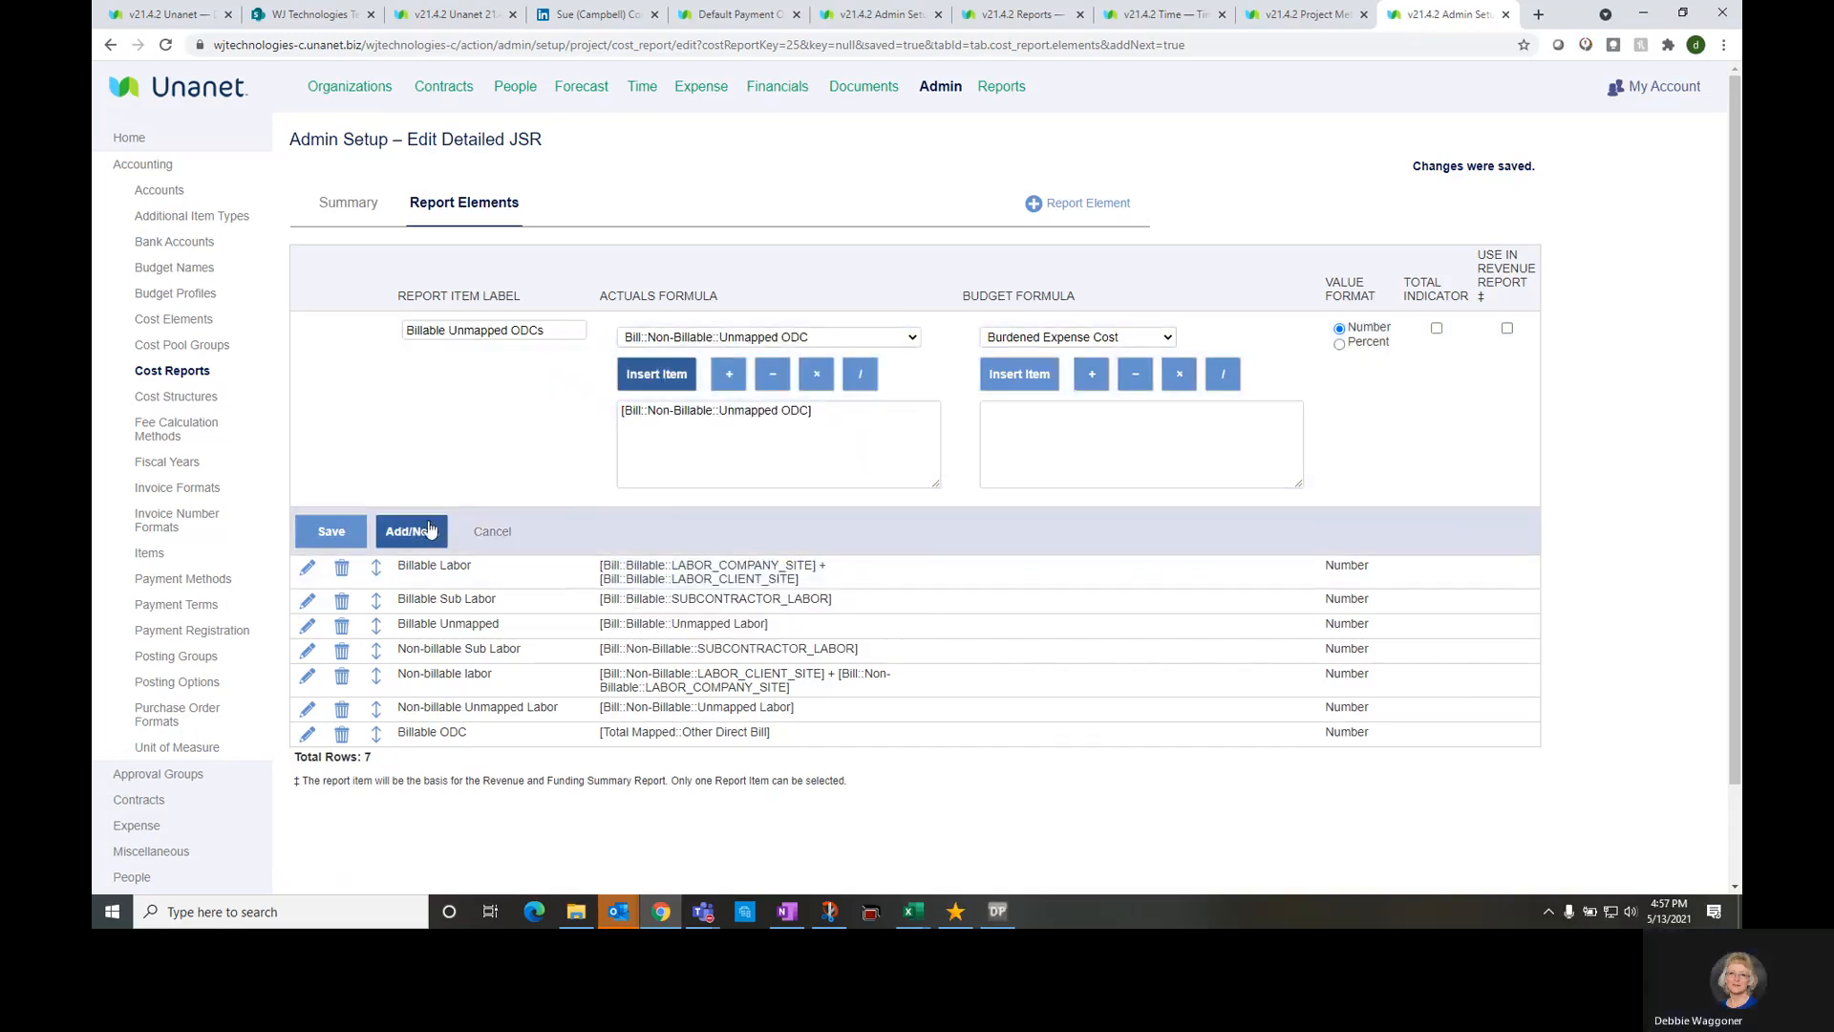
click(430, 531)
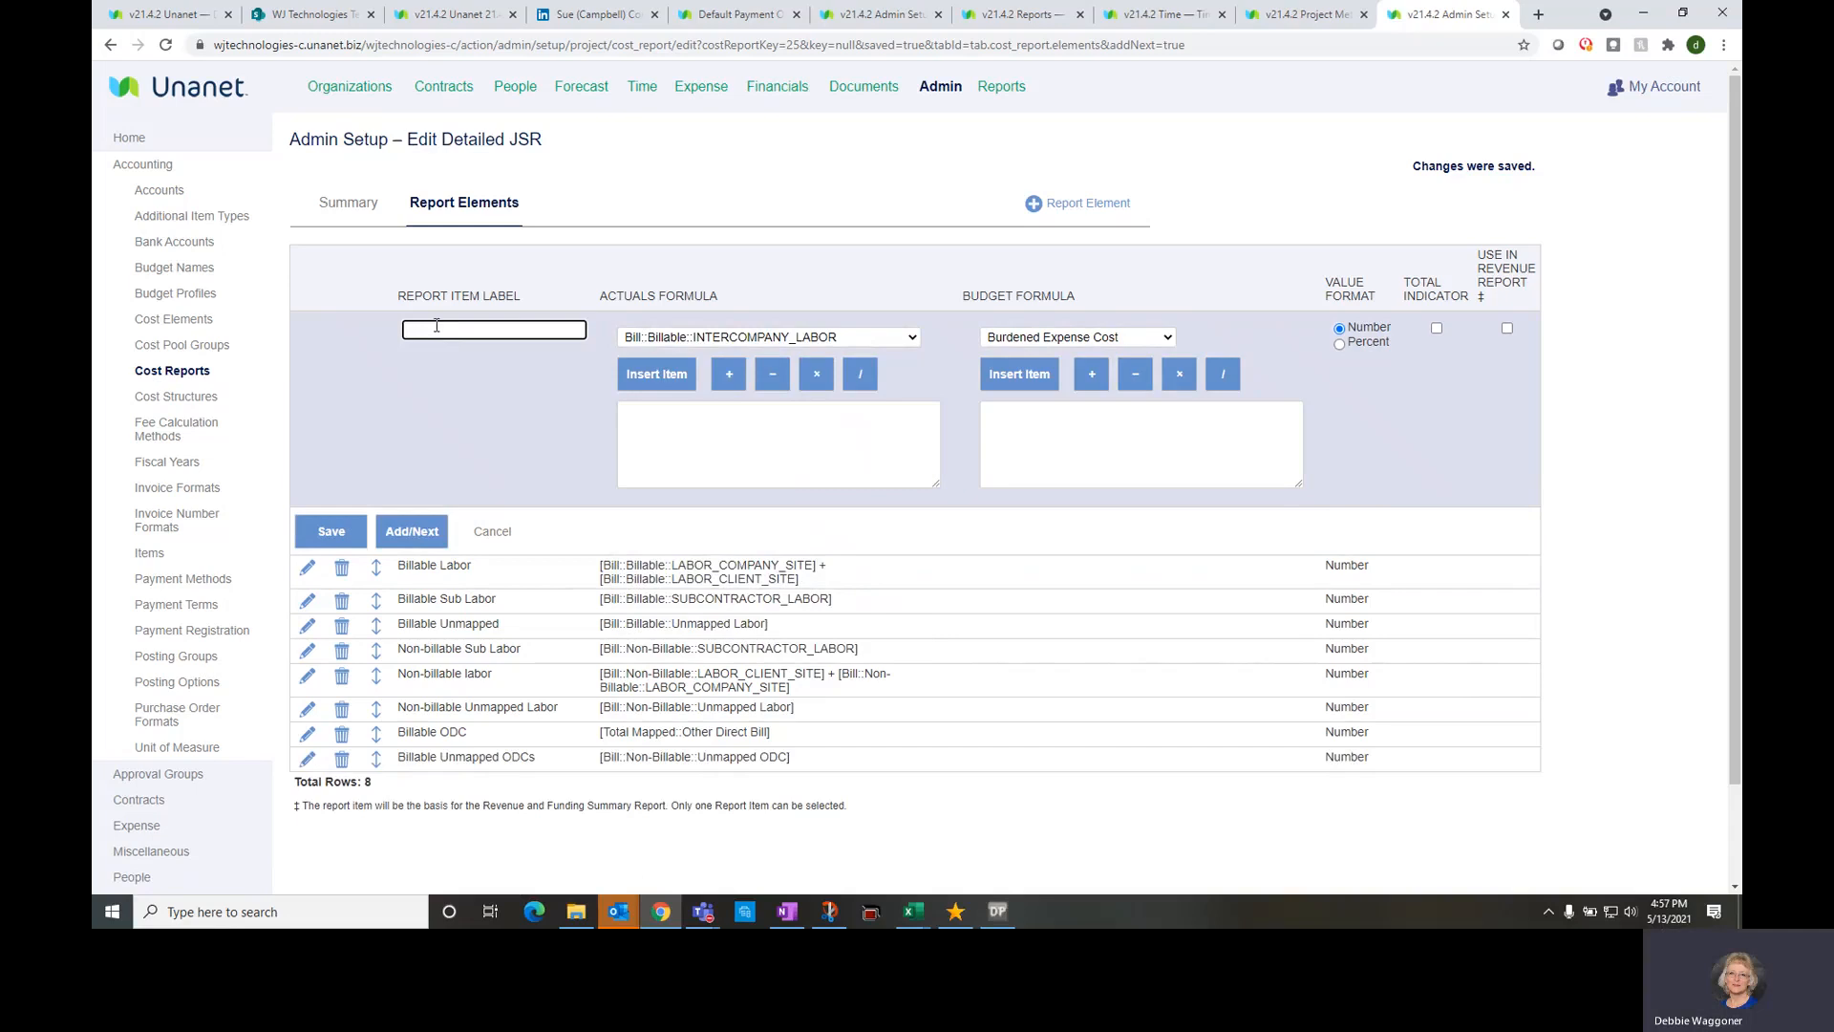
Add a report element labelled Total Indirects with the actuals formula [Total Mapped::Indirect Cost]
text(otal Indirect)
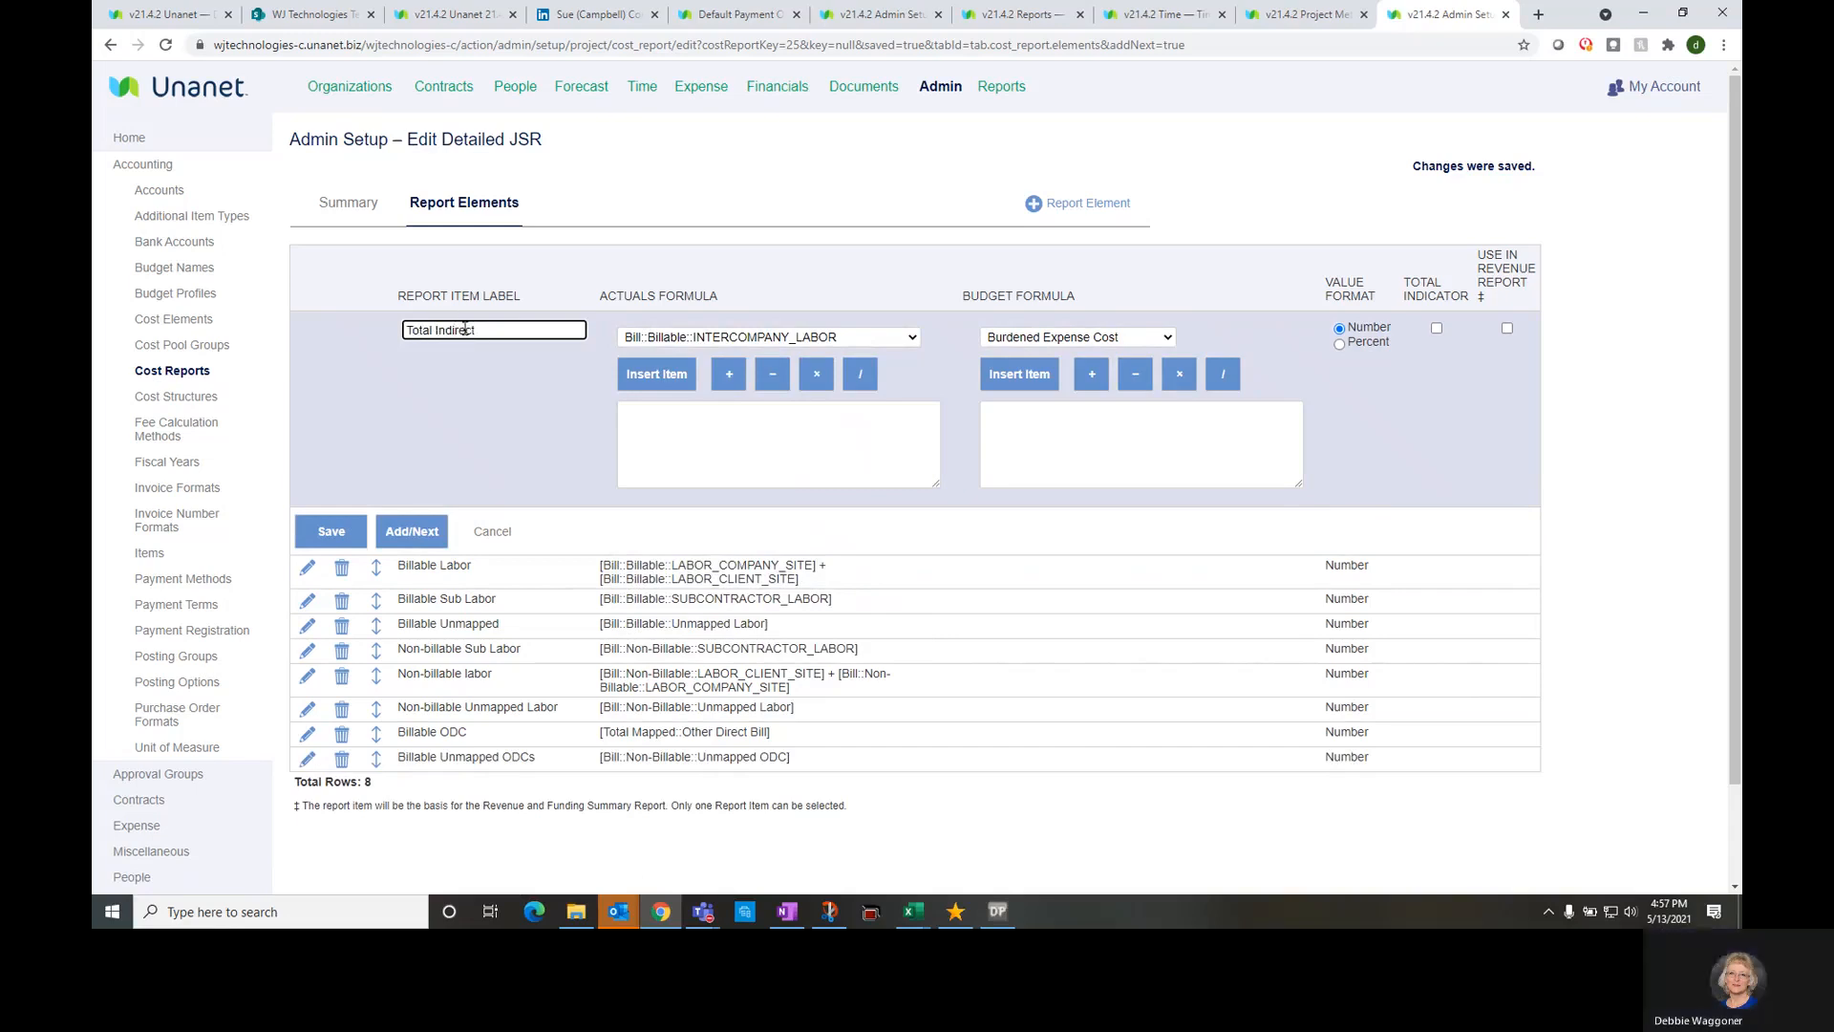
text(s)
click(694, 340)
scroll(761, 583, down, 15)
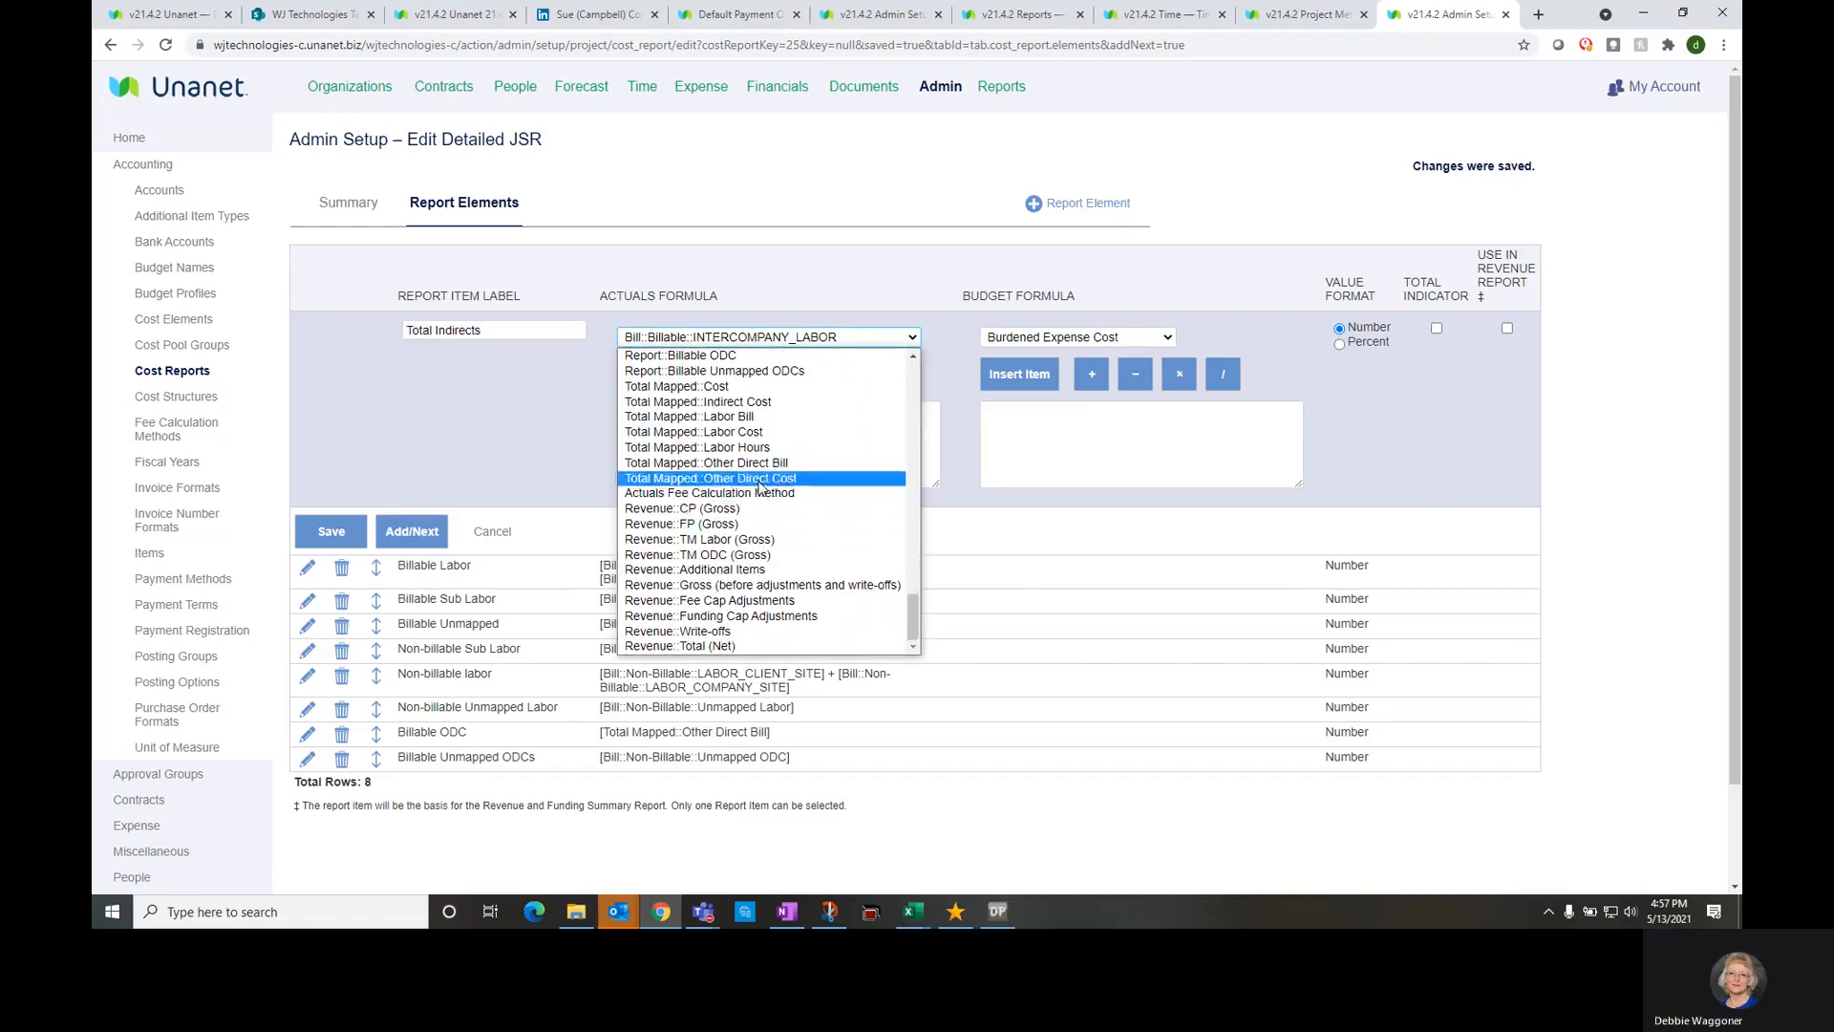
click(731, 402)
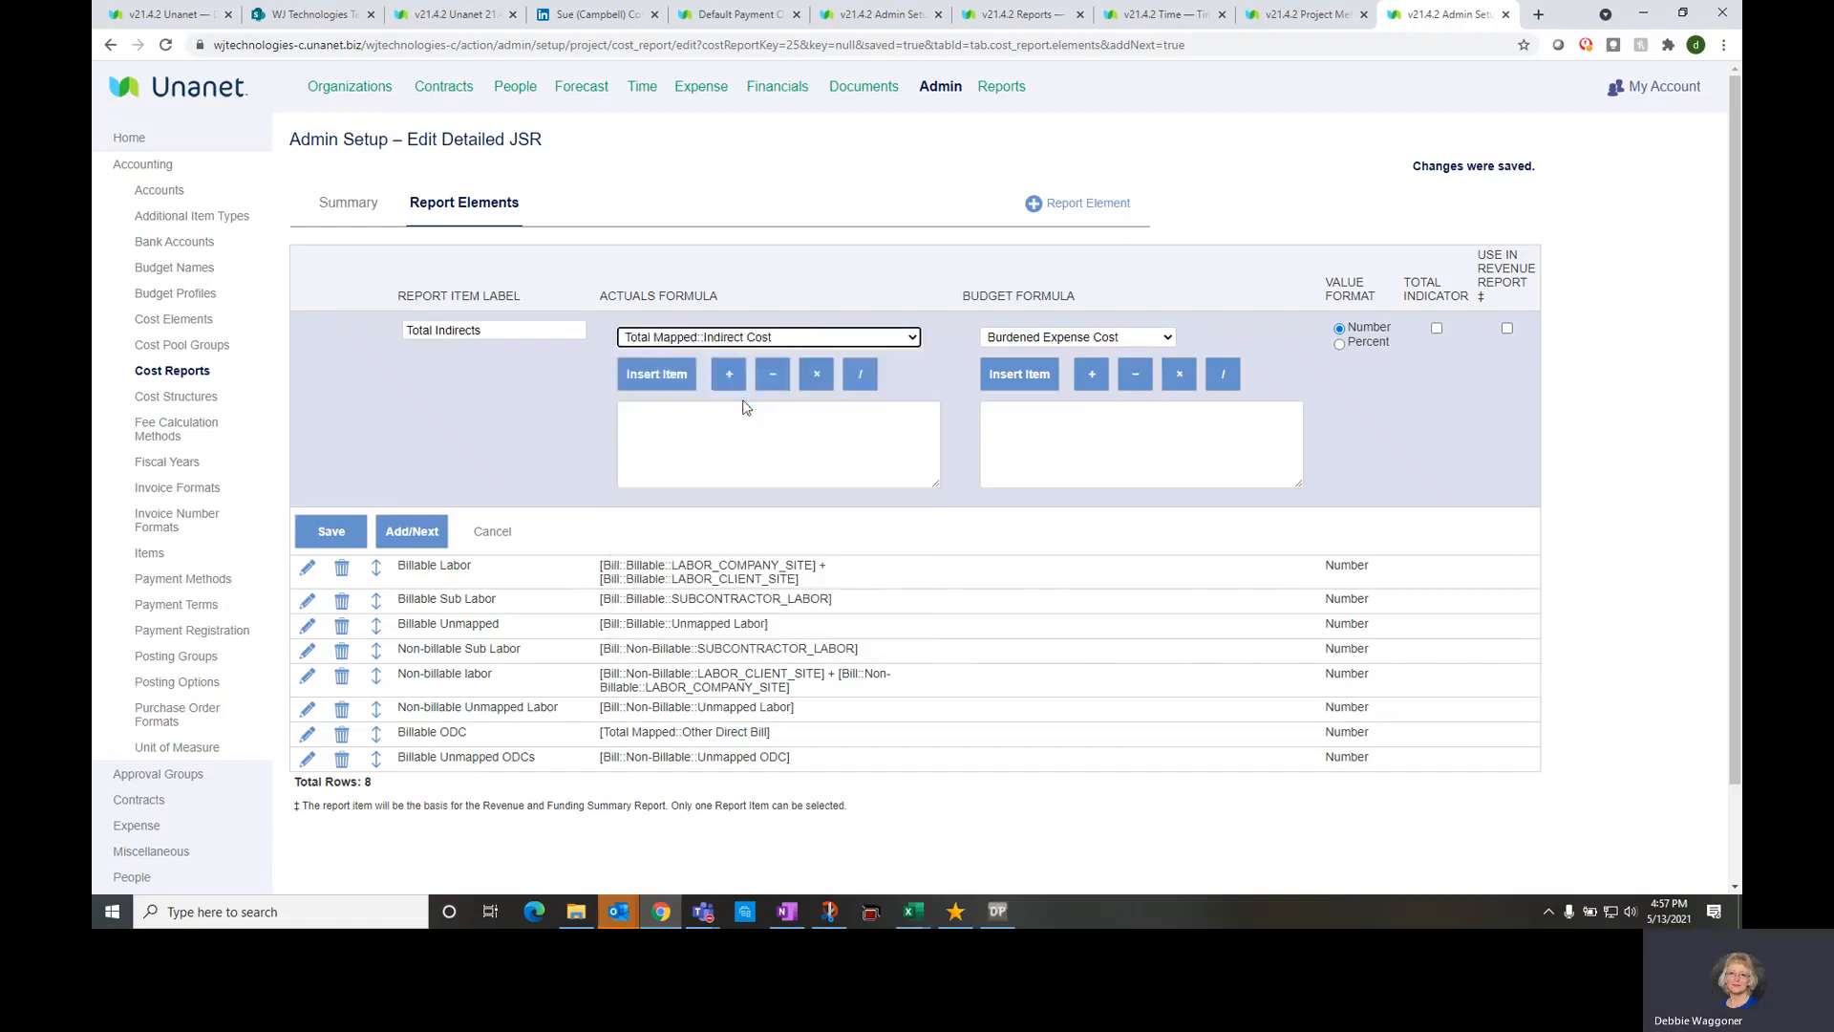
click(657, 374)
click(420, 533)
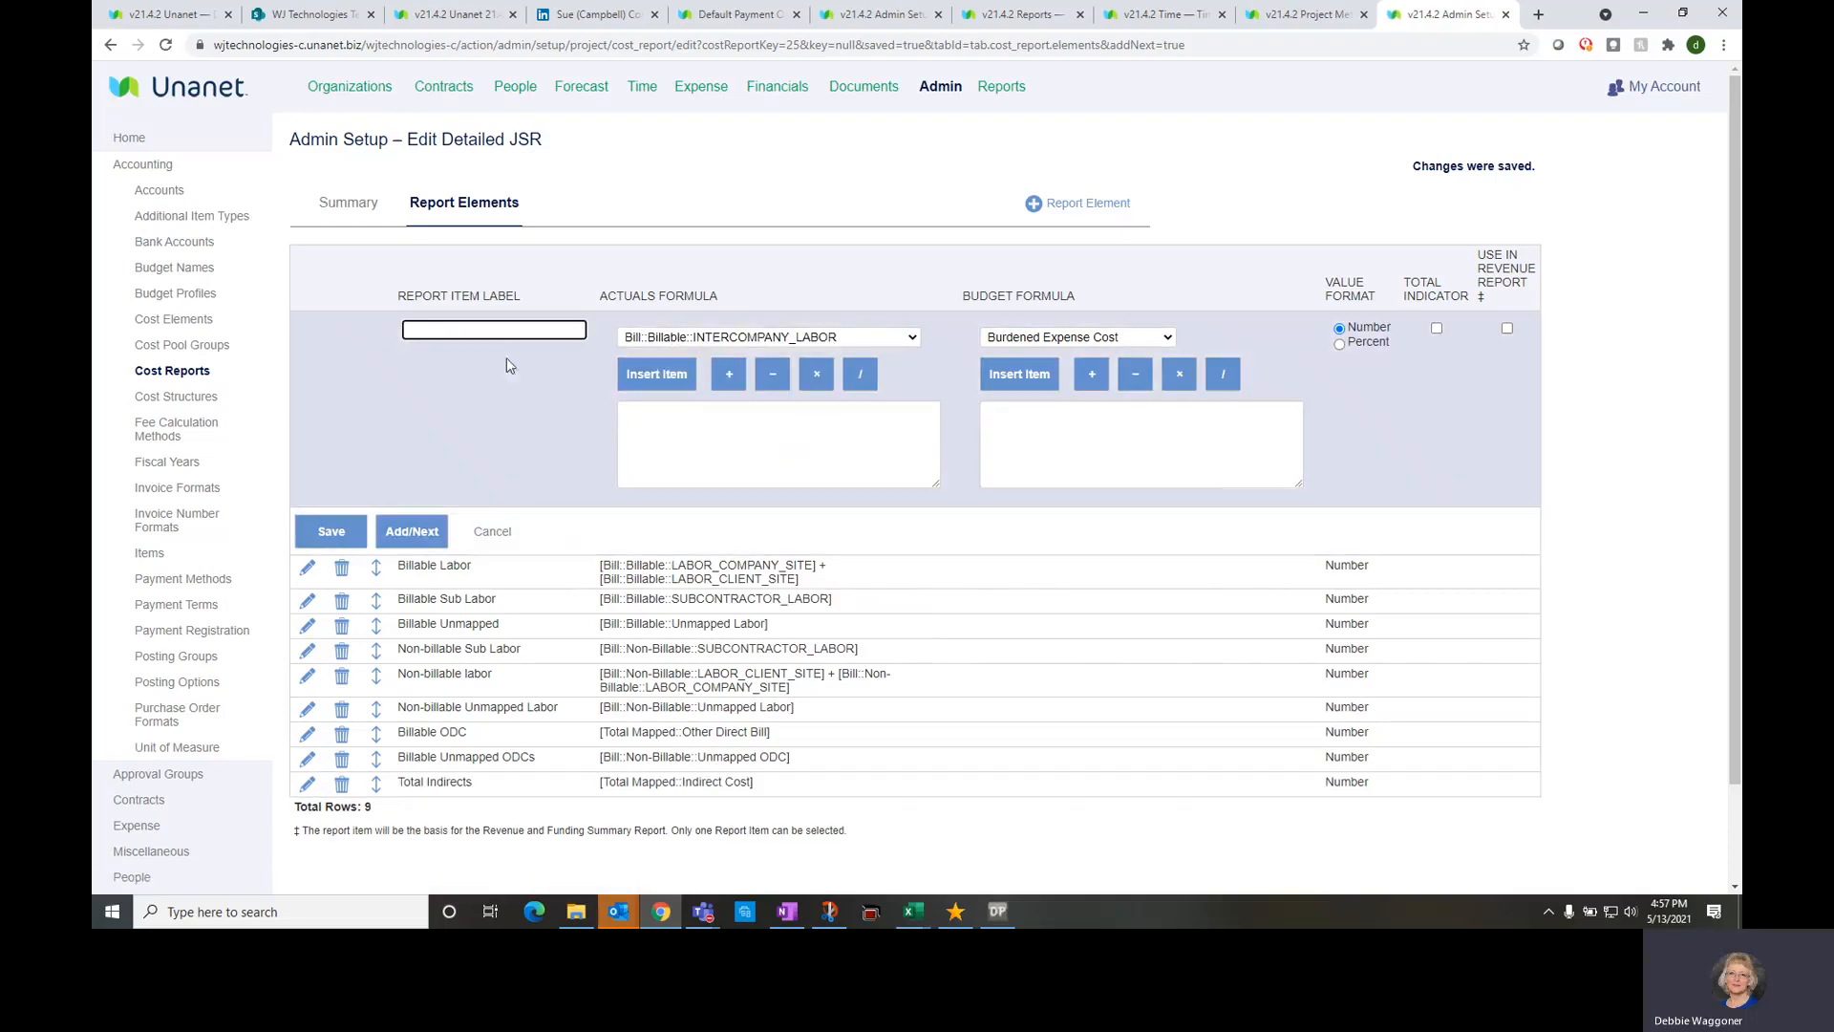
Label the new report element Total Non-billable Indirects and start its actuals formula with [Cost::Non-Billable::FRINGE_CLIENT_SITE]
click(499, 331)
text(Total Non-billable Indirects)
click(631, 340)
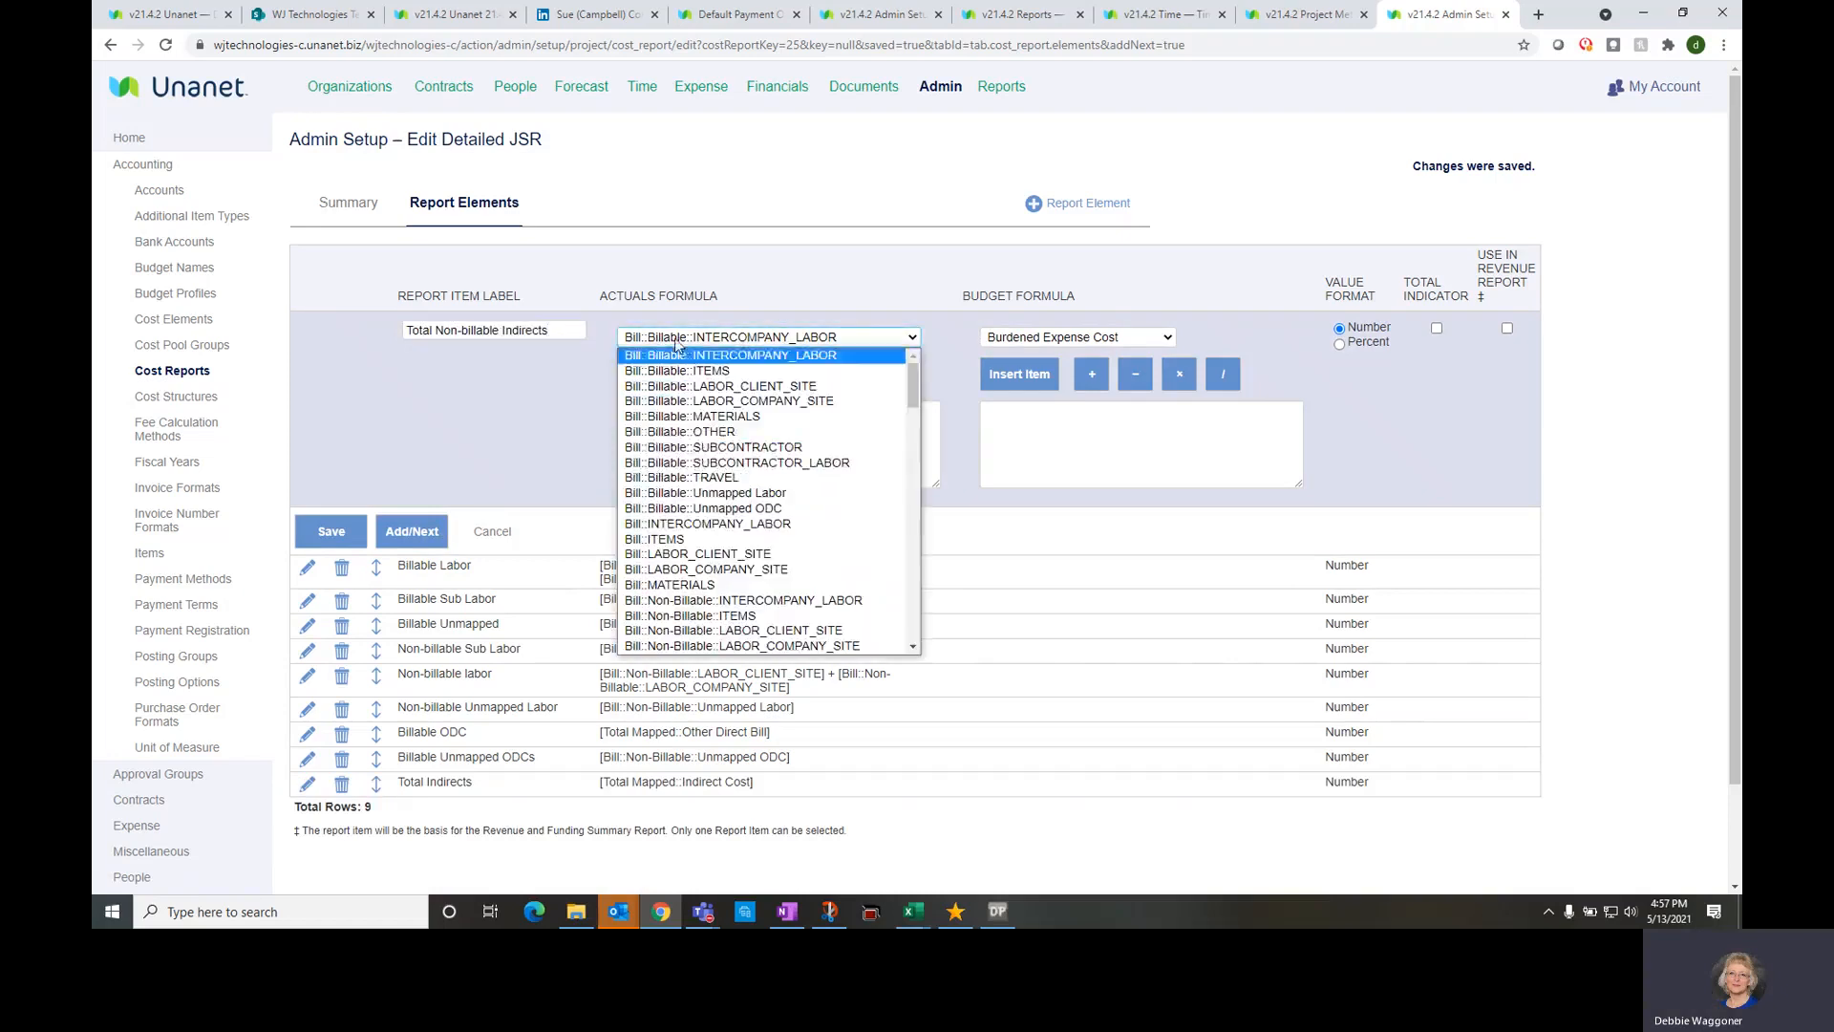
scroll(702, 483, down, 2)
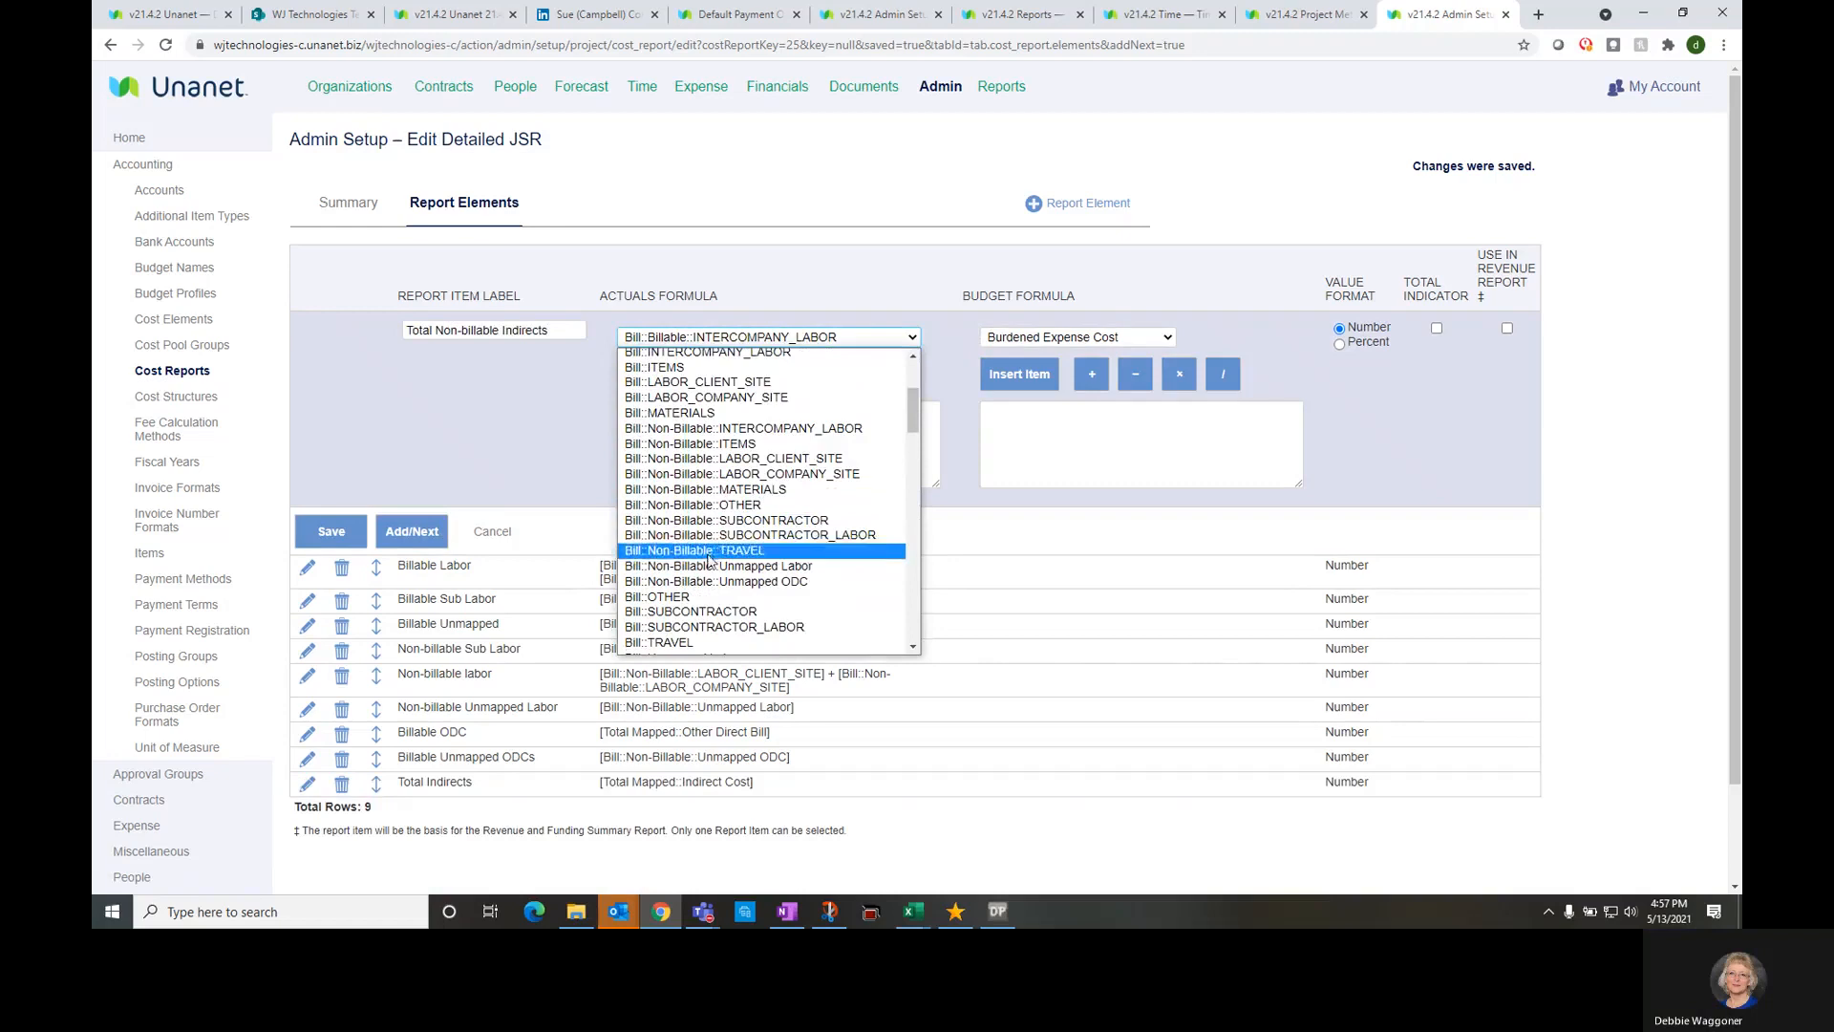
scroll(709, 567, down, 2)
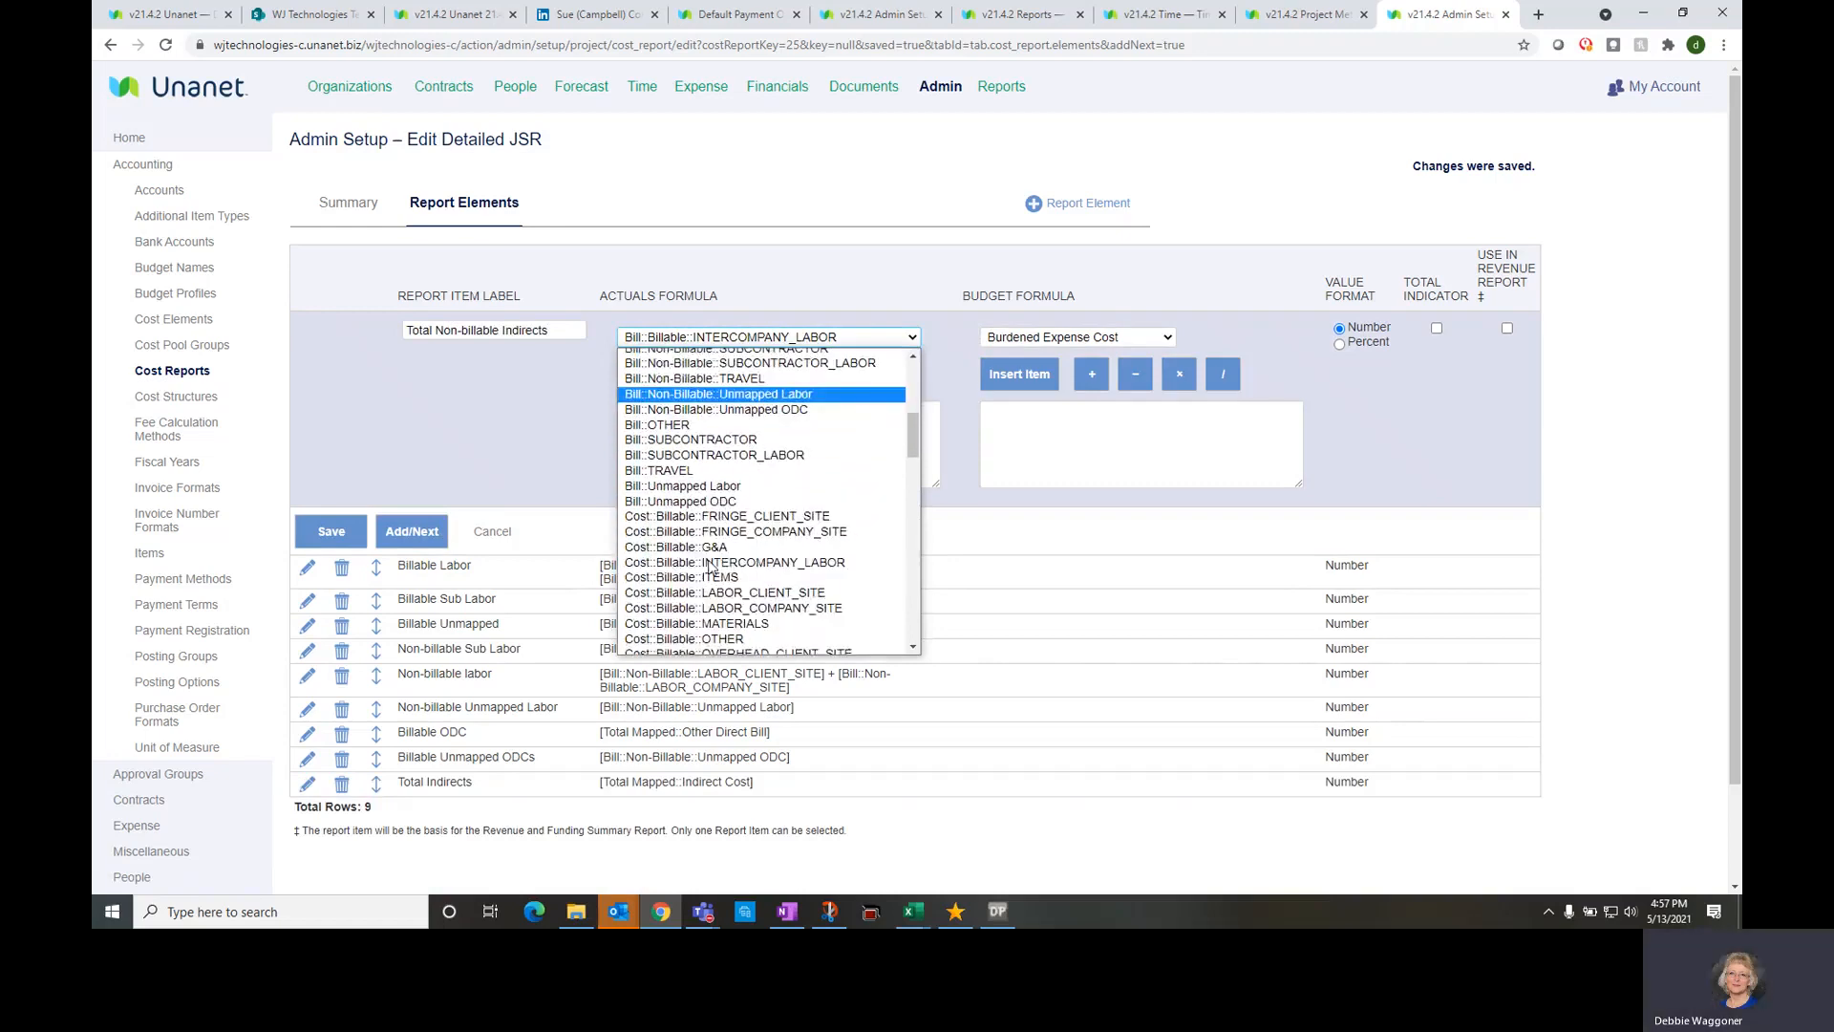
scroll(710, 567, up, 2)
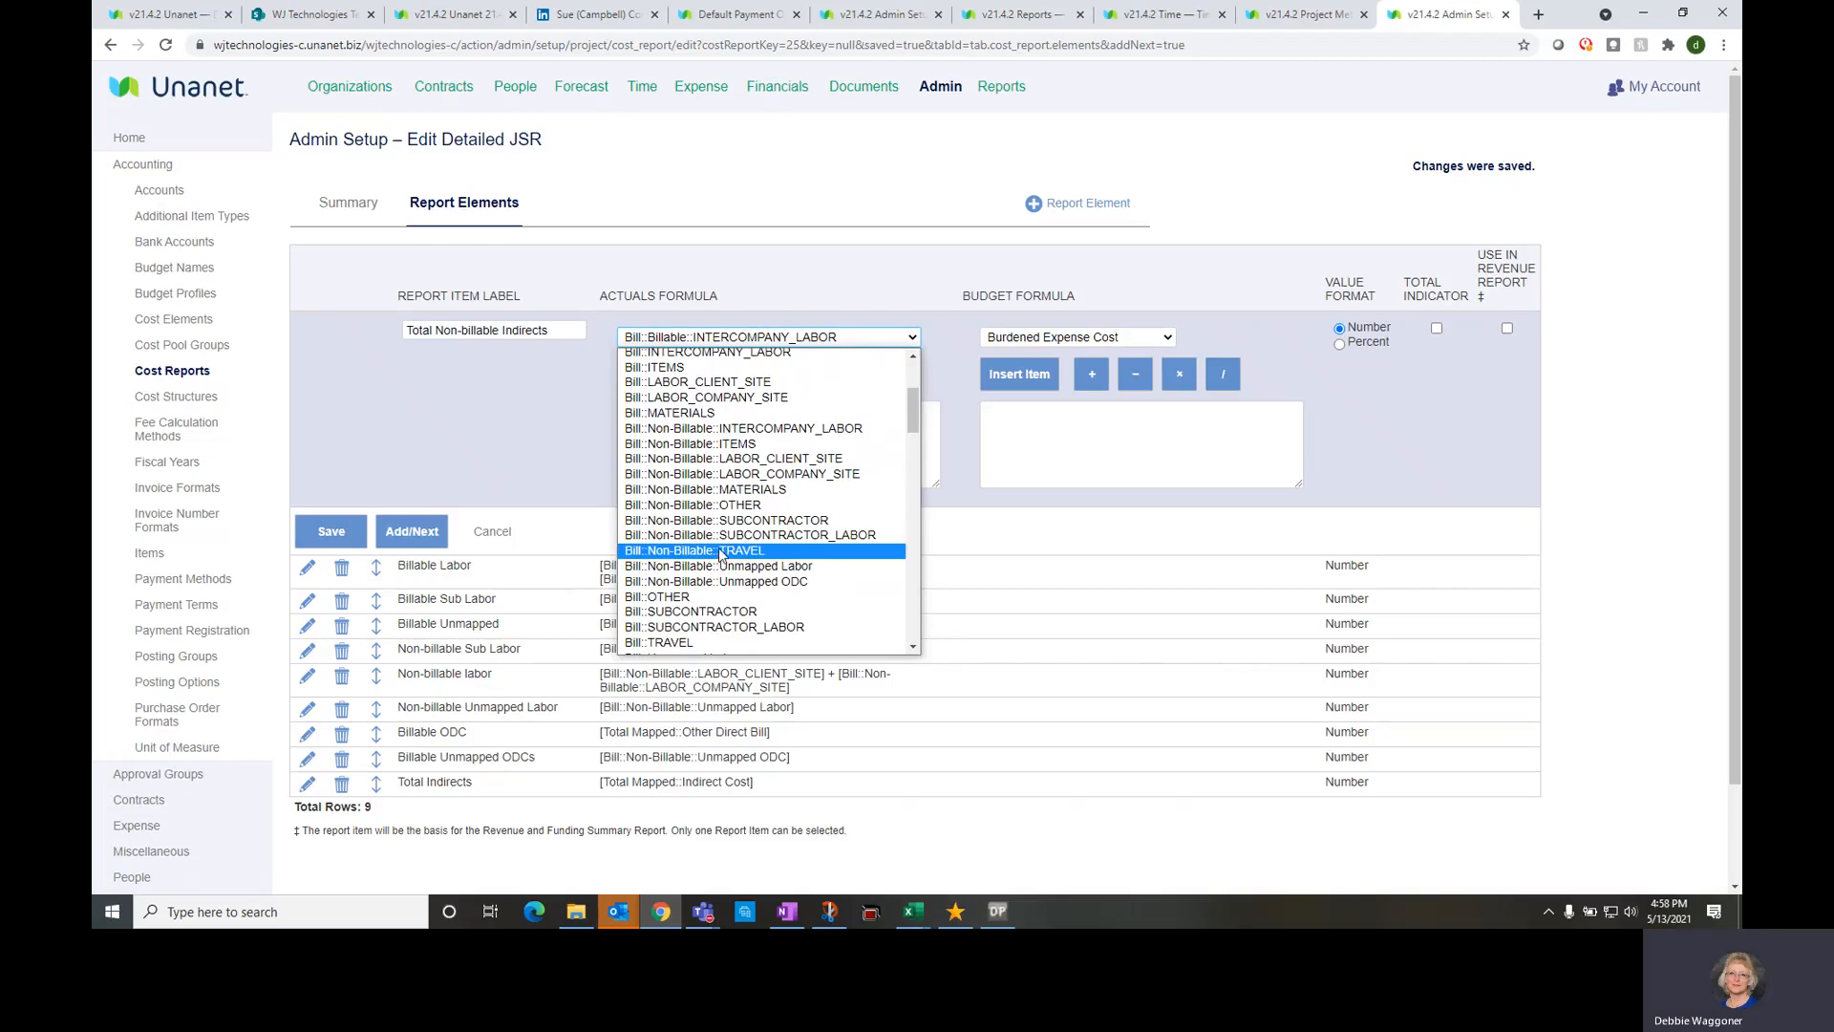
scroll(721, 554, down, 3)
scroll(721, 554, down, 6)
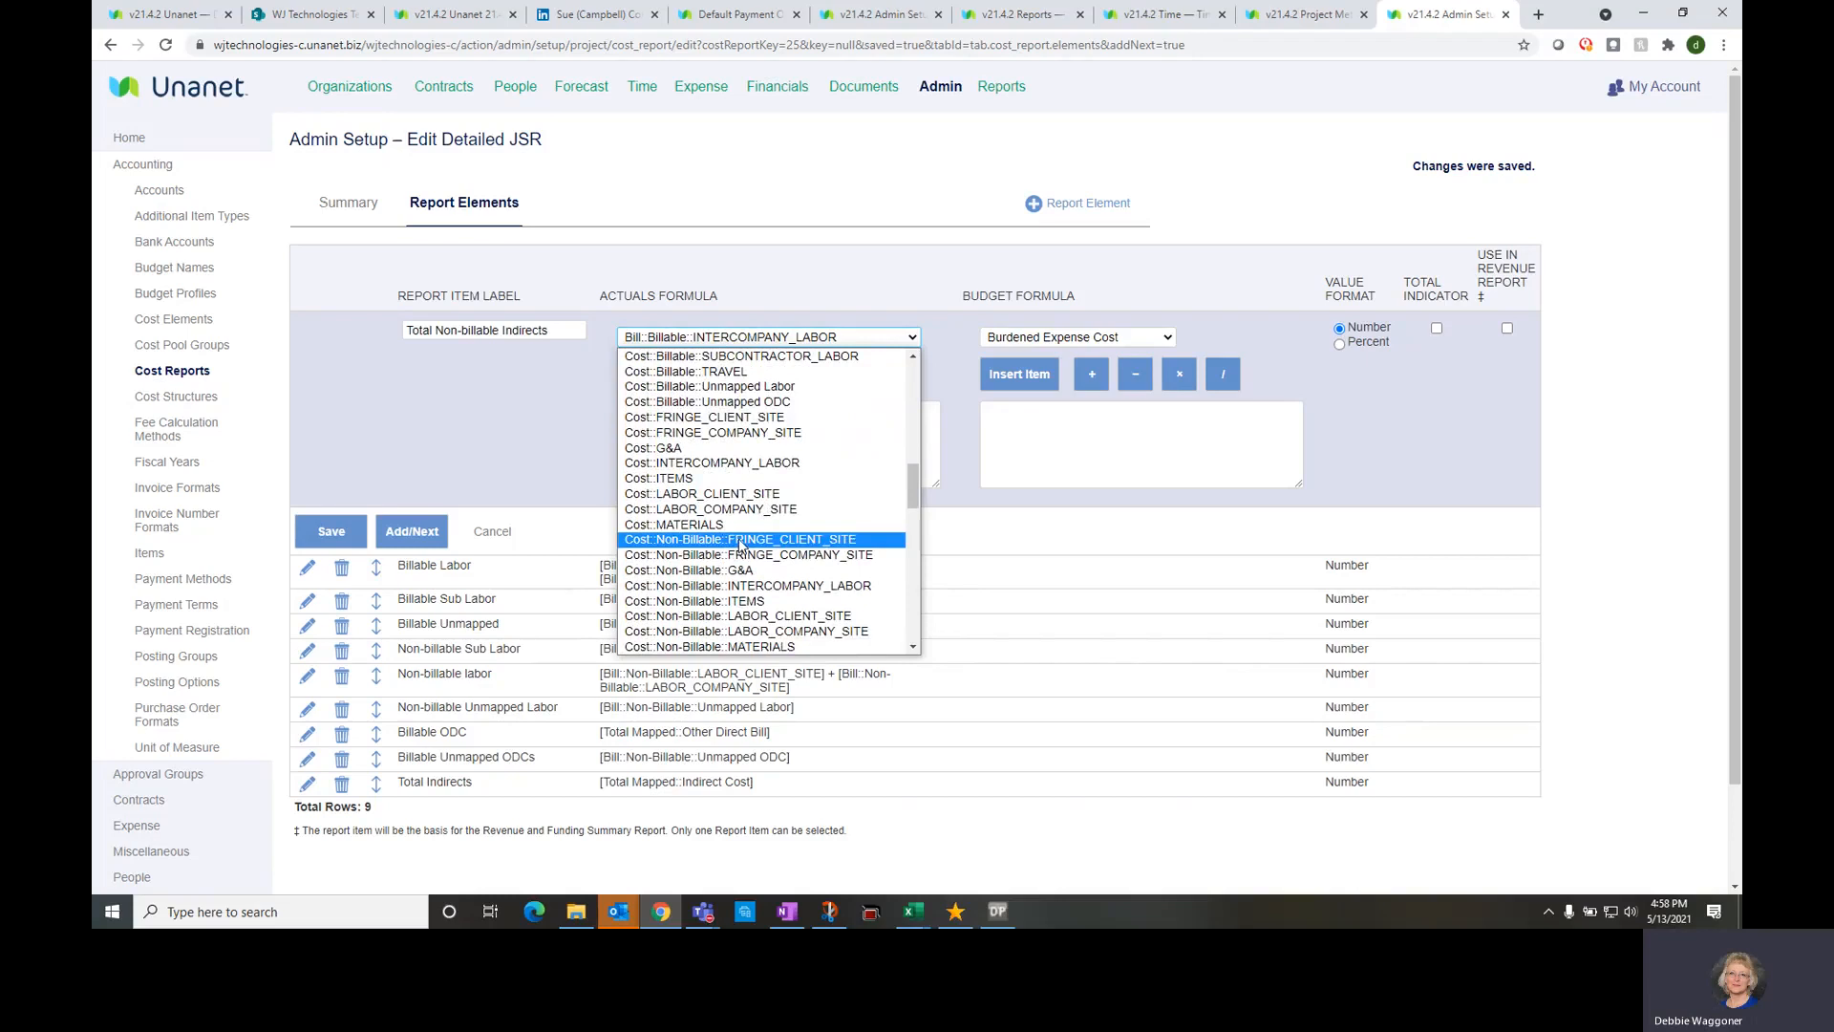
click(740, 541)
click(656, 374)
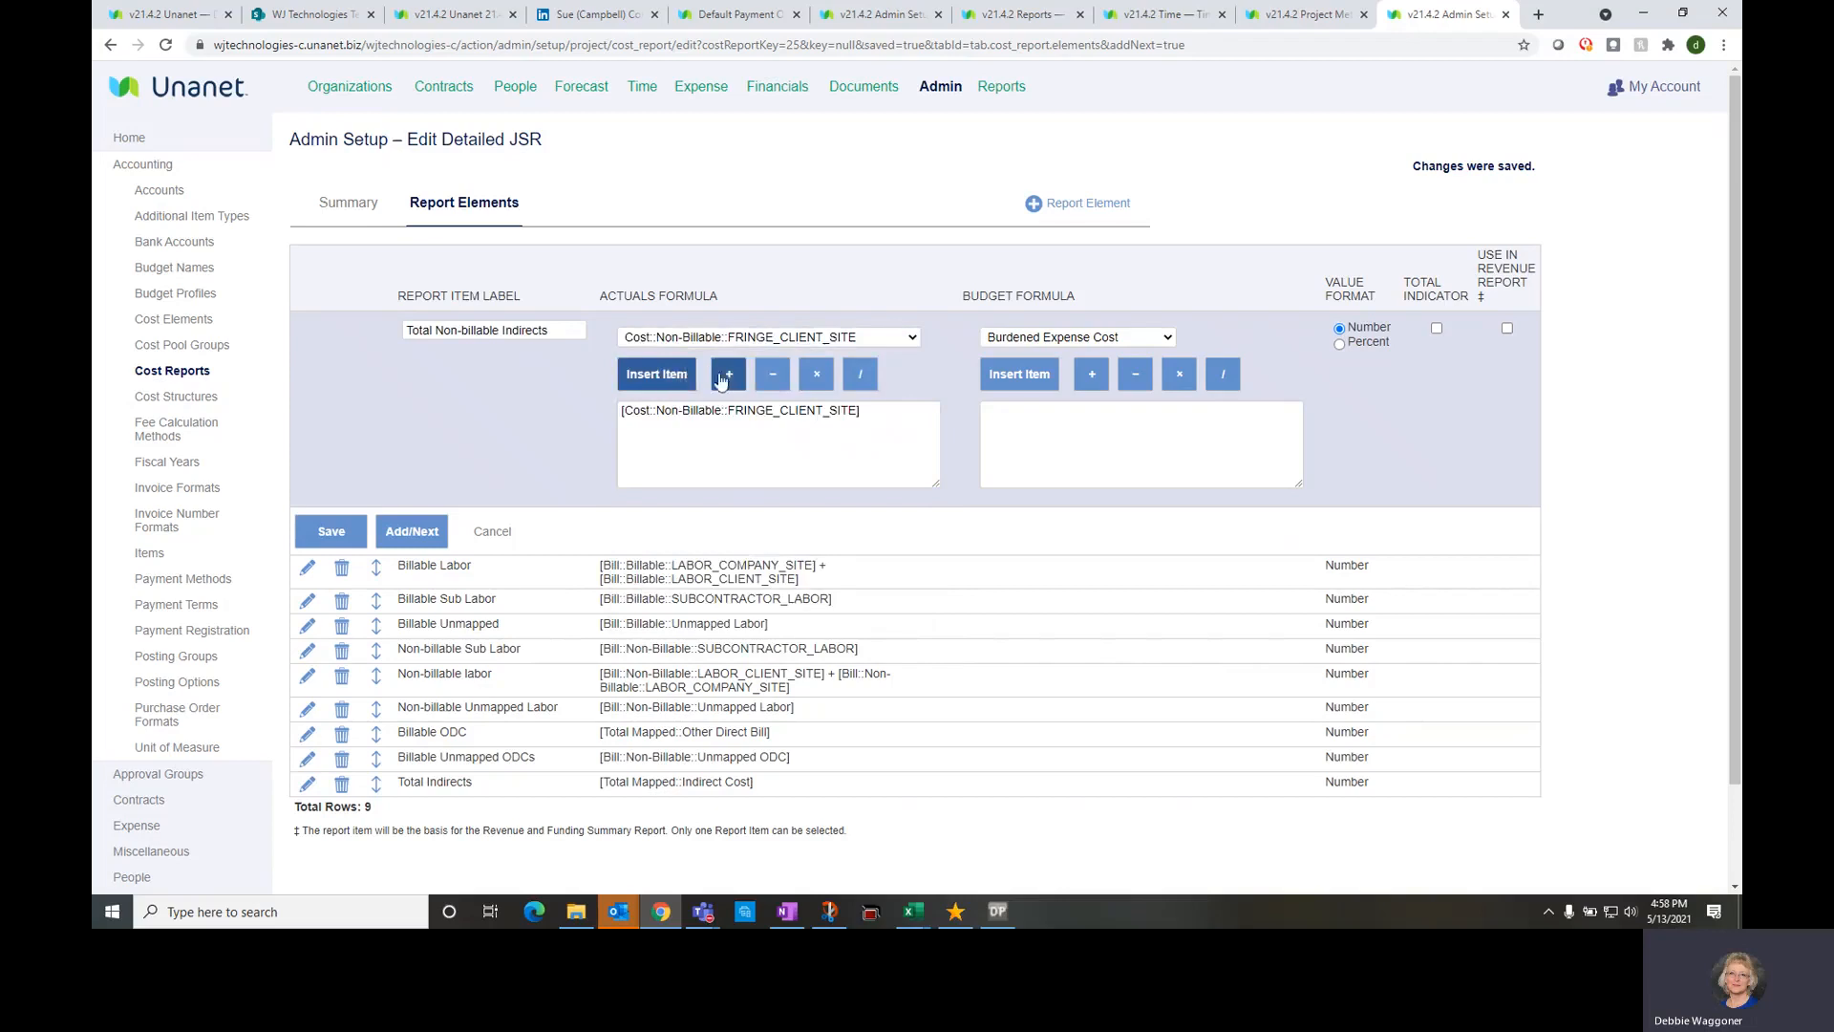
Extend the Total Non-billable Indirects actuals formula with + [Cost::Non-Billable::FRINGE_COMPANY_SITE]
click(724, 374)
click(743, 337)
scroll(762, 521, down, 2)
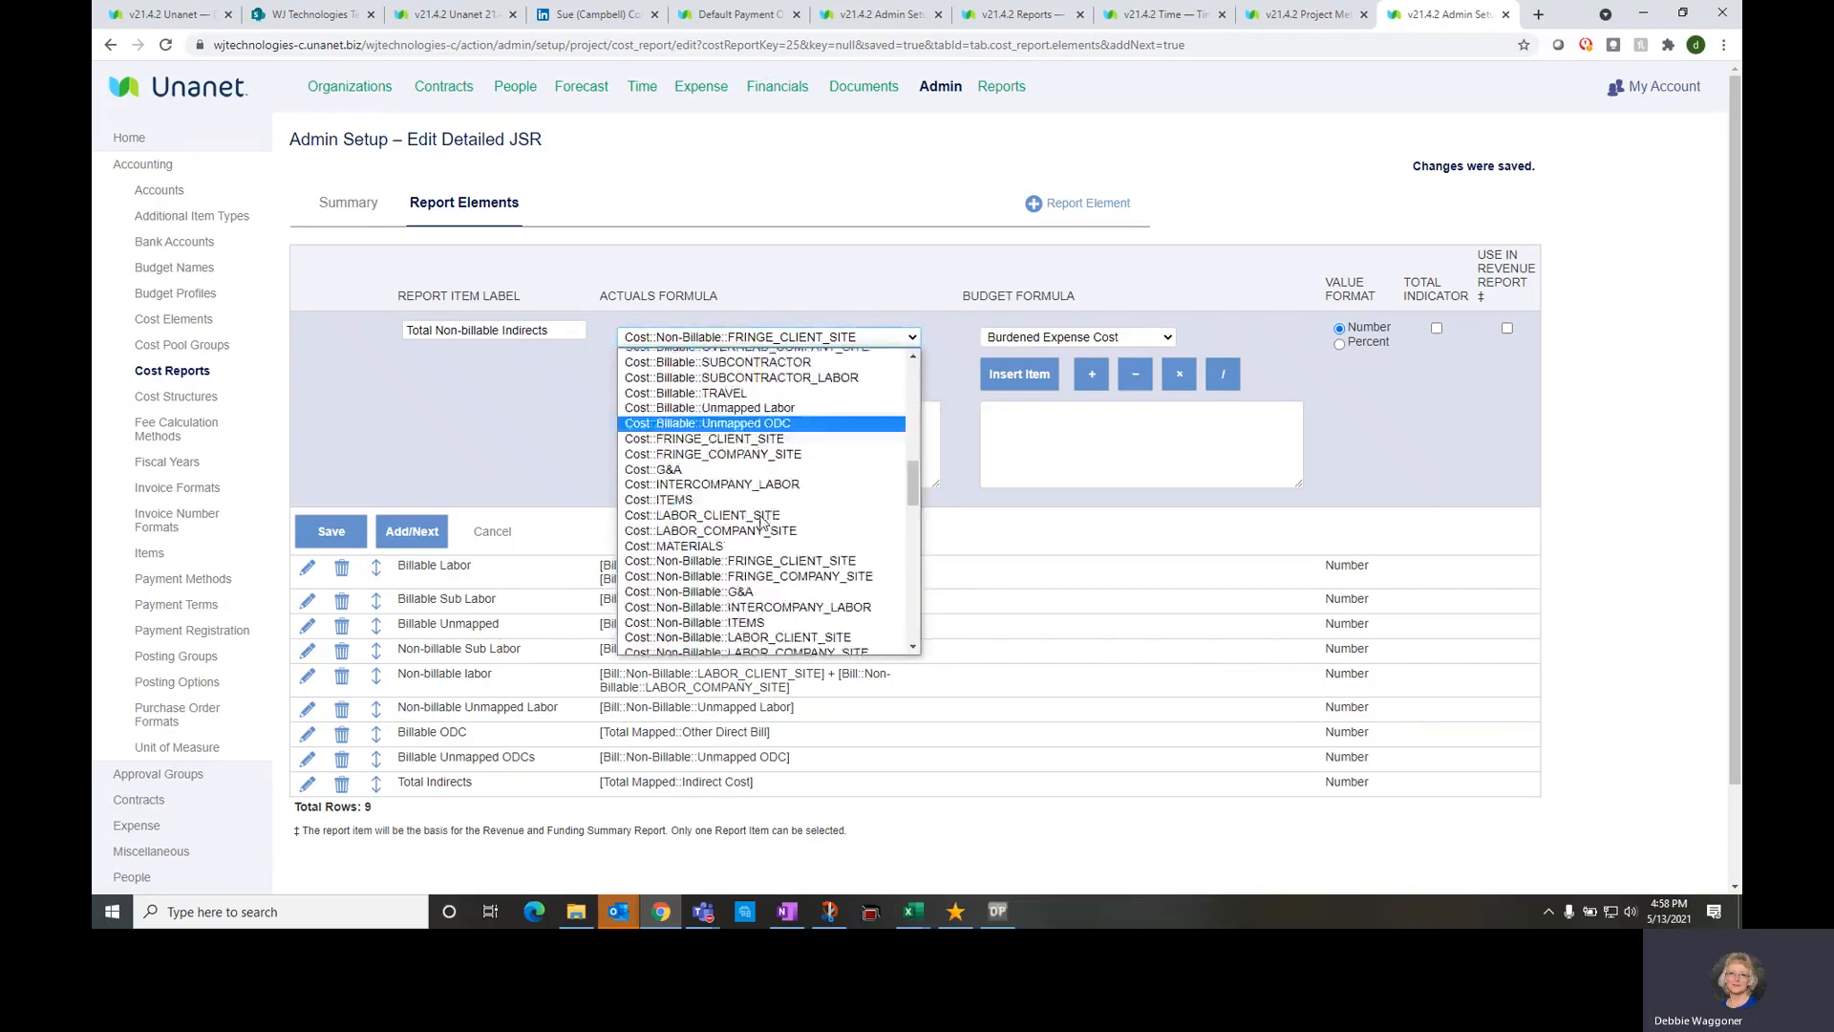
scroll(762, 521, down, 3)
click(783, 498)
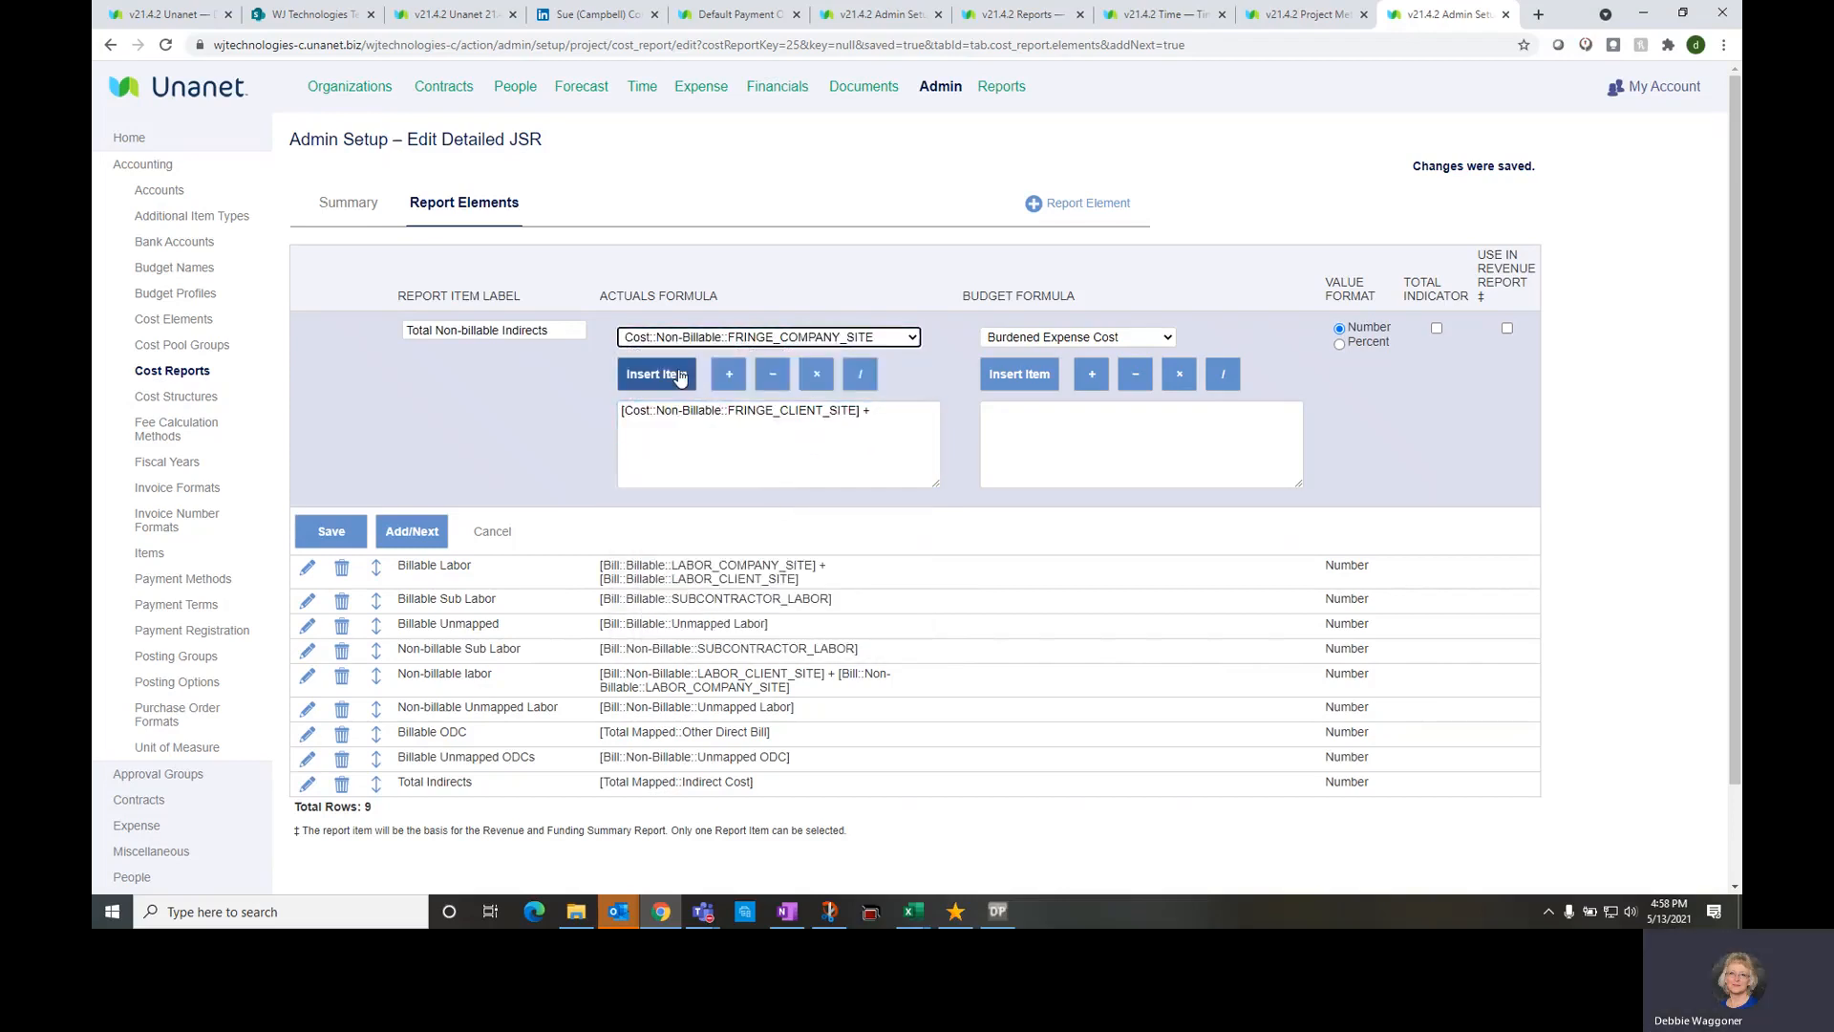
click(680, 374)
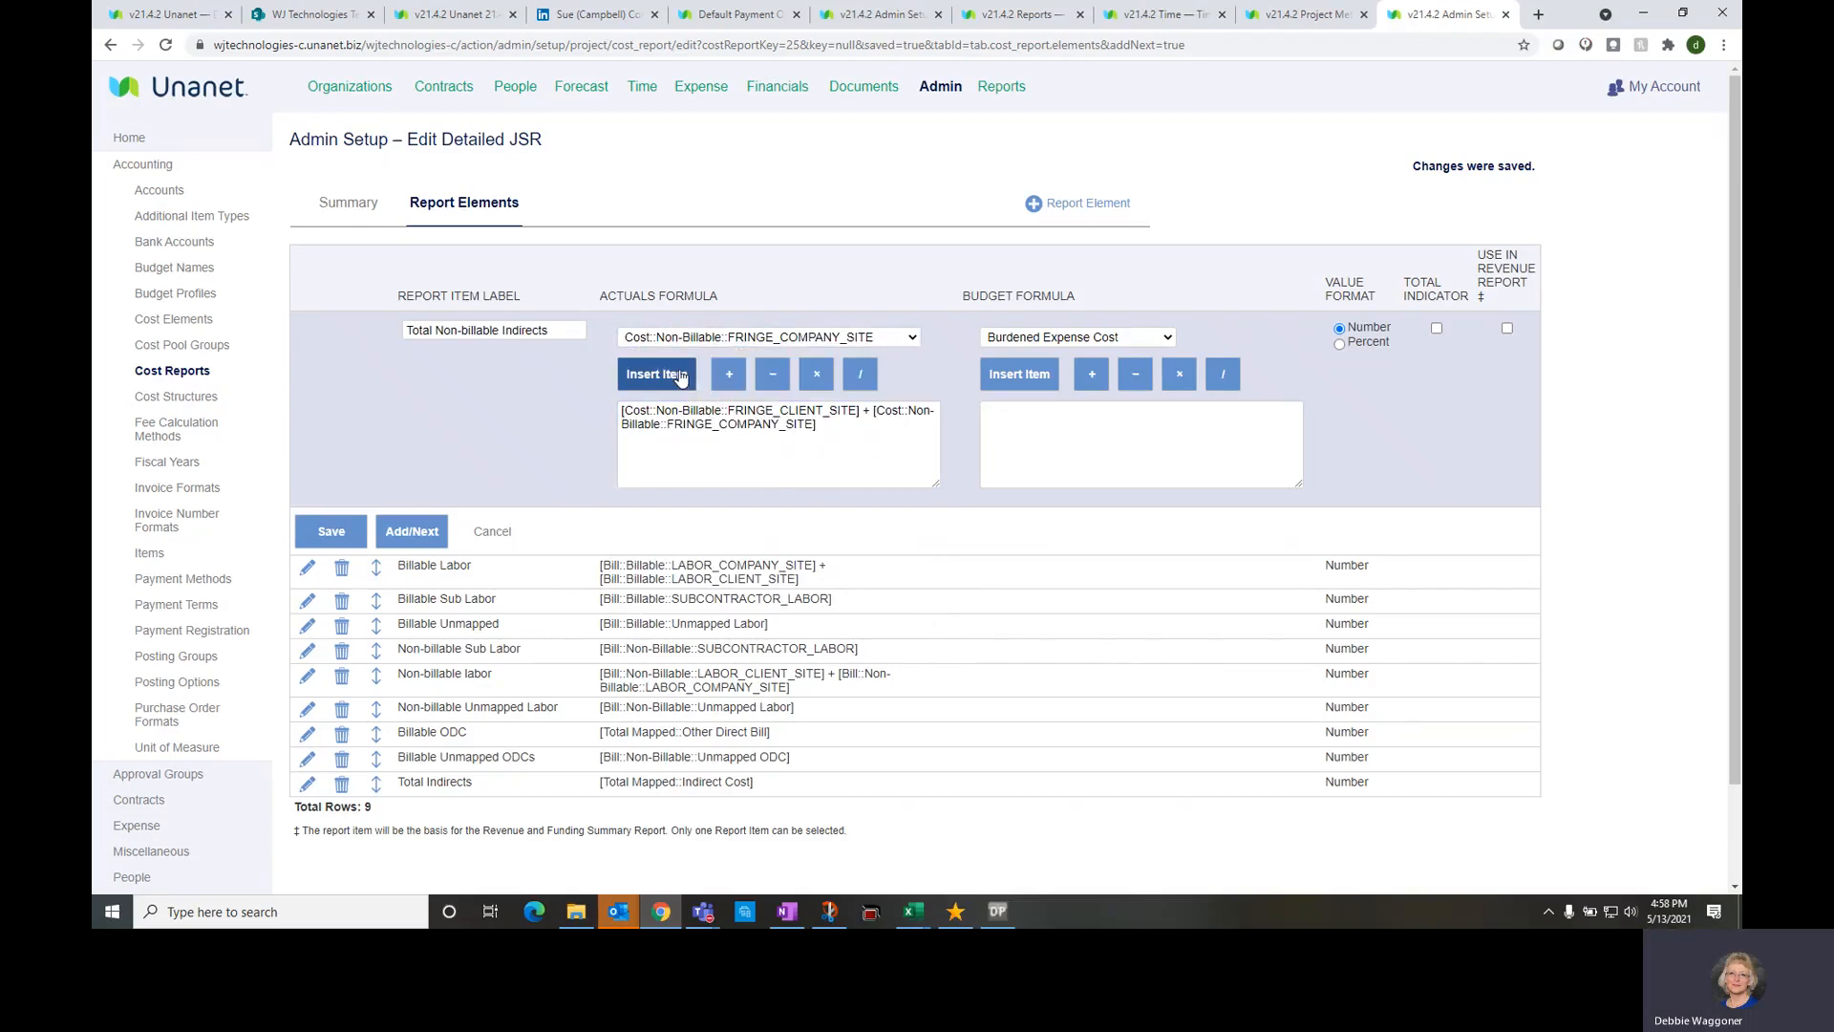
Extend the Total Non-billable Indirects actuals formula with + [Cost::Non-Billable::G&A]
click(730, 376)
click(743, 338)
scroll(724, 494, down, 3)
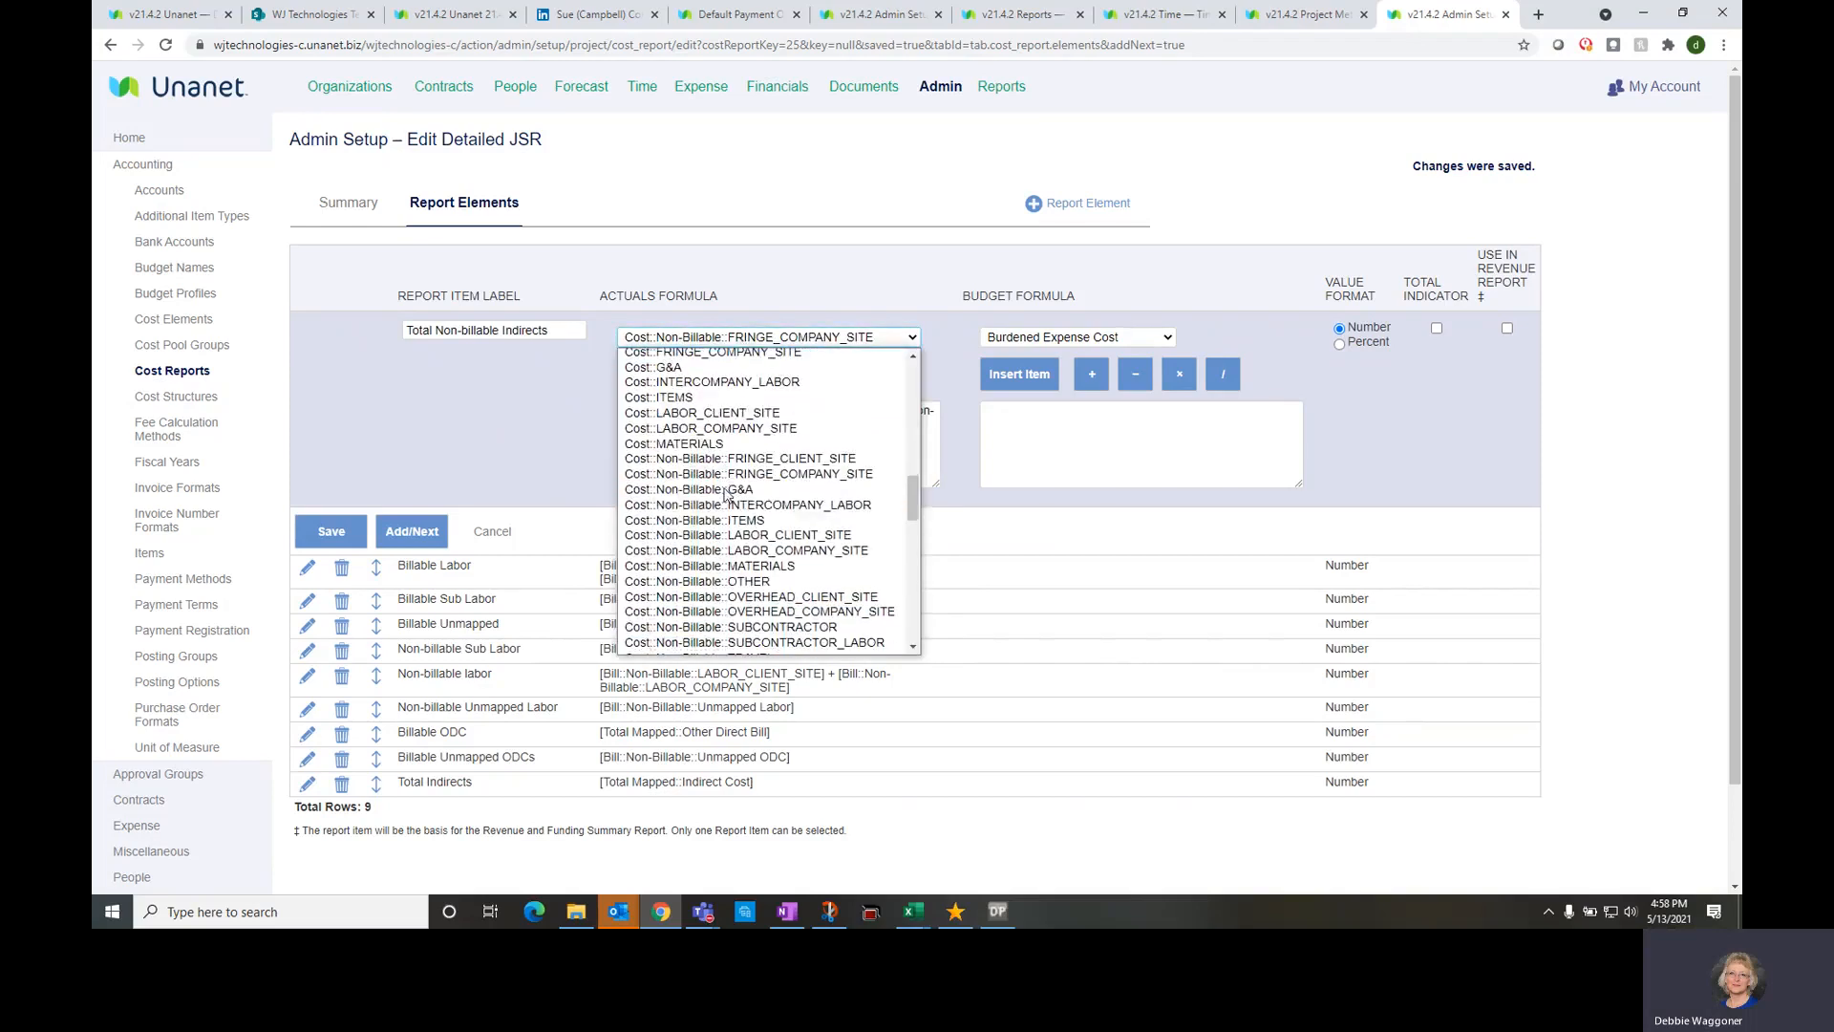
click(724, 490)
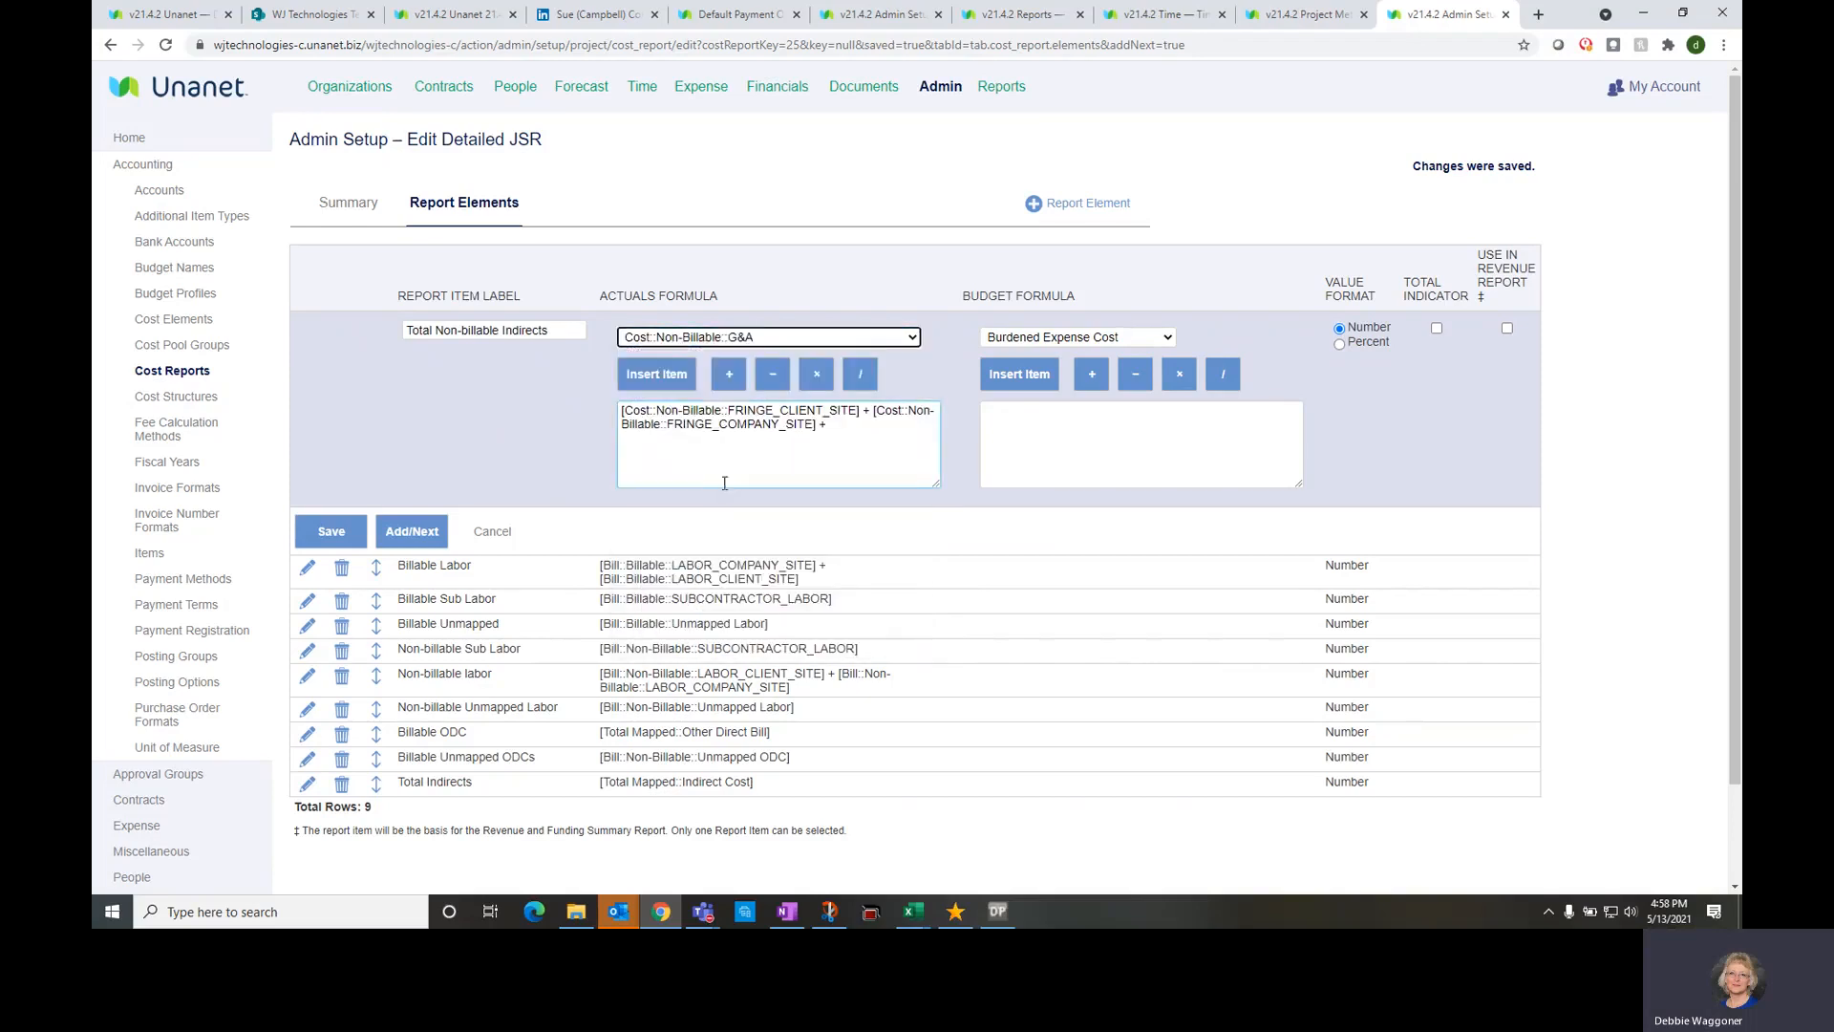
click(678, 379)
Add + [Cost::Non-Billable::OVERHEAD_CLIENT_SITE] to the Total Non-billable Indirects actuals formula
click(745, 339)
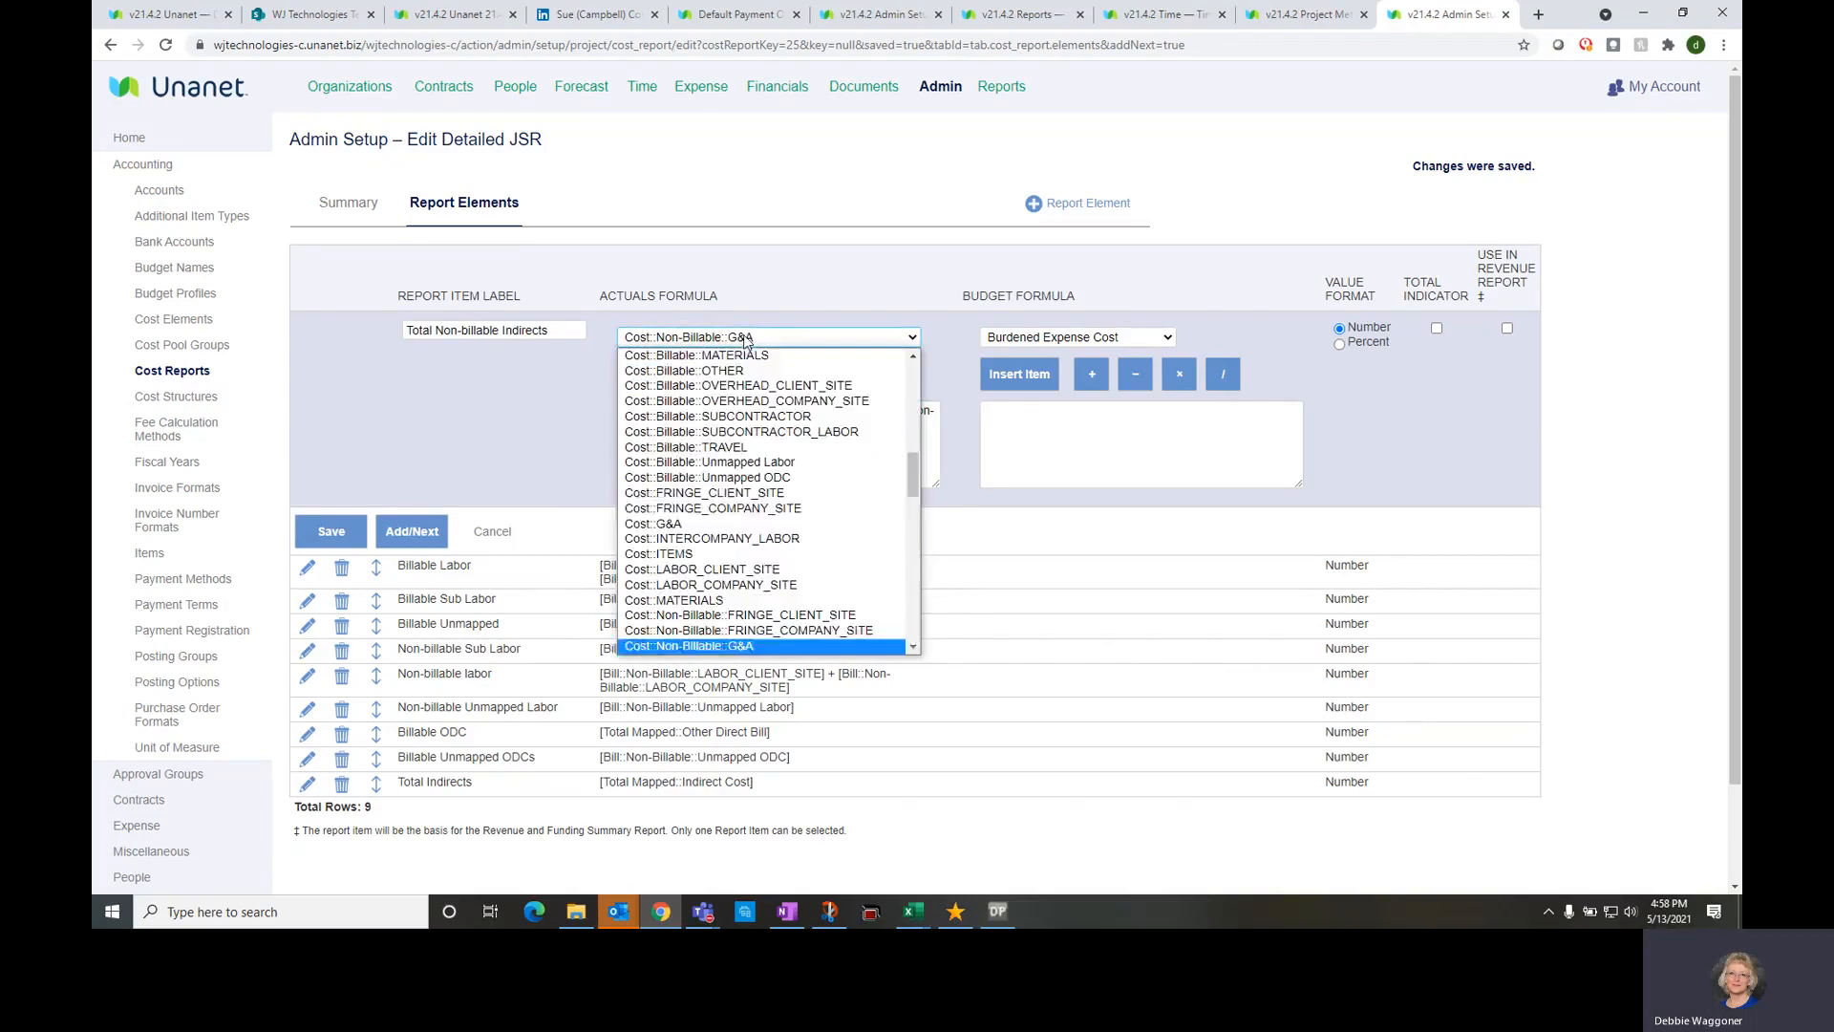
scroll(748, 516, down, 3)
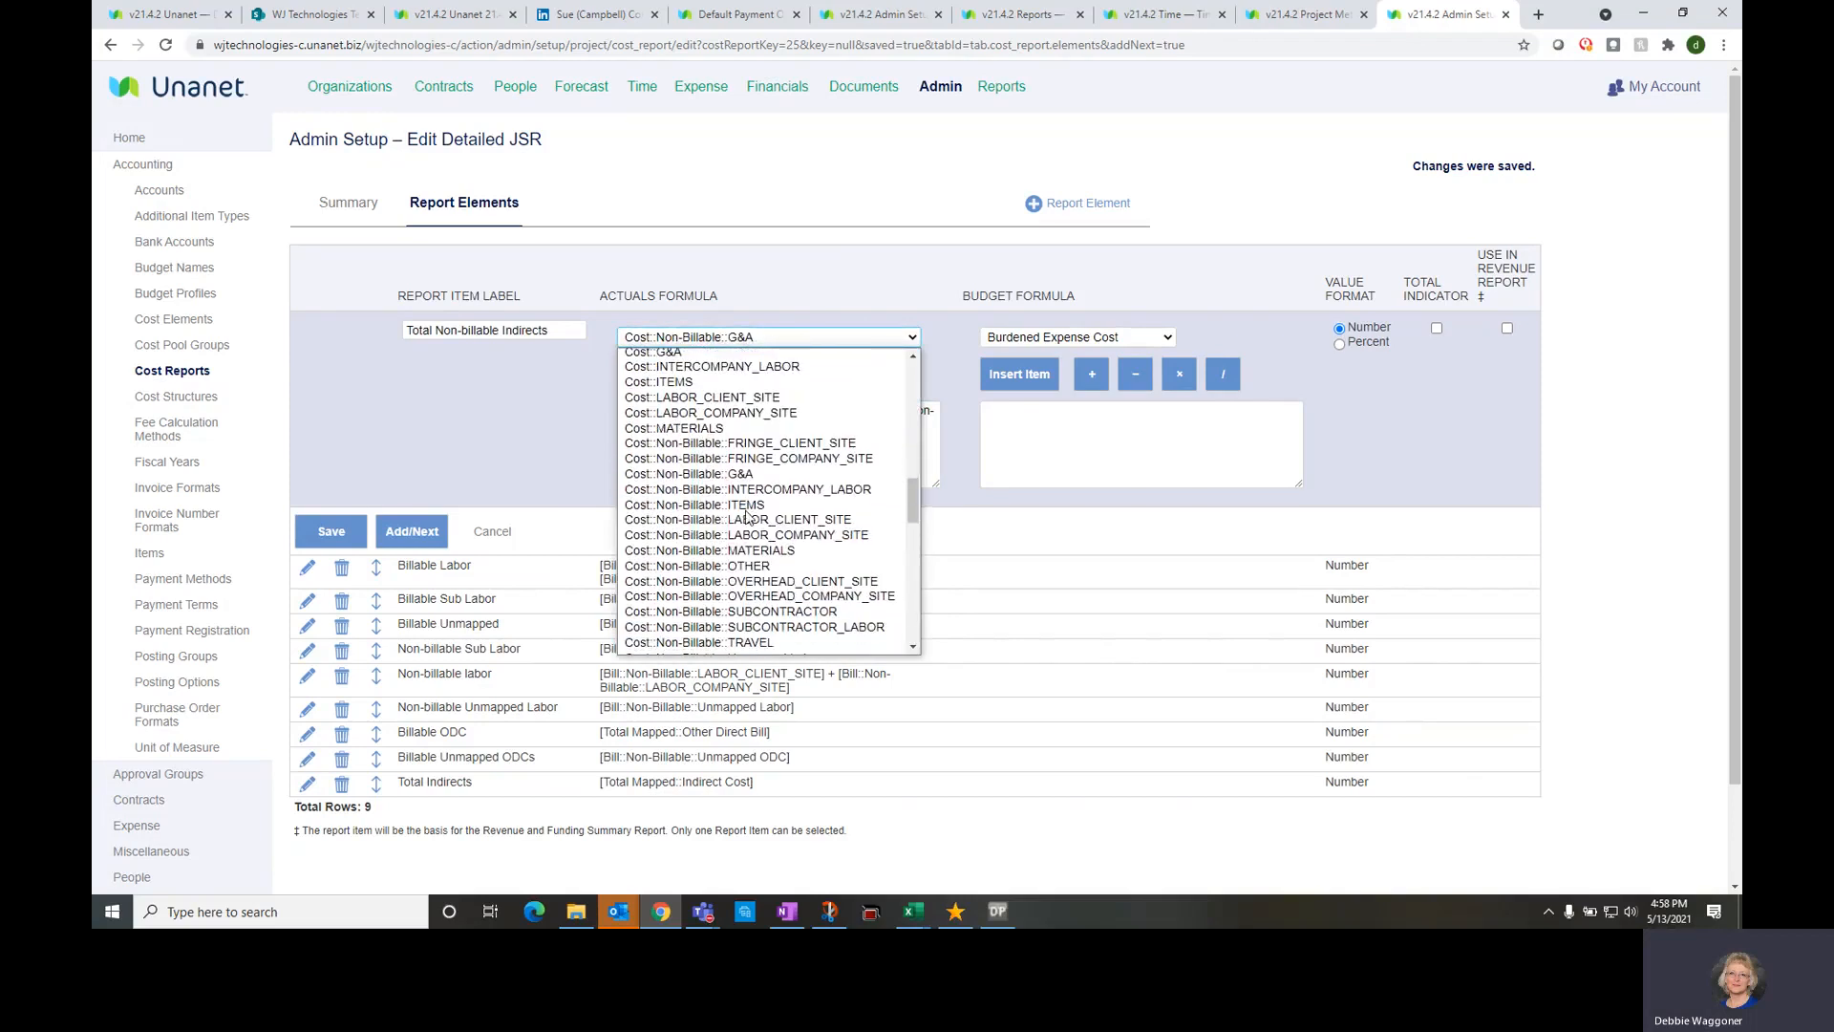
click(751, 581)
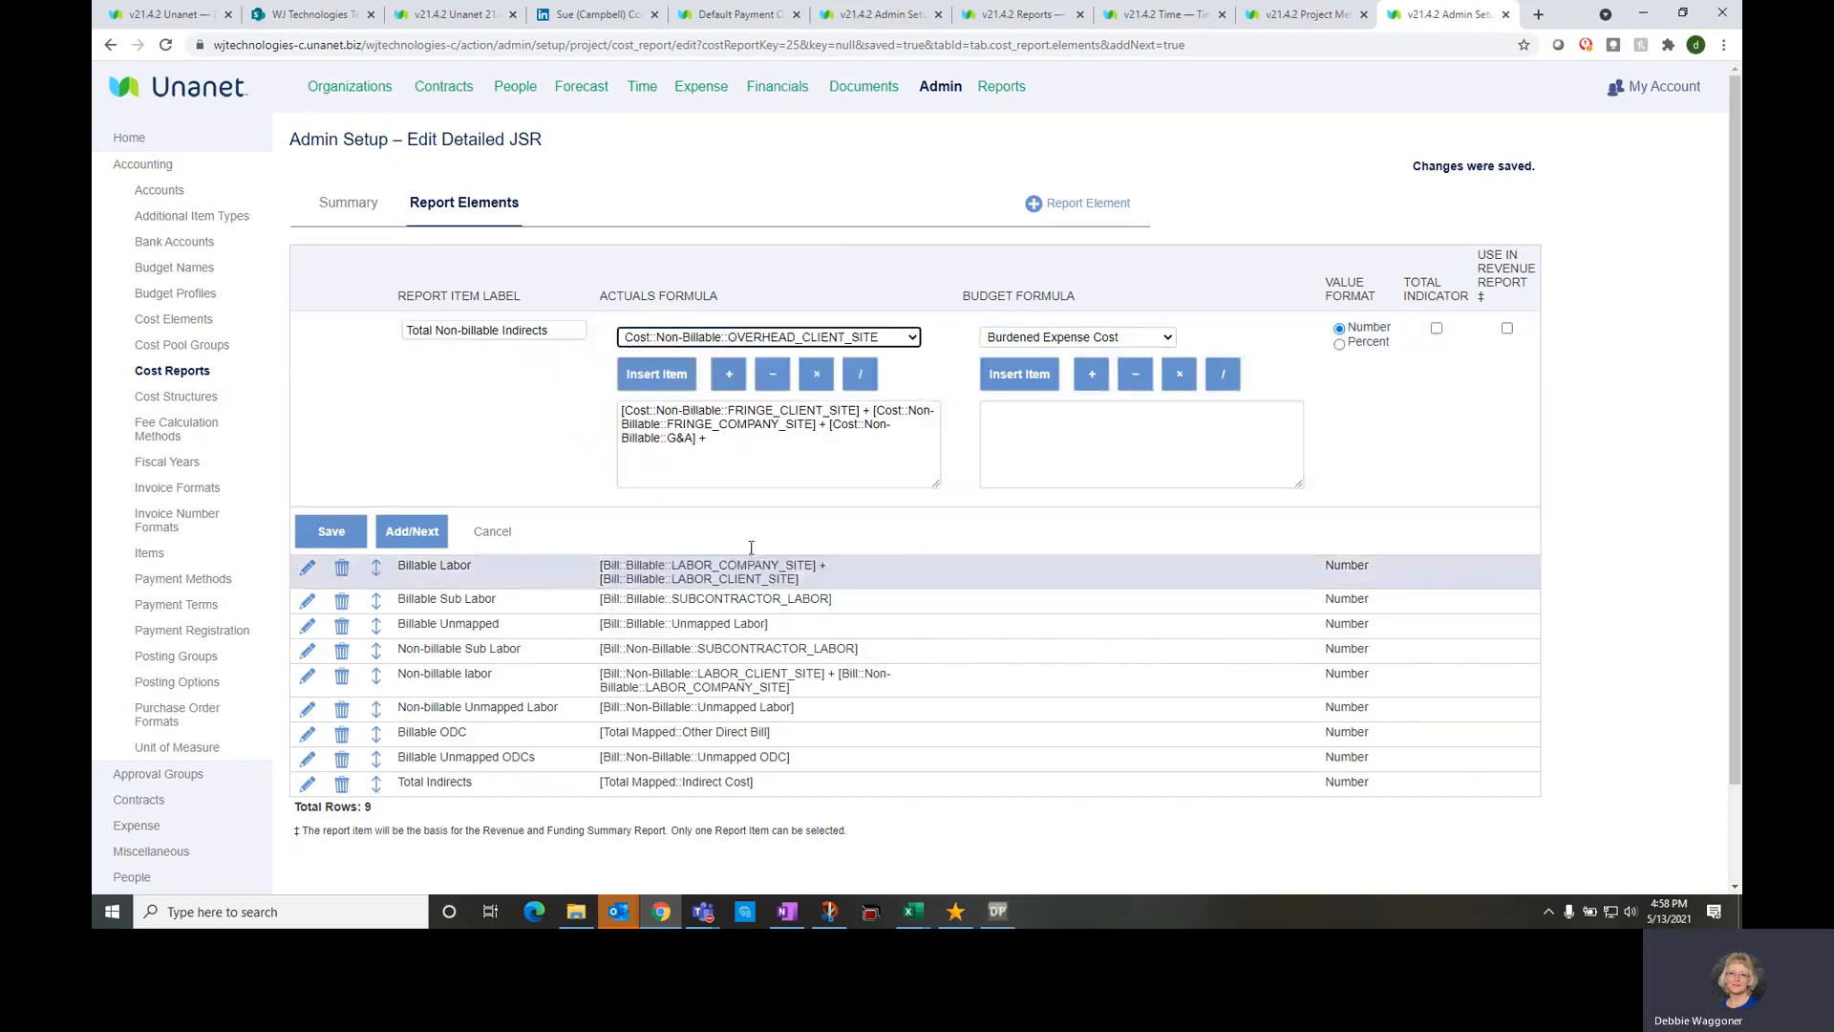
click(656, 373)
Complete the Total Non-billable Indirects formula with + [Cost::Non-Billable::OVERHEAD_COMPANY_SITE] and save the element, continuing with a new one
click(729, 373)
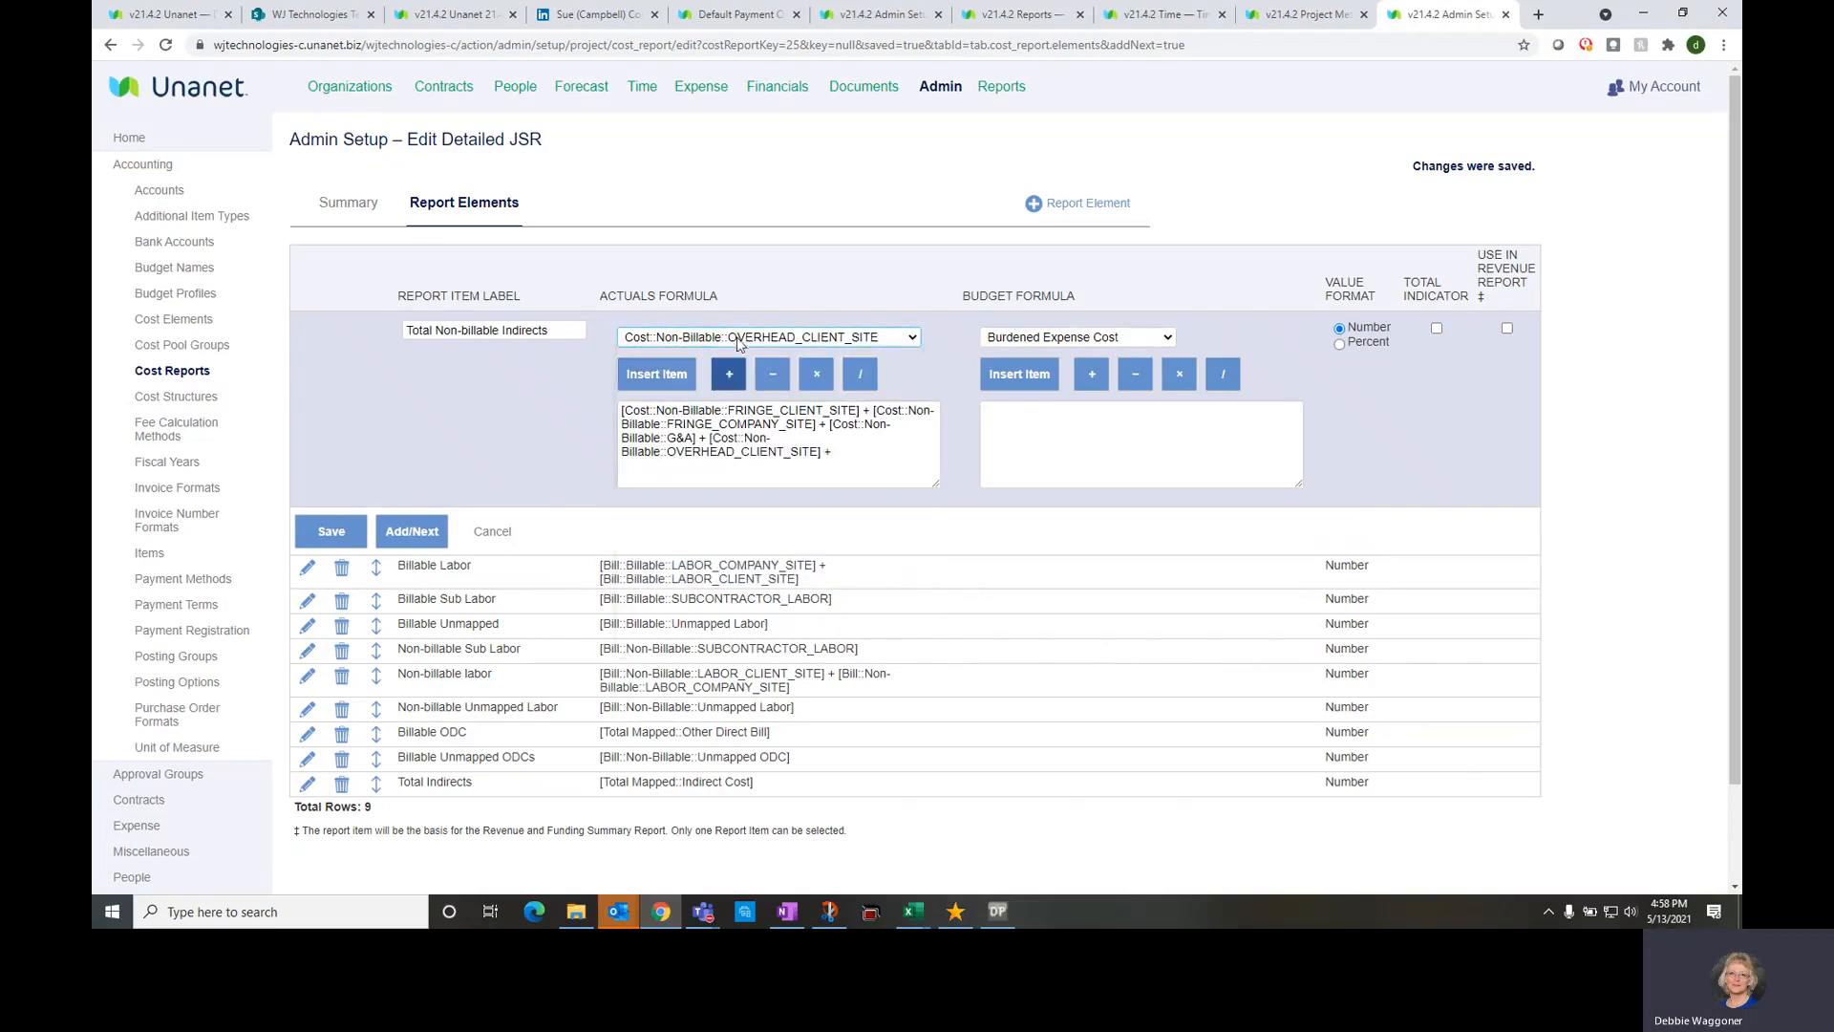
click(738, 337)
scroll(731, 497, up, 1)
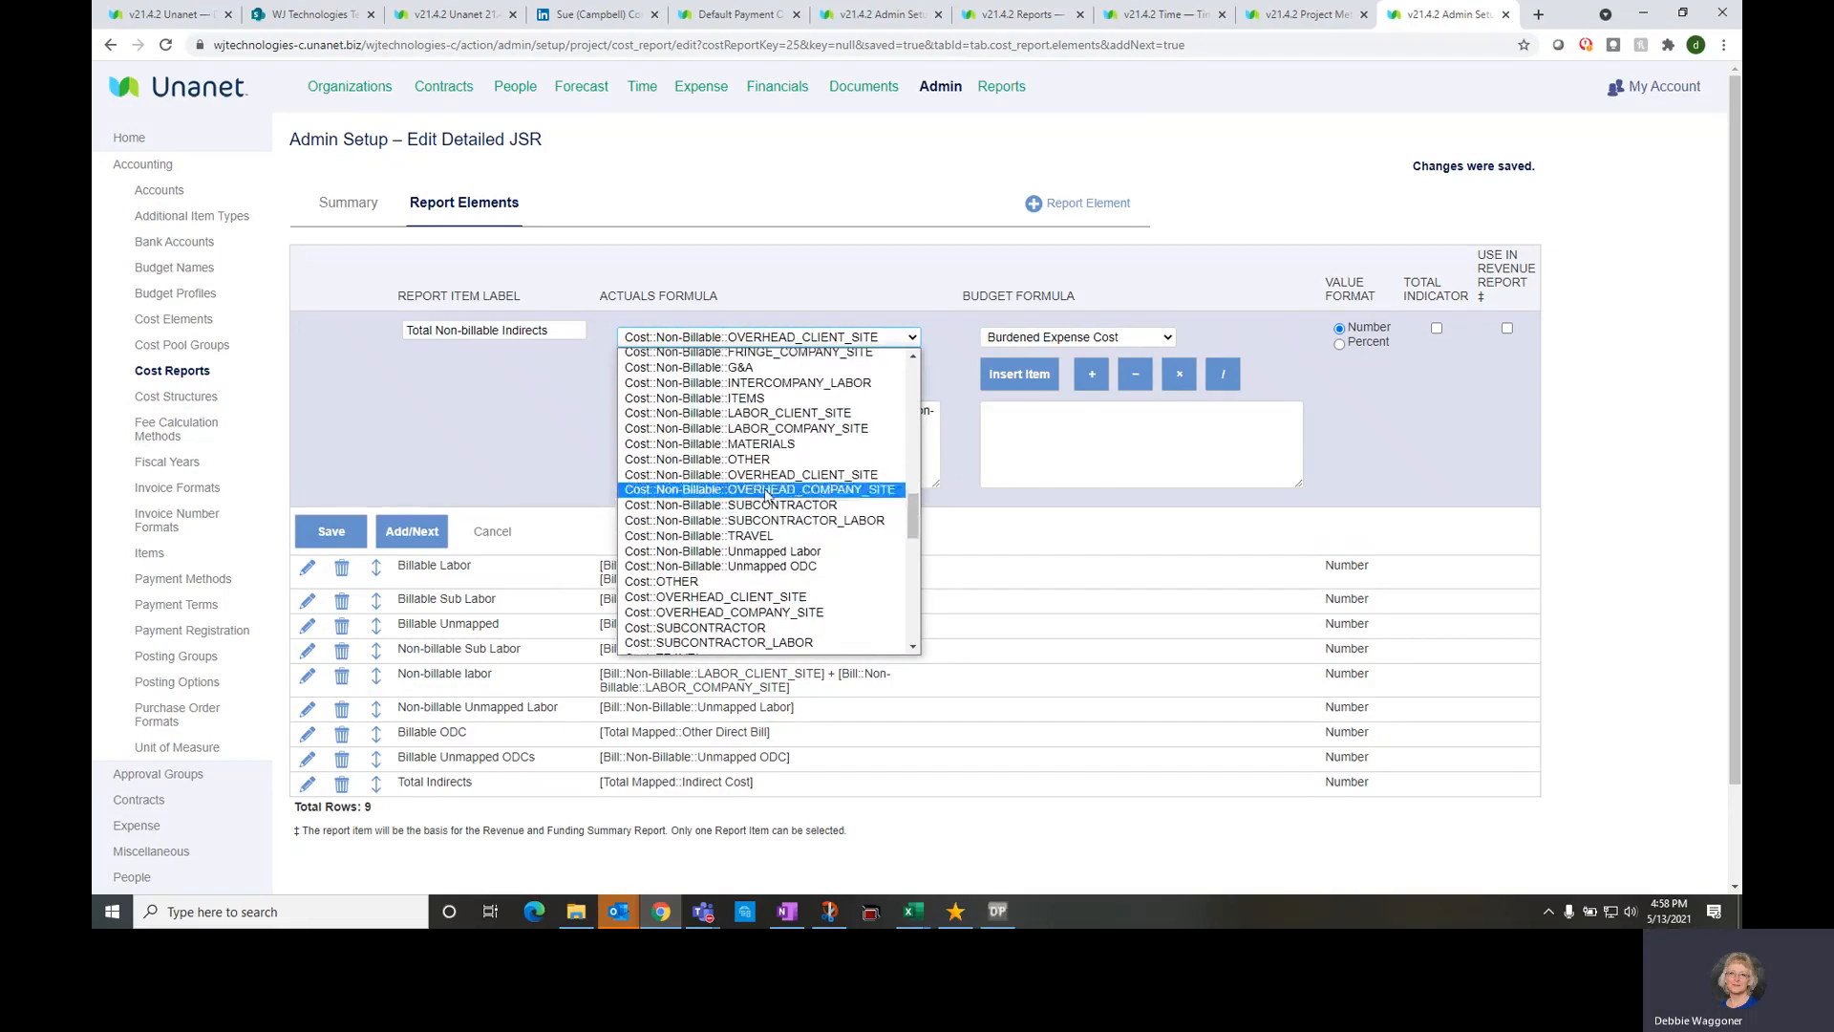
click(734, 489)
click(669, 375)
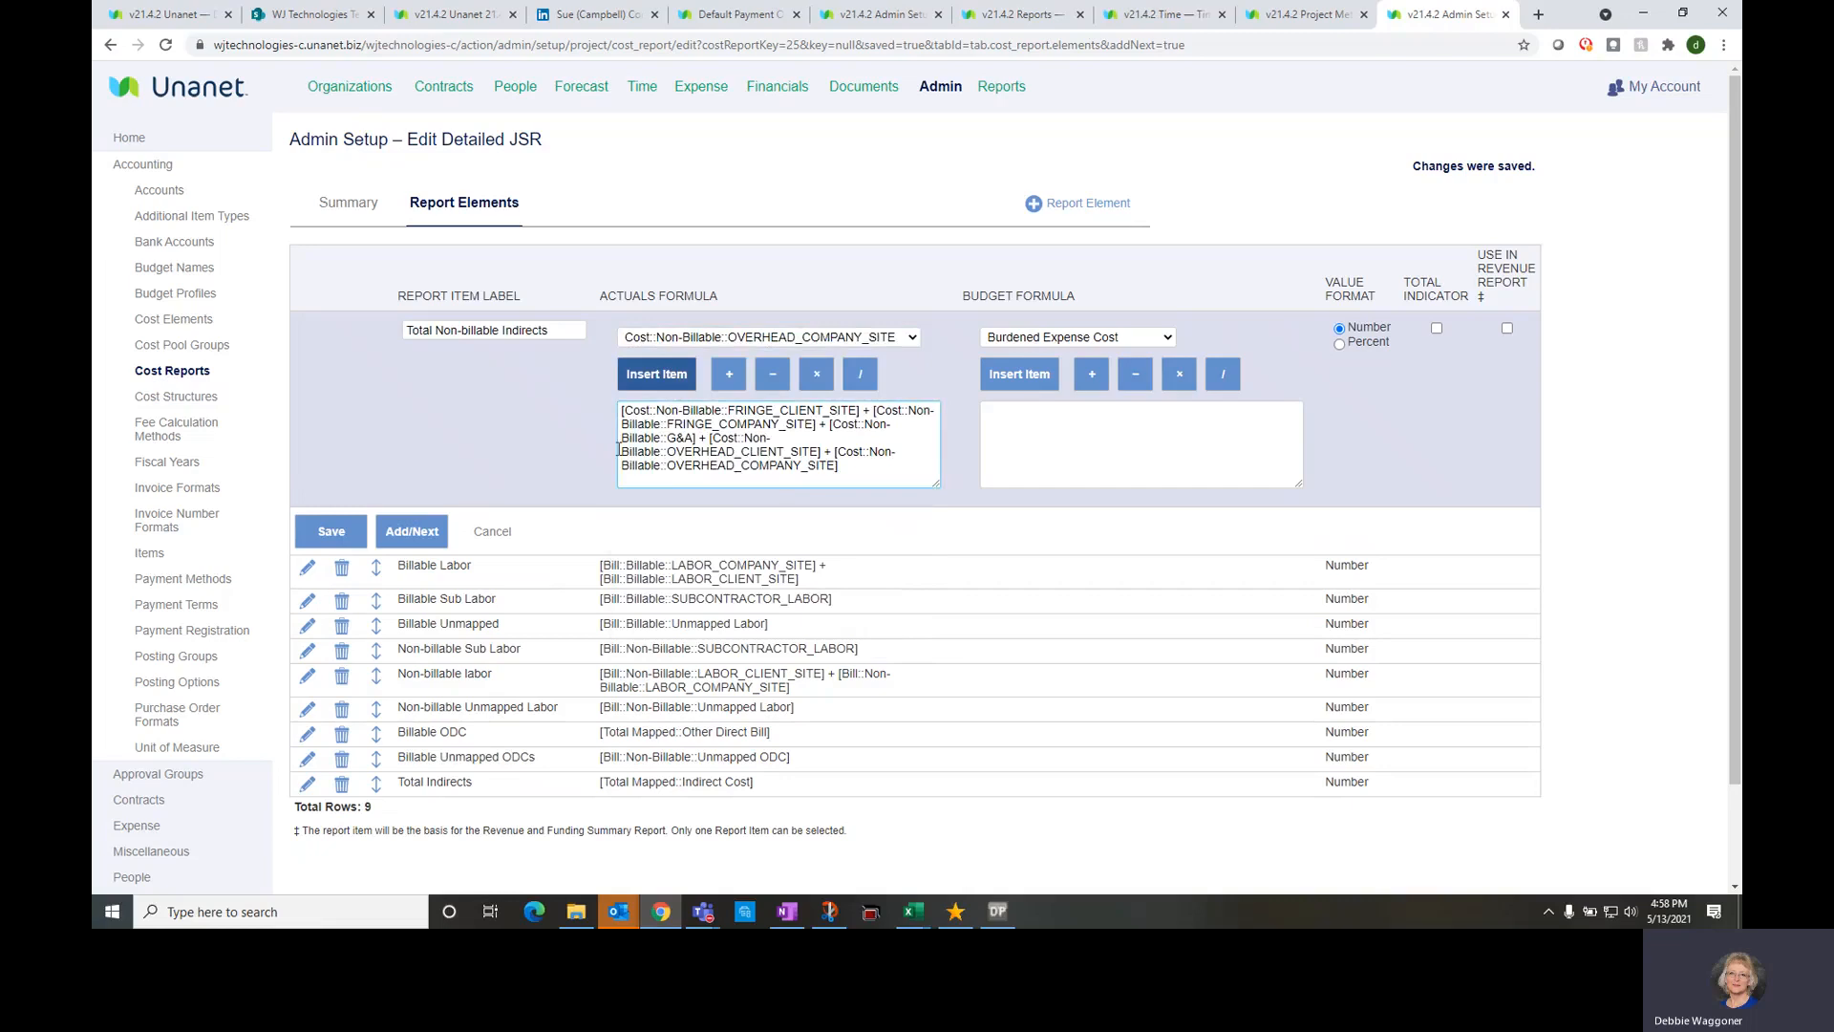
click(418, 531)
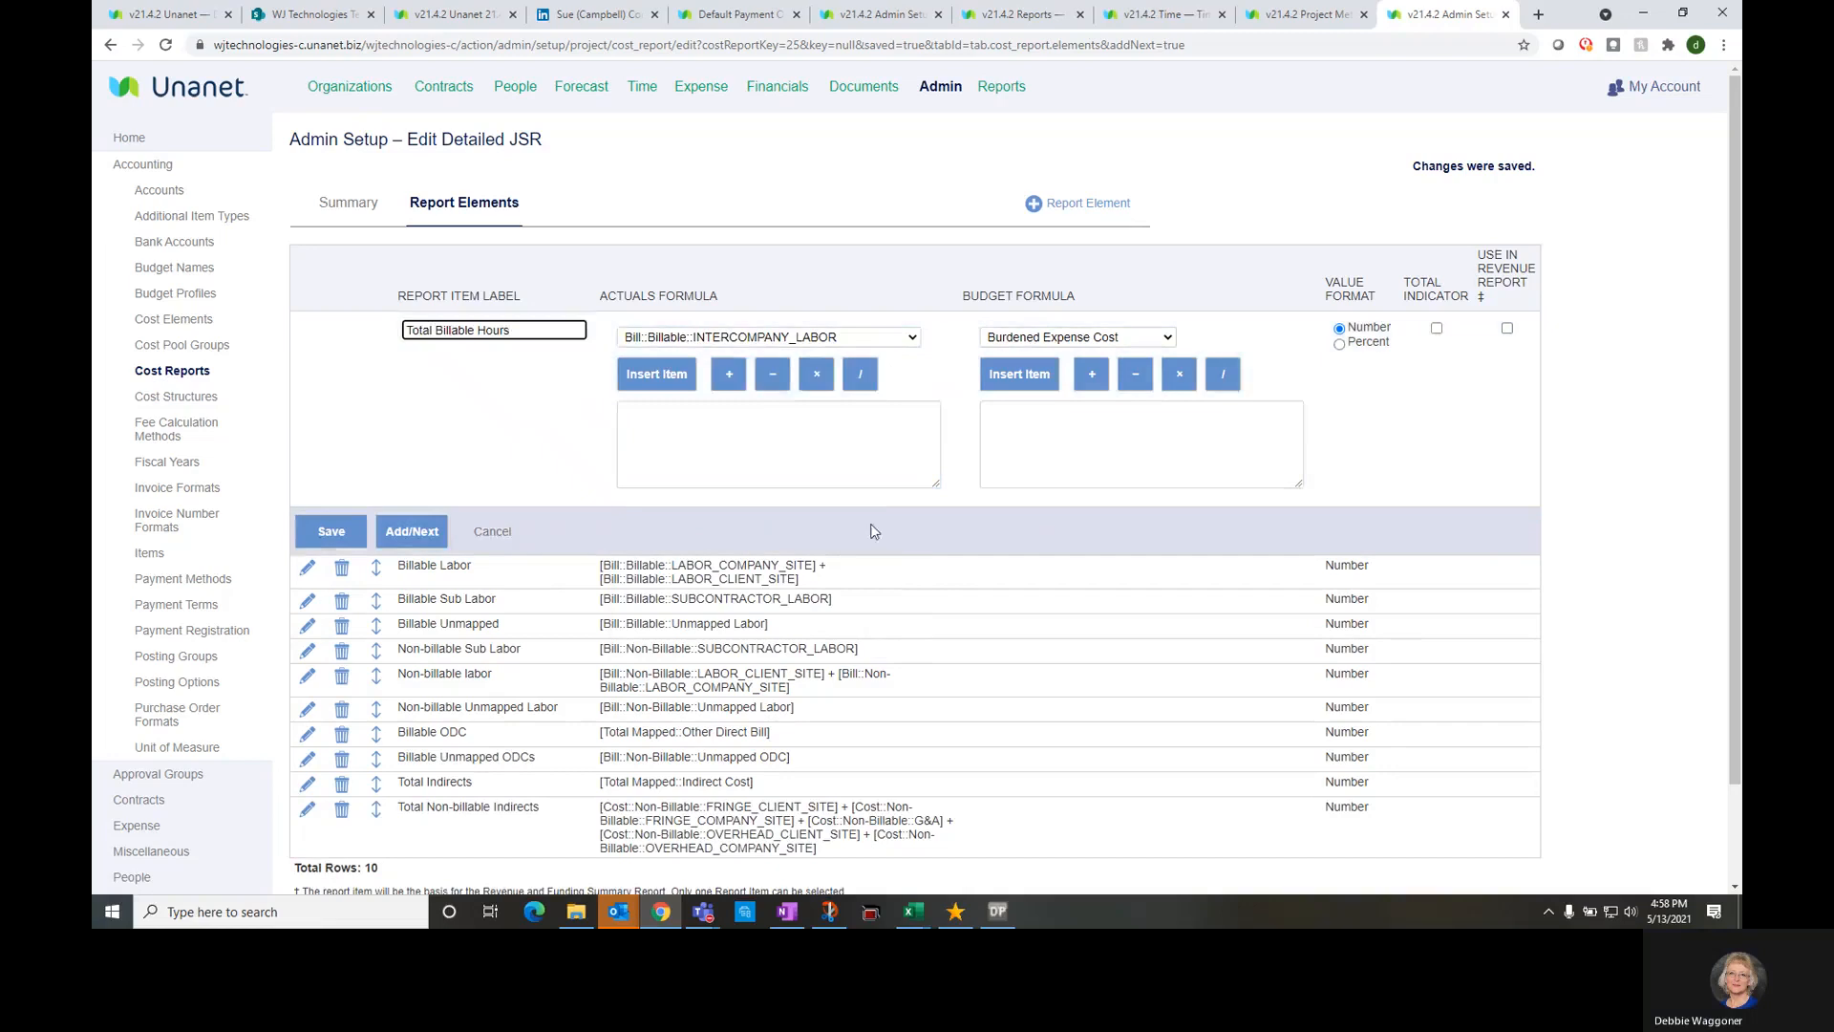
Label the new report element Total Billable Hours and start its actuals formula with [Hours::Billable::LABOR_CLIENT_SITE]
click(775, 340)
click(776, 340)
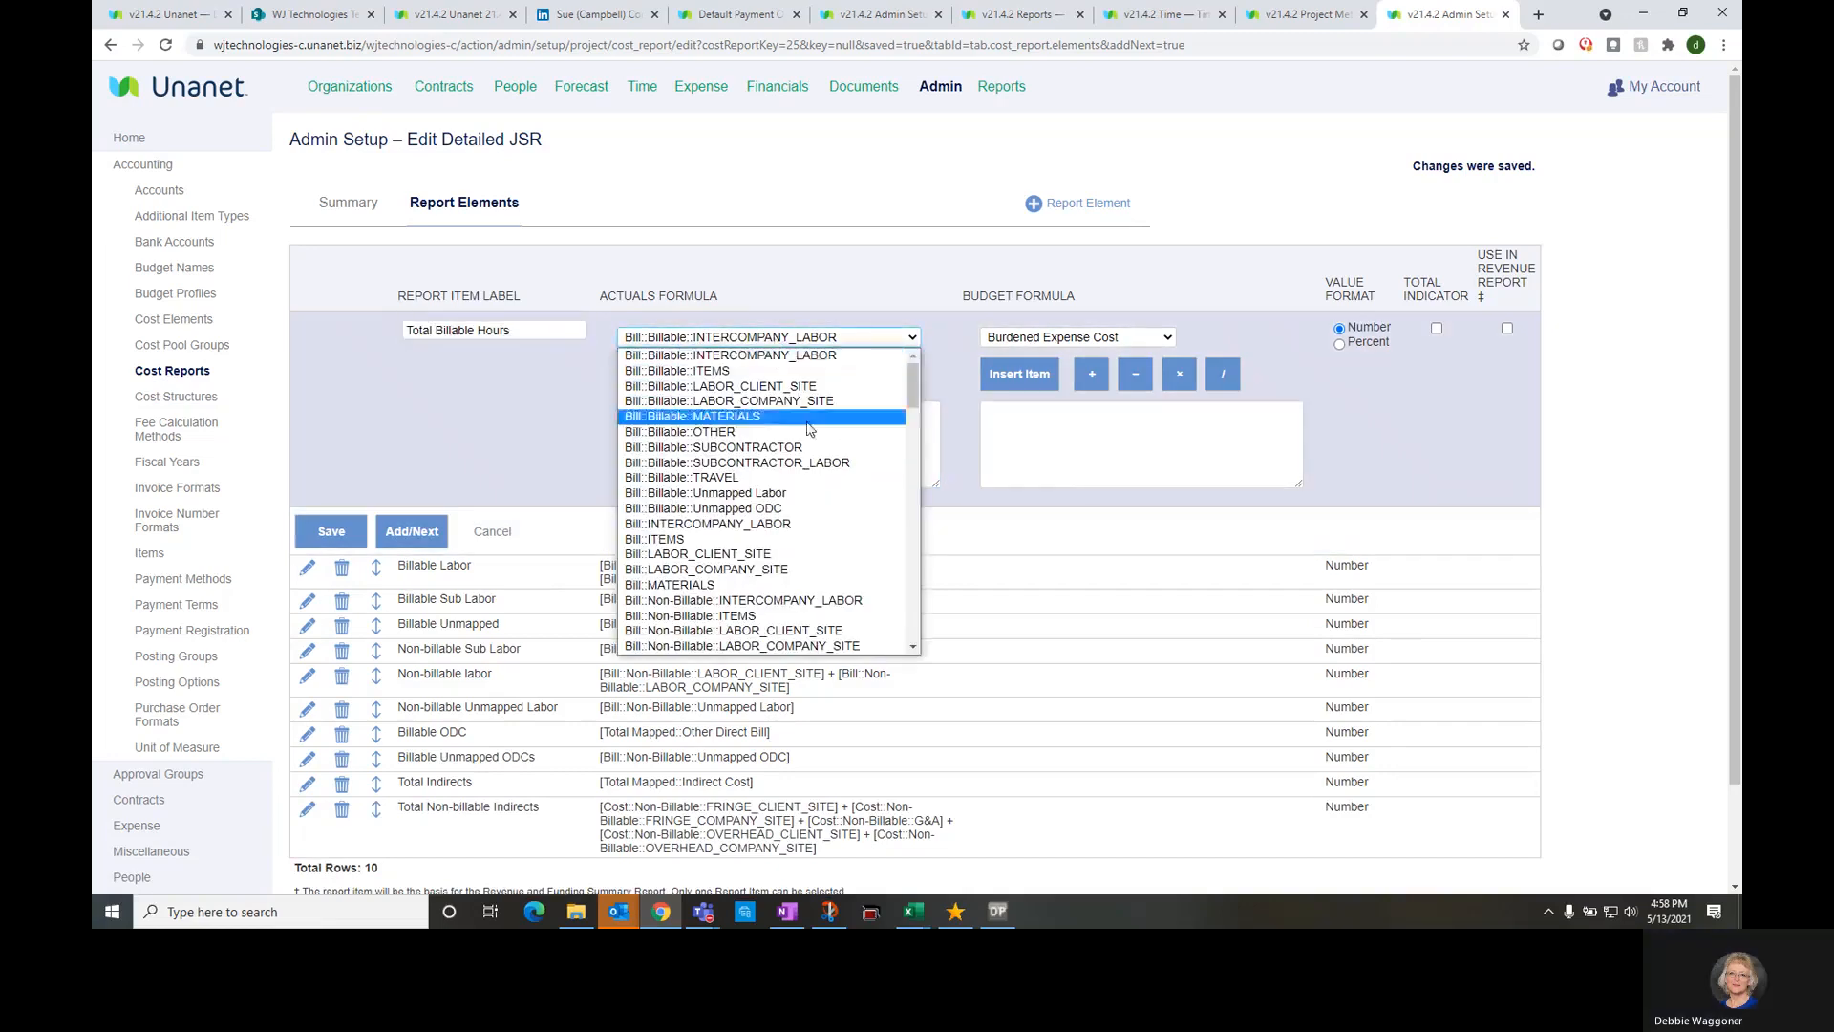
scroll(840, 494, down, 5)
scroll(840, 494, down, 10)
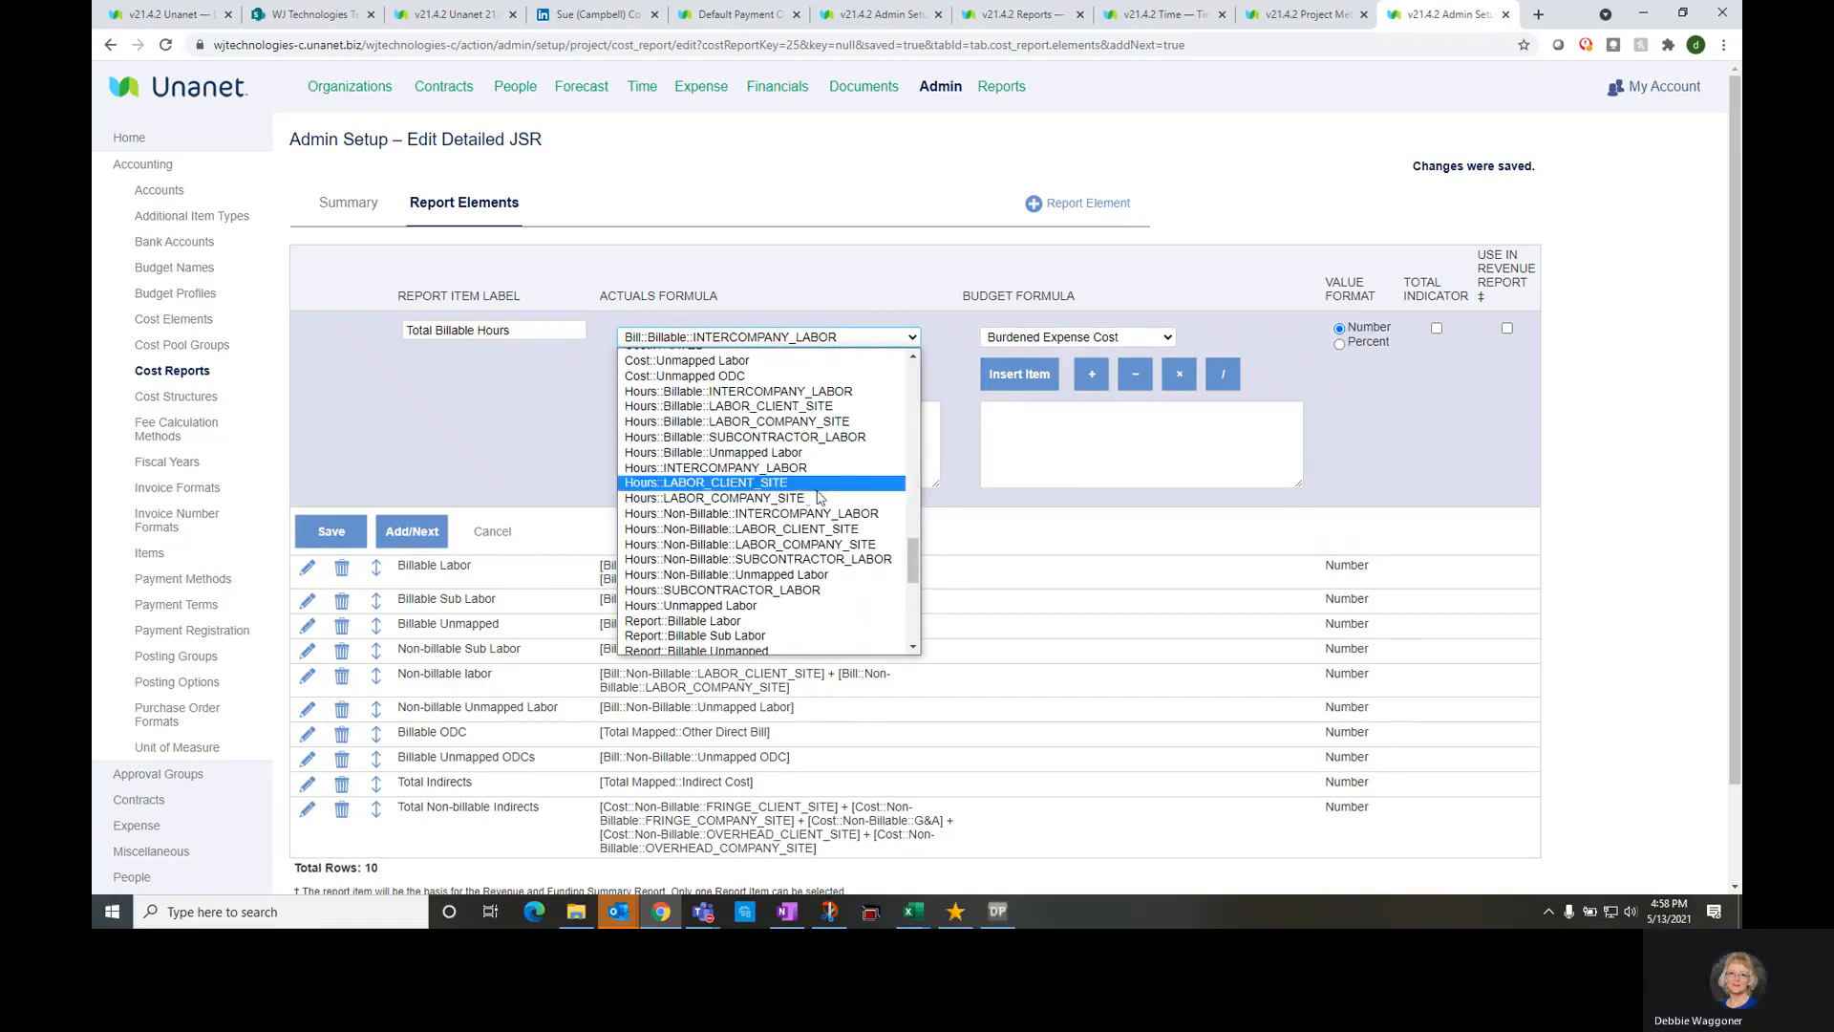
click(771, 413)
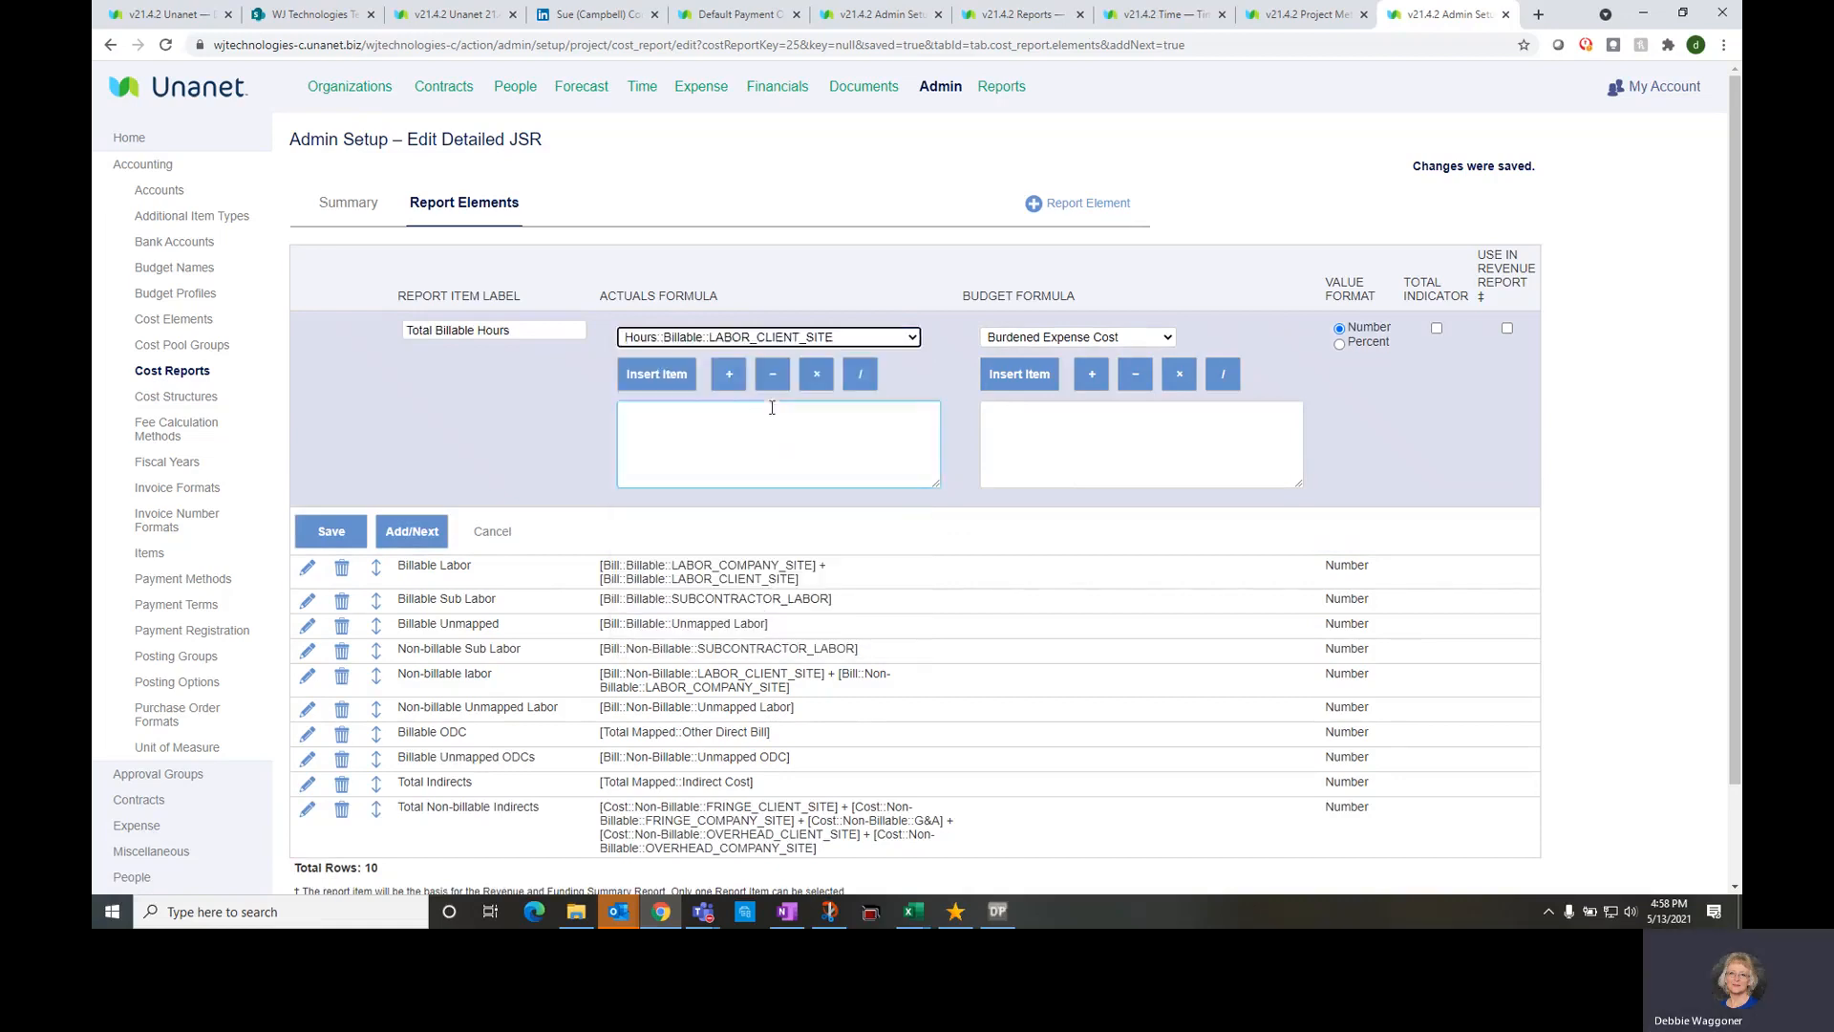
click(668, 376)
Extend the Total Billable Hours actuals formula with + [Hours::Billable::LABOR_COMPANY_SITE]
click(721, 378)
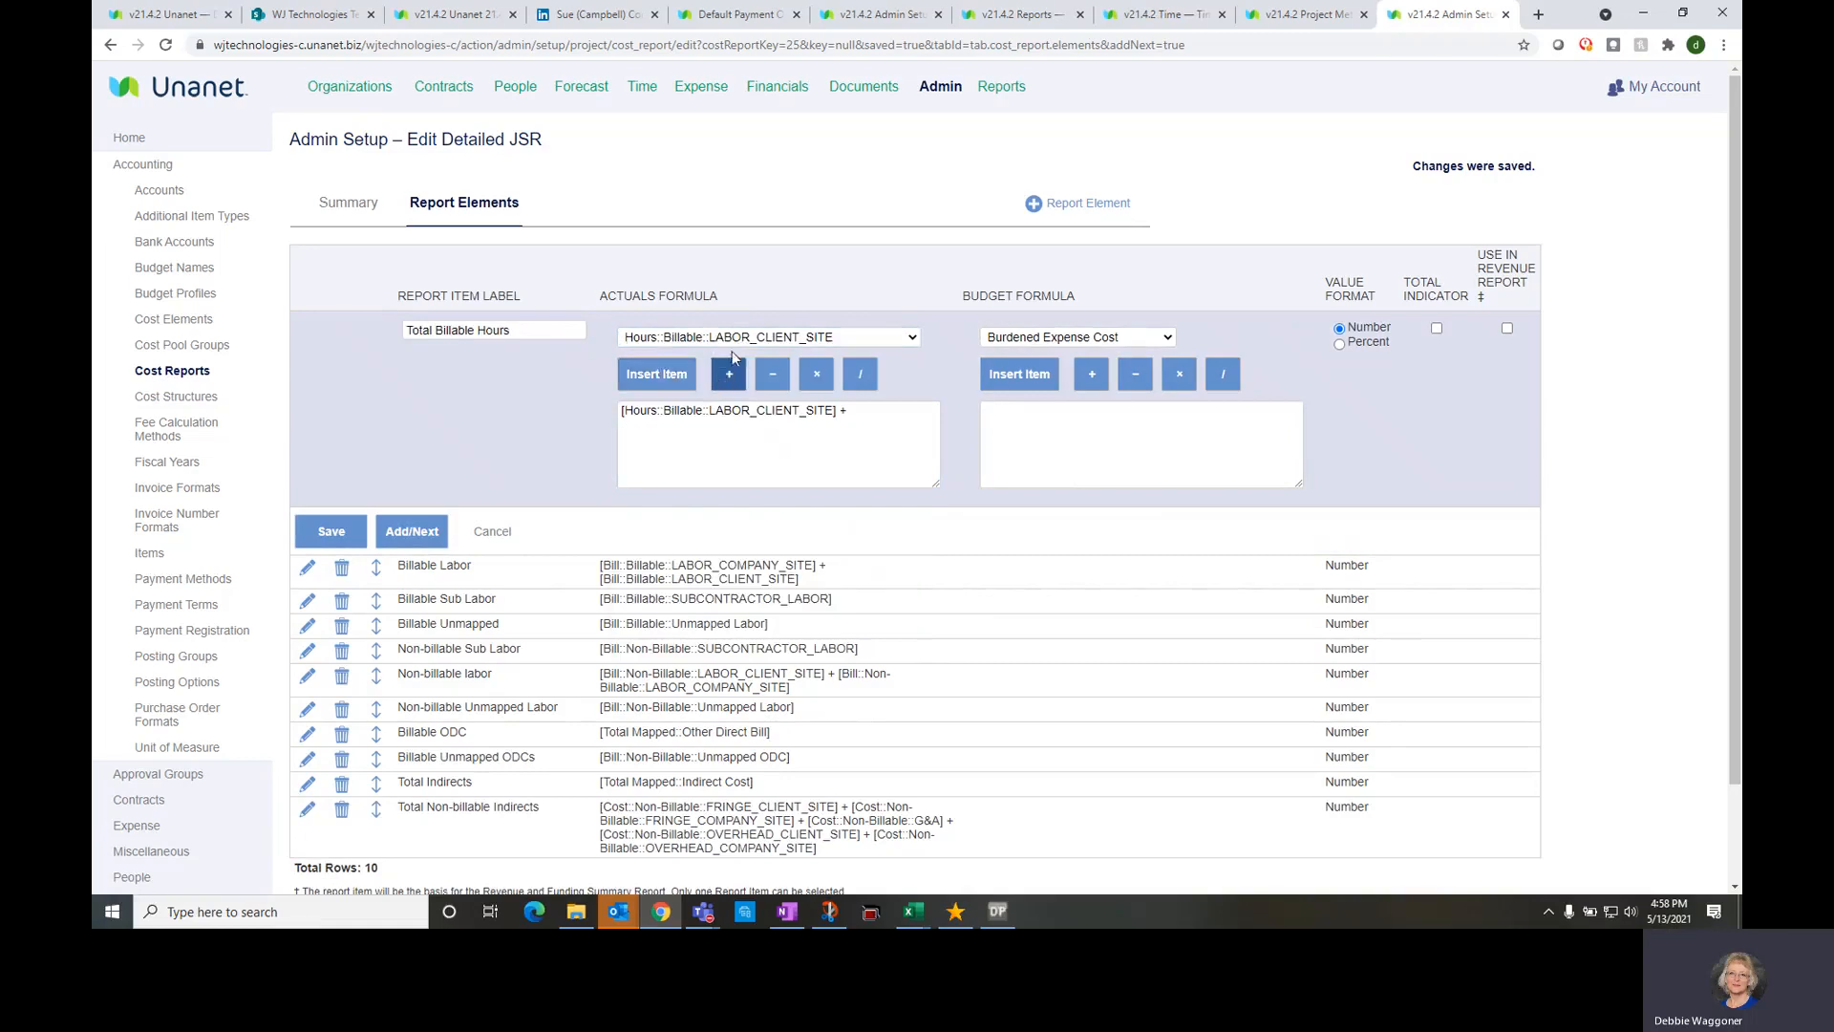
click(735, 339)
scroll(743, 458, down, 2)
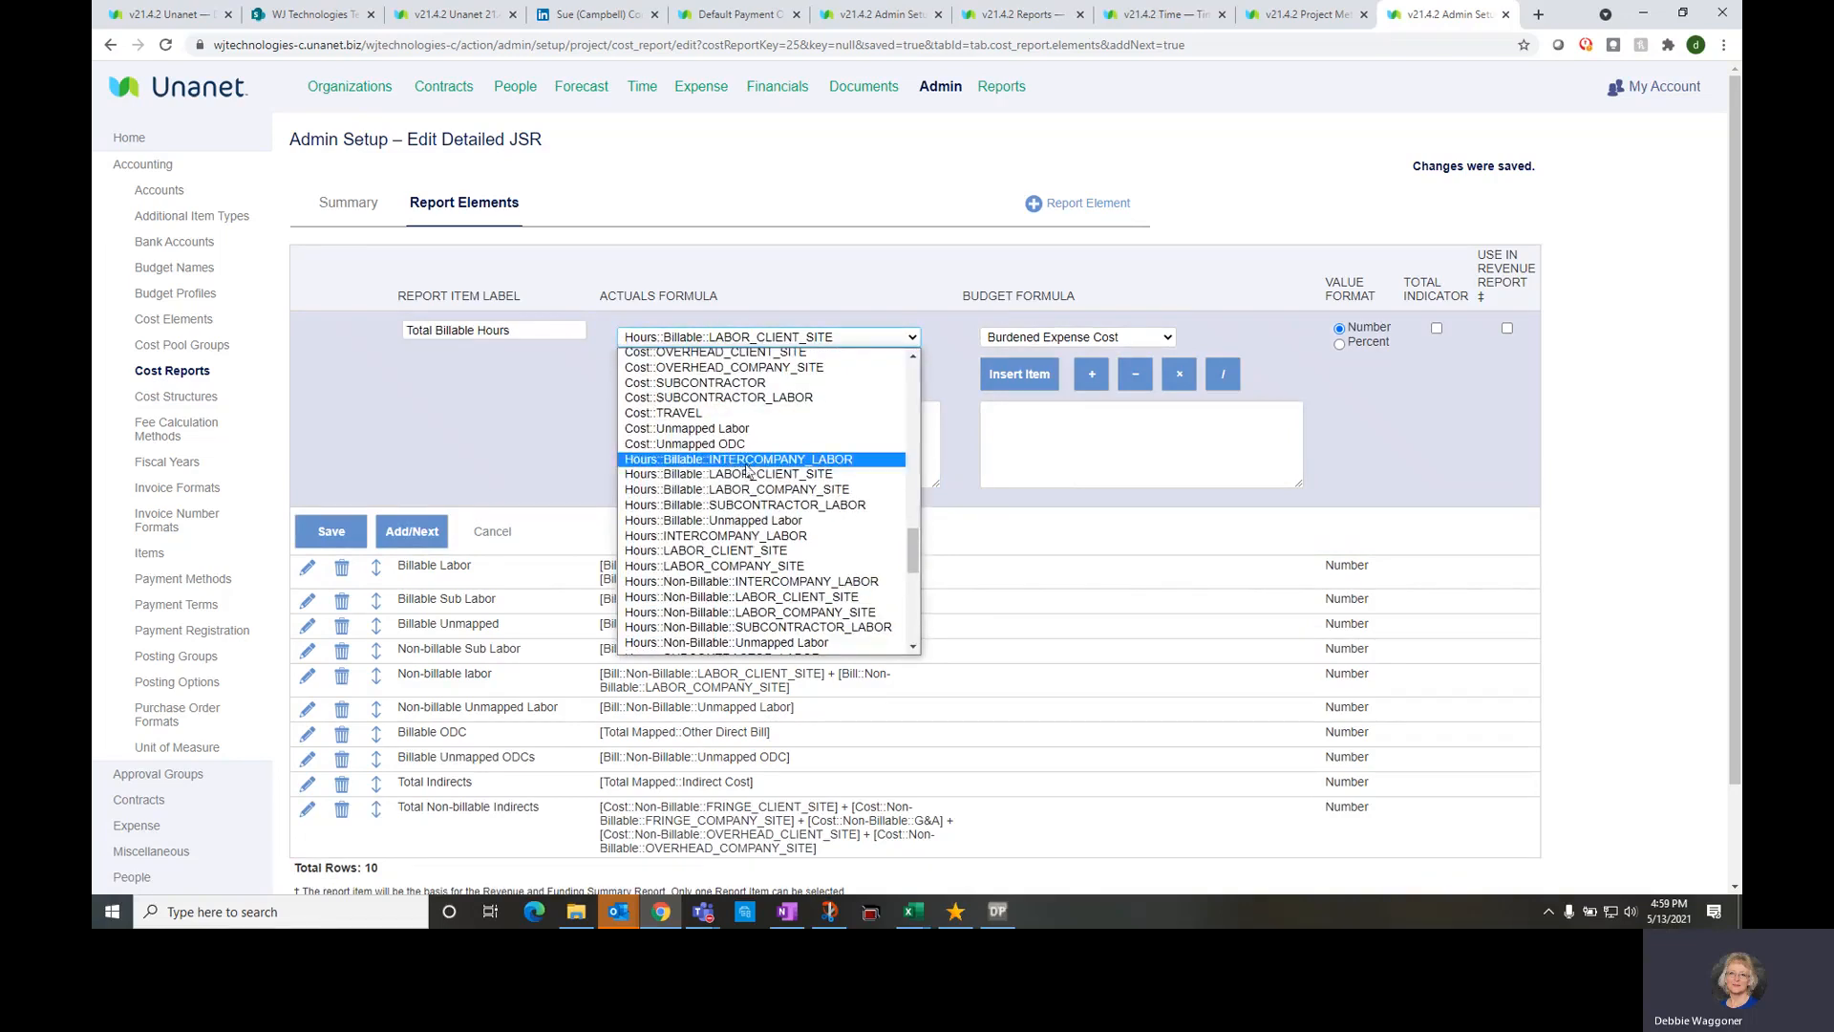
click(740, 489)
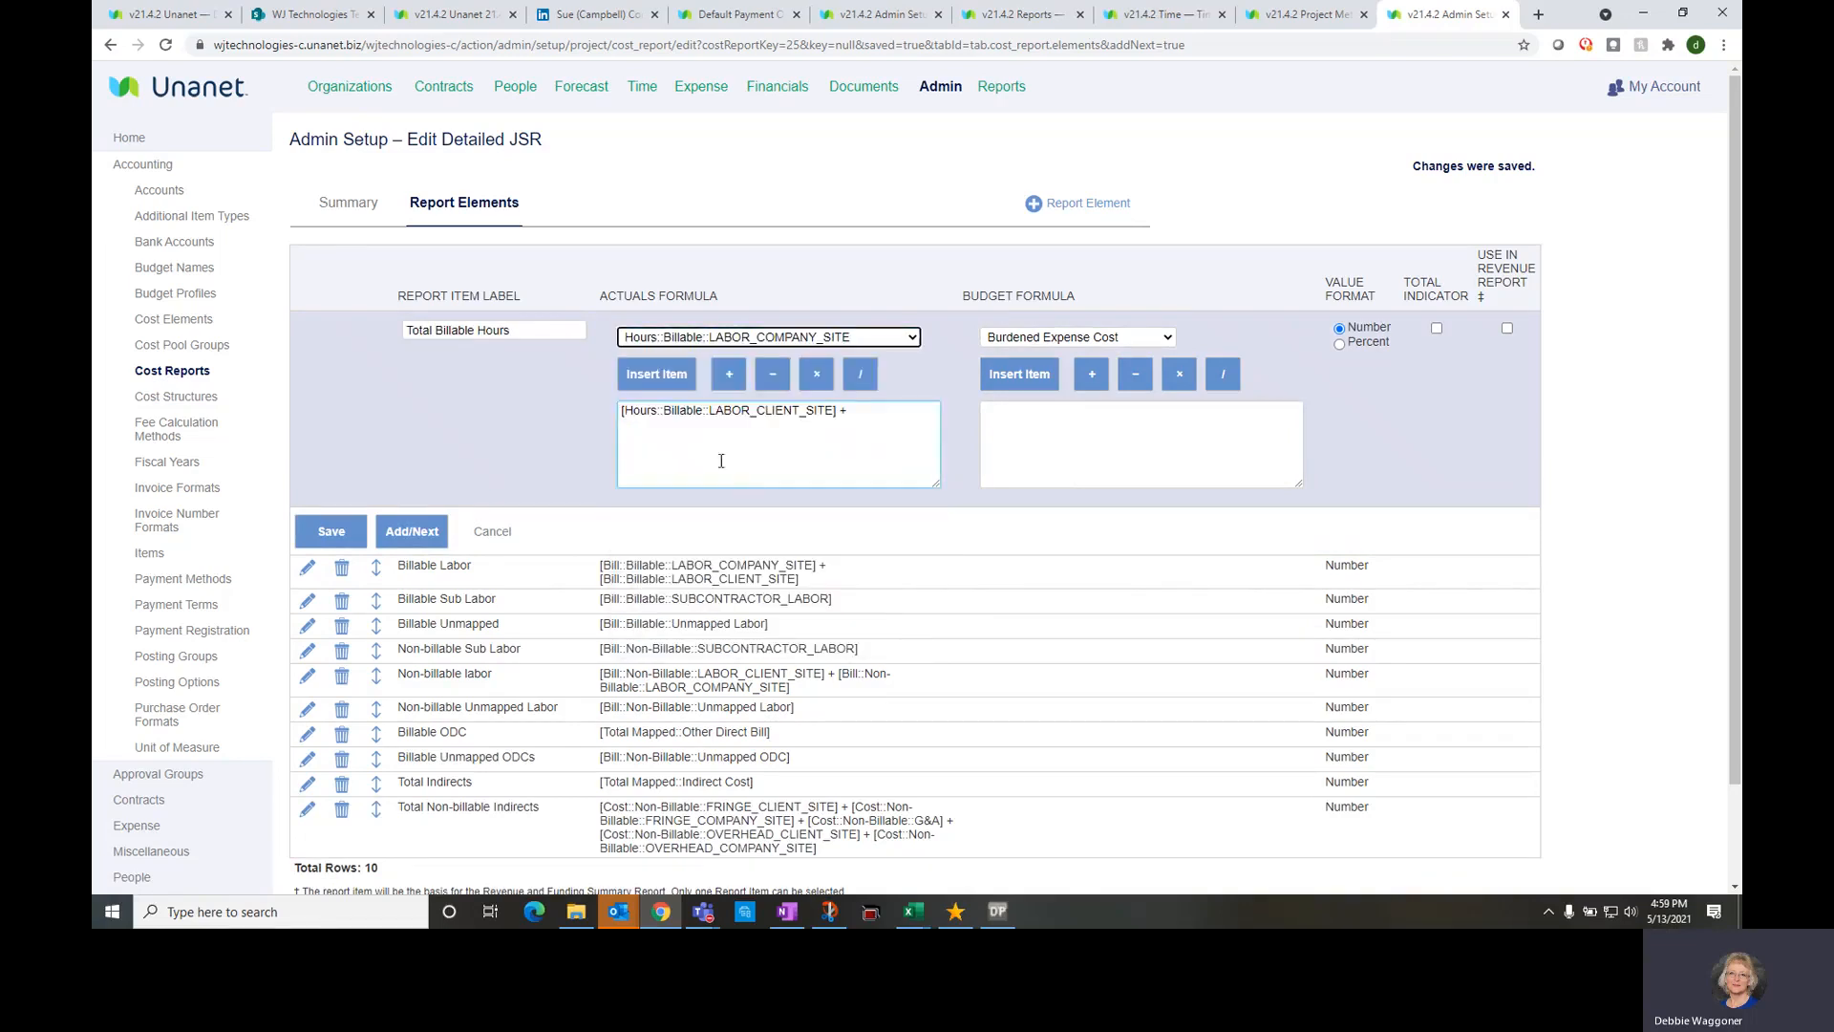
click(677, 380)
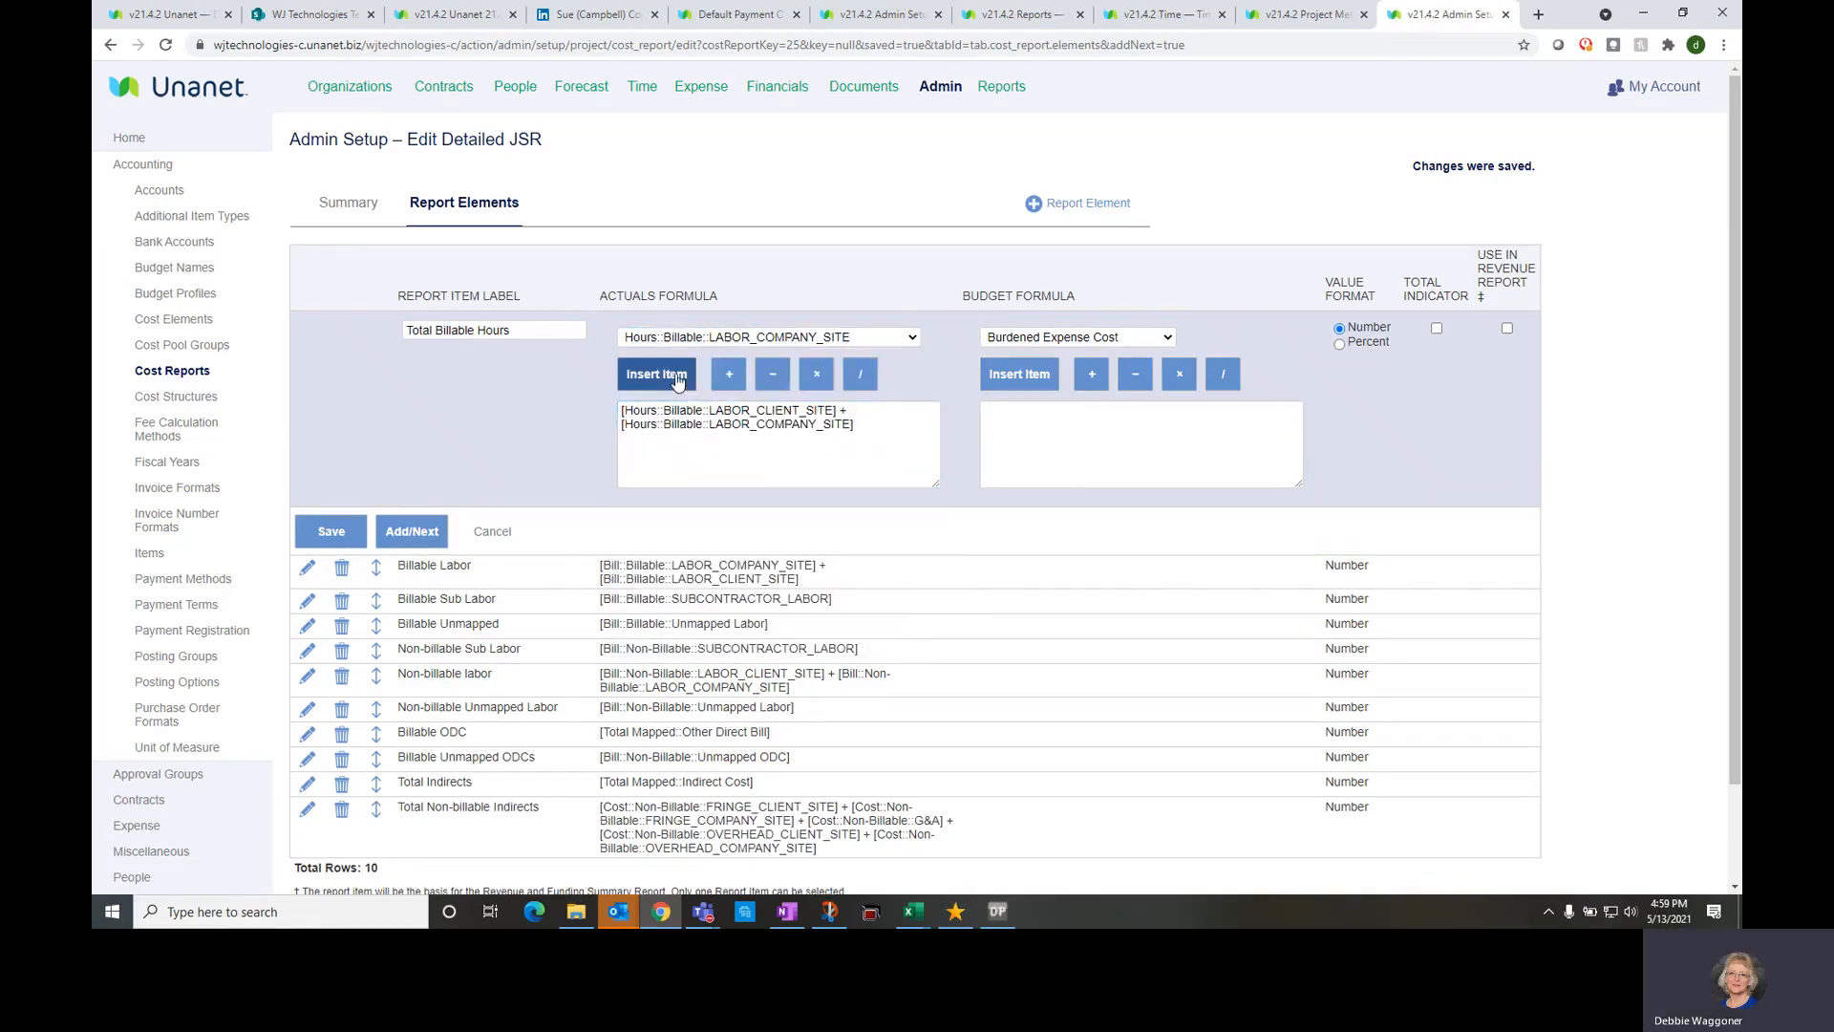
Complete the Total Billable Hours formula with + [Hours::Billable::SUBCONTRACTOR_LABOR] and save the element, continuing with a new one
click(727, 378)
click(742, 336)
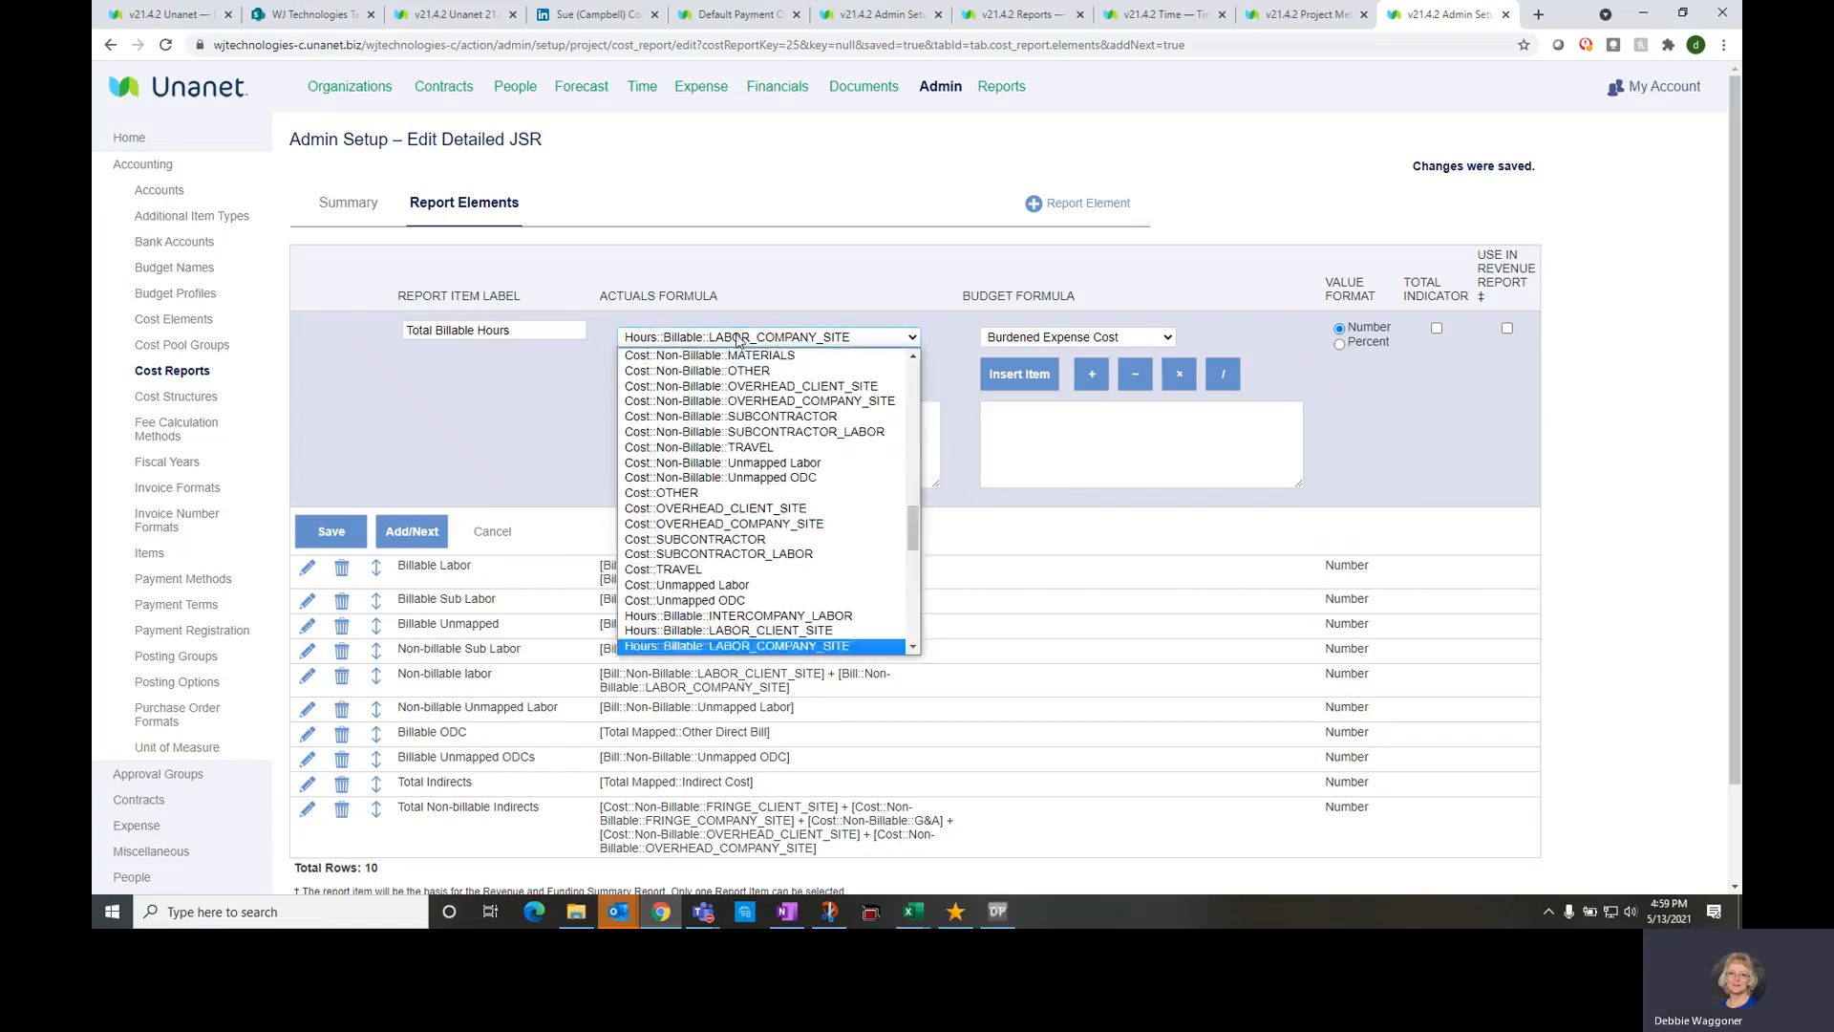
scroll(744, 435, up, 4)
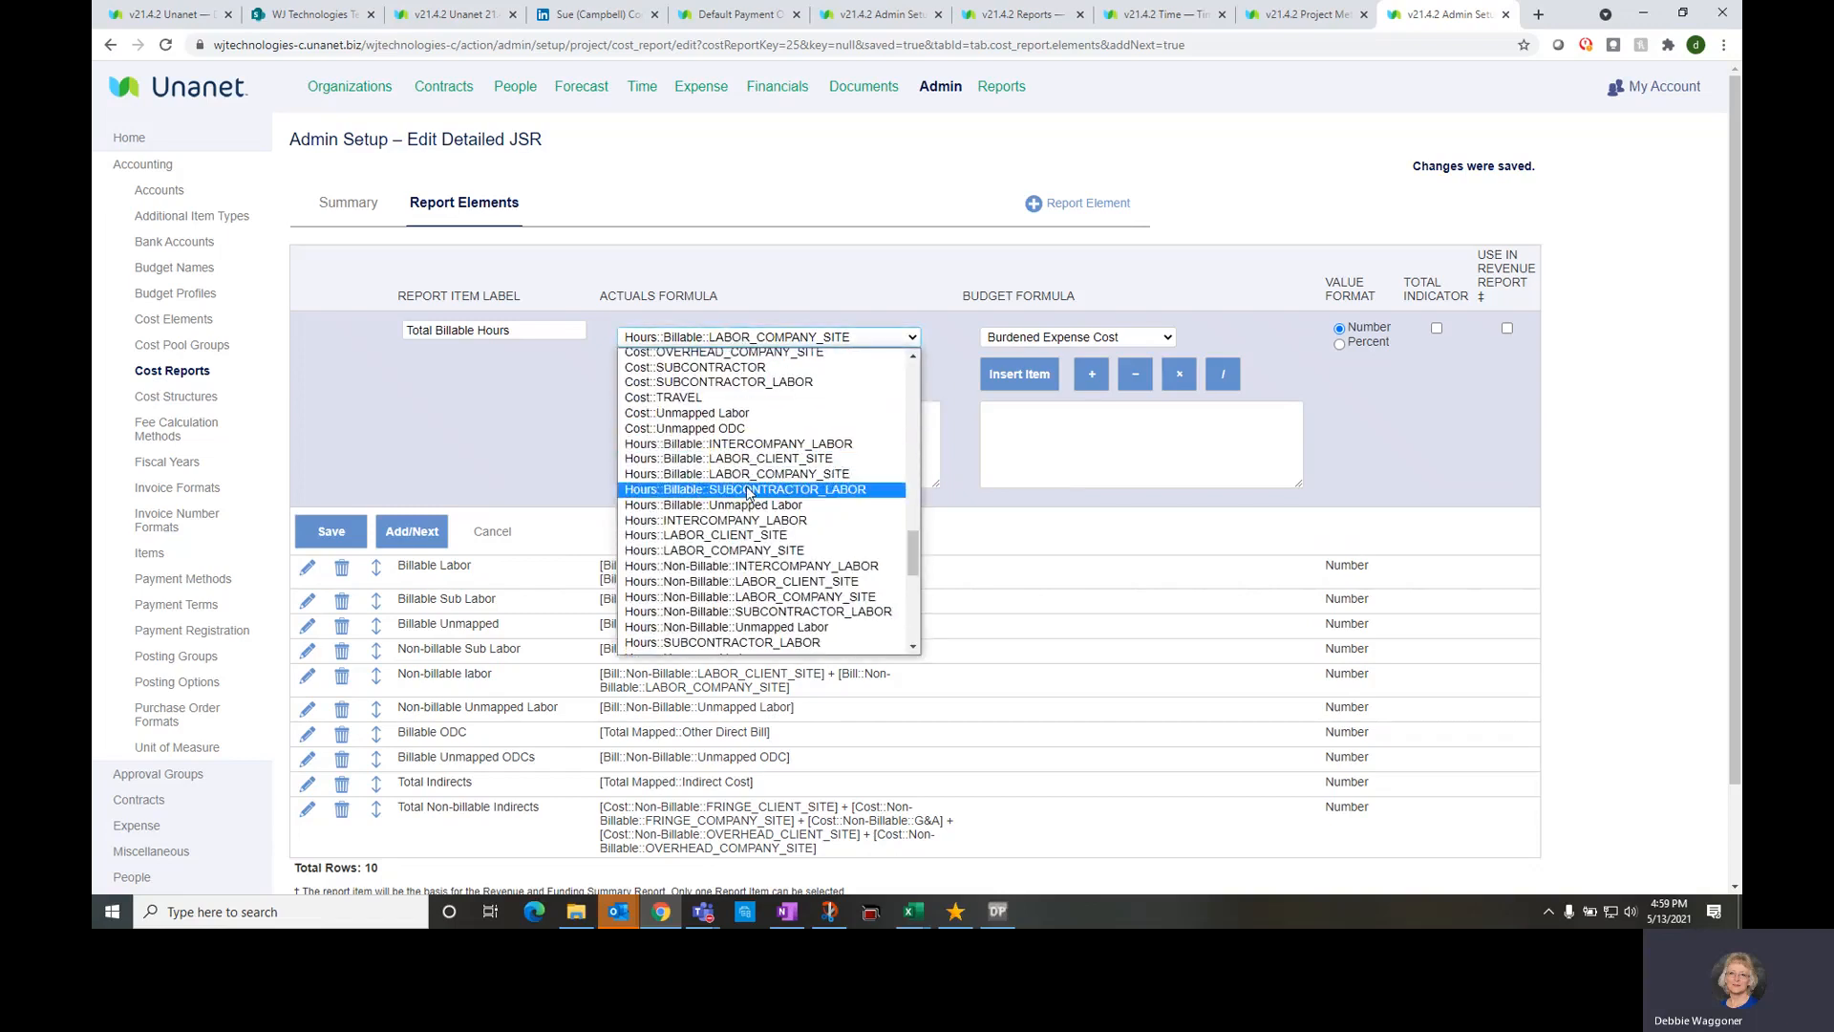
click(748, 490)
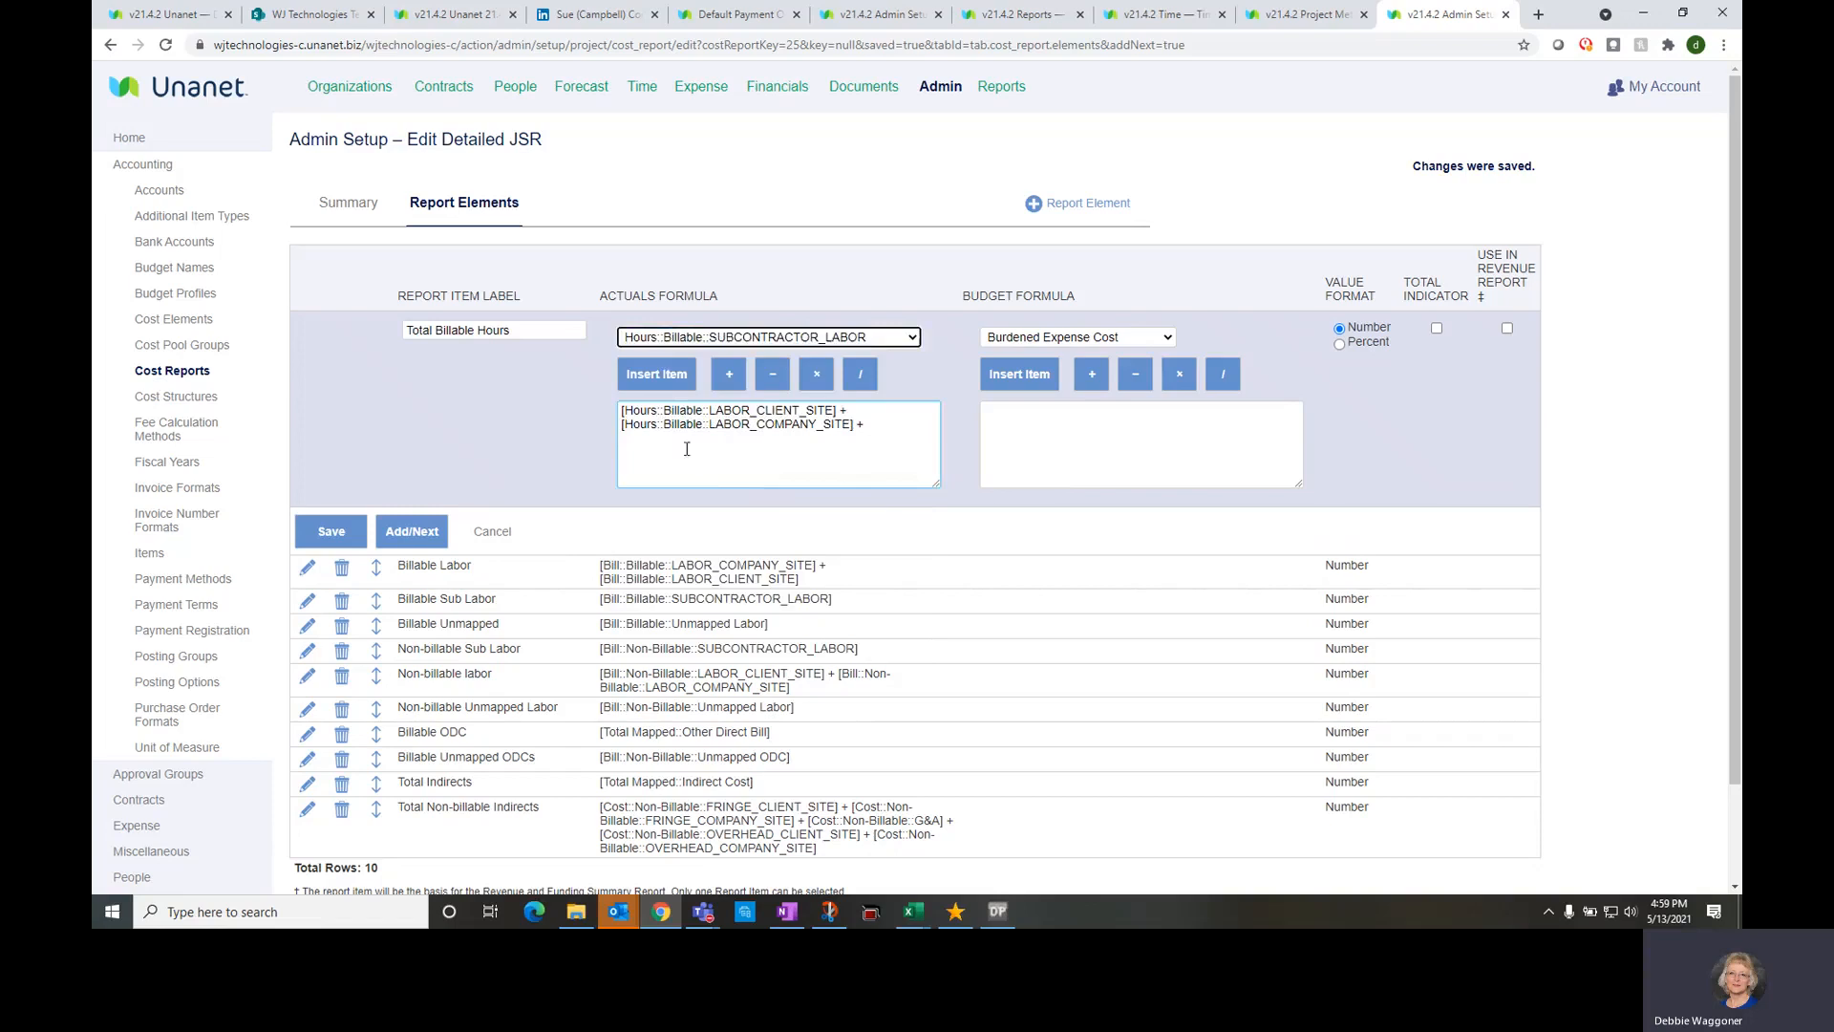
click(659, 375)
click(409, 531)
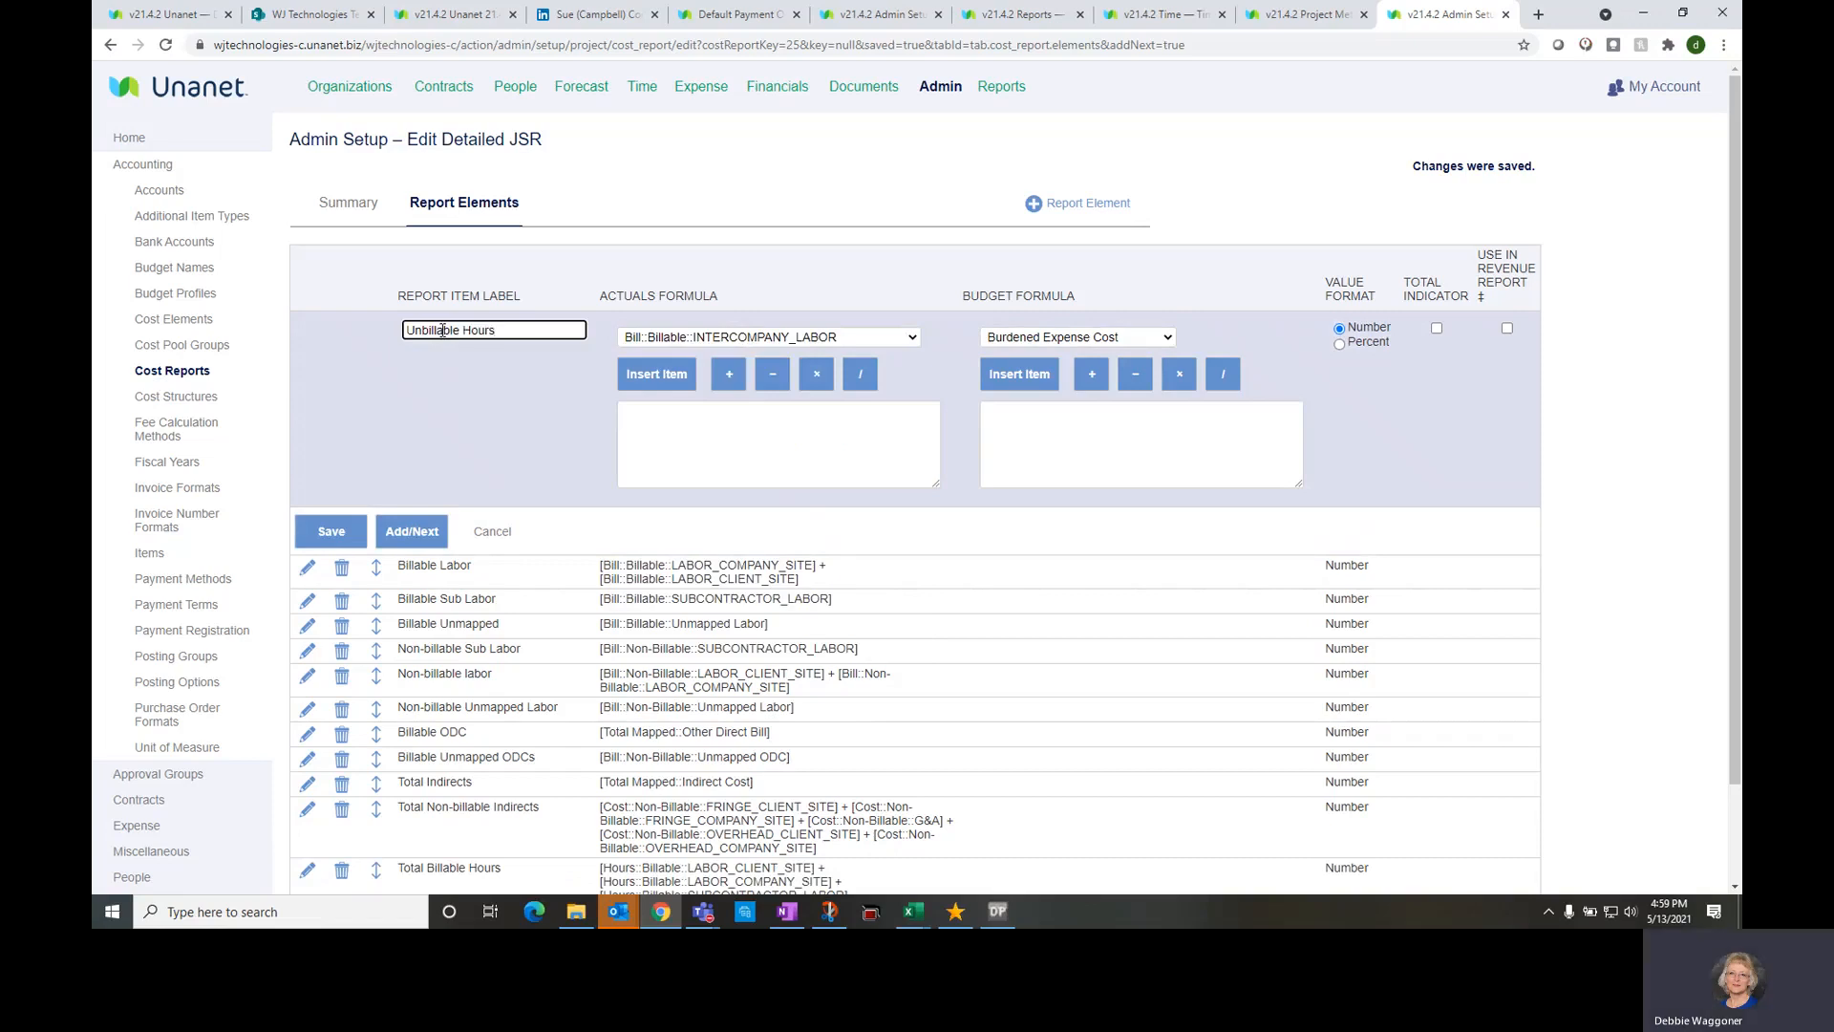
Label the new report element Unbillable Hours and start its actuals formula with [Hours::Non-Billable::LABOR_CLIENT_SITE]
click(718, 337)
scroll(740, 475, down, 8)
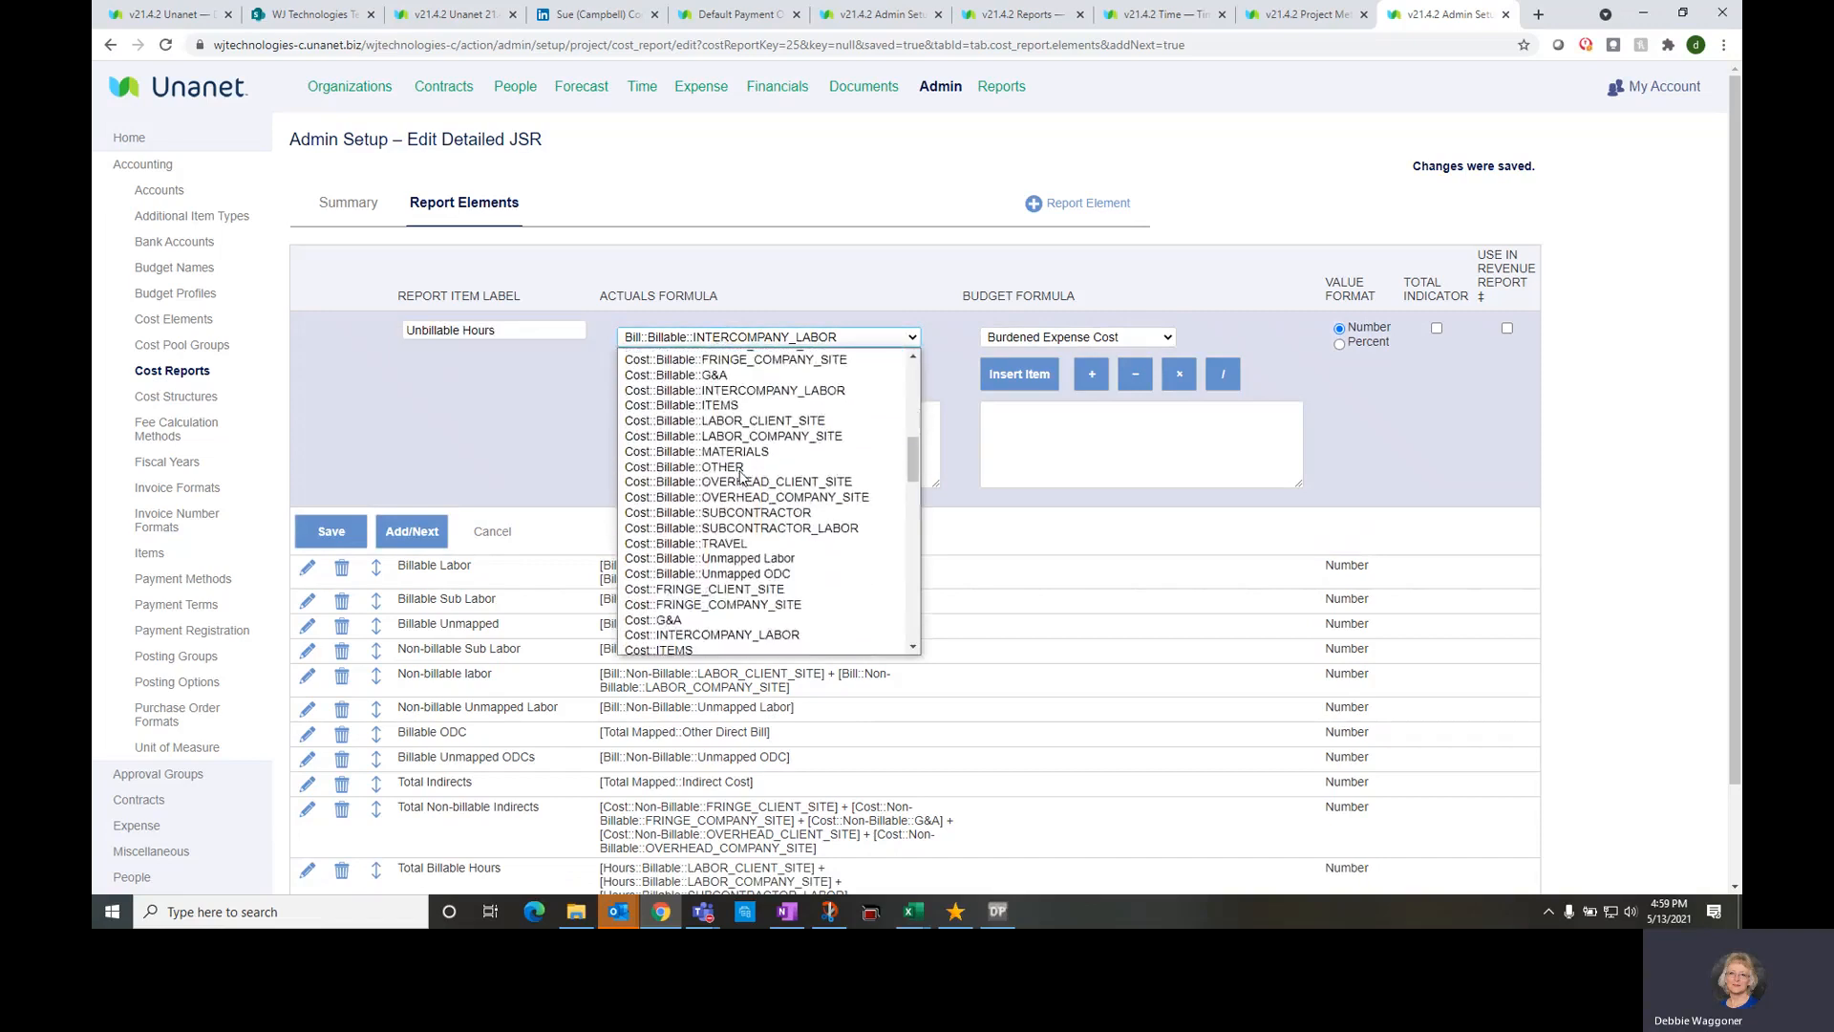
scroll(742, 475, down, 15)
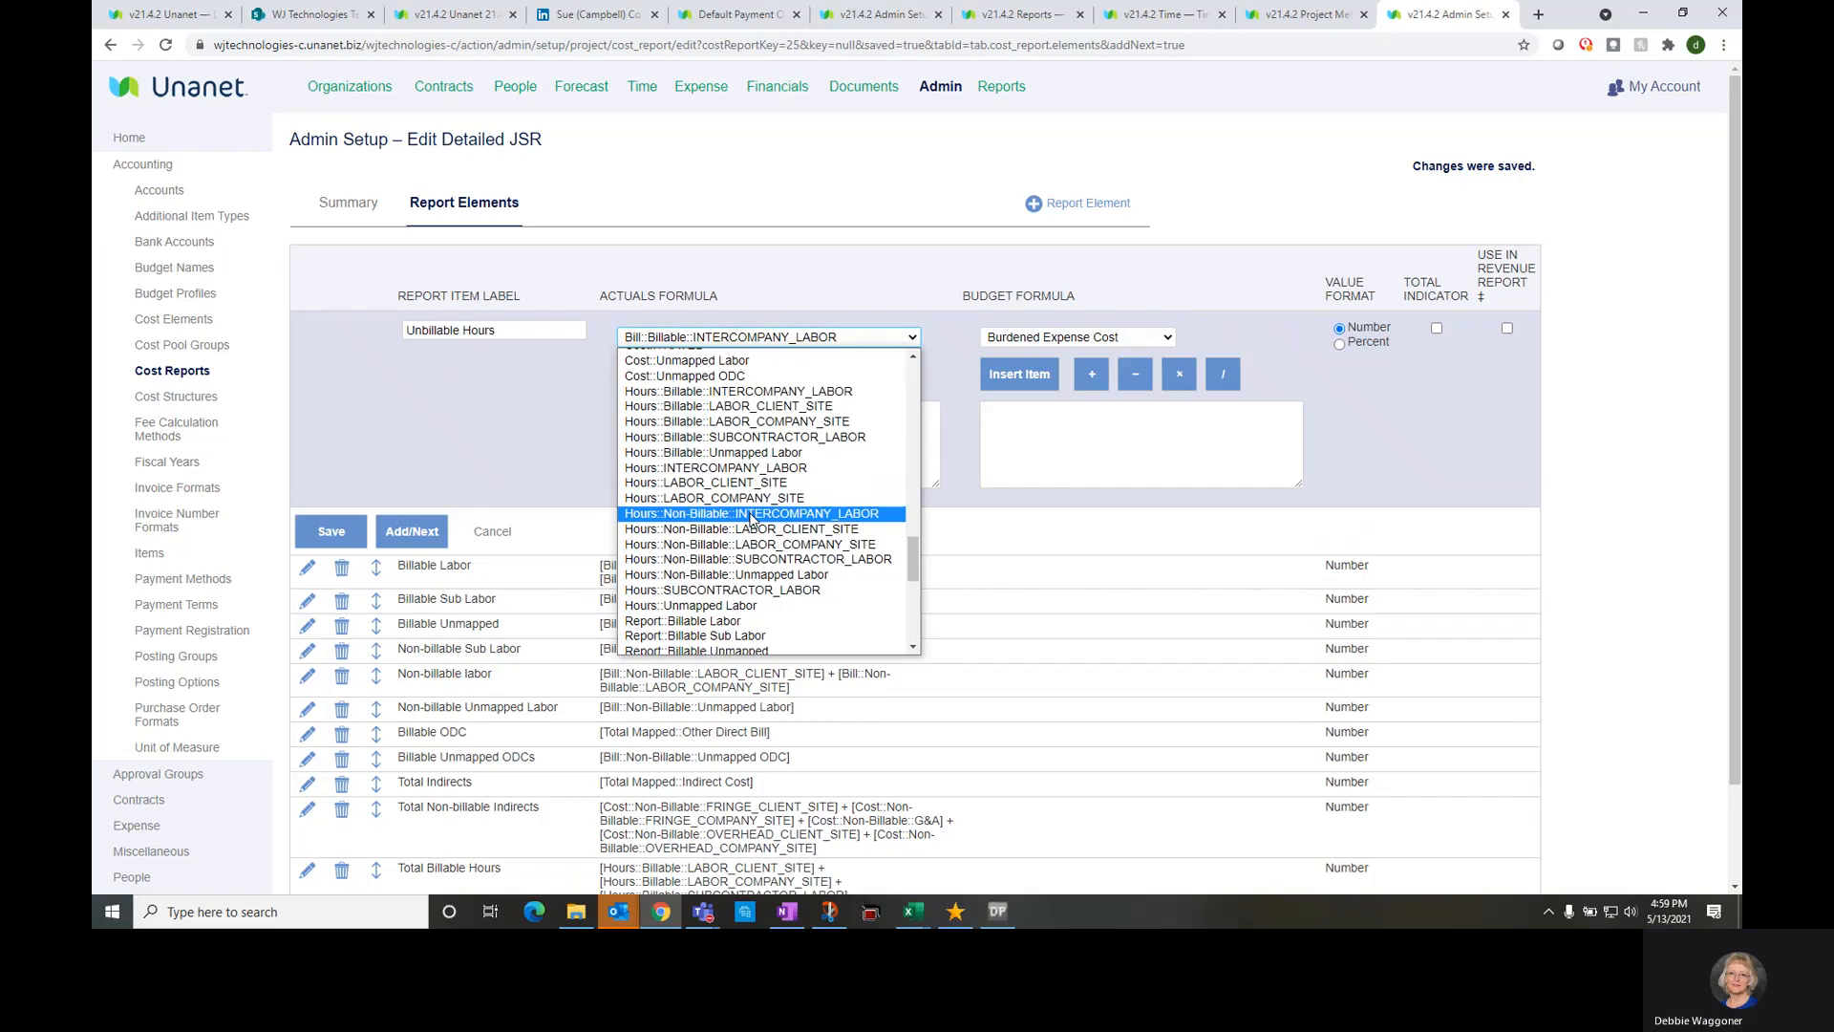
scroll(751, 518, down, 3)
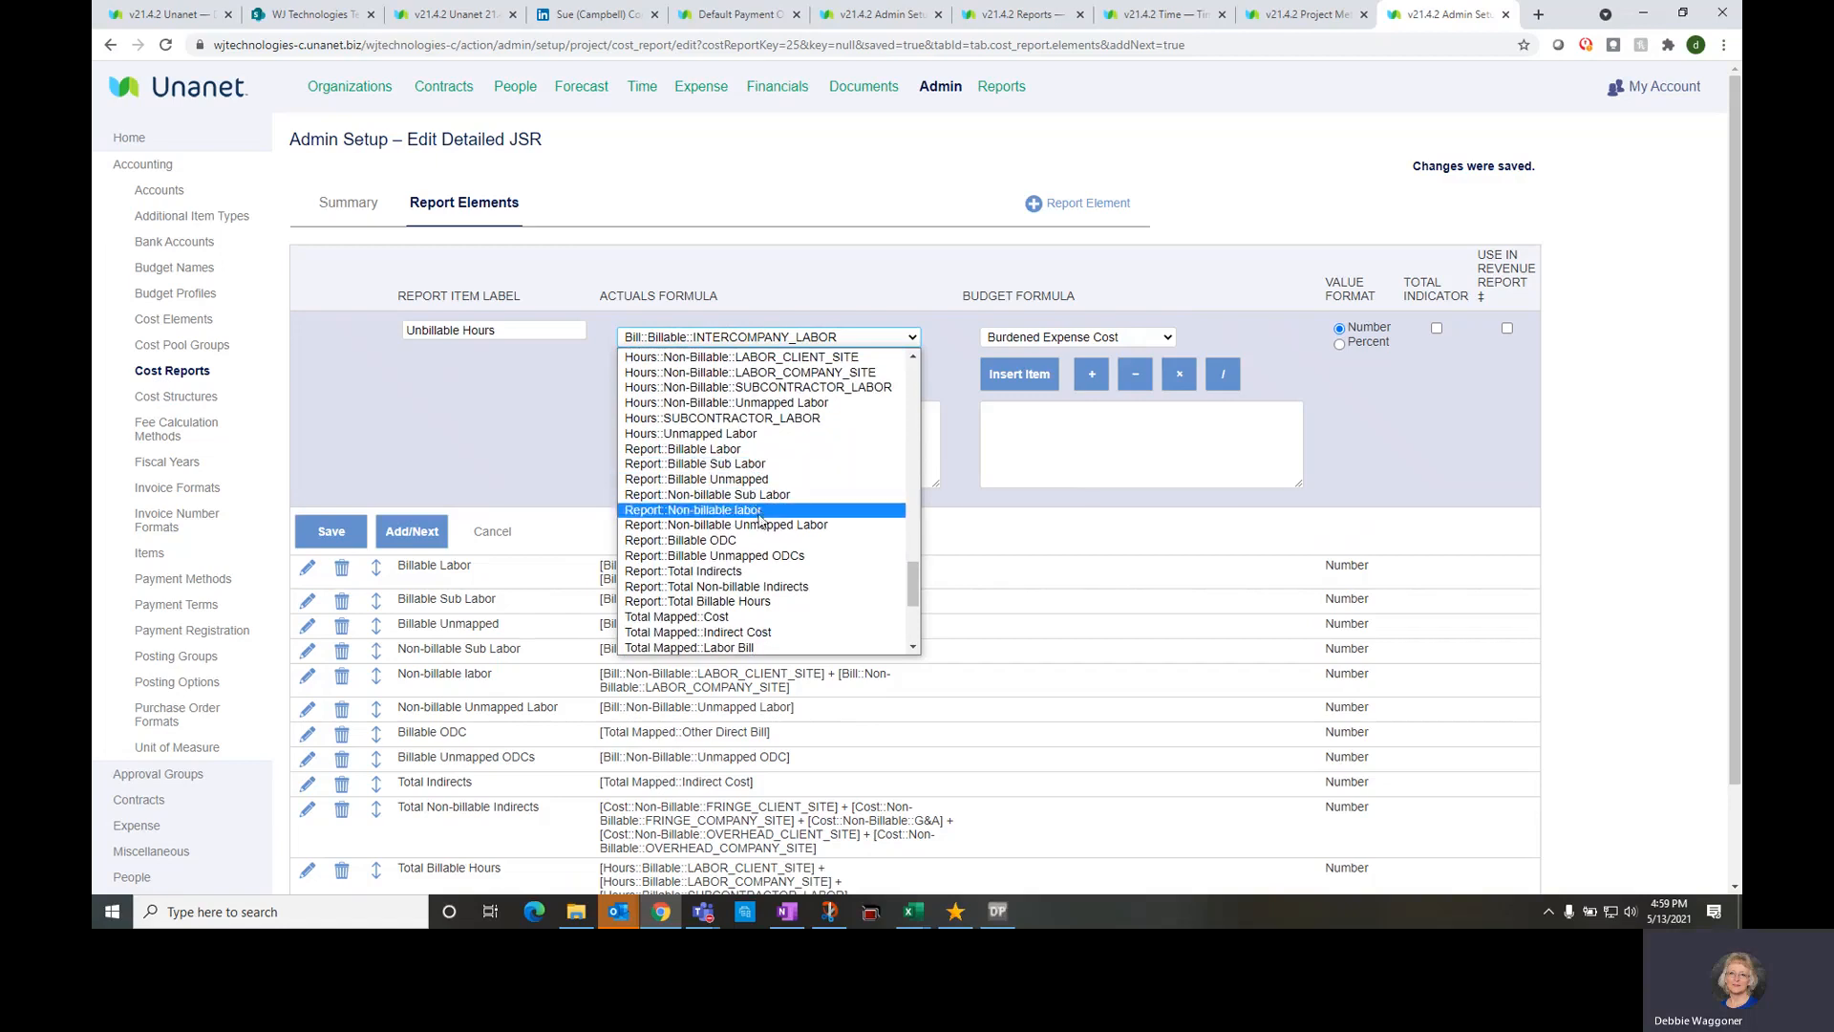
scroll(760, 549, down, 3)
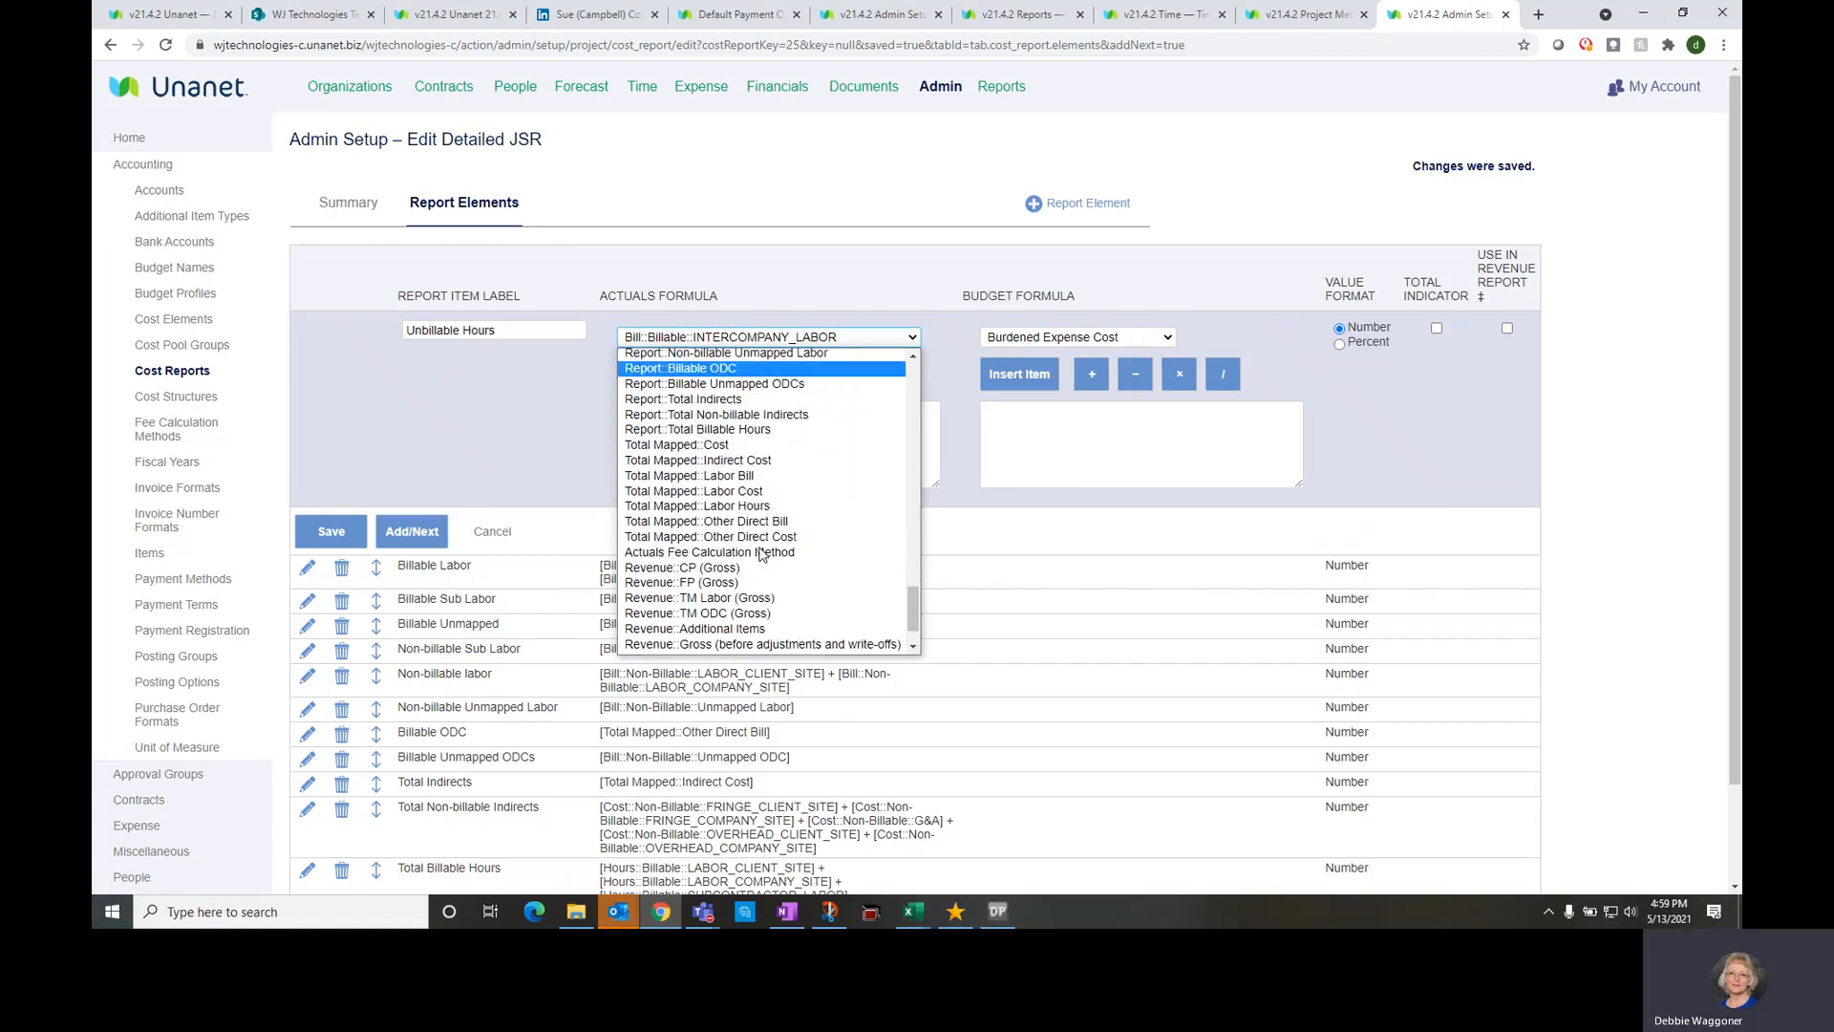
scroll(760, 552, up, 3)
scroll(760, 552, up, 3)
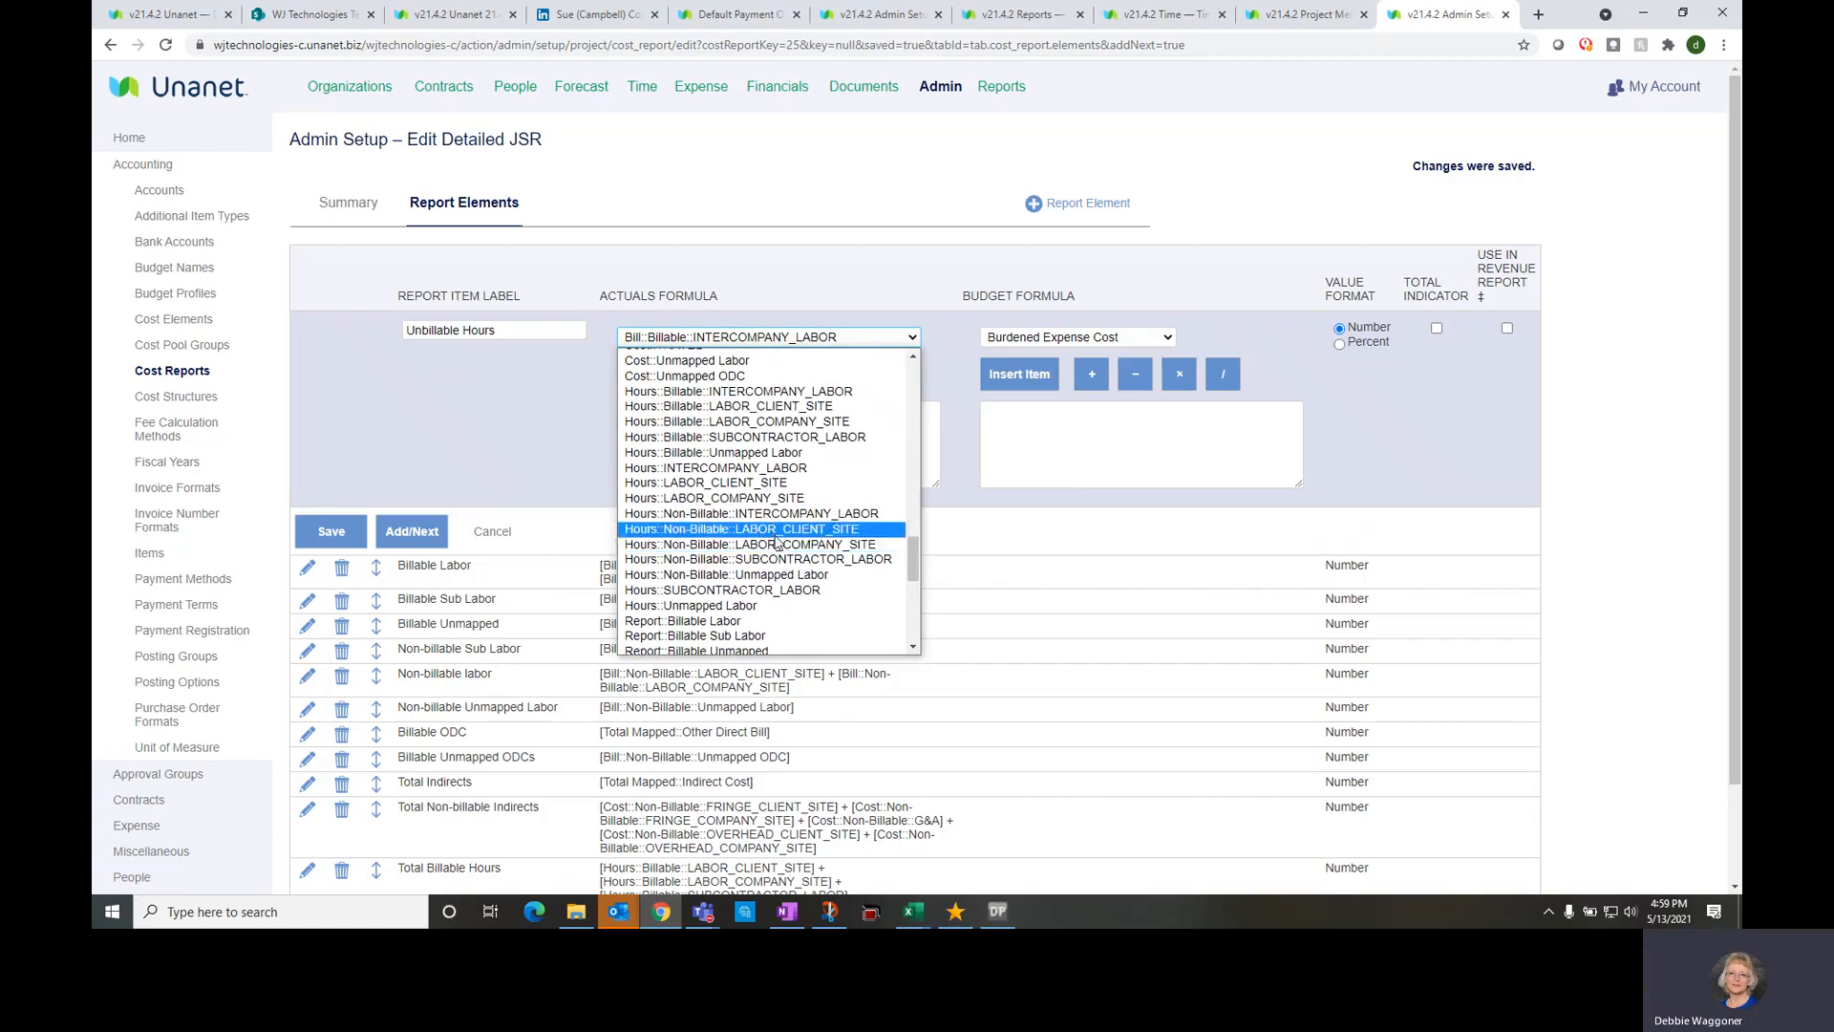
click(762, 530)
click(656, 374)
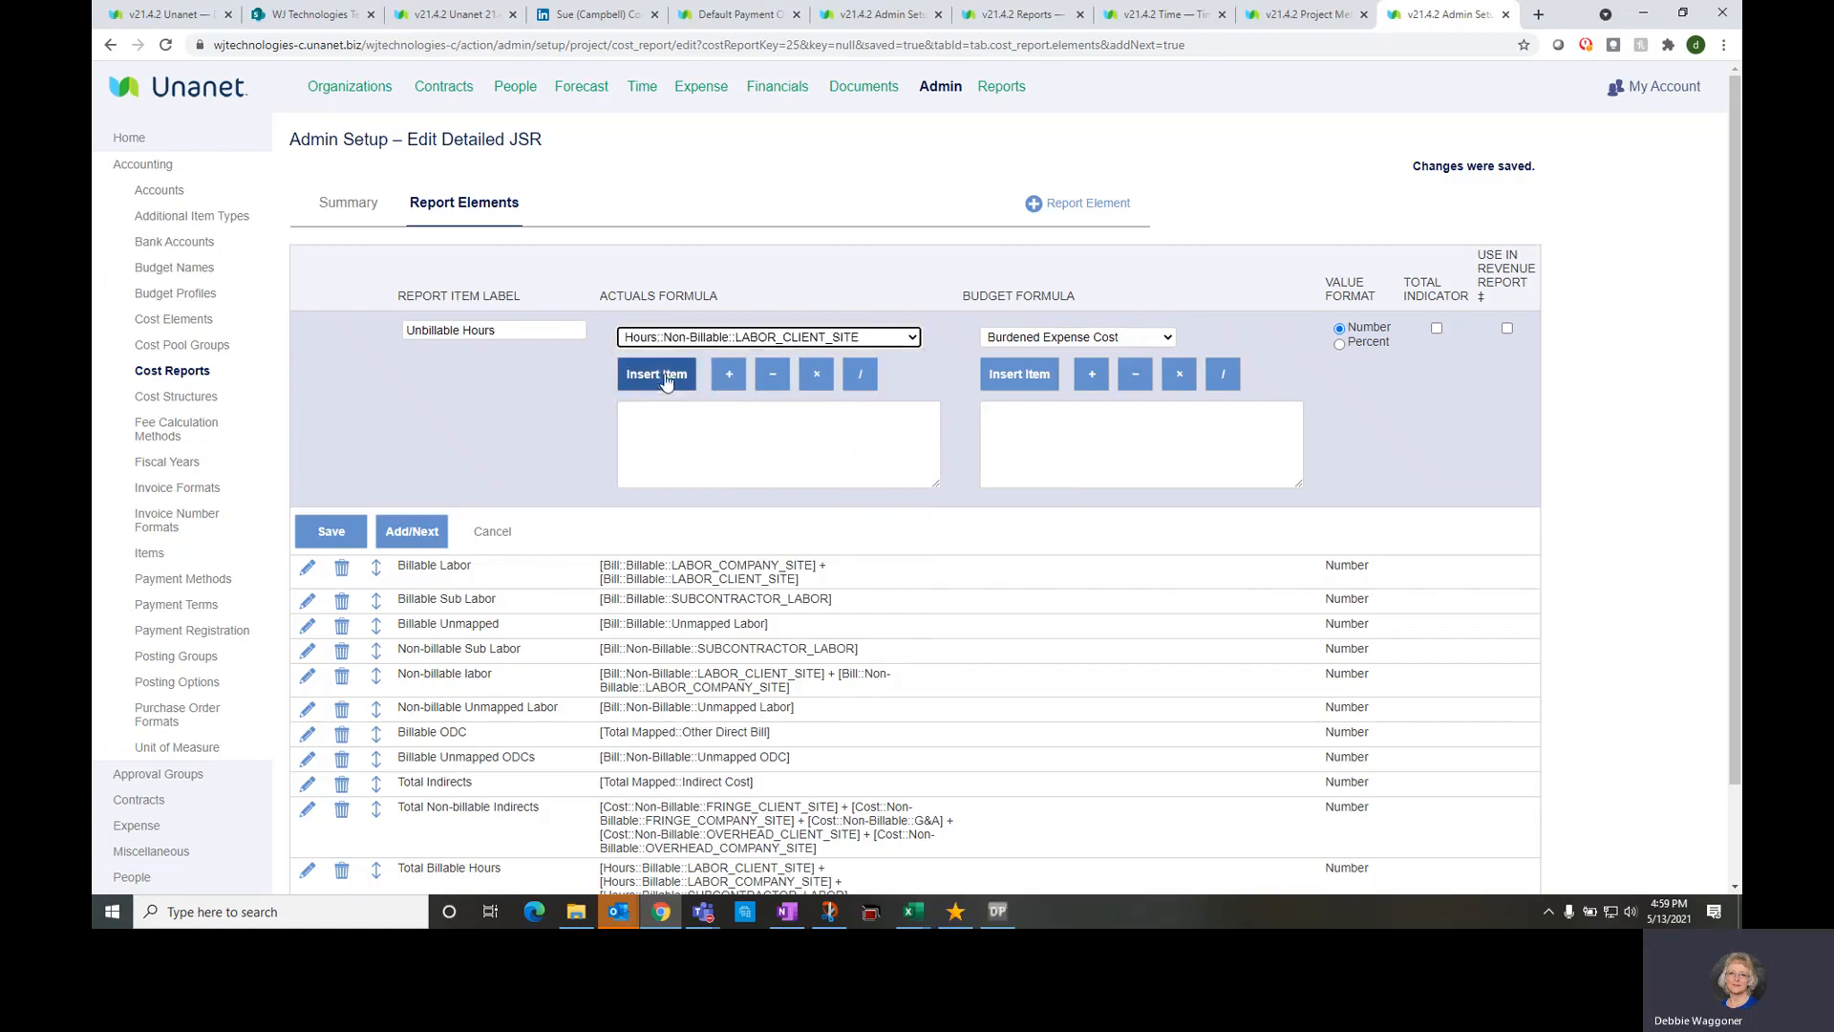
Extend the Unbillable Hours actuals formula with + [Hours::Non-Billable::LABOR_COMPANY_SITE]
click(729, 374)
click(753, 339)
scroll(784, 495, down, 2)
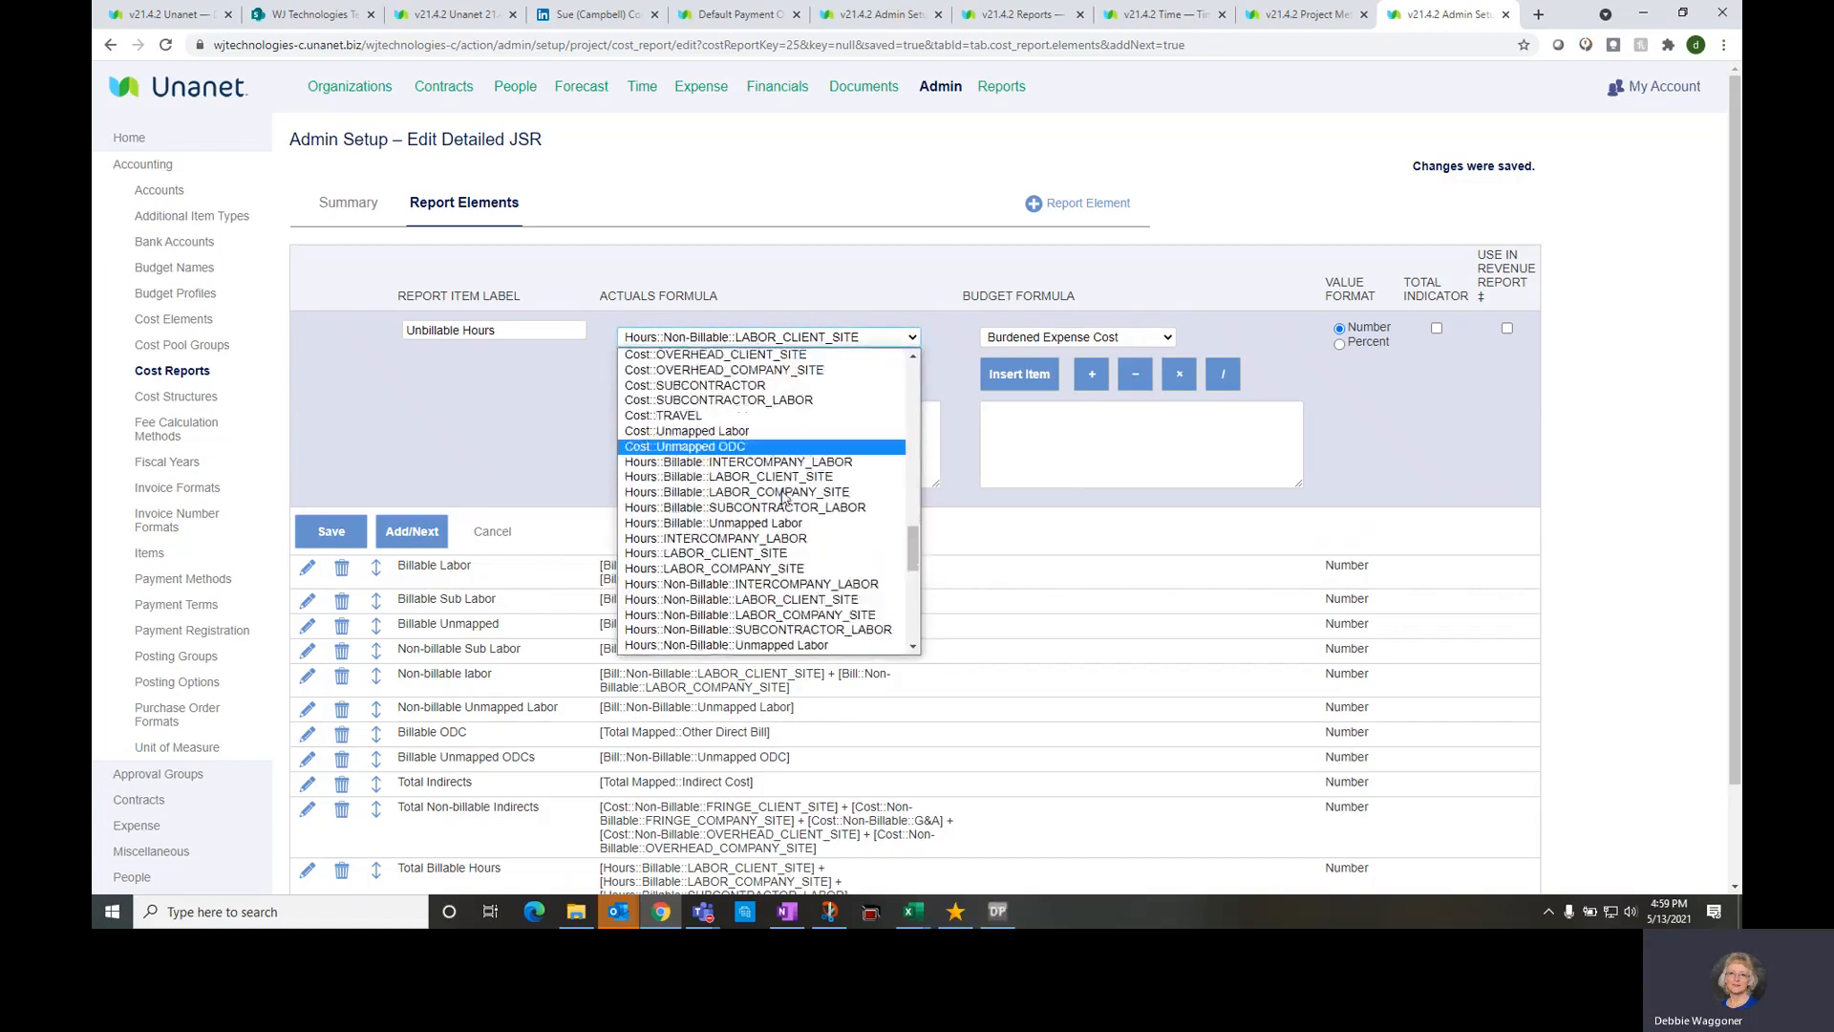
click(783, 489)
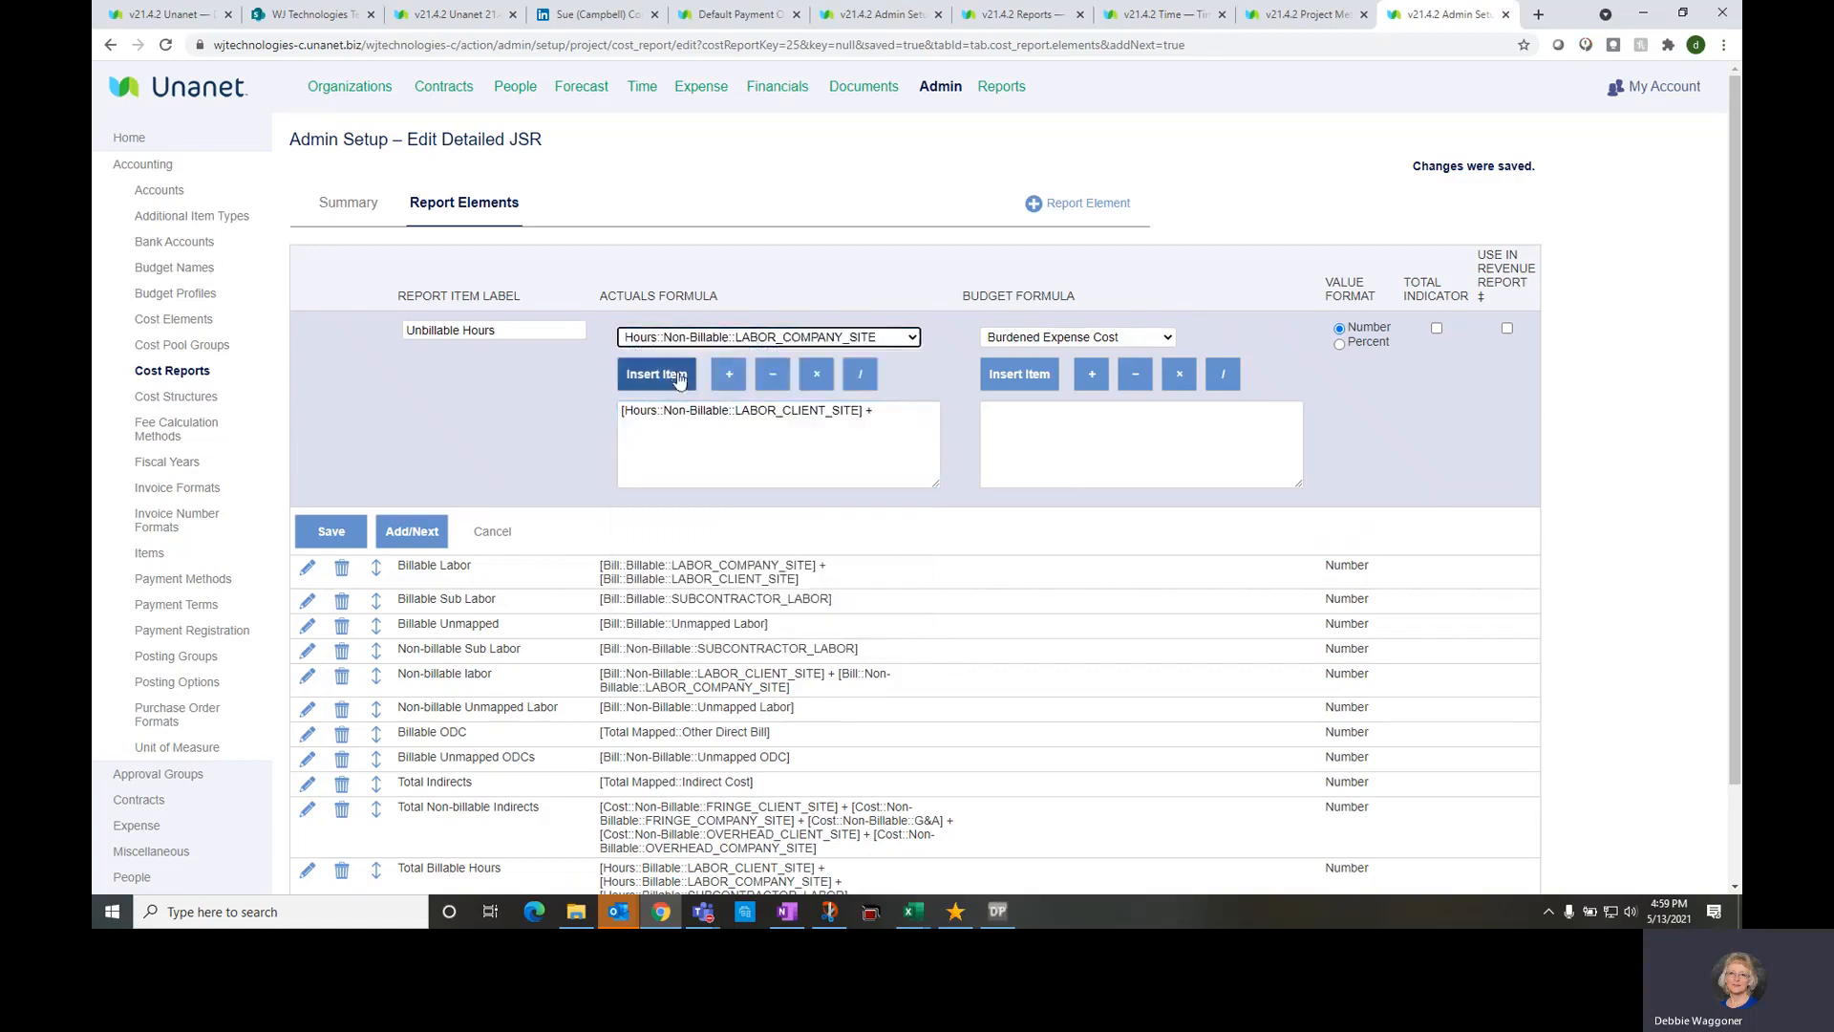
click(657, 374)
Complete the Unbillable Hours formula with + [Hours::Non-Billable::SUBCONTRACTOR_LABOR] and save the element, continuing with a new one
click(729, 373)
click(751, 339)
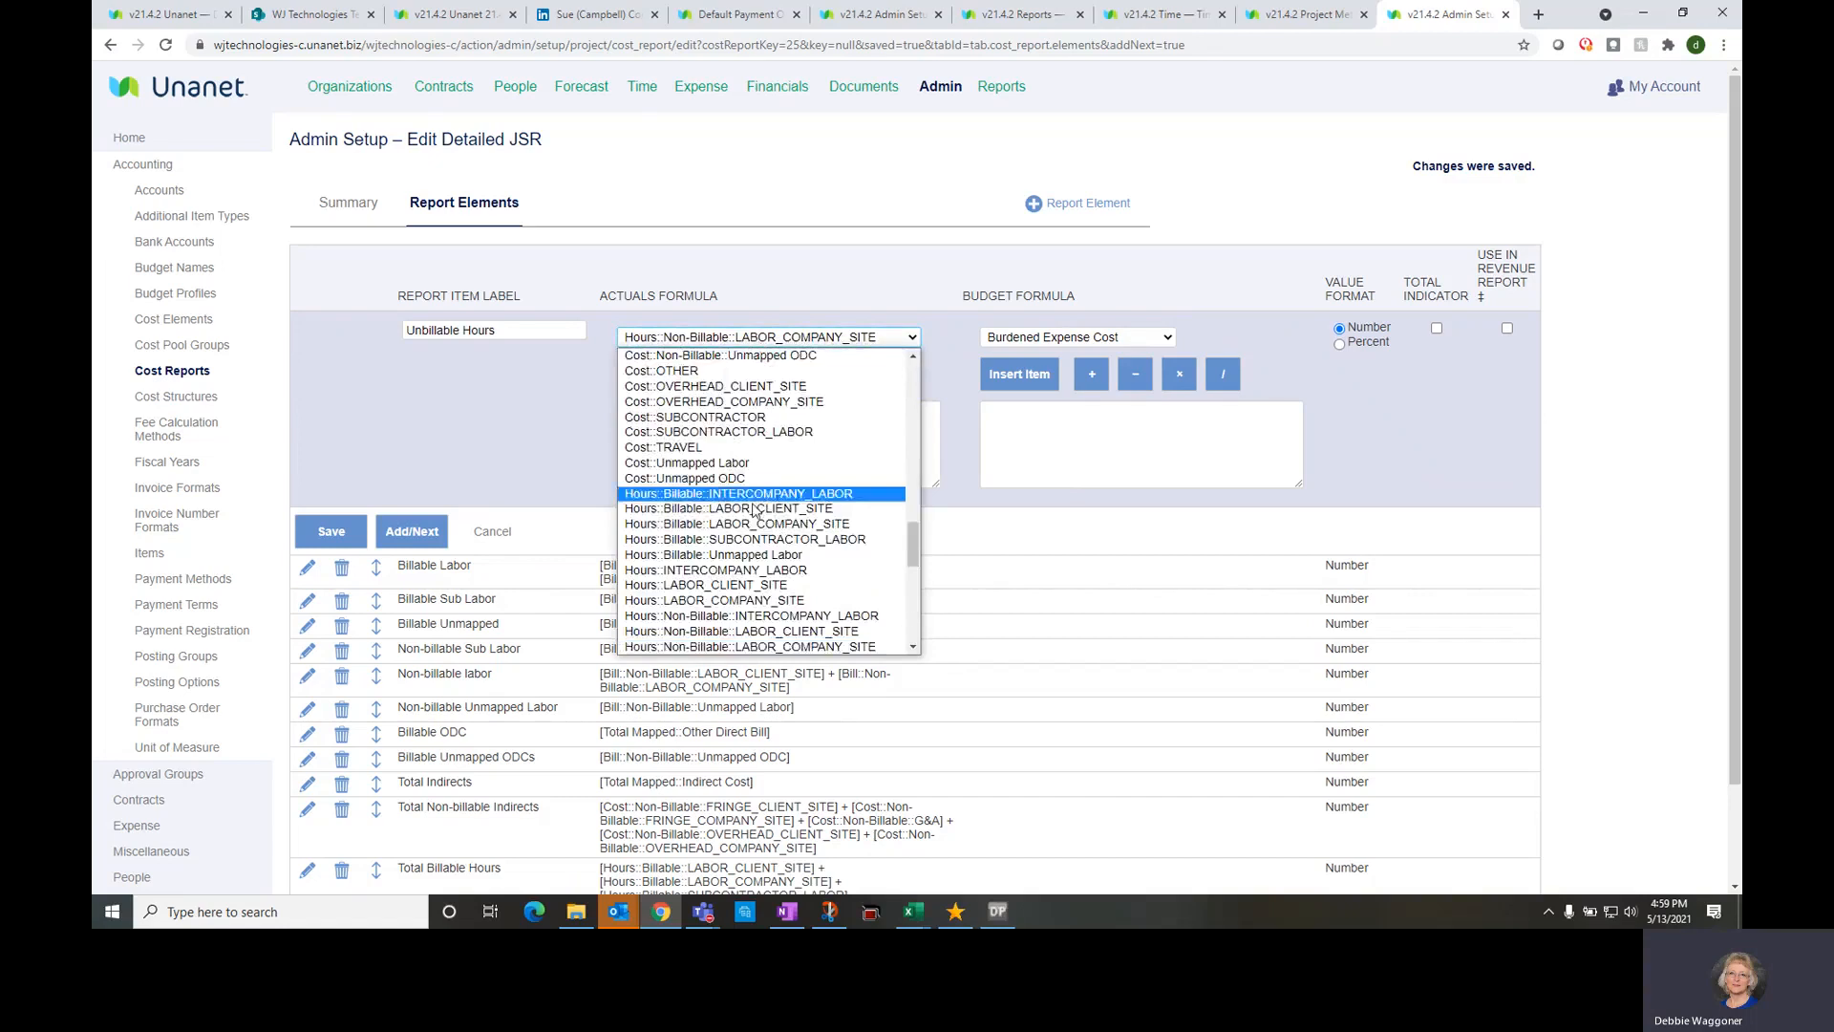
click(754, 489)
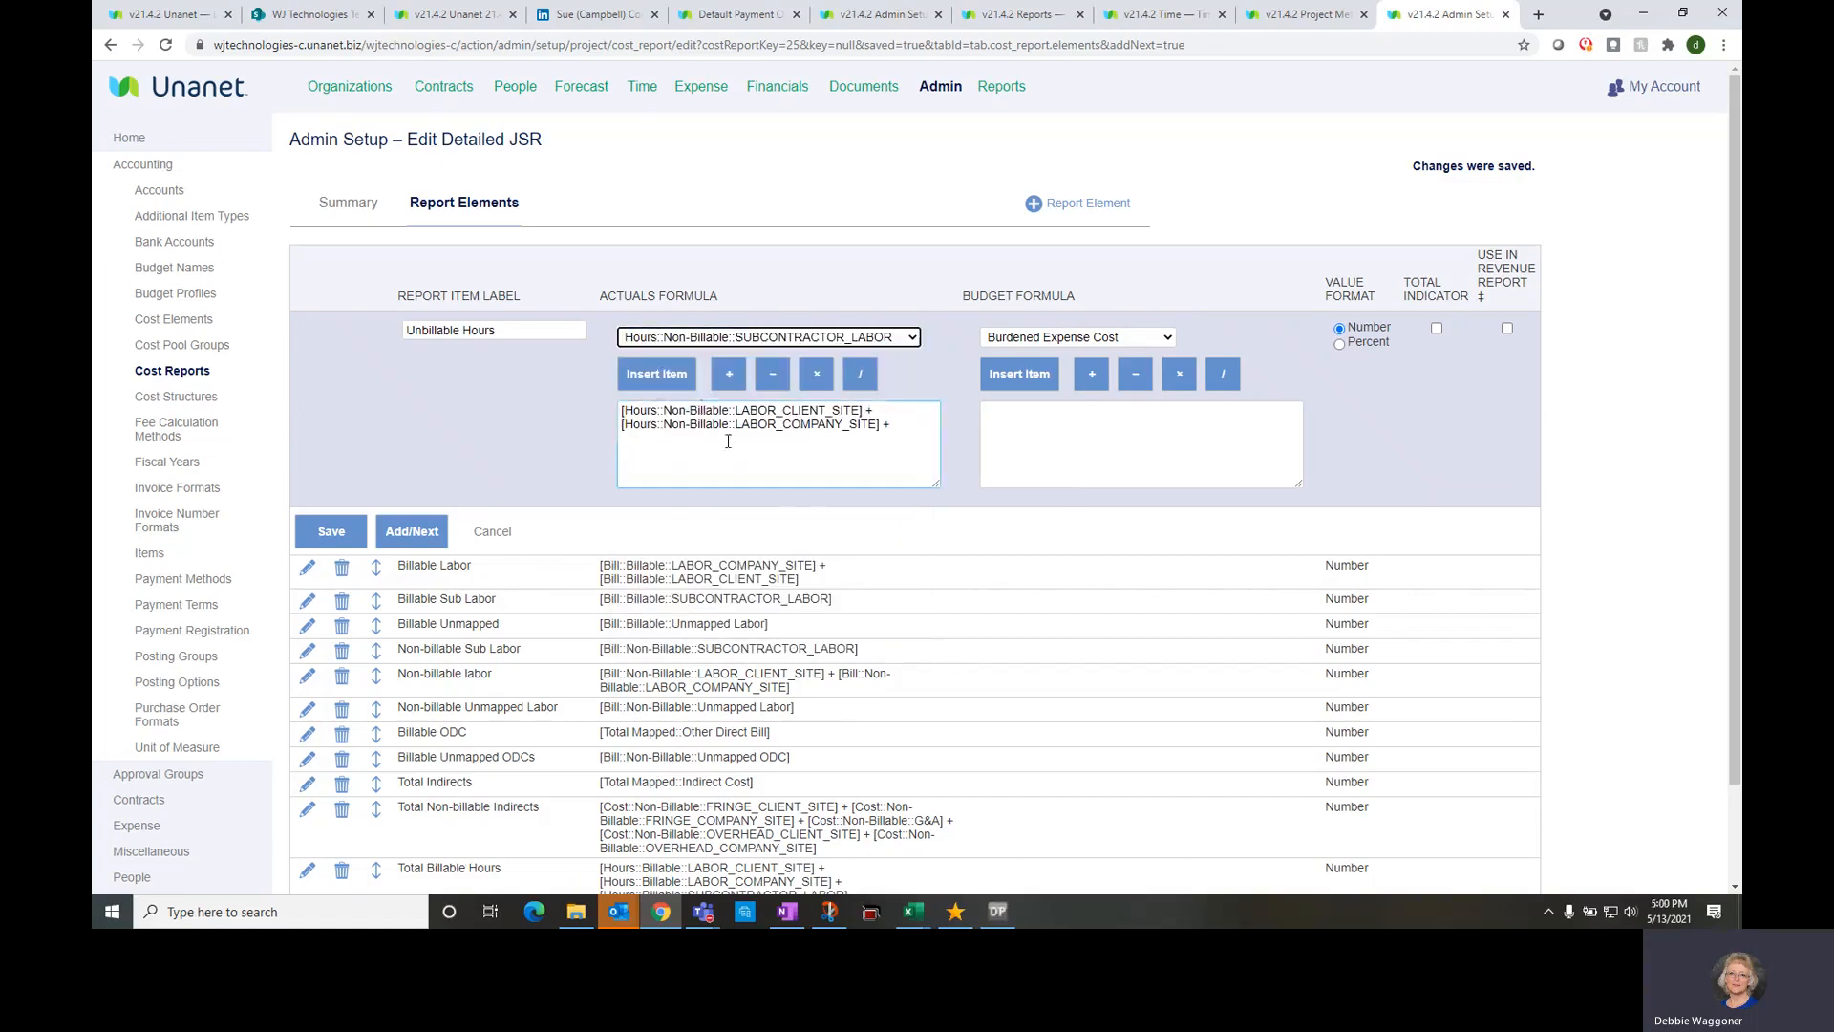
click(684, 375)
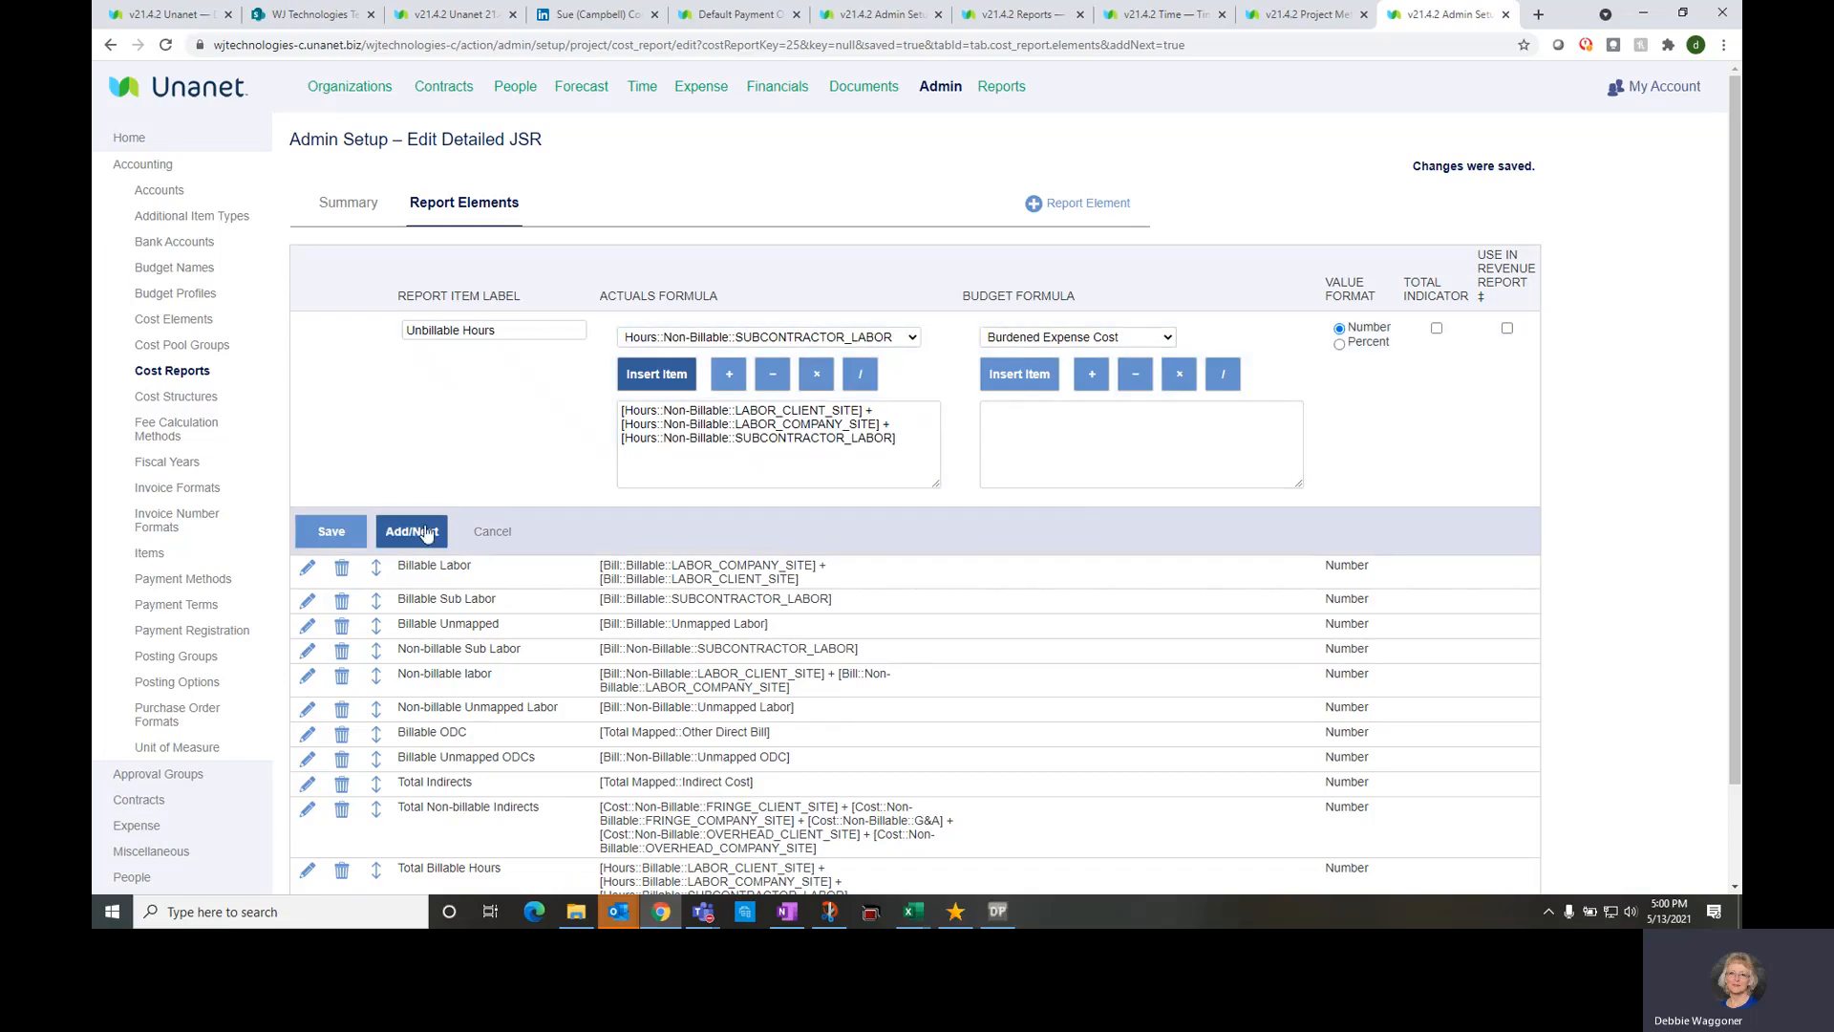
click(425, 533)
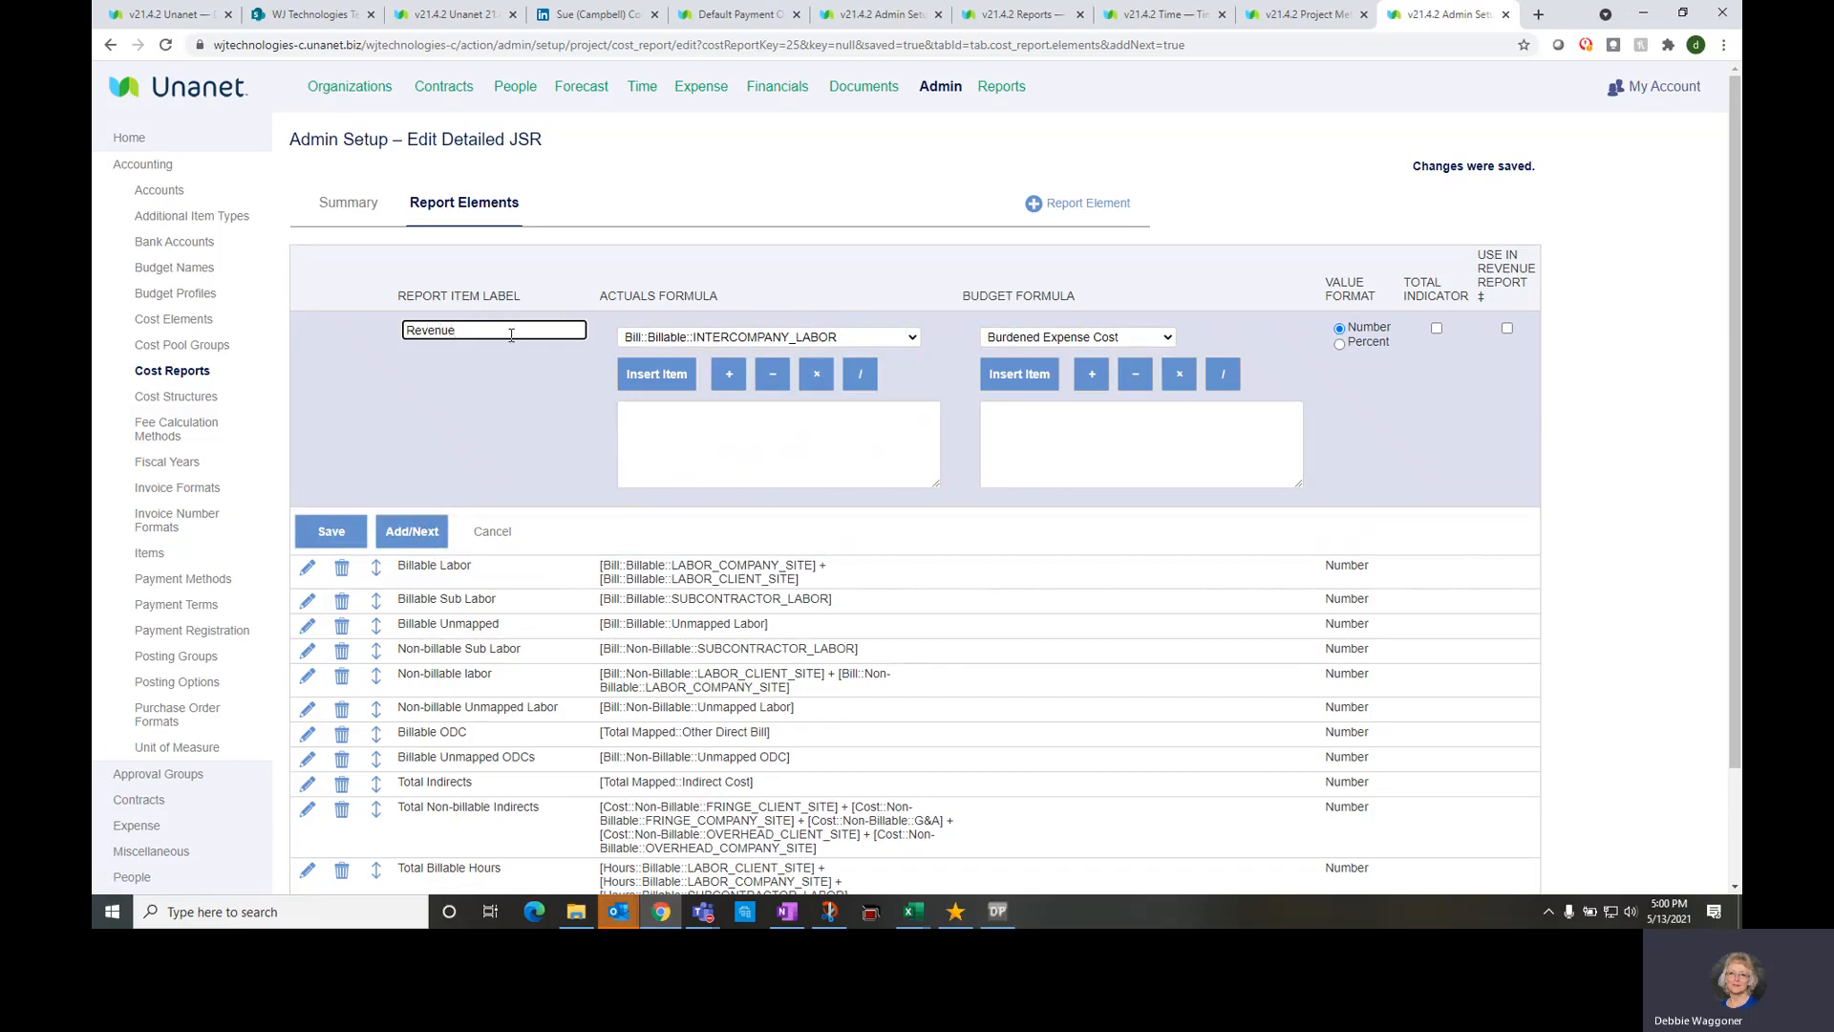
Define a Revenue CP report element with the actuals formula [Revenue::CP (Gross)] and save it, continuing with a new one
click(511, 334)
text(Revenue CP)
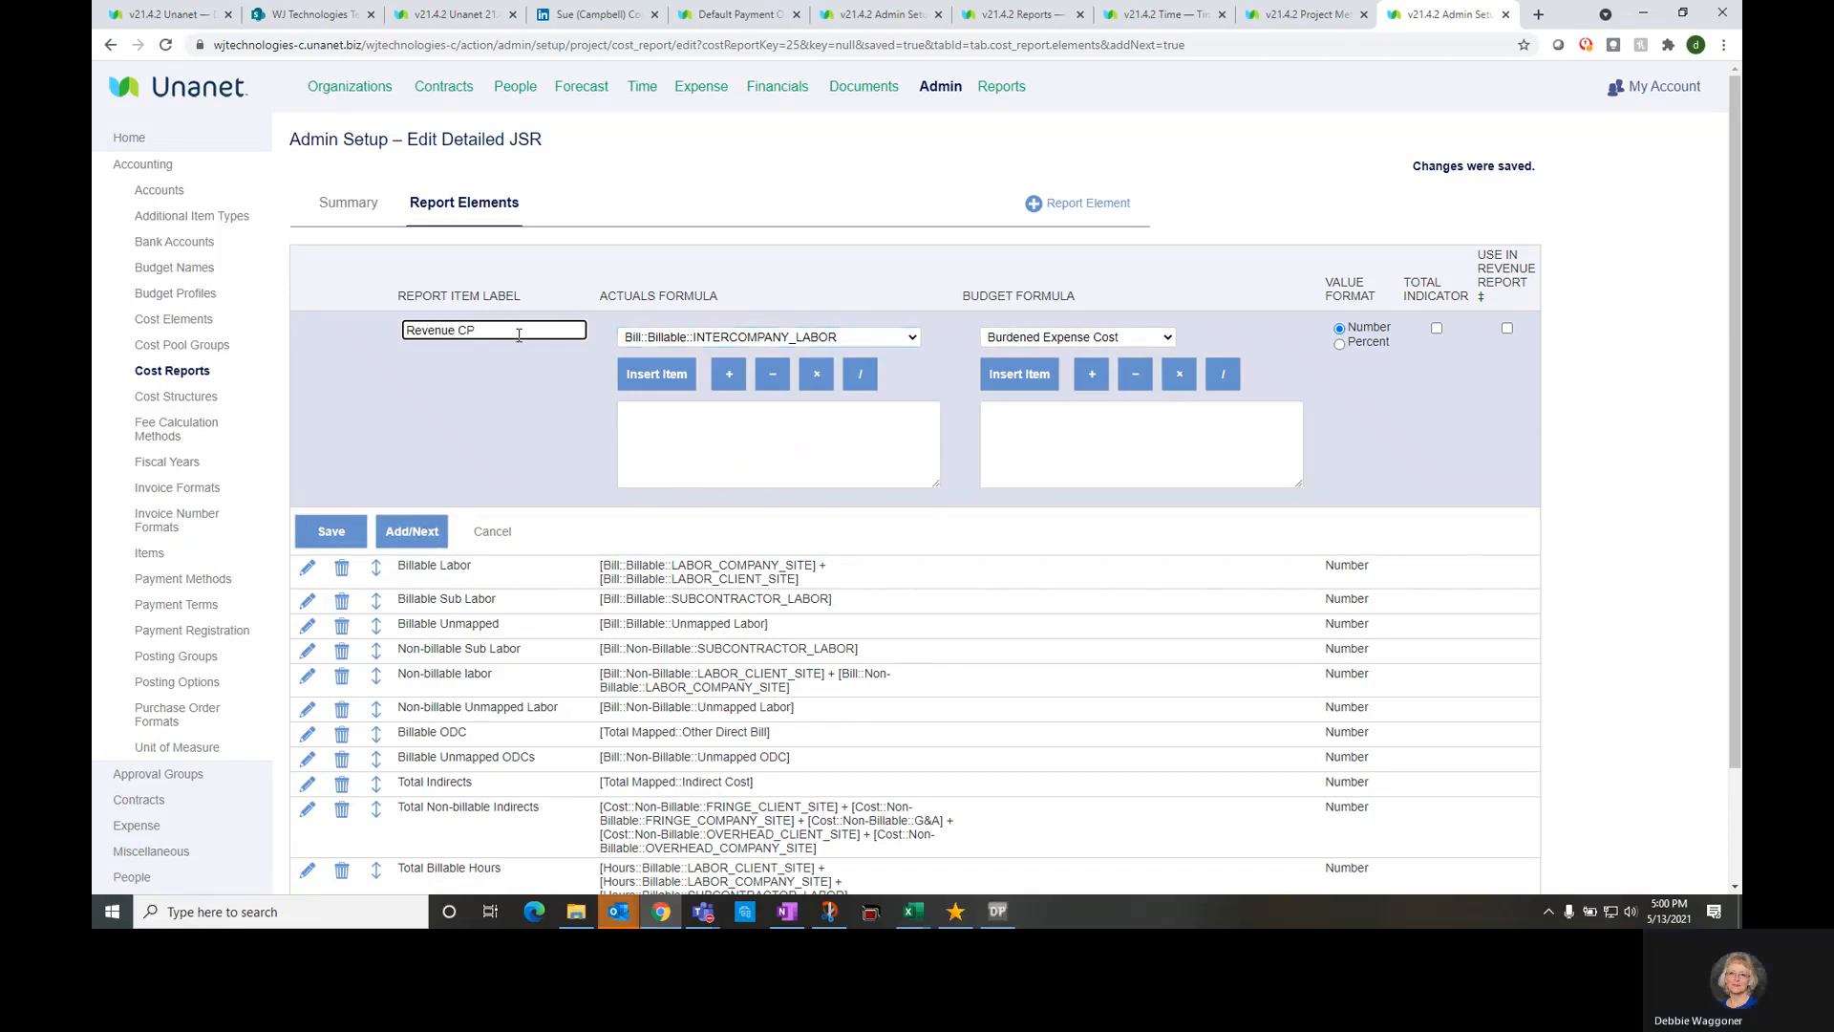
click(736, 337)
scroll(764, 496, down, 10)
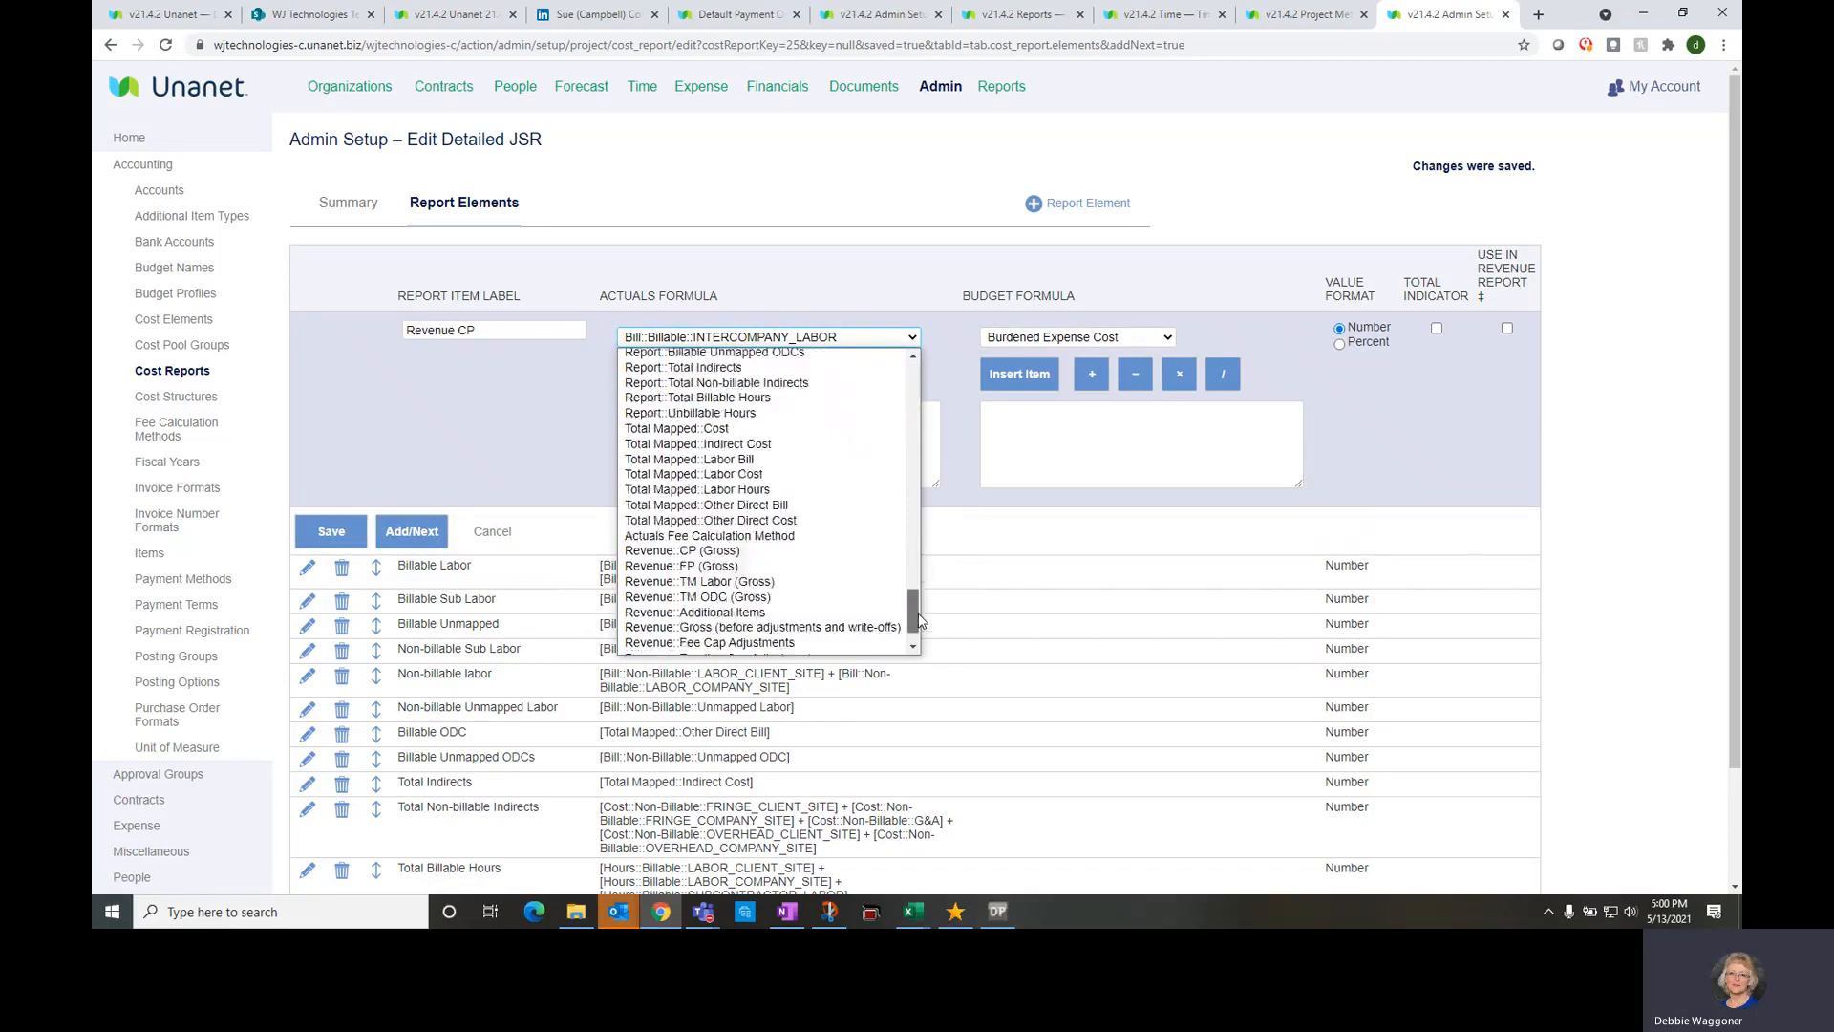
click(706, 509)
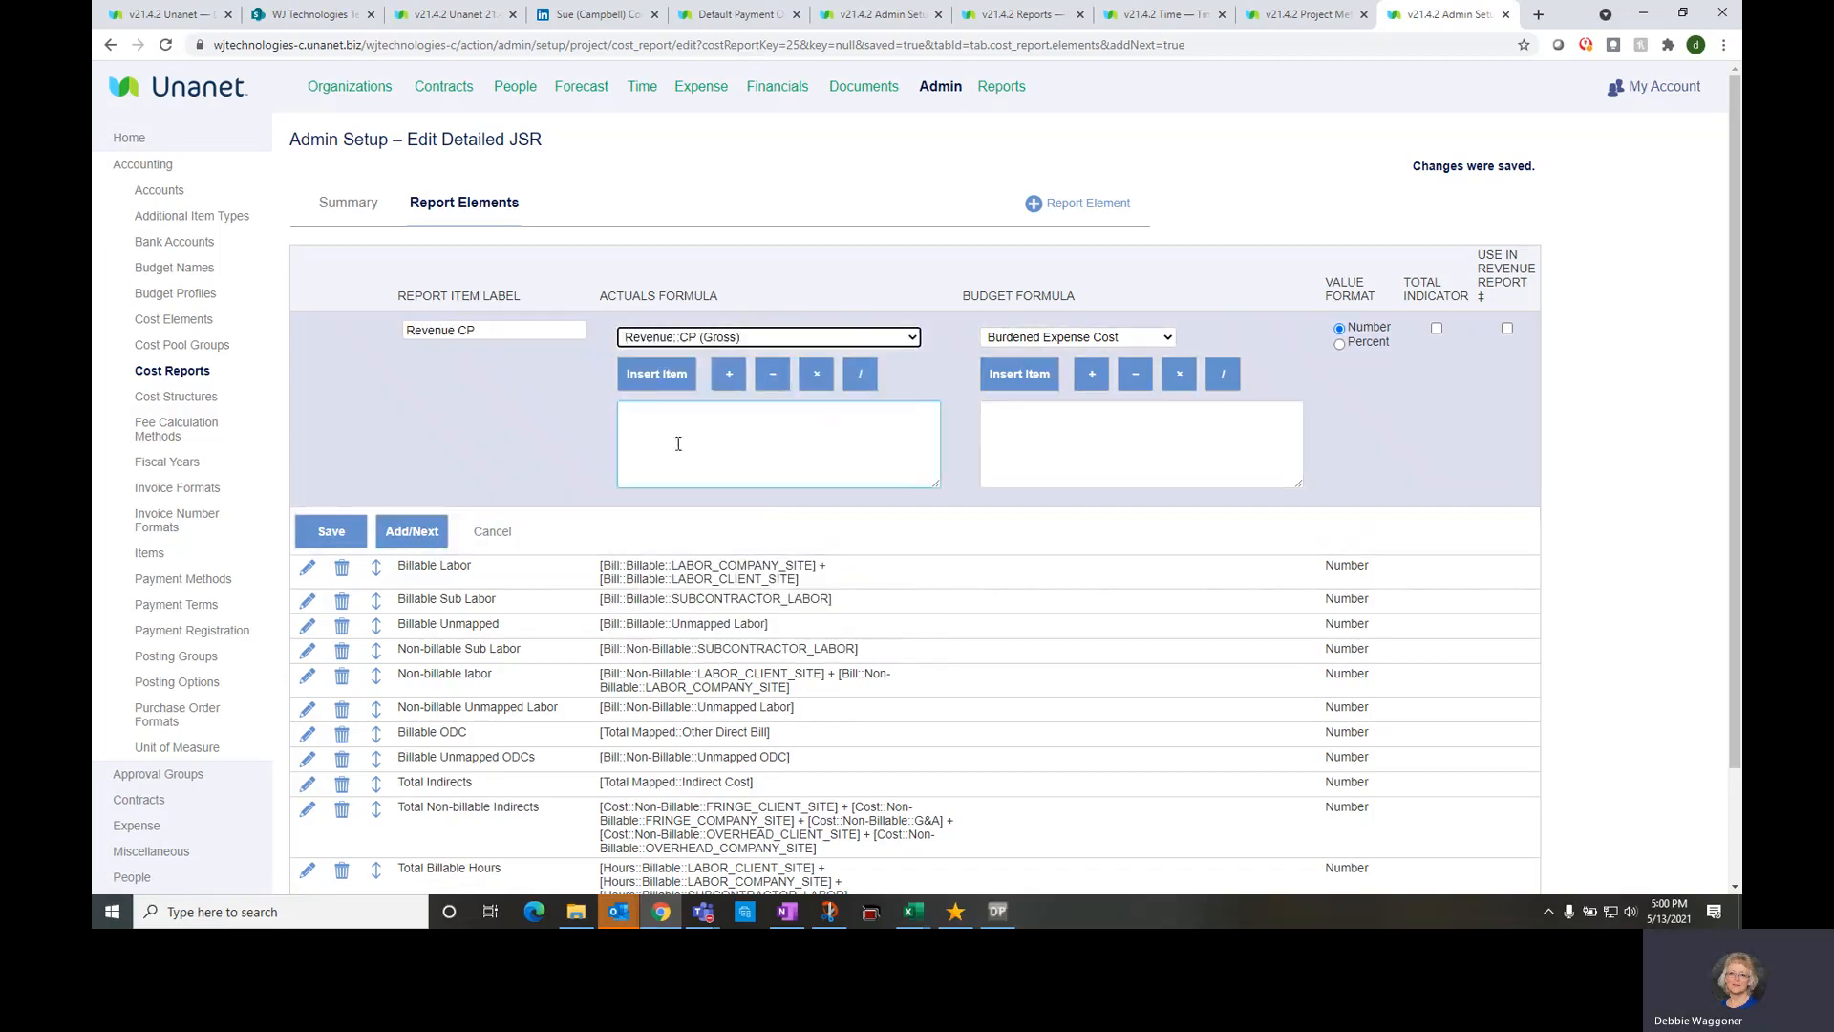
click(656, 373)
click(444, 530)
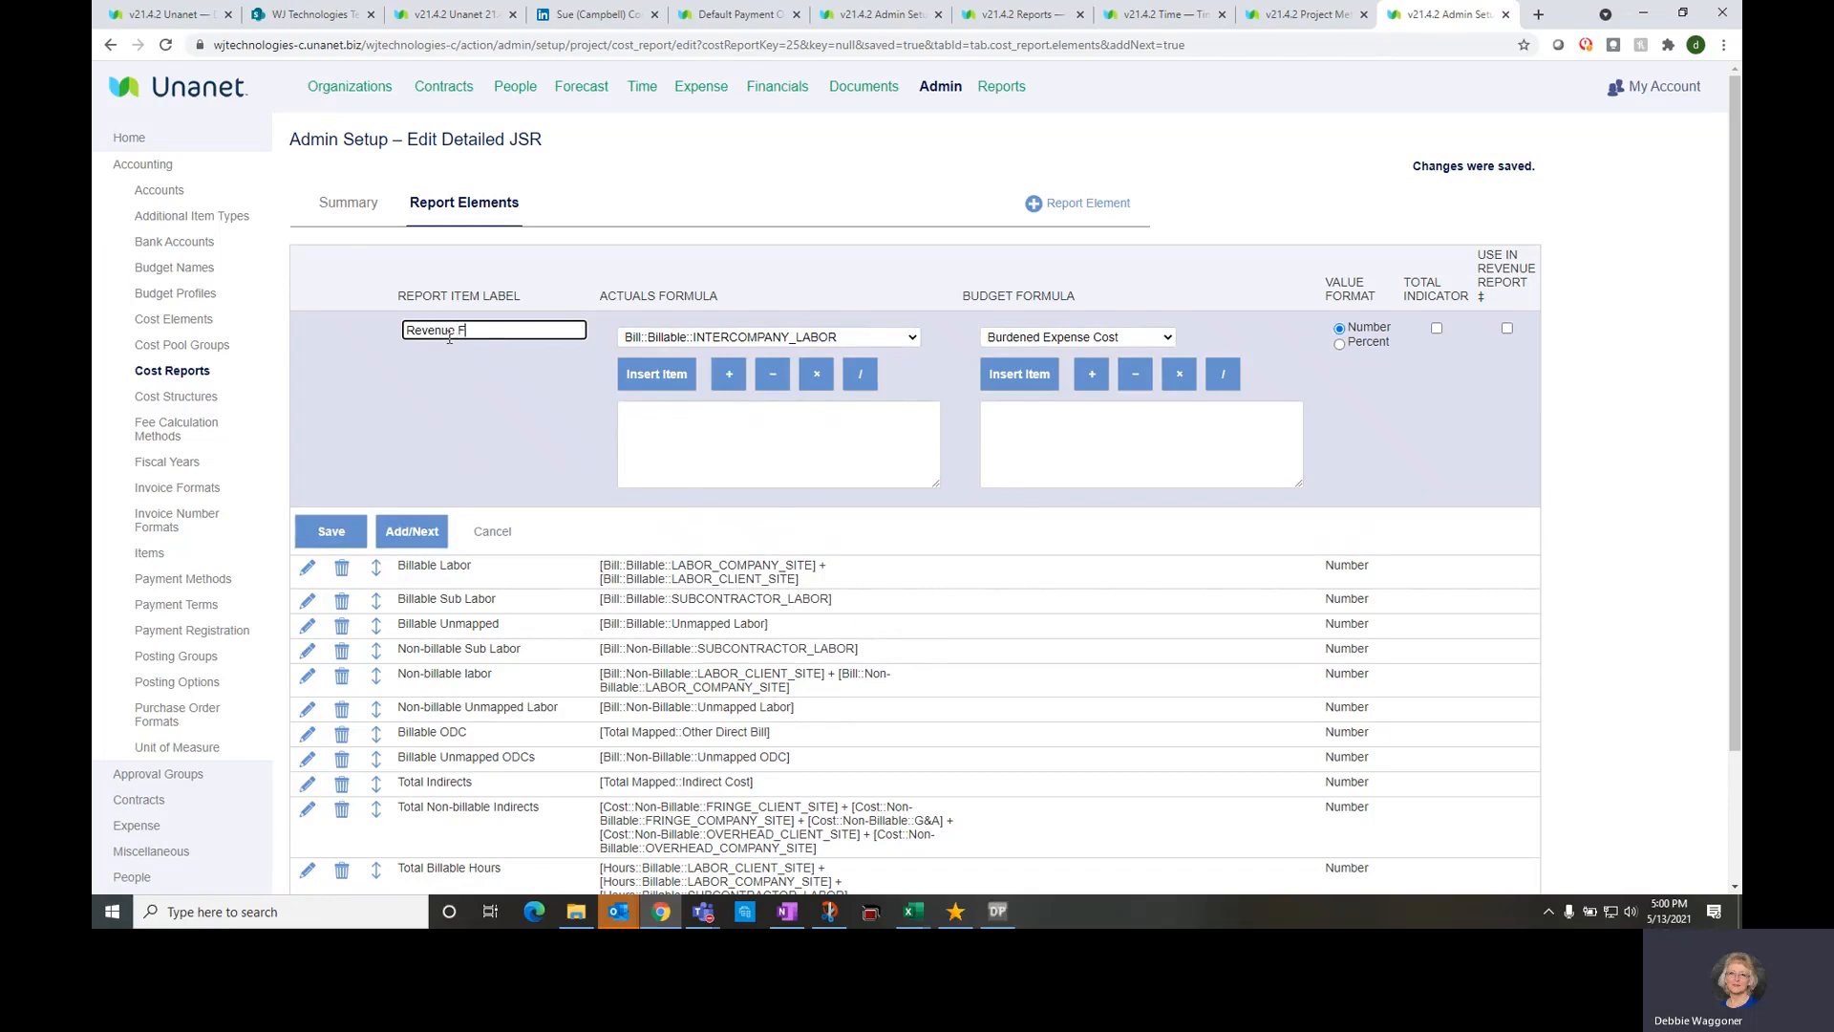
Define a Revenue FP report element with the actuals formula [Revenue::FP (Gross)] and save it, continuing with a new one
click(629, 339)
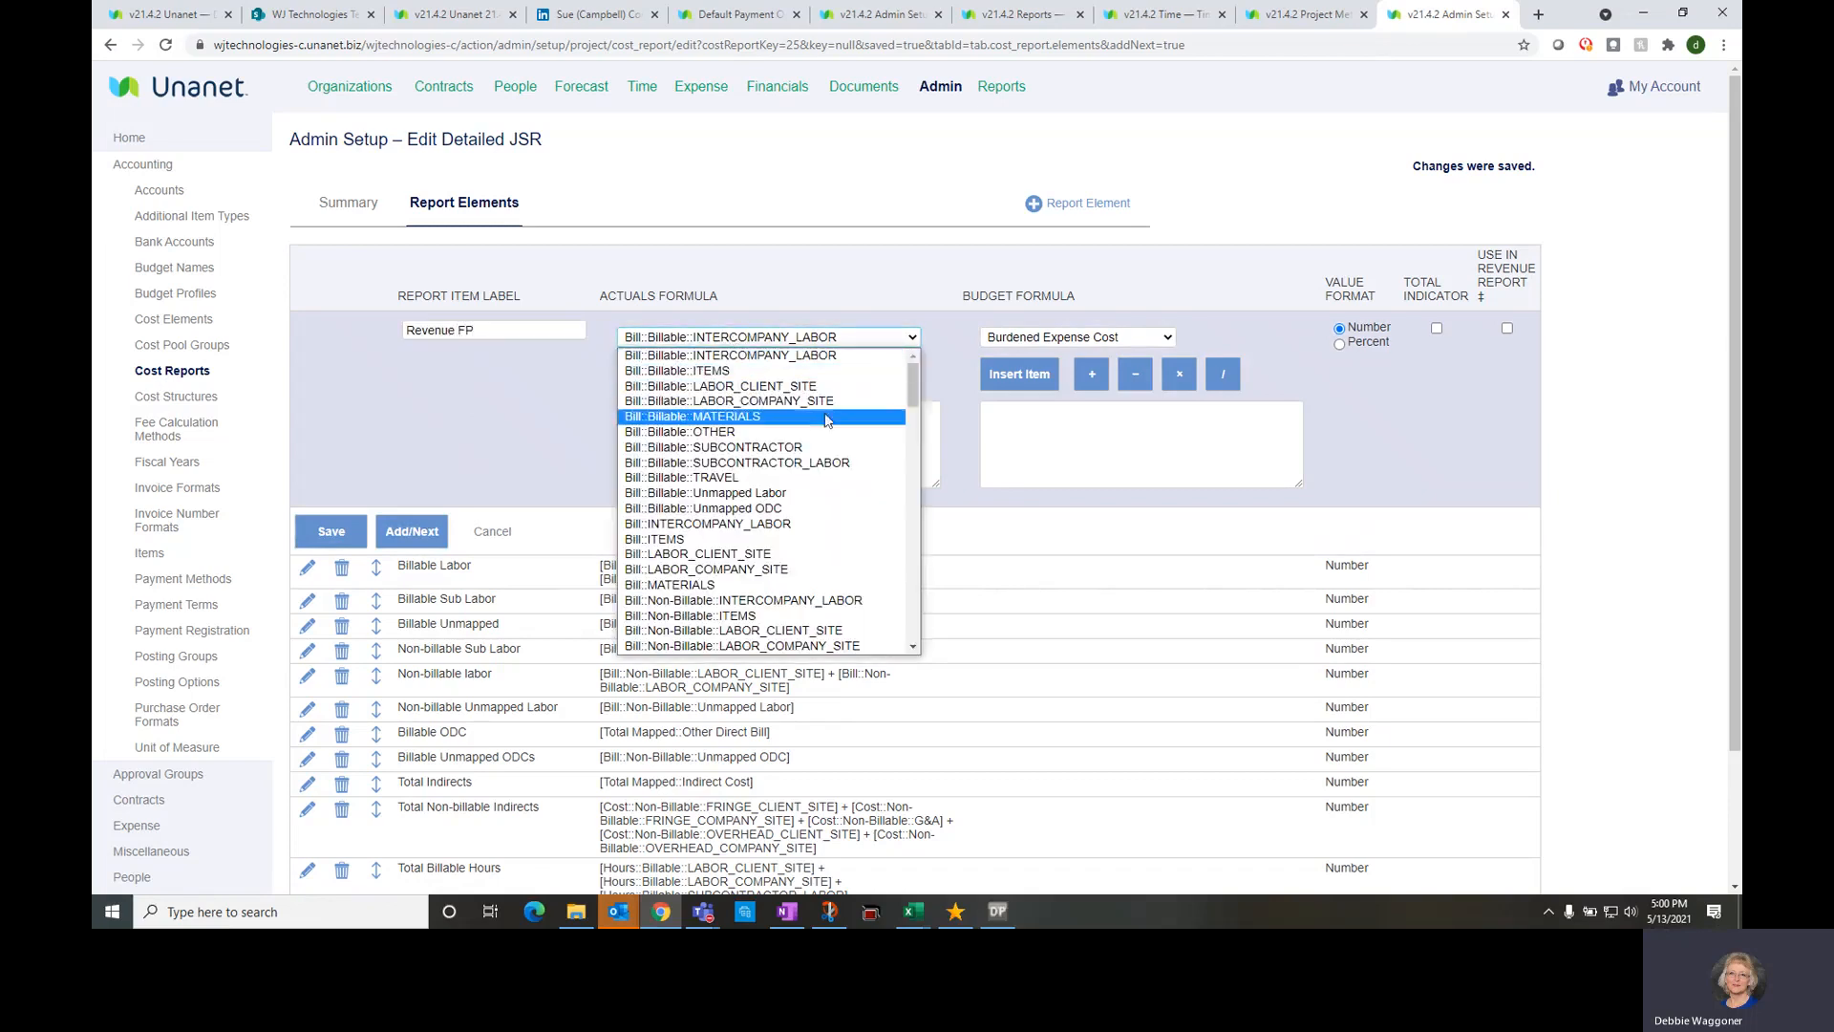
scroll(912, 522, down, 7)
scroll(912, 522, down, 5)
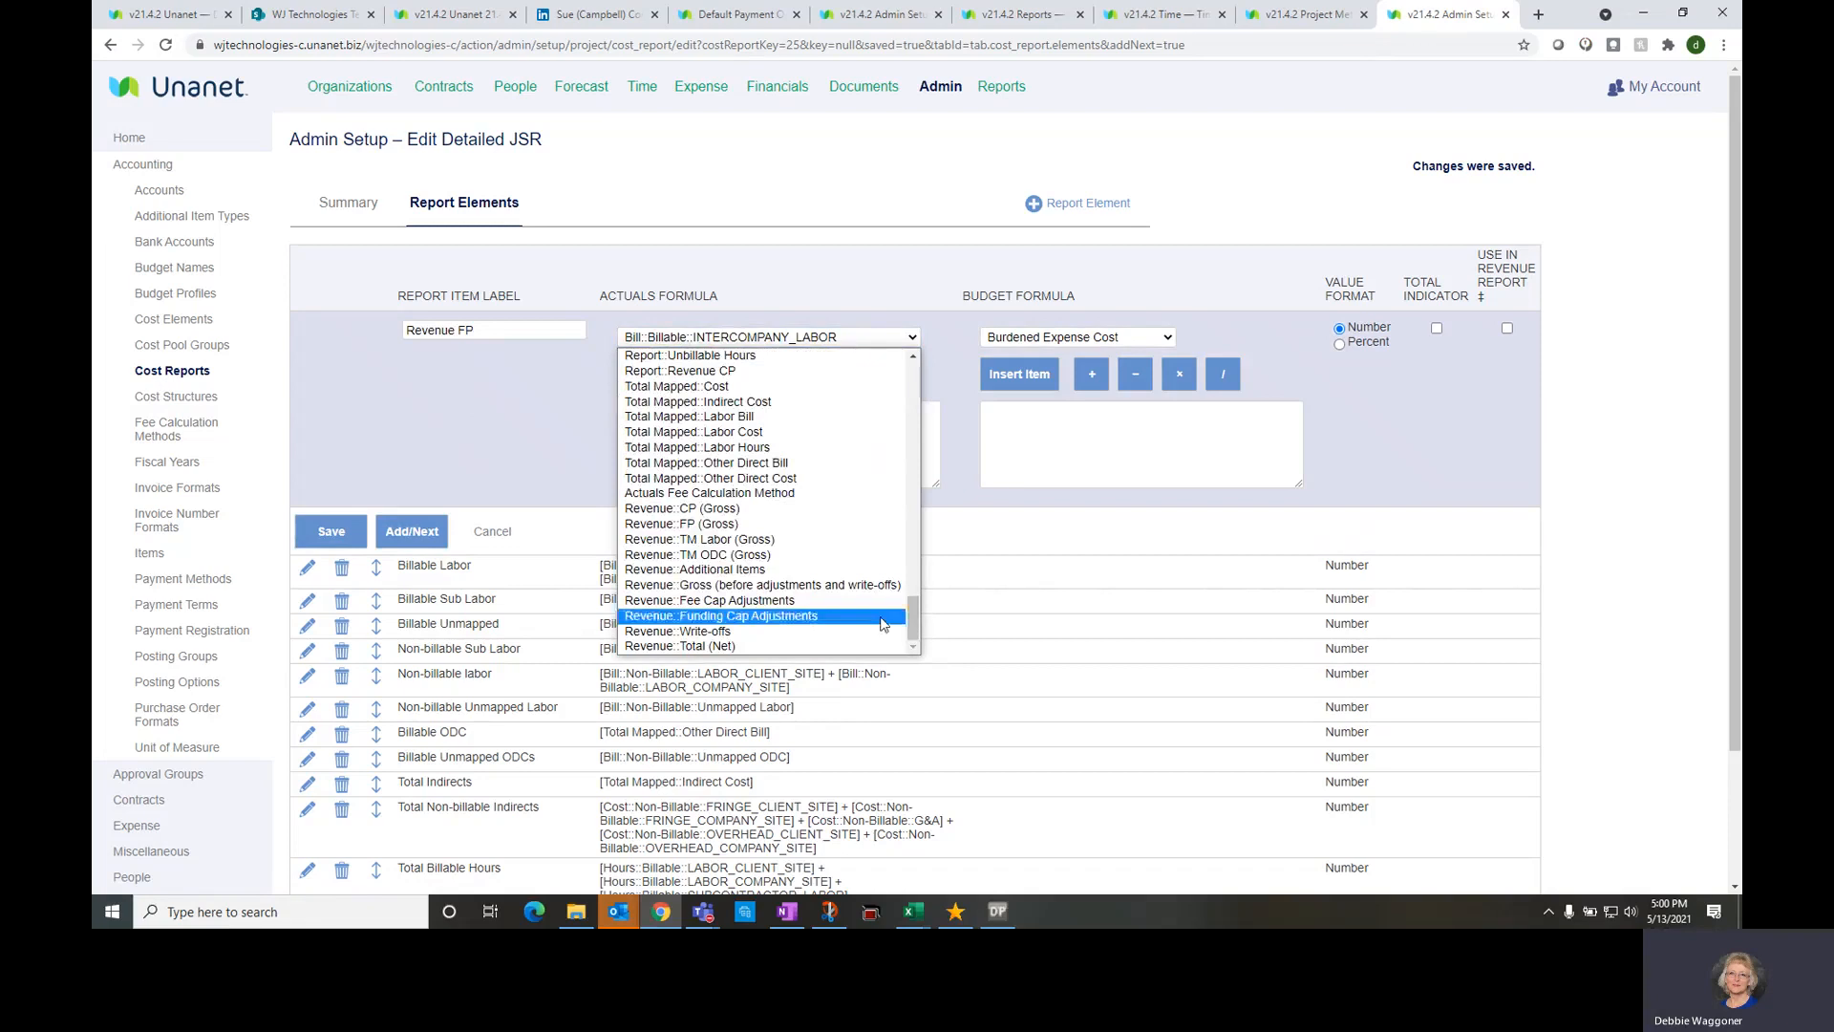
click(755, 532)
click(656, 375)
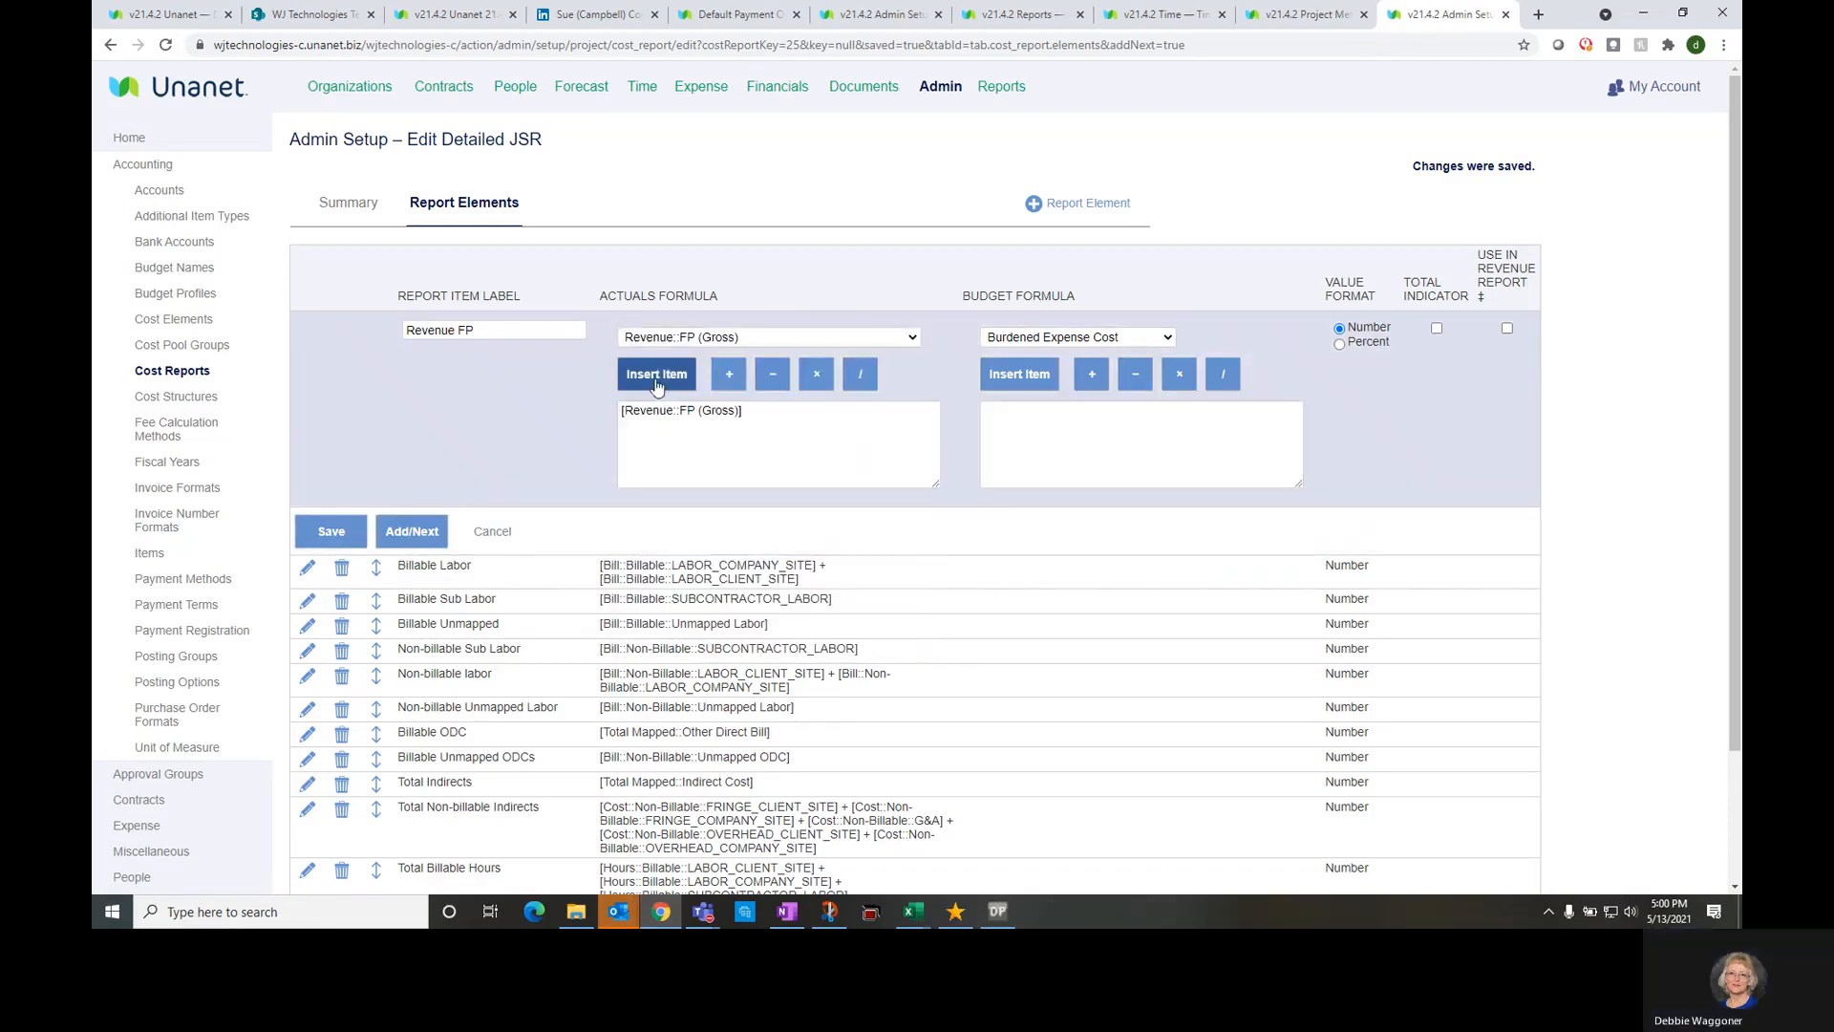
click(424, 541)
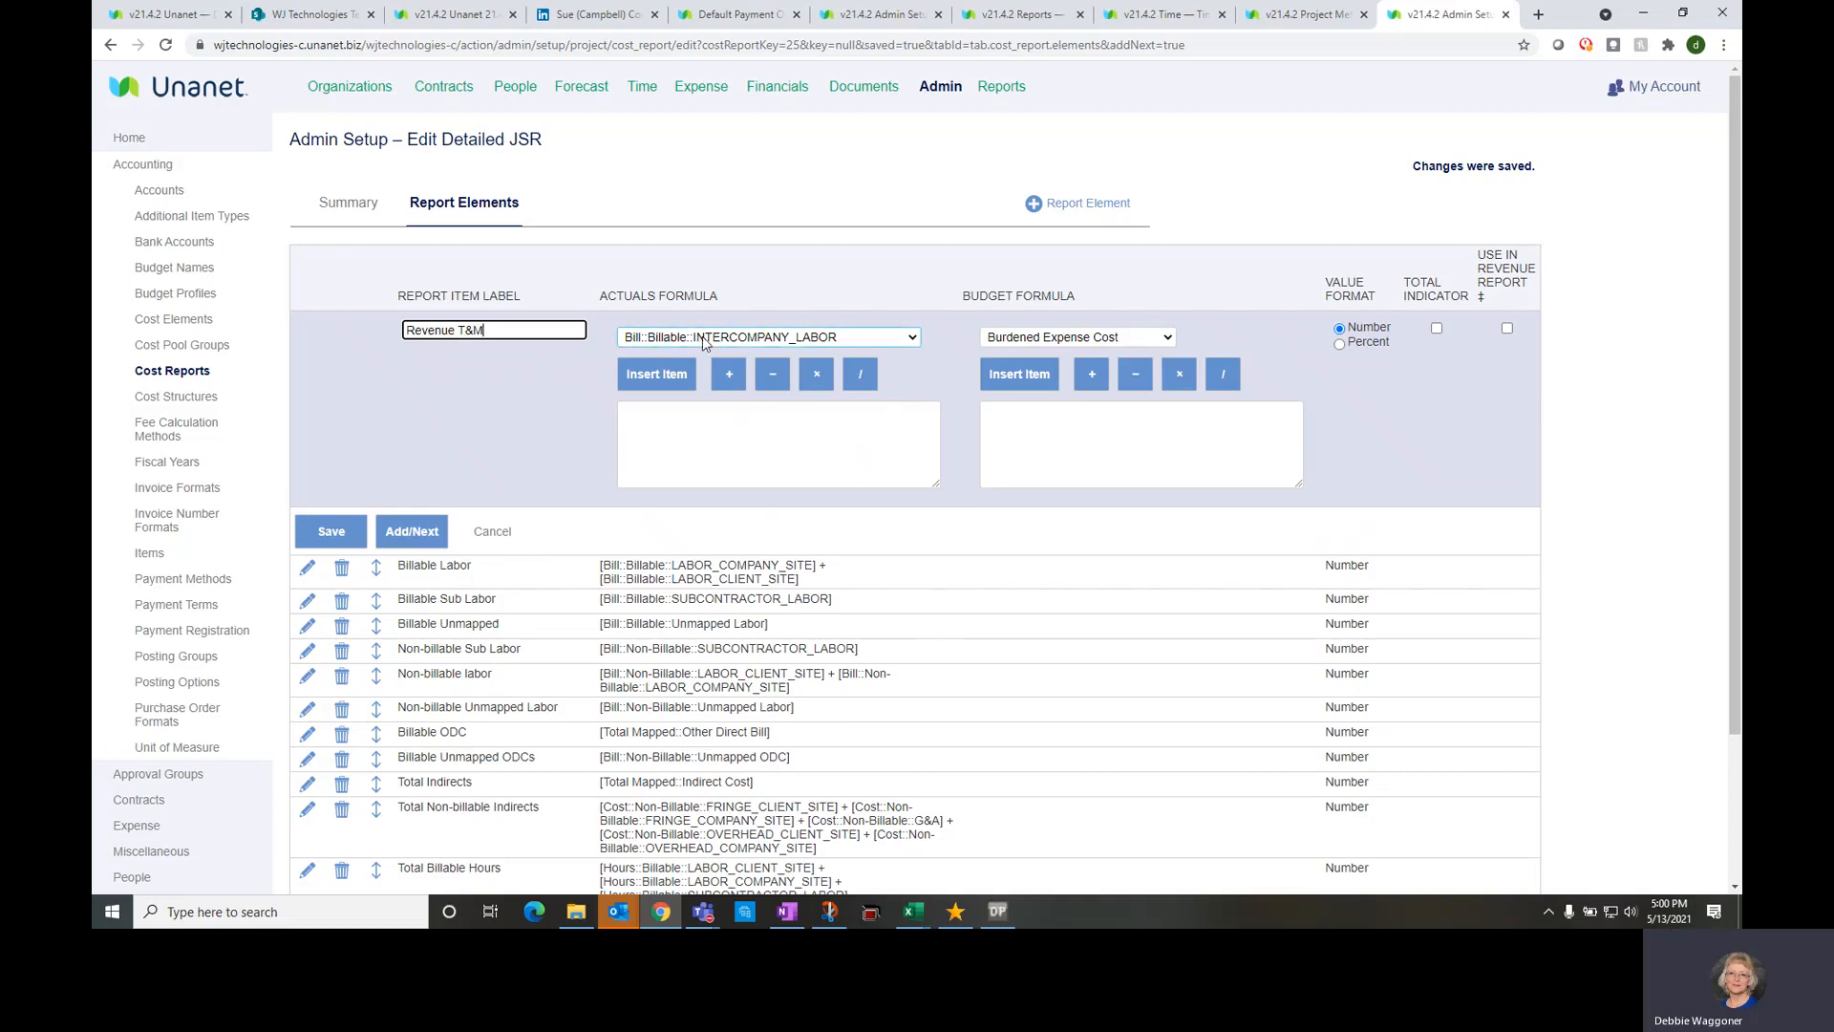
Label the new report element Revenue T&M and start its actuals formula with [Revenue::TM Labor (Gross)]
click(626, 342)
scroll(730, 465, down, 5)
scroll(730, 465, down, 5)
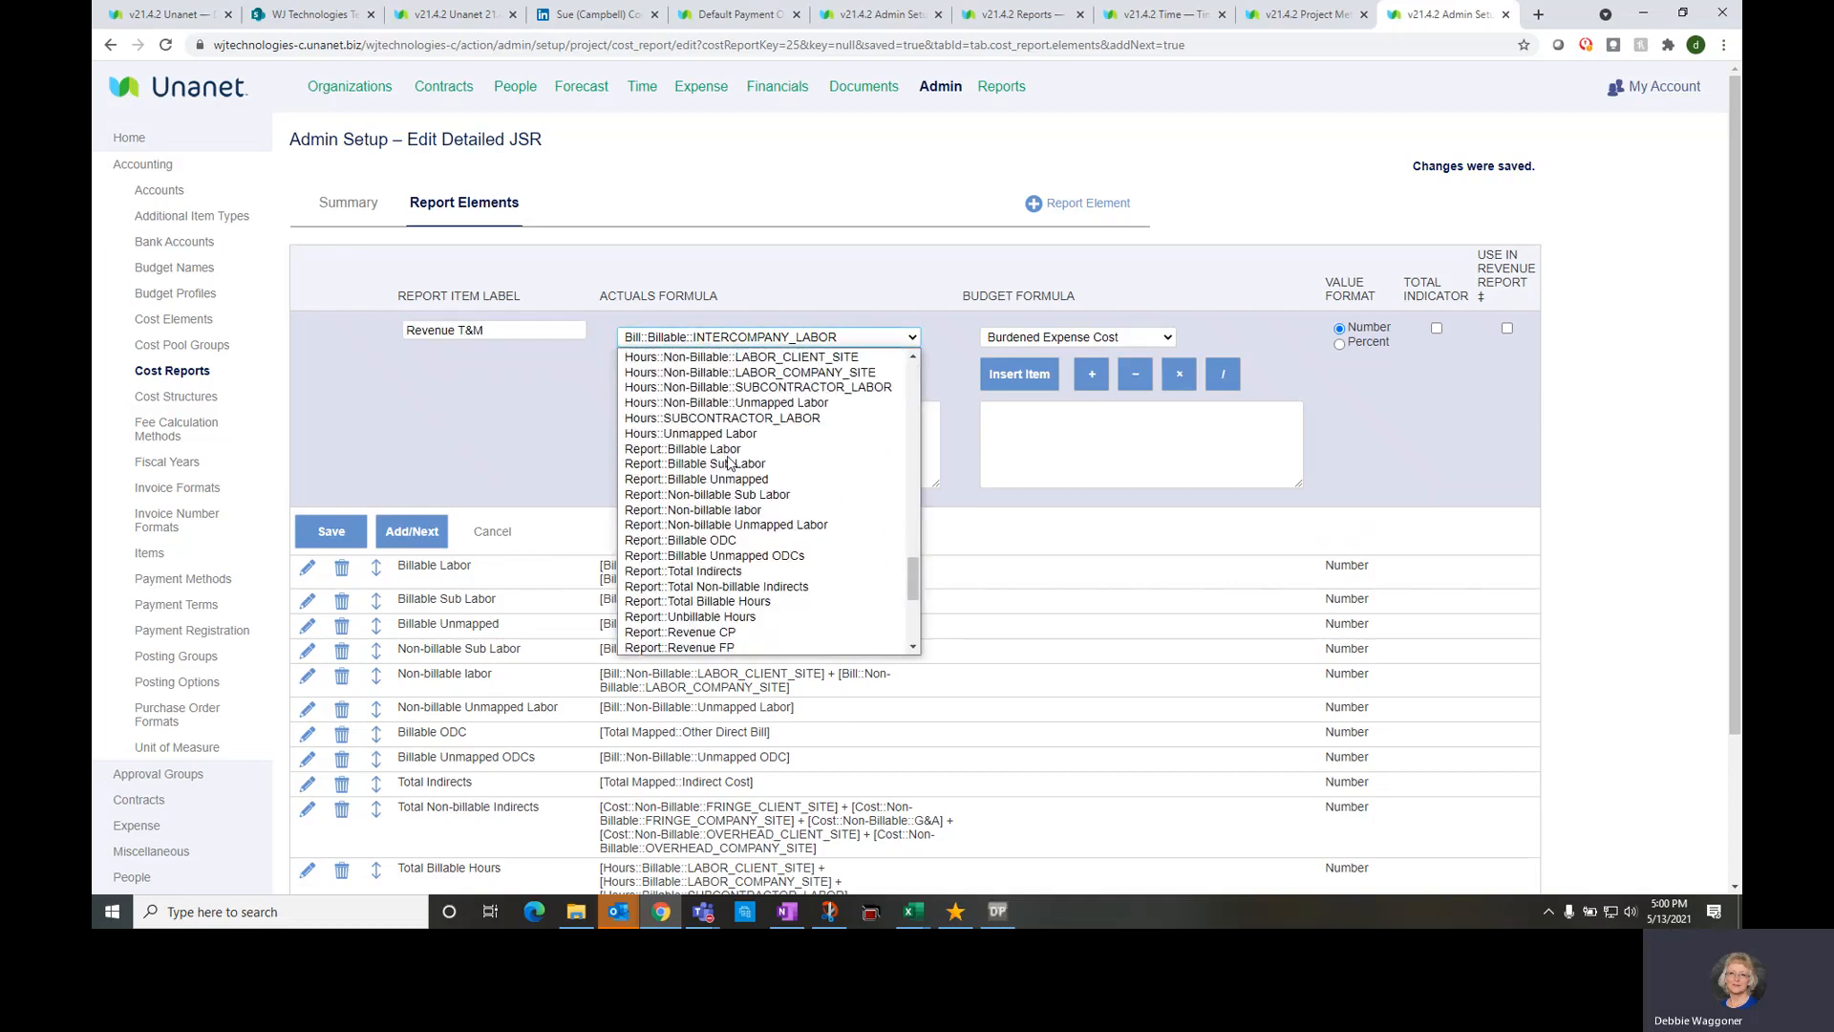
scroll(730, 465, down, 3)
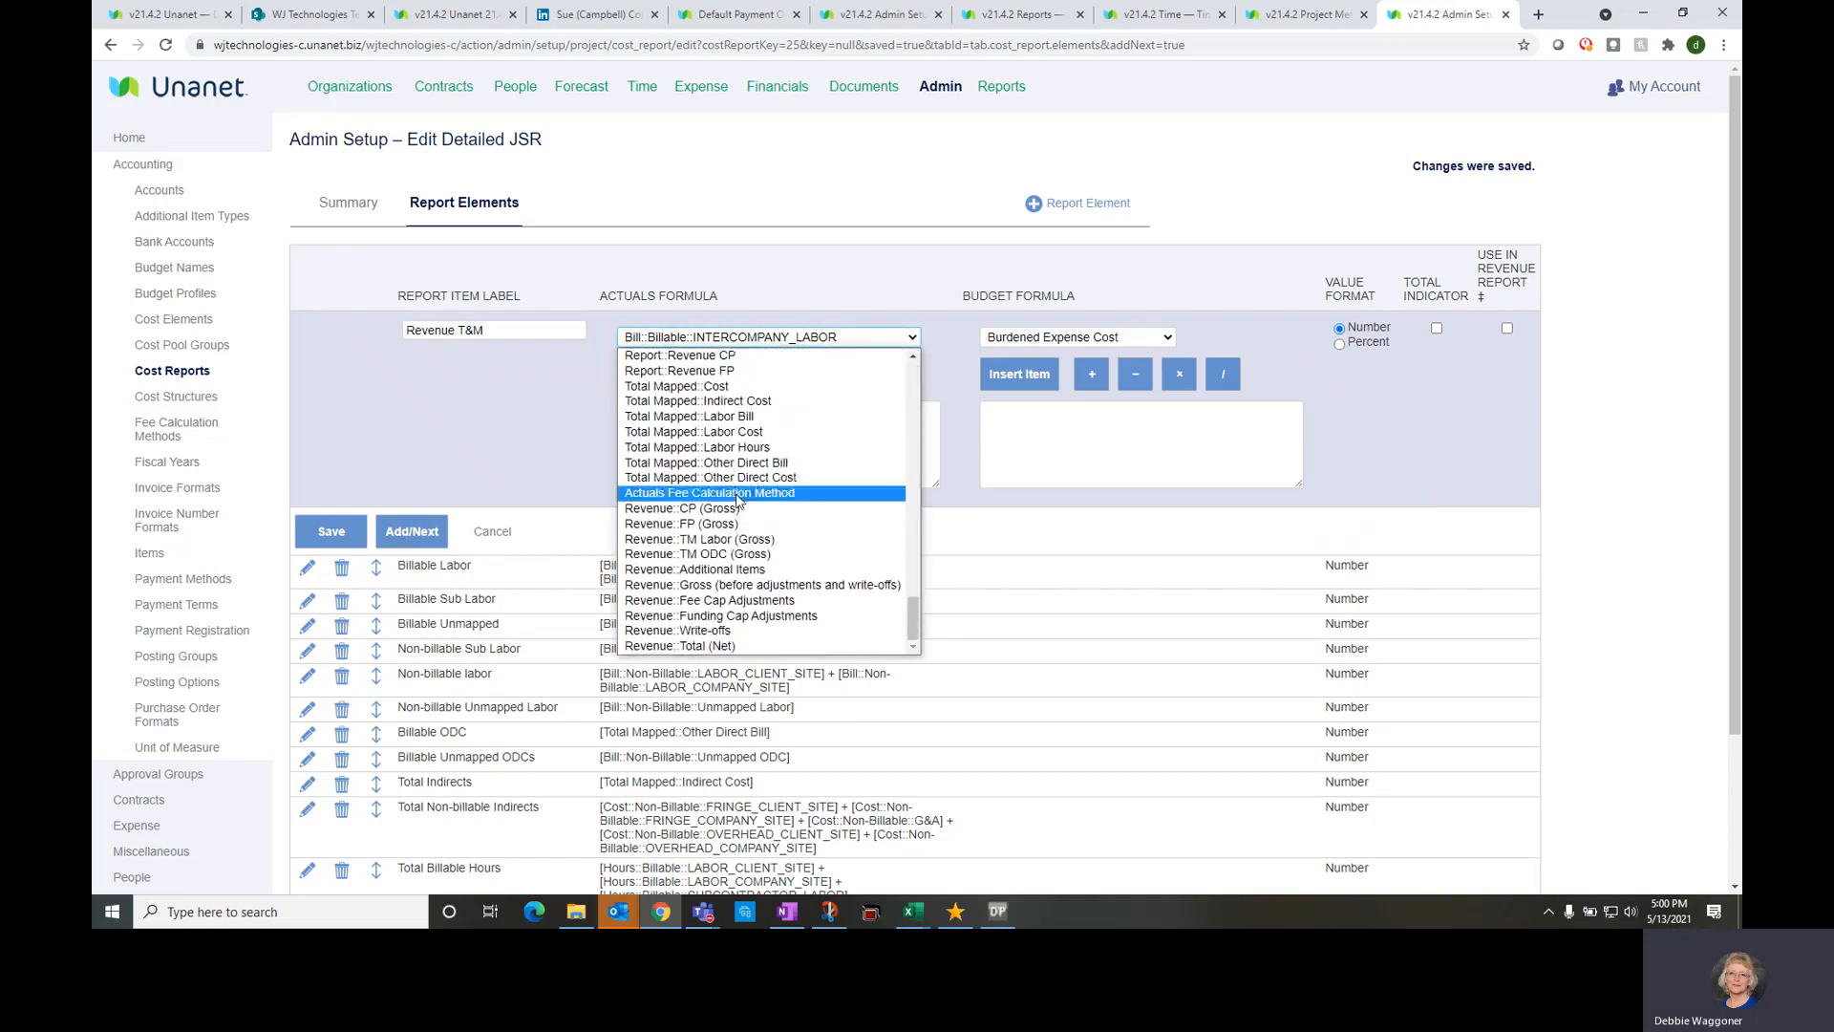
click(737, 540)
click(657, 374)
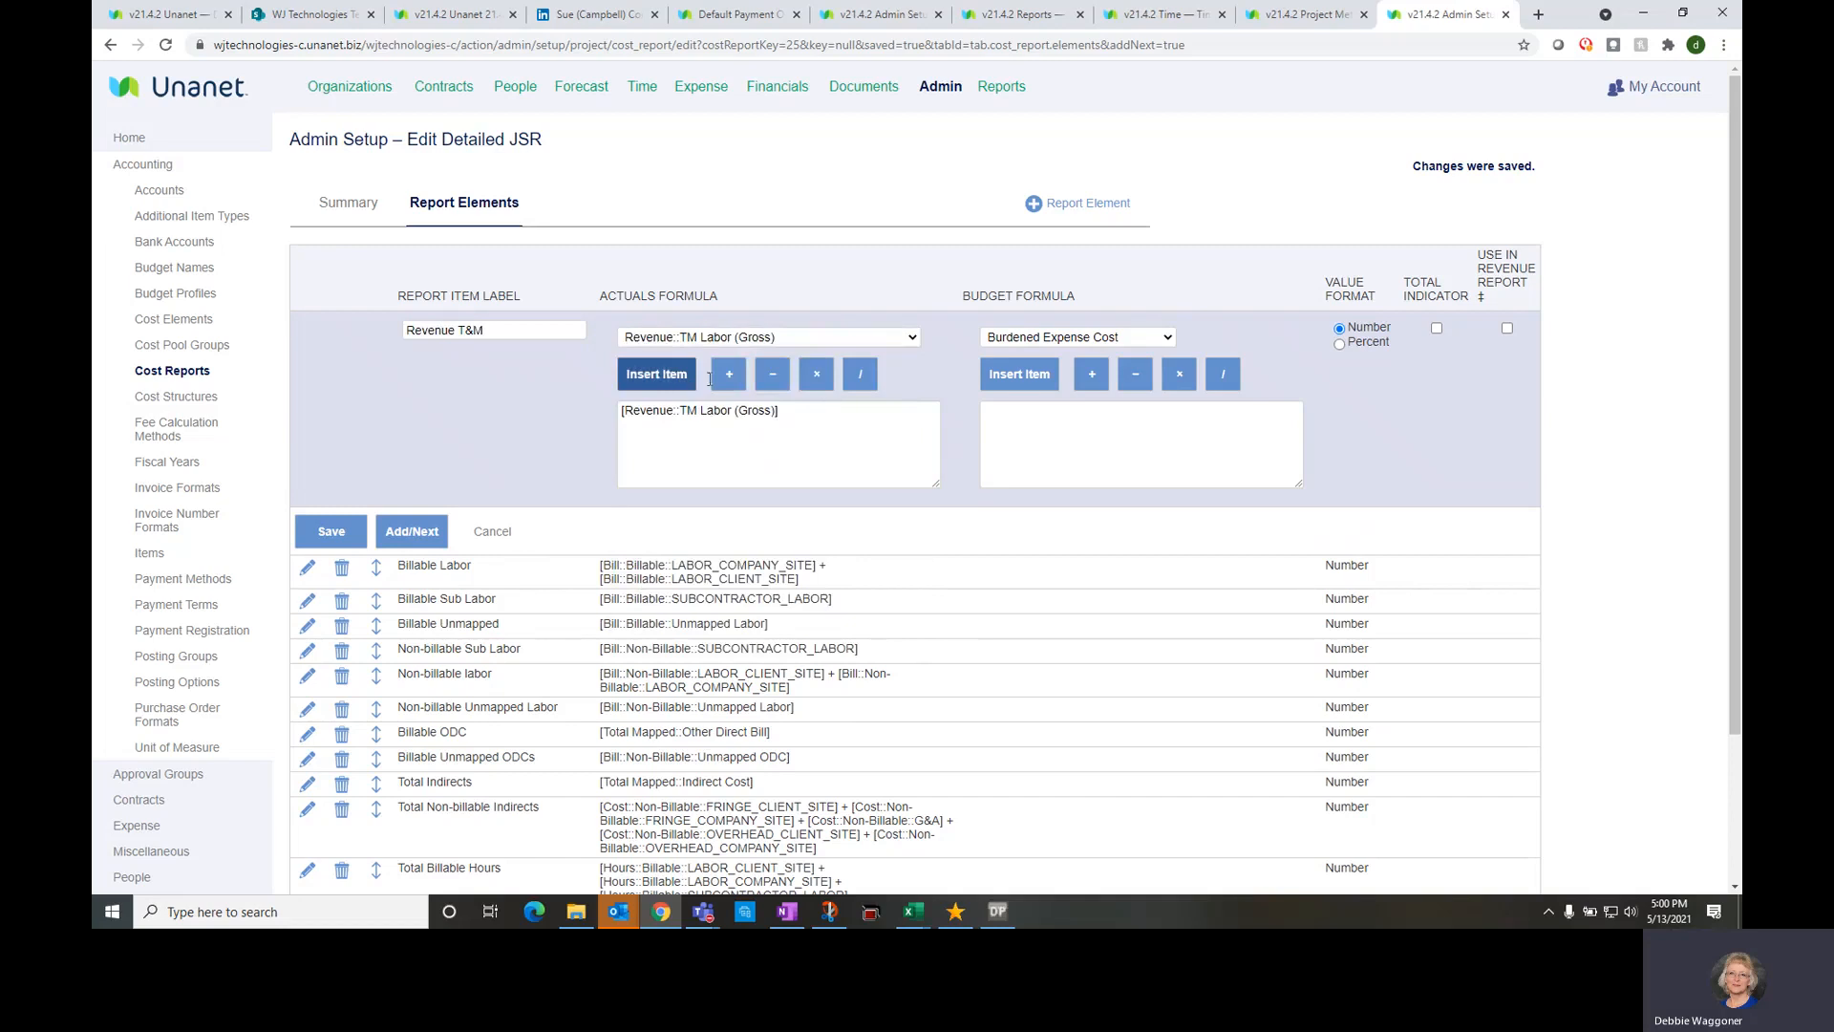
Complete the Revenue T&M formula with + [Revenue::TM ODC (Gross)] and save the element, continuing with a new one
click(728, 374)
click(738, 338)
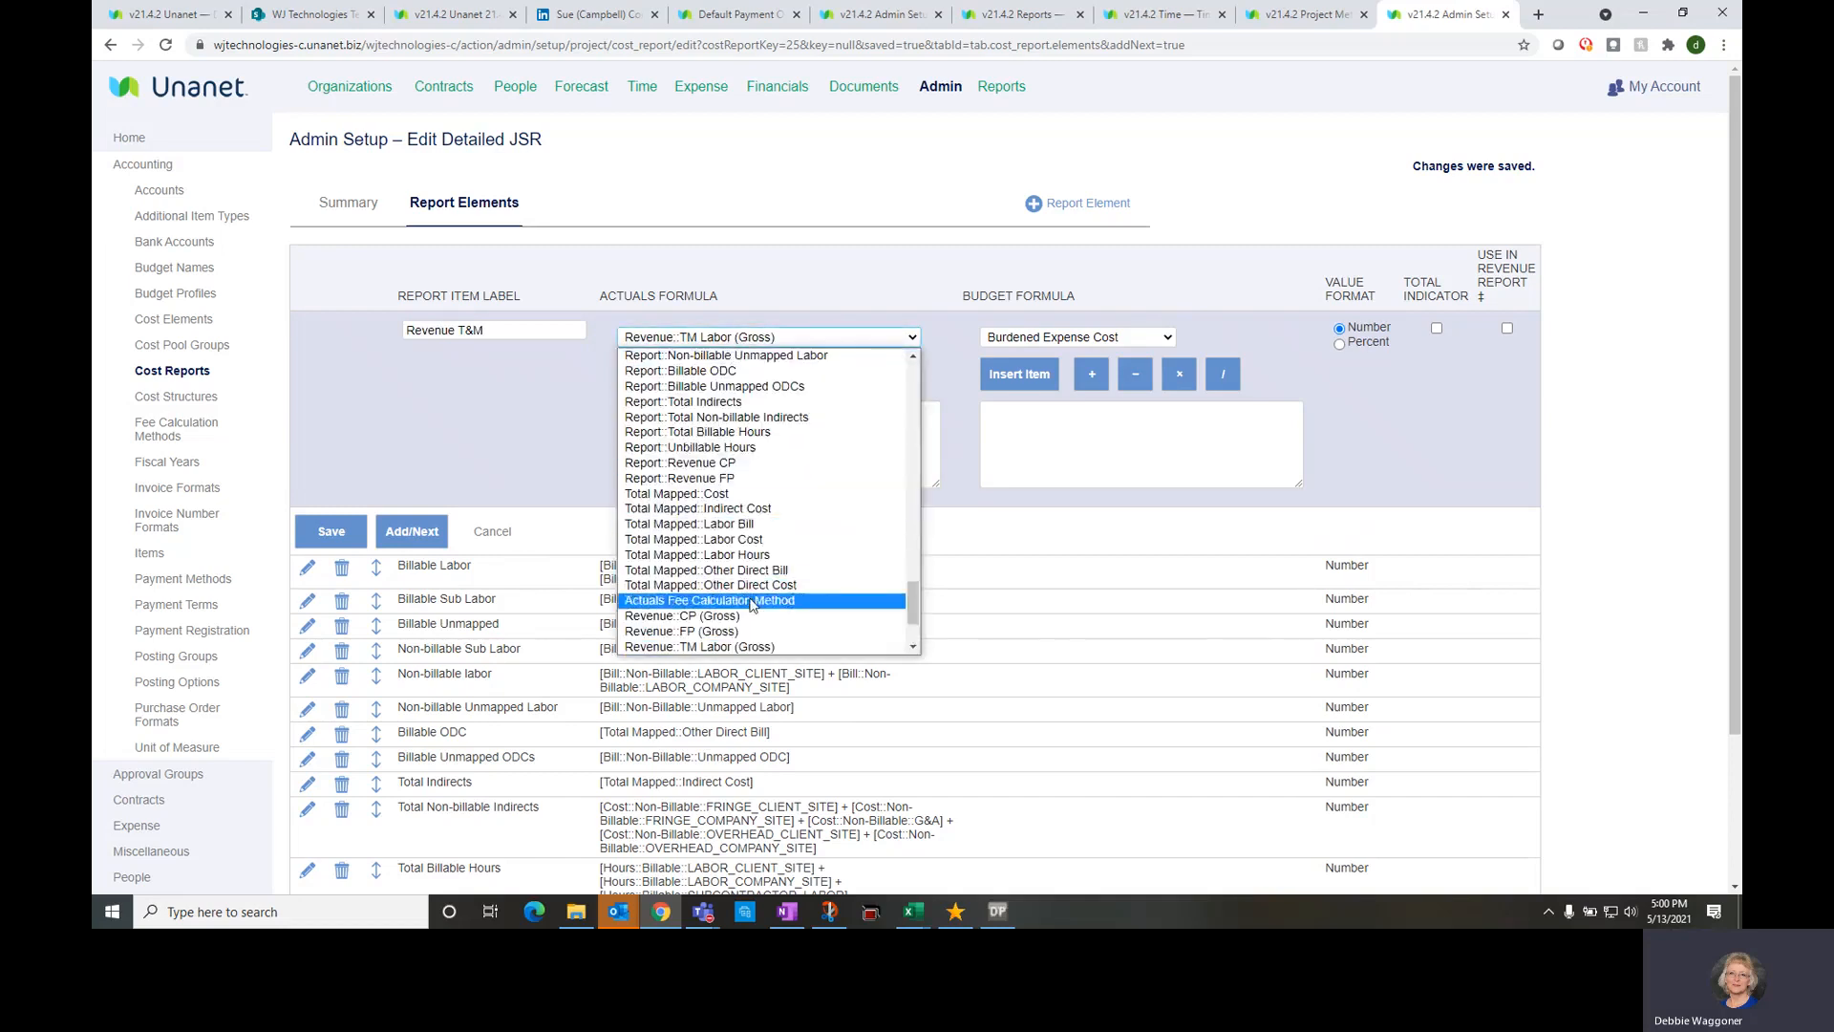
scroll(747, 592, down, 3)
click(745, 554)
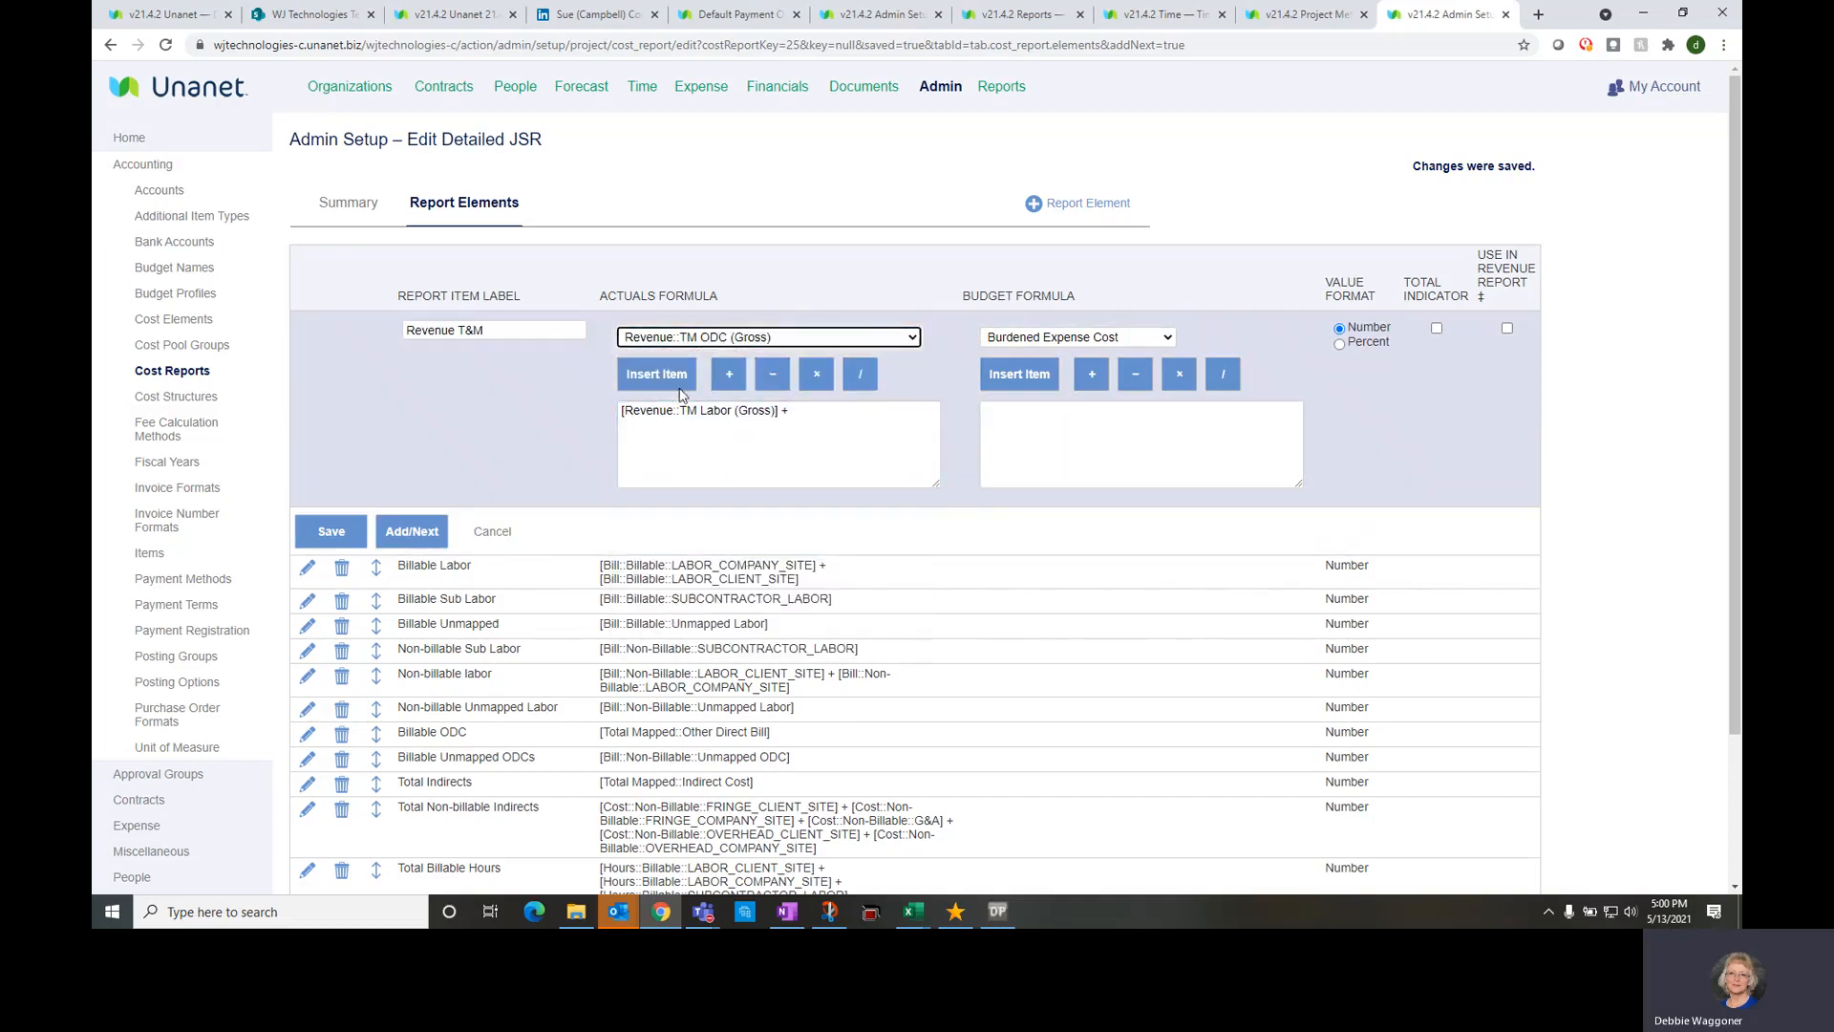
click(658, 374)
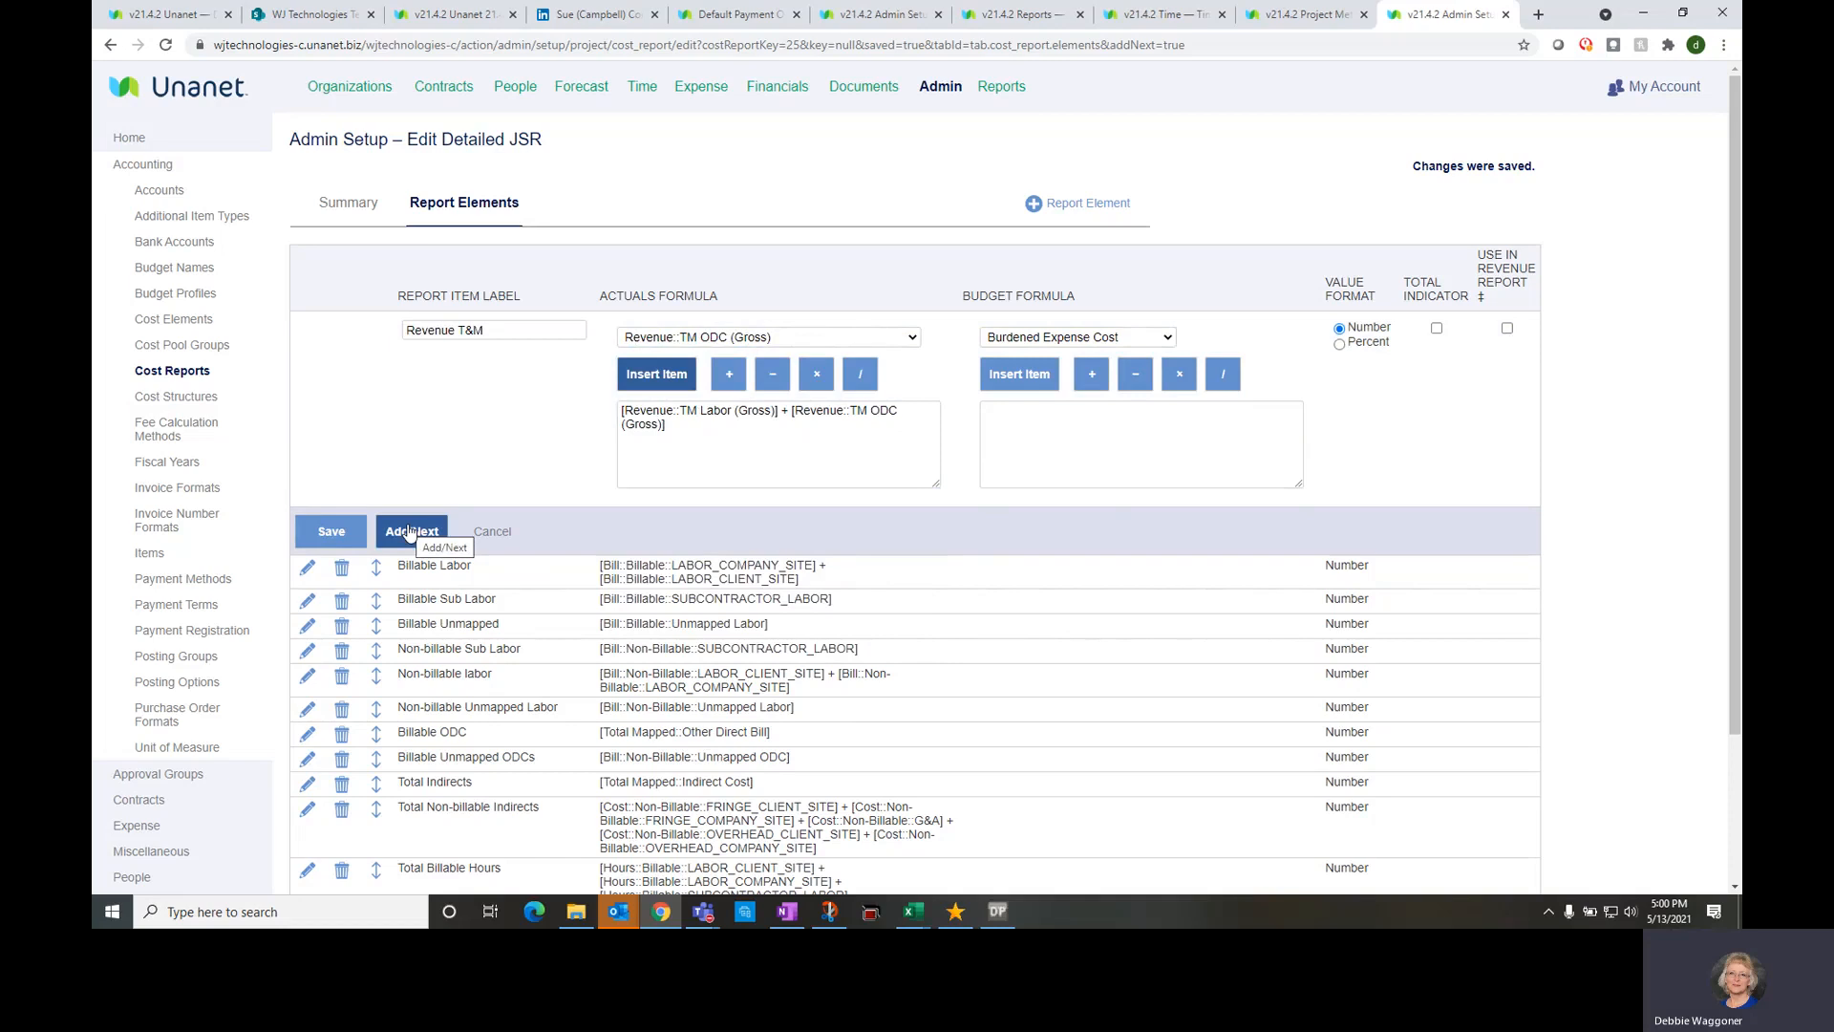
click(409, 531)
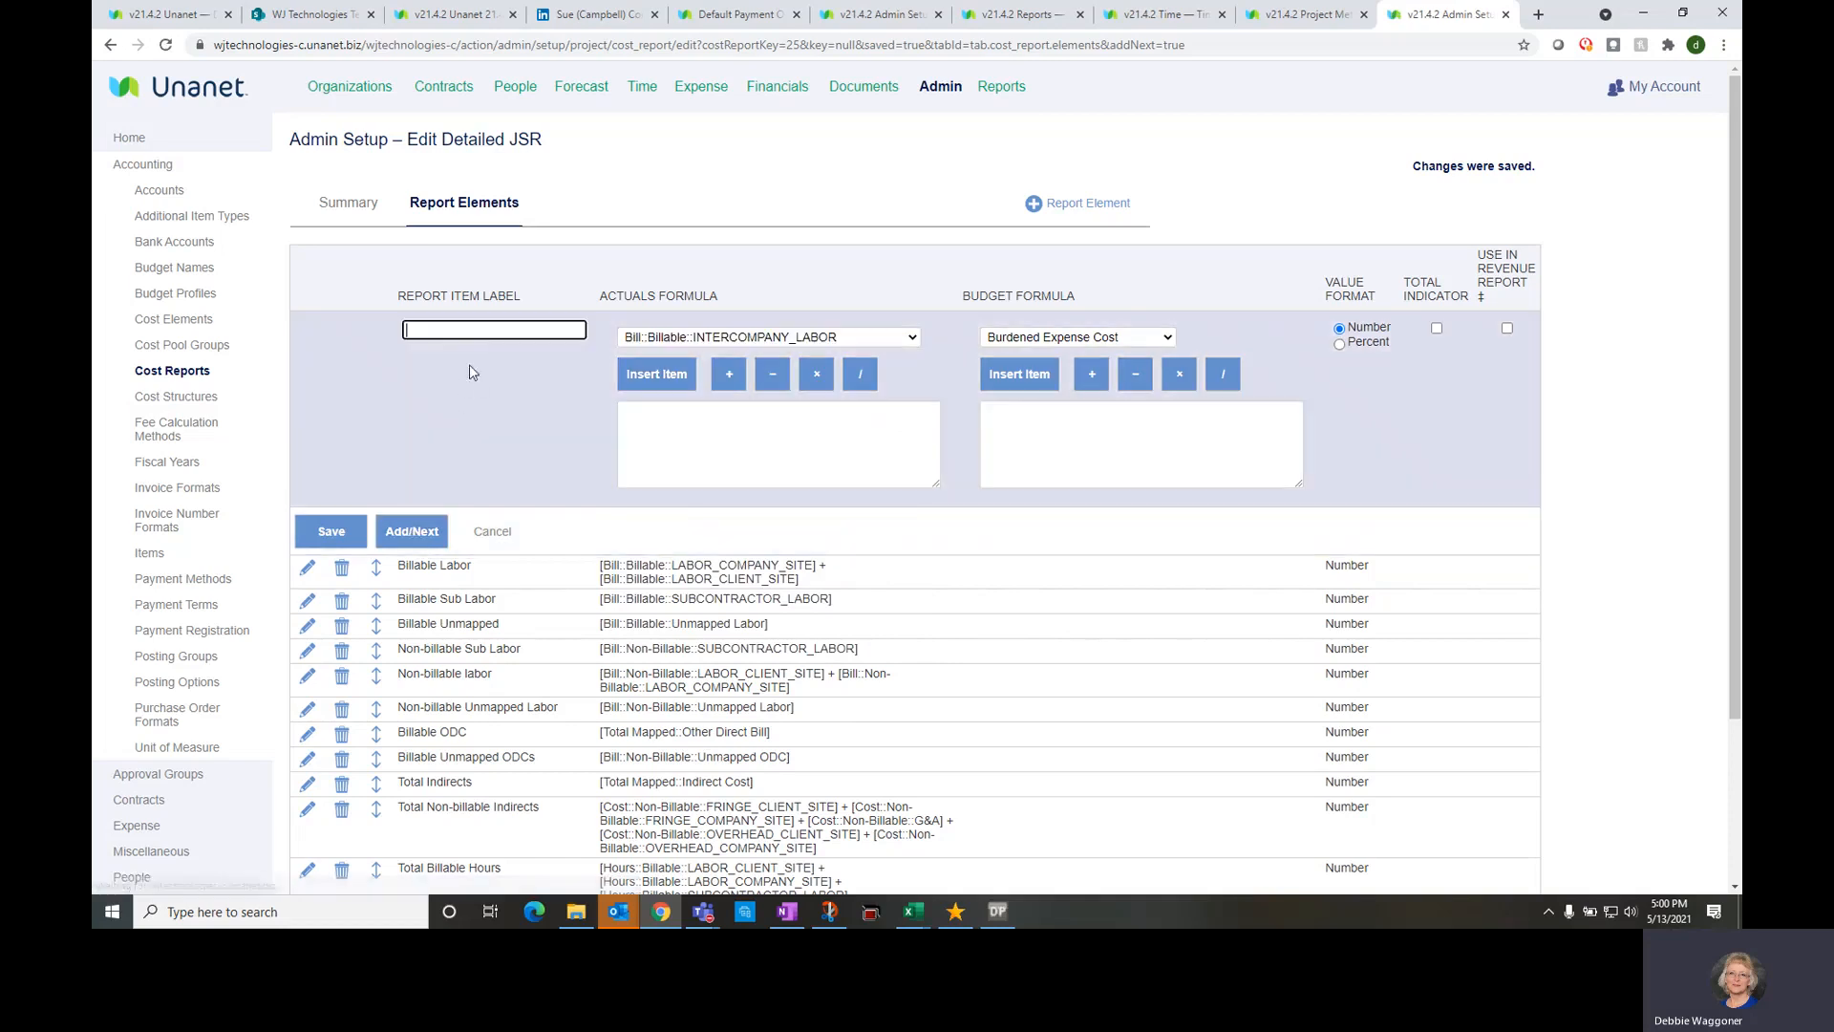
Define an Additional Item Revenue element with the actuals formula [Revenue::Additional Items] and save it, ending element entry
text(Additional It)
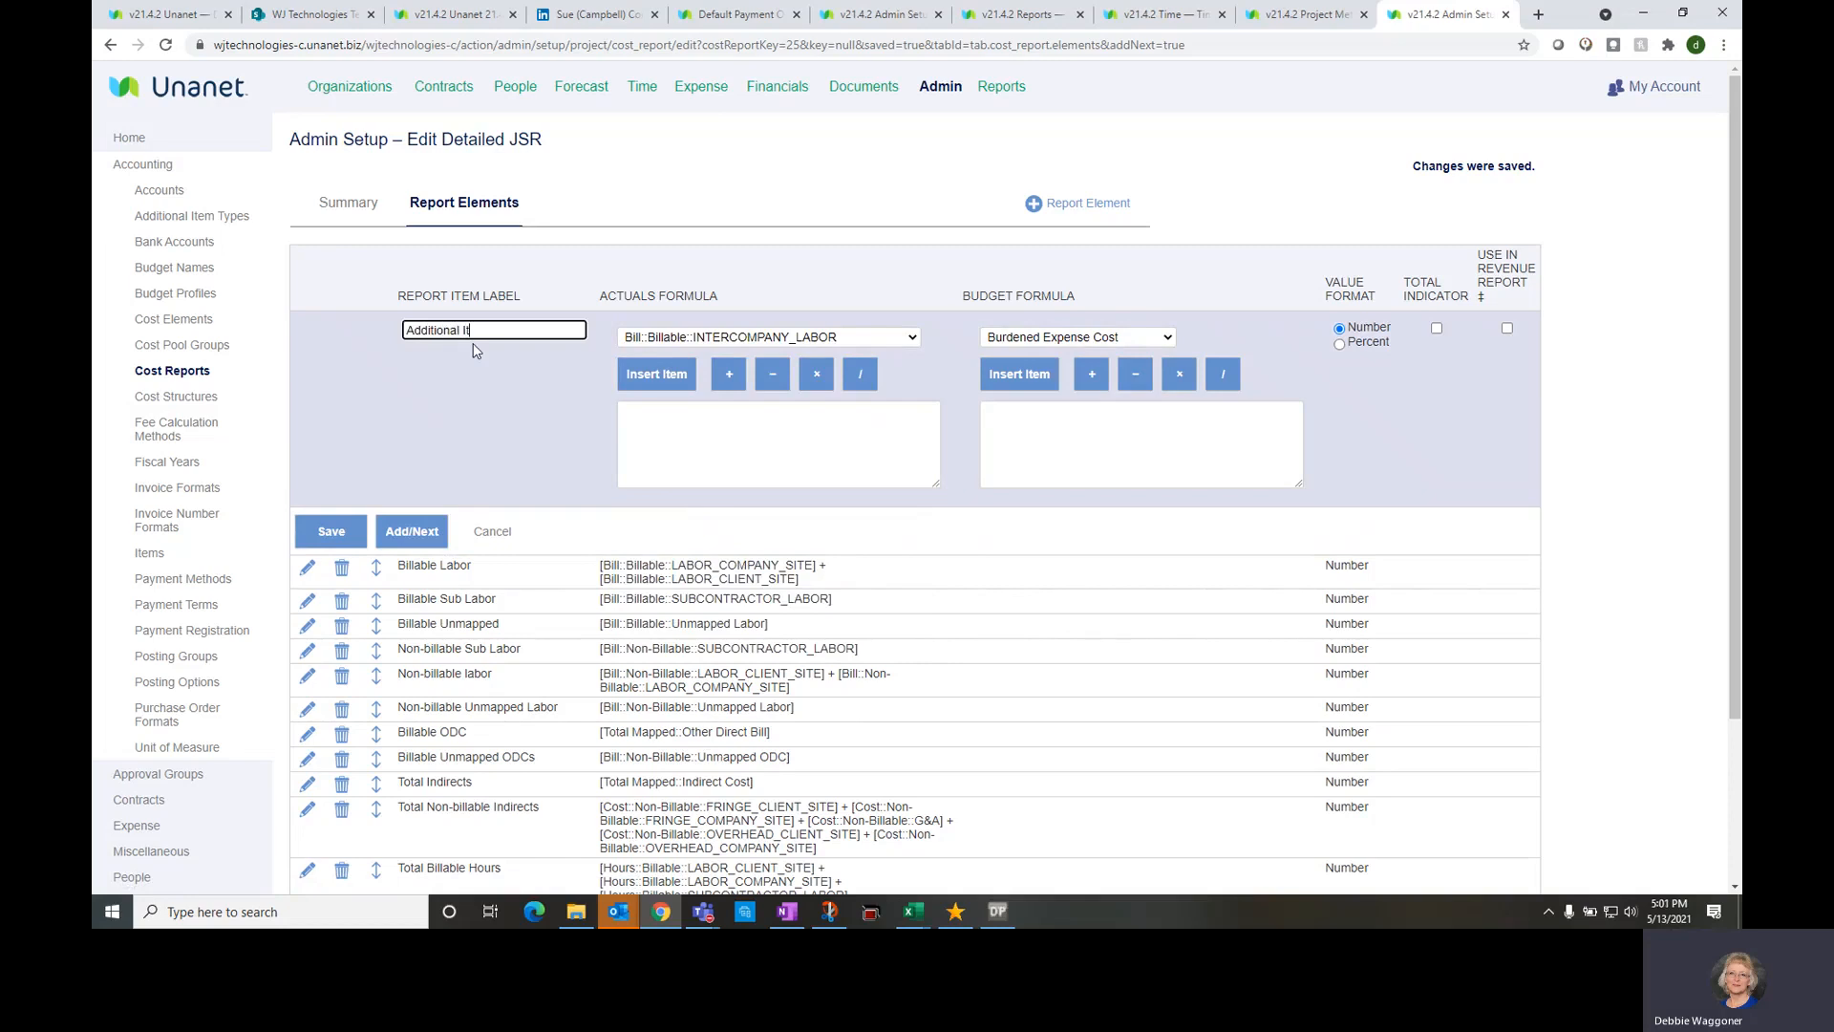
text(em Revenue)
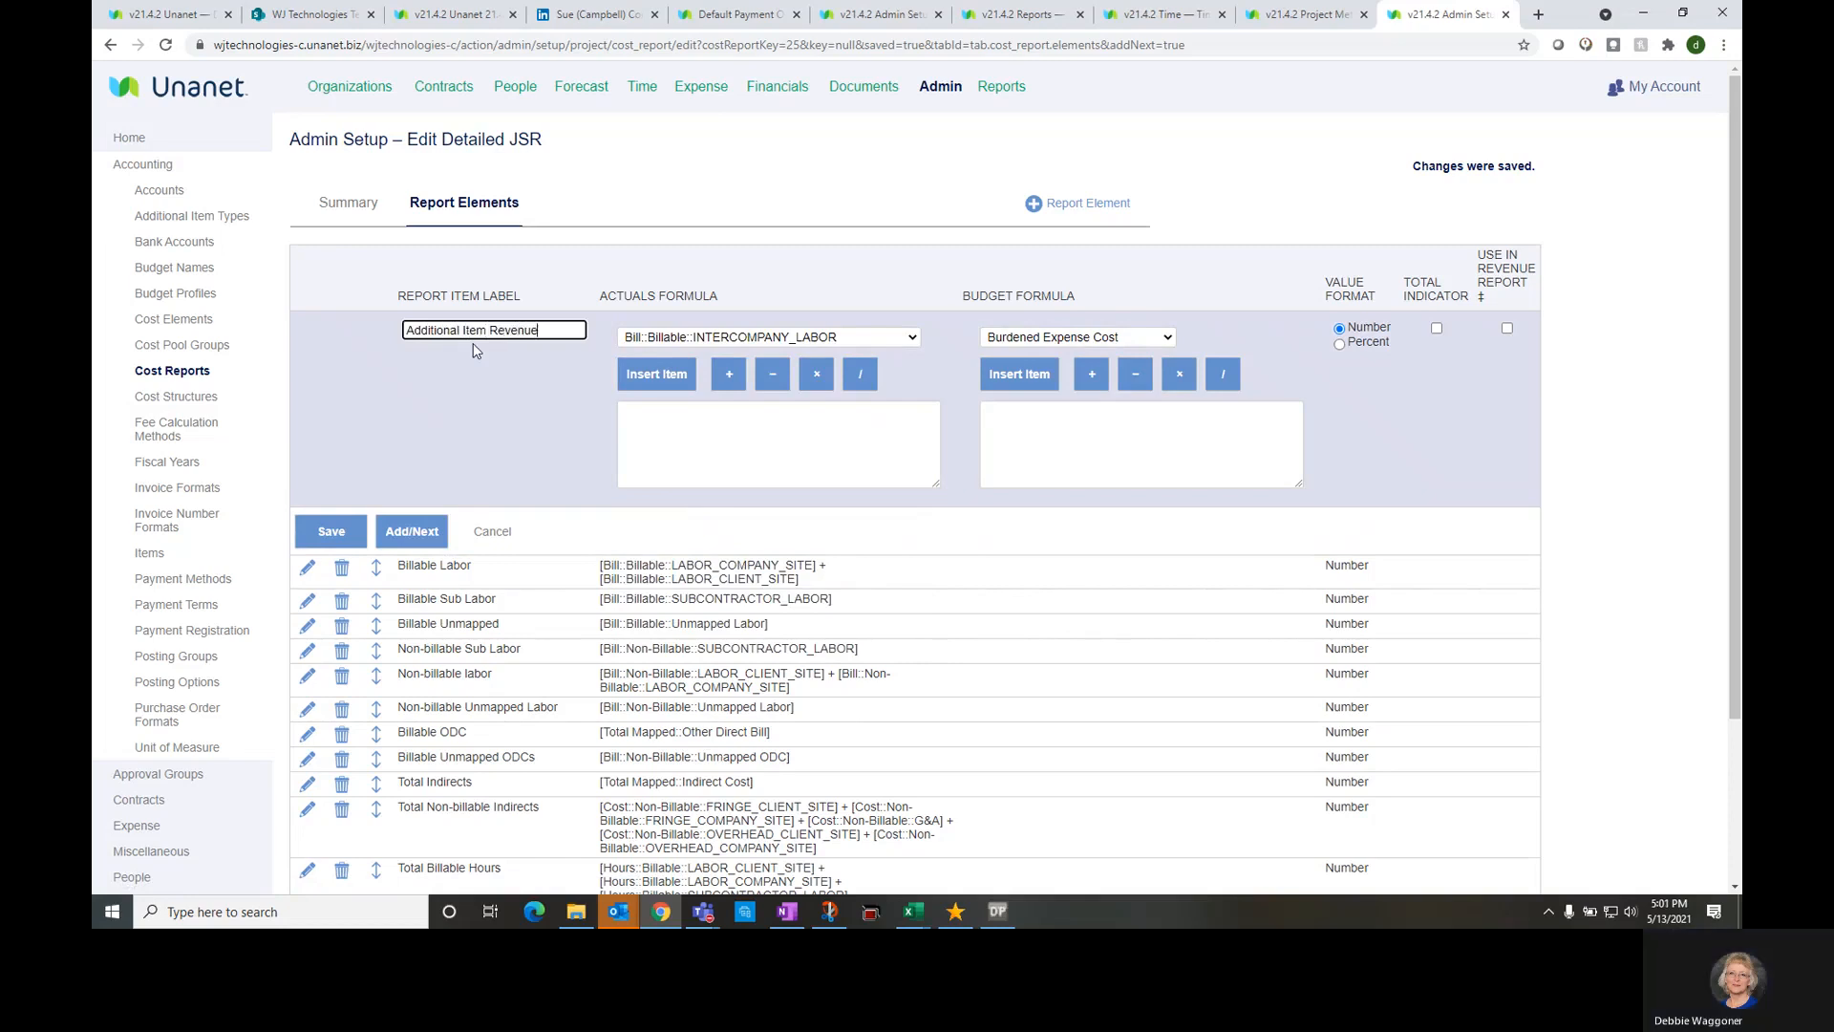
click(714, 339)
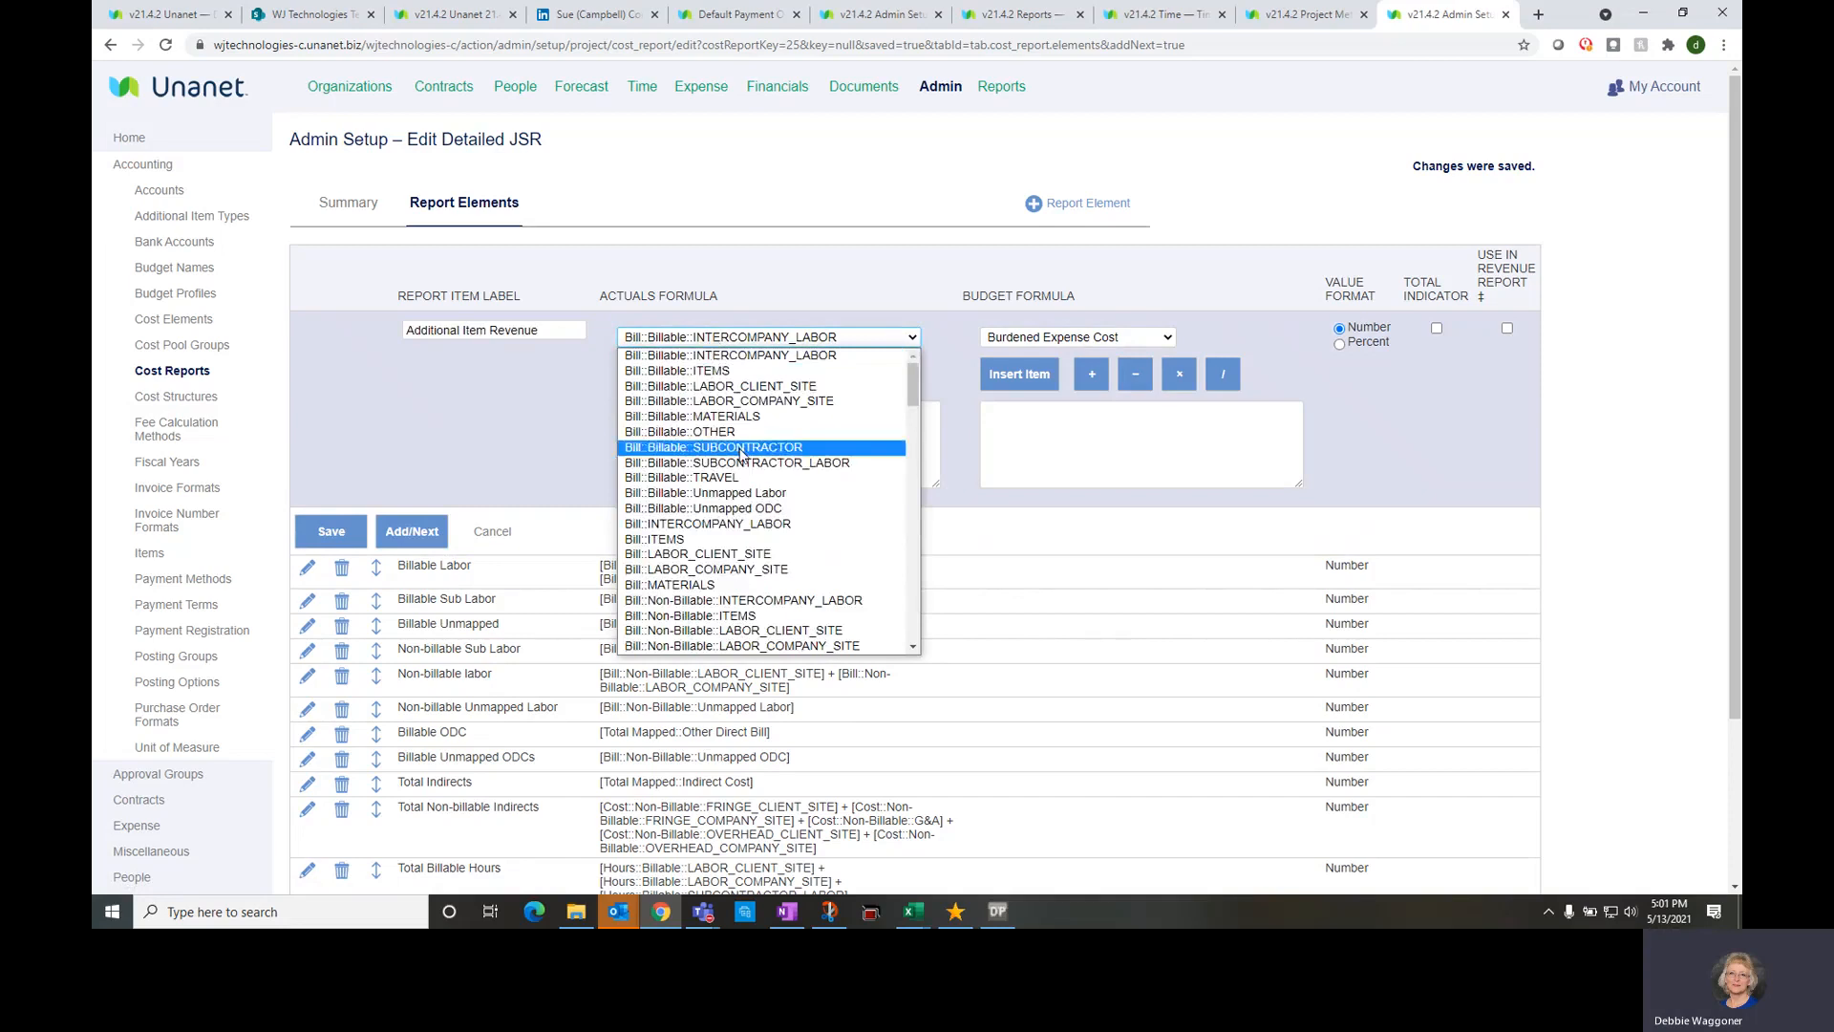
scroll(740, 453, down, 5)
drag(911, 504, 910, 609)
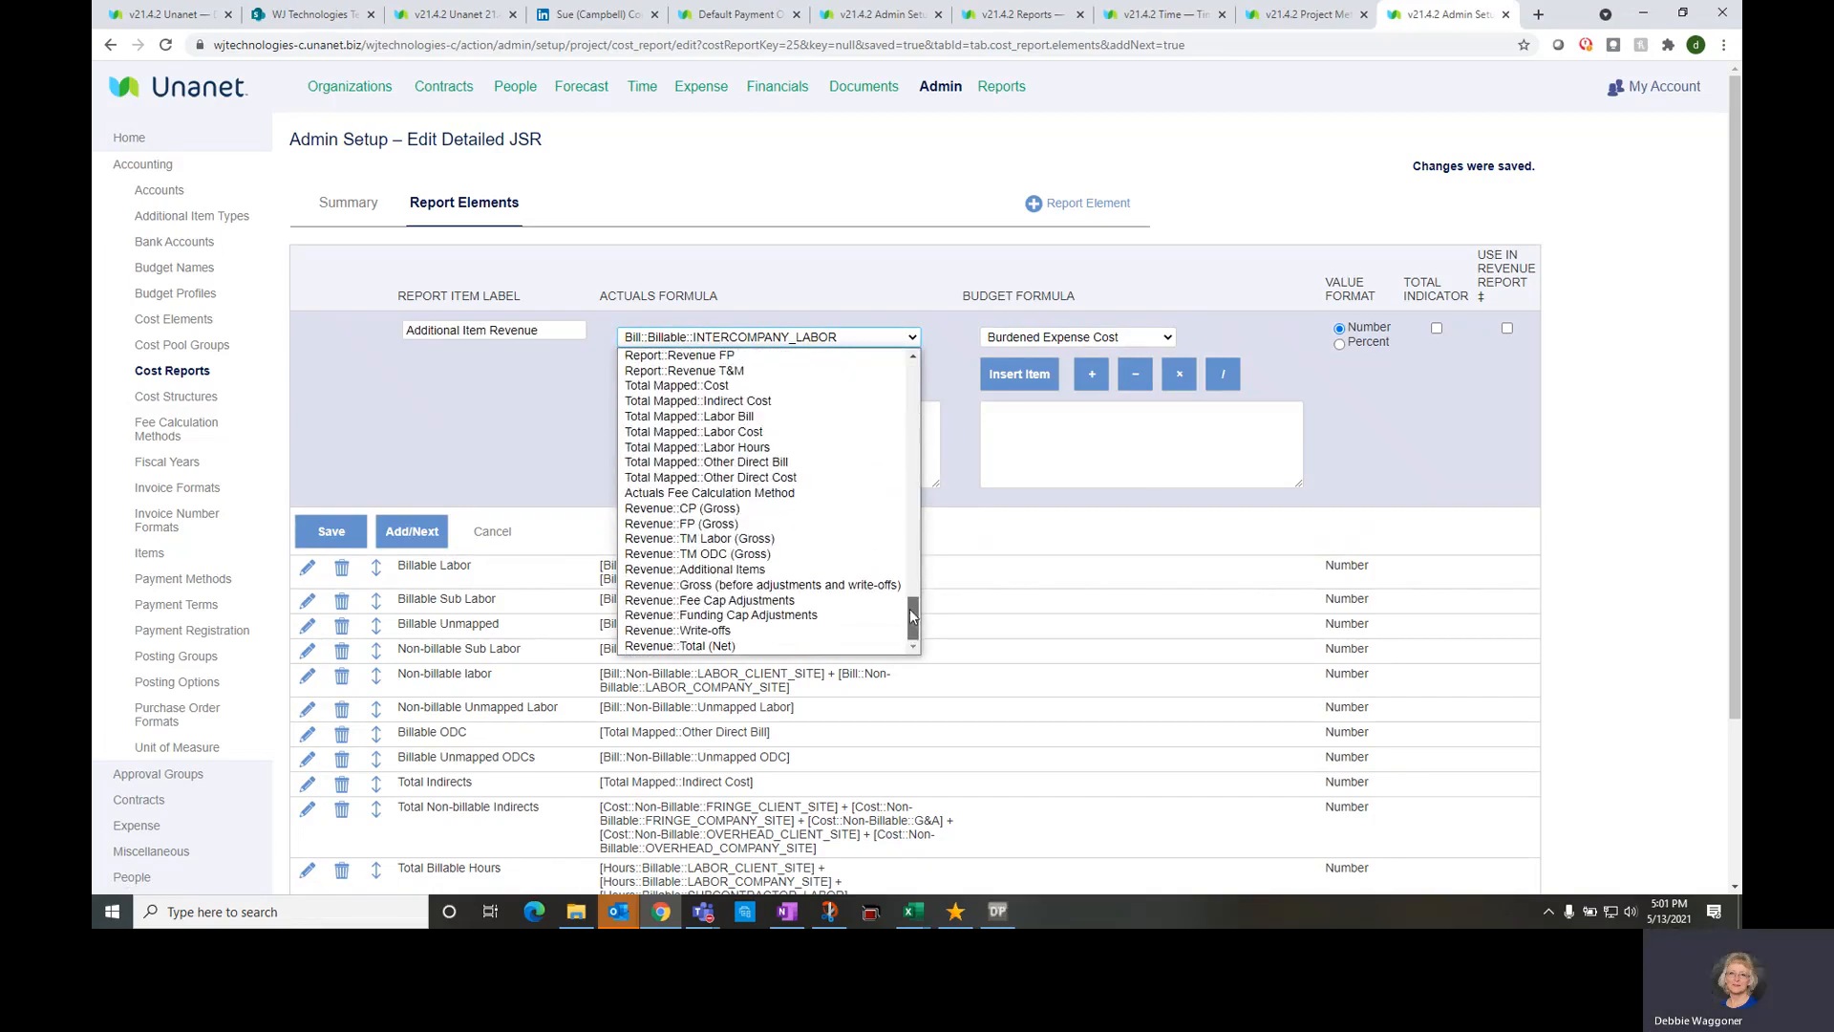
click(726, 570)
click(656, 373)
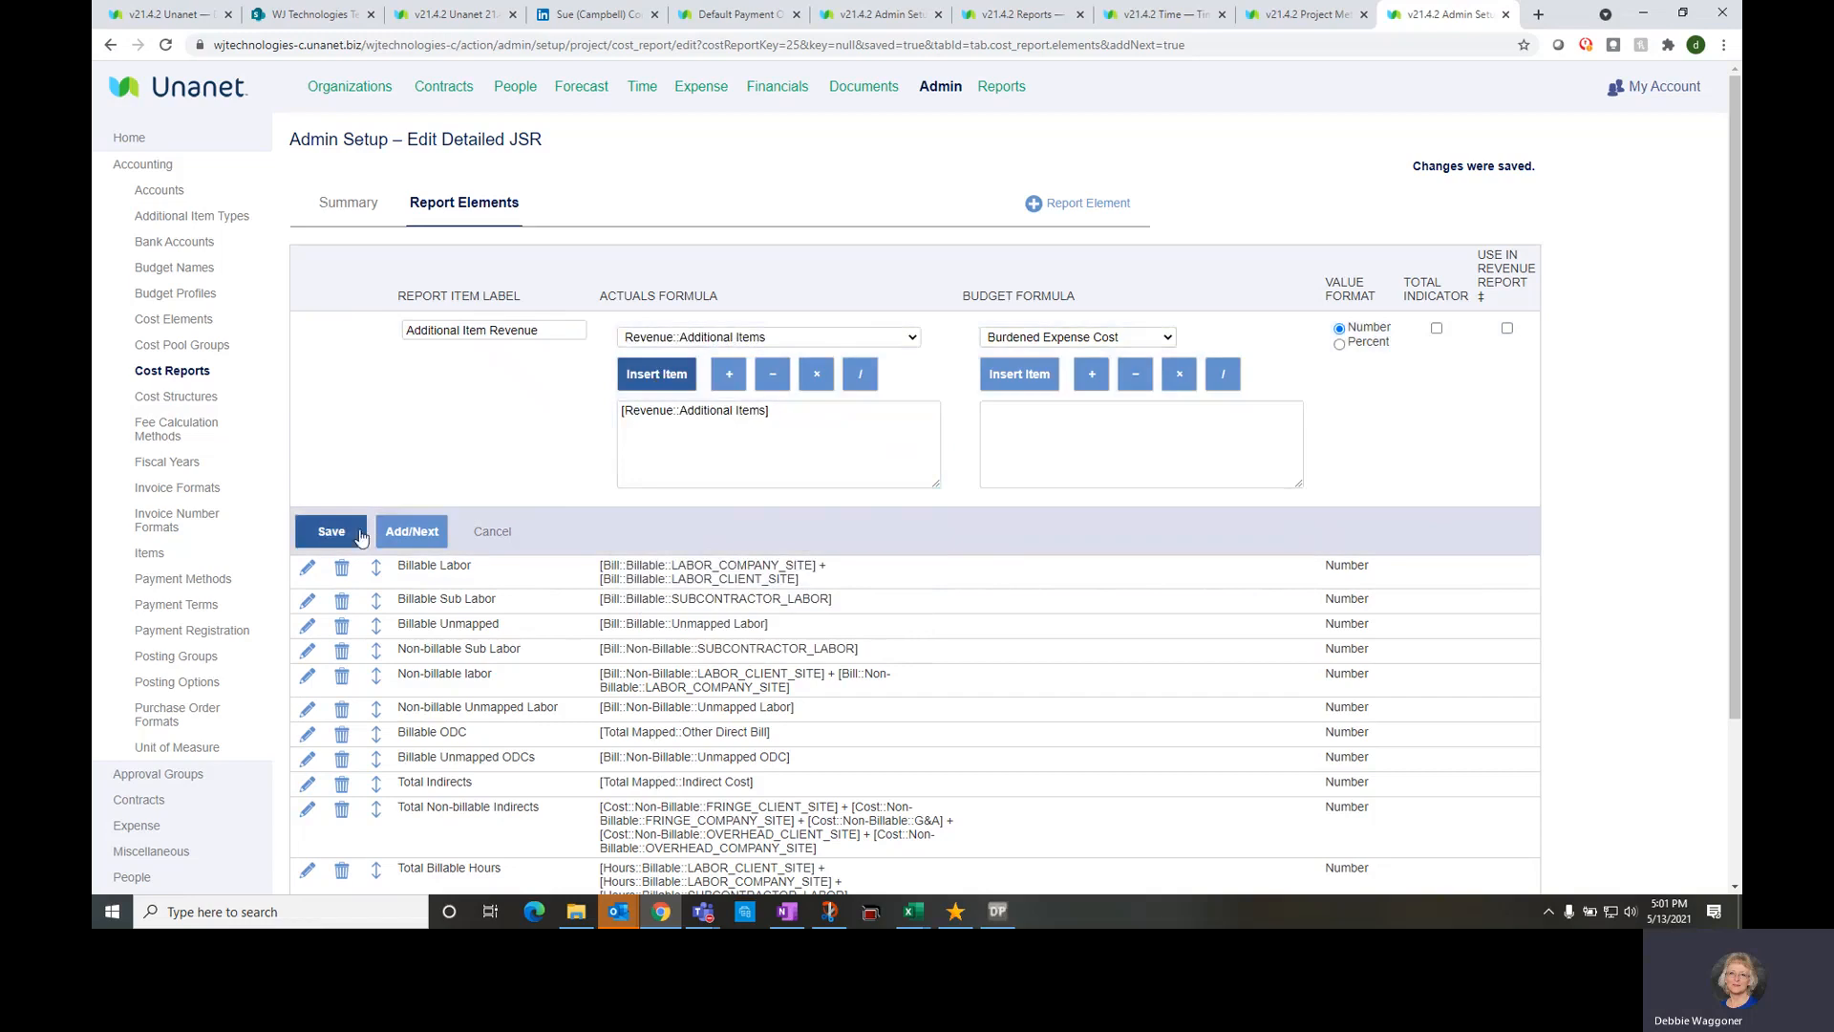
click(356, 532)
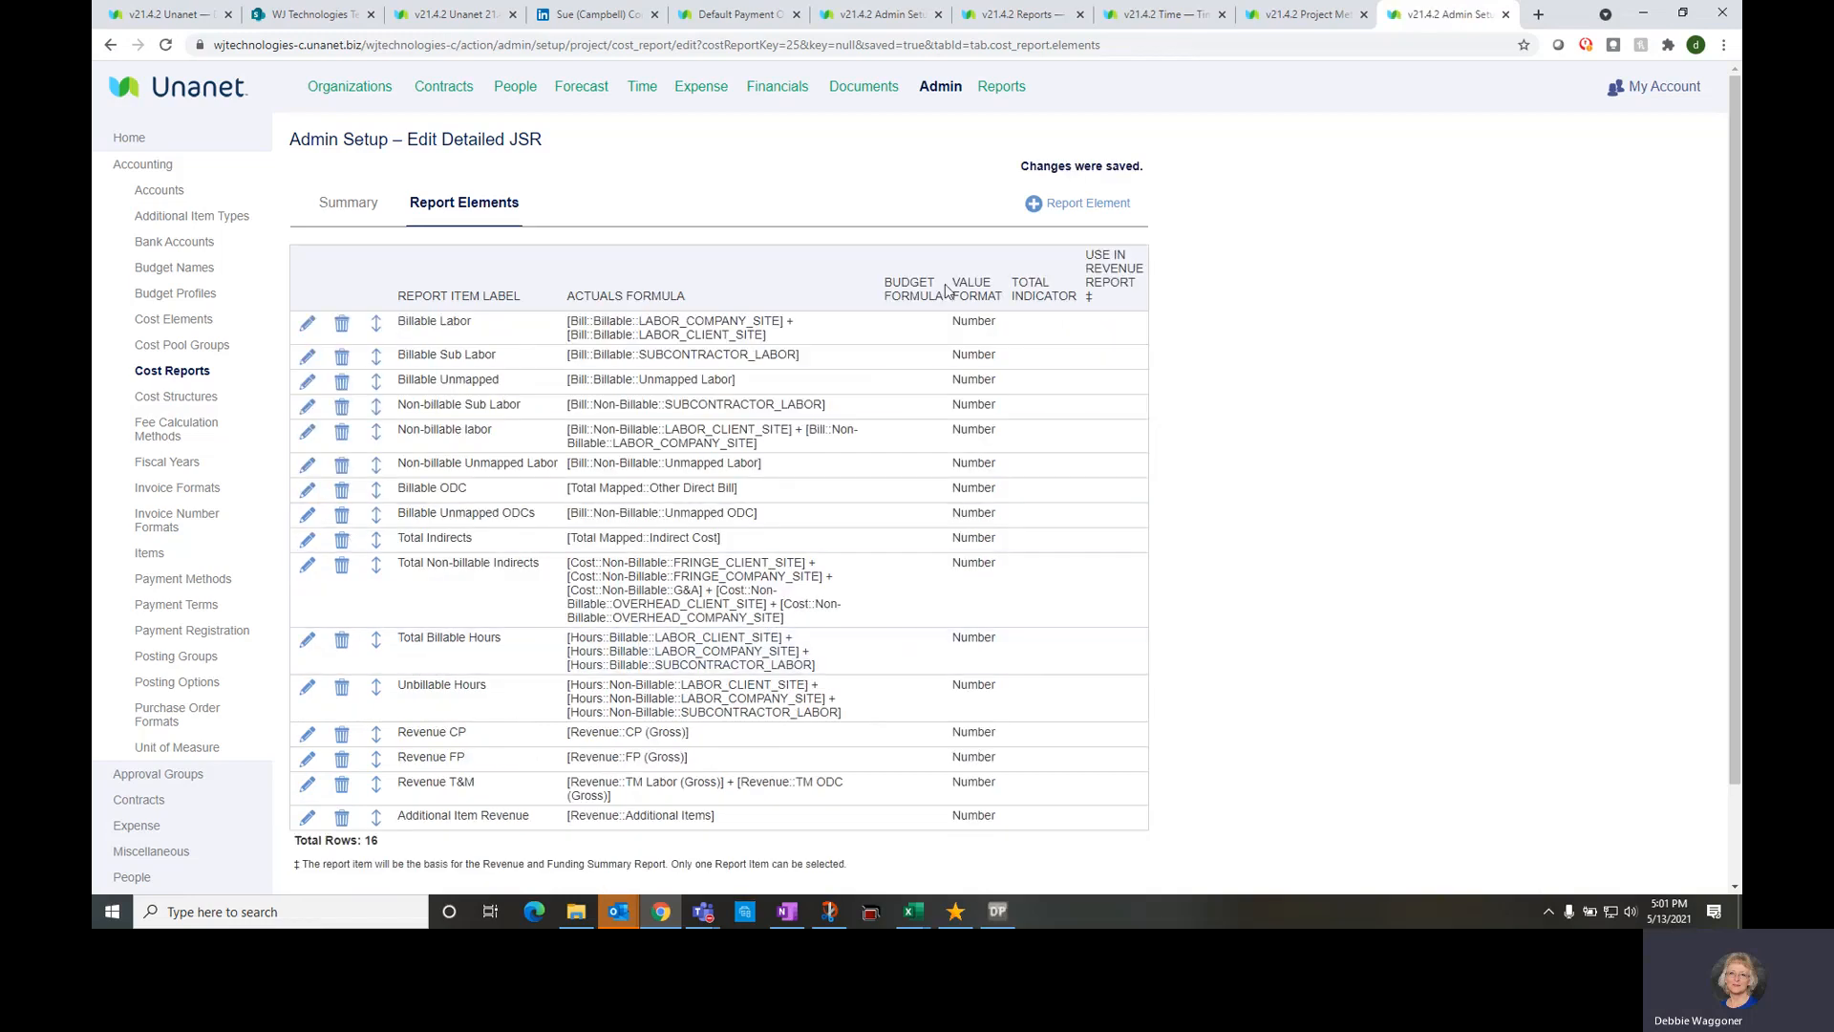
Open the Project Cost Summary (JSR) report criteria and choose the first Detailed JSR entry as the cost report
click(1011, 130)
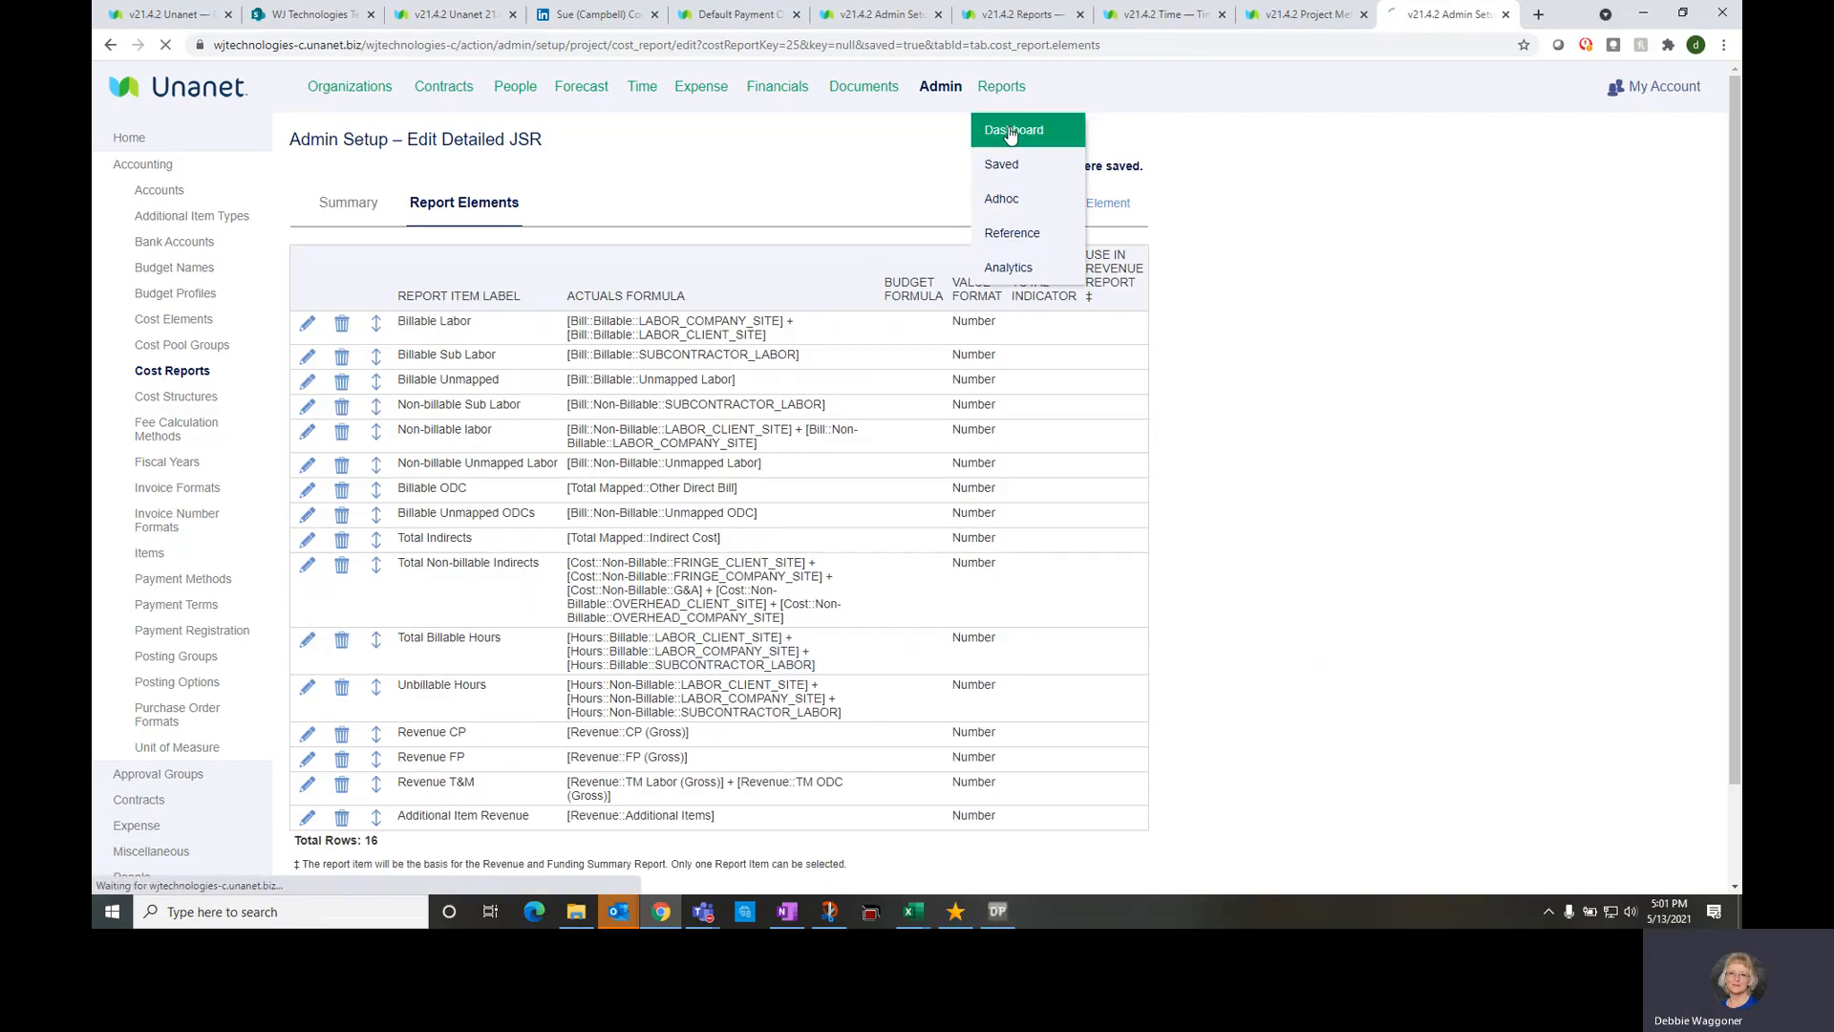
click(905, 690)
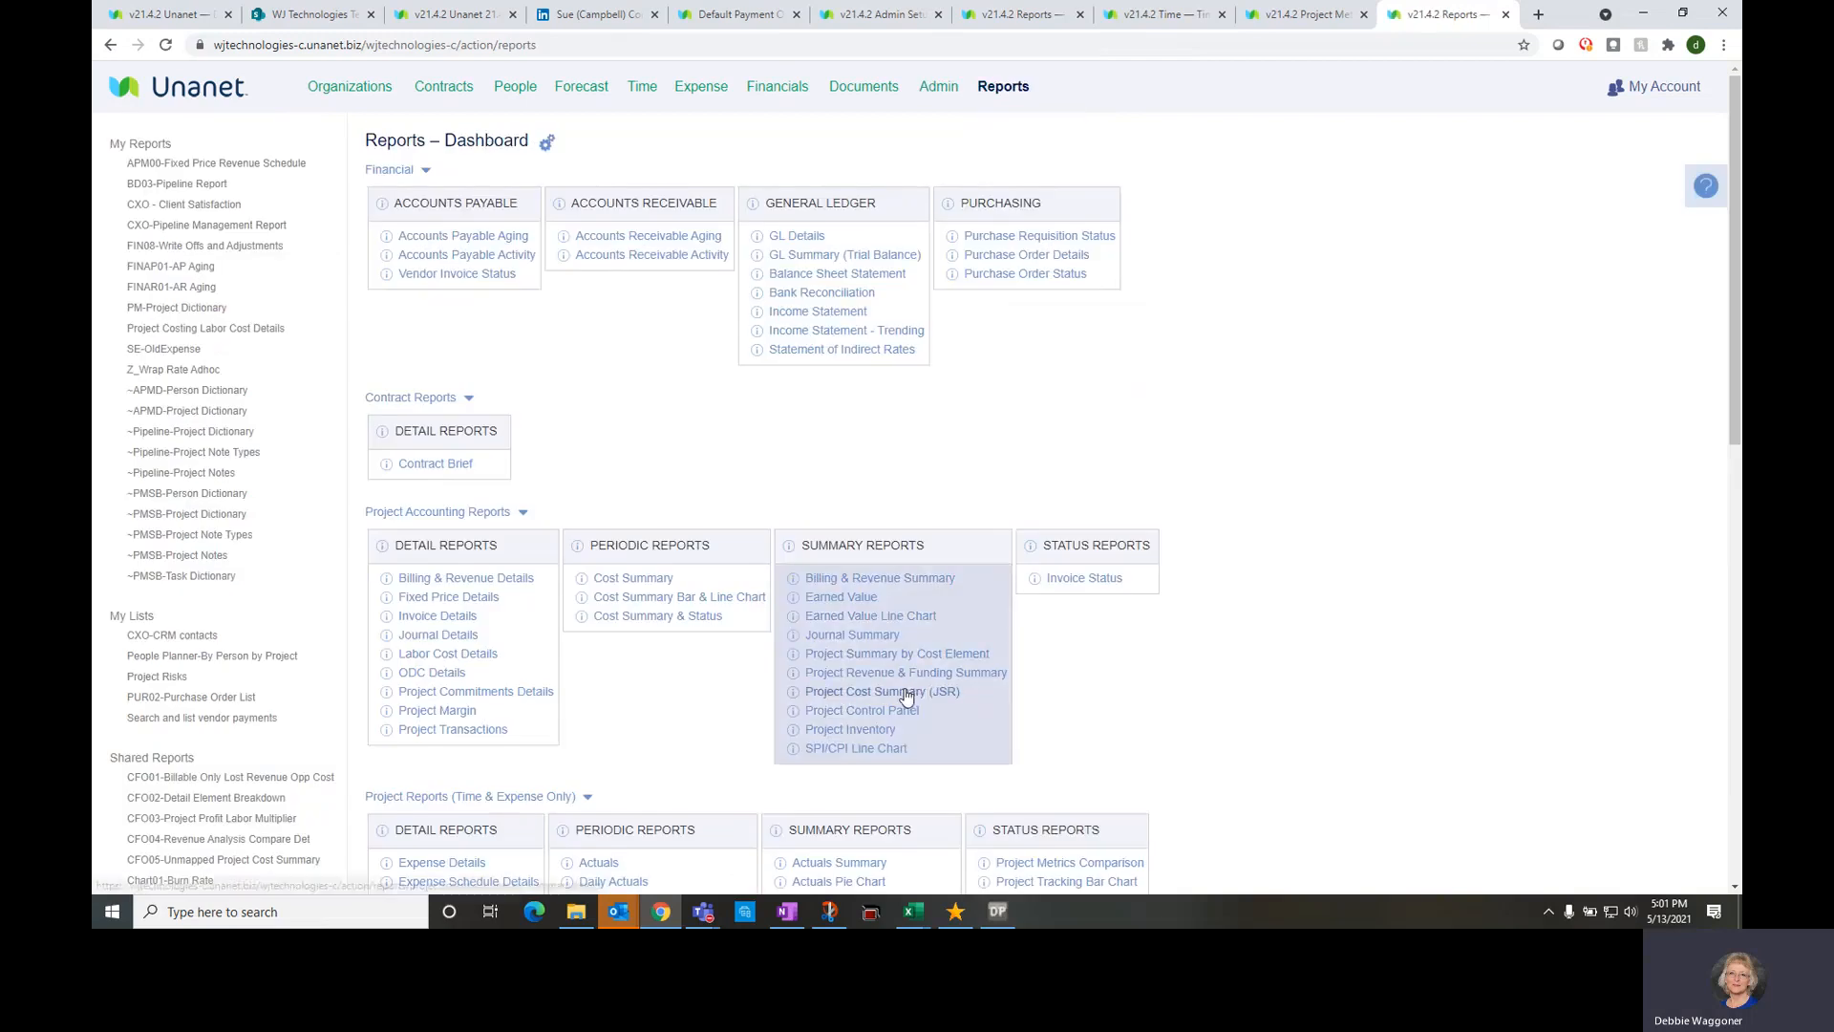
scroll(644, 435, down, 3)
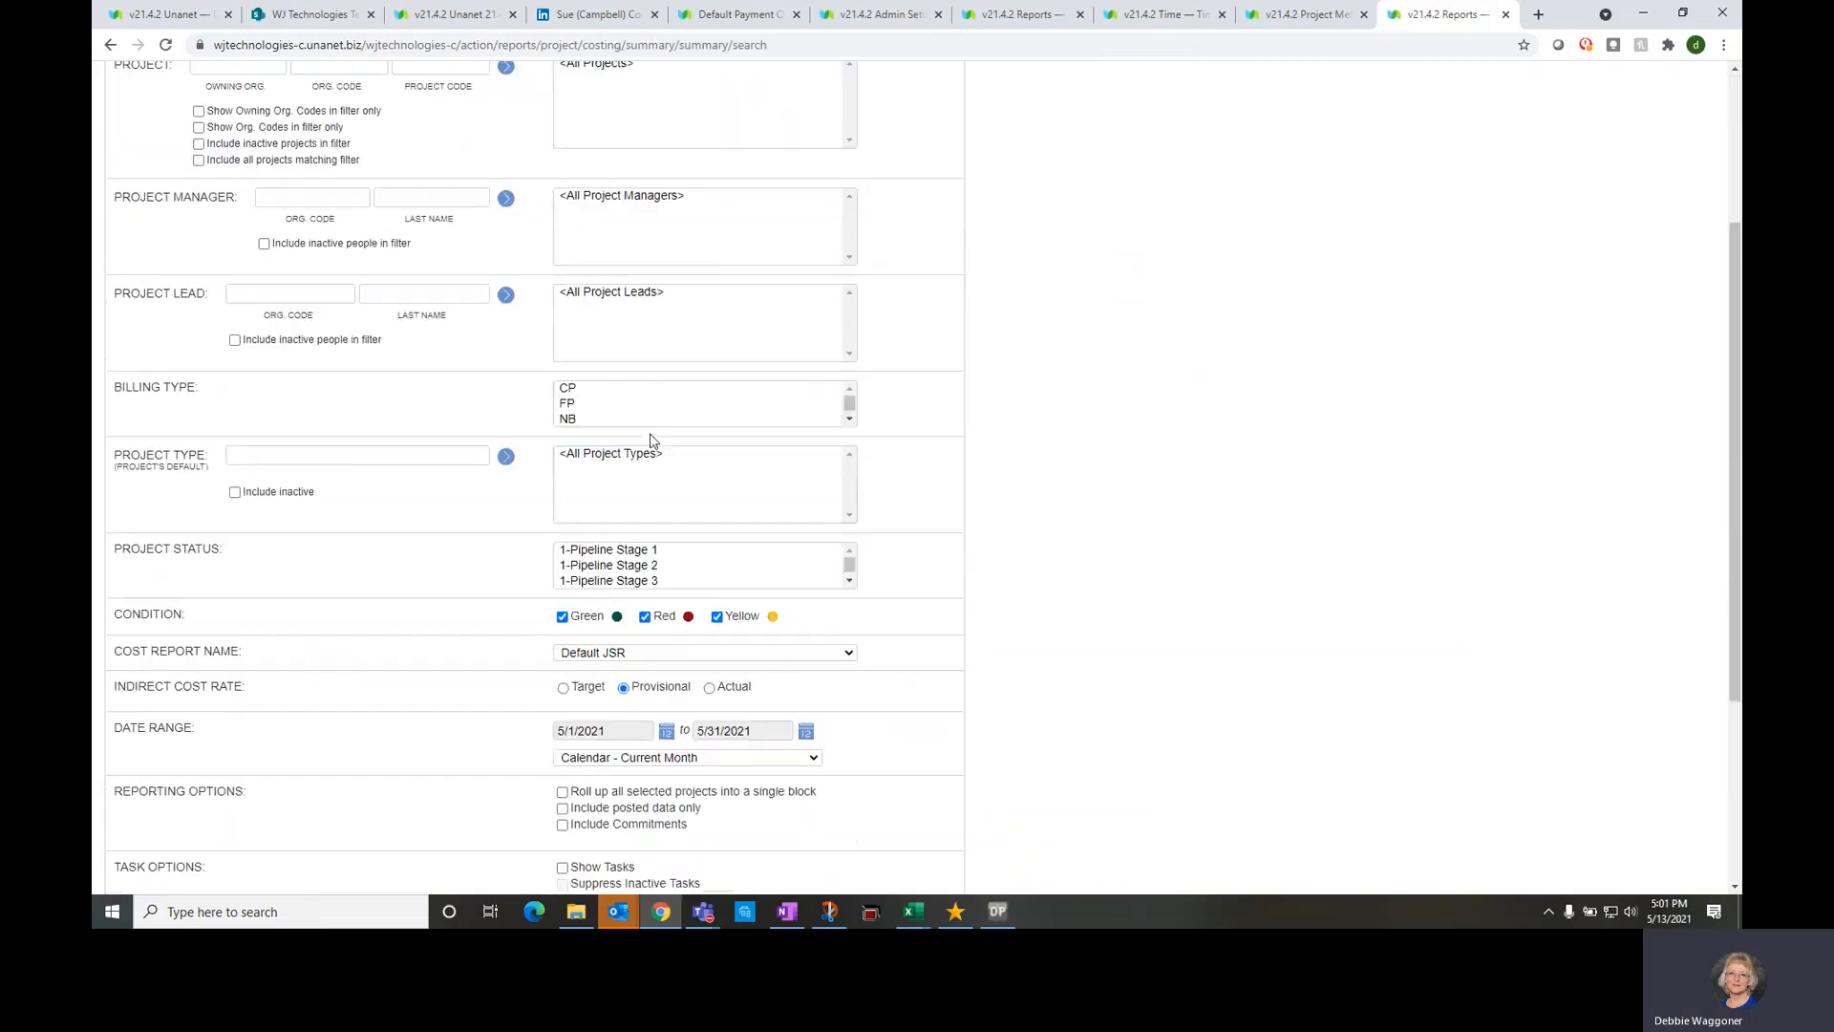
click(691, 652)
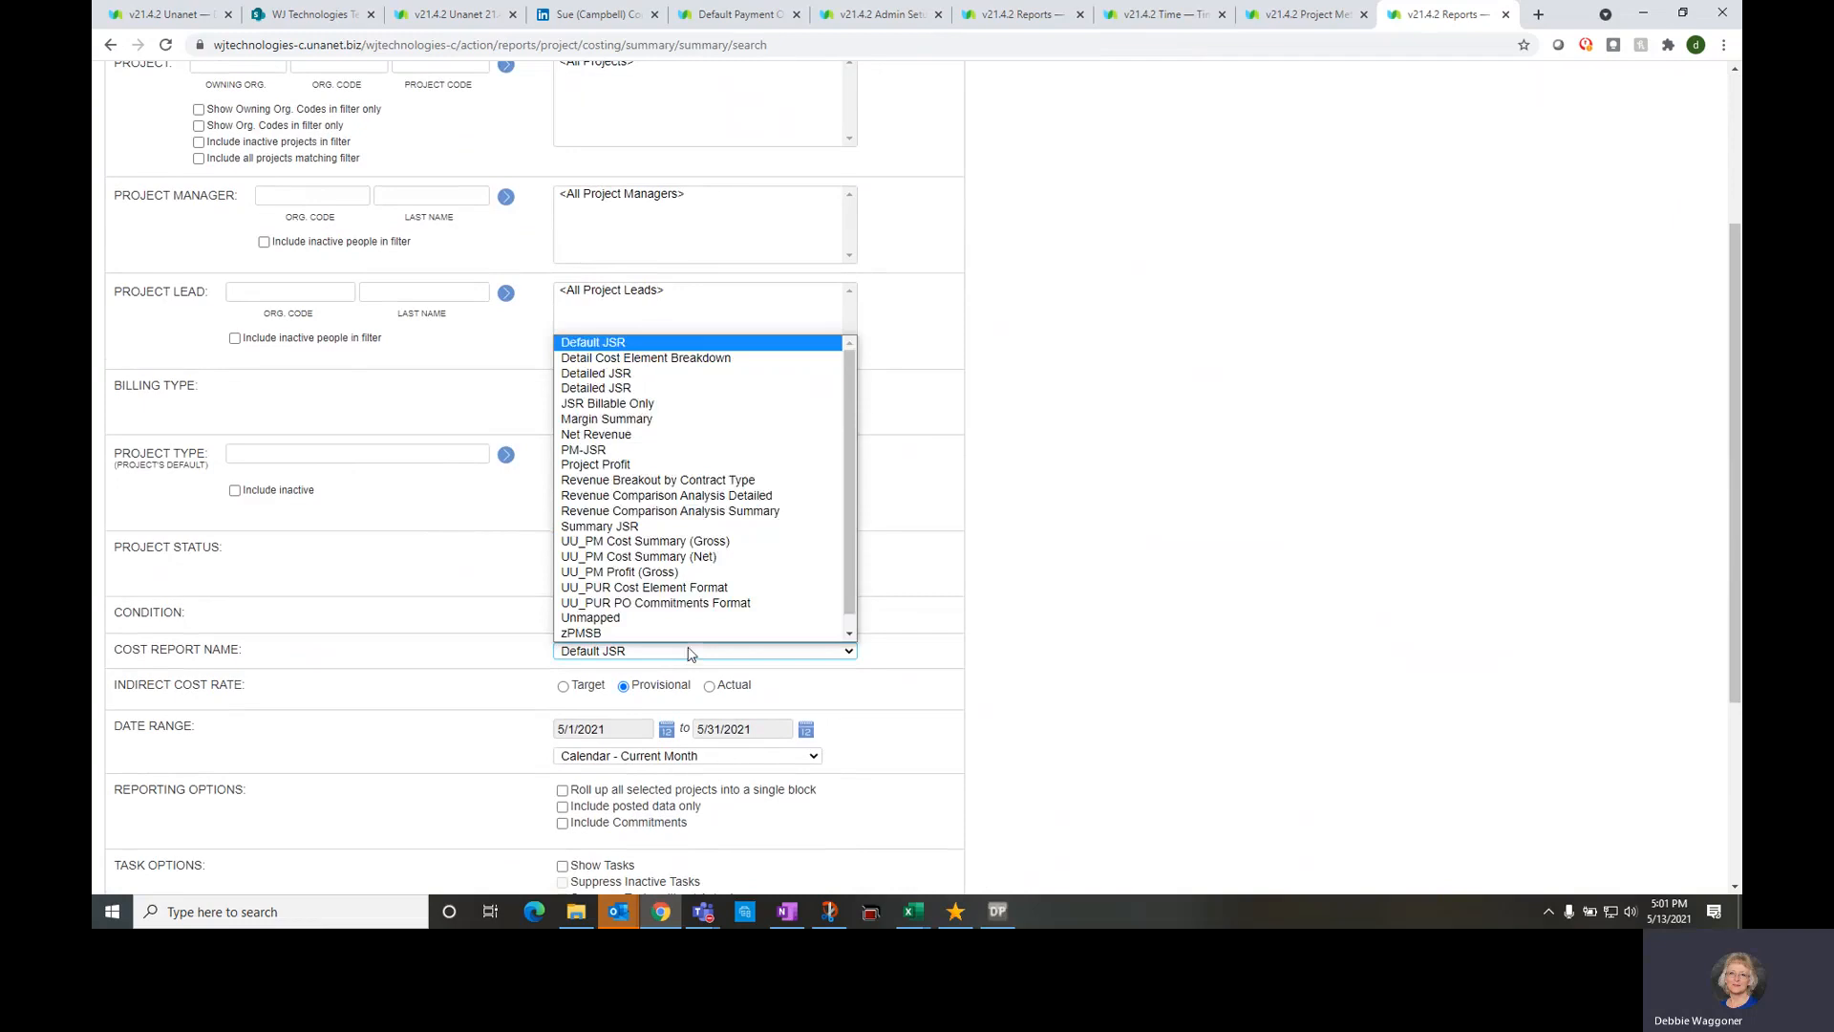
click(599, 368)
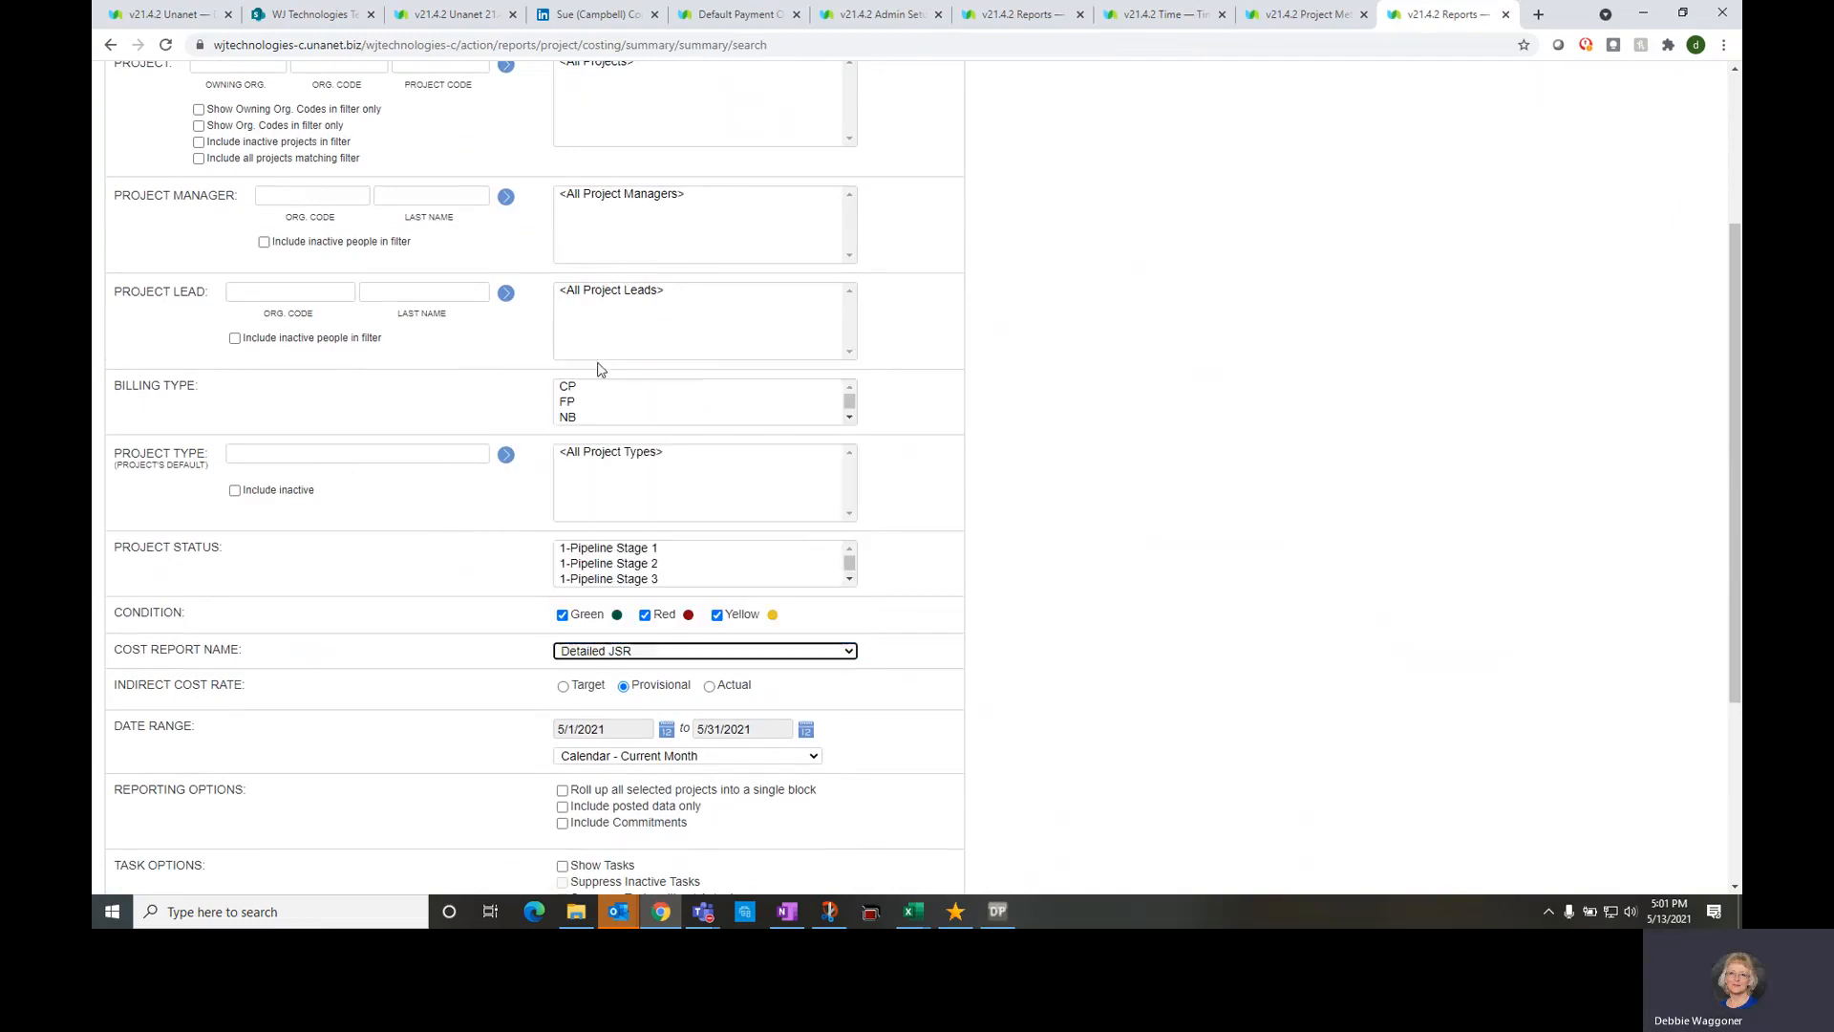
Run the report with actual indirect cost rates, the Calendar - Previous Year date range and posted data only
click(708, 688)
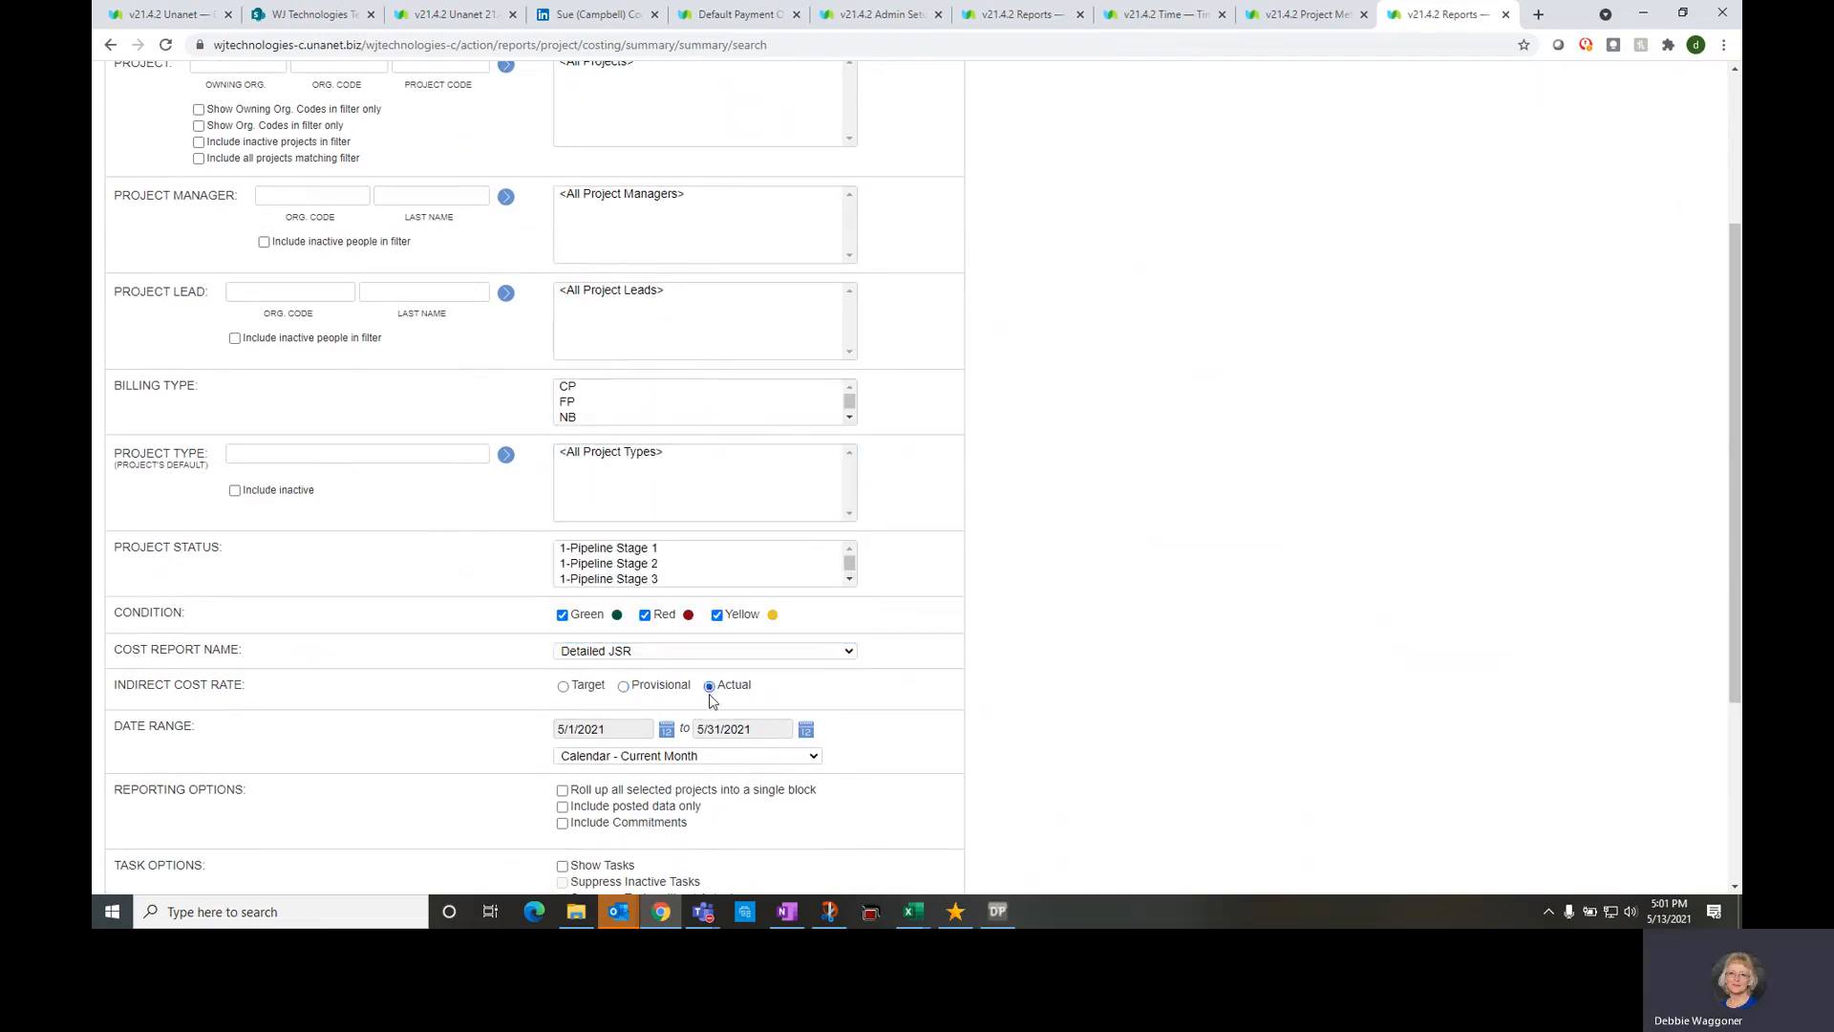
click(696, 757)
scroll(698, 726, down, 1)
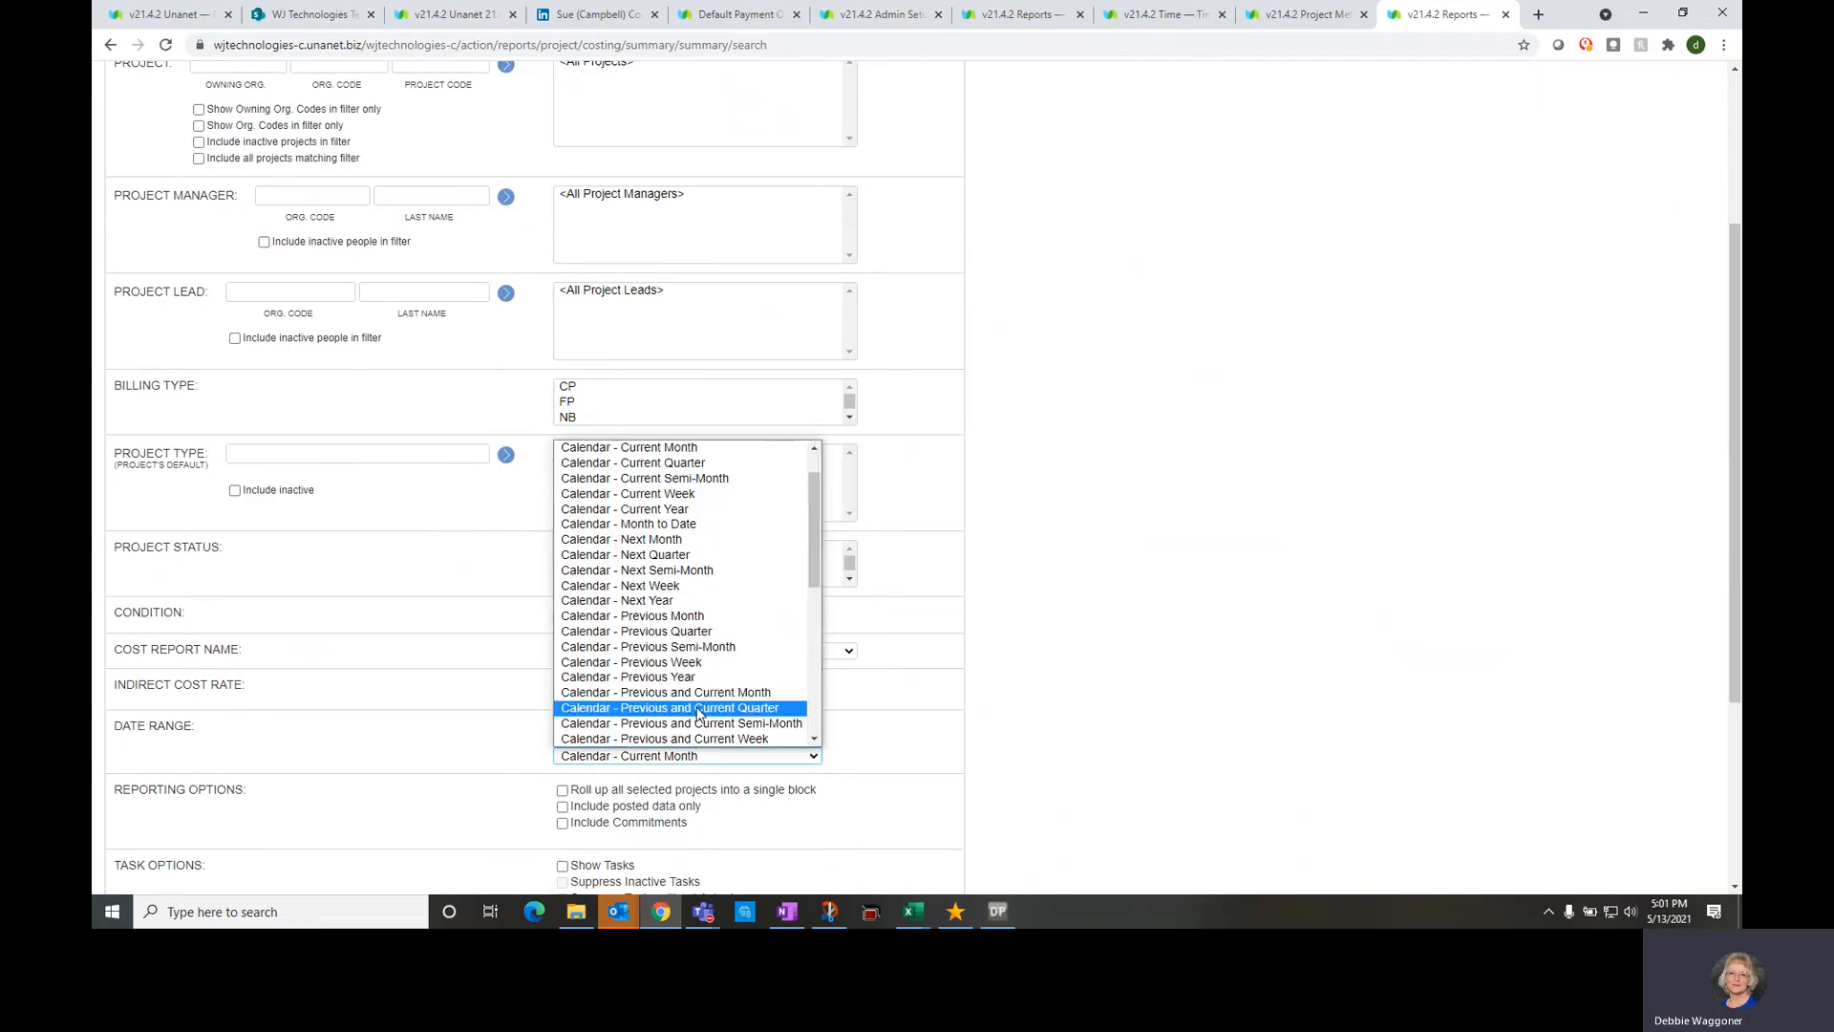
click(697, 676)
scroll(585, 659, down, 2)
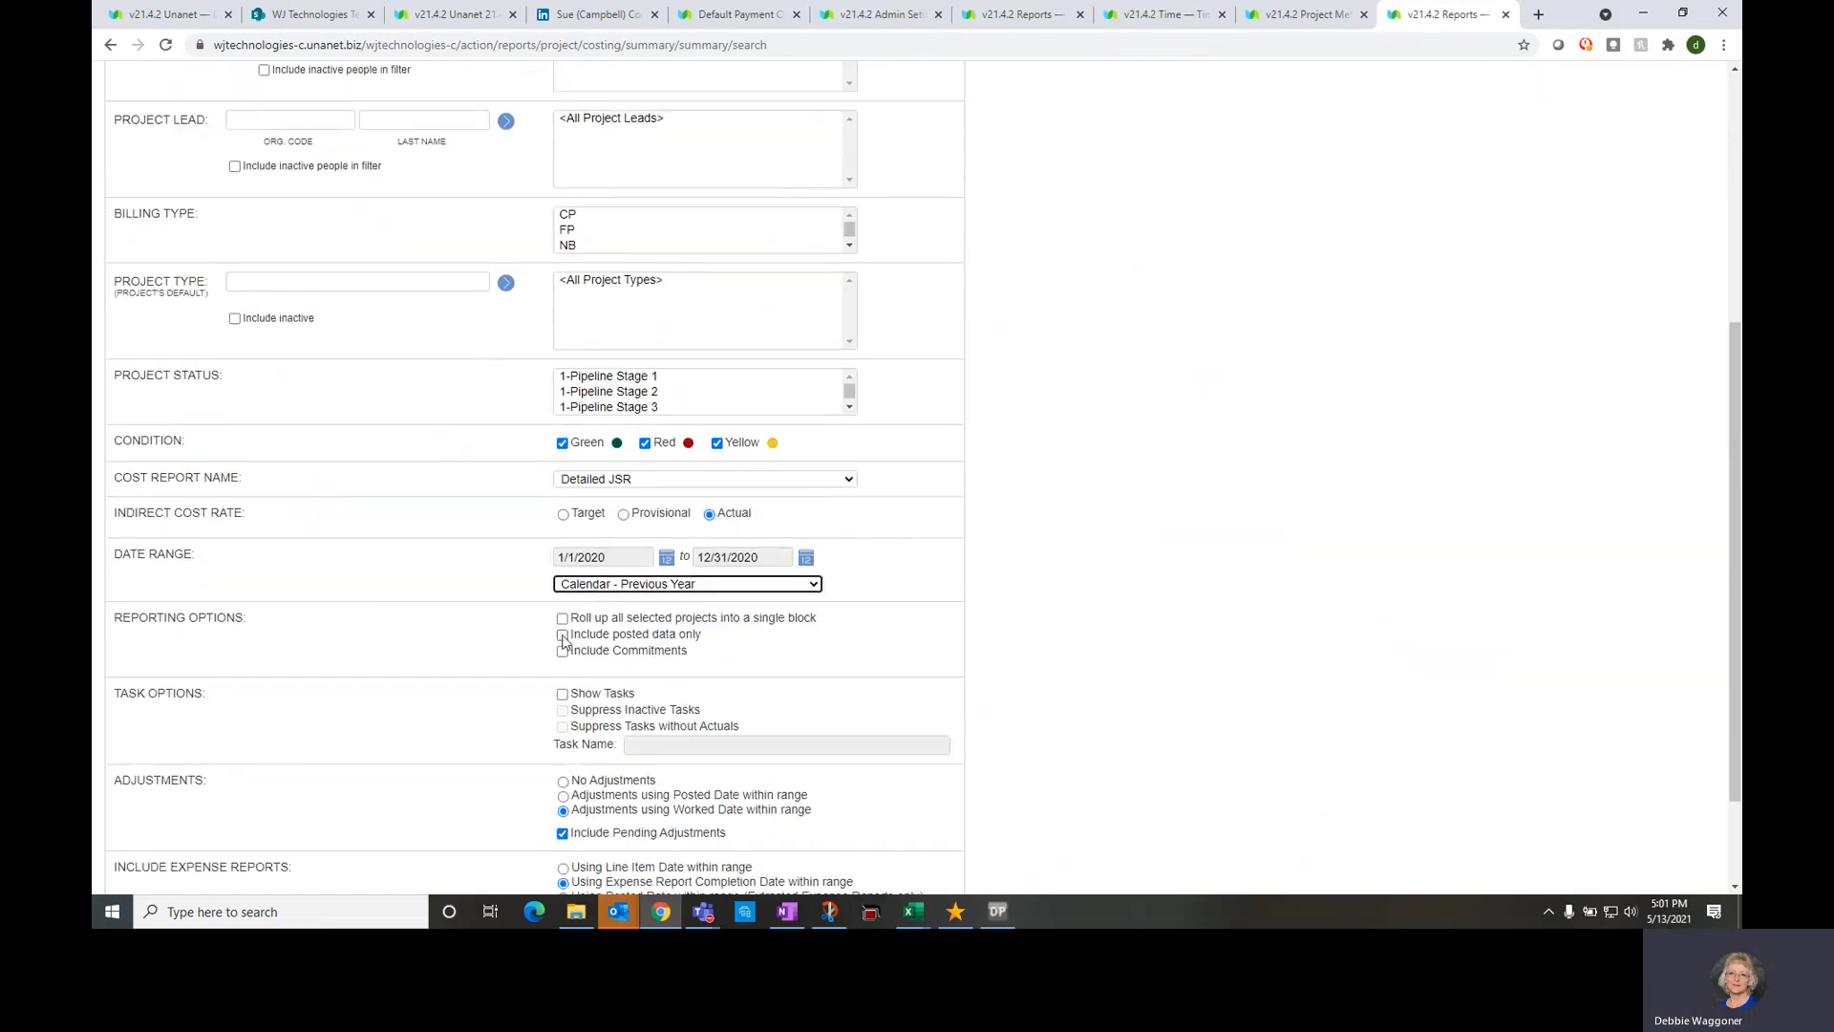
click(563, 634)
scroll(593, 847, down, 3)
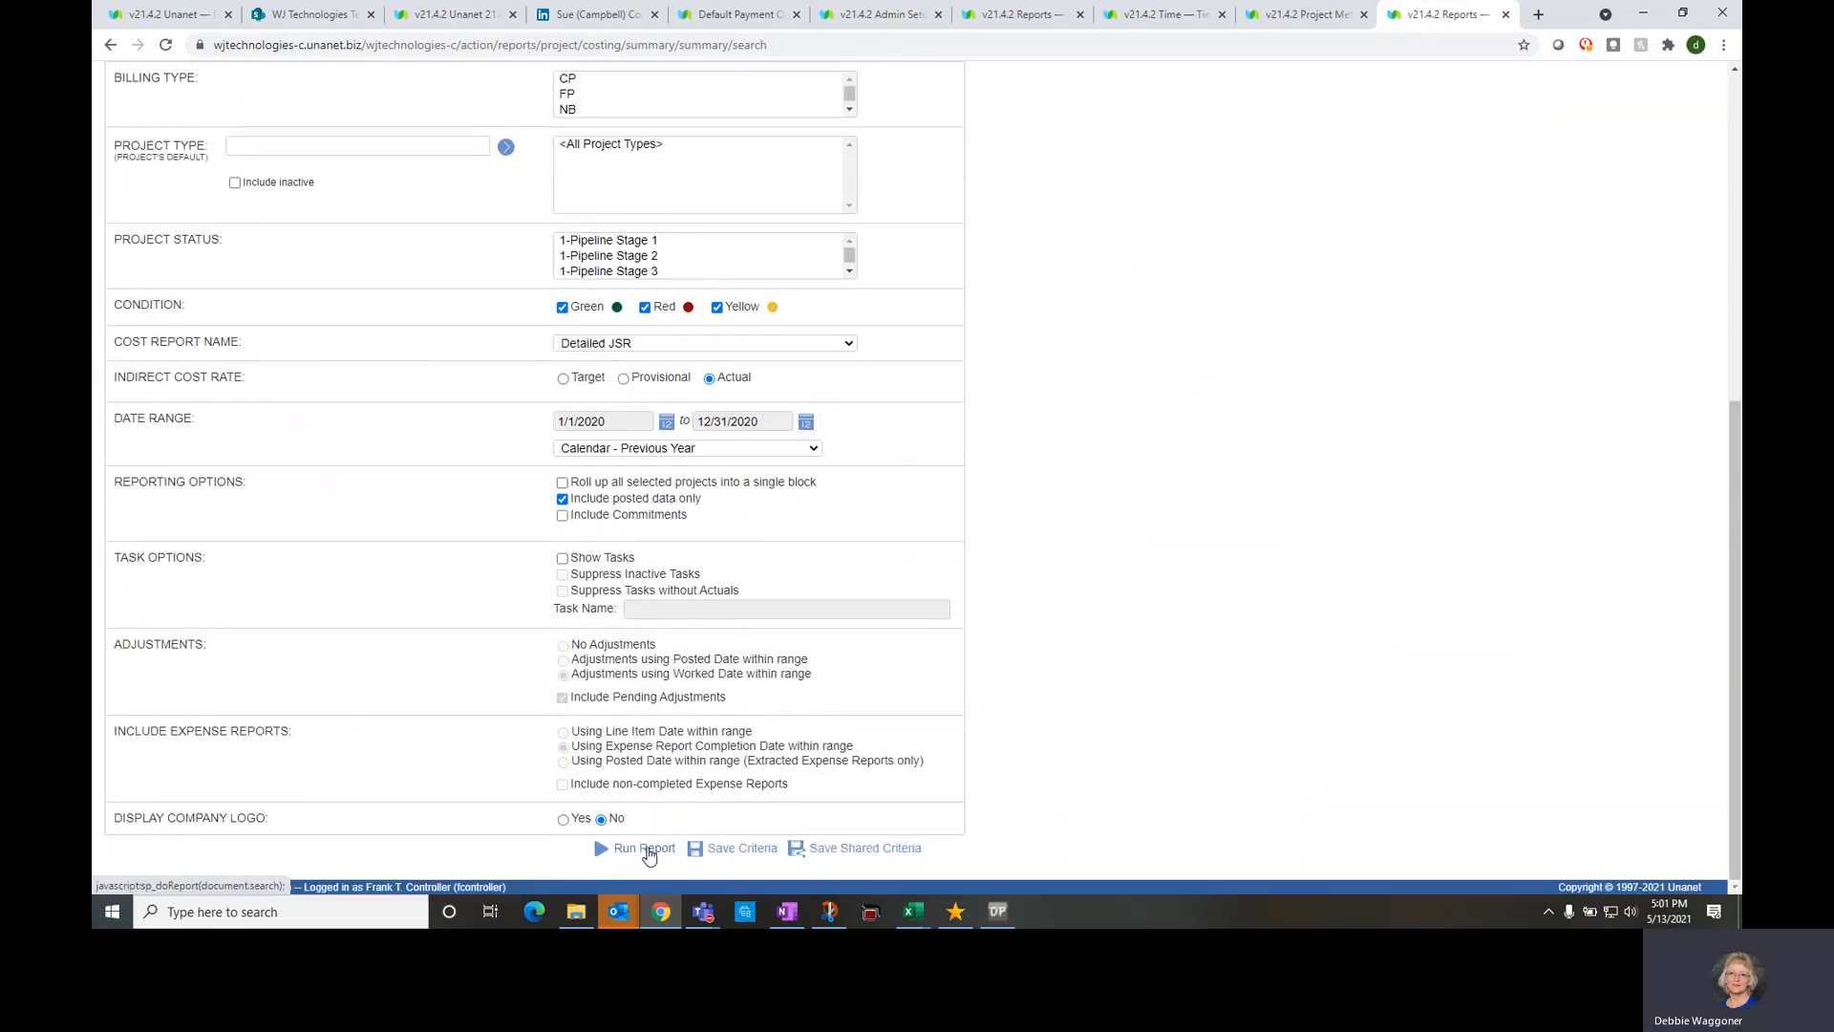
click(646, 849)
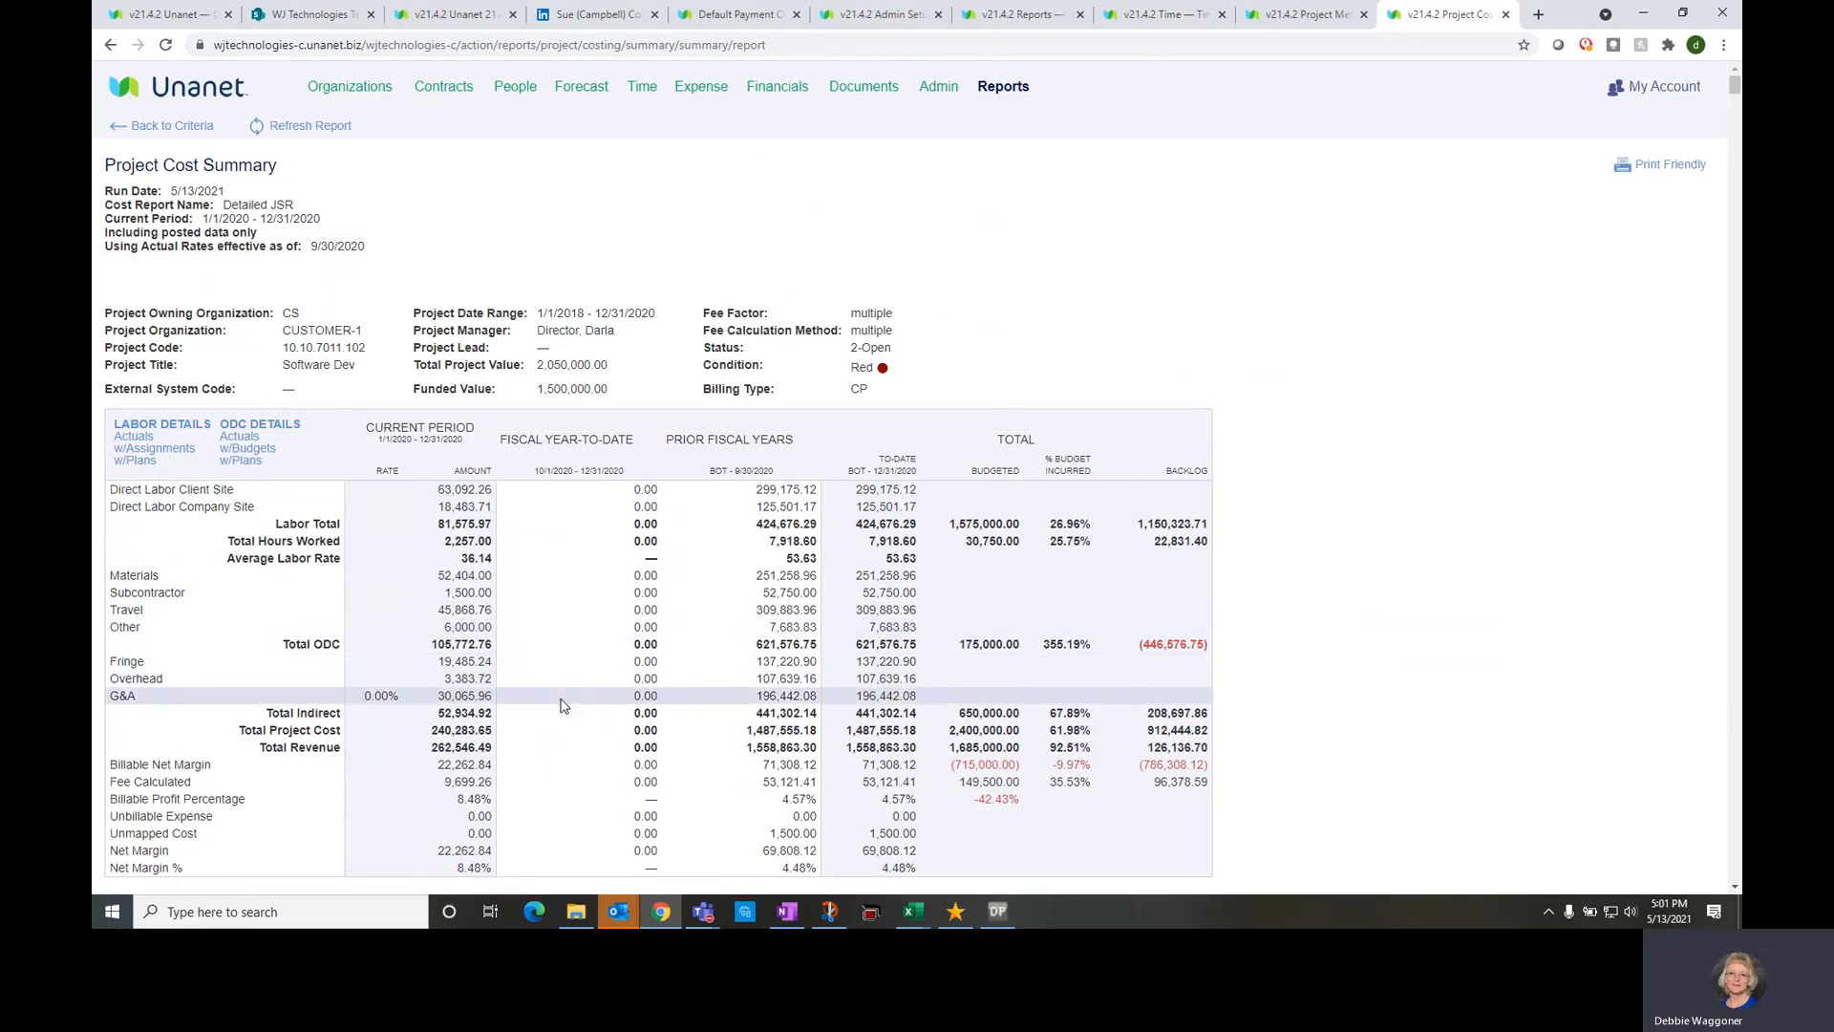
Review the first project's cost summary and return to the criteria to select the other Detailed JSR cost report
scroll(561, 705, down, 2)
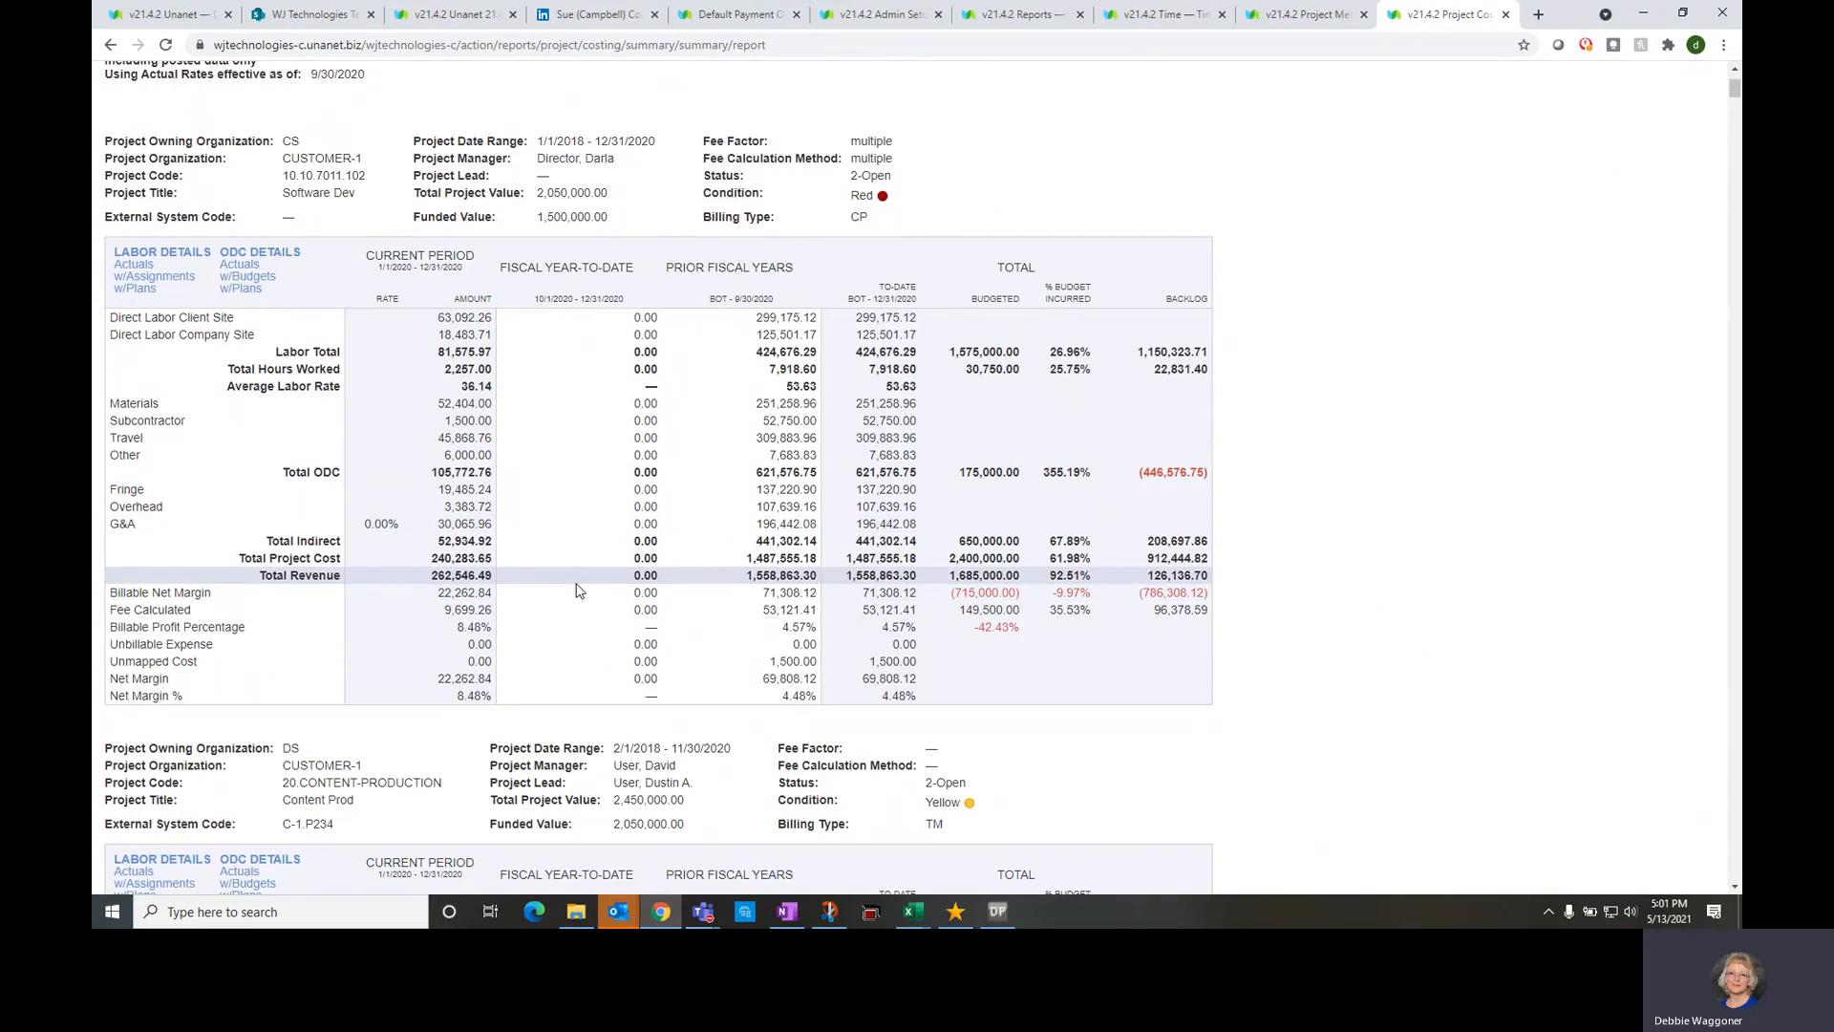
scroll(577, 574, up, 2)
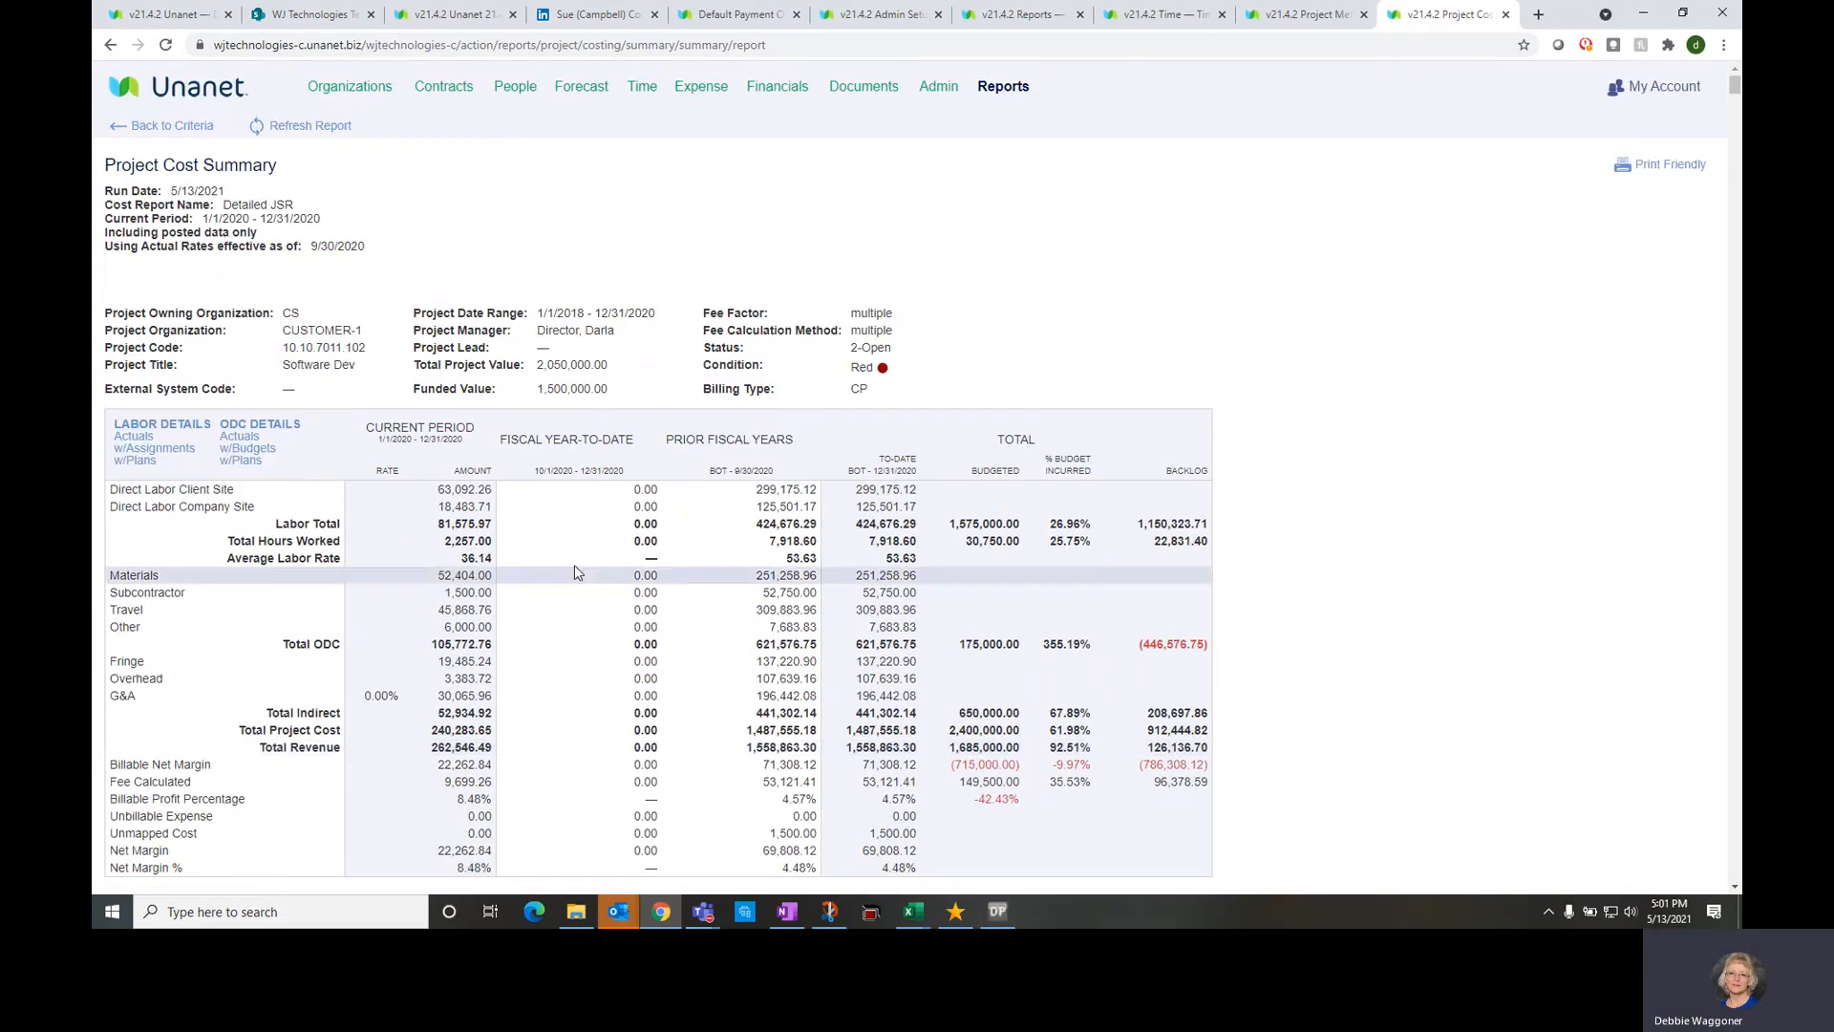
click(168, 127)
scroll(573, 477, down, 4)
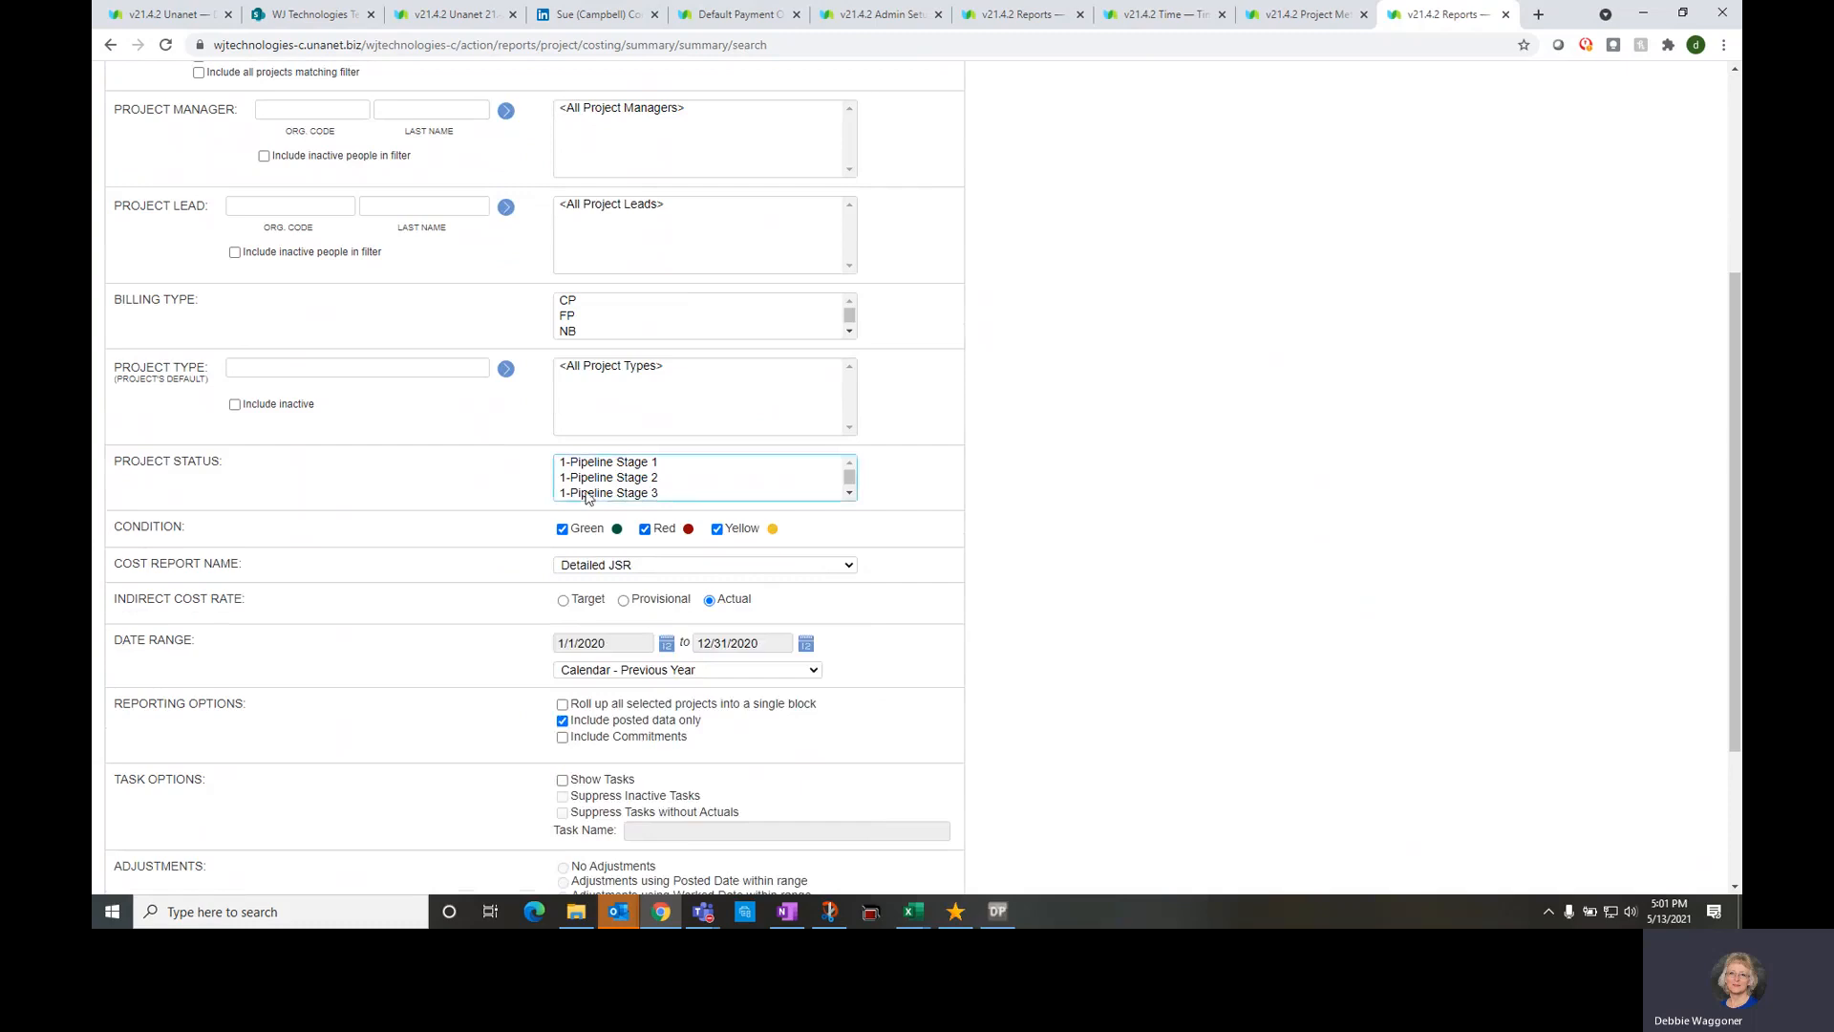
click(657, 565)
click(638, 627)
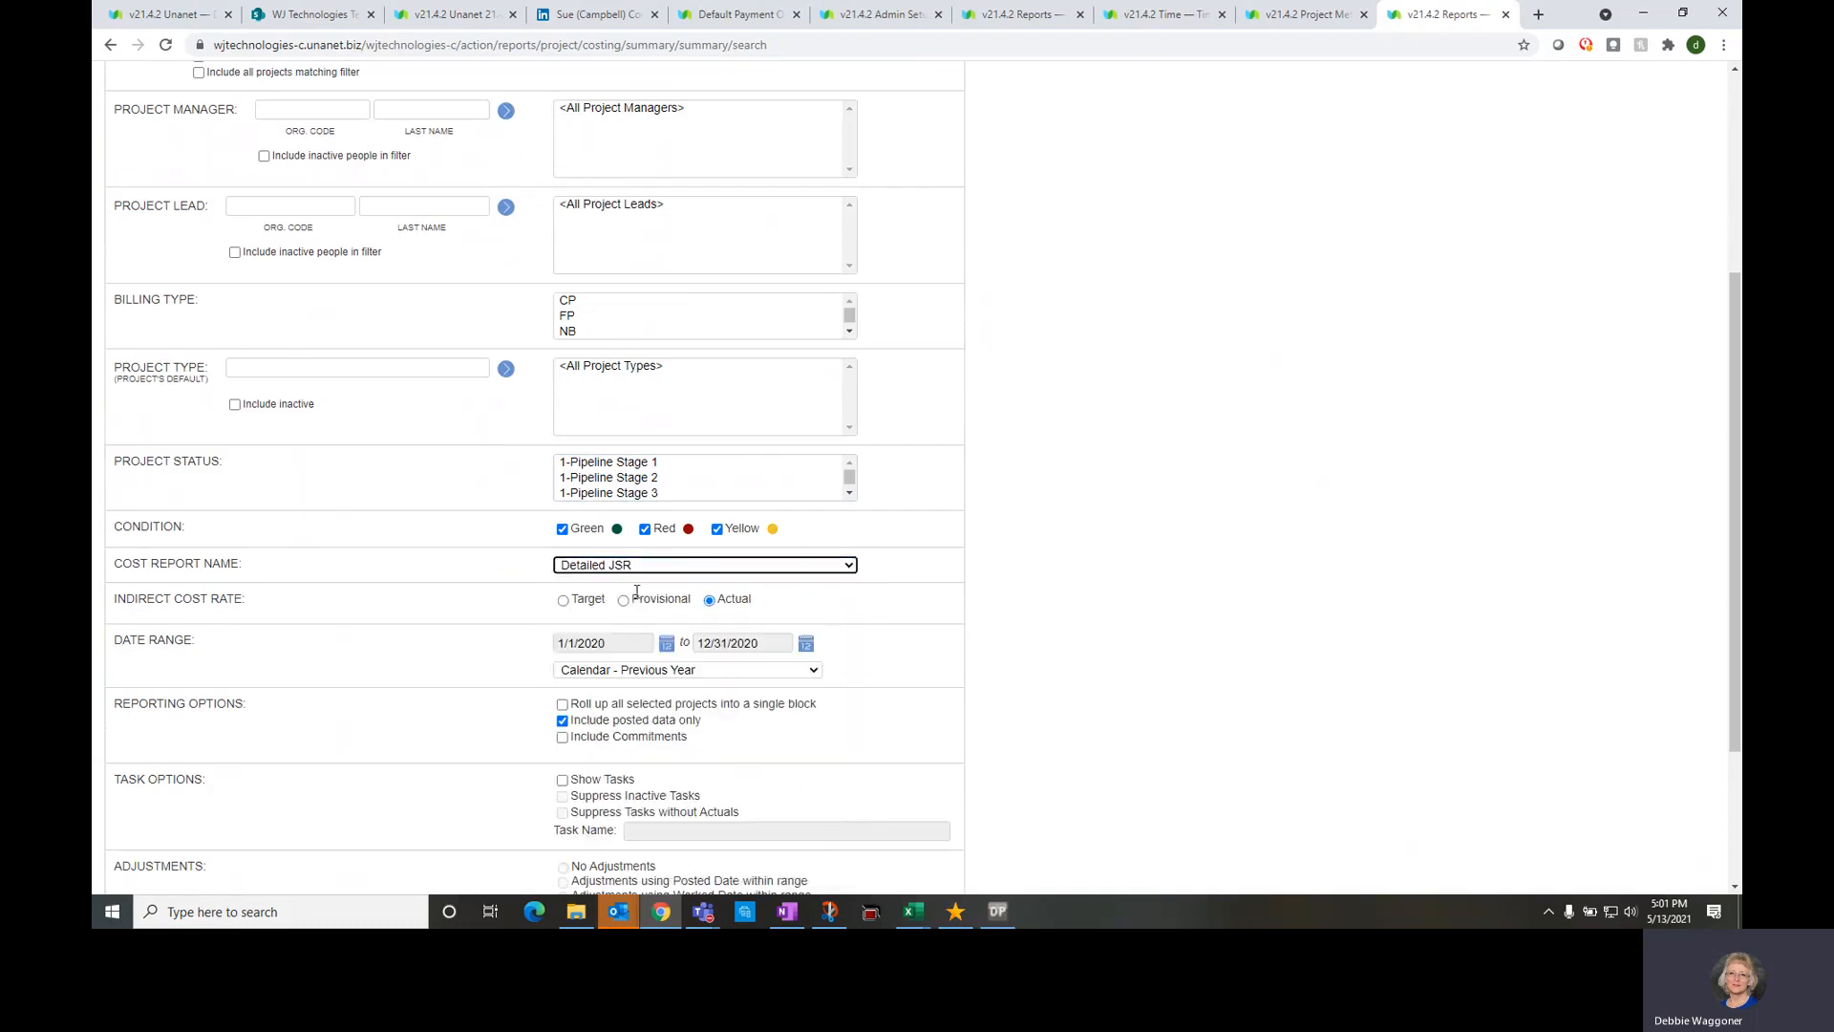
Run the Project Cost Summary for the selected Detailed JSR and review the cost lines of the listed projects
scroll(637, 554, up, 4)
click(645, 173)
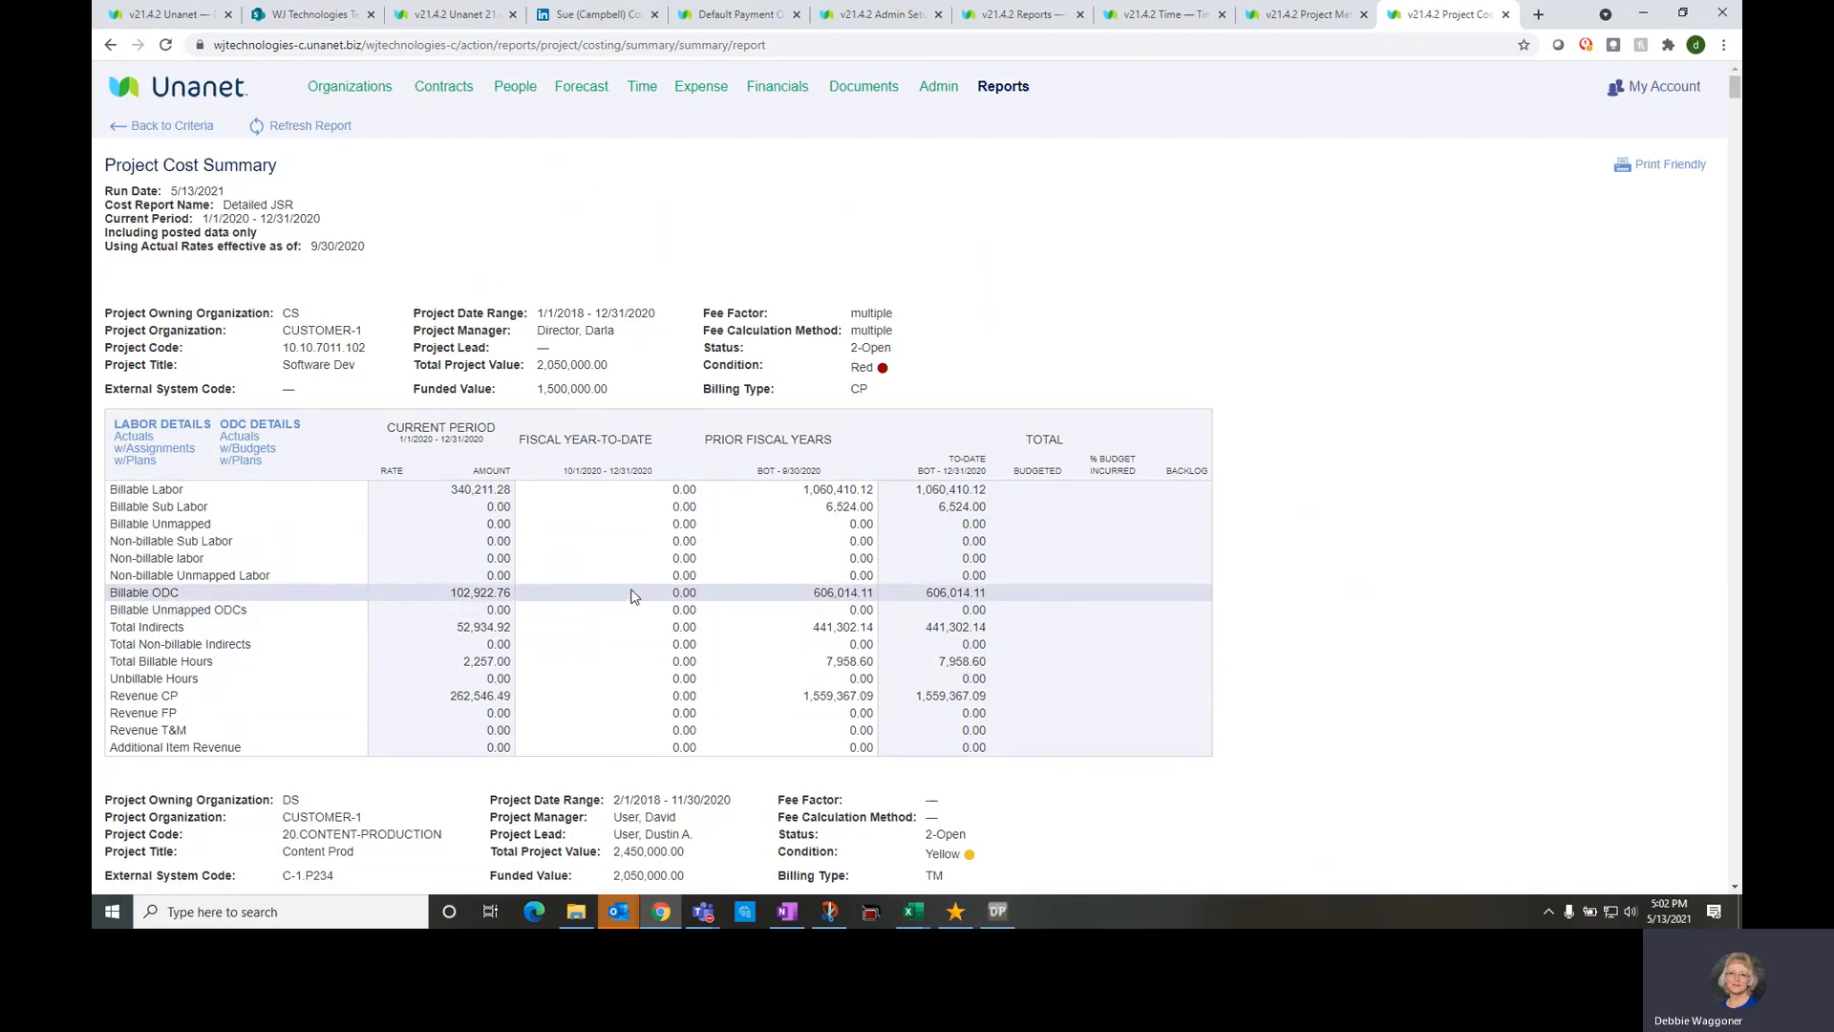
scroll(630, 596, down, 6)
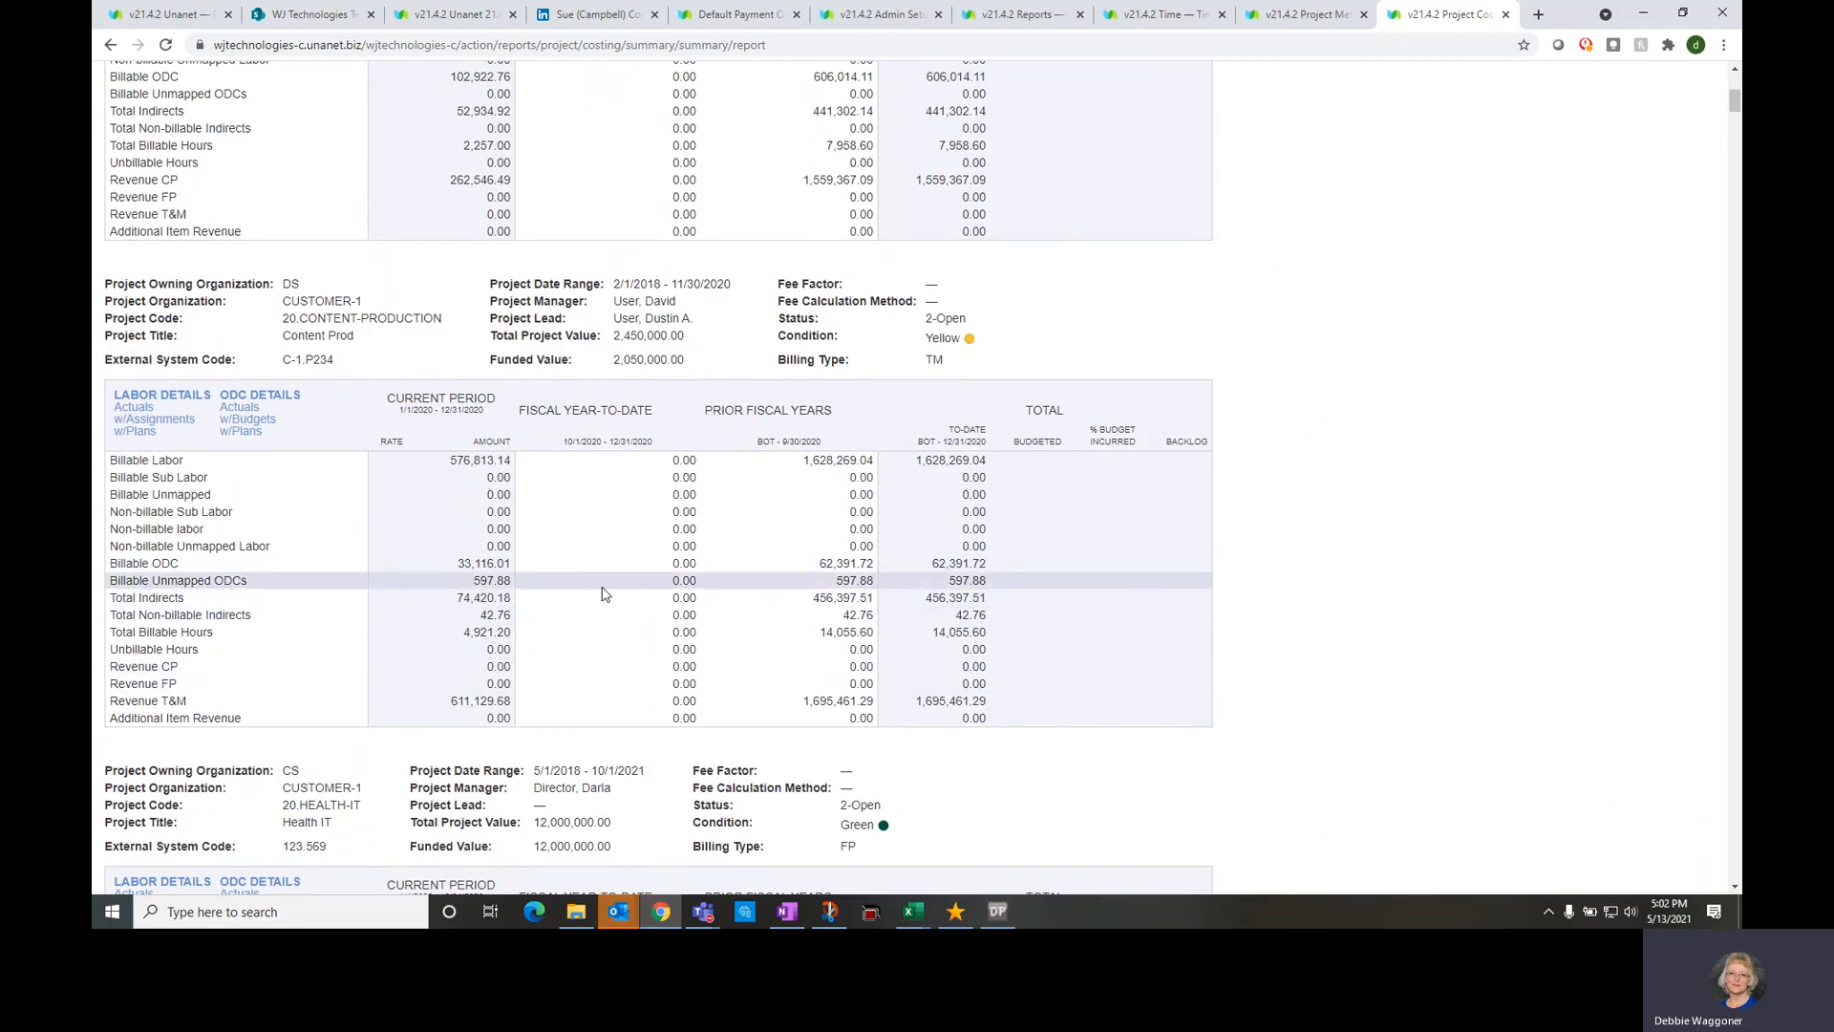
scroll(601, 594, down, 6)
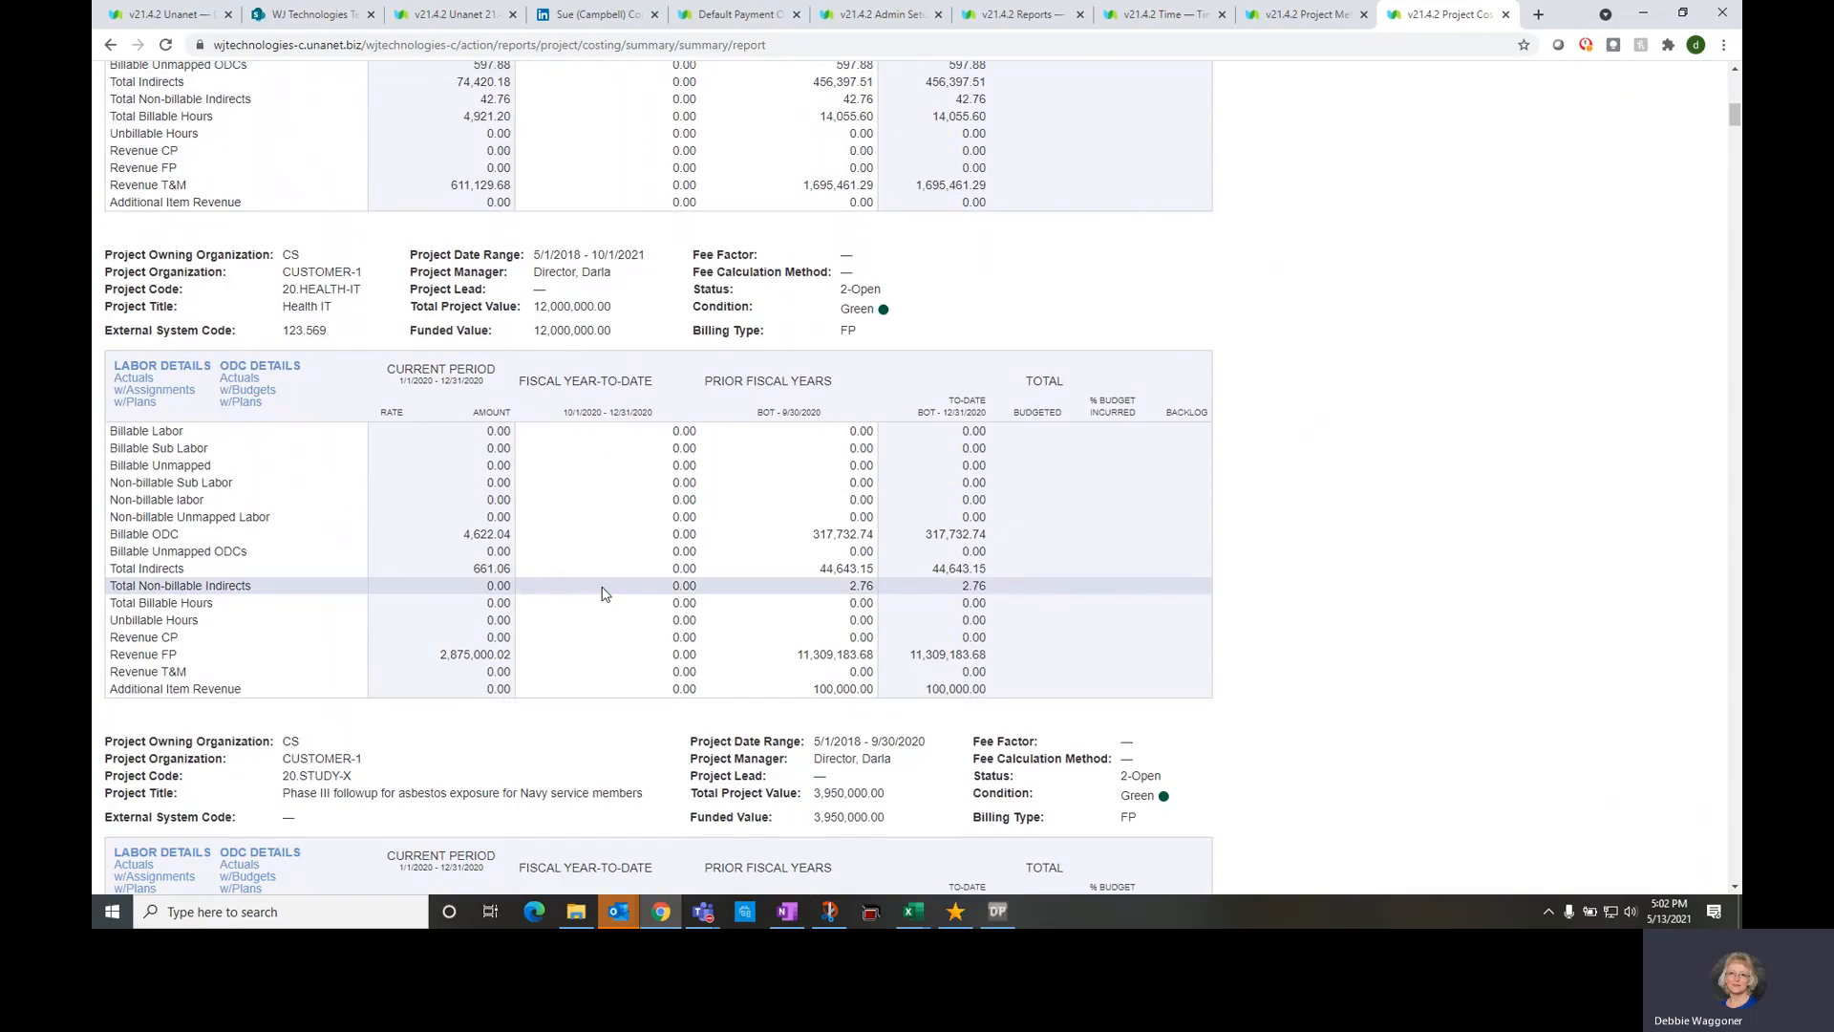
scroll(602, 594, down, 4)
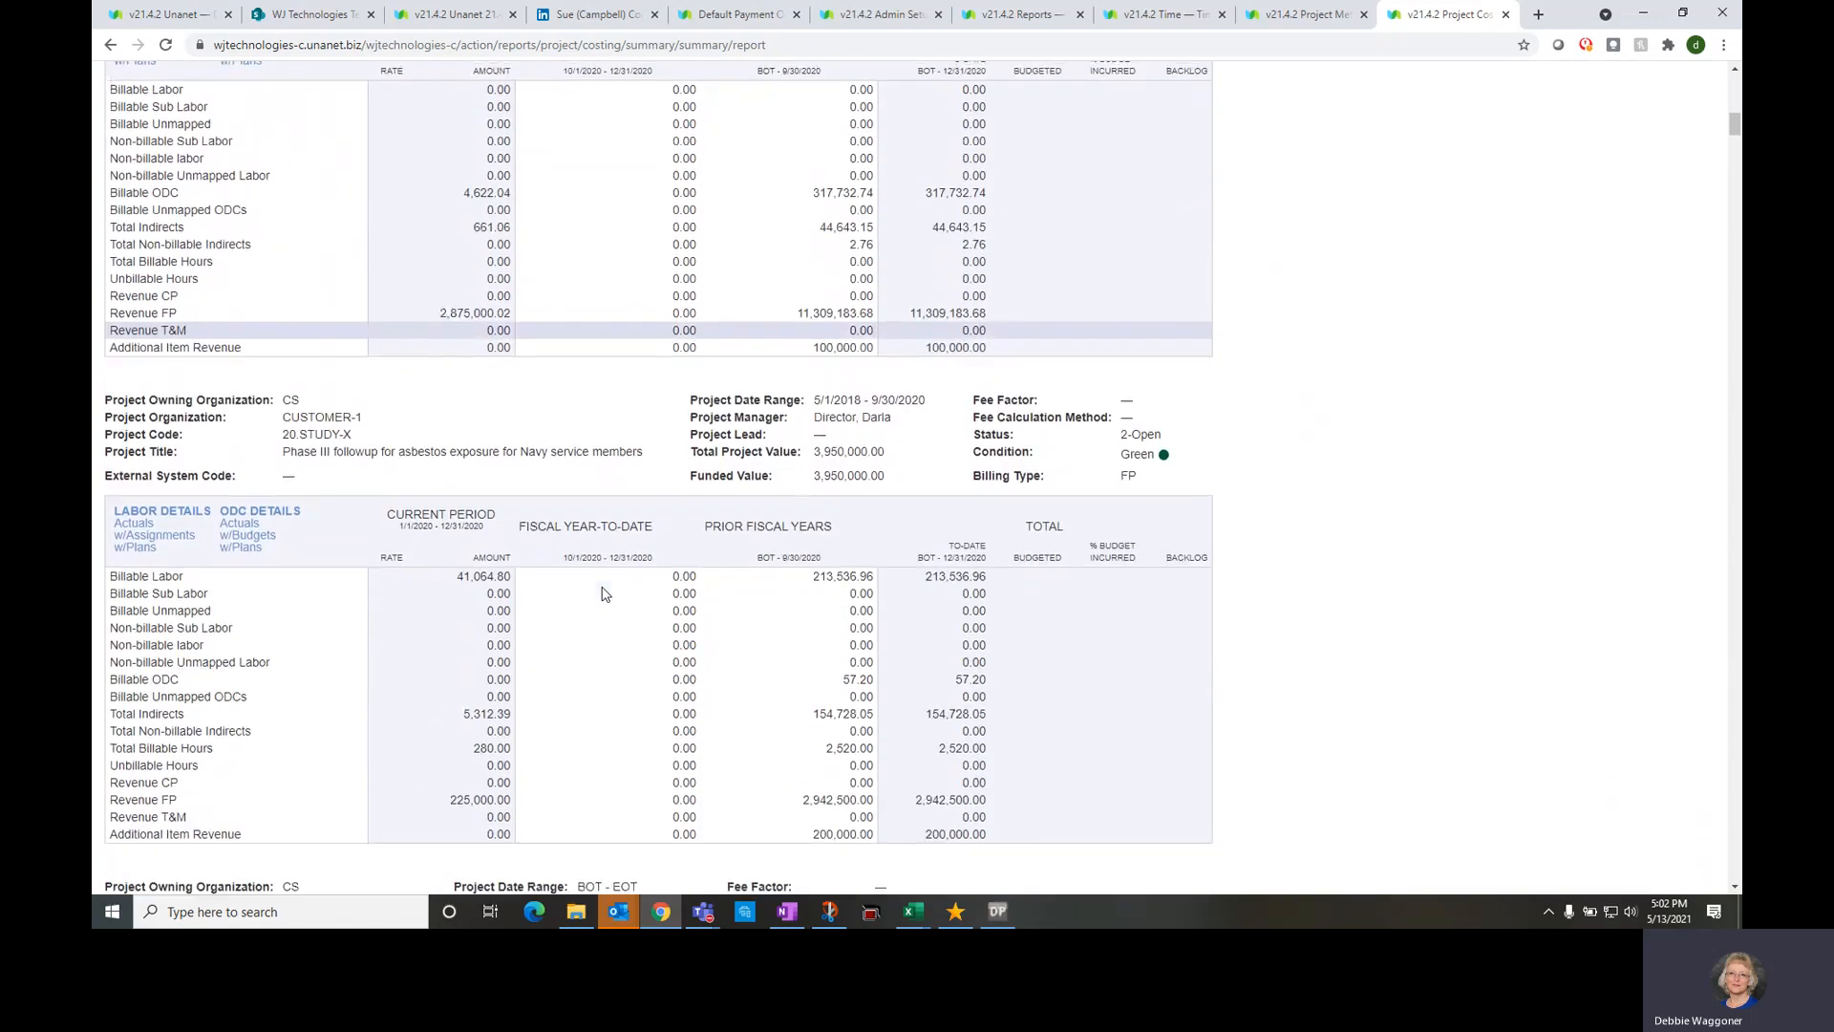
scroll(601, 594, down, 1)
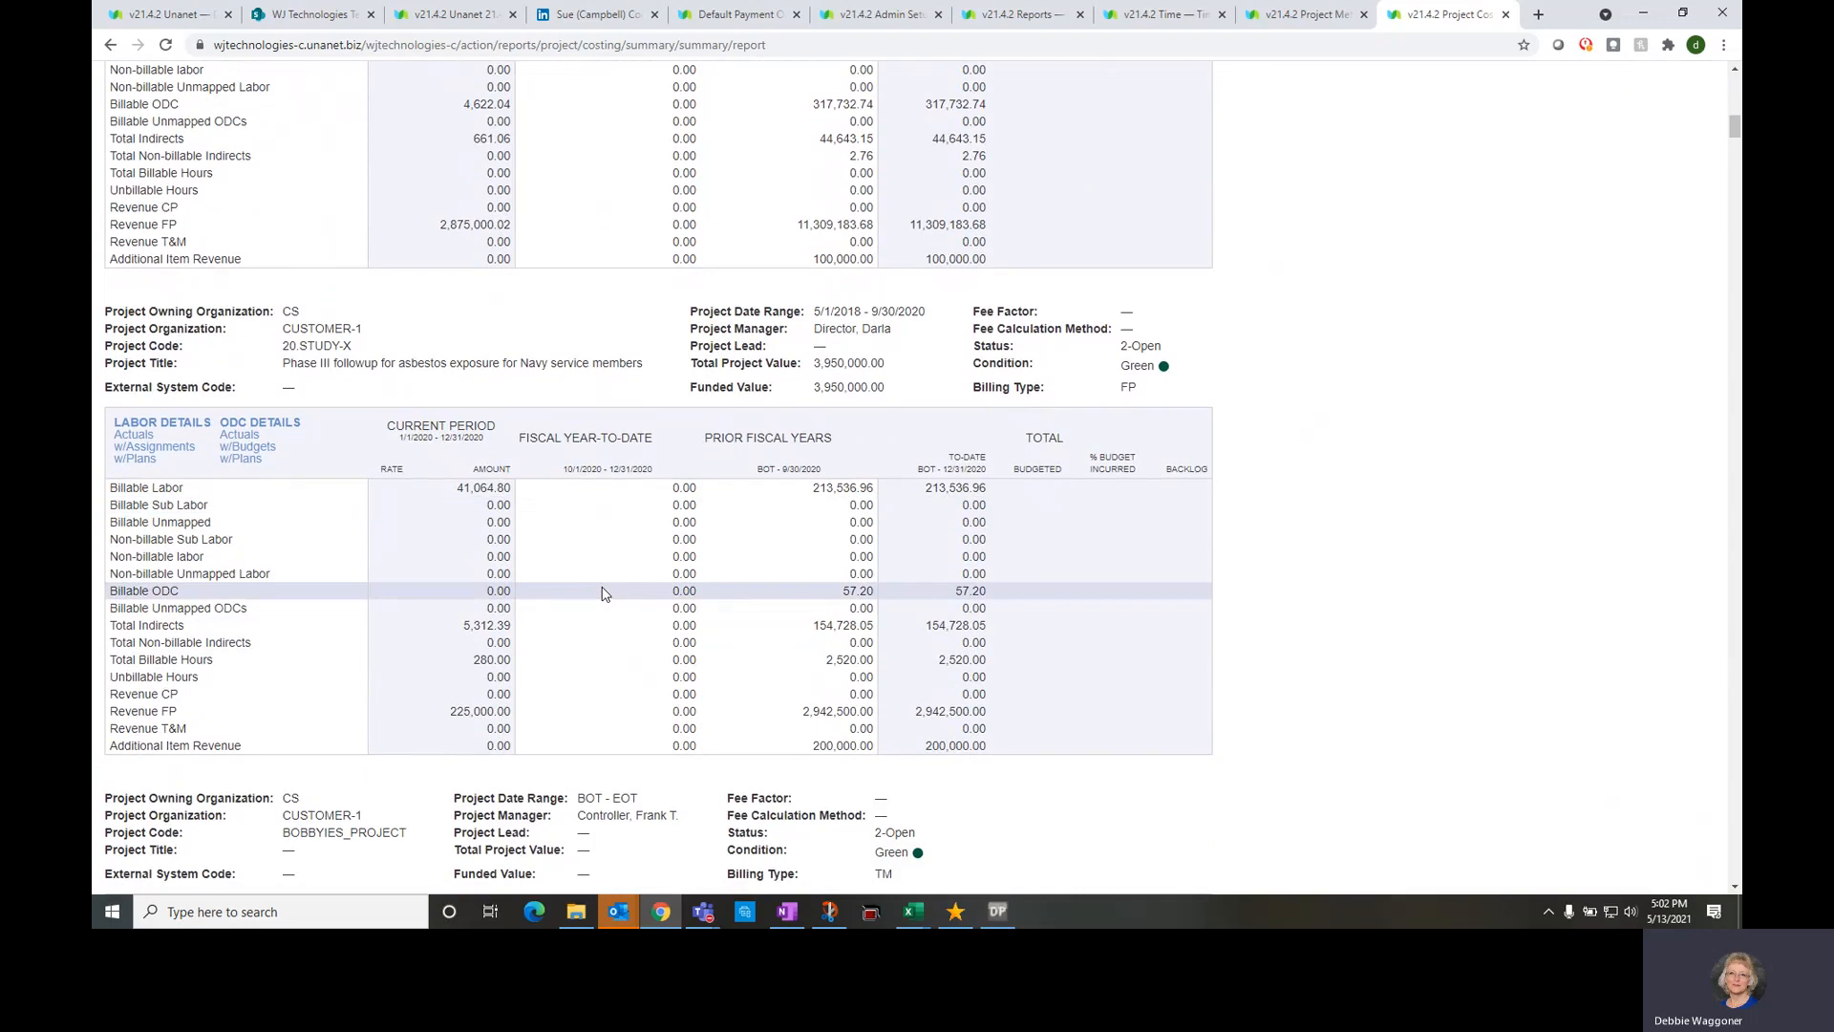
scroll(606, 631, down, 5)
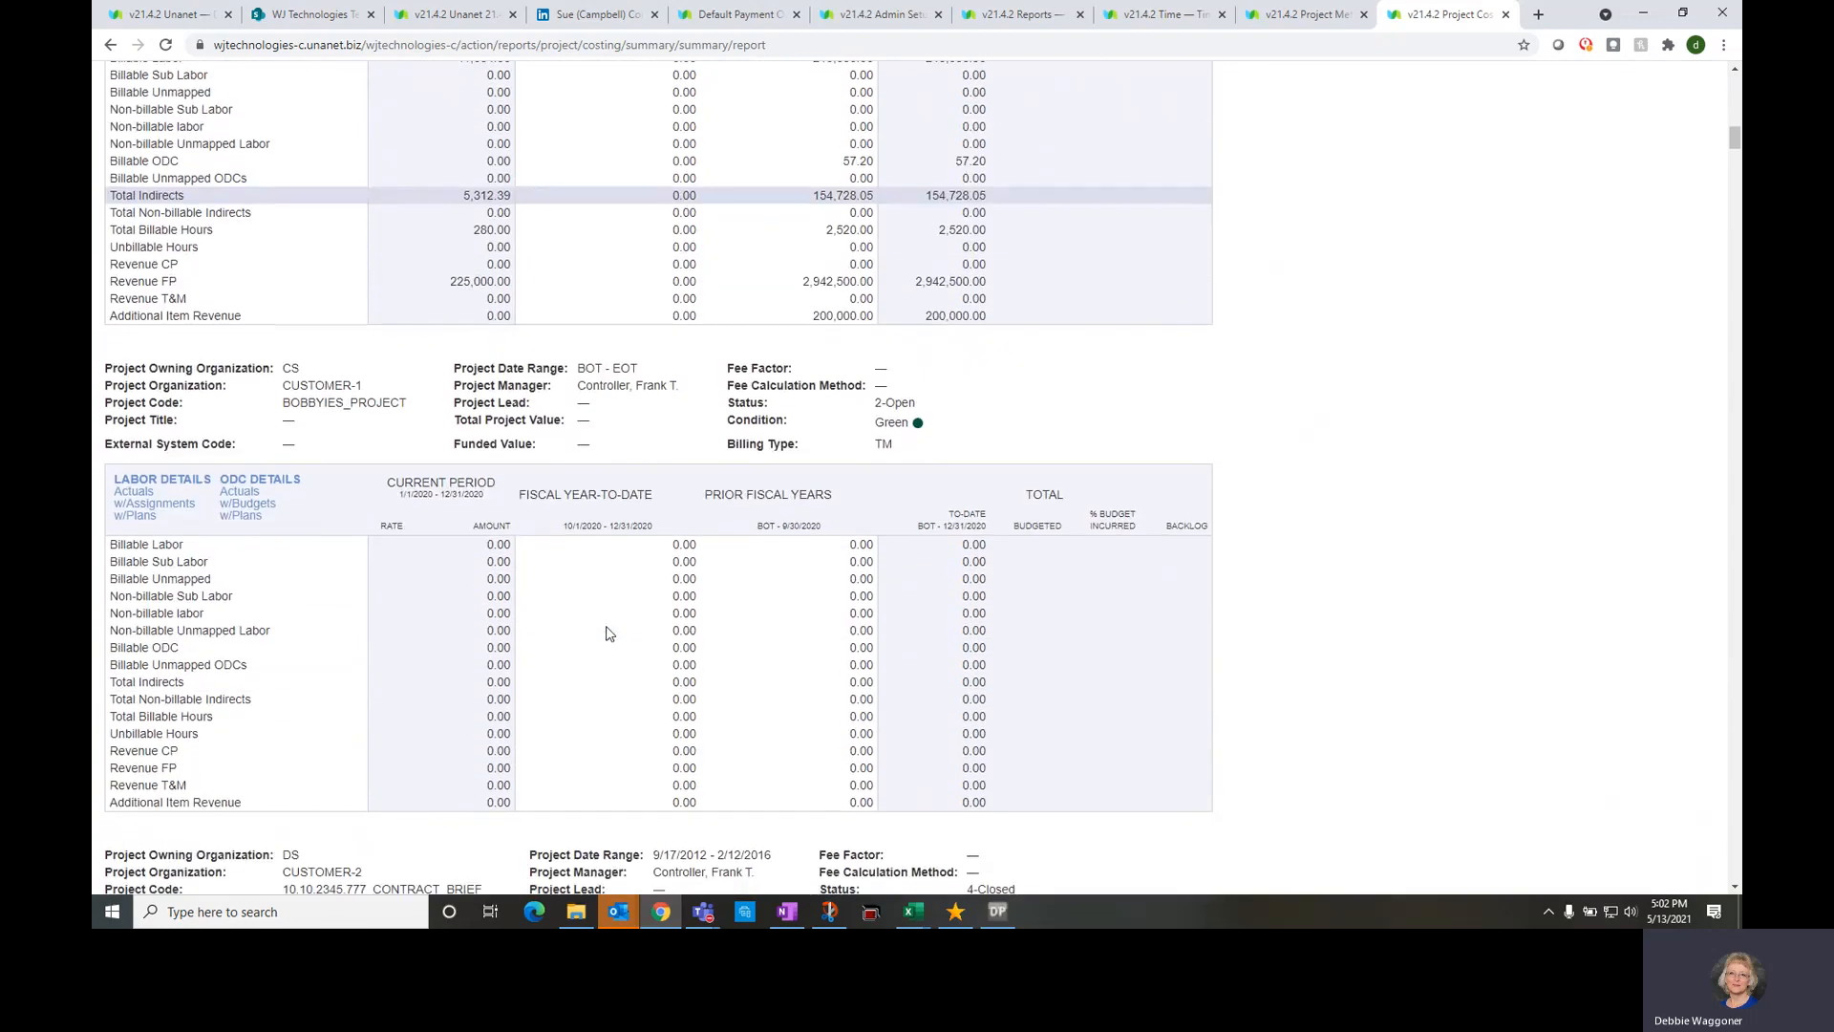
scroll(608, 632, down, 8)
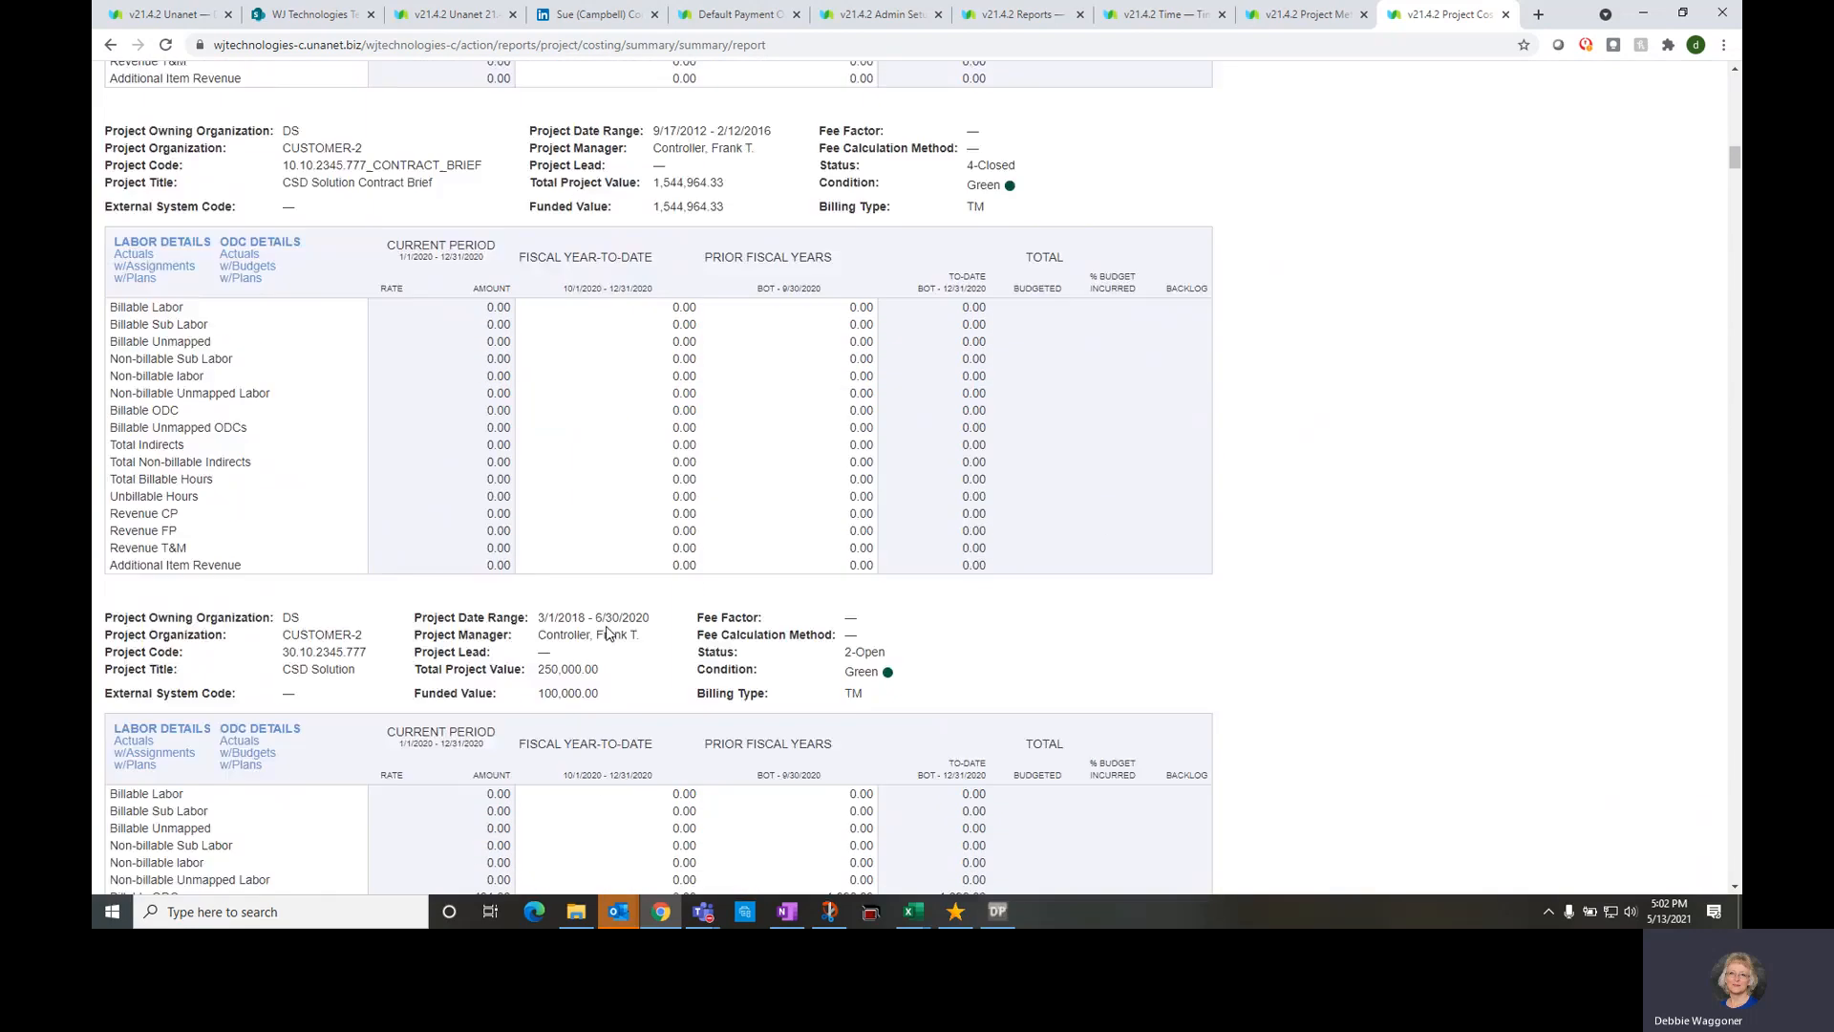
scroll(608, 633, down, 4)
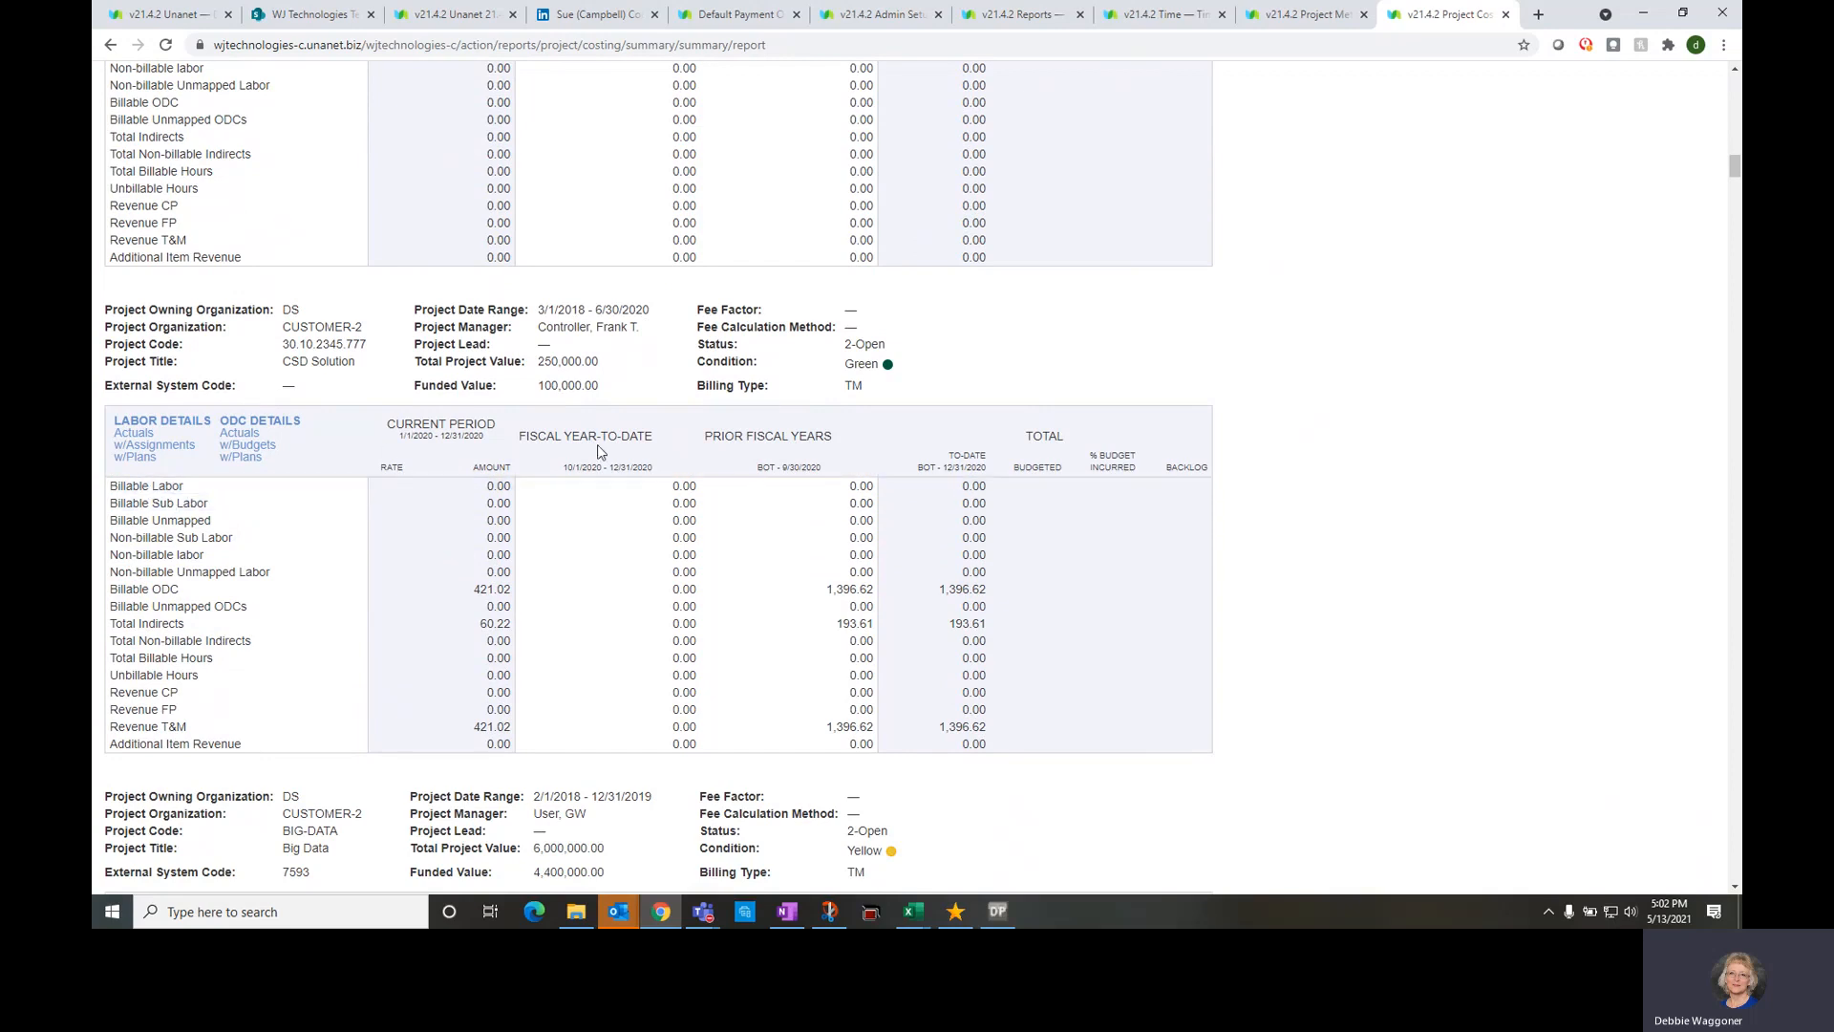
scroll(600, 451, up, 10)
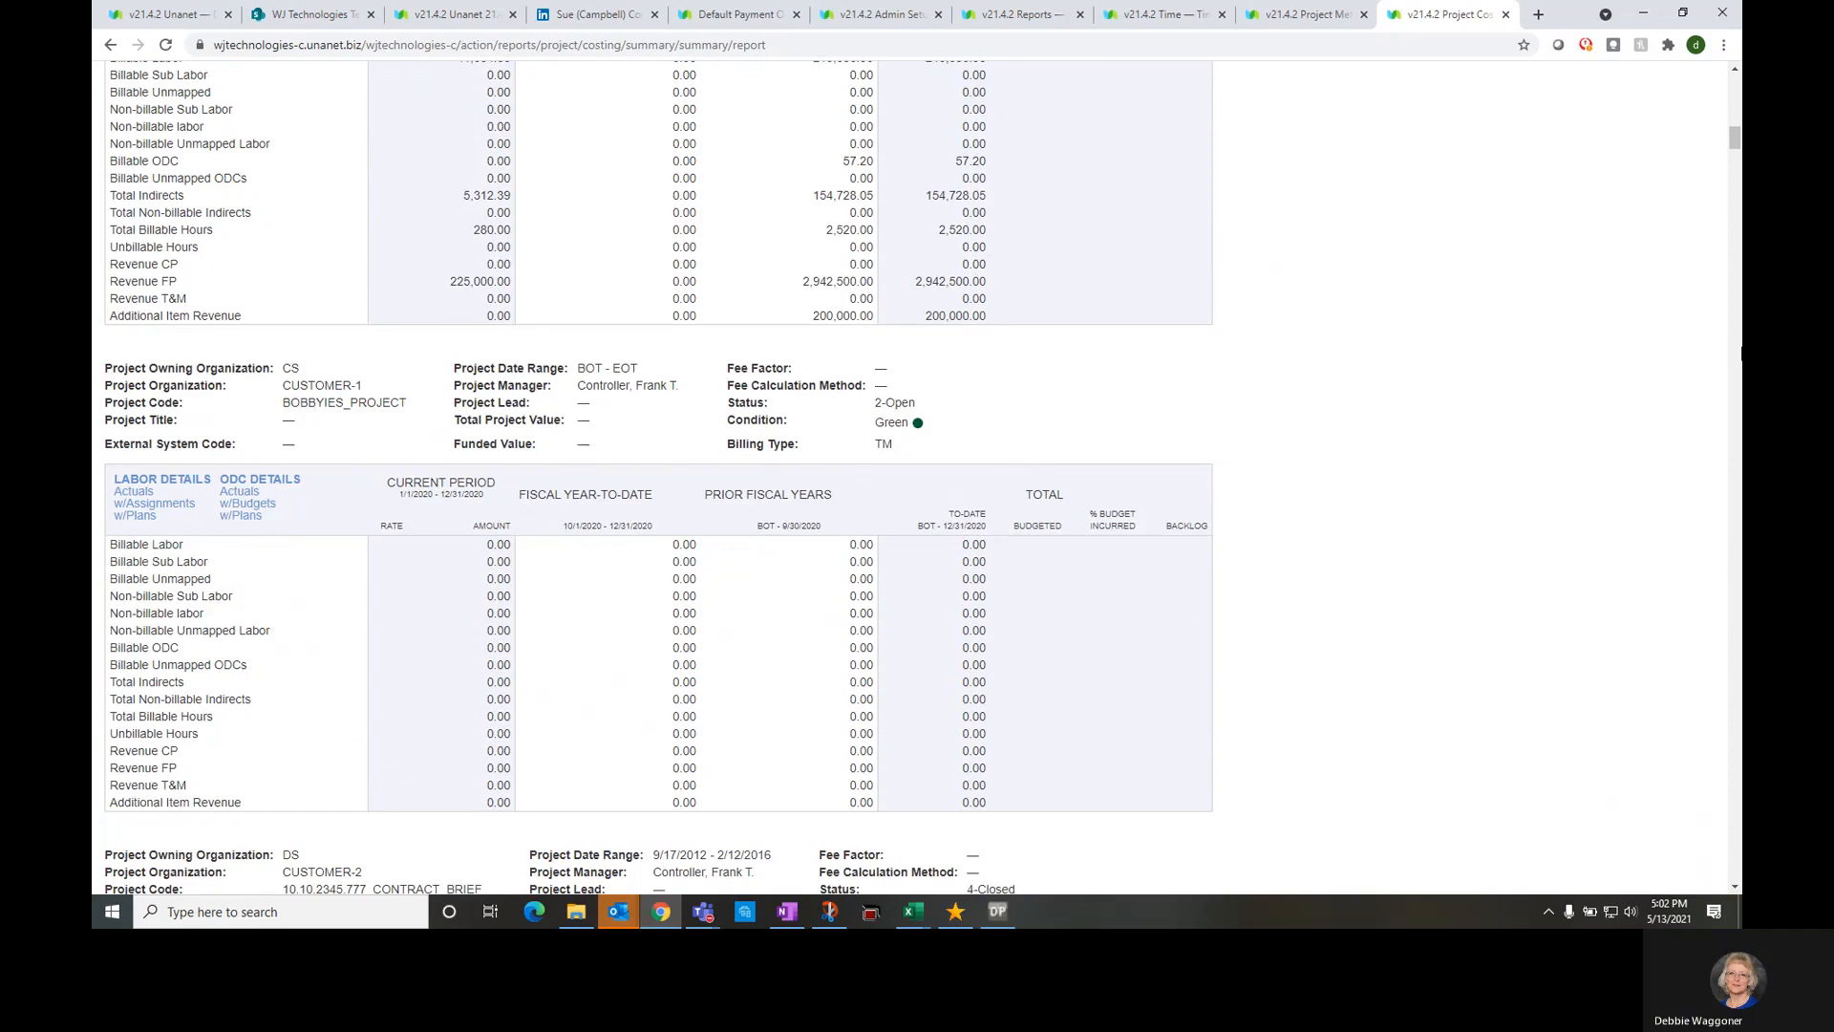
drag(1736, 138, 1733, 84)
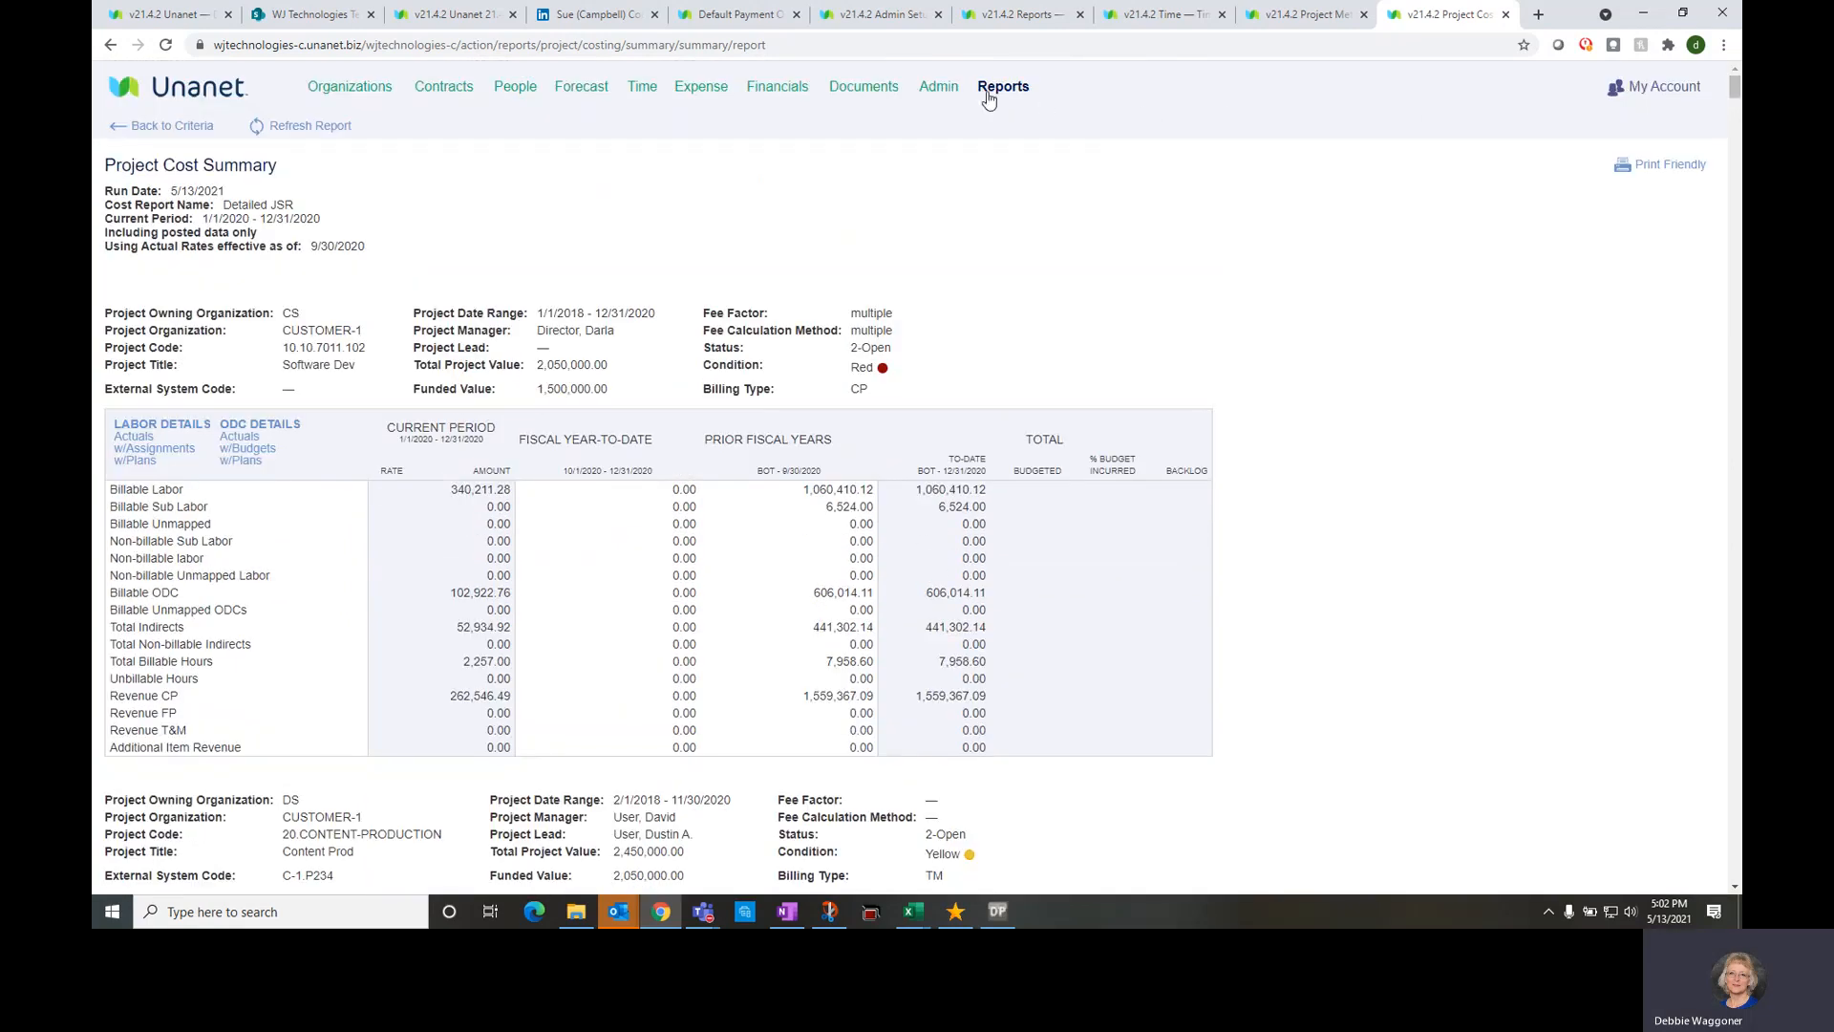
Open the report elements of the Detailed JSR cost report without a description and inspect the Billable Labor actuals formula without changing it
mouse_move(938, 88)
click(1053, 310)
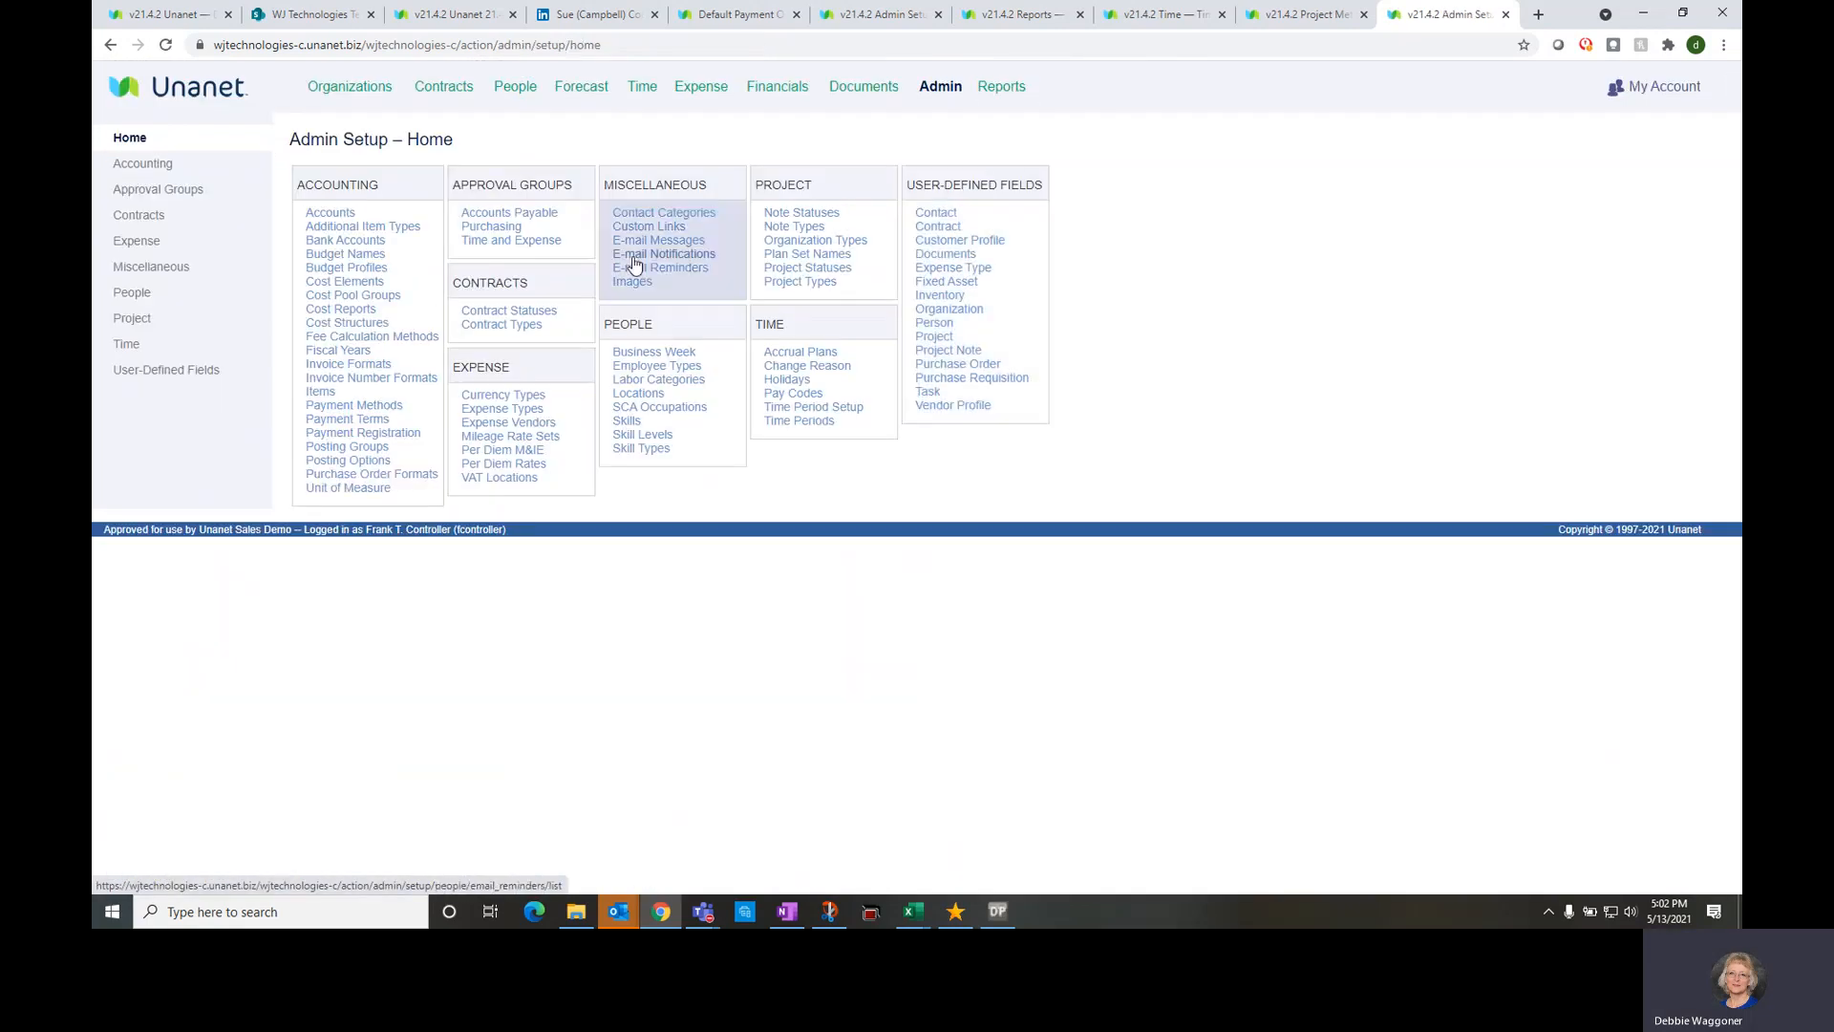
click(354, 311)
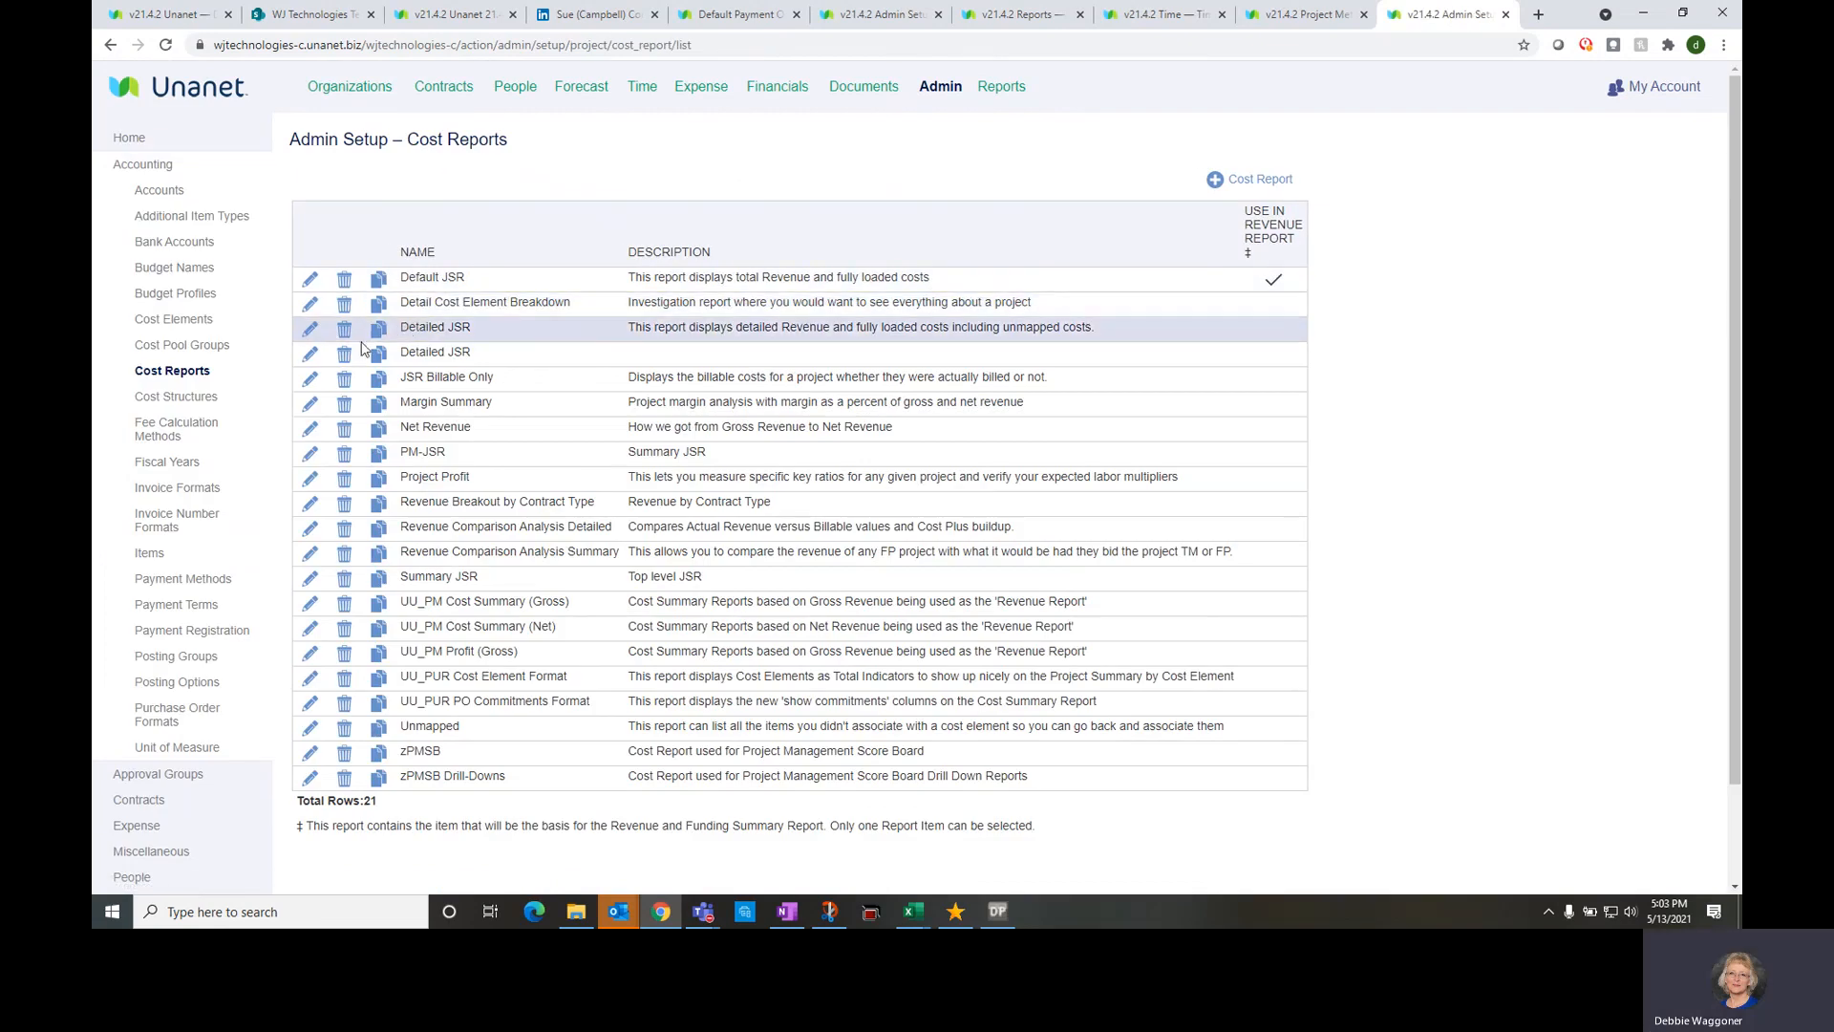
click(310, 354)
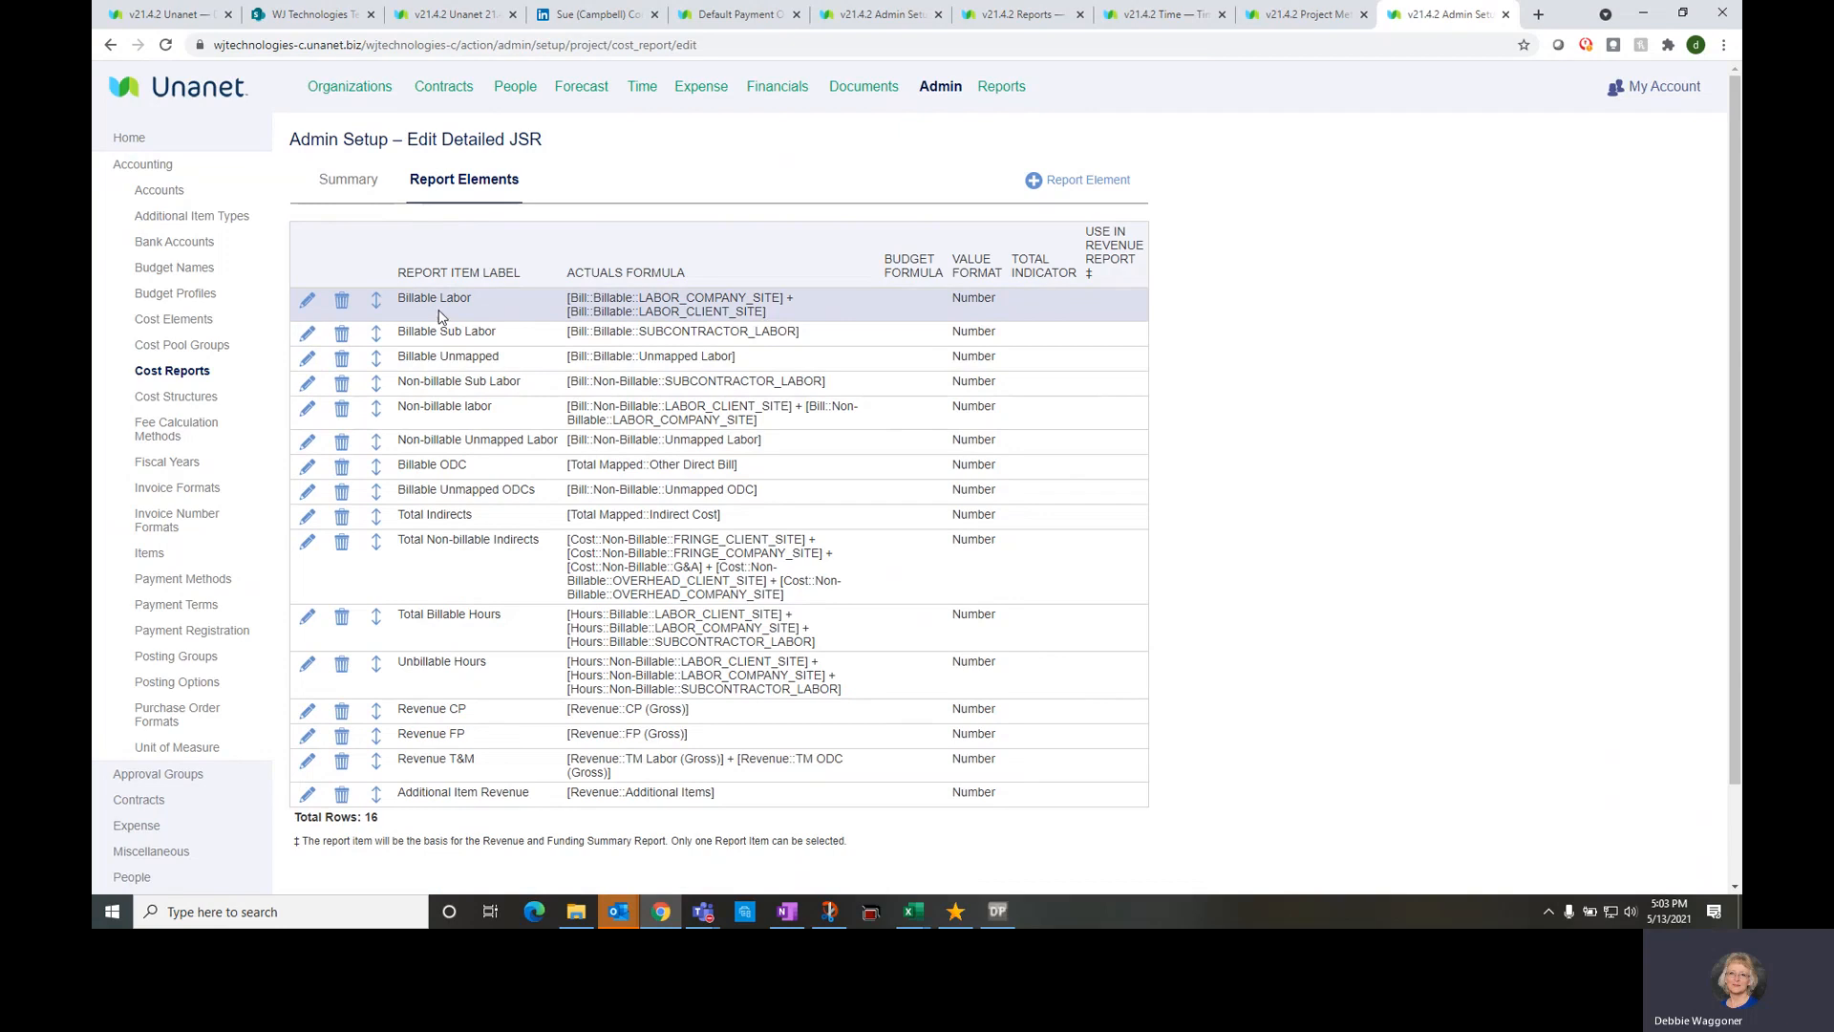
click(307, 302)
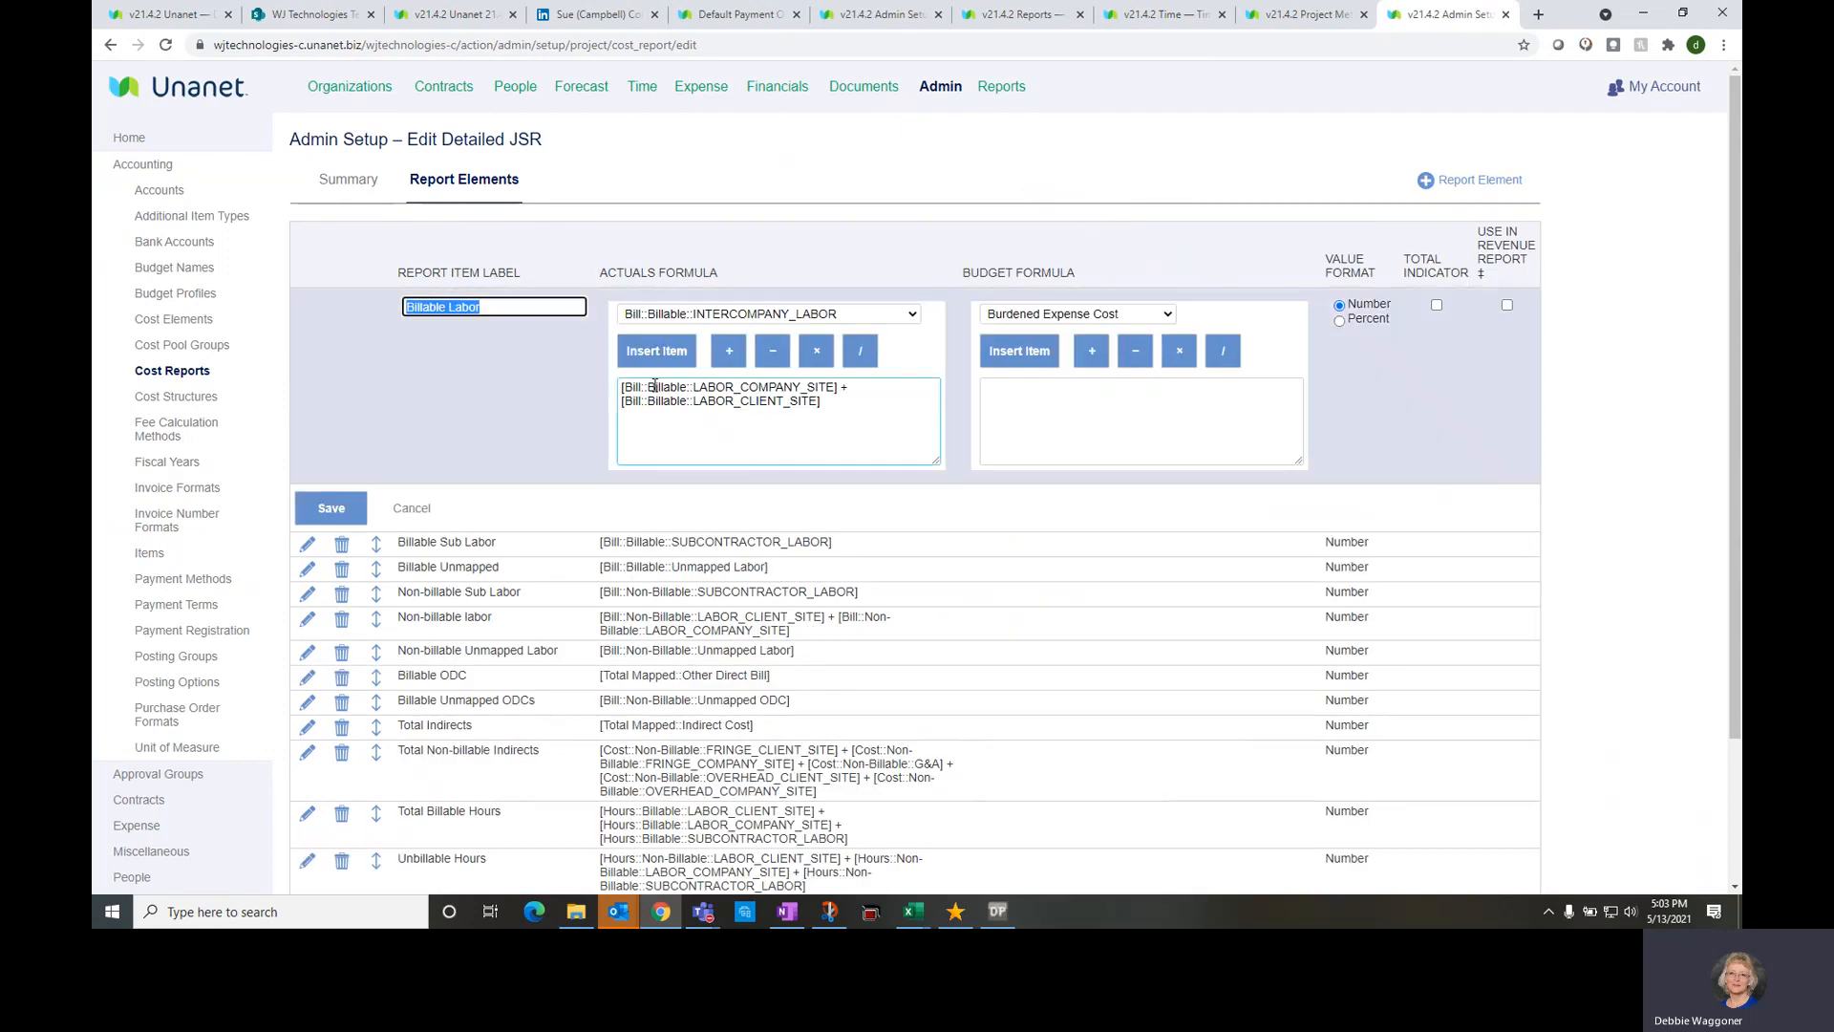
click(422, 510)
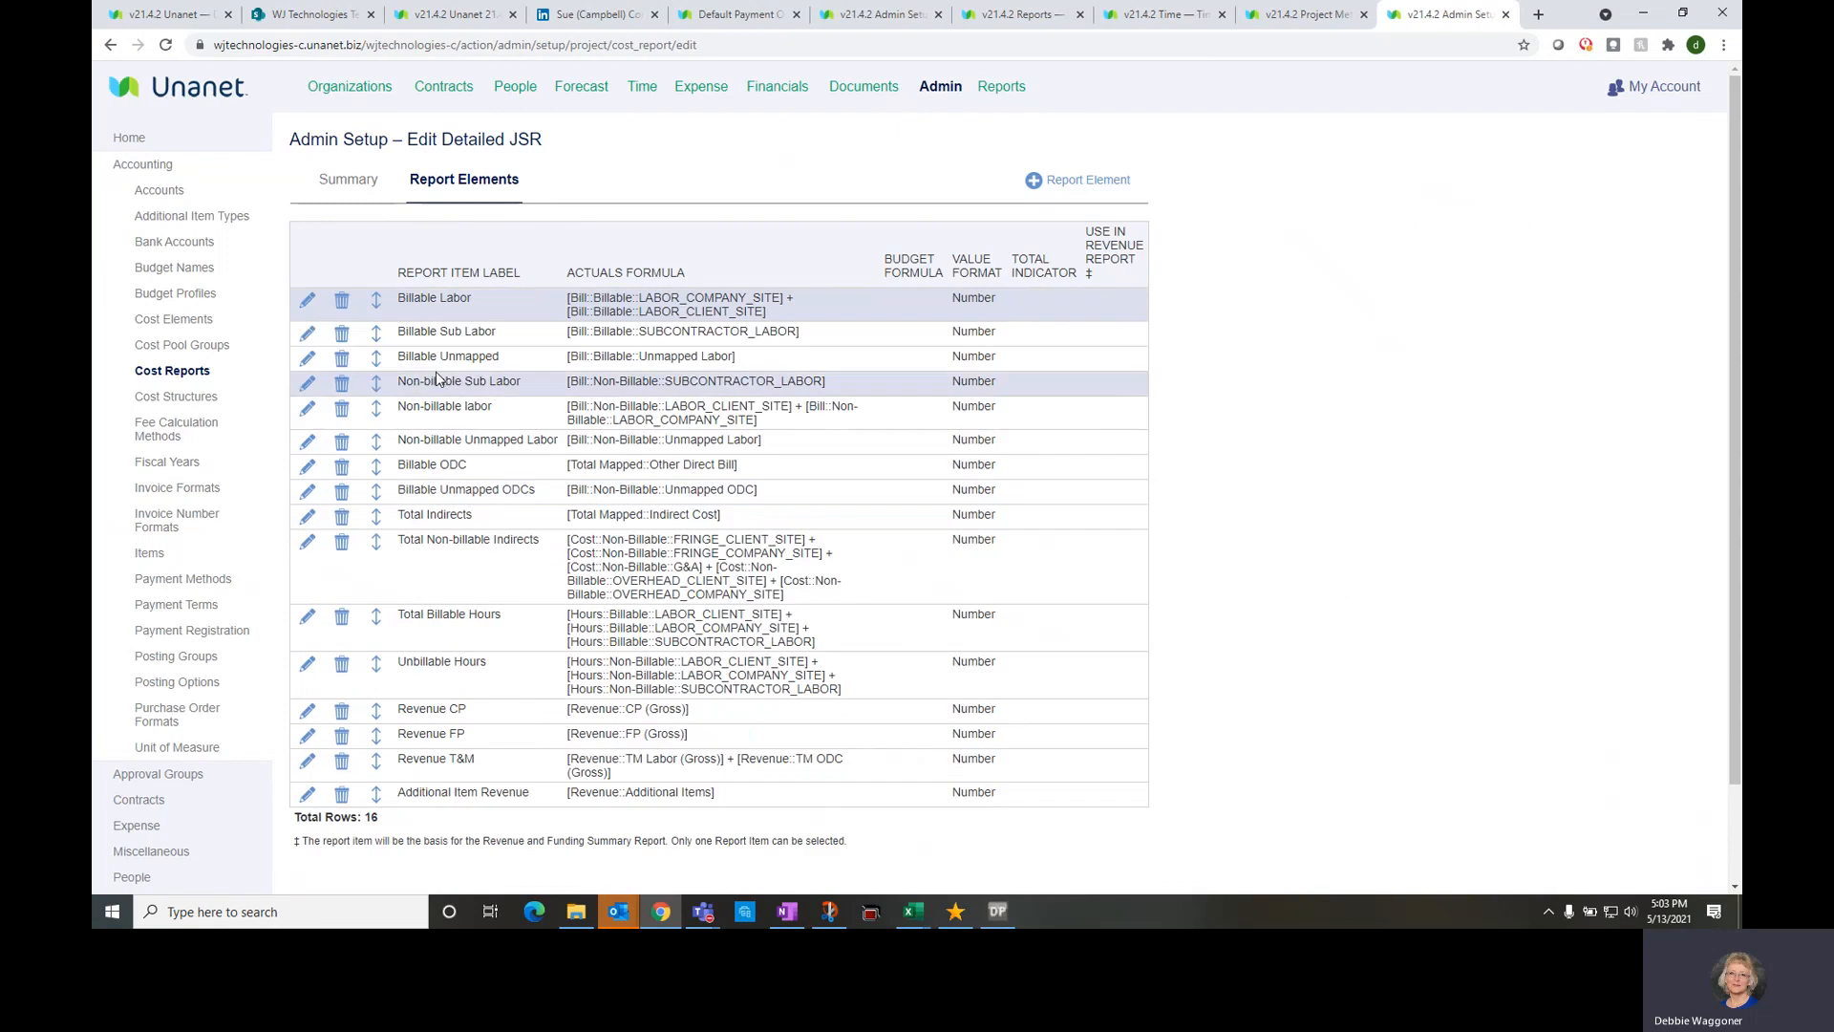
Open the Billable Sub Labor element and examine the Bill, Cost, Hours and Report items available for its actuals formula
click(307, 333)
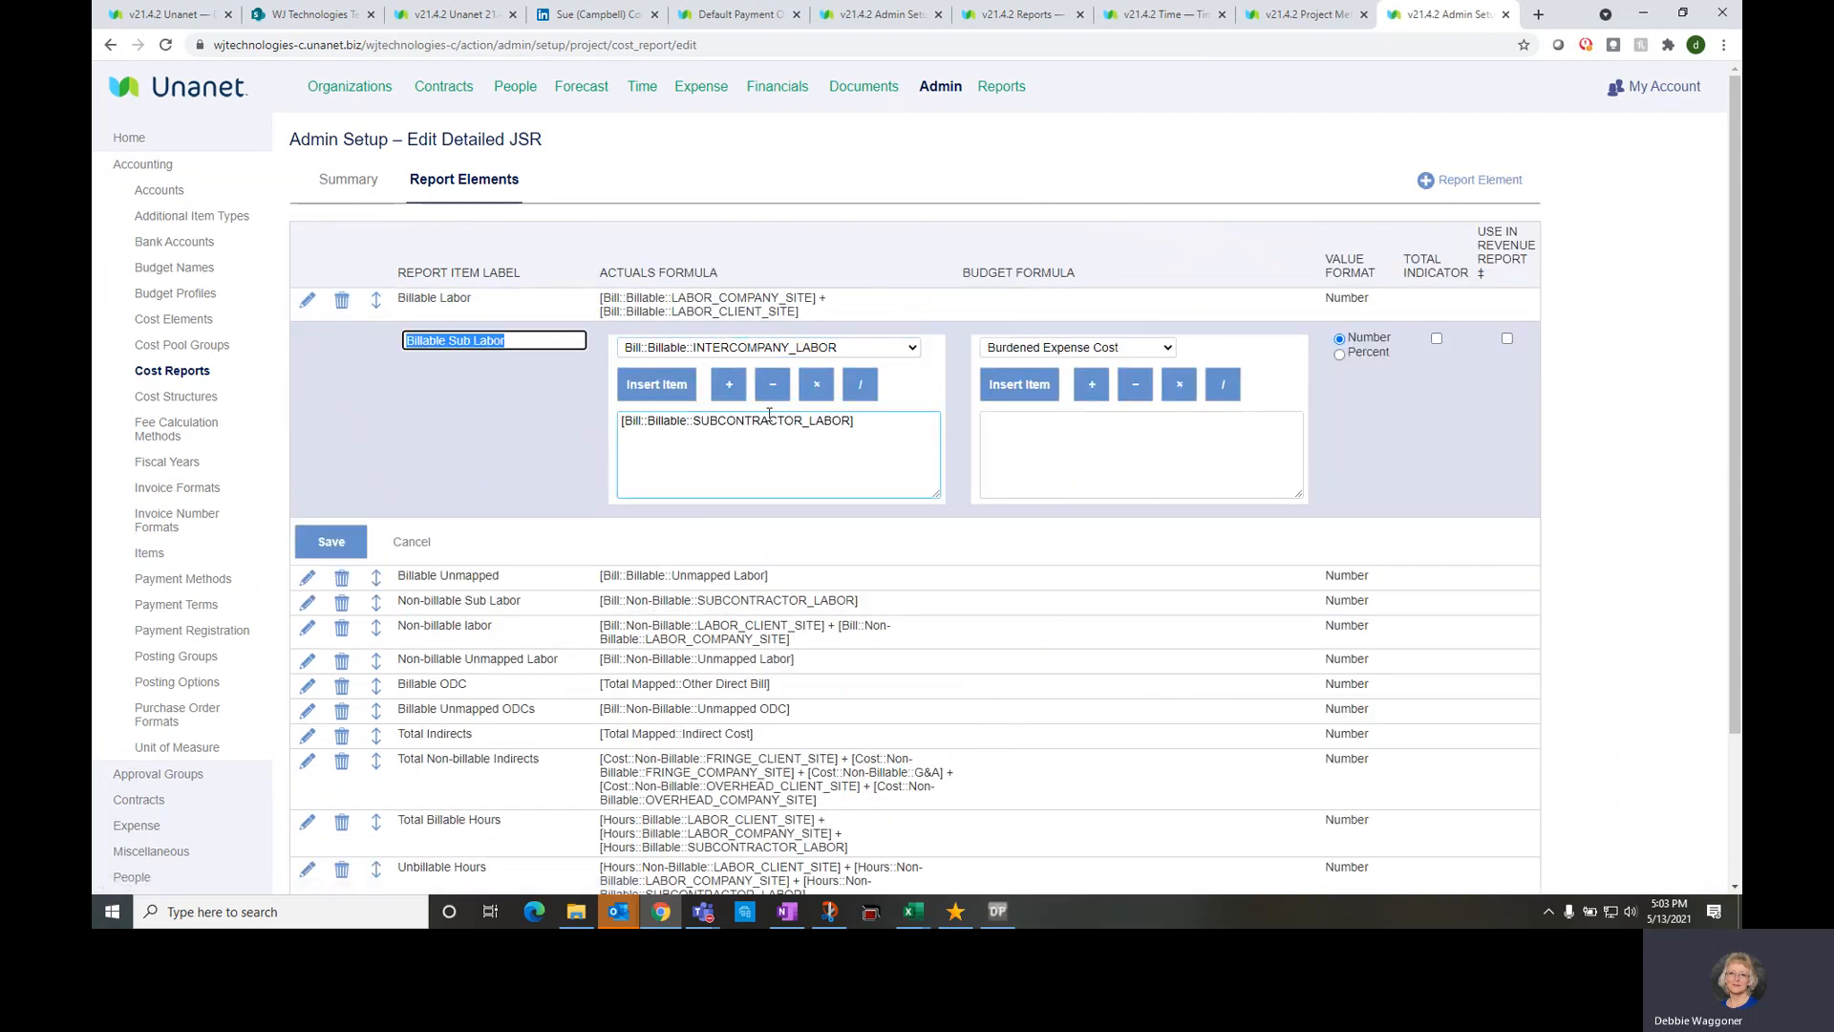
click(845, 346)
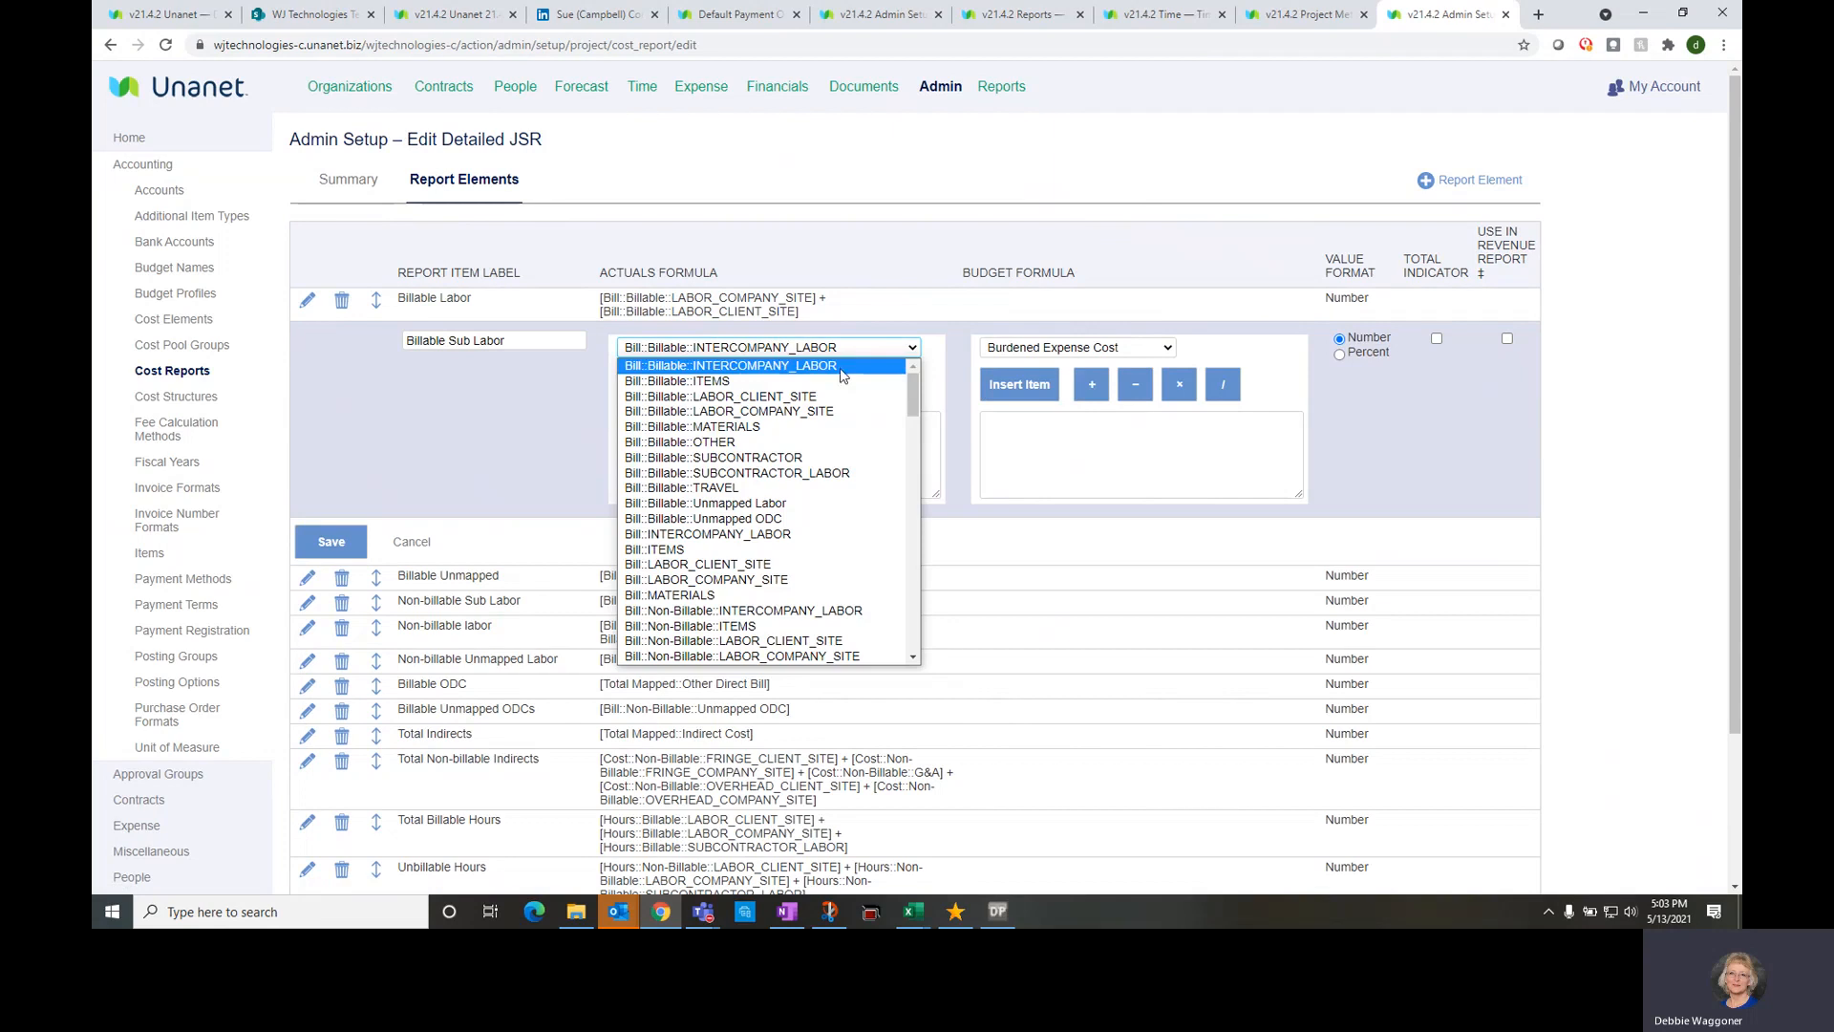
scroll(761, 498, down, 4)
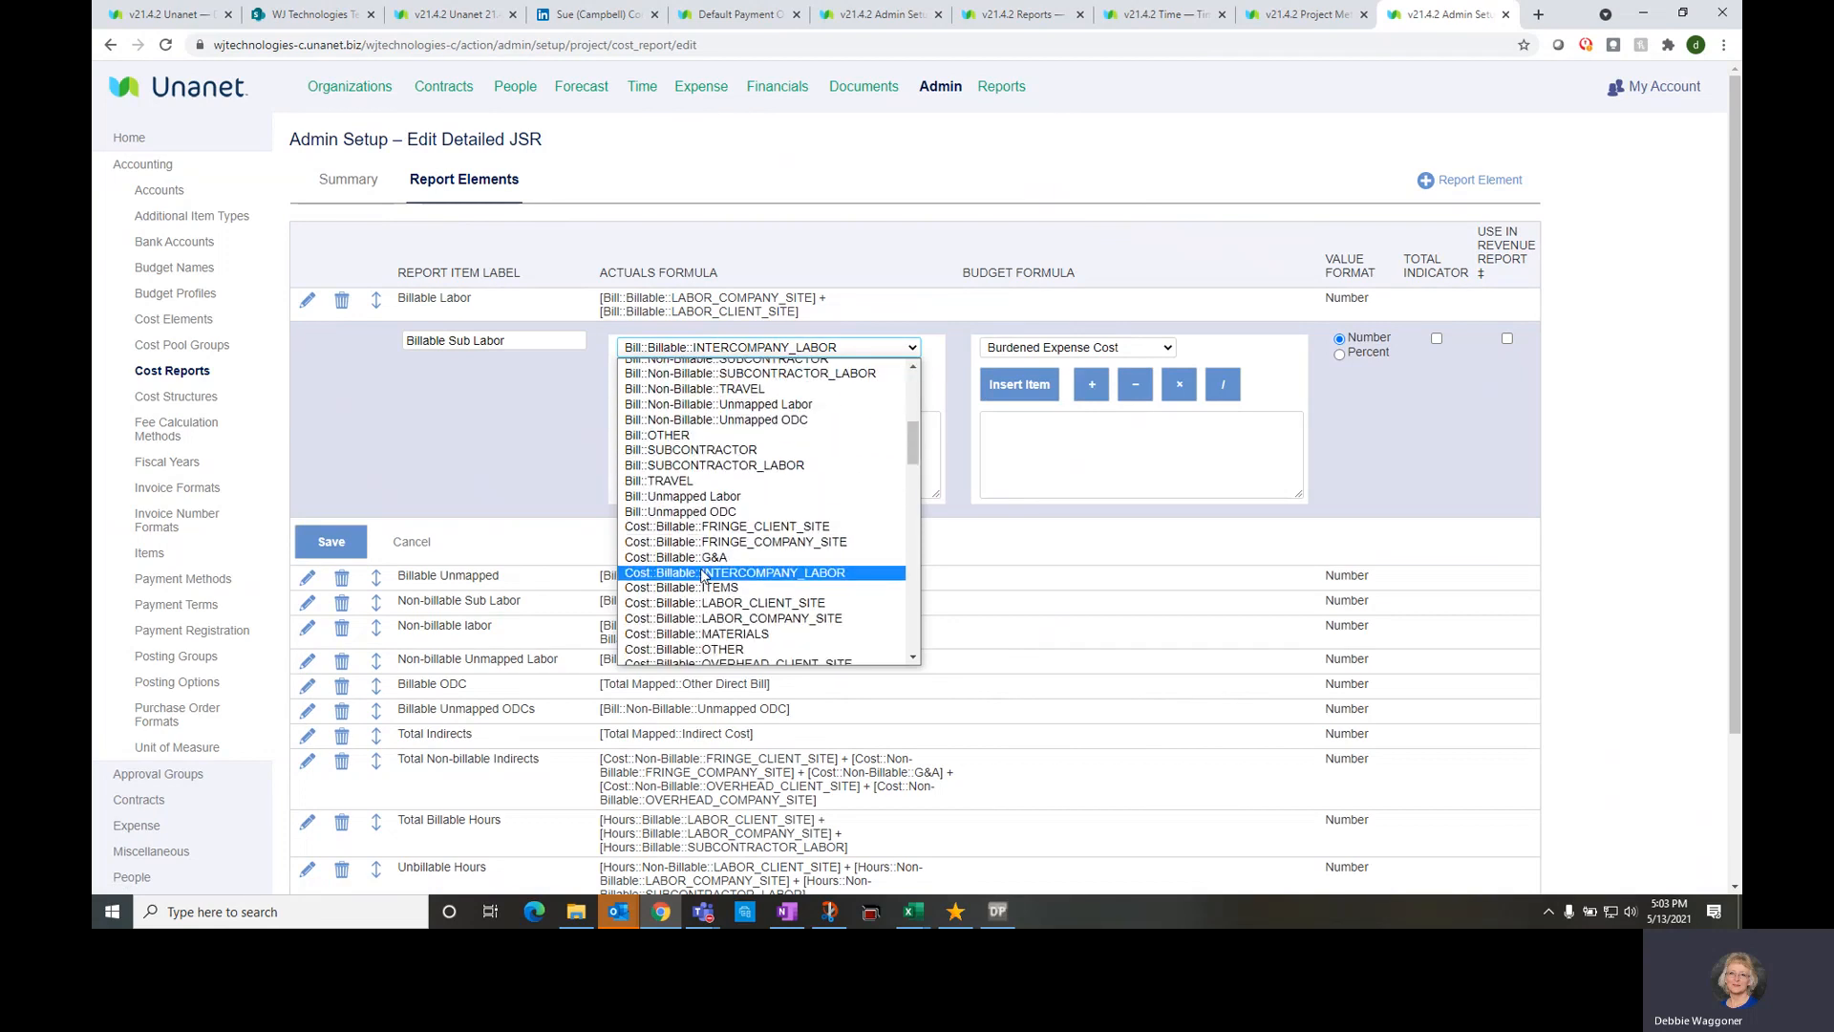
scroll(702, 574, down, 5)
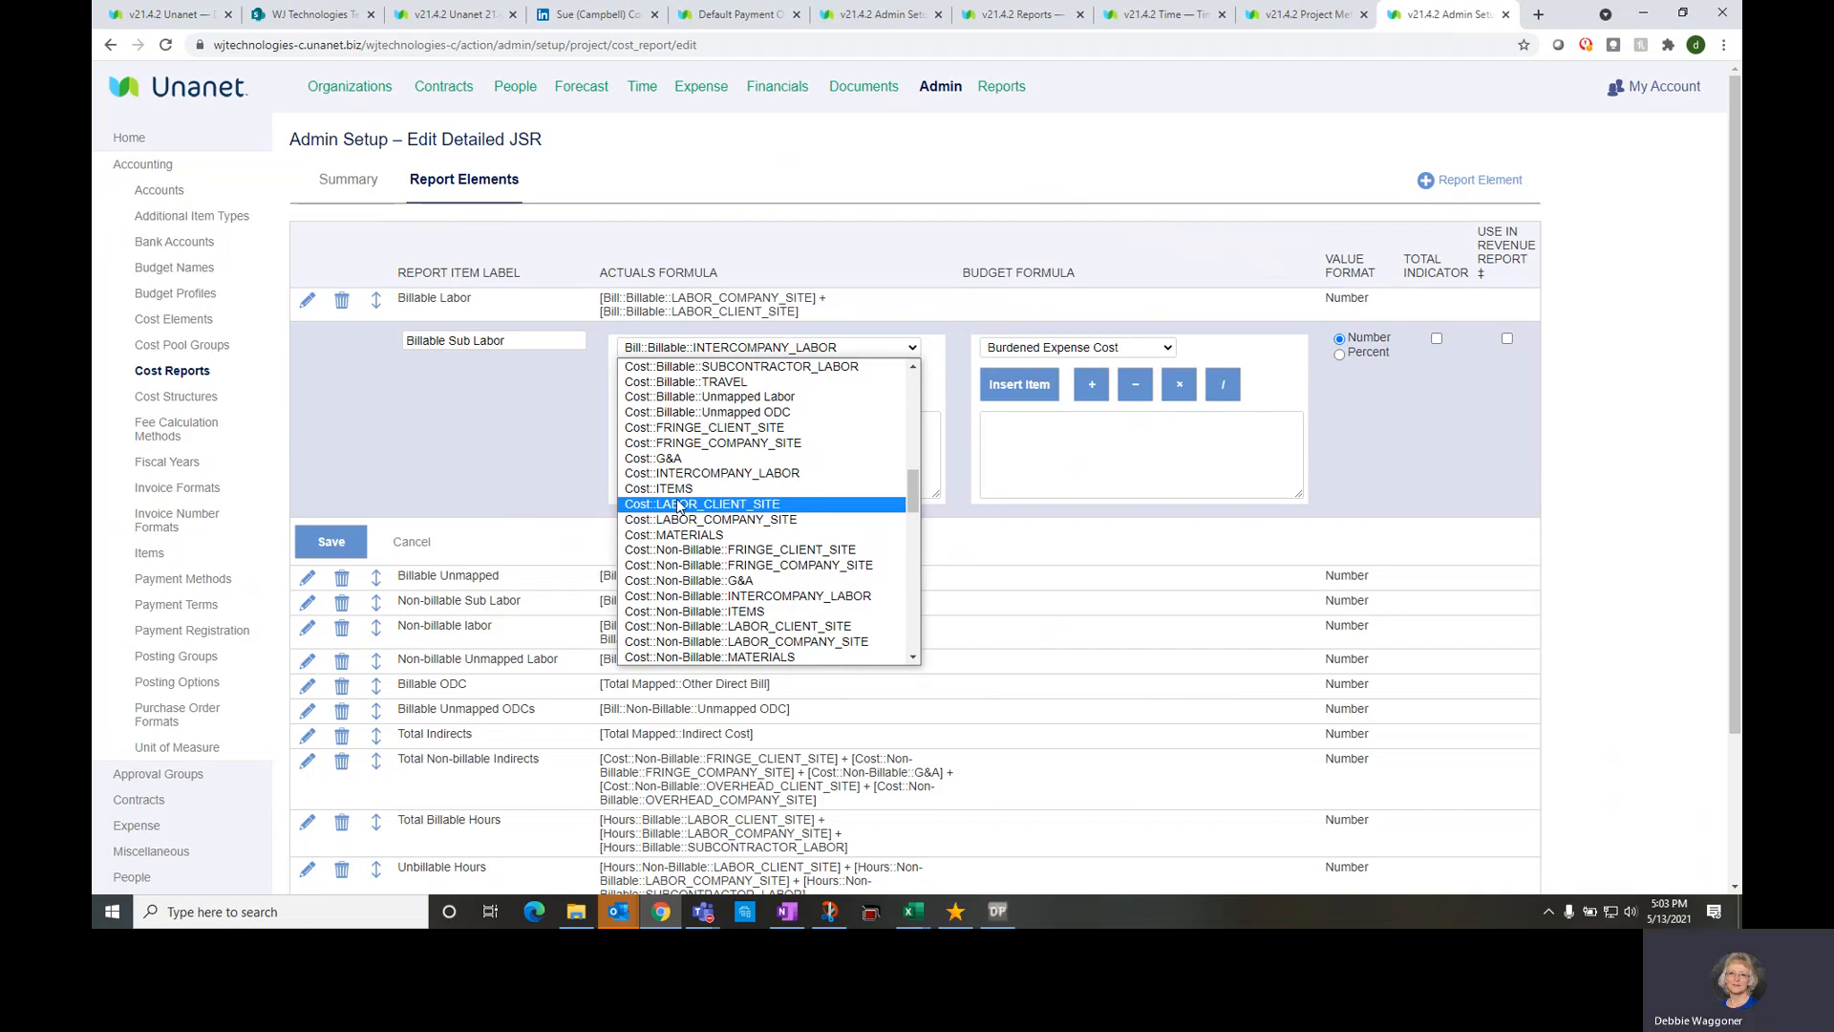
scroll(707, 432, down, 4)
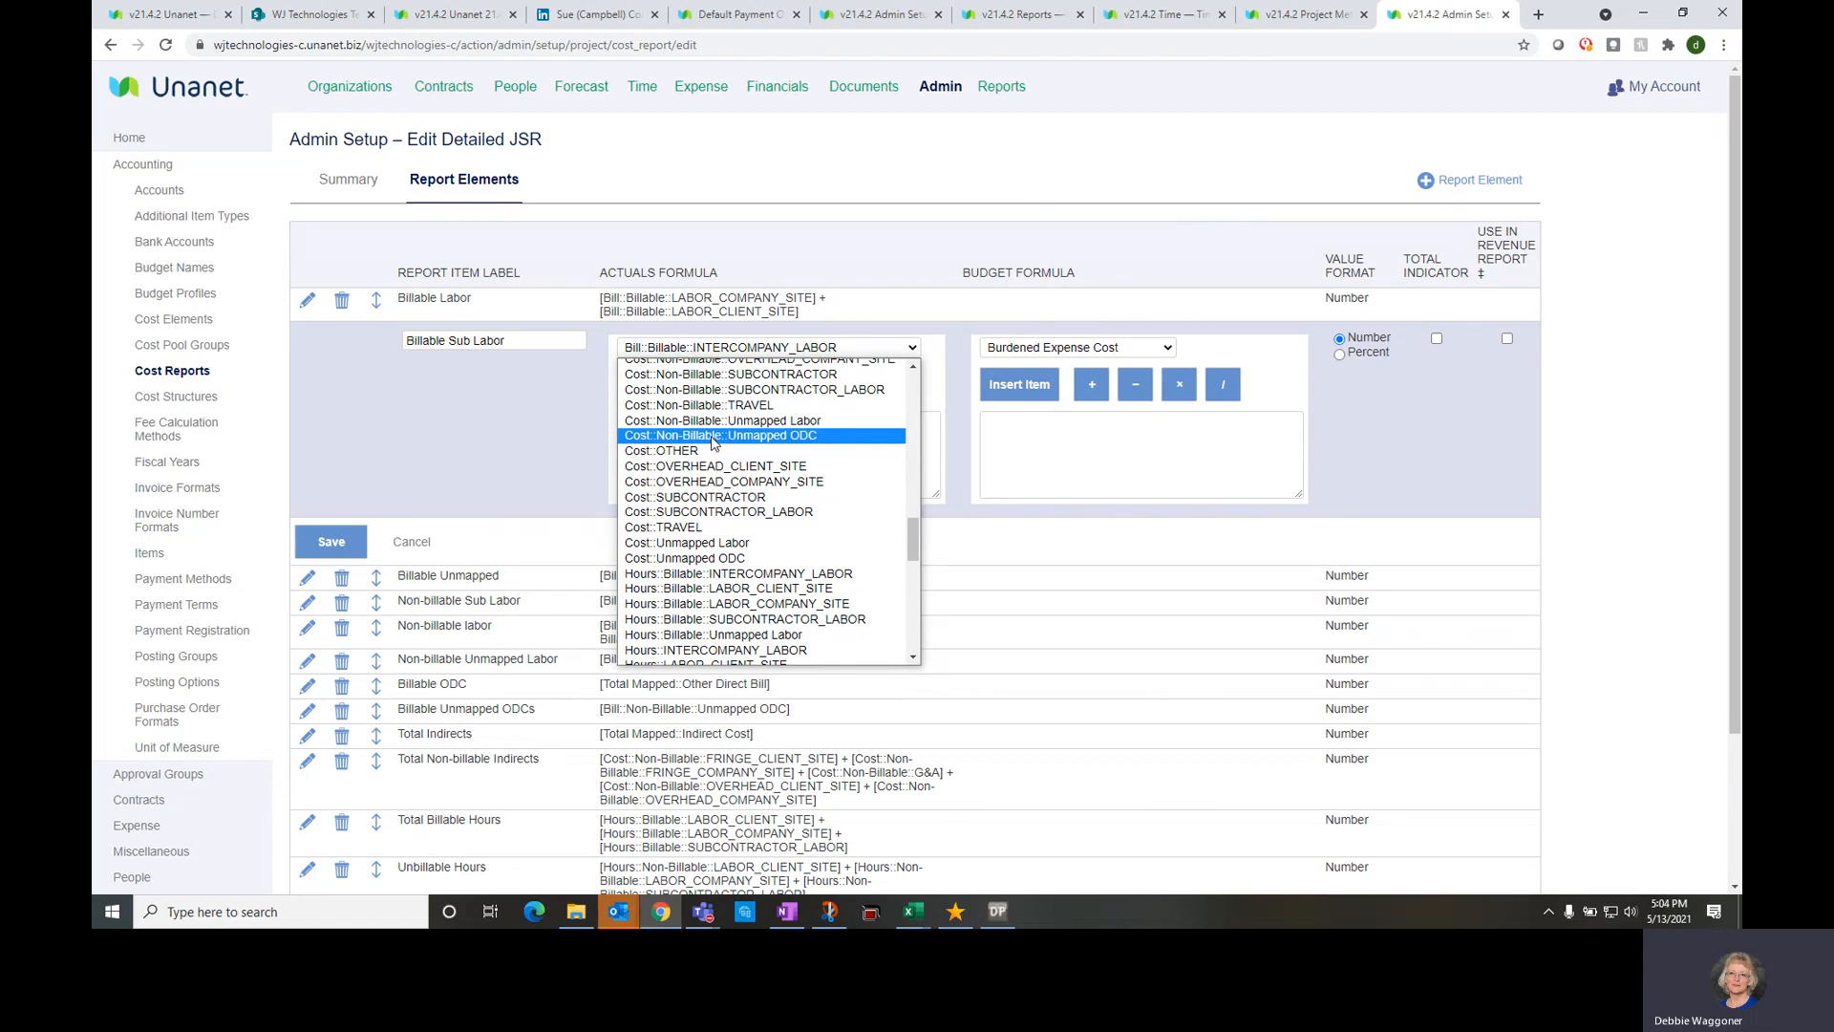
scroll(712, 441, up, 6)
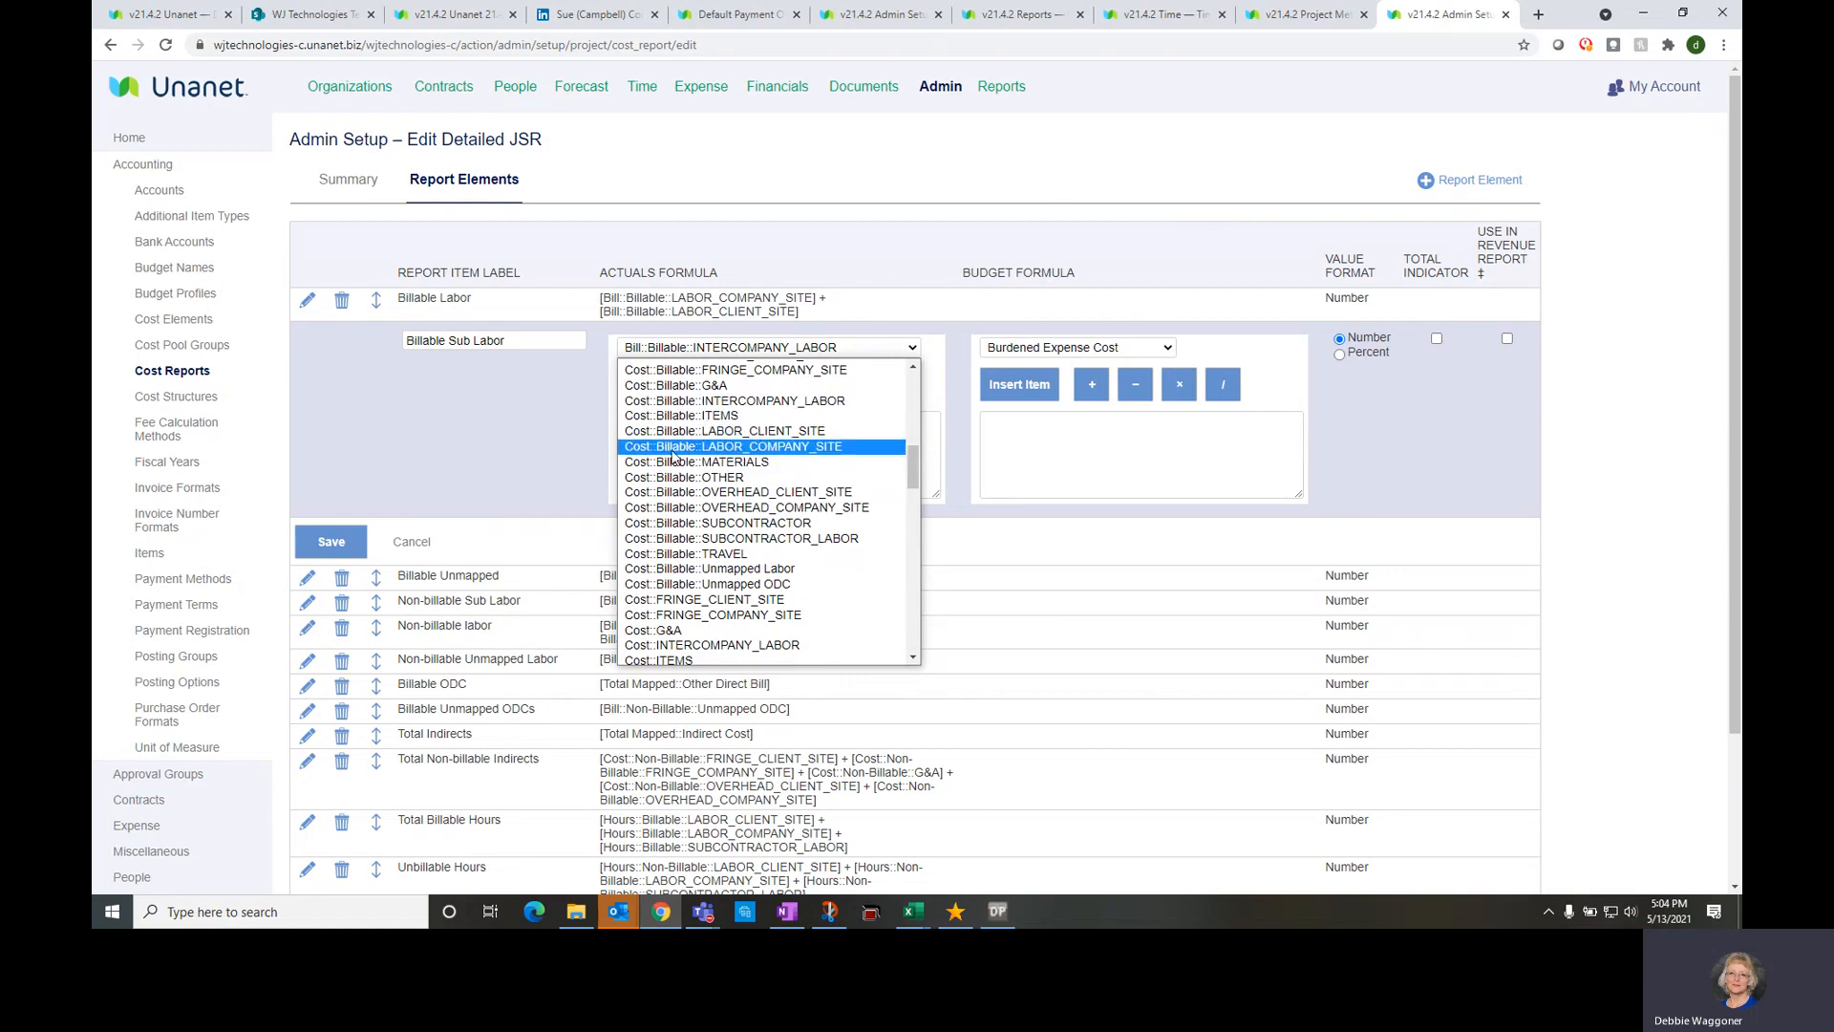
scroll(673, 458, up, 6)
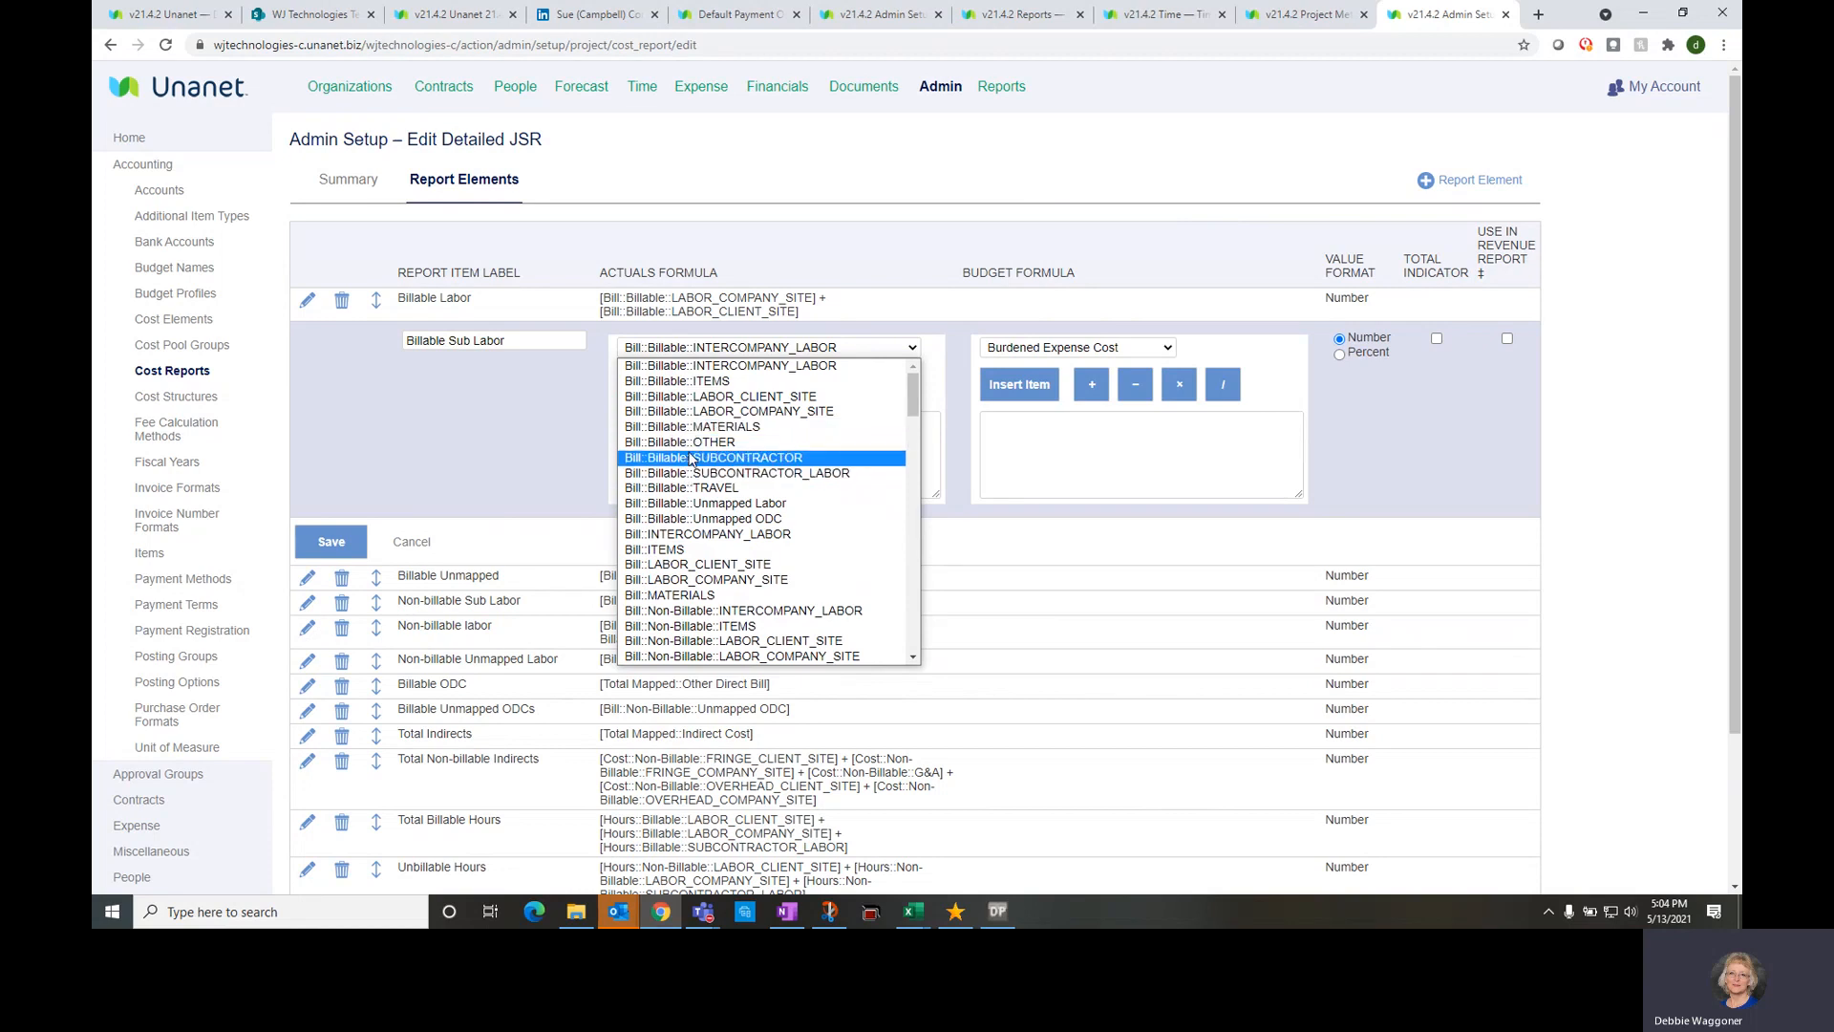
scroll(690, 459, down, 8)
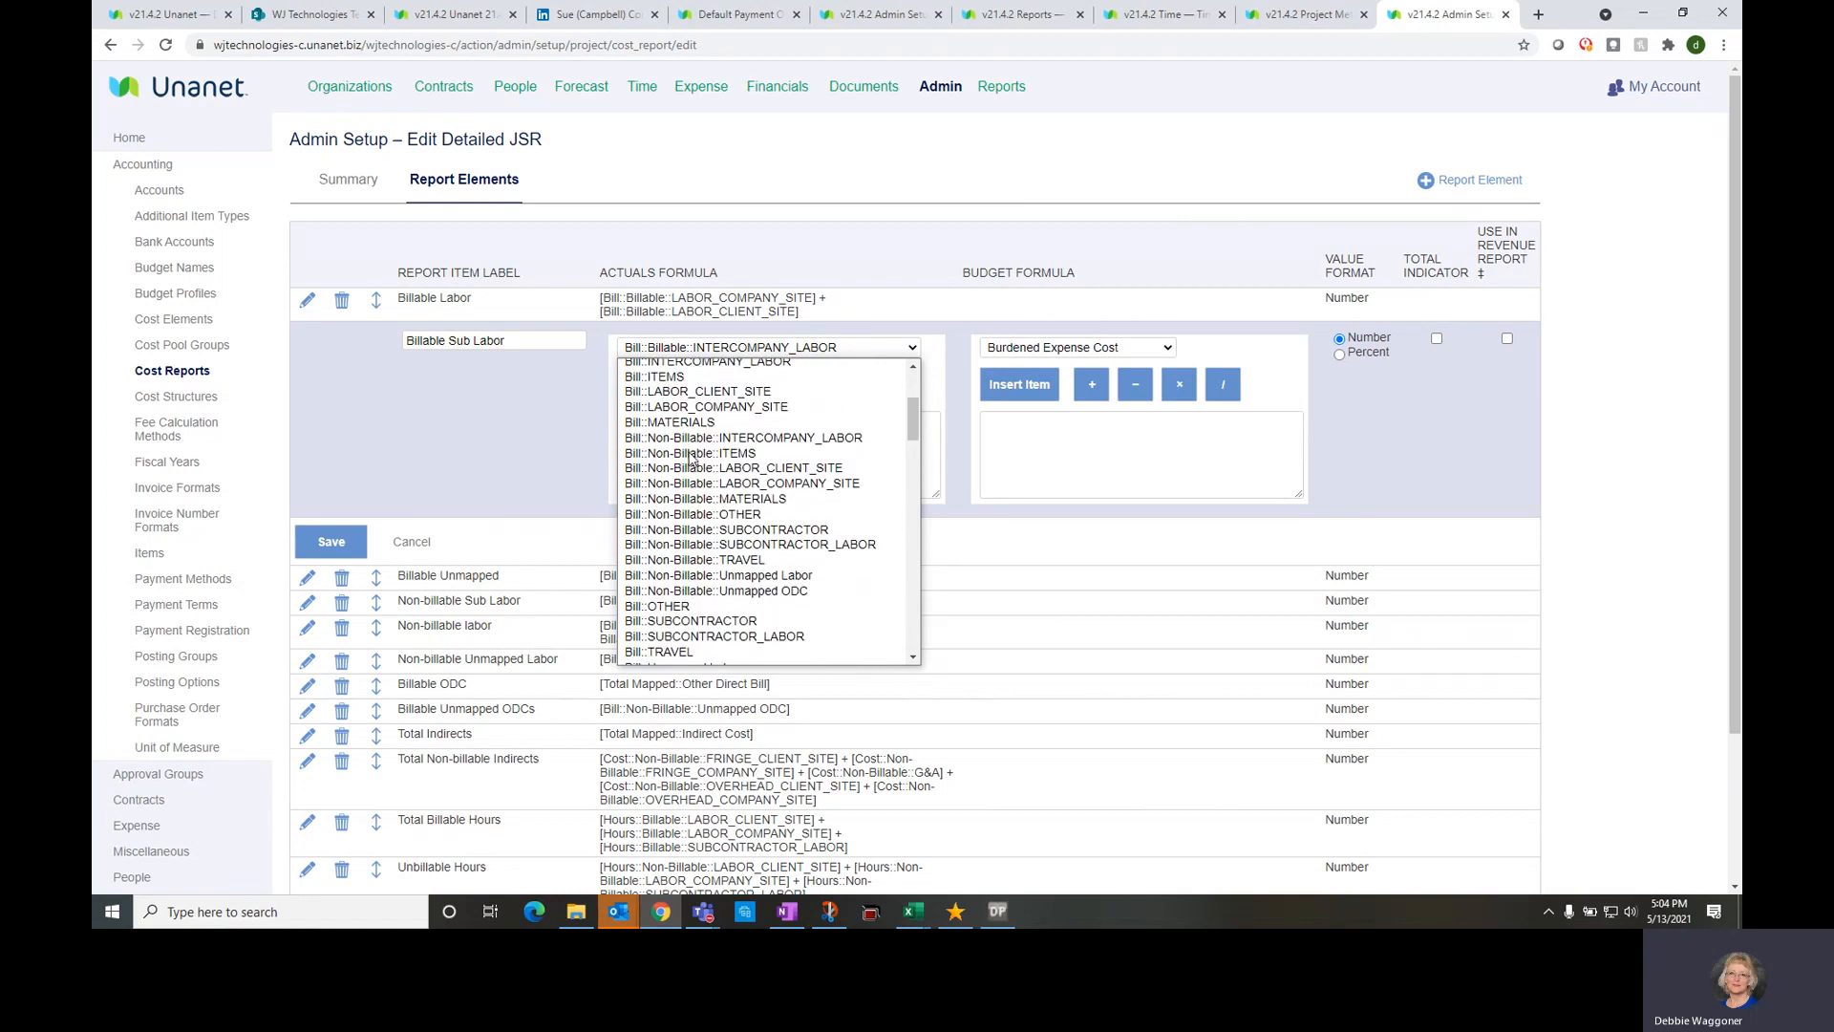
scroll(689, 459, down, 10)
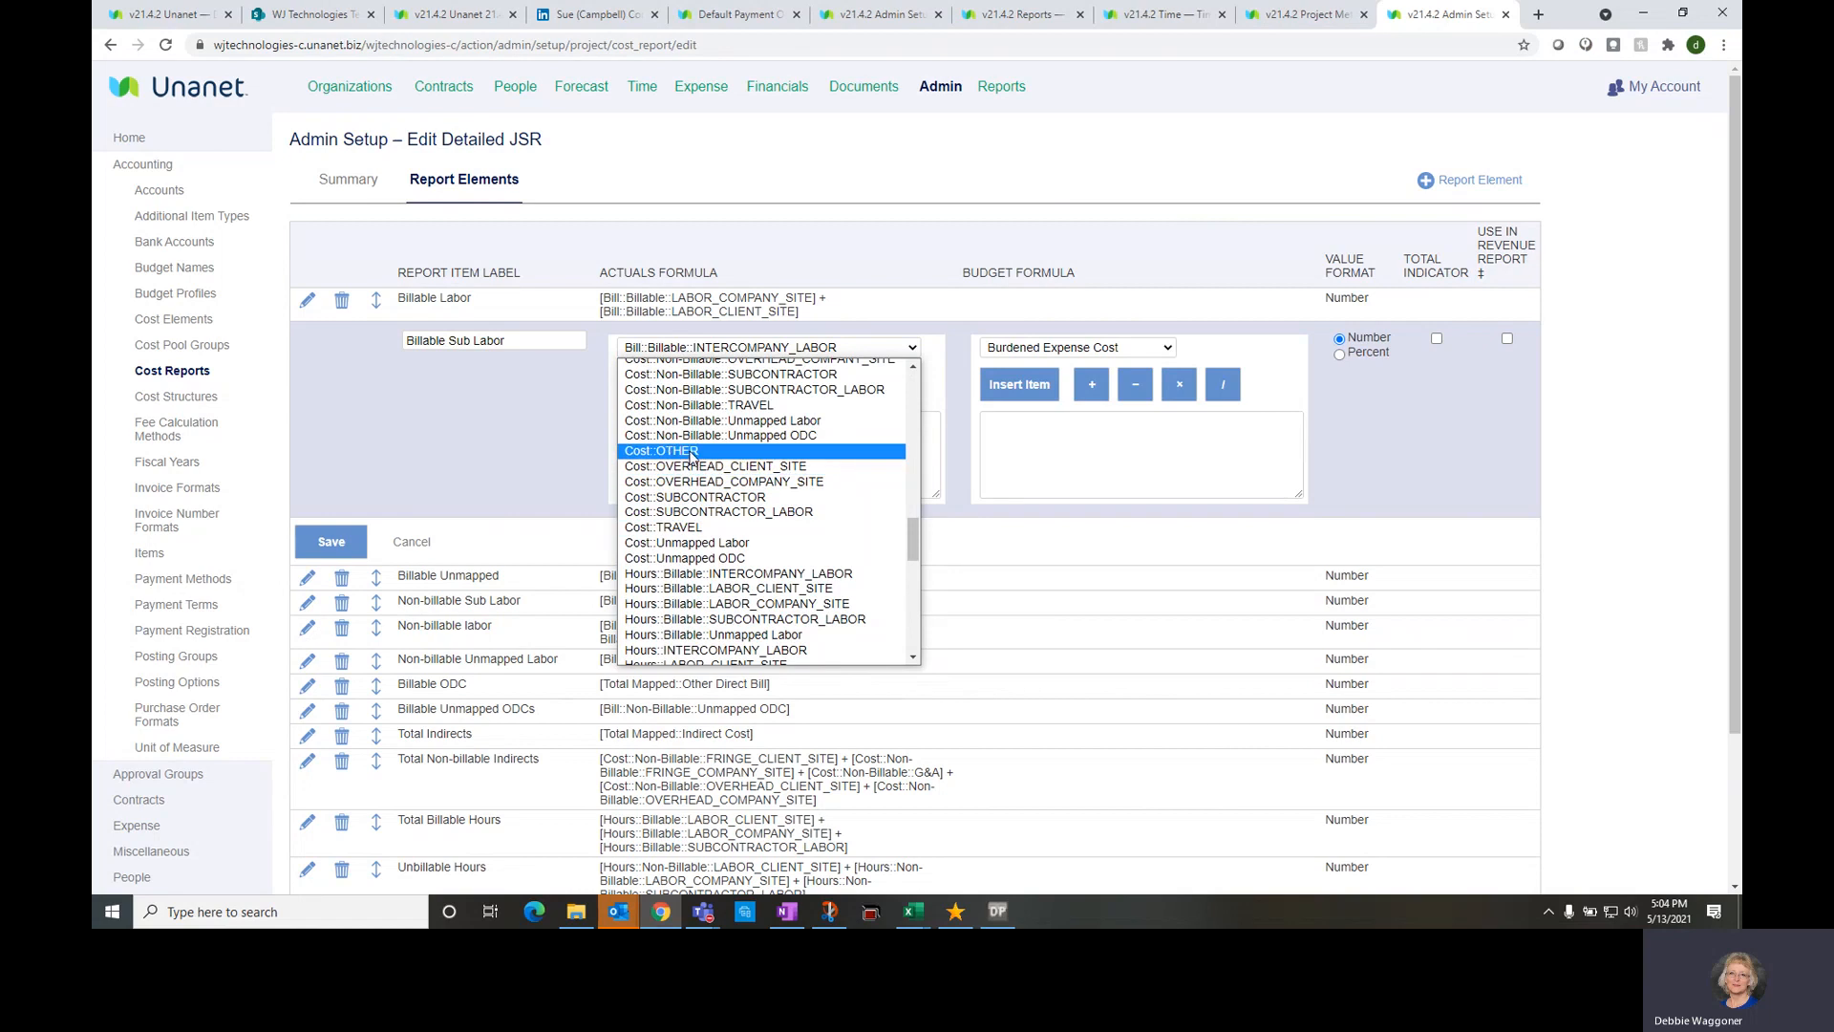
scroll(688, 468, up, 7)
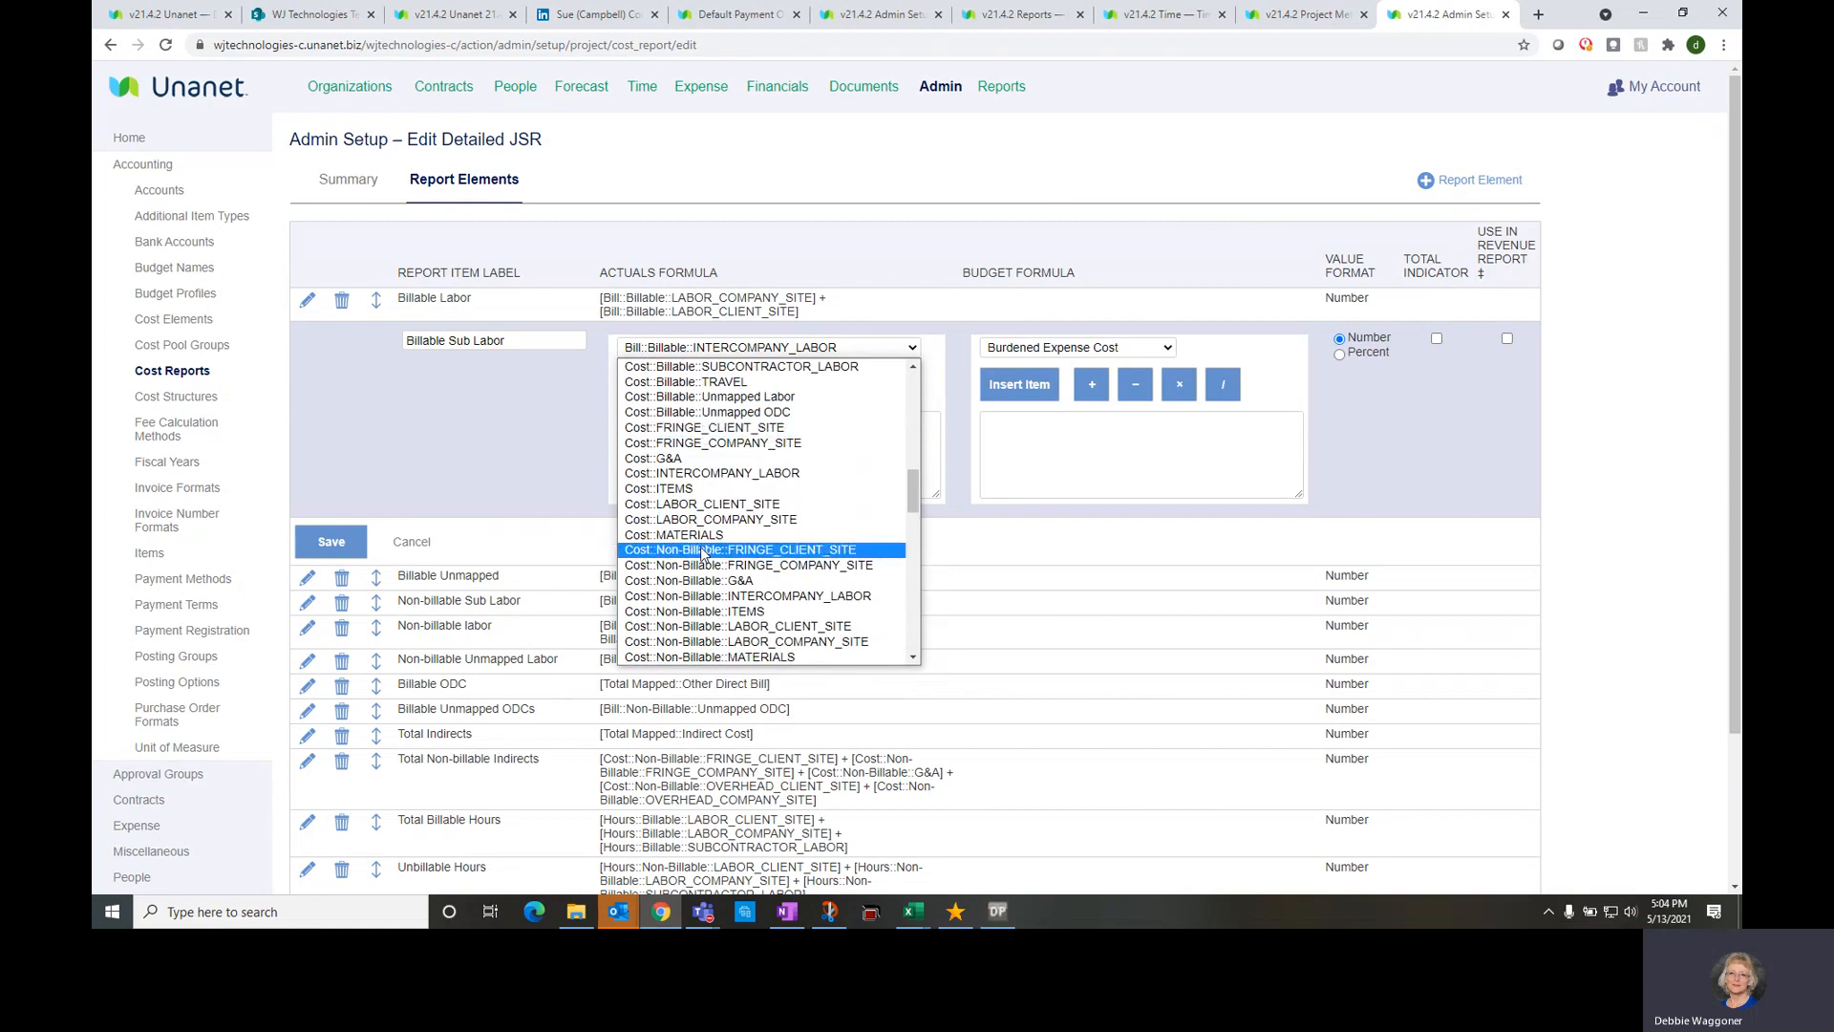
scroll(702, 554, down, 7)
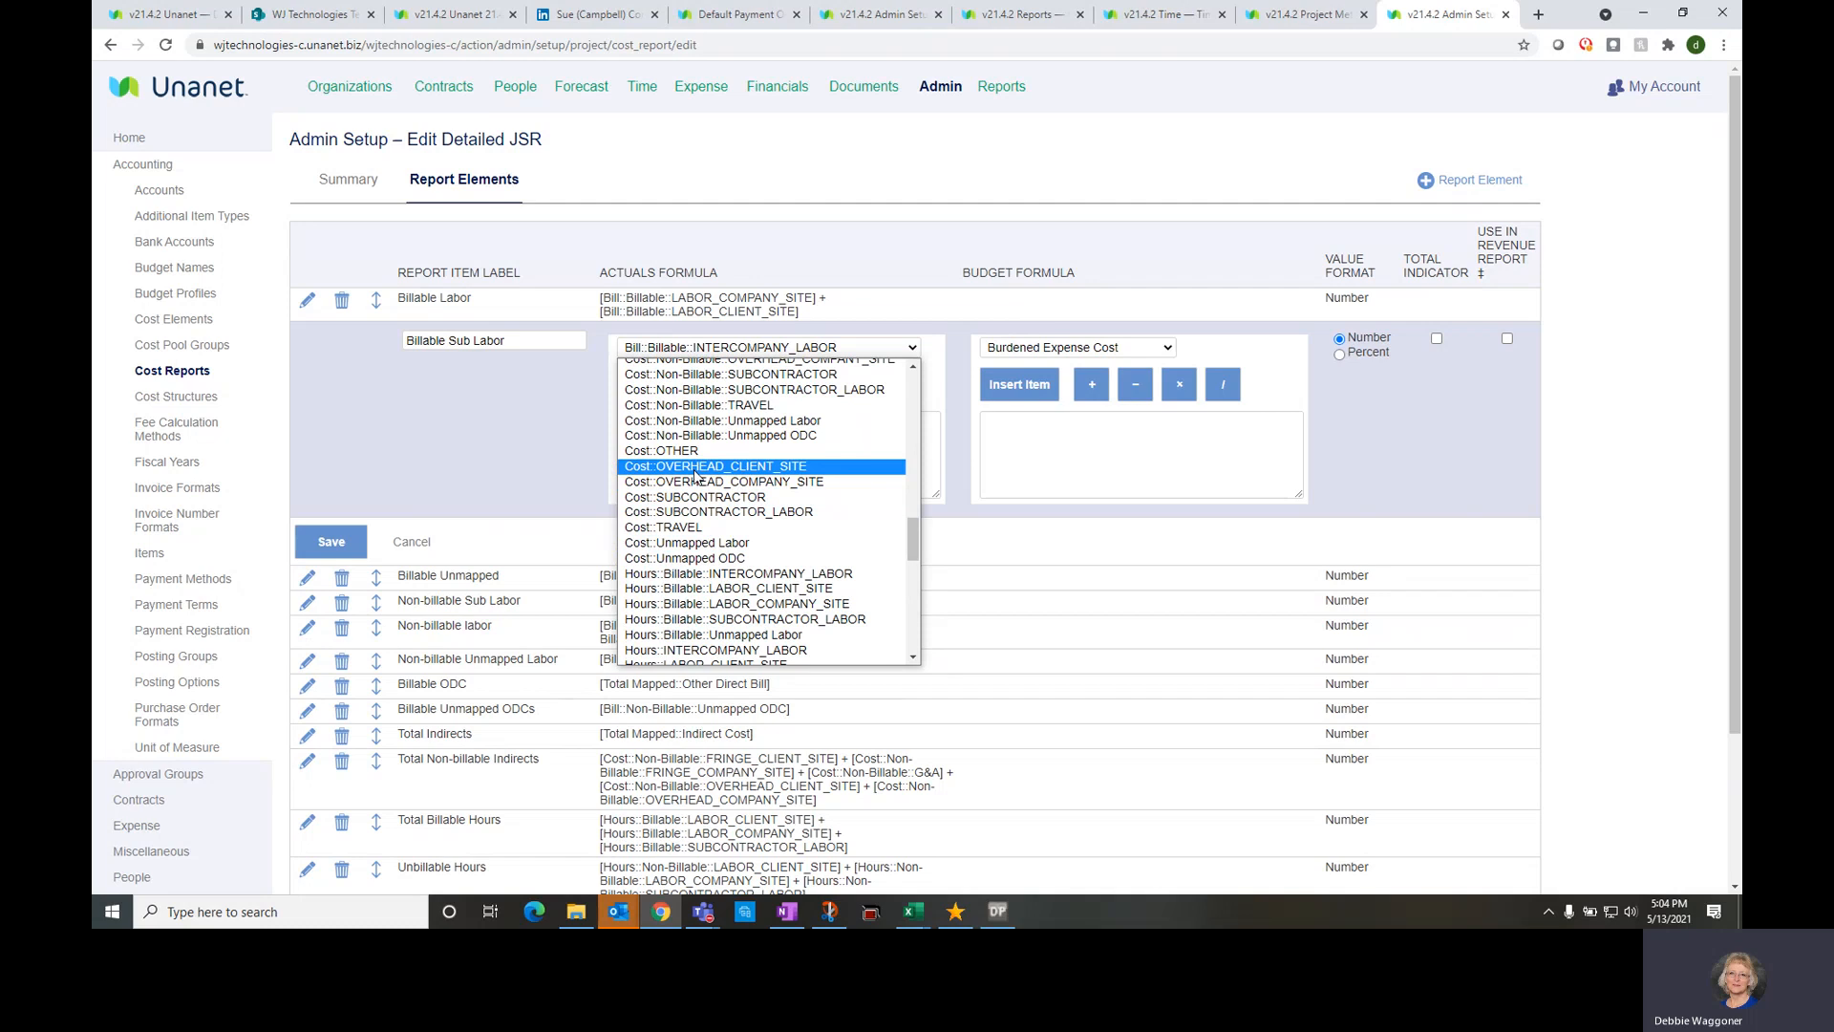
scroll(704, 495, down, 4)
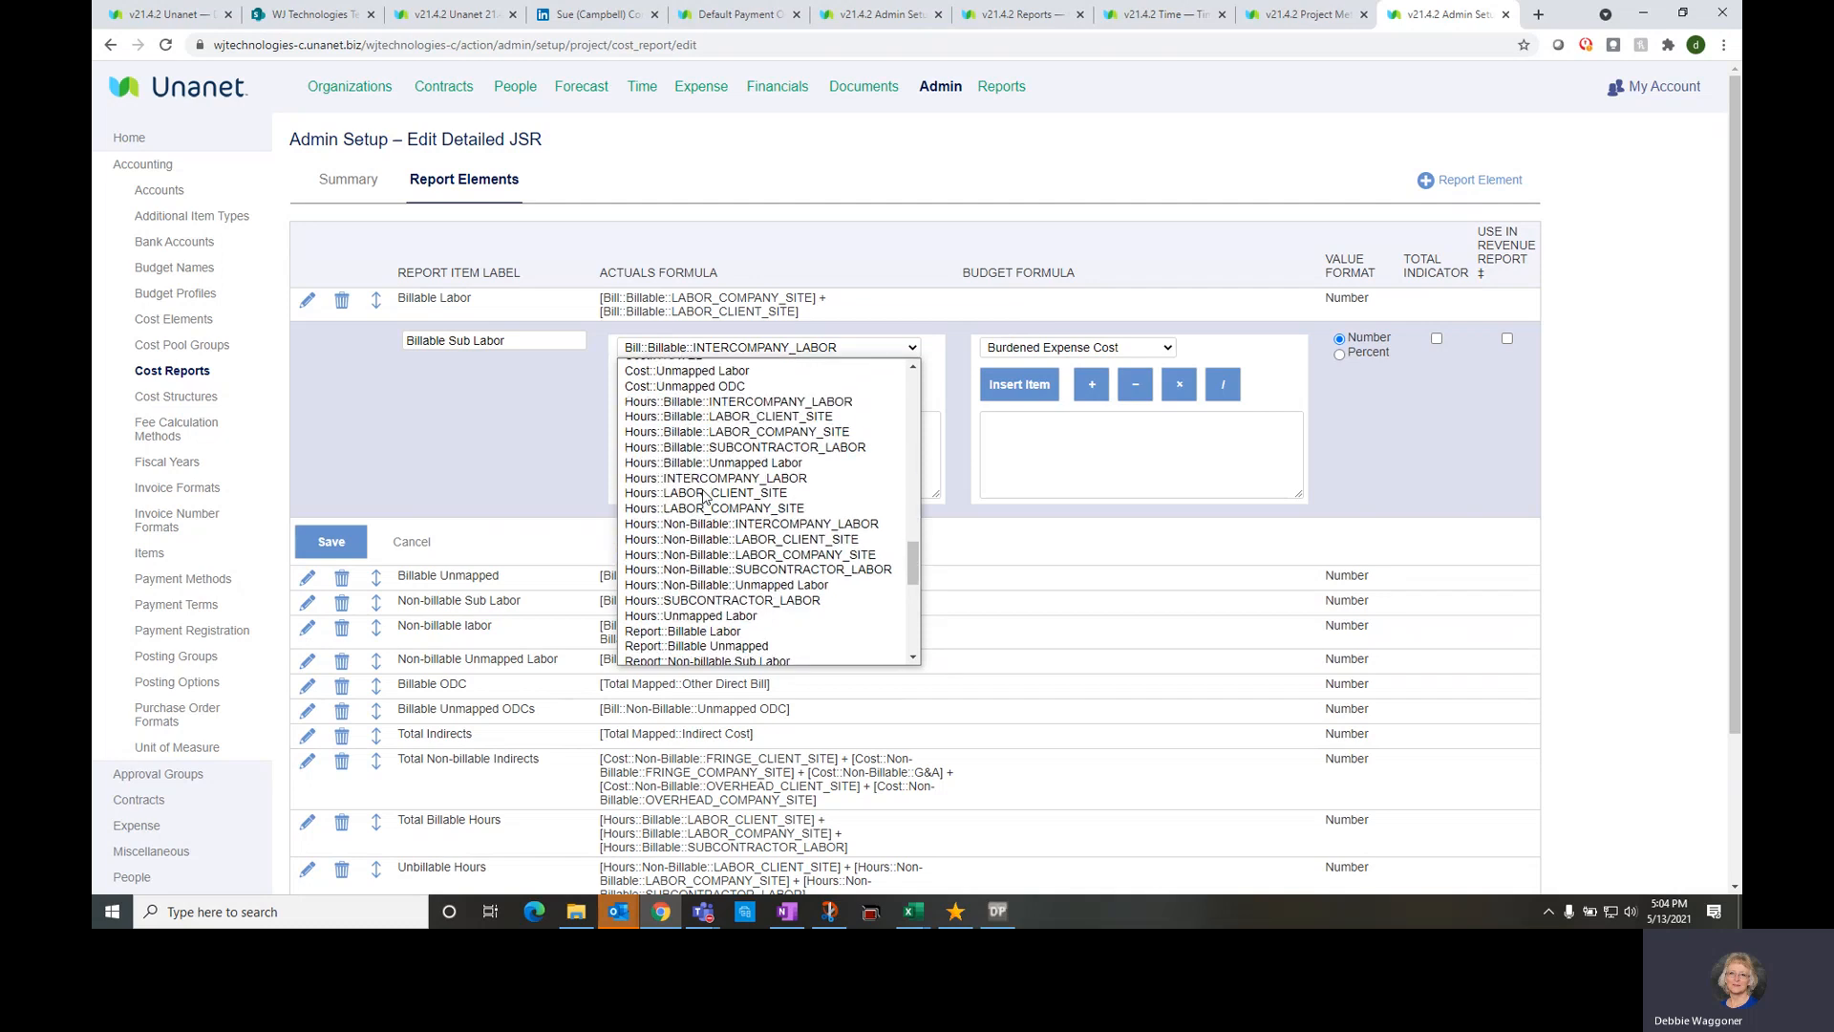
scroll(703, 496, down, 4)
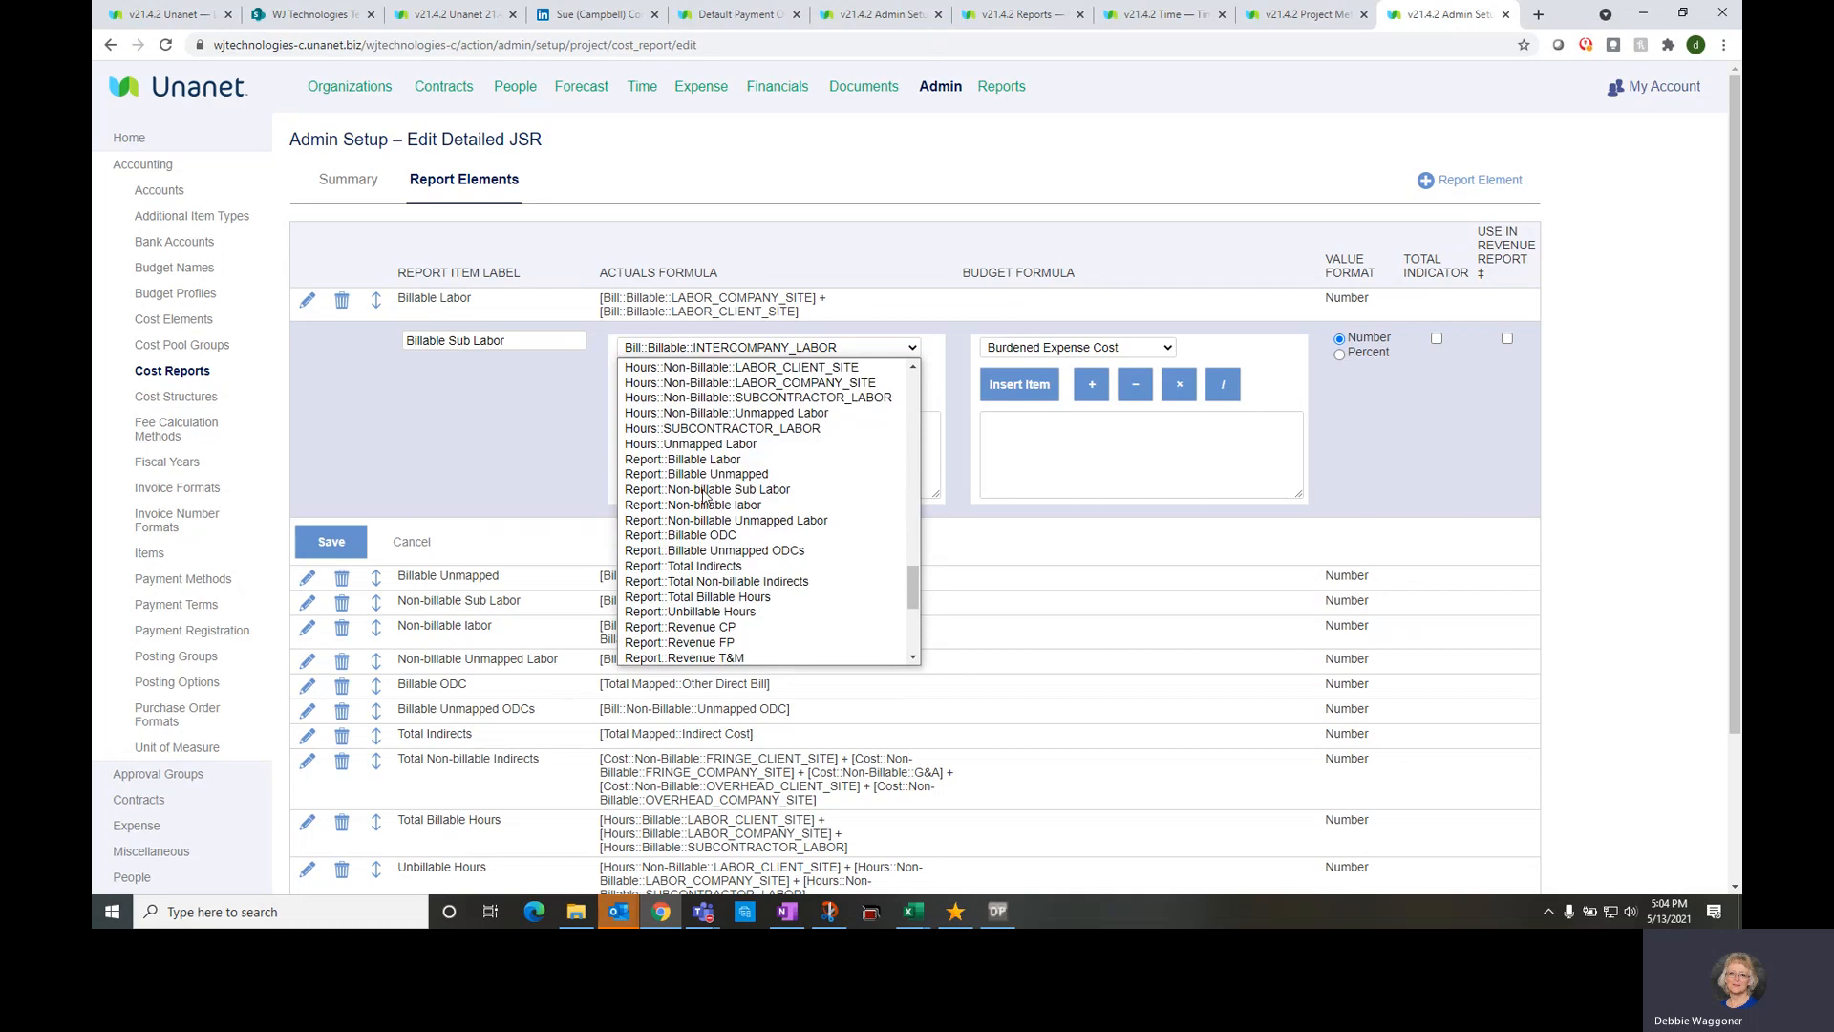
scroll(704, 496, up, 12)
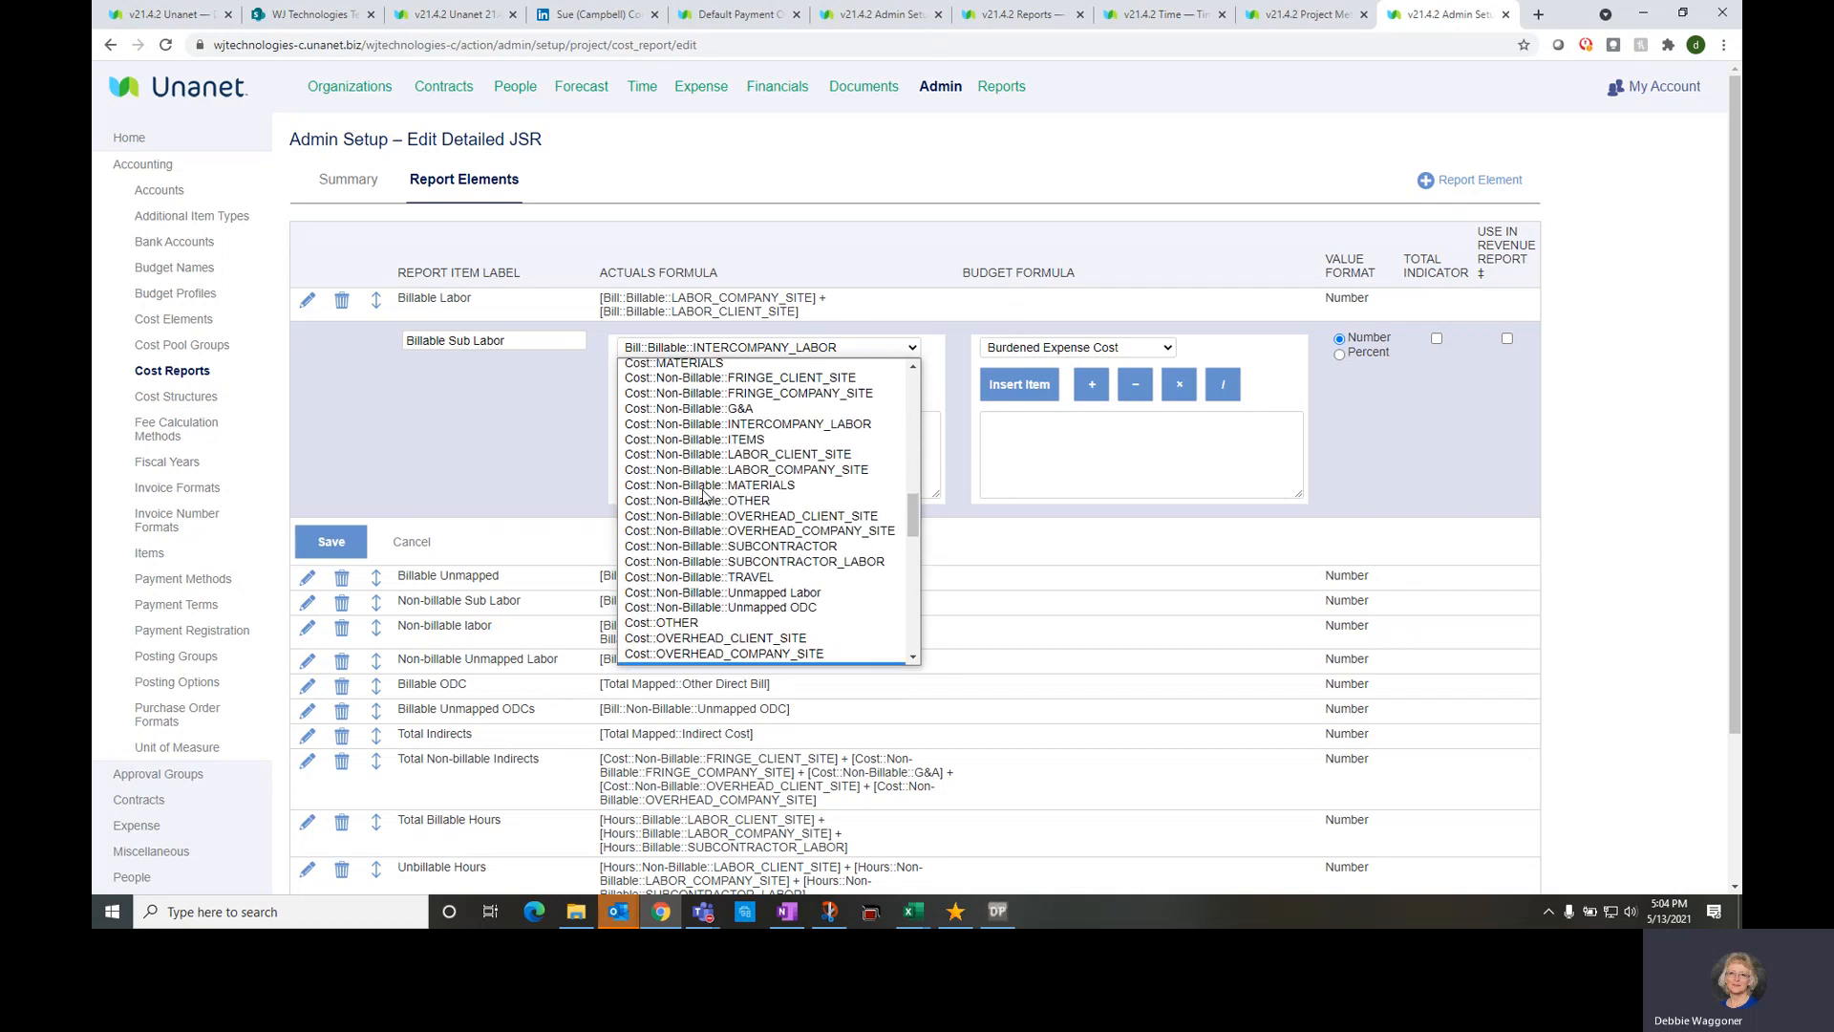
scroll(704, 496, up, 4)
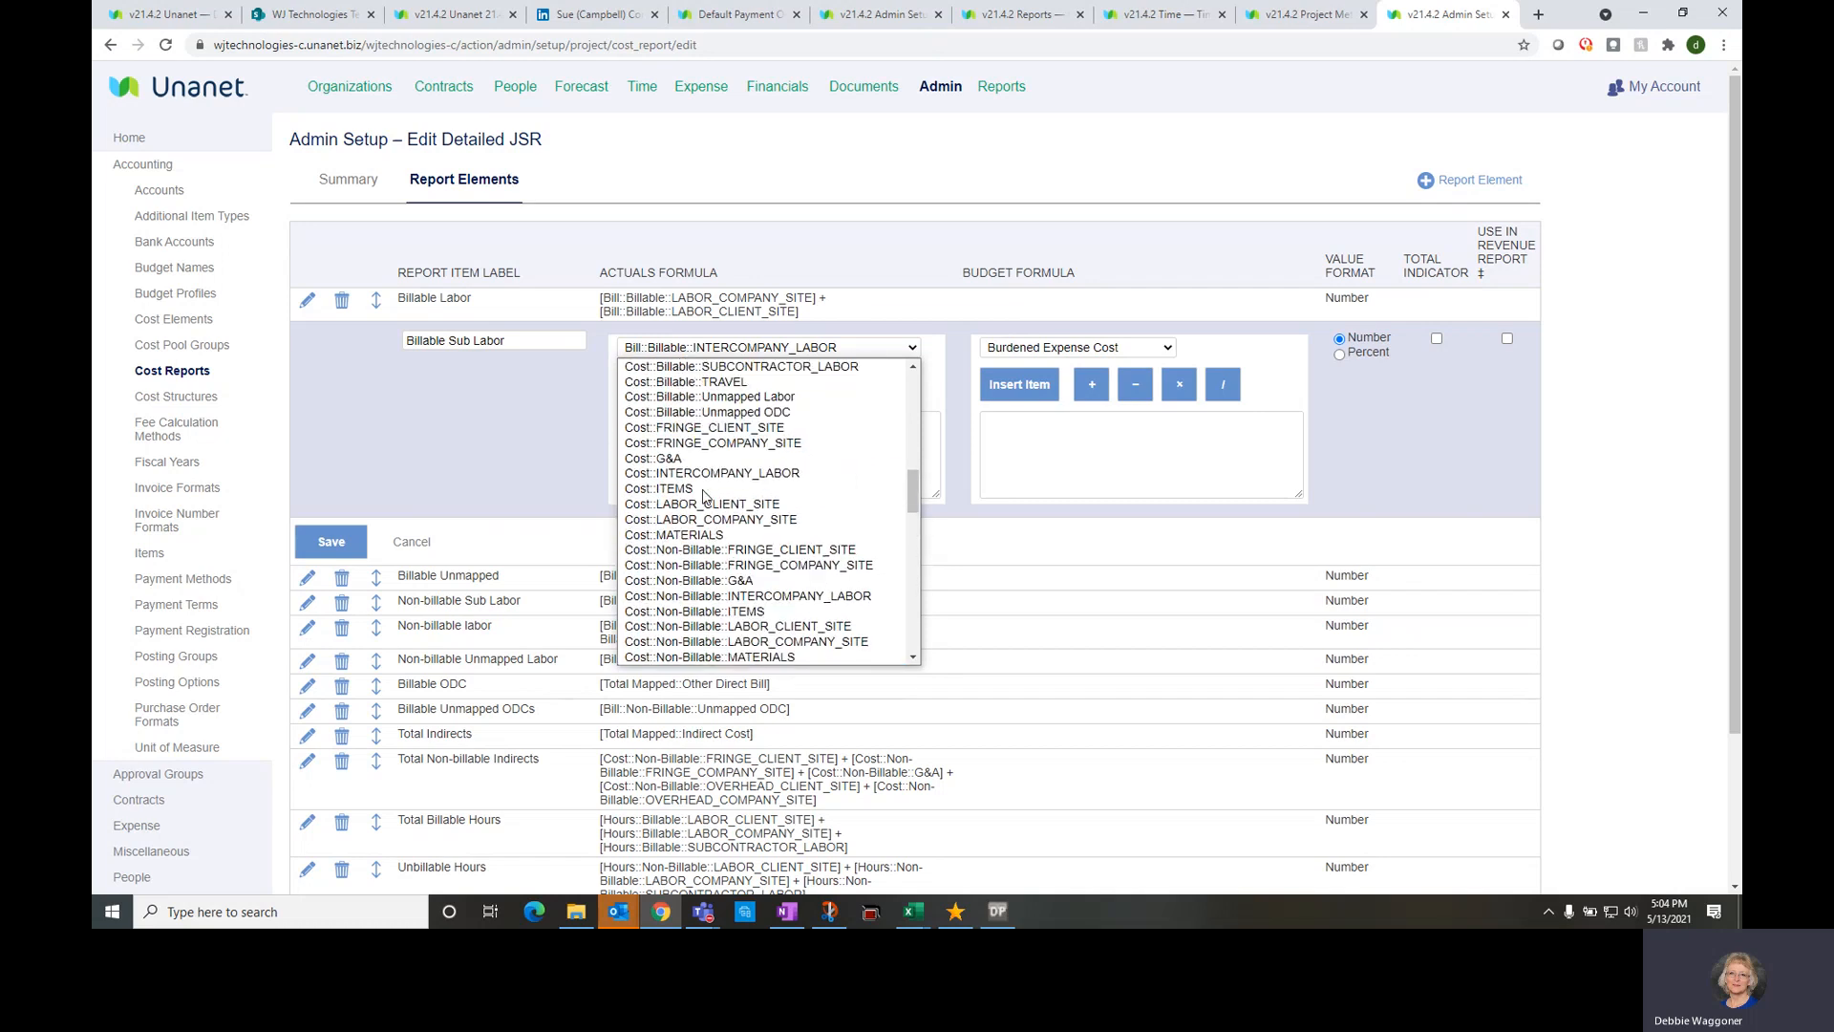
Review the labor, other direct cost and indirect cost elements in the Cost Elements setup, and return to the cost reports list
click(160, 322)
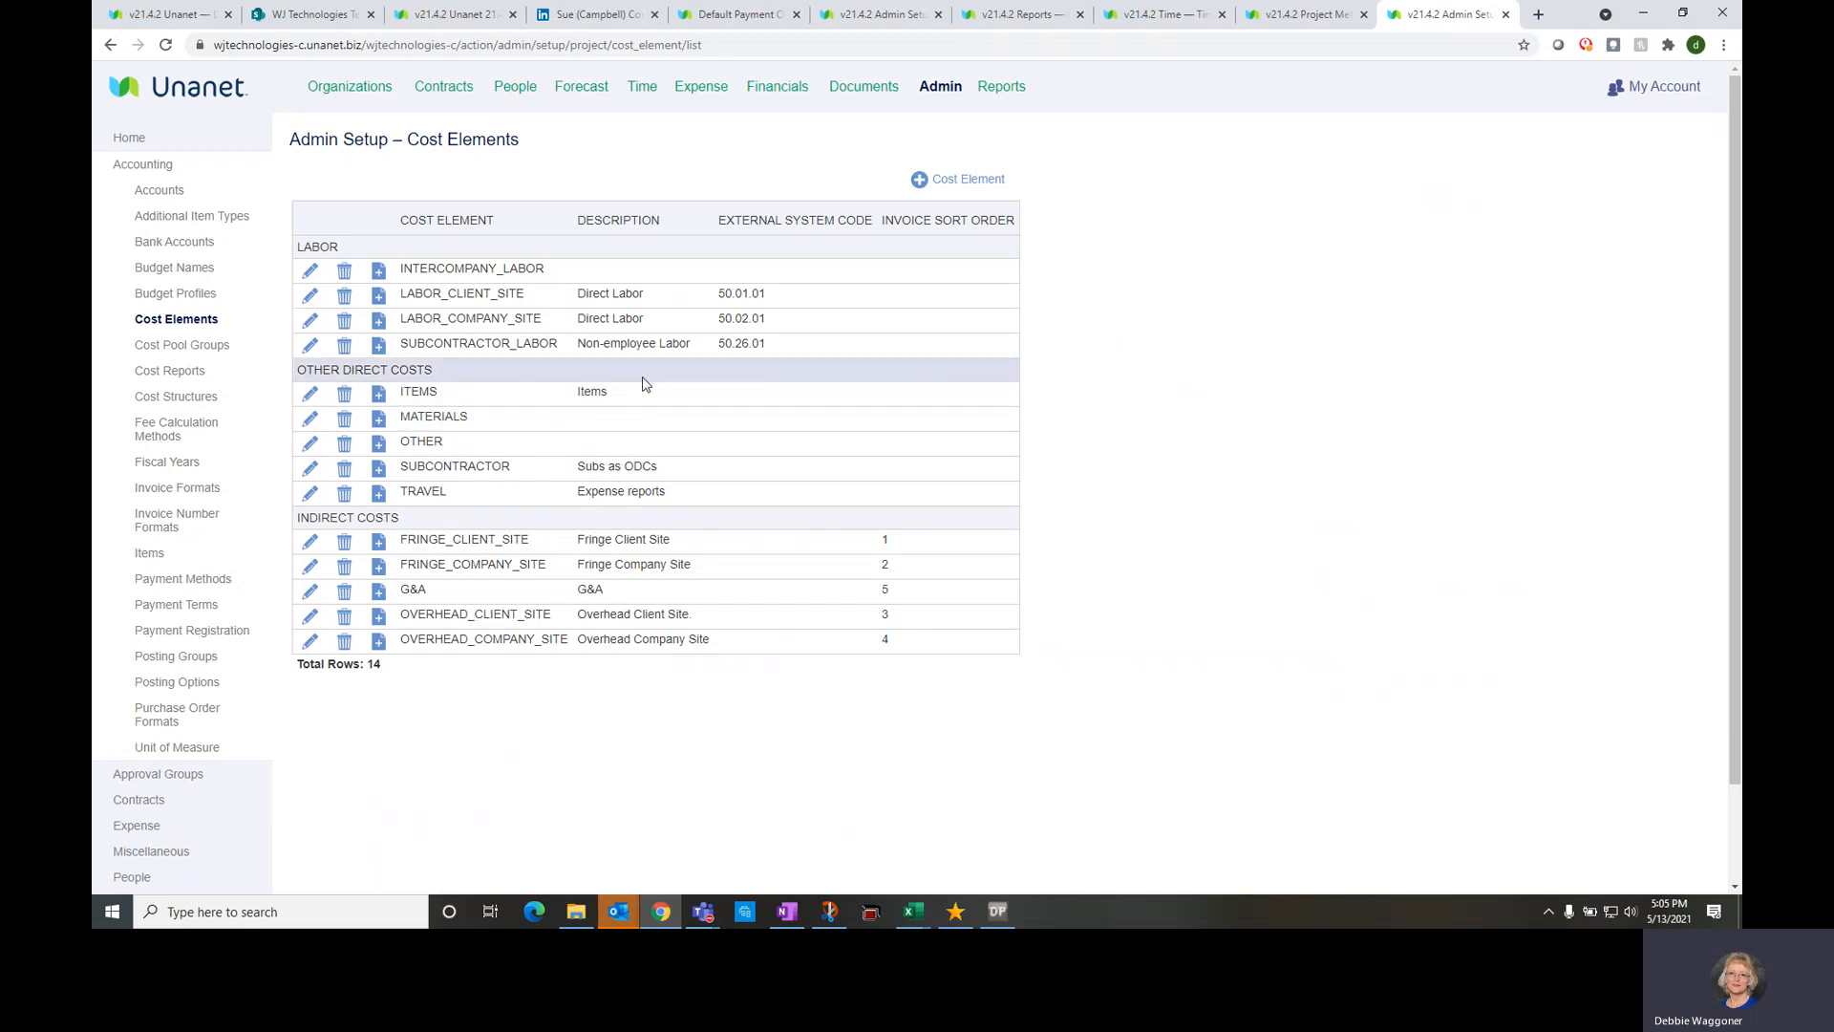
click(198, 372)
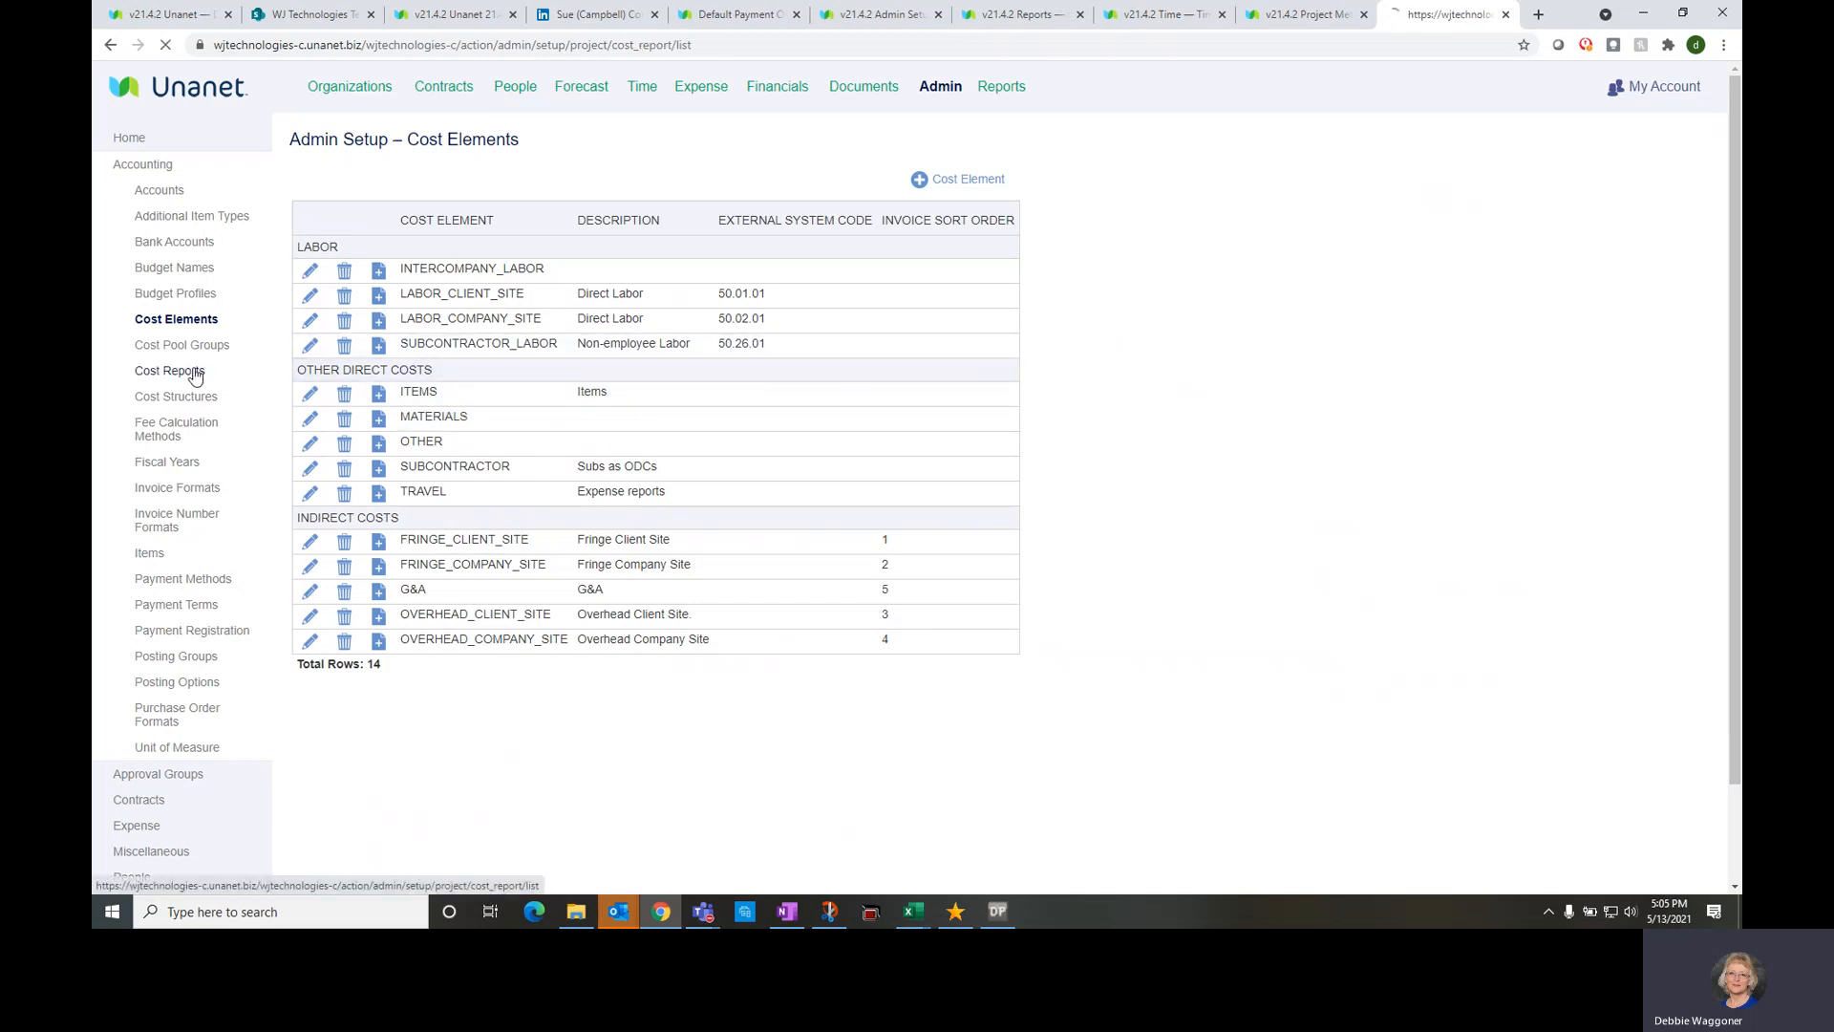